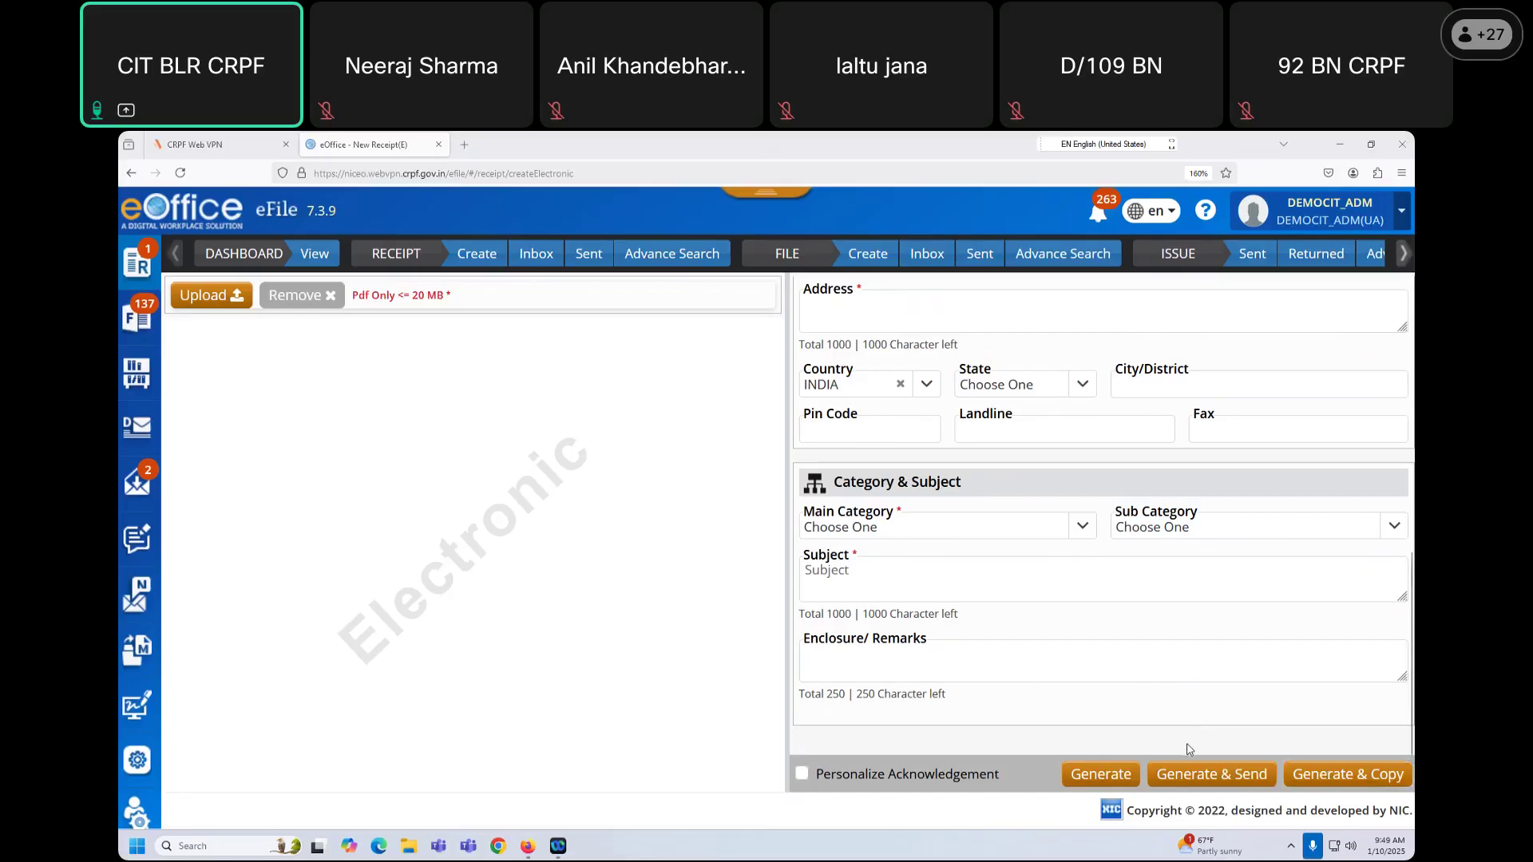
Step: Start a new file and set its type to SFS
scroll(1189, 755, "up", 10)
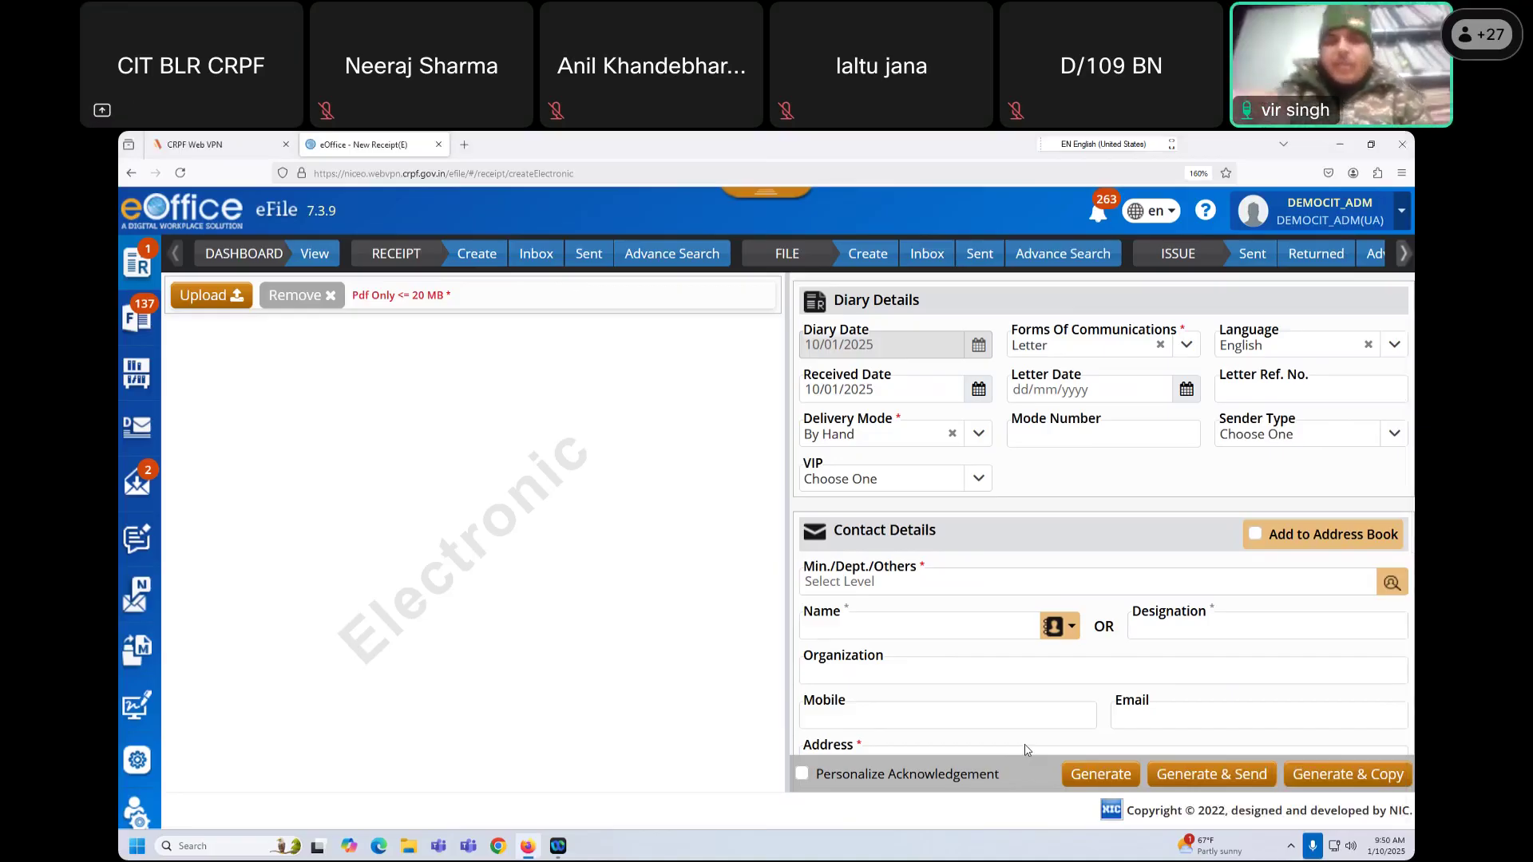
scroll(1097, 678, "down", 2)
scroll(1116, 612, "up", 3)
scroll(1116, 612, "down", 4)
scroll(1110, 615, "up", 4)
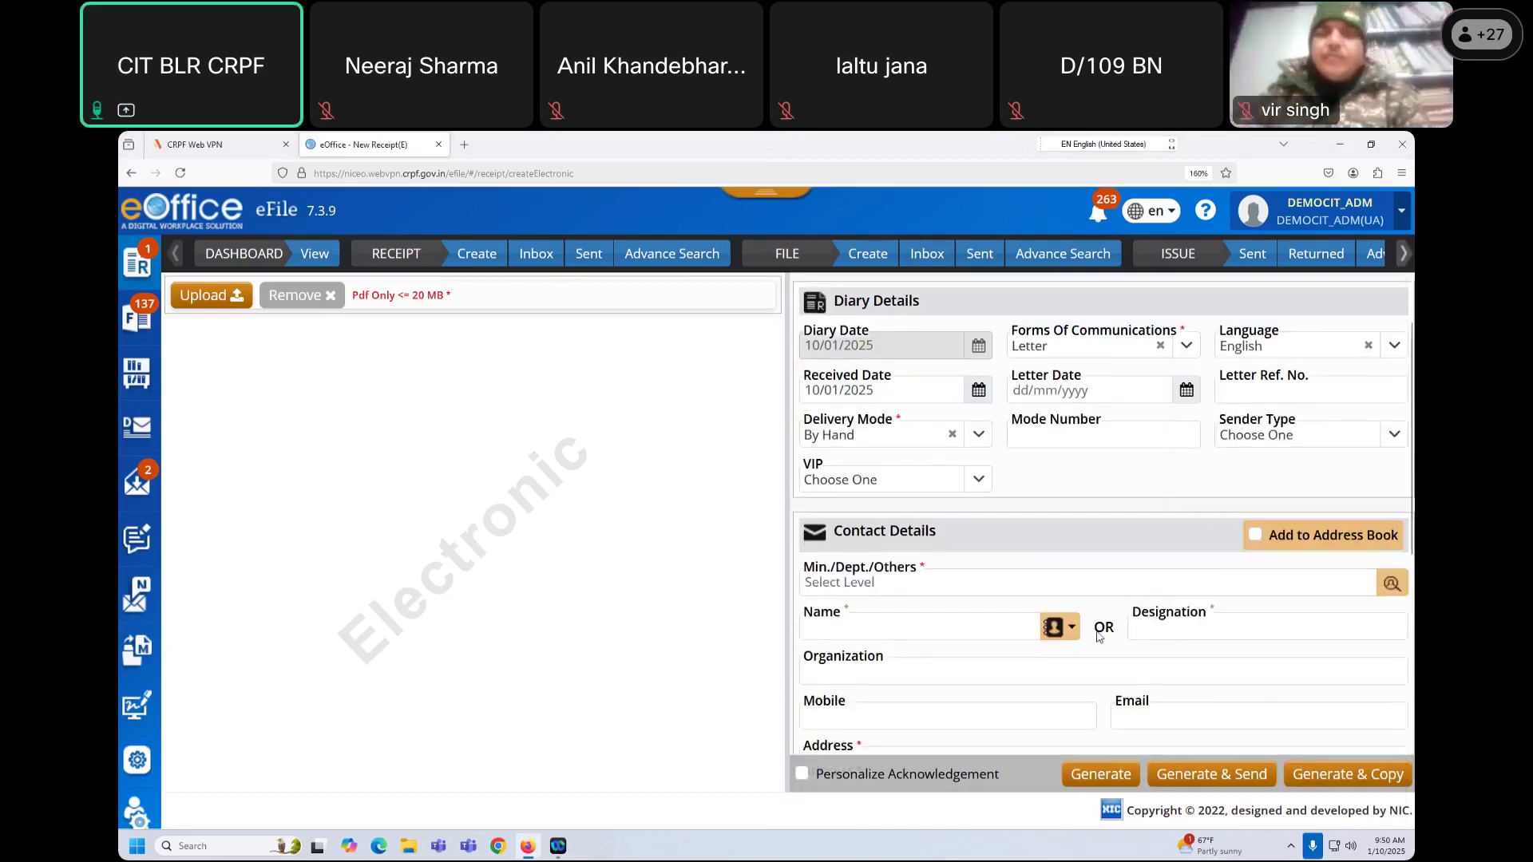
left_click(877, 257)
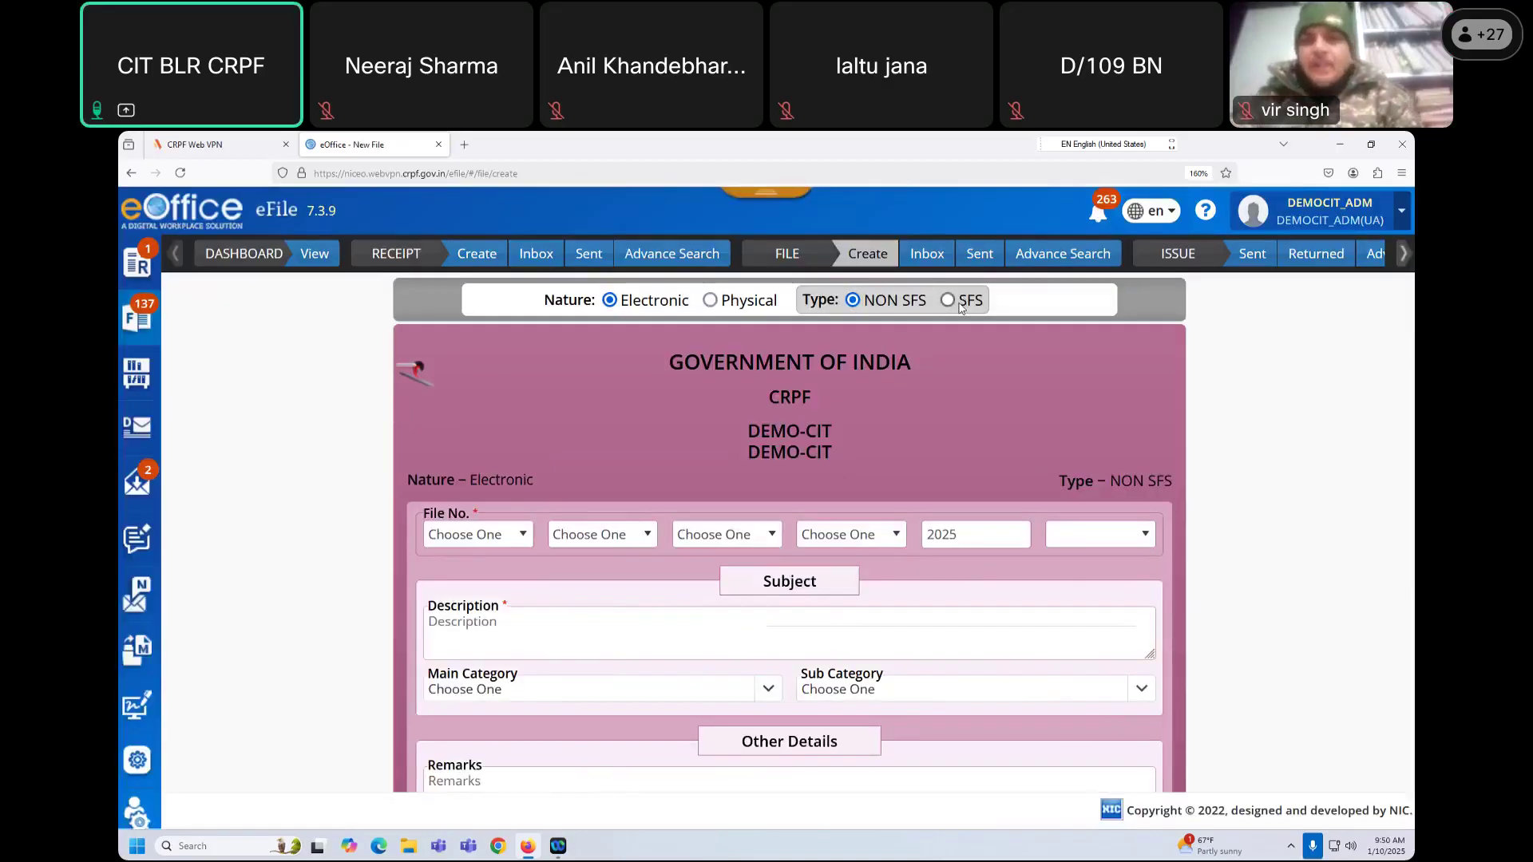
left_click(947, 300)
Step: Try to continue the new SFS file with File No. and Description still blank
left_click(585, 533)
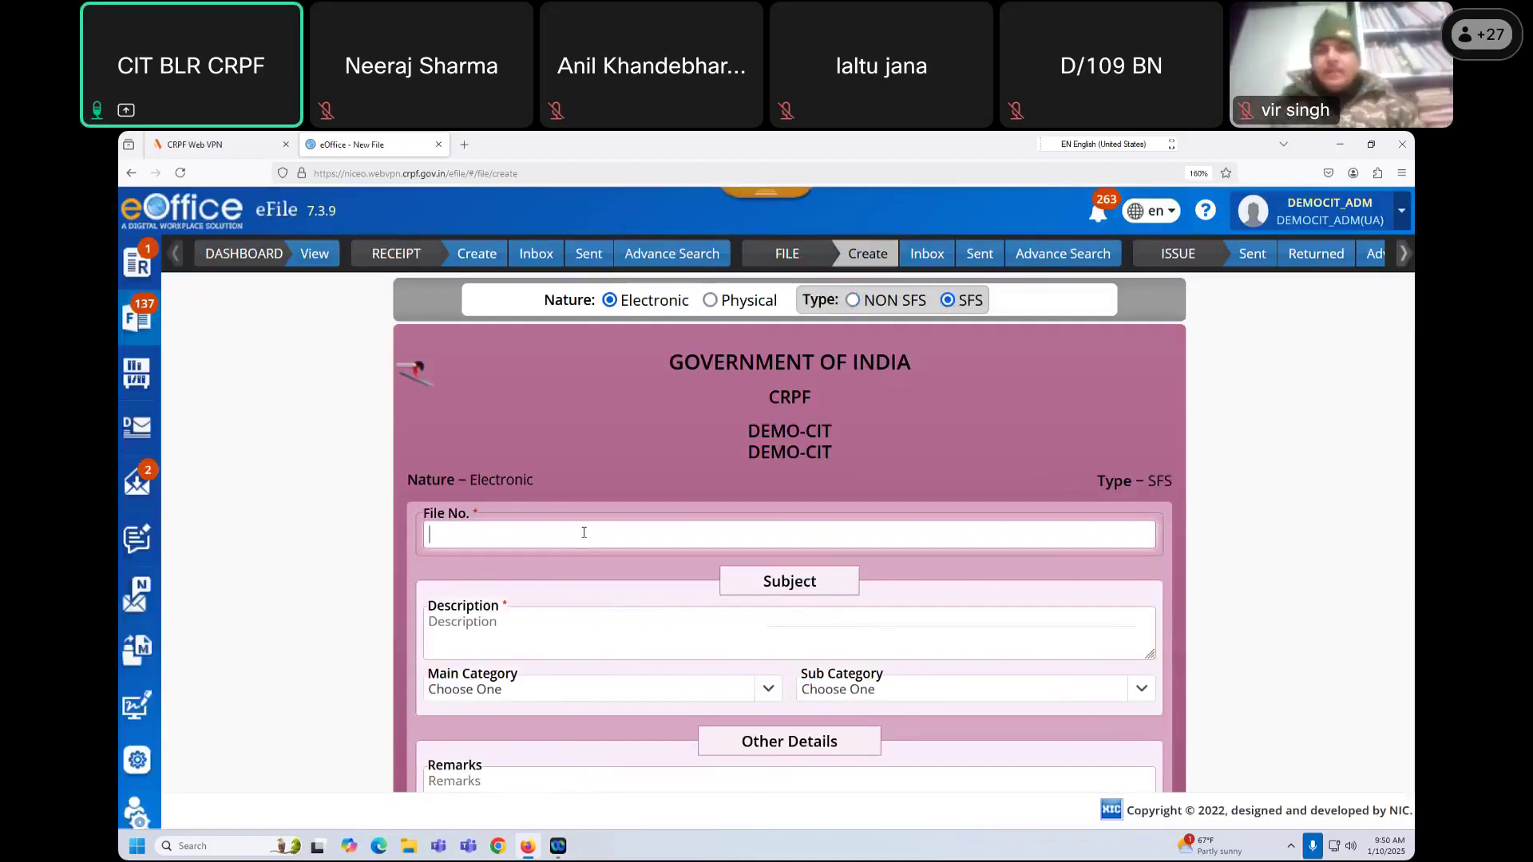
scroll(611, 479, "down", 2)
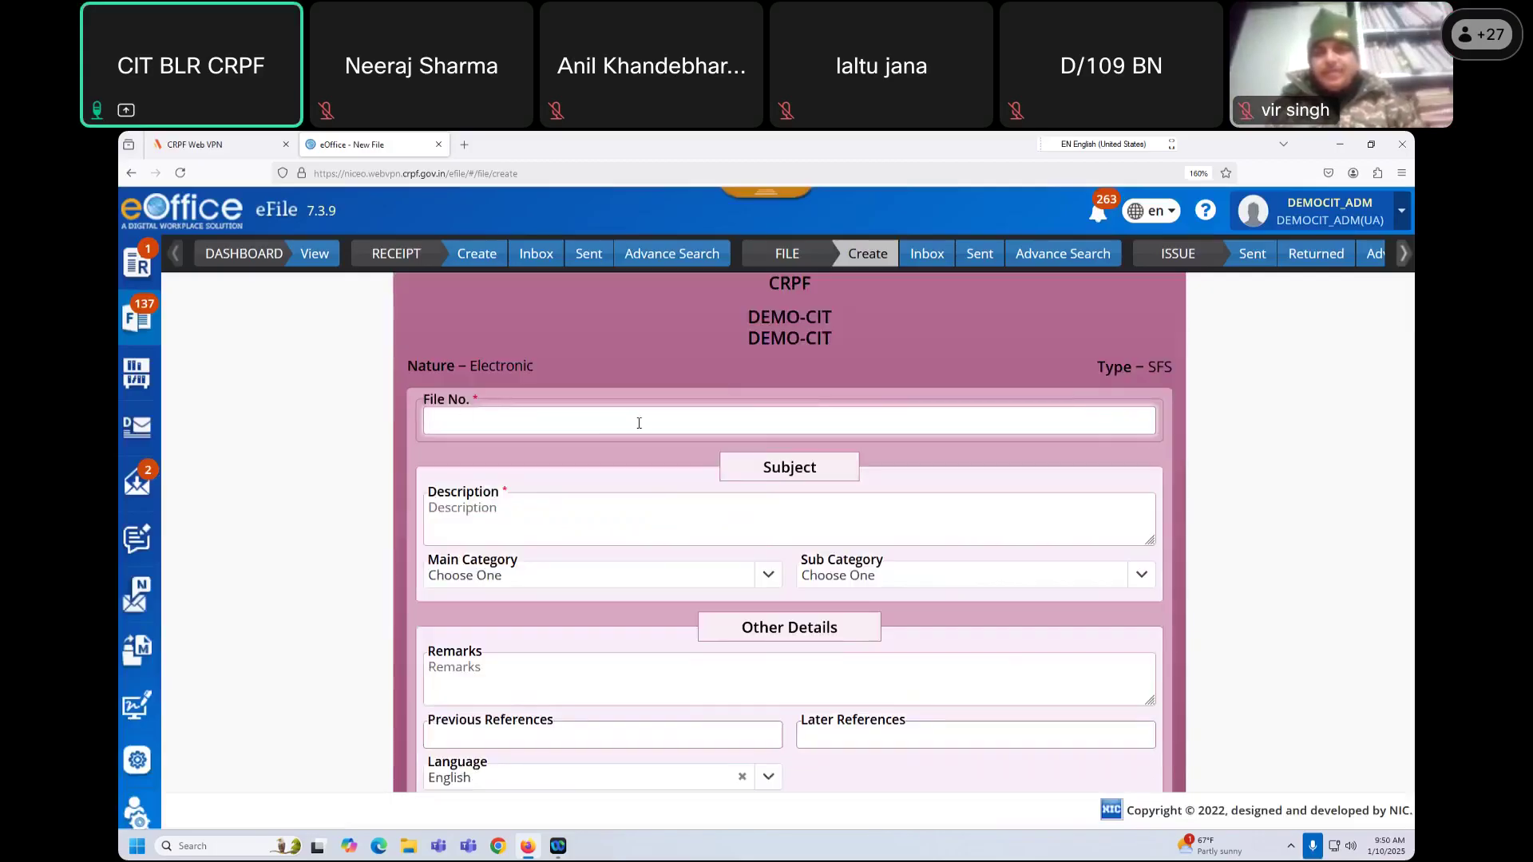
left_click(563, 522)
scroll(562, 528, "down", 2)
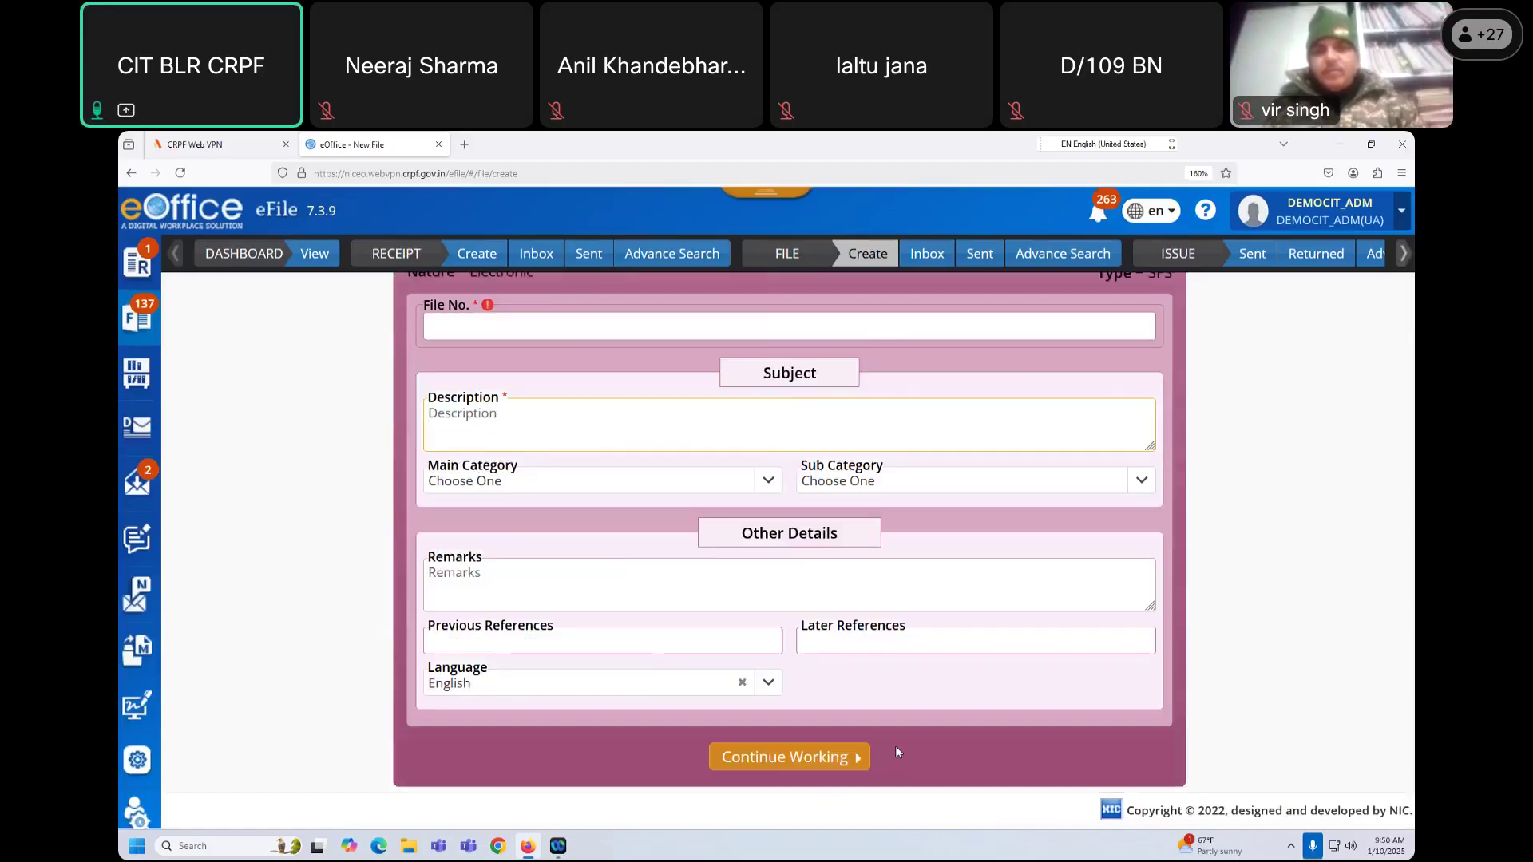
left_click(813, 758)
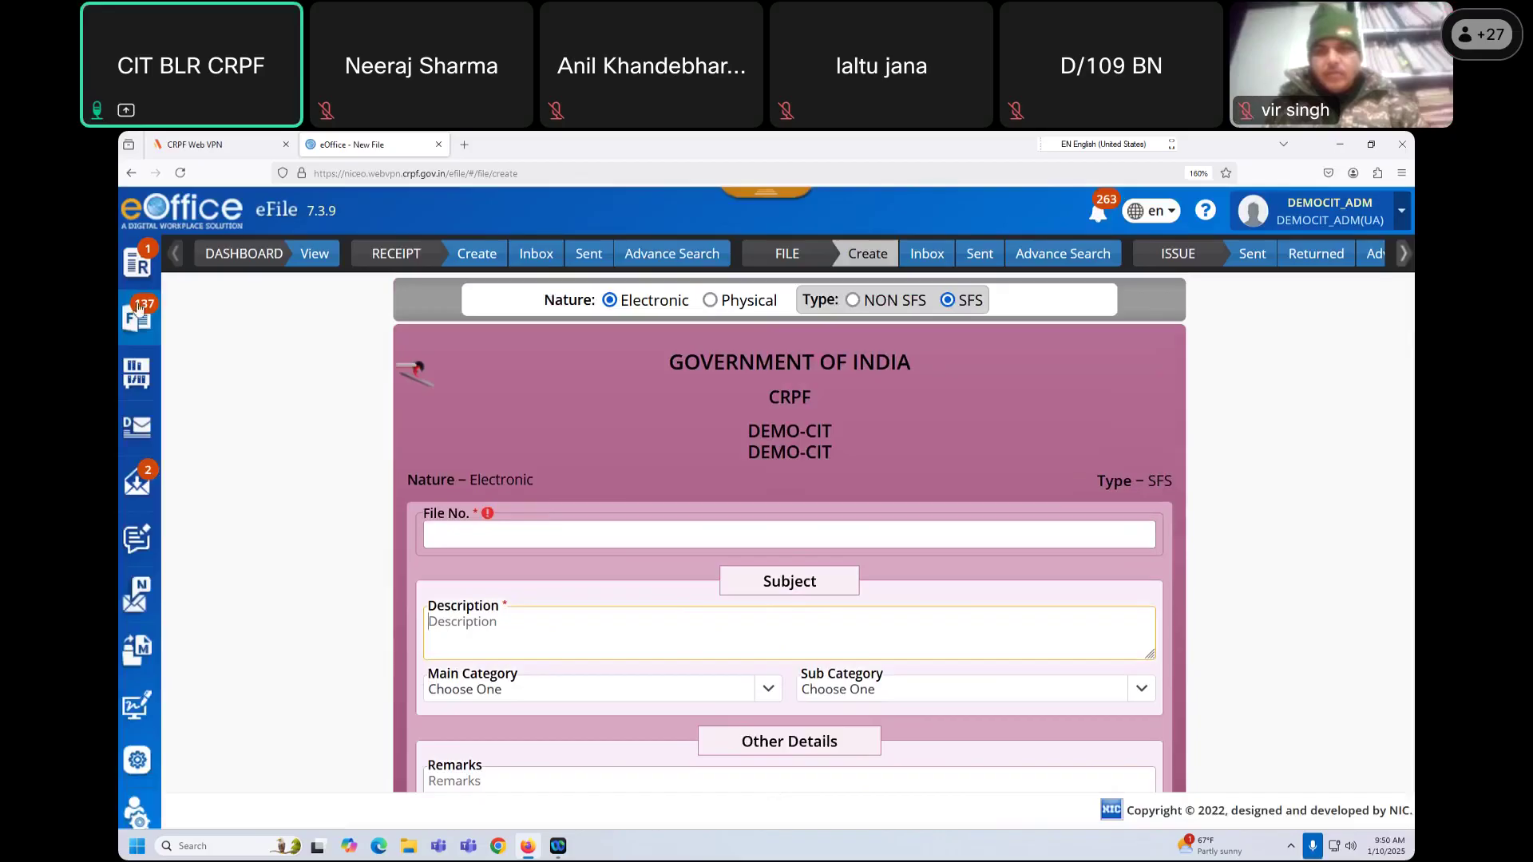
left_click(137, 312)
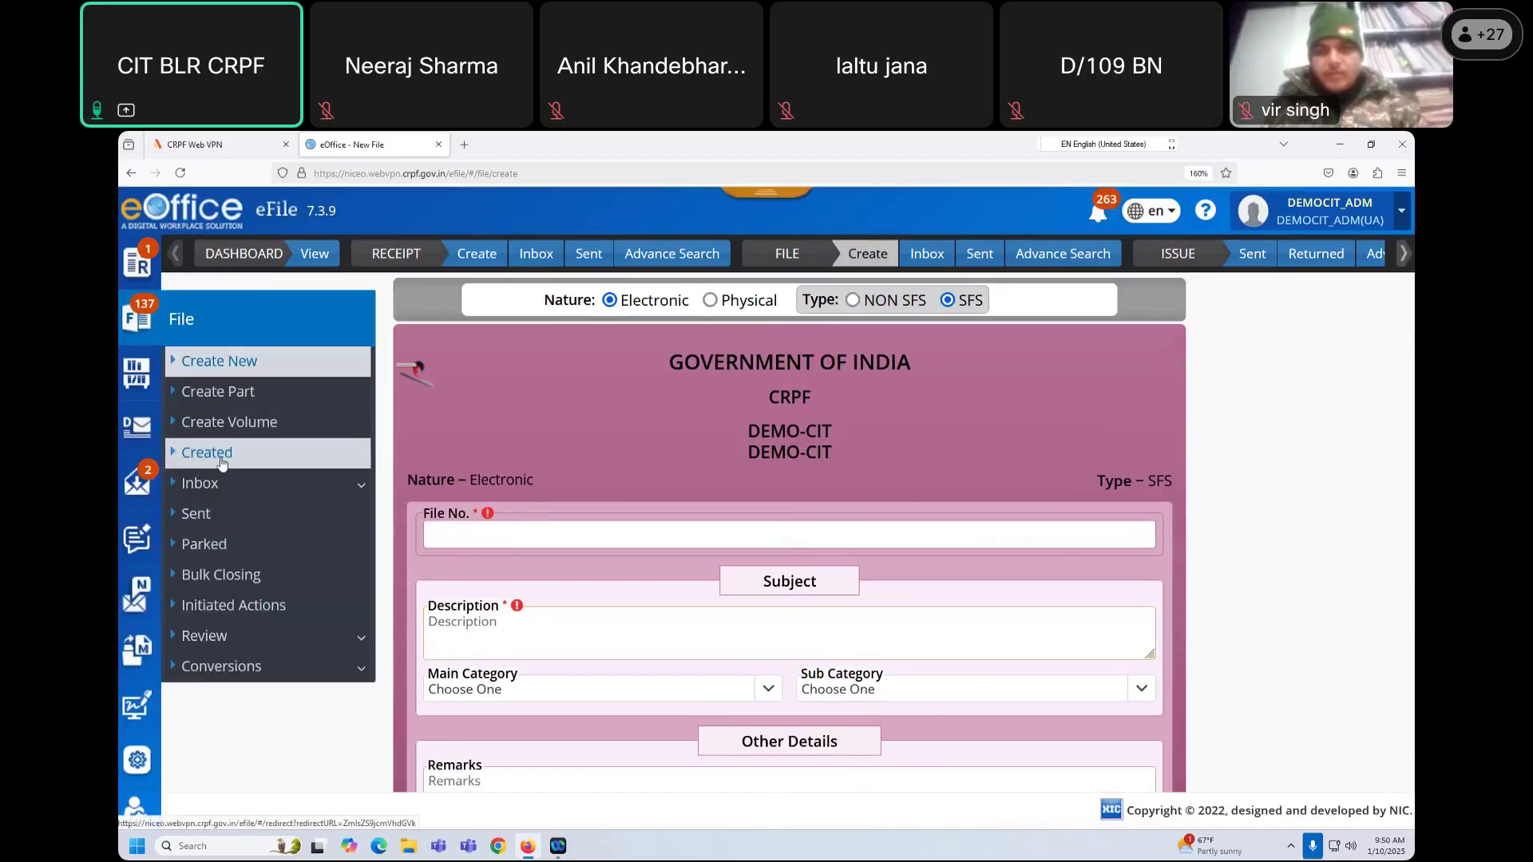
Step: Show the created files, then open CYBERDIGEST2024 from the received-files inbox
left_click(225, 456)
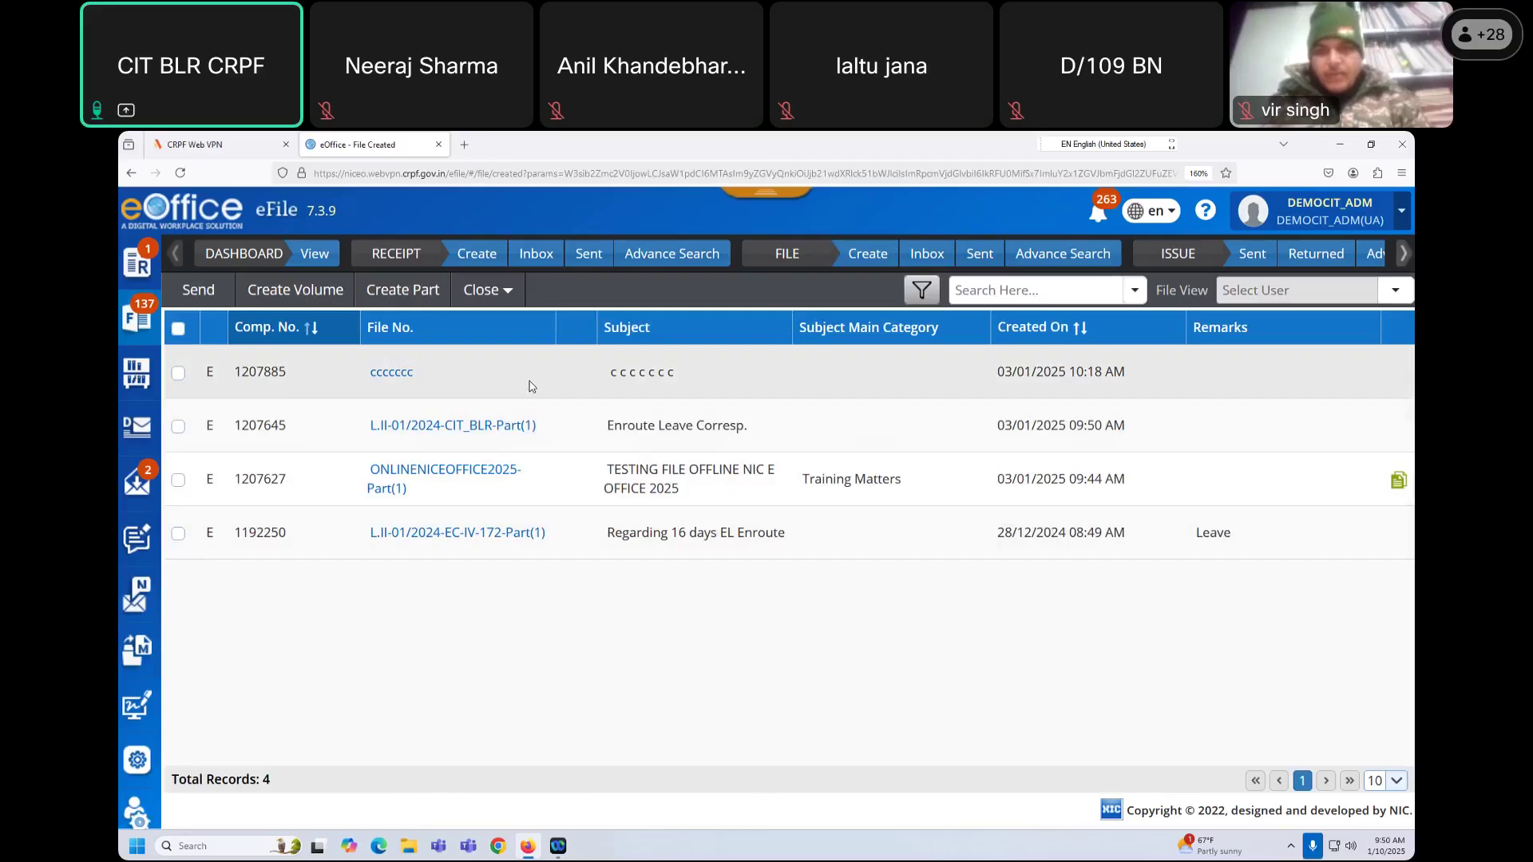
left_click(923, 263)
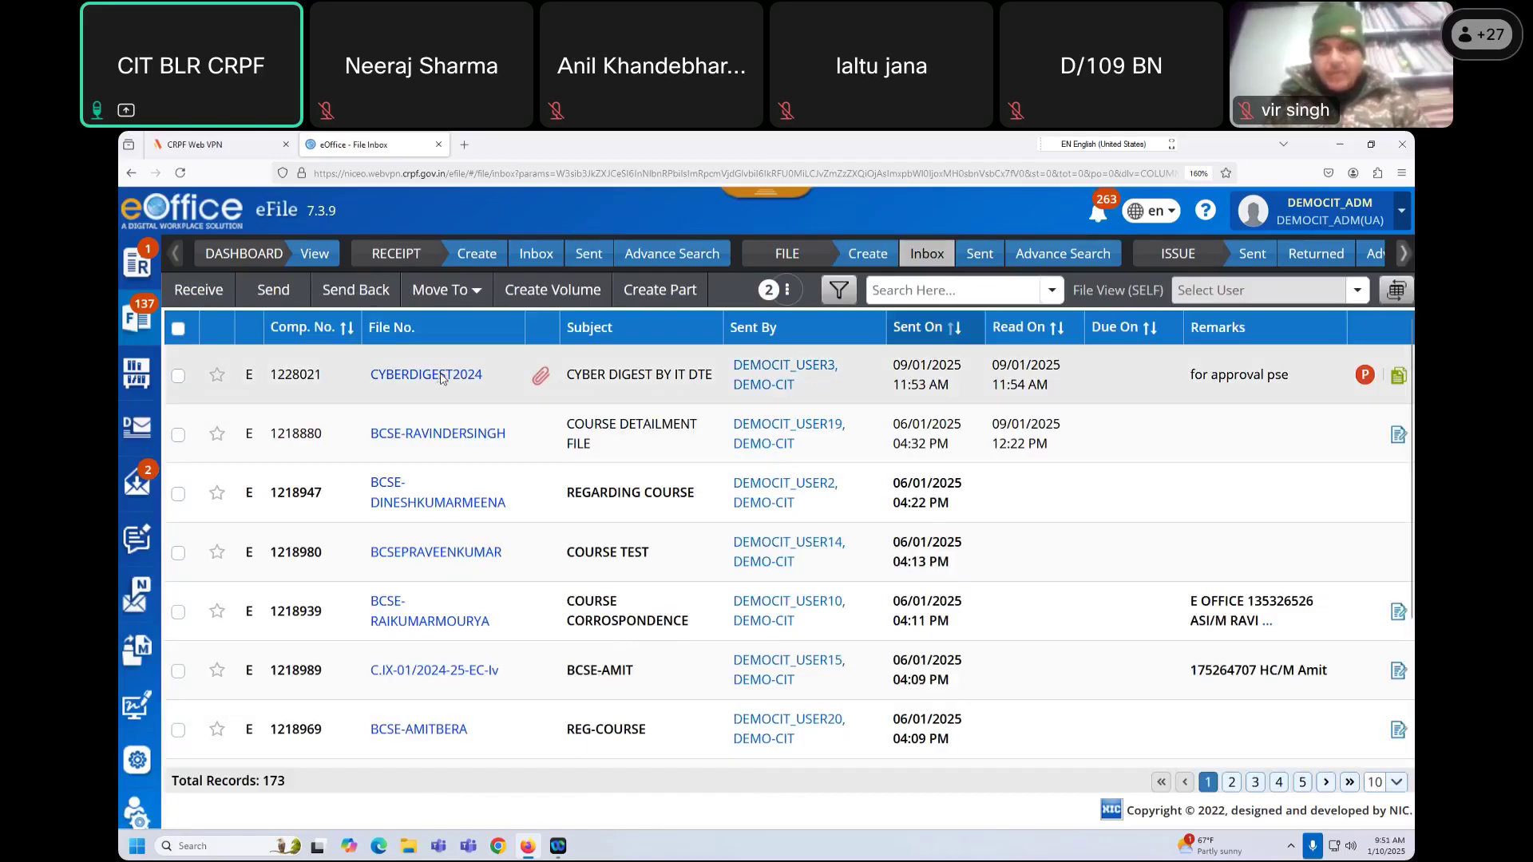
left_click(441, 375)
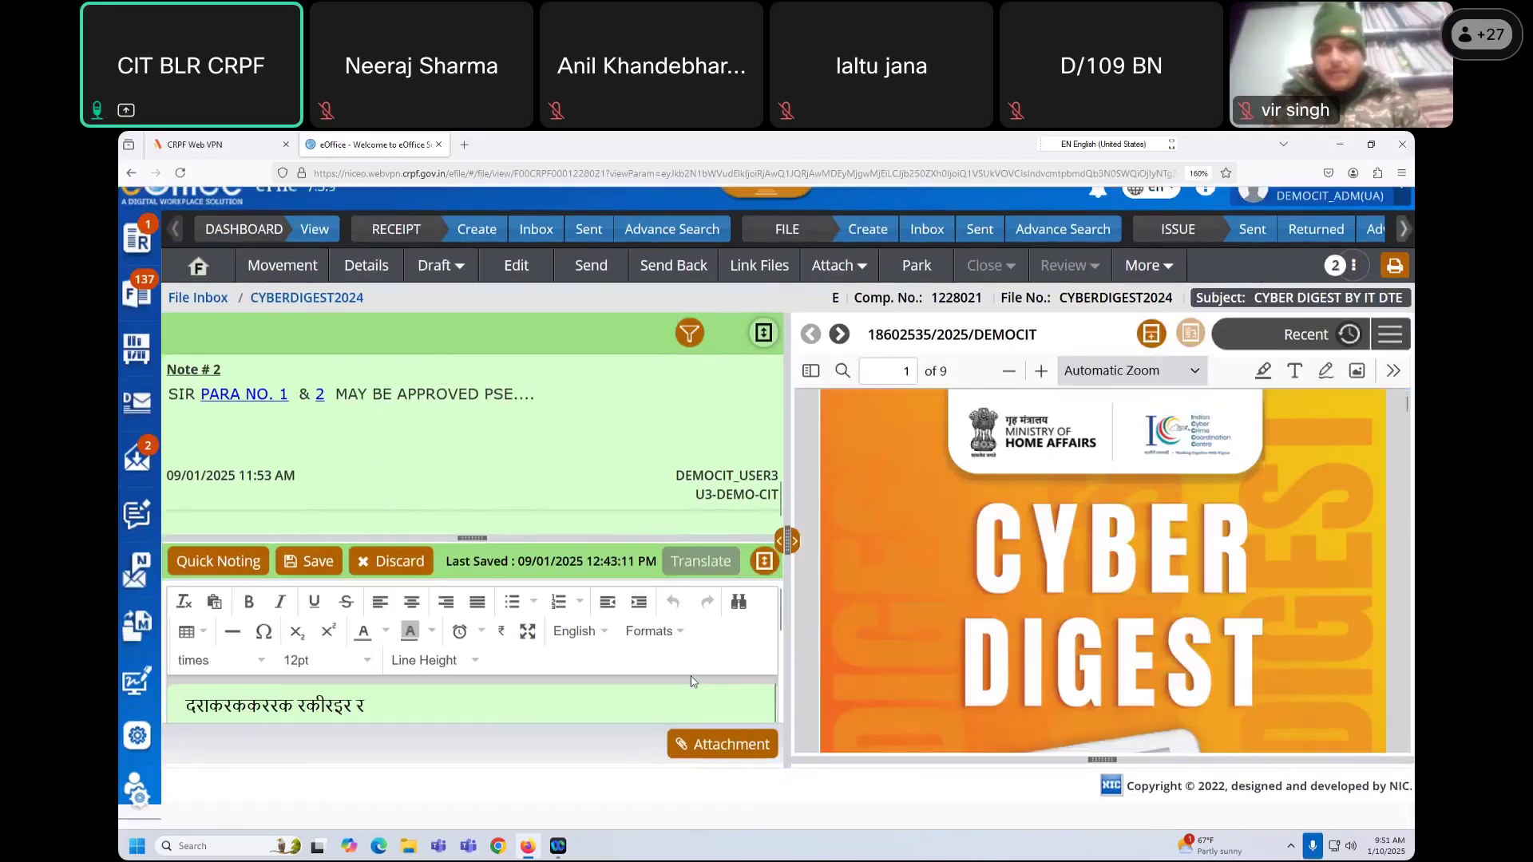
Step: Expand the note editor, delete the old Hindi line and type 'fghfg fhhjv vhj vhj'
left_click(764, 560)
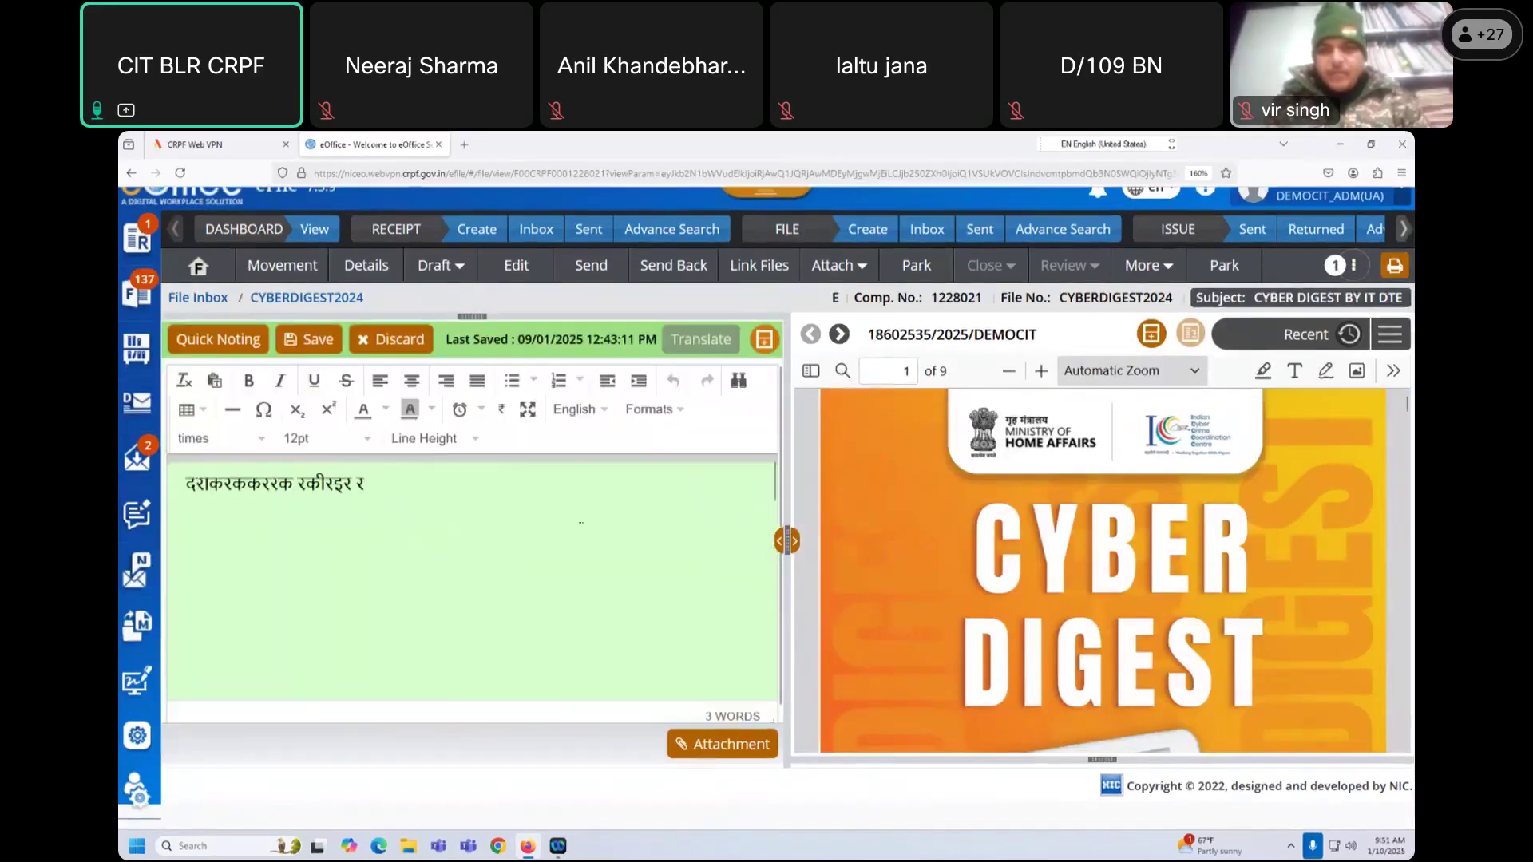
key("ctrl+shift+Left")
key("ctrl+shift+Left")
key("ctrl+shift+Left")
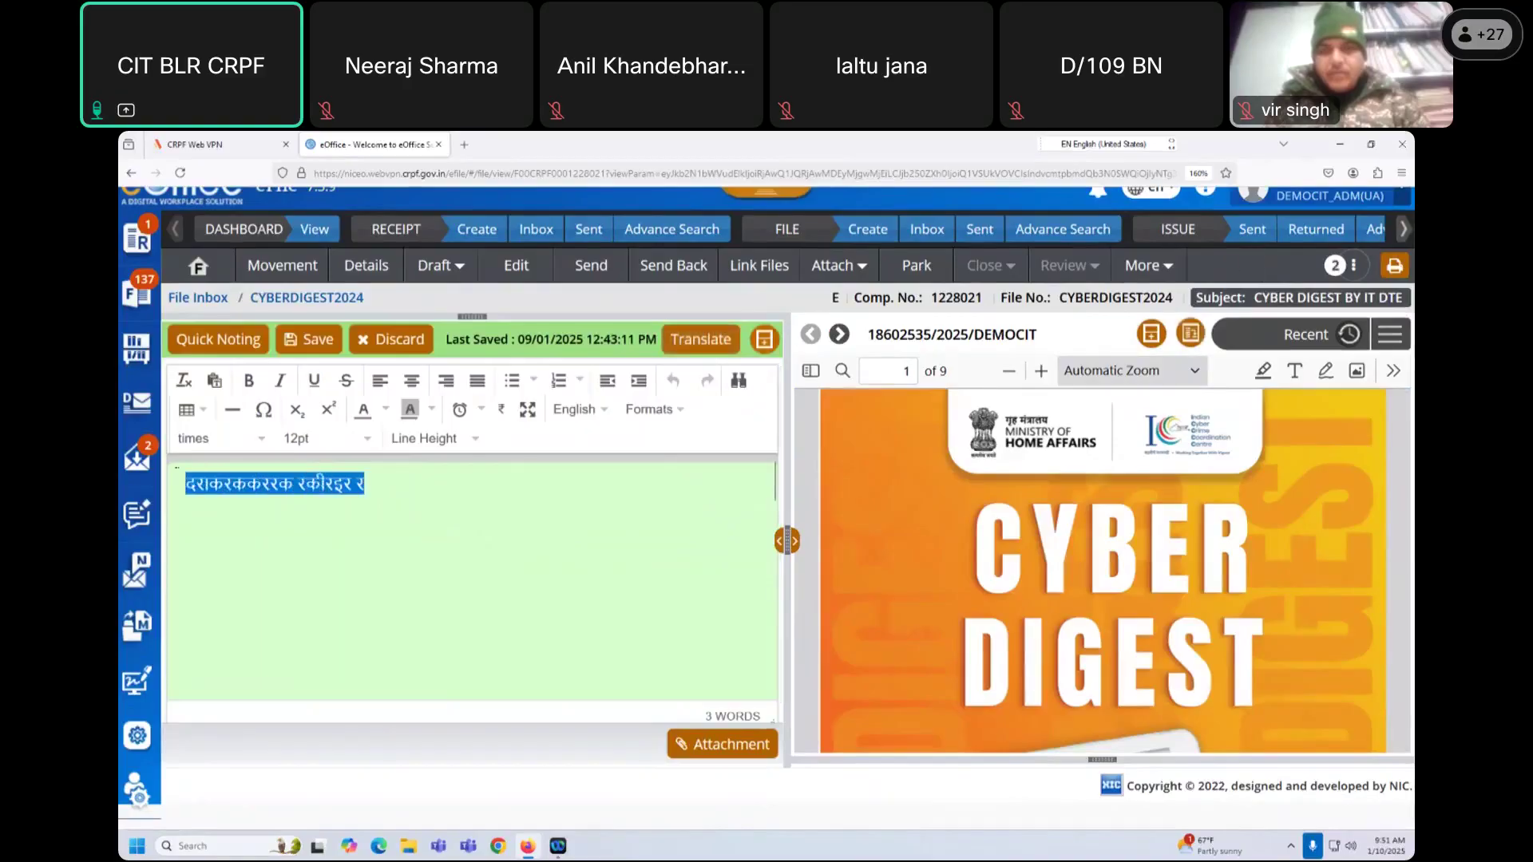
key("BackSpace")
type("fghfg ")
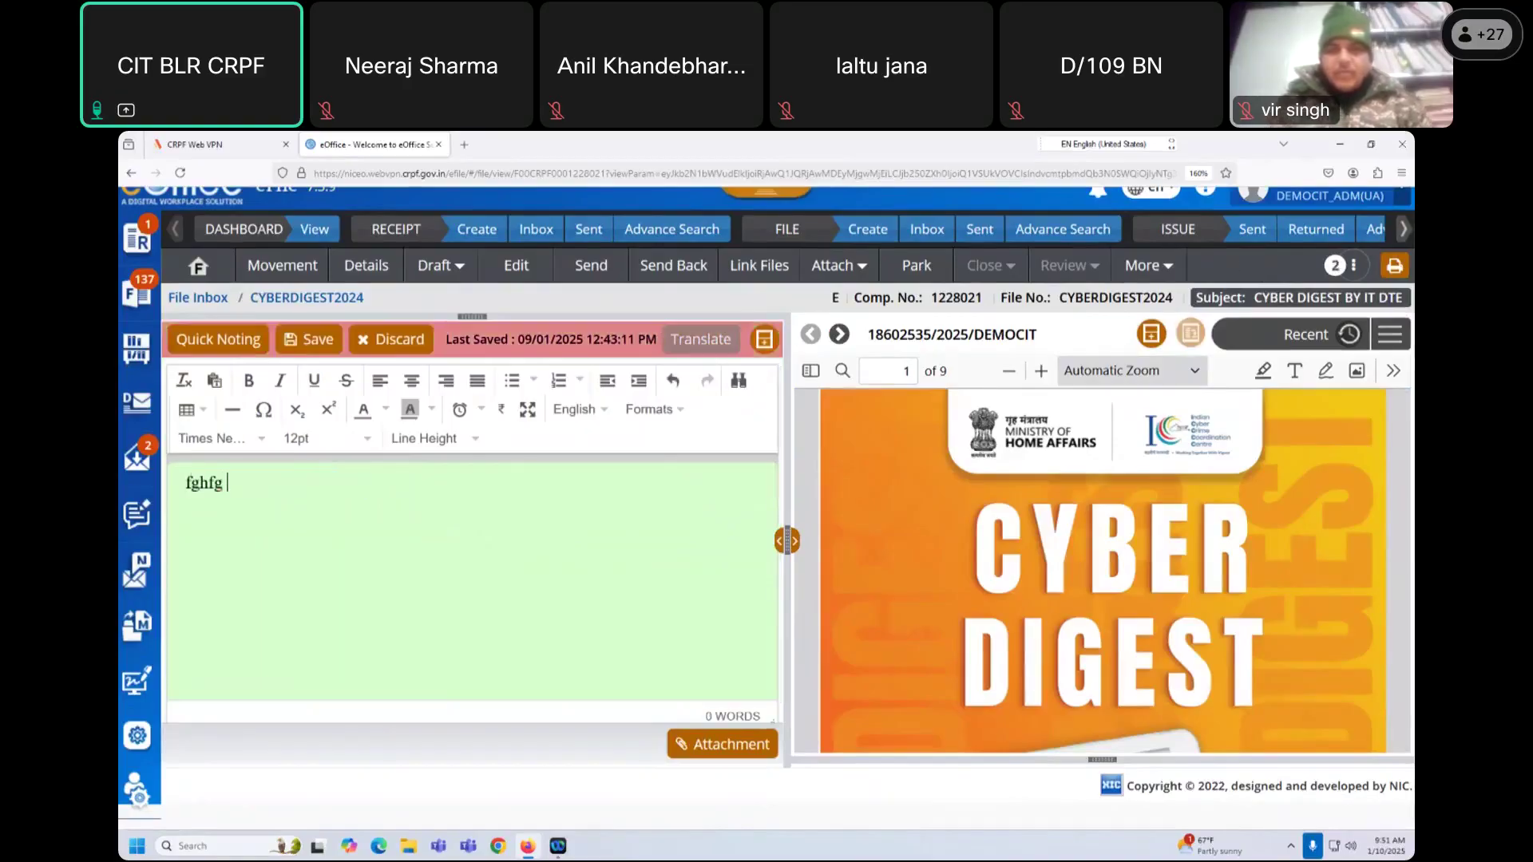
type("fhhjv vhj vhj")
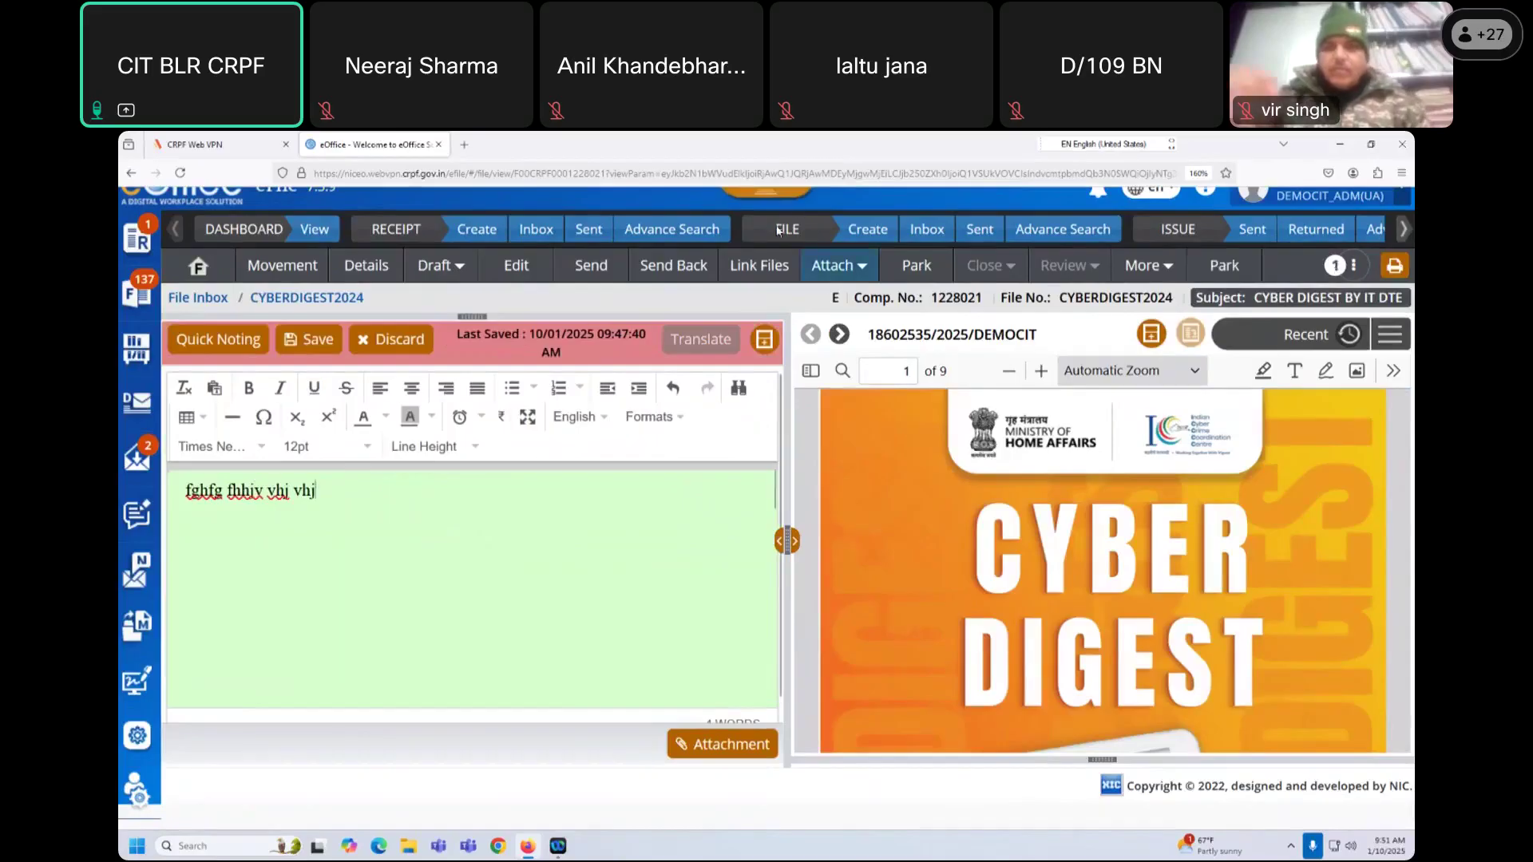
Step: Switch the Windows typing input to the Hindi Indic Input 2 layout
left_click(1064, 145)
left_click(1065, 171)
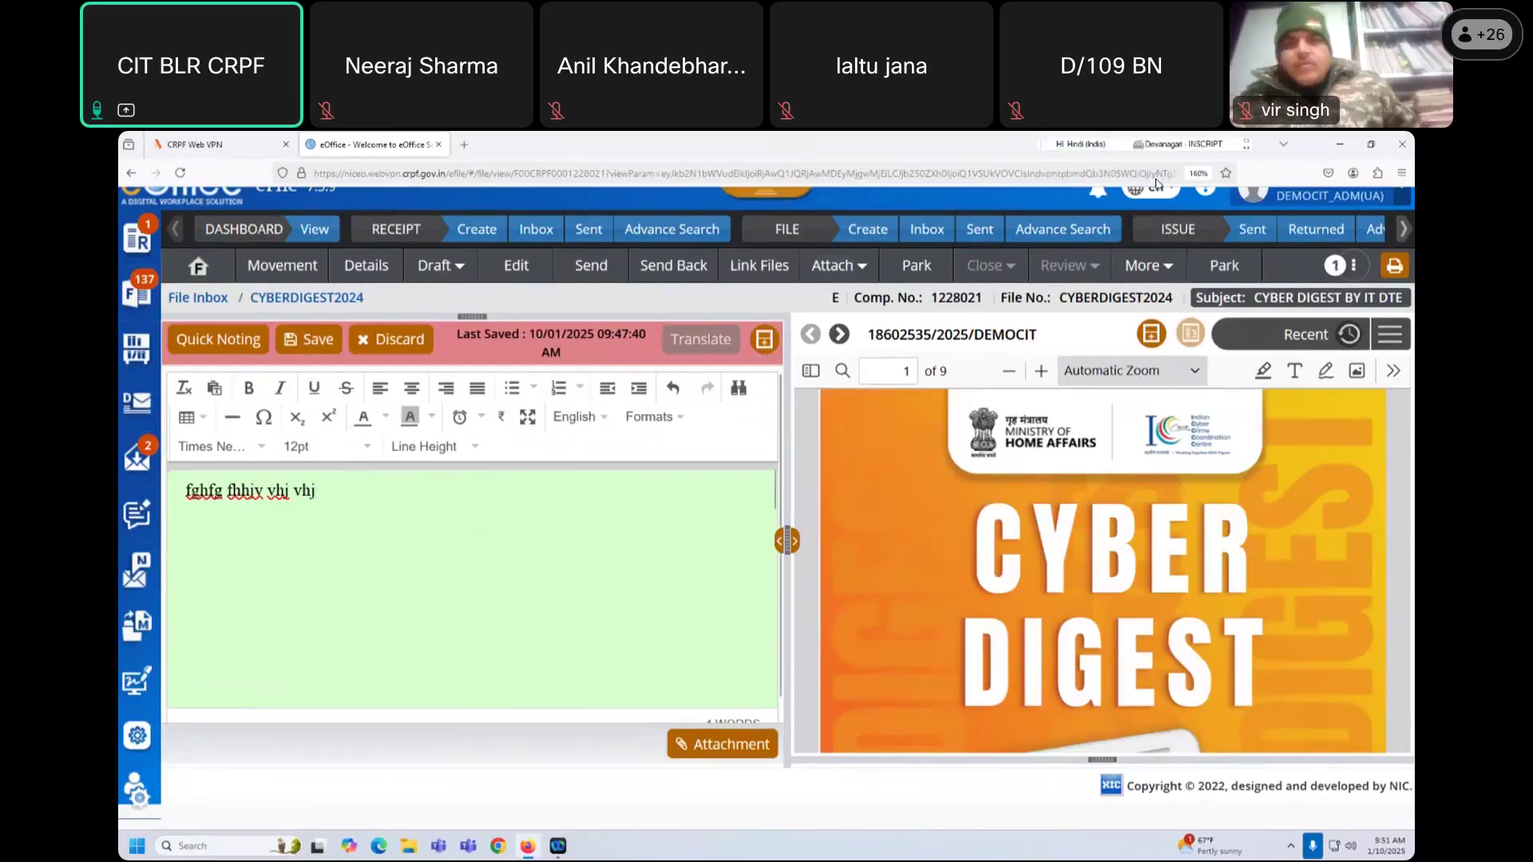
left_click(1394, 163)
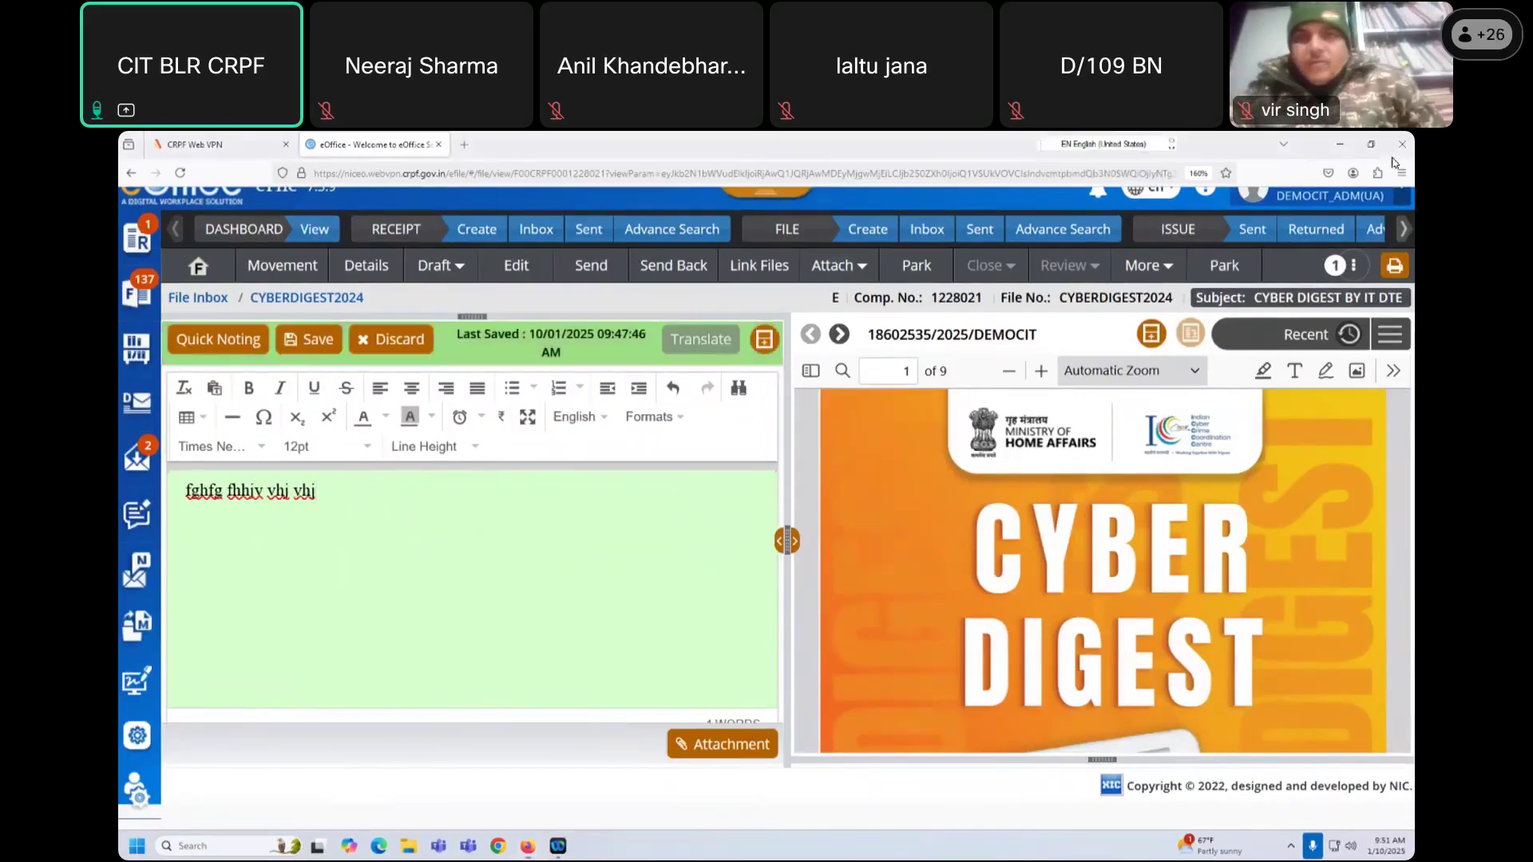
left_click(1259, 151)
left_click(1191, 146)
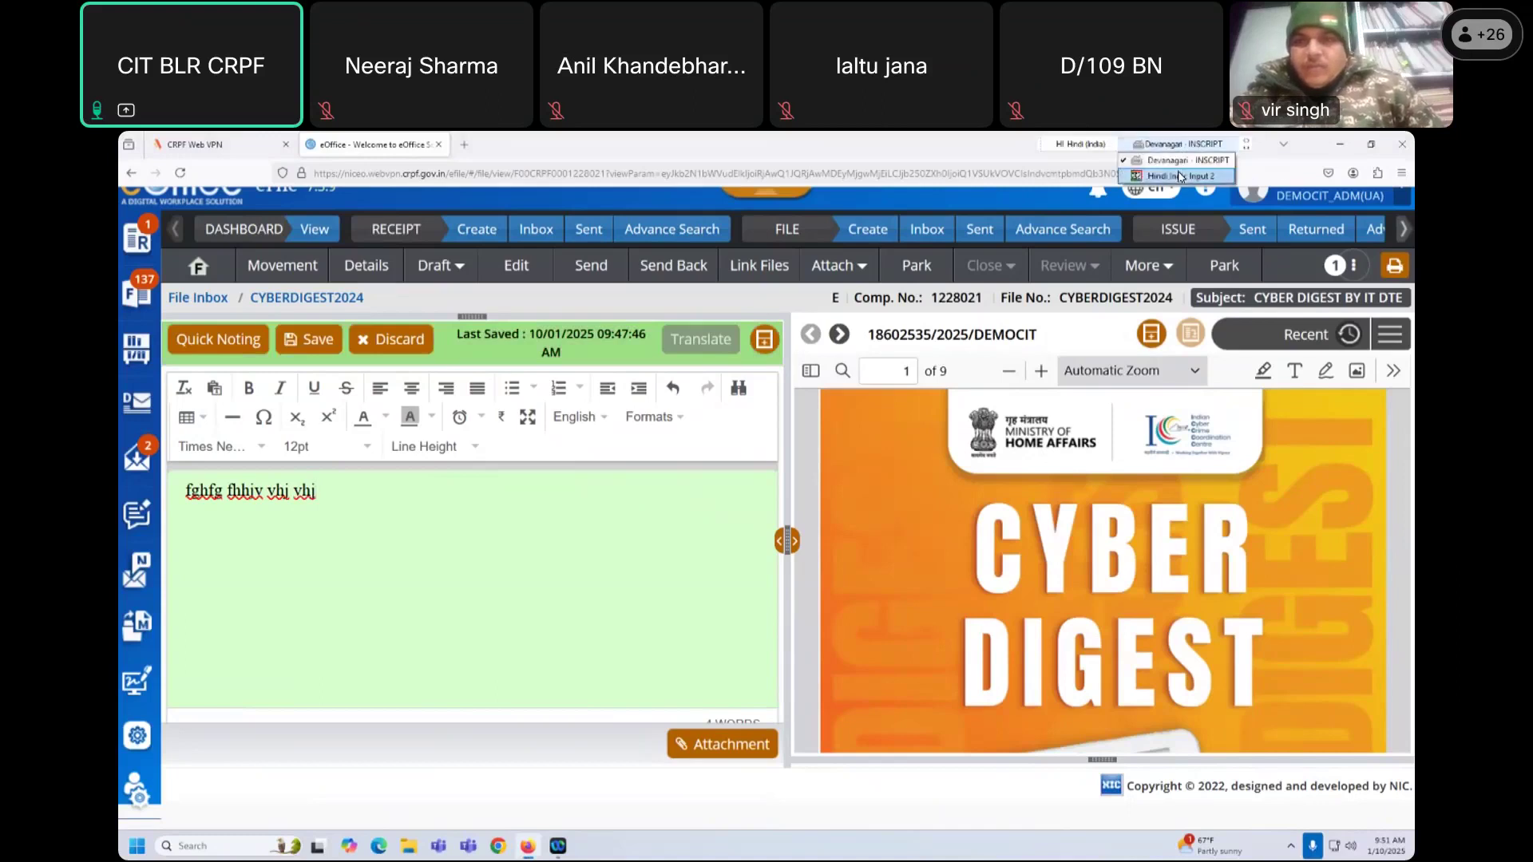
left_click(1179, 177)
left_click(1247, 144)
mouse_move(1245, 162)
left_click(342, 515)
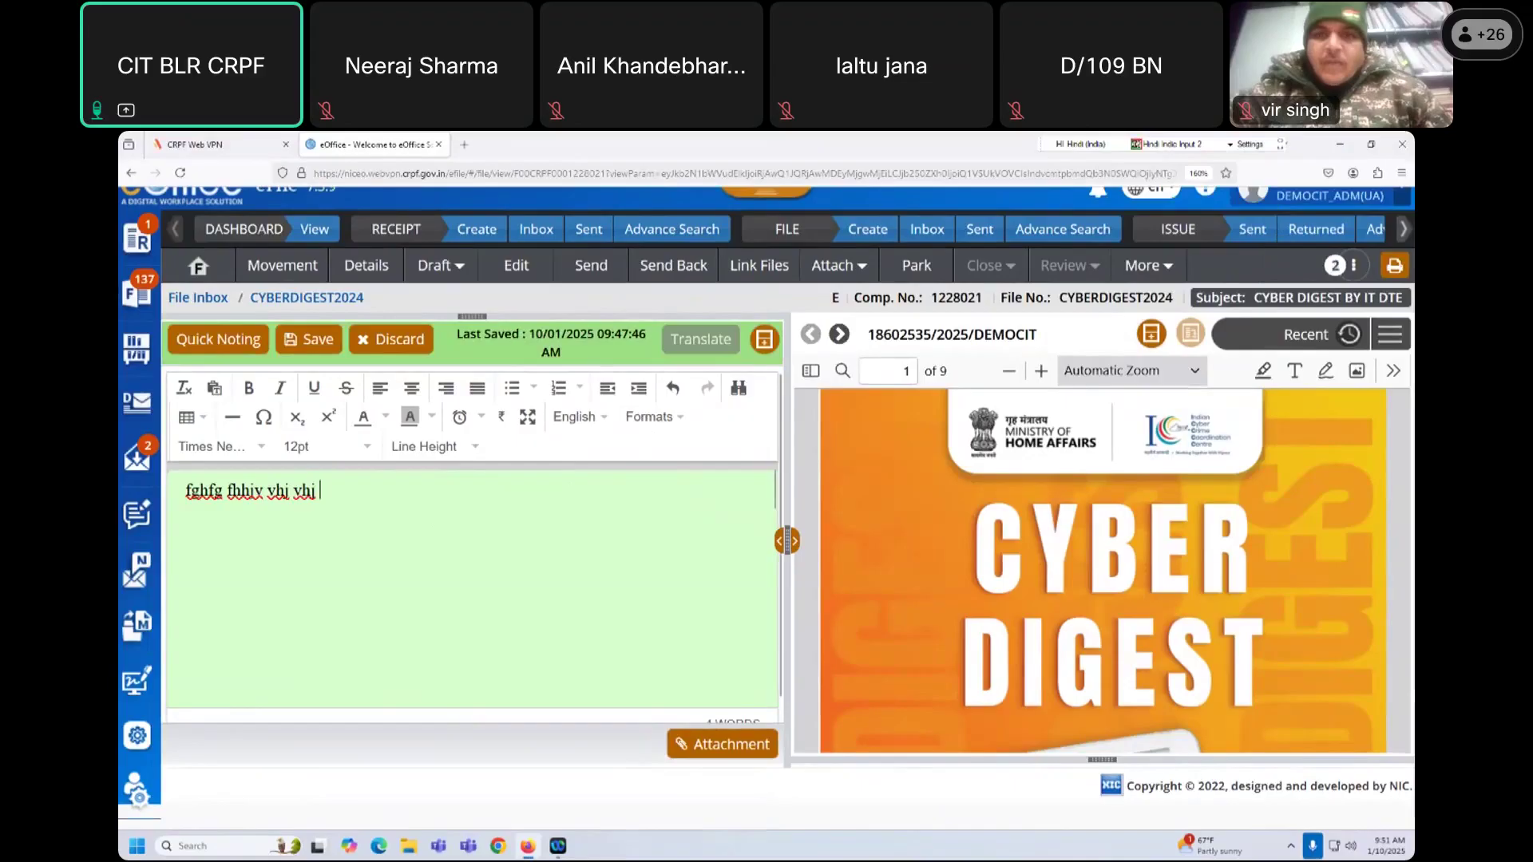
Step: Type Devanagari test text into the note, correcting stray trailing characters
type("हीहीह हनीही ीर हीरह हीही")
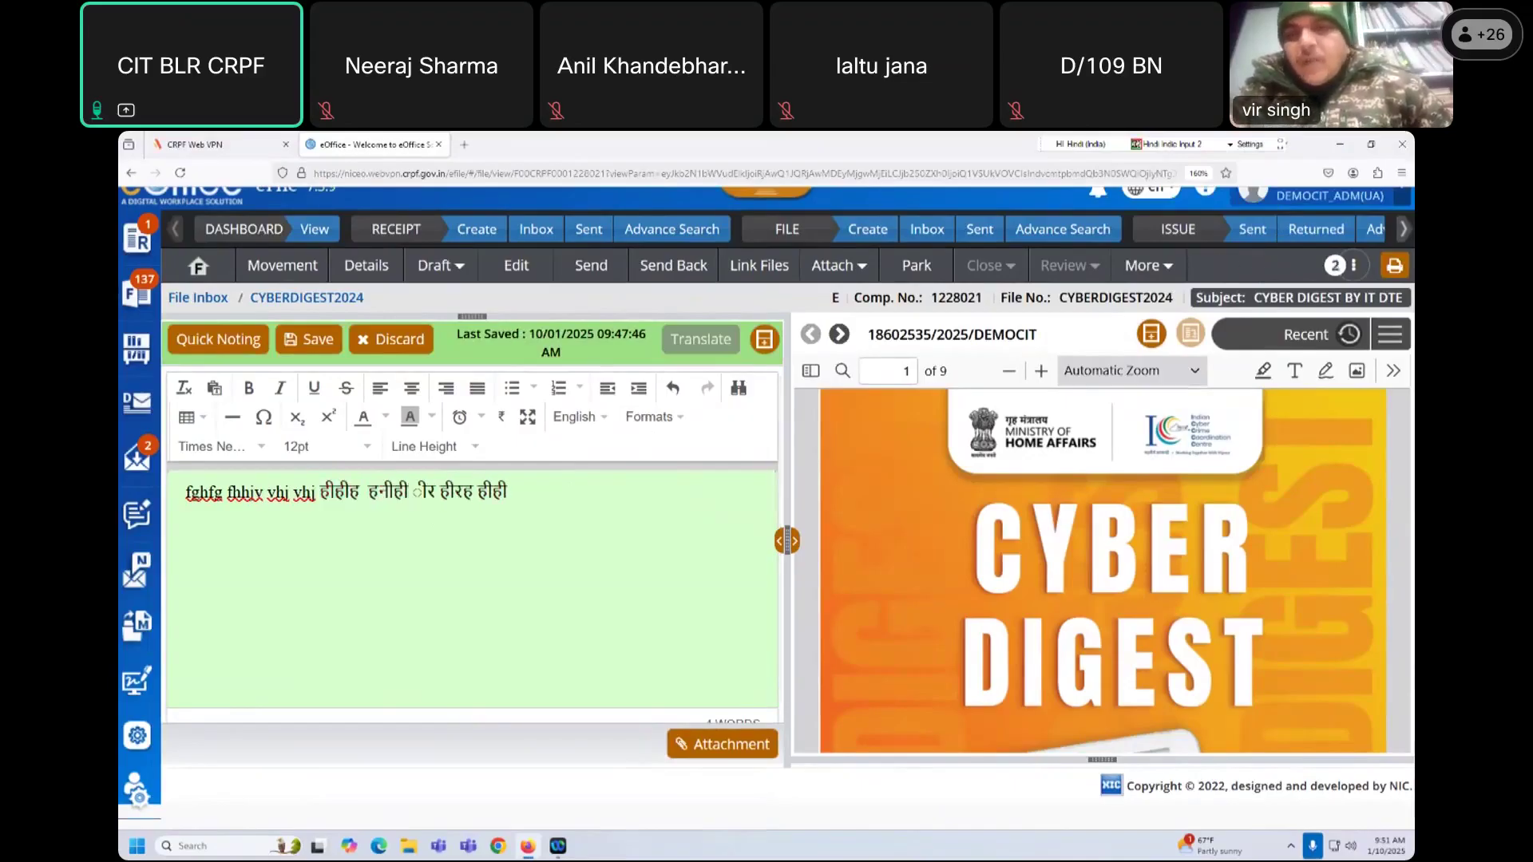
type("हीहीही")
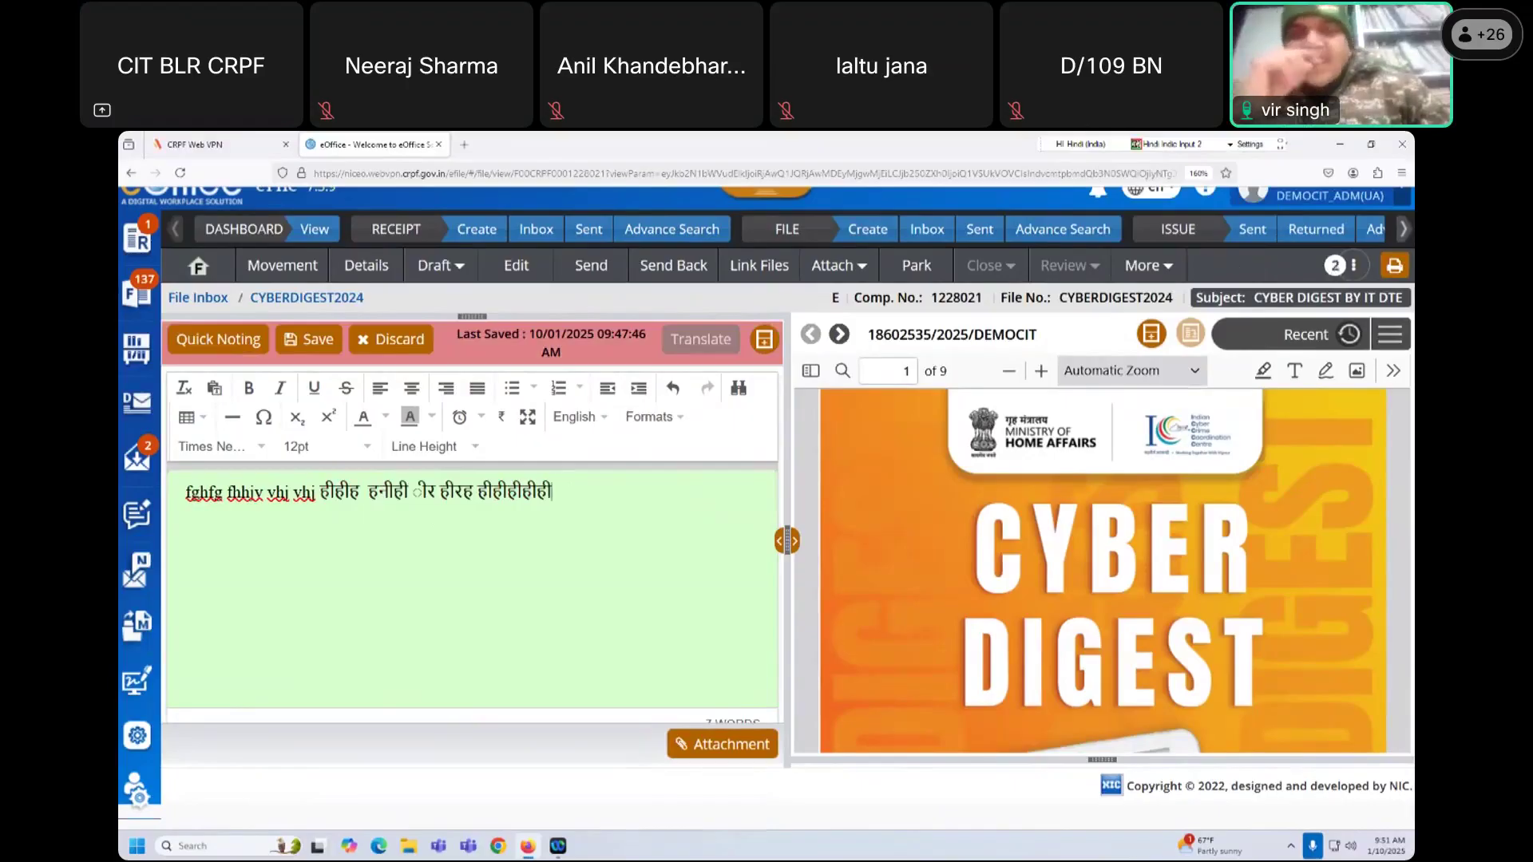
type("ररर")
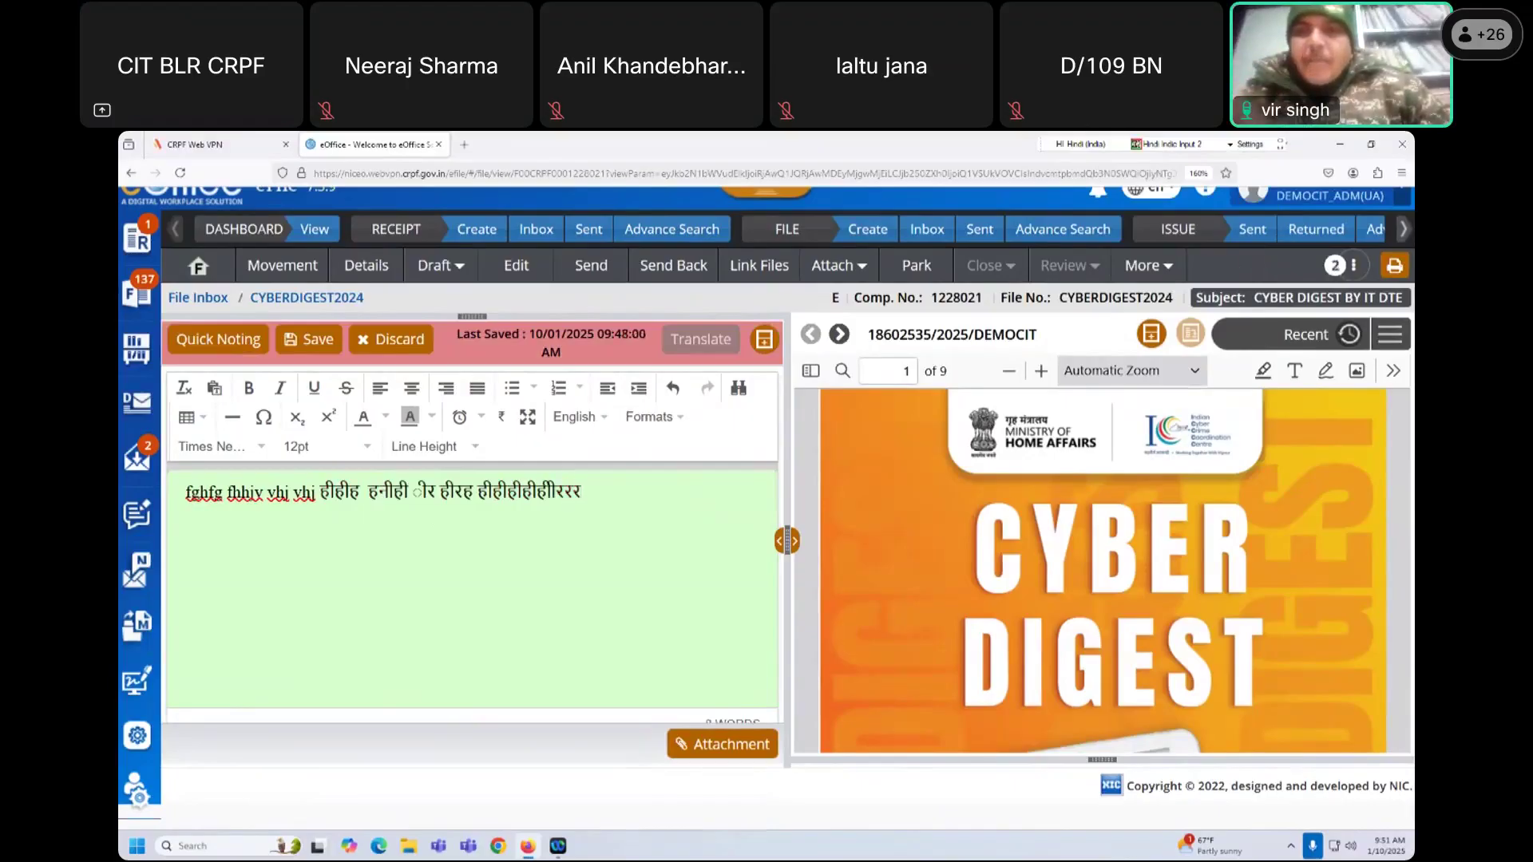
key("BackSpace")
key("BackSpace")
key("BackSpace")
key("BackSpace")
key("BackSpace")
key("BackSpace")
key("BackSpace")
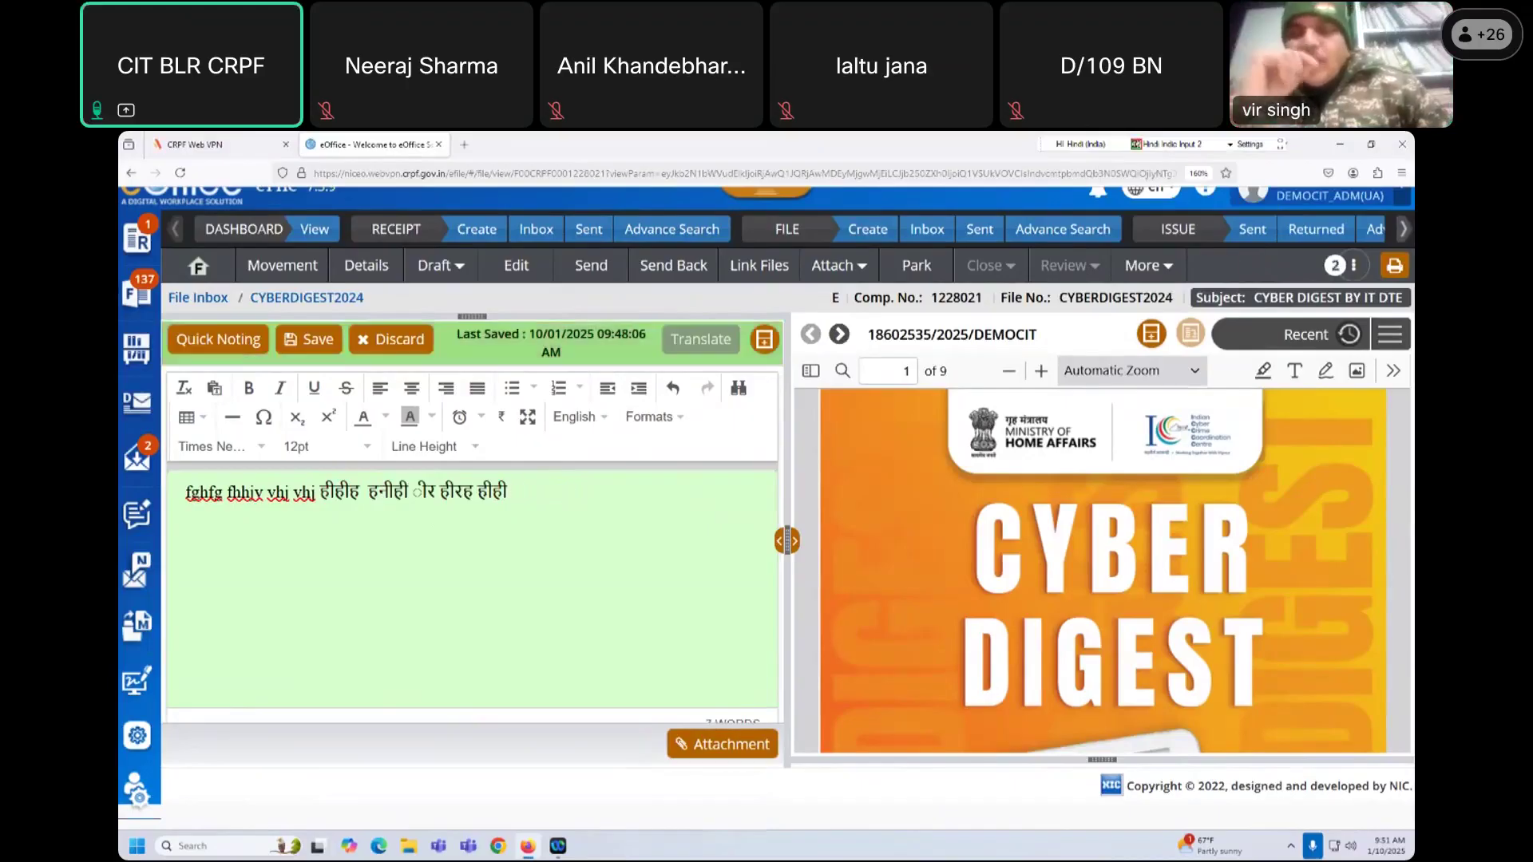
type("अइह ीअी")
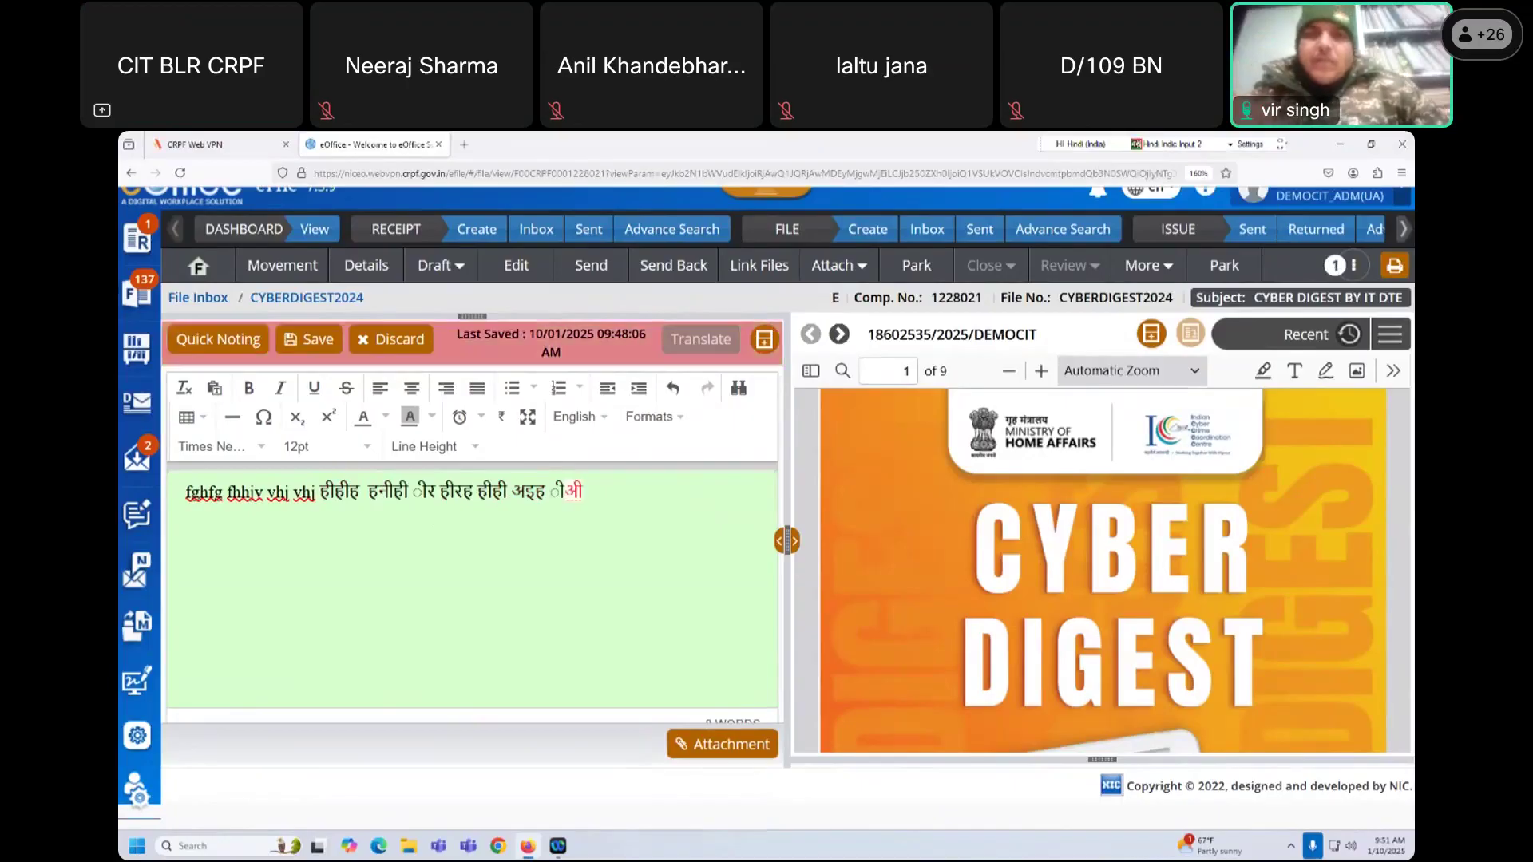
type("लनलन")
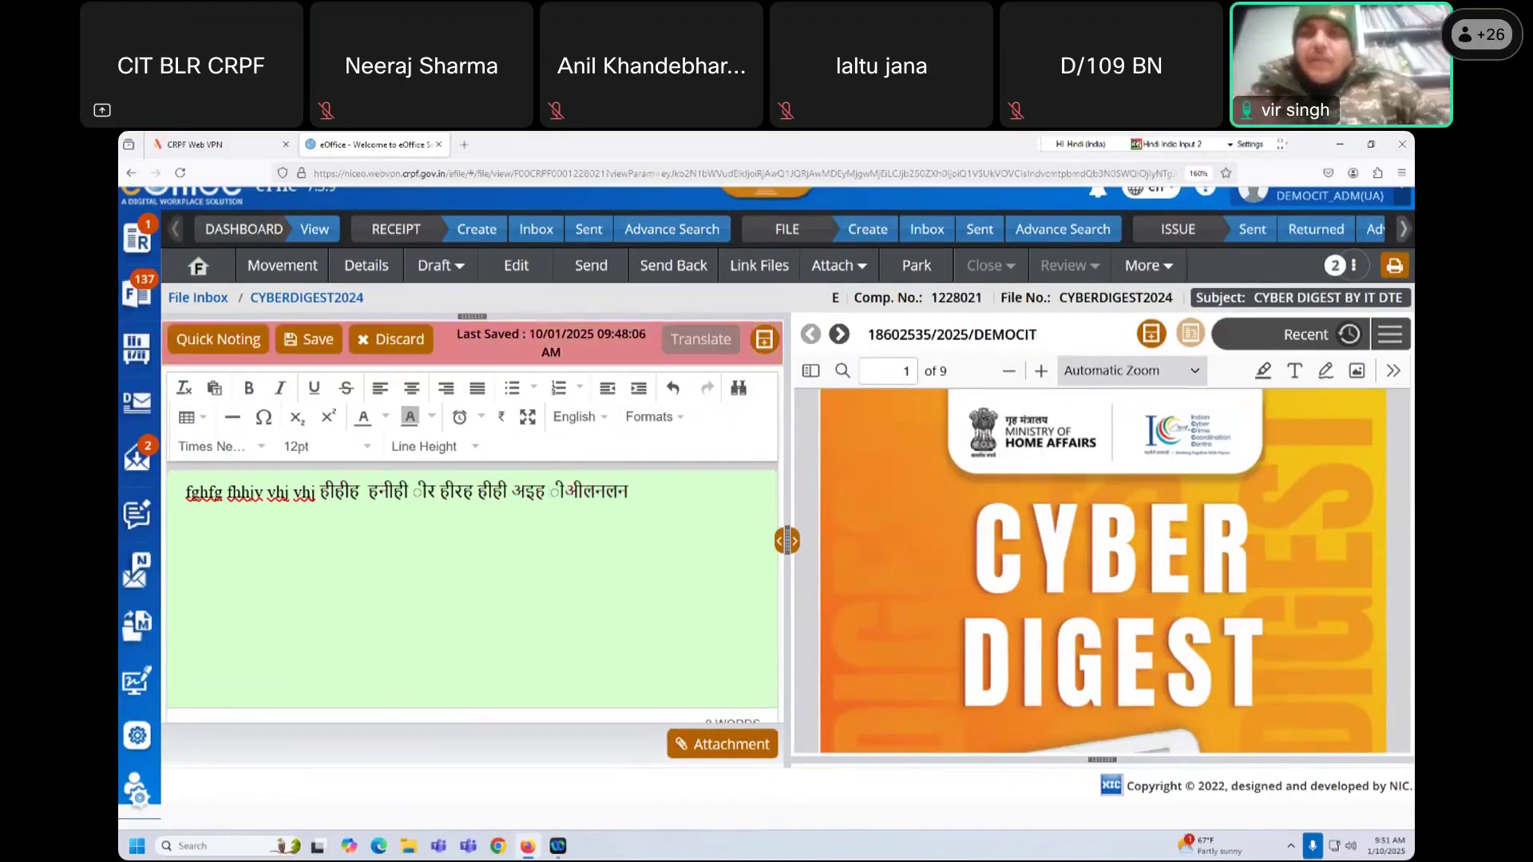
key("BackSpace")
key("BackSpace")
key("BackSpace")
key("BackSpace")
key("BackSpace")
key("BackSpace")
key("BackSpace")
key("BackSpace")
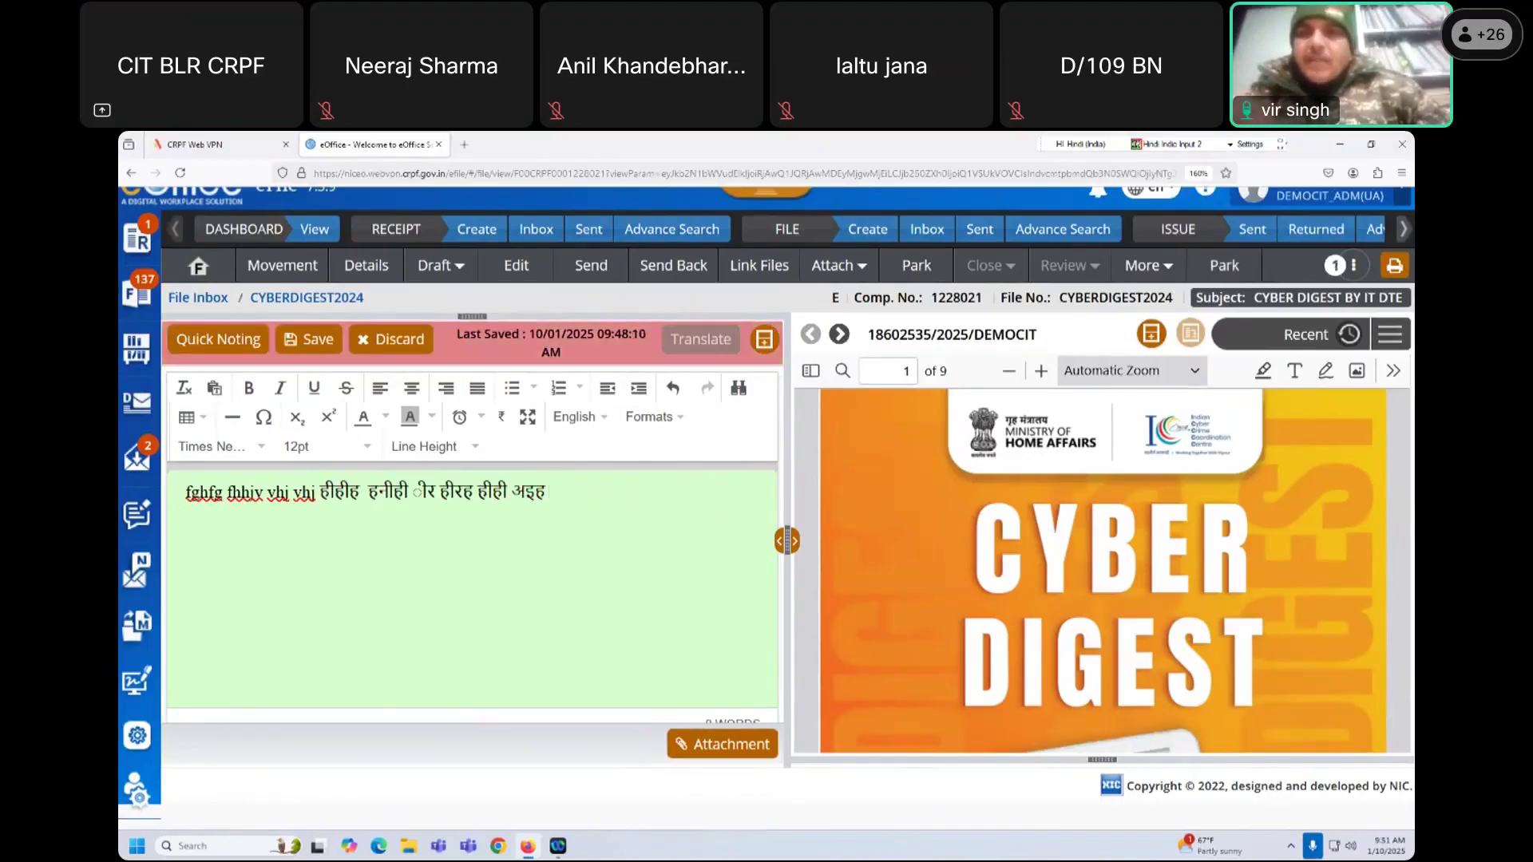
type("हिअहीजलजिल हलहिजि")
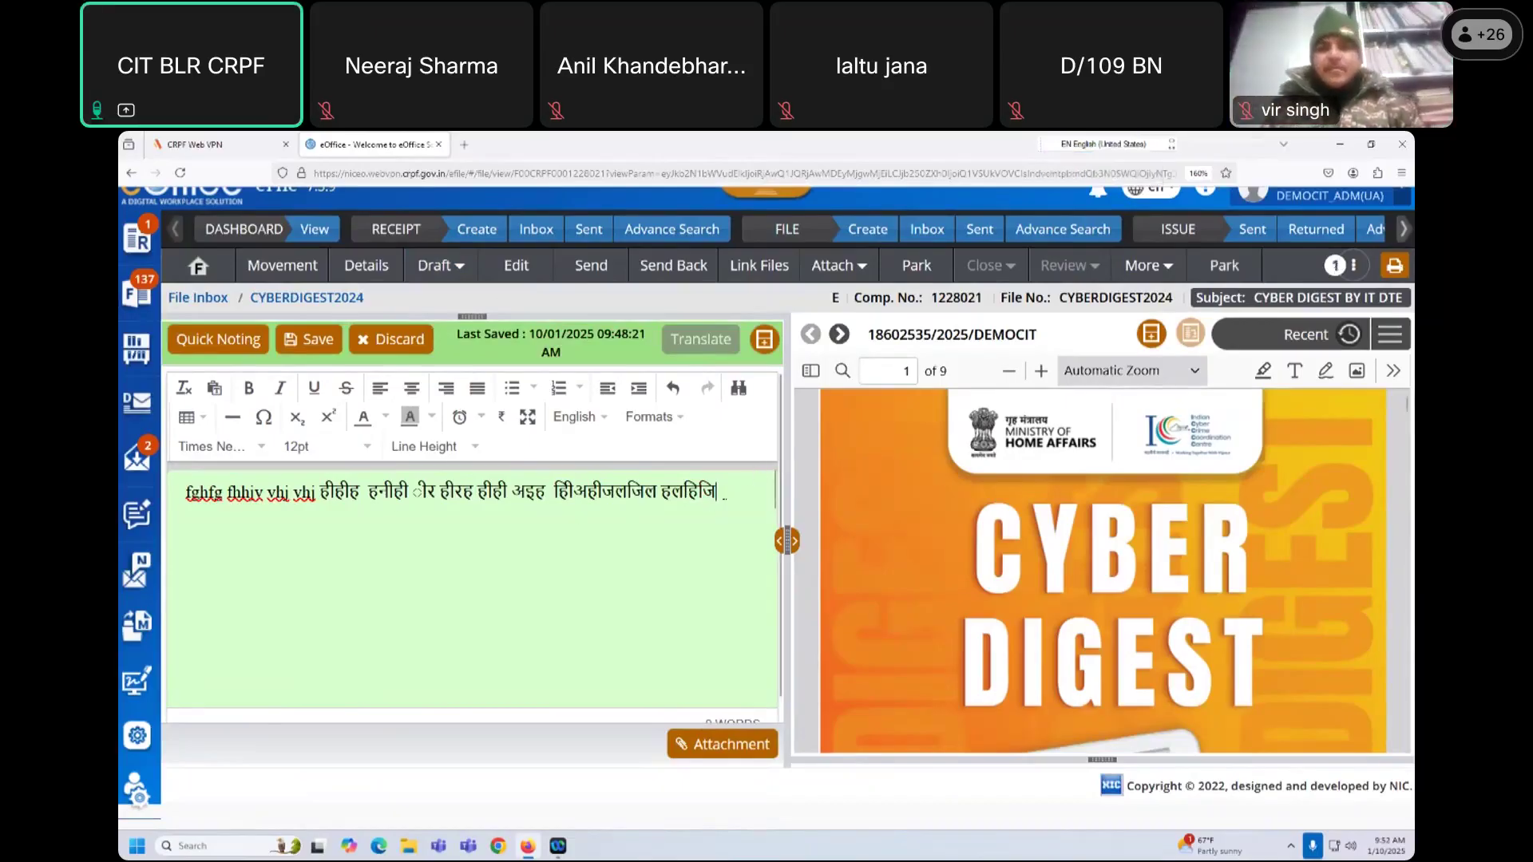
left_click_drag(716, 491, 253, 491)
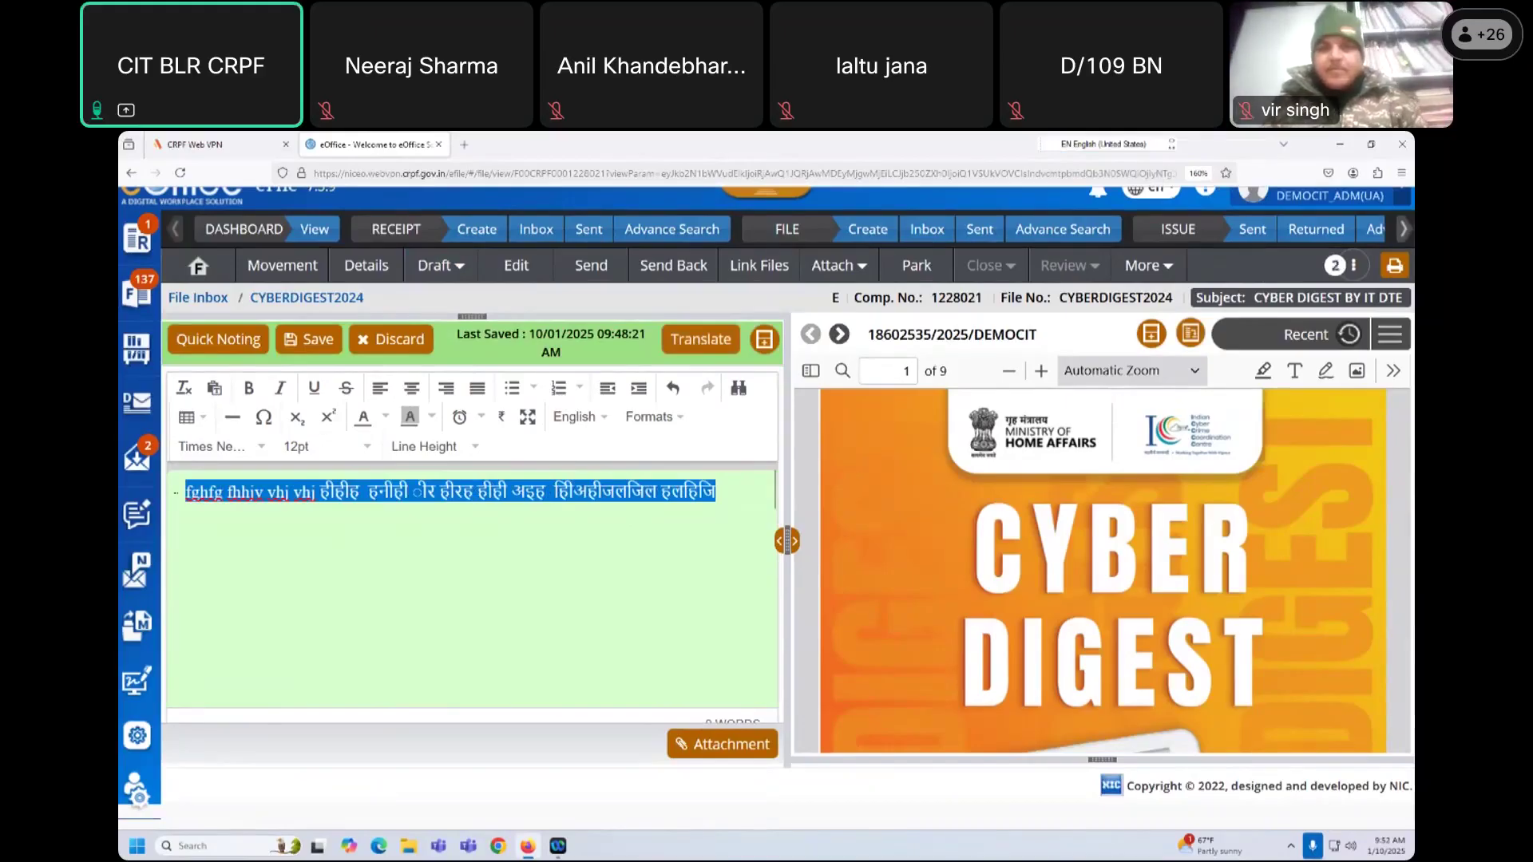
left_click(299, 342)
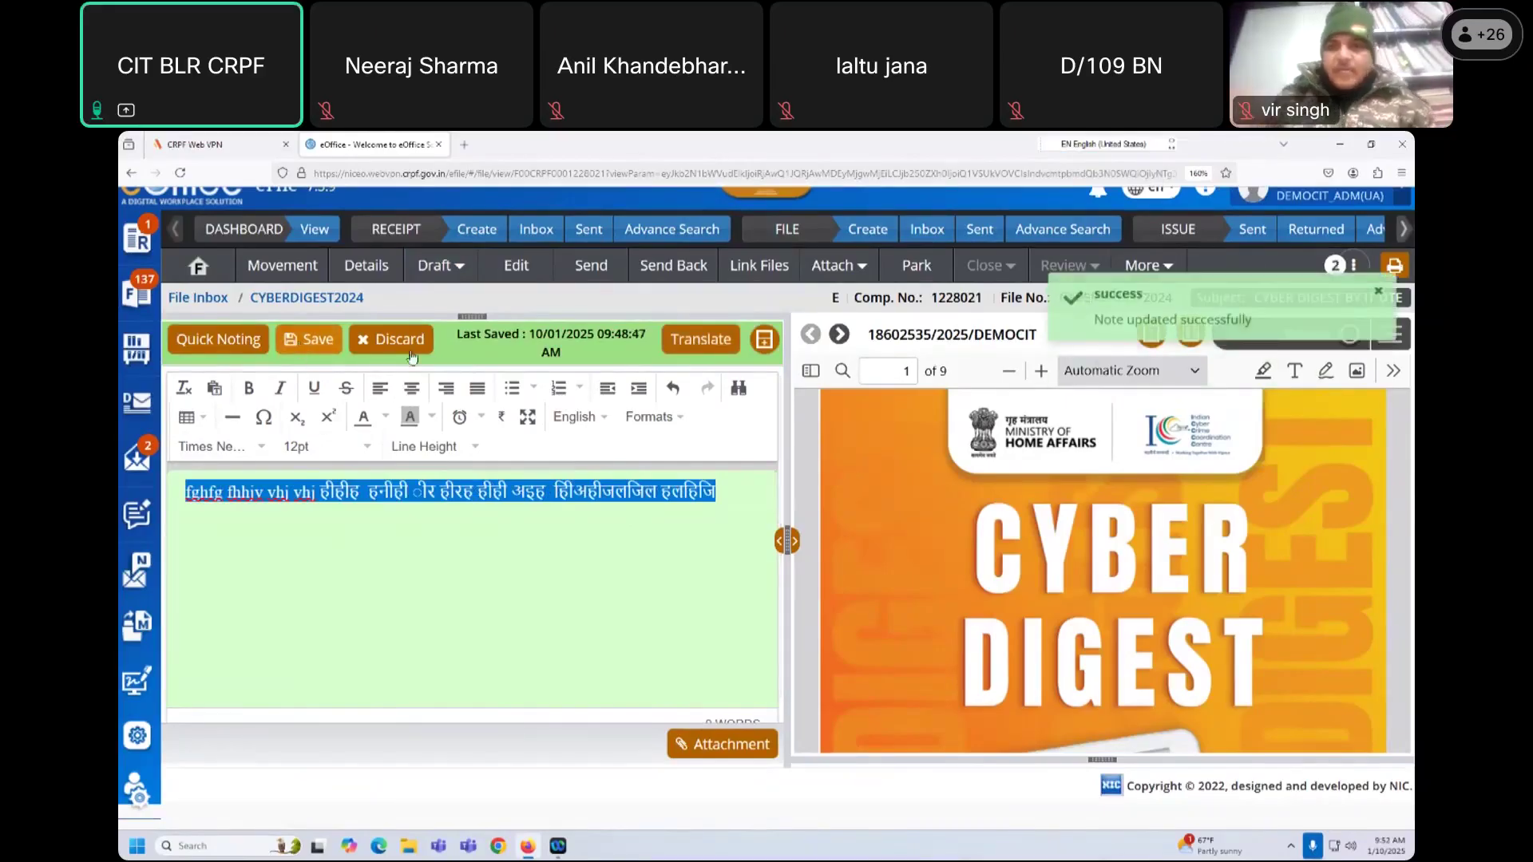
scroll(514, 575, "up", 2)
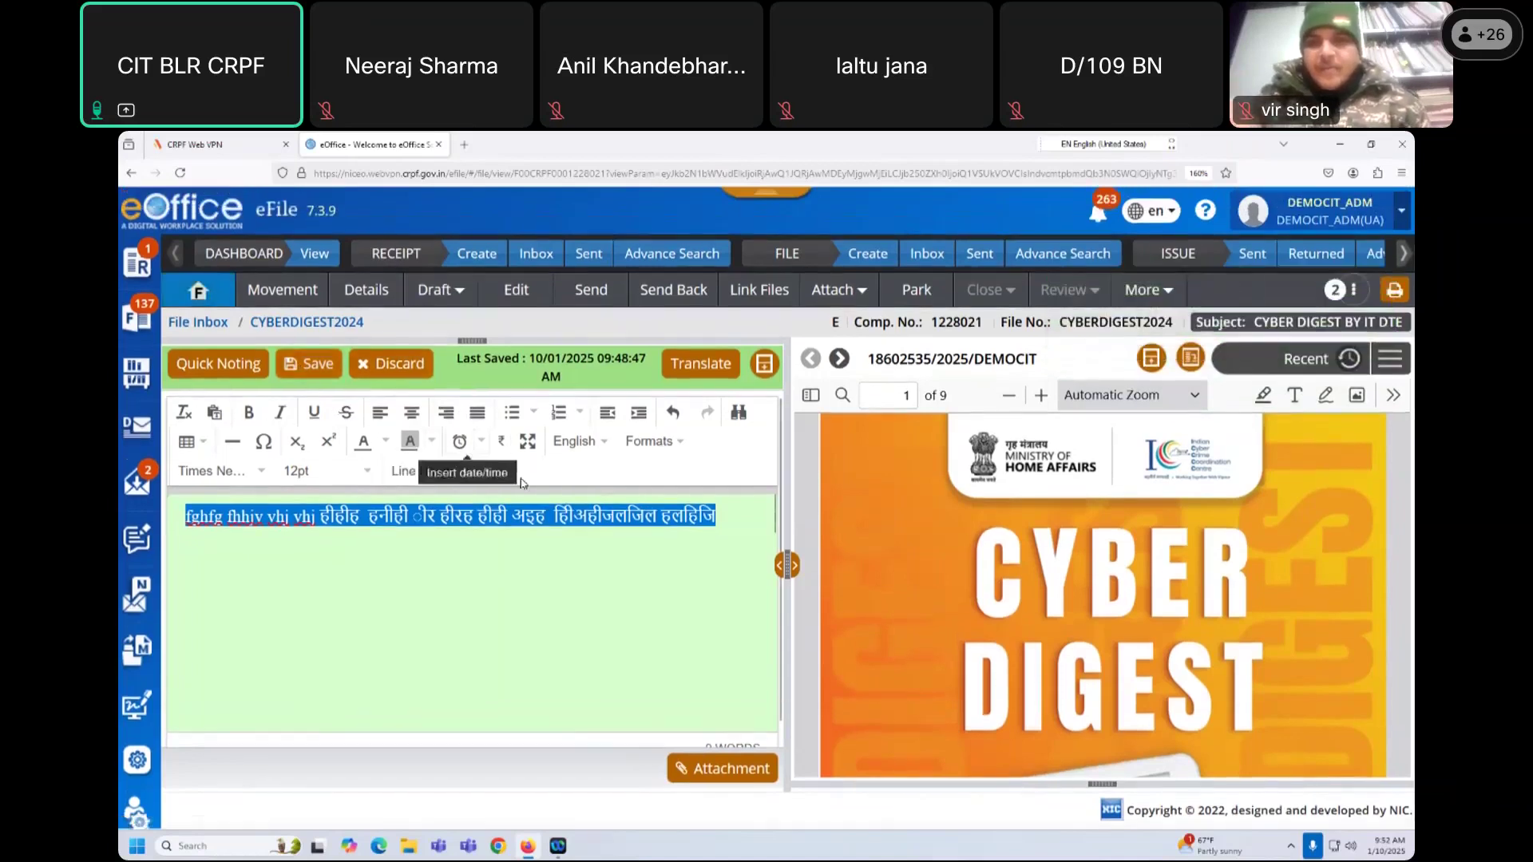
key("BackSpace")
key("ctrl+z")
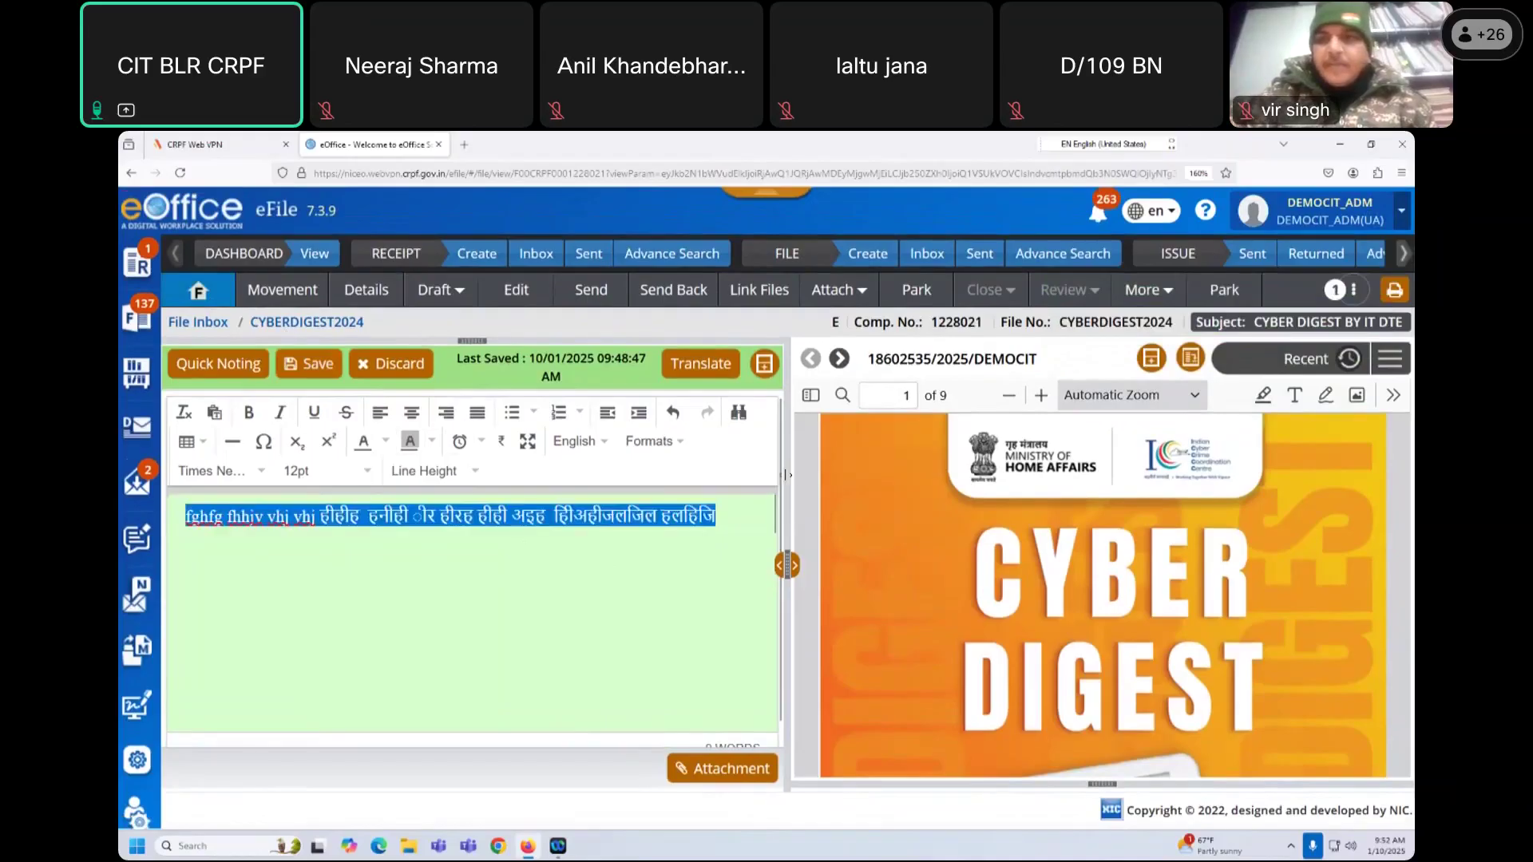
left_click(728, 546)
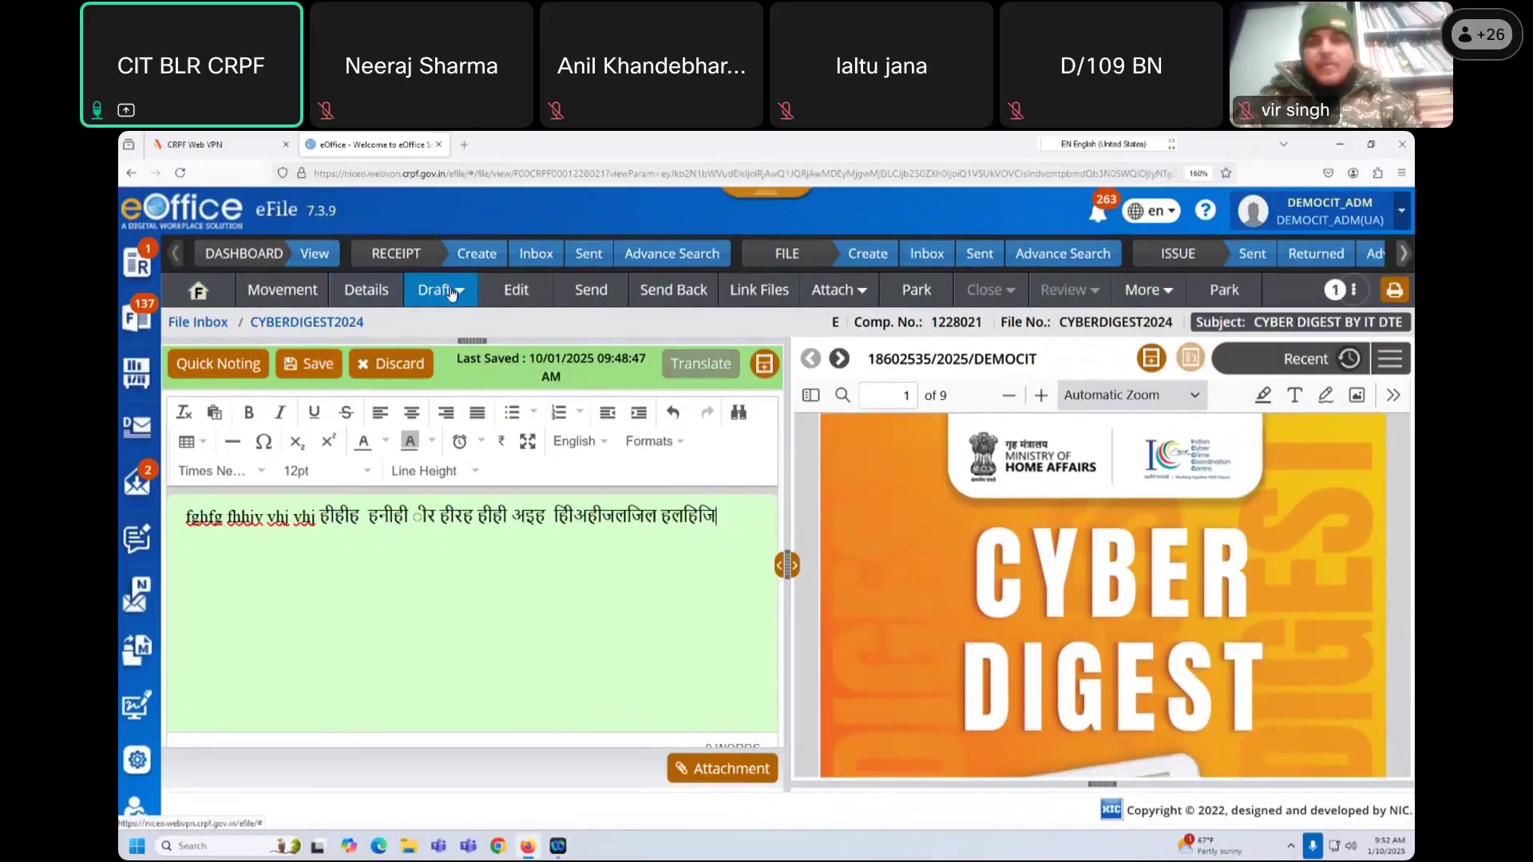
Step: Create a new draft for CYBERDIGEST2024 and place the cursor in its body
left_click(452, 293)
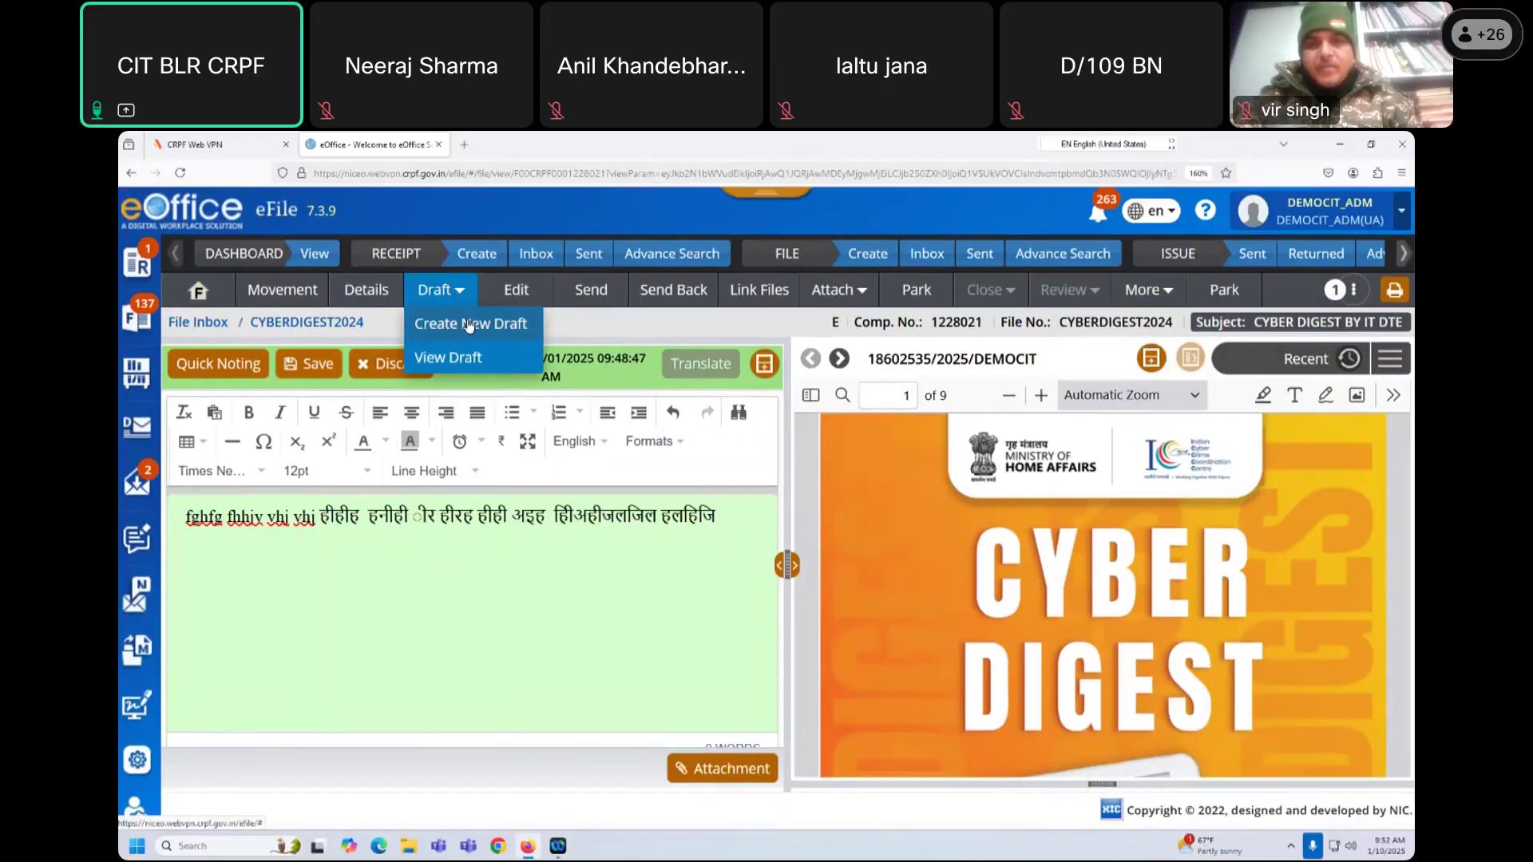
left_click(470, 325)
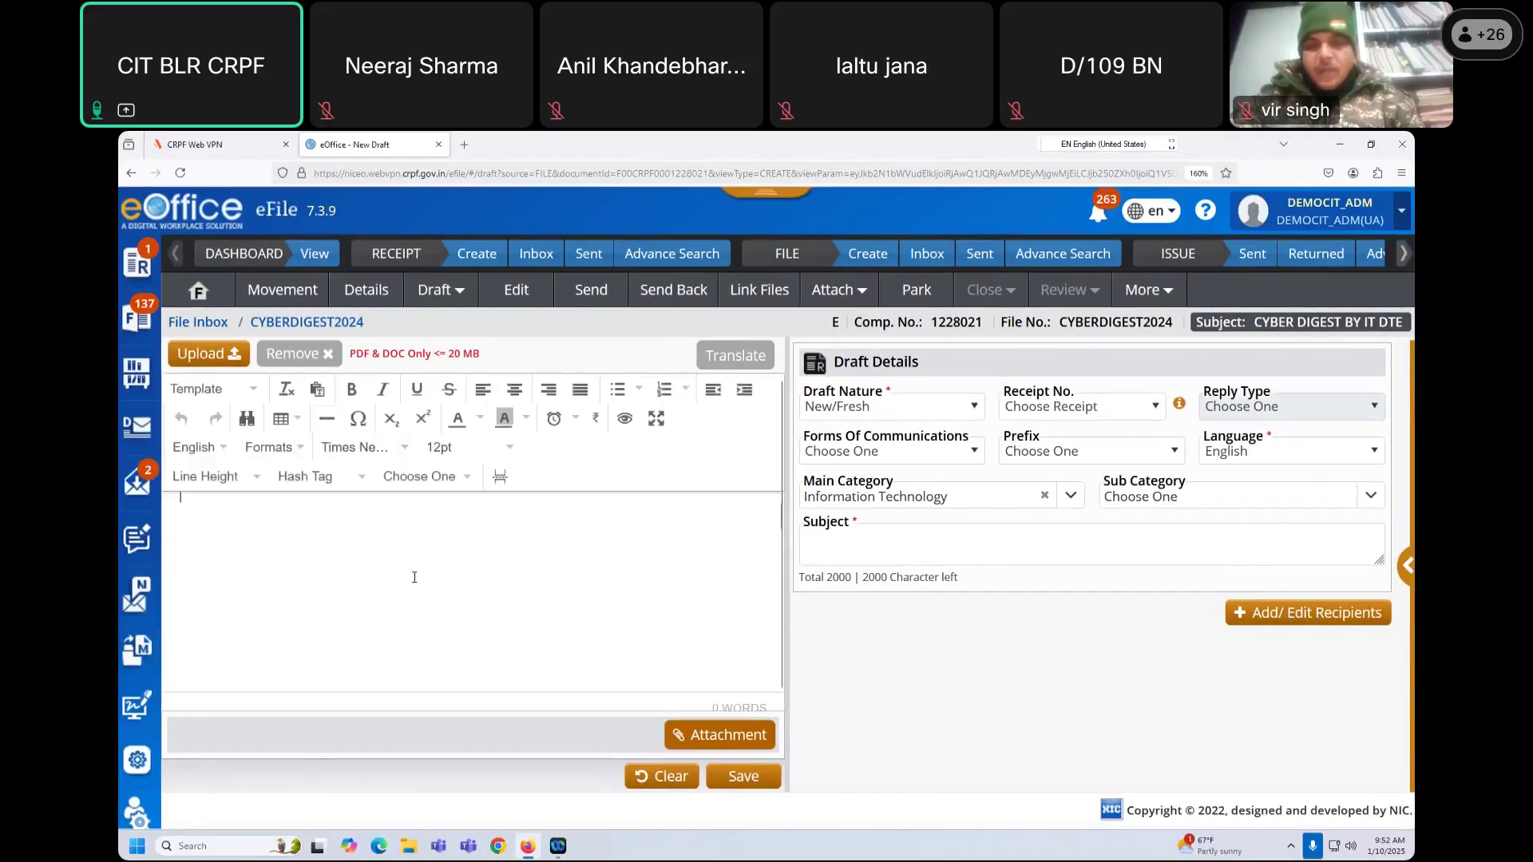
left_click(203, 531)
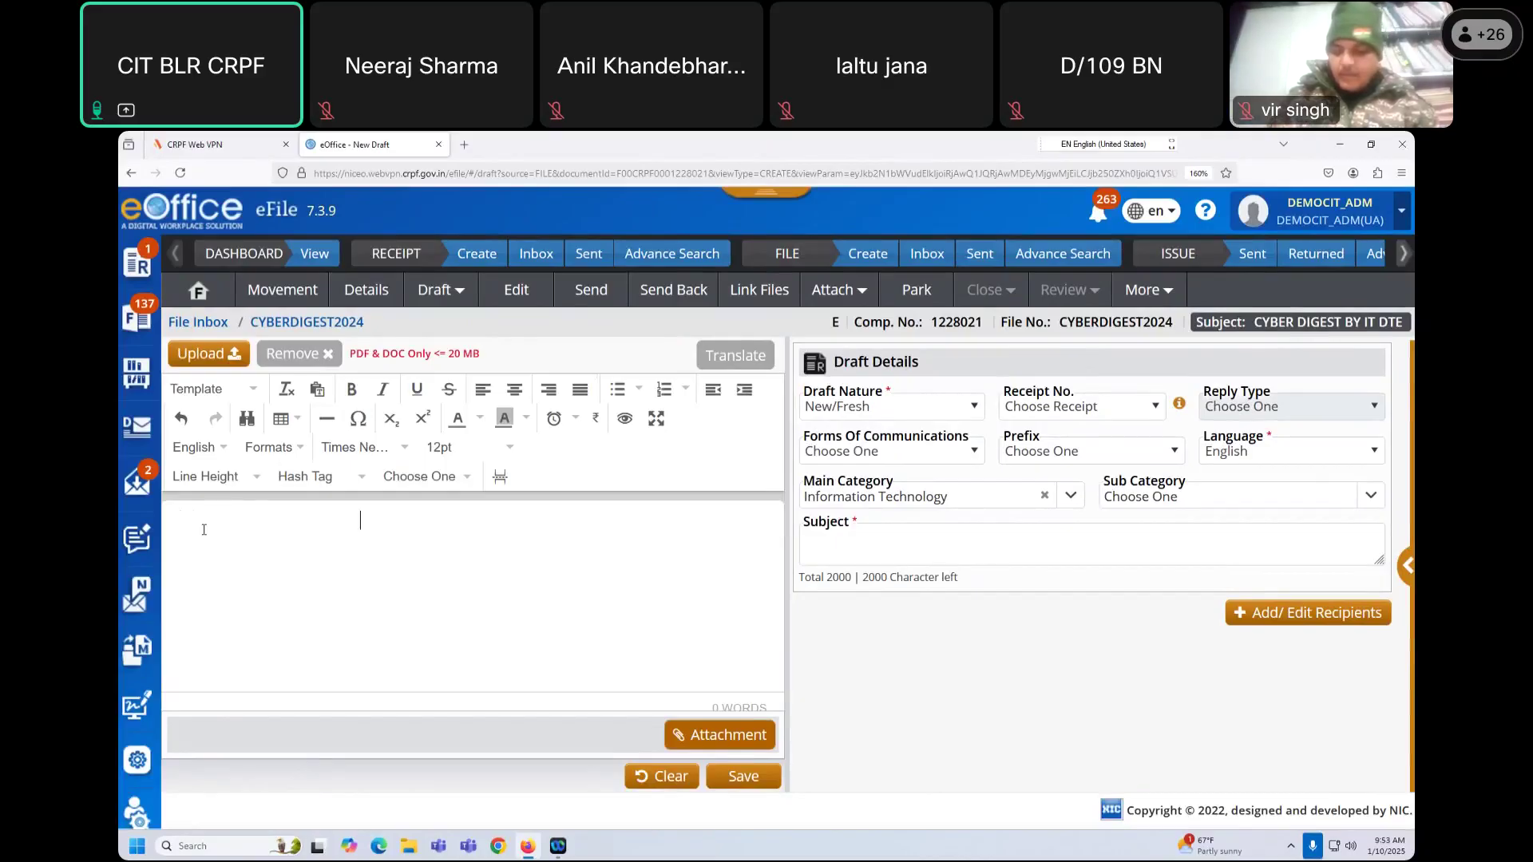
Step: Type the Signal heading with TO : CIT BLR CRPF, INFO : IT DTE, FM: CTC T & IT
type("signa")
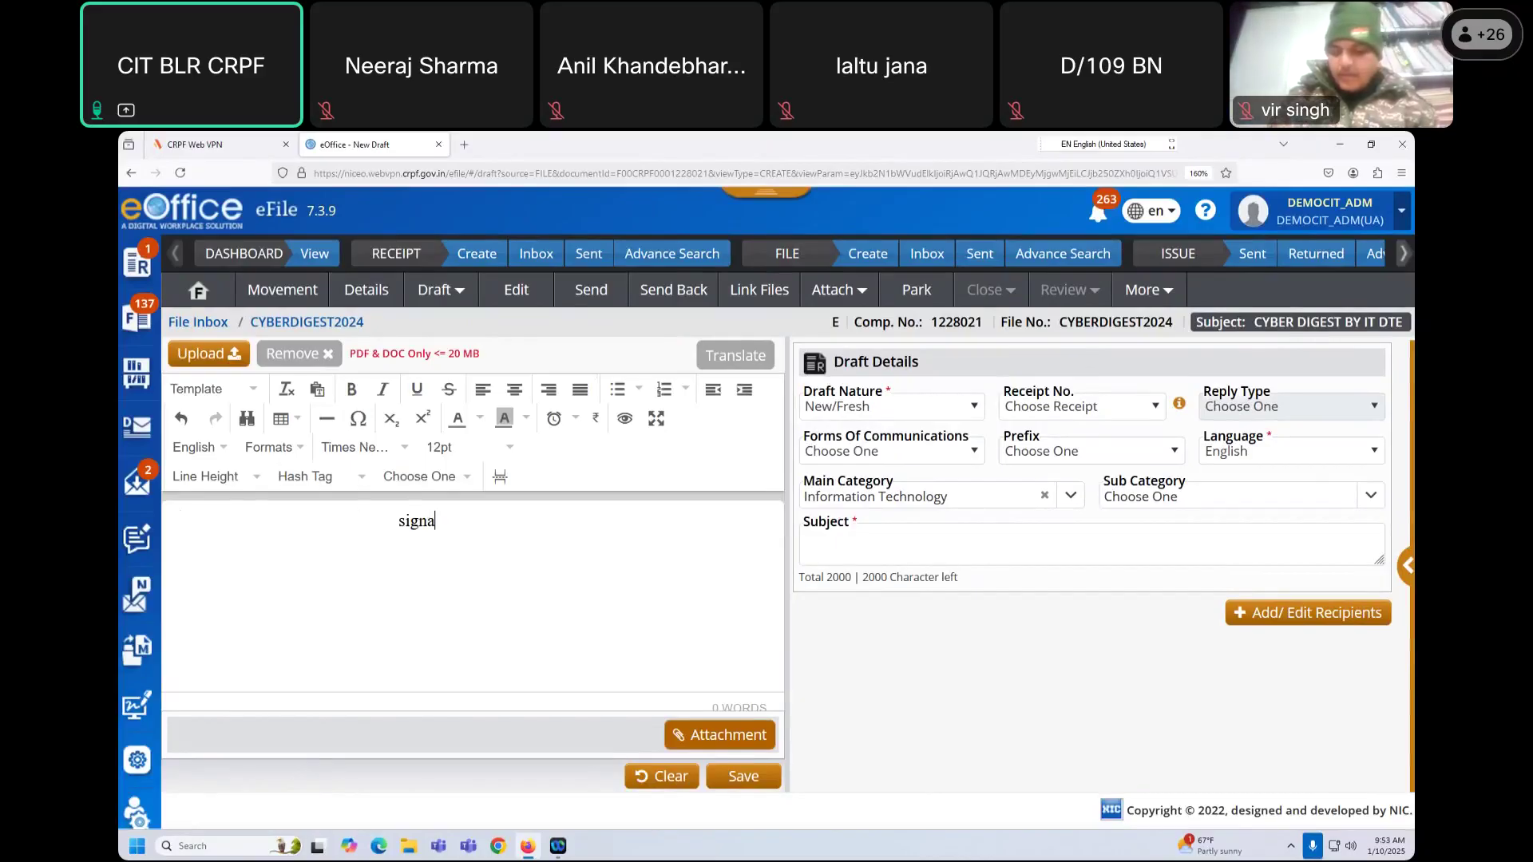
type("l")
key("BackSpace")
key("BackSpace")
key("BackSpace")
key("BackSpace")
key("BackSpace")
key("BackSpace")
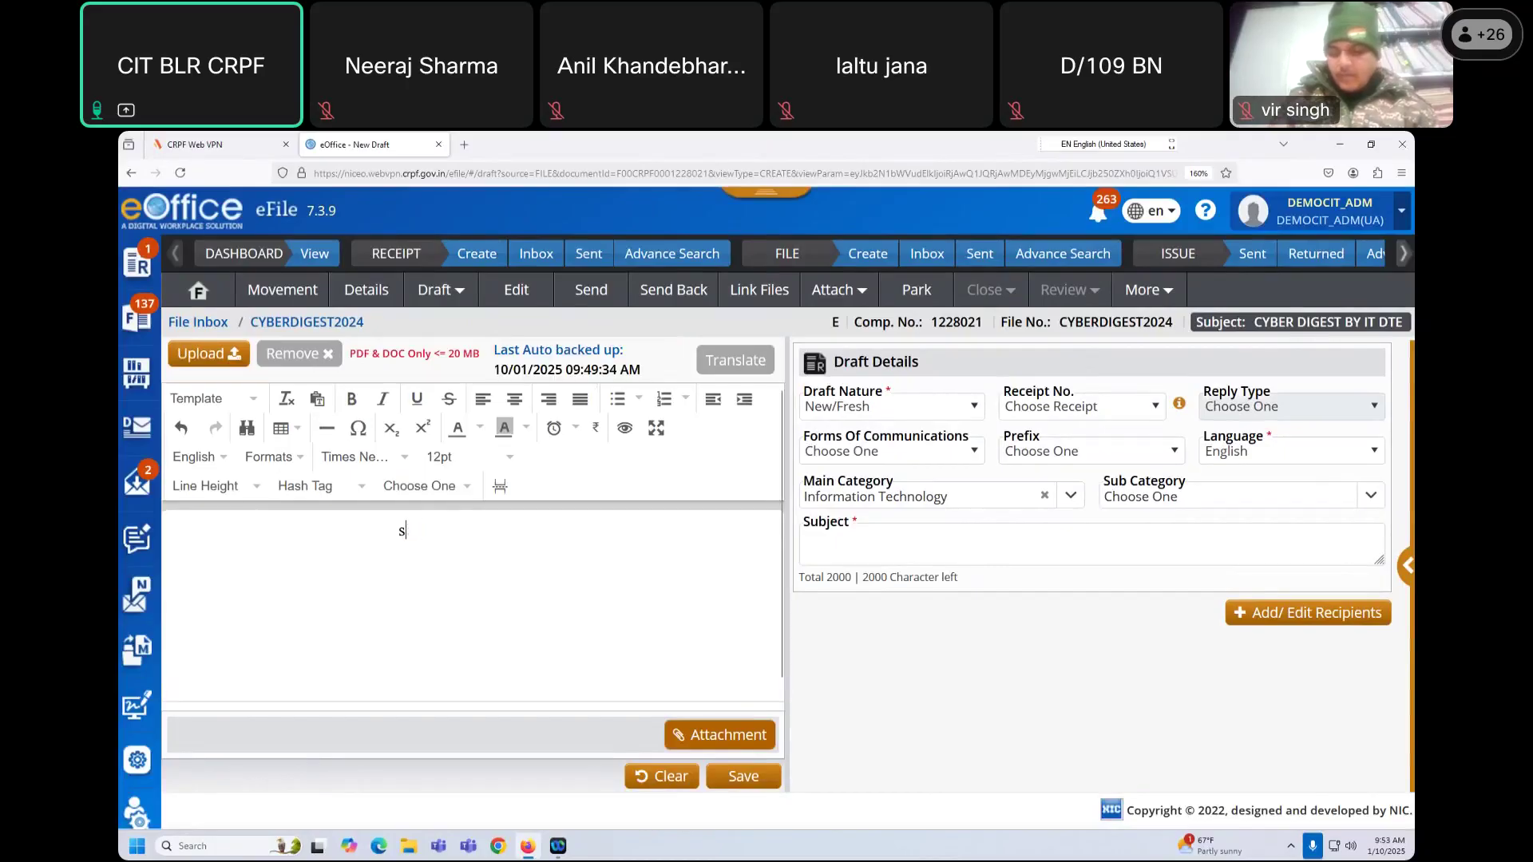
type("Signal ")
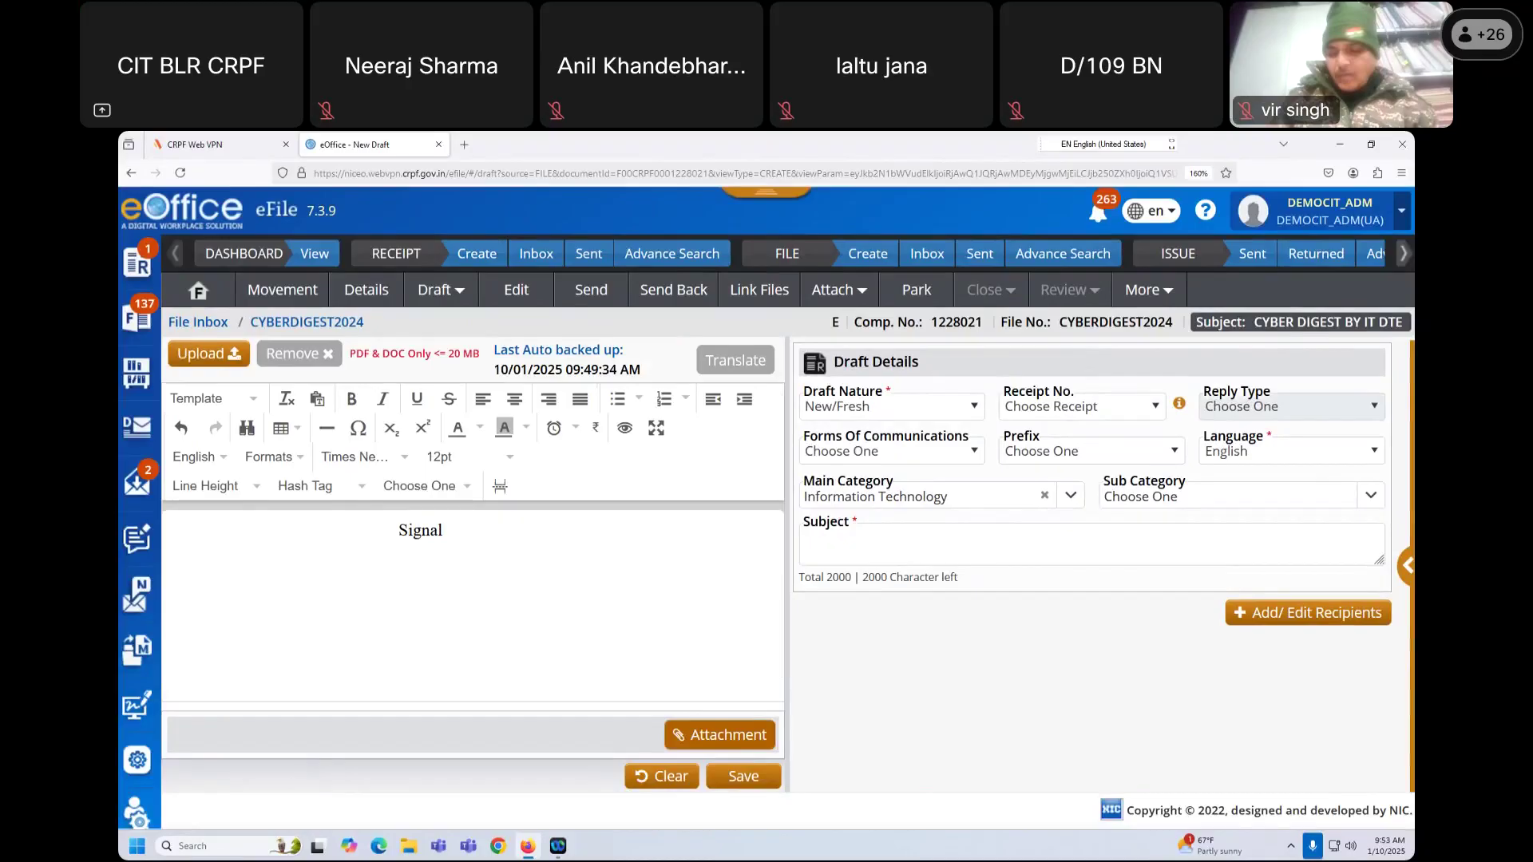
type("to")
key("BackSpace")
type("TO ")
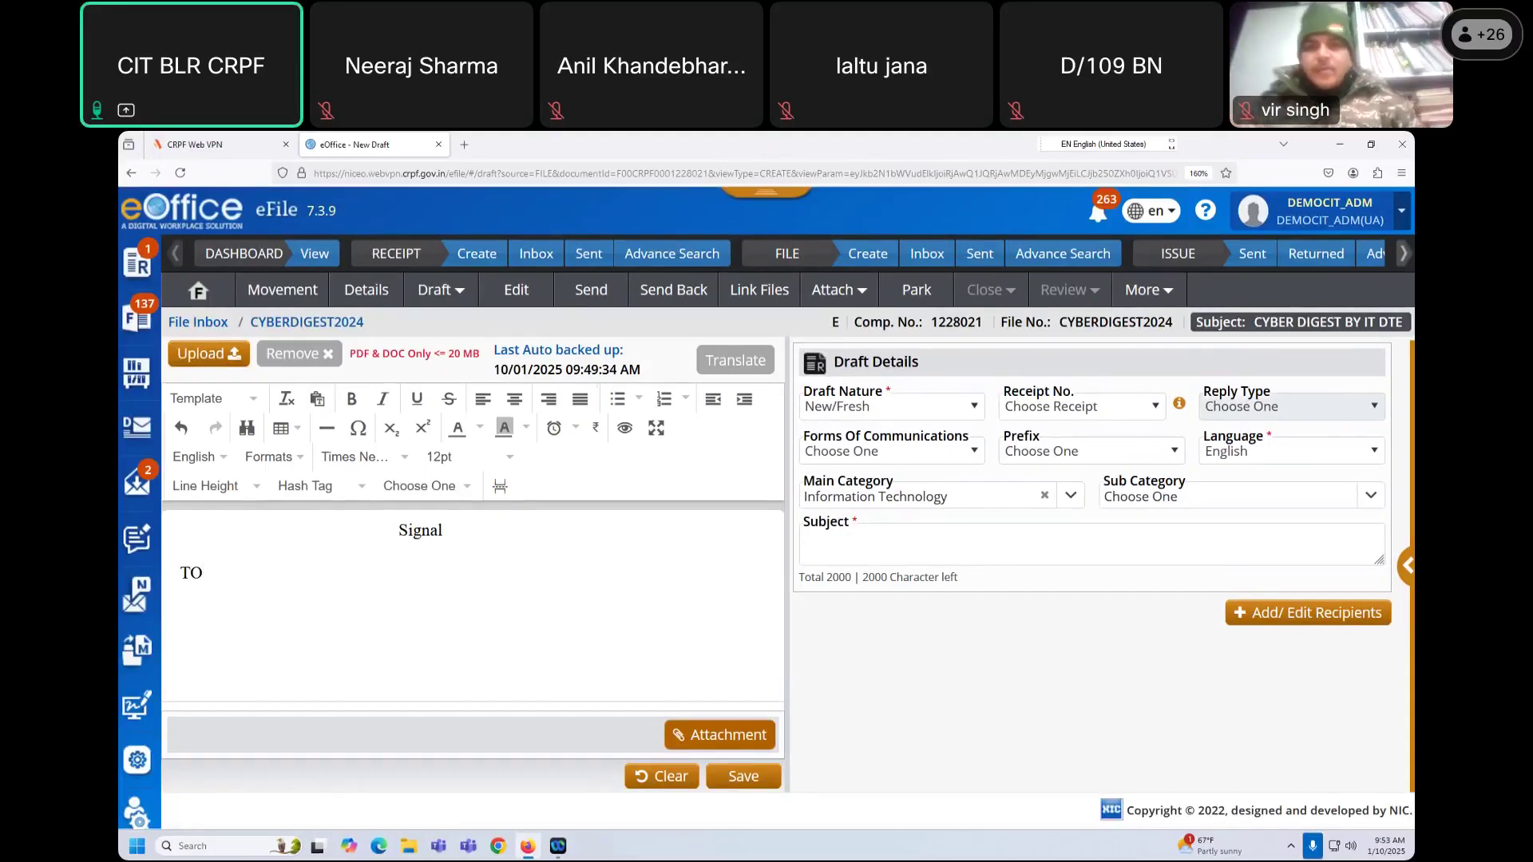
type(":")
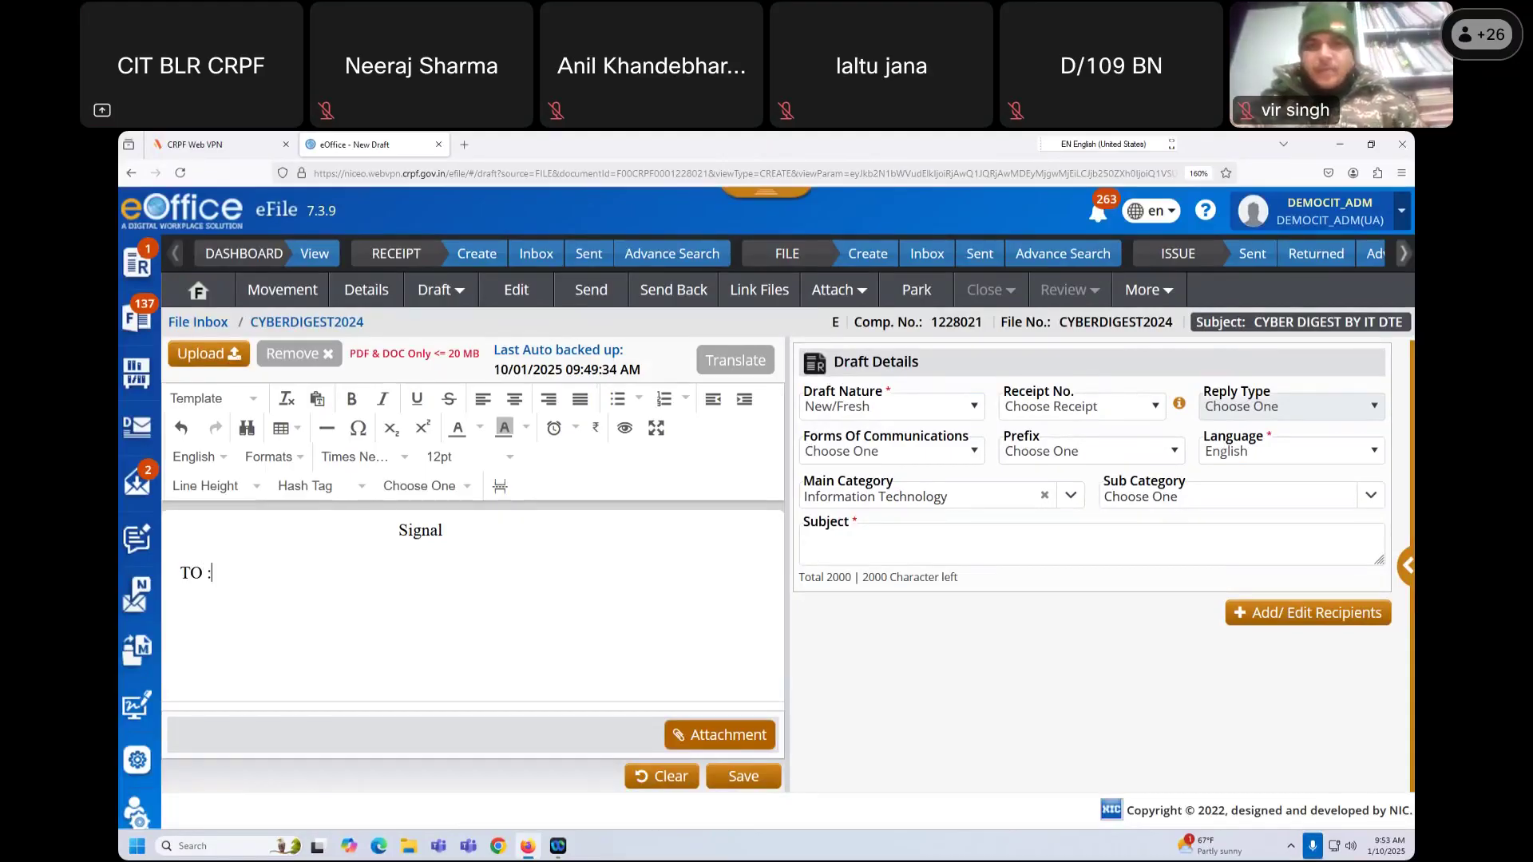
type("   CIT")
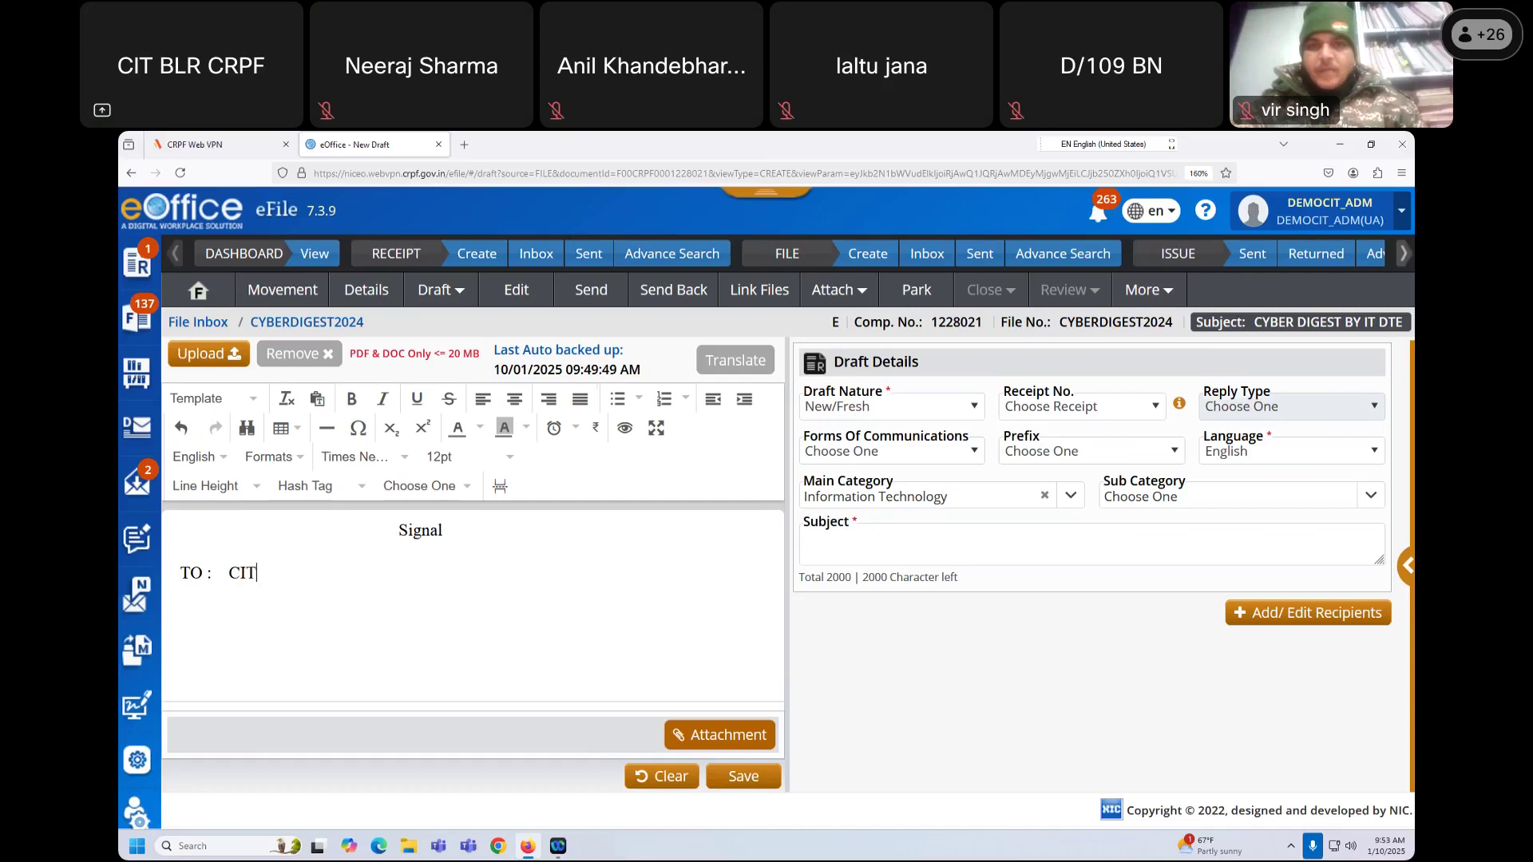
type(" BLR CRPF ")
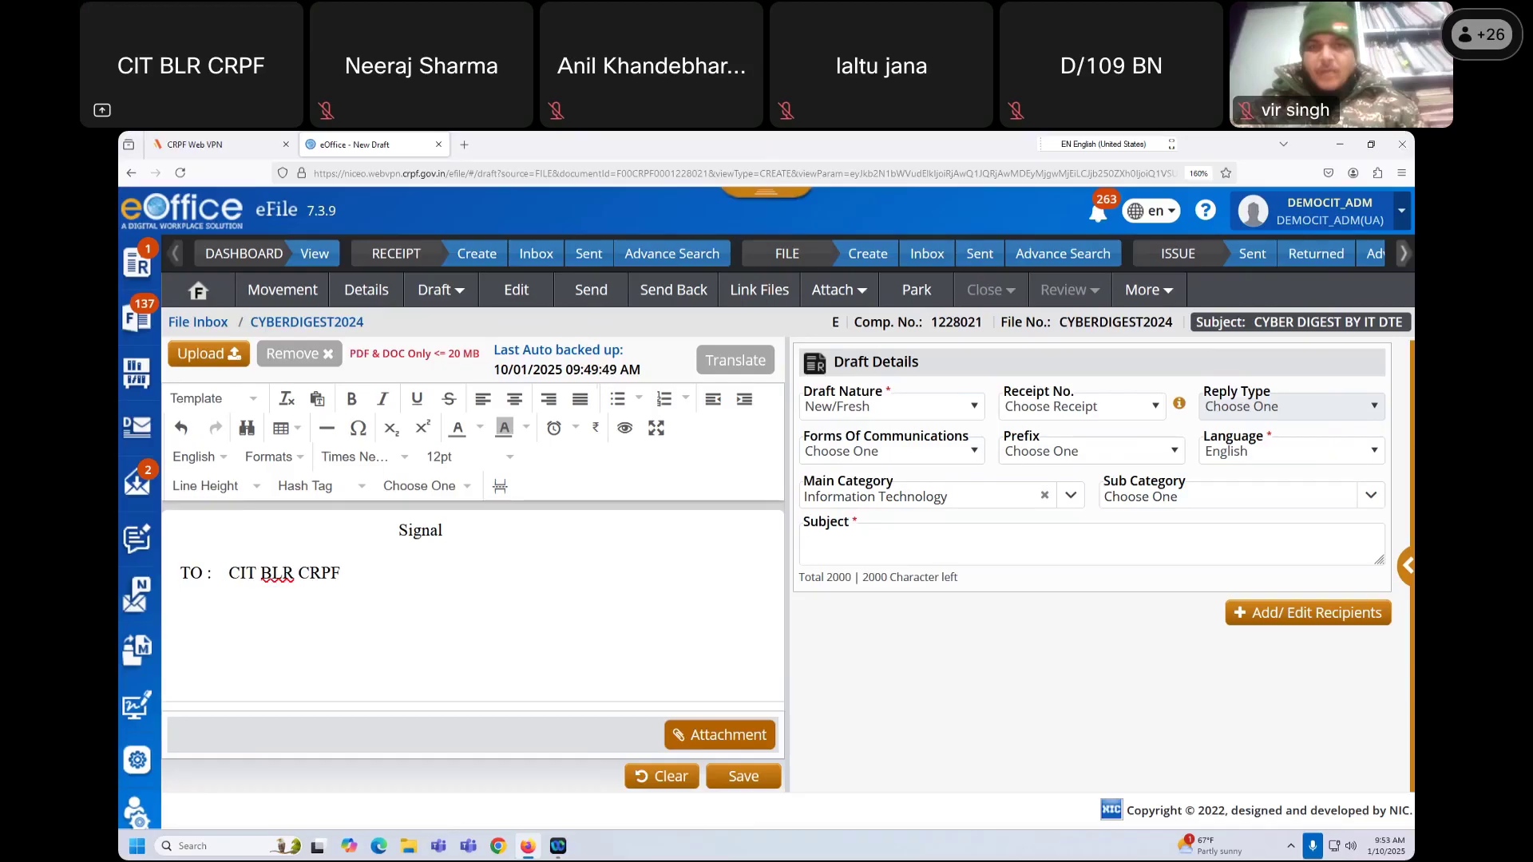
type("INFO : IT DTE ")
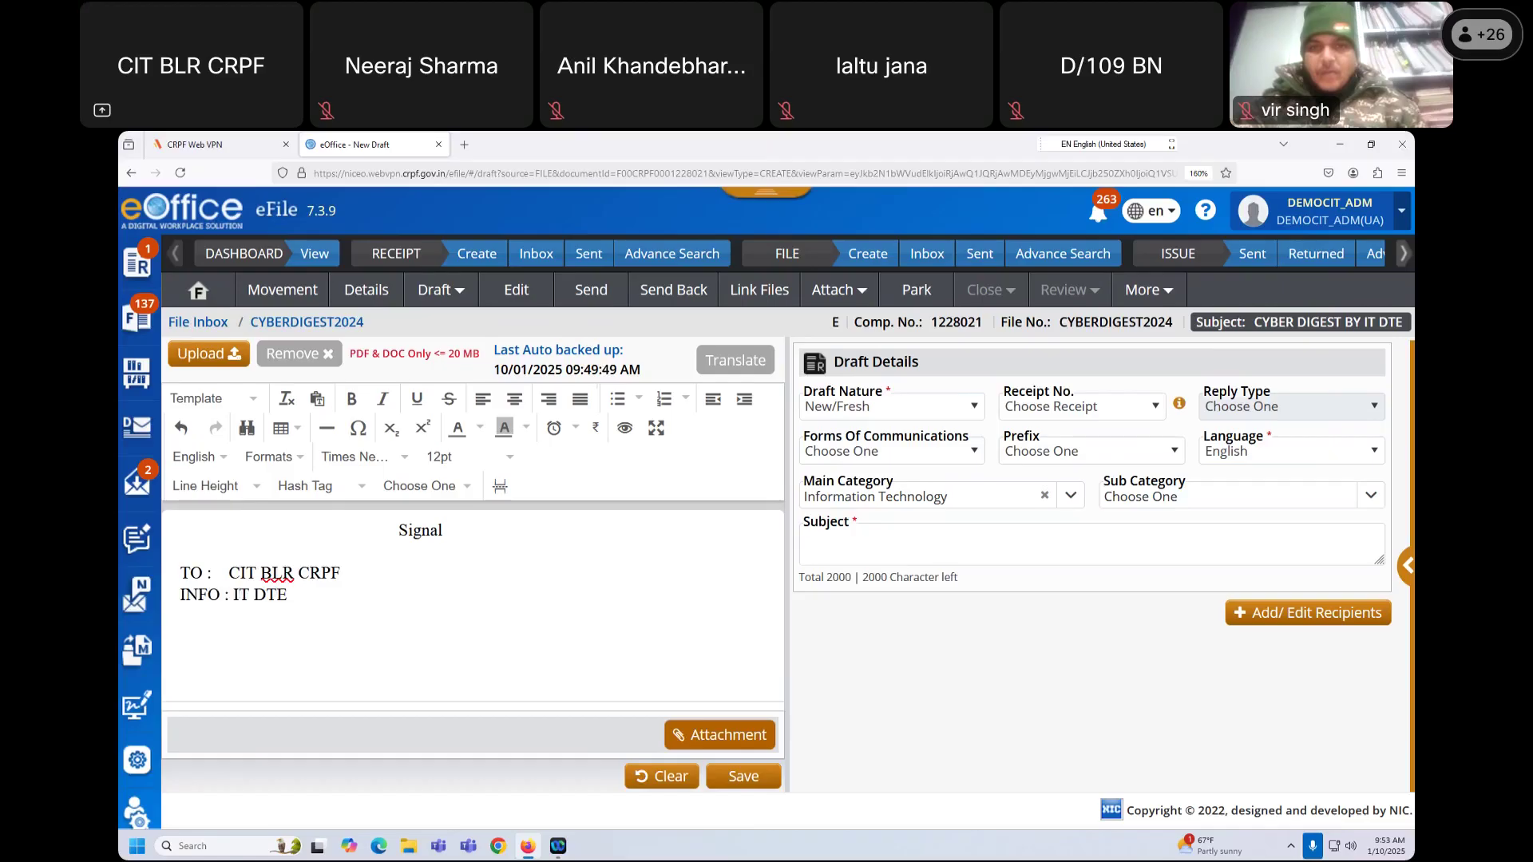
type("FM:")
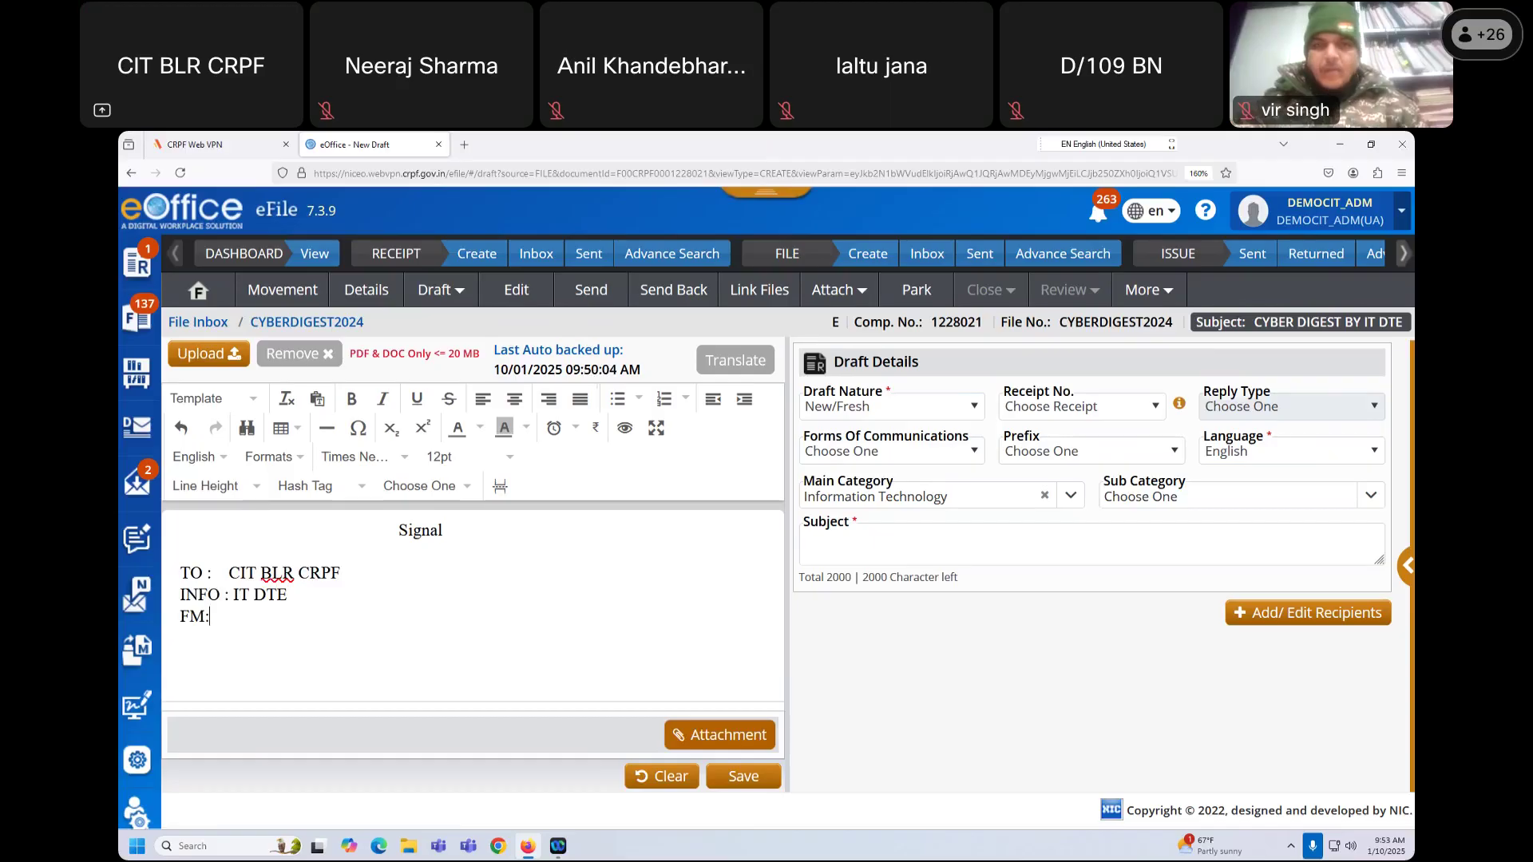
type("  CT")
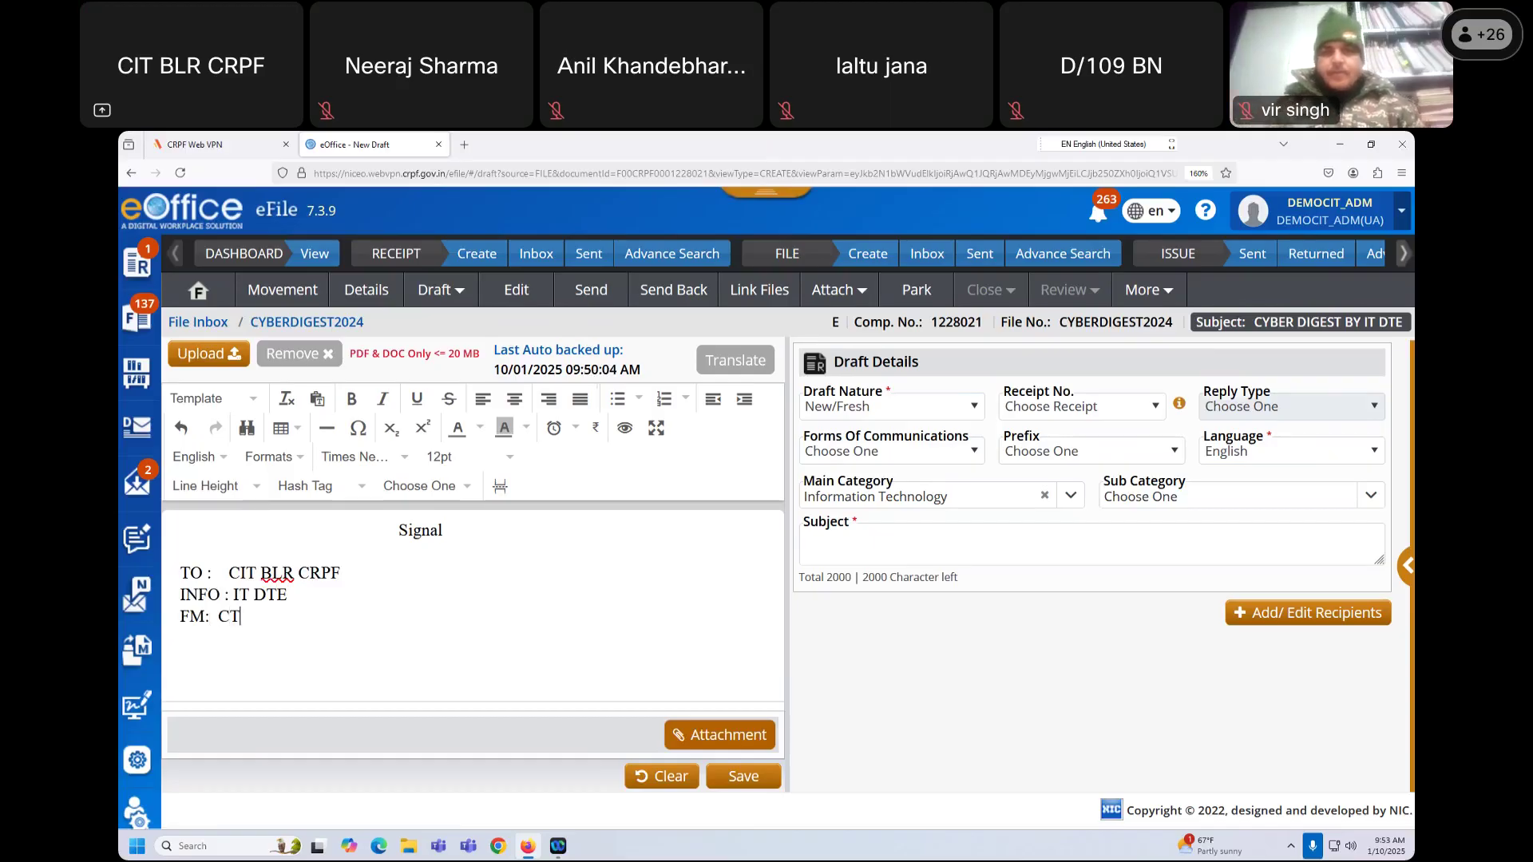
type("C T 7")
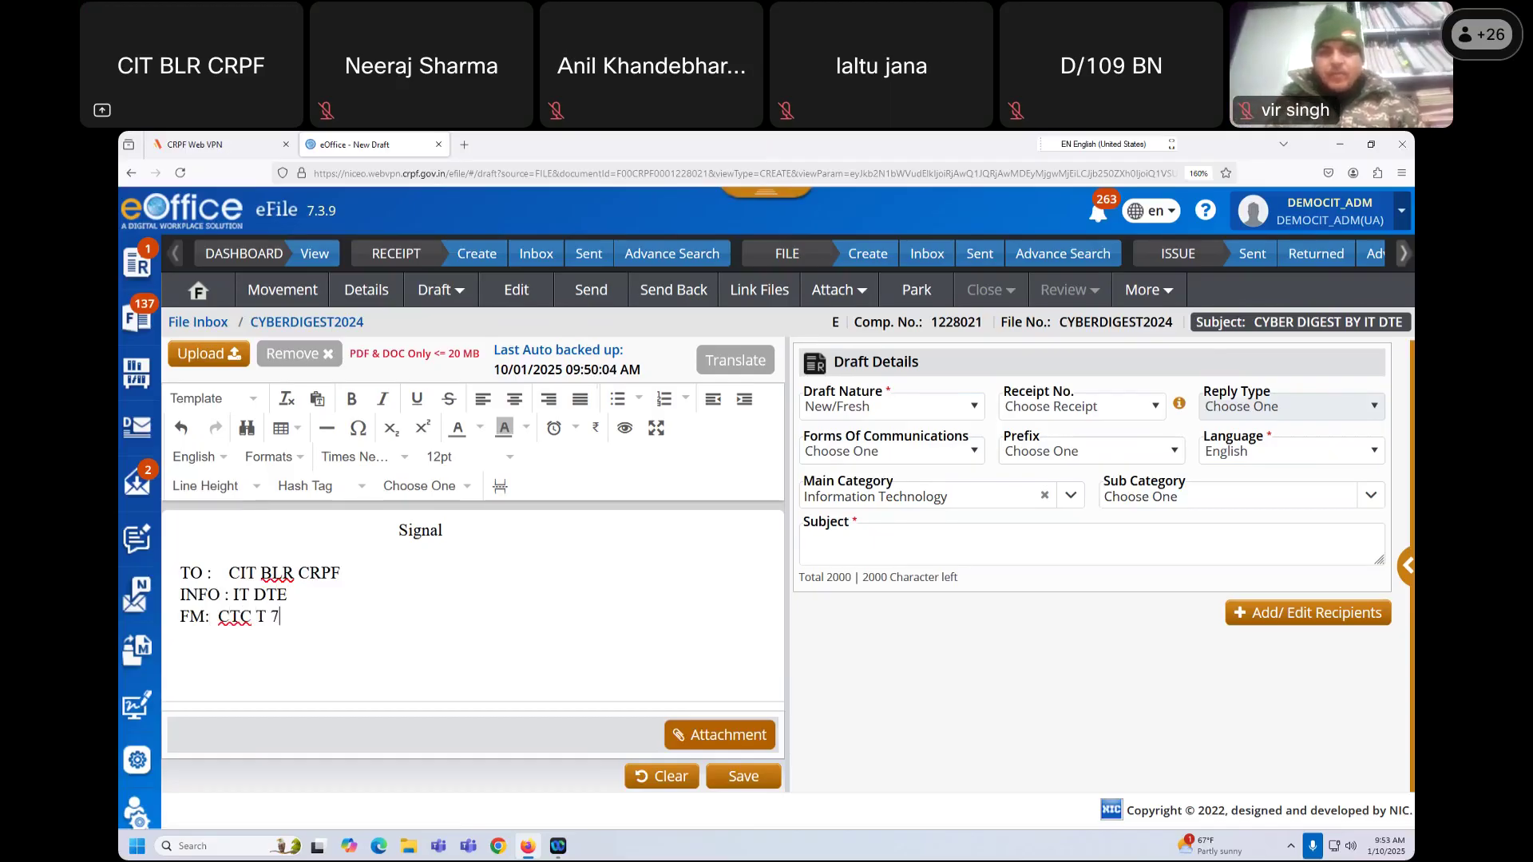
key("BackSpace")
type("& IT")
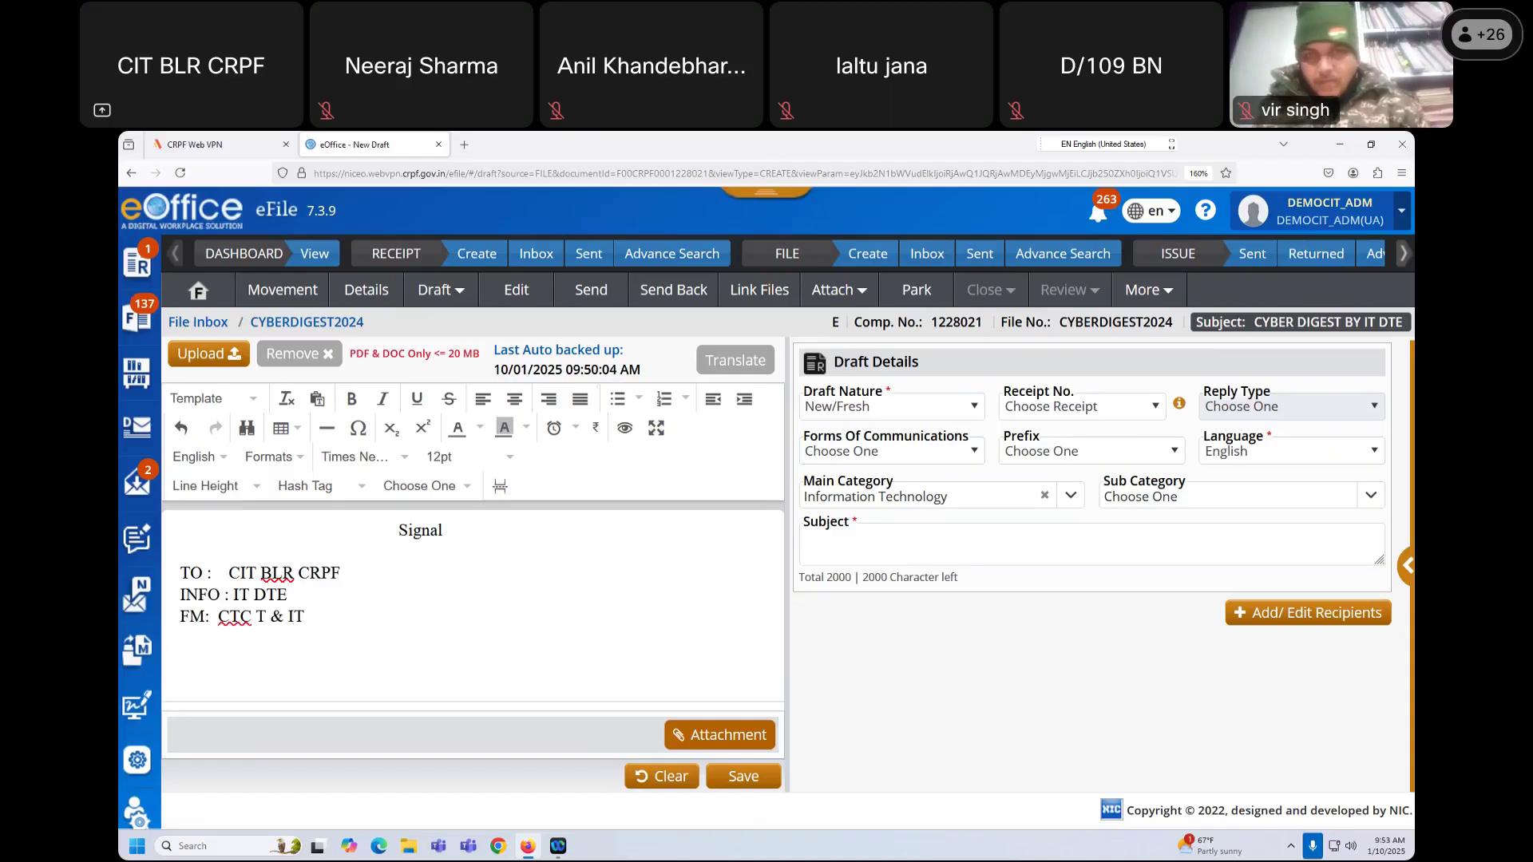
key("Return")
key("Return")
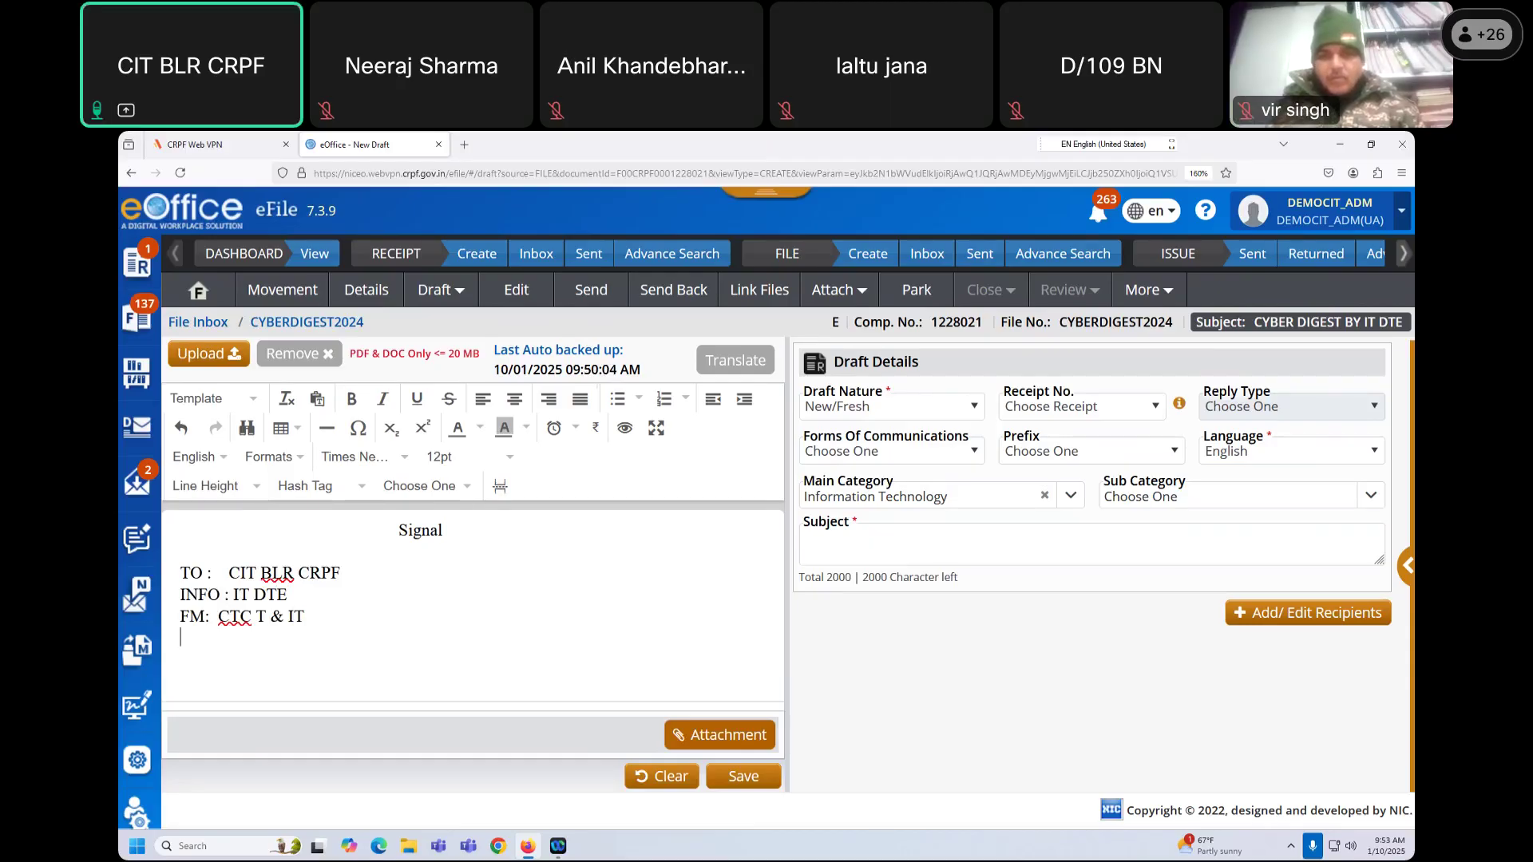
Step: Add a NO. line with a dotted placeholder followed by DTD
type("FILE")
key("BackSpace")
key("BackSpace")
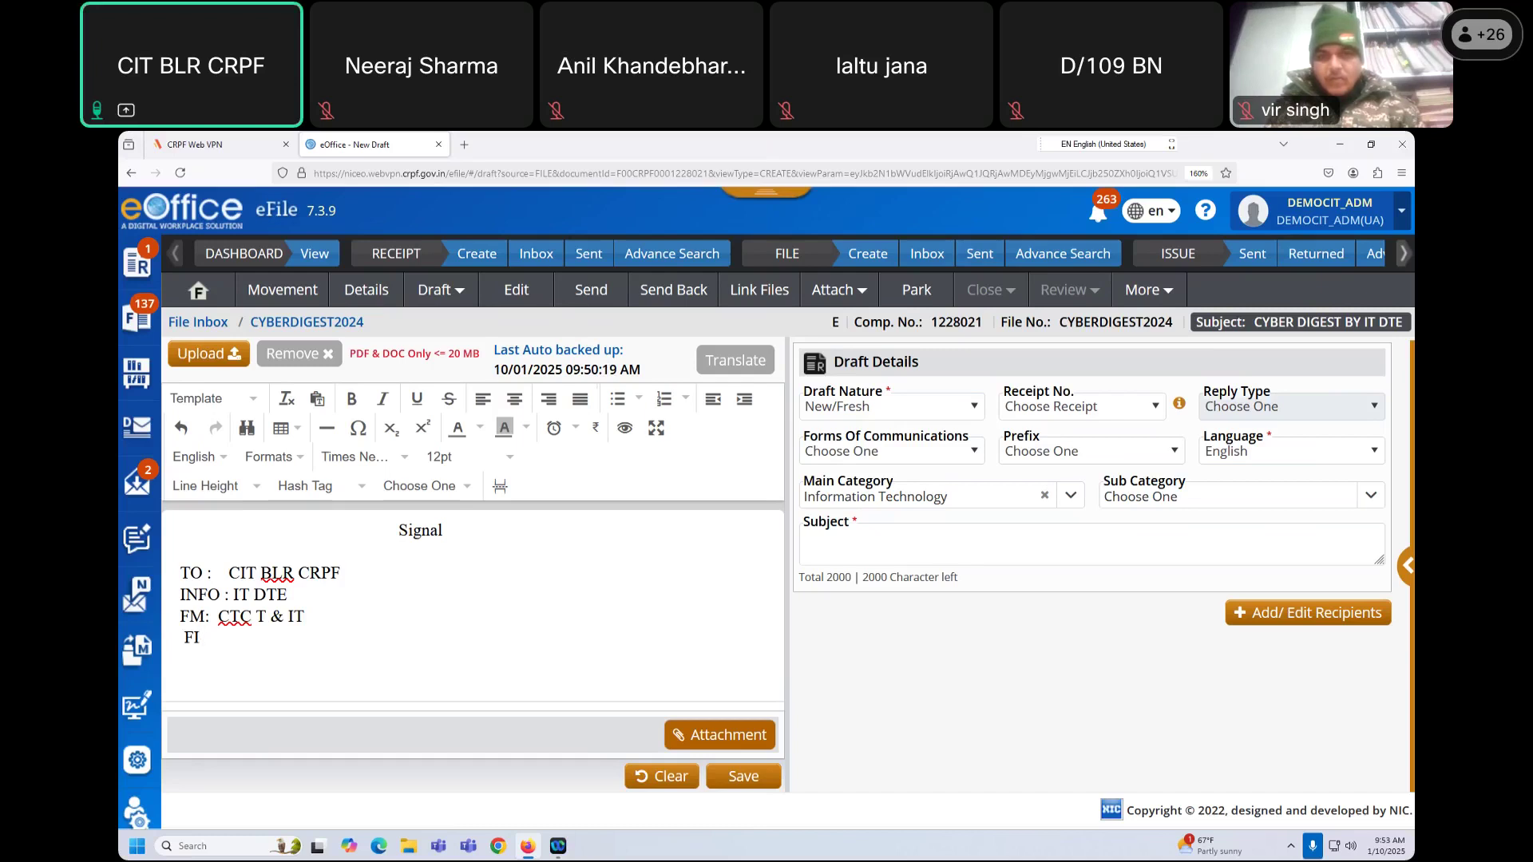
key("BackSpace")
key("BackSpace")
type("NO.")
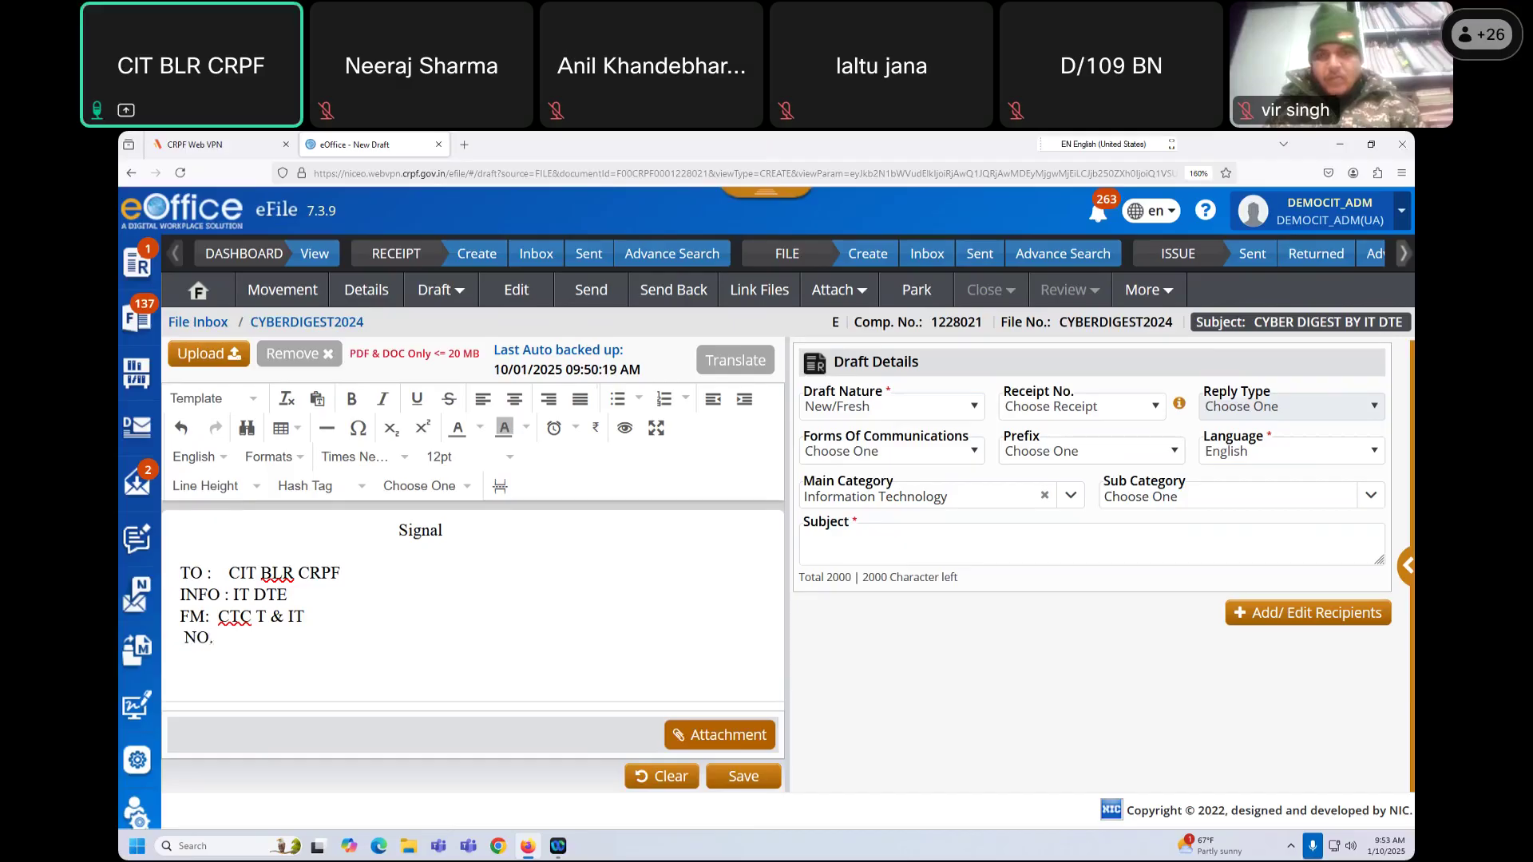
type(" ___")
key("BackSpace")
key("BackSpace")
key("BackSpace")
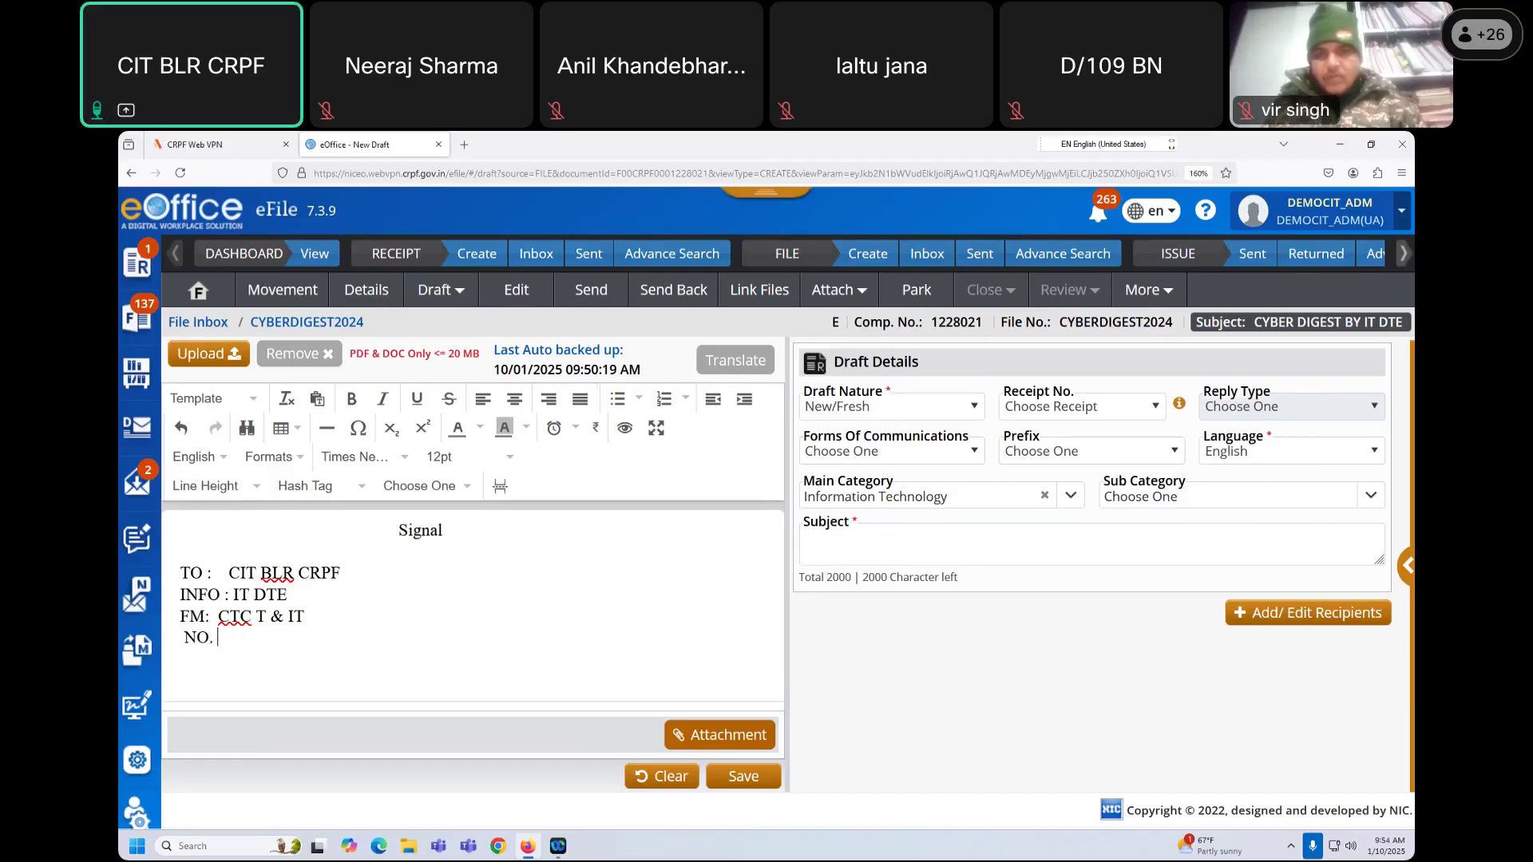
type(">>>")
key("BackSpace")
key("BackSpace")
key("BackSpace")
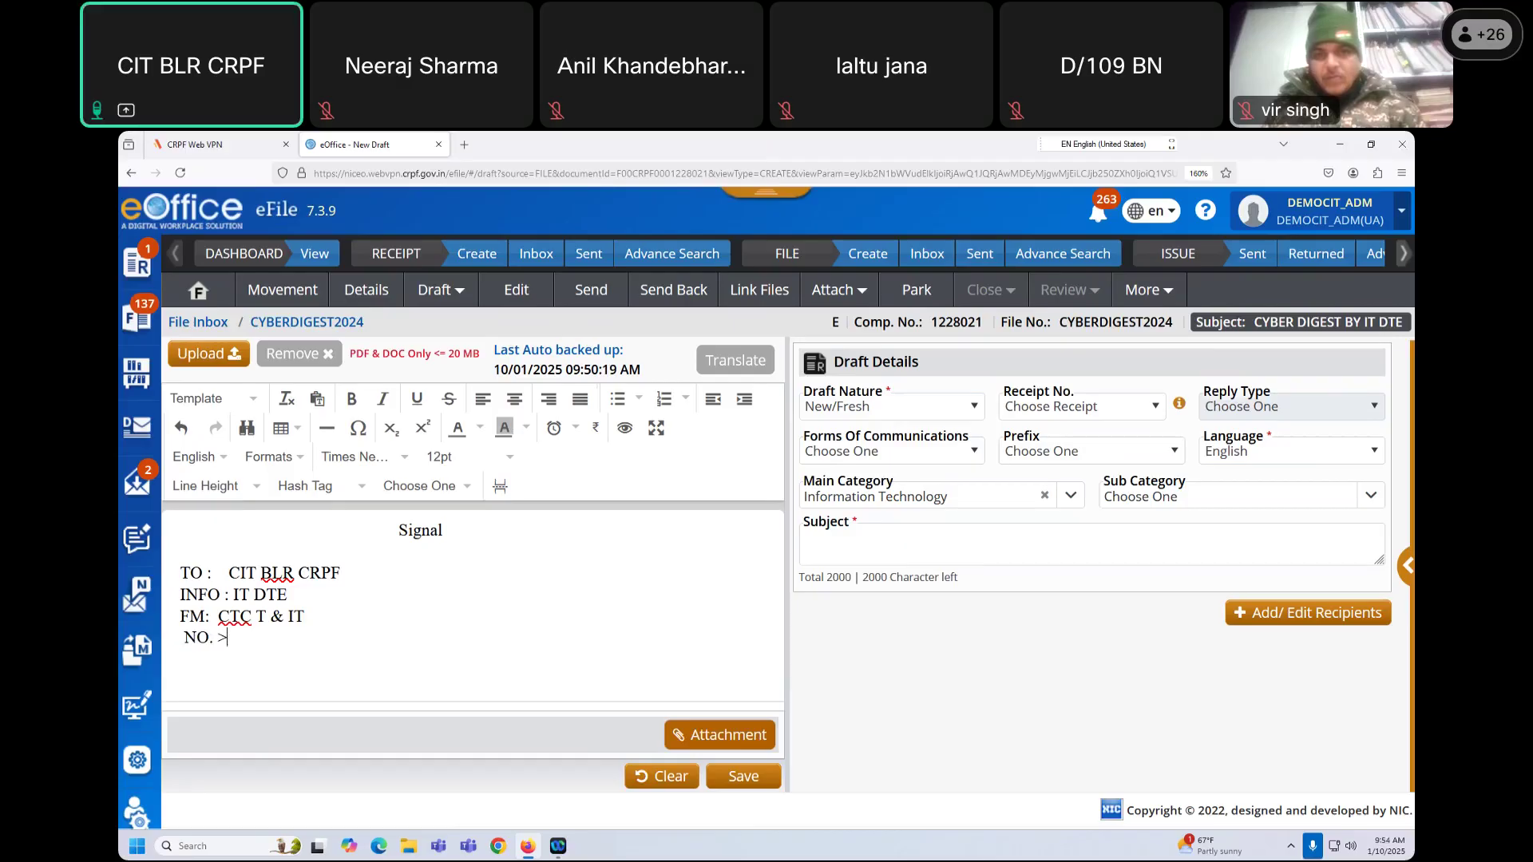
type("....................            ")
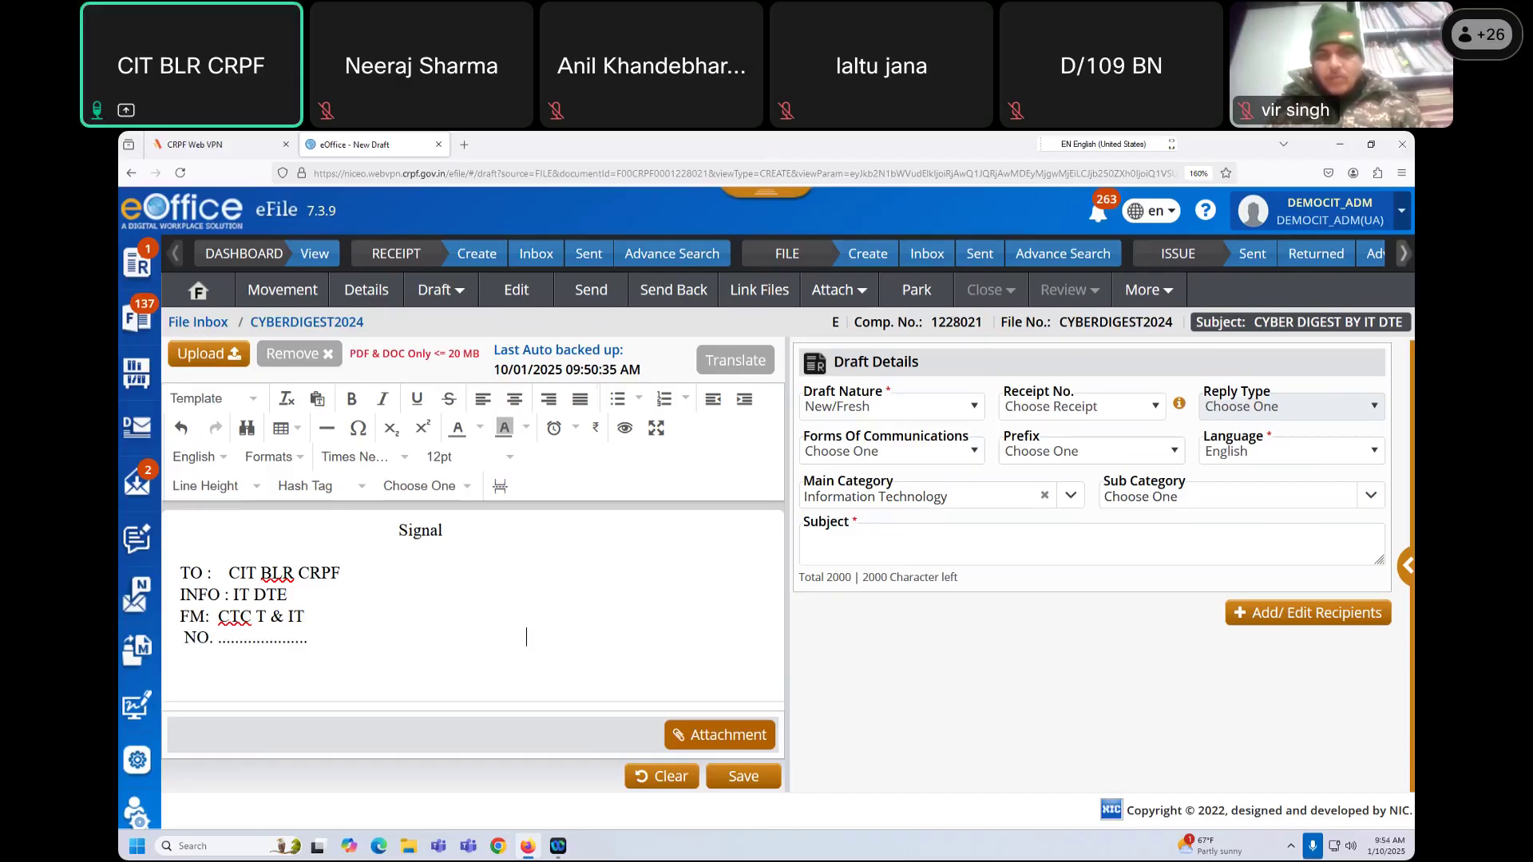
type("                        DTD")
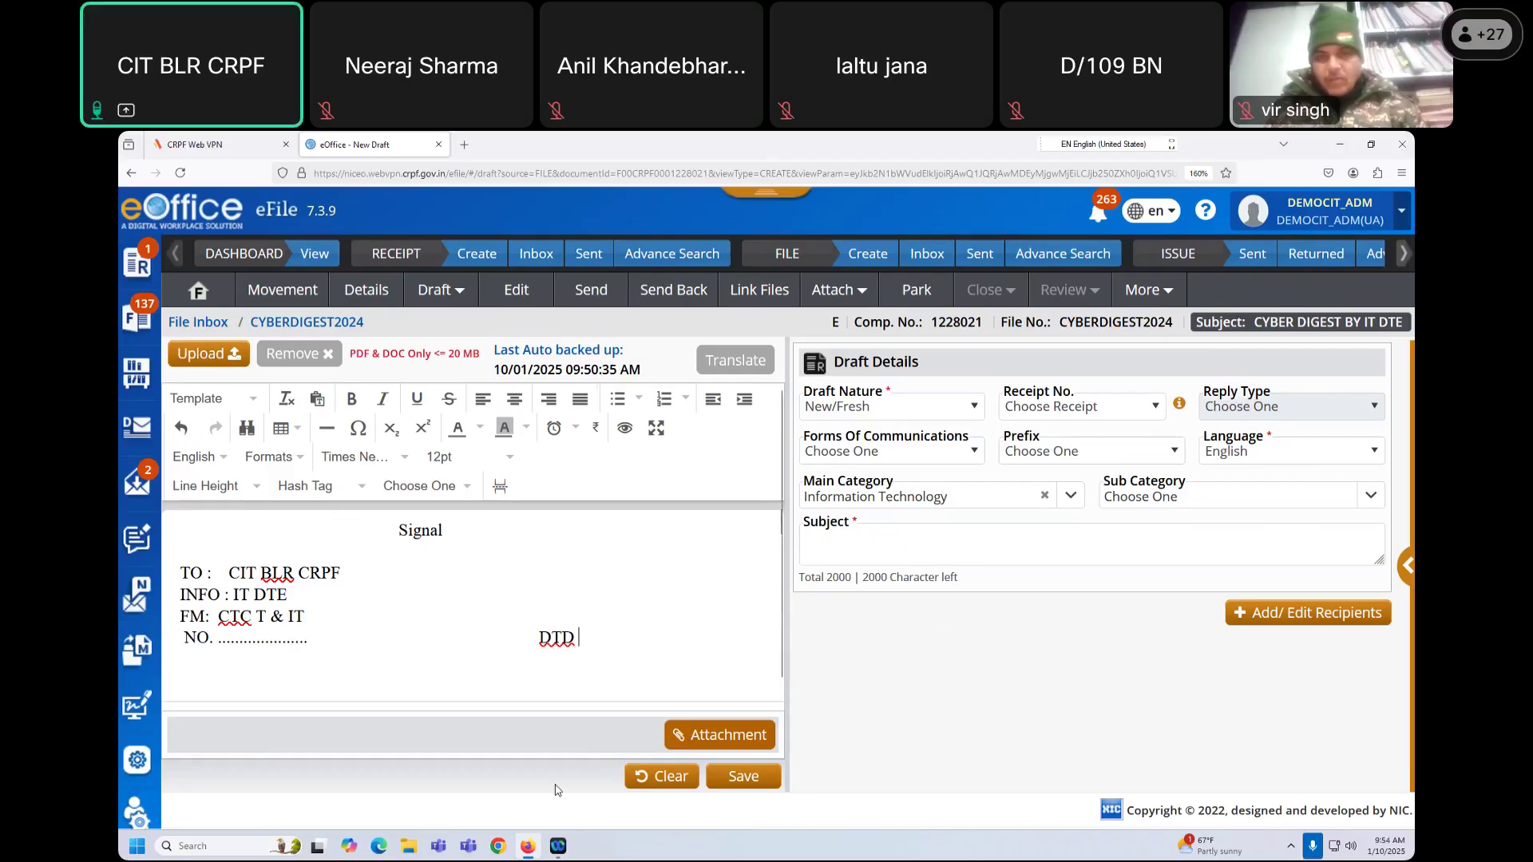
Step: Copy CYBERDIGEST2024 from the file header and paste it over the dots after NO
left_click_drag(1060, 322, 1178, 321)
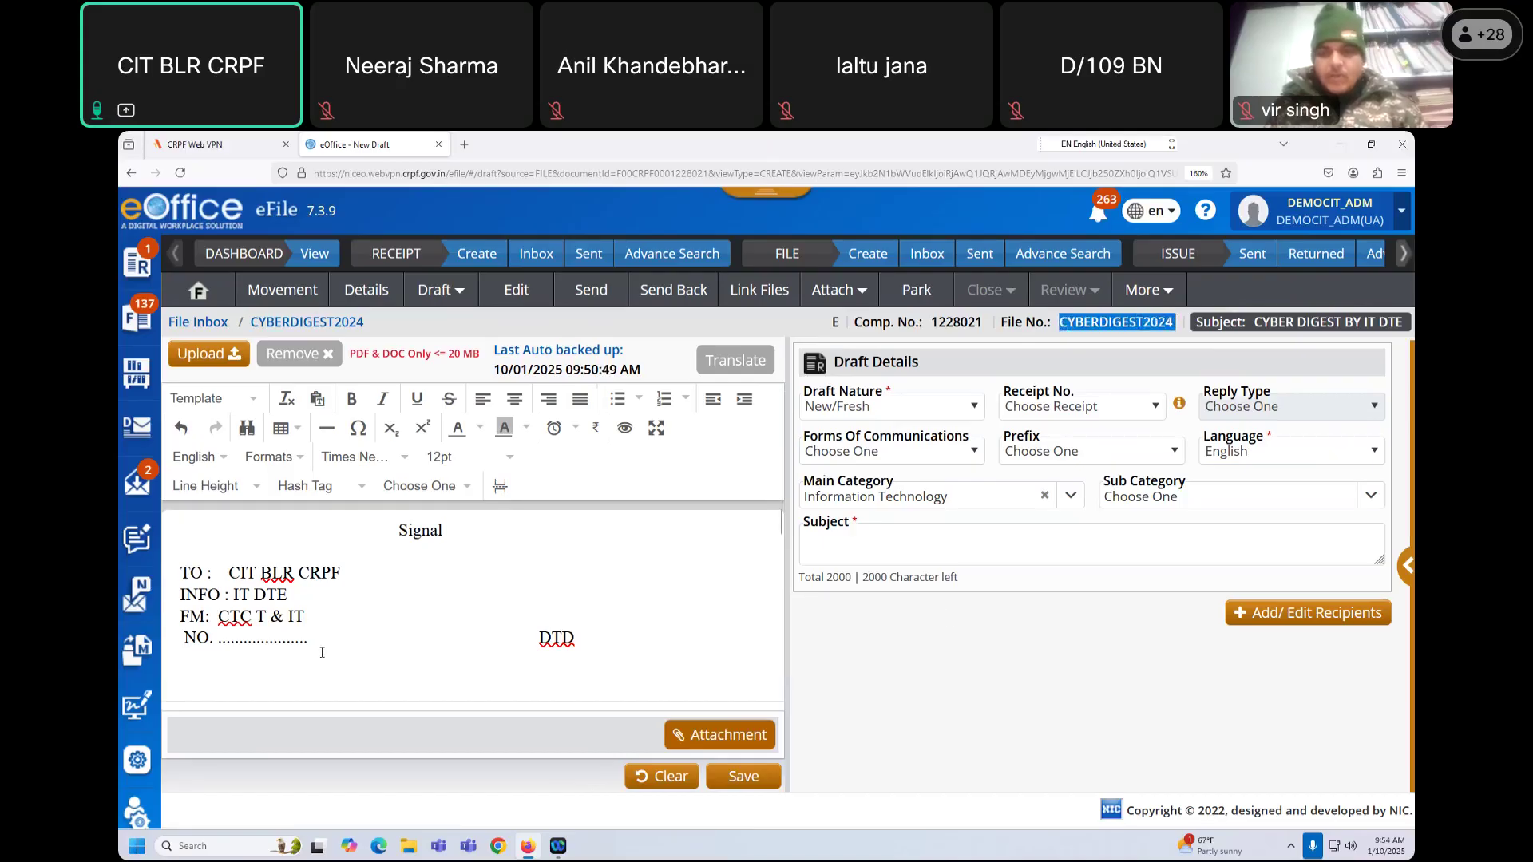
left_click_drag(308, 641, 218, 642)
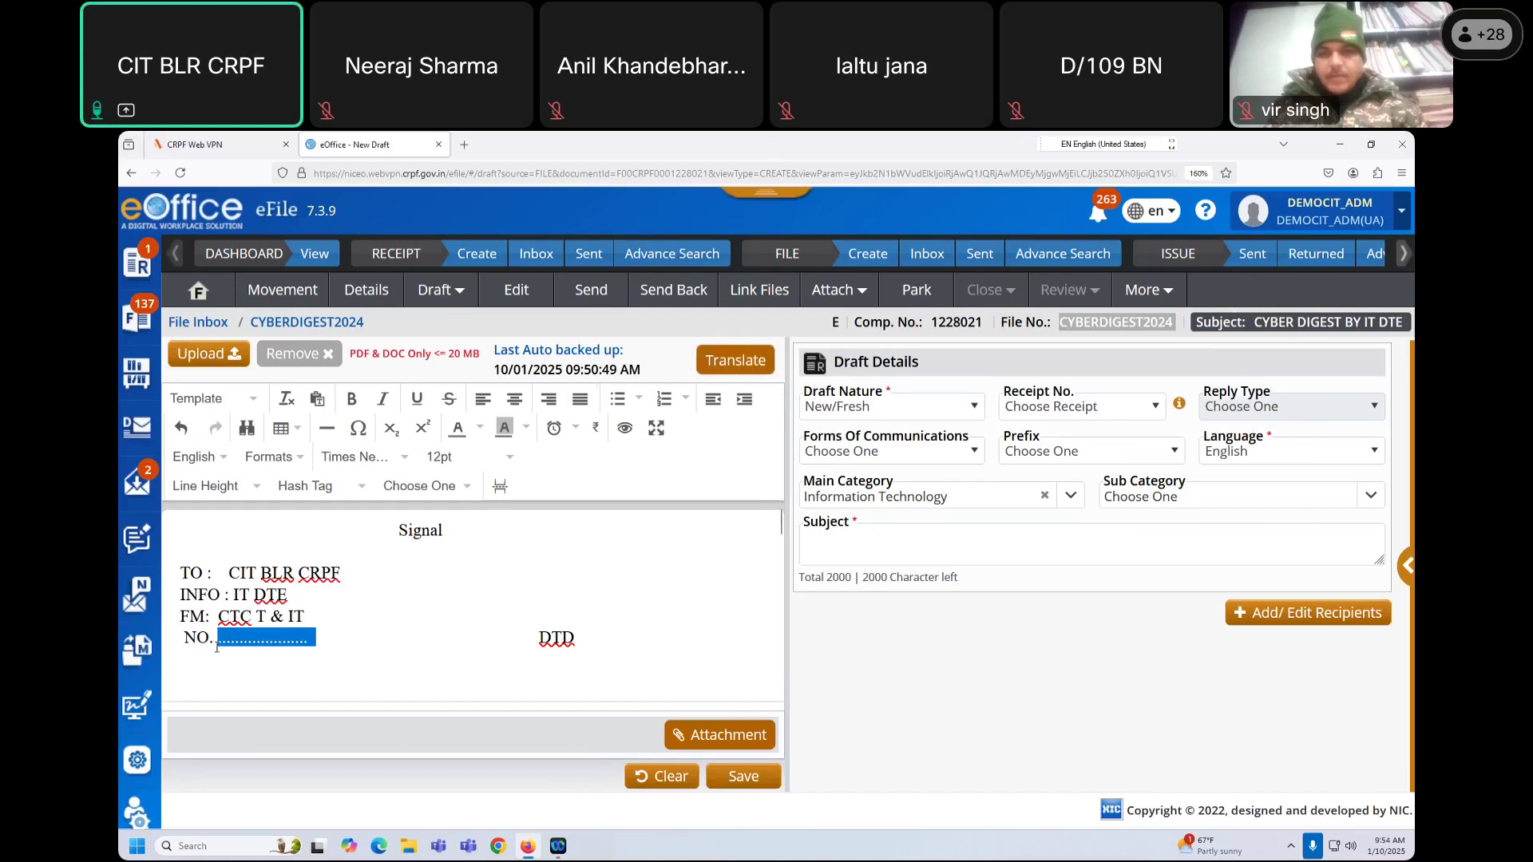
key("ctrl+v")
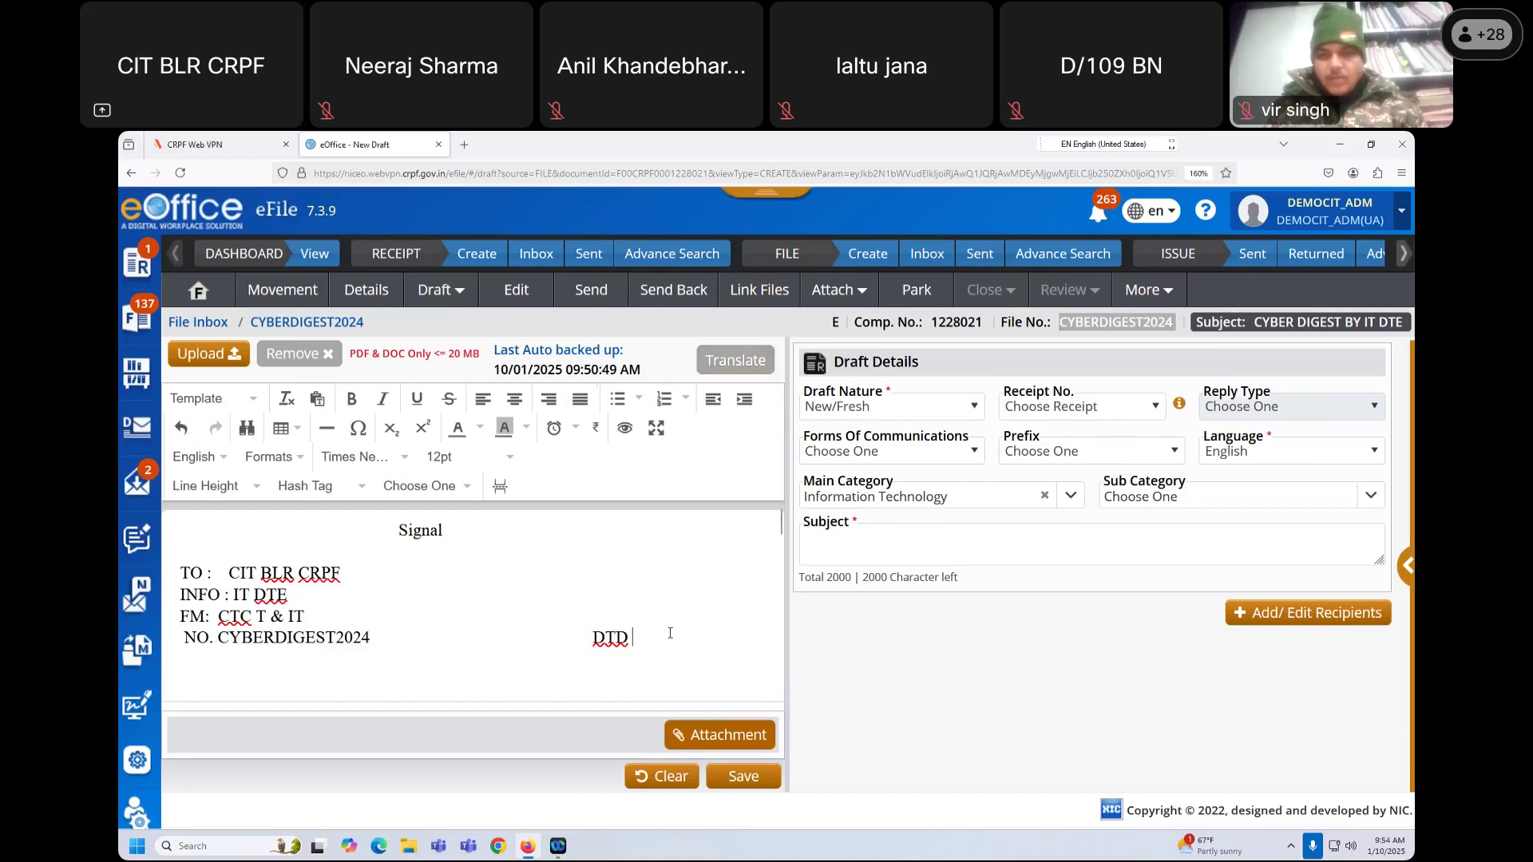
scroll(669, 633, "down", 3)
scroll(670, 633, "up", 3)
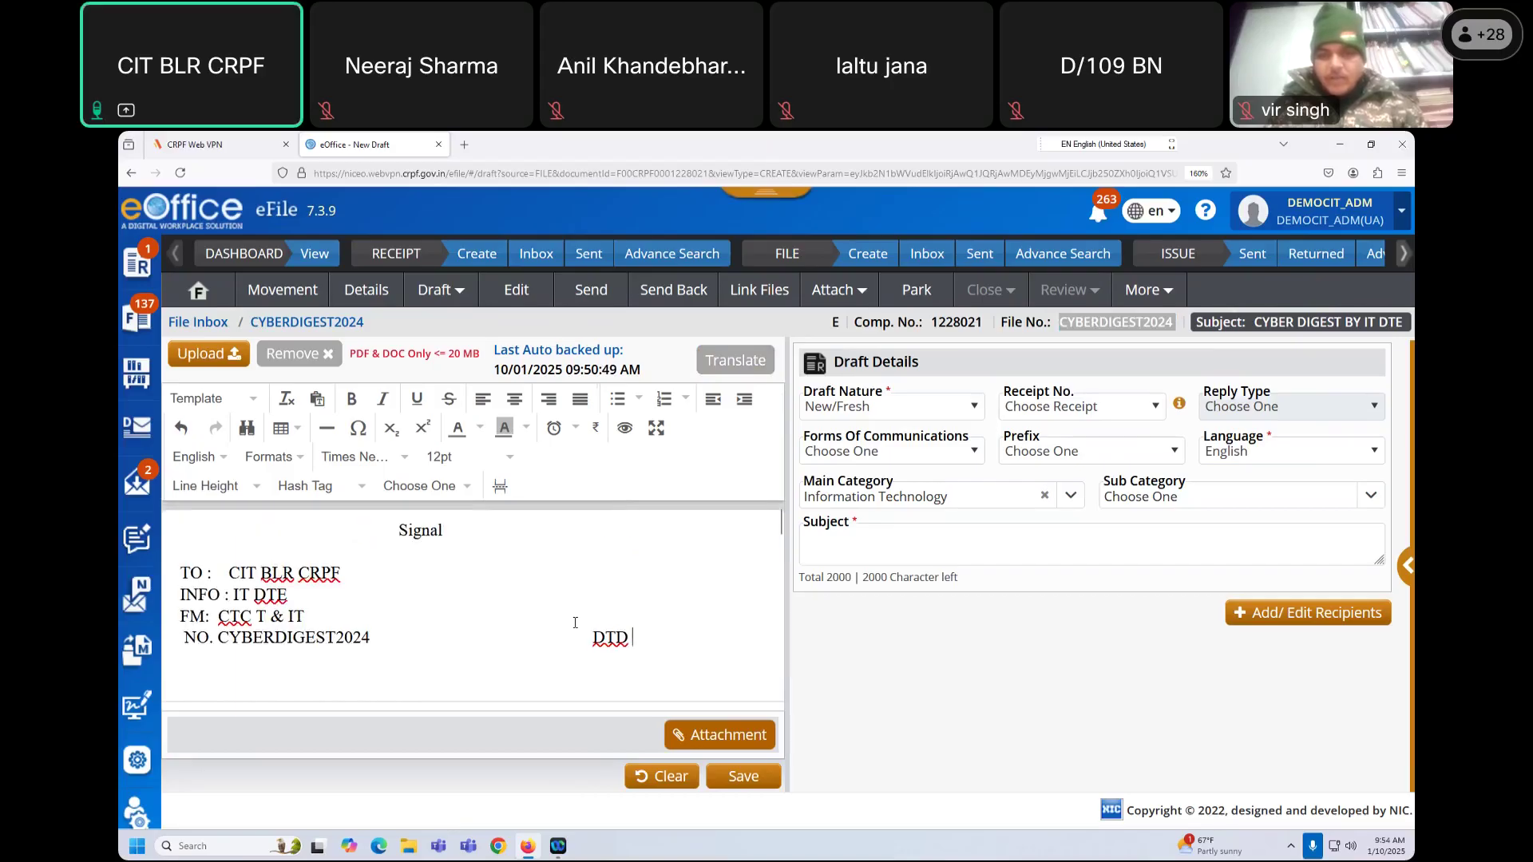
left_click(352, 488)
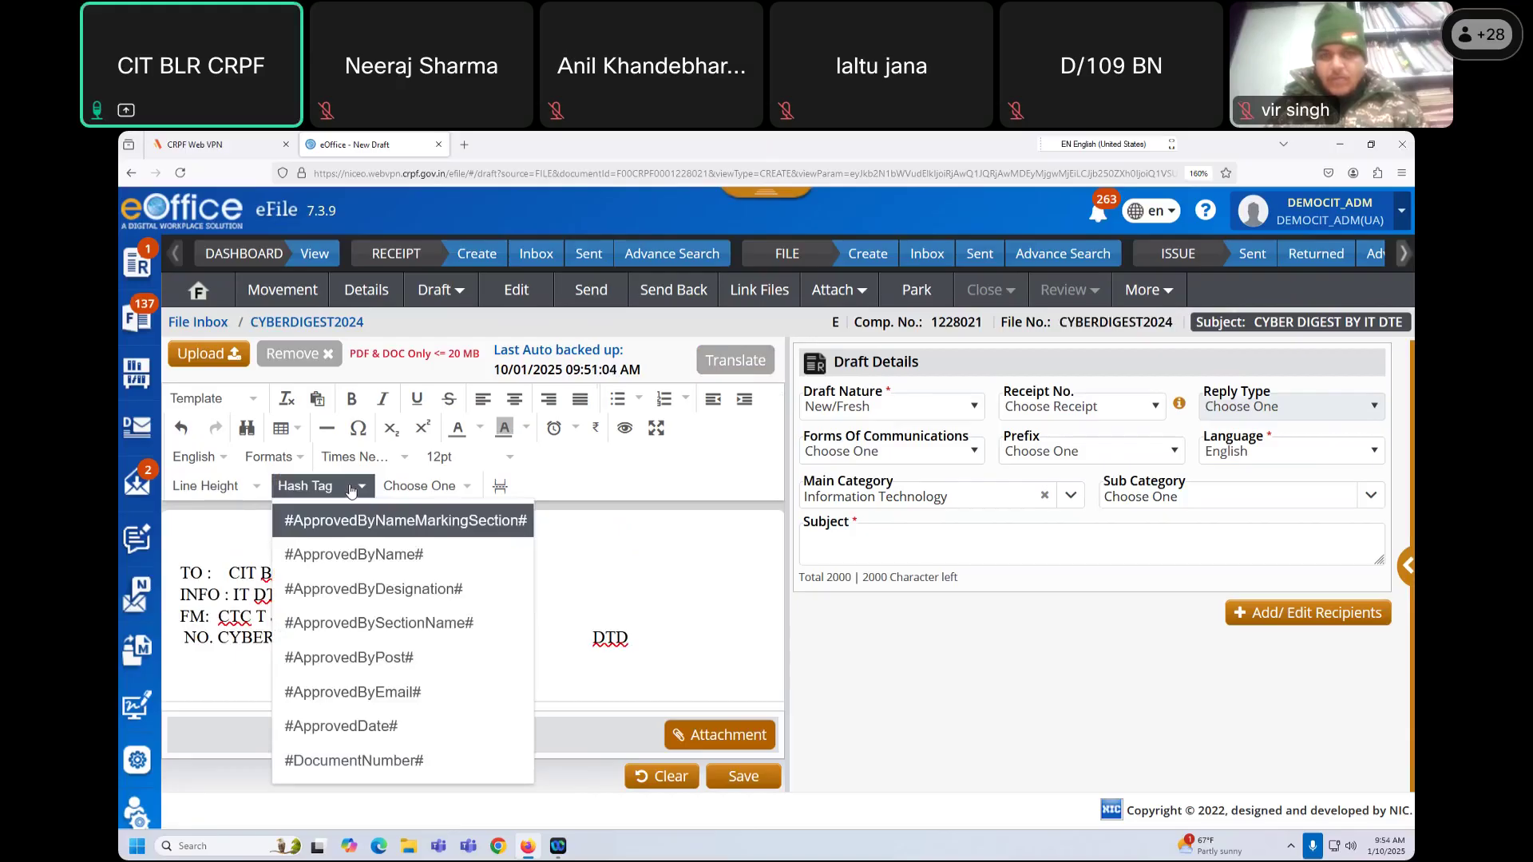
left_click(377, 727)
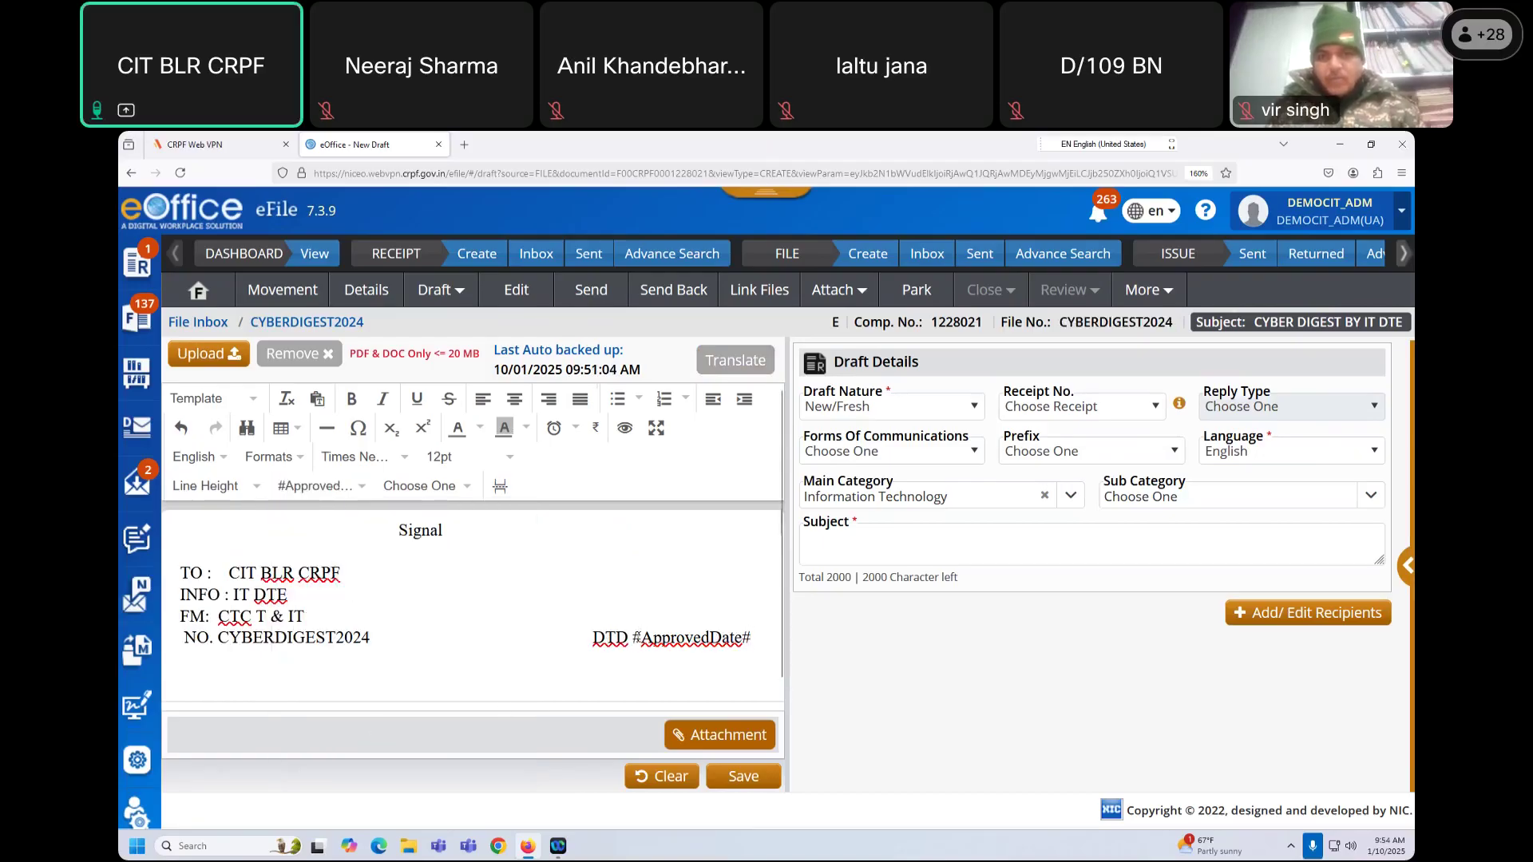
Step: Type the body opening about the online NIC E OFFICE course by CIT BLR, 09-01-2025 to 10-01-2025
scroll(723, 629, "down", 2)
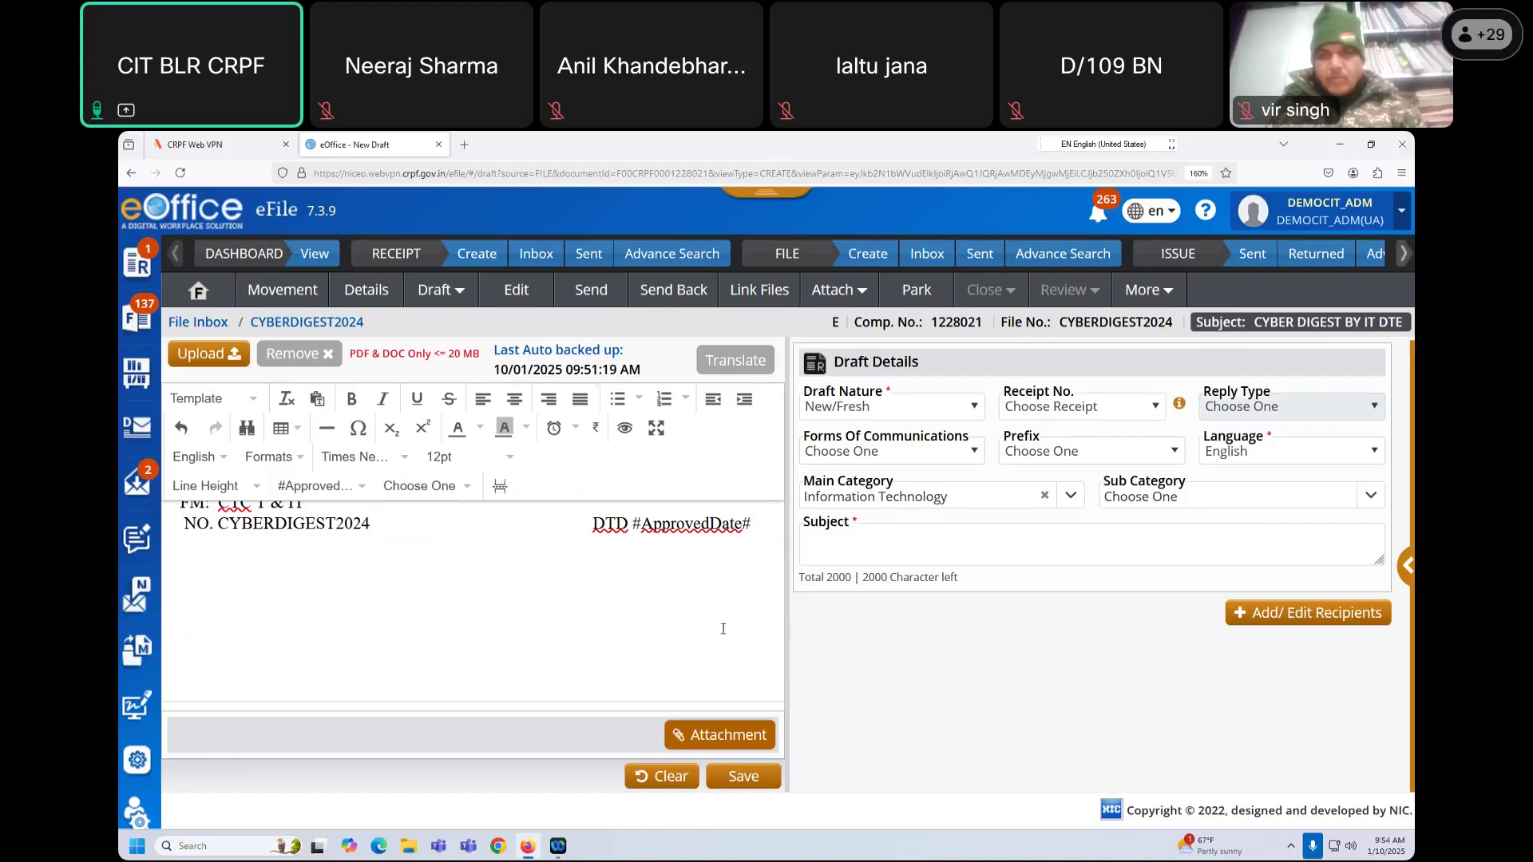
type("U/C(.)")
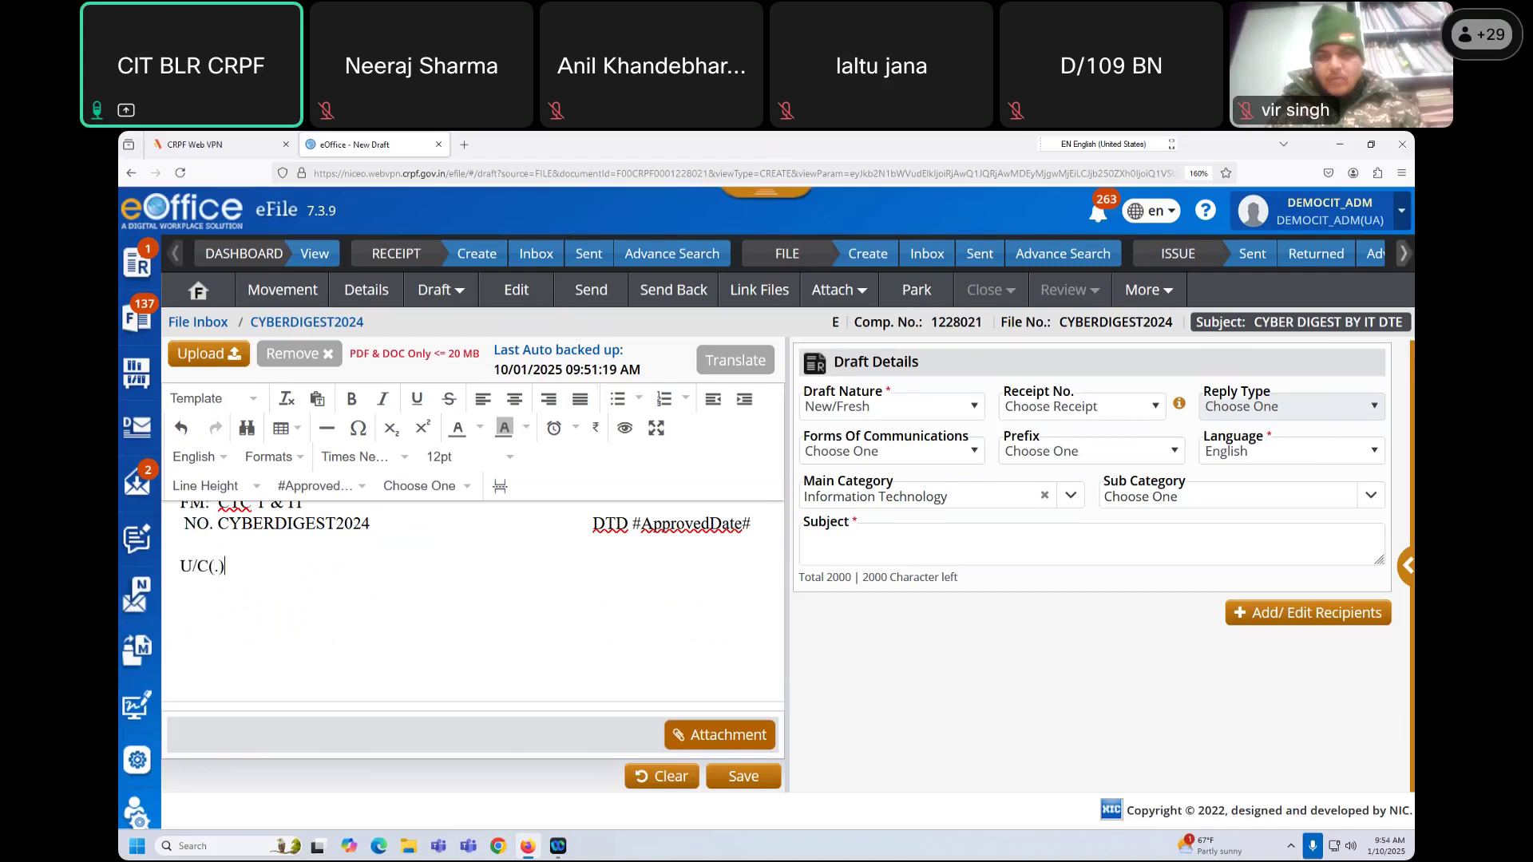
type(" REGARDING DETAILMENT")
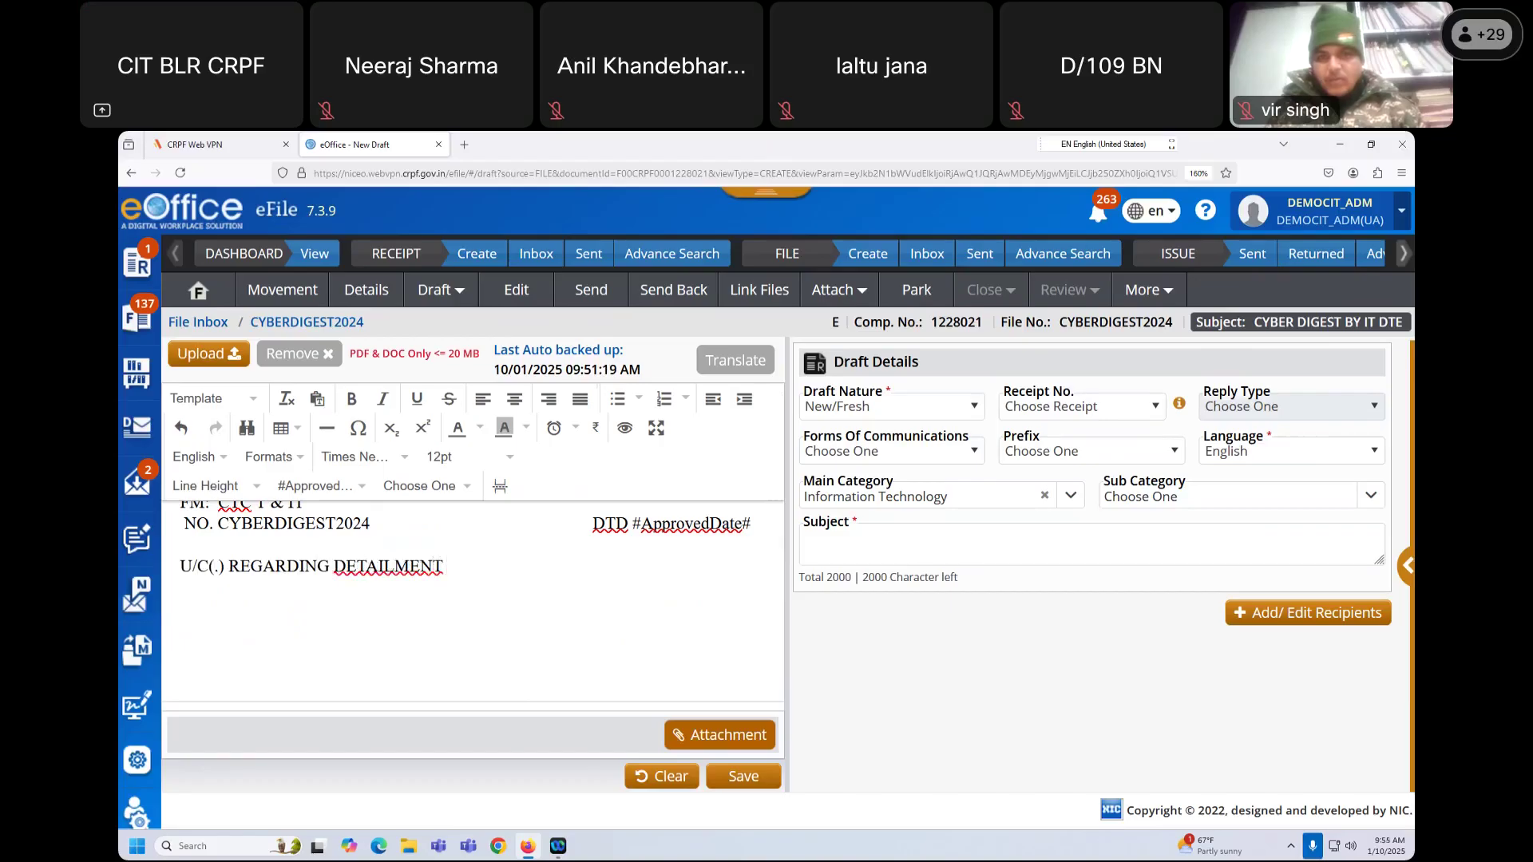
type(" OF ONLINE N")
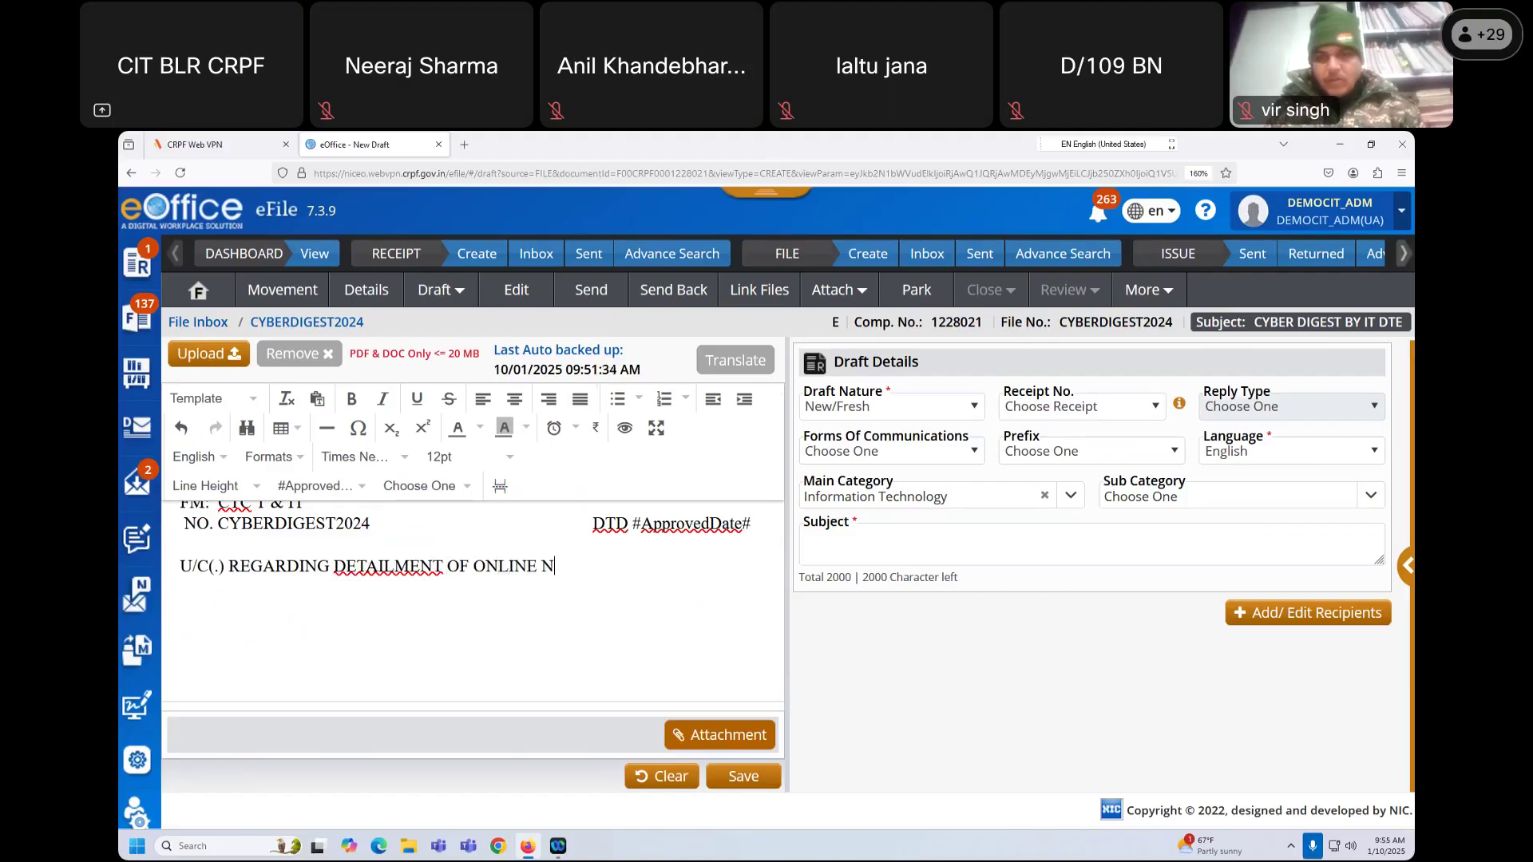
type("IC E OFFICE COURSE C")
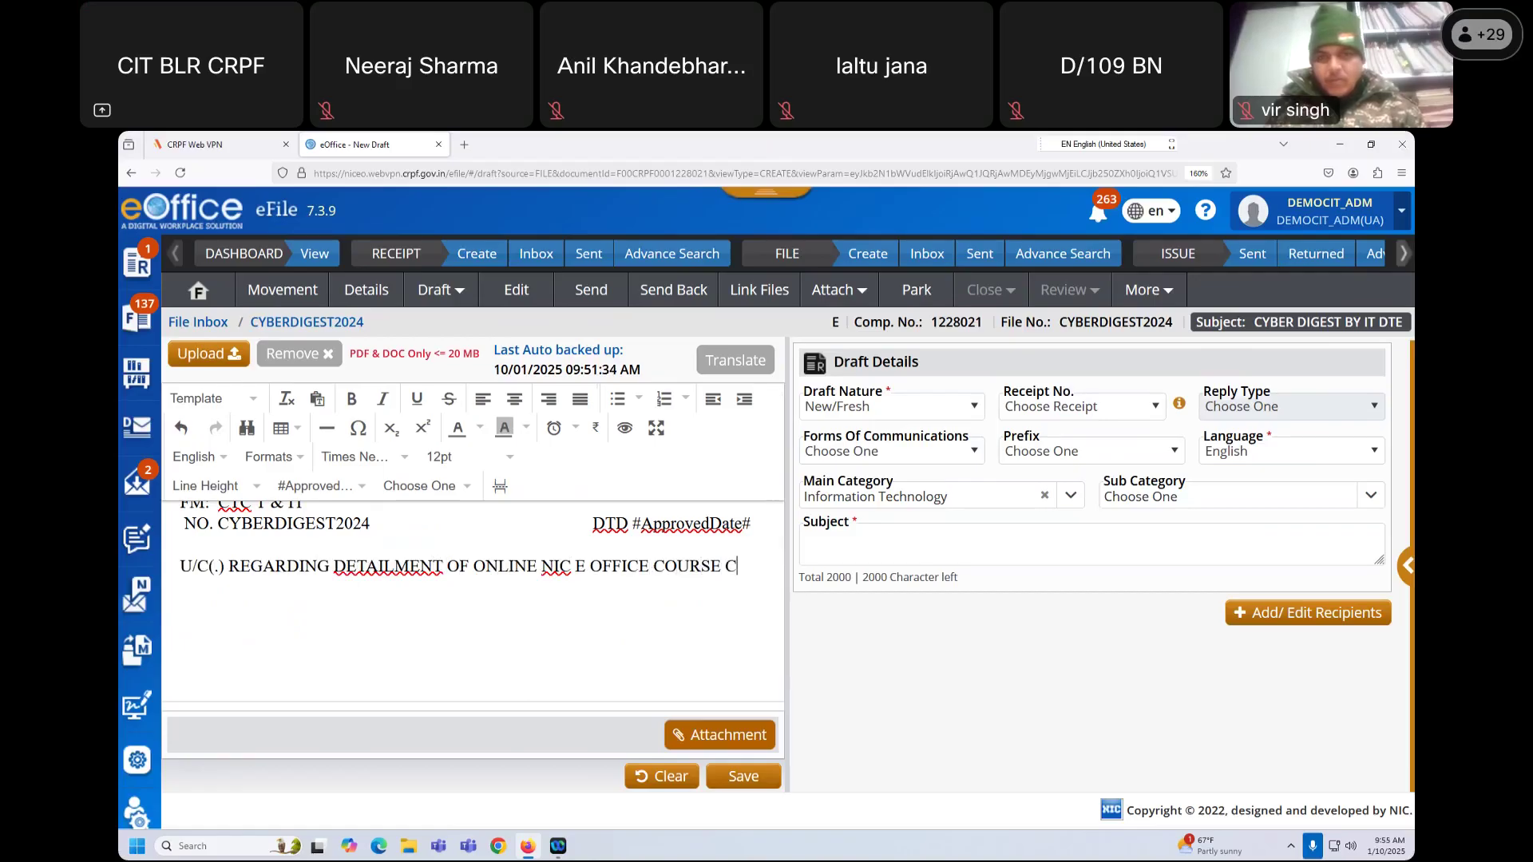
type("ONDUCTED")
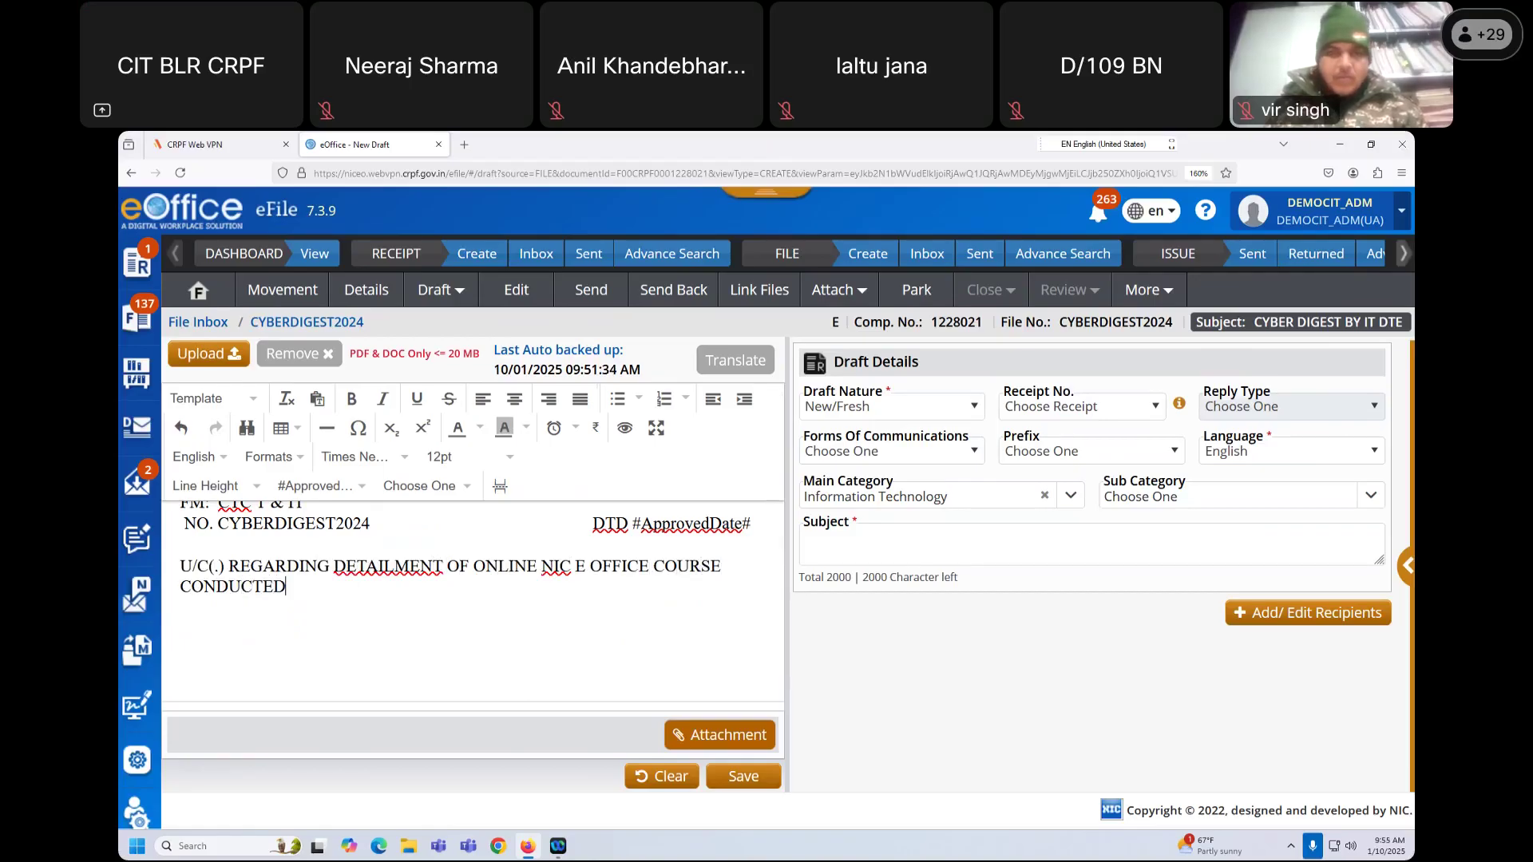
type(" BY CIT B")
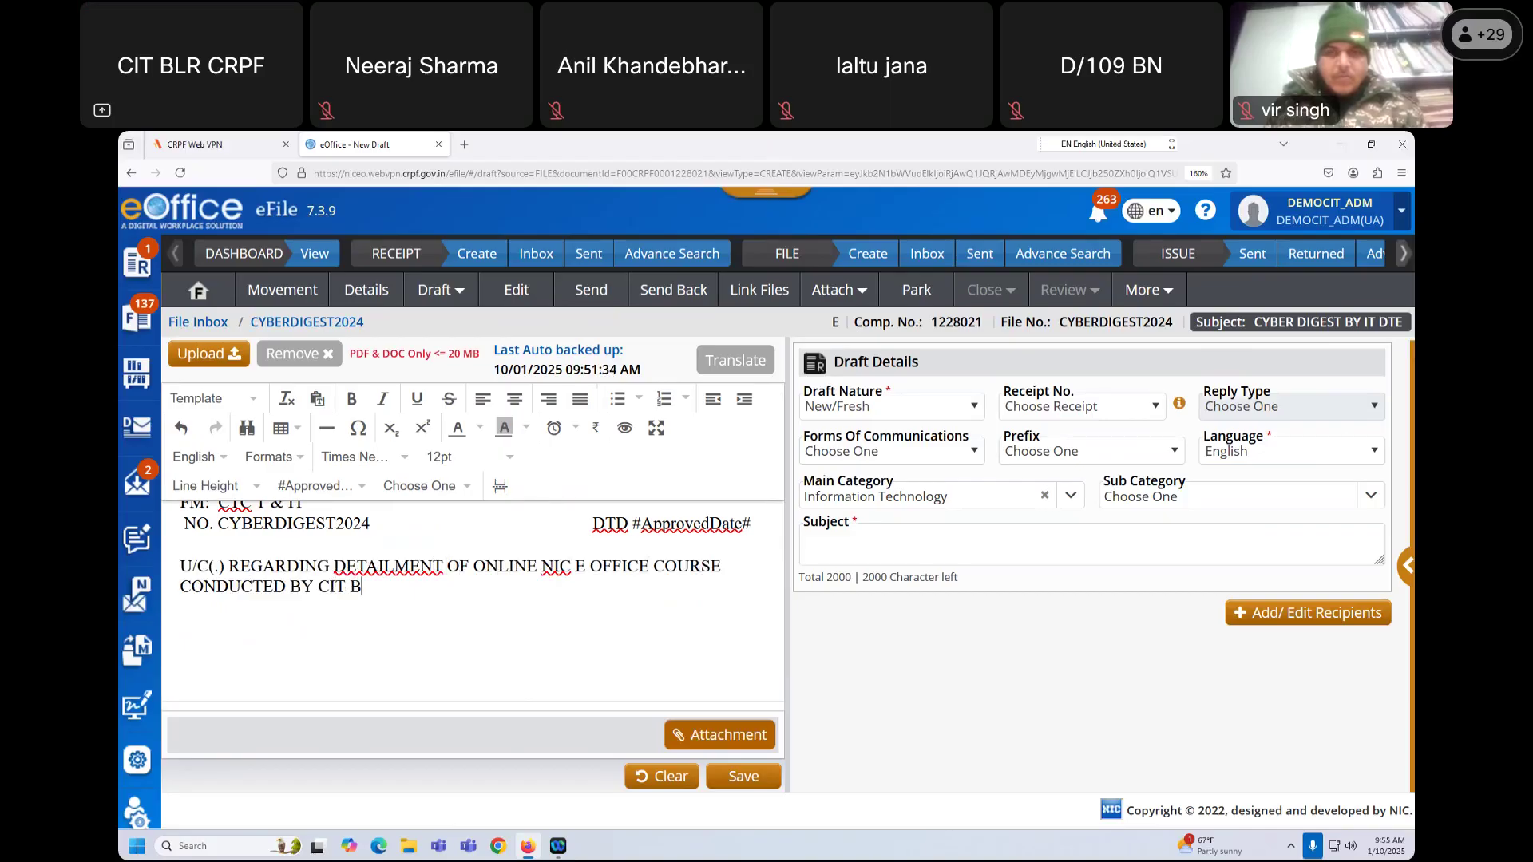
type("LR FROM DT")
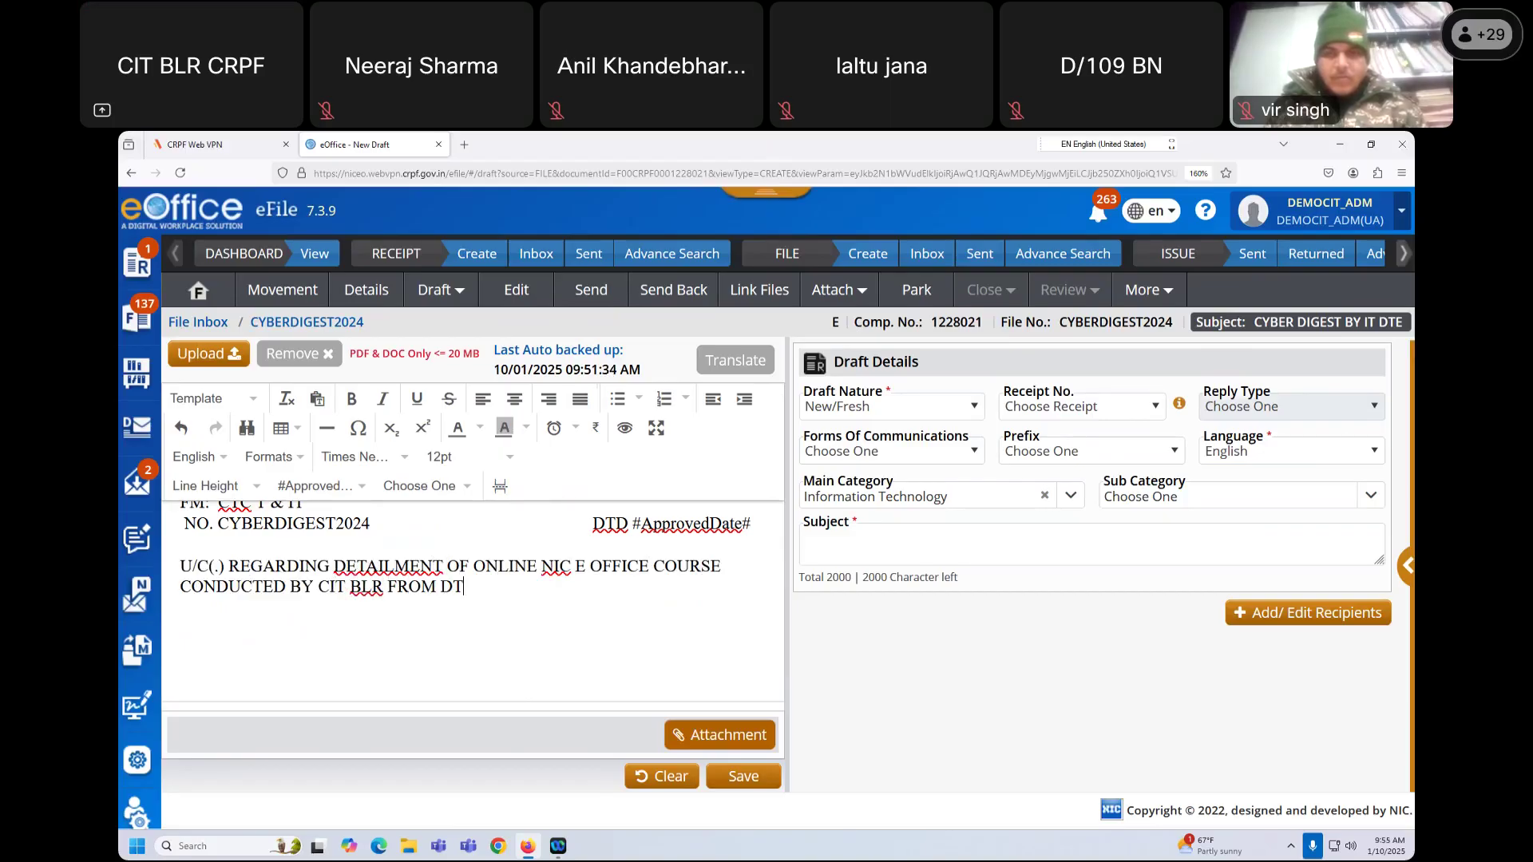
type("D 09-01-2025 O")
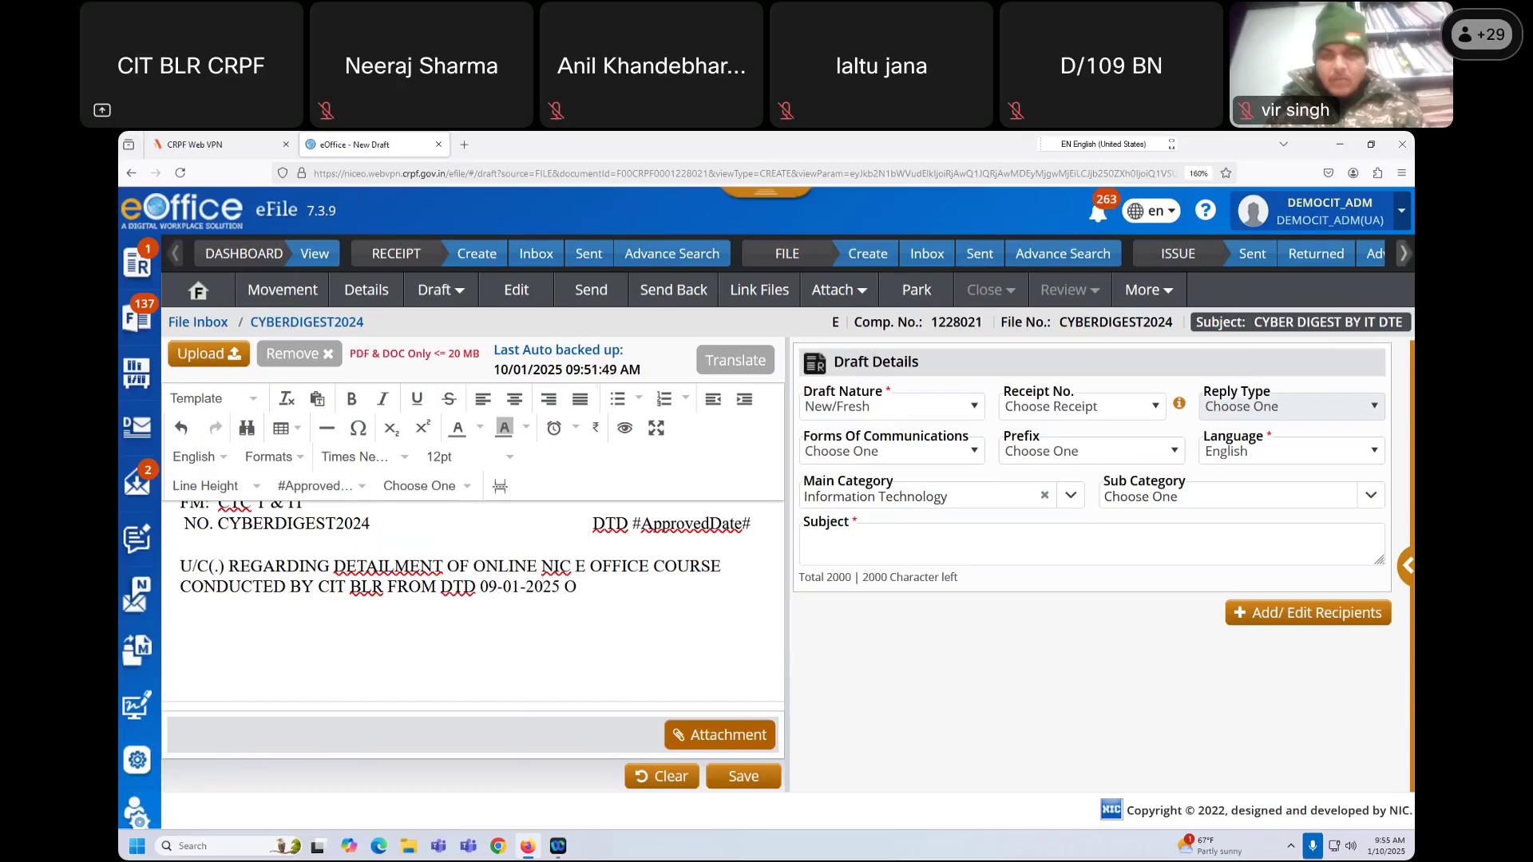
key("BackSpace")
type("TO 10-01-202")
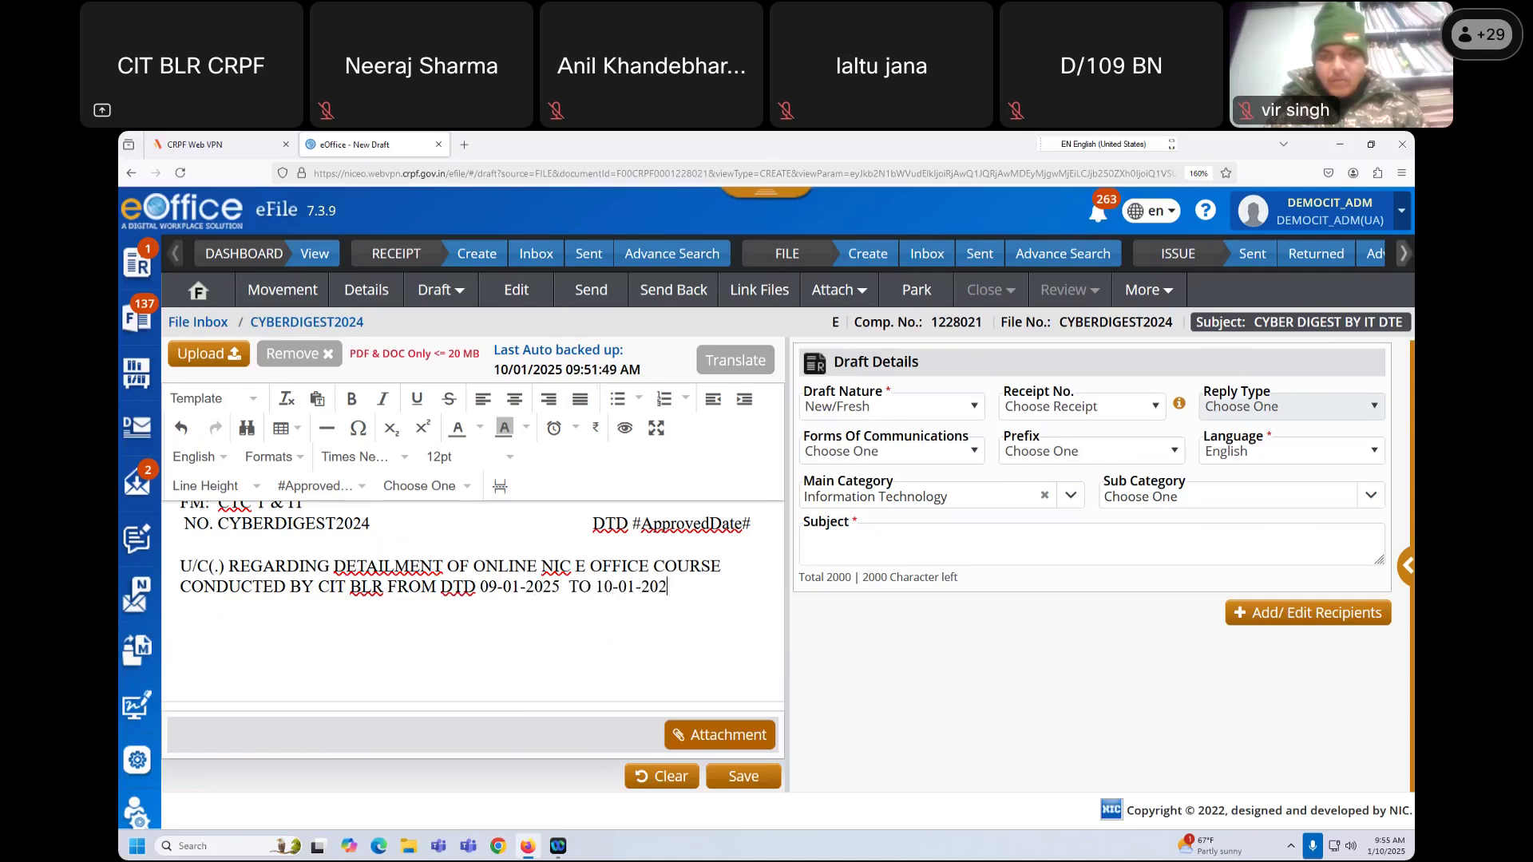
type("5(.) DETAIL")
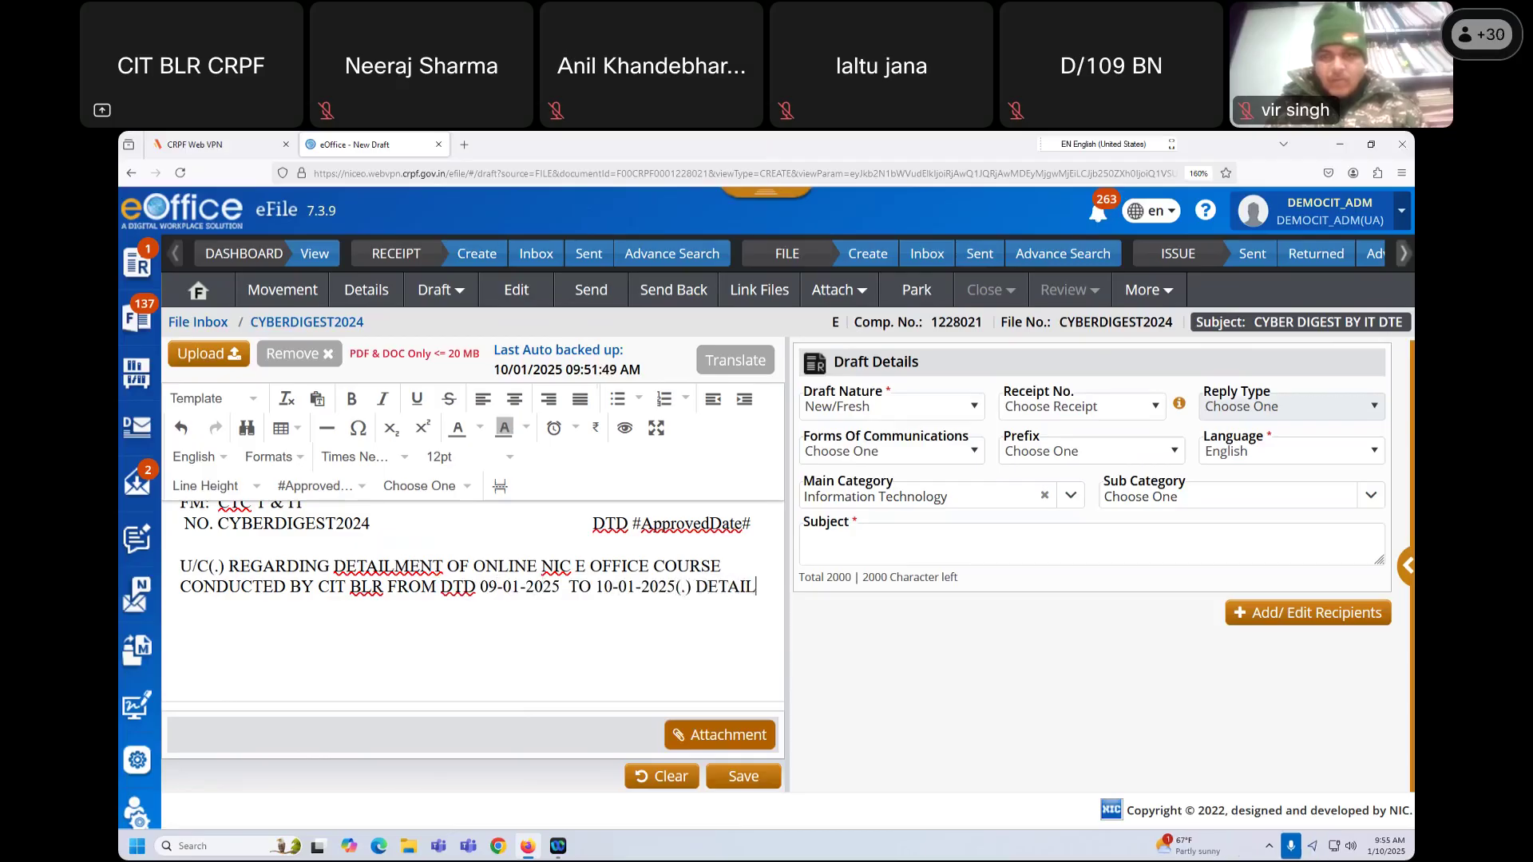
Step: Finish the body detailing 1 personnel per unit, ending 'INFO AND N/A PSE //', then start an indented line
type("1 PERSPO")
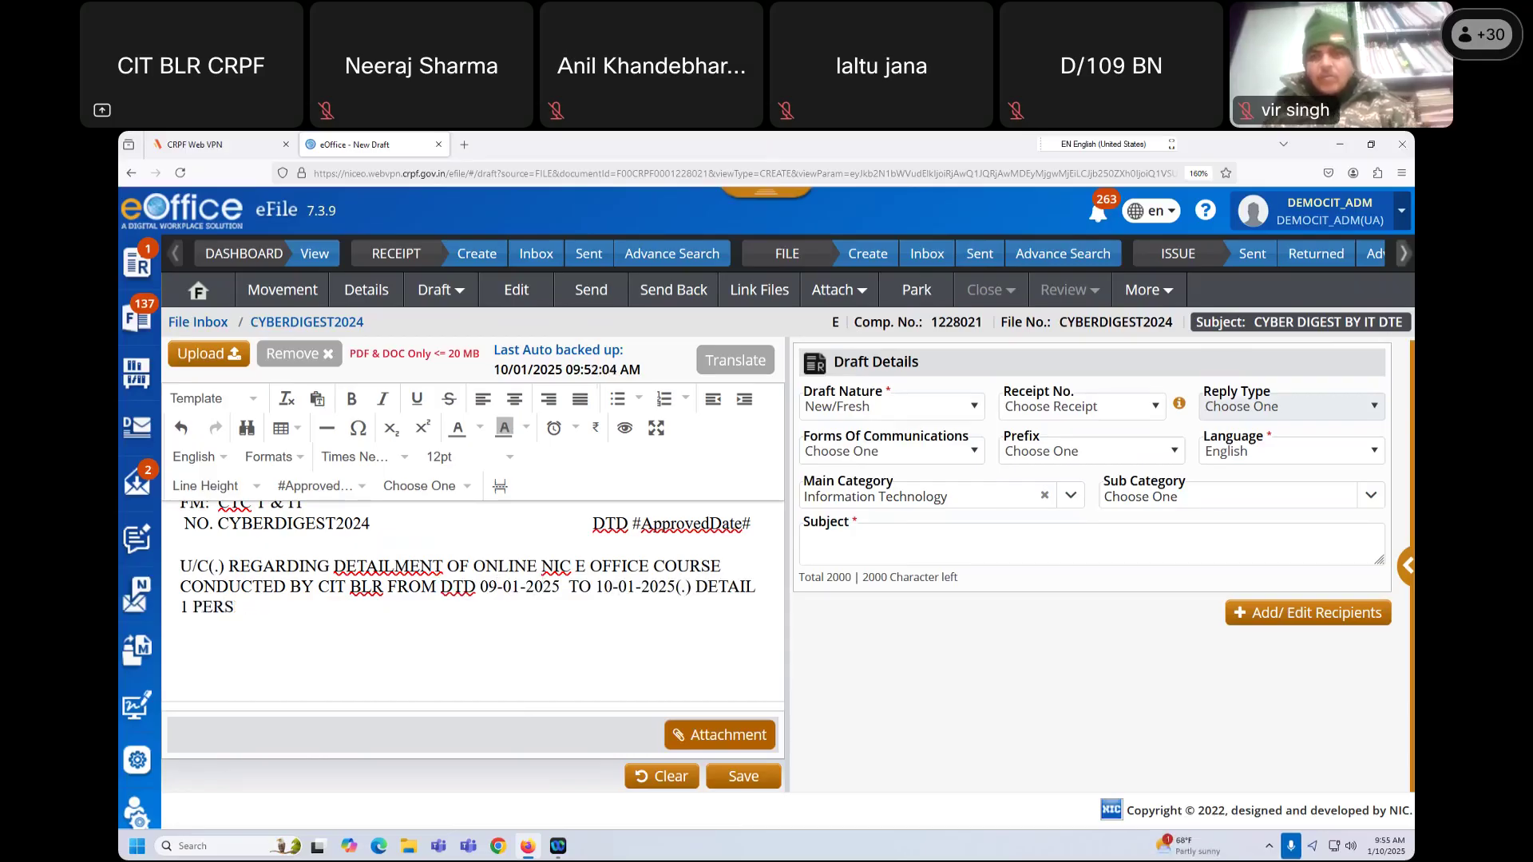
key("BackSpace")
key("BackSpace")
type("ONNEL O")
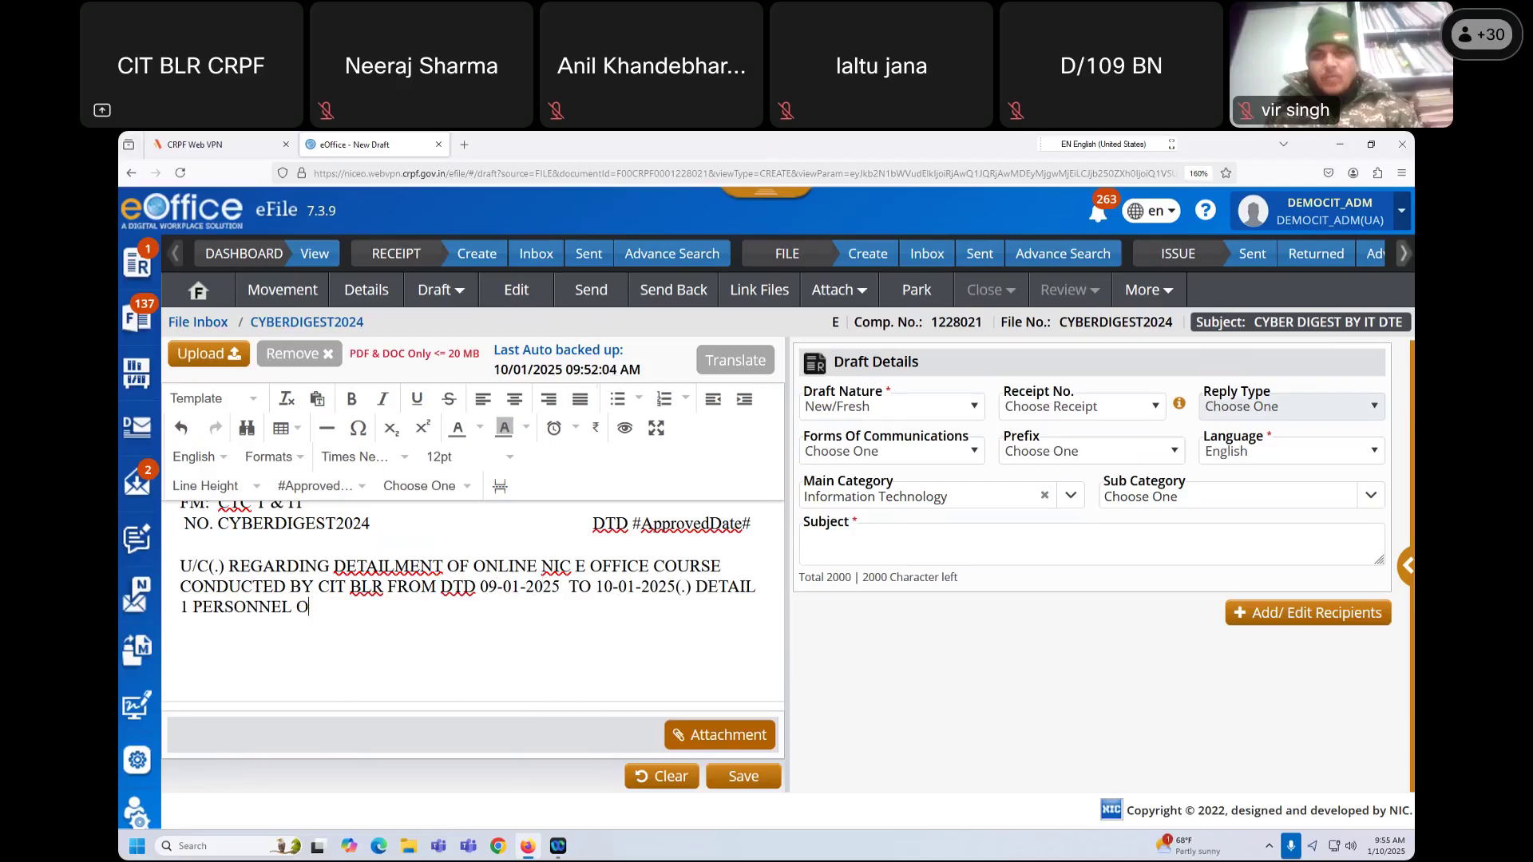
type("F TYR")
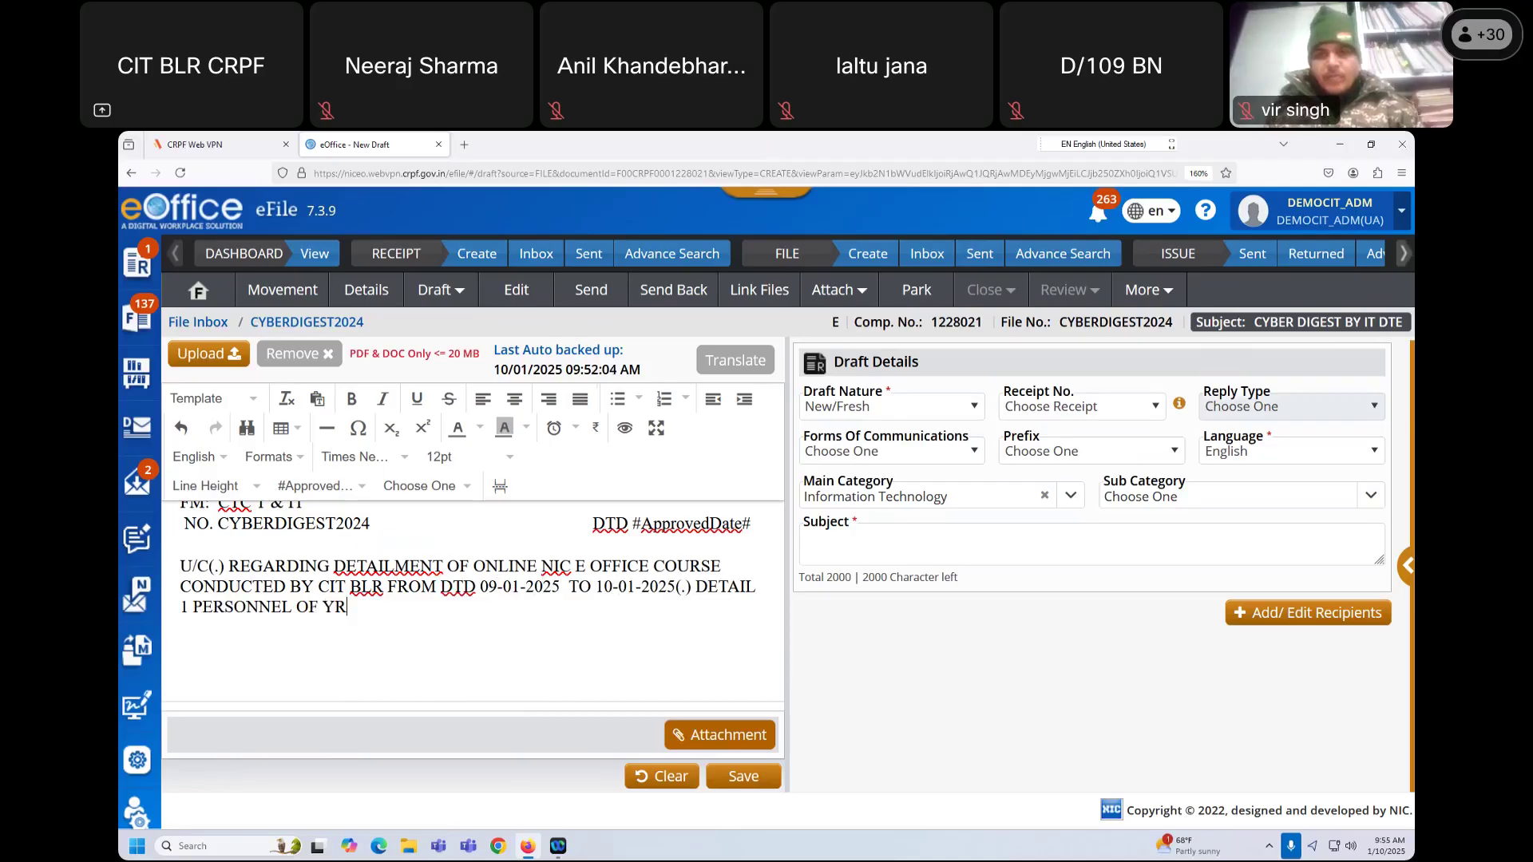
type(" UNIT")
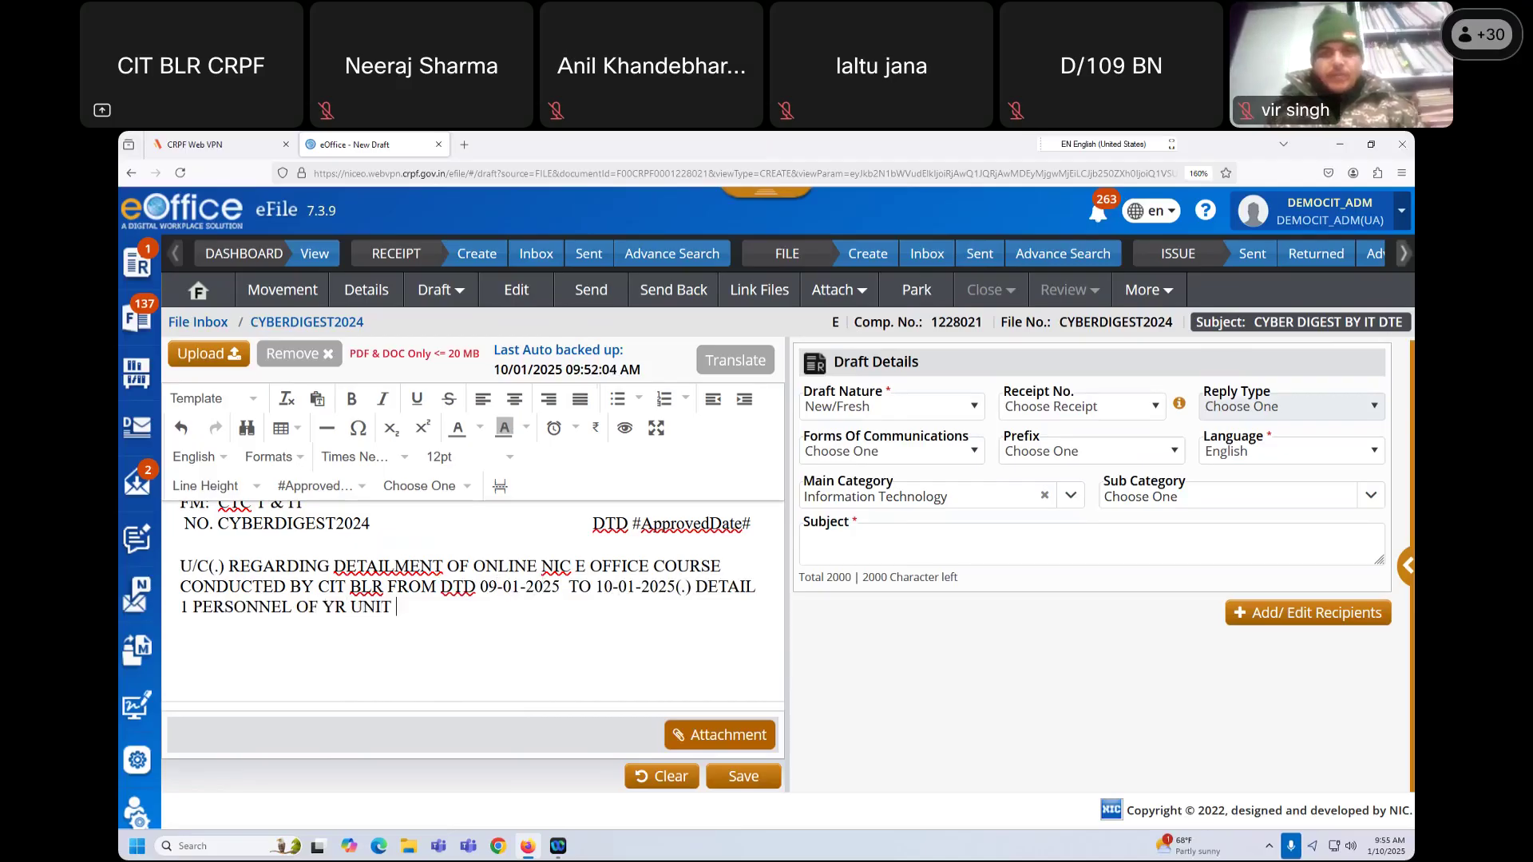
type(" TO ATTEND MENTIO")
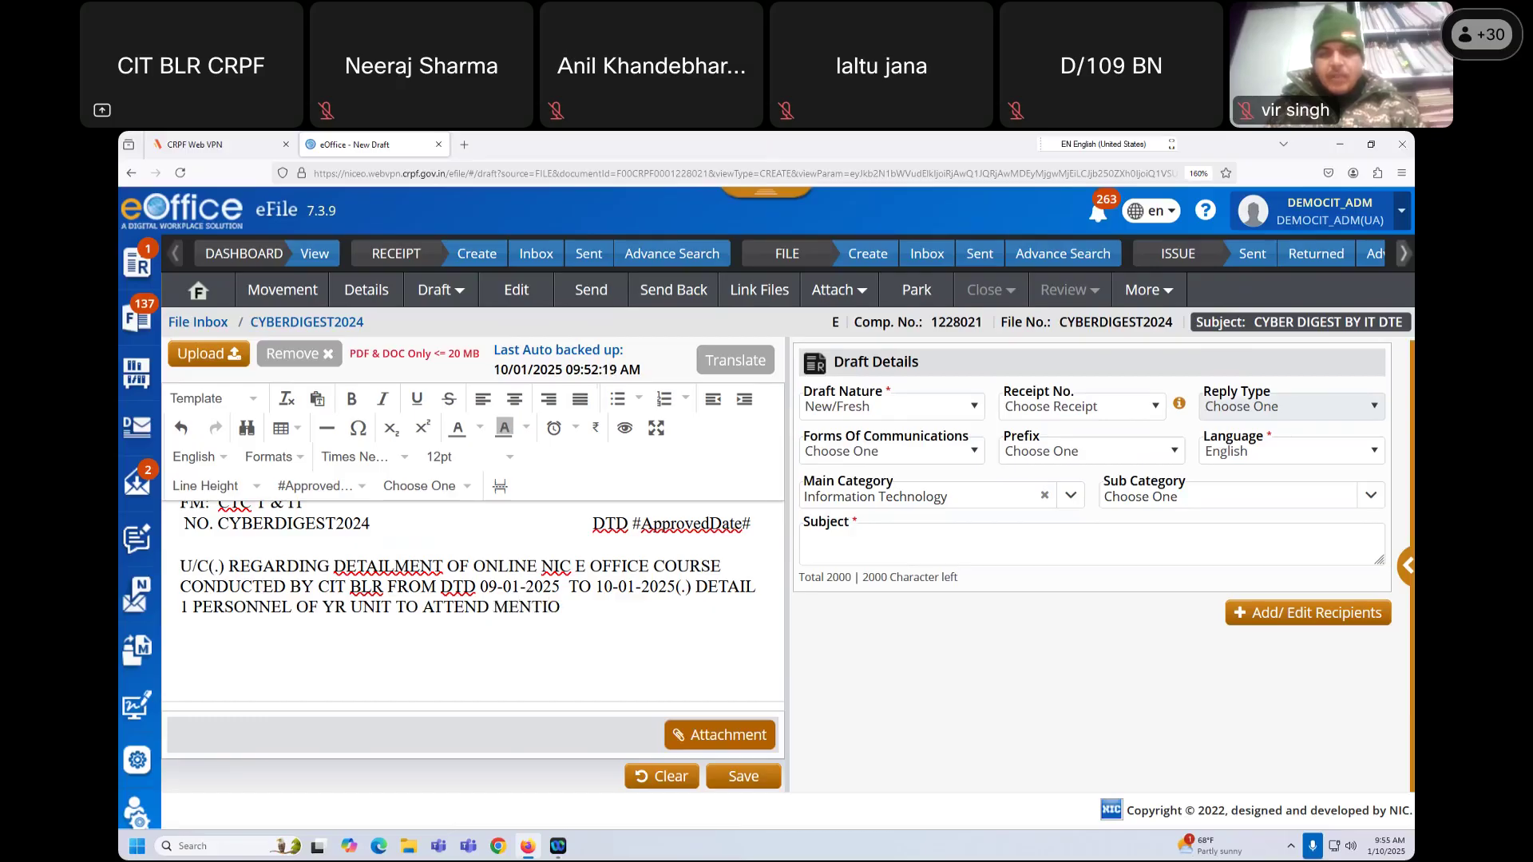
type("NED COURSE(.)")
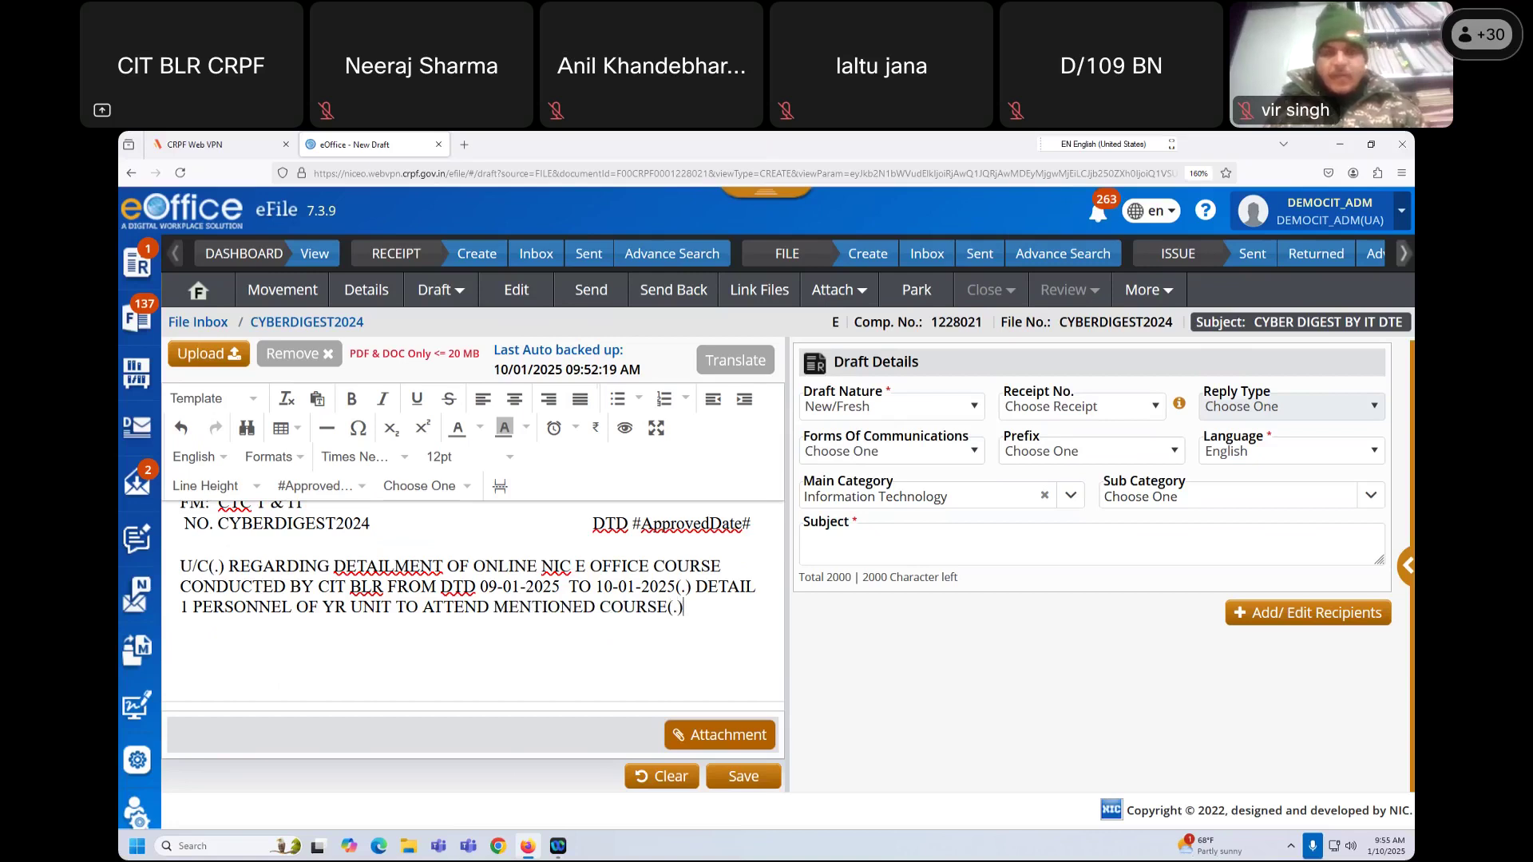
type(" INF")
type("O AND")
type(" N/A")
type(" PSE")
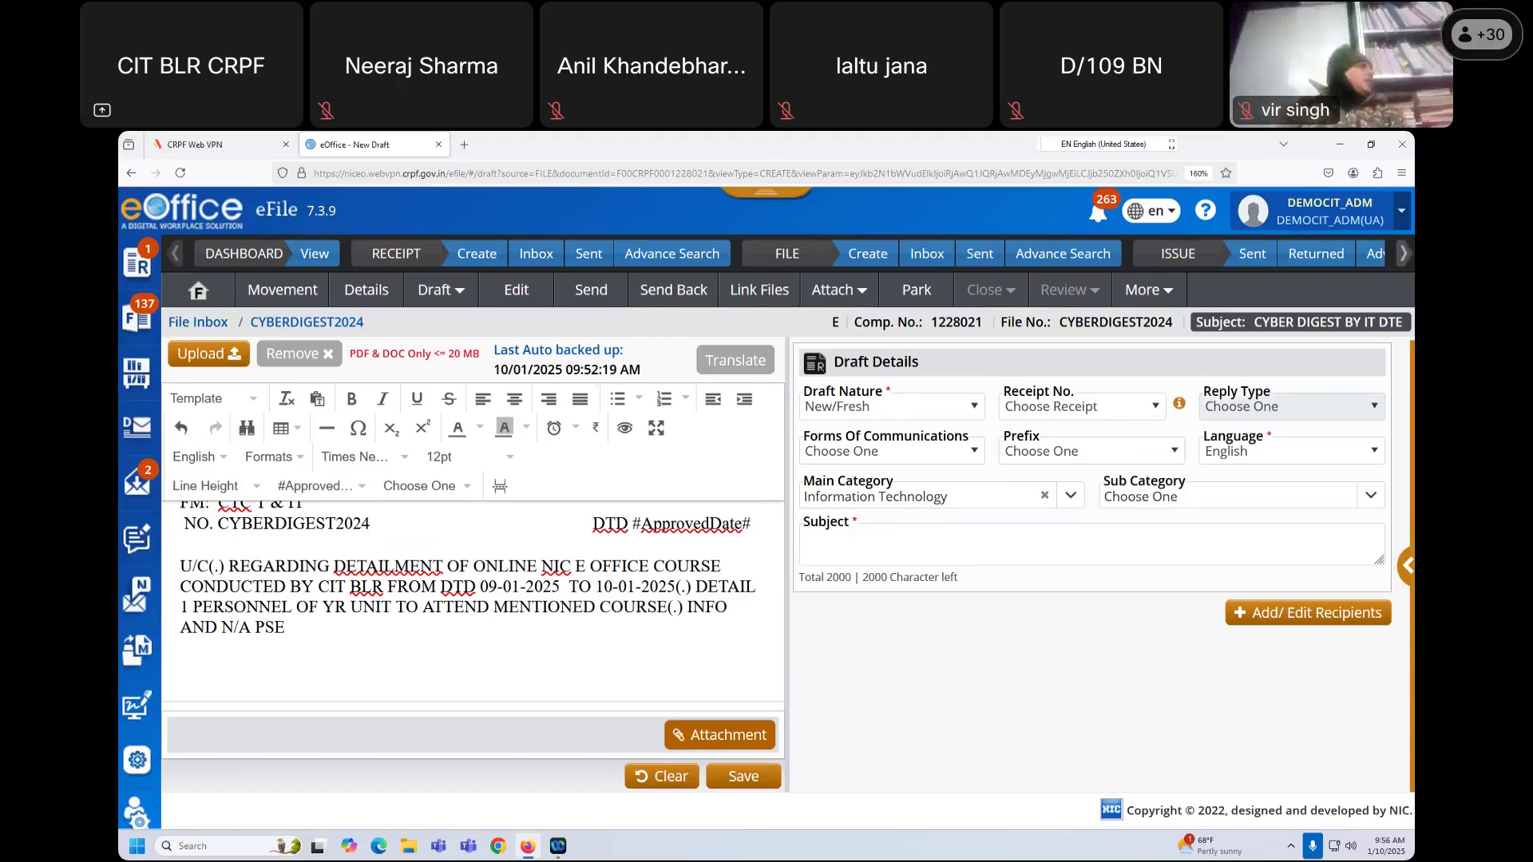
type("//")
key("Left")
key("Left")
key("Left")
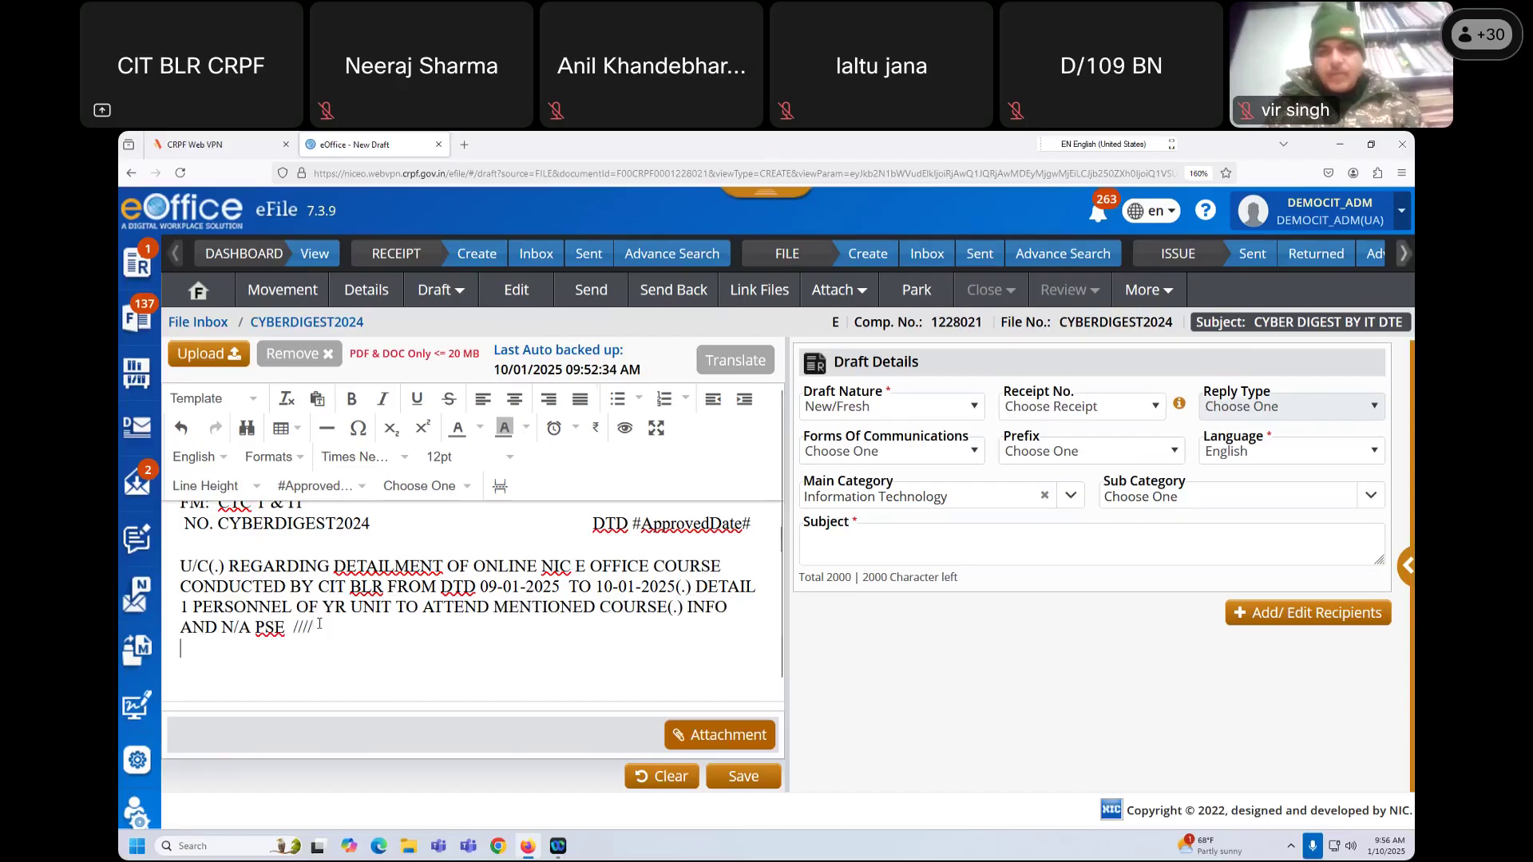
key("Return")
key("Tab")
key("Tab")
key("Tab")
key("Tab")
key("Tab")
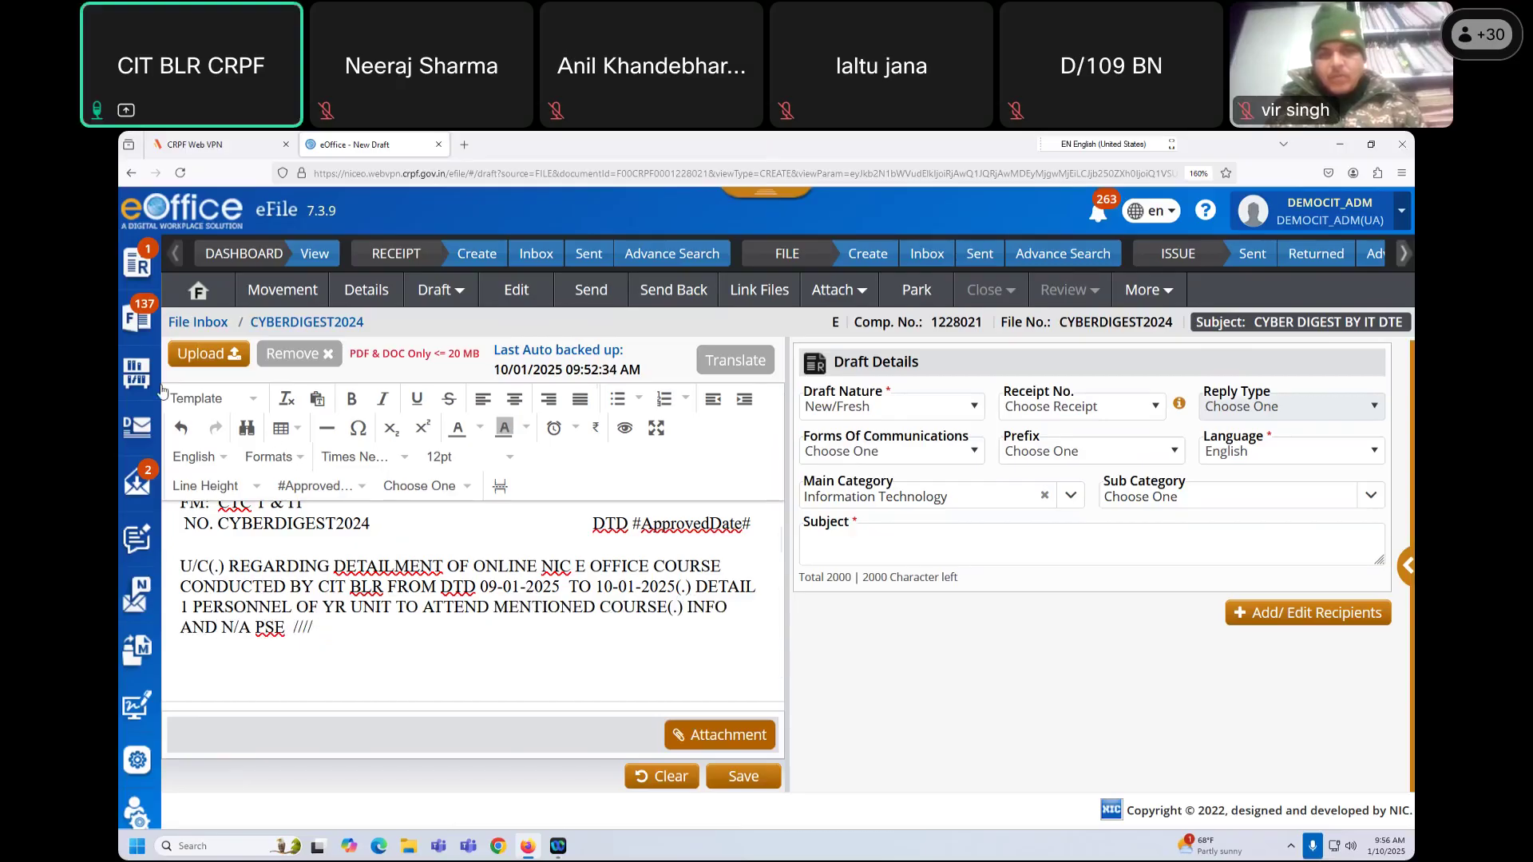
Step: Insert #ApprovedDate# and, aligned beneath it, #ApprovedByDesignation# as the sign-off
left_click(318, 485)
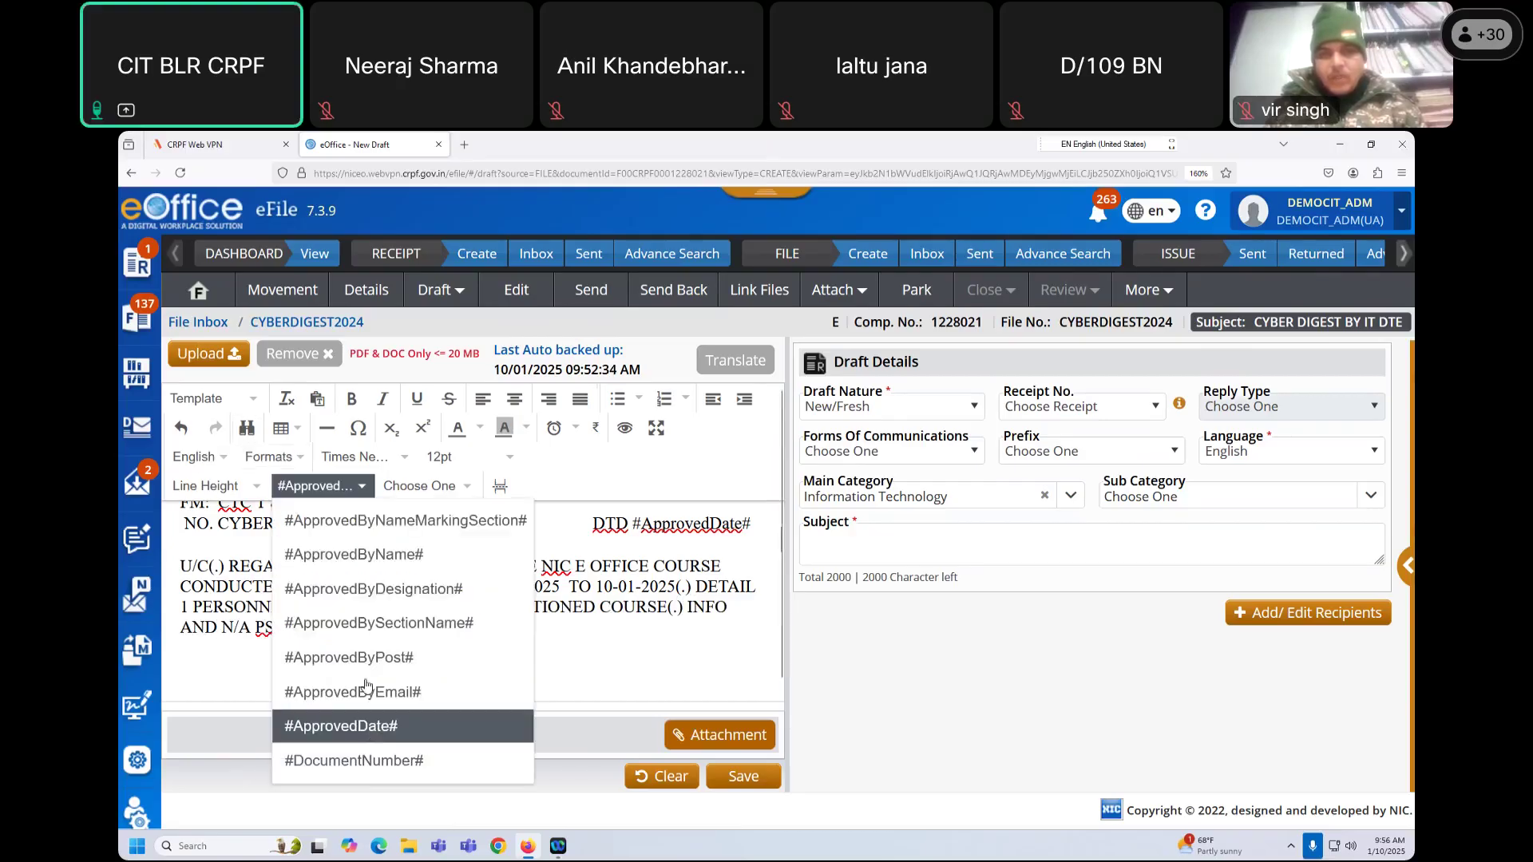
left_click(375, 727)
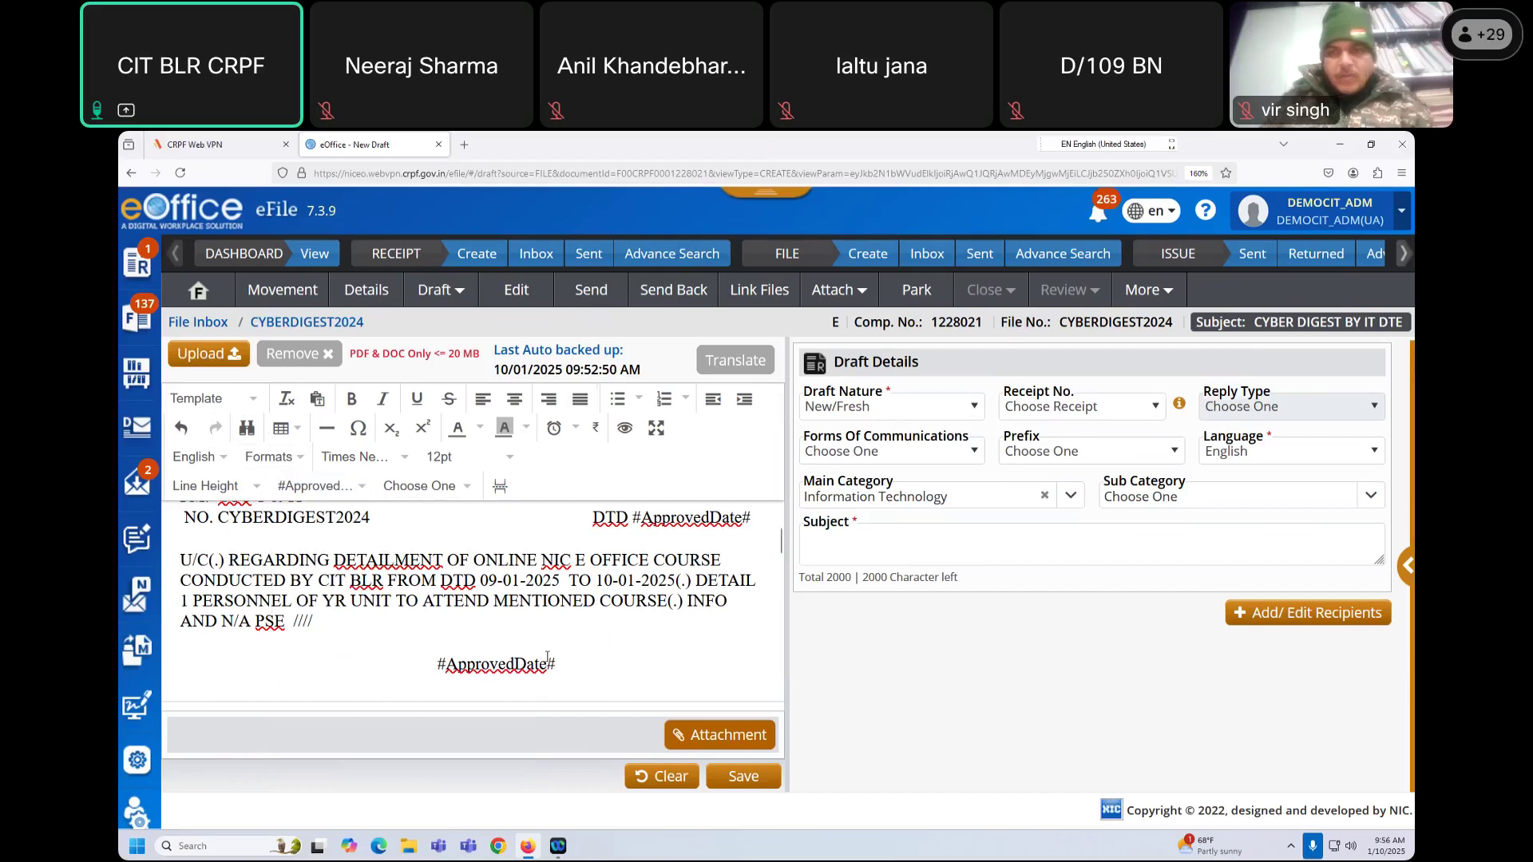
left_click(356, 489)
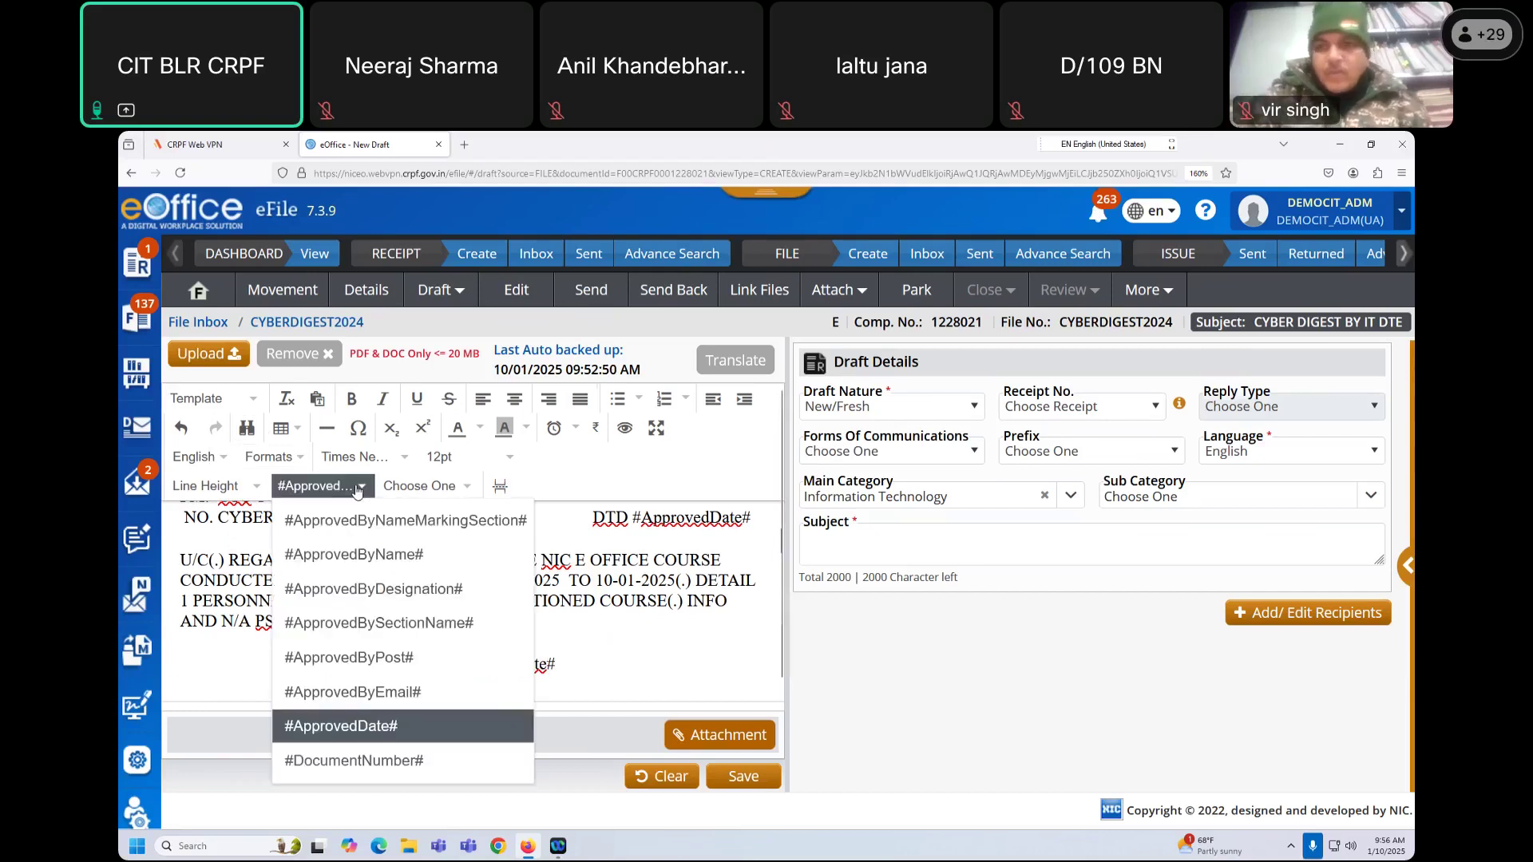
left_click(399, 589)
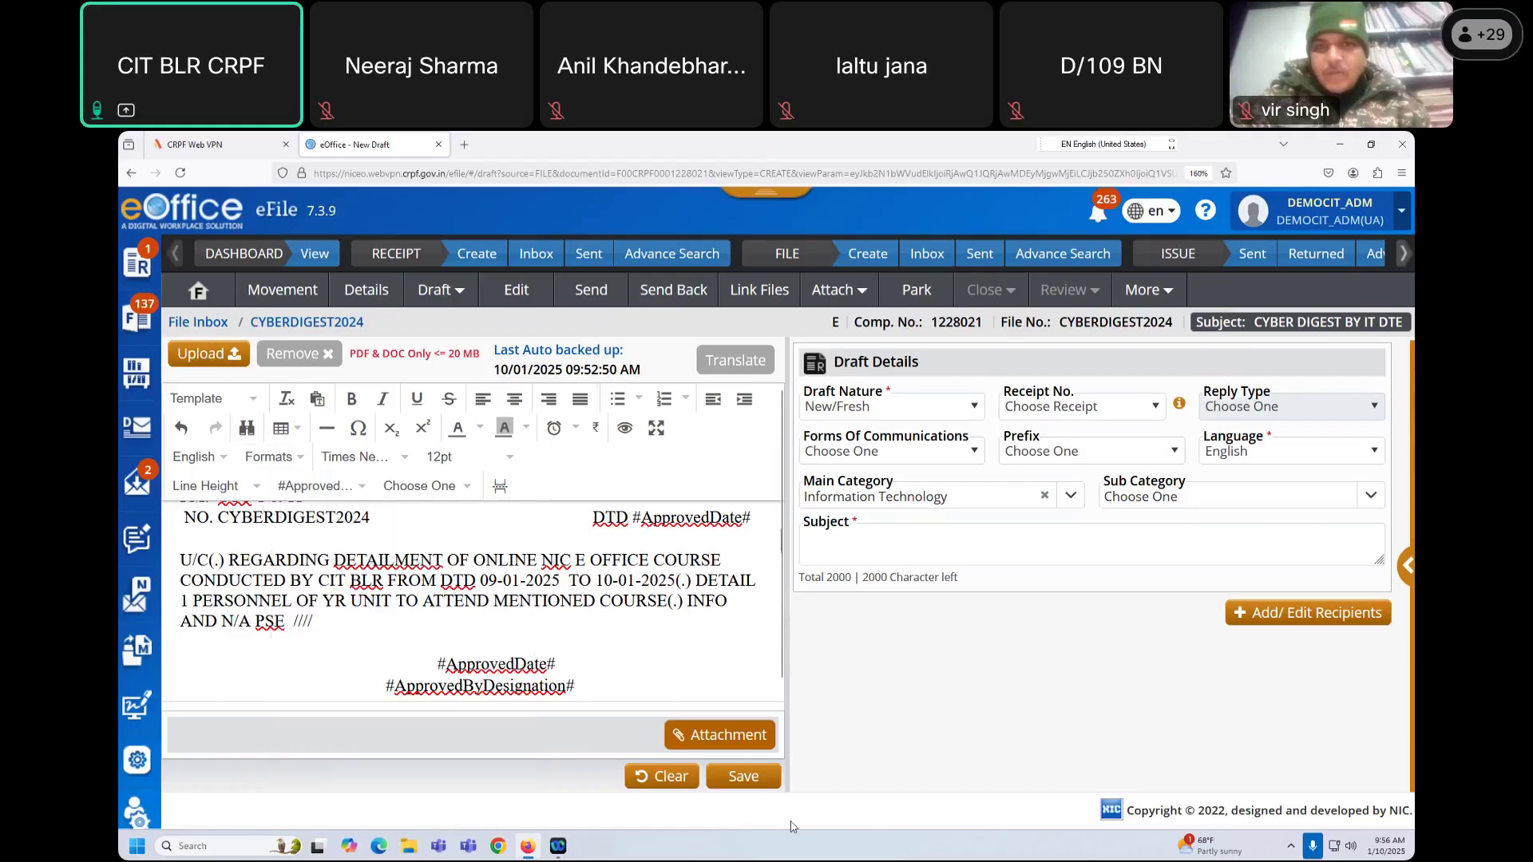
left_click(381, 688)
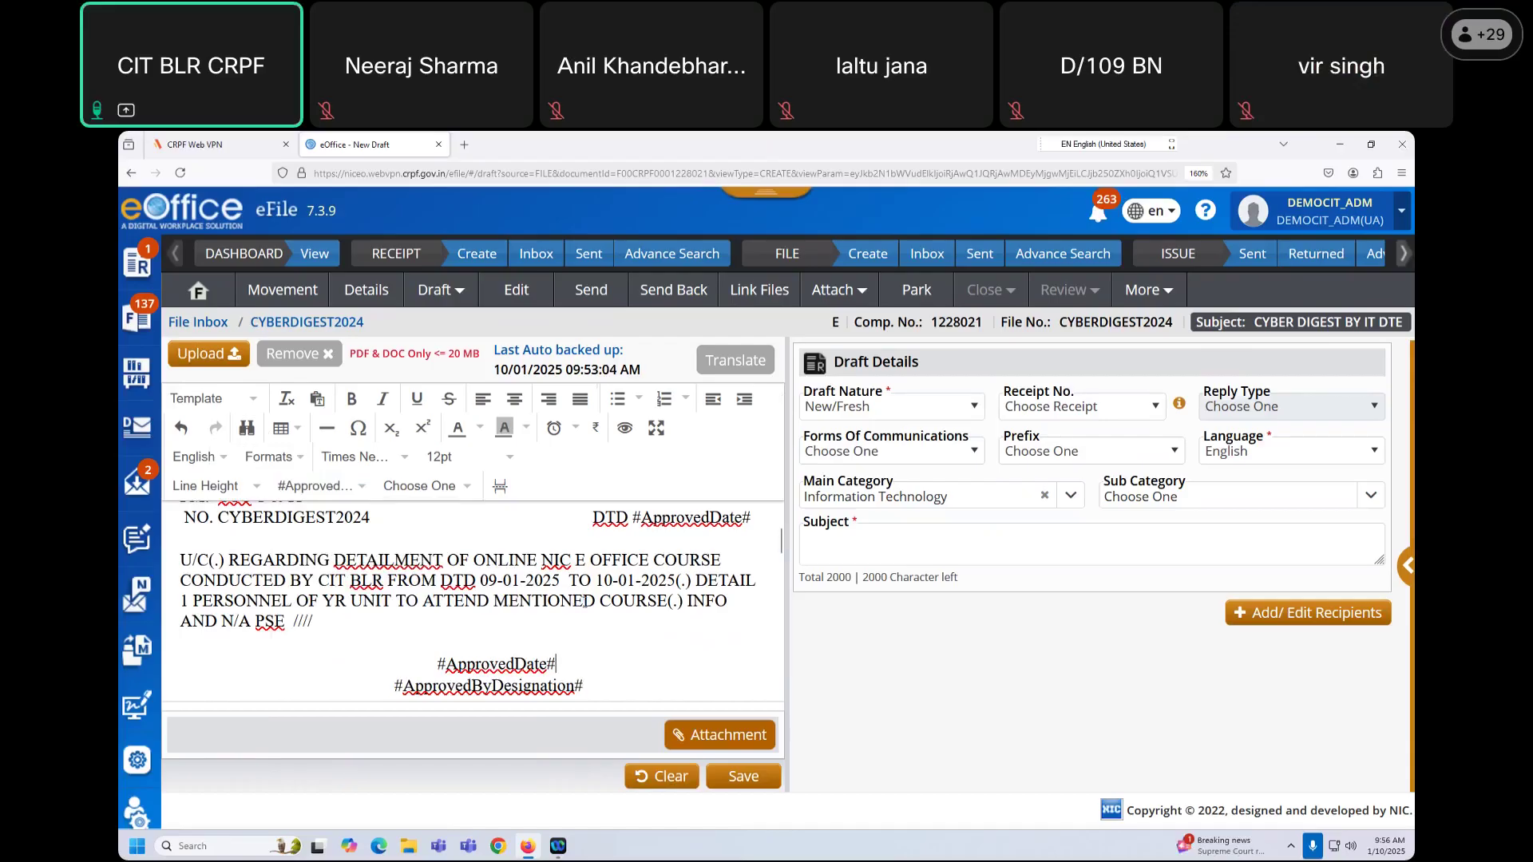
Step: Review the Signal draft, then open the File Upload dialog via Attachment
scroll(586, 607, "up", 3)
scroll(586, 610, "down", 3)
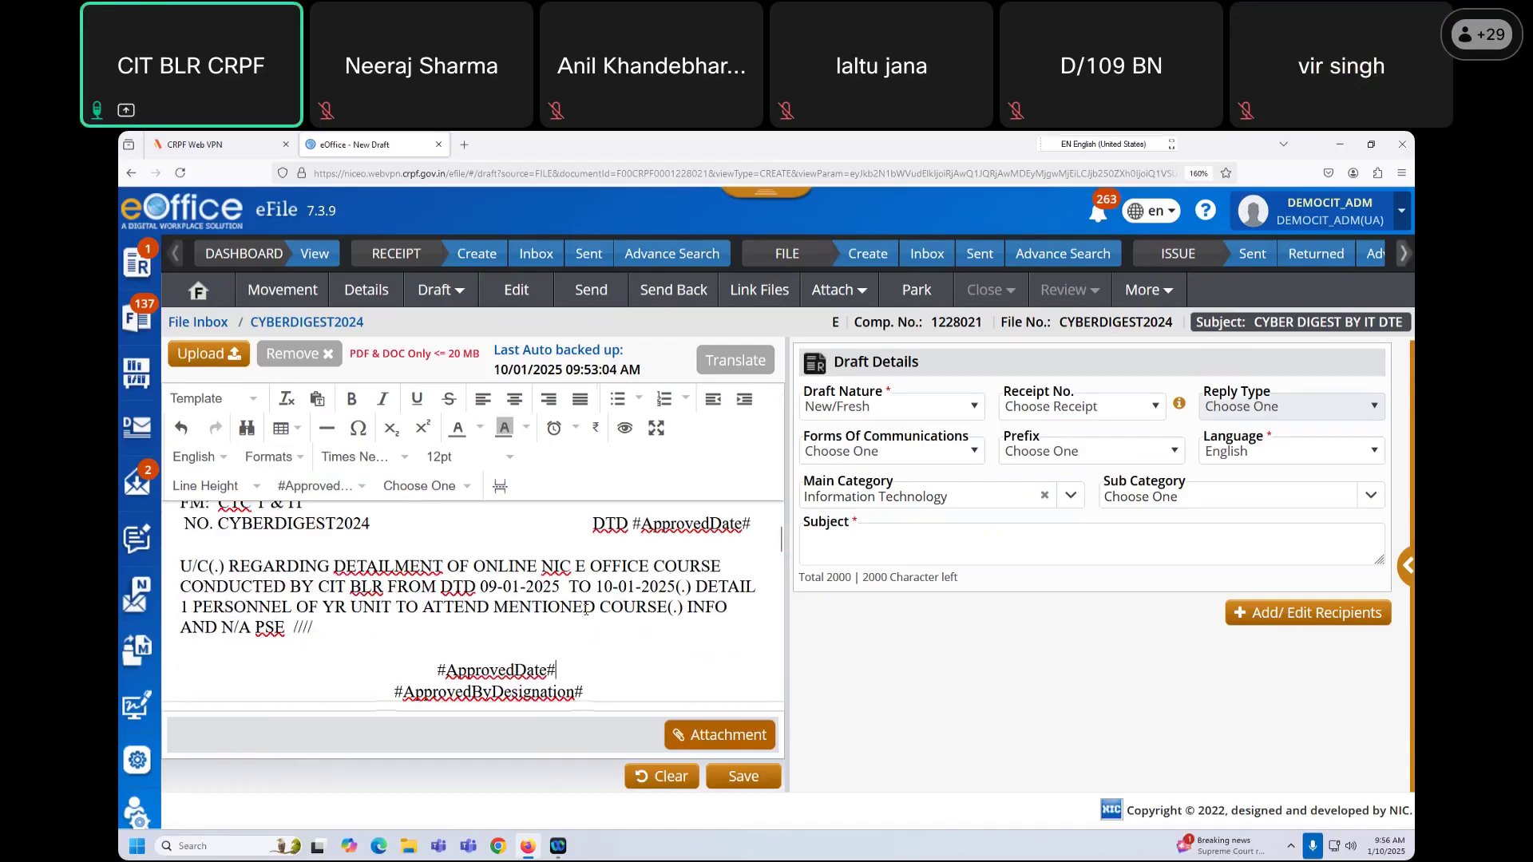
scroll(586, 610, "down", 3)
scroll(586, 610, "up", 6)
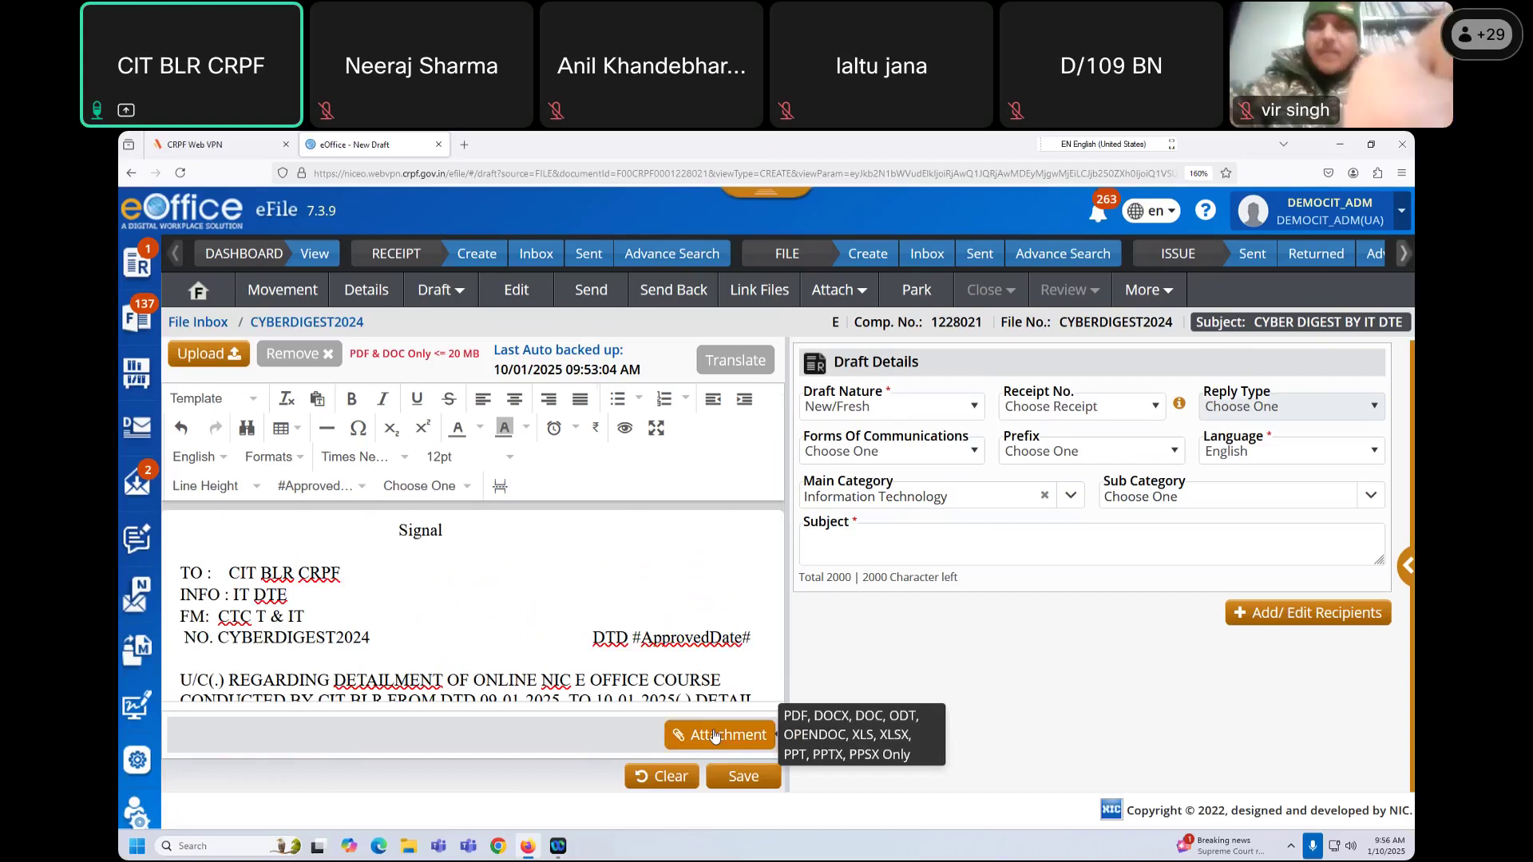
left_click(715, 736)
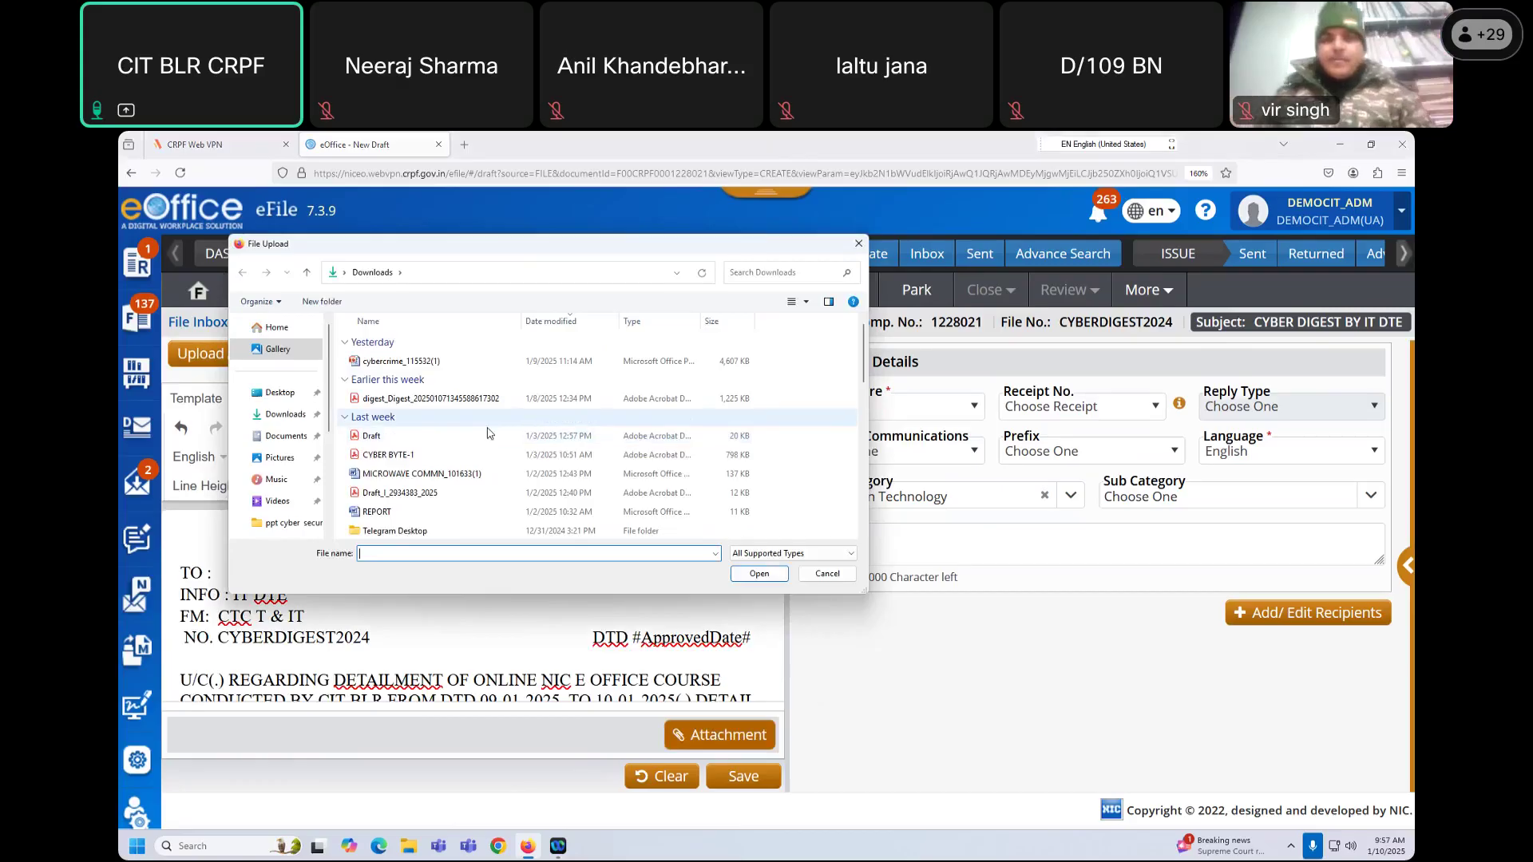
Step: Select REPORT in the File Upload dialog and attach it to the draft
scroll(490, 435, "down", 2)
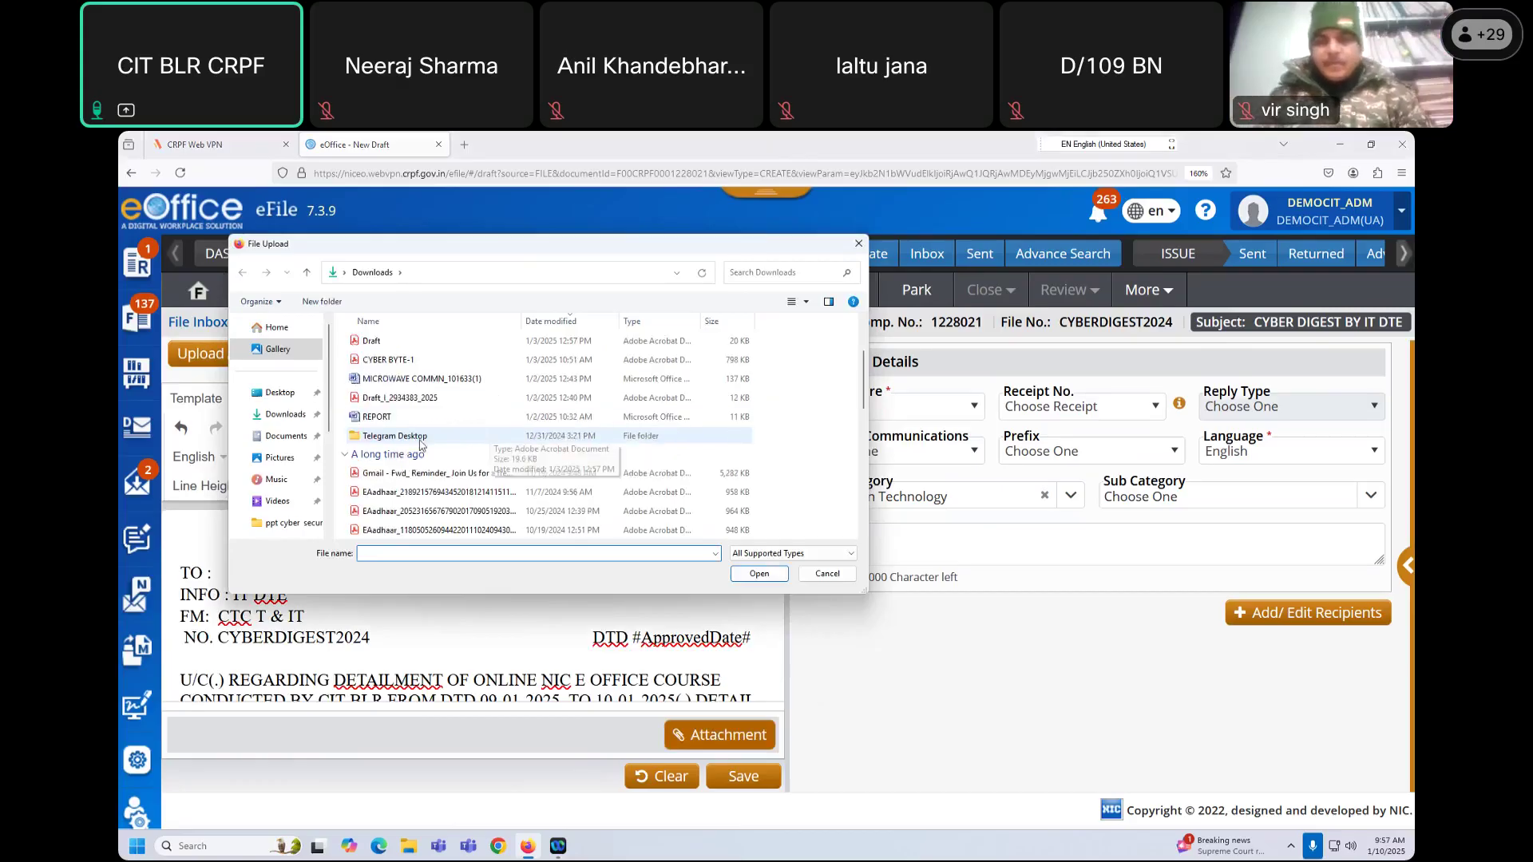
left_click(407, 418)
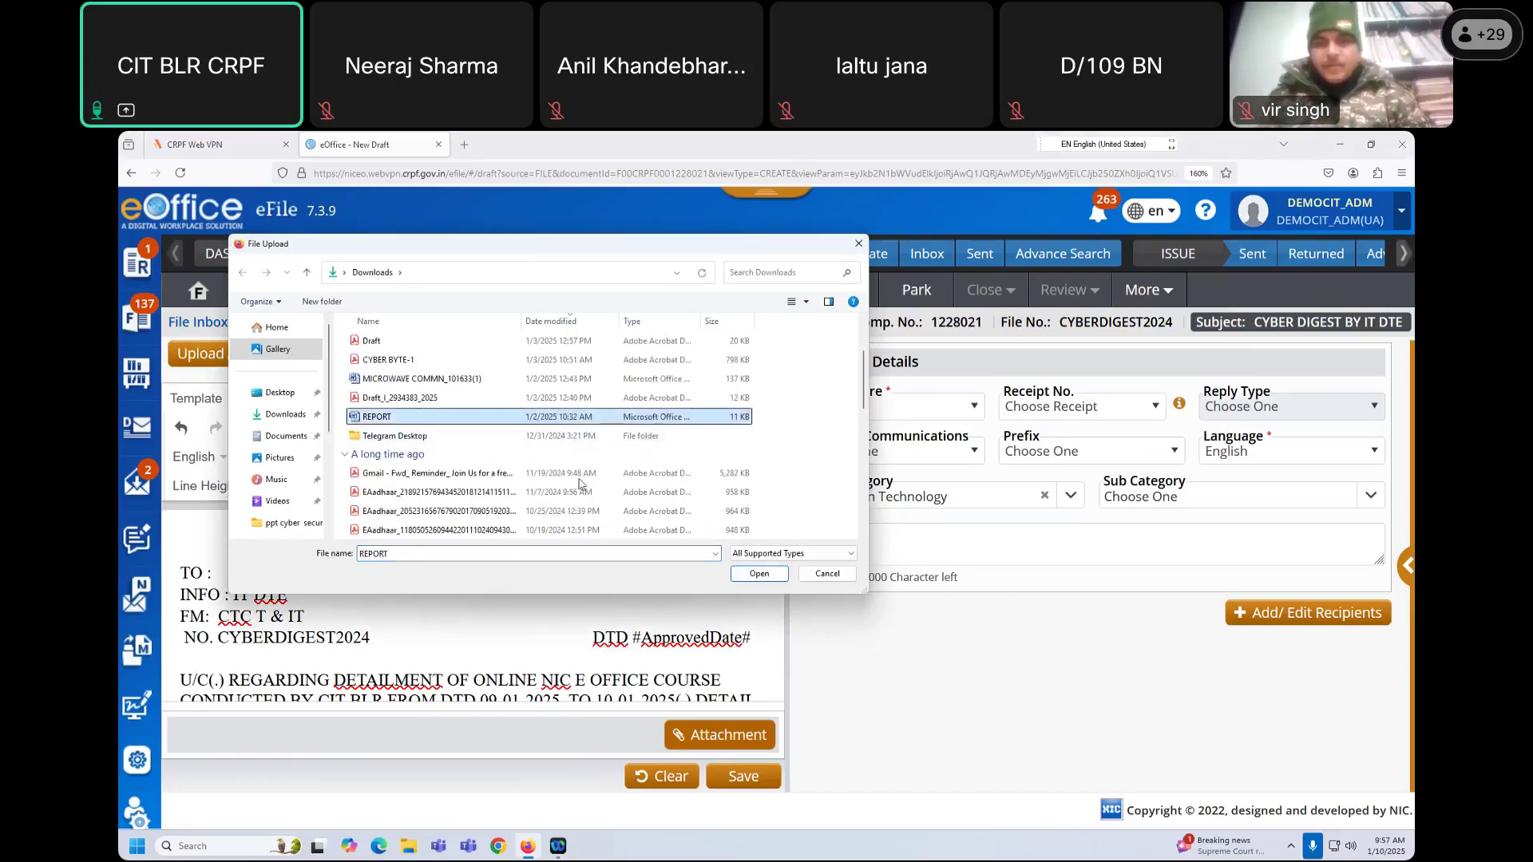
left_click(755, 574)
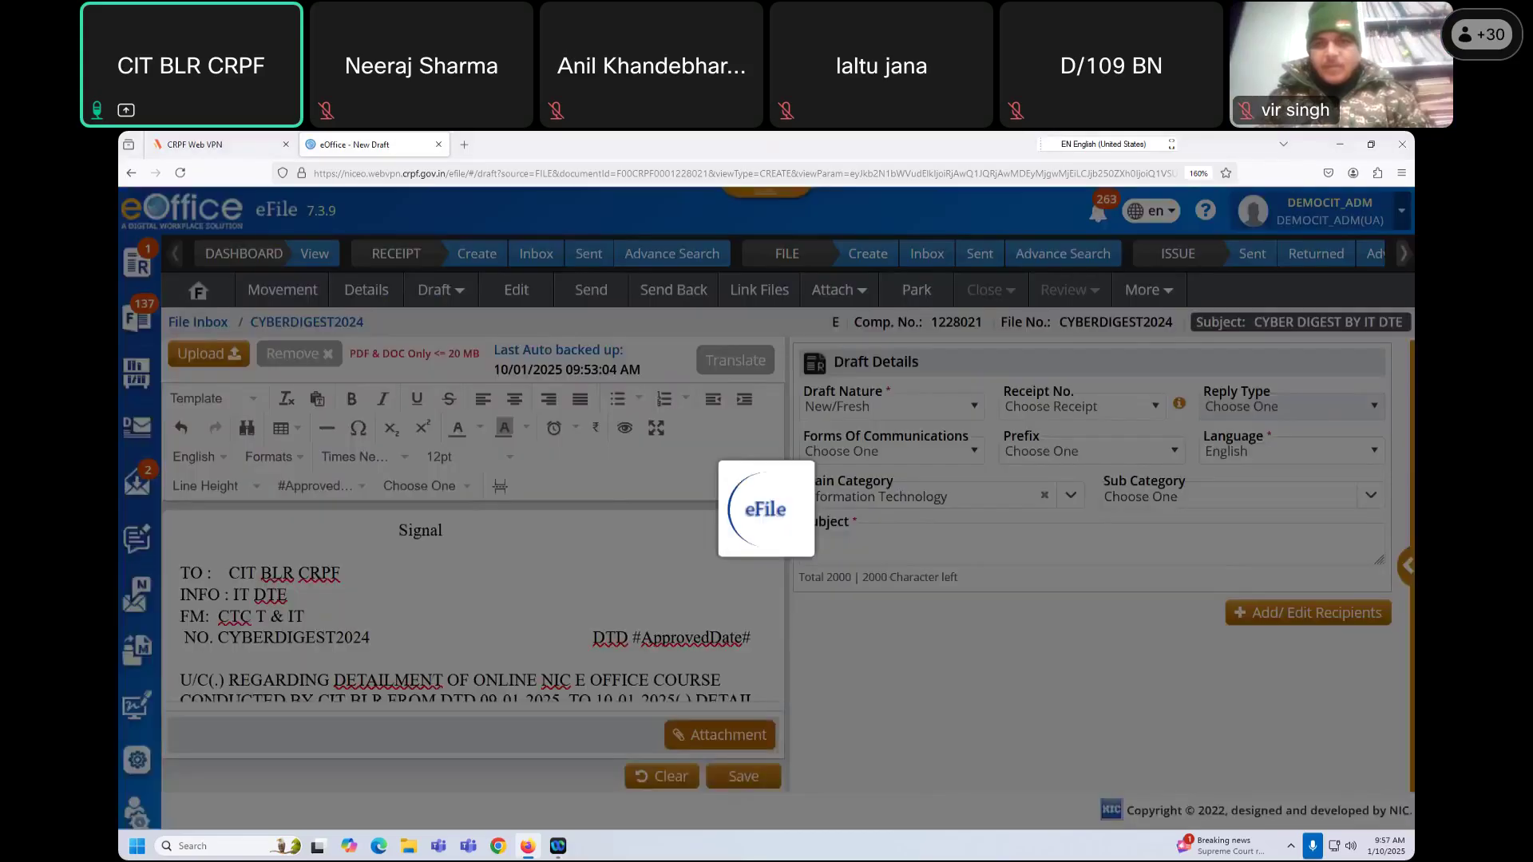
scroll(493, 659, "down", 2)
scroll(543, 659, "up", 2)
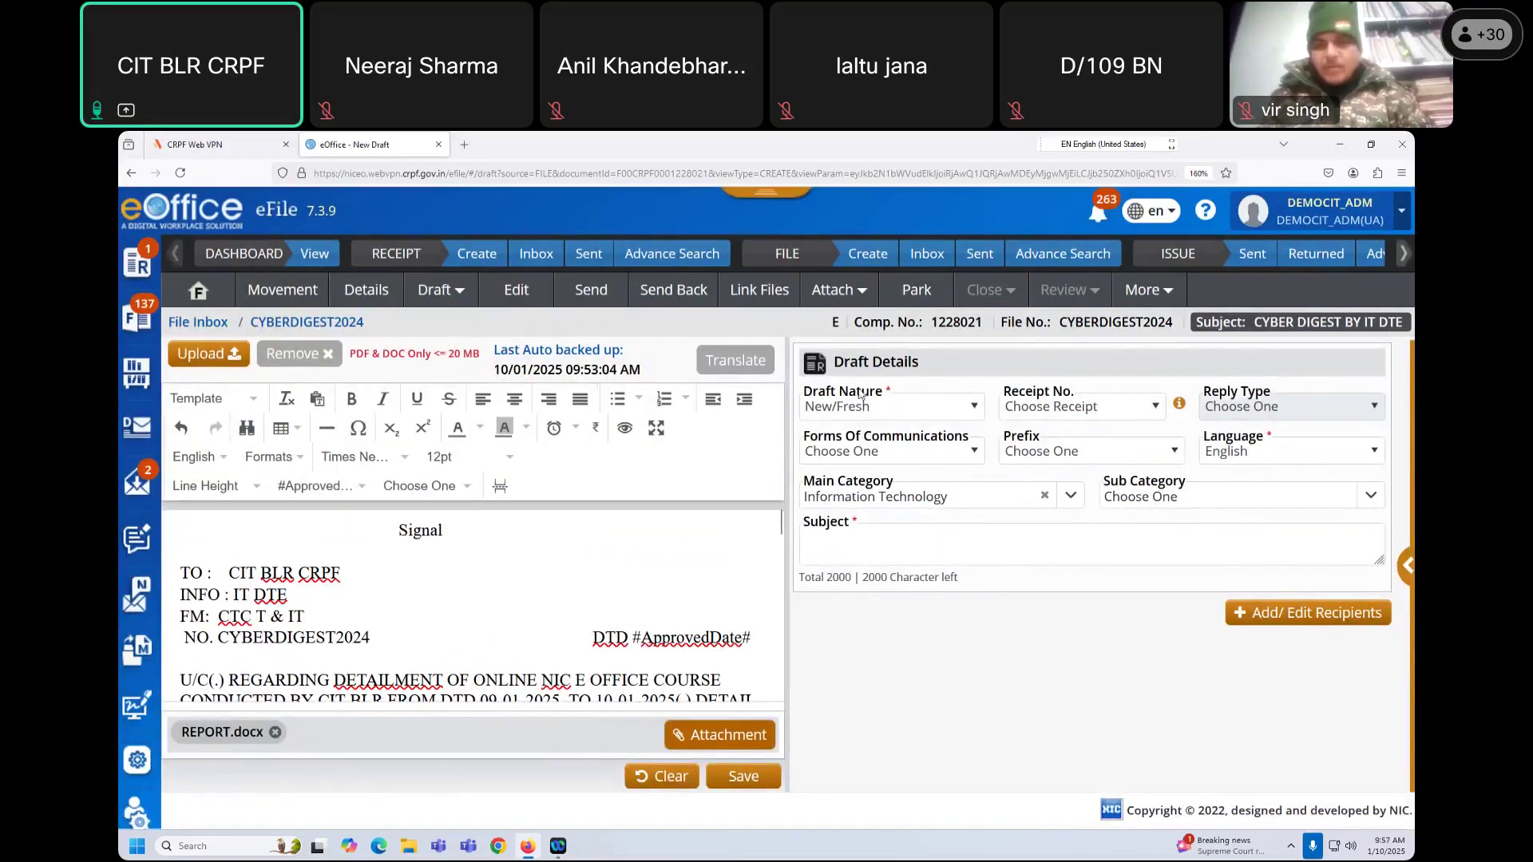
Step: Keep Draft Nature as New/Fresh and leave Receipt No. unset
left_click(896, 414)
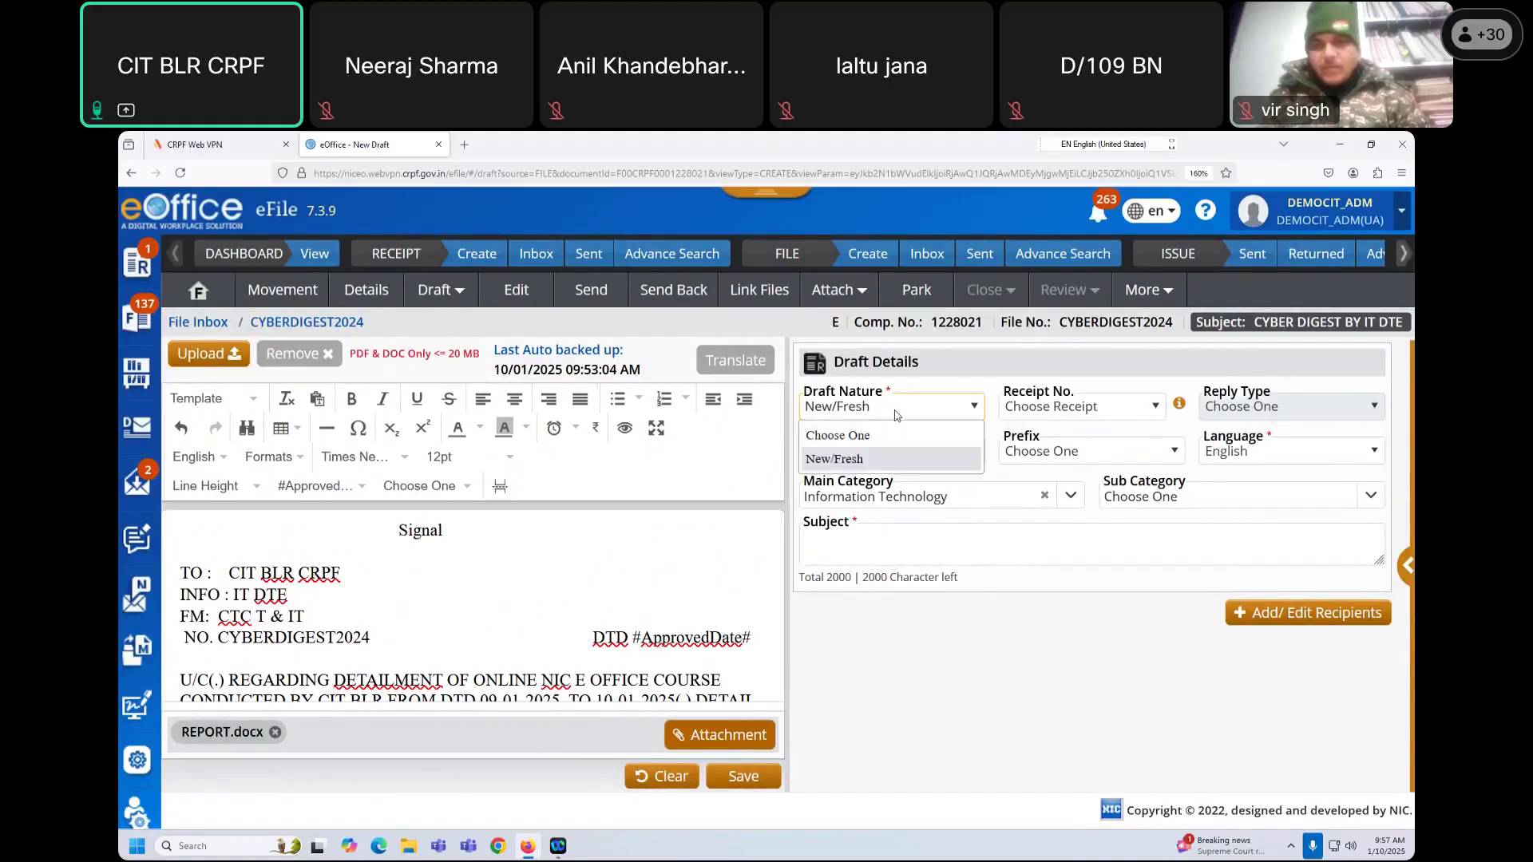
left_click(852, 456)
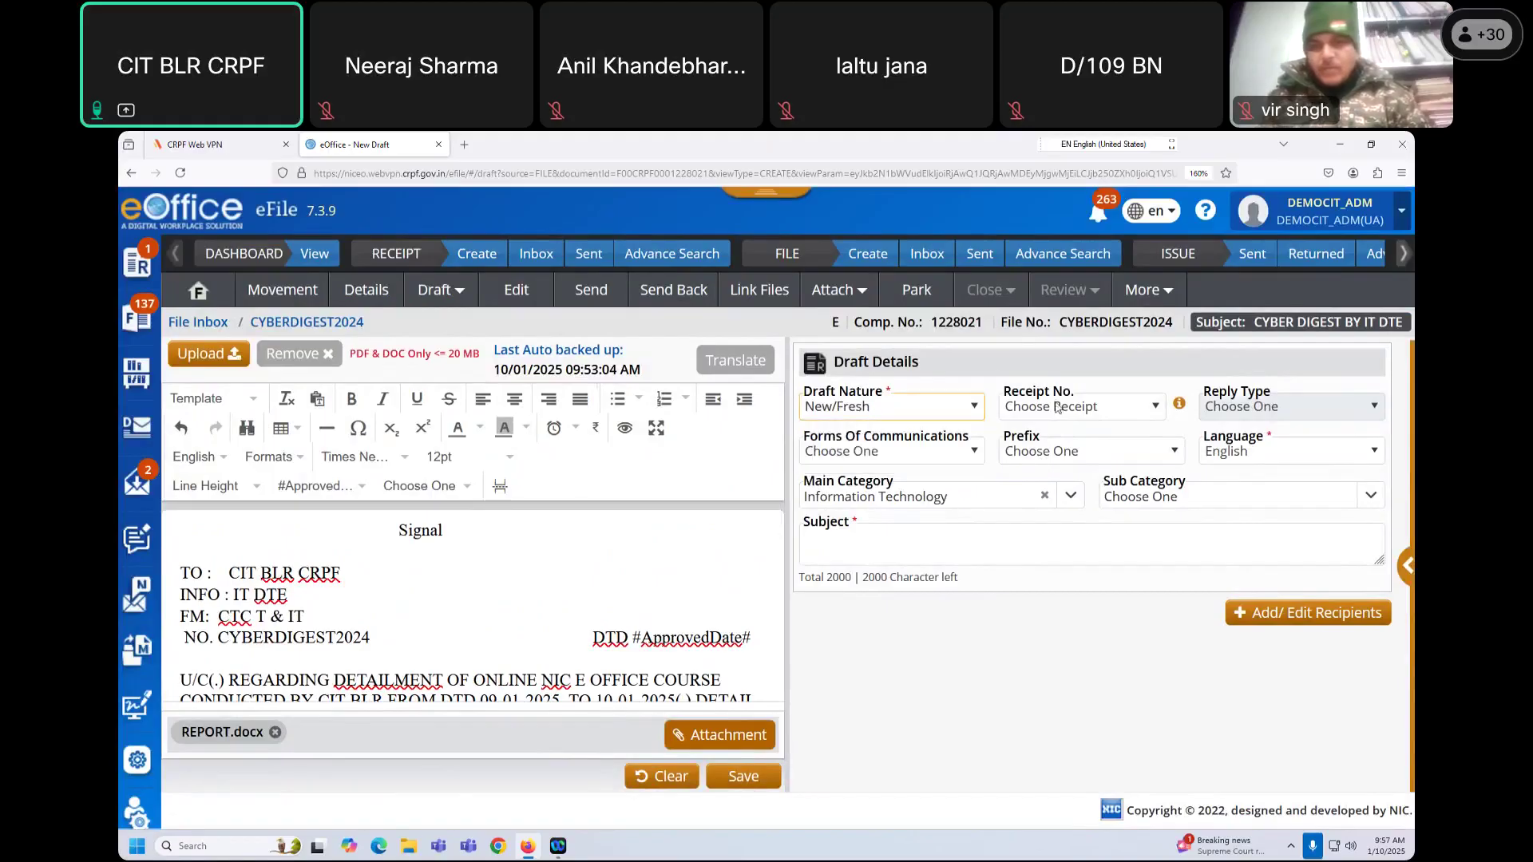
left_click(948, 409)
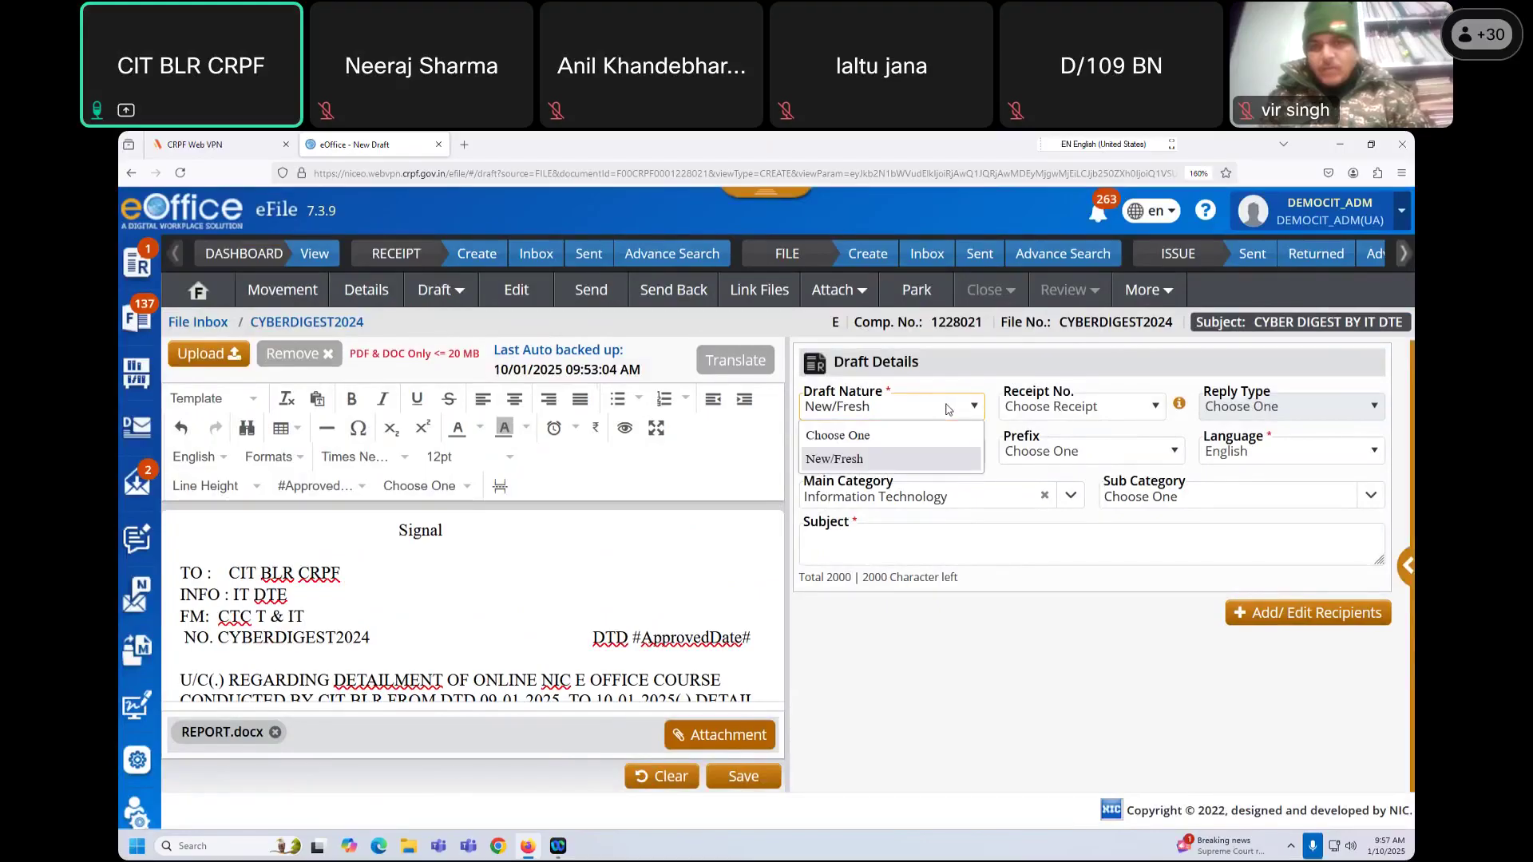
left_click(1062, 408)
left_click(1062, 408)
left_click(1062, 408)
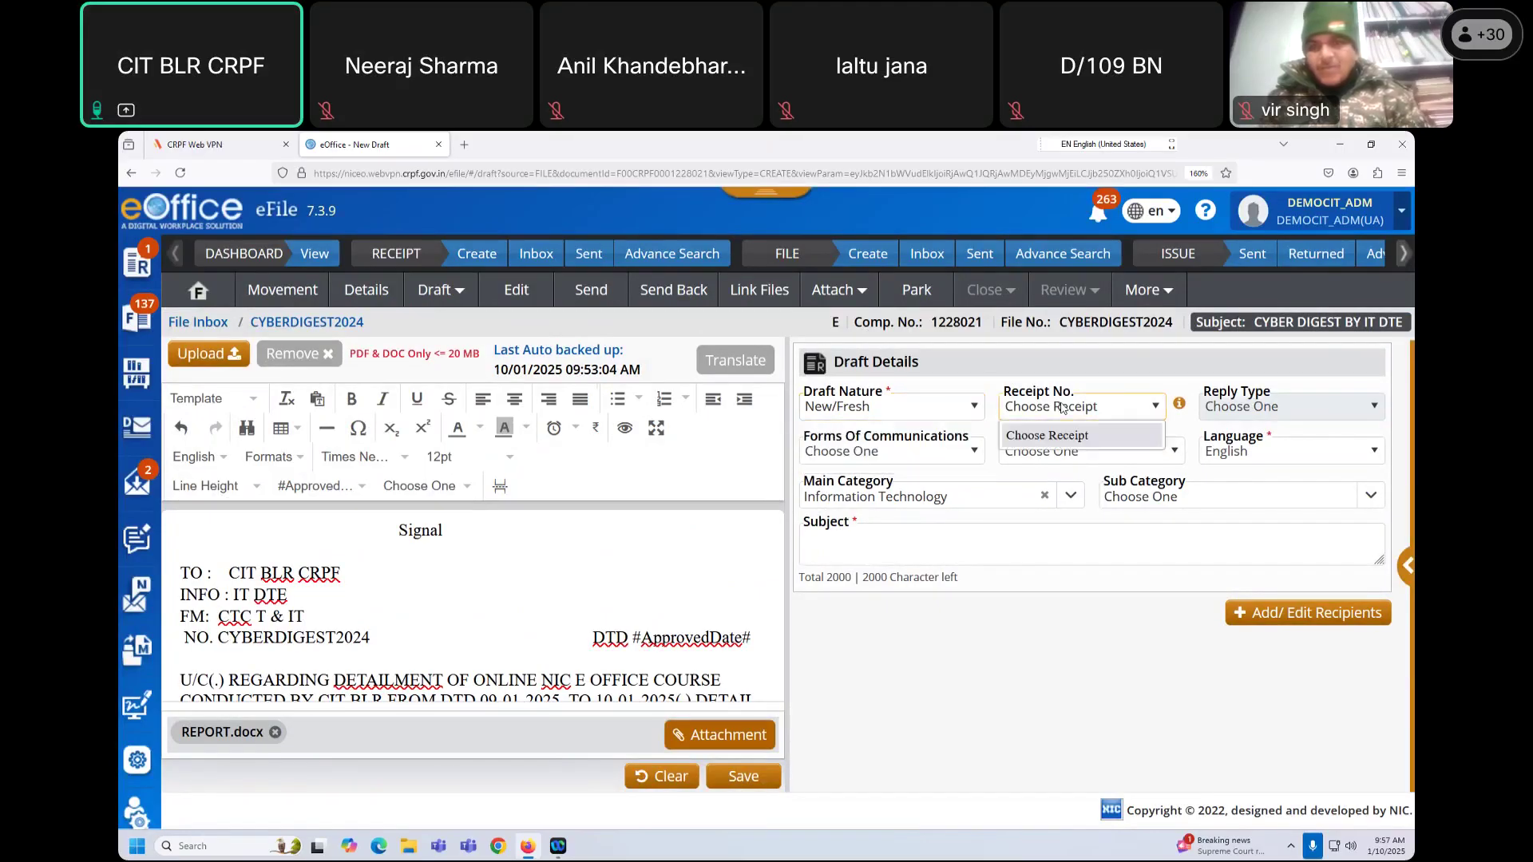
left_click(1125, 372)
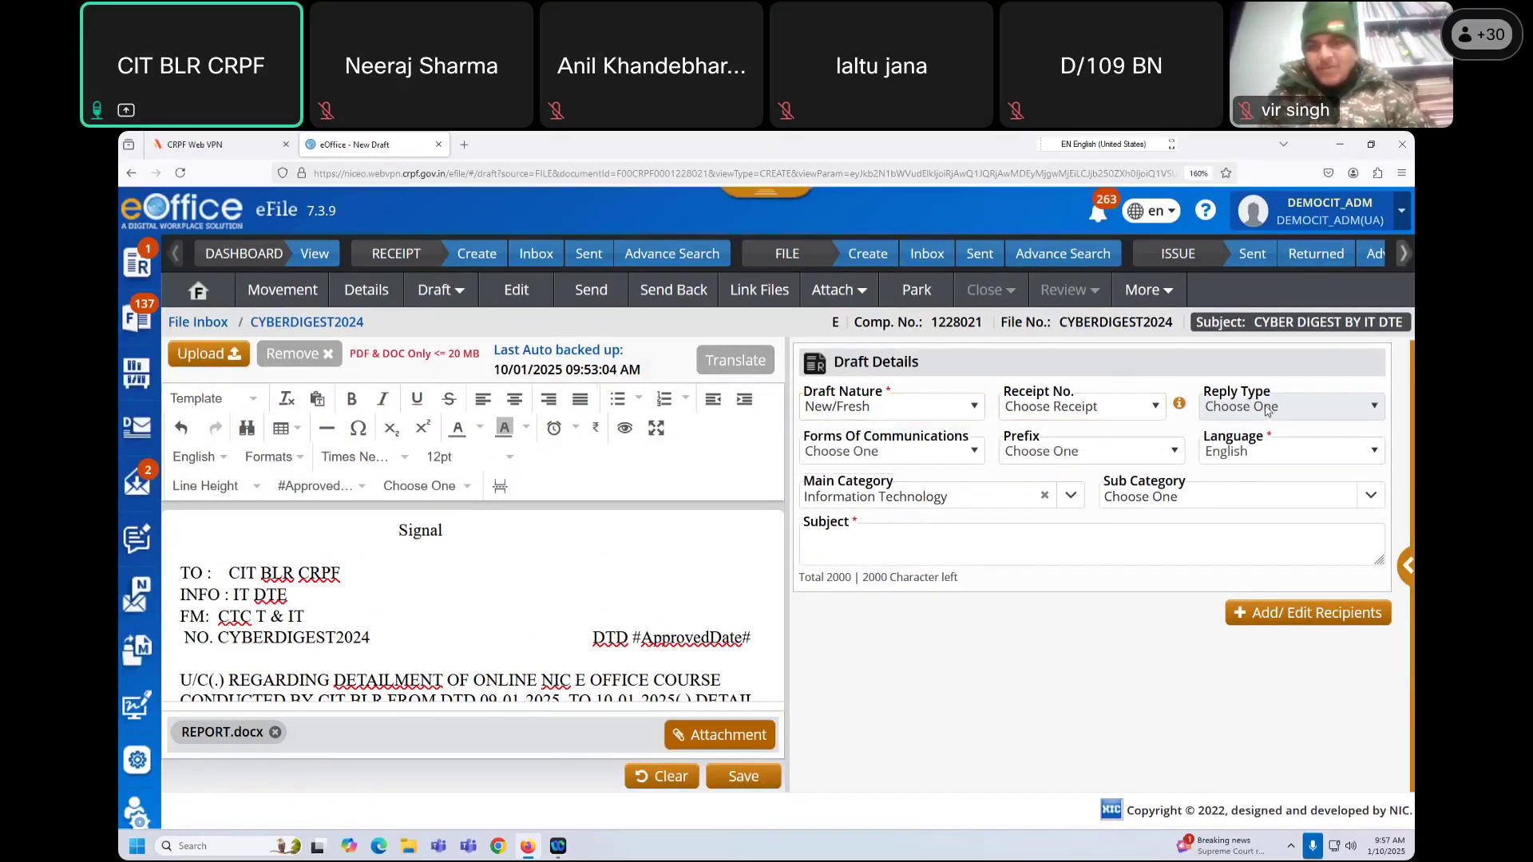
left_click(1046, 412)
left_click(894, 408)
left_click(894, 407)
left_click(868, 460)
left_click(977, 407)
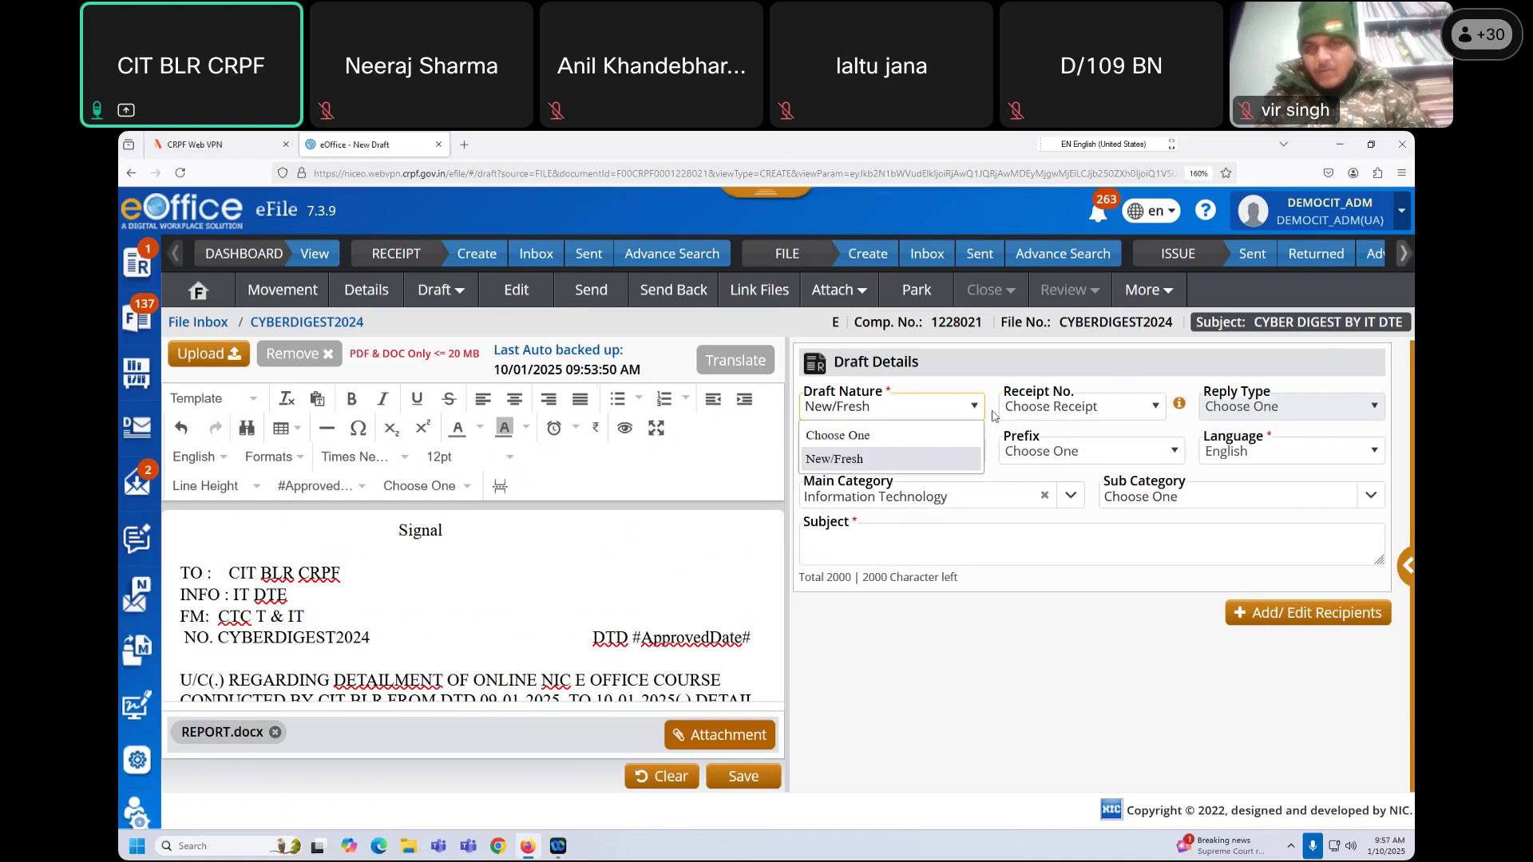
left_click(1008, 397)
left_click(1043, 408)
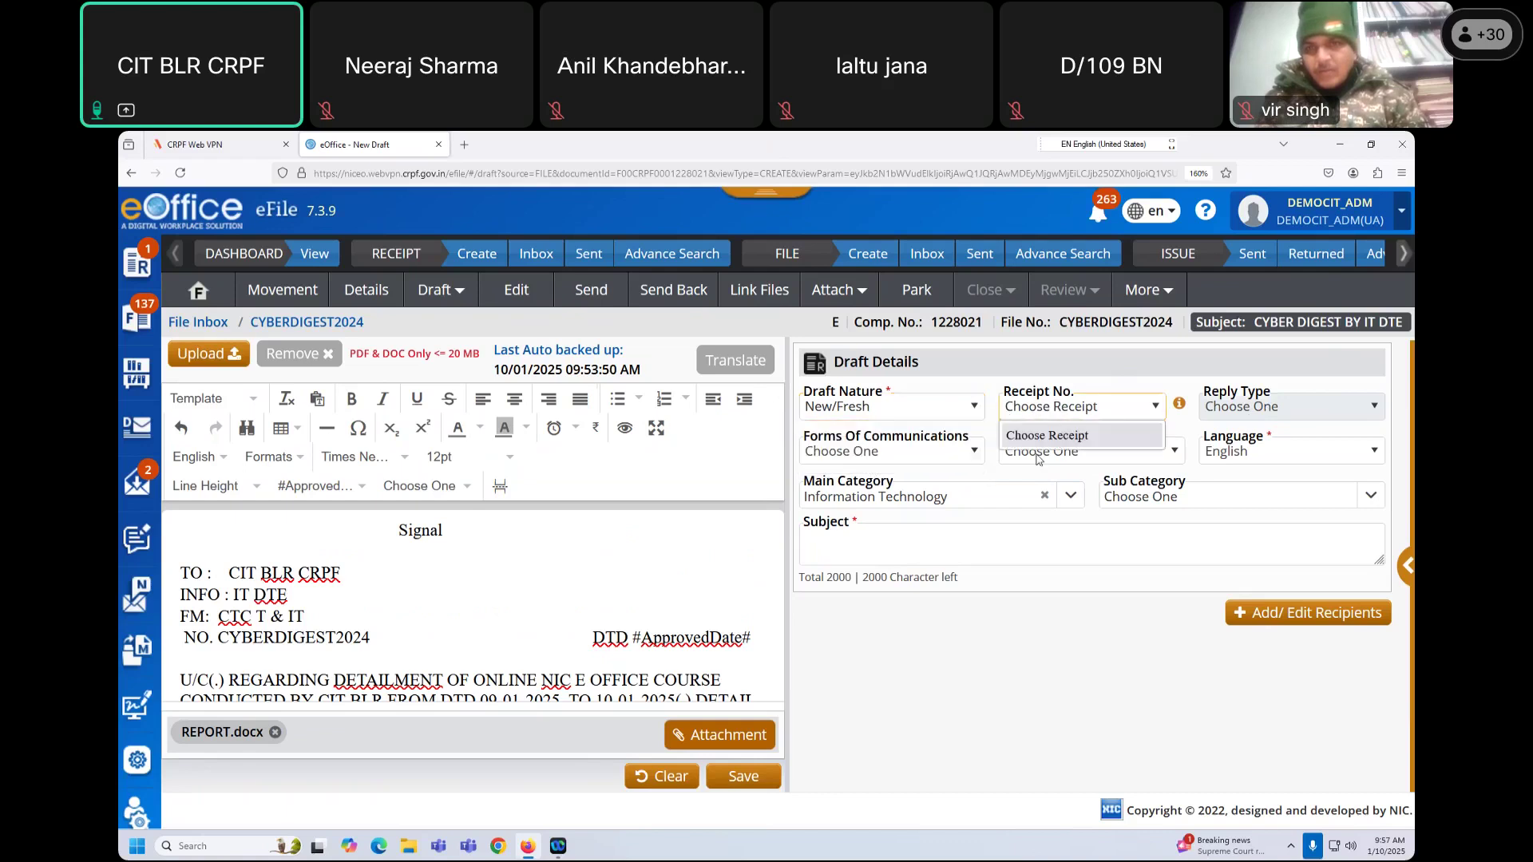
left_click(994, 359)
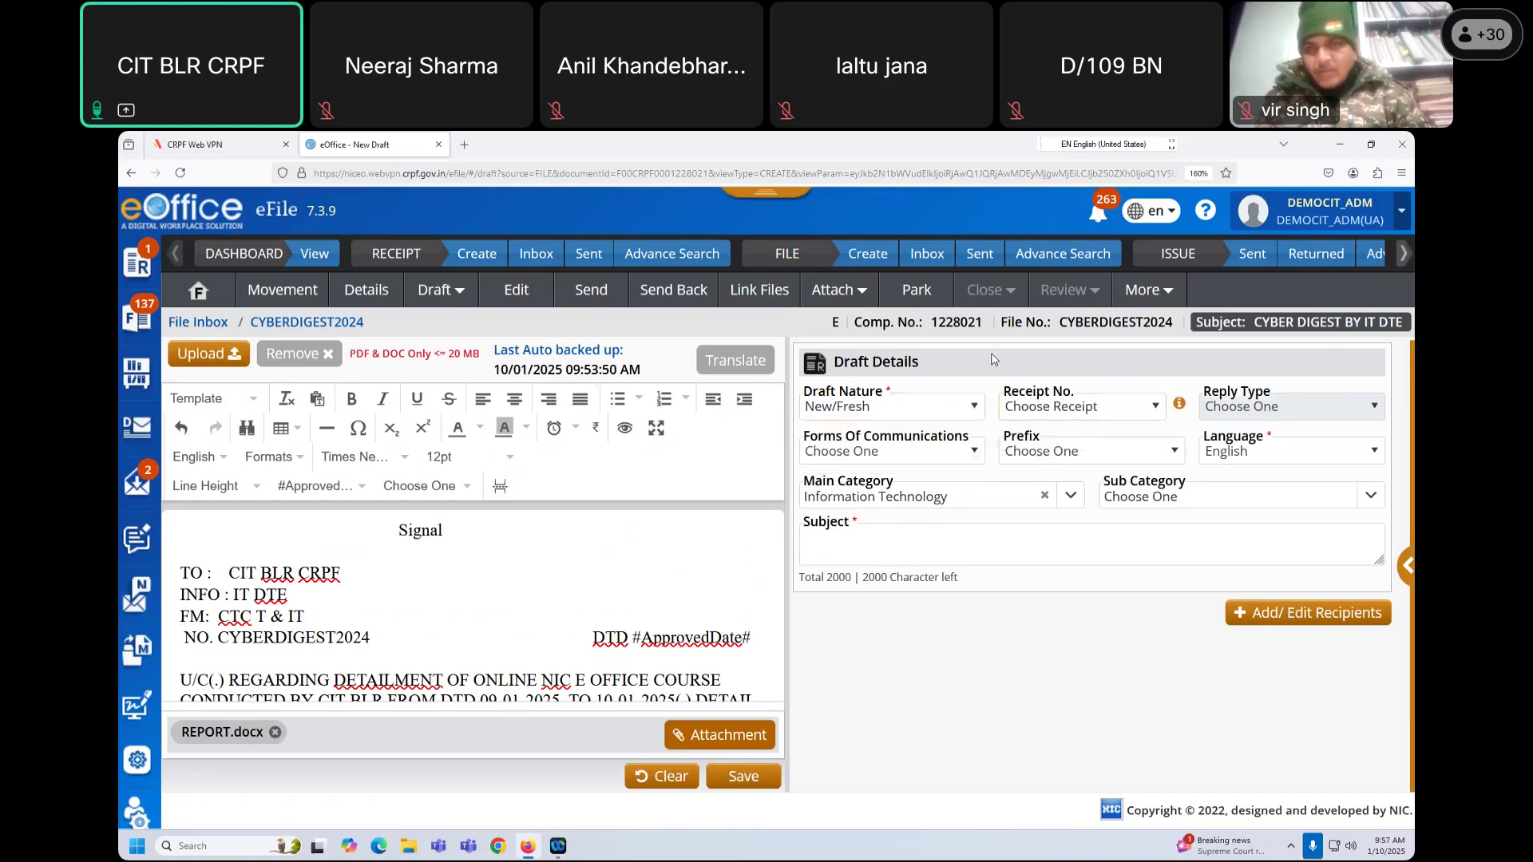
Step: Enter subject 'COURSE DETAILMENT CIT BLR' and save the Signal as draft DFA/3319130
left_click(860, 547)
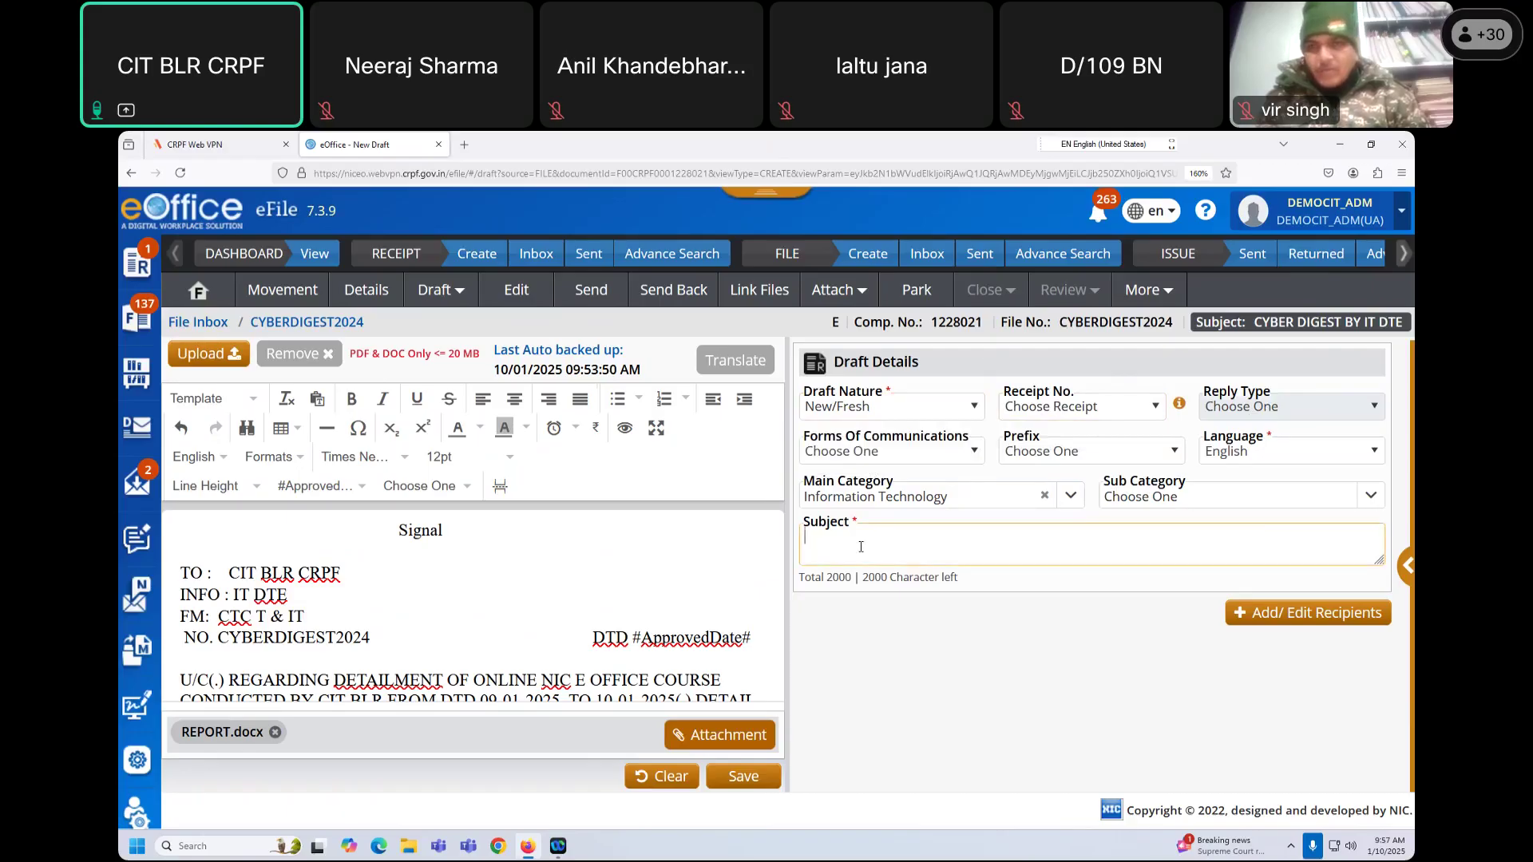
type("C")
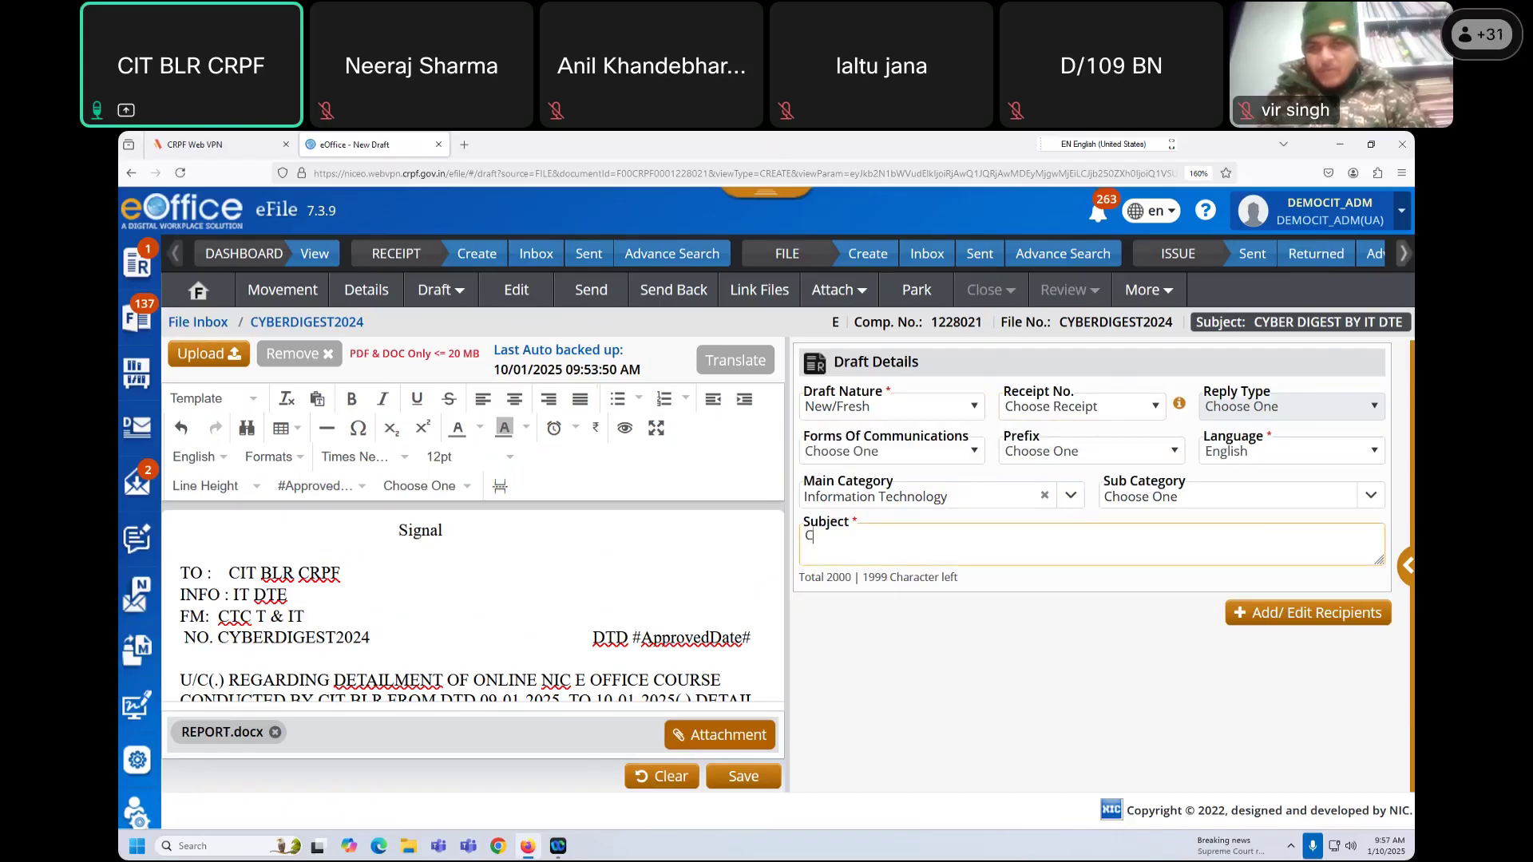
type("PU RS")
key("BackSpace")
key("BackSpace")
key("BackSpace")
key("BackSpace")
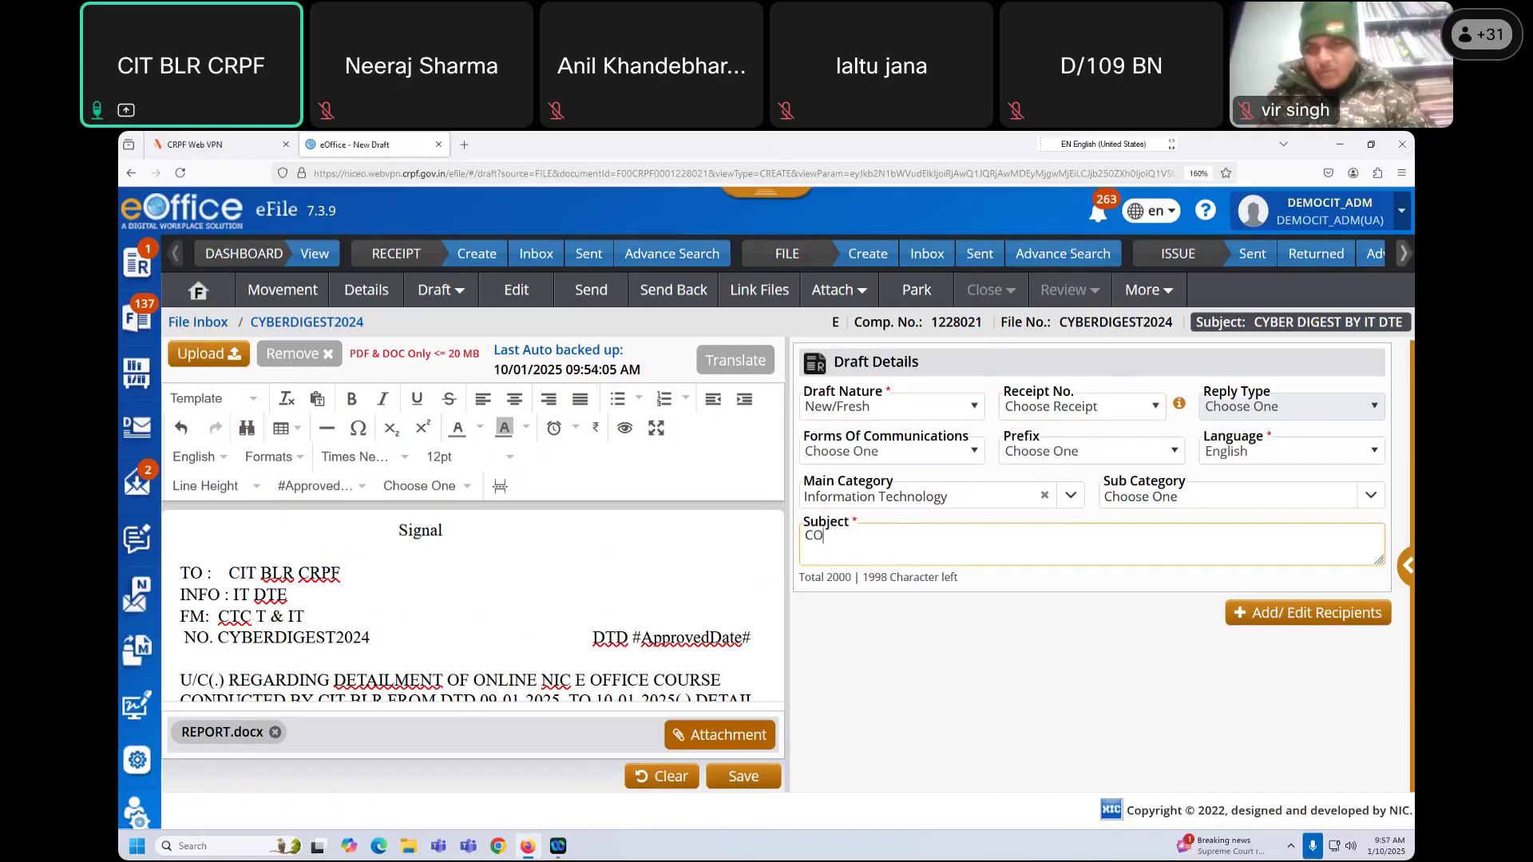
type("RSE DETAILMEN")
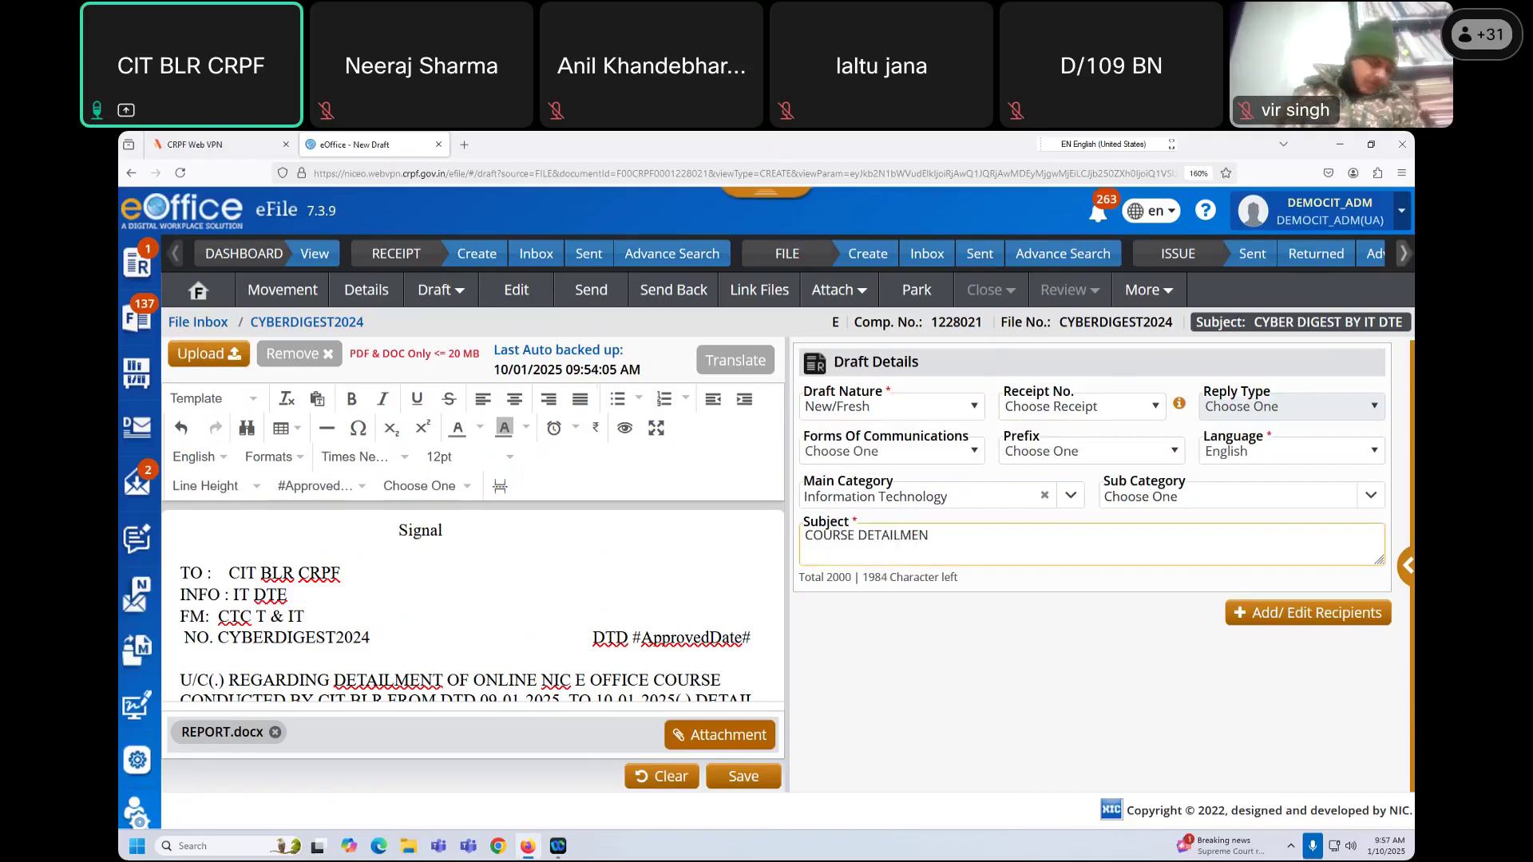
type("T CIT BLR")
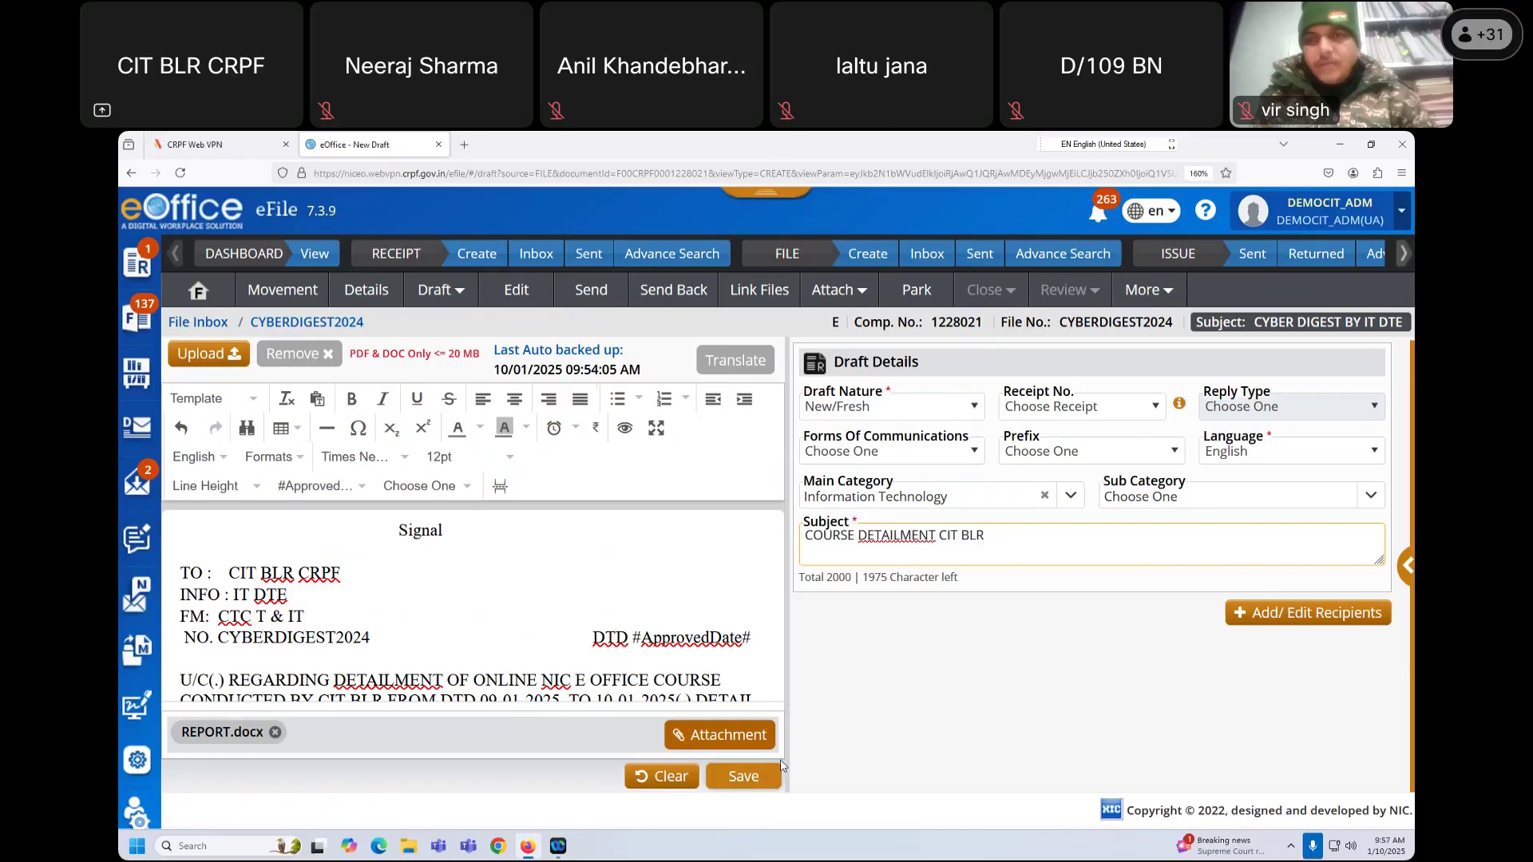
left_click(740, 778)
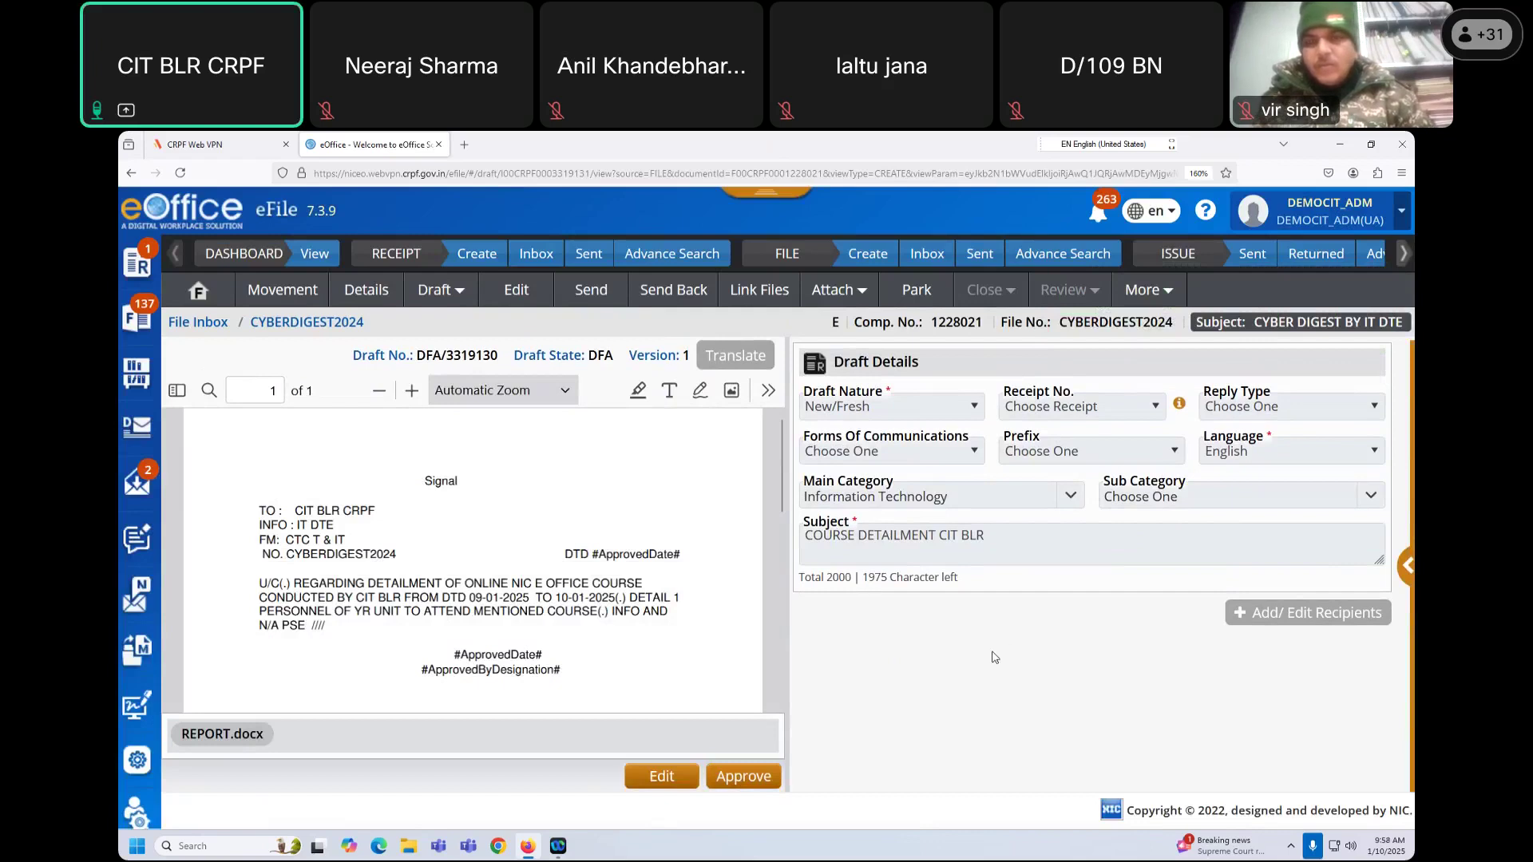
Step: Address CYBERDIGEST2024 internally to the DEMO-CIT user with remark 'DFA ATTACHED' and start DSC Sign & Send
left_click(589, 293)
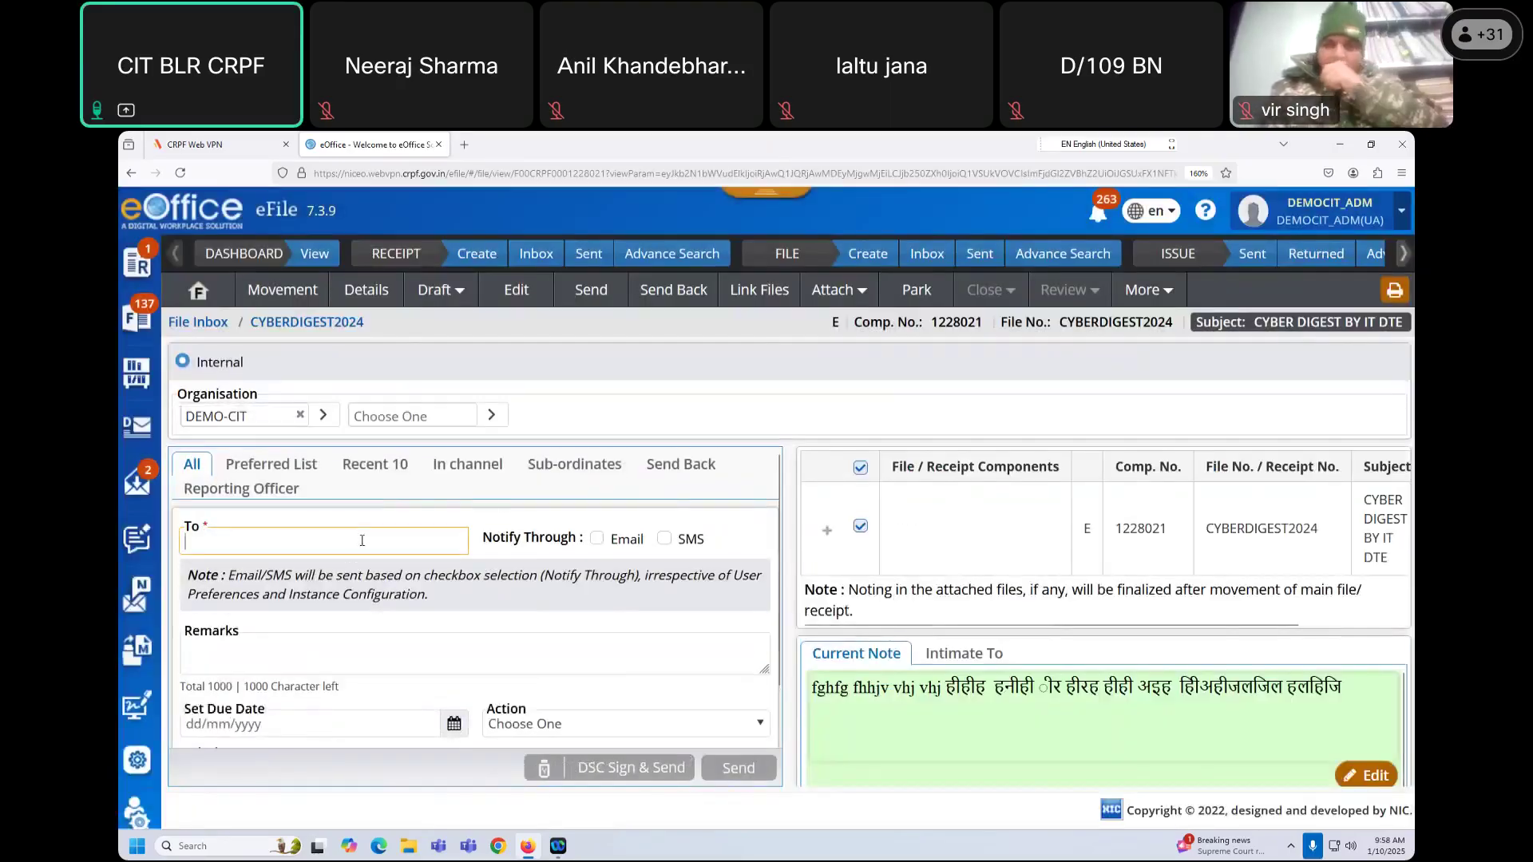
type("USER3")
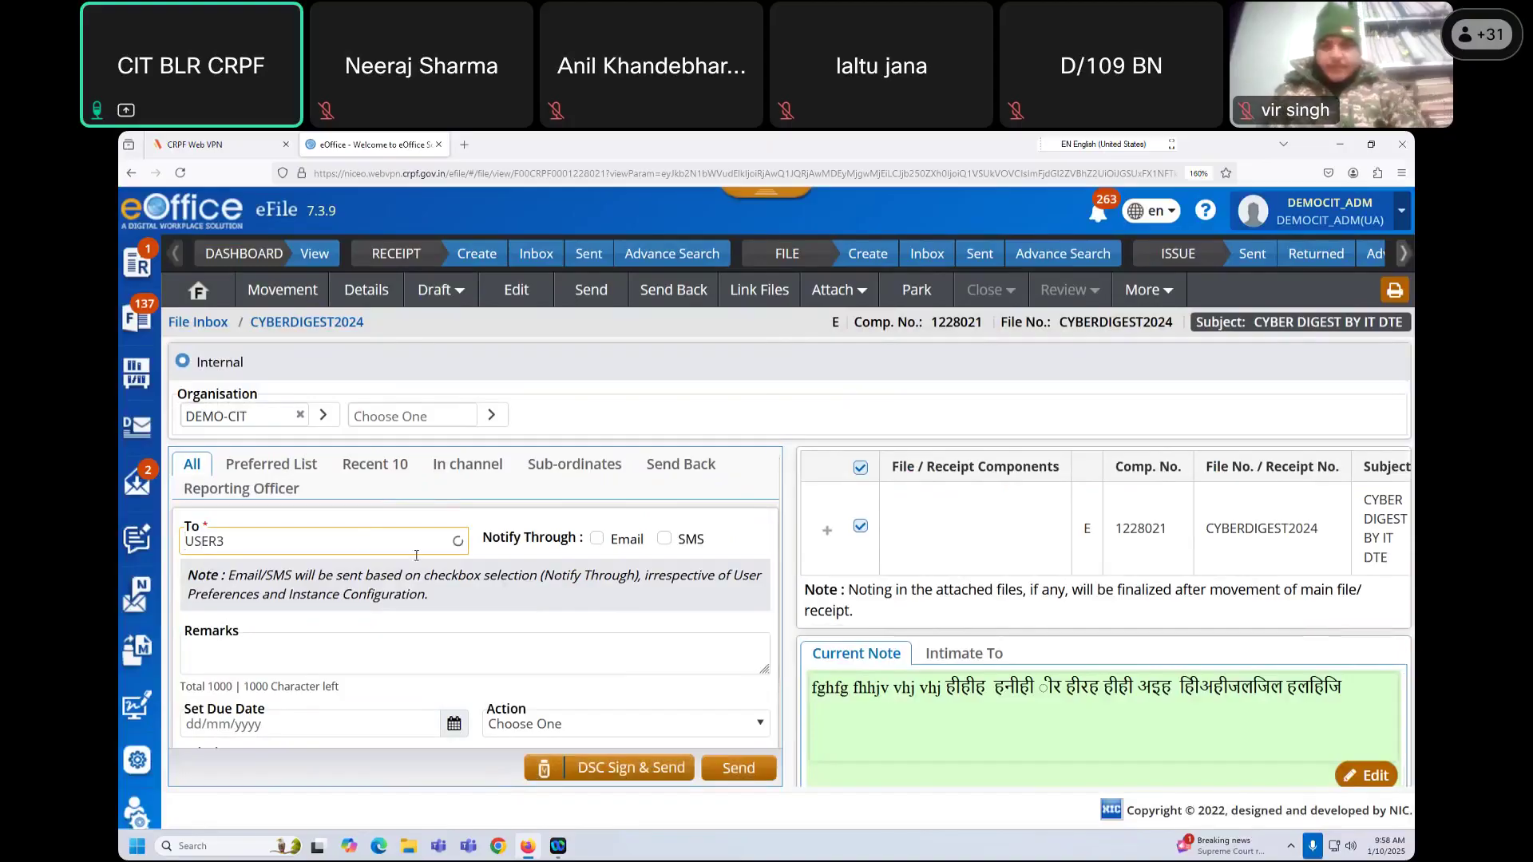
left_click(384, 578)
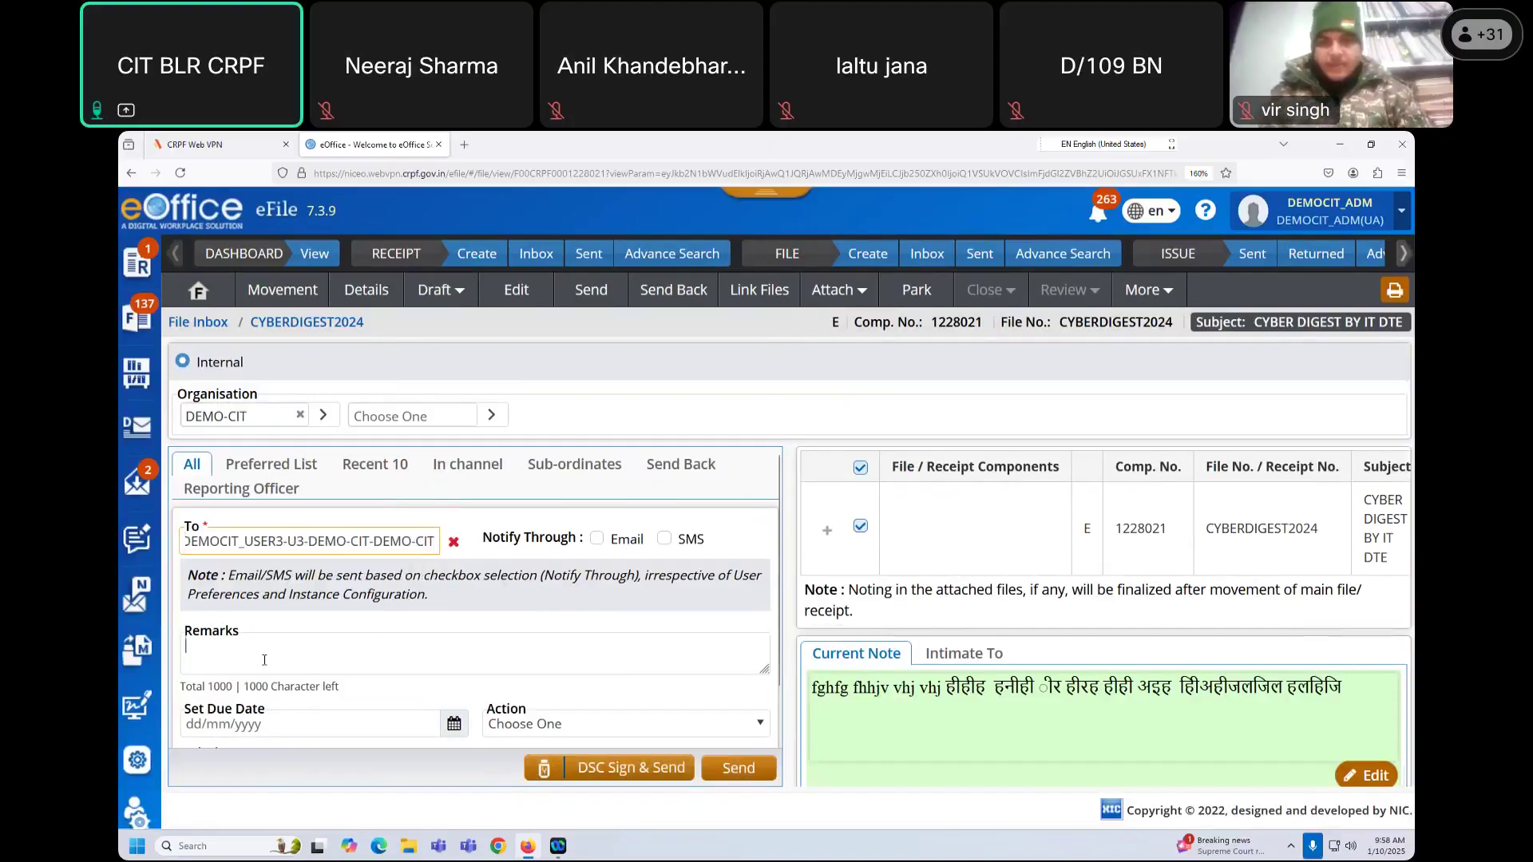
type("S")
type("F")
type("A ATTACHED")
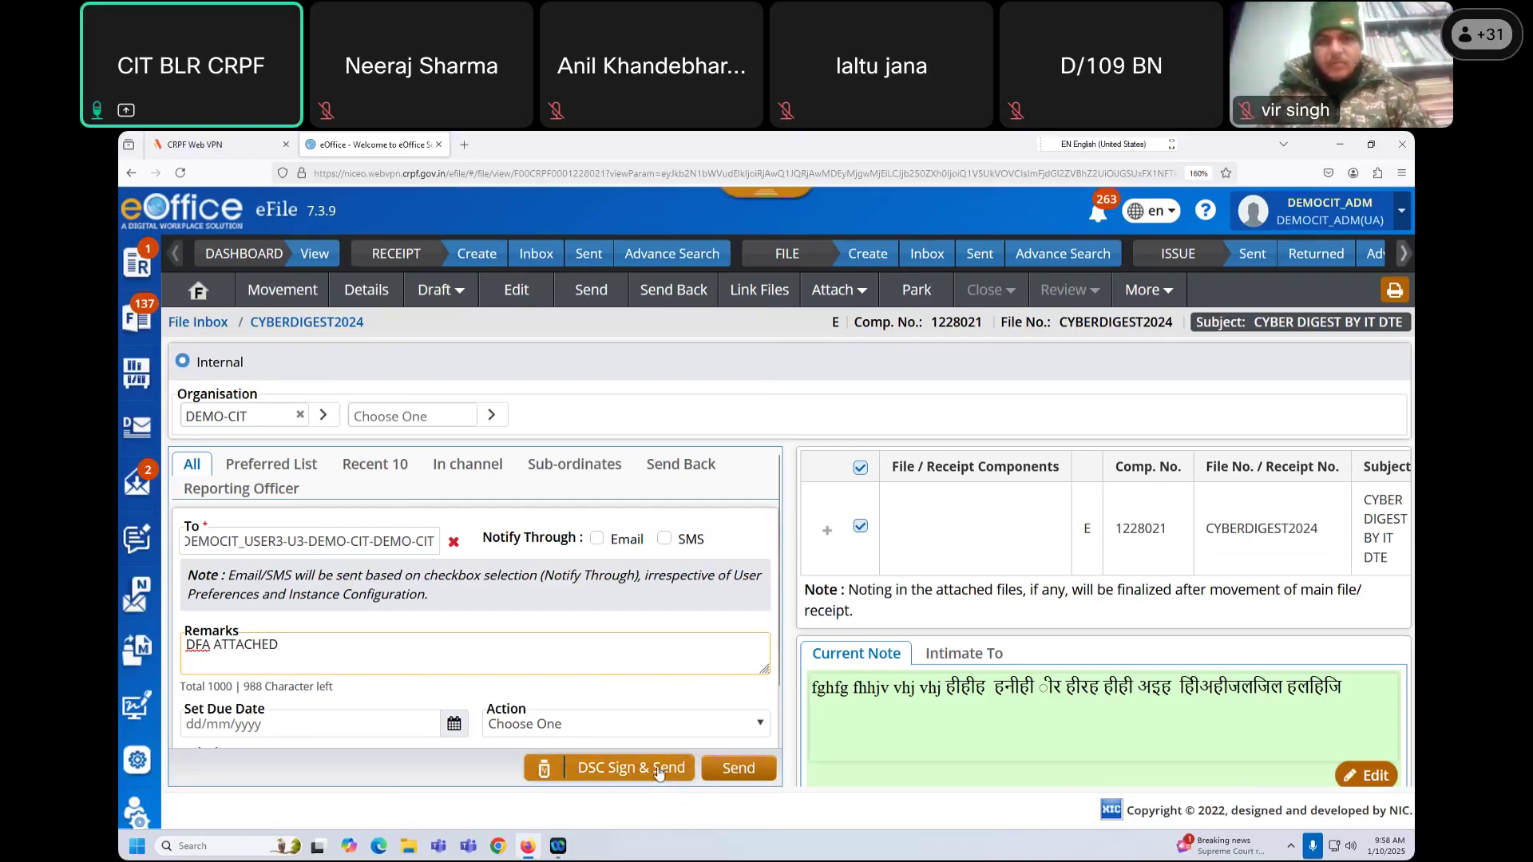
left_click(648, 771)
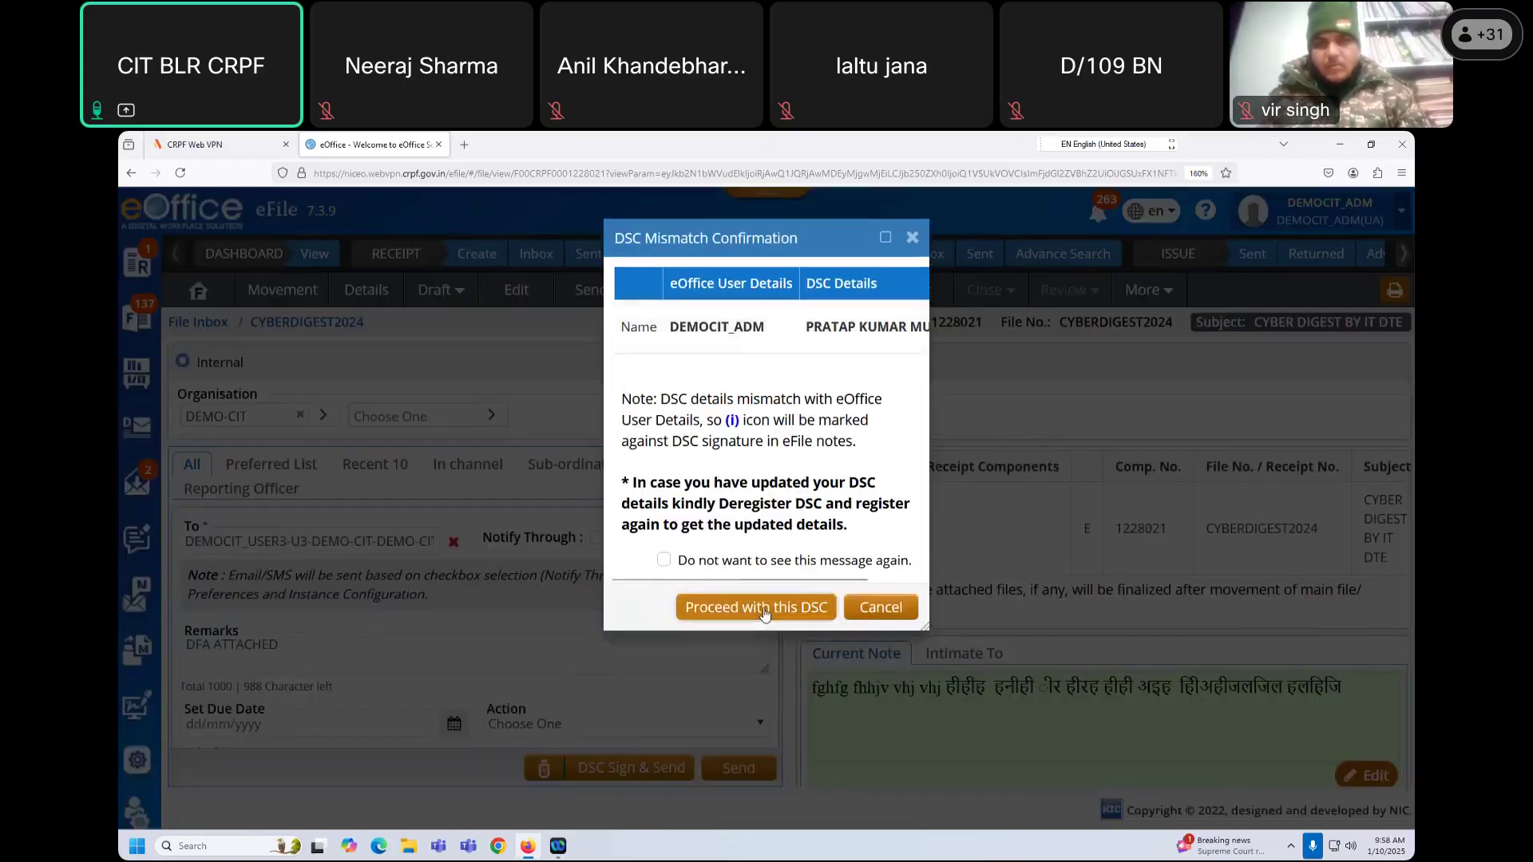
Step: Proceed past the DSC mismatch and enter the signing PIN, re-entering it after the wrong-PIN alert
left_click(764, 608)
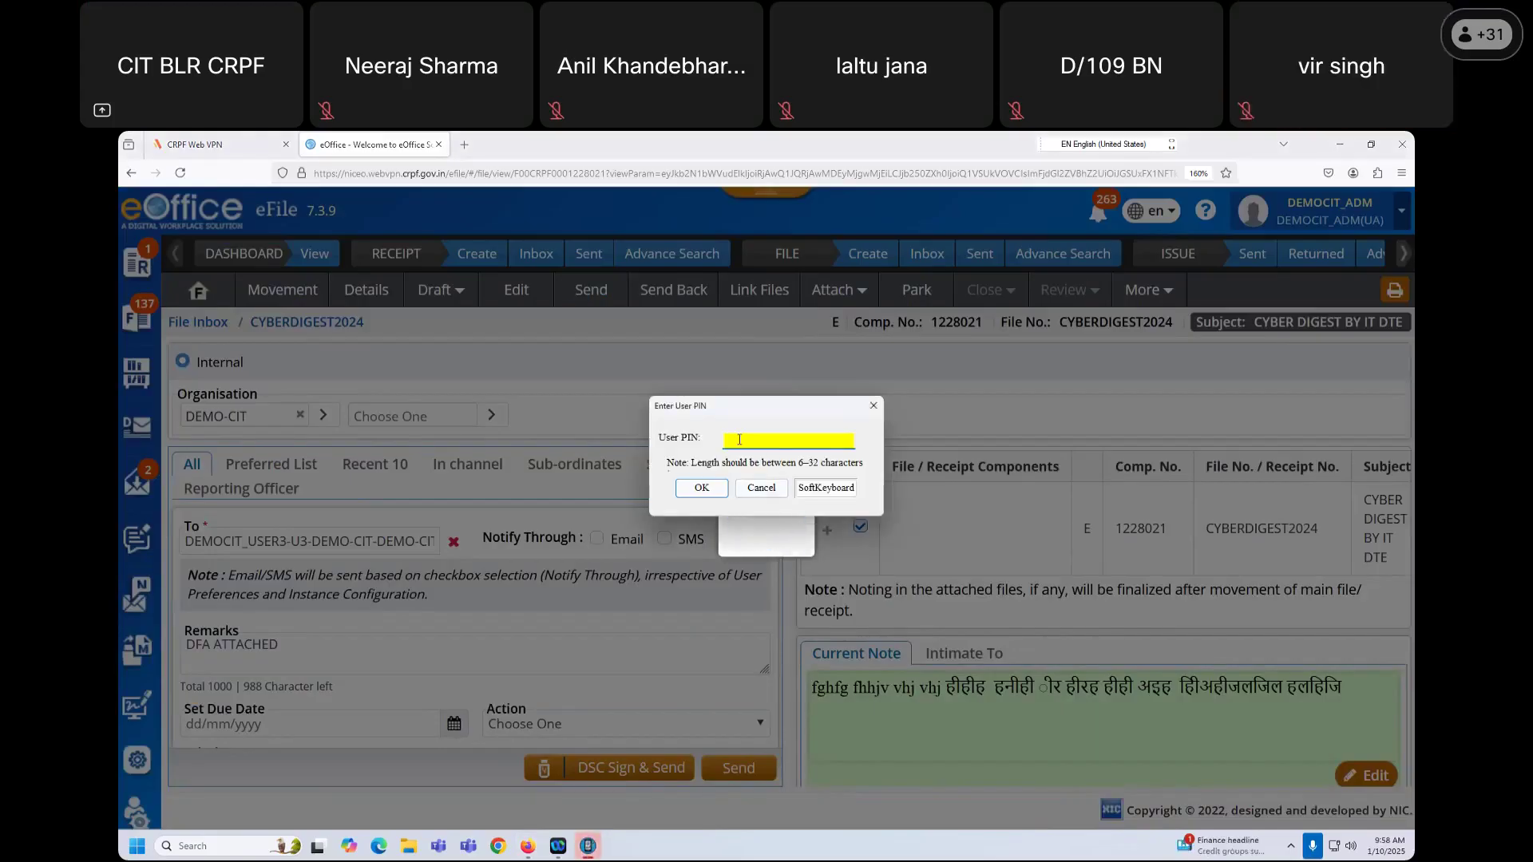
type("1234567")
left_click(702, 494)
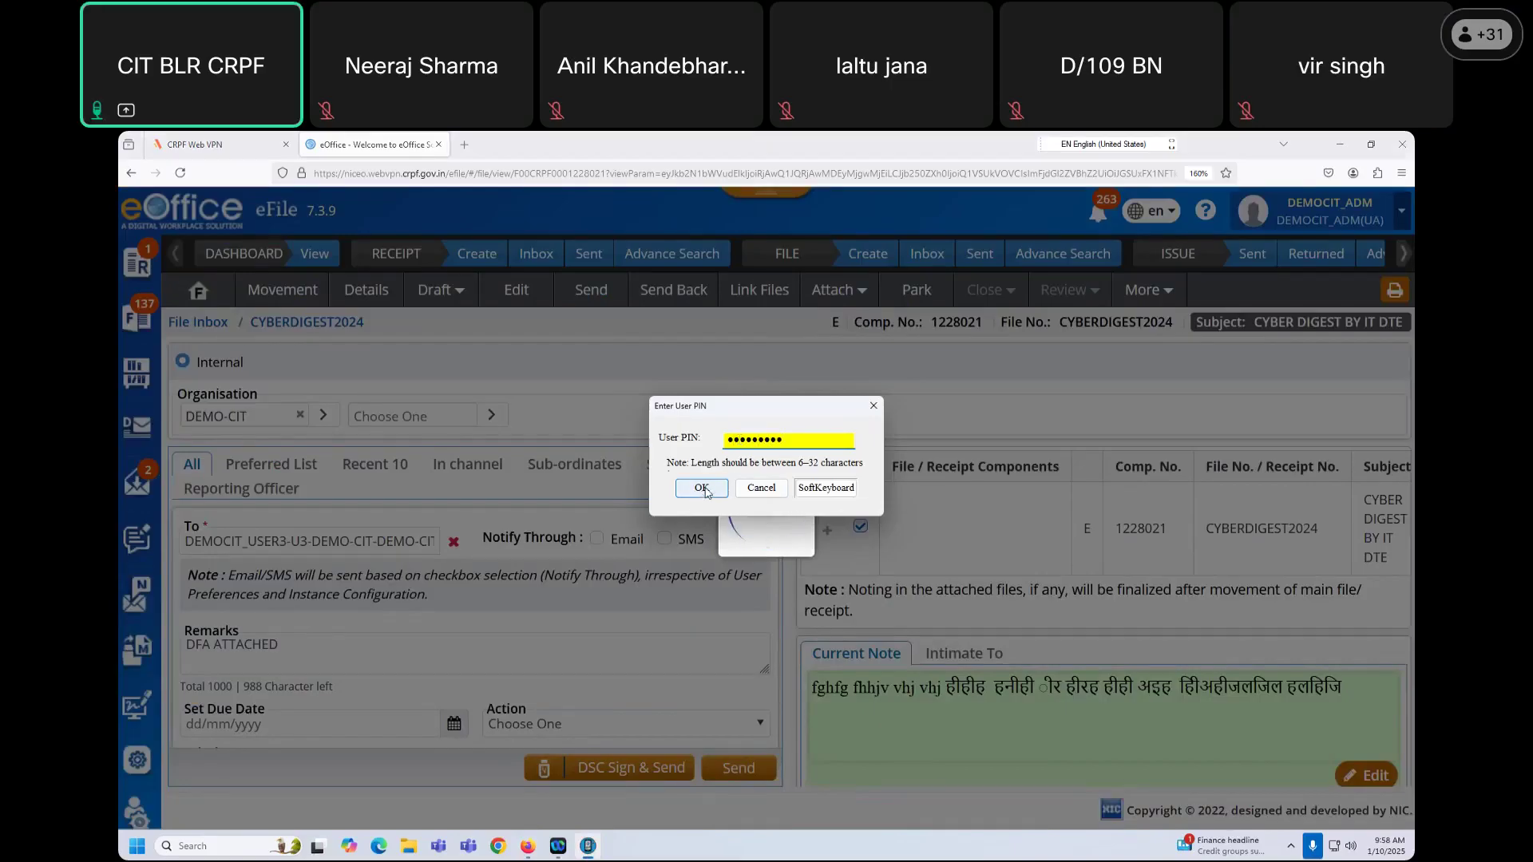
left_click(706, 491)
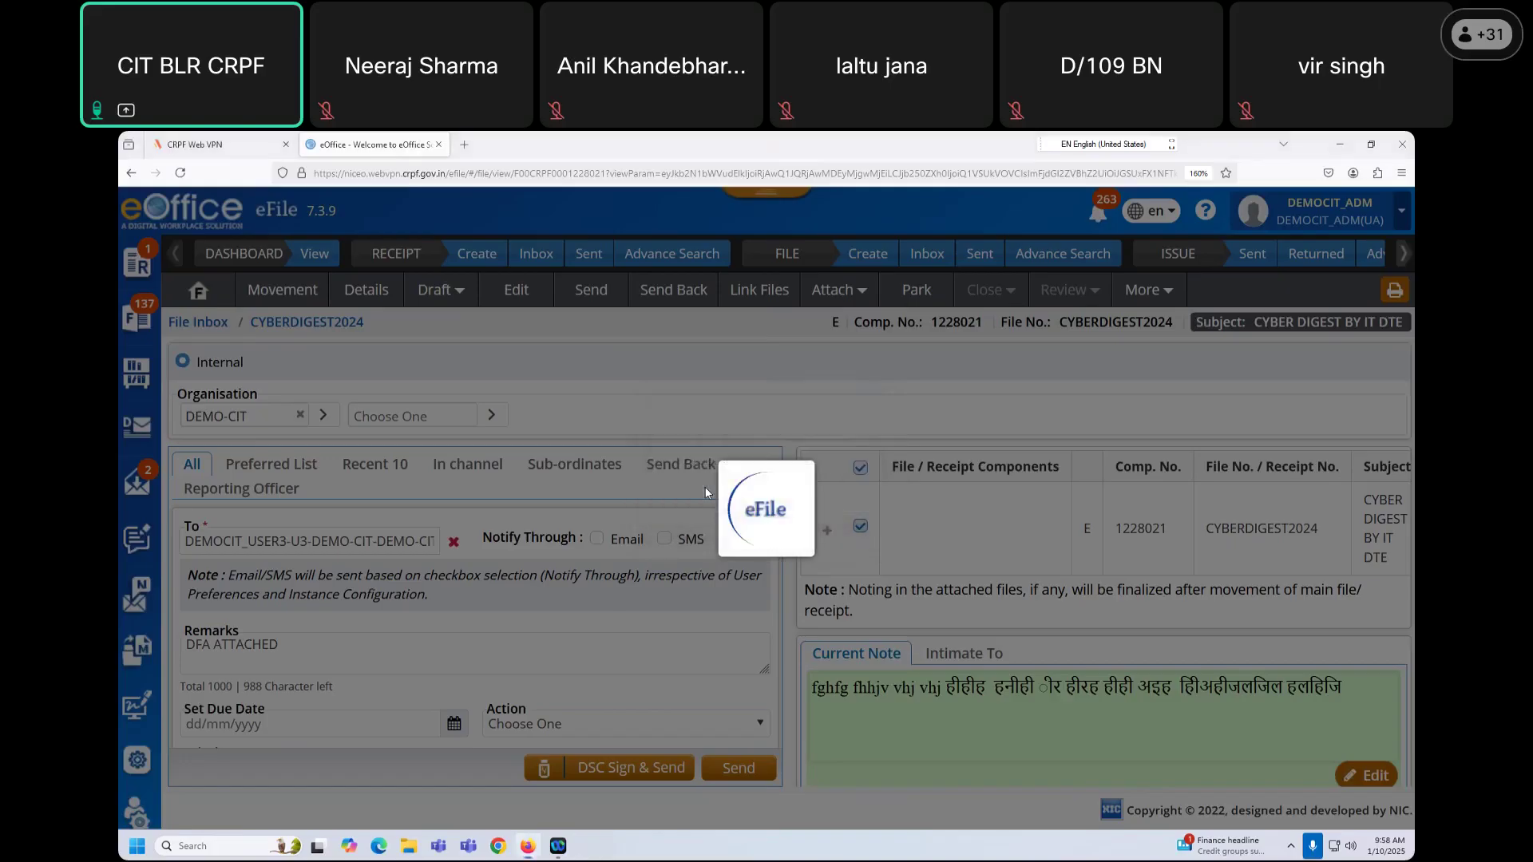
left_click(840, 535)
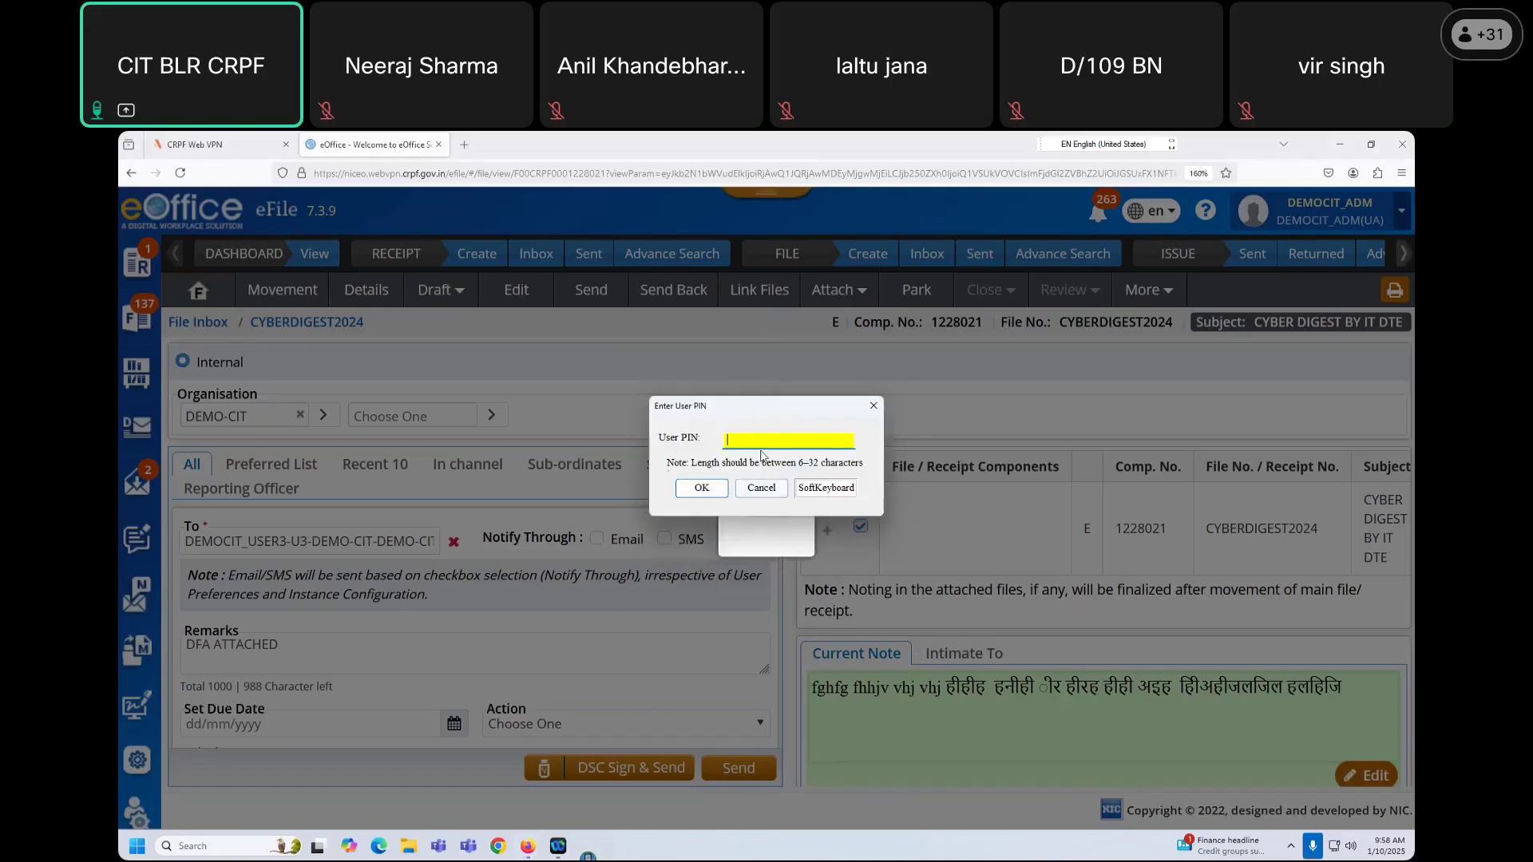
type("••")
type("••")
type("**")
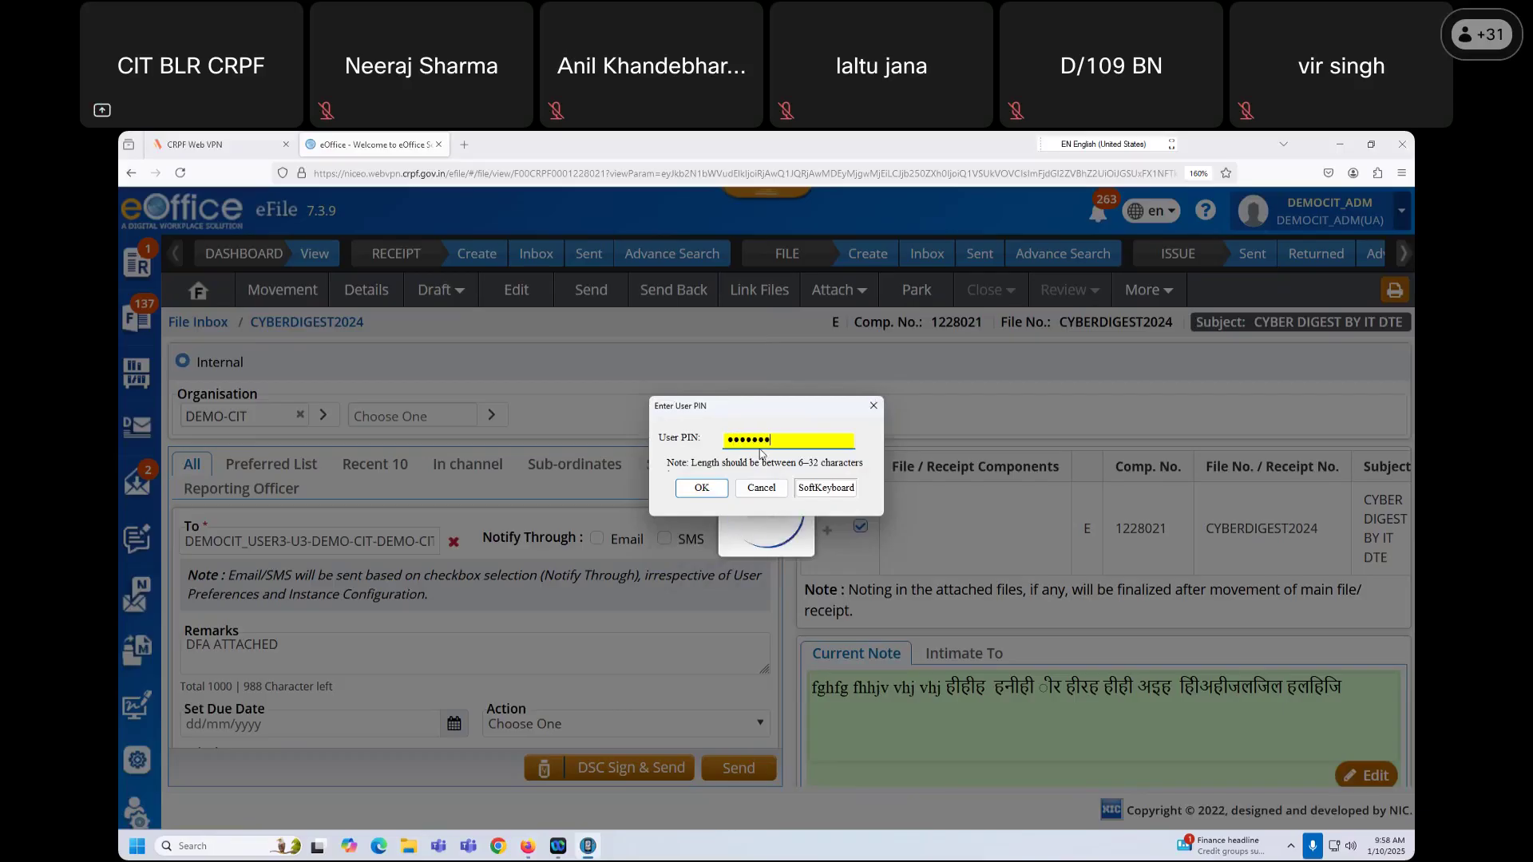
left_click(699, 487)
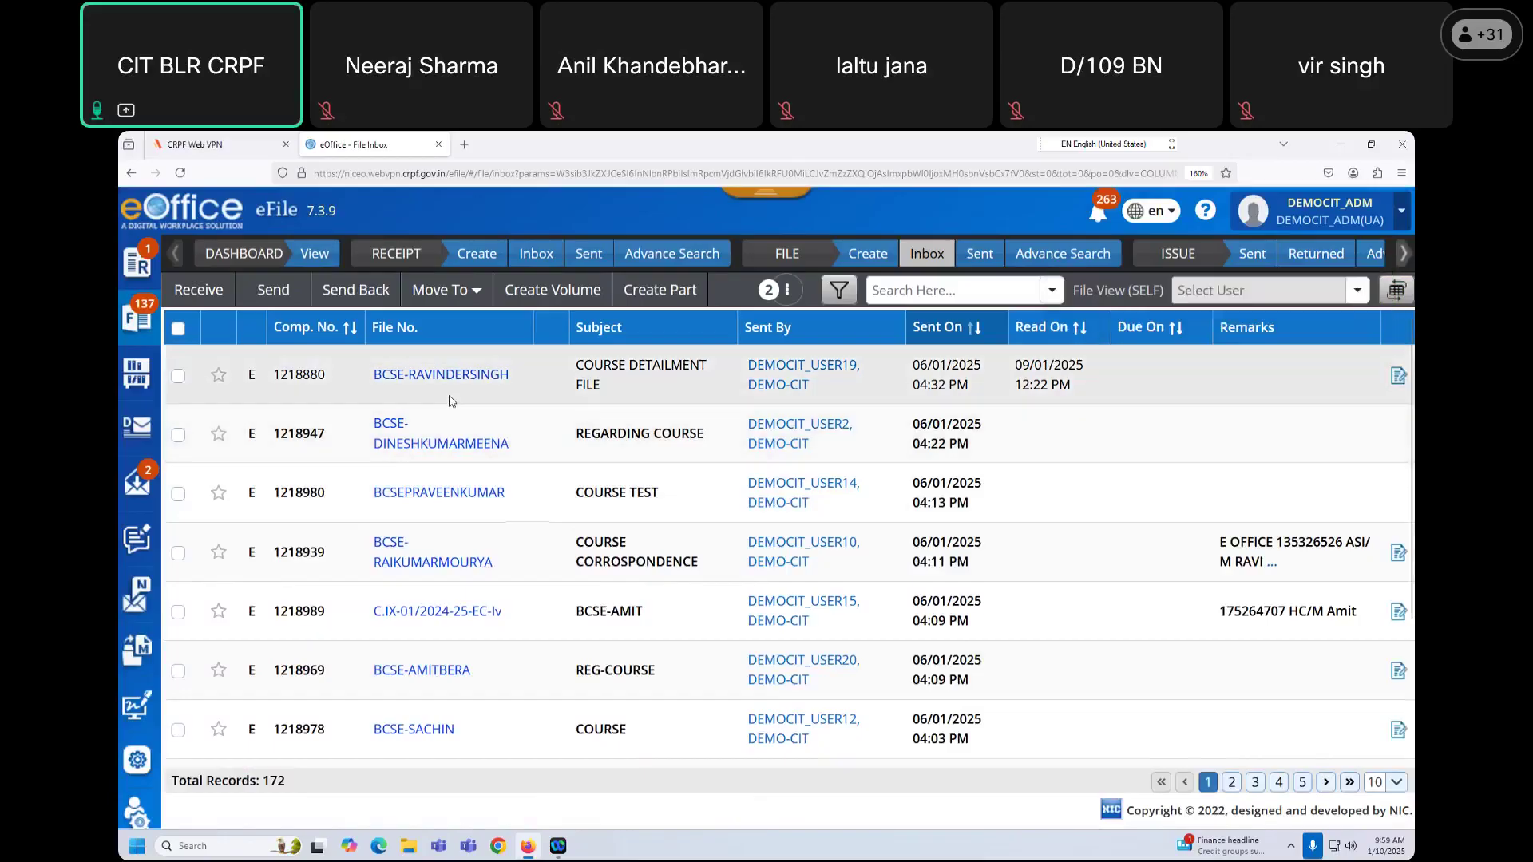
Step: Log out and sign back in with the saved demo user login and the captcha
left_click(1357, 211)
left_click(1162, 466)
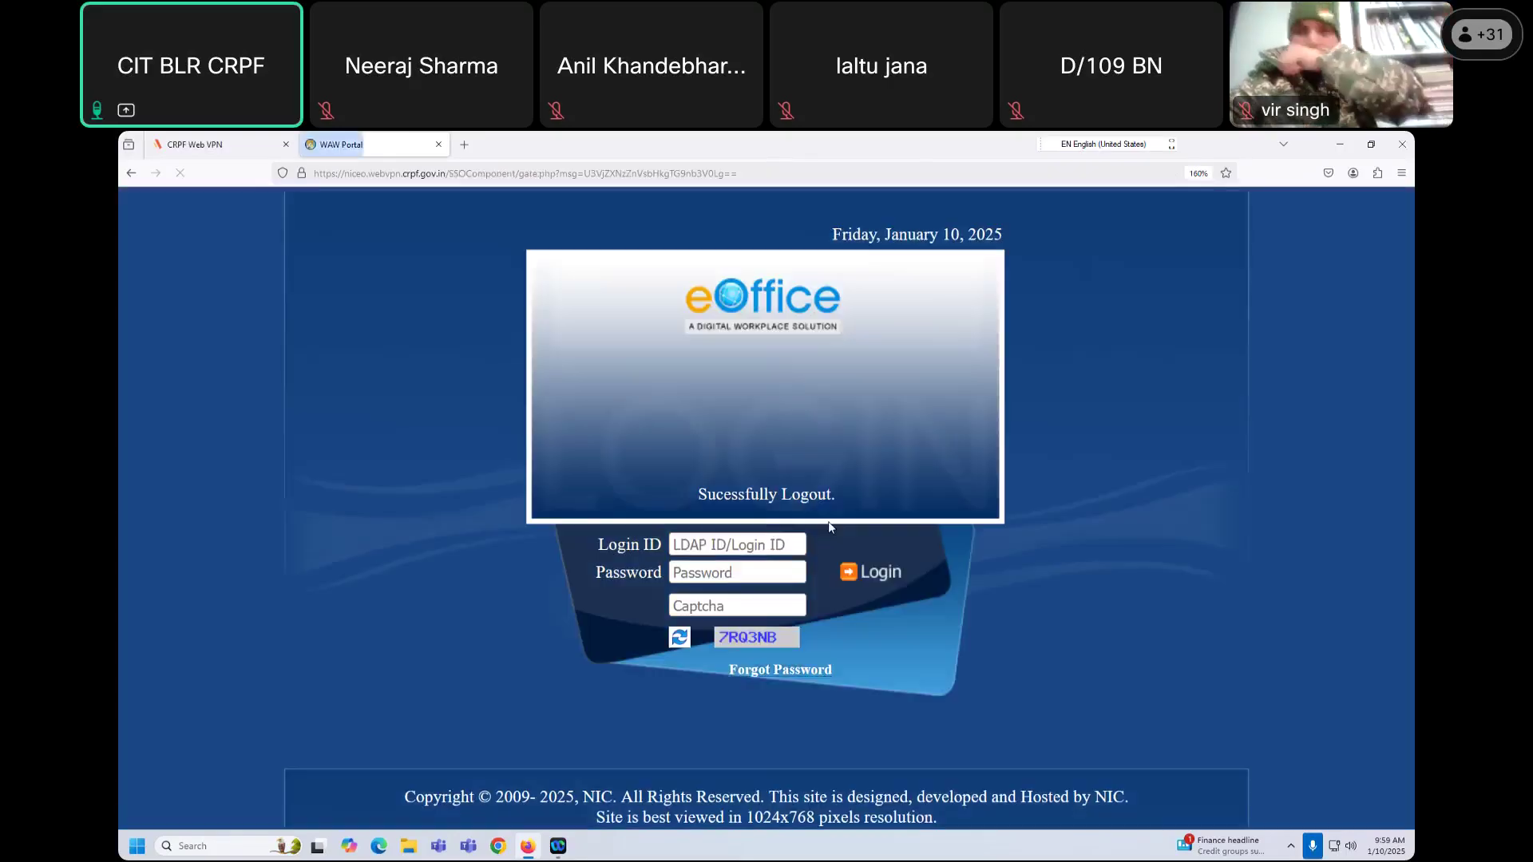
left_click(735, 544)
left_click(734, 599)
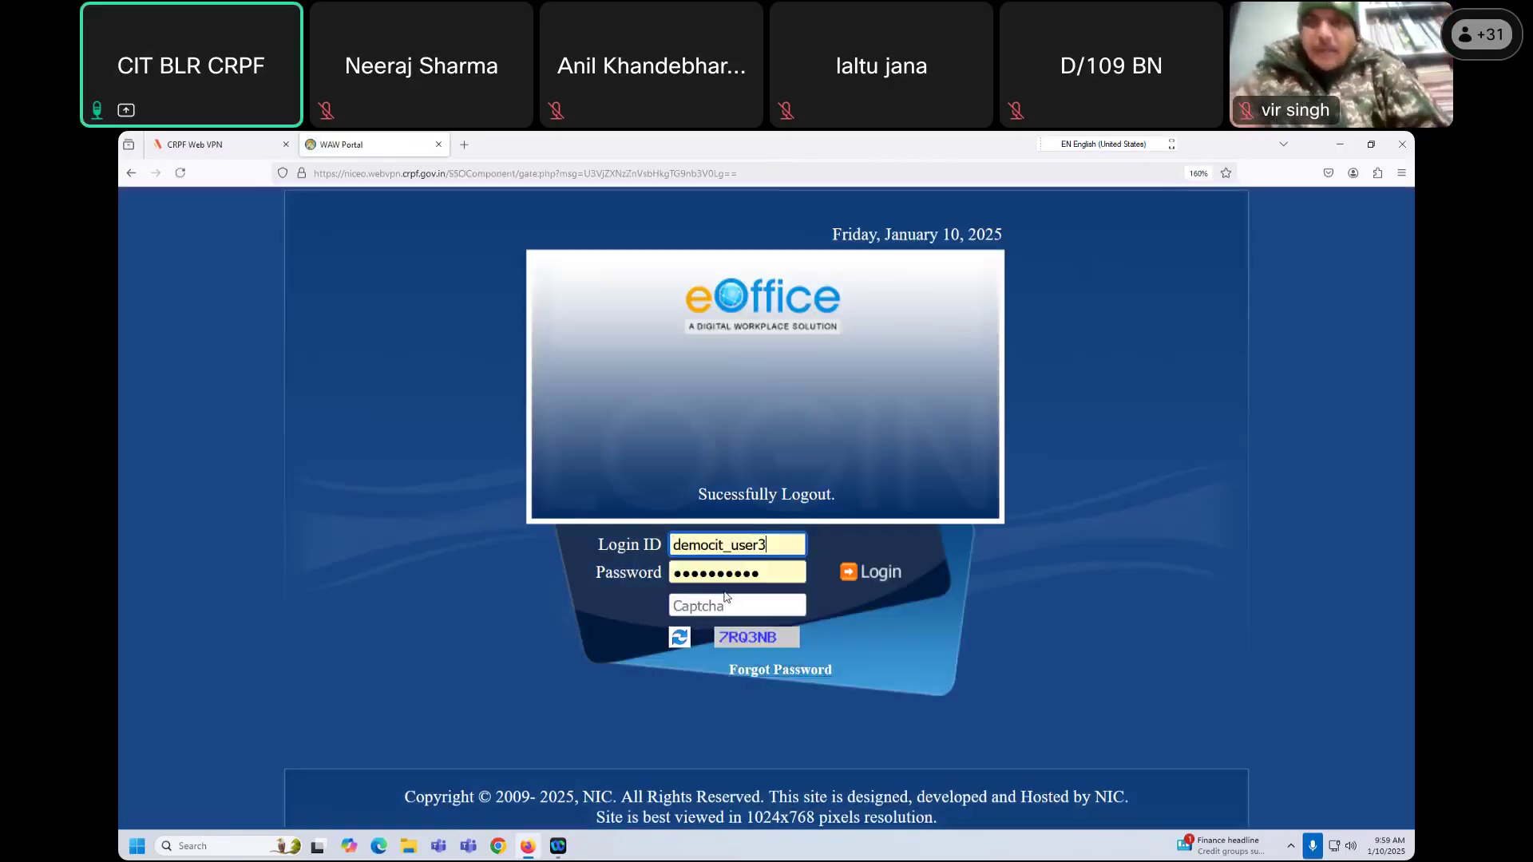
left_click(719, 607)
type("7RQ")
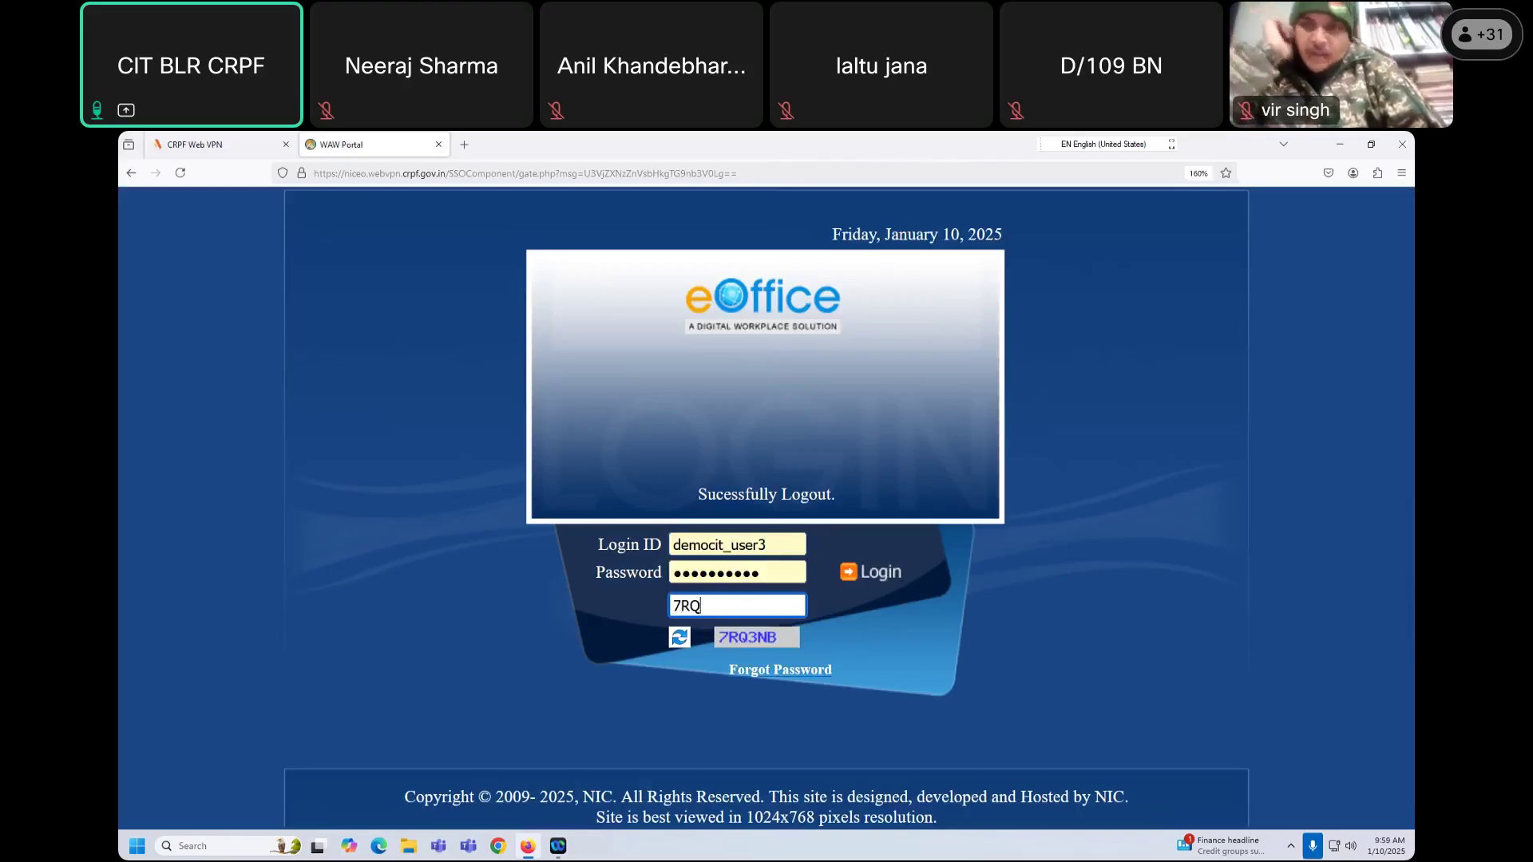
type("3NB")
left_click(878, 577)
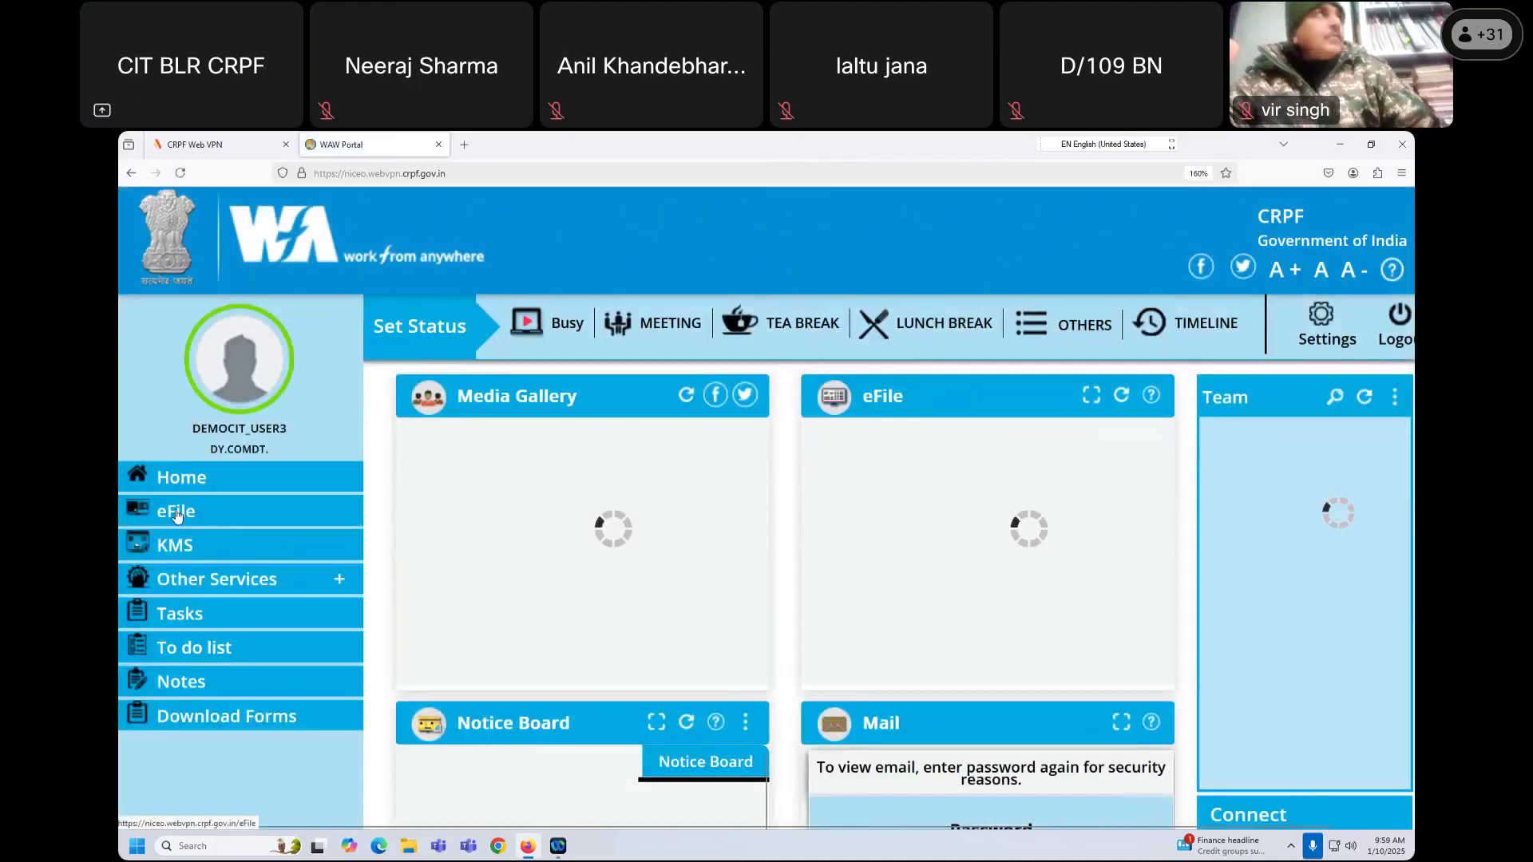
Step: Go to the eFile inbox, note the DFA ATTACHED remark, and open CYBERDIGEST2024
left_click(178, 515)
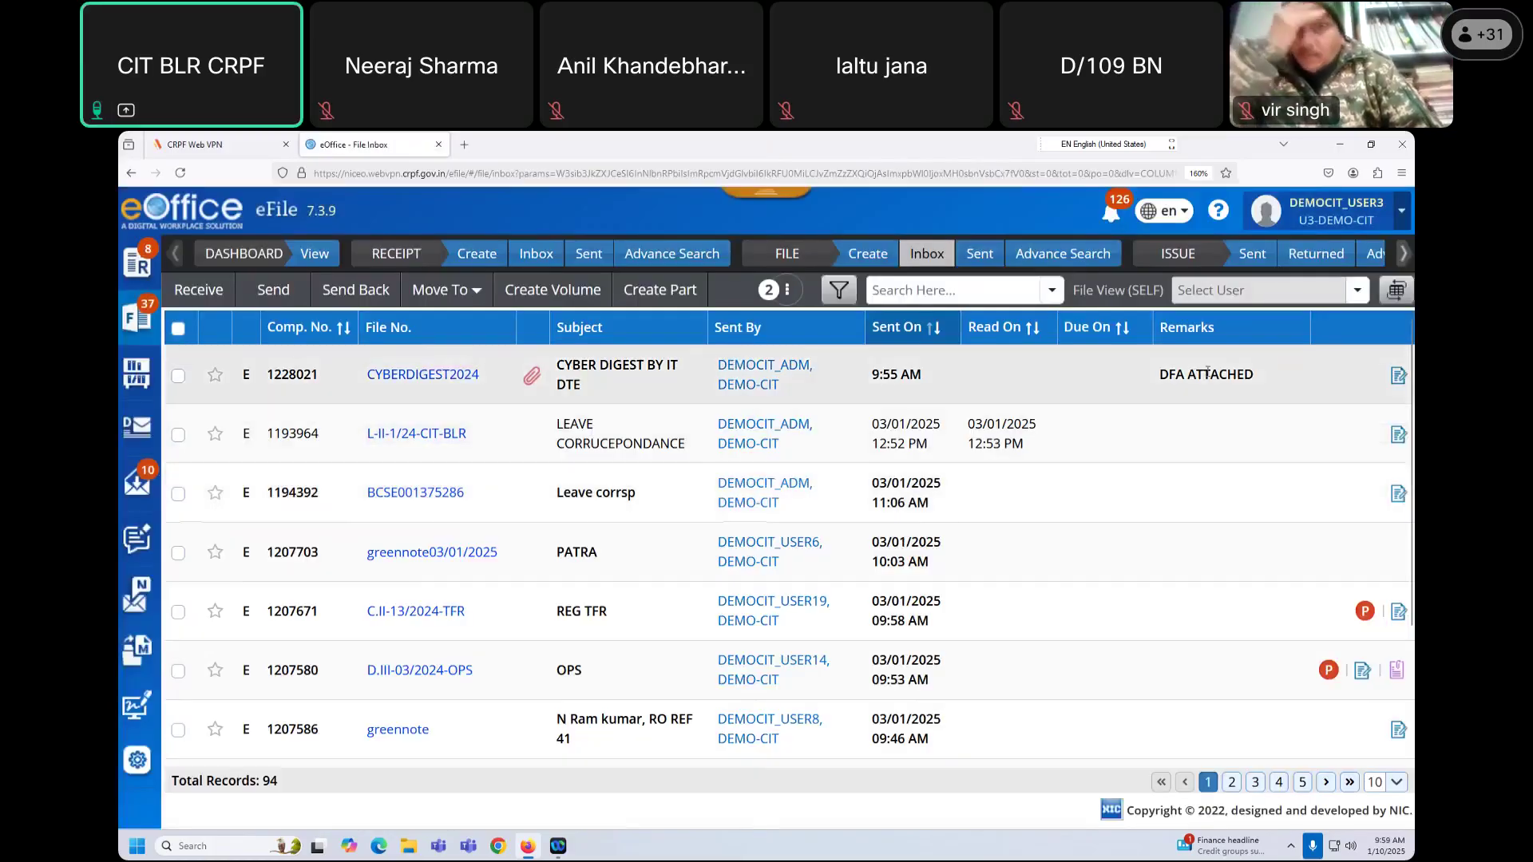
left_click_drag(1167, 376, 1250, 375)
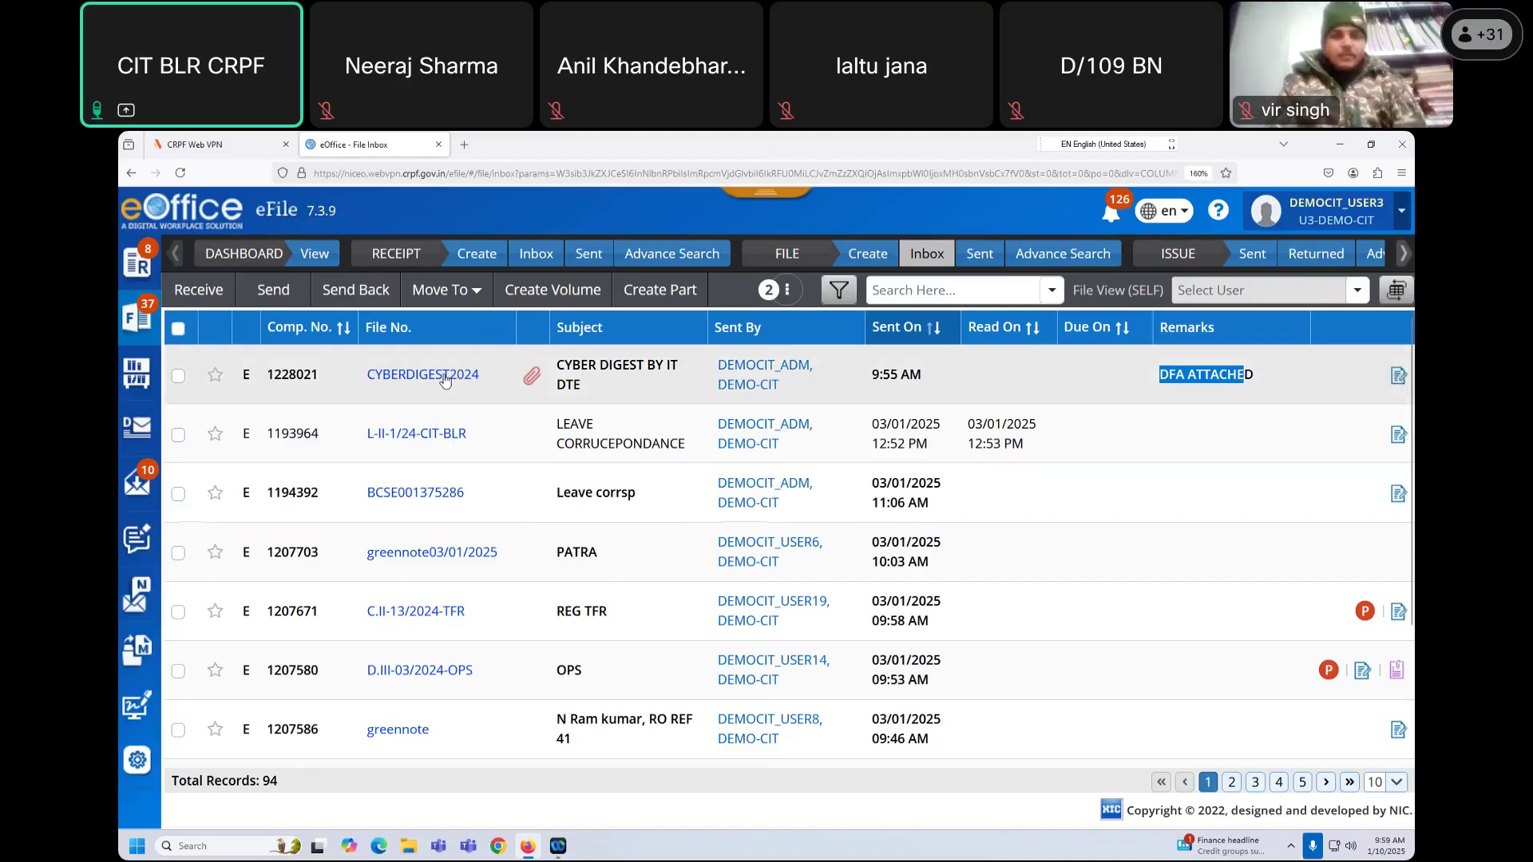
left_click(445, 376)
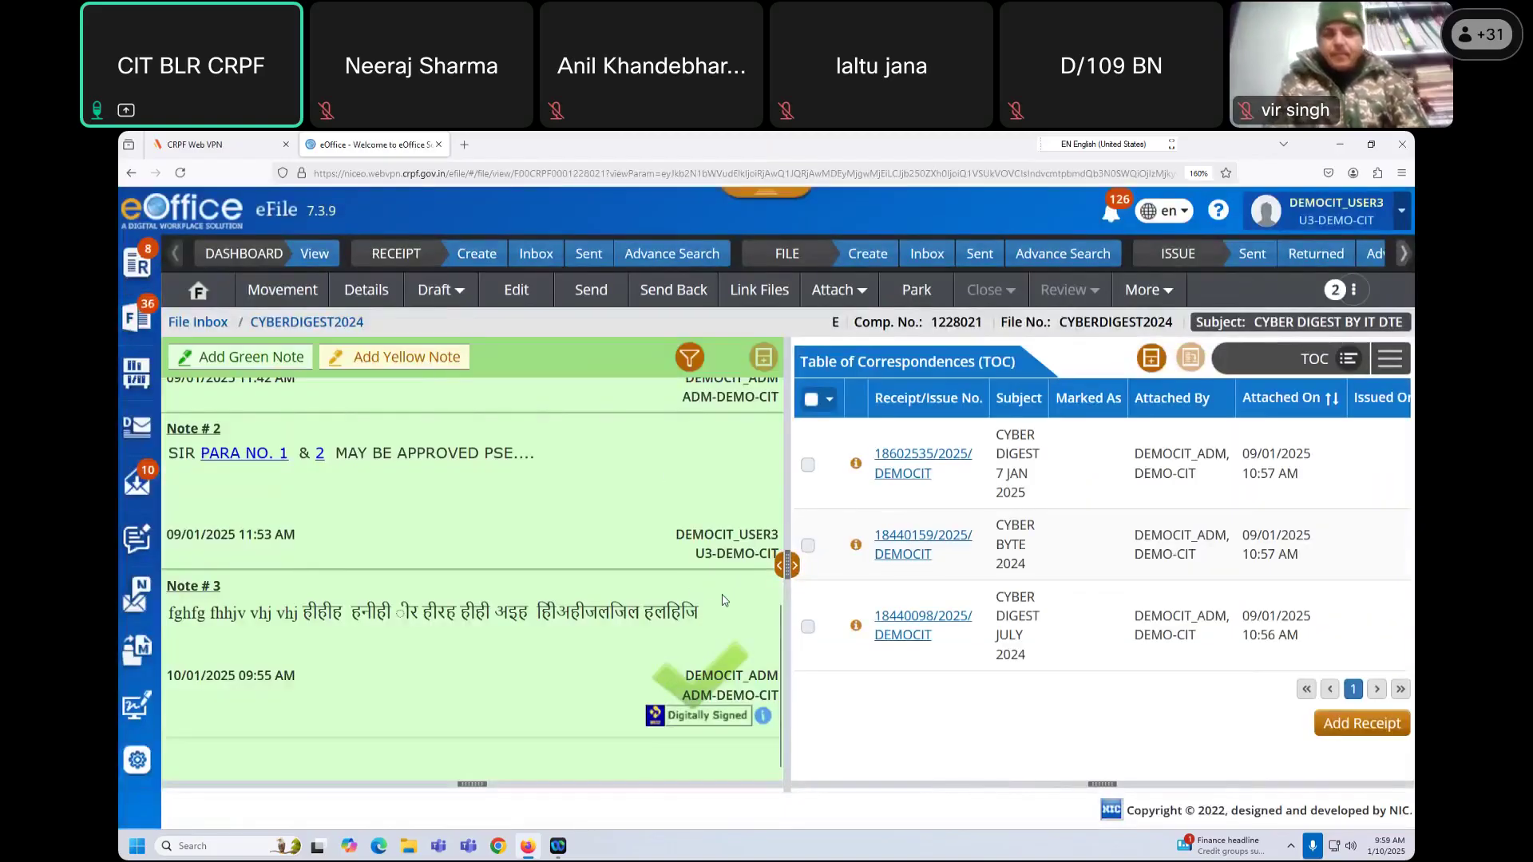
mouse_move(754, 695)
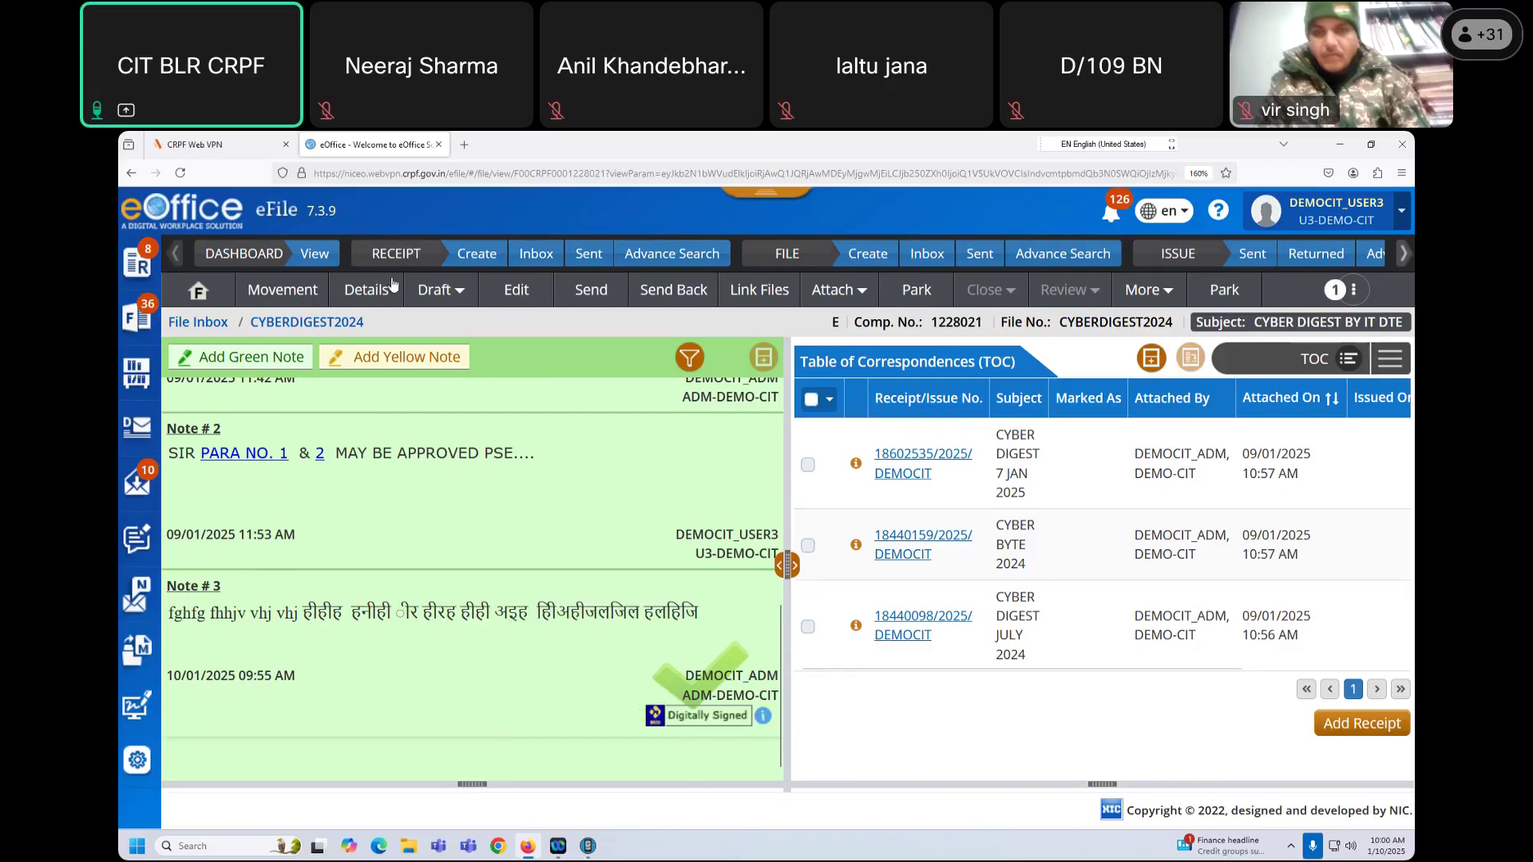
Step: Show the file's List of Drafts and attempt to delete the CYBER DIGEST JULY 2024 draft, which is refused
left_click(448, 294)
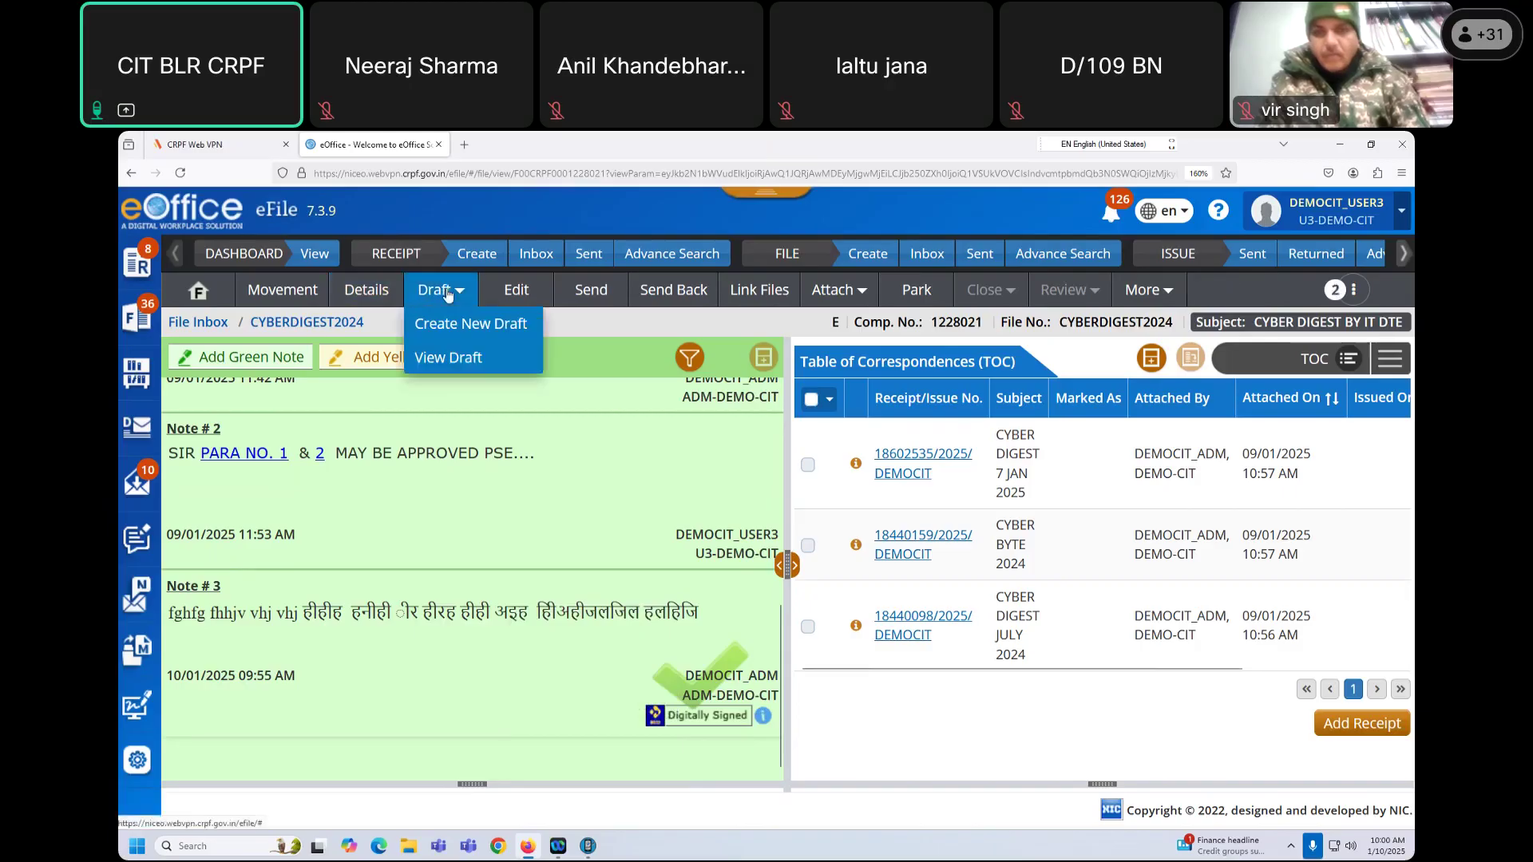
left_click(464, 360)
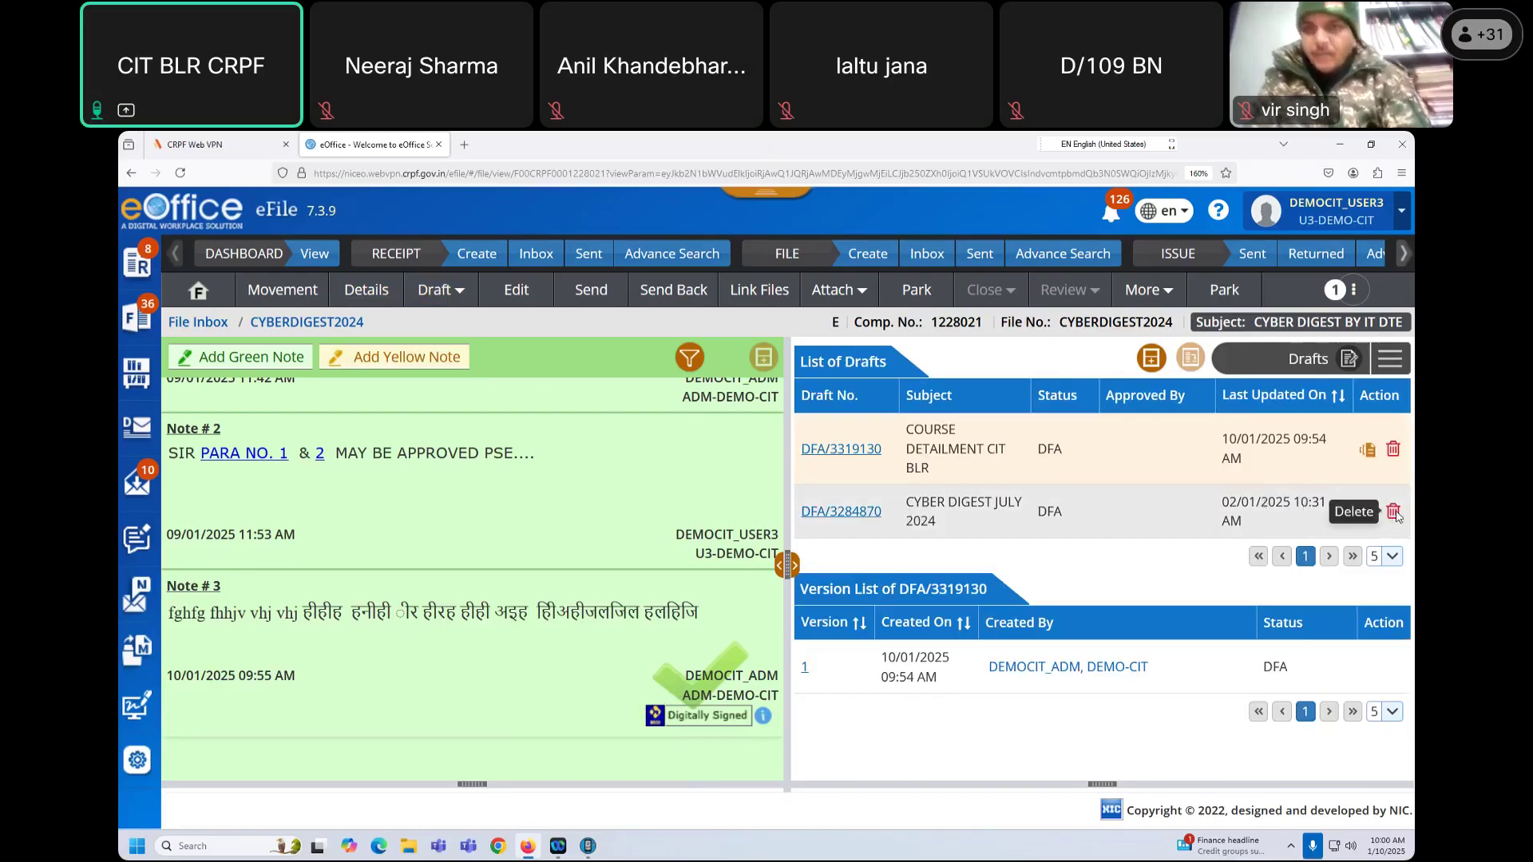
left_click(1393, 512)
left_click(813, 345)
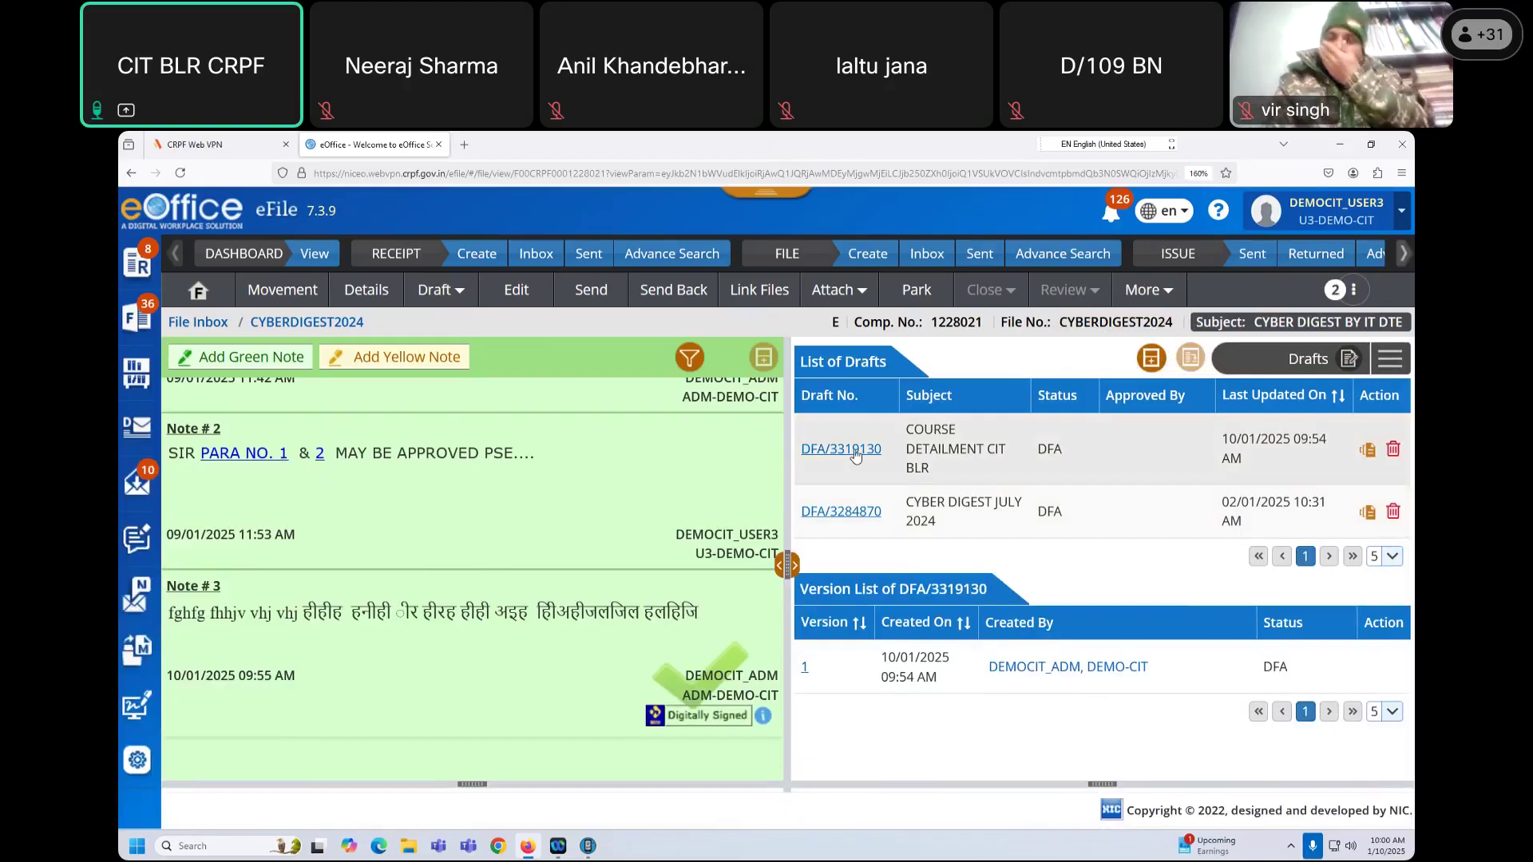
Step: Open Signal draft DFA/3319130, review its preview, and switch it into edit mode
left_click(856, 452)
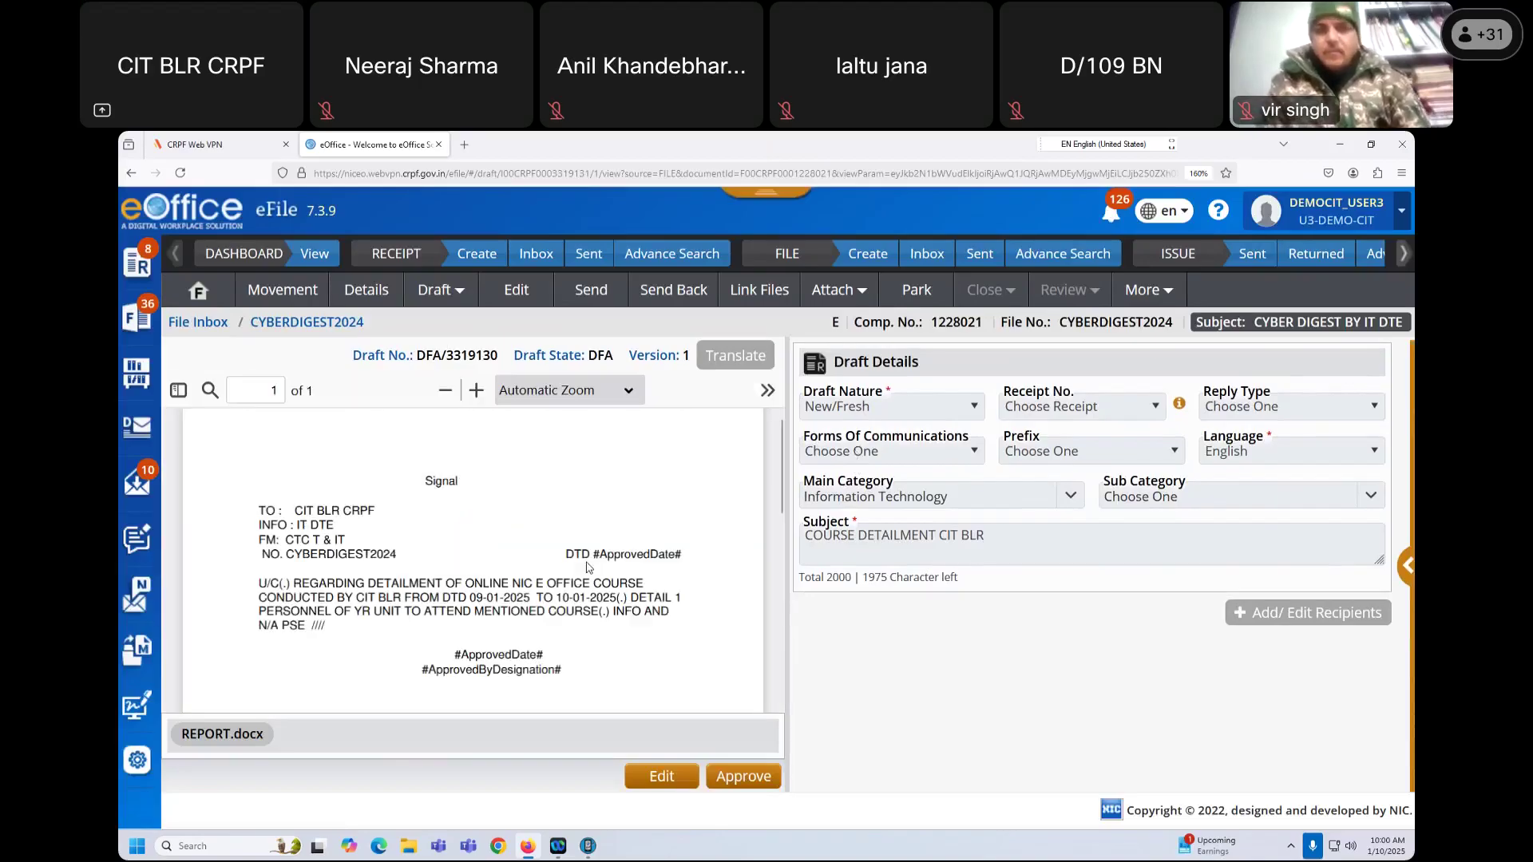
scroll(584, 594, "down", 2)
scroll(583, 595, "up", 2)
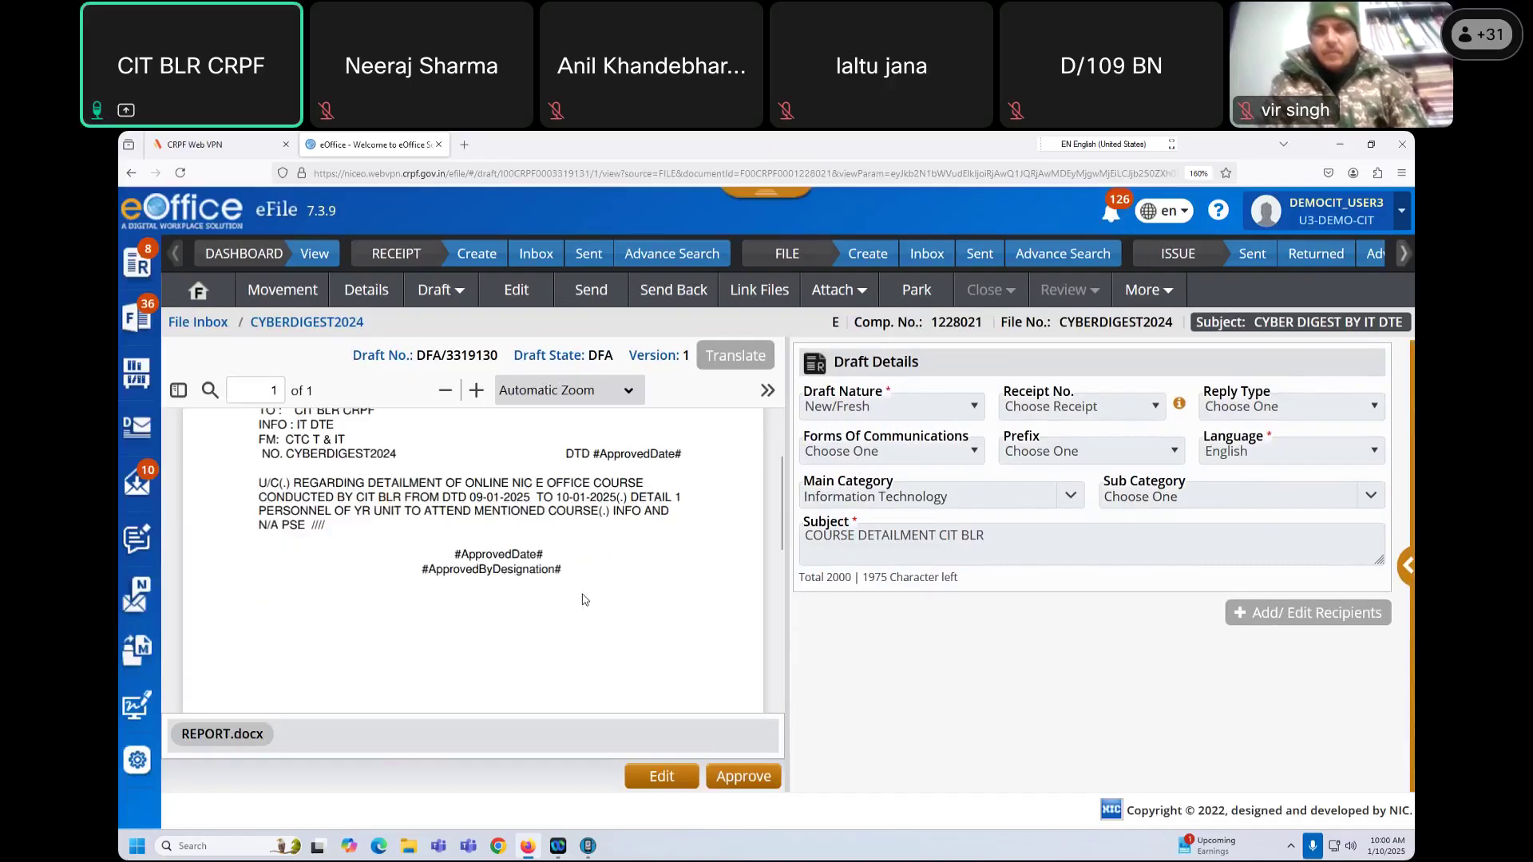
scroll(585, 600, "down", 1)
scroll(571, 589, "up", 1)
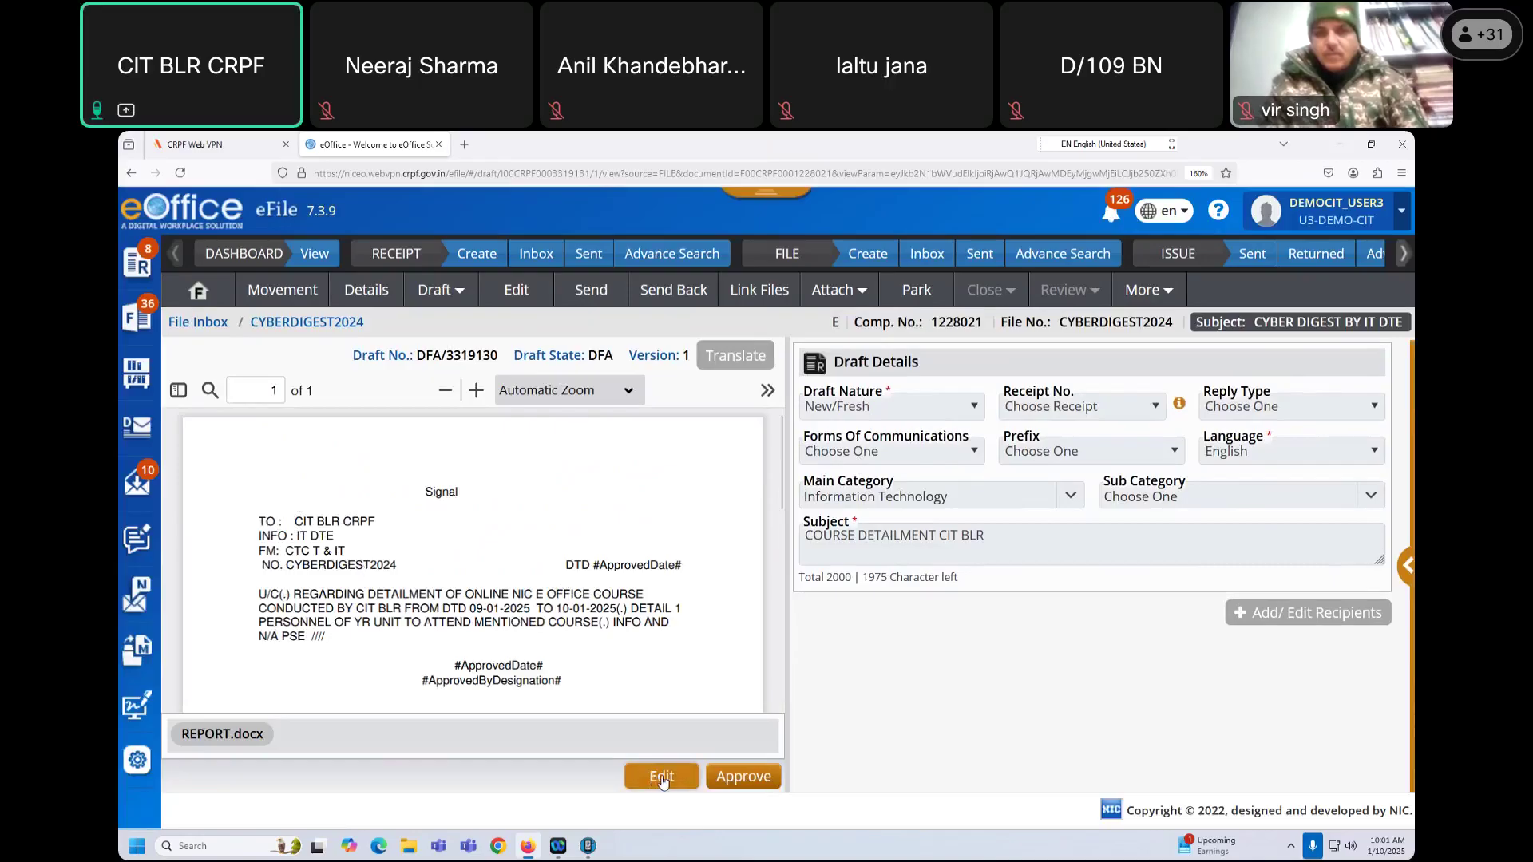
left_click(661, 778)
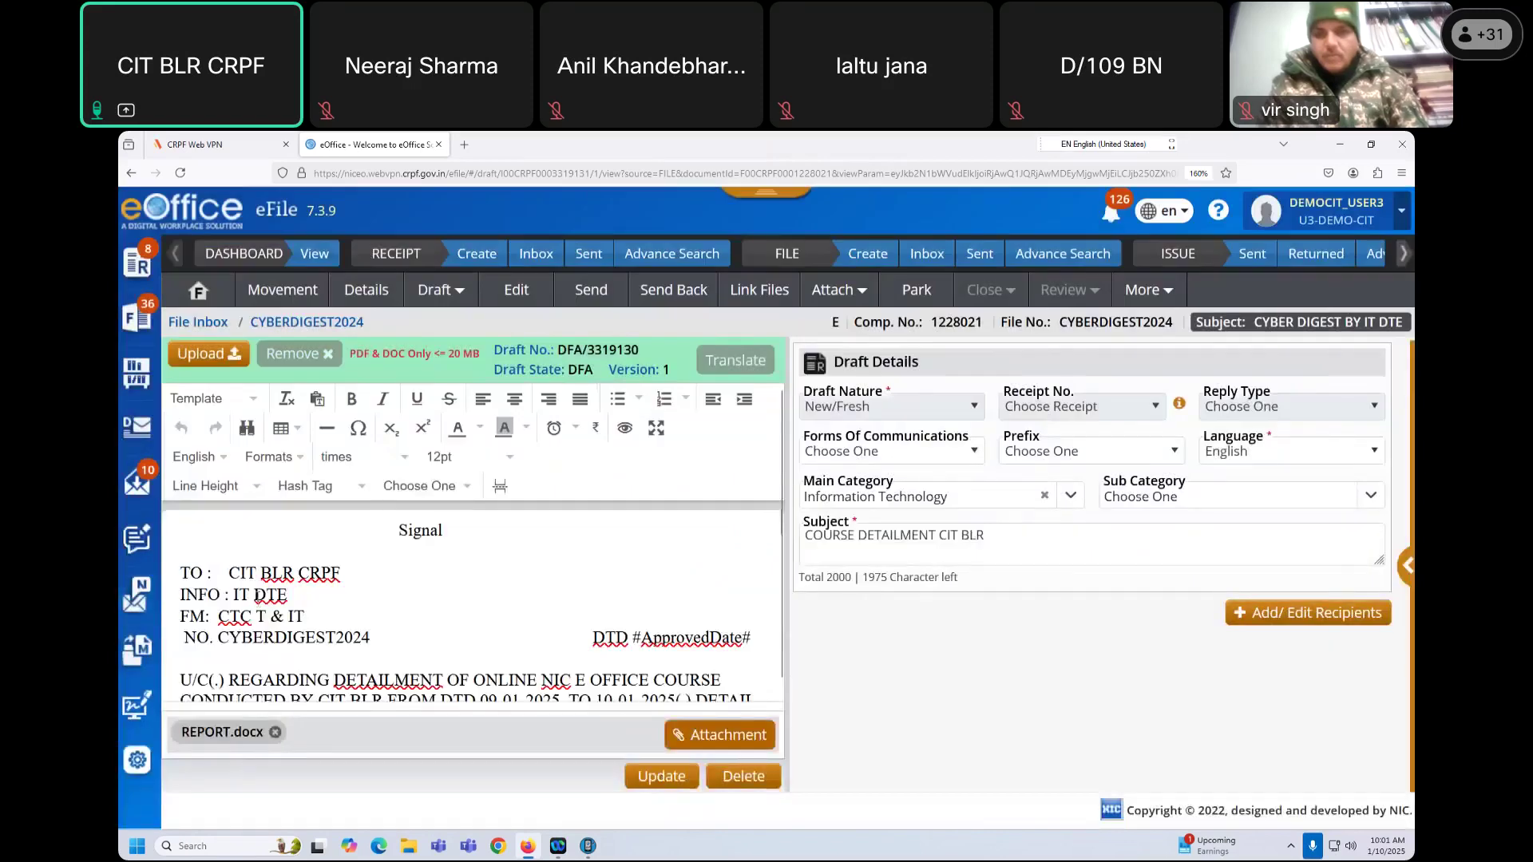
Step: Add WING before DTE and RANCHI after CTC T & IT, then update the draft to version 2
type("WING")
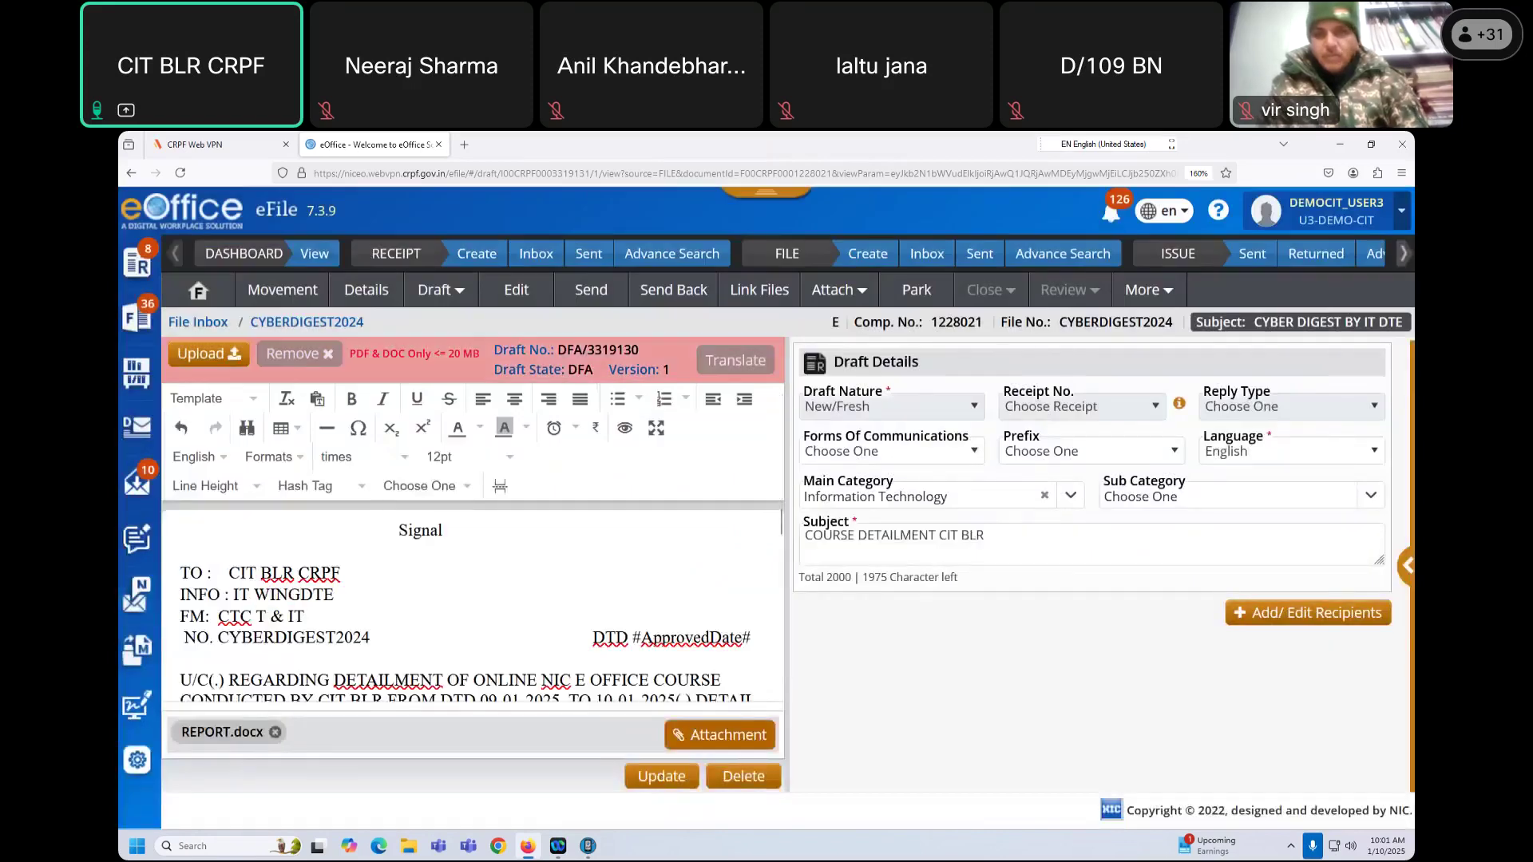
left_click(337, 615)
type("RANCHI")
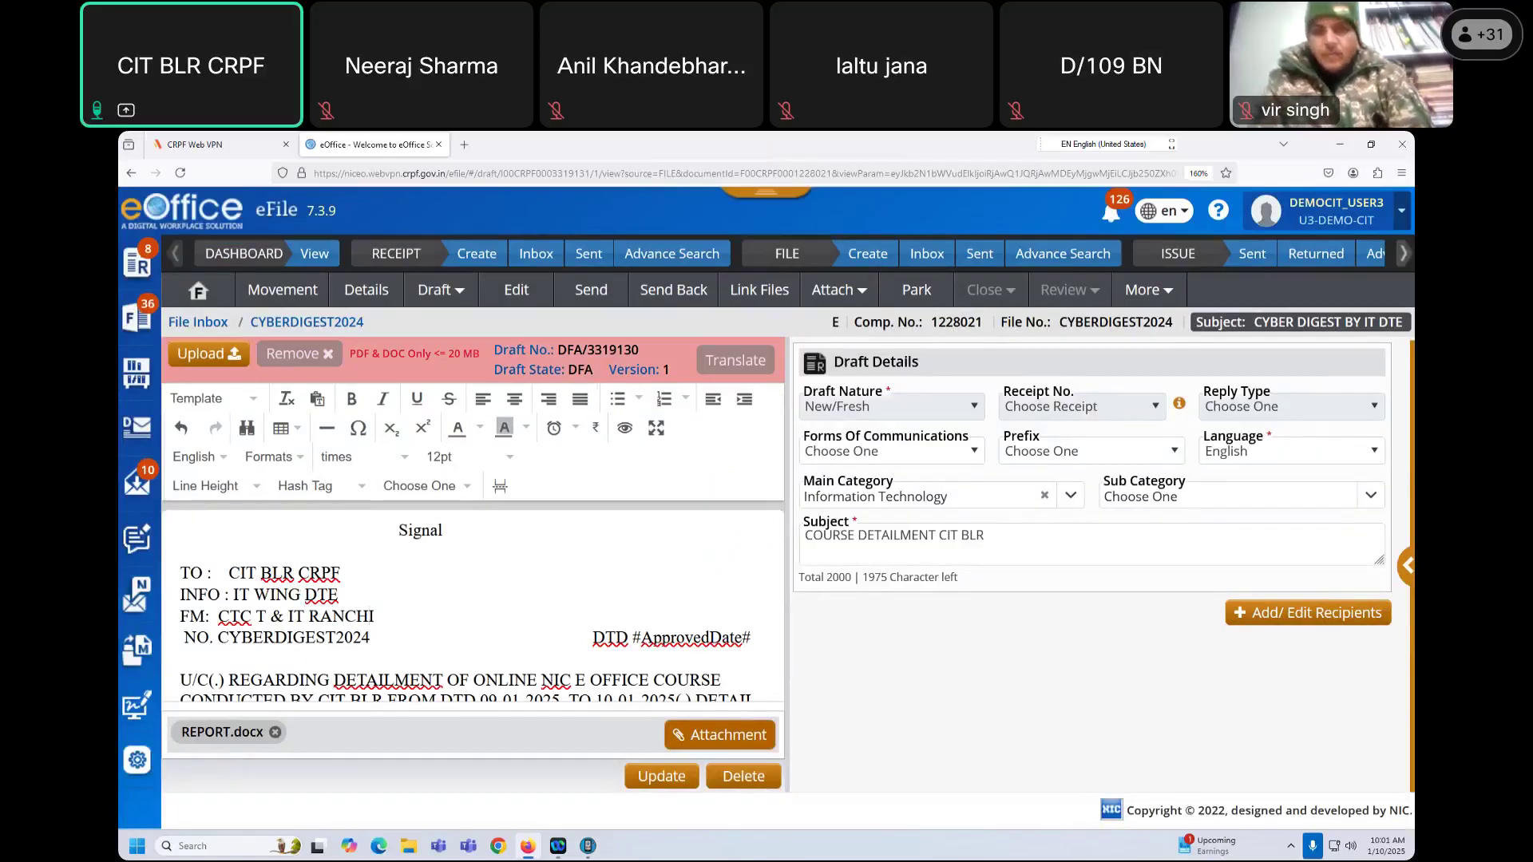
left_click(672, 785)
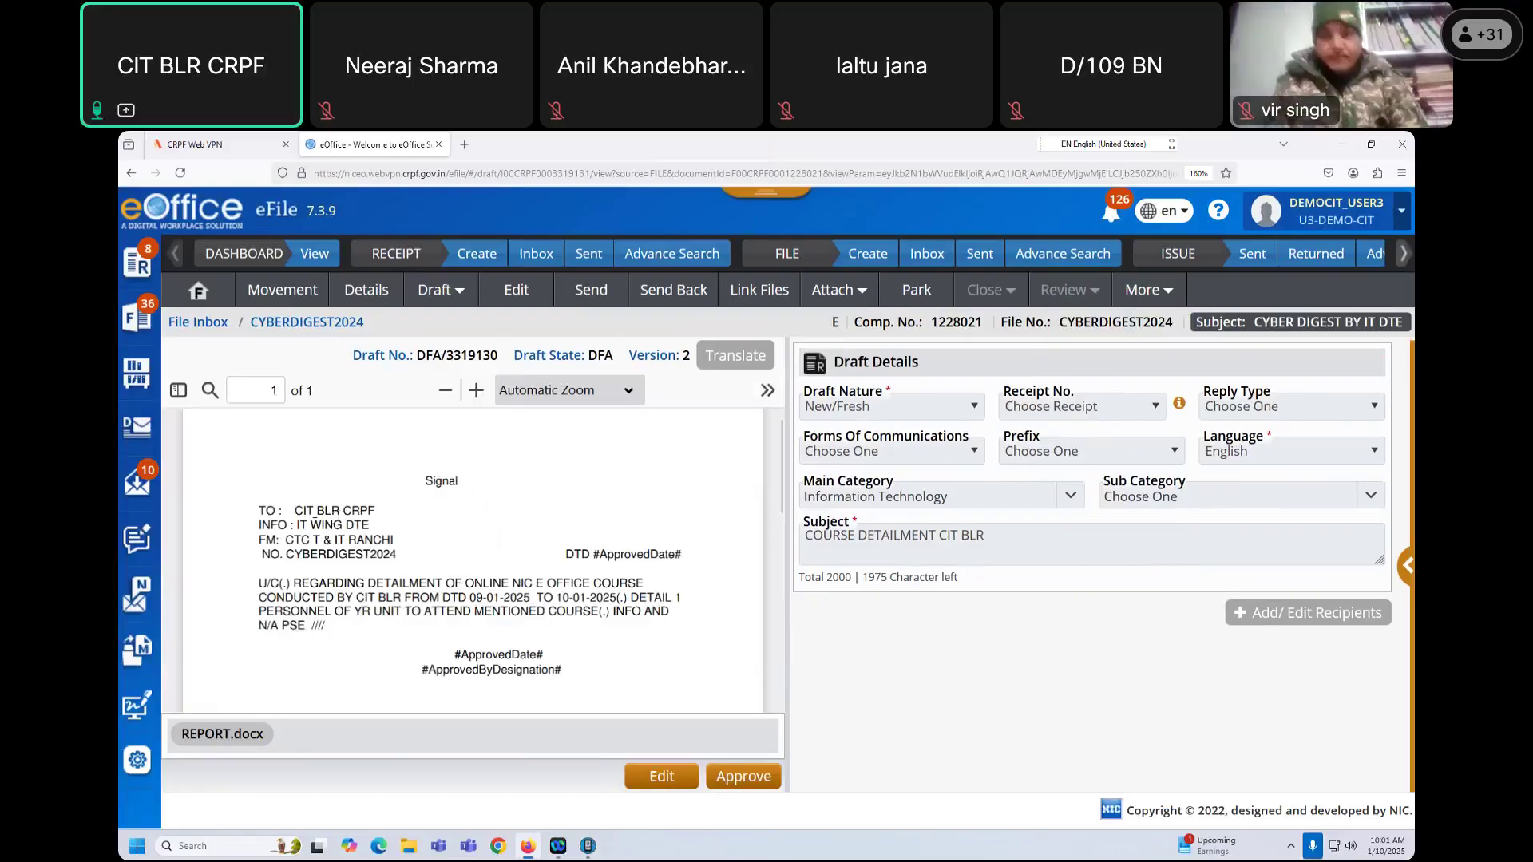
Step: Highlight the added words WING and RANCHI in the preview, then bring up the file's send form
double_click(330, 524)
left_click_drag(349, 541, 403, 542)
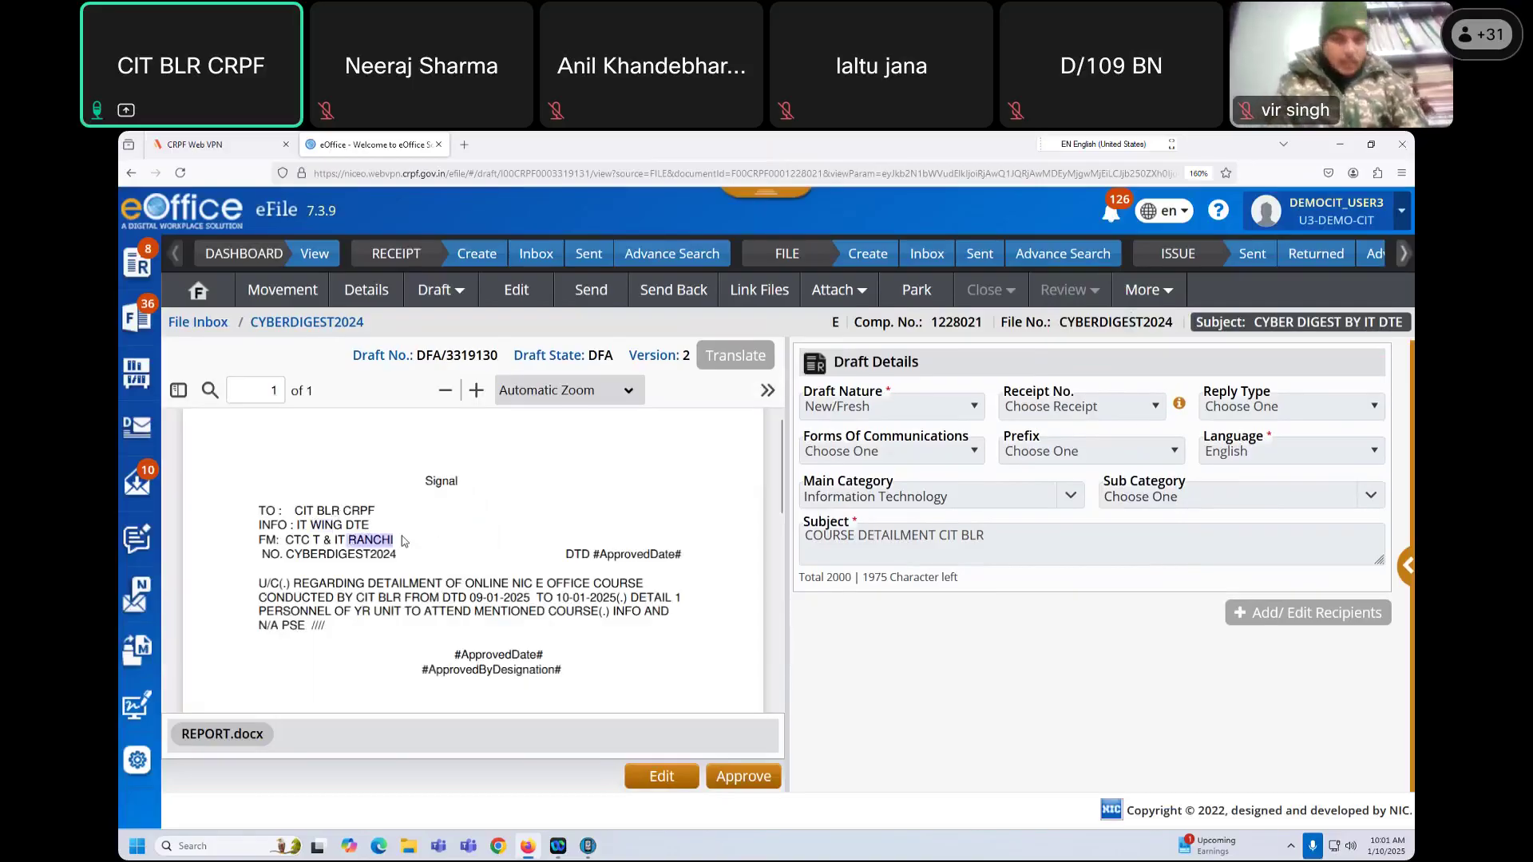
left_click(431, 540)
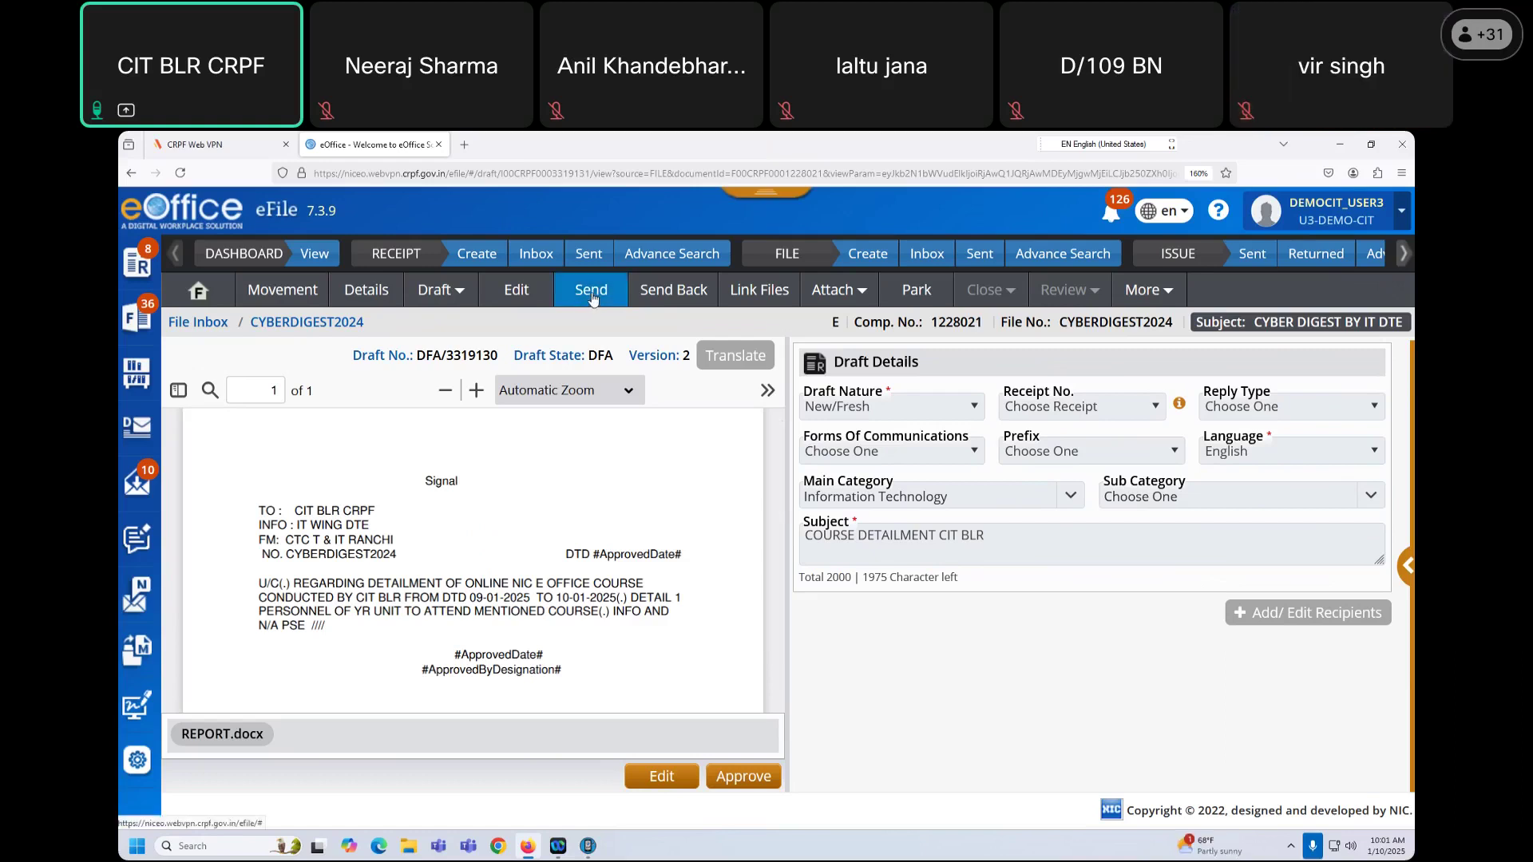
left_click(591, 293)
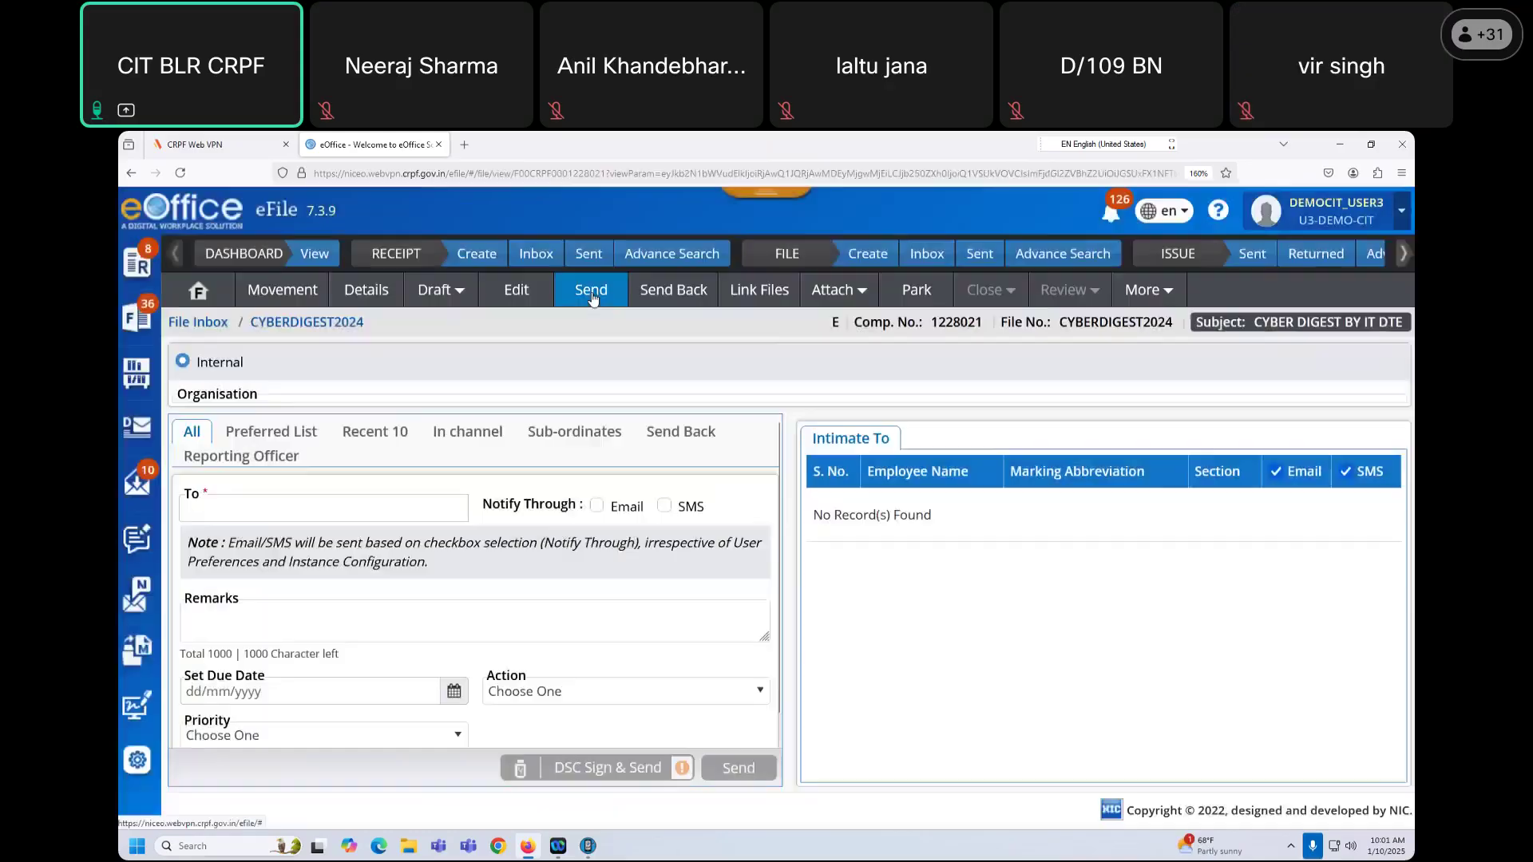
Step: Send CYBERDIGEST2024 to the DEMOCIT_ADM administrator chosen from the ADM suggestions
left_click(238, 545)
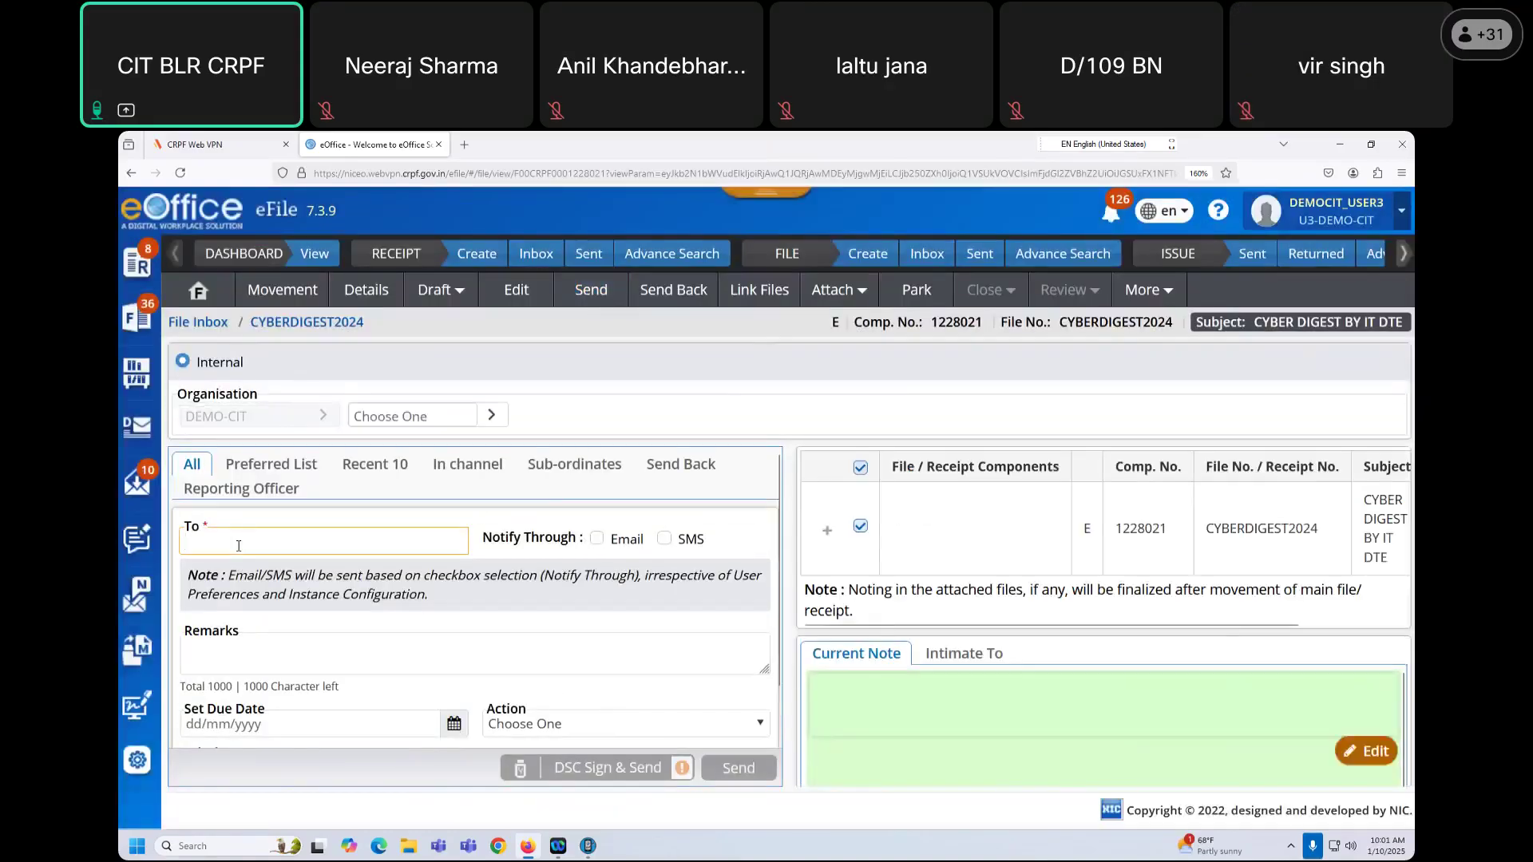
type("ADM")
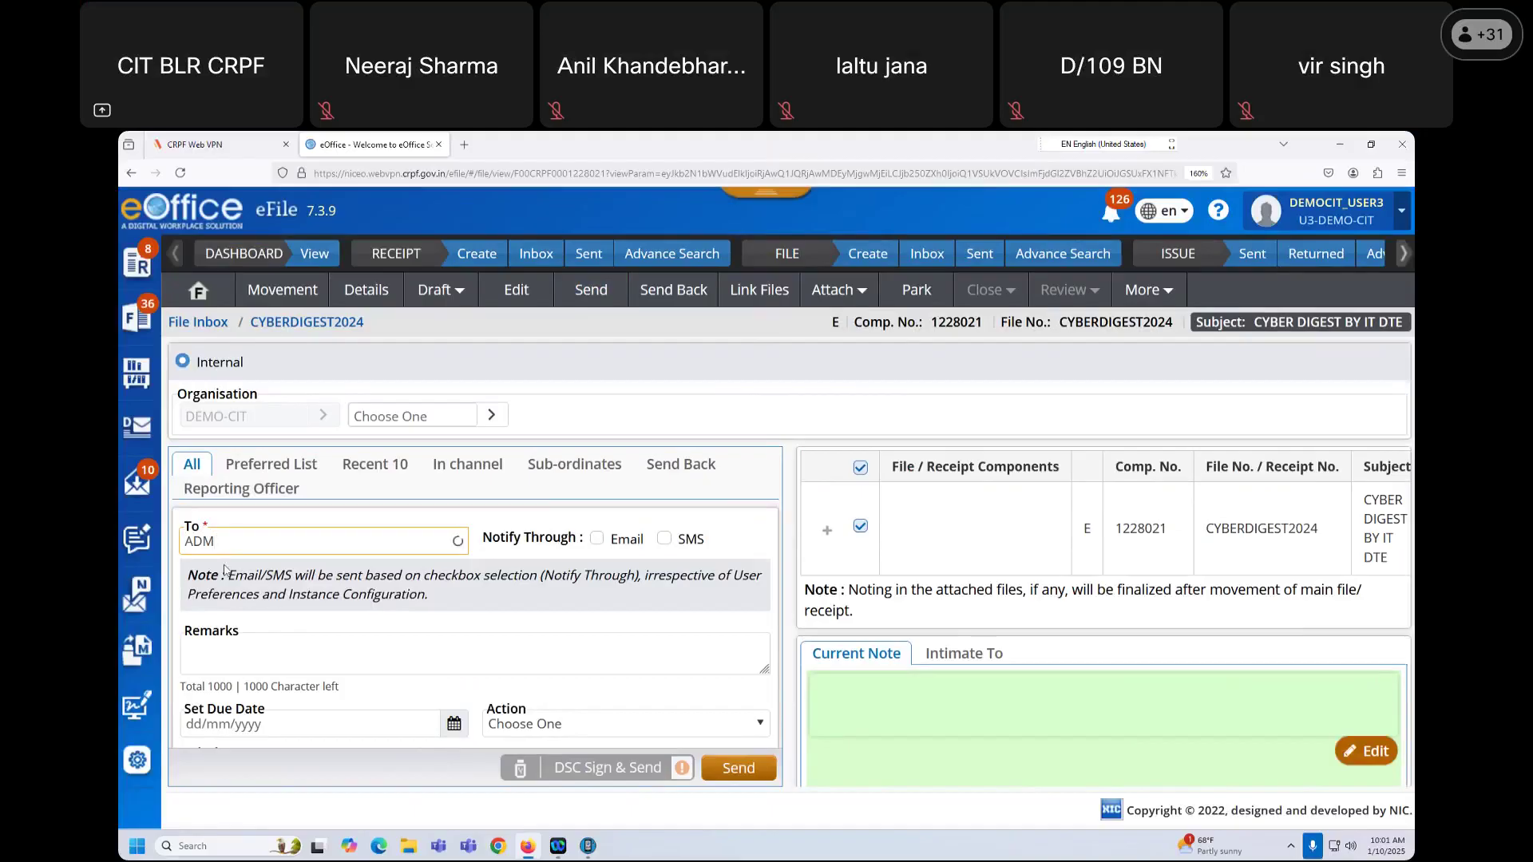
left_click(224, 573)
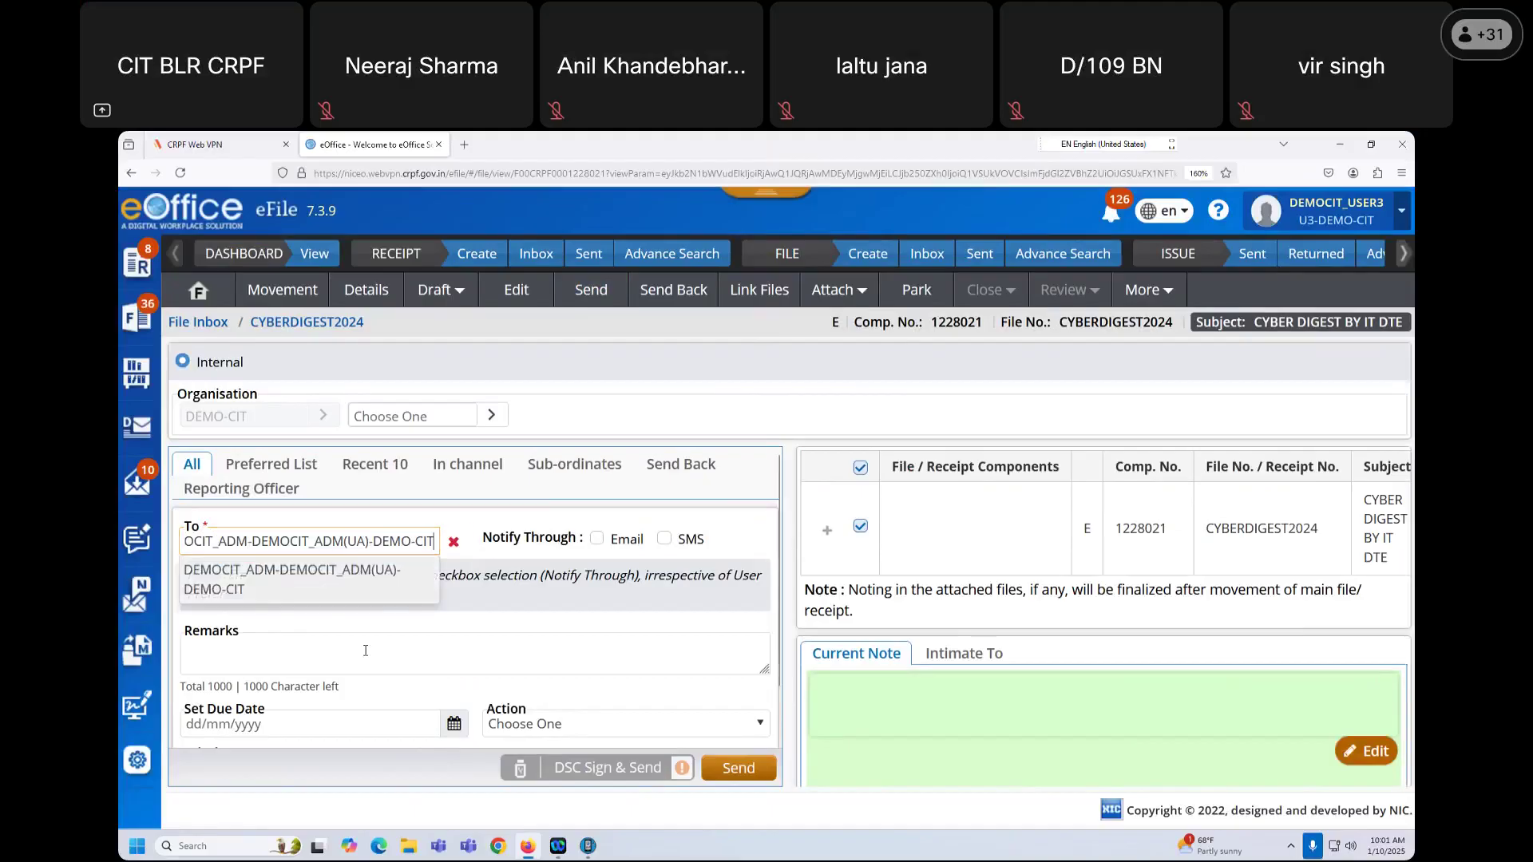
left_click(738, 775)
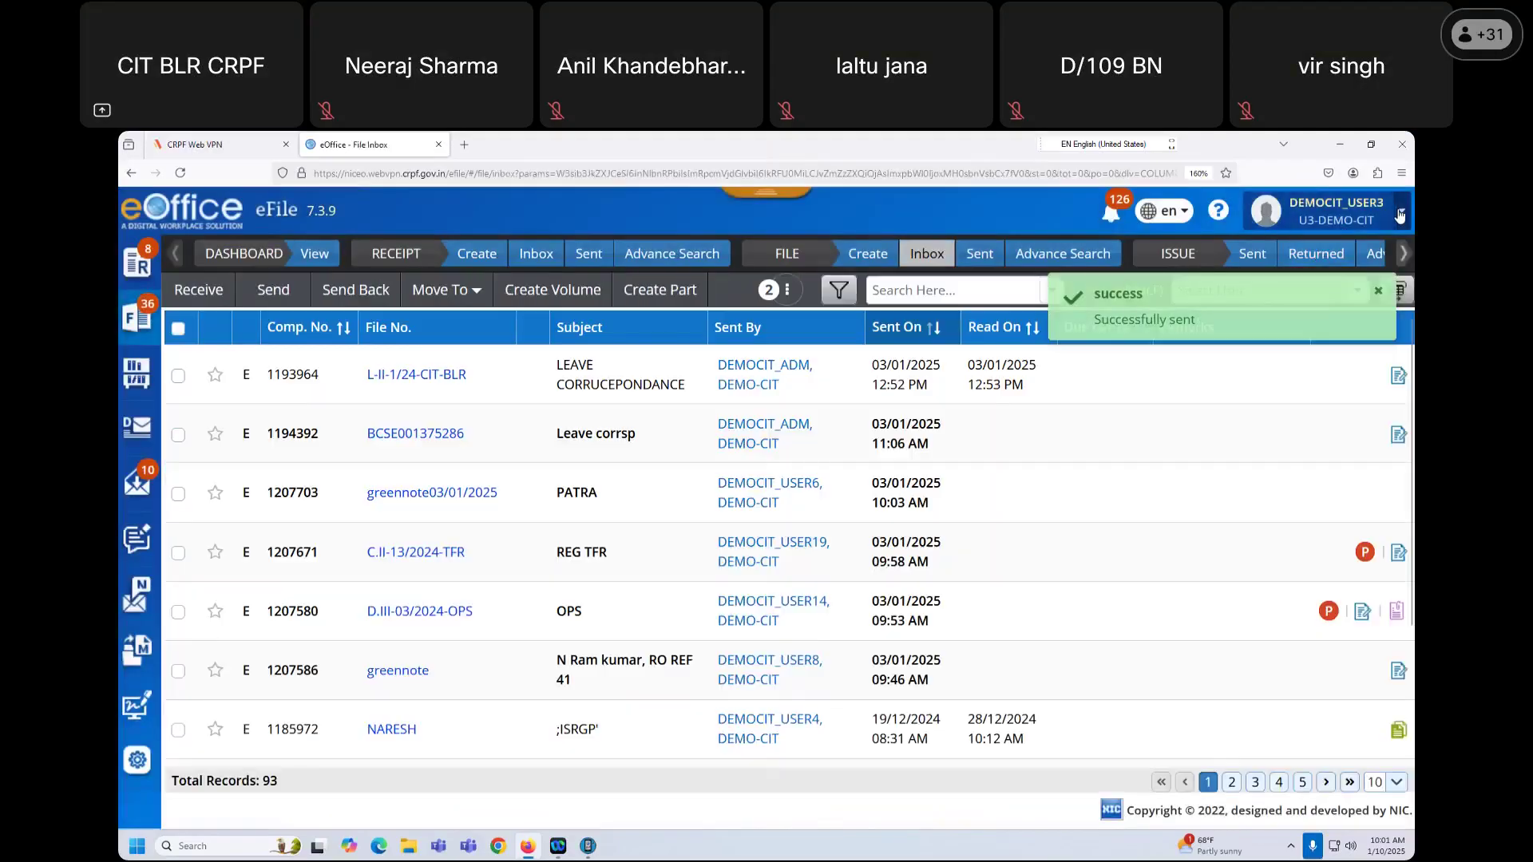
left_click(1336, 212)
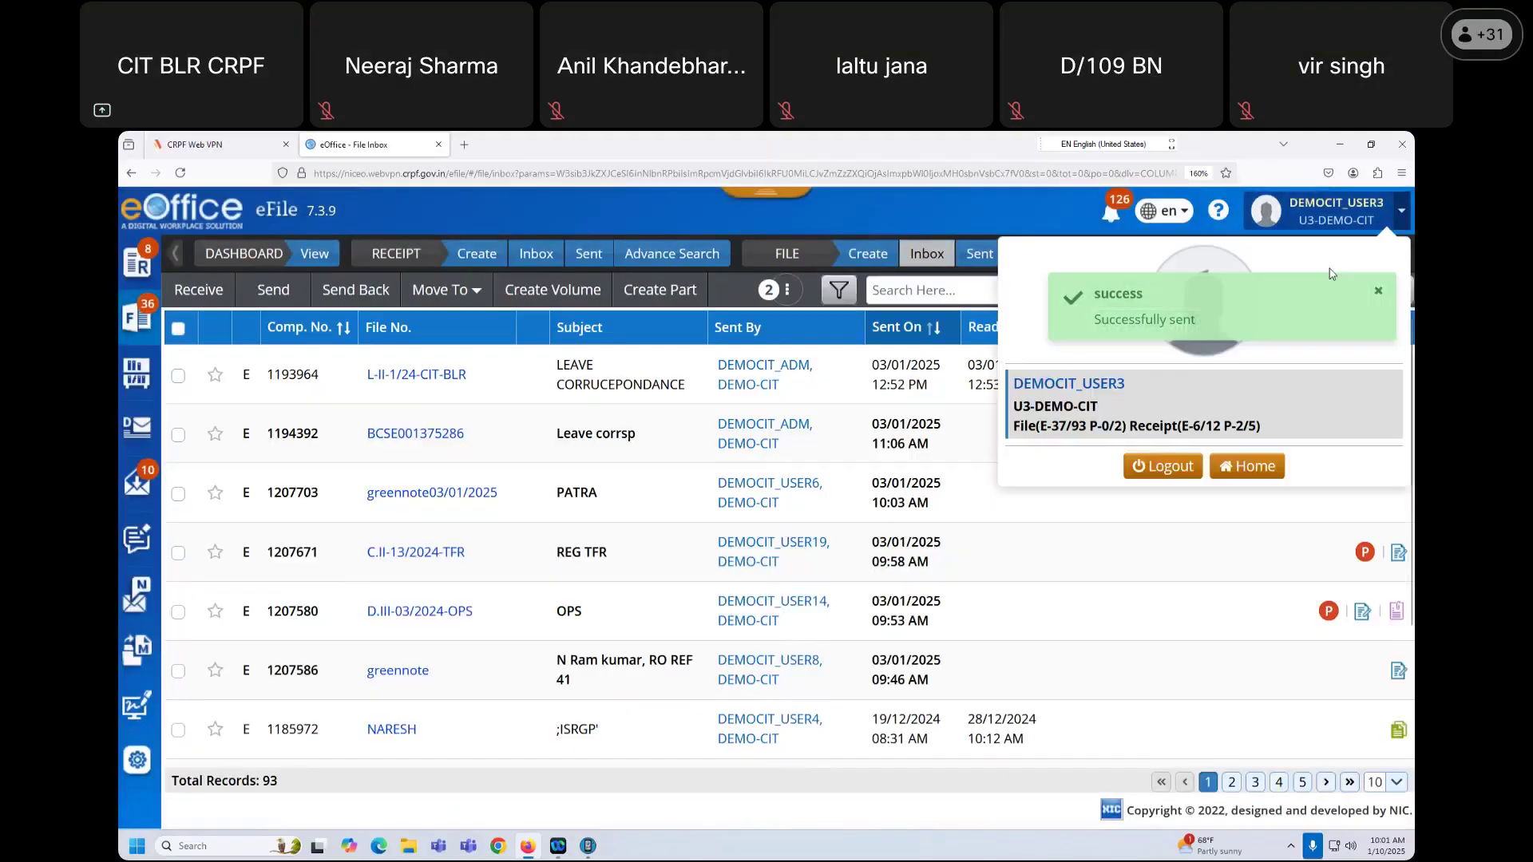
Step: Log out, sign in with the saved administrator login and captcha, and open the eFile inbox
left_click(1172, 471)
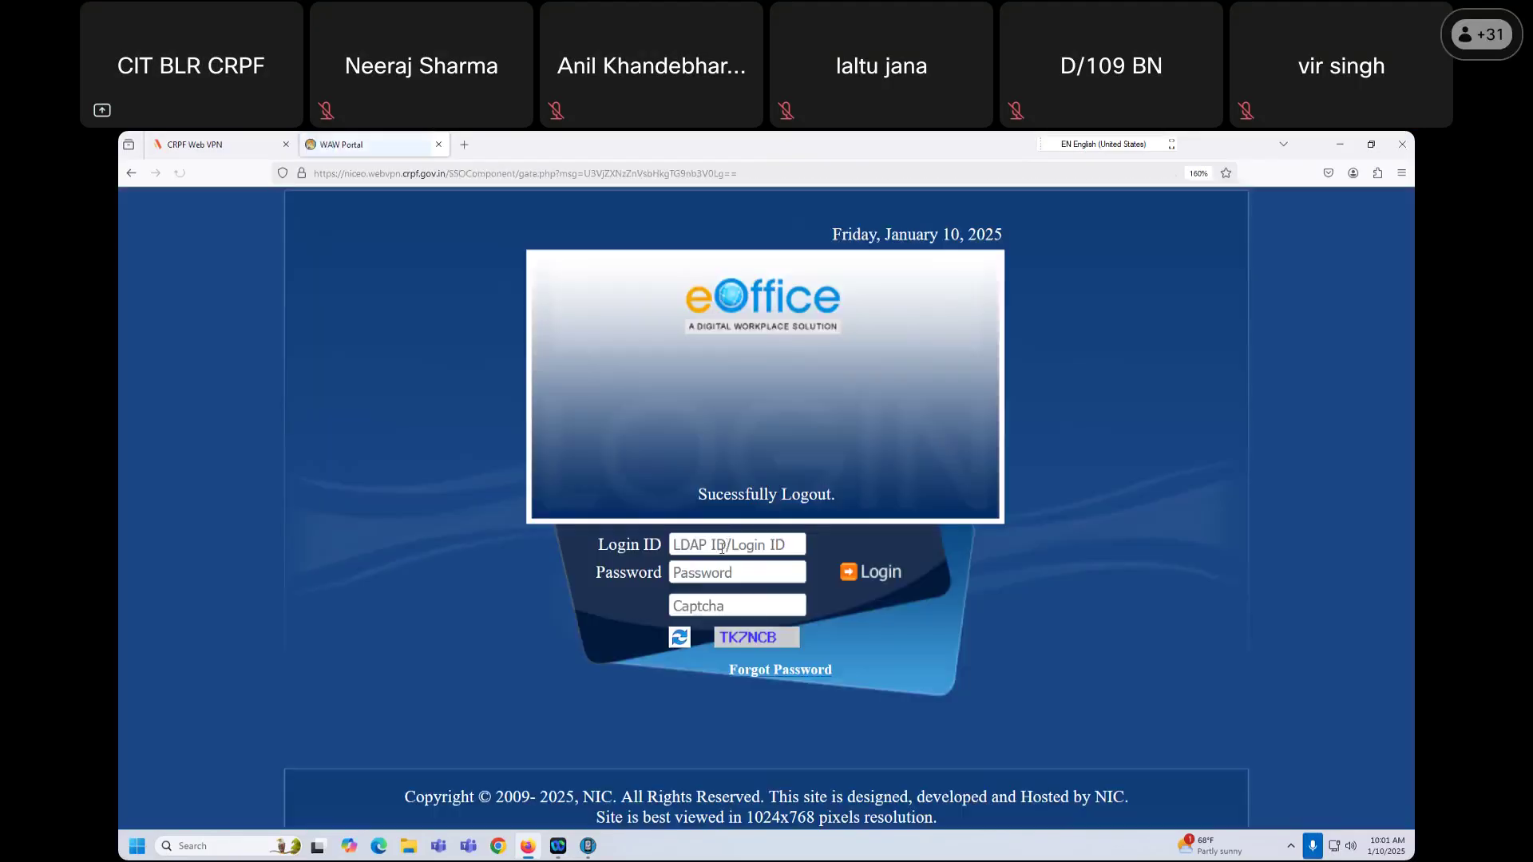
left_click(725, 546)
left_click(746, 570)
left_click(723, 607)
type("TK7NC")
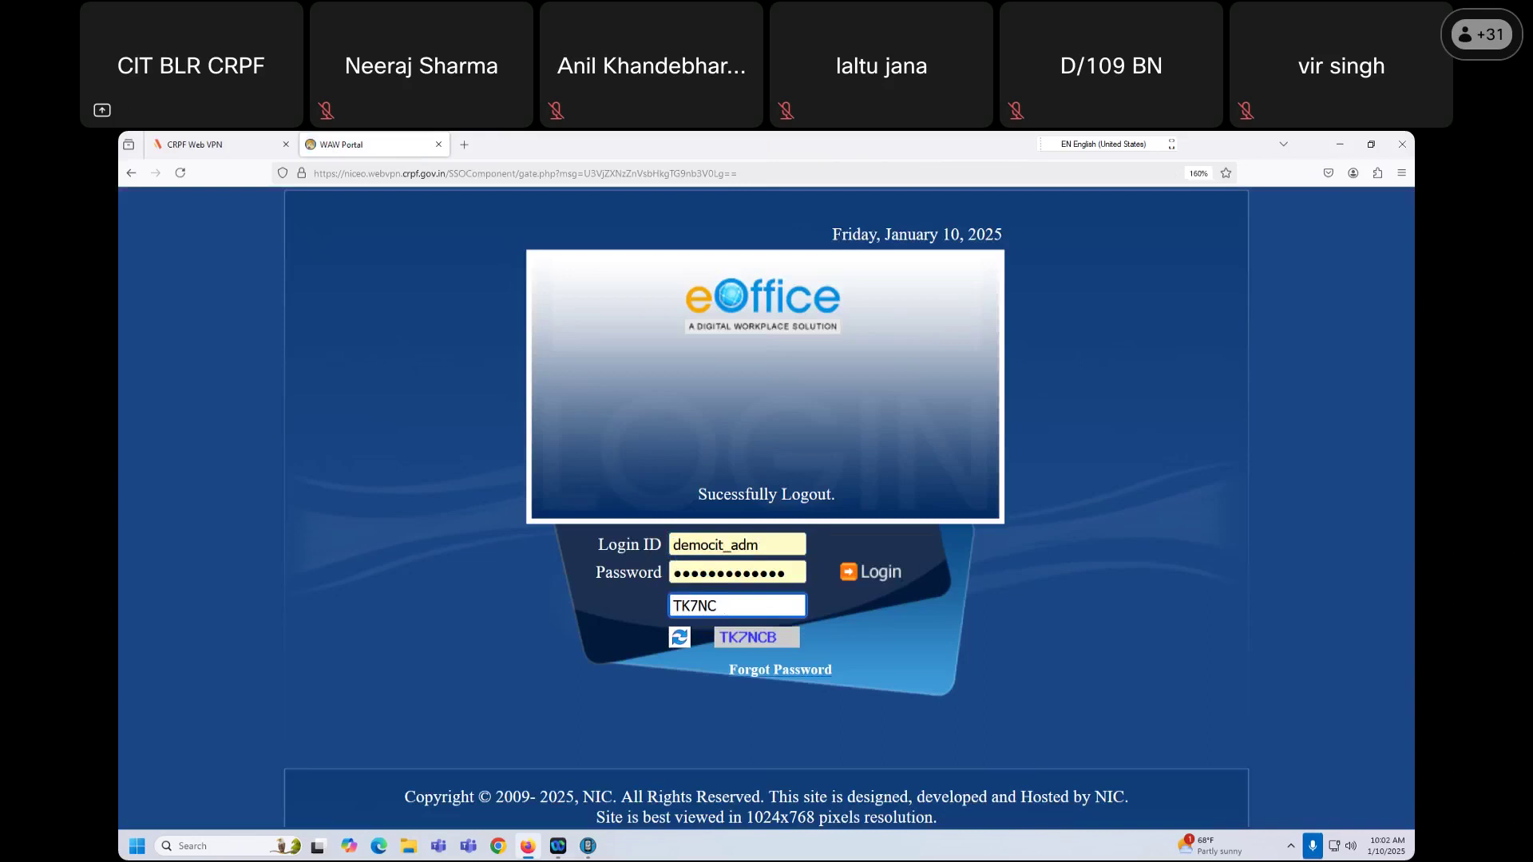
type("B")
left_click(854, 573)
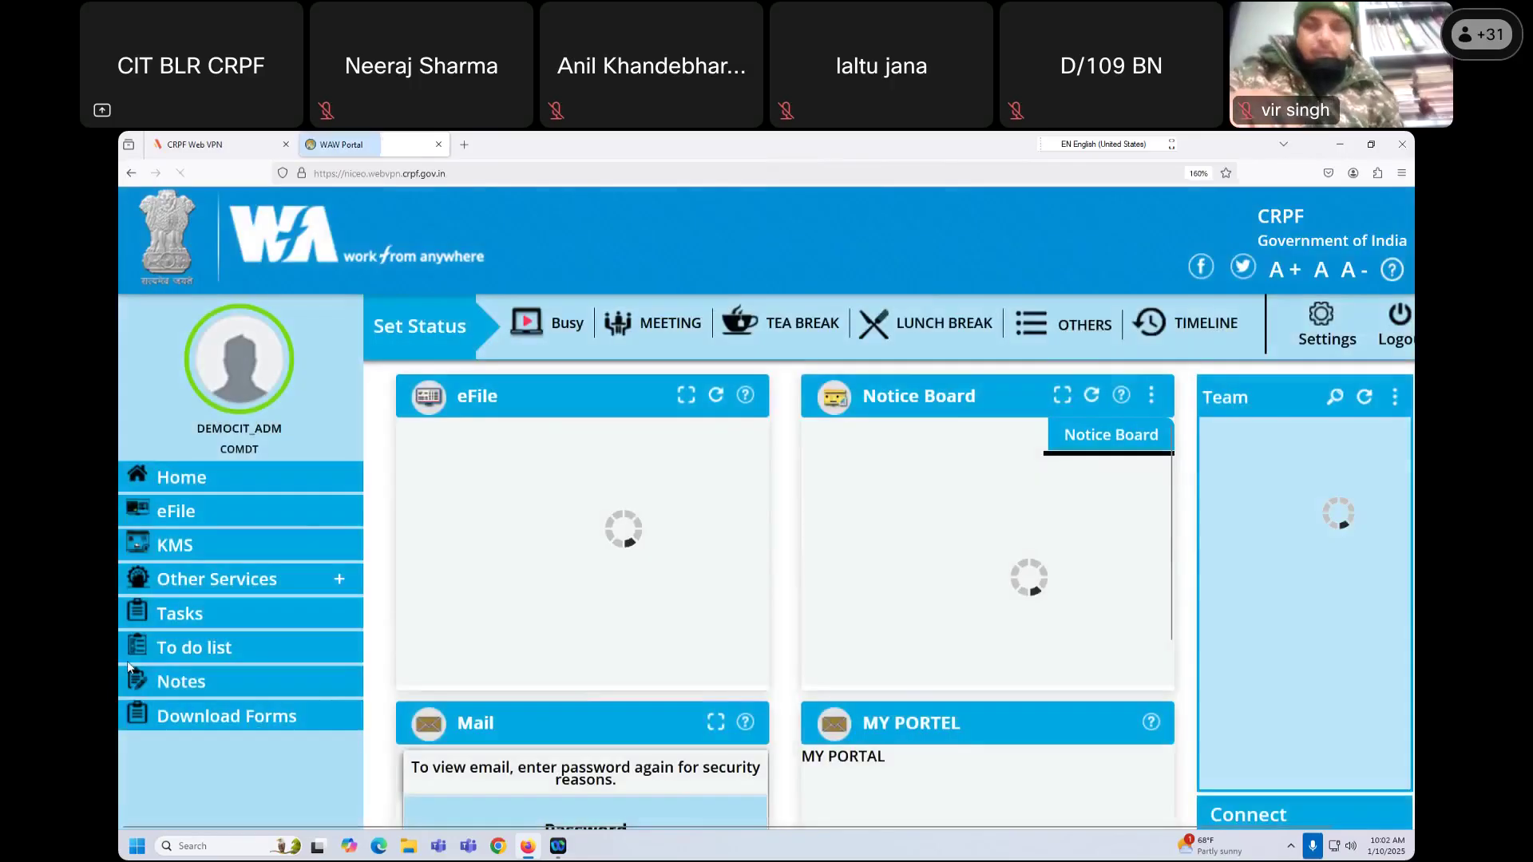
left_click(164, 510)
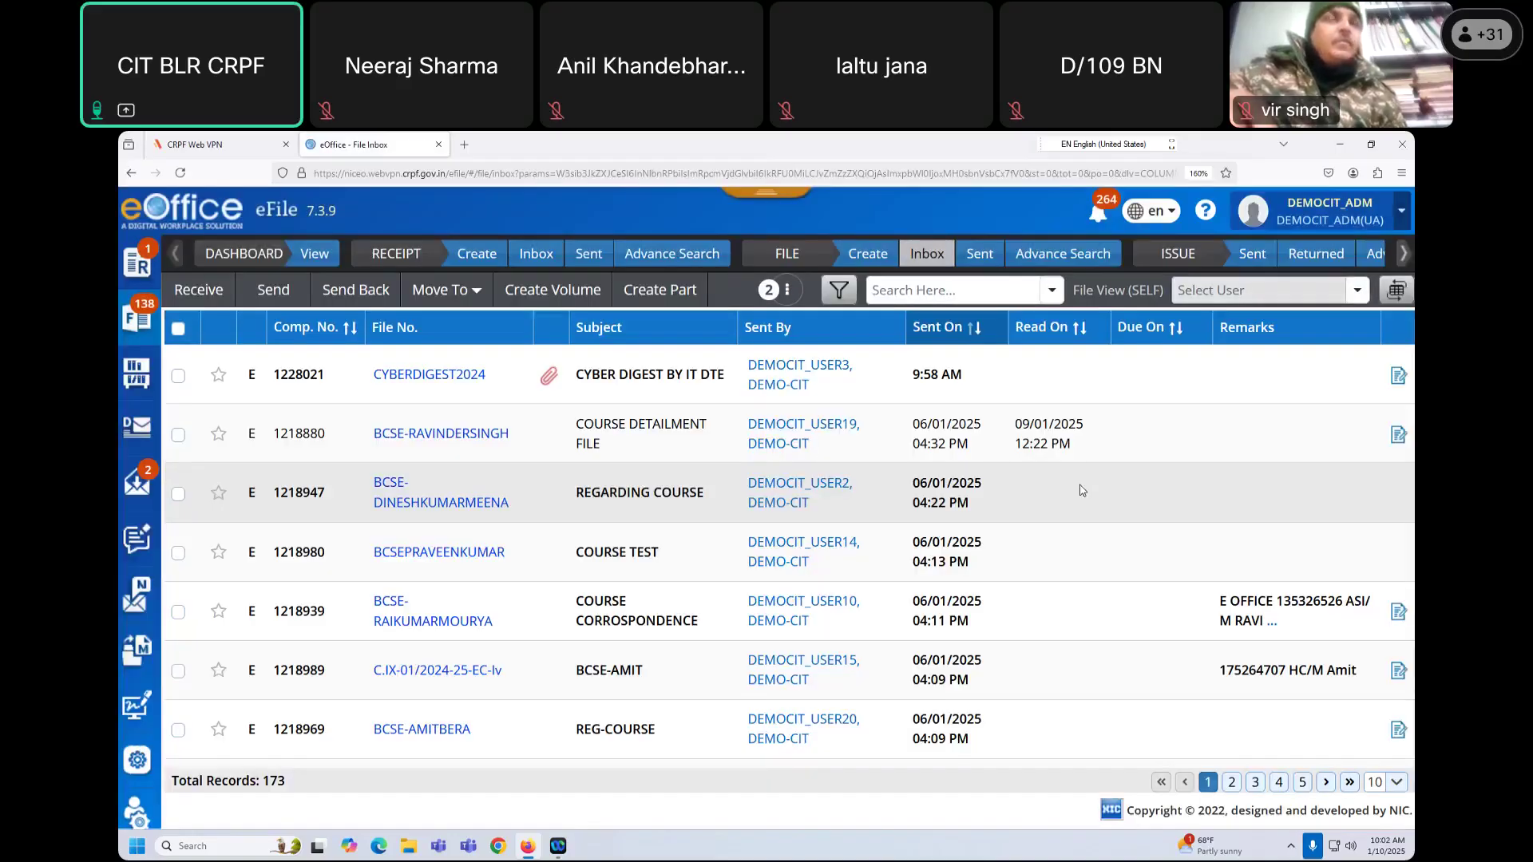
Step: Open the received CYBERDIGEST2024 file and view its attached draft
left_click(443, 375)
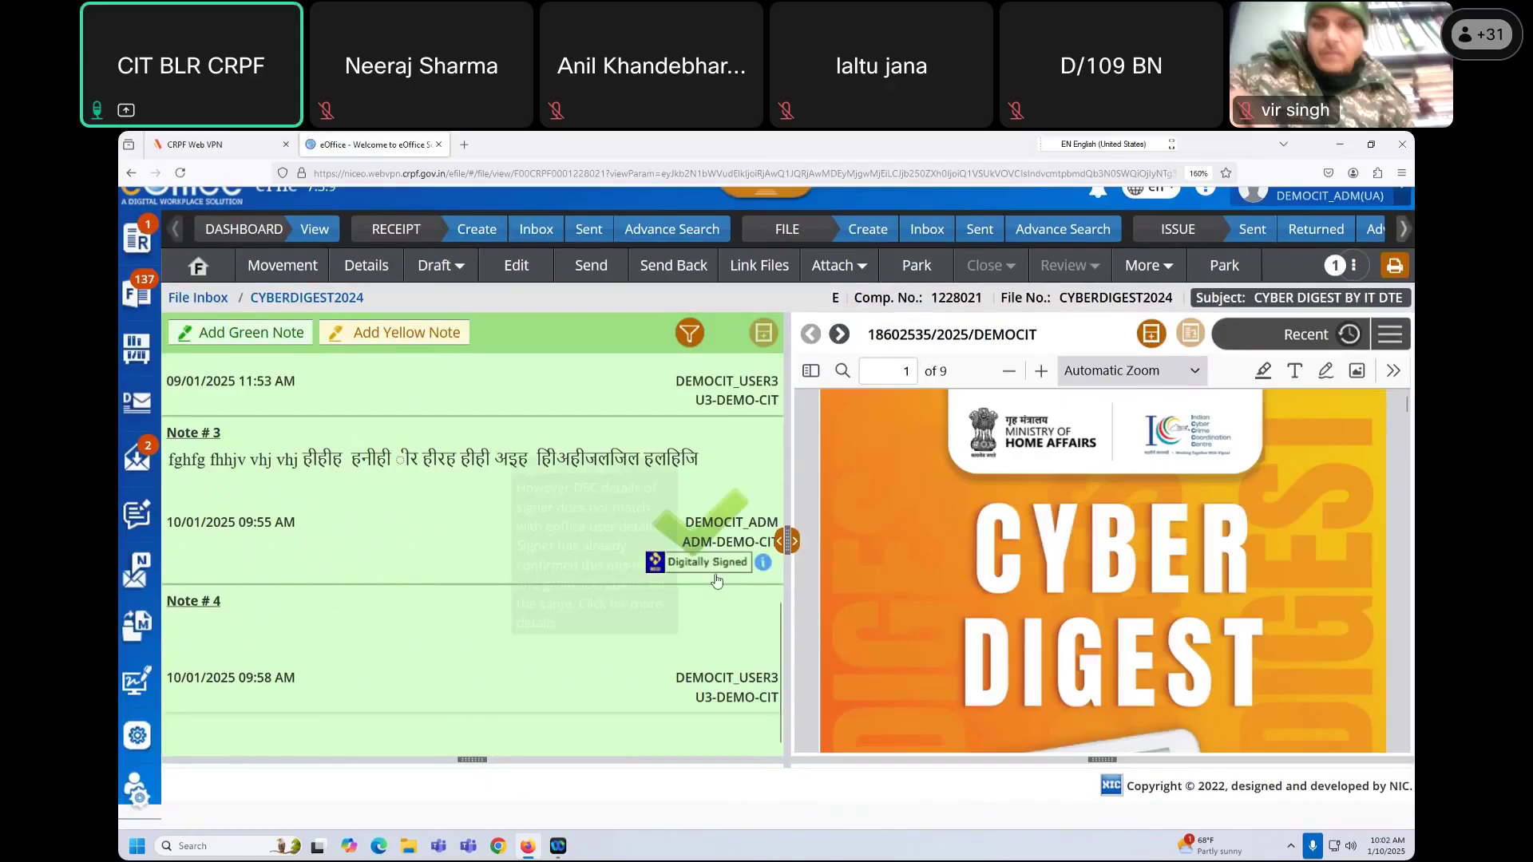
scroll(729, 653, "up", 3)
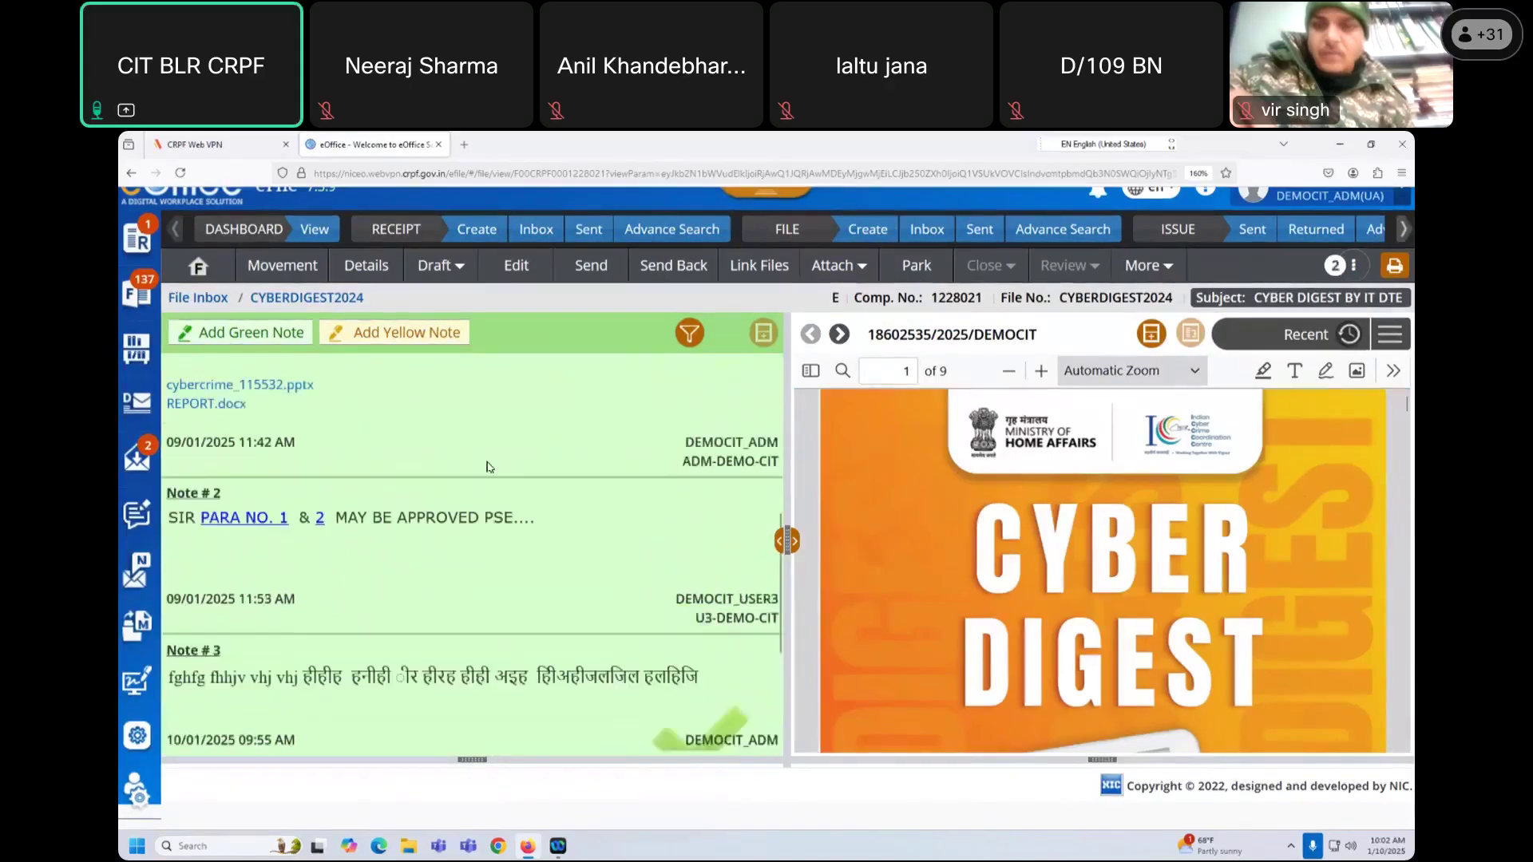
left_click(438, 266)
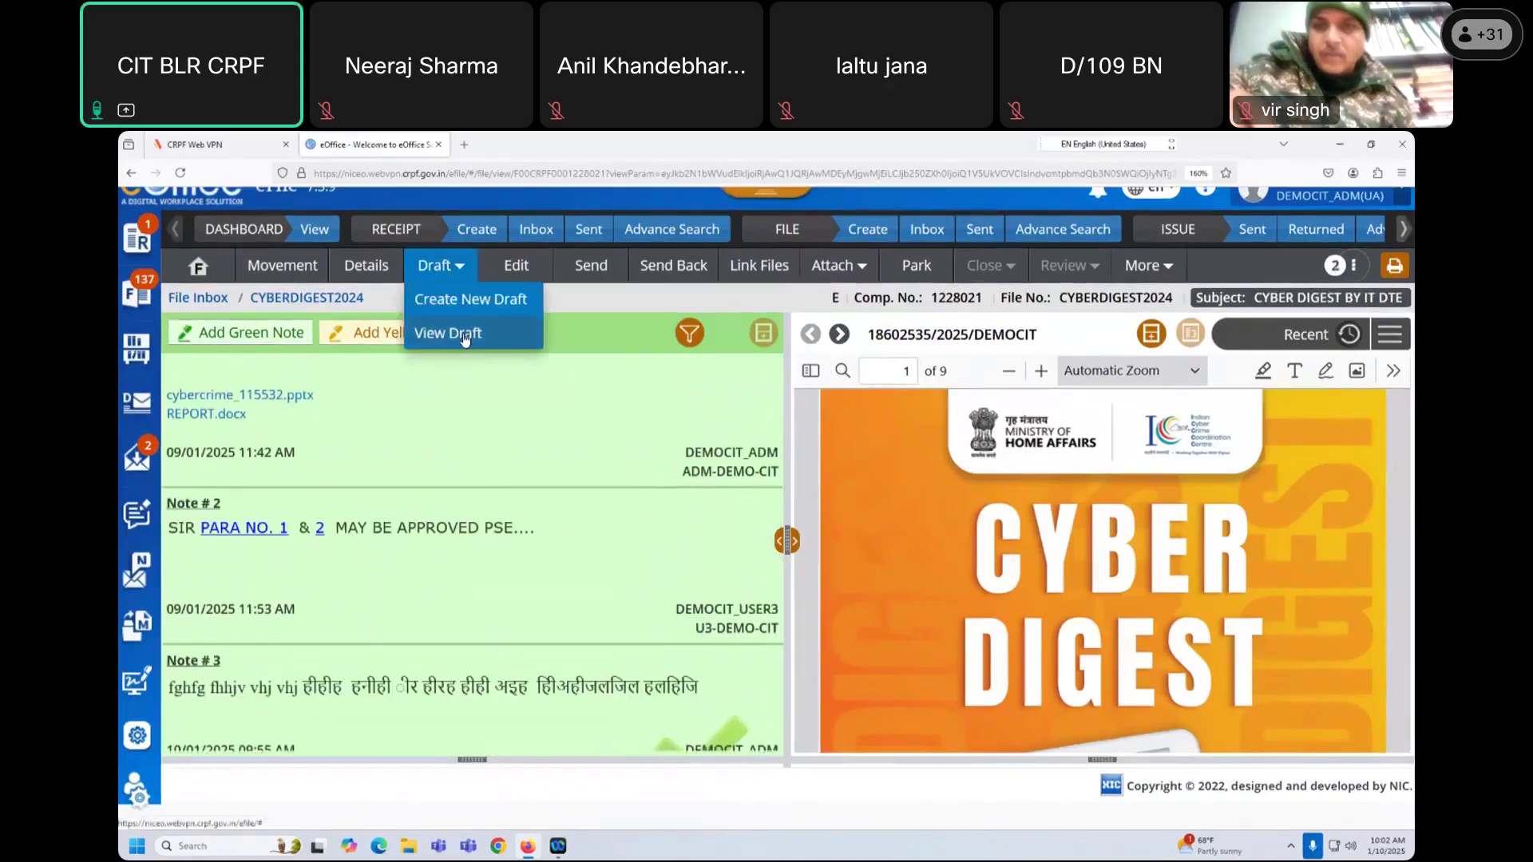
left_click(492, 317)
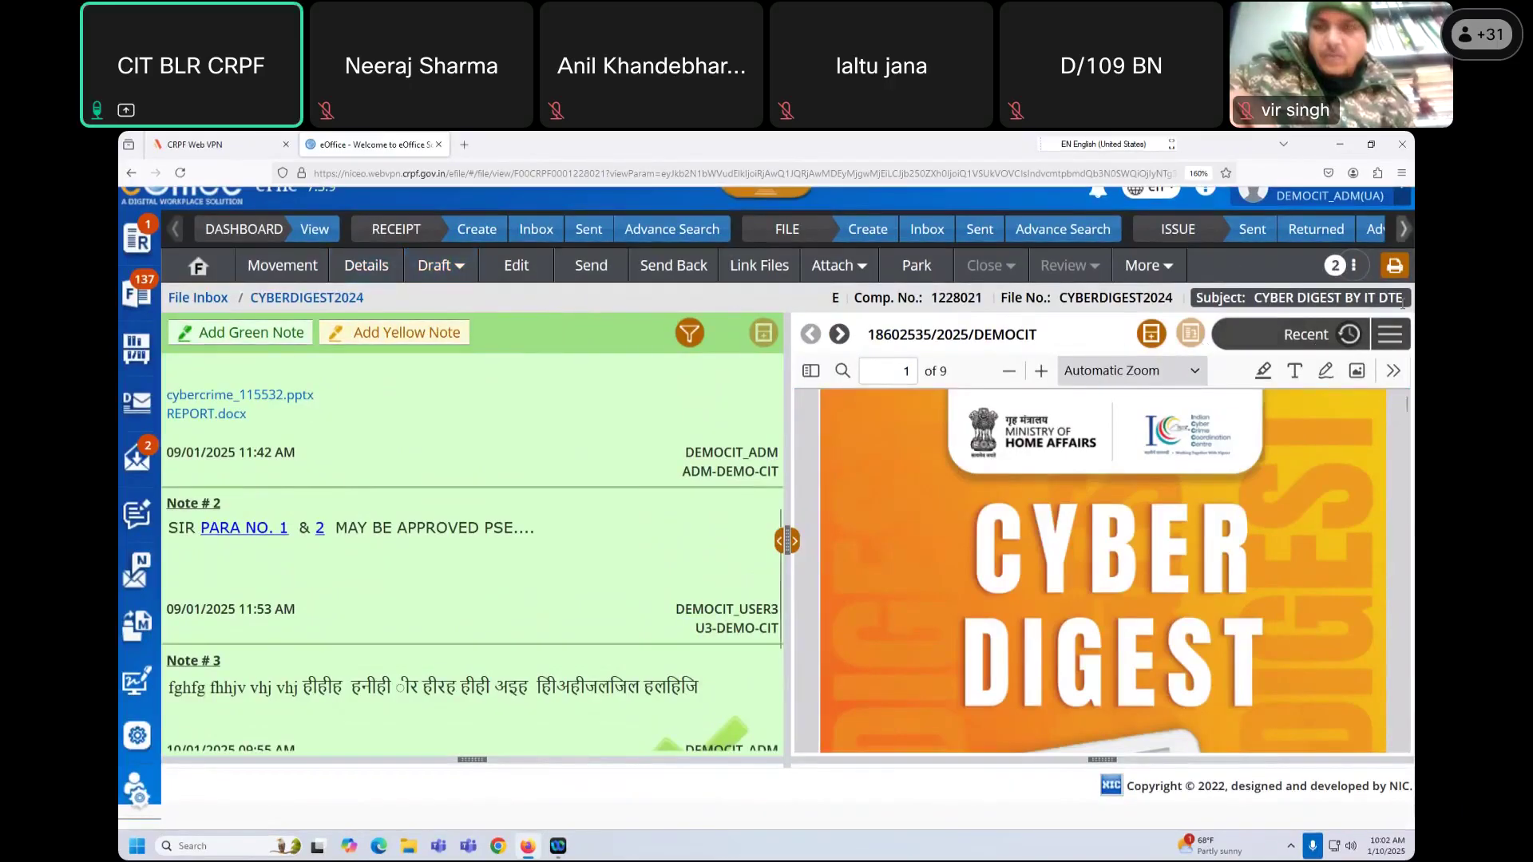
Step: Toggle the document pane between Draft Document and Draft List, then open DFA/3319130
left_click(1403, 342)
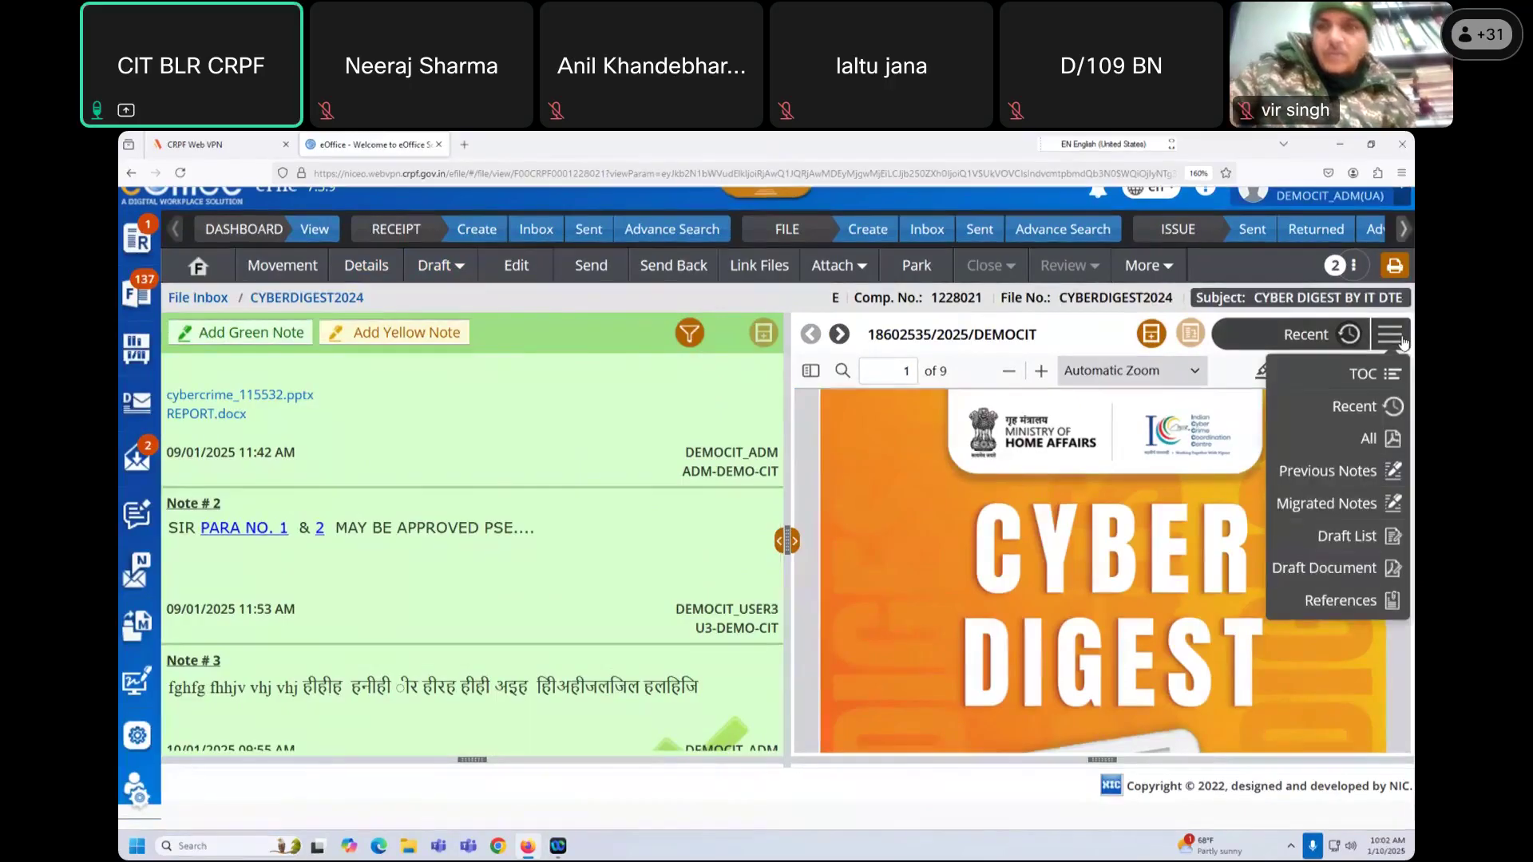
left_click(1352, 576)
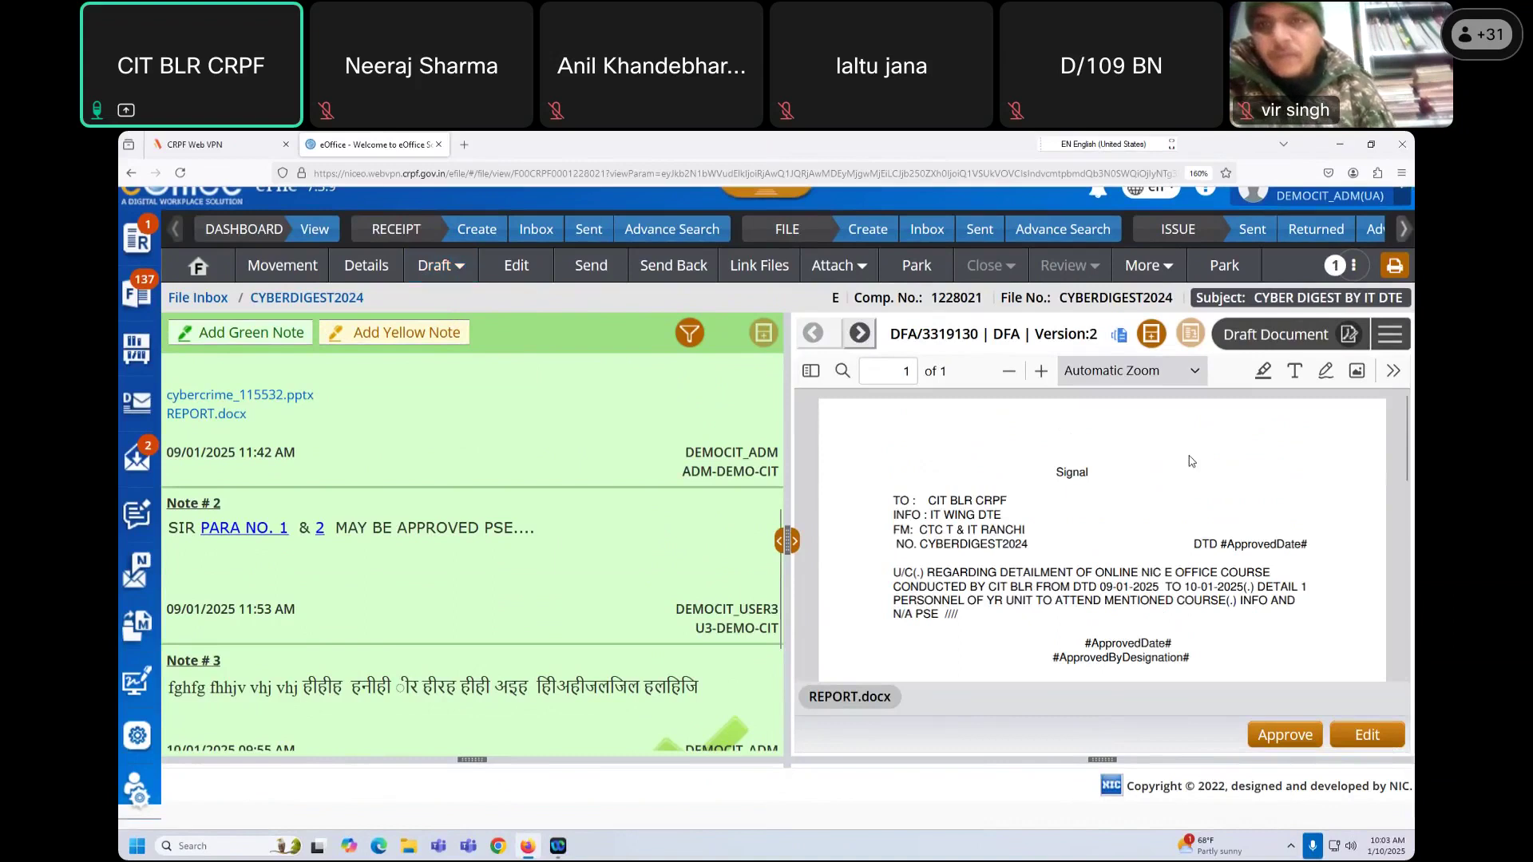
left_click(1392, 336)
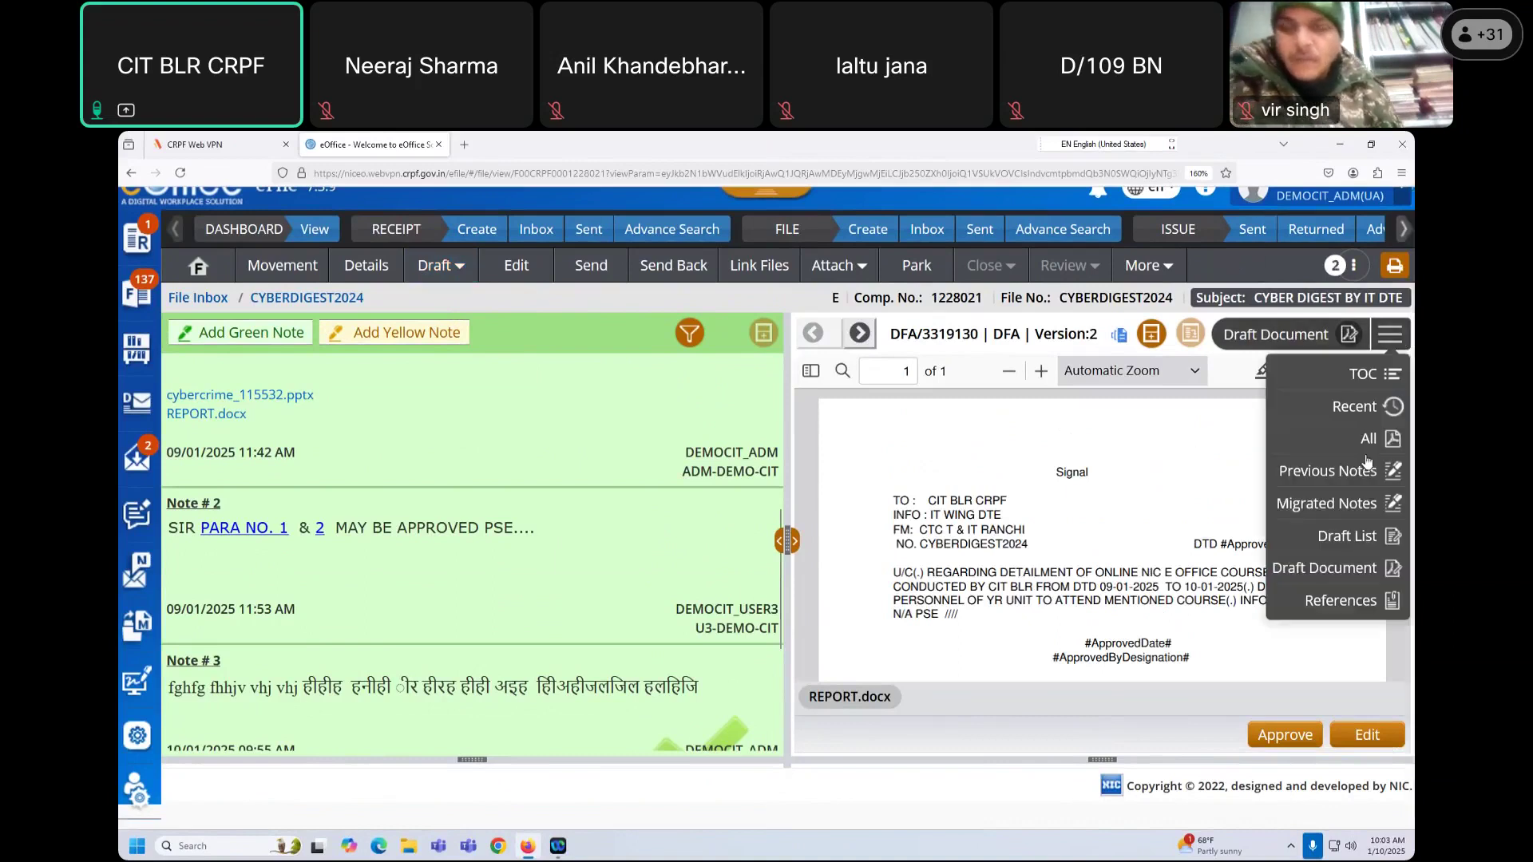
left_click(1364, 539)
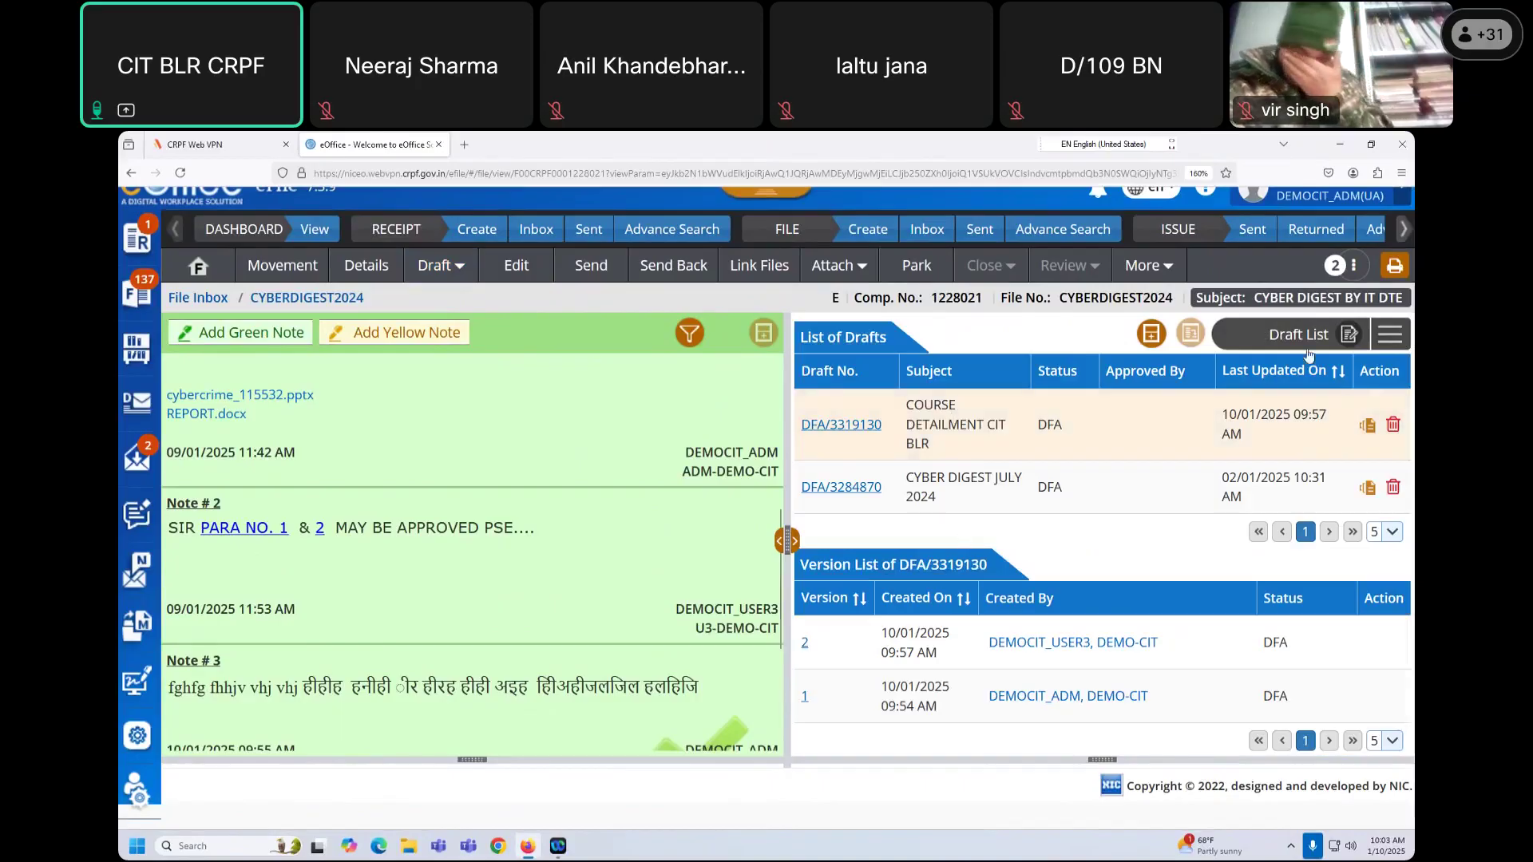
left_click(1390, 335)
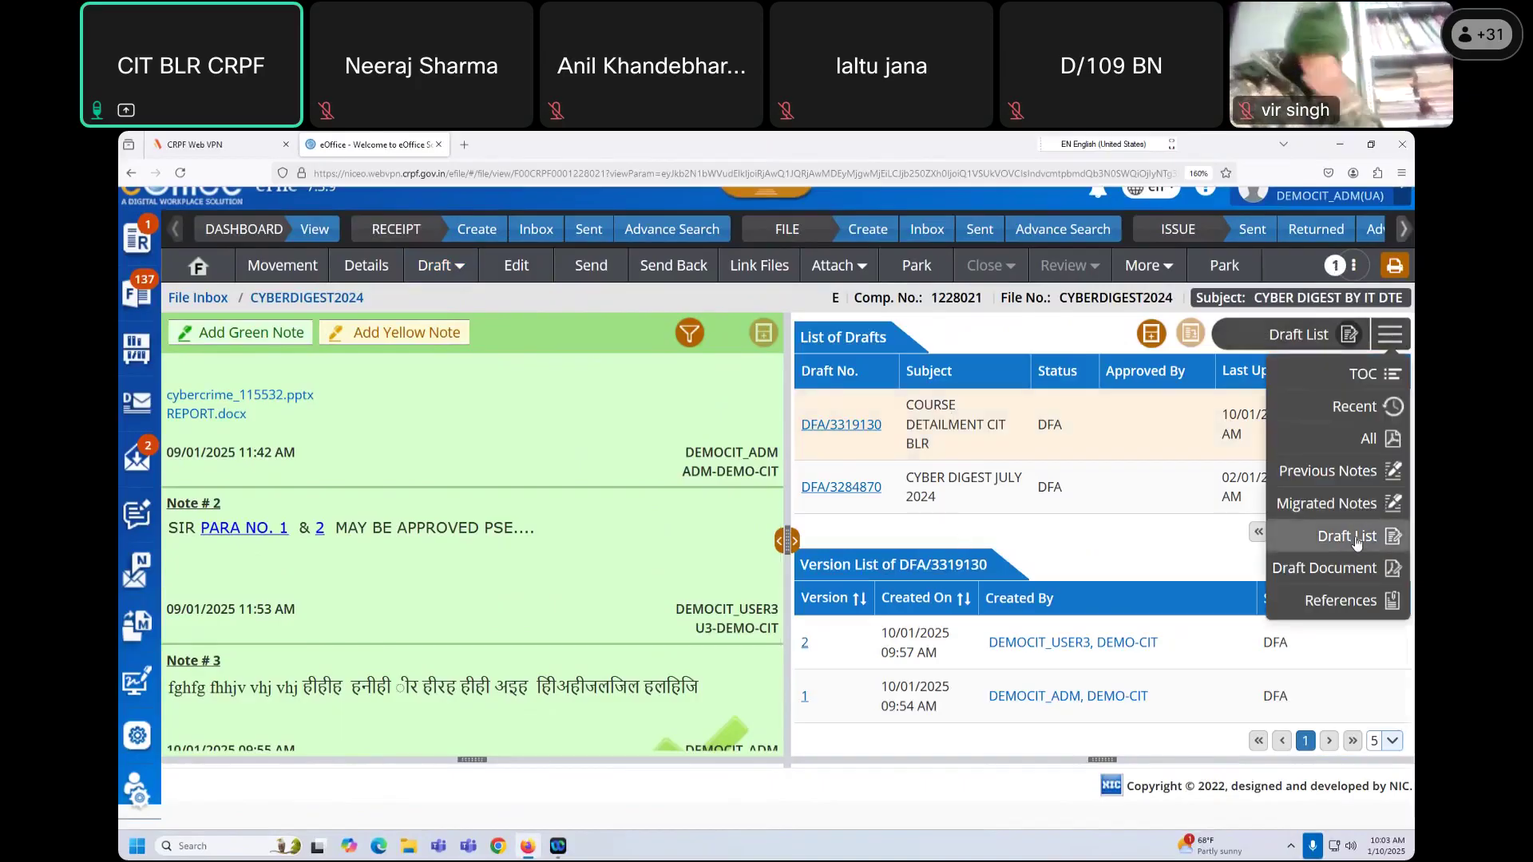
left_click(1350, 543)
left_click(1389, 334)
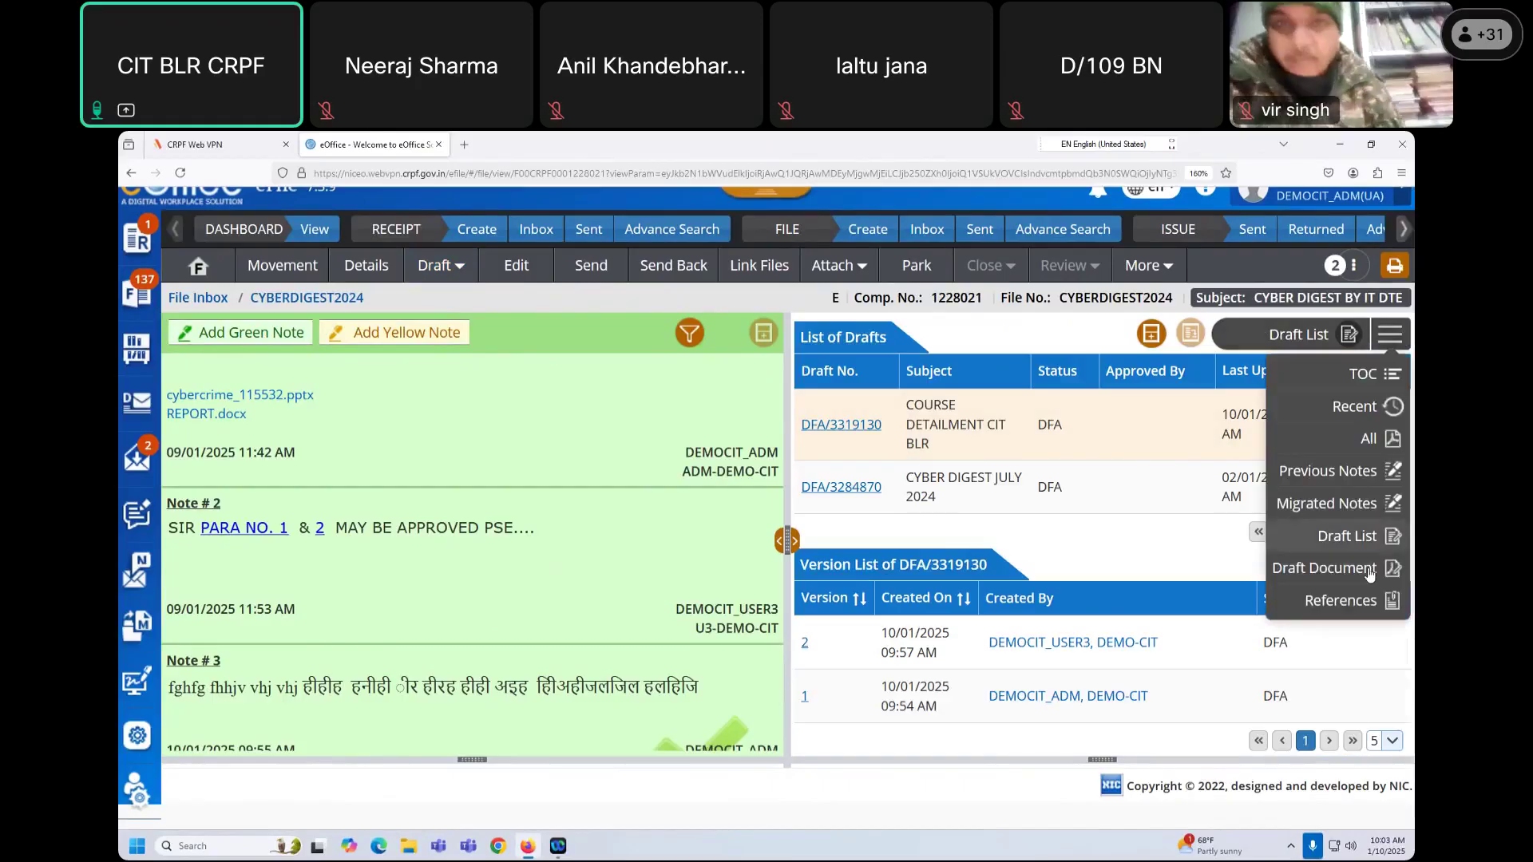
left_click(1349, 568)
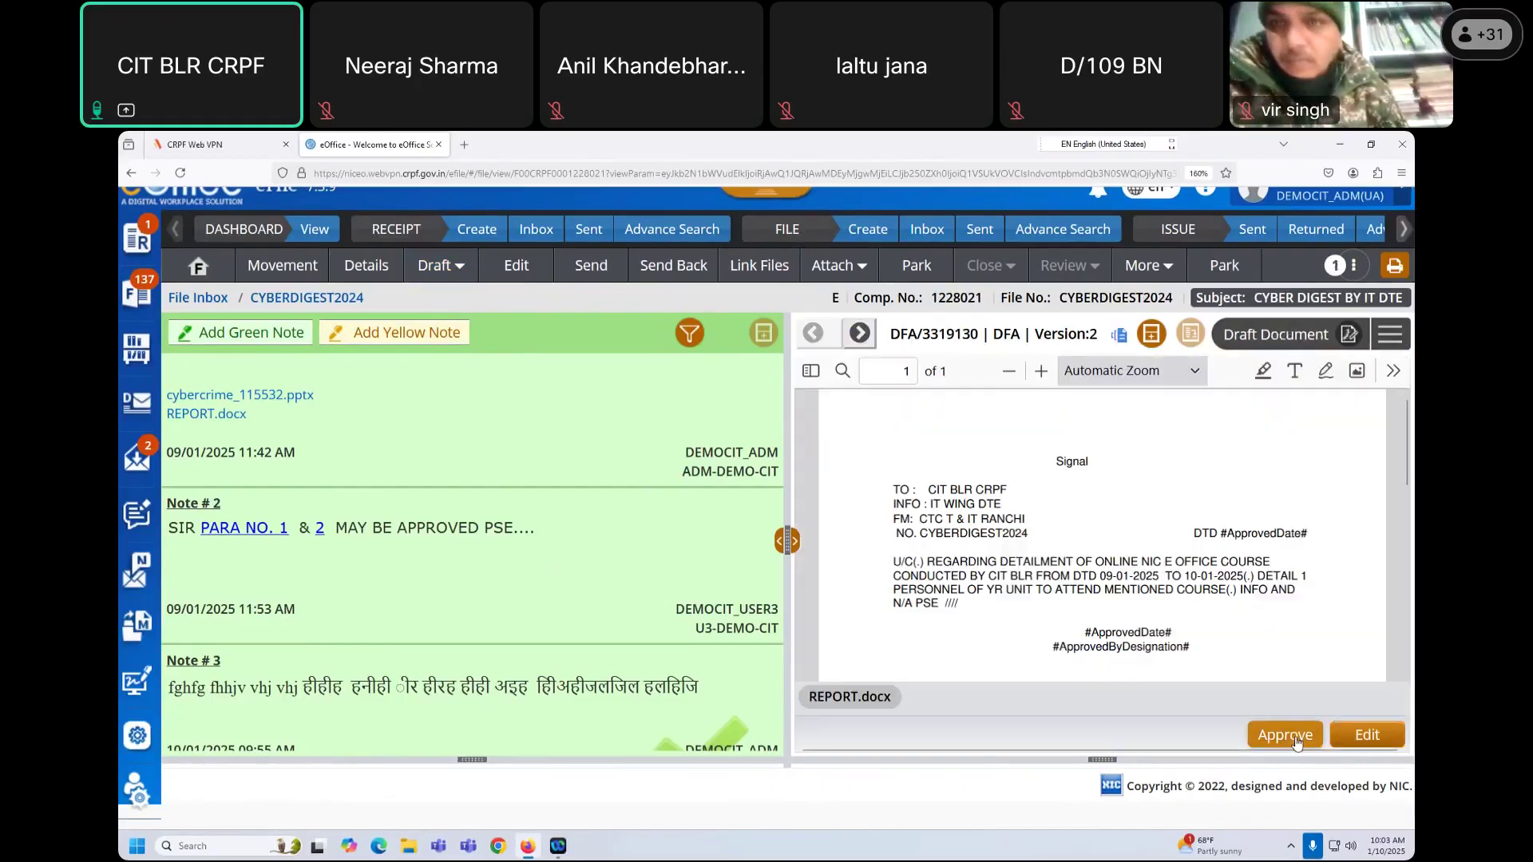
left_click(1389, 334)
left_click(1363, 537)
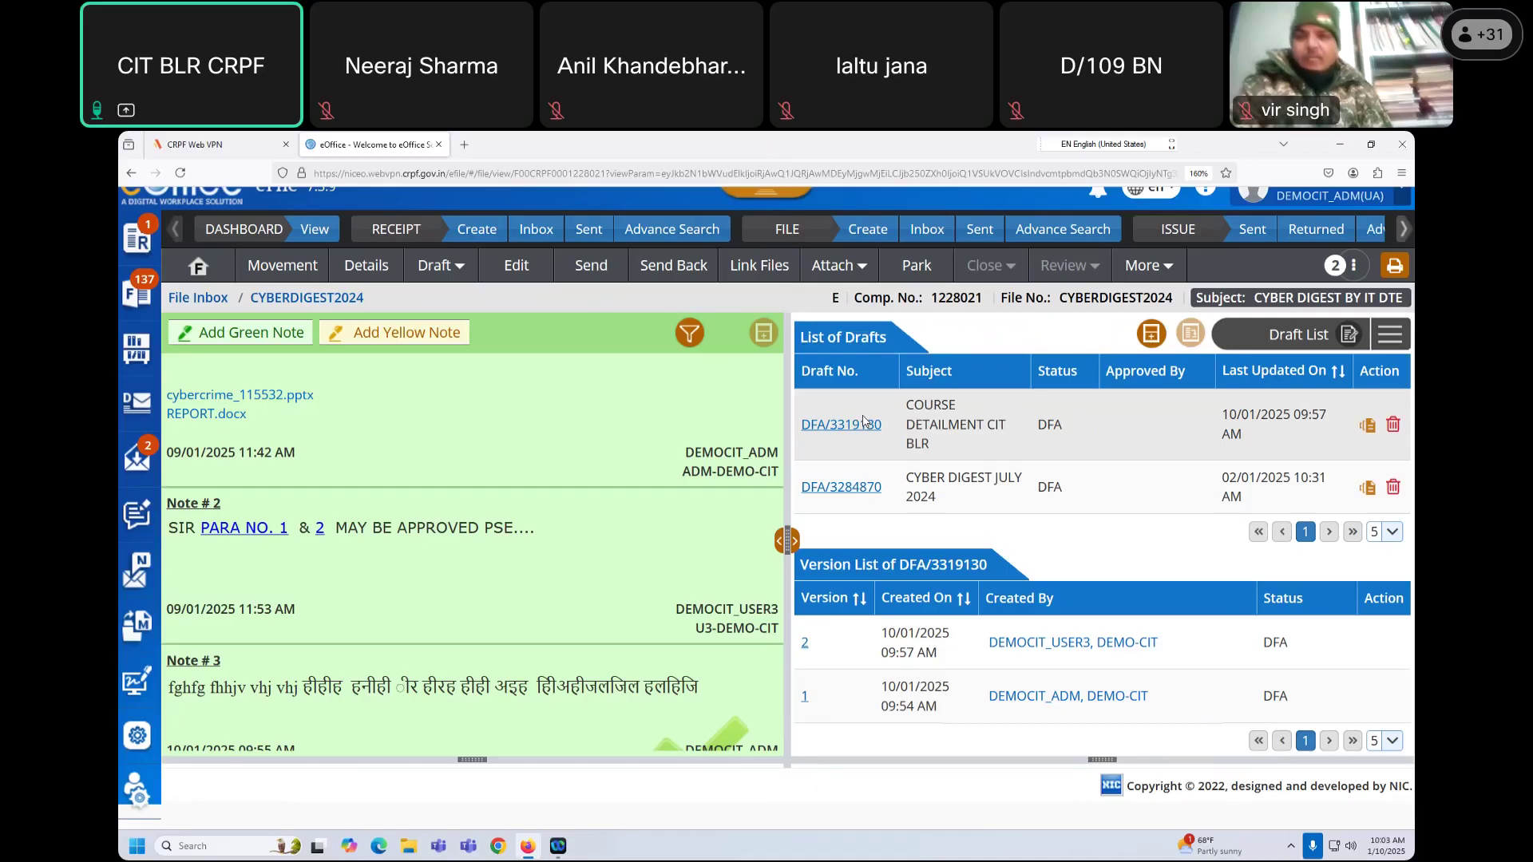
left_click(863, 423)
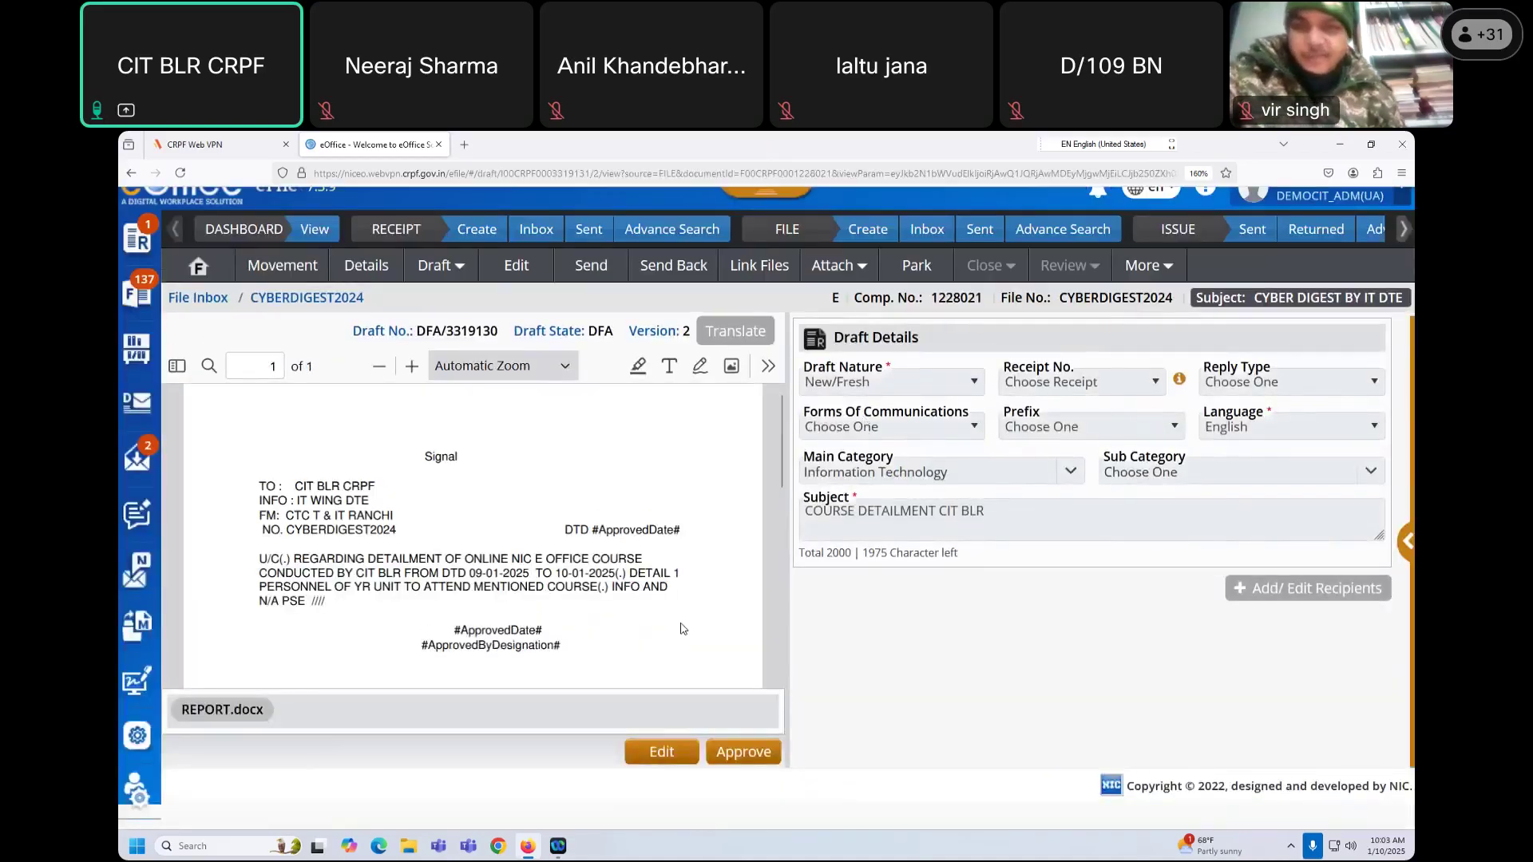
Step: Approve draft DFA/3319130 and confirm, issuing it as I/2963555/2025 dated 10-01-2025
left_click(738, 760)
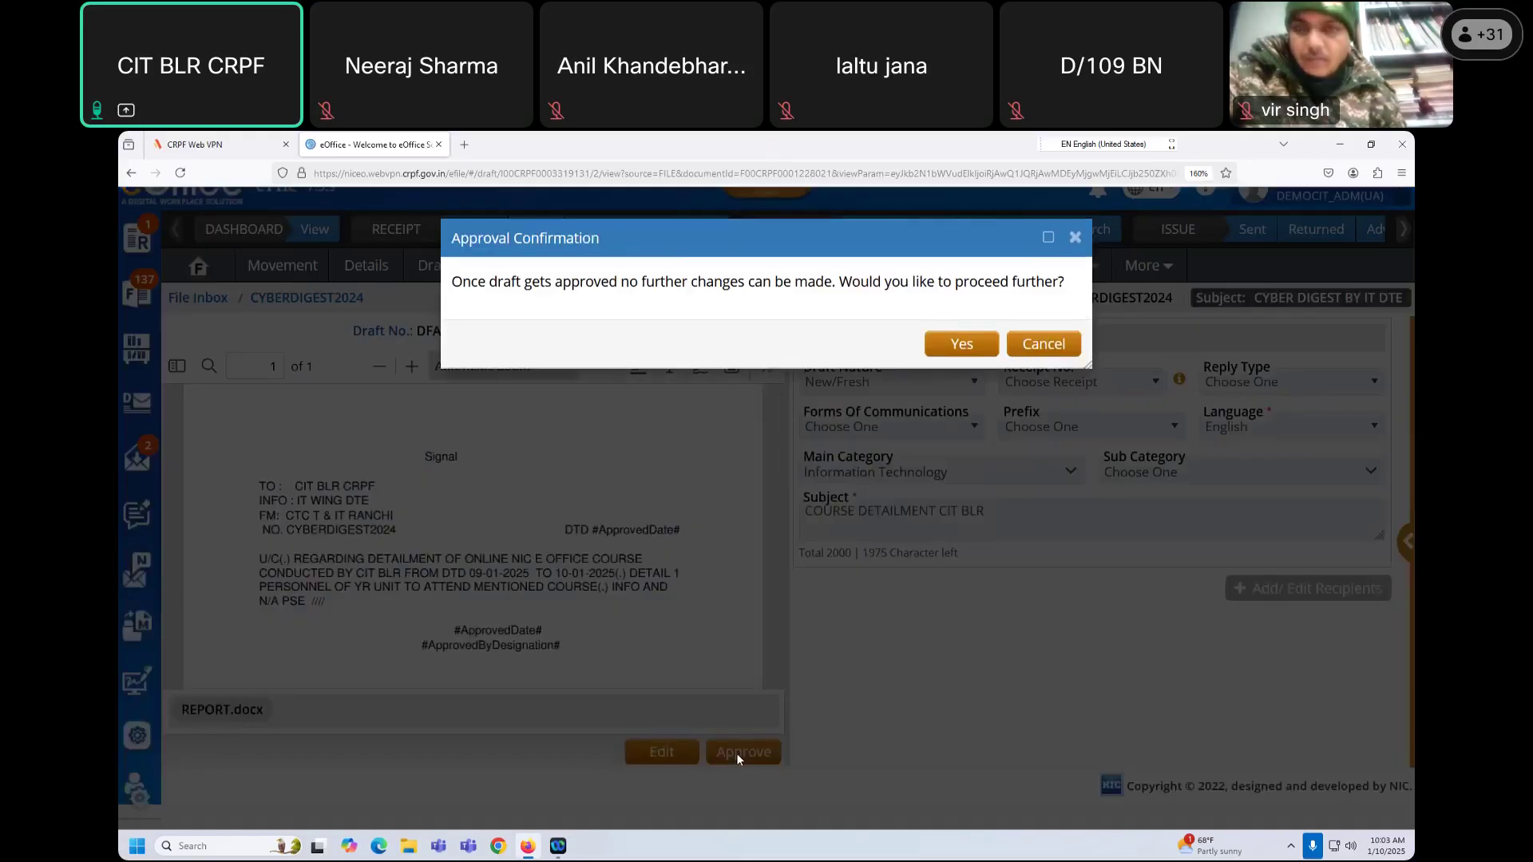
left_click(960, 347)
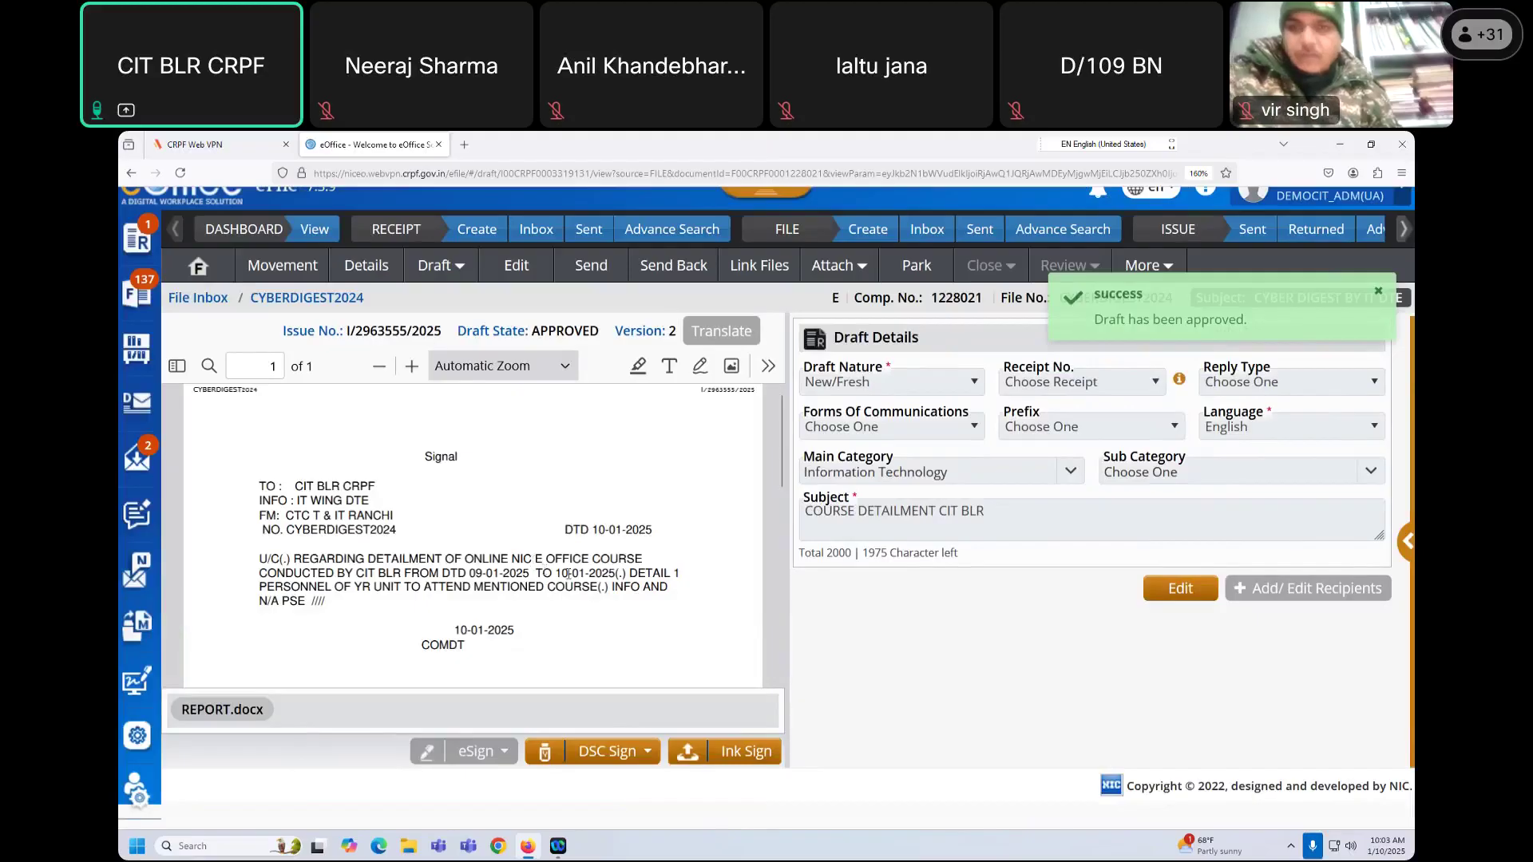
double_click(633, 530)
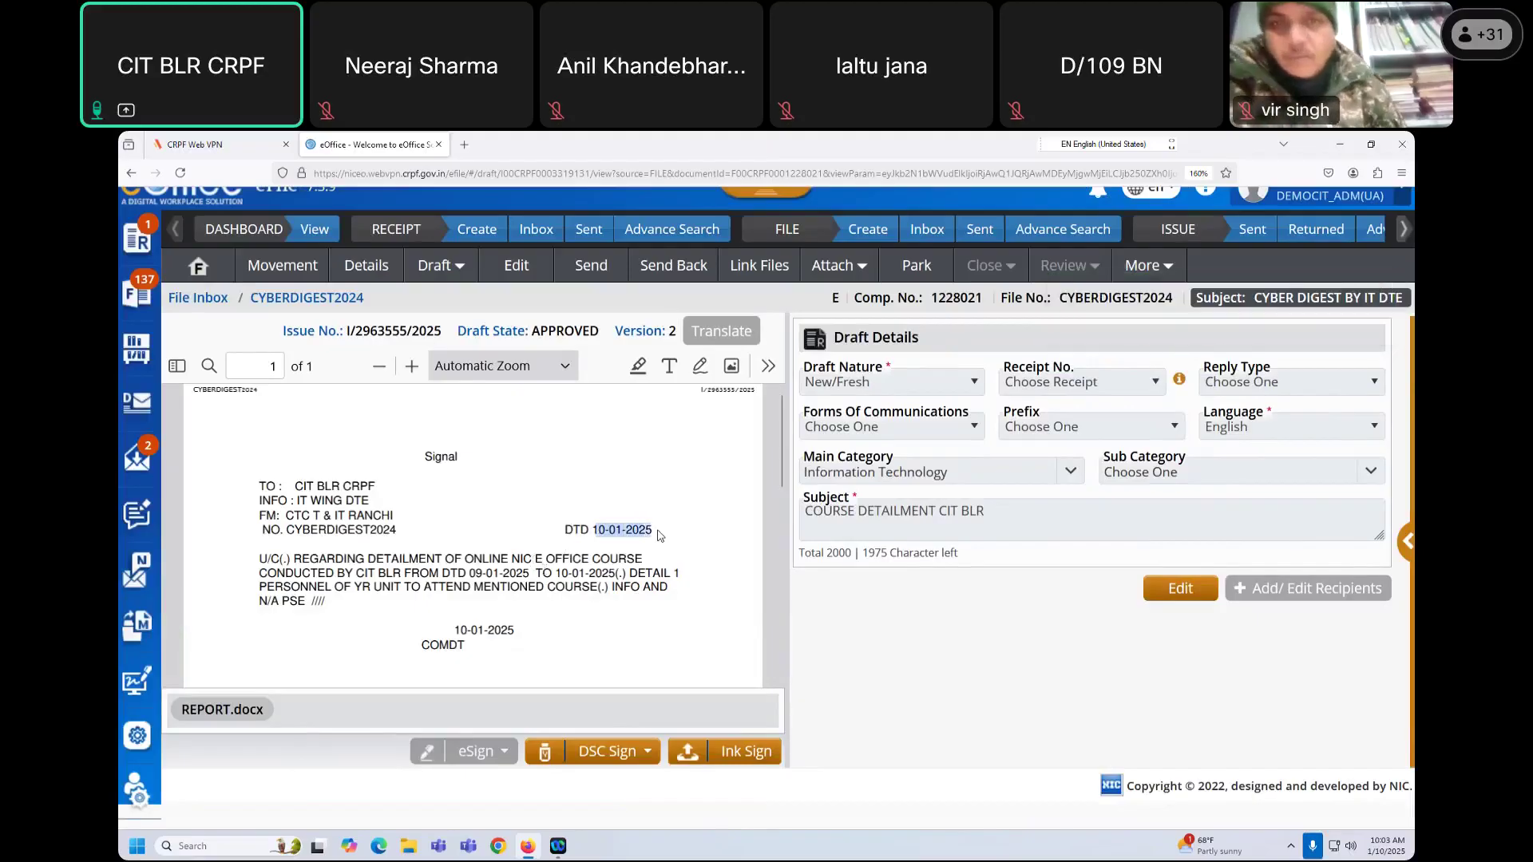
triple_click(423, 653)
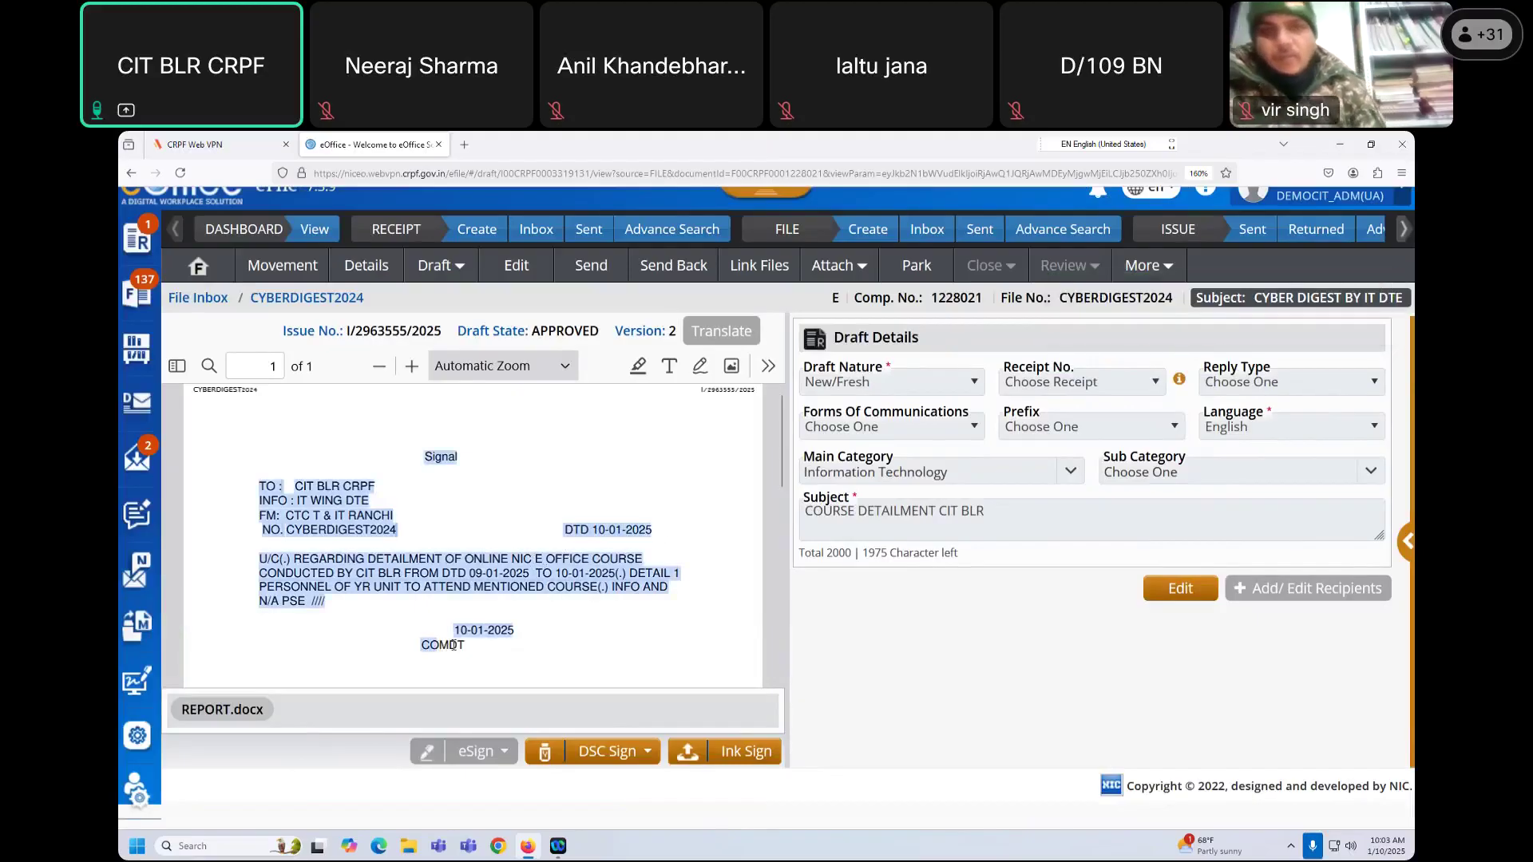
left_click(429, 644)
double_click(456, 645)
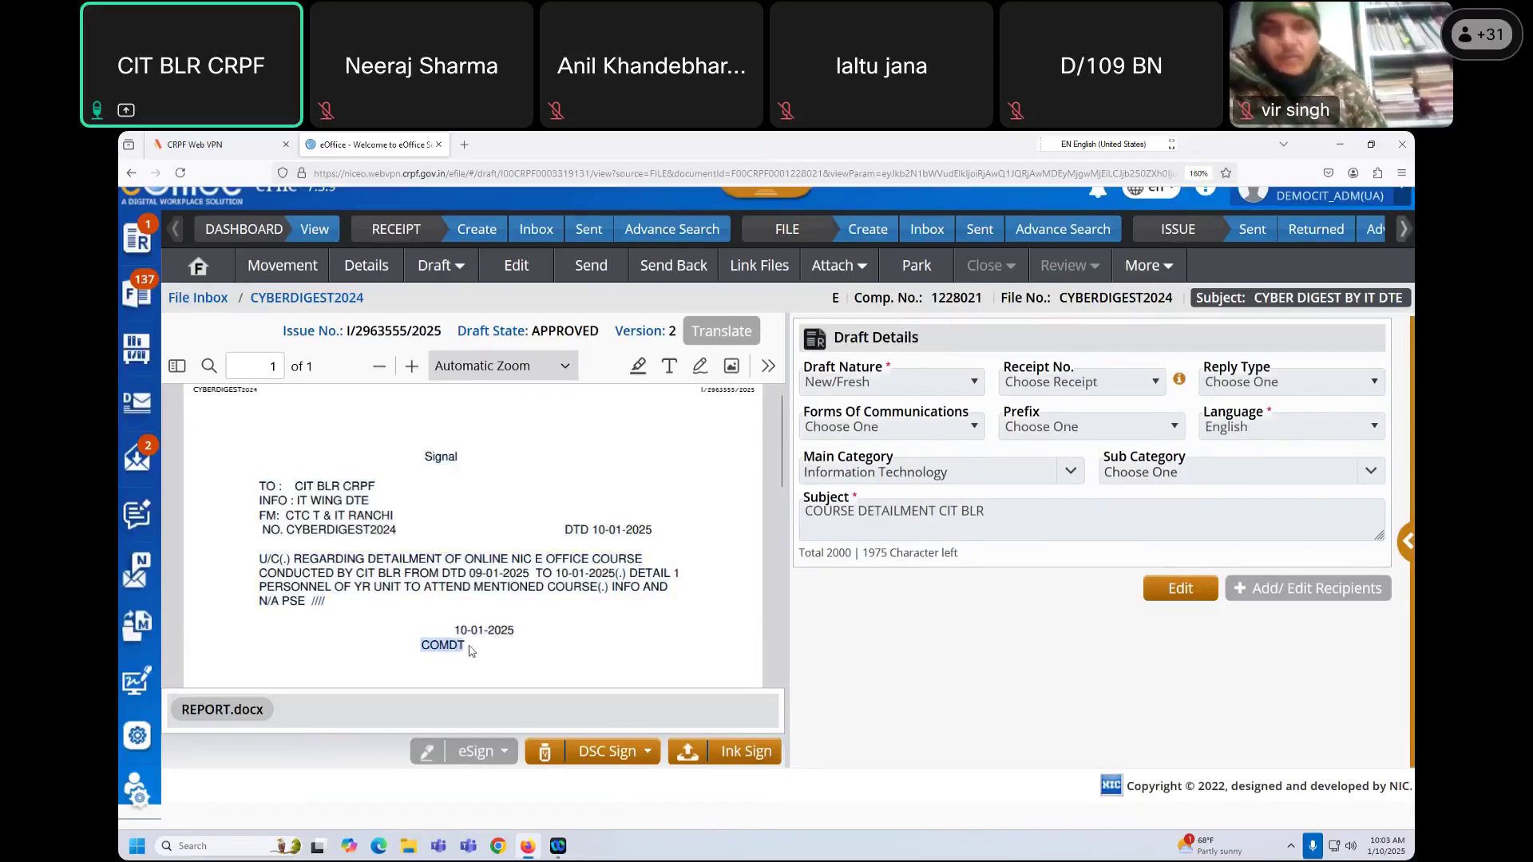
left_click_drag(457, 631, 521, 632)
left_click(555, 632)
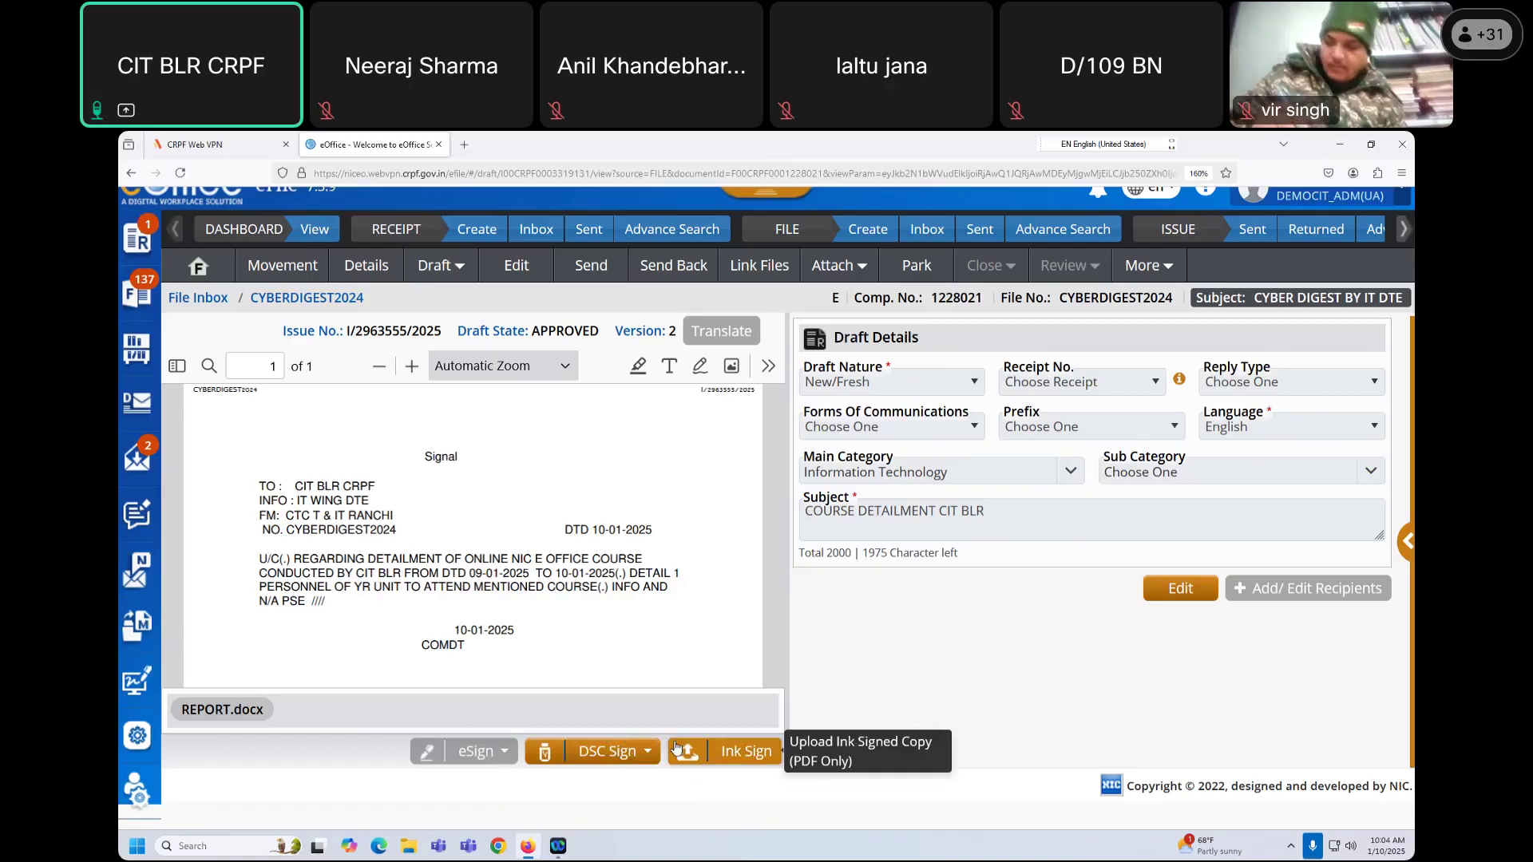
left_click_drag(424, 461, 445, 648)
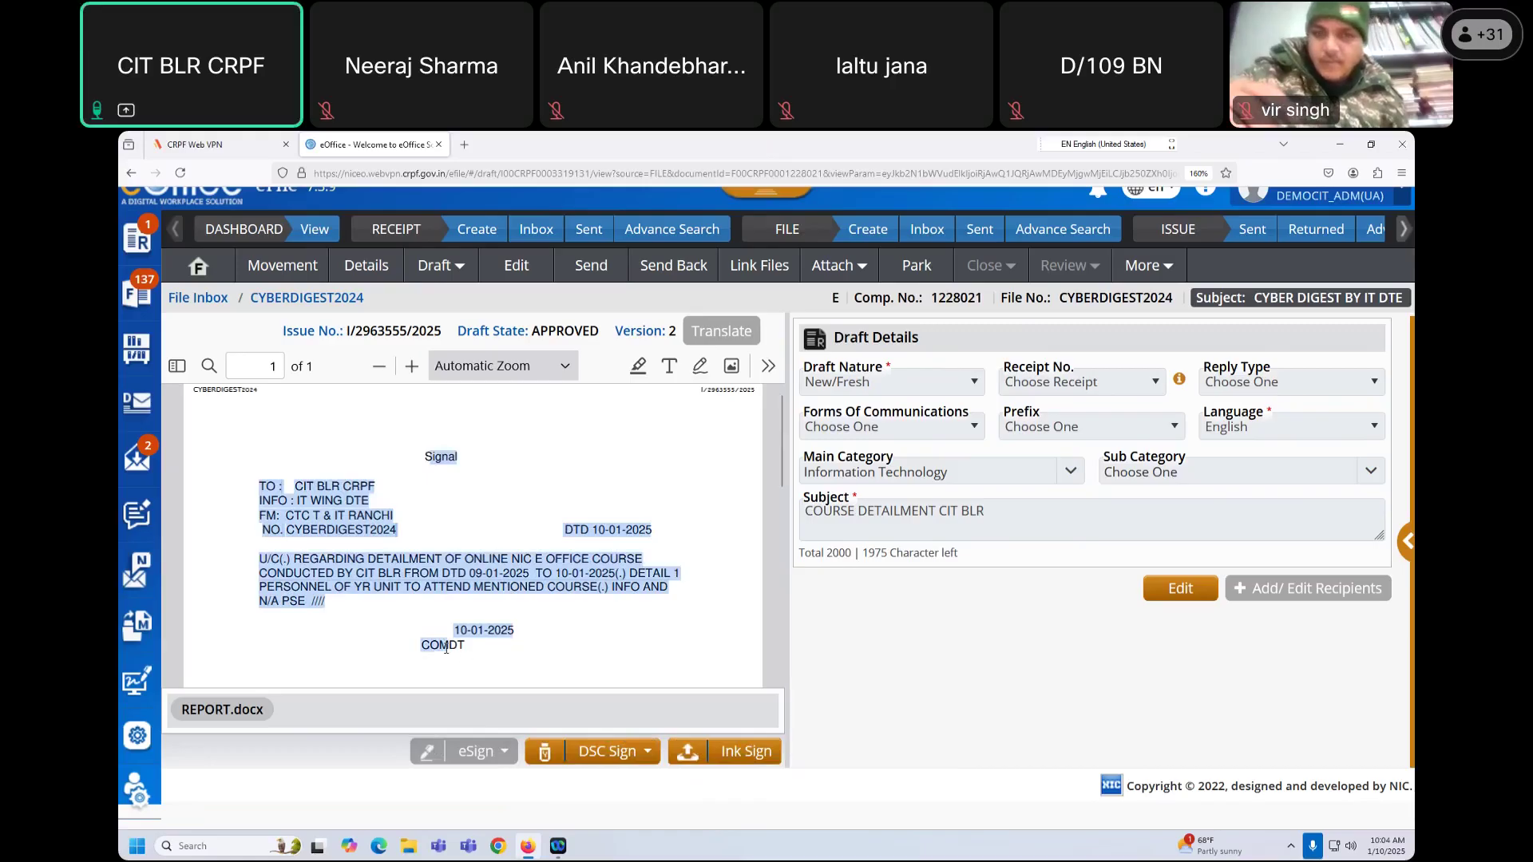
left_click(768, 366)
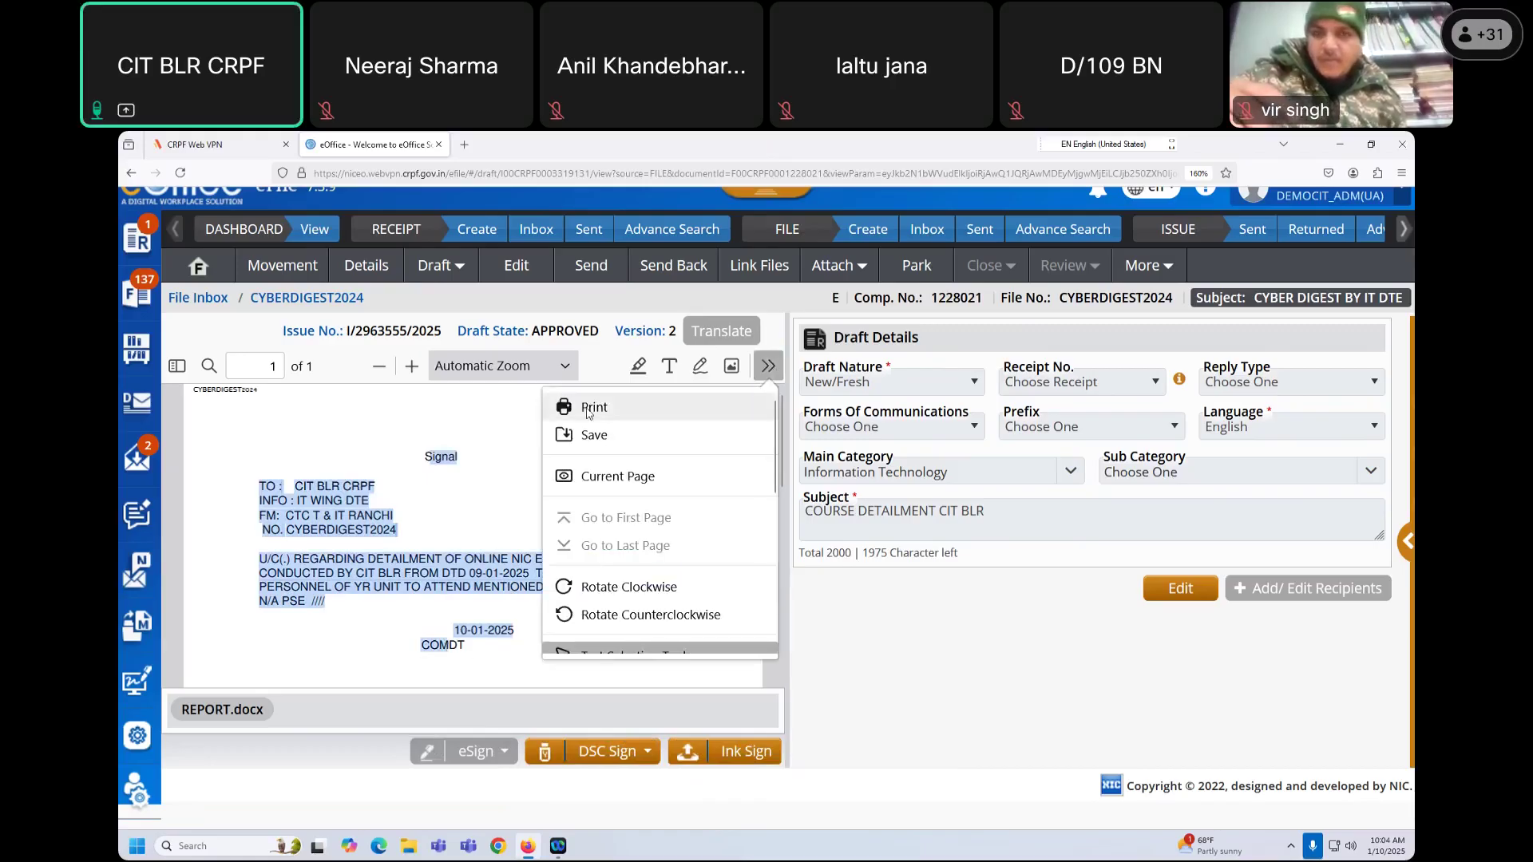
left_click(510, 419)
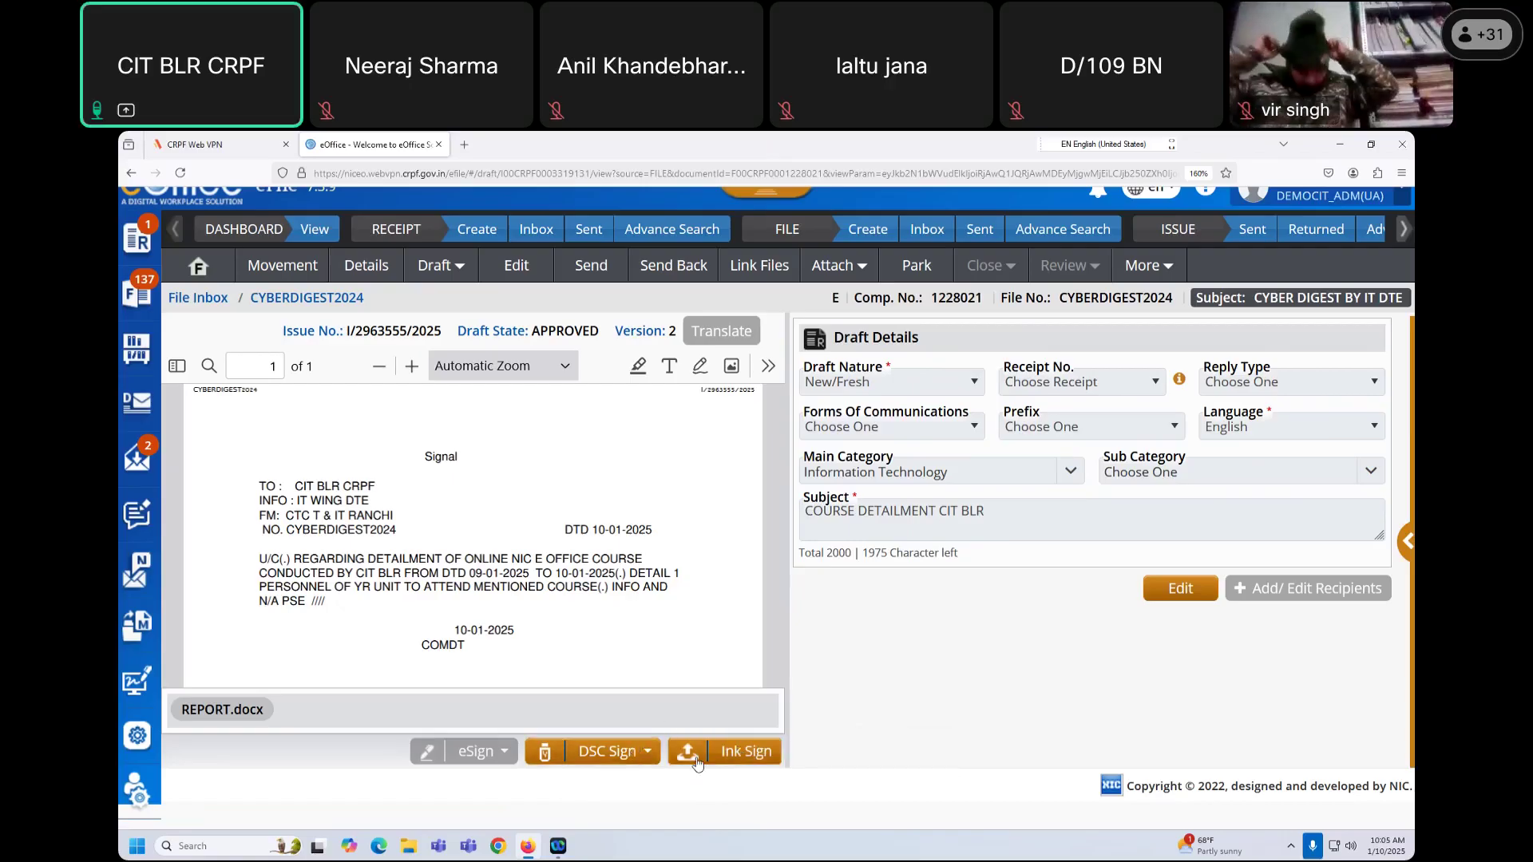
Step: Start an Ink Sign upload and pick the Draft PDF from Downloads
left_click(732, 753)
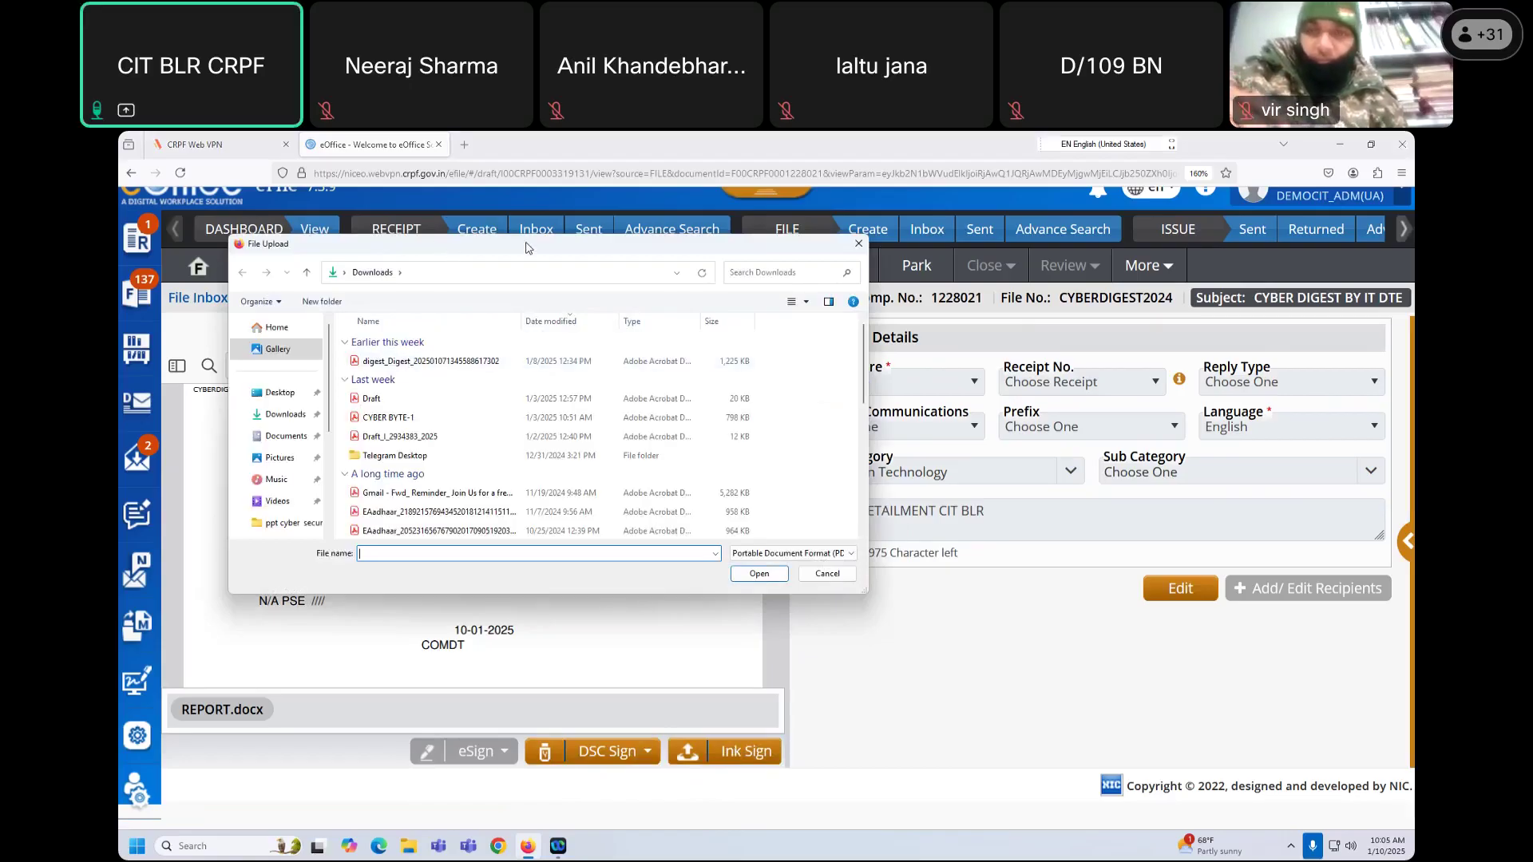
left_click_drag(526, 248, 559, 252)
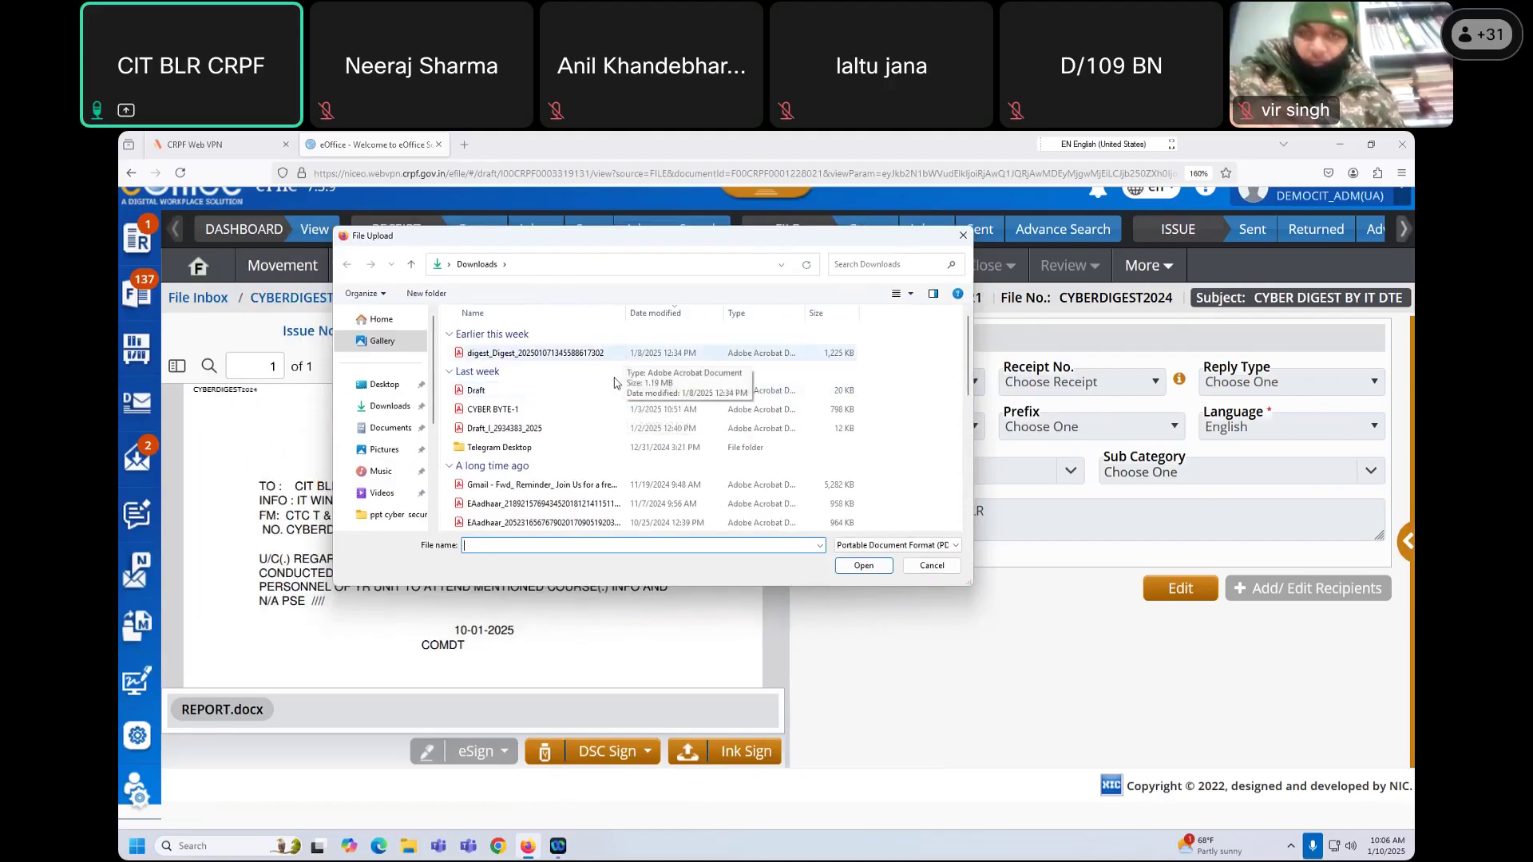
left_click(606, 394)
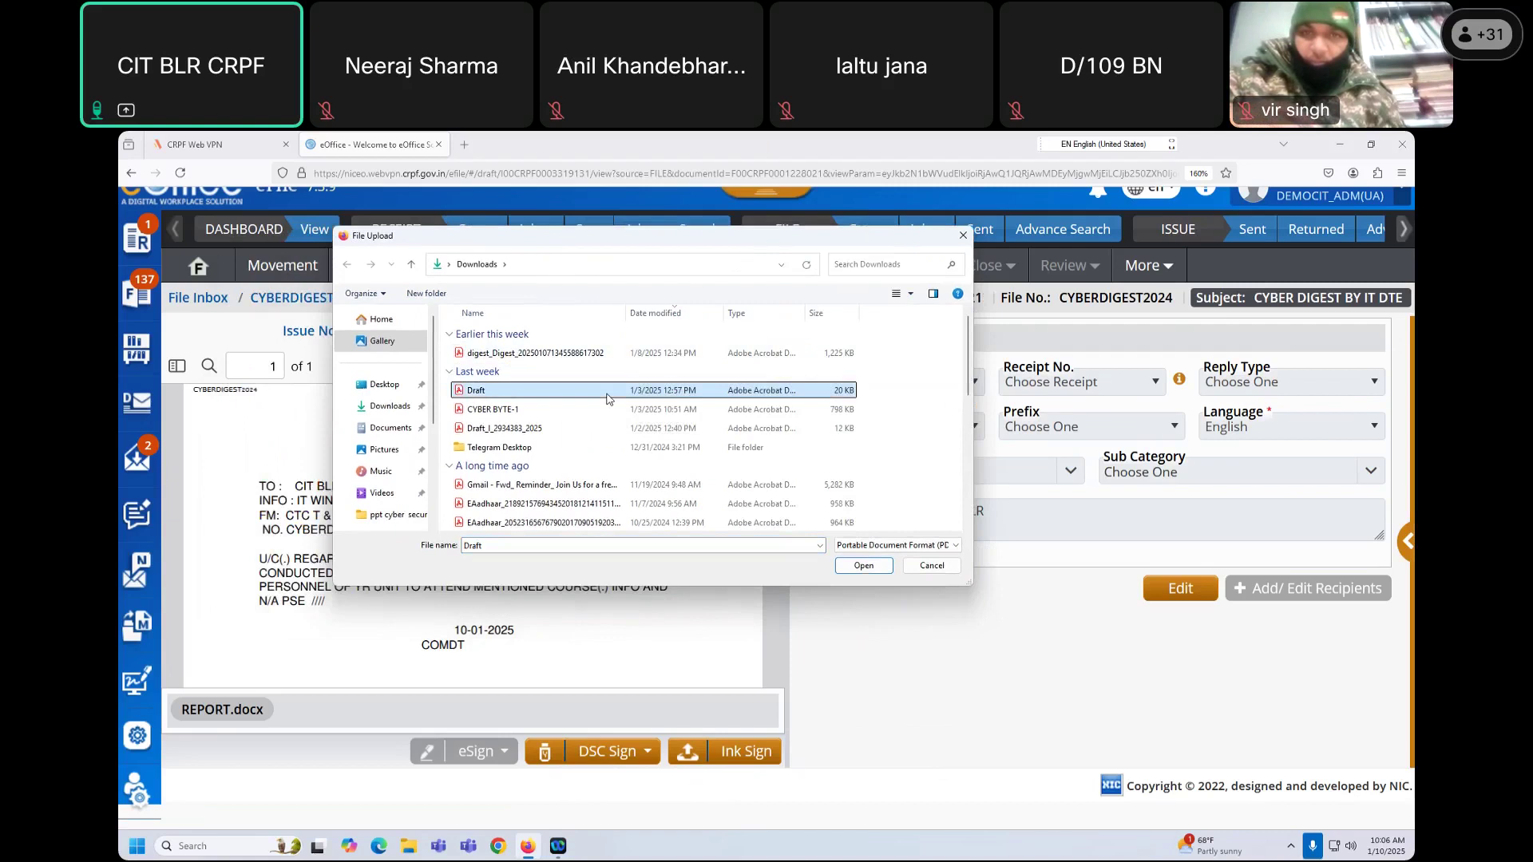
left_click(870, 569)
Step: Save the approved signal as SIGNAL 1.pdf in Downloads and reopen the ink-signed upload
left_click(768, 366)
left_click(602, 438)
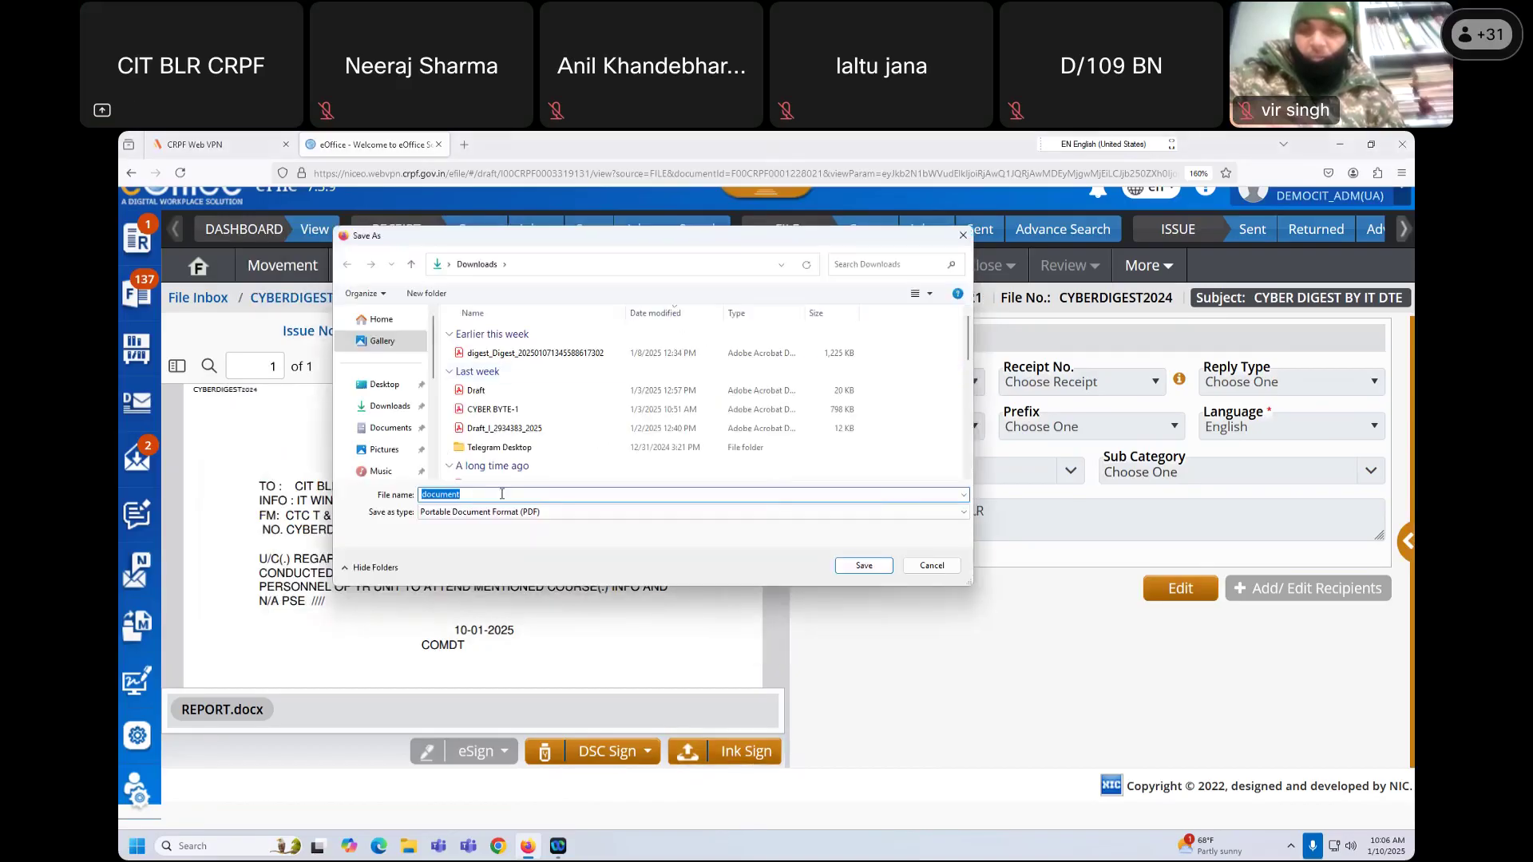
type("SIGNAL 1")
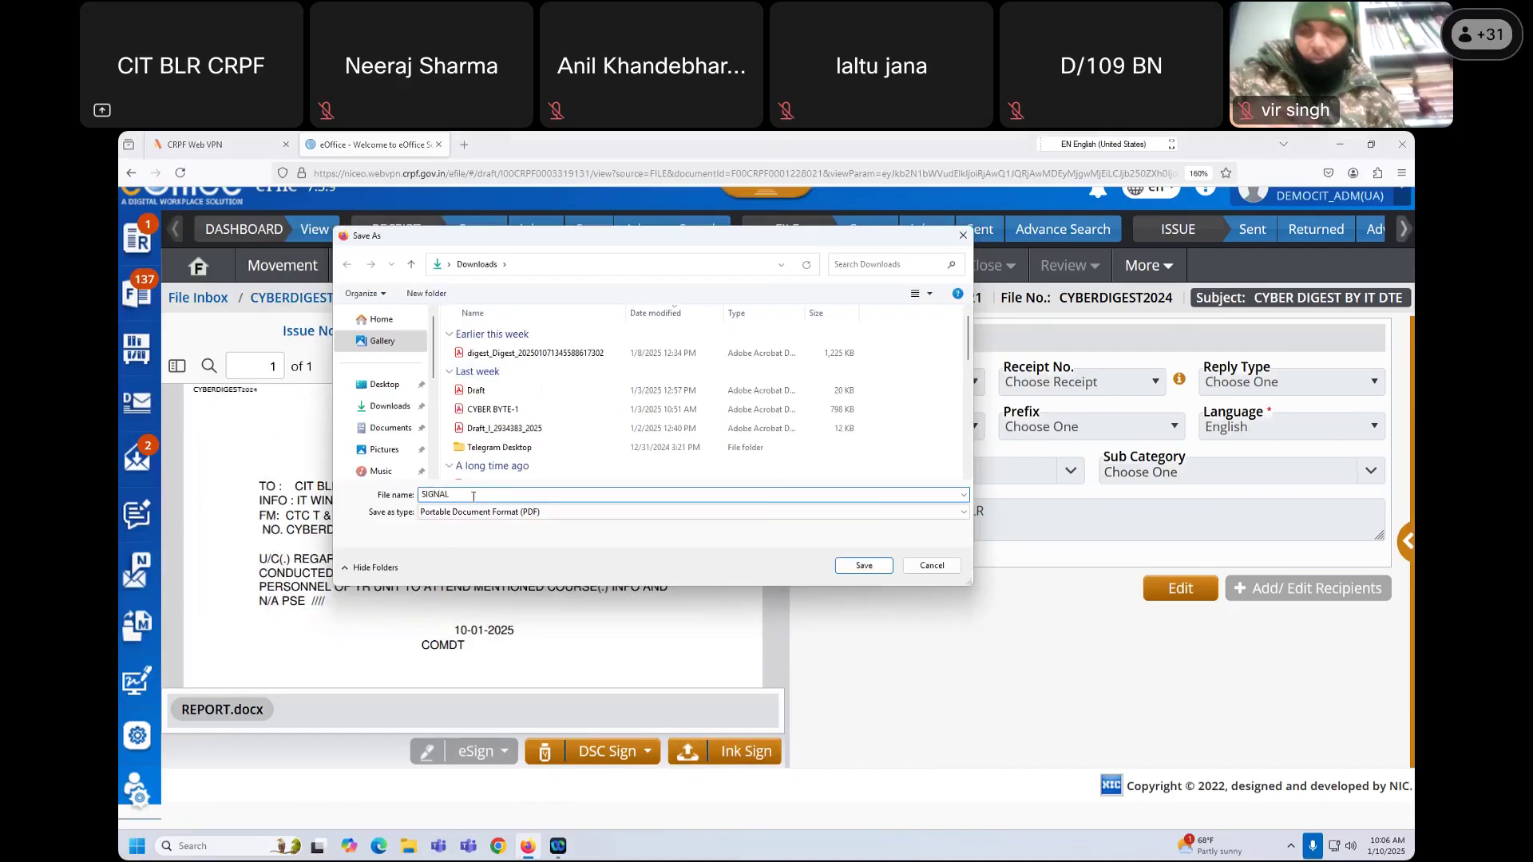
left_click(873, 568)
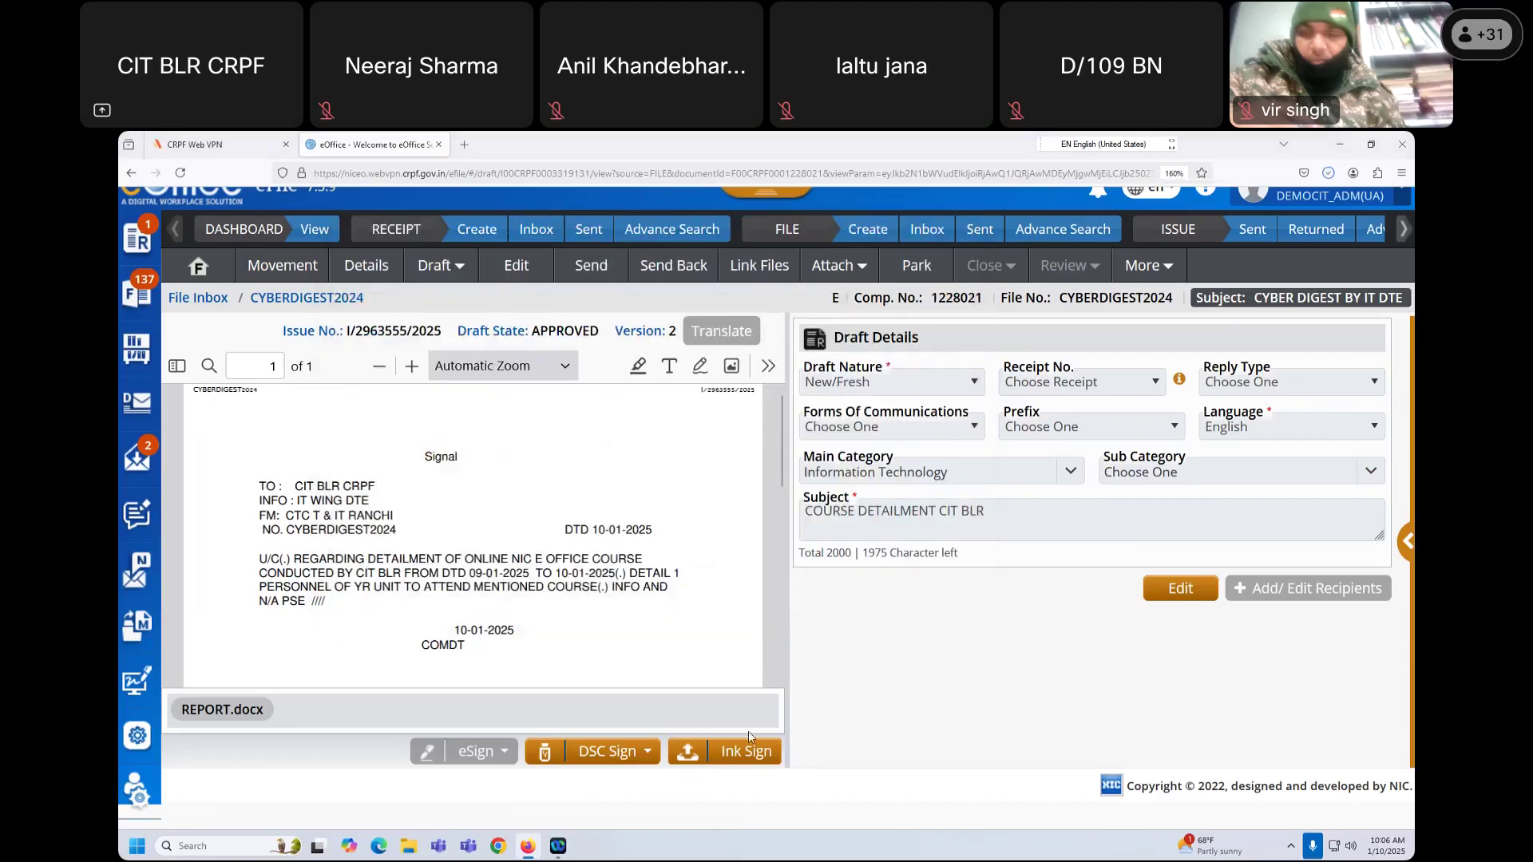
left_click(746, 751)
left_click(751, 648)
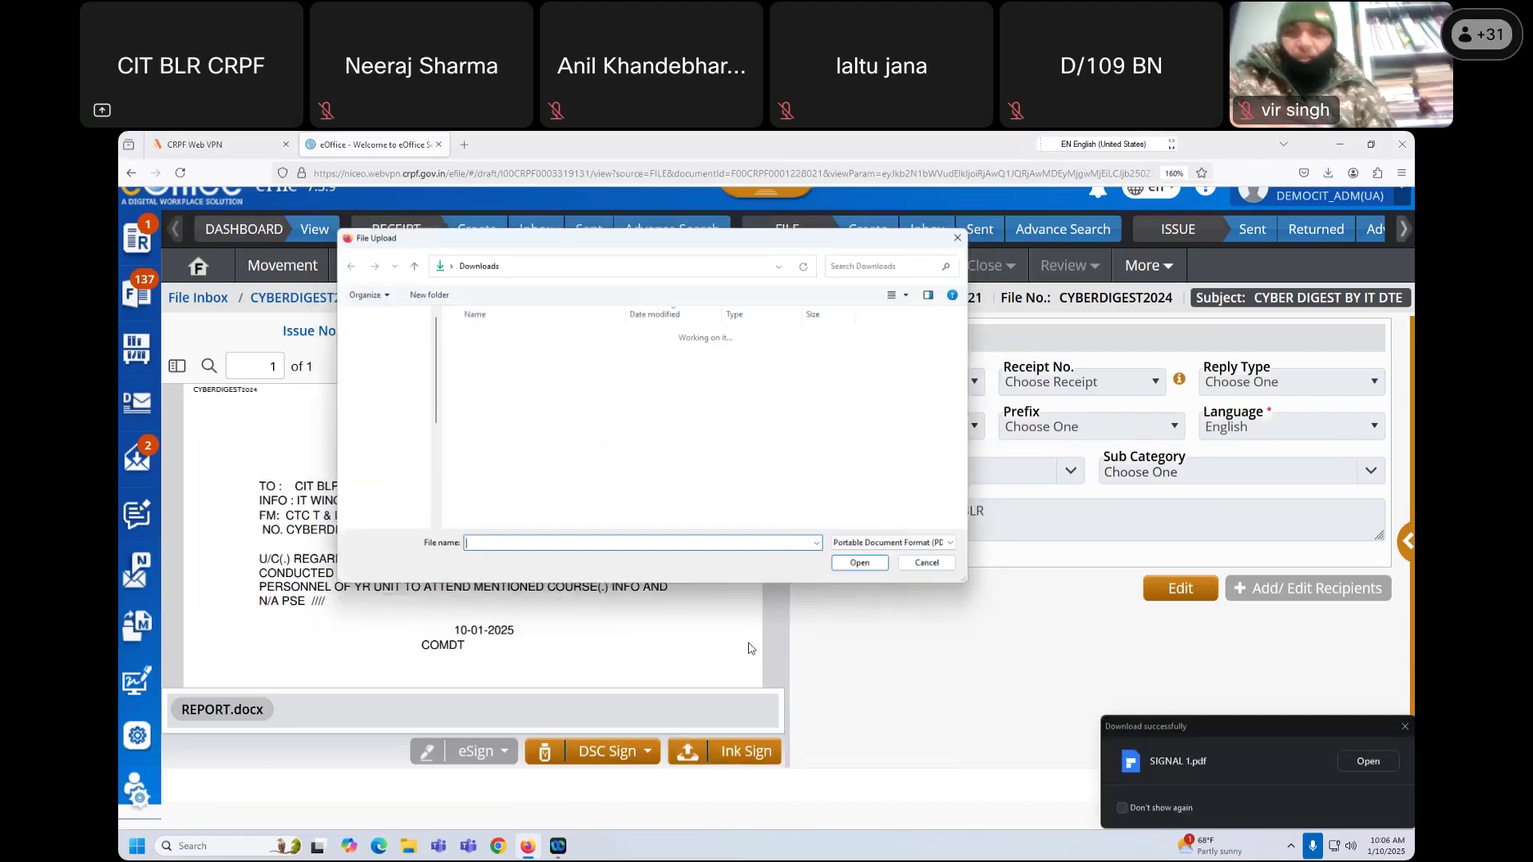
Step: Upload SIGNAL 1 as the ink-signed copy, leaving I/2963555/2025 pending ink-sign confirmation
left_click(495, 354)
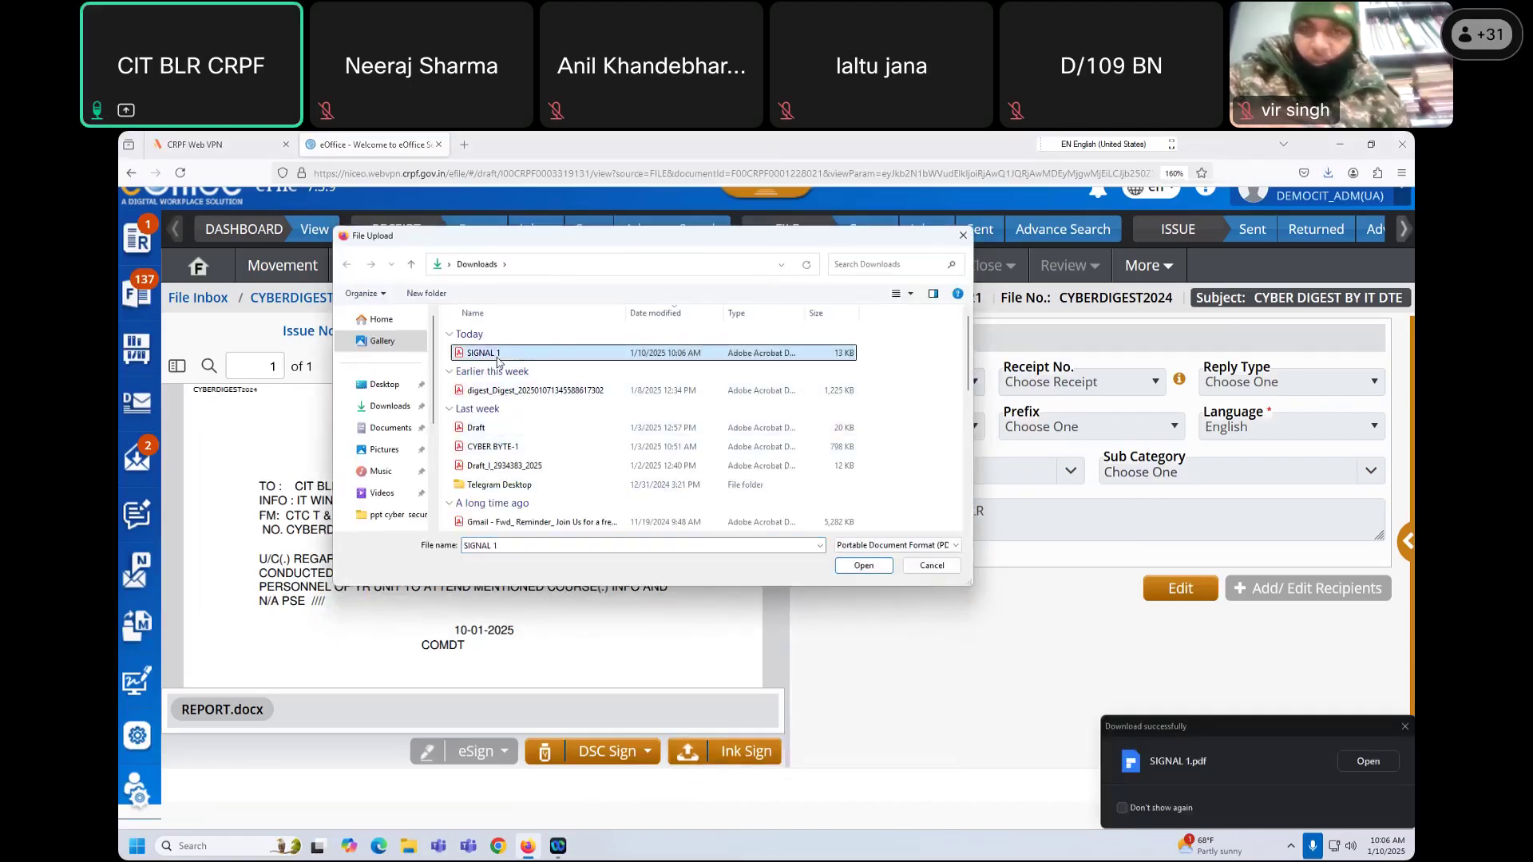
left_click(857, 568)
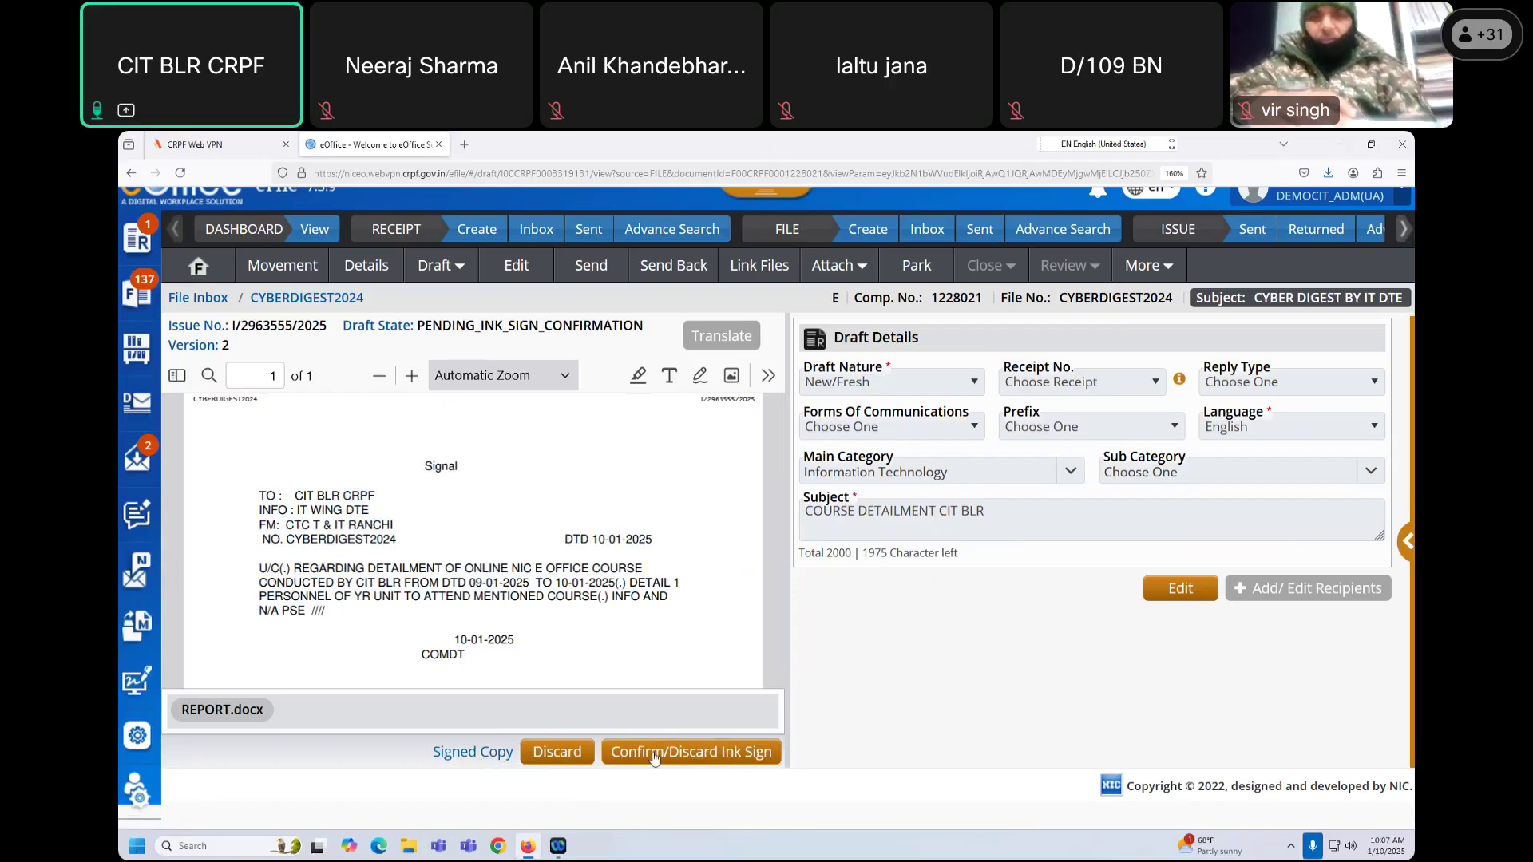
Step: Compare the Approved Copy text against the Signed Copy text by selecting passages in each
left_click(713, 754)
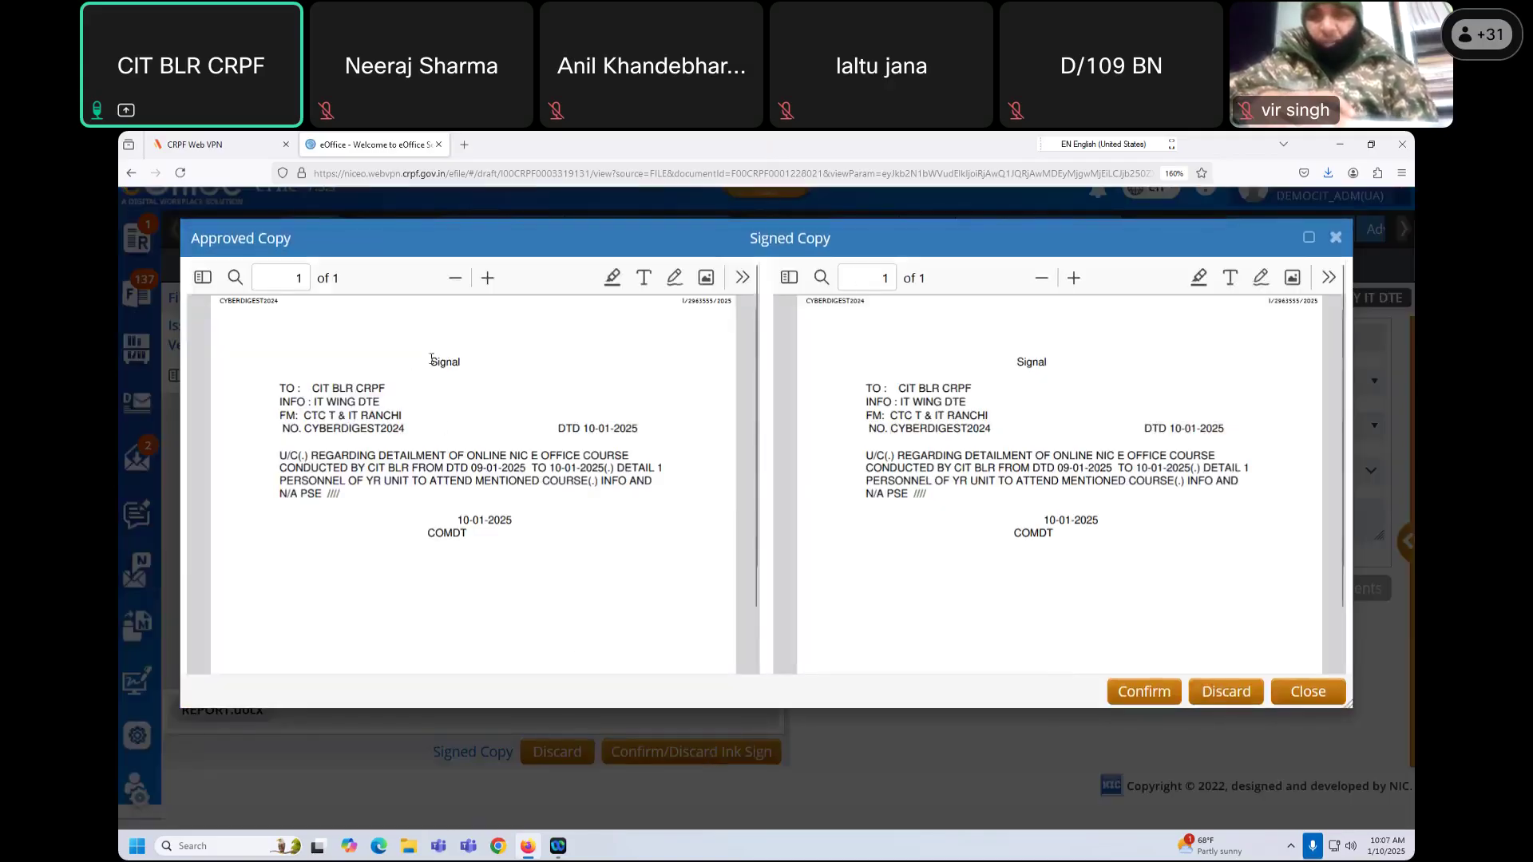
left_click_drag(428, 356, 511, 533)
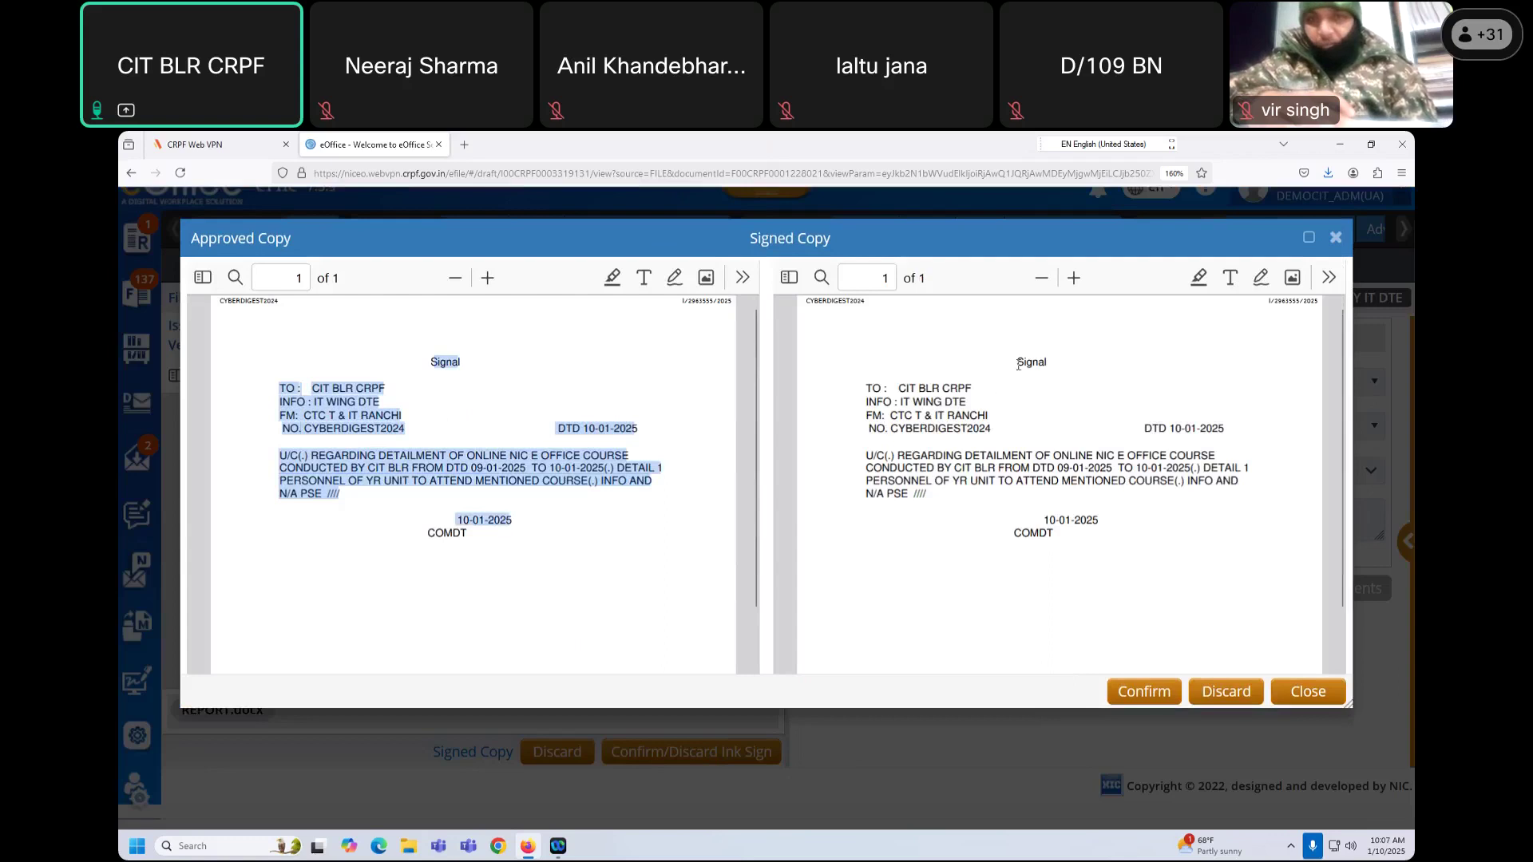
left_click_drag(1015, 358, 1082, 550)
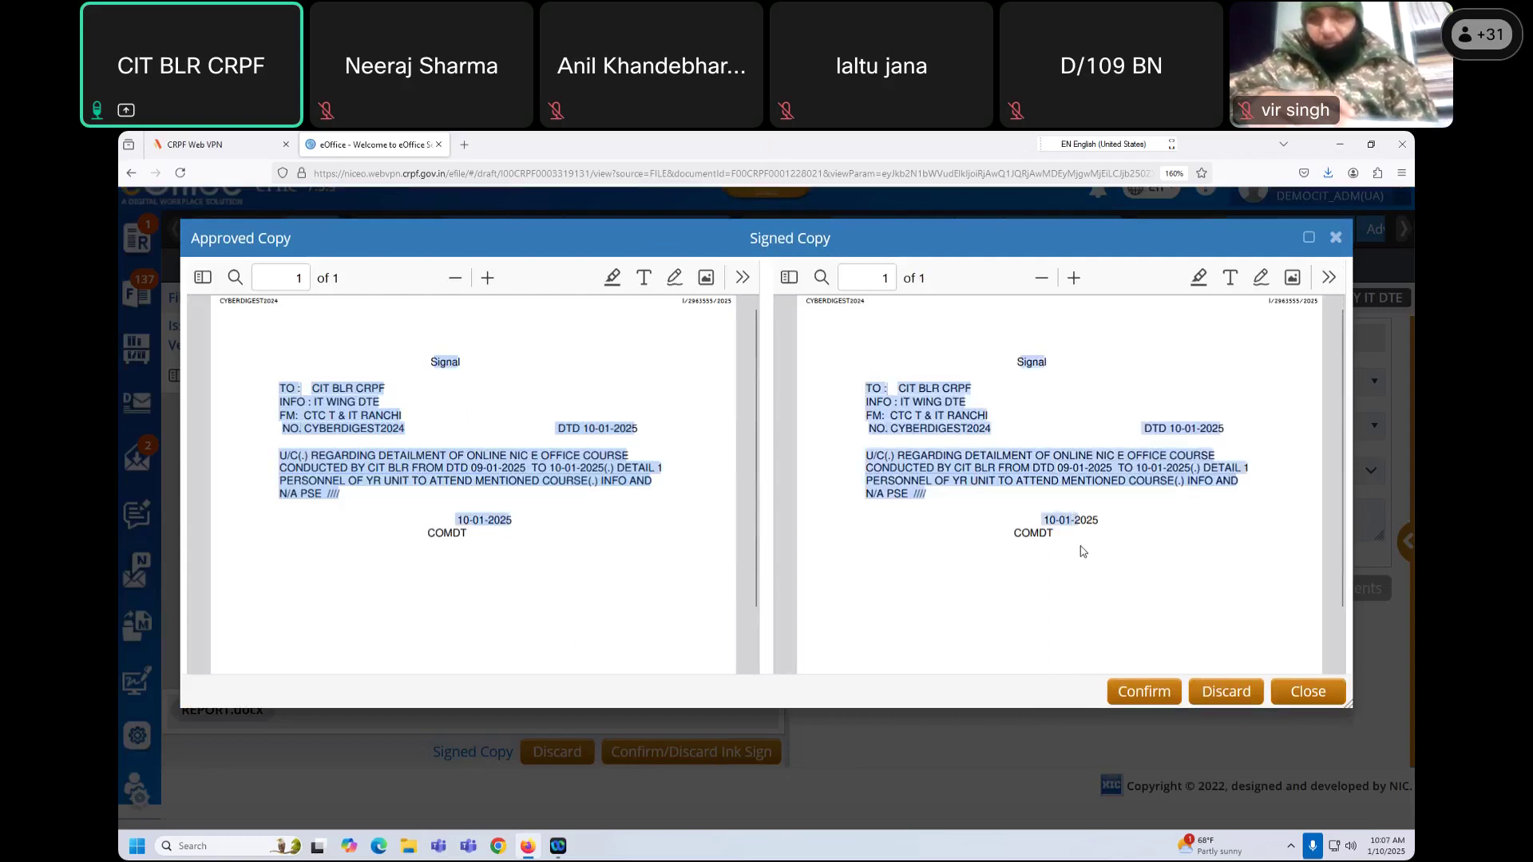
left_click(525, 520)
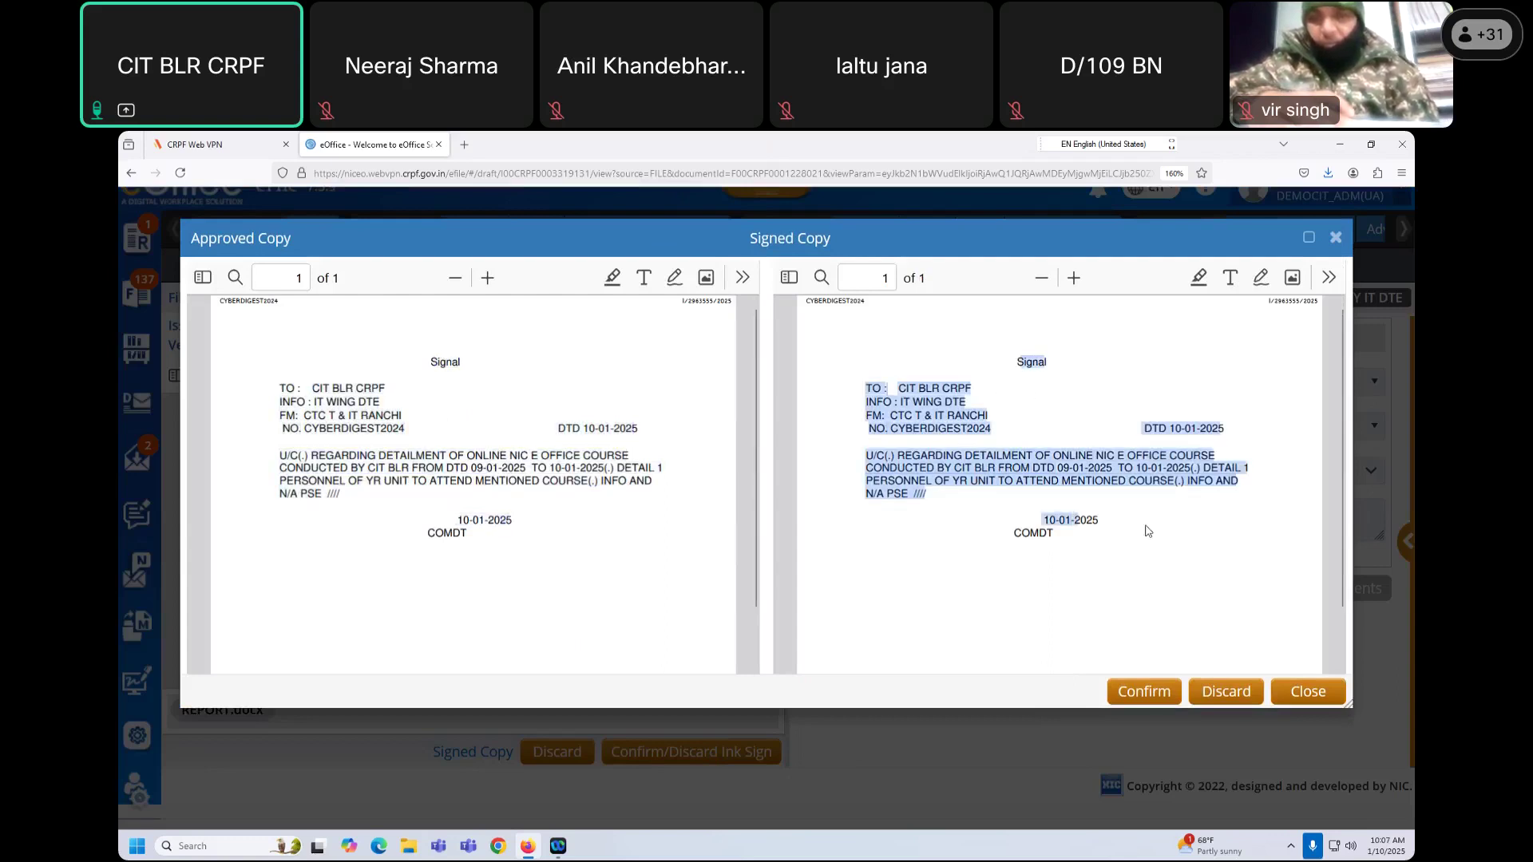
left_click(926, 502)
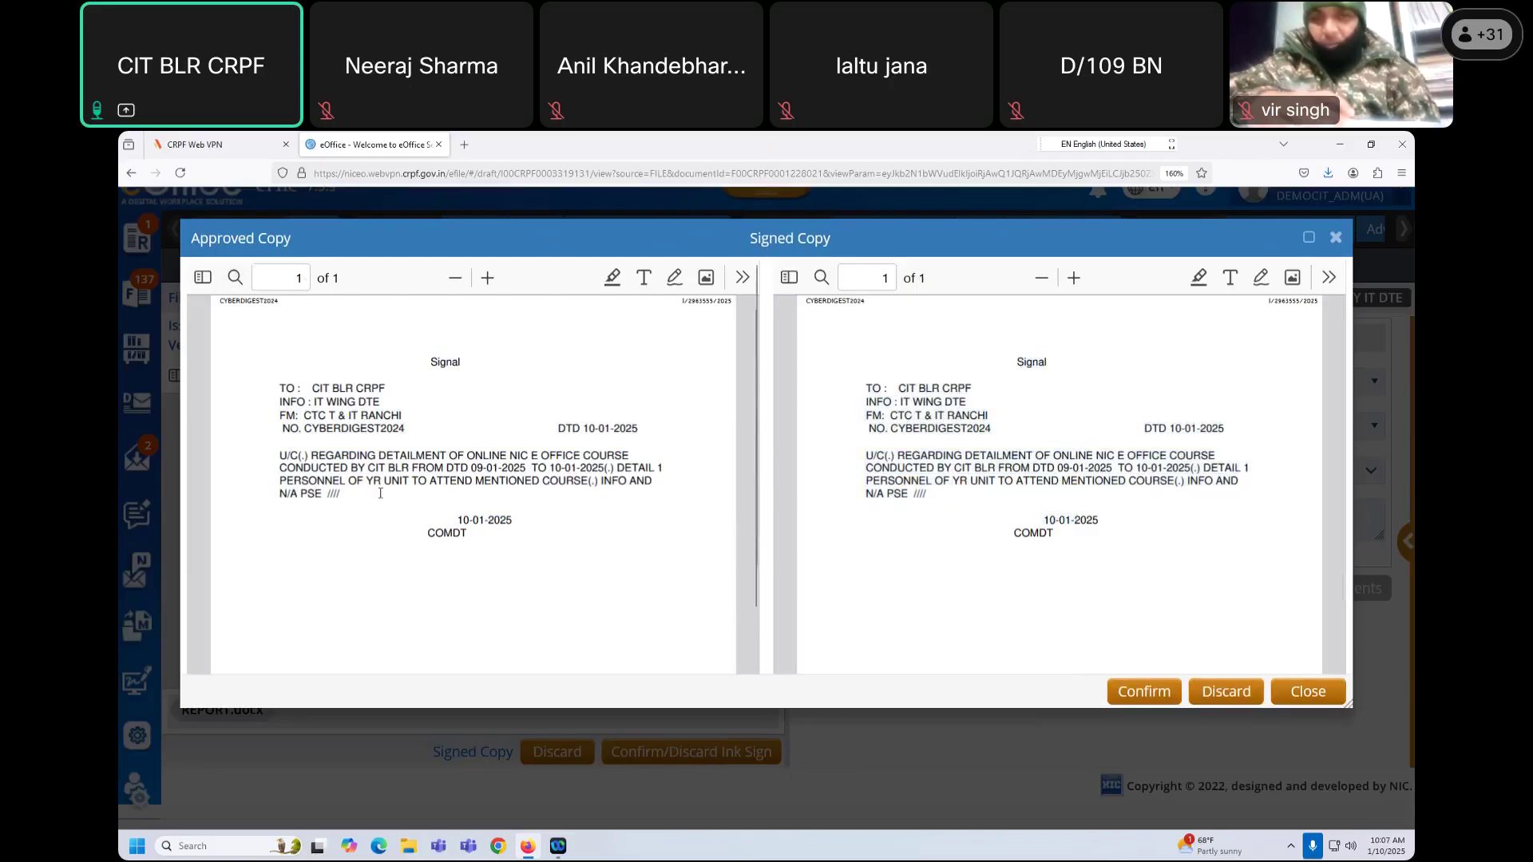
left_click_drag(459, 508, 527, 547)
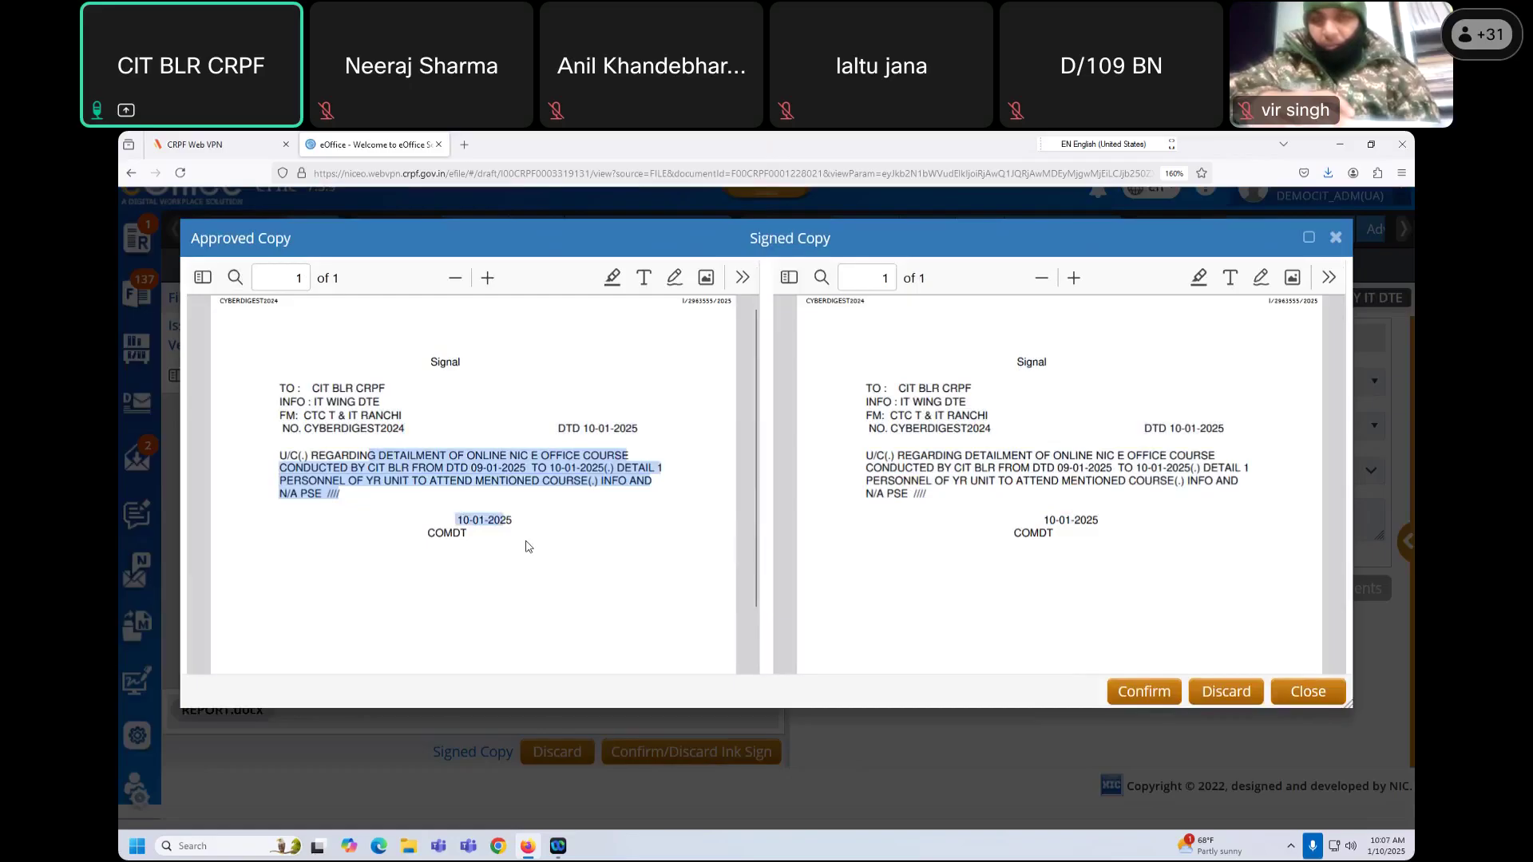
left_click_drag(969, 414, 1051, 513)
left_click(991, 470)
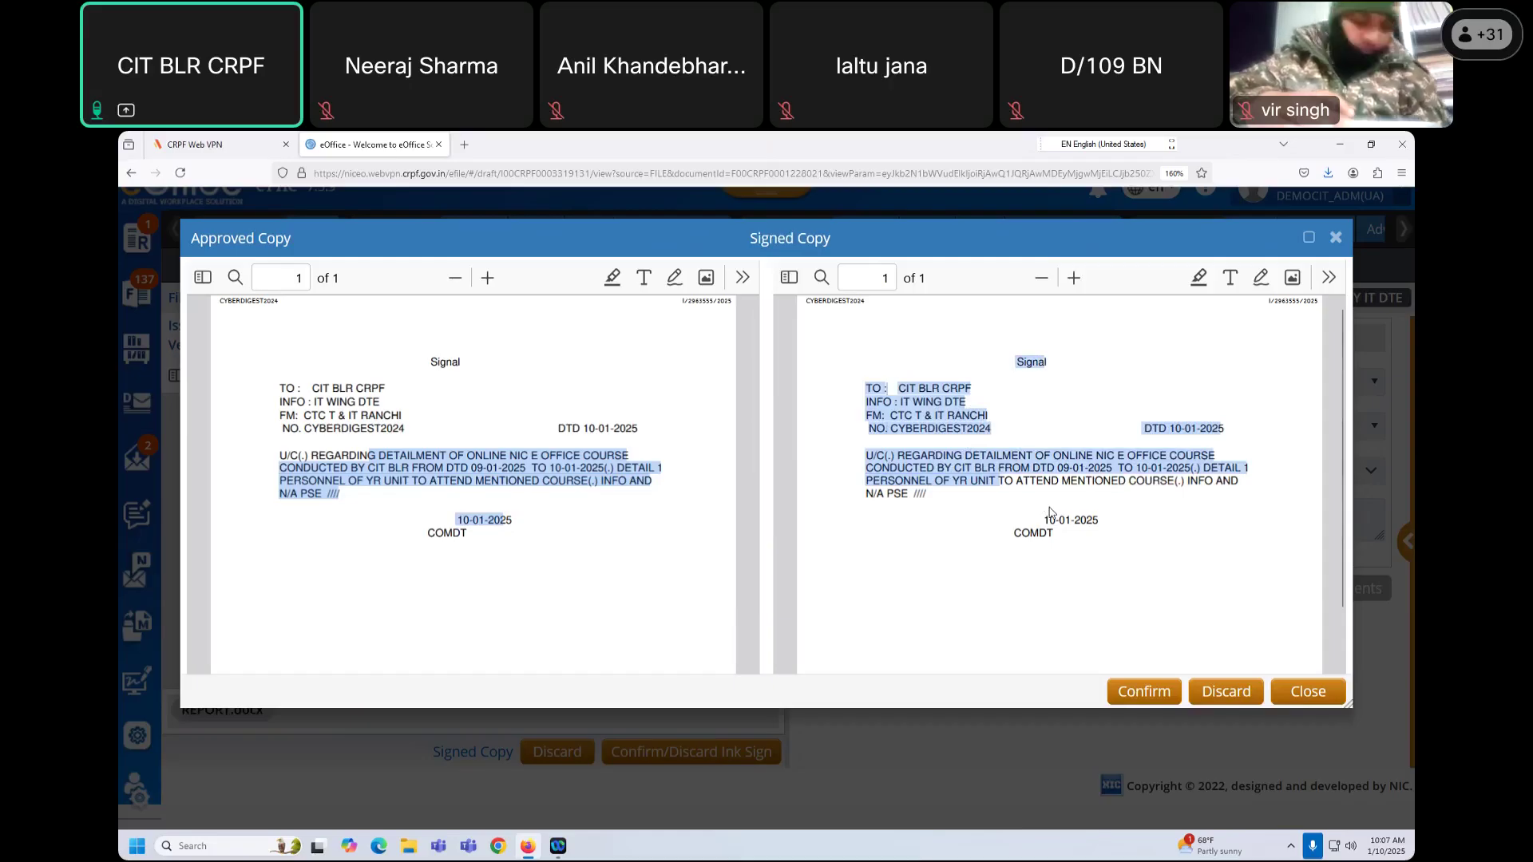
left_click(1017, 477)
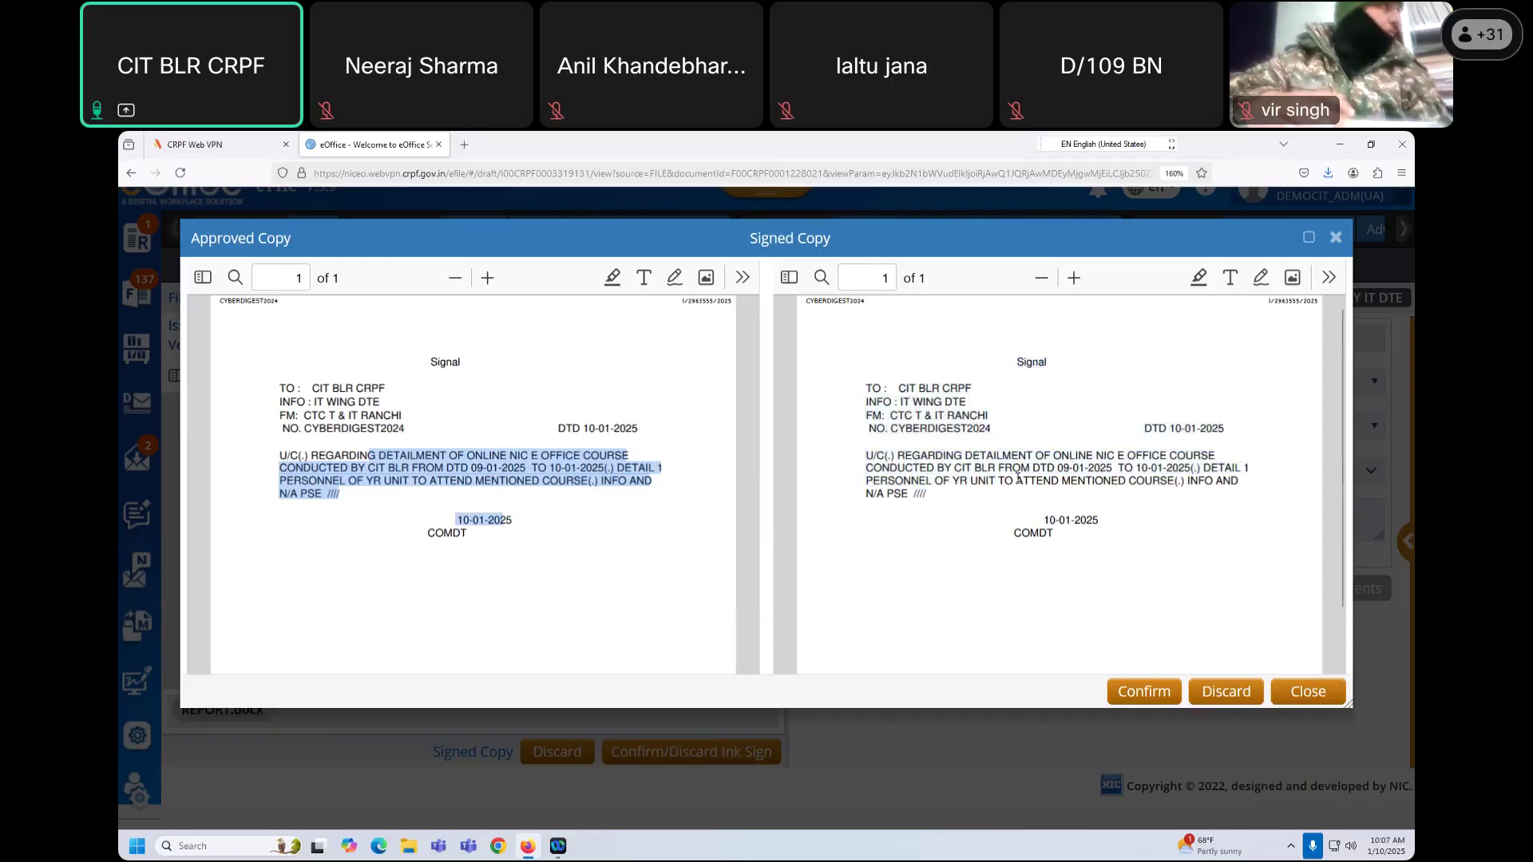
left_click(648, 466)
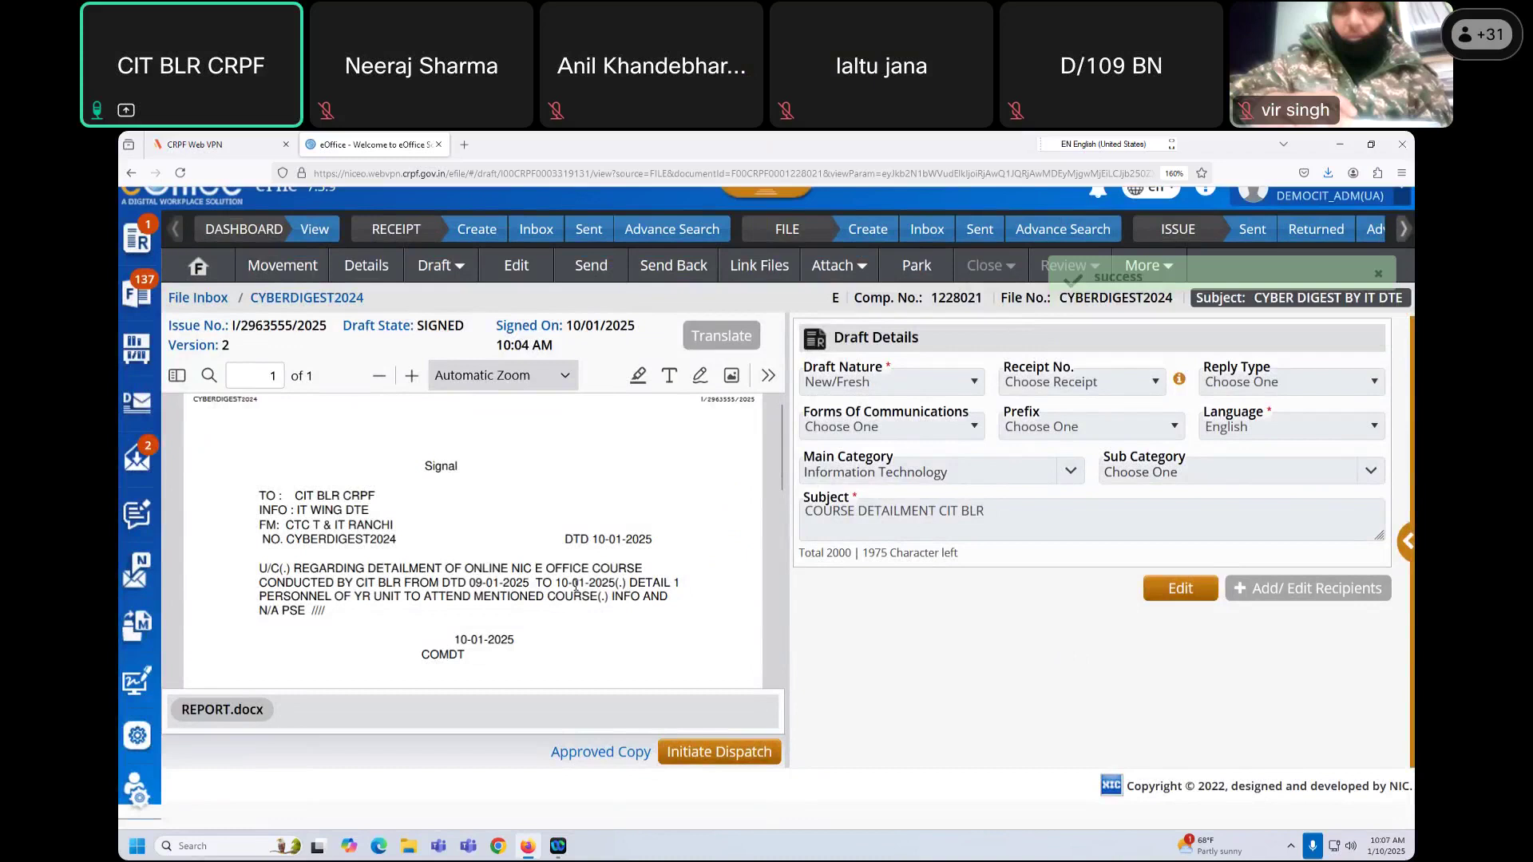
scroll(576, 585, "down", 2)
scroll(433, 504, "up", 2)
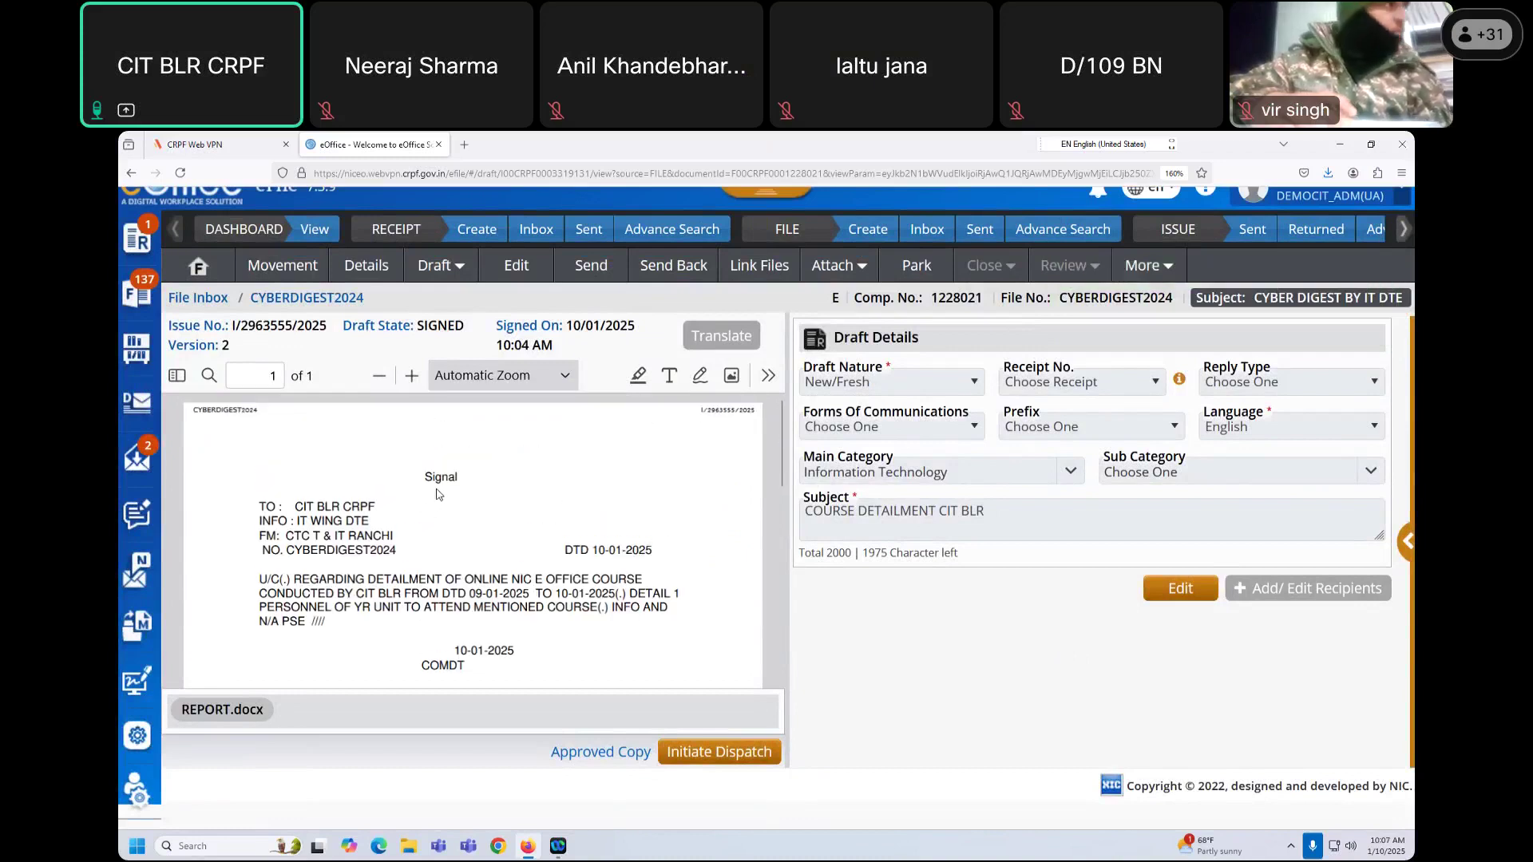
left_click_drag(428, 476, 545, 657)
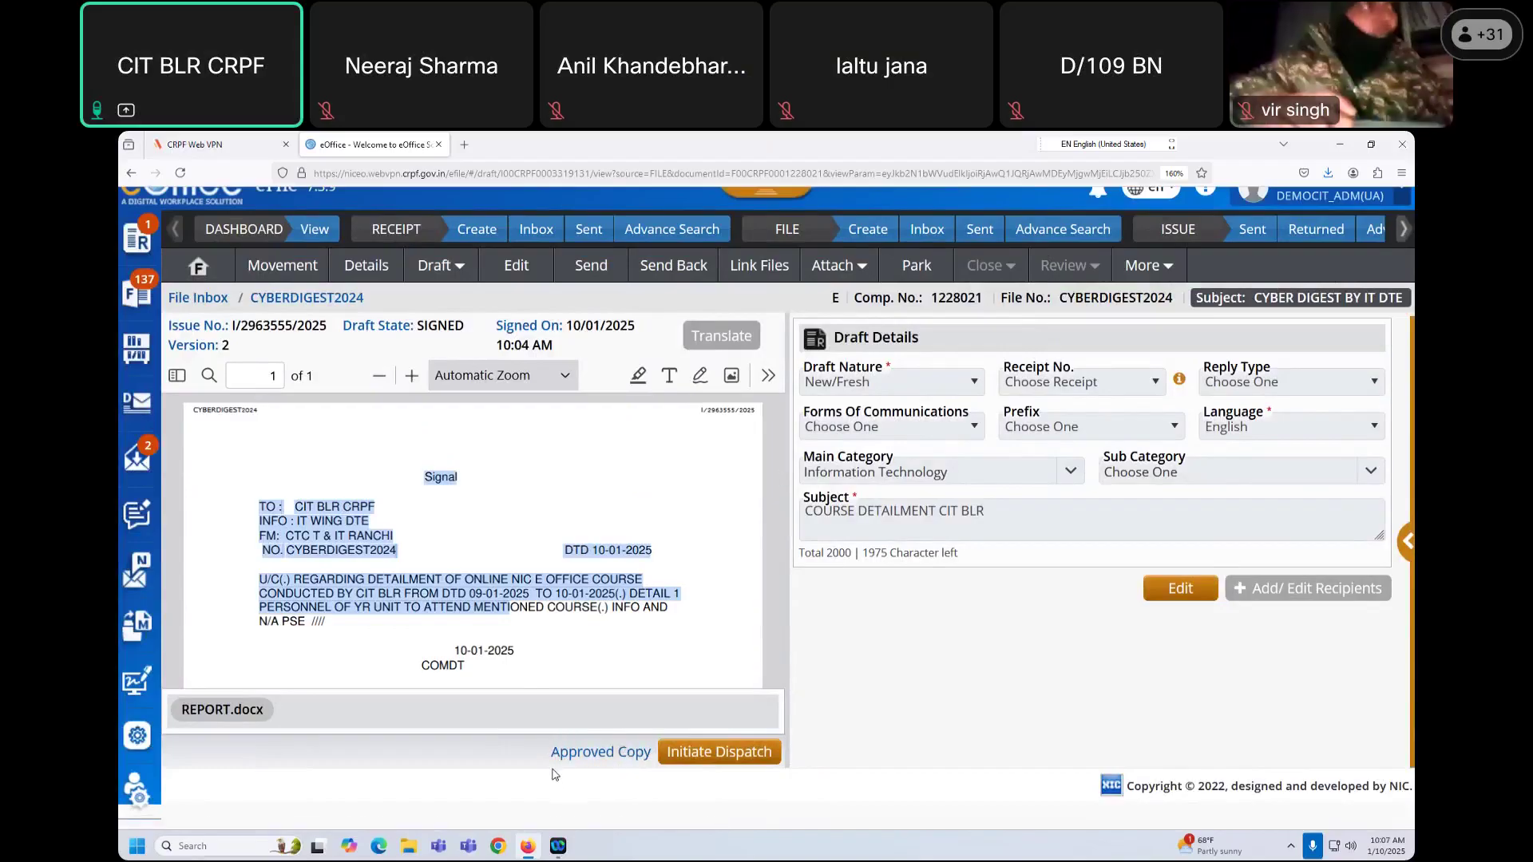
left_click(616, 674)
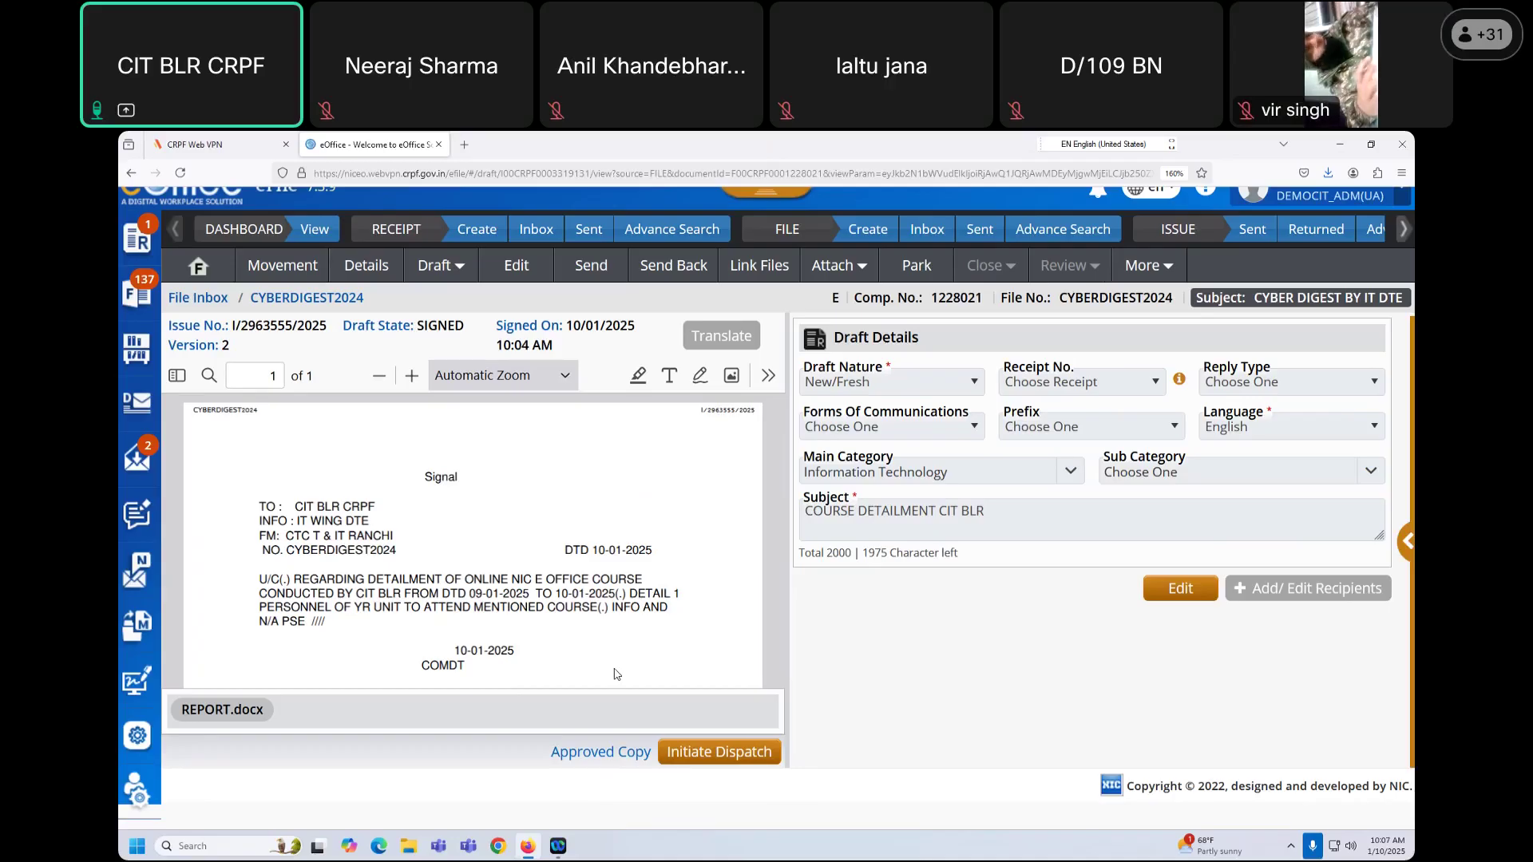
scroll(622, 663, "up", 1)
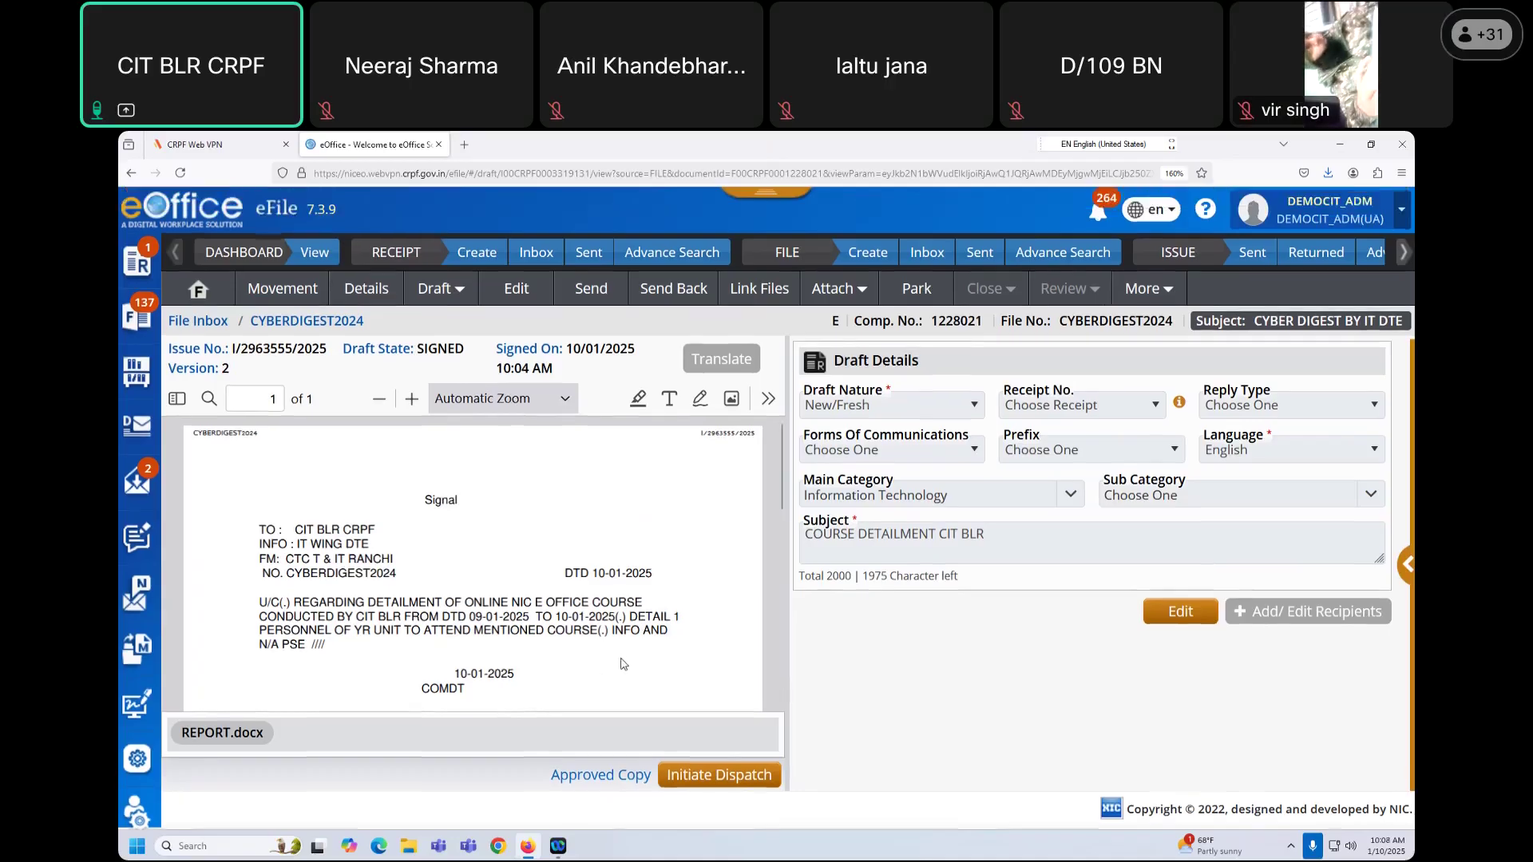
Step: Send CYBERDIGEST2024 to the DEMO-CIT recipient via DSC Sign & Send, proceeding past the mismatch warning
left_click(589, 290)
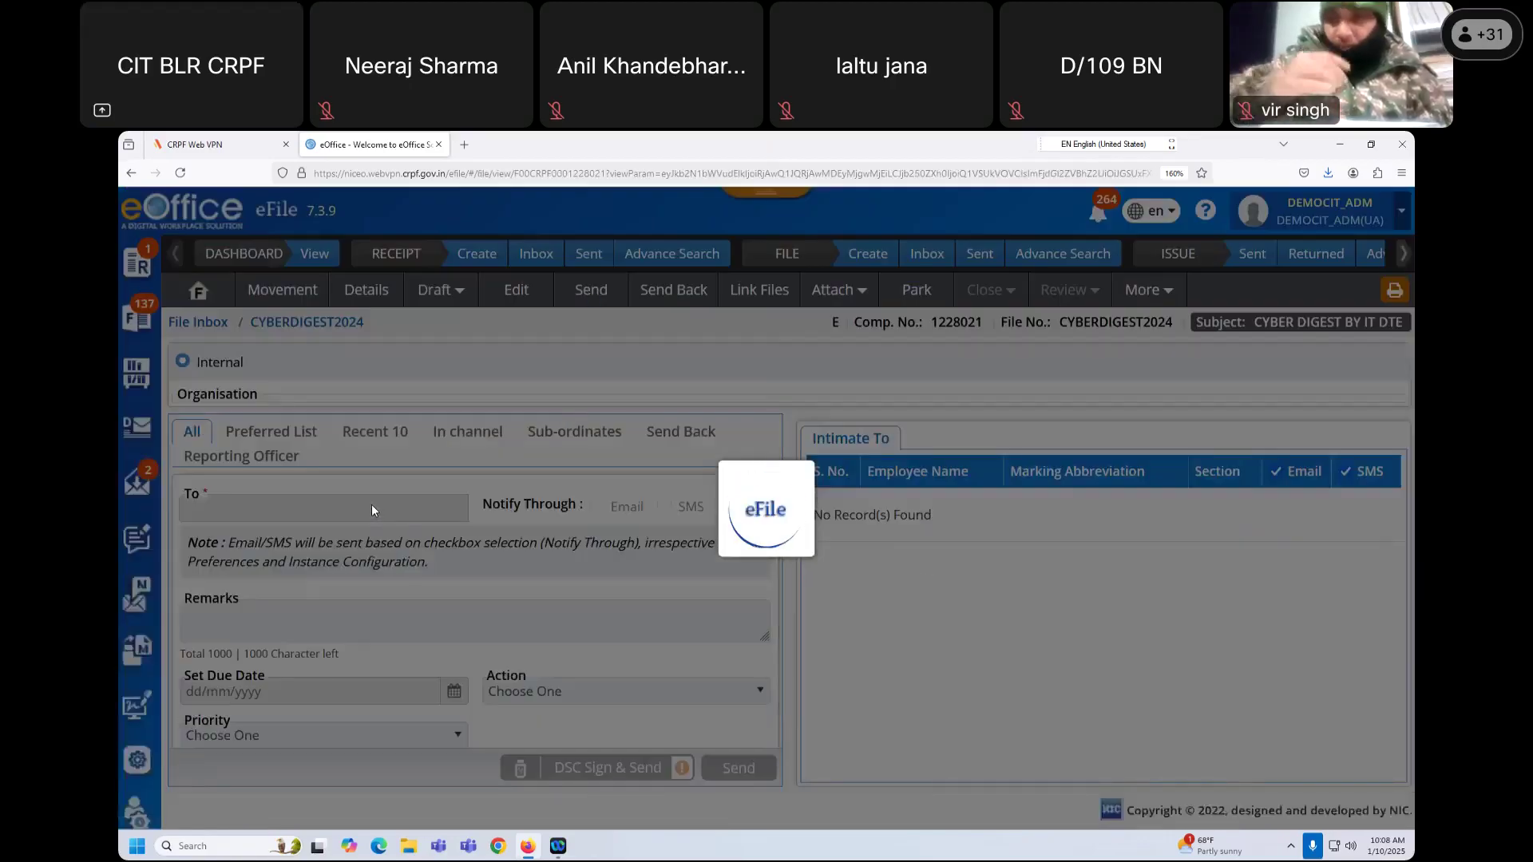
type("USE")
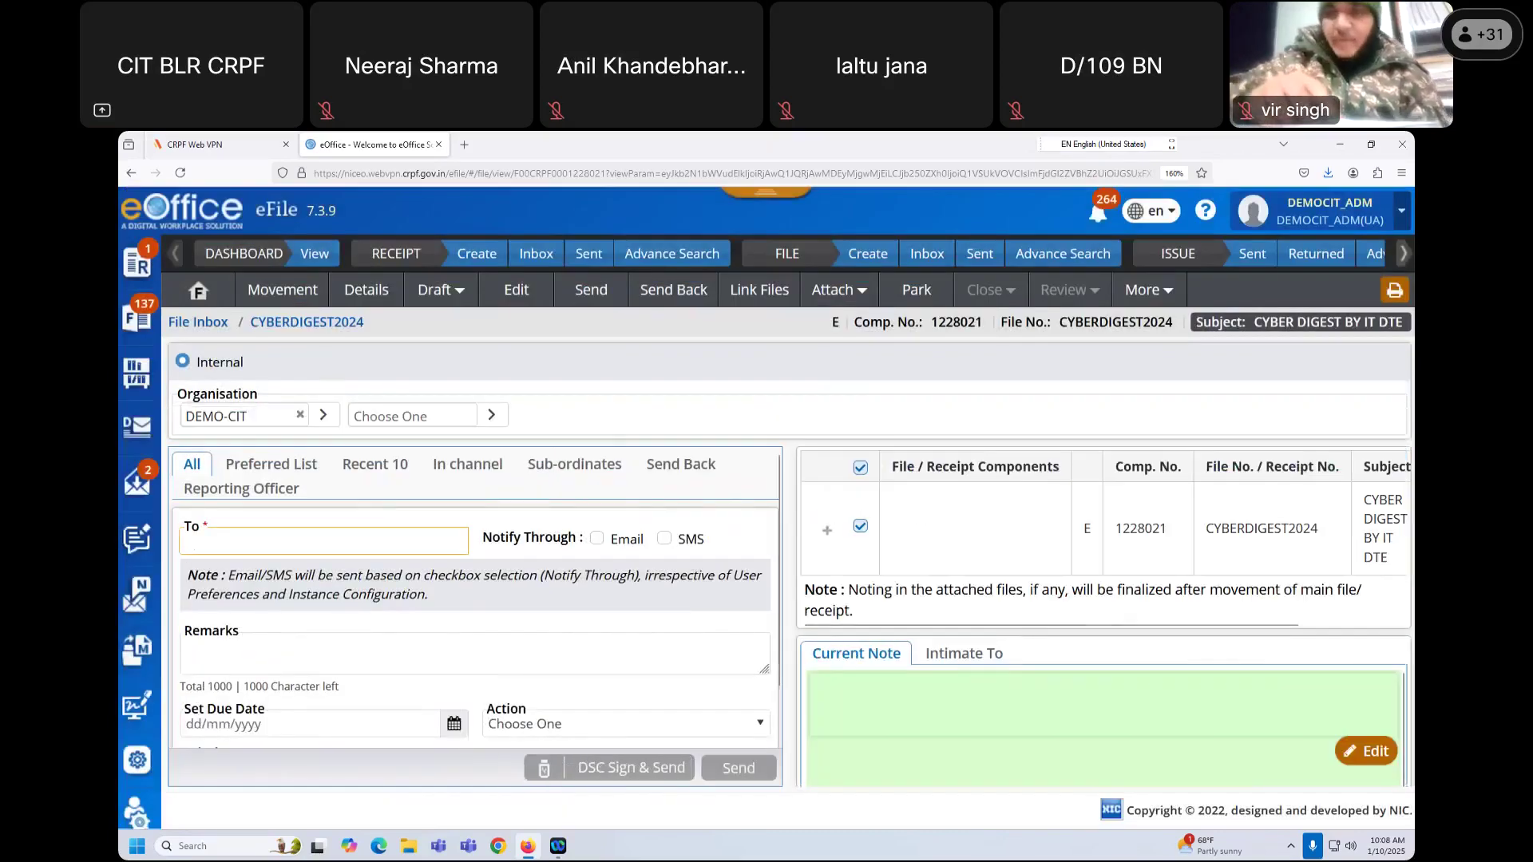
type("R3")
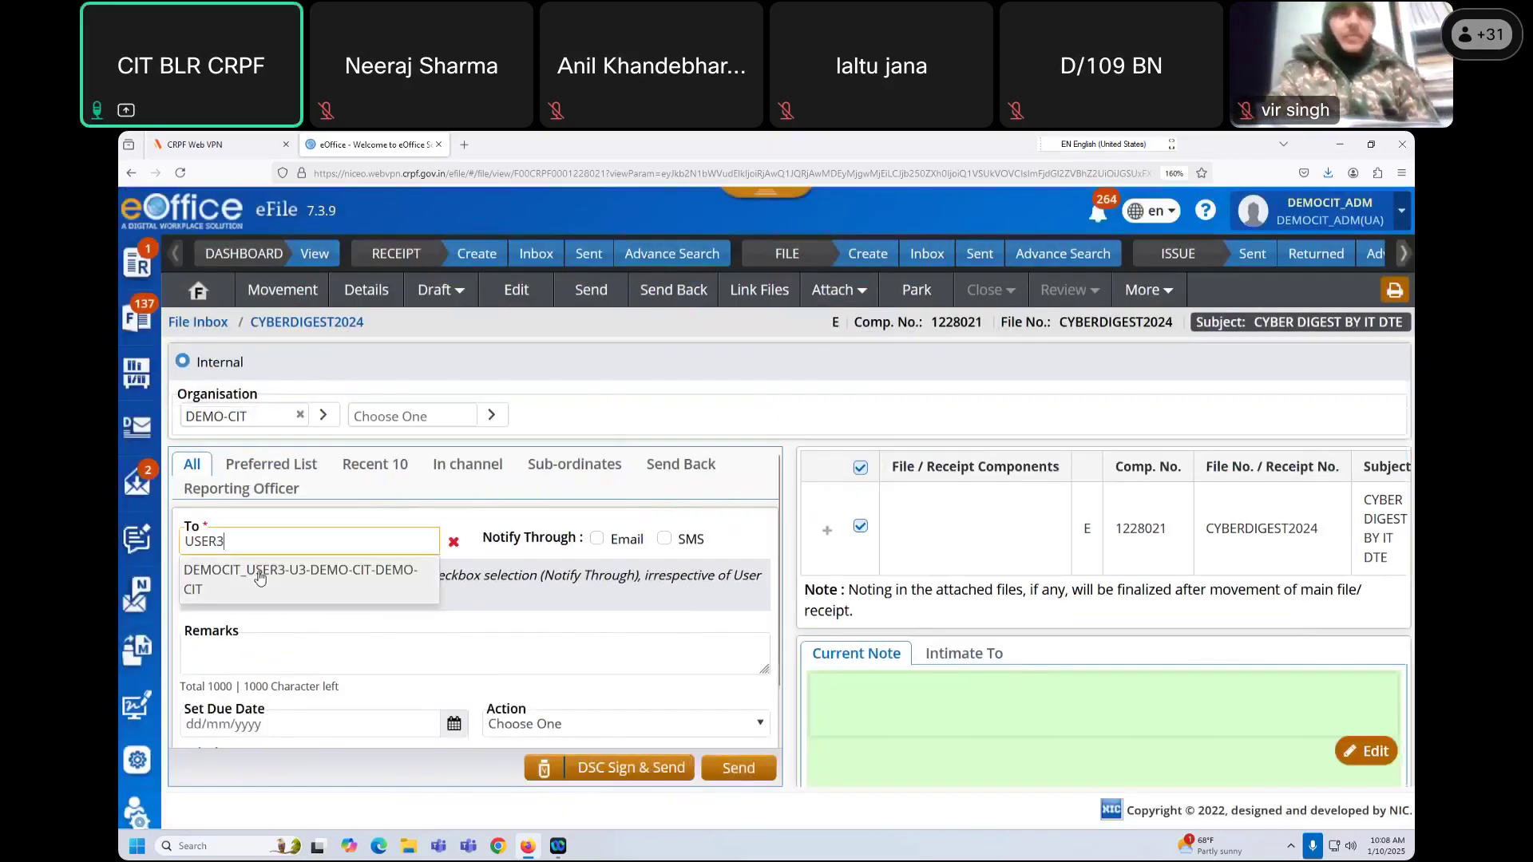
key("Down")
key("Return")
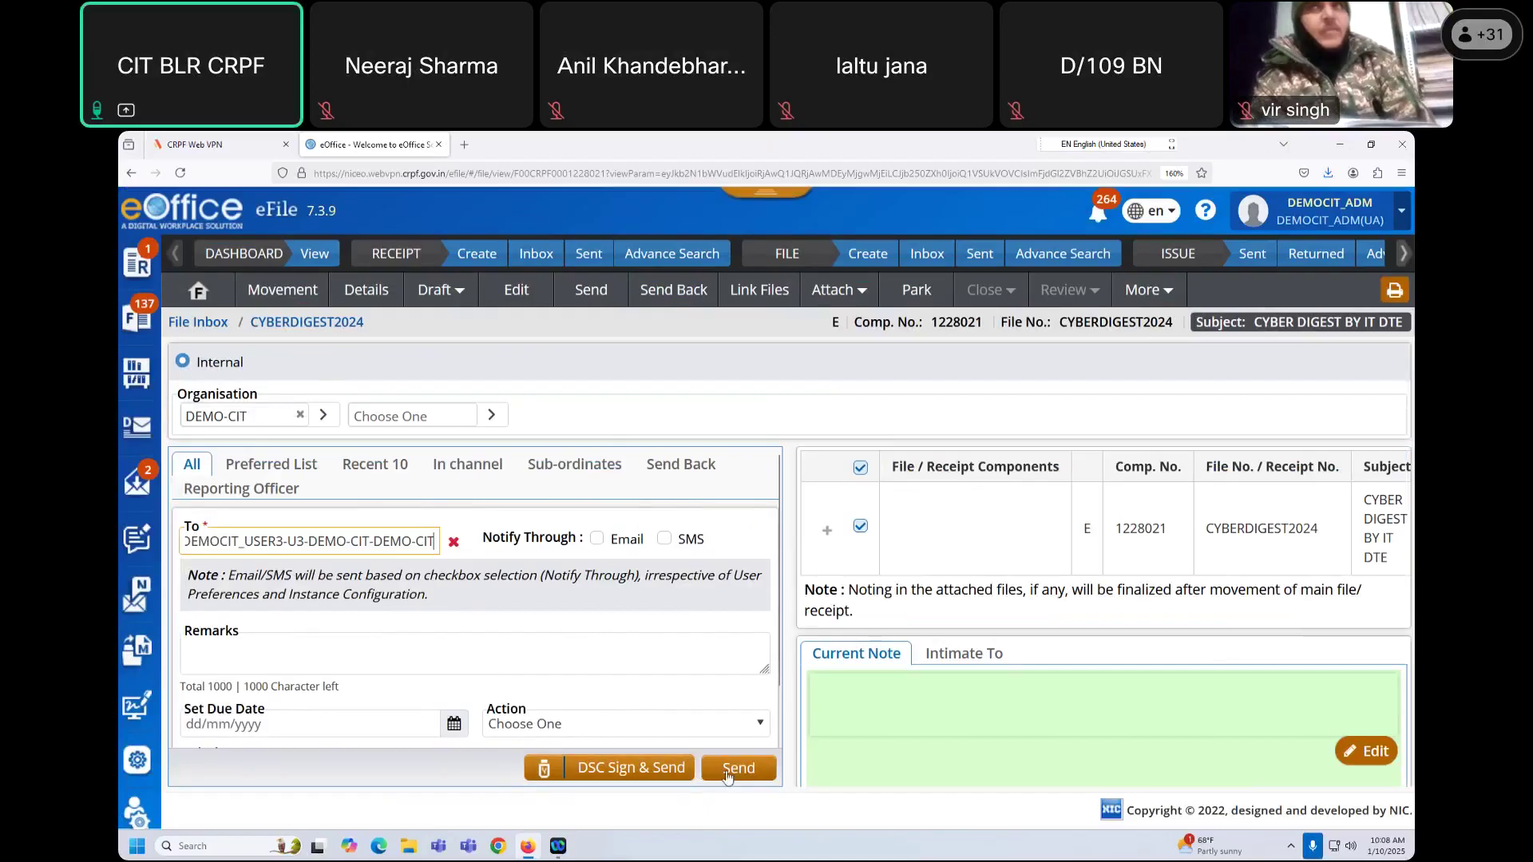
left_click(445, 681)
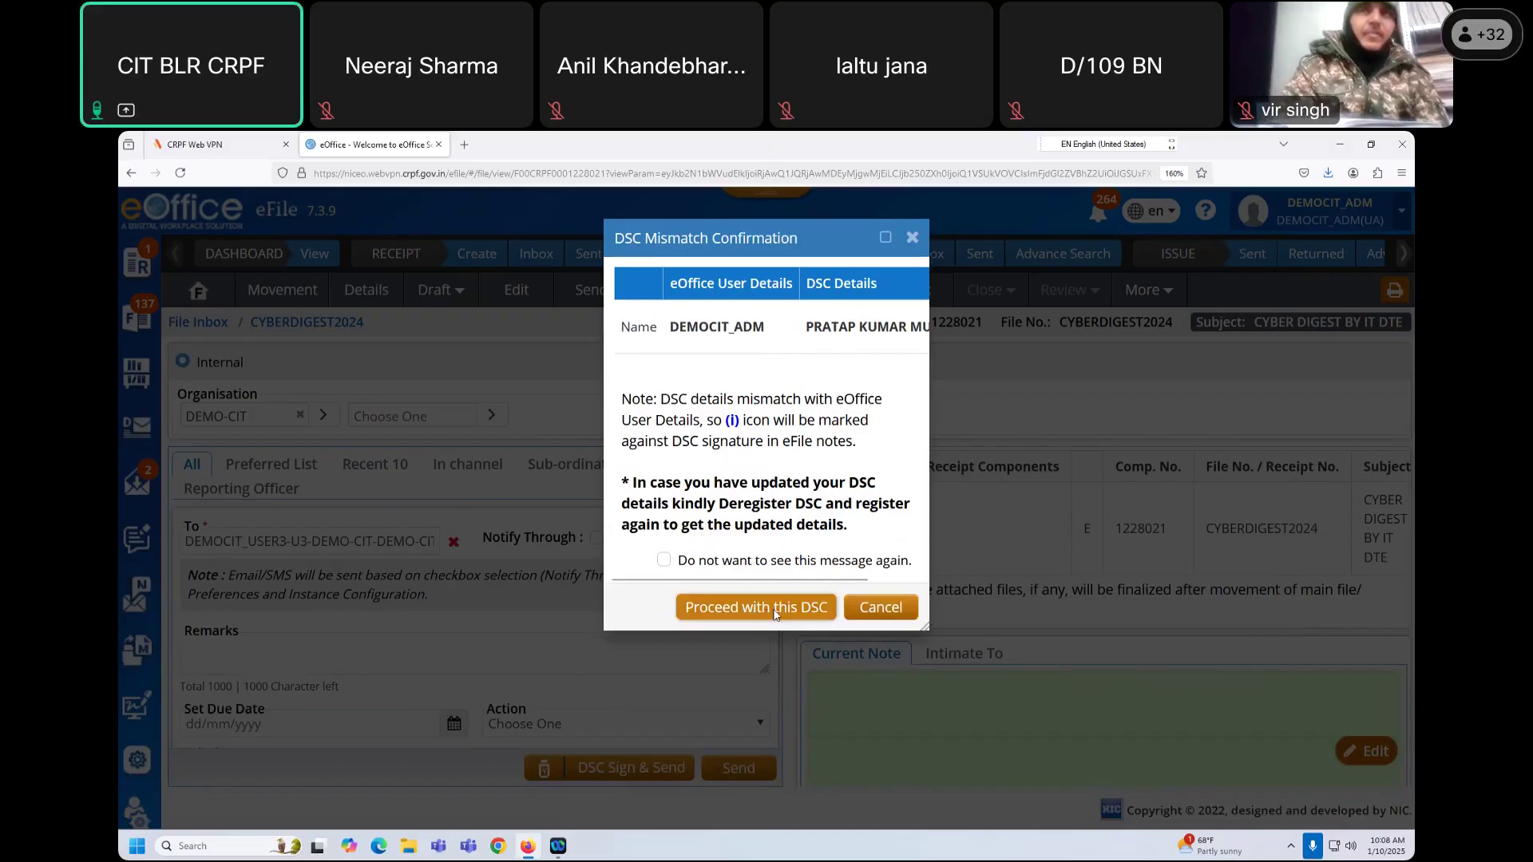
left_click(773, 612)
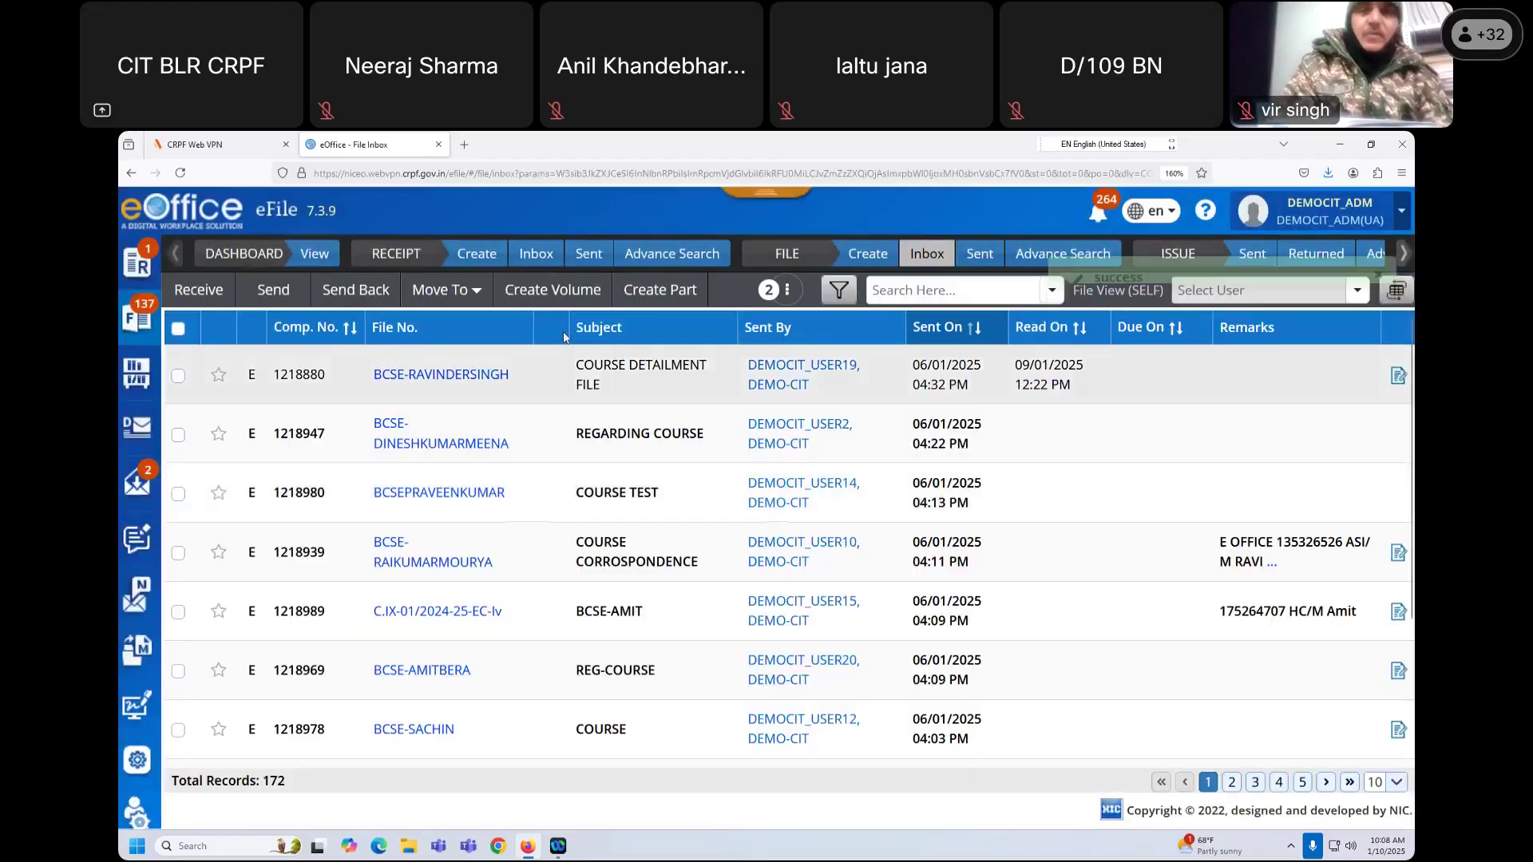
Step: Log out, sign in with the saved recipient login and captcha, and open the eFile inbox
left_click(1345, 217)
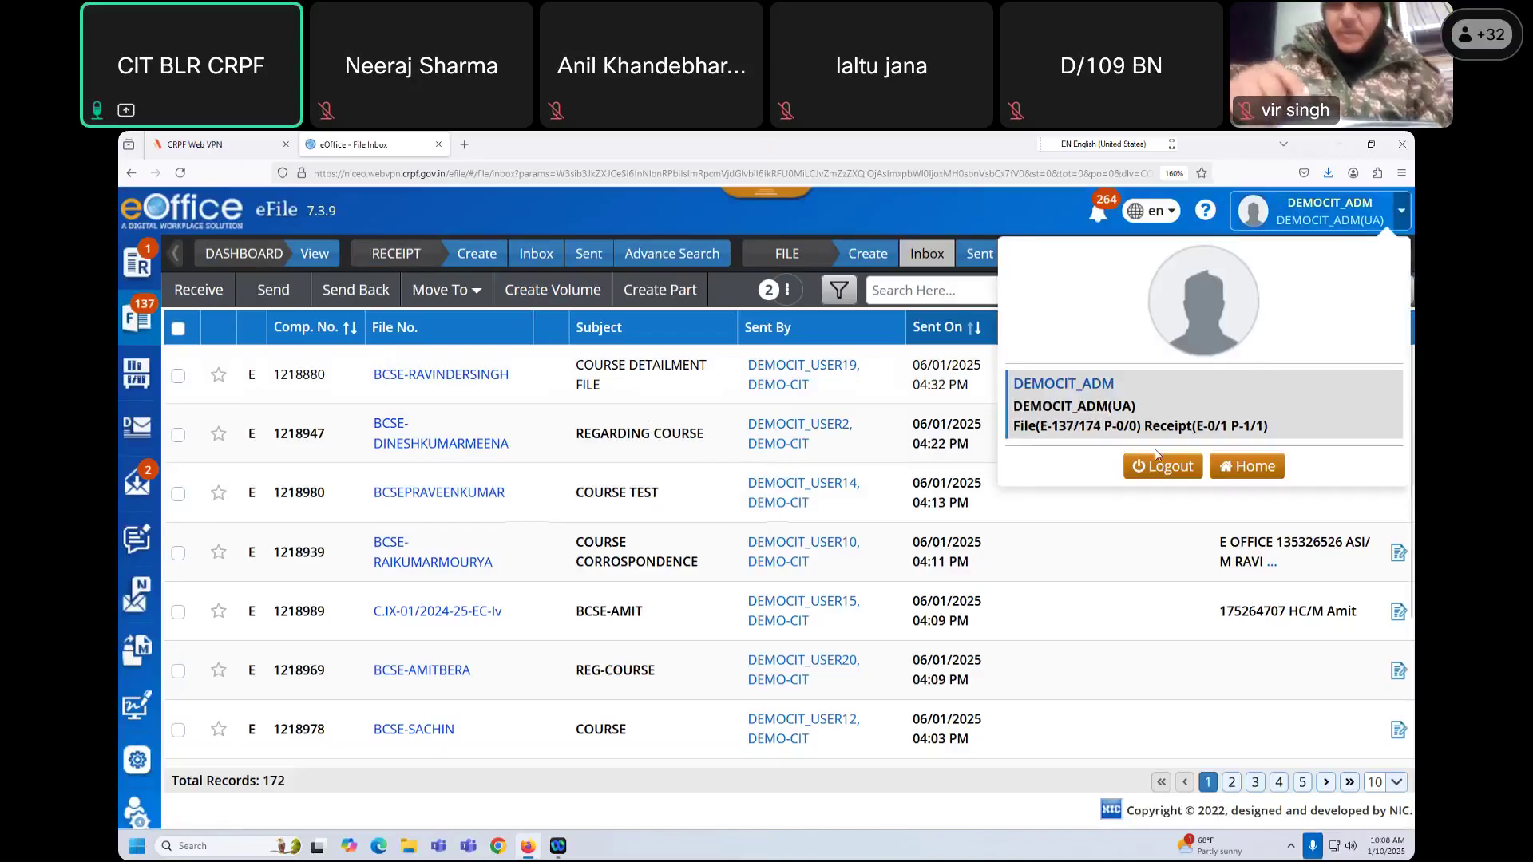
left_click(1162, 467)
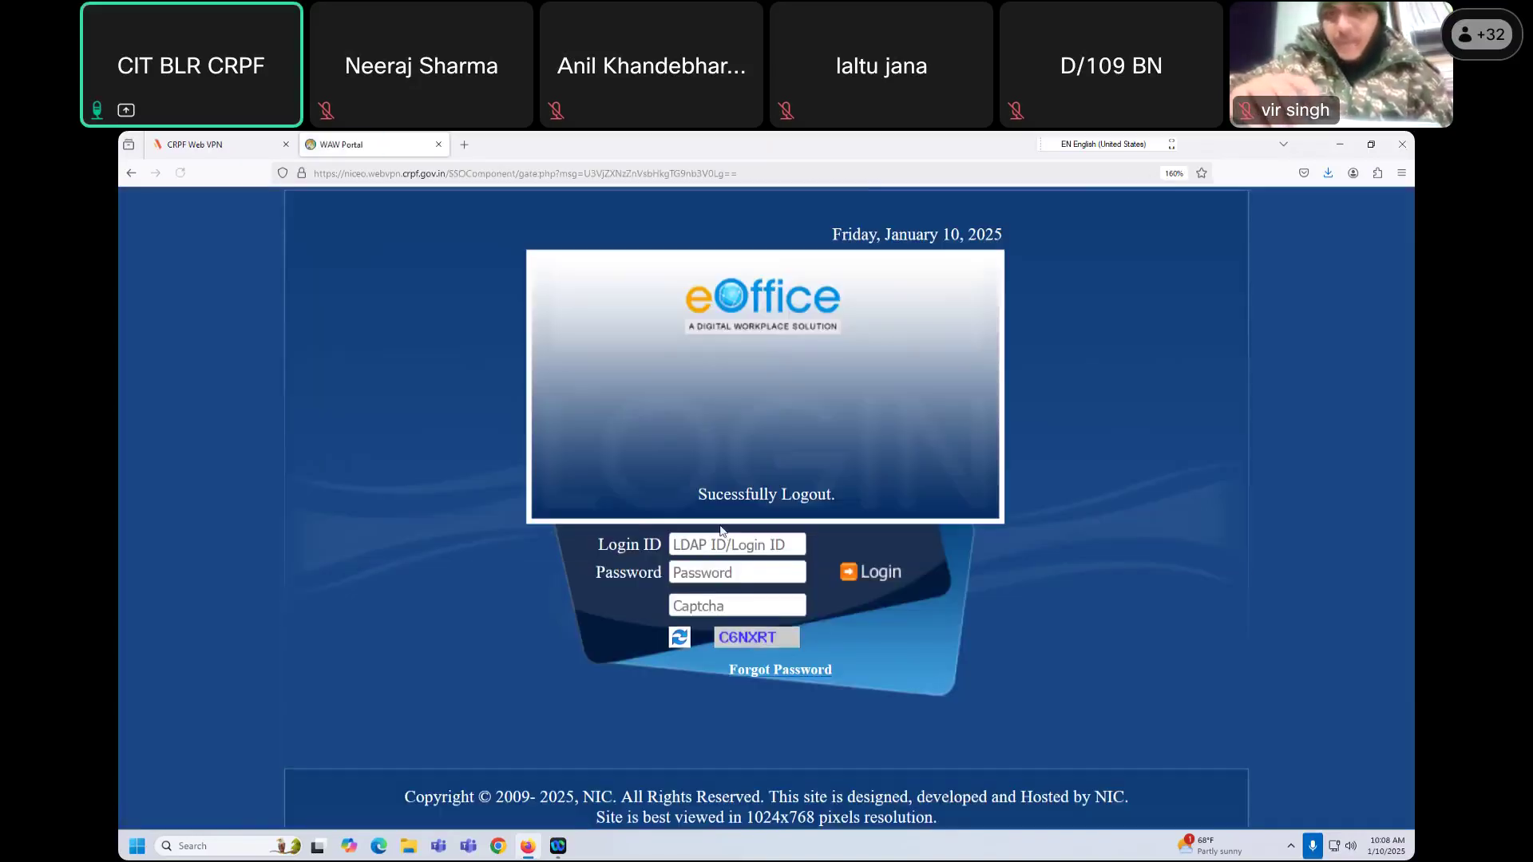
left_click(721, 543)
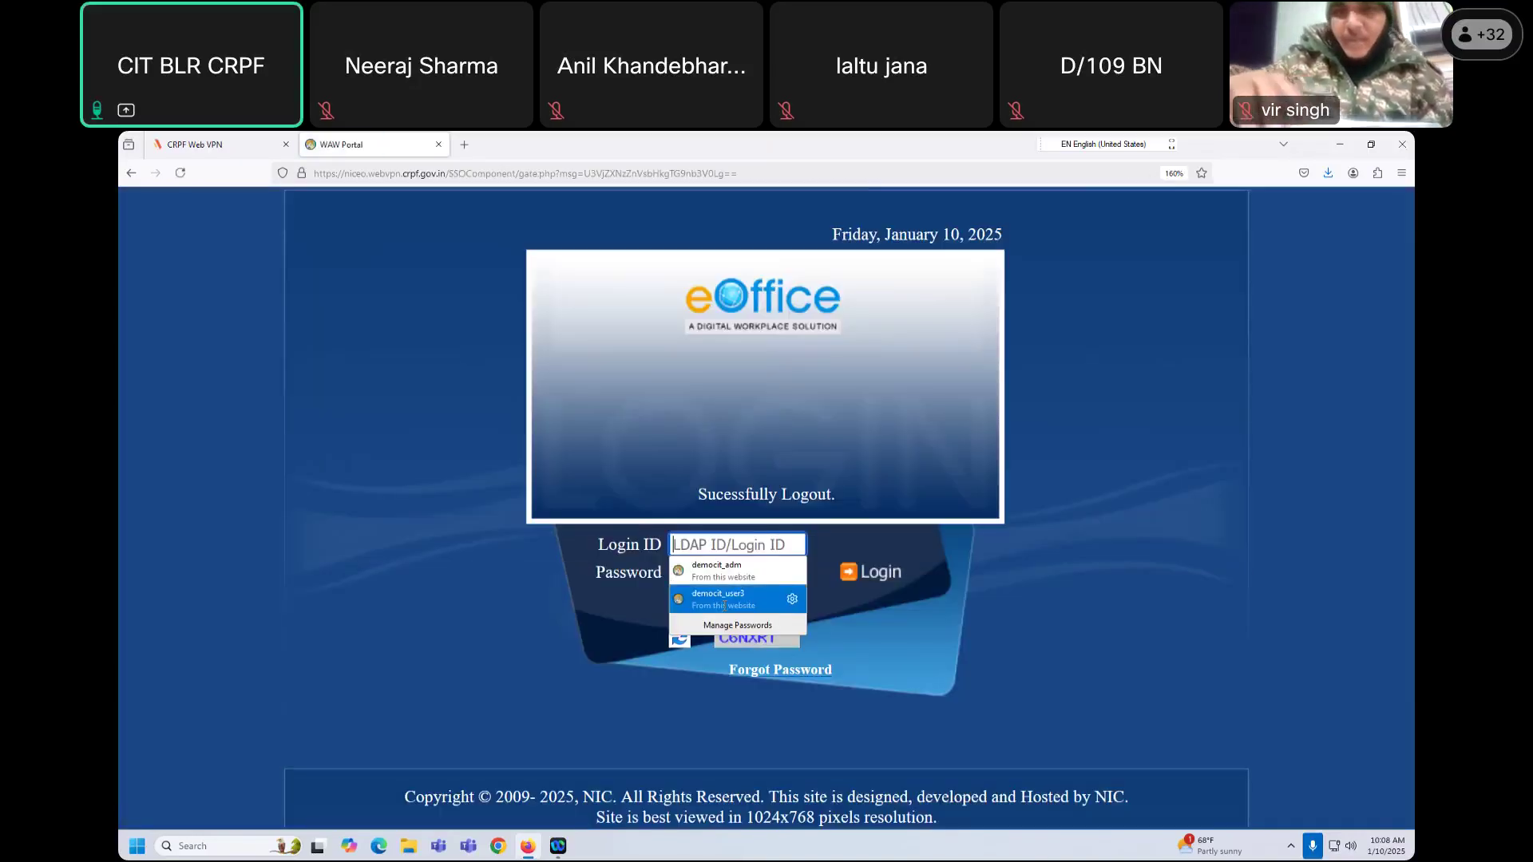
left_click(714, 595)
left_click(713, 608)
type("C6NXRT")
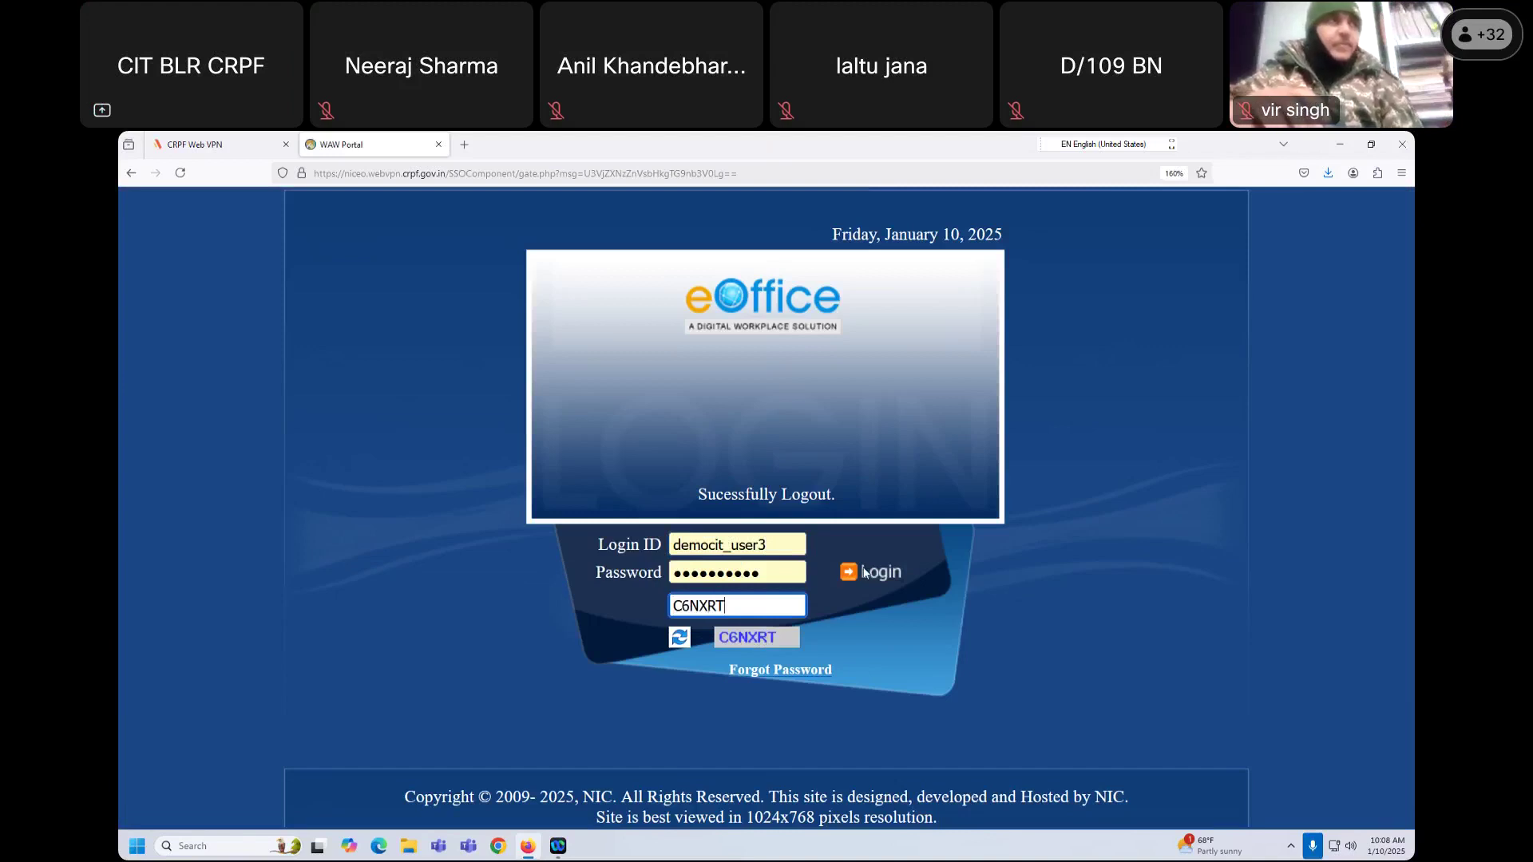
left_click(865, 572)
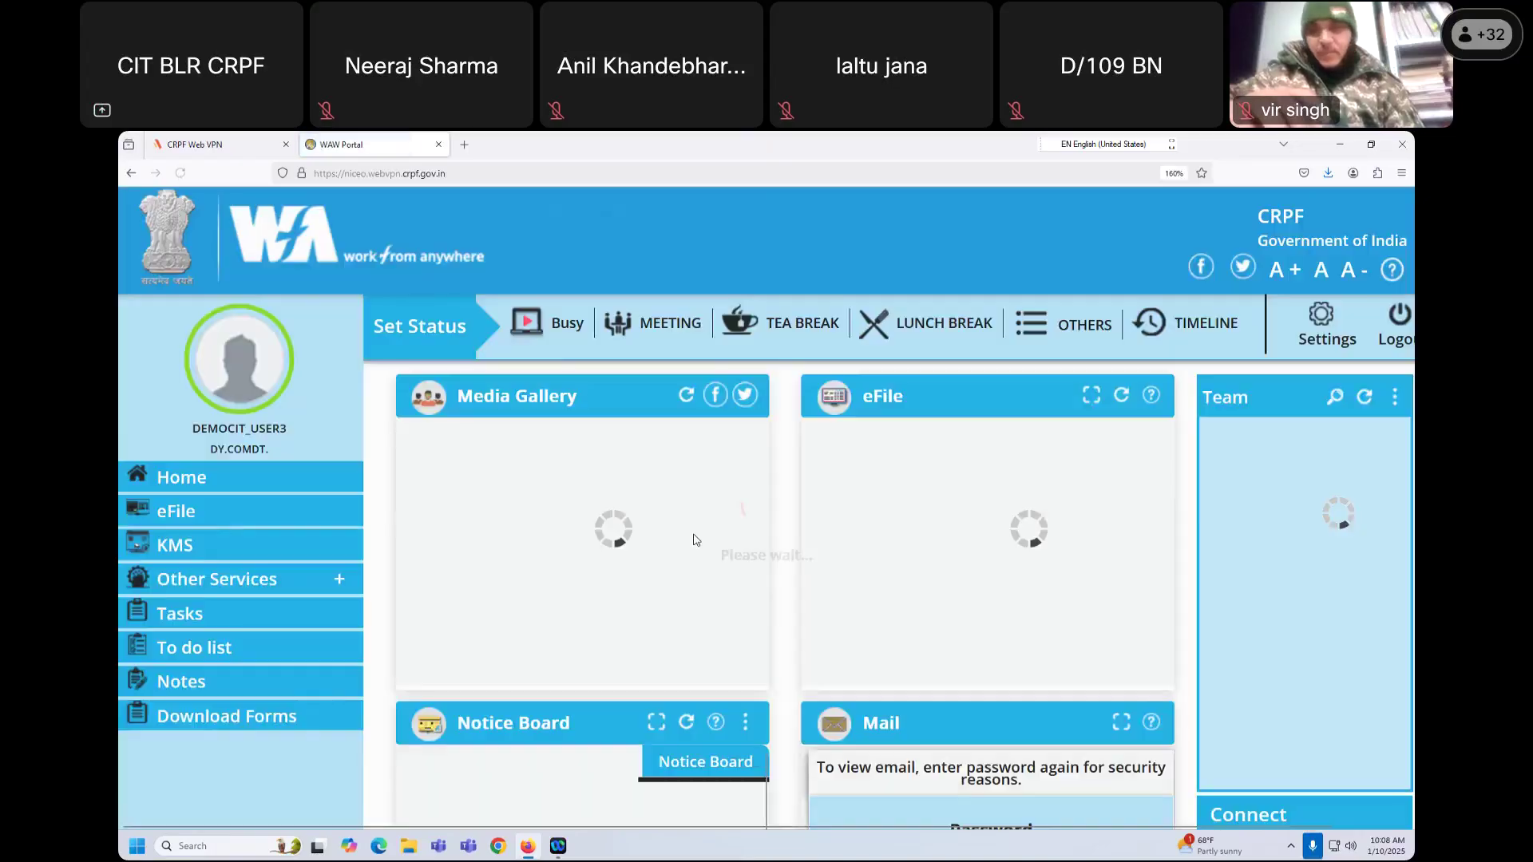
left_click(175, 515)
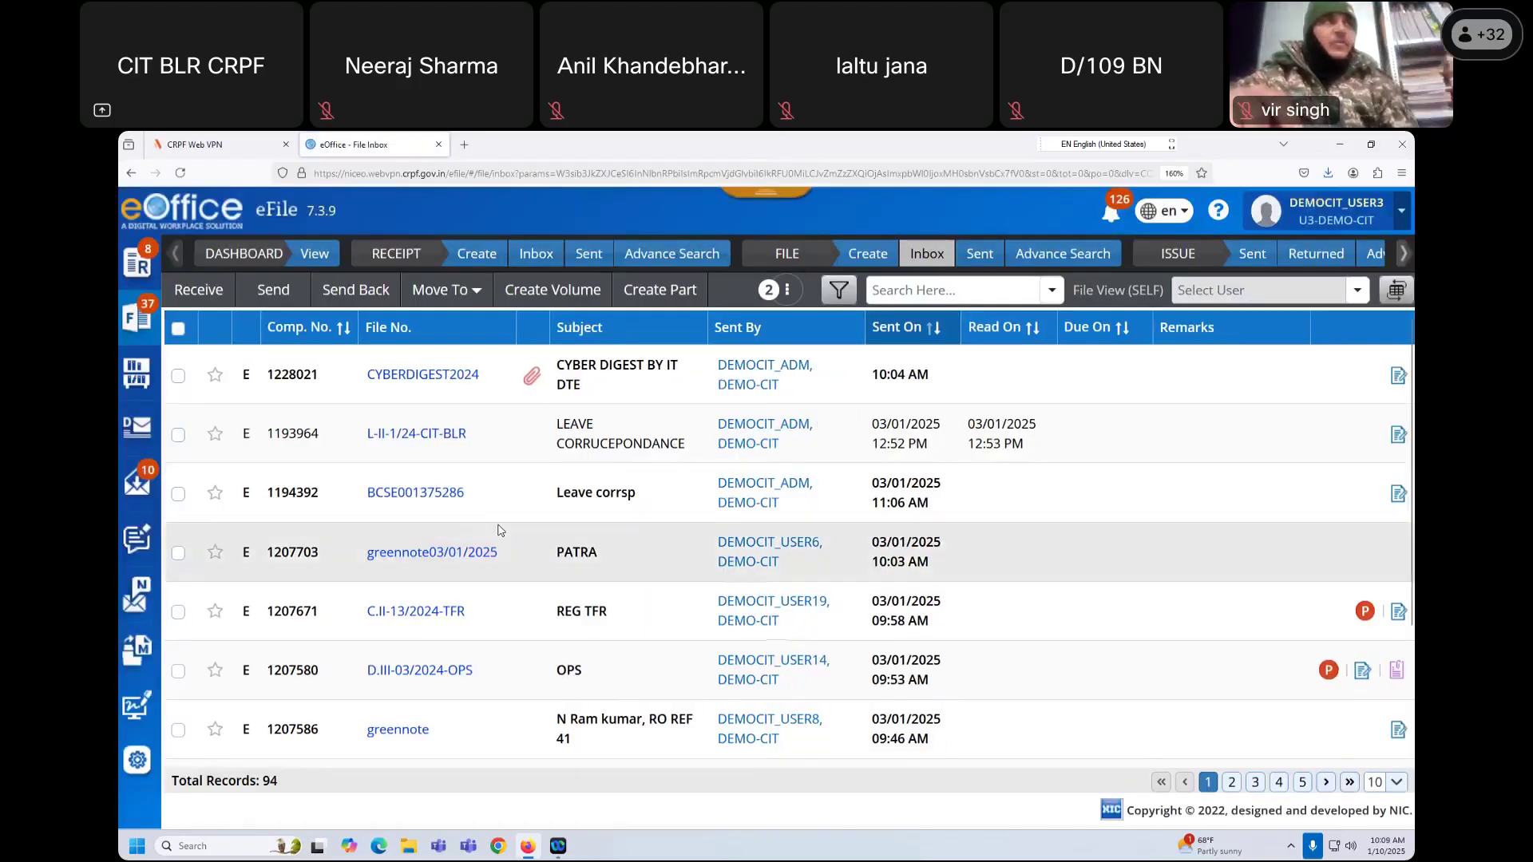
Step: Open CYBERDIGEST2024 and switch its pane from the draft document to the List of Drafts
left_click(425, 377)
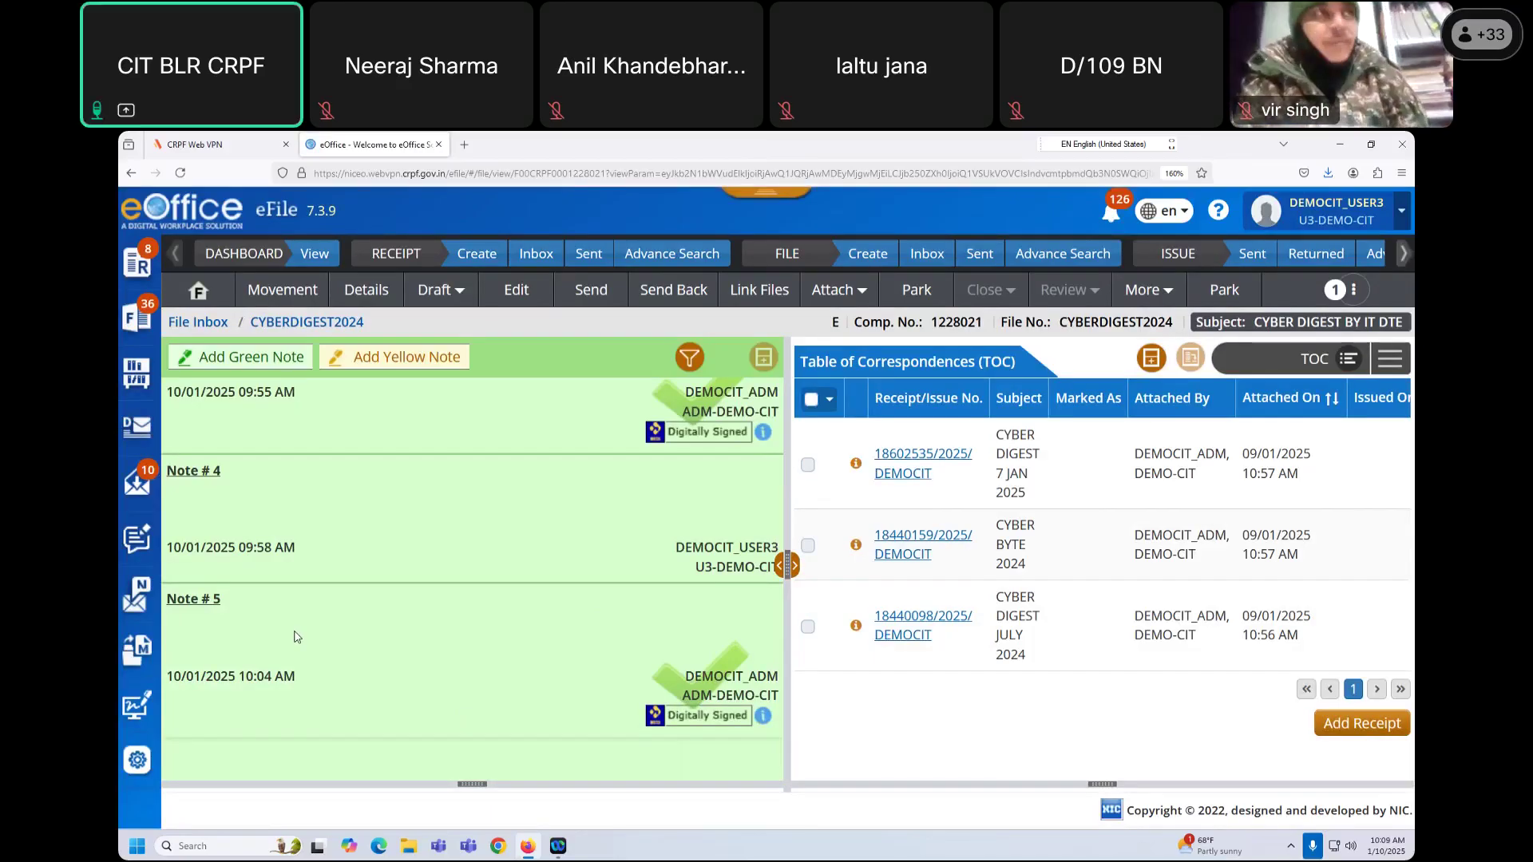
left_click(1393, 362)
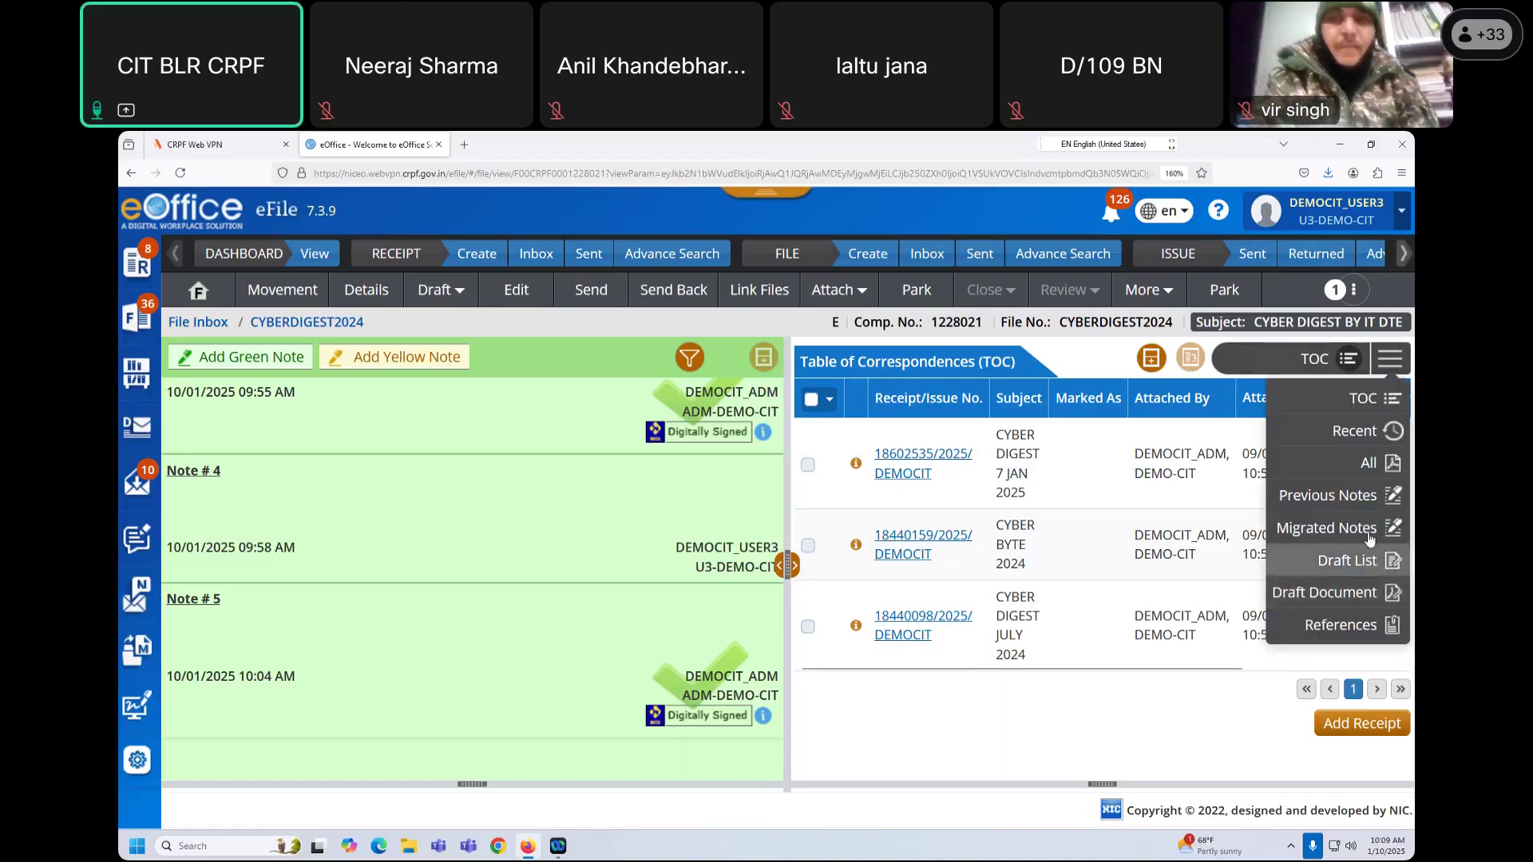
left_click(1367, 595)
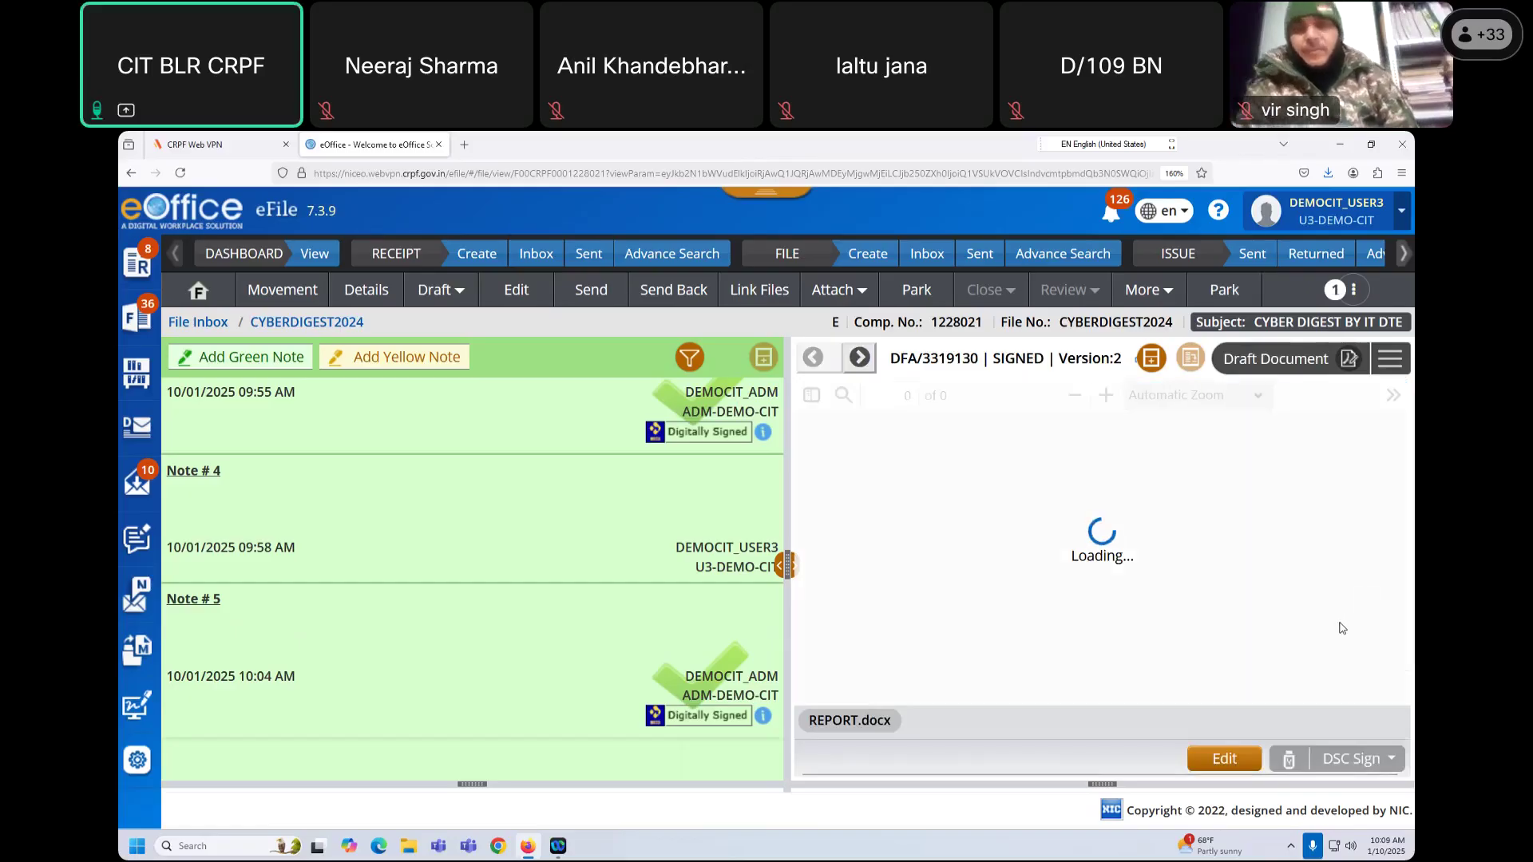
scroll(1277, 647, "down", 2)
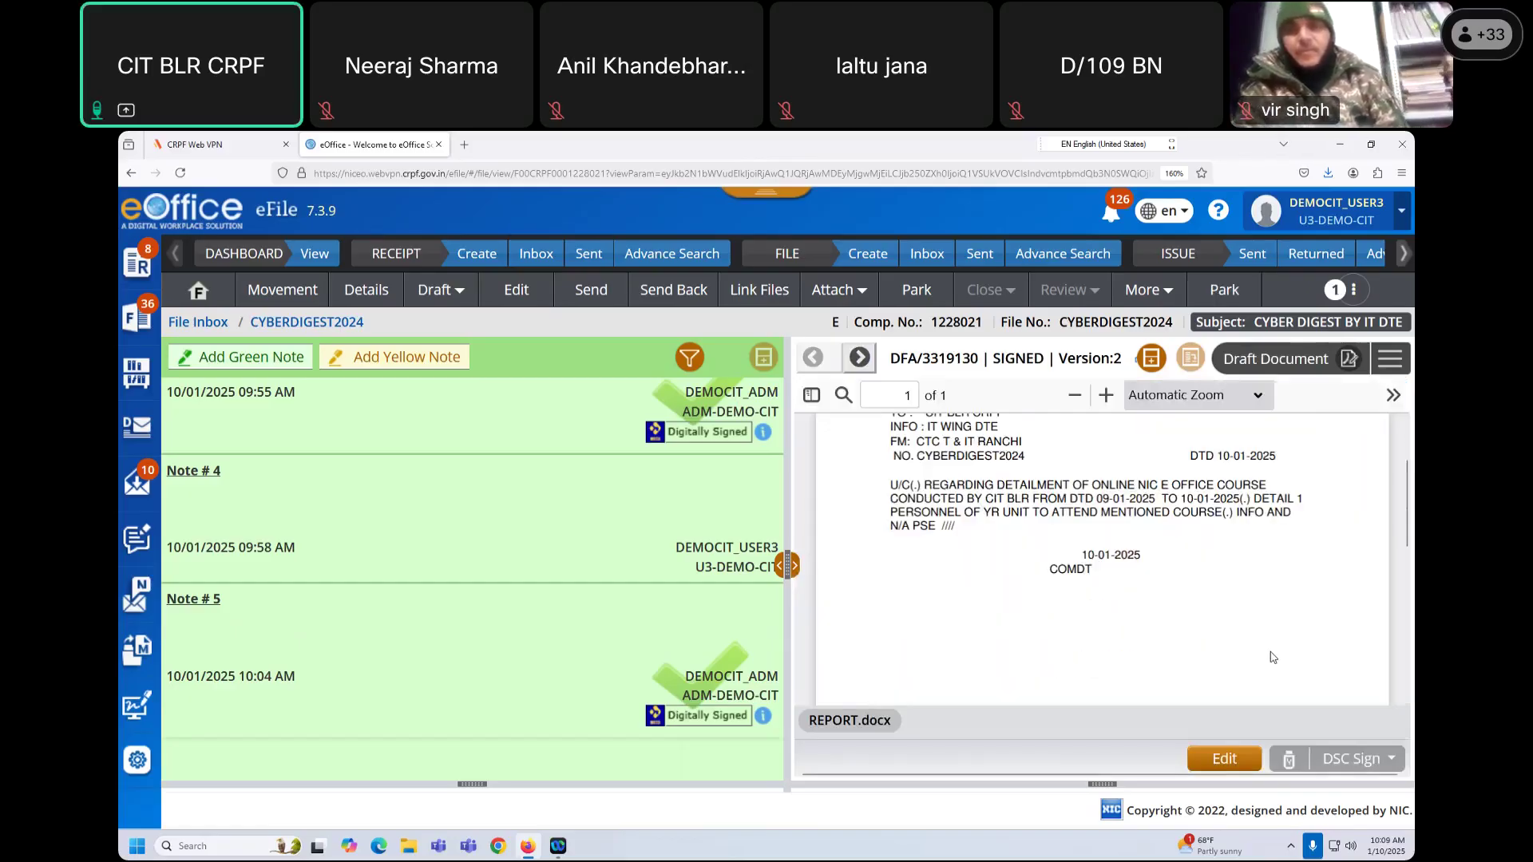
scroll(1272, 657, "up", 2)
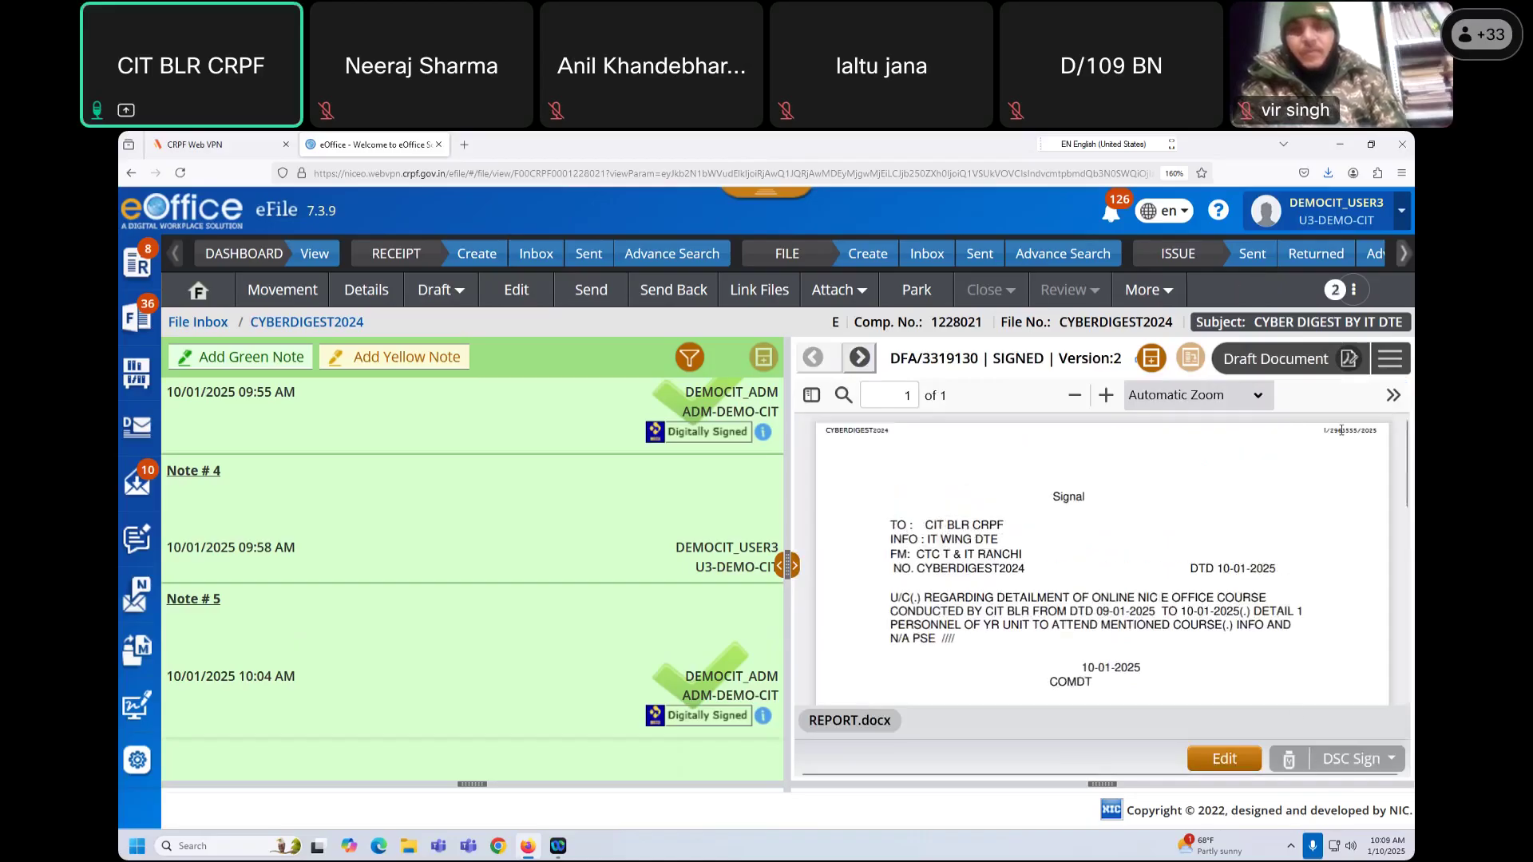
left_click(1390, 359)
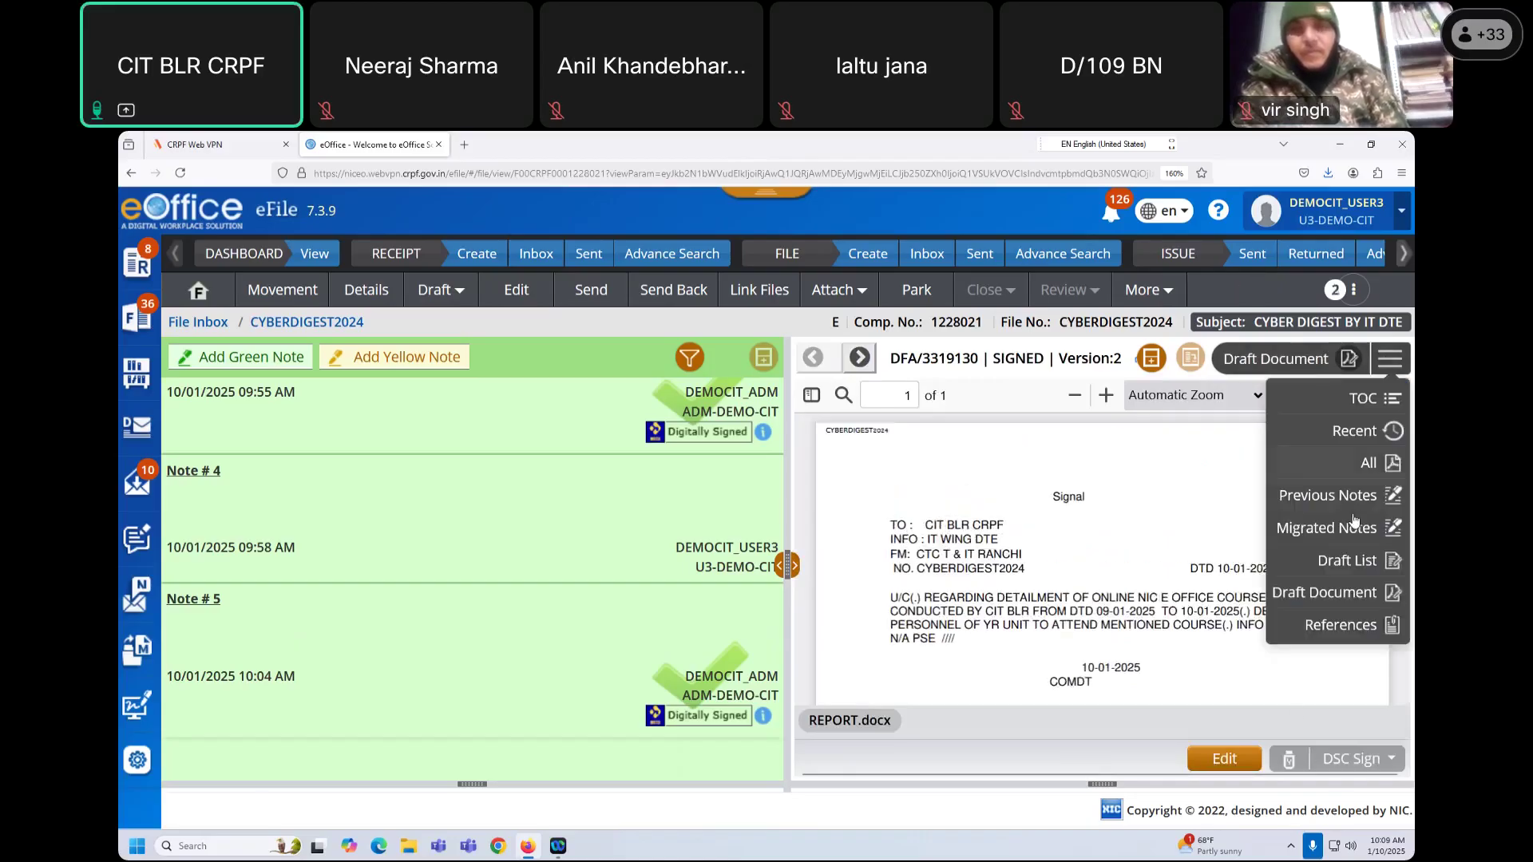
left_click(1333, 562)
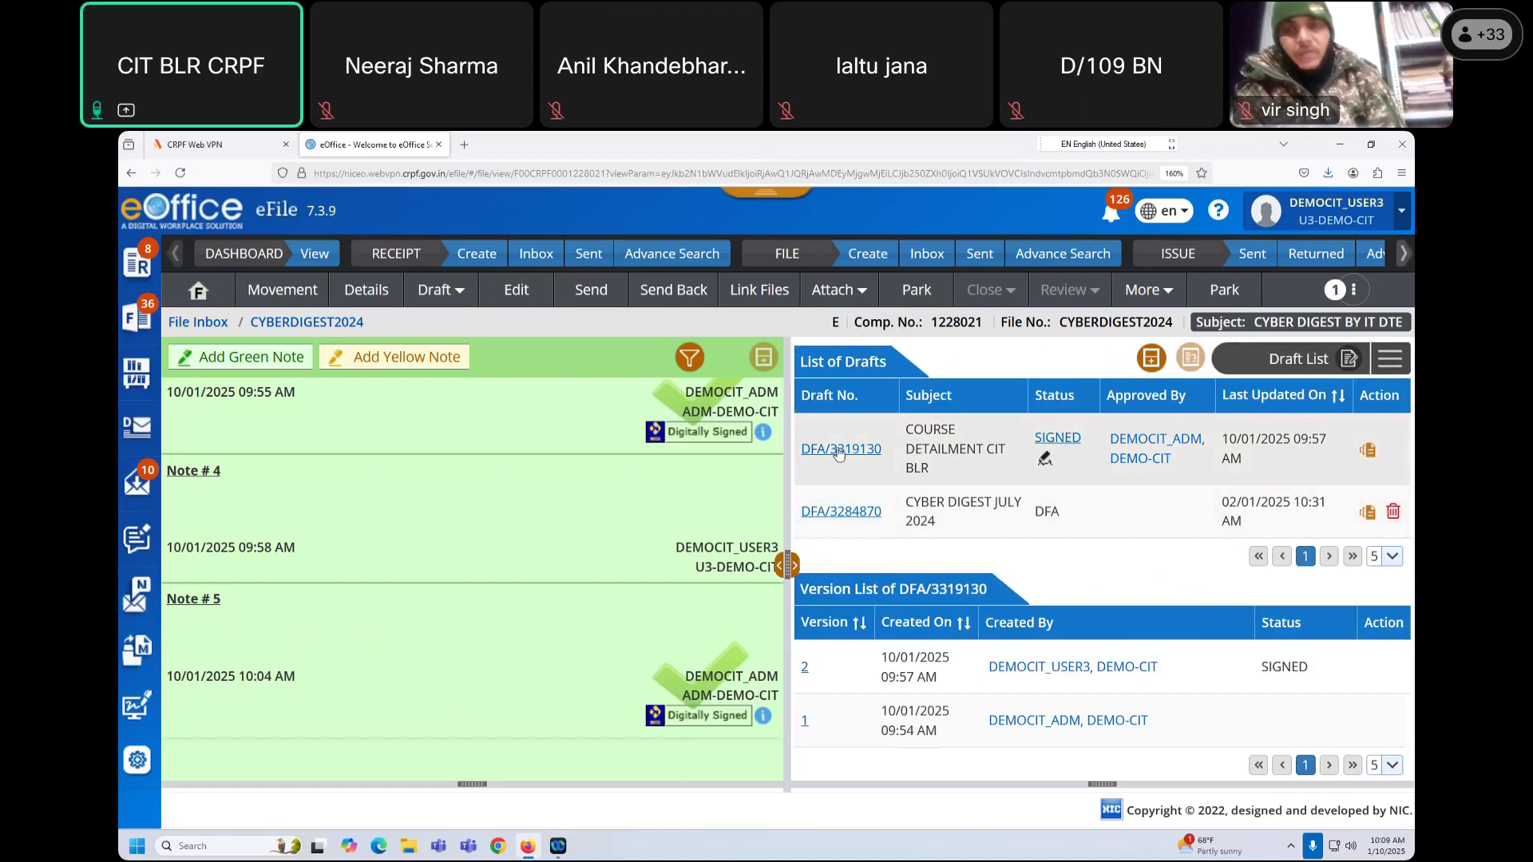
Step: Open signed draft DFA/3319130 and highlight its course detailment signal text for review
left_click(839, 450)
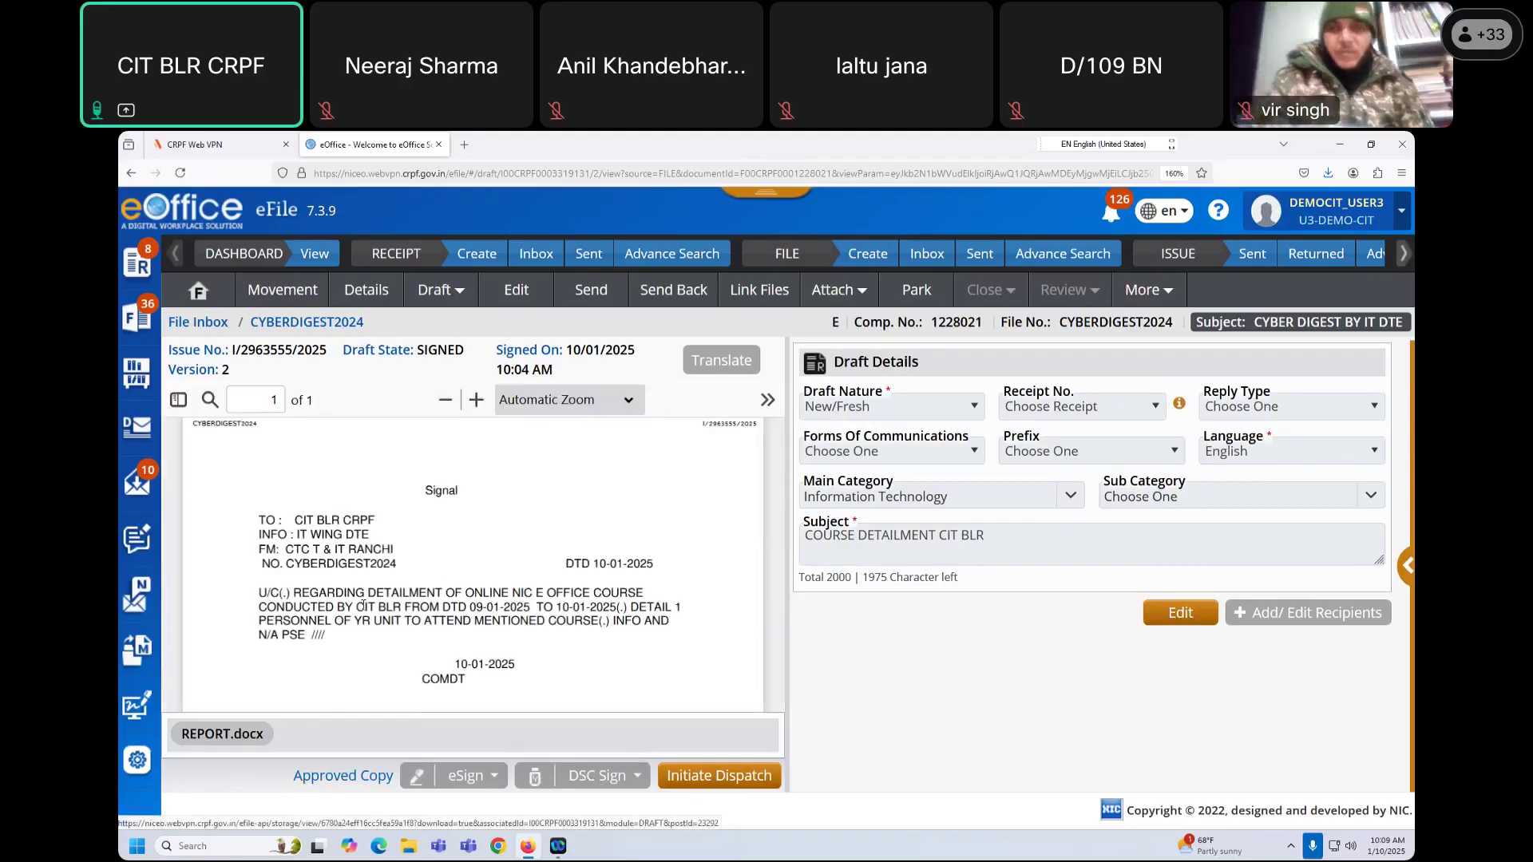
left_click_drag(402, 499, 520, 694)
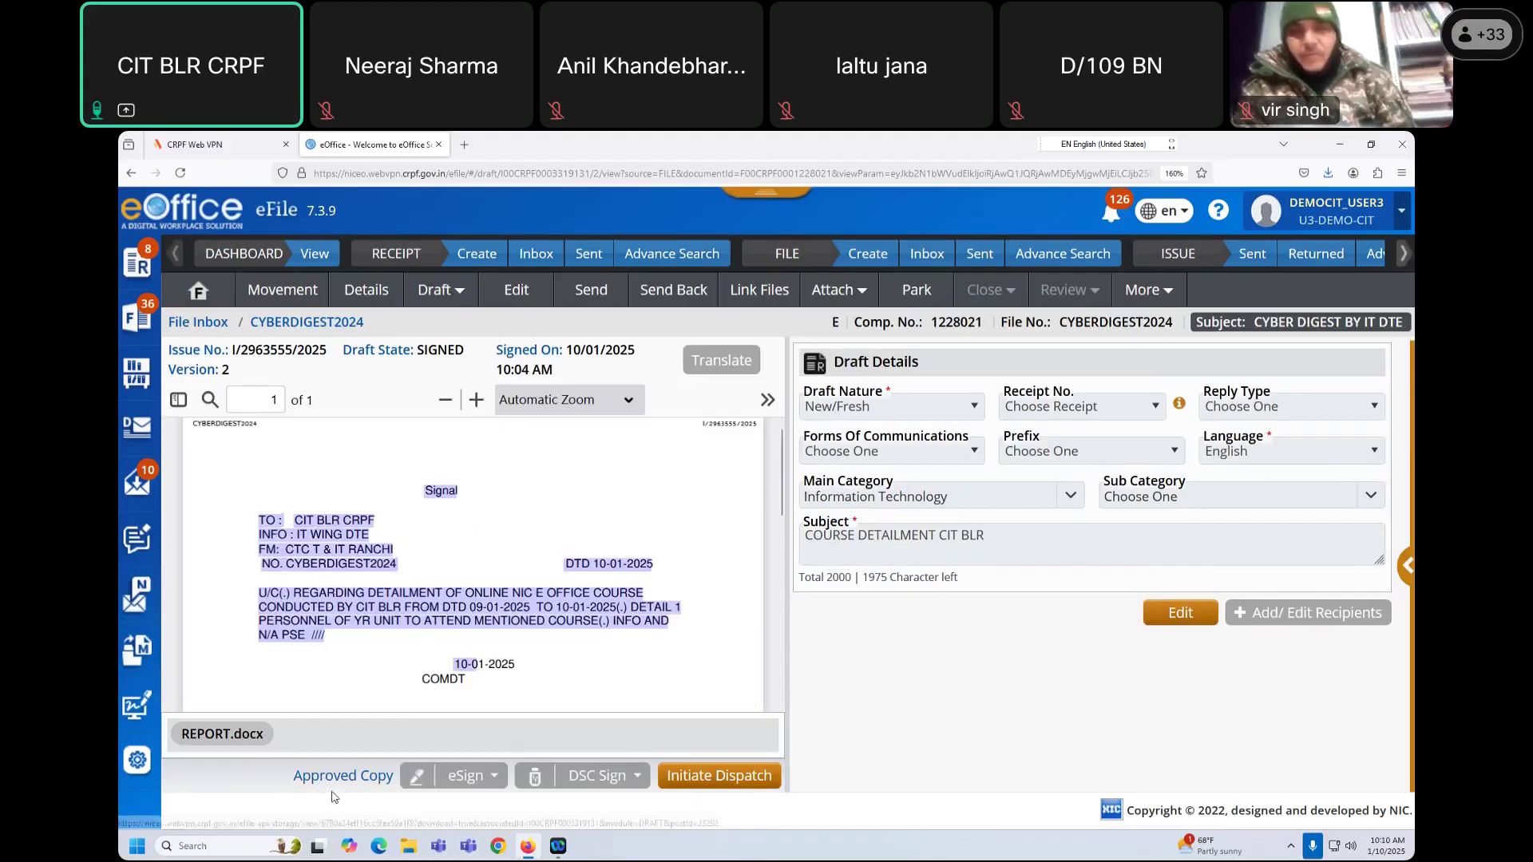
left_click(312, 563)
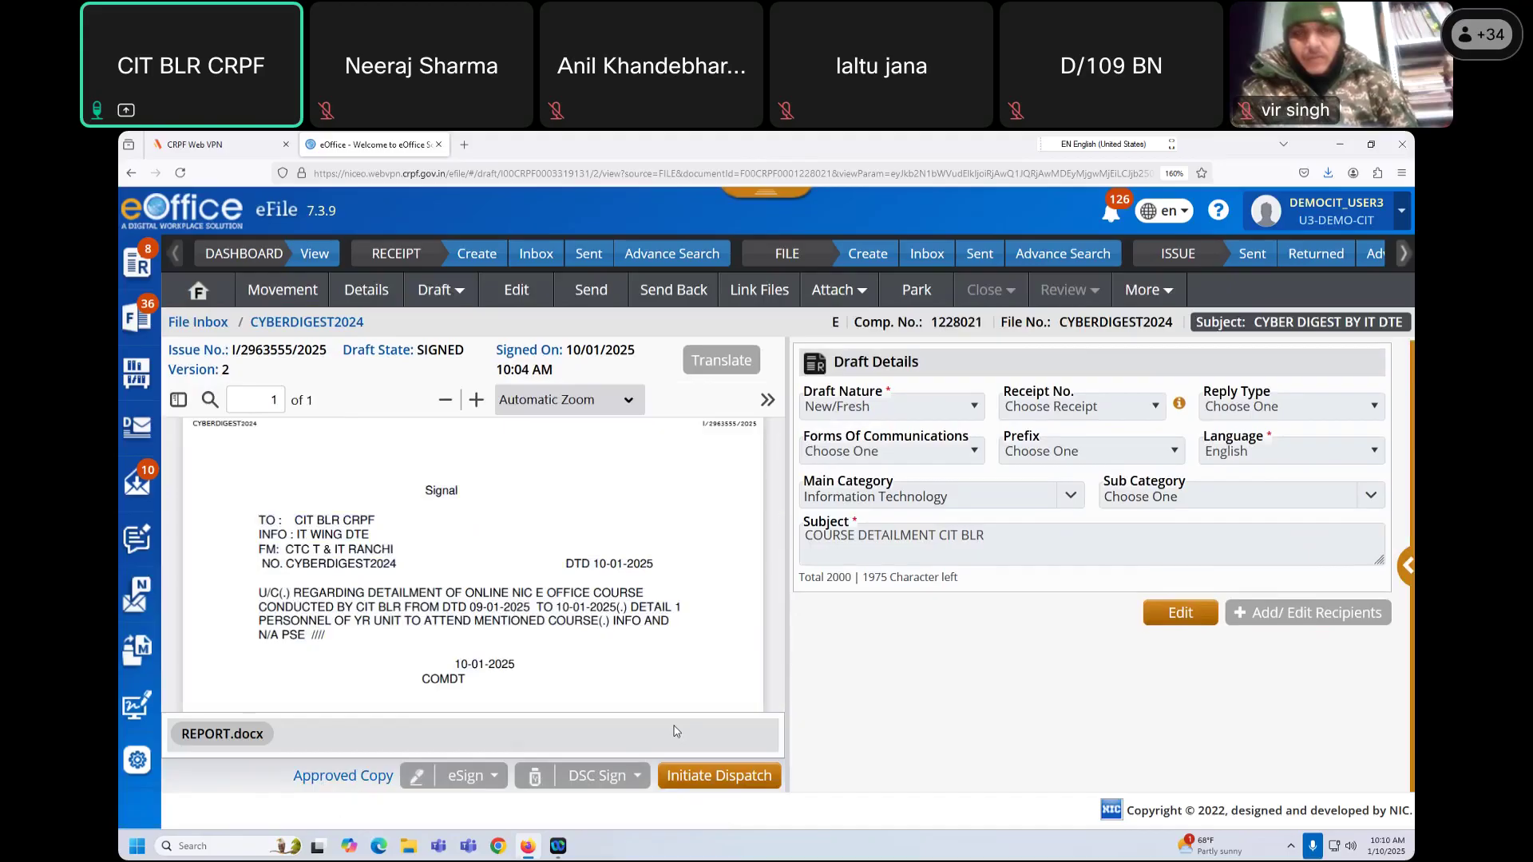
Step: Start dispatching the signed Signal and review its draft for issue I/2963555/2025
left_click(725, 776)
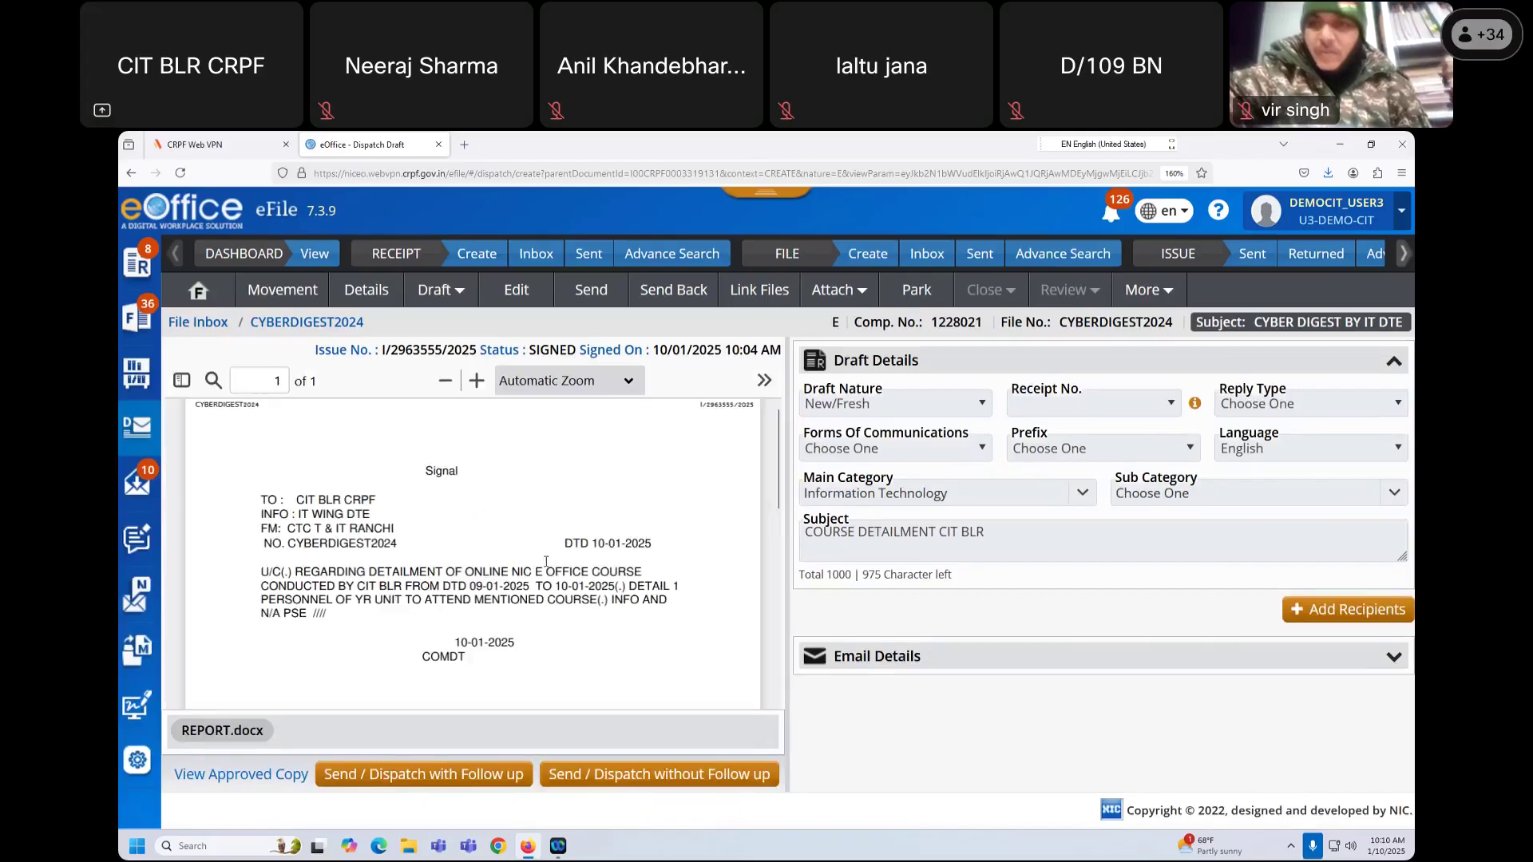
left_click_drag(383, 350, 489, 350)
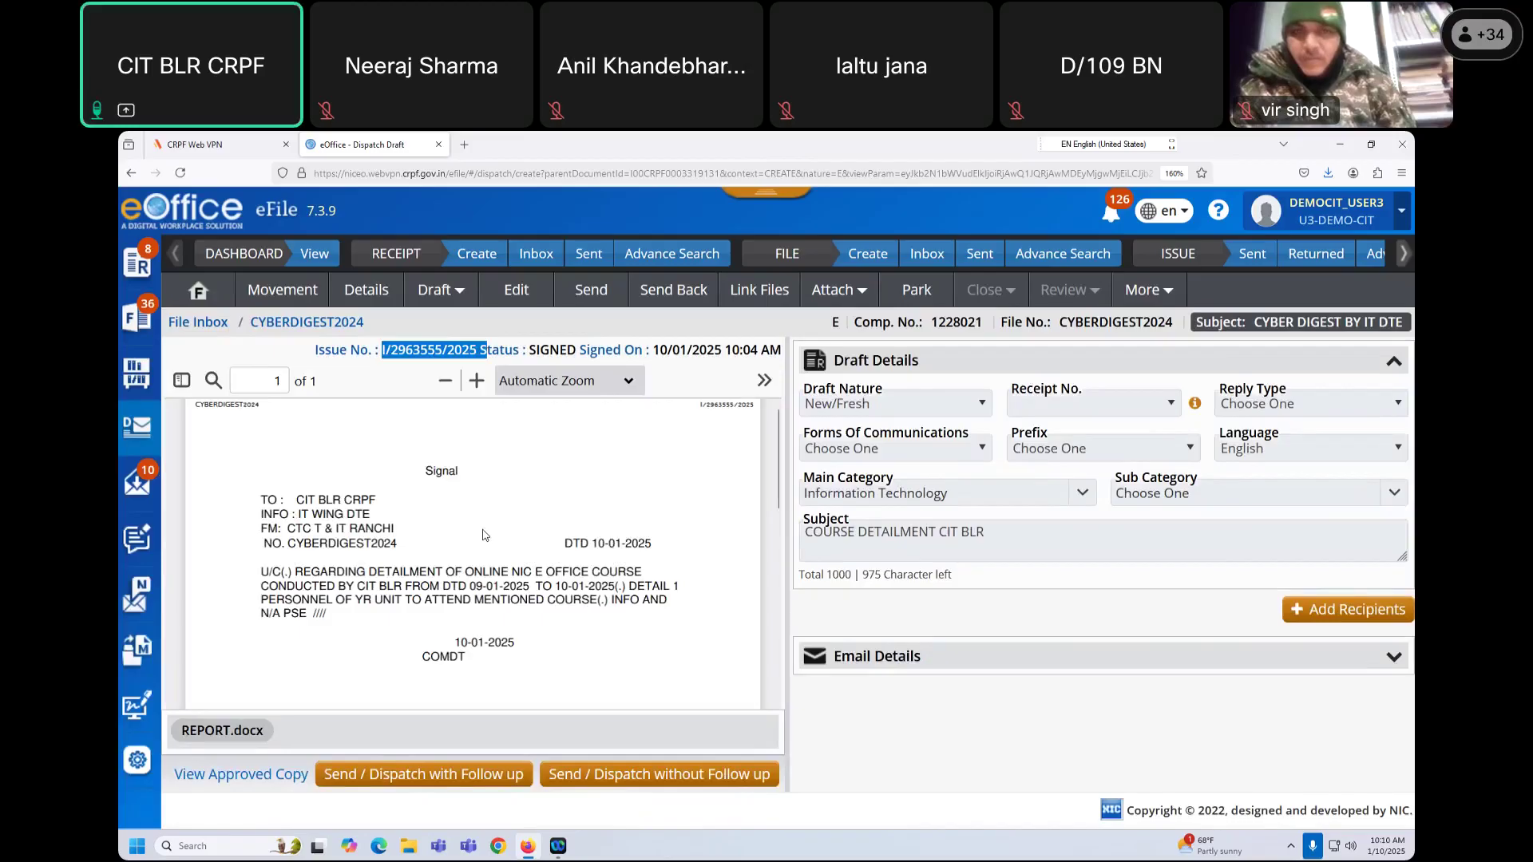
left_click_drag(697, 405, 751, 407)
left_click(691, 535)
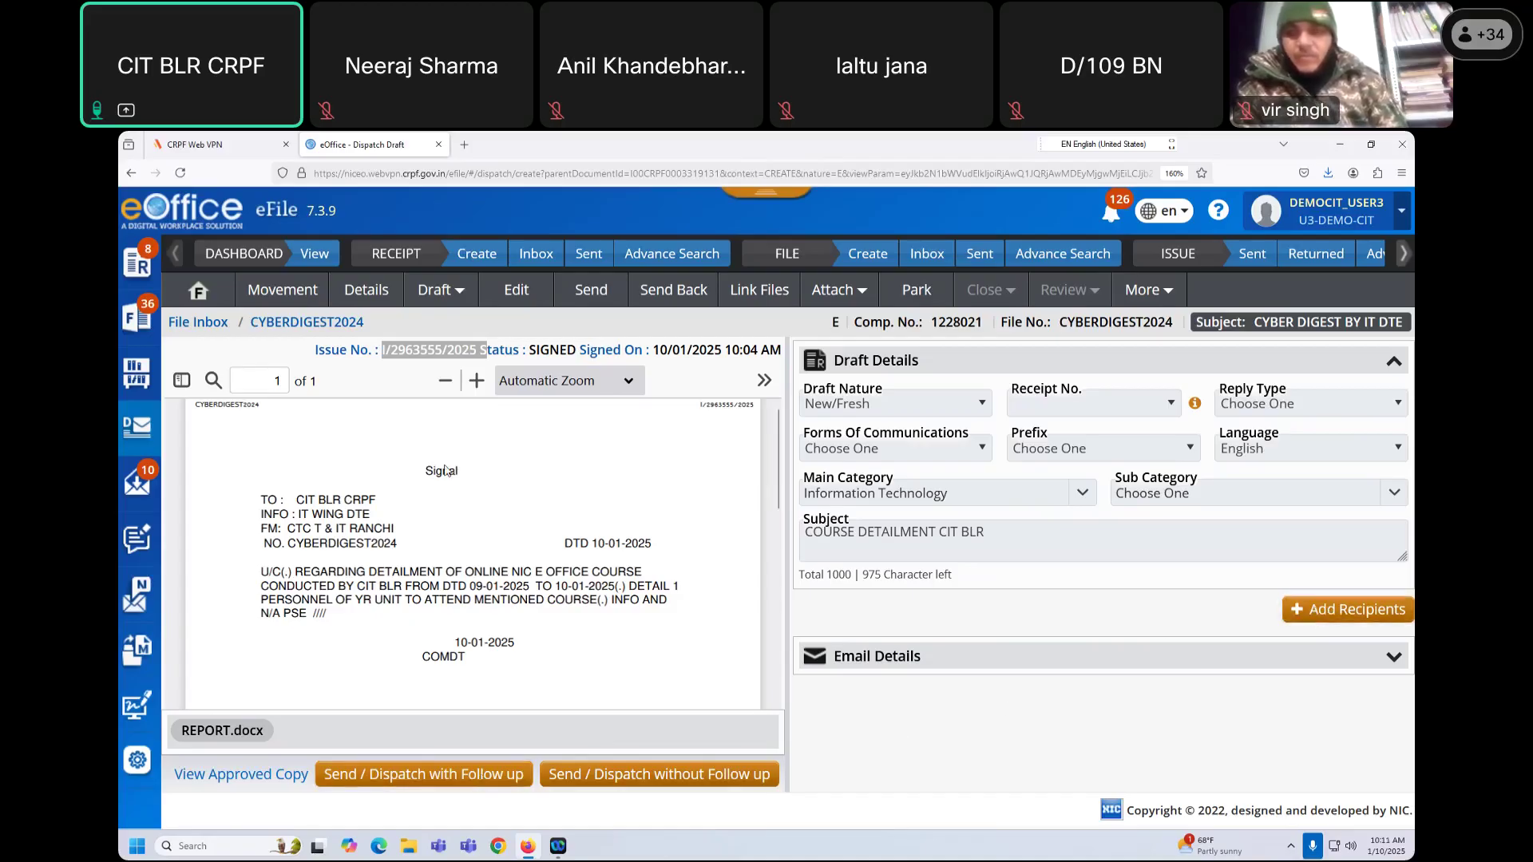
left_click_drag(429, 473, 488, 603)
Step: Open the recipient picker and choose Intra eOffice recipients
left_click(702, 630)
left_click(1329, 611)
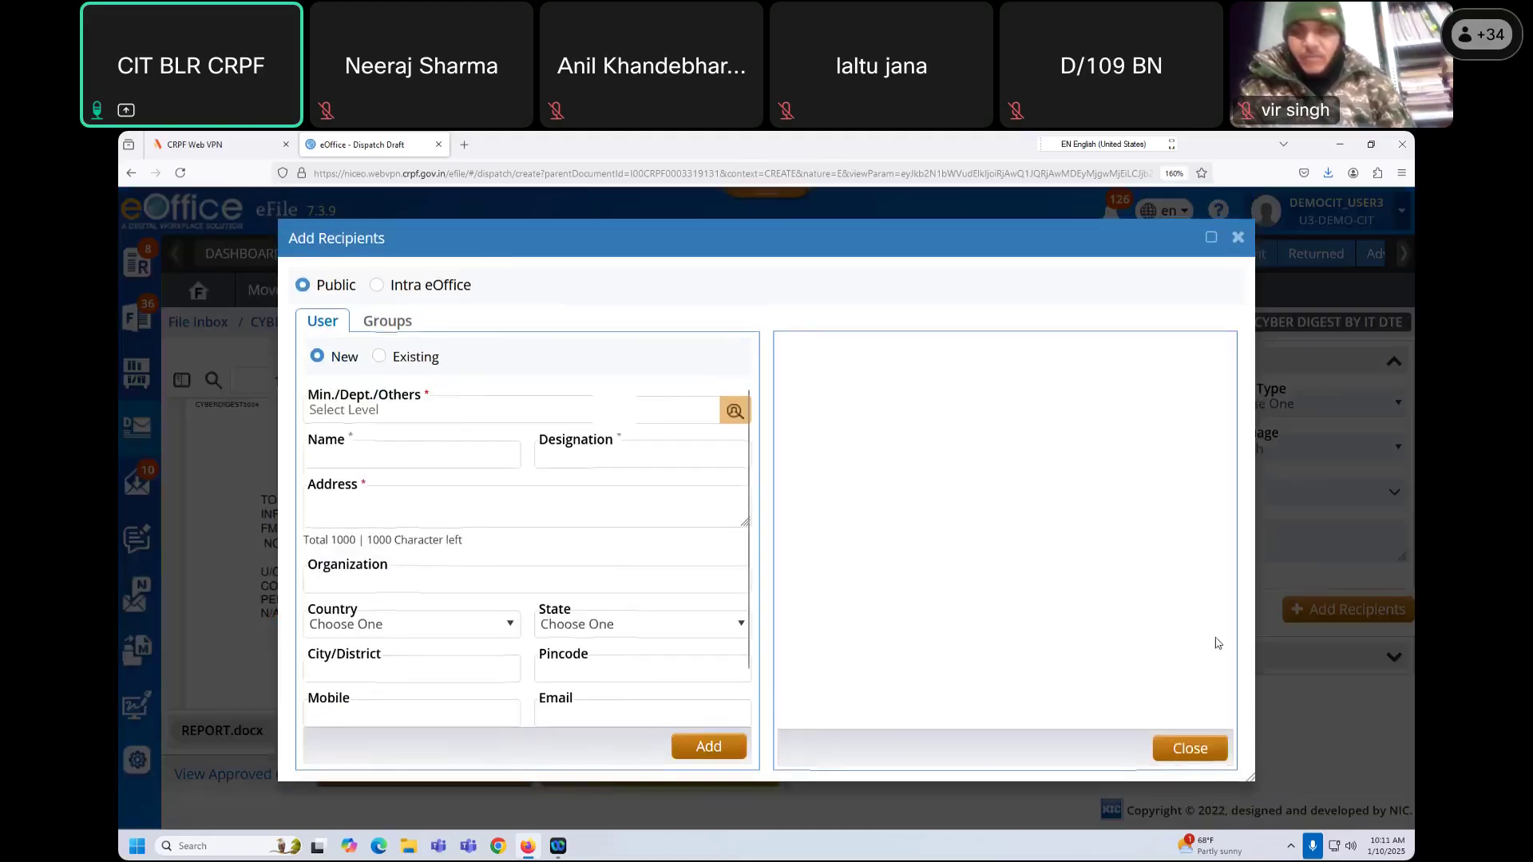
left_click(376, 286)
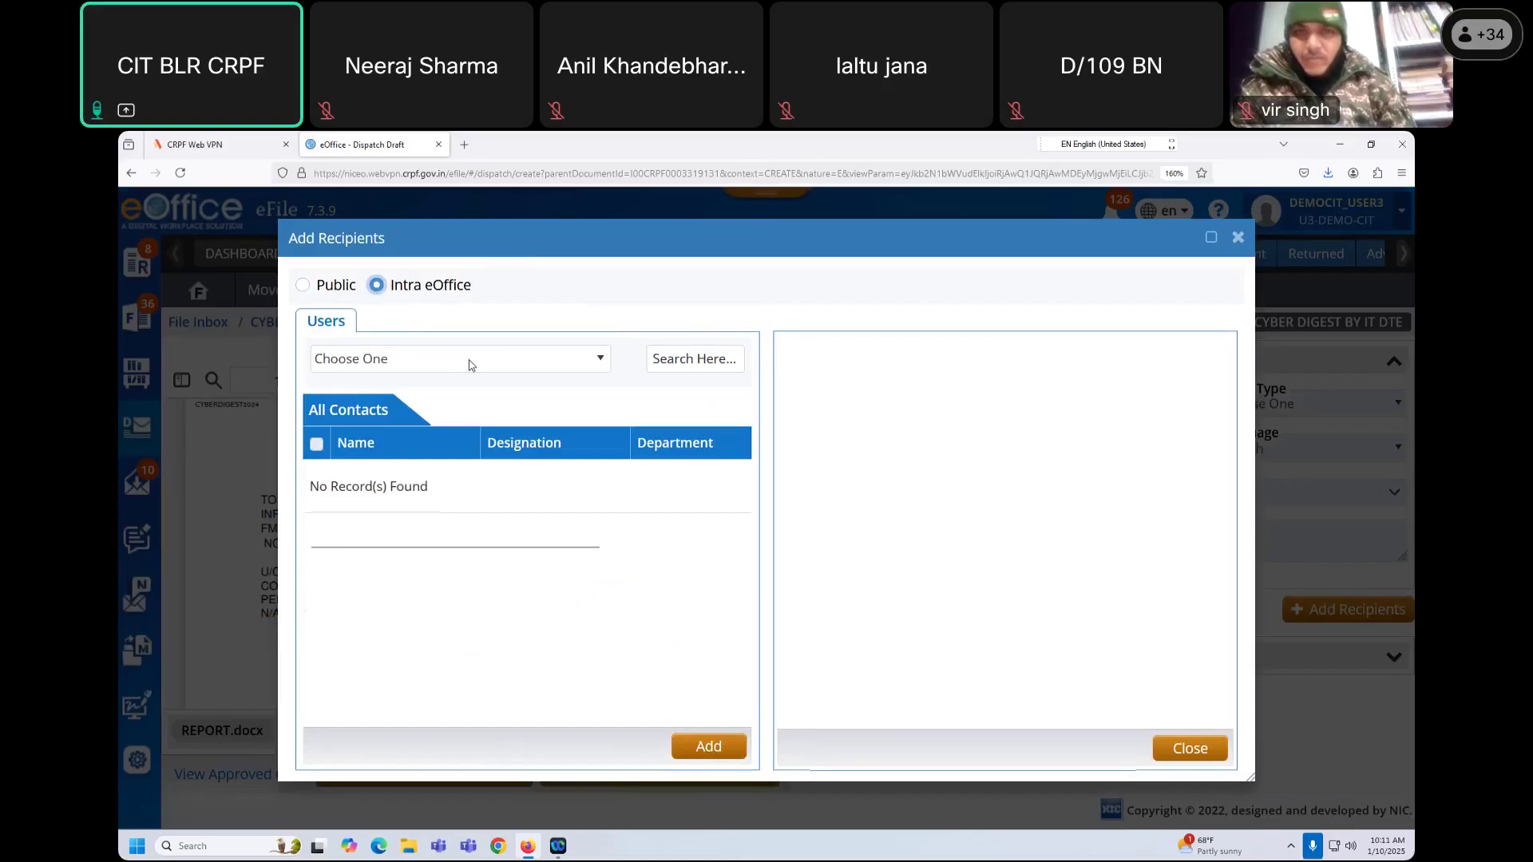
left_click(471, 366)
left_click(549, 365)
left_click(659, 358)
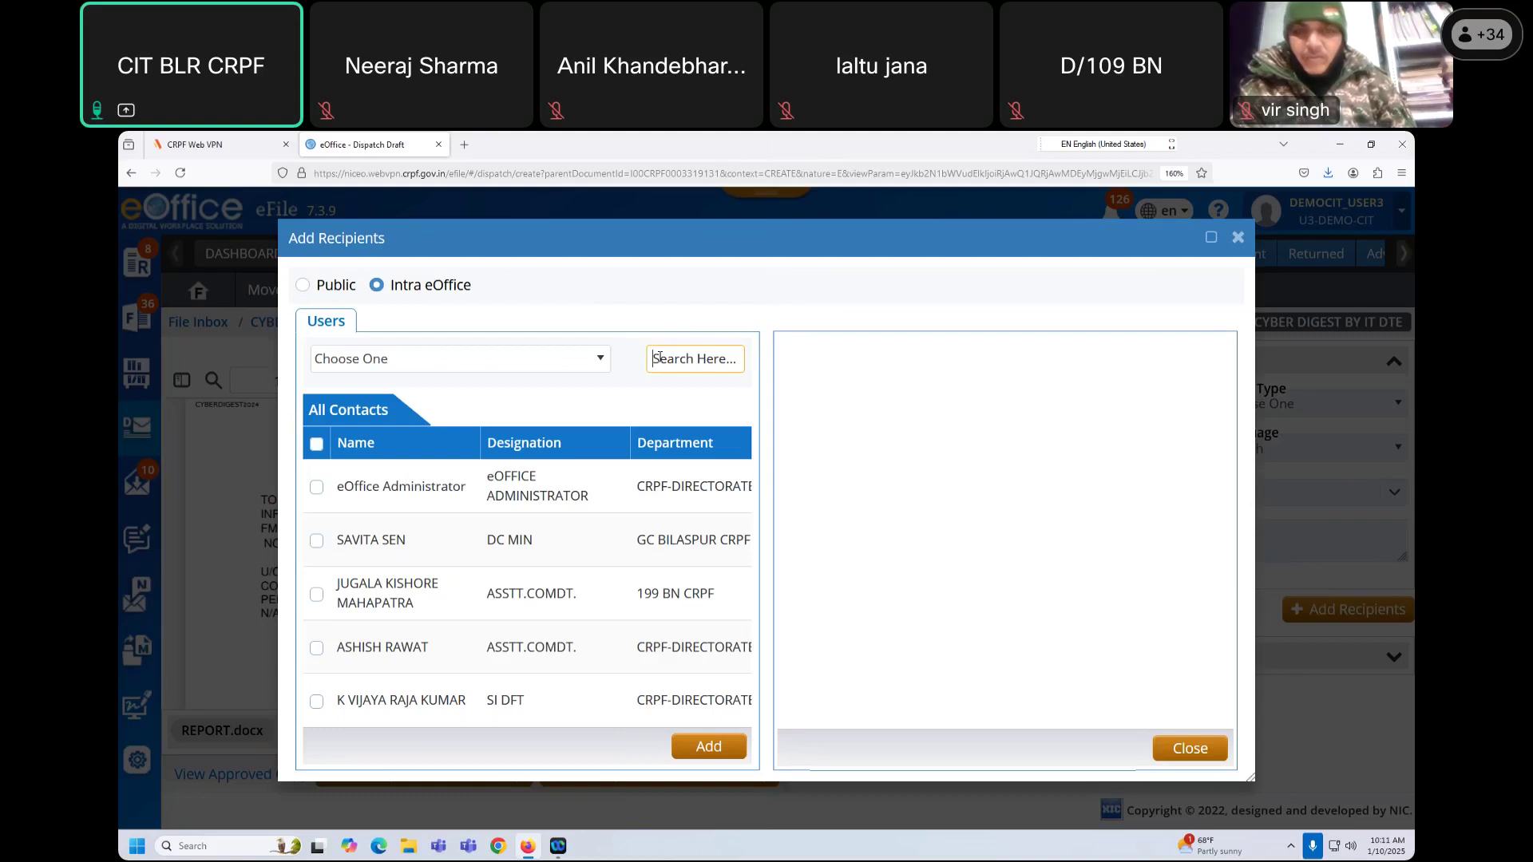
Step: Search for DEMOCIT_ADM, add it (COMDT, DEMO-CIT) as recipient, and close the picker
type("ADM")
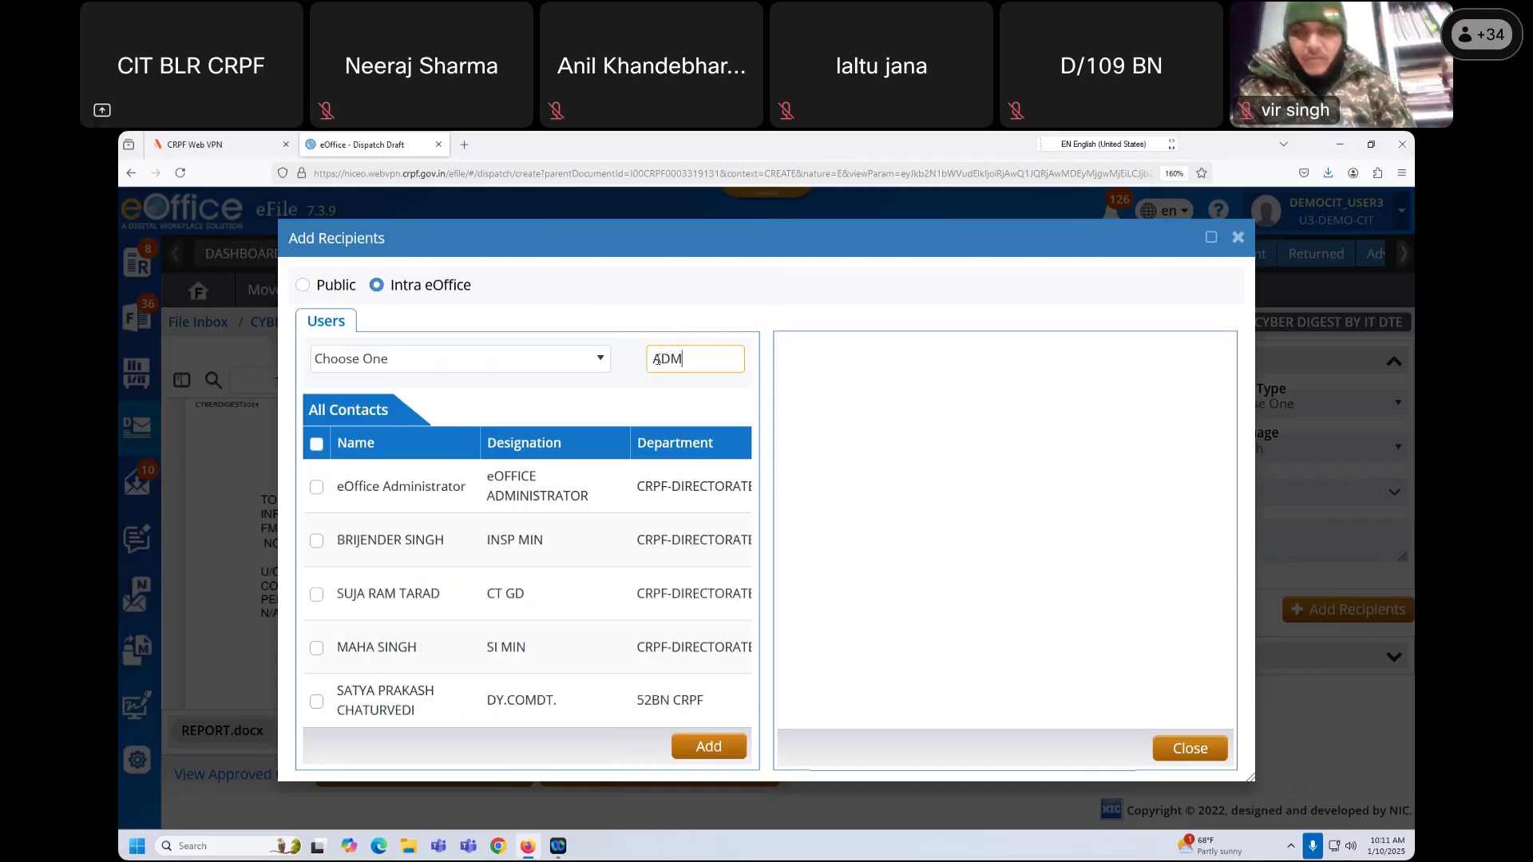
key("BackSpace")
key("BackSpace")
key("BackSpace")
type("DEMOCIT")
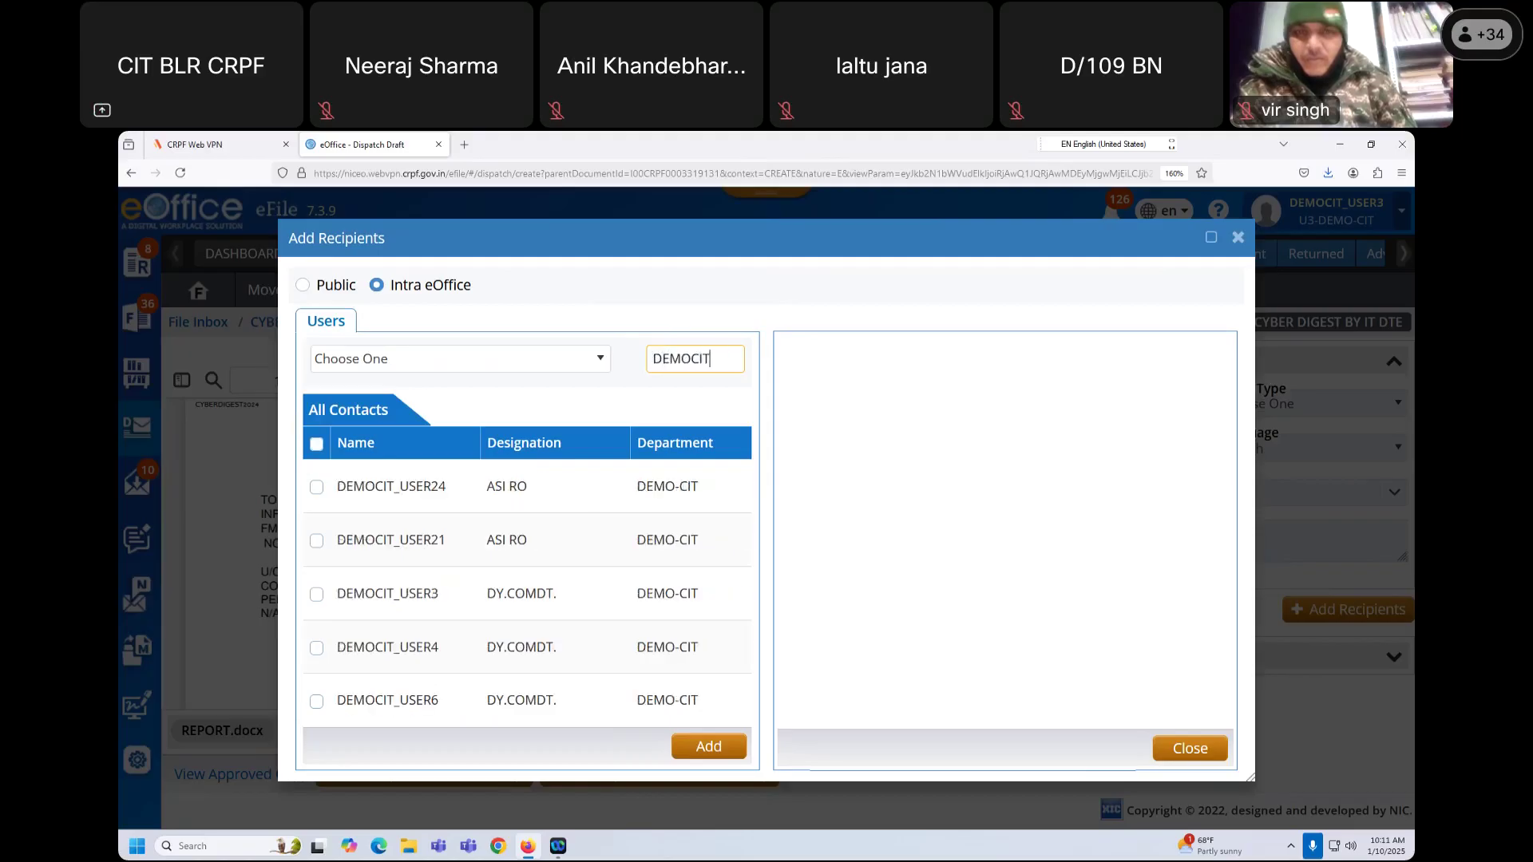
type("_ADM")
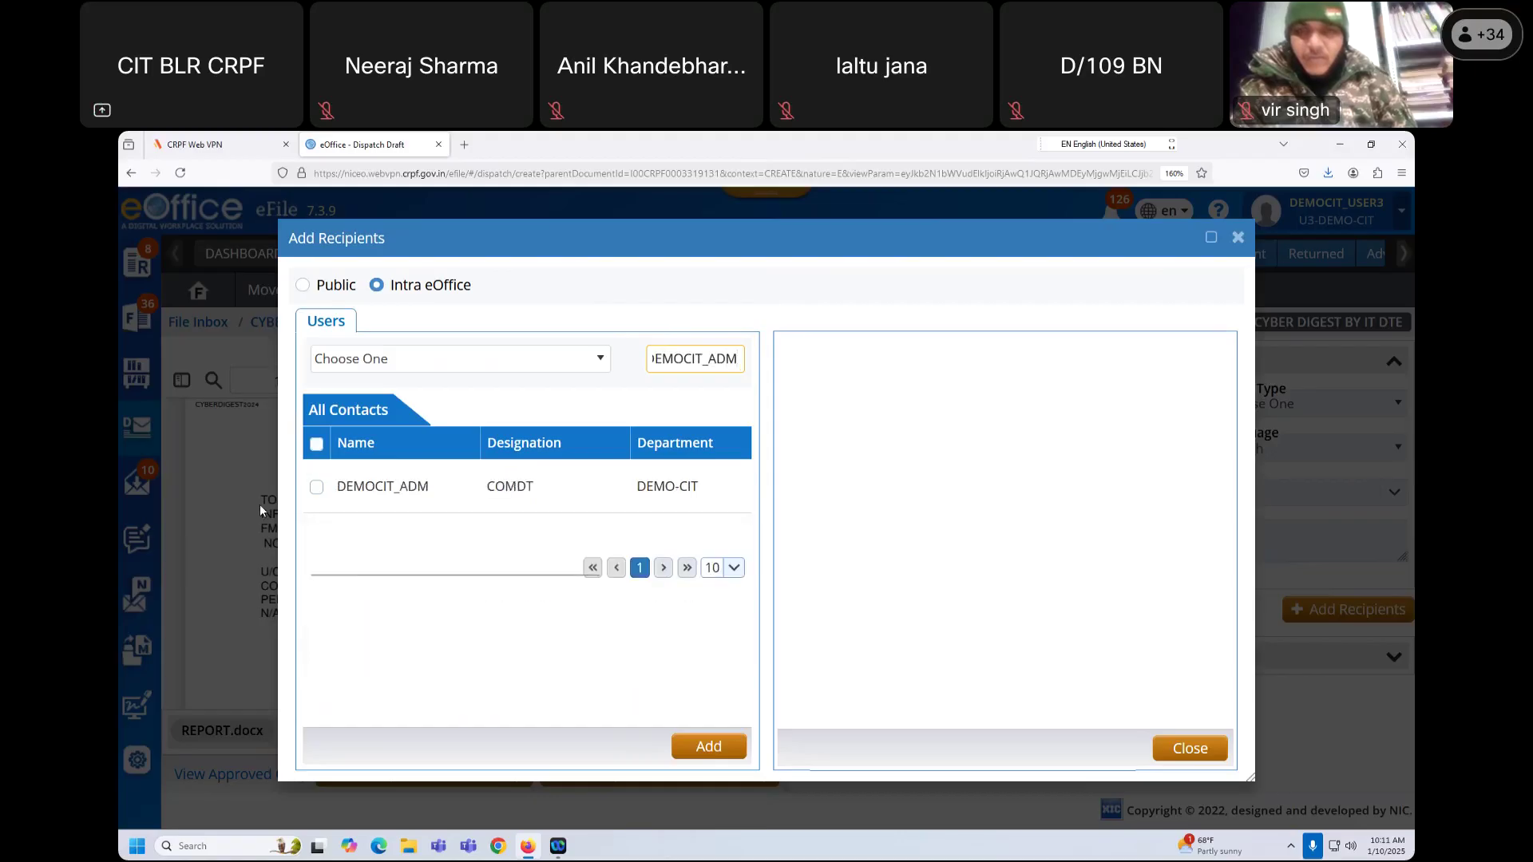
left_click(316, 489)
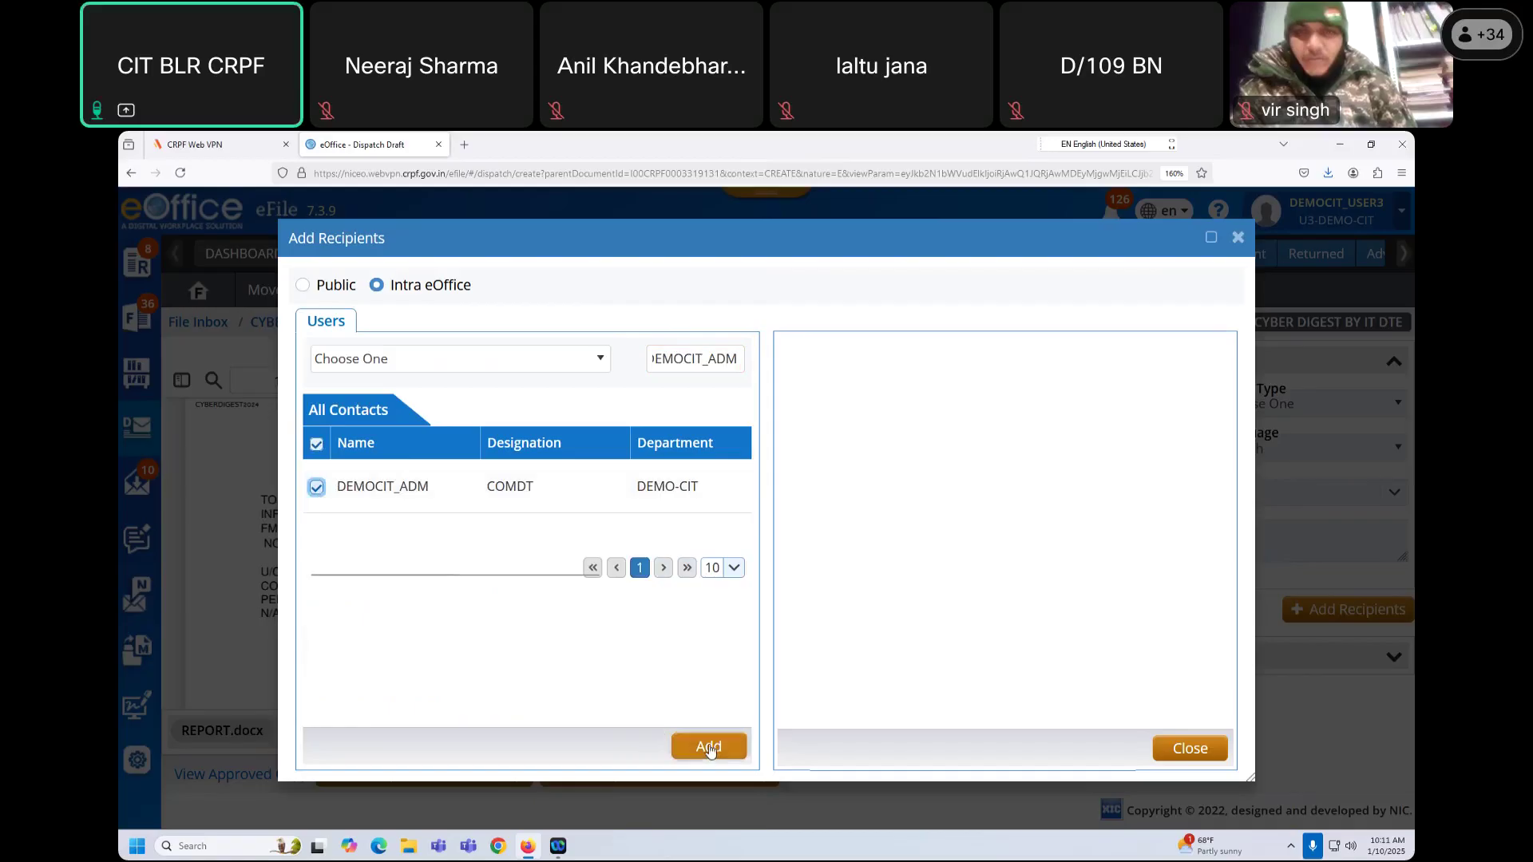
left_click(709, 748)
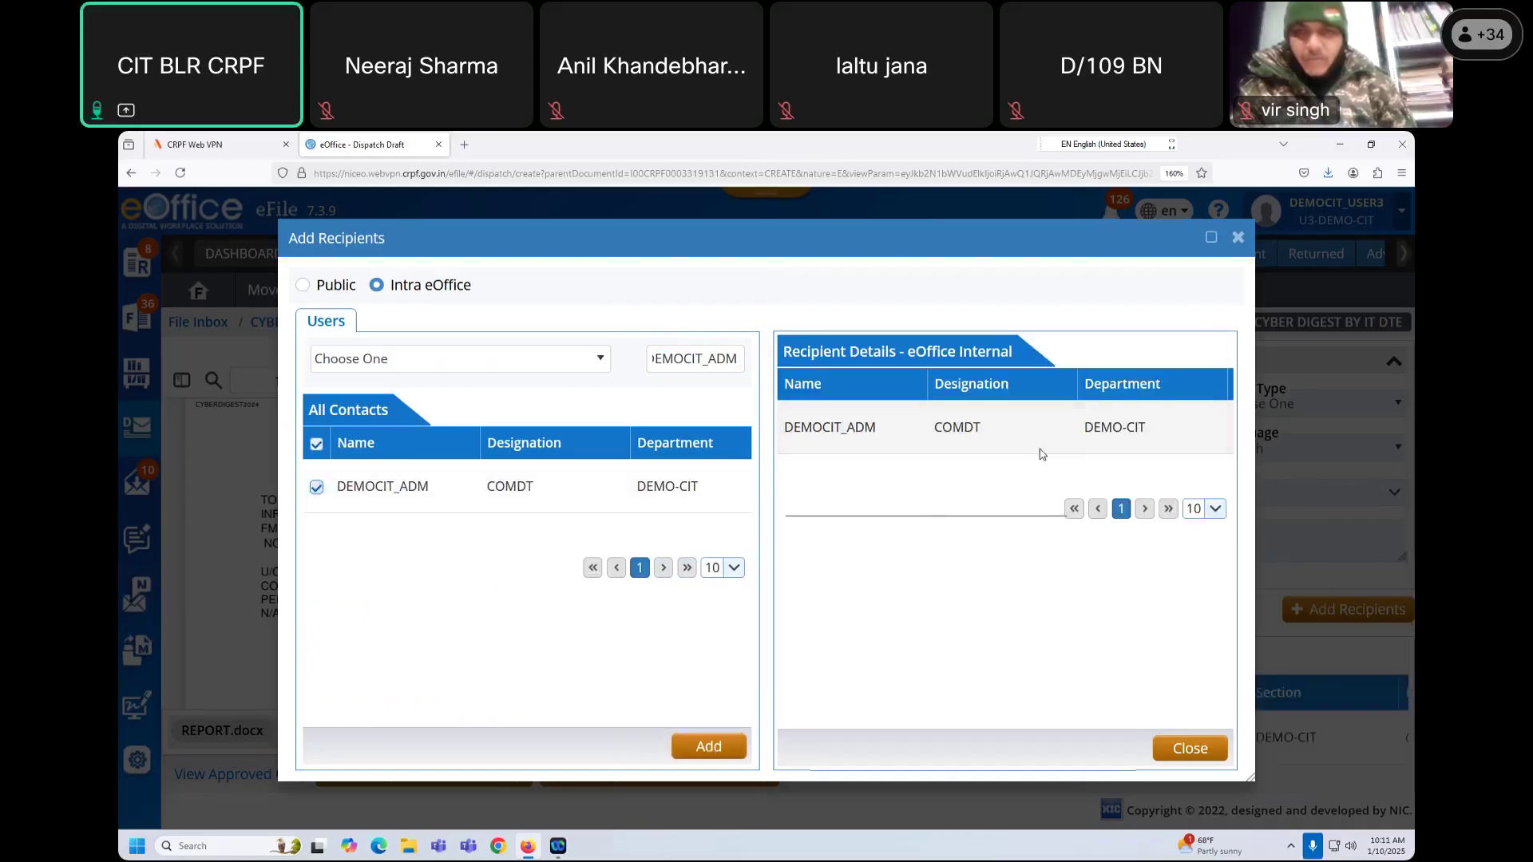
left_click_drag(960, 351, 980, 450)
left_click(980, 449)
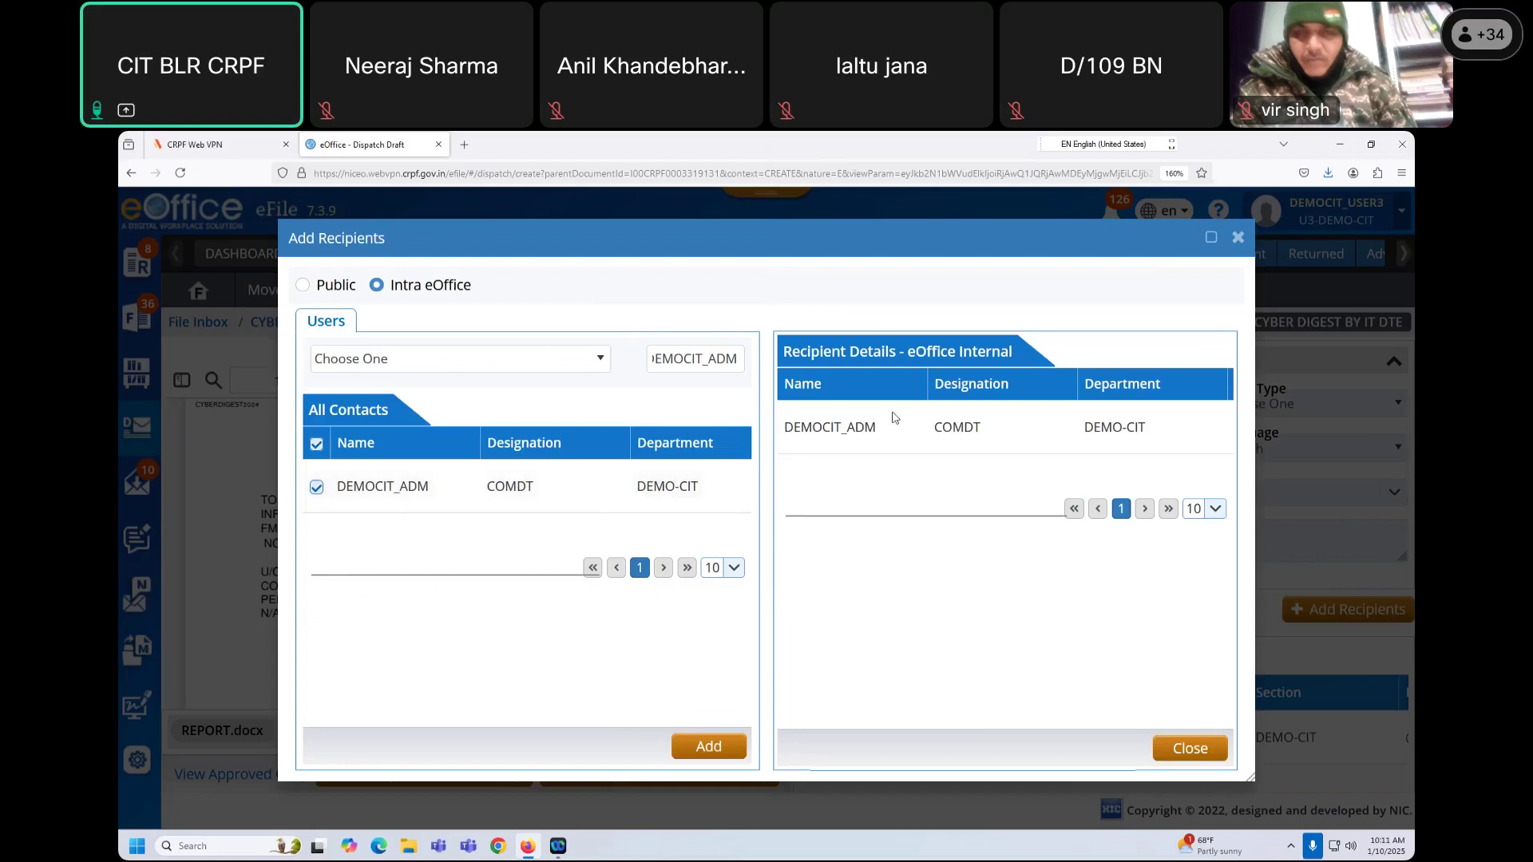
left_click(1191, 748)
left_click_drag(951, 746, 1325, 754)
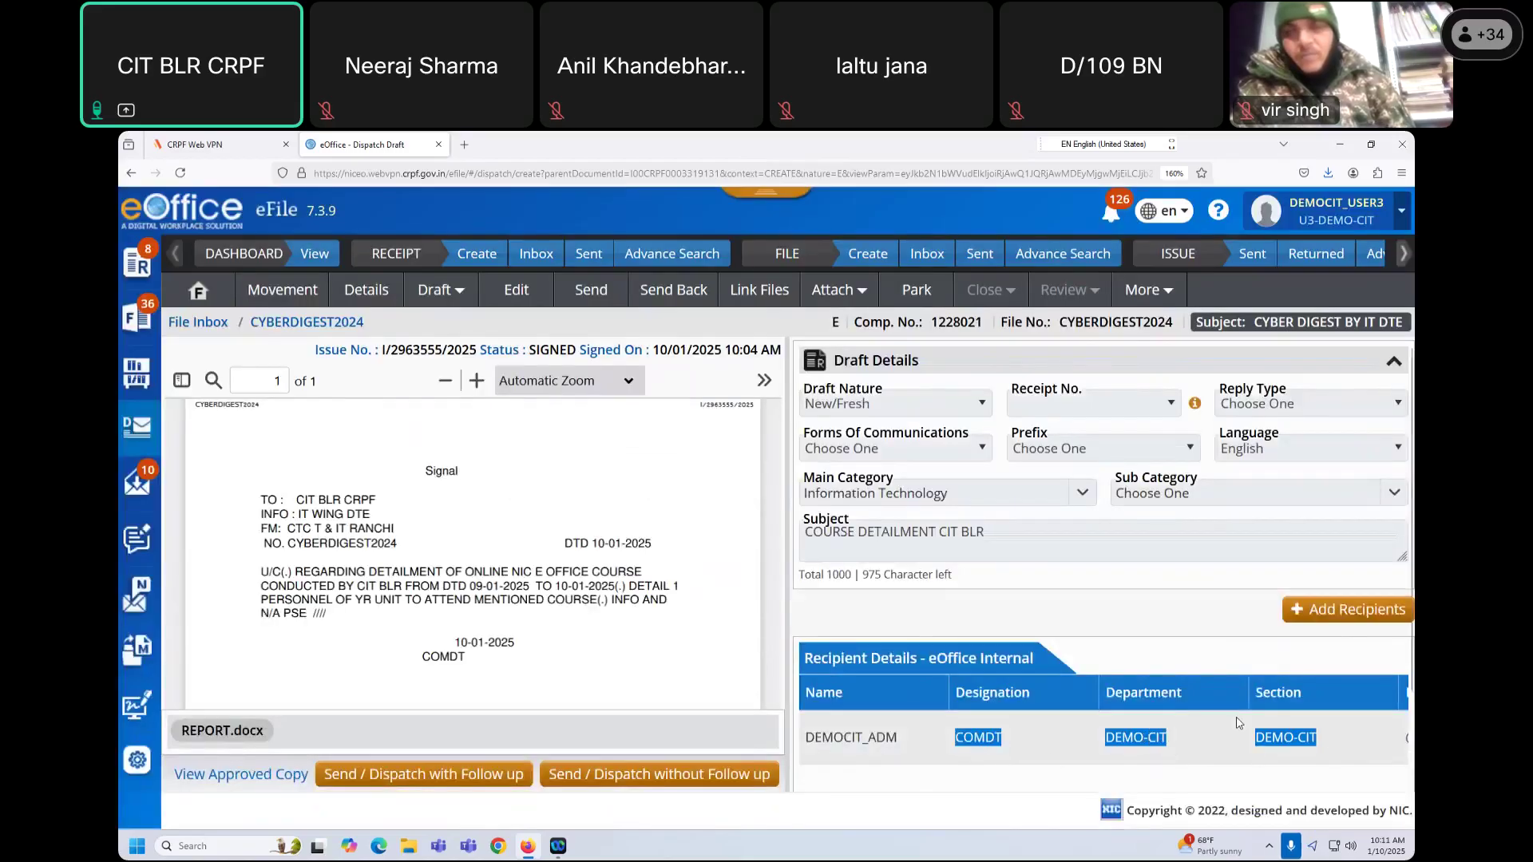
key("ctrl+minus")
key("ctrl+minus")
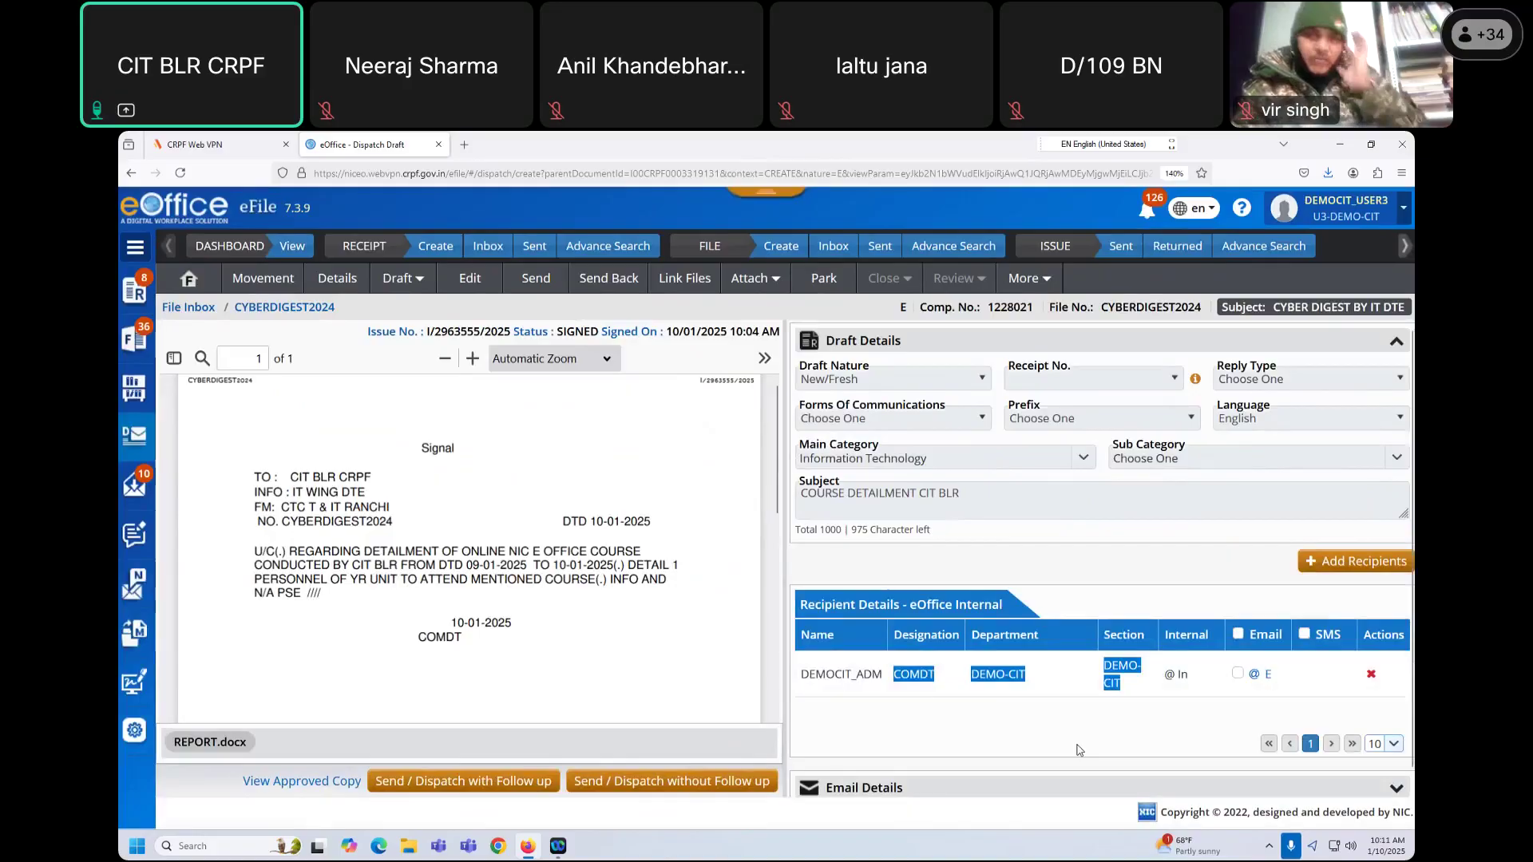
left_click(1074, 718)
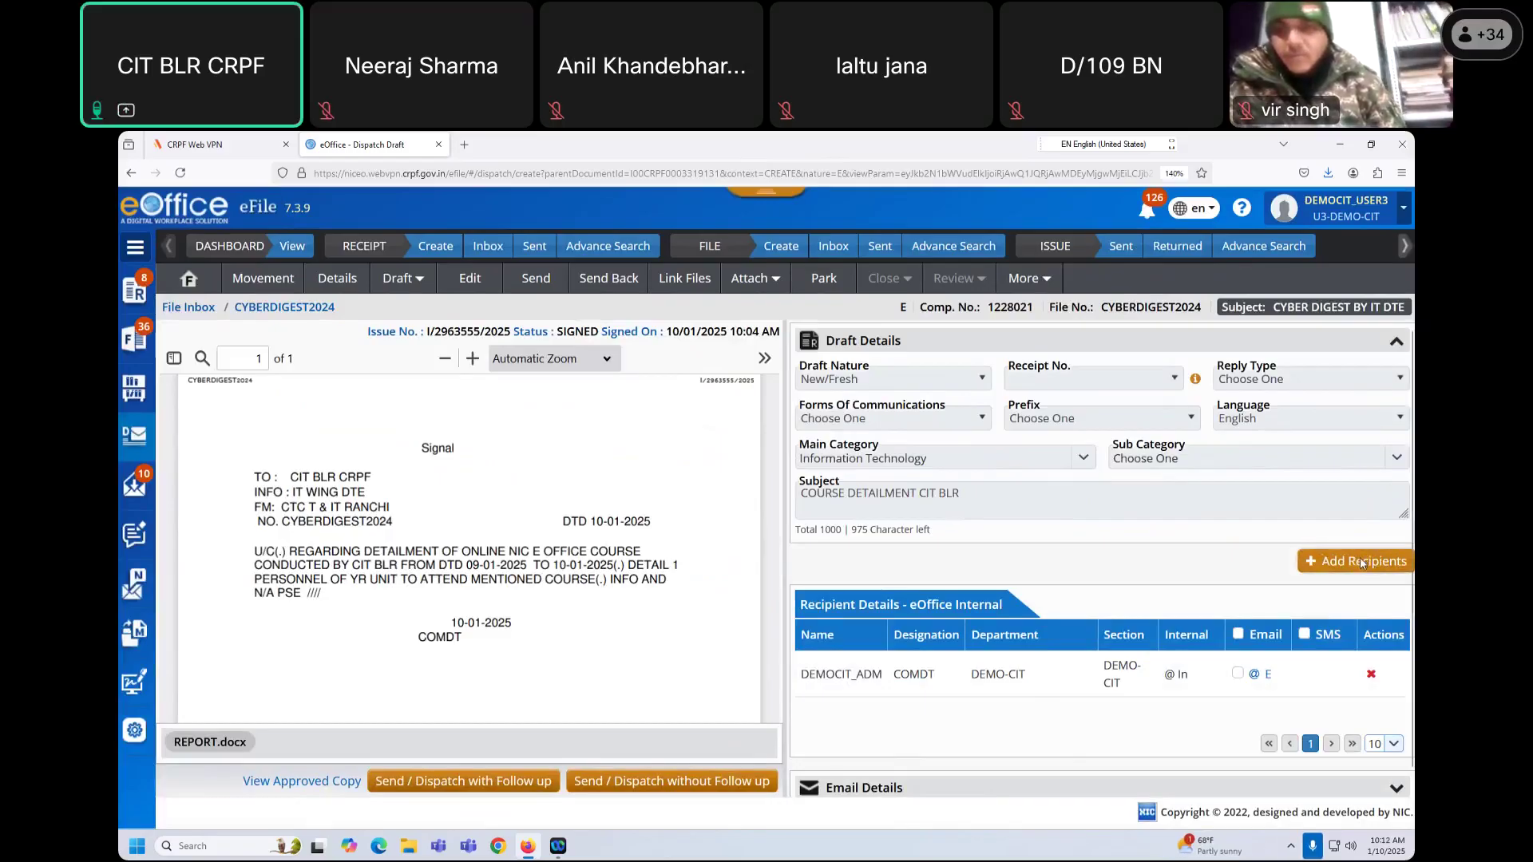
left_click(1361, 562)
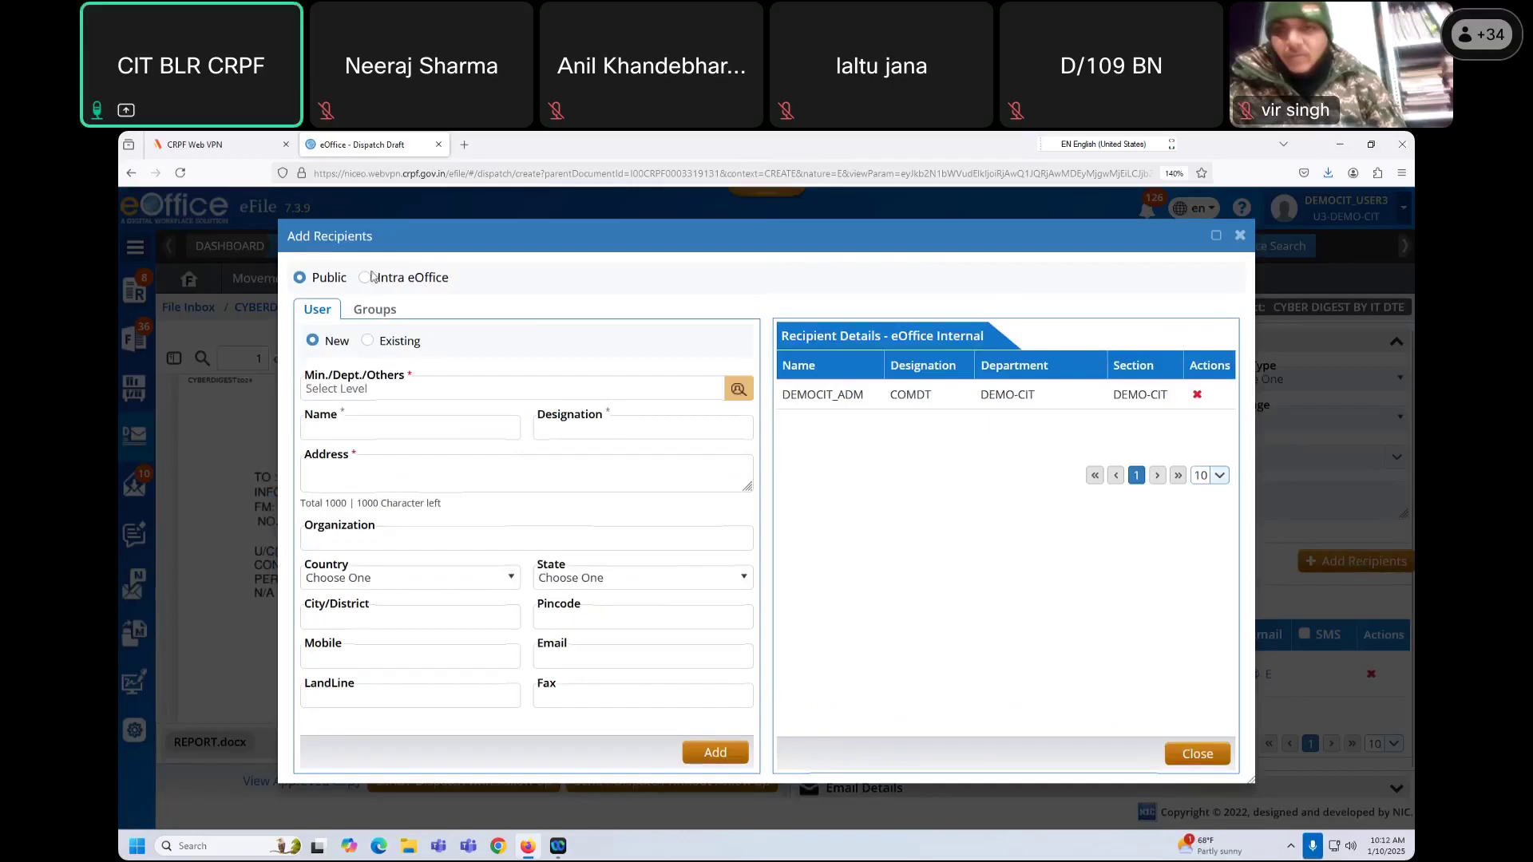
left_click(677, 342)
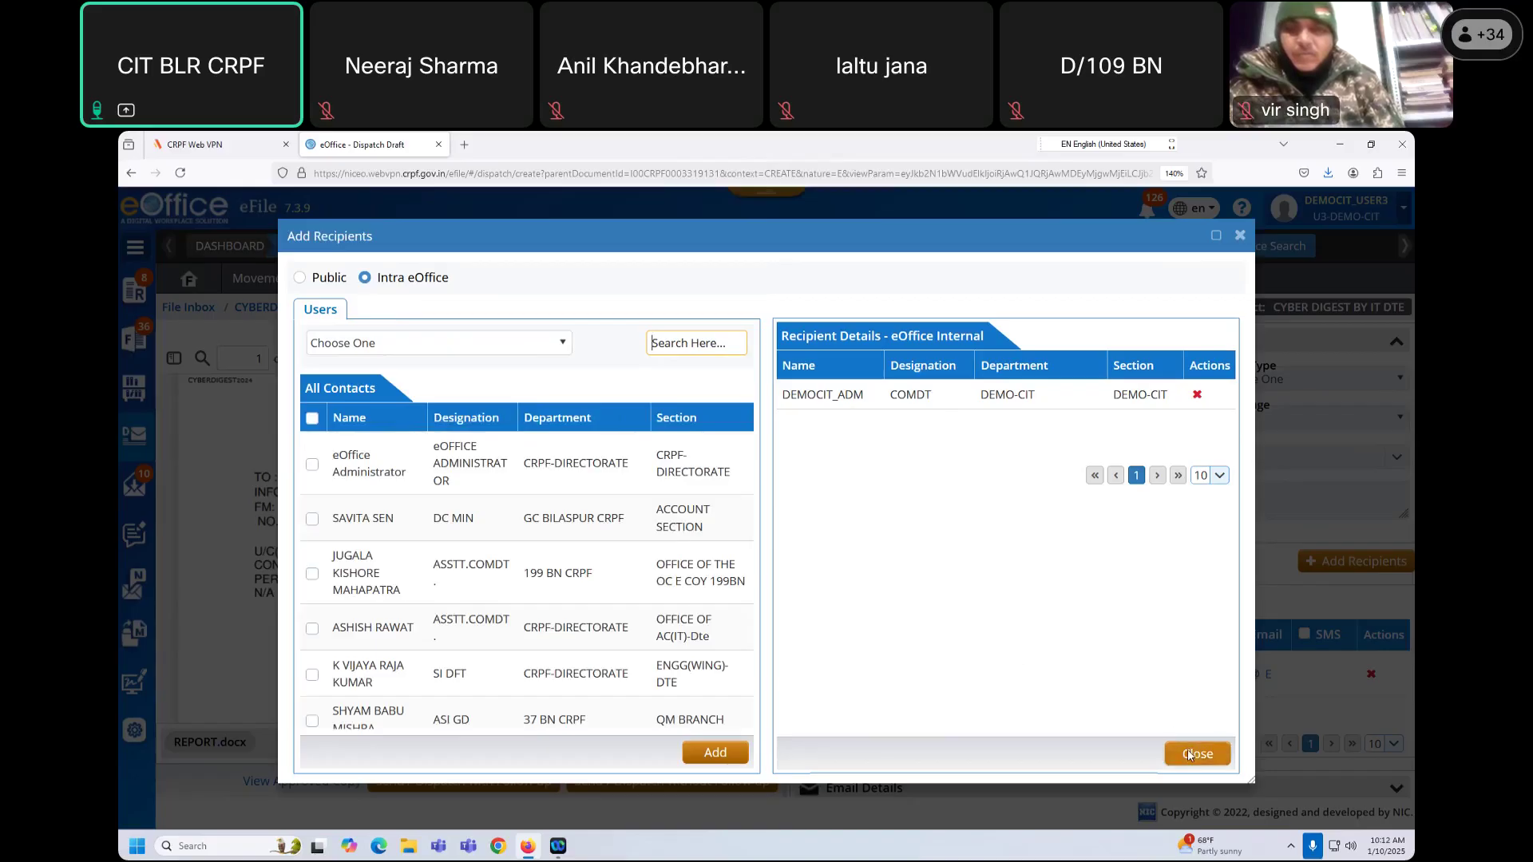
left_click(1194, 754)
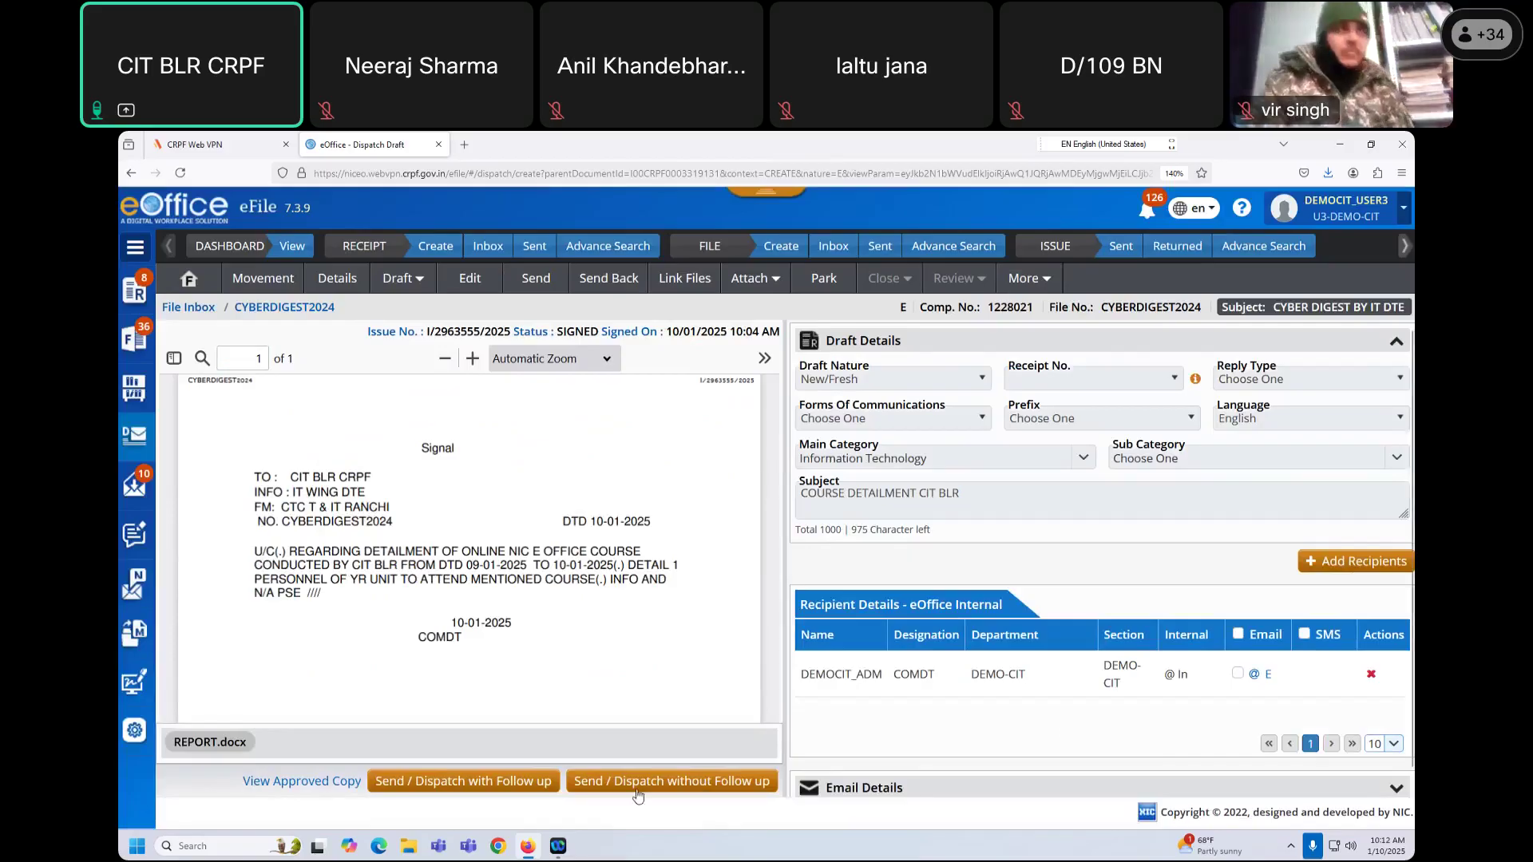
Step: Dispatch the signal without follow-up and open record I/2963555/2025 showing DISPATCHED
left_click(679, 784)
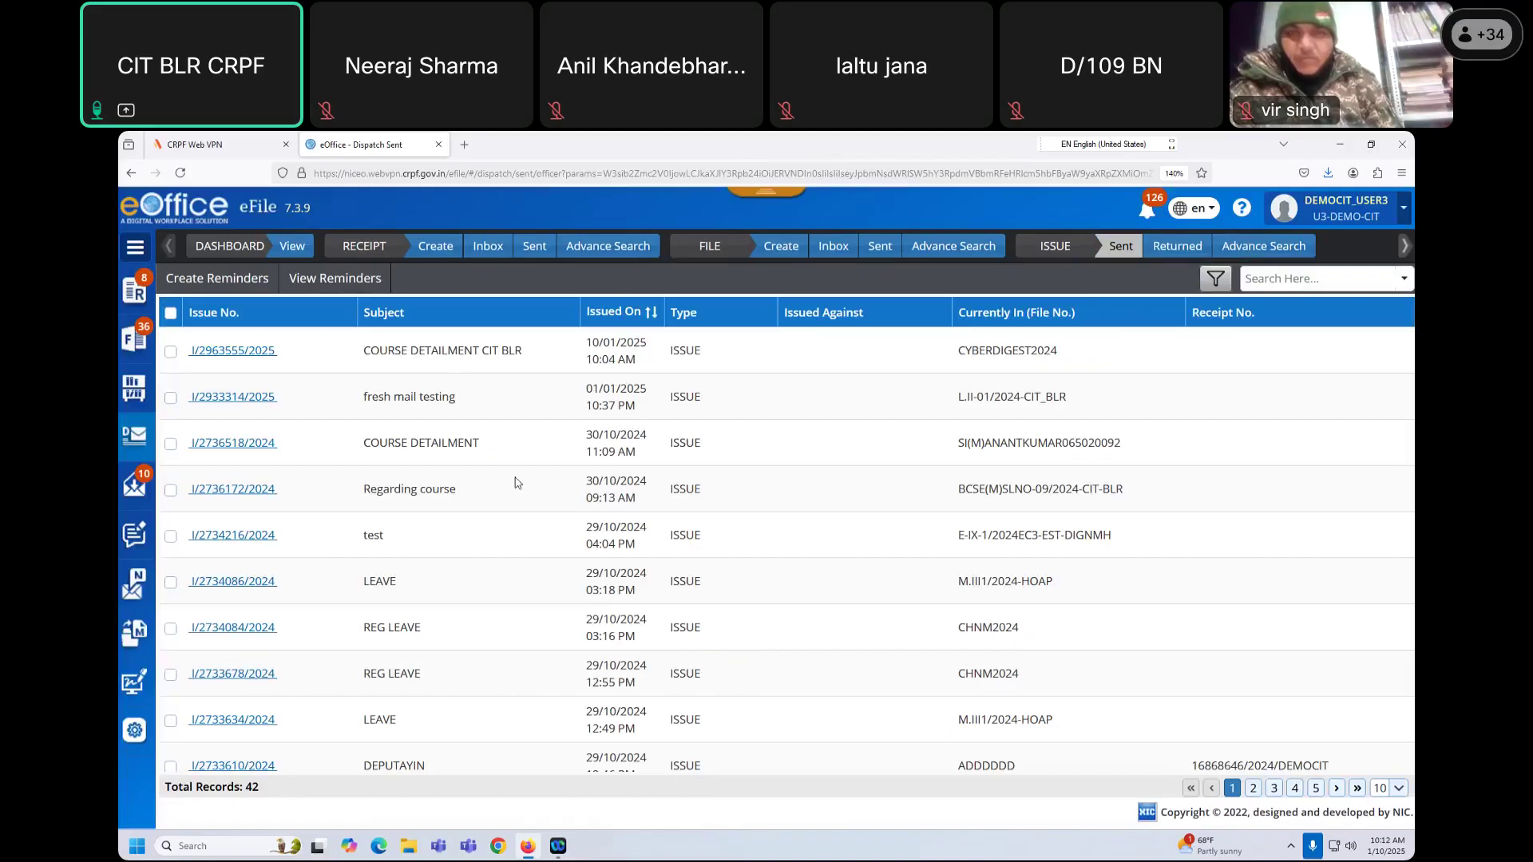
left_click_drag(370, 352, 708, 354)
left_click(233, 351)
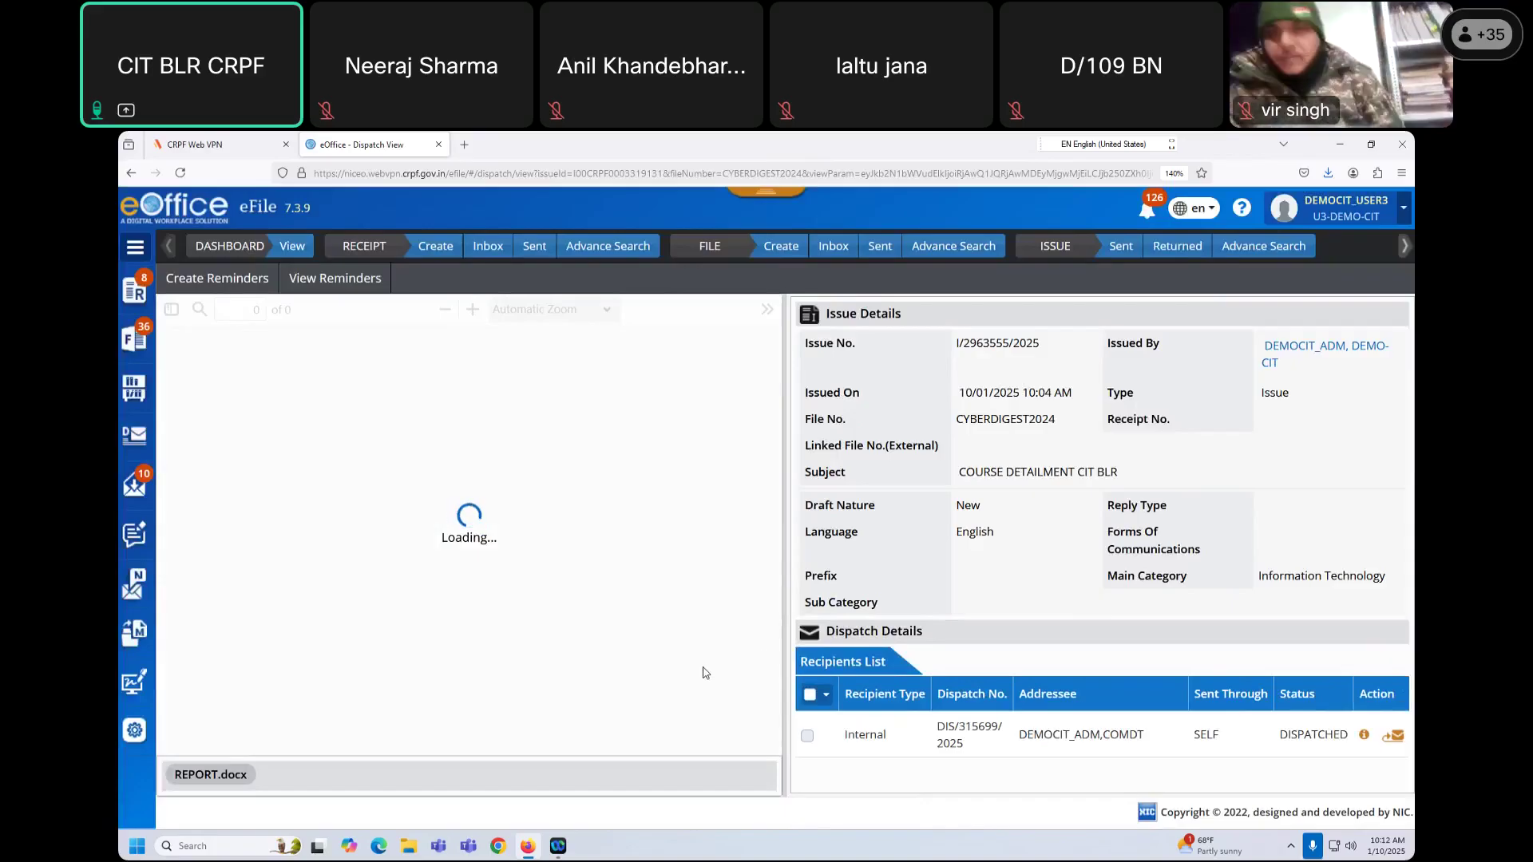
left_click_drag(1195, 739, 1357, 739)
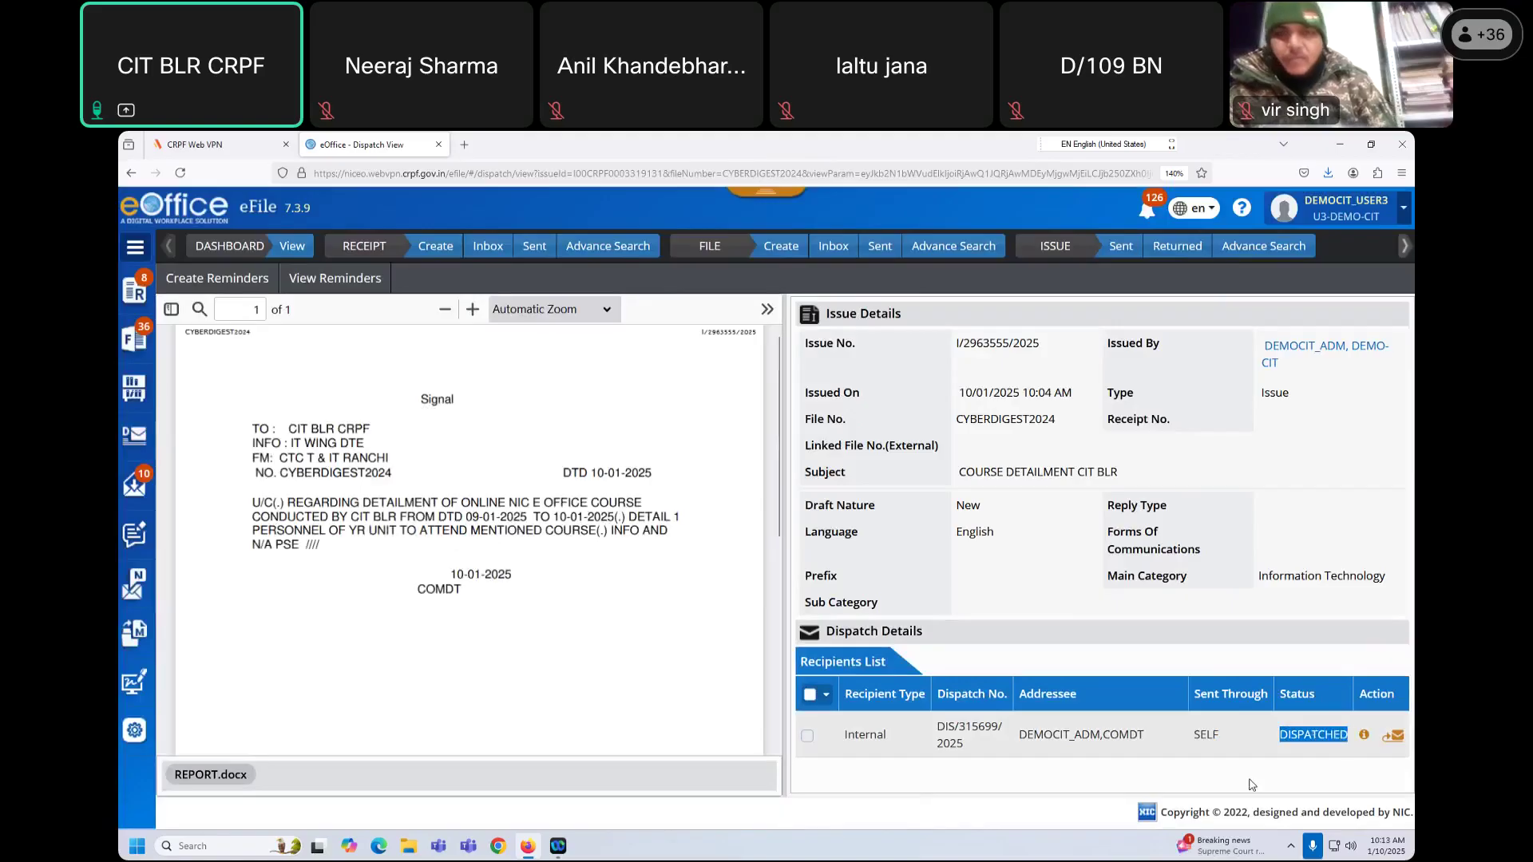
Step: Check the dispatch details for DEMOCIT_ADM, COMDT, then the account options
left_click(1364, 735)
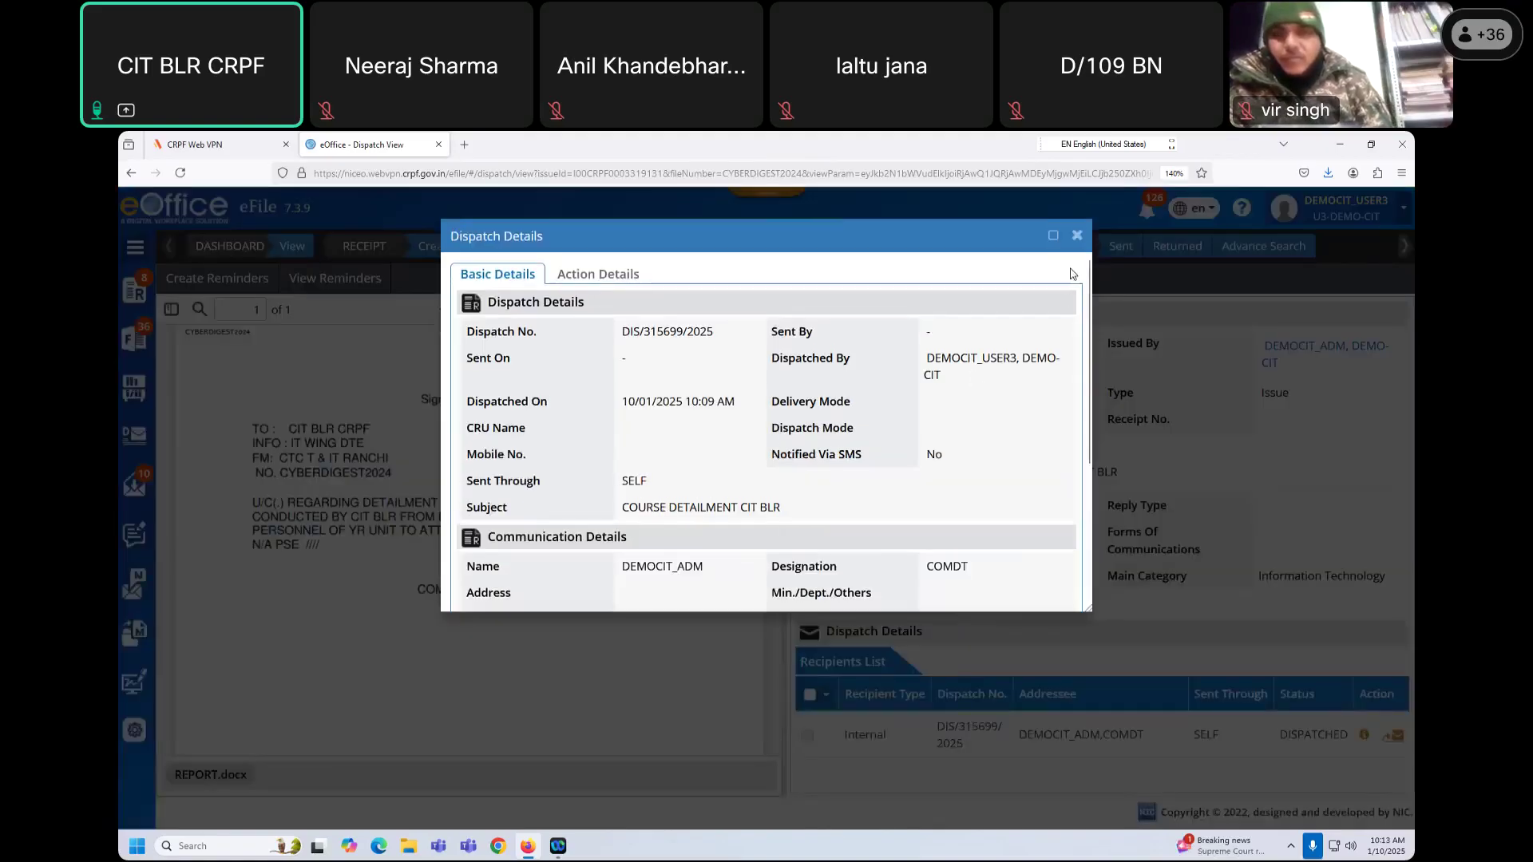
left_click(1076, 236)
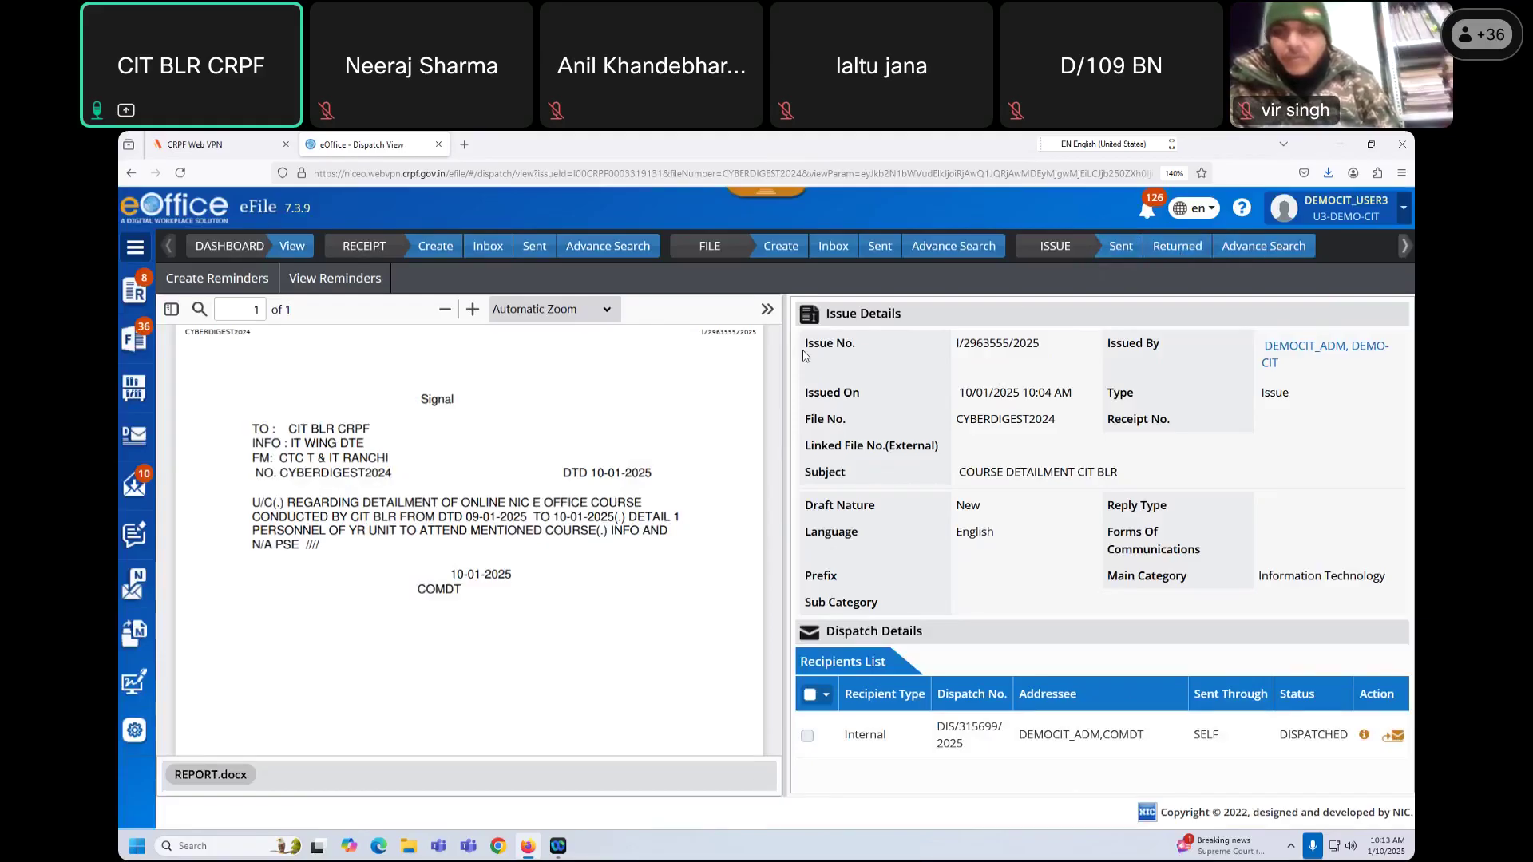
left_click(1370, 223)
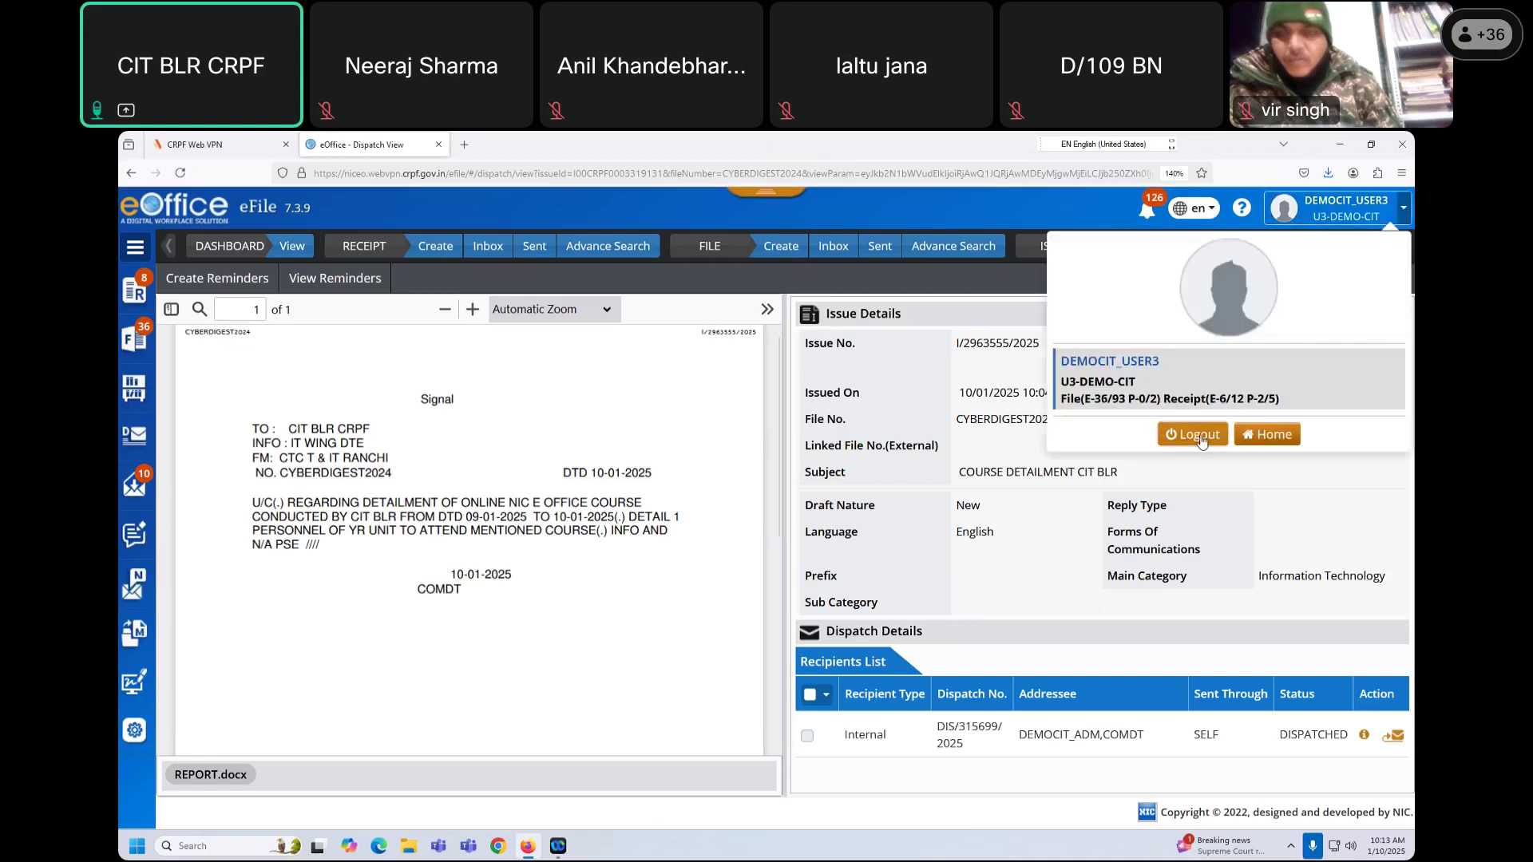
left_click(854, 276)
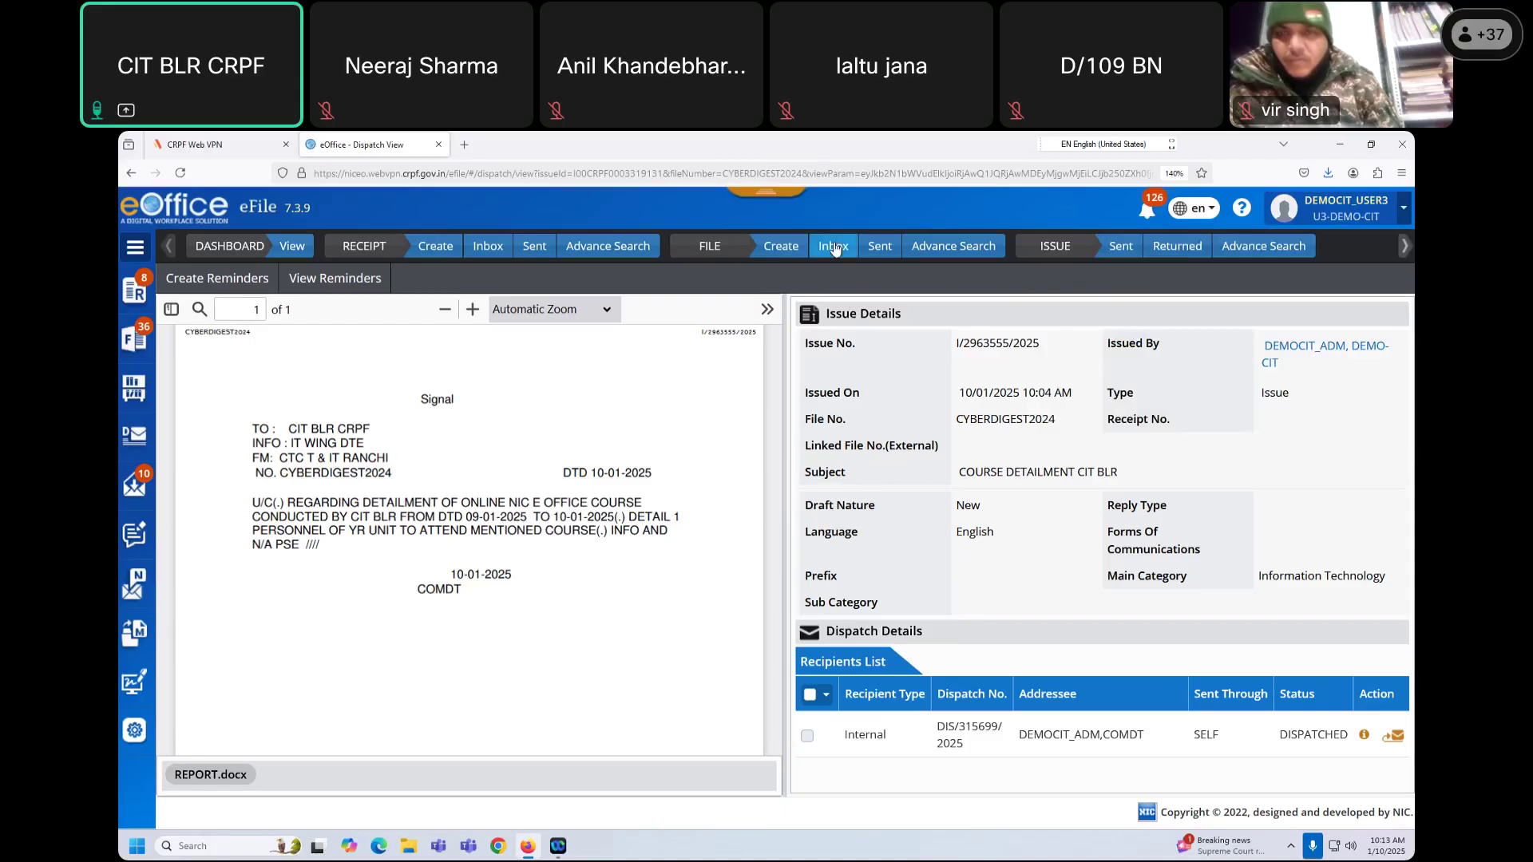
Step: Open CYBERDIGEST2024 from the inbox and view the recent signal in the right panel
left_click(834, 248)
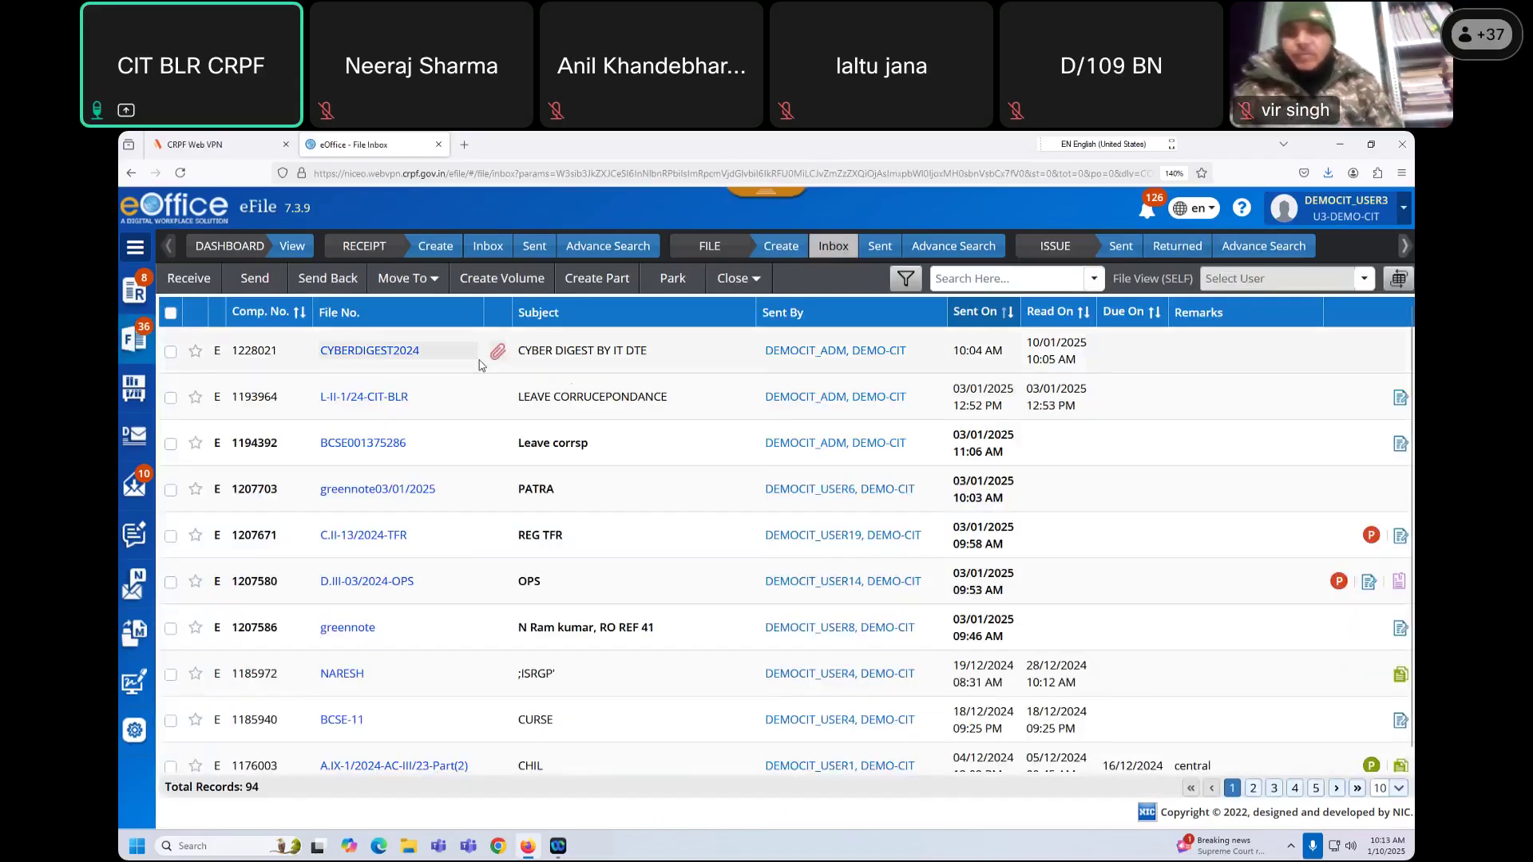
left_click(386, 357)
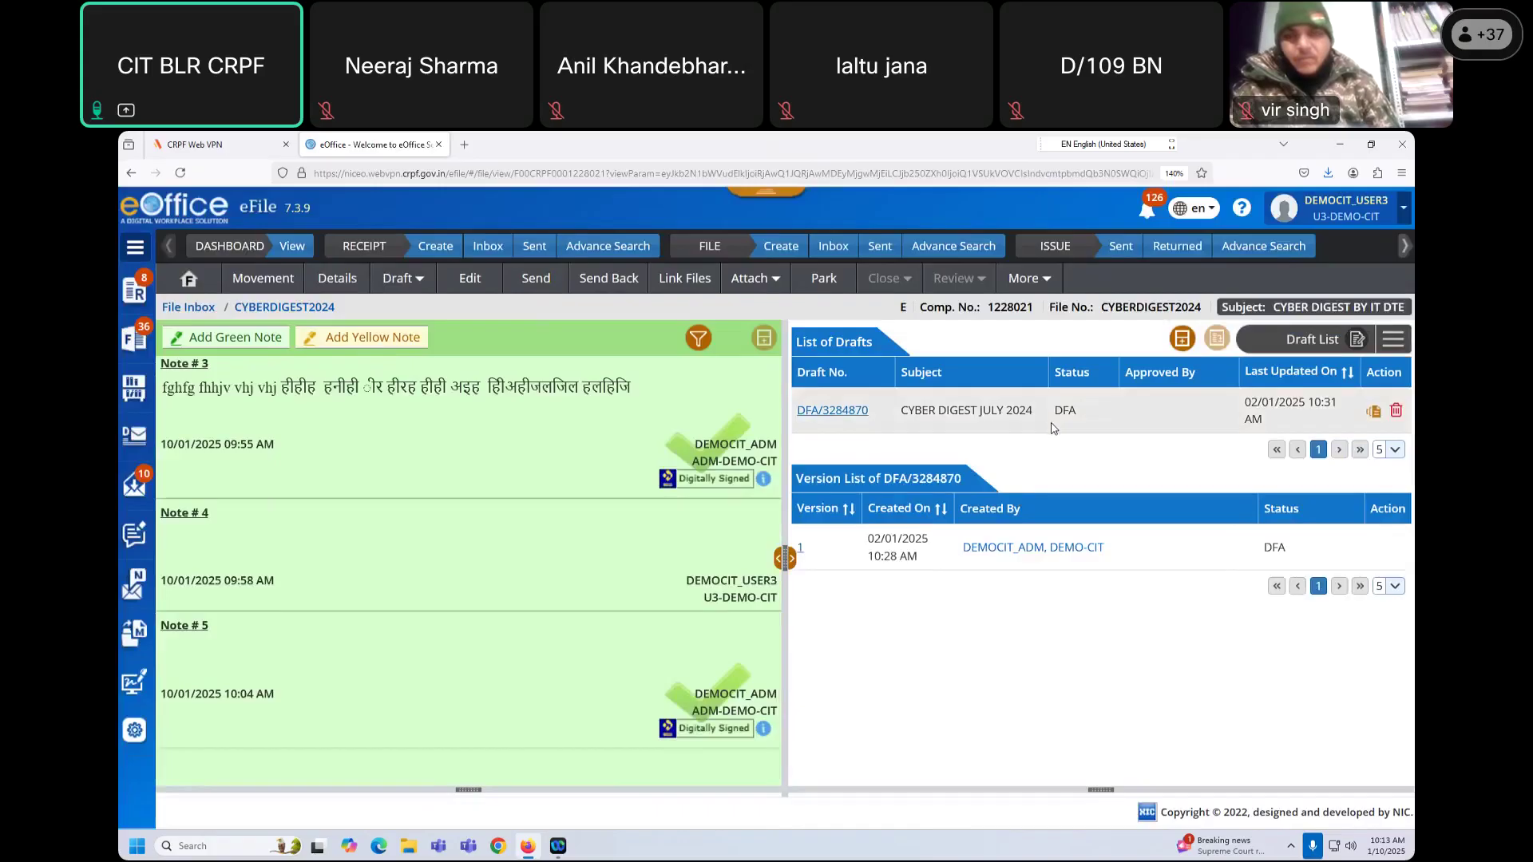
left_click(1394, 339)
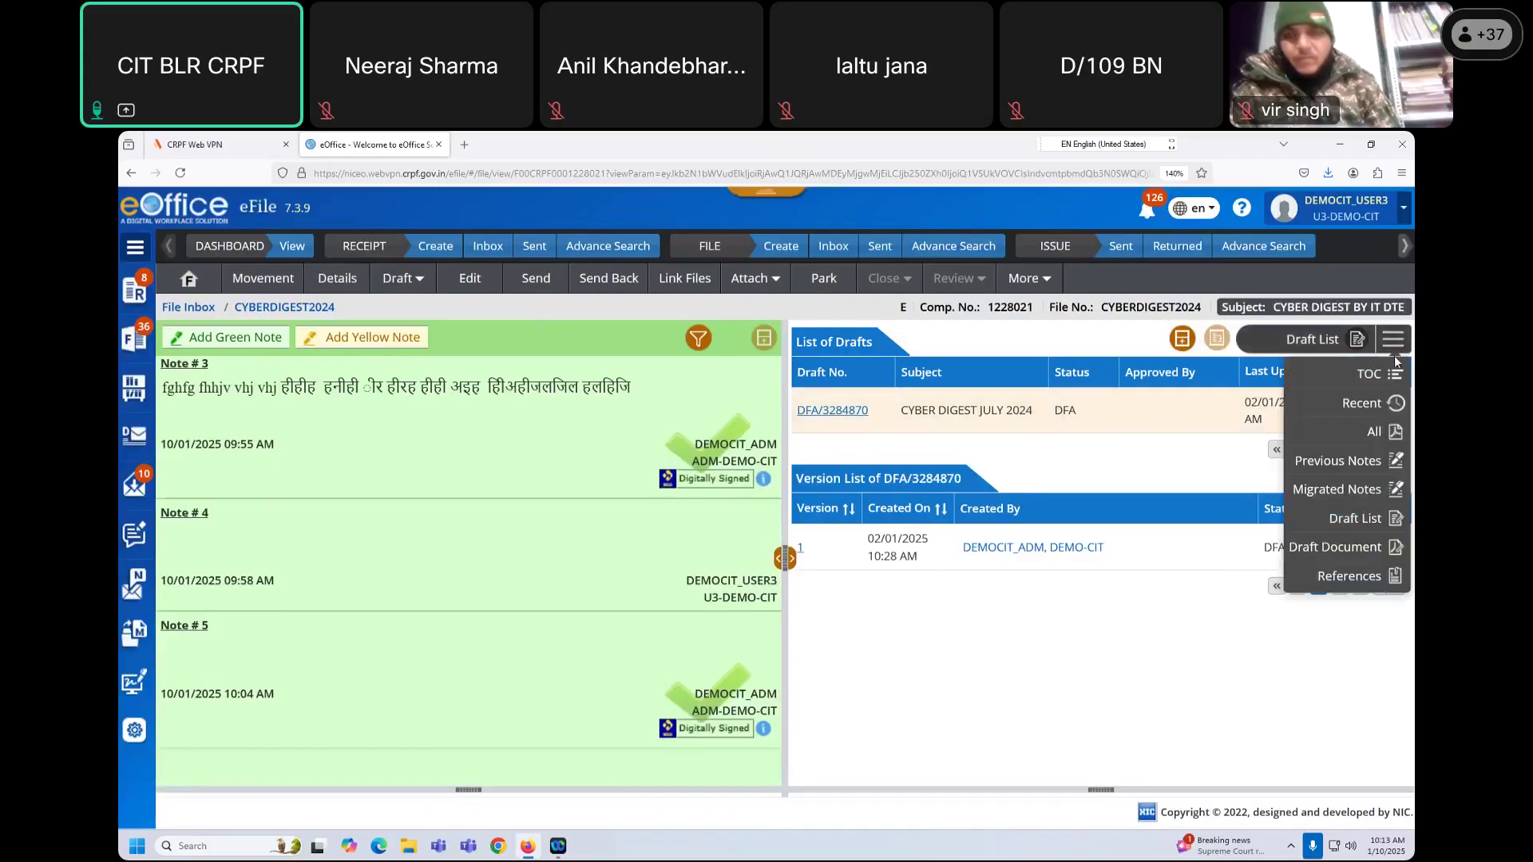
left_click(1372, 404)
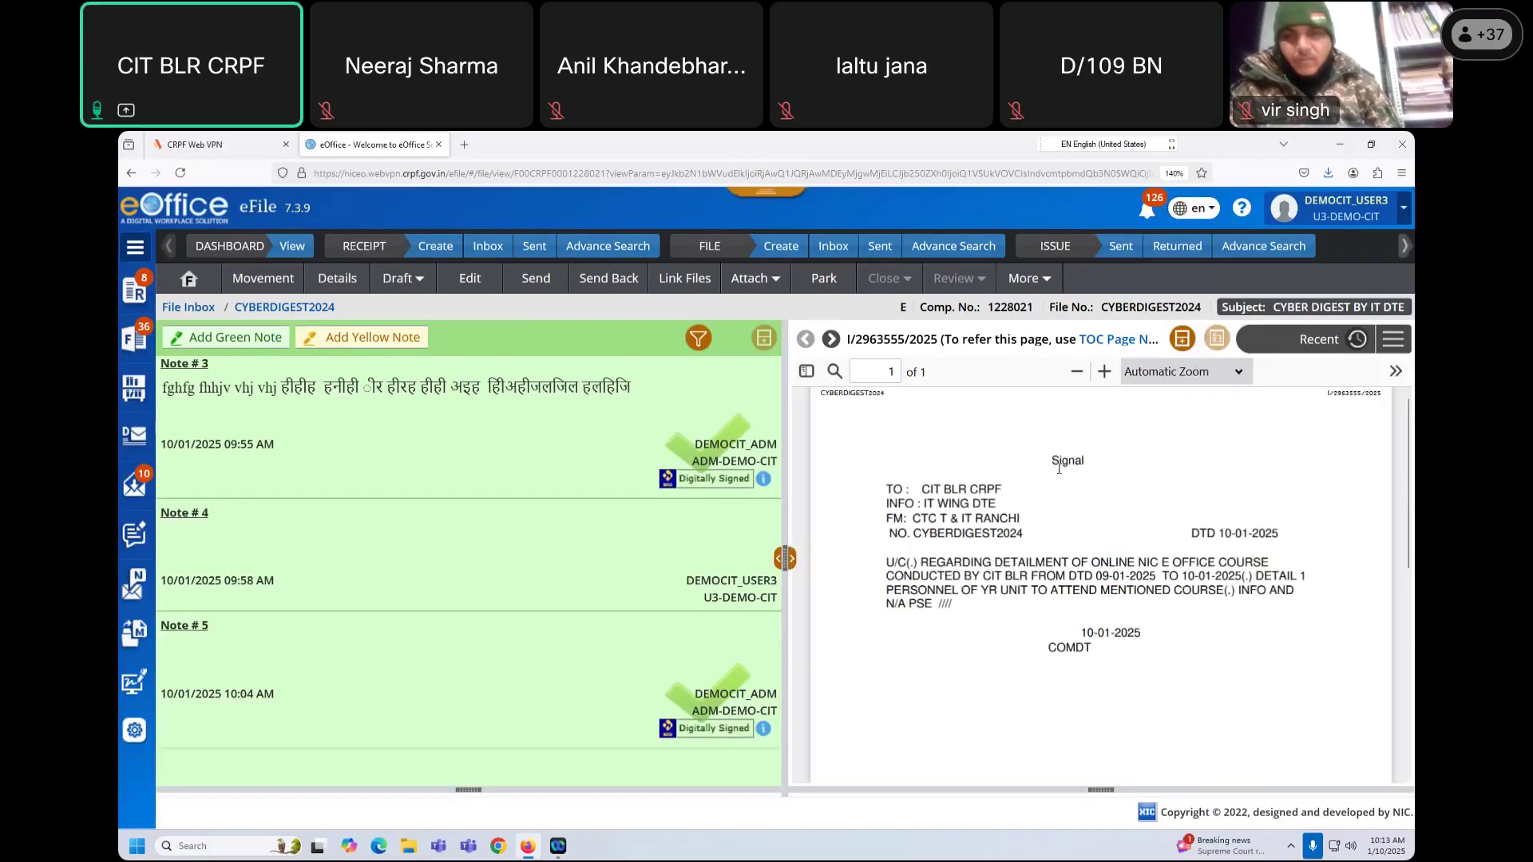
left_click_drag(1117, 561, 1140, 654)
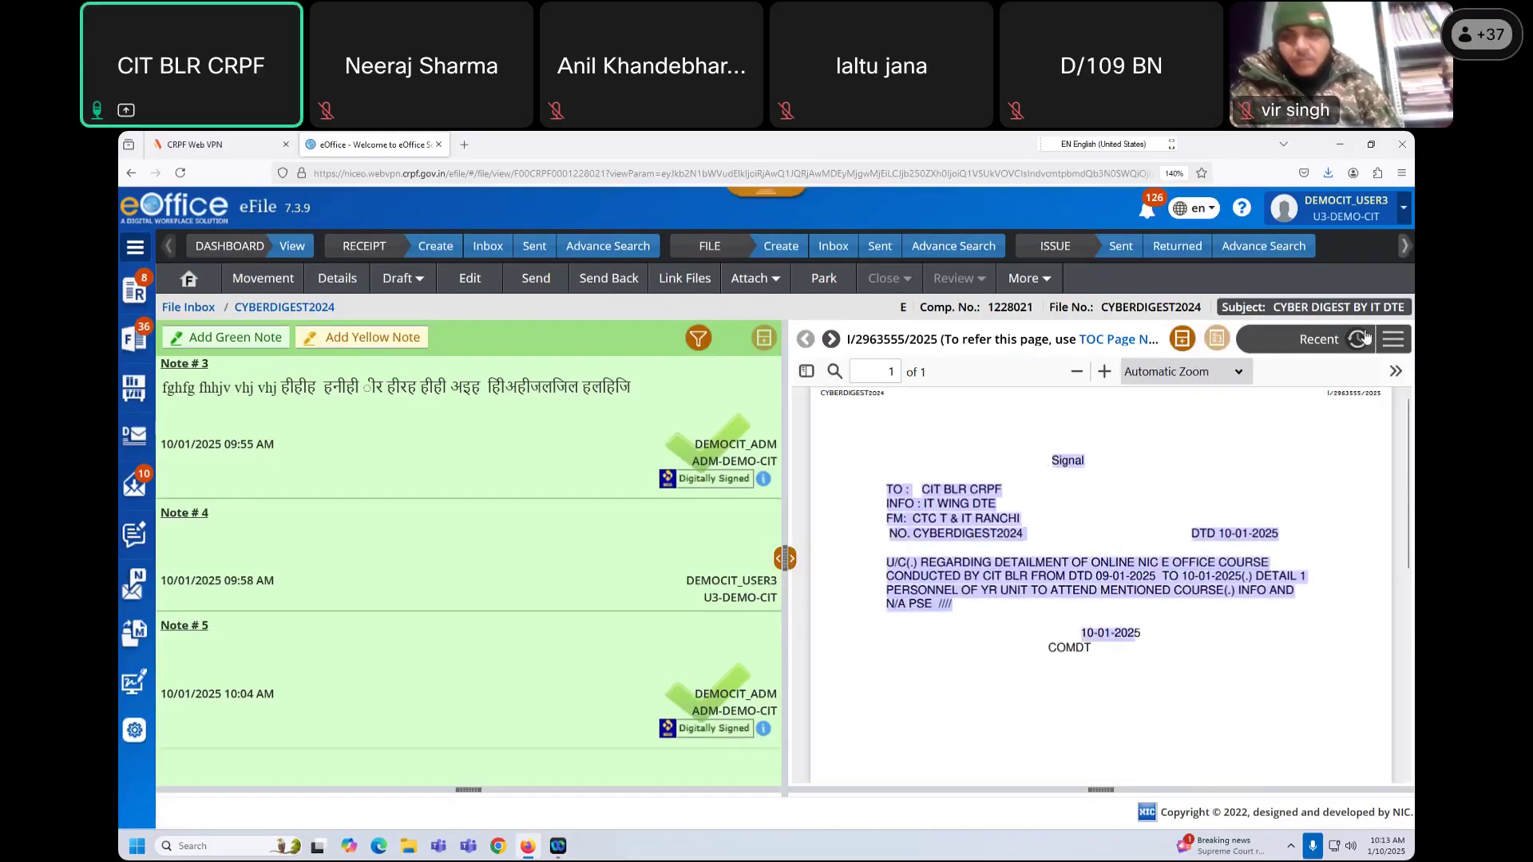
Step: Switch to the TOC and view the course detailment receipt's REPORT.docx attachment
left_click(1235, 606)
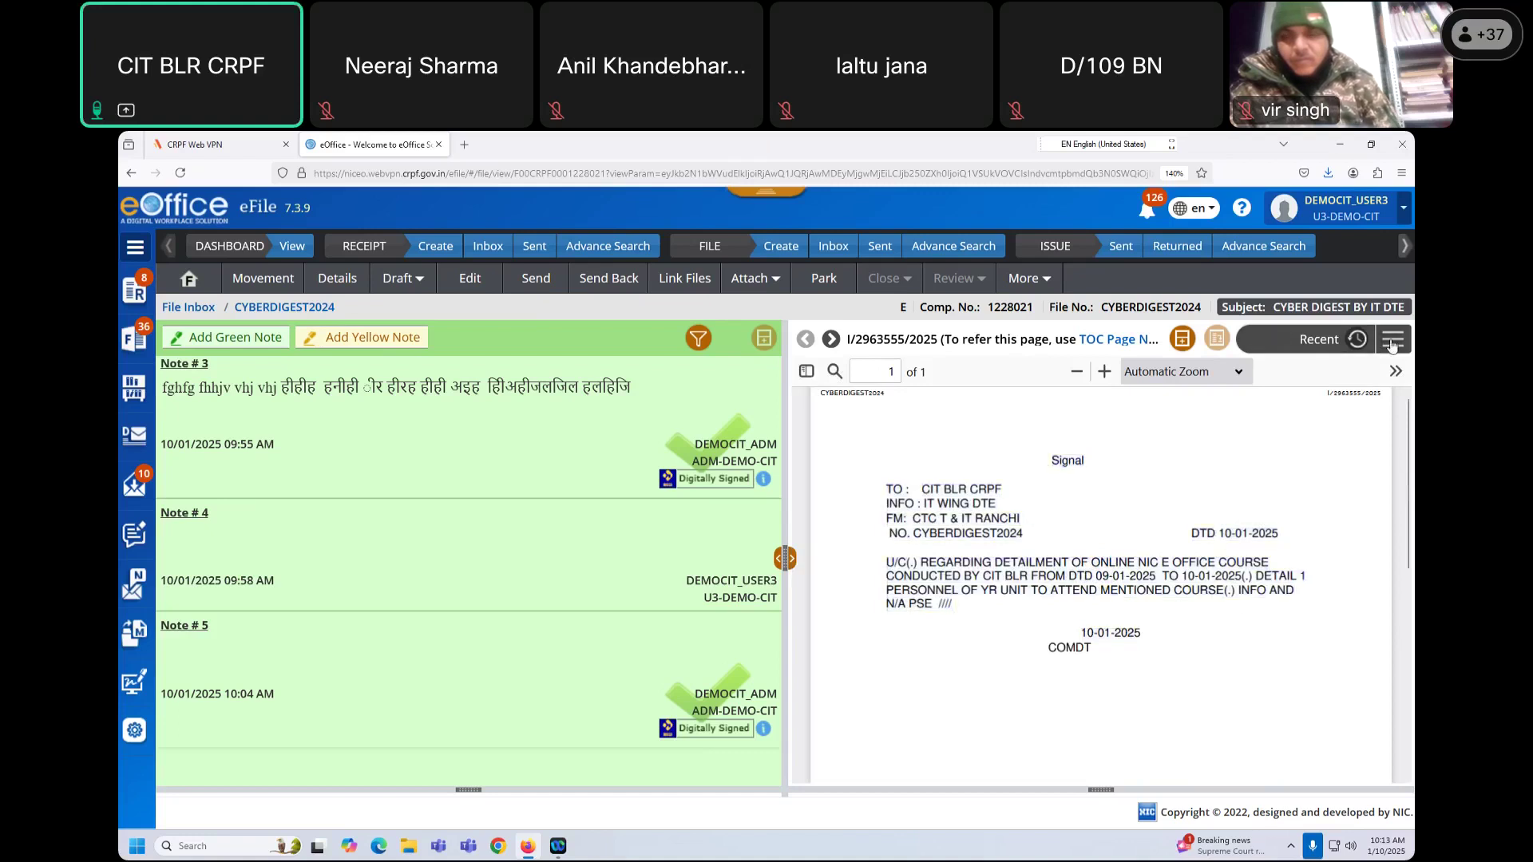
left_click(1393, 339)
left_click(1369, 373)
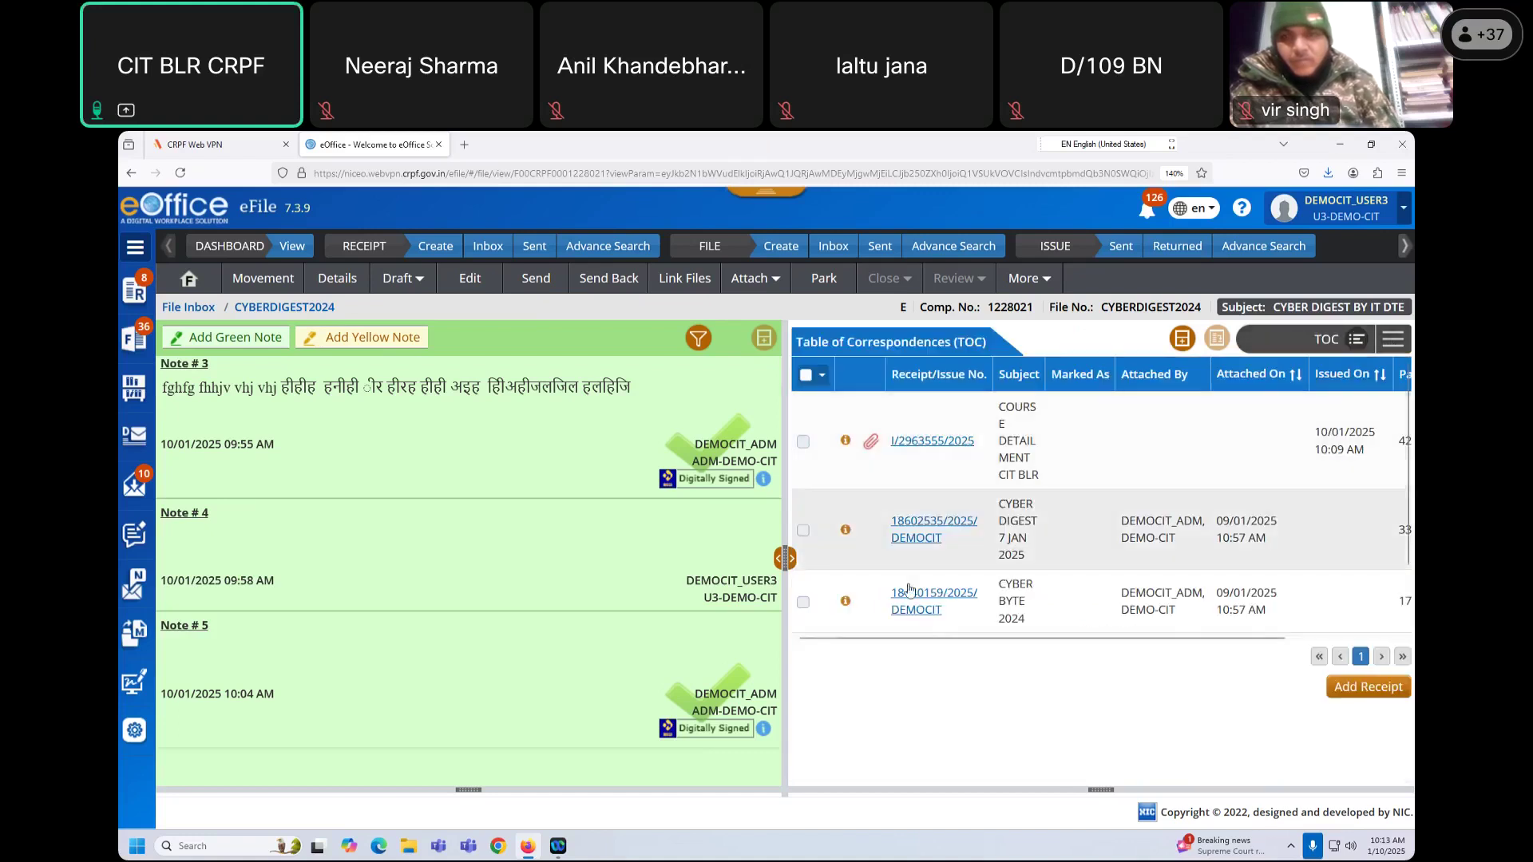
scroll(1012, 568, "down", 1)
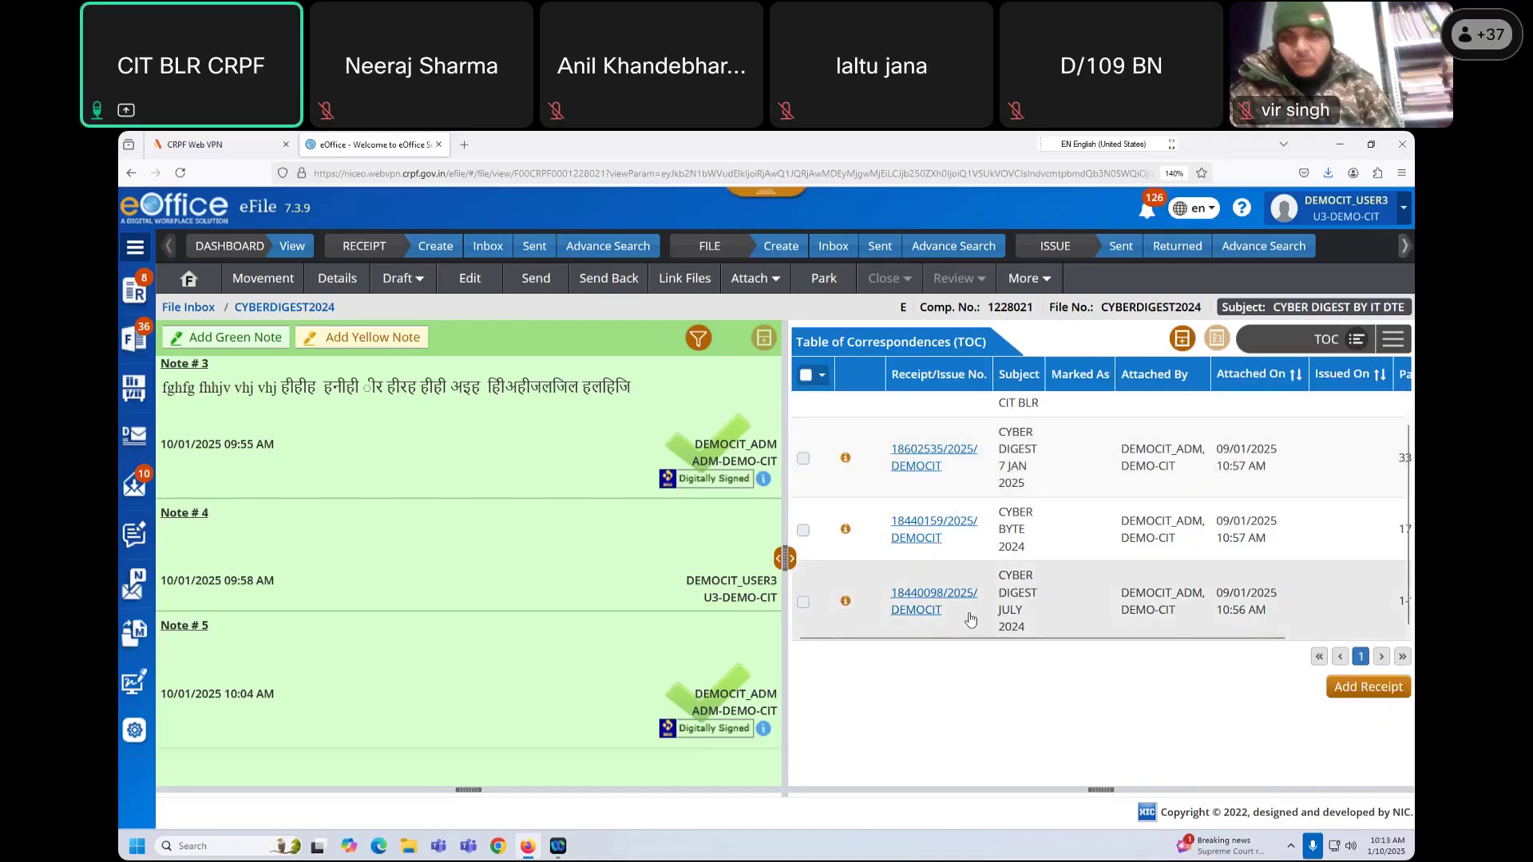
scroll(968, 611, "up", 2)
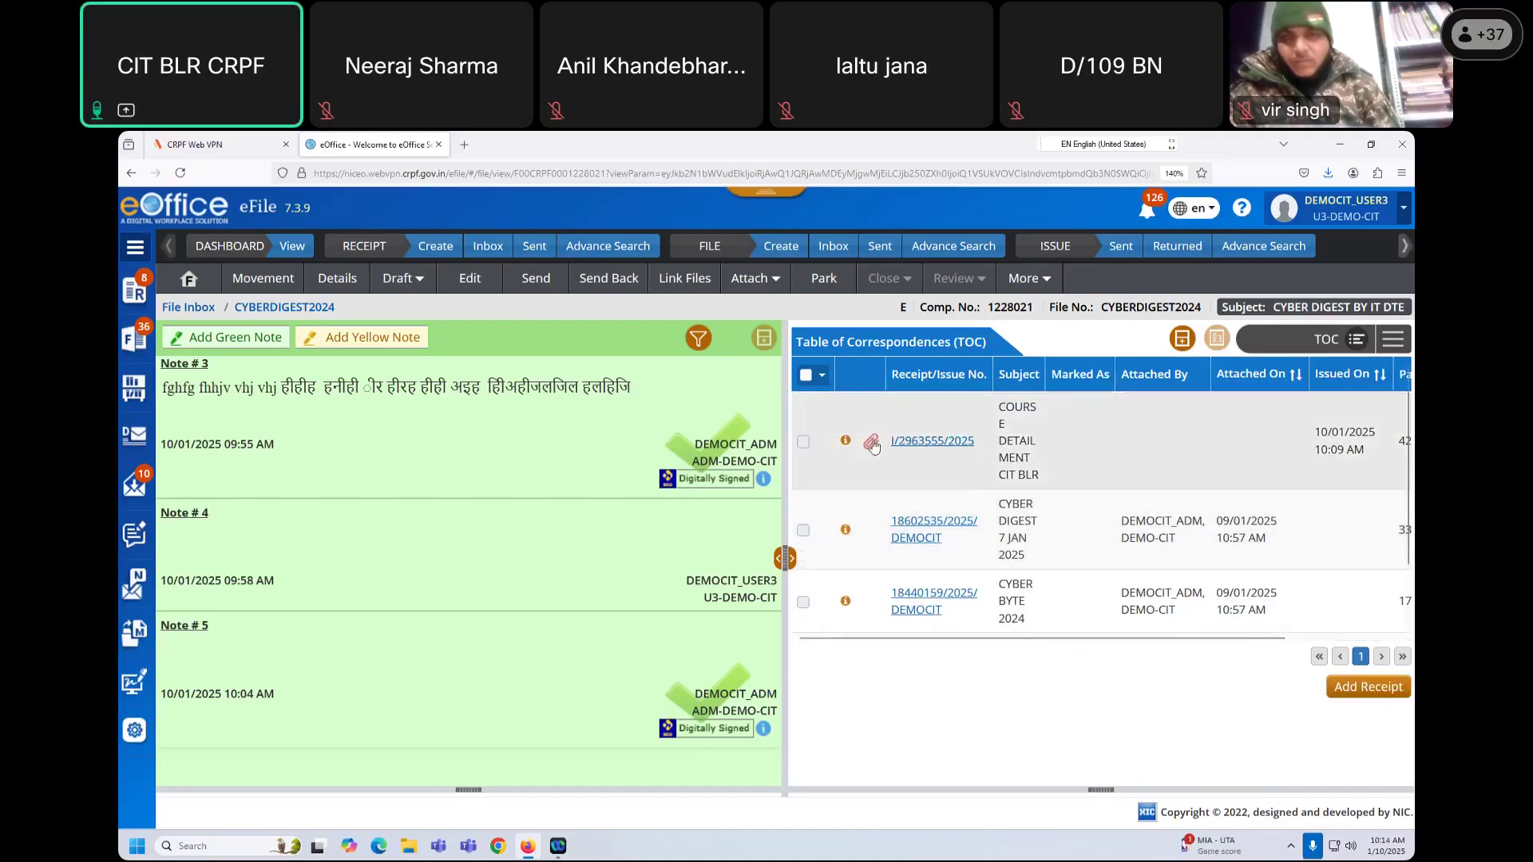
left_click(871, 444)
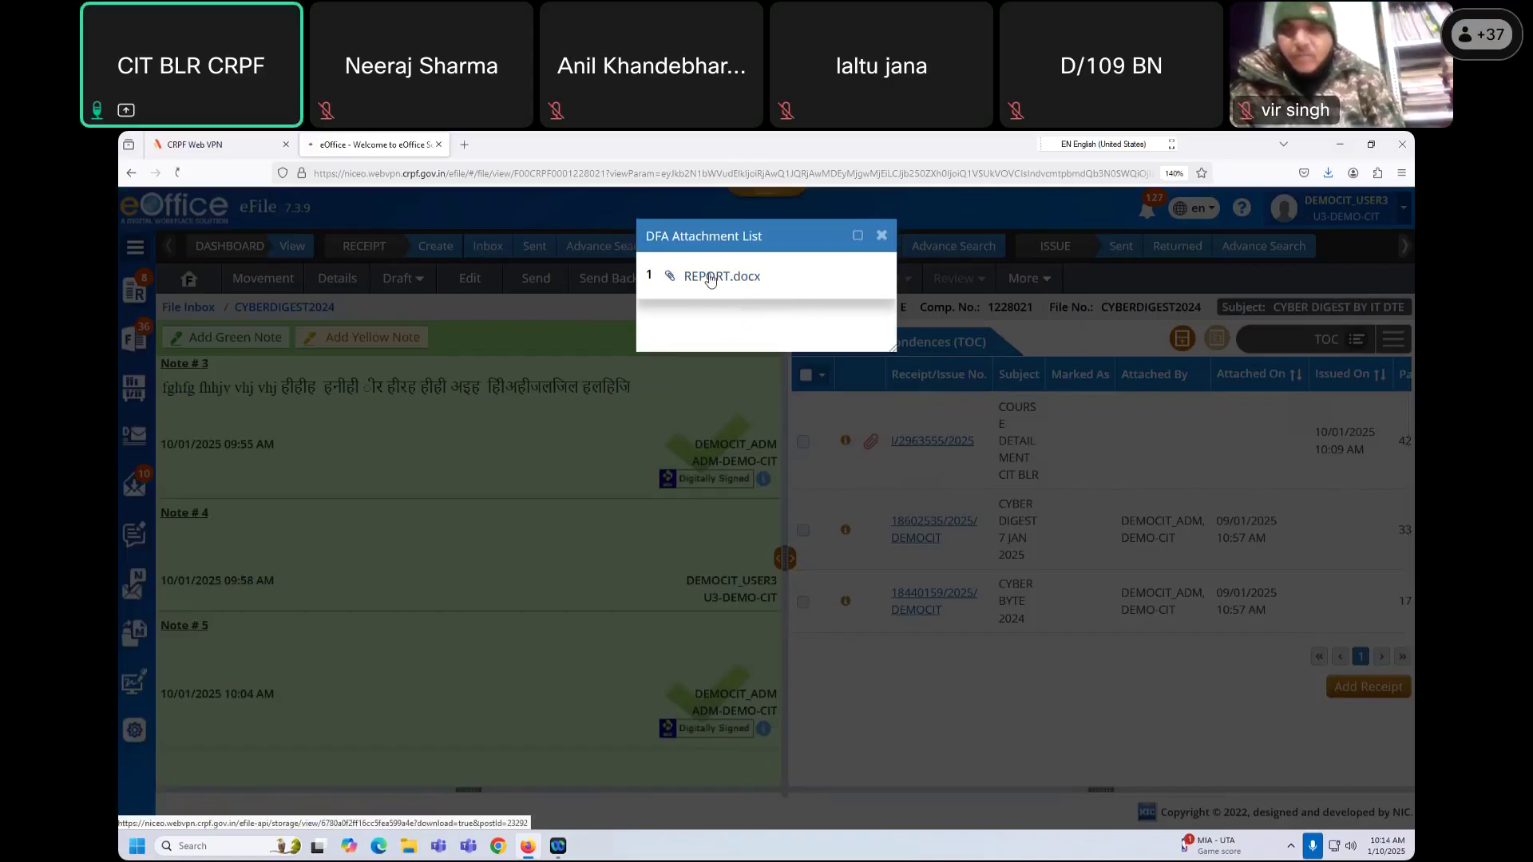
left_click(882, 235)
left_click(882, 236)
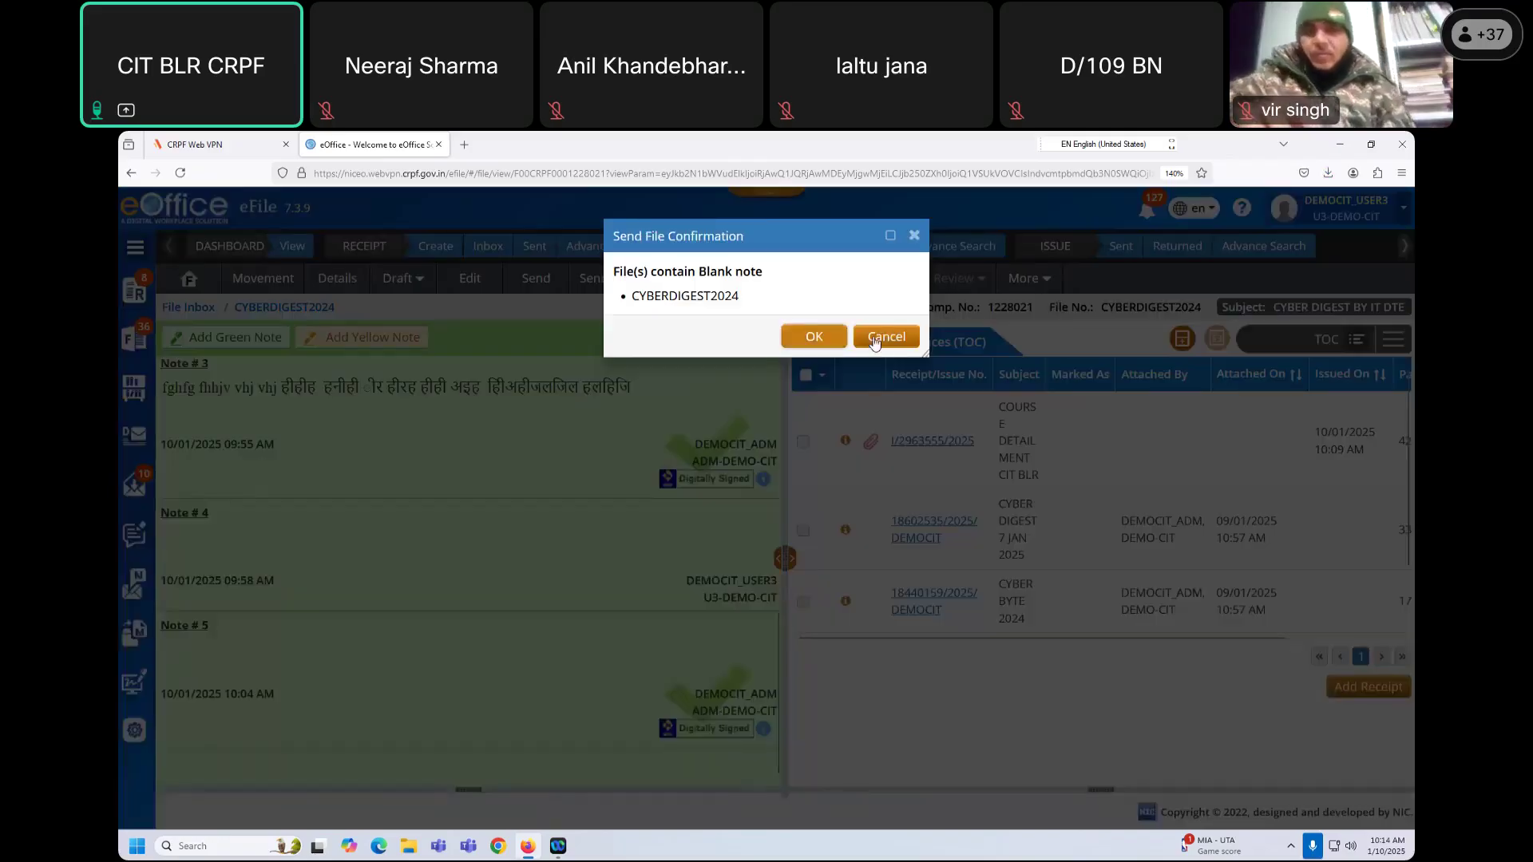
Step: Dismiss the blank-note warning and save a green note 'Approved.' via Quick Noting
key("Escape")
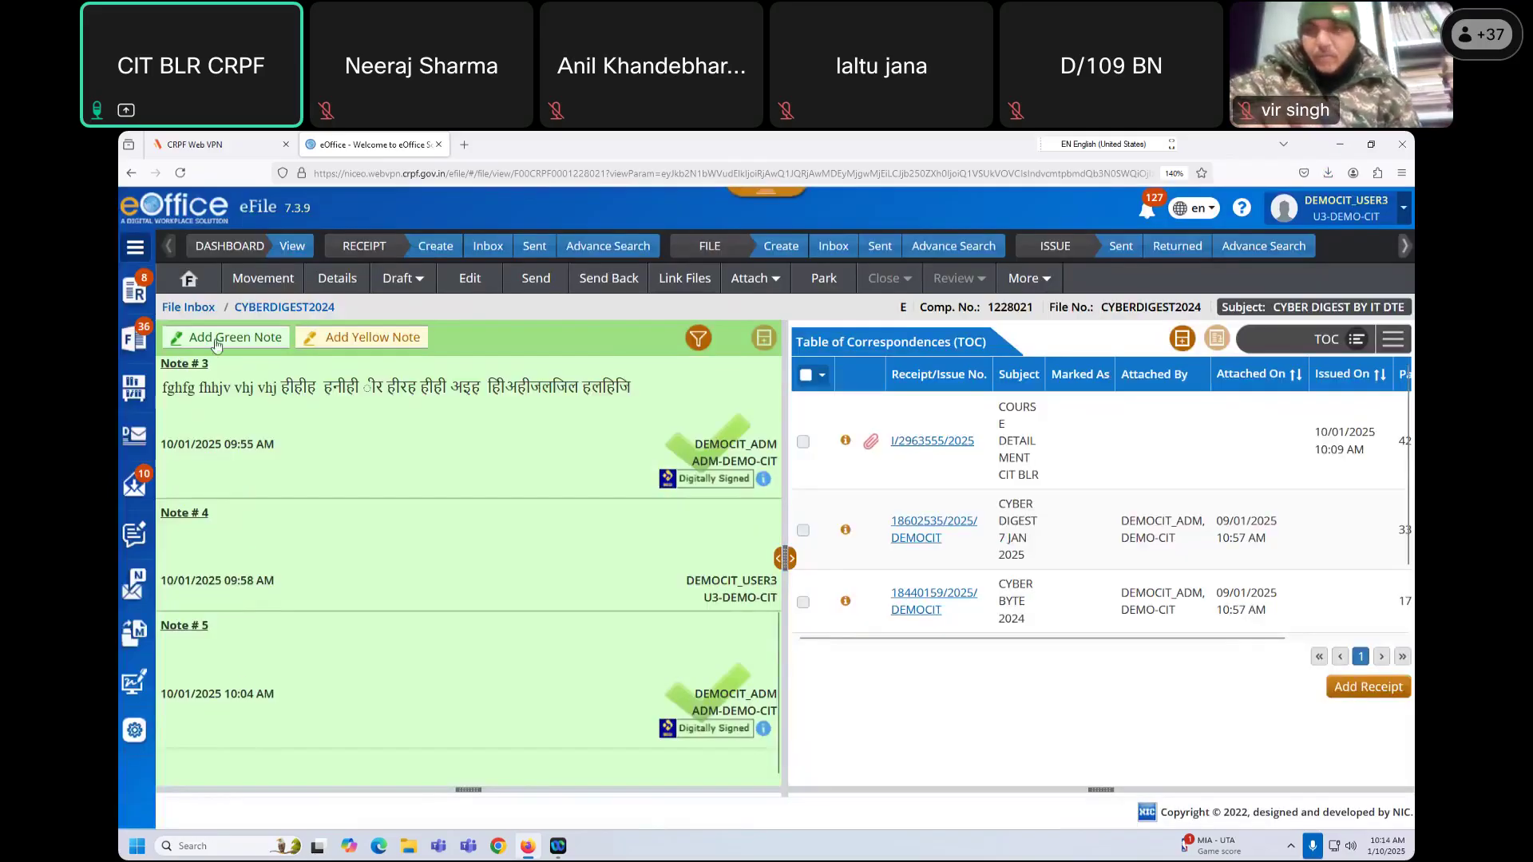
left_click(216, 339)
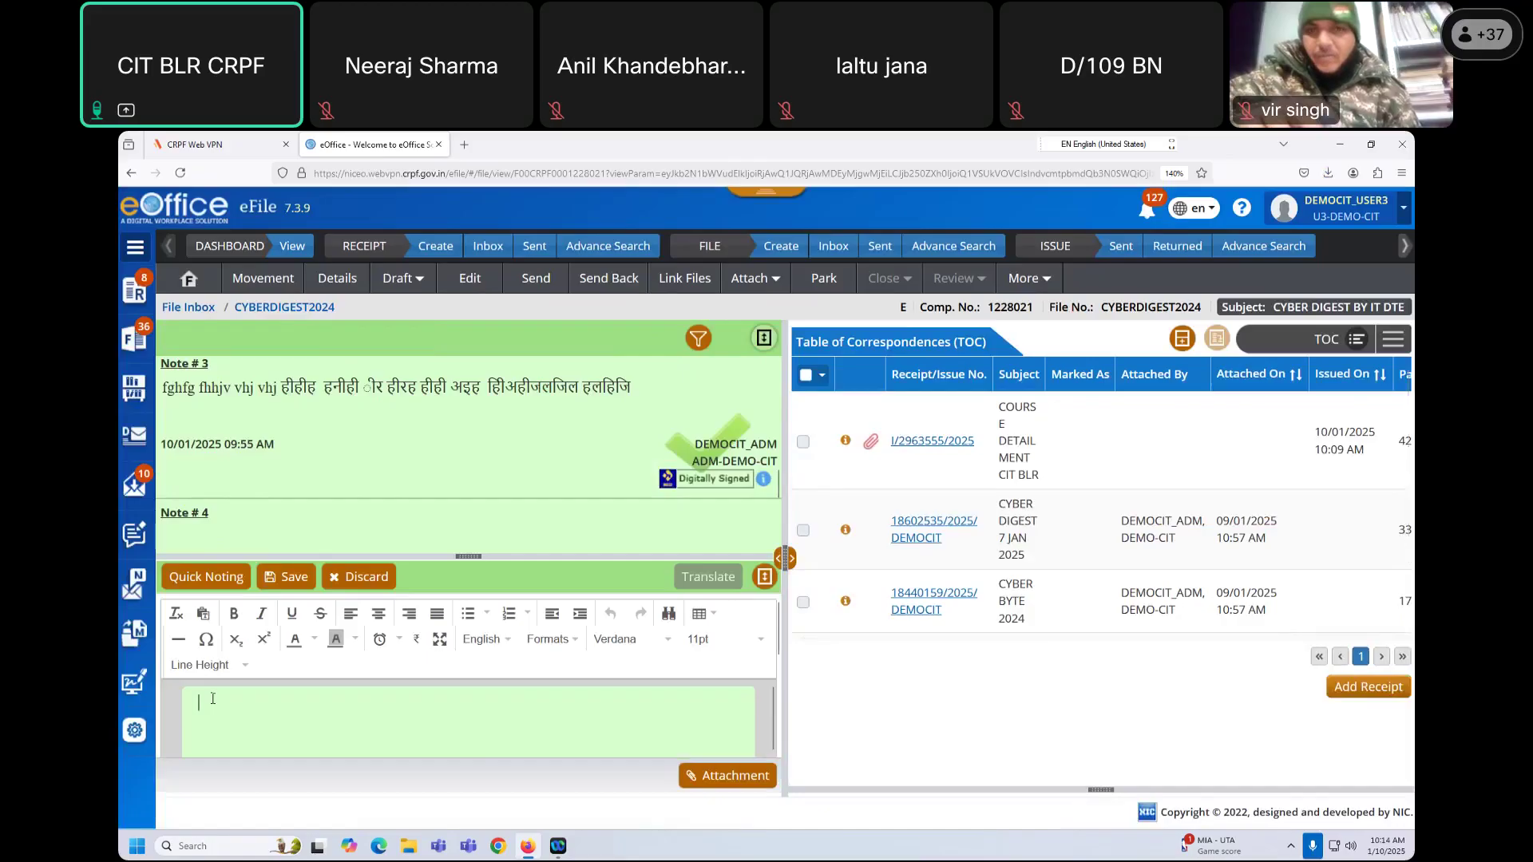
left_click(227, 578)
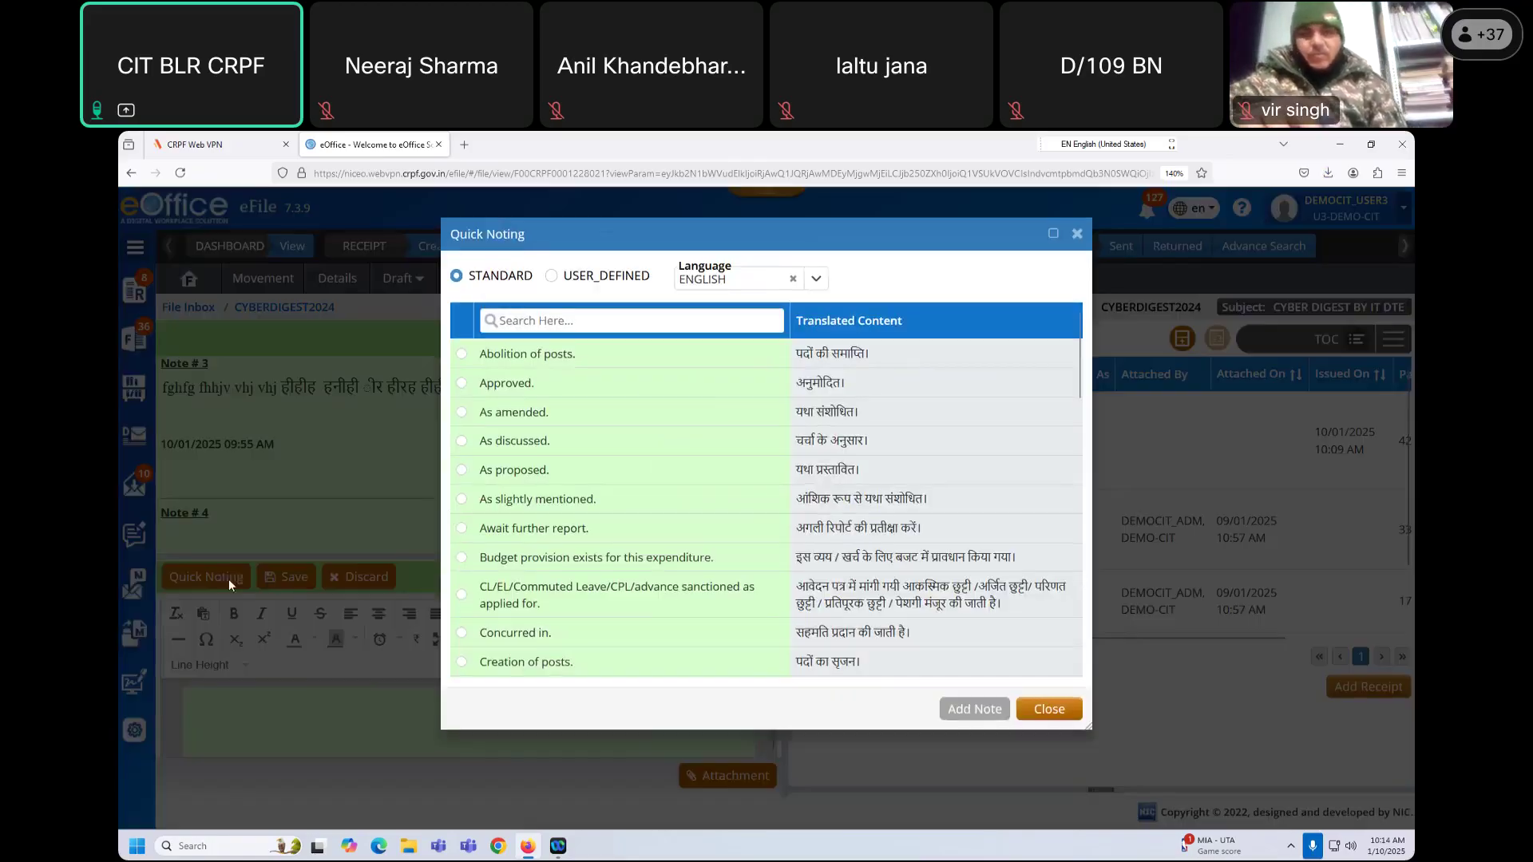
left_click(461, 385)
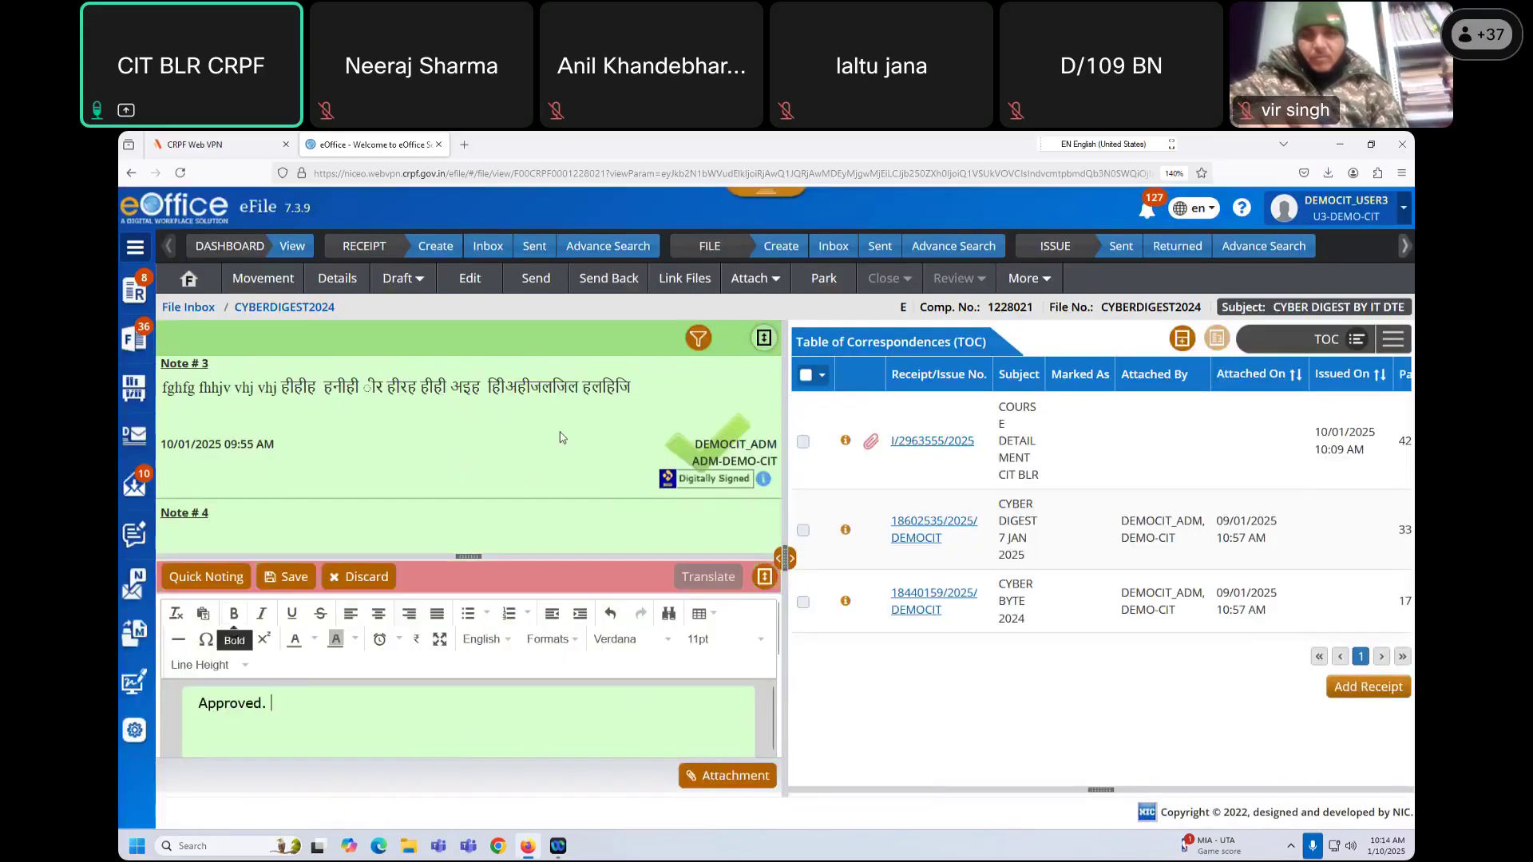
left_click(284, 576)
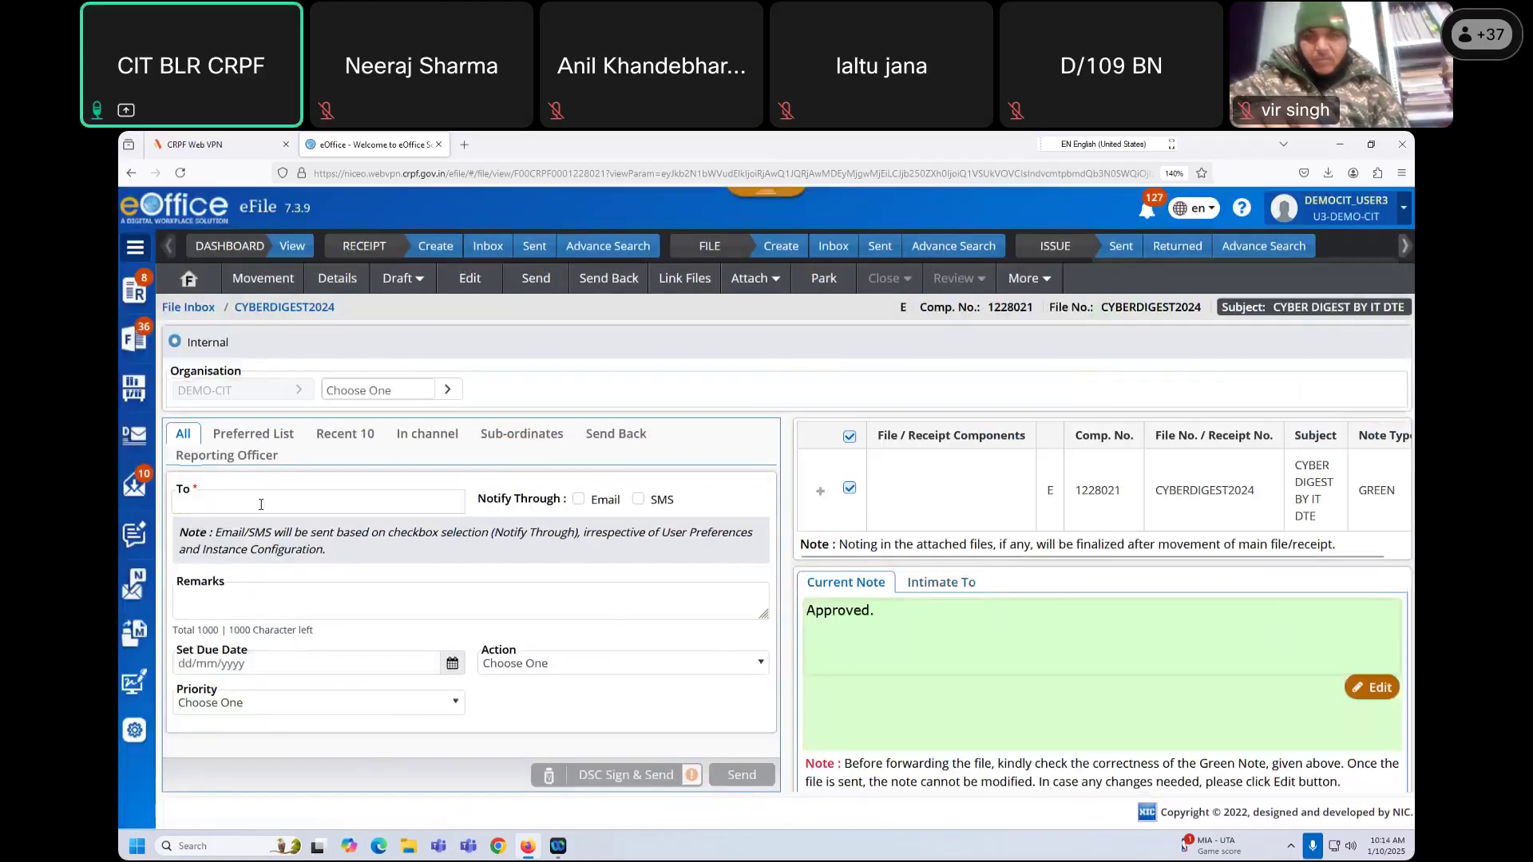
Step: Forward CYBERDIGEST2024 to the Adm admin user
left_click(239, 501)
type("Adm")
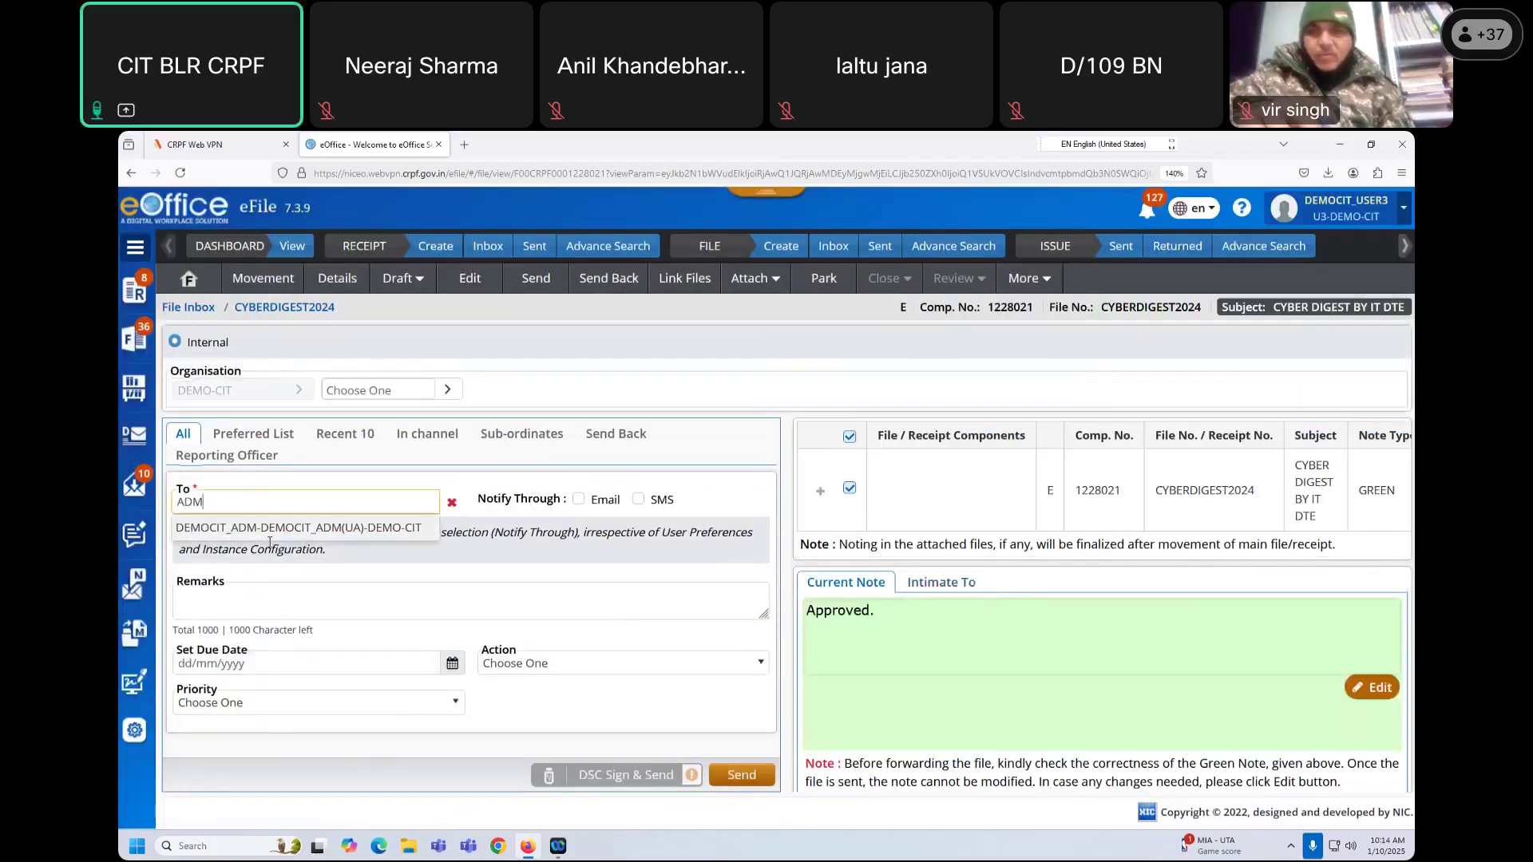
key("Down")
key("Return")
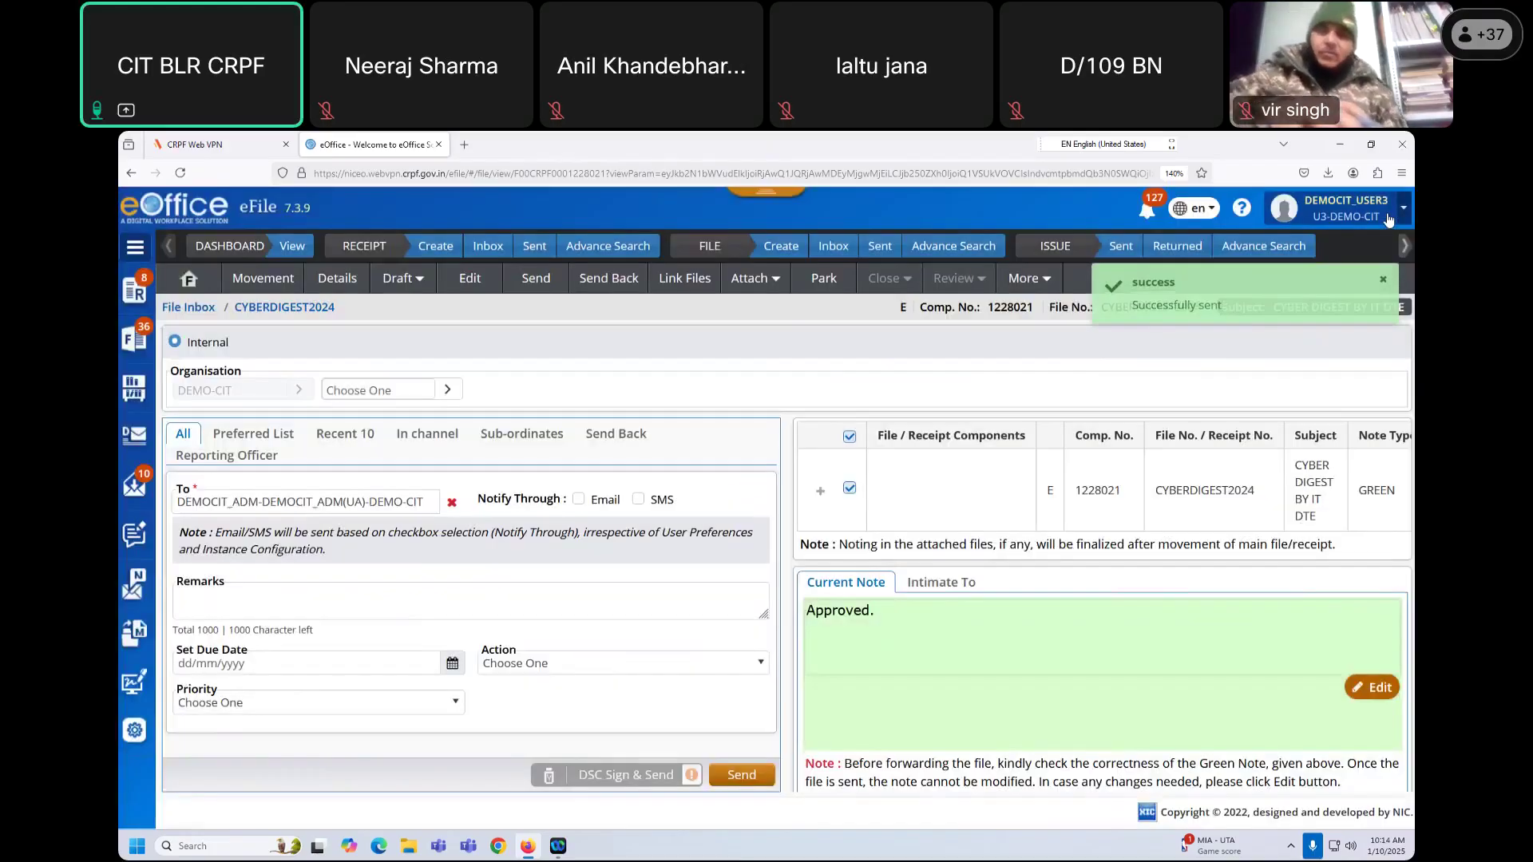
left_click(1389, 215)
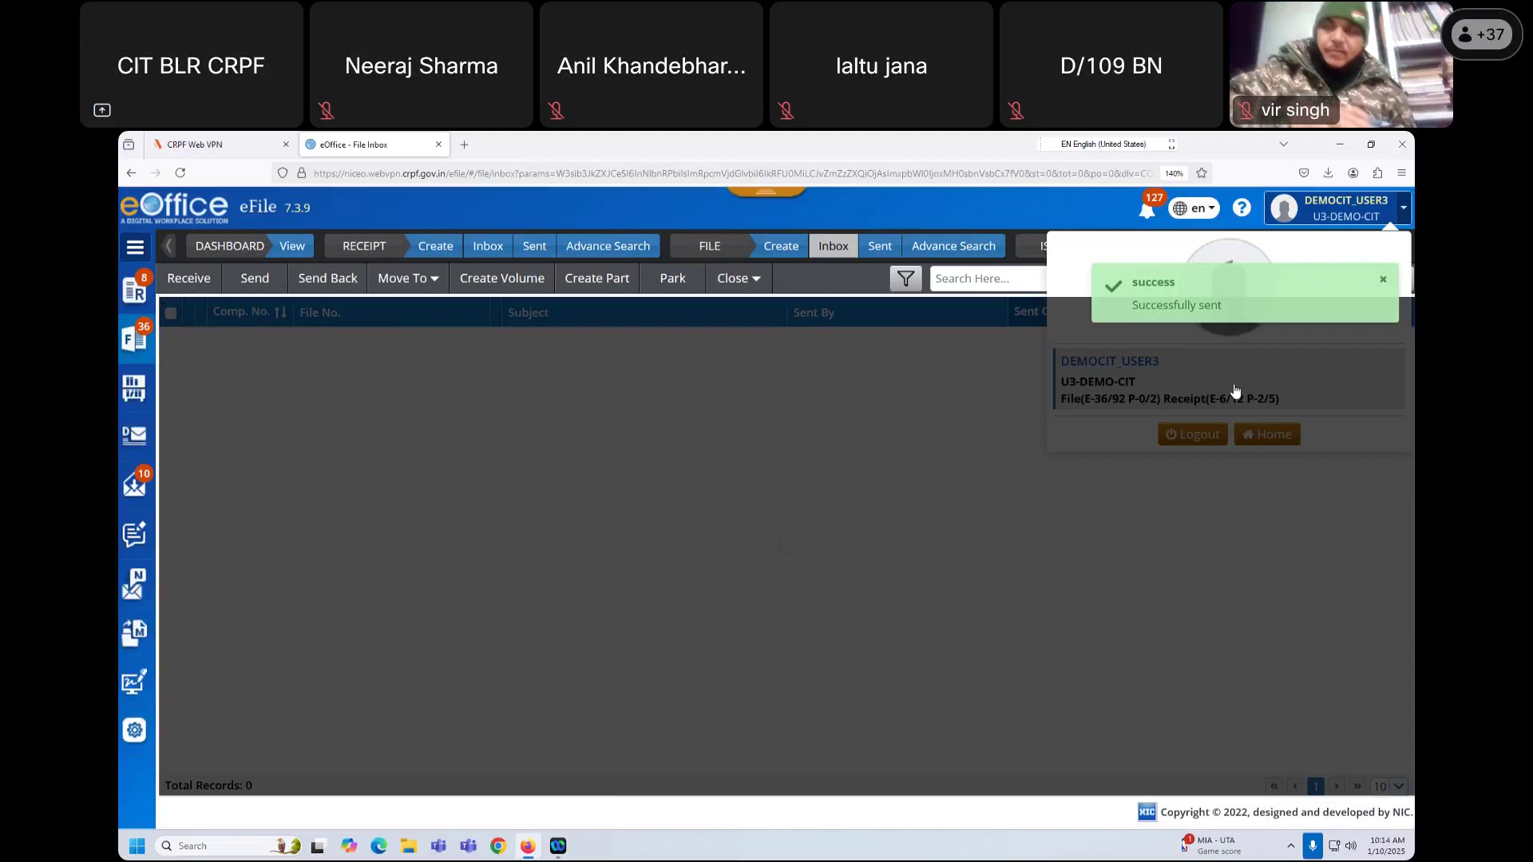
Step: Log out, sign in as the admin user with the saved login and captcha, then open eFile
left_click(1189, 436)
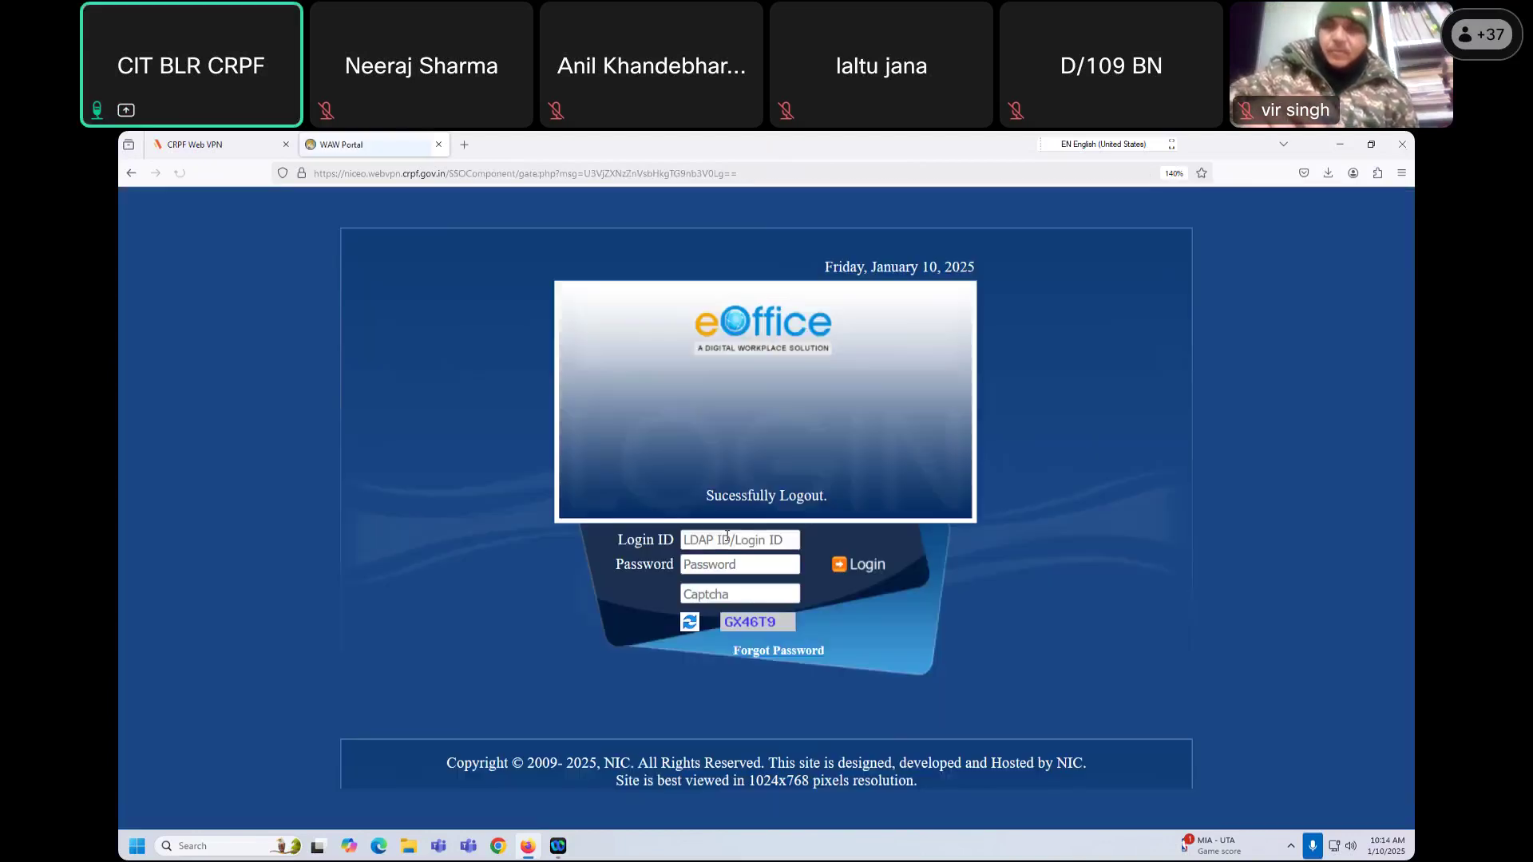
left_click(726, 540)
left_click(731, 575)
left_click(725, 592)
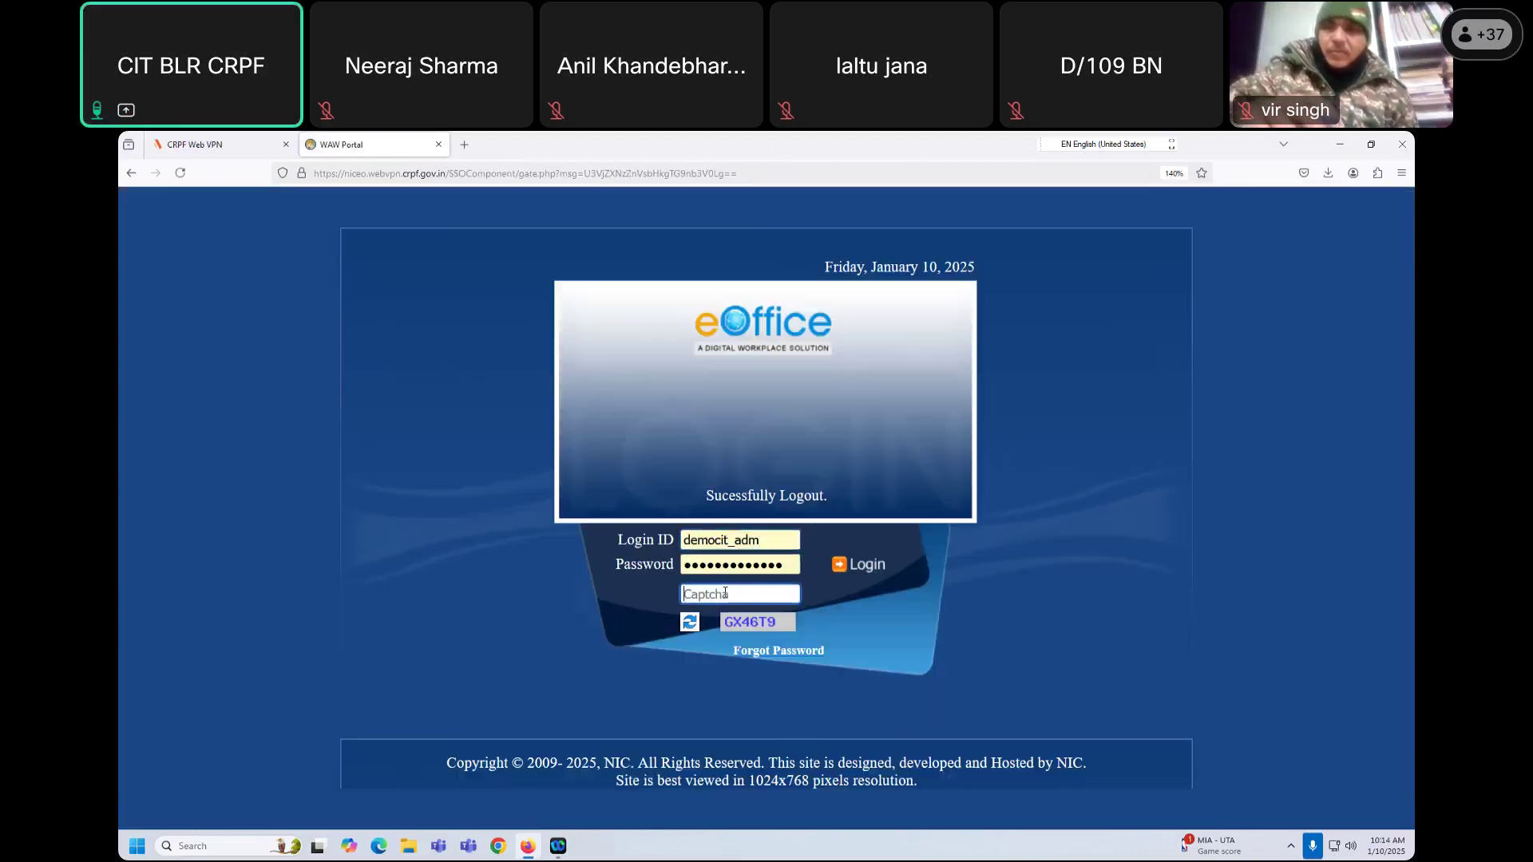
type("GX46T9")
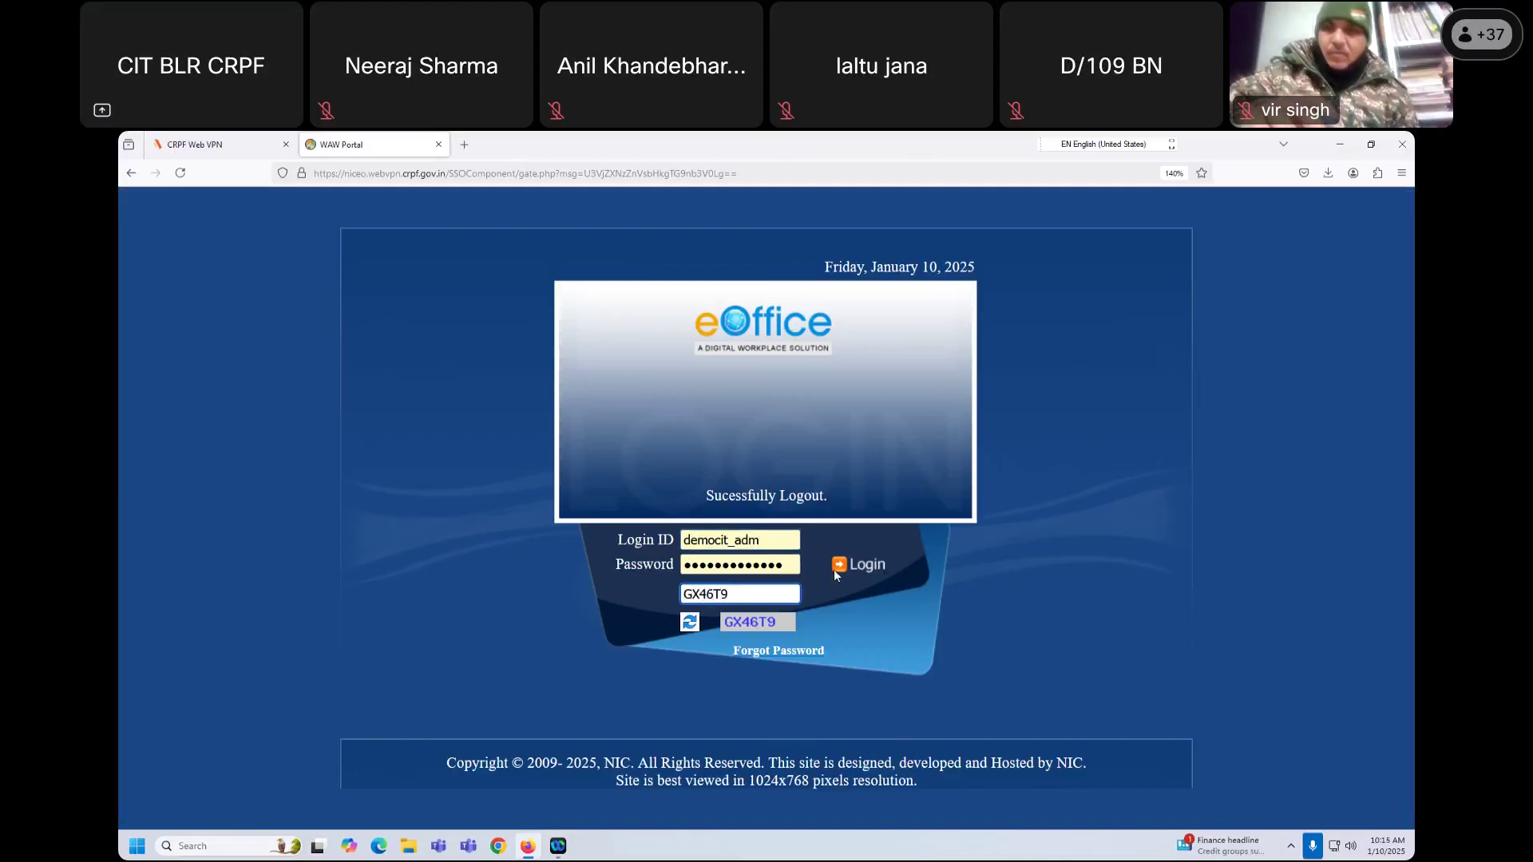
left_click(870, 560)
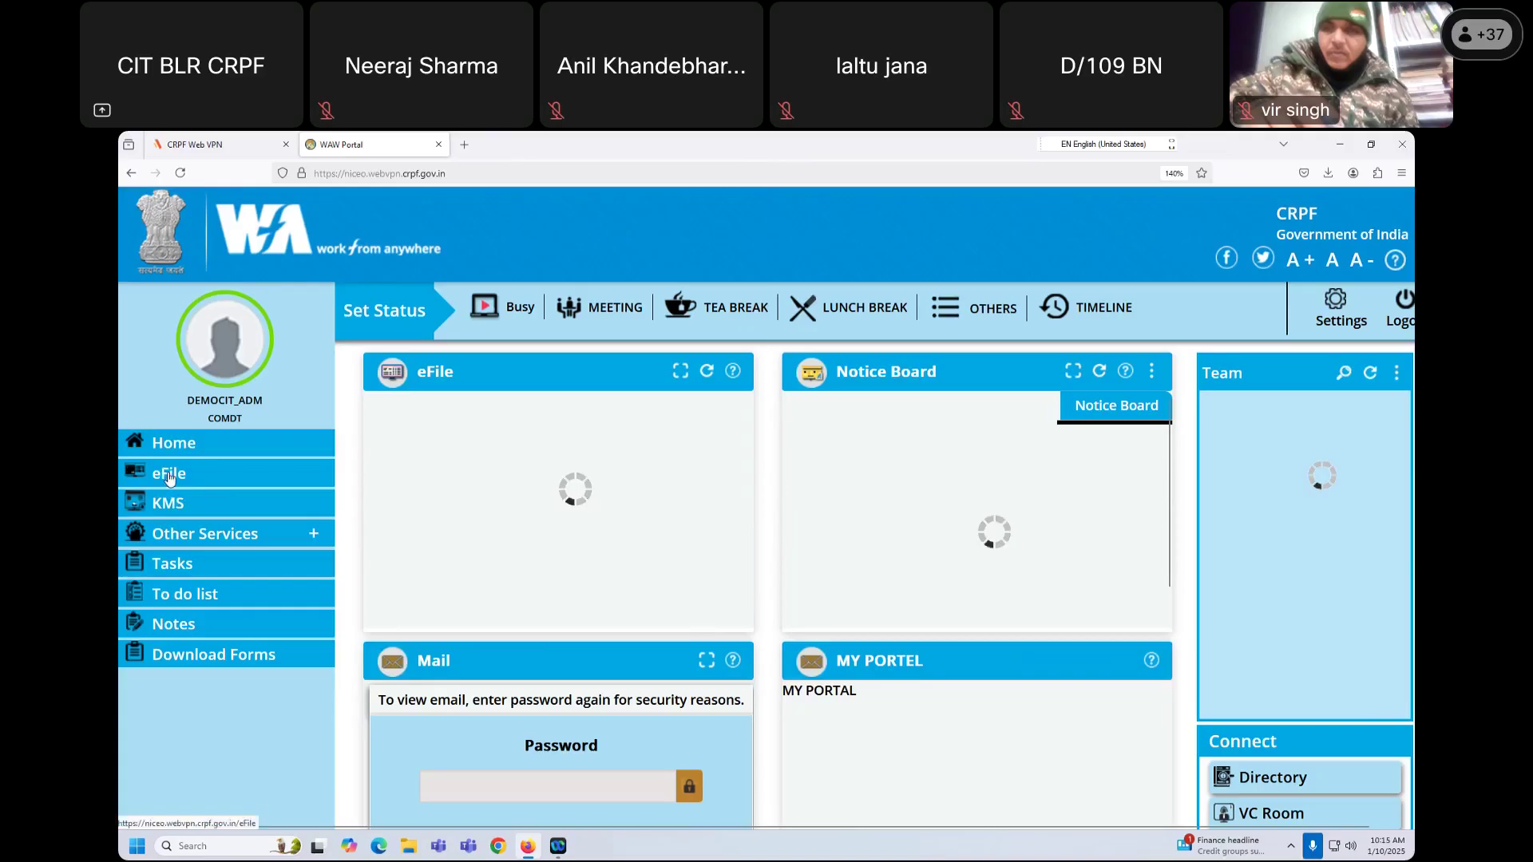
left_click(170, 476)
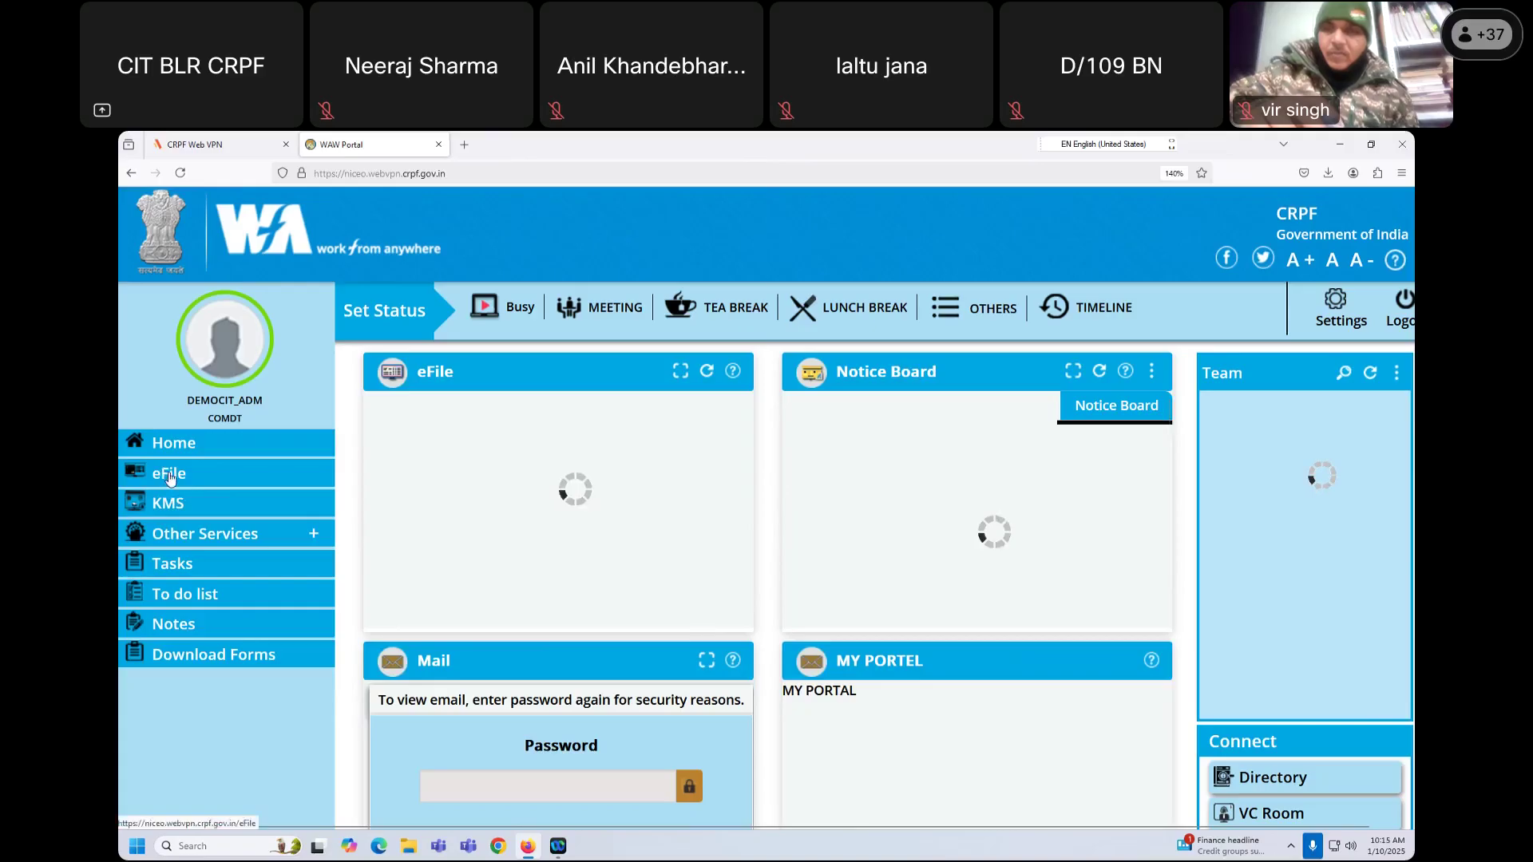
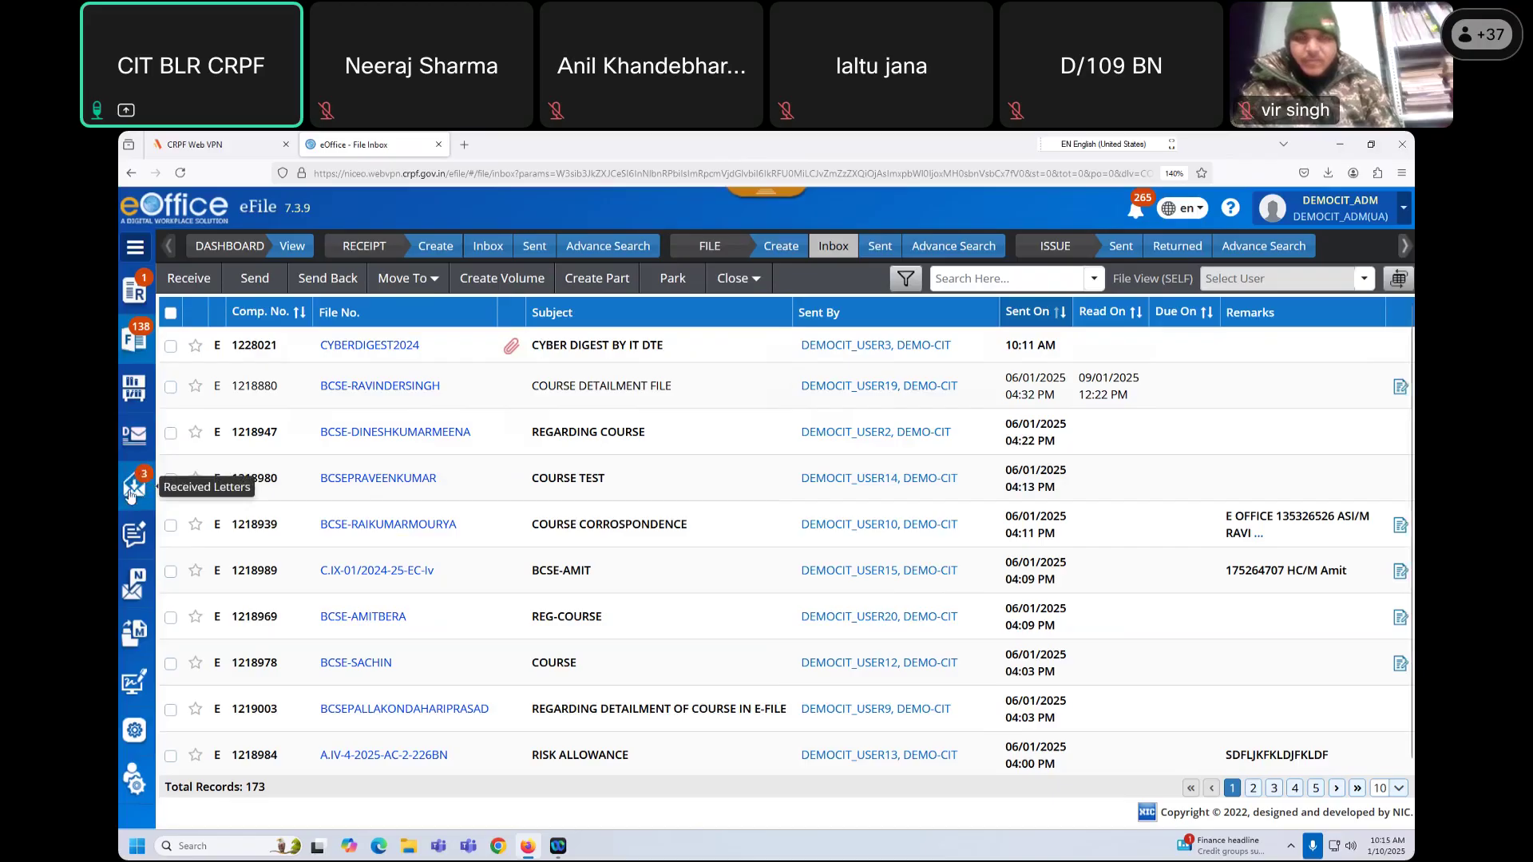
Step: List the Intra eOffice received letters and review the first dispatch's sender email and subject
left_click(139, 493)
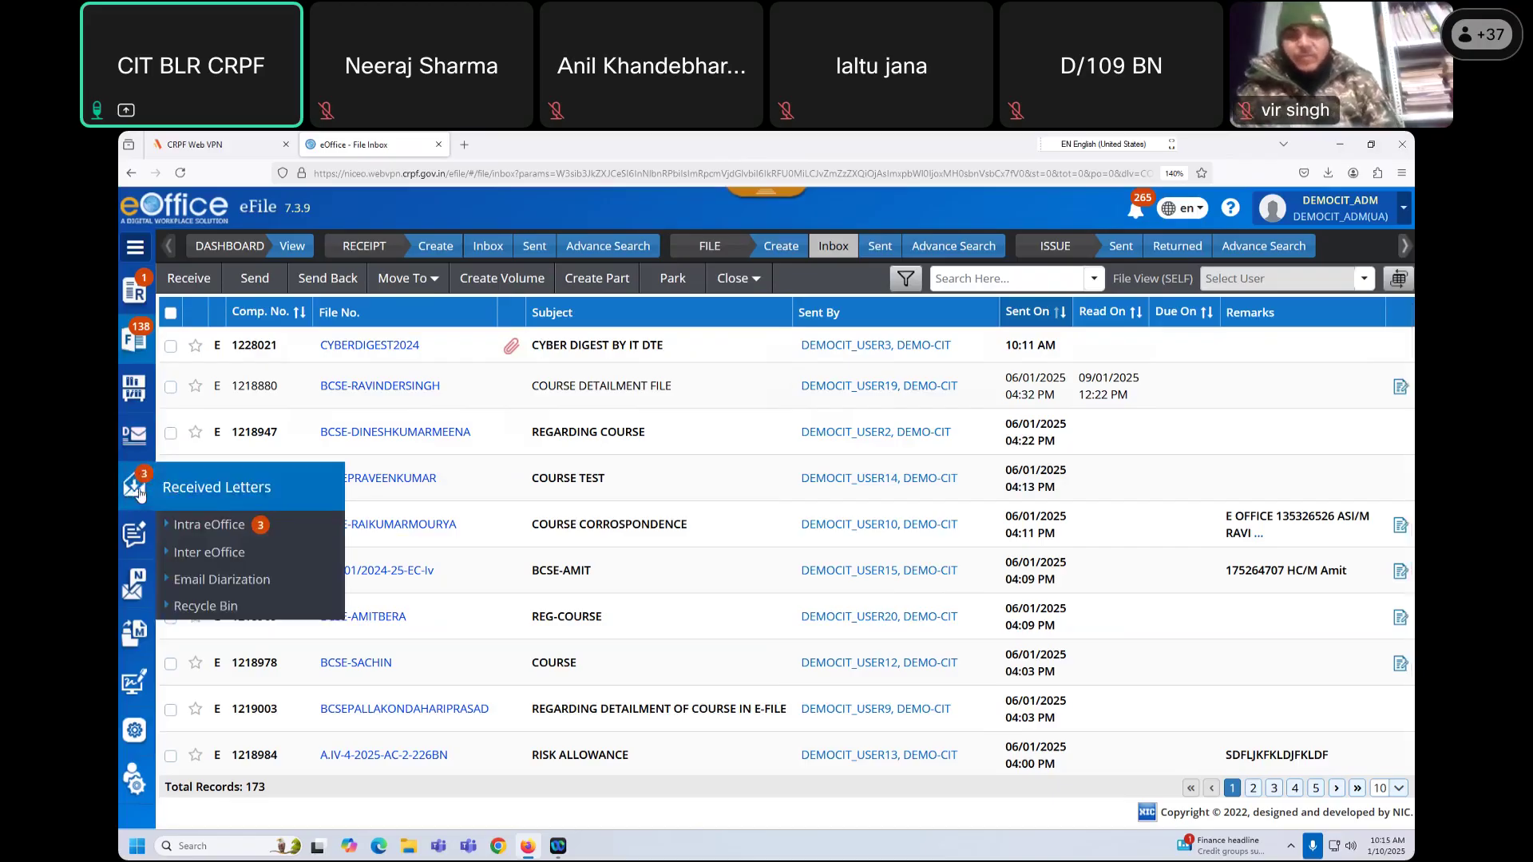
left_click(220, 526)
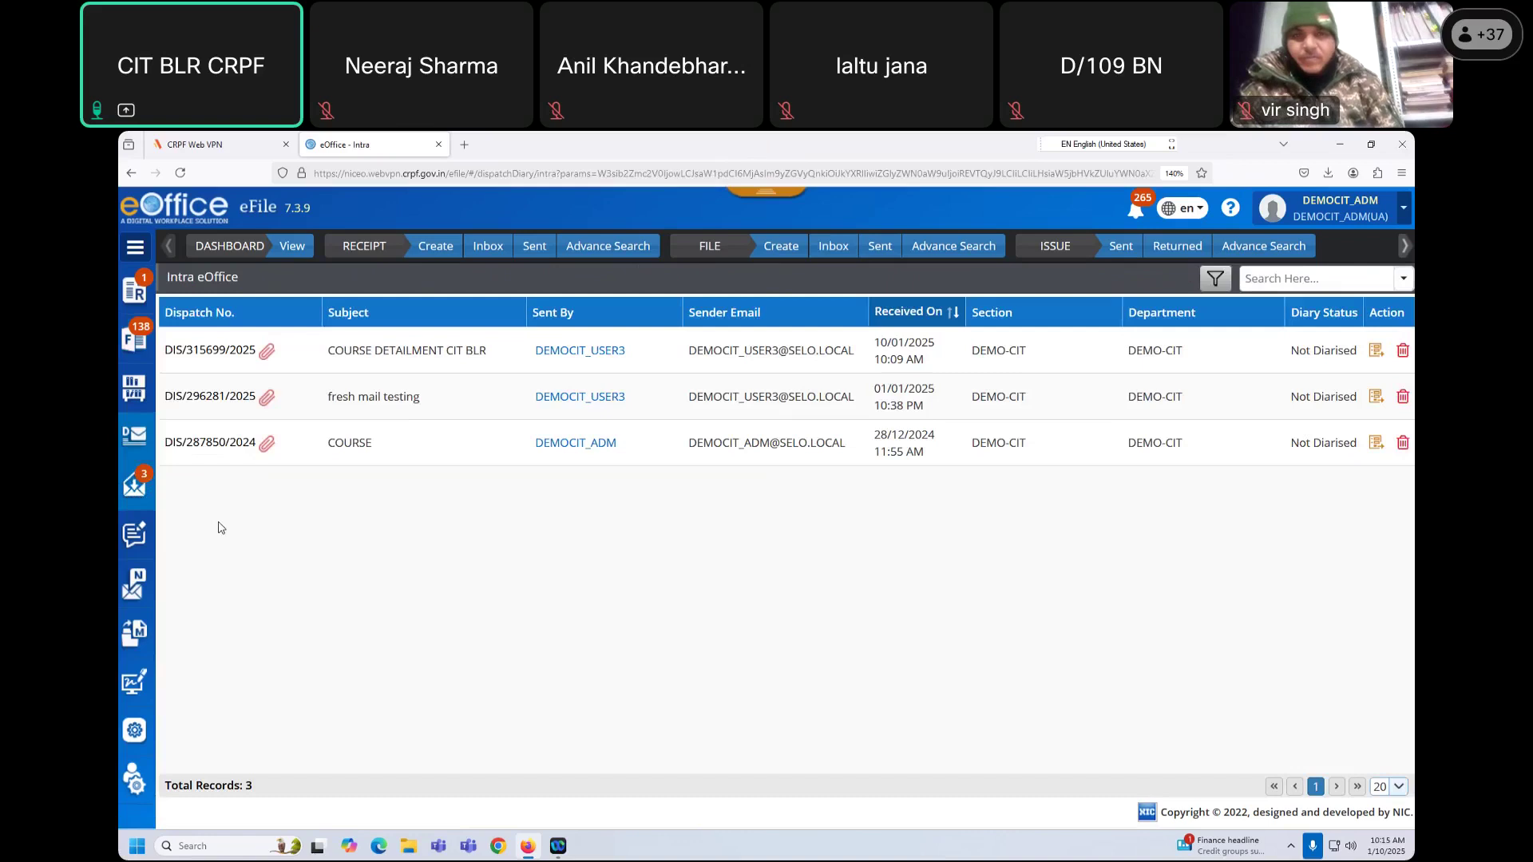
left_click_drag(688, 351, 831, 364)
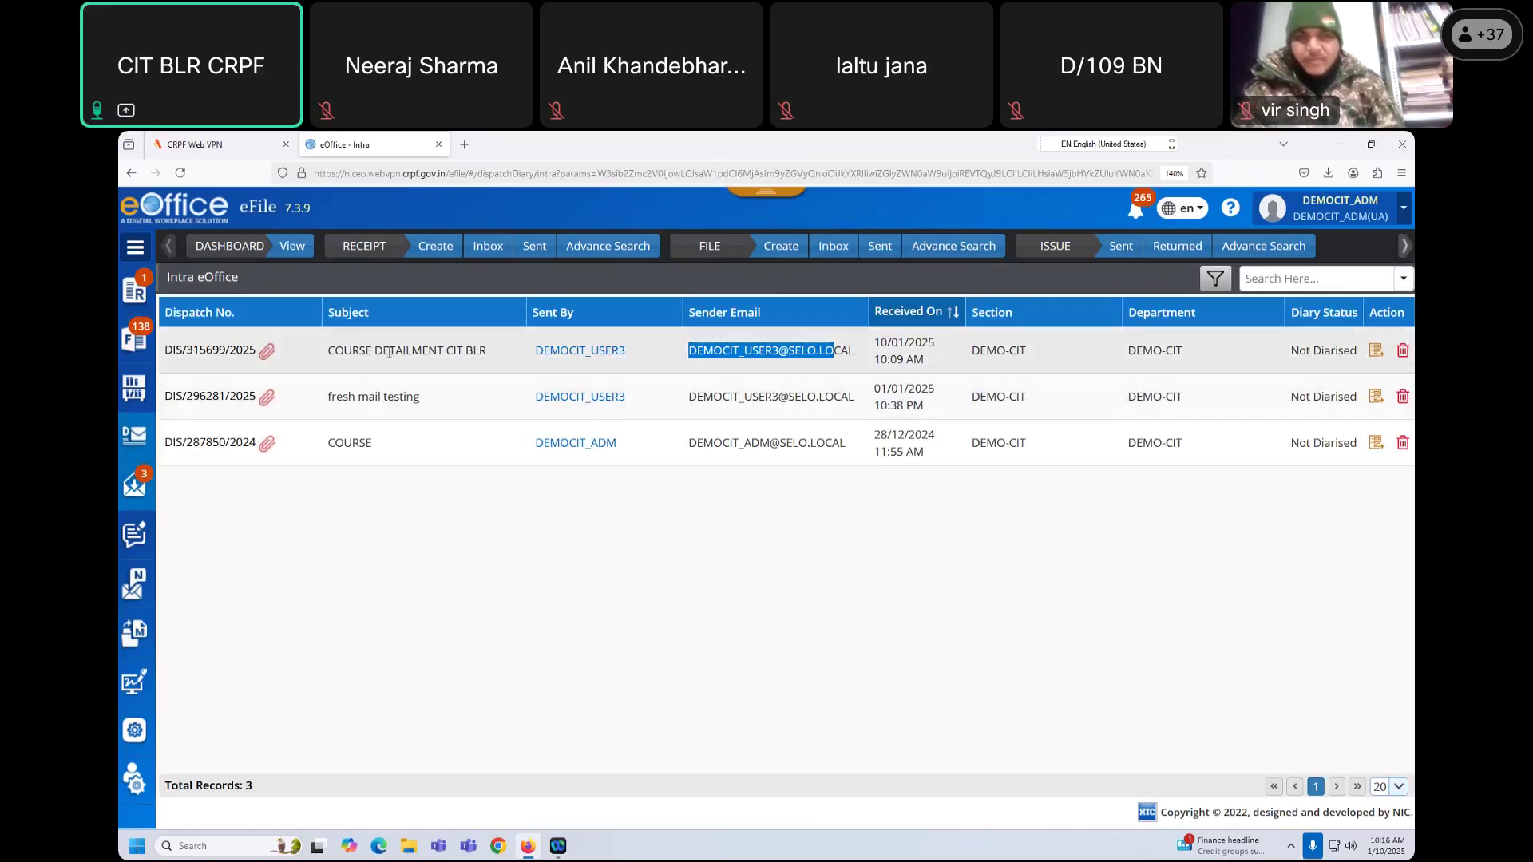
left_click_drag(389, 373, 478, 372)
left_click(1291, 500)
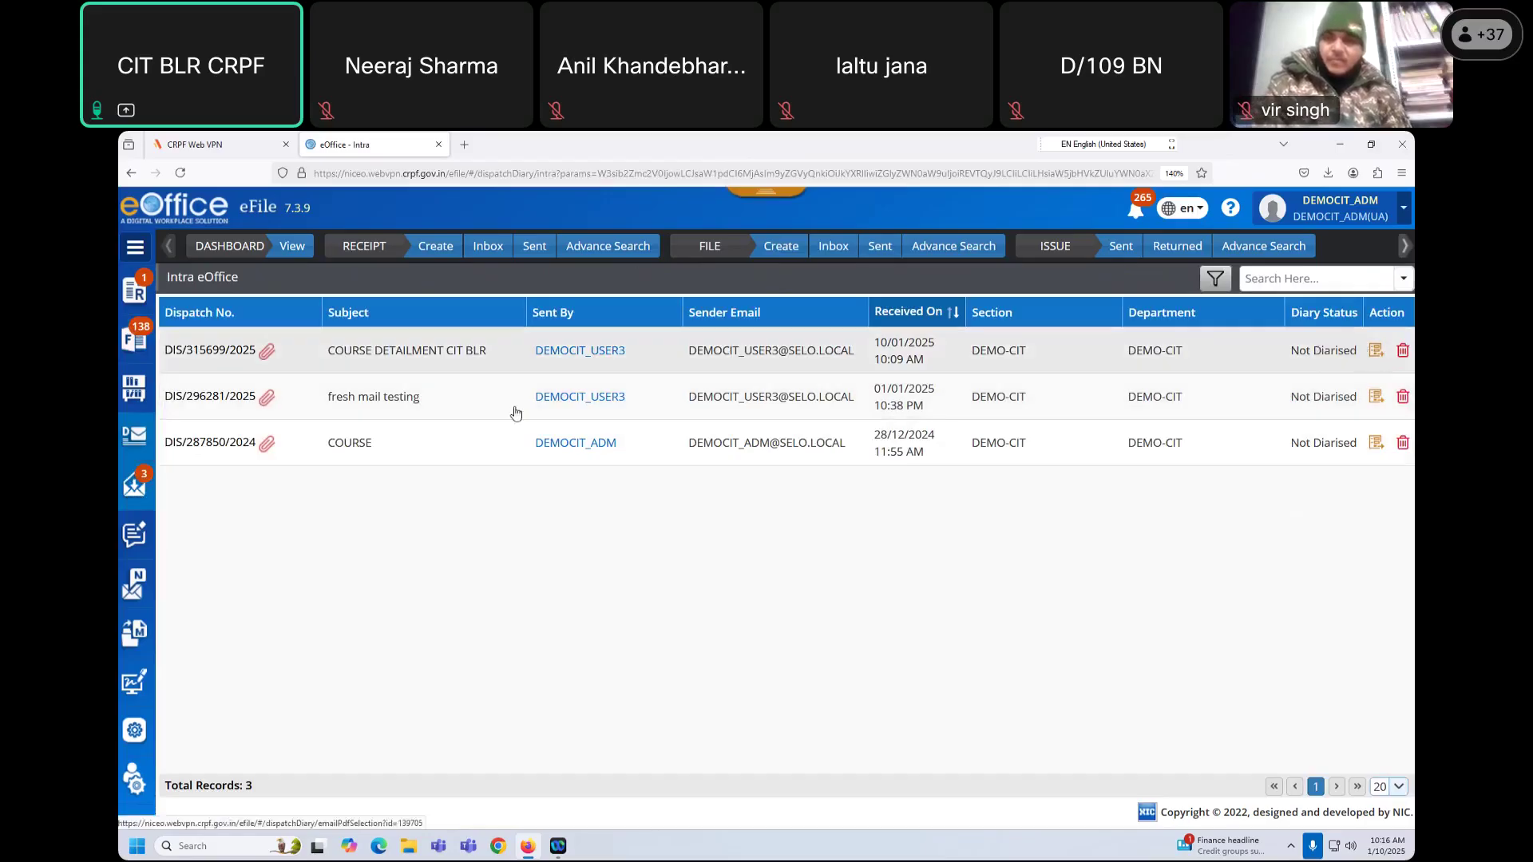
Step: View SIGNAL 1.pdf attached to the first dispatch, then close the viewer
left_click(225, 352)
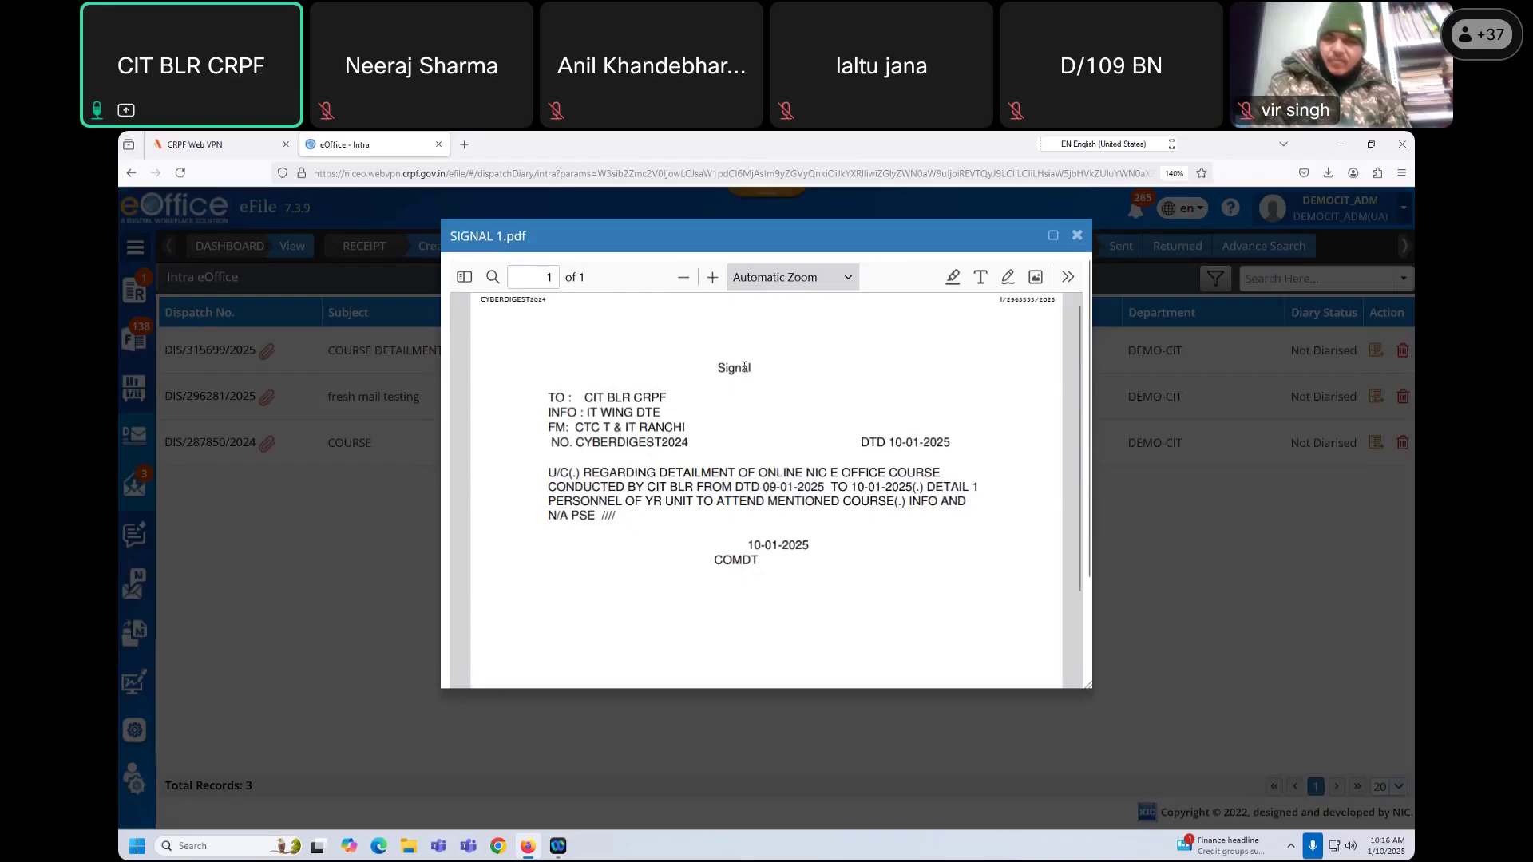
left_click_drag(744, 367, 804, 562)
left_click(822, 552)
left_click(1077, 237)
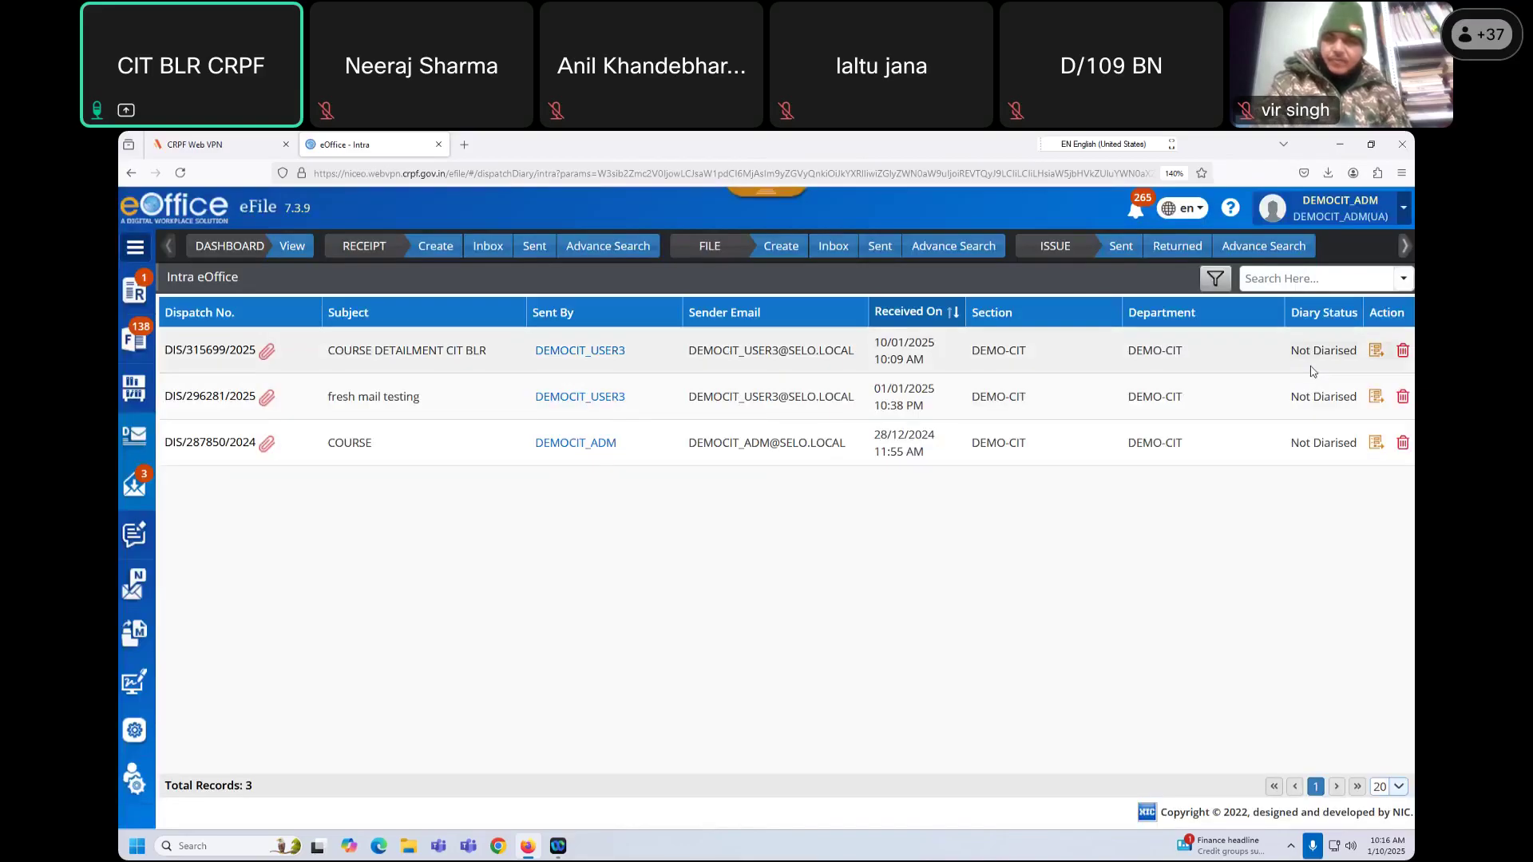
Step: Start diarising the first dispatch, sequencing SIGNAL 1.pdf and REPORT.docx
left_click(1374, 351)
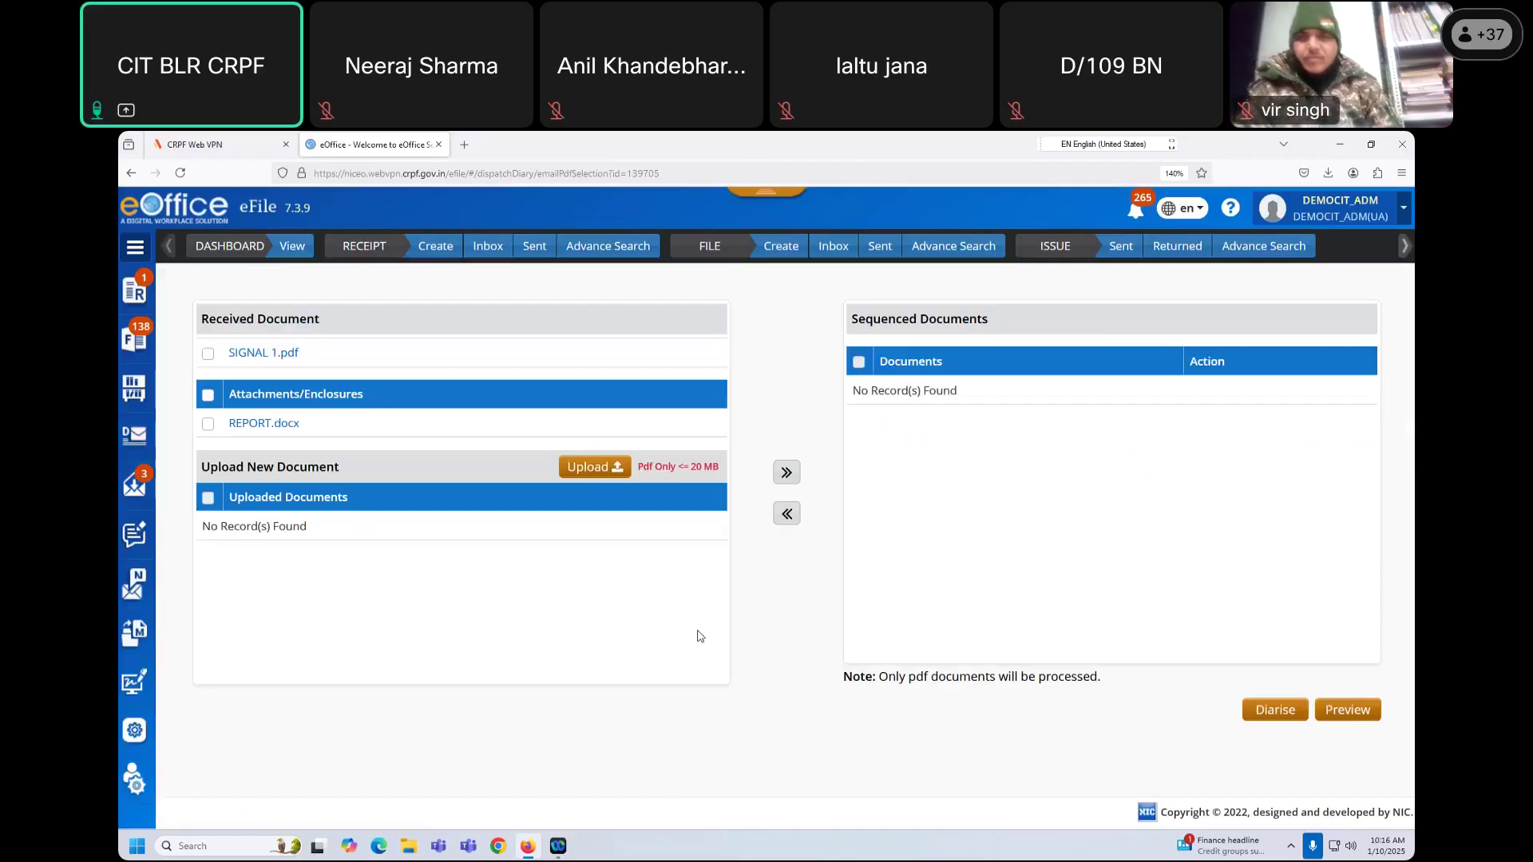
left_click(208, 356)
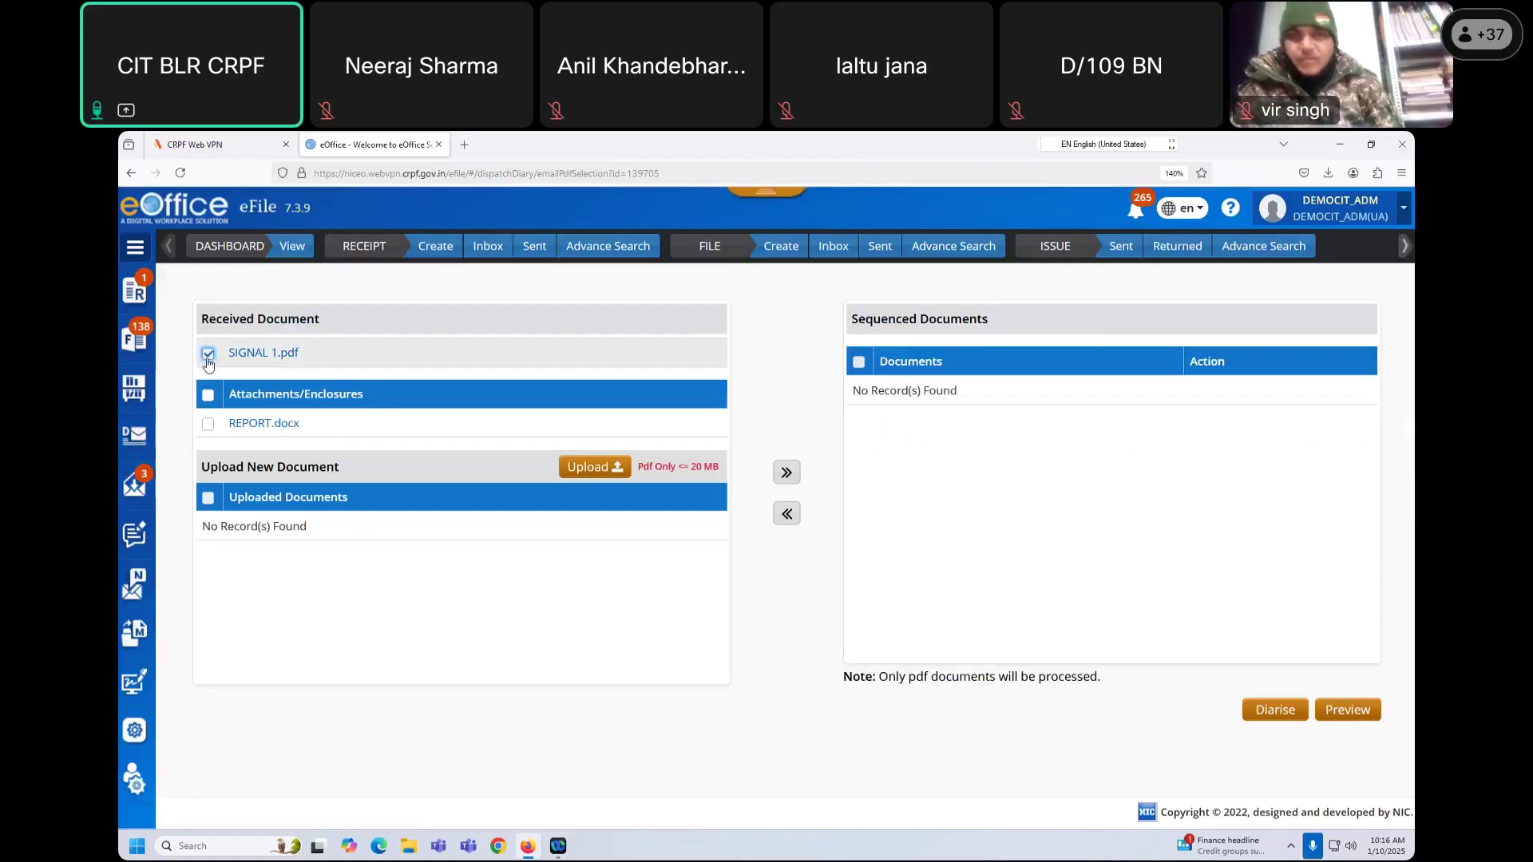
left_click(787, 474)
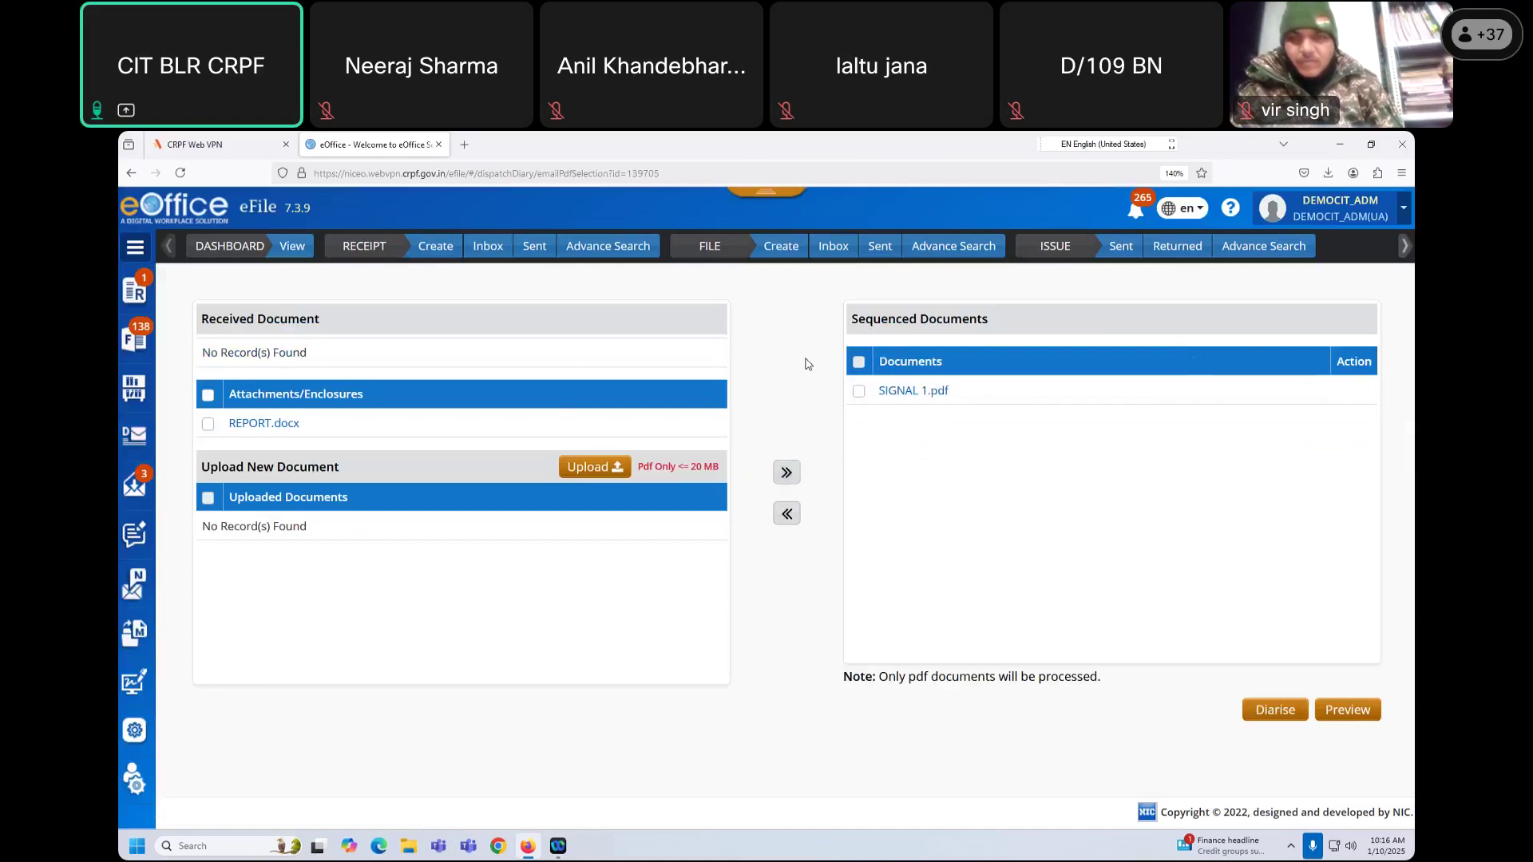
left_click(207, 429)
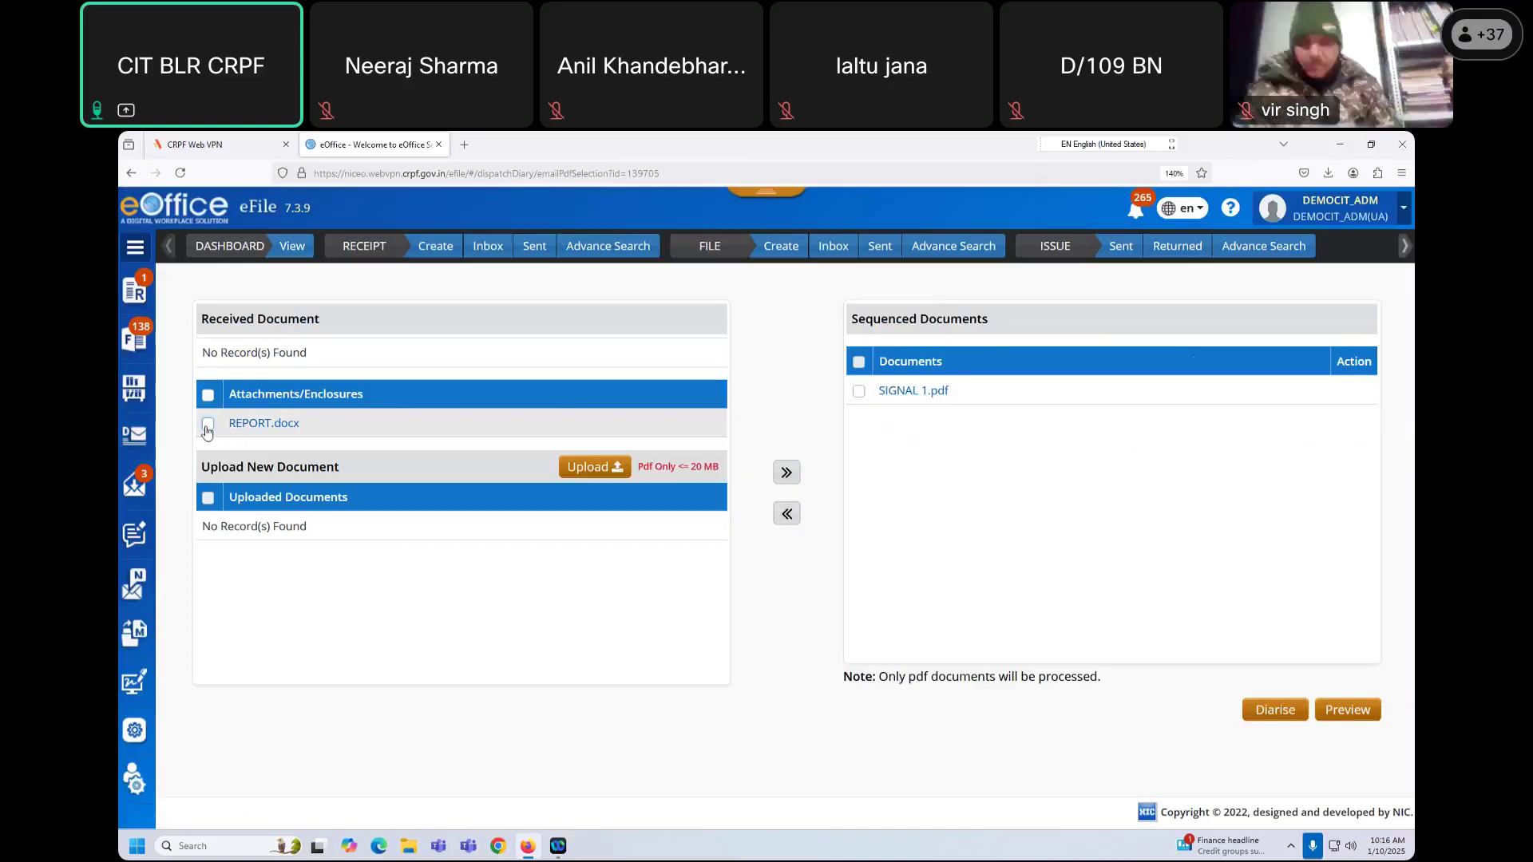
left_click(784, 474)
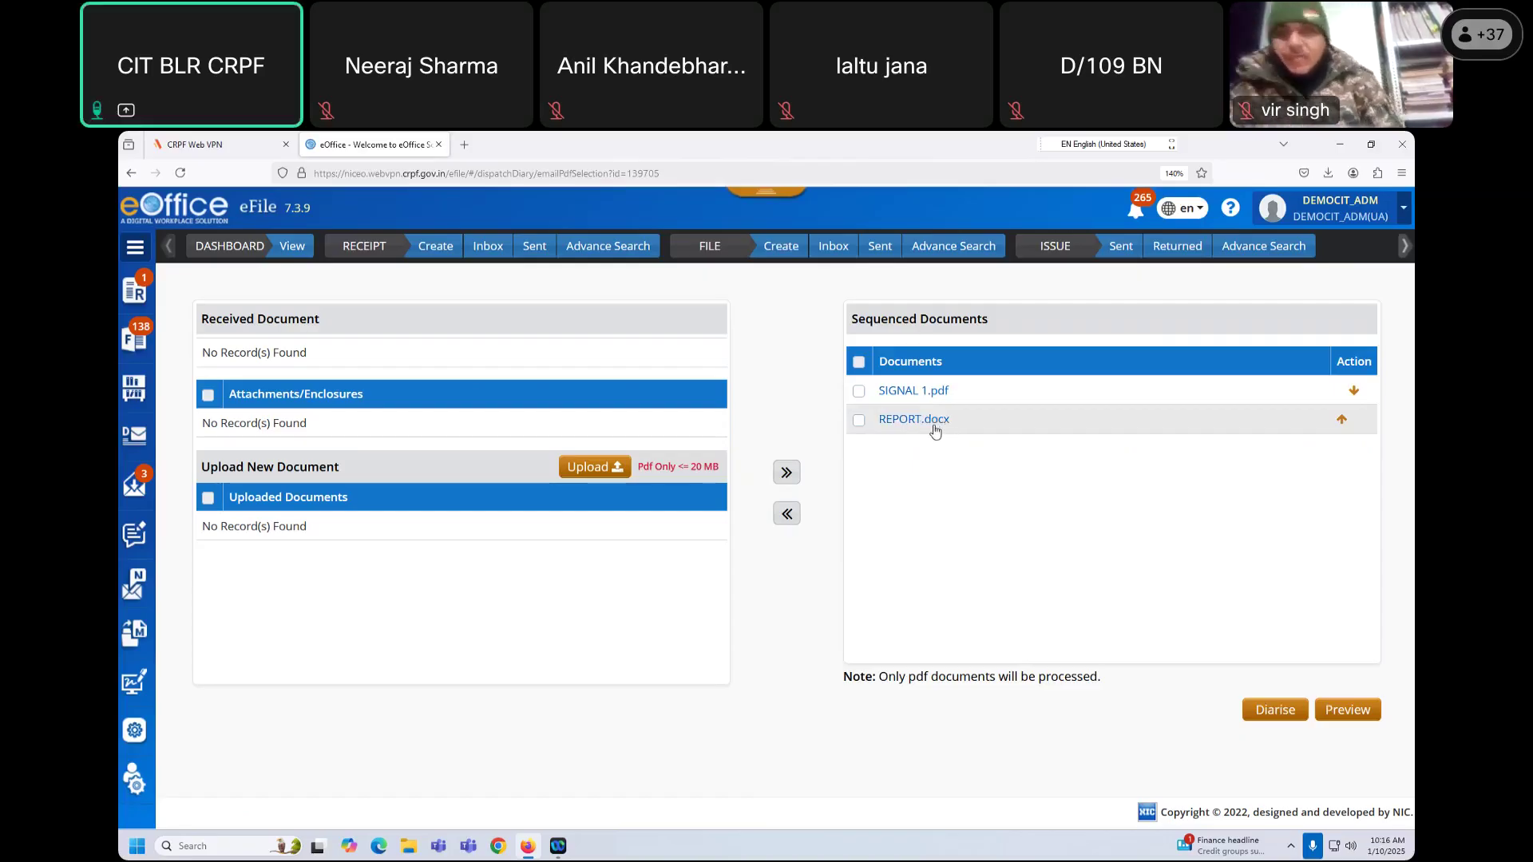
Step: Move REPORT.docx back to the attachments since only PDFs are processed, and select all sequenced documents
left_click_drag(879, 677, 1129, 692)
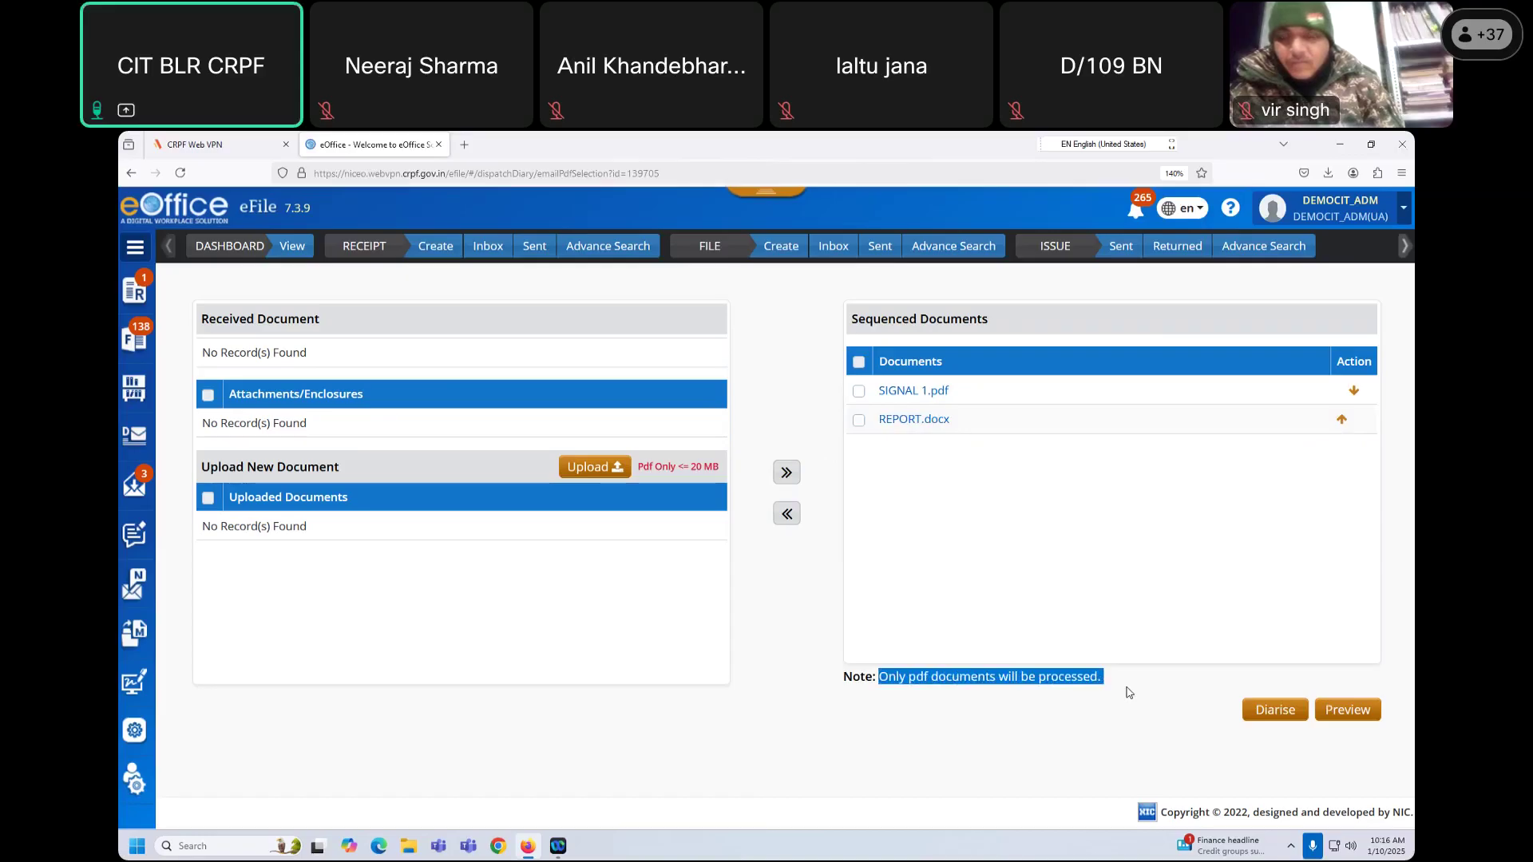
left_click(859, 420)
left_click(786, 513)
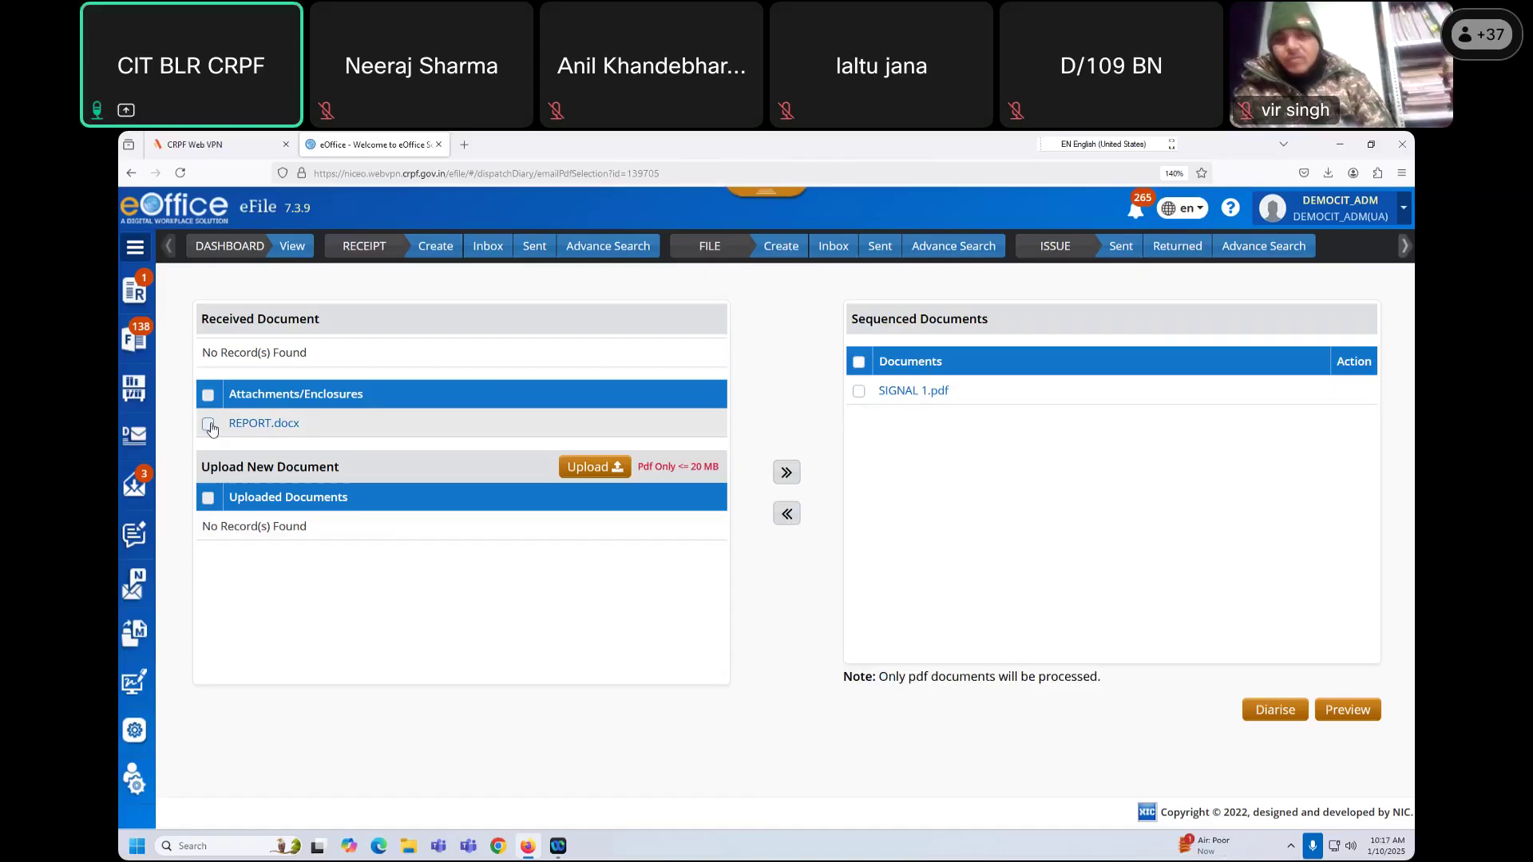
left_click_drag(332, 432, 216, 432)
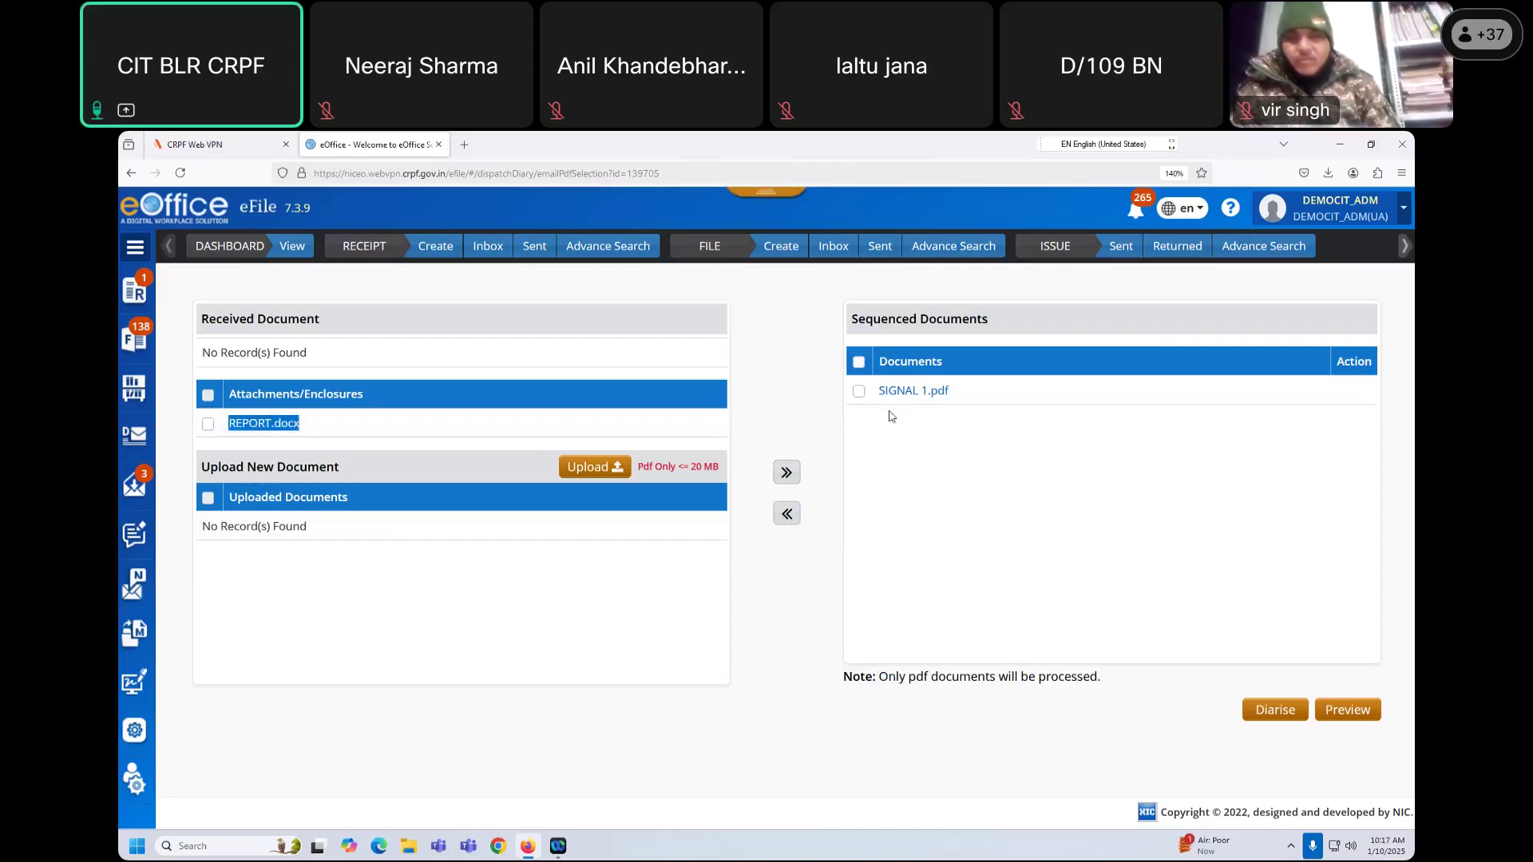
left_click(859, 362)
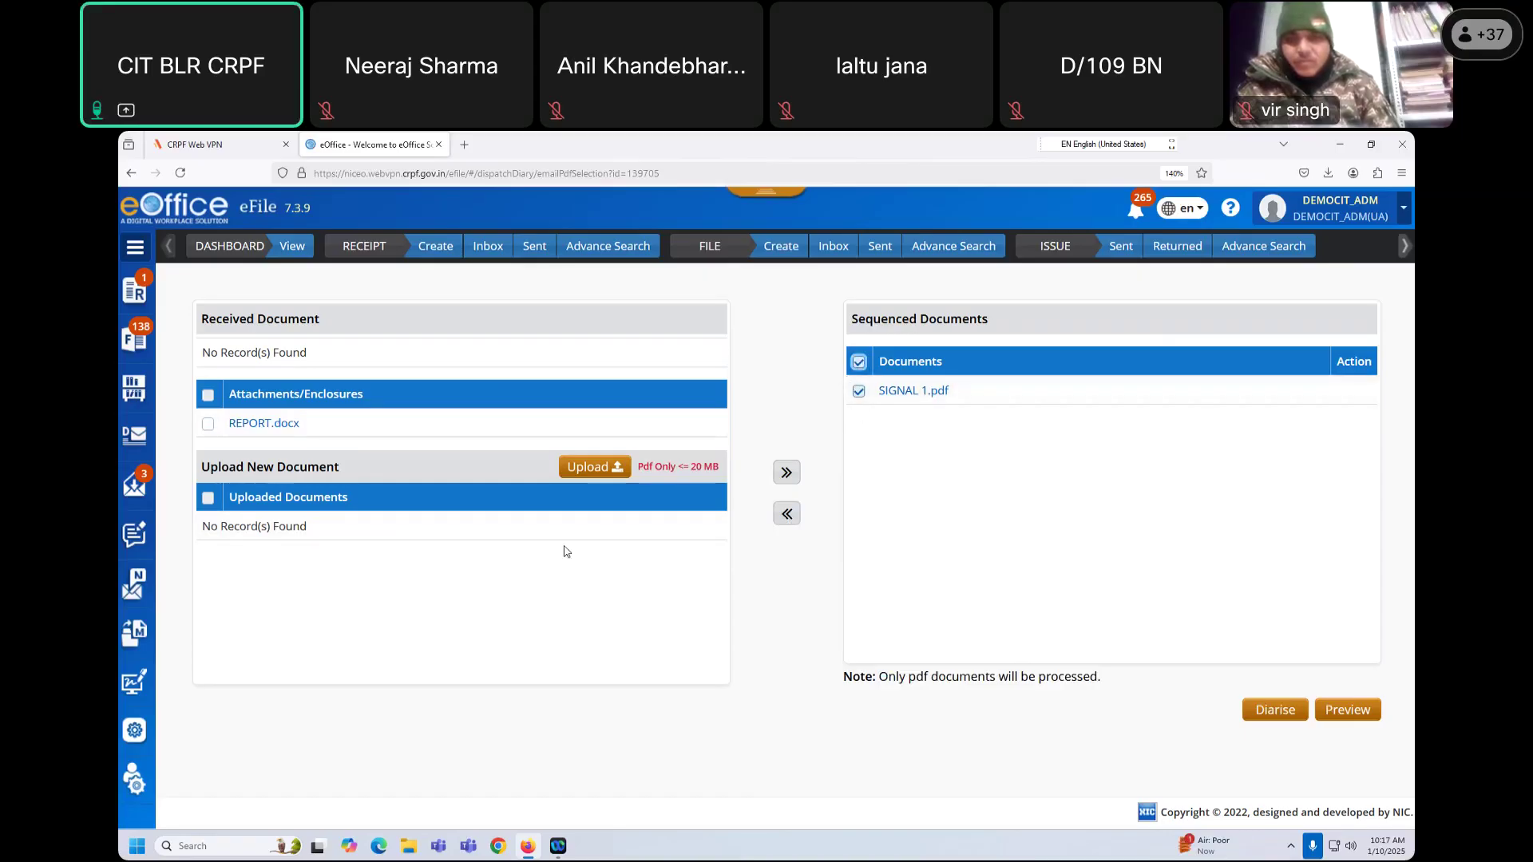
Step: Upload Draft.pdf and sequence it after SIGNAL 1.pdf
left_click(594, 470)
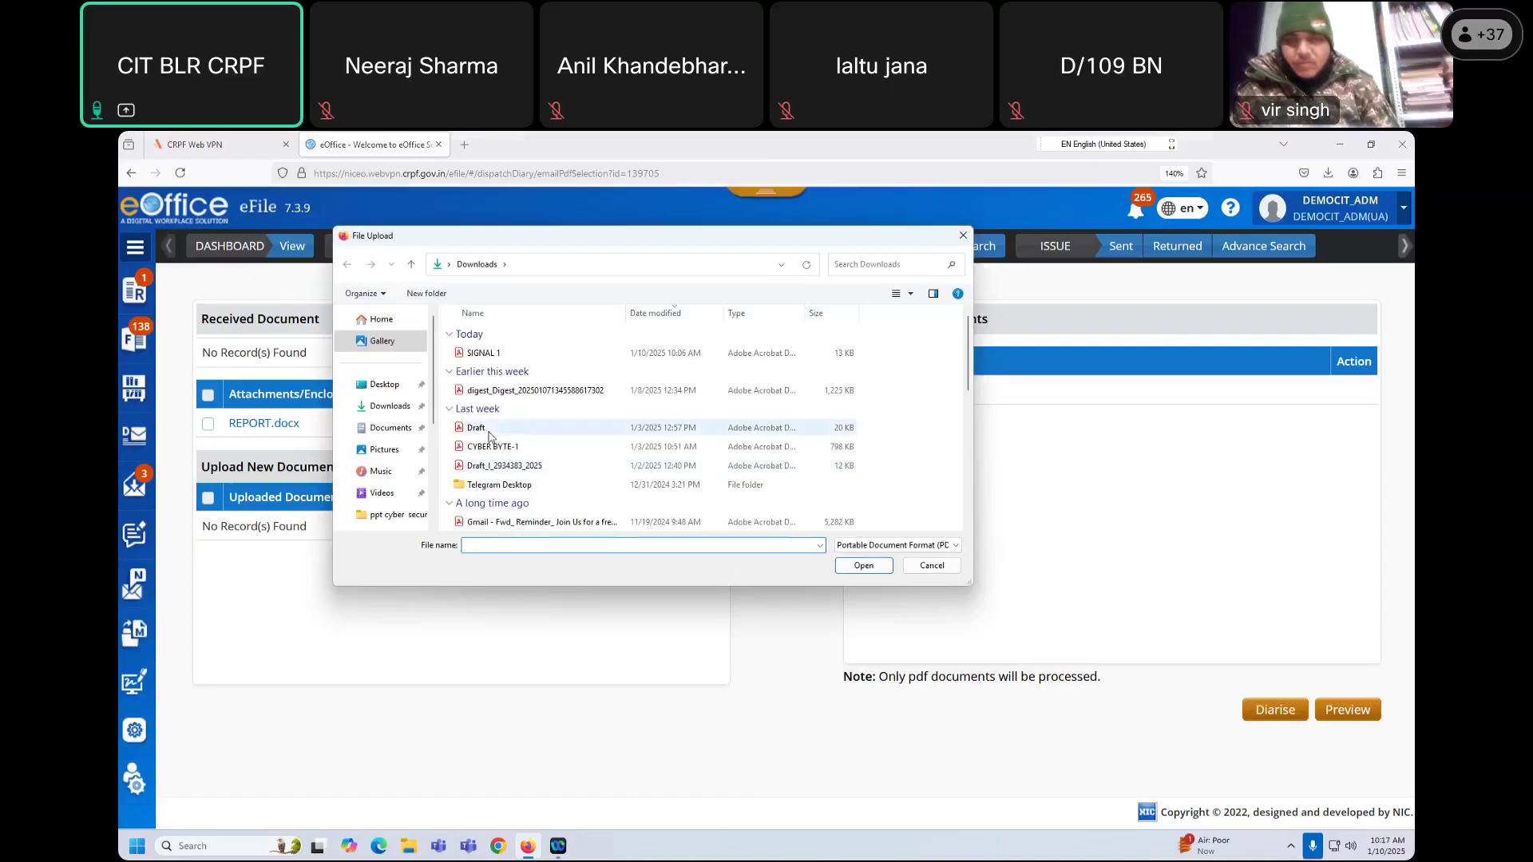
left_click(483, 429)
left_click(859, 569)
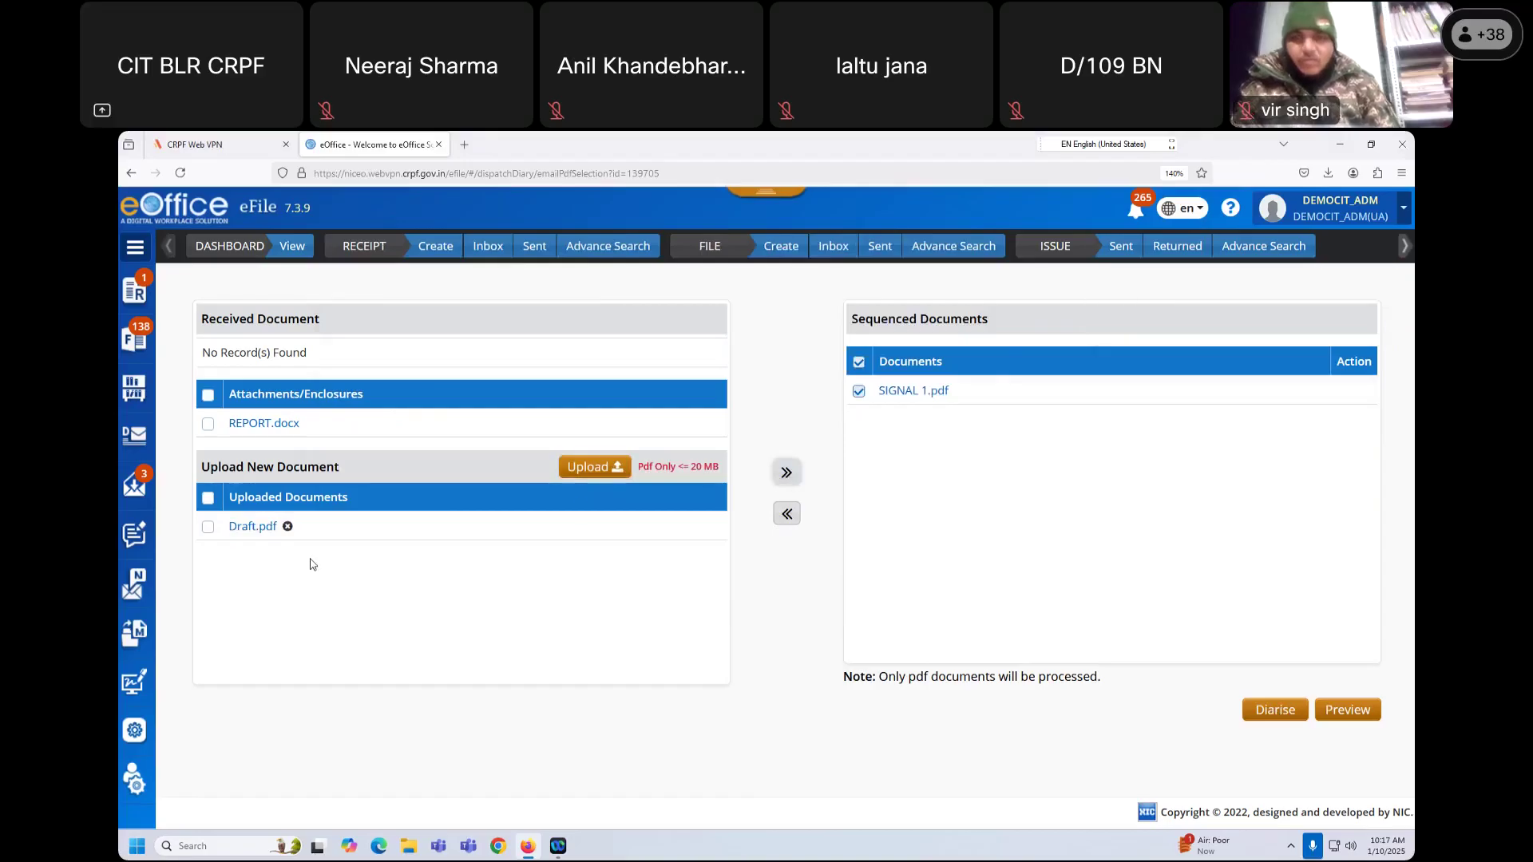
left_click(208, 527)
left_click(786, 472)
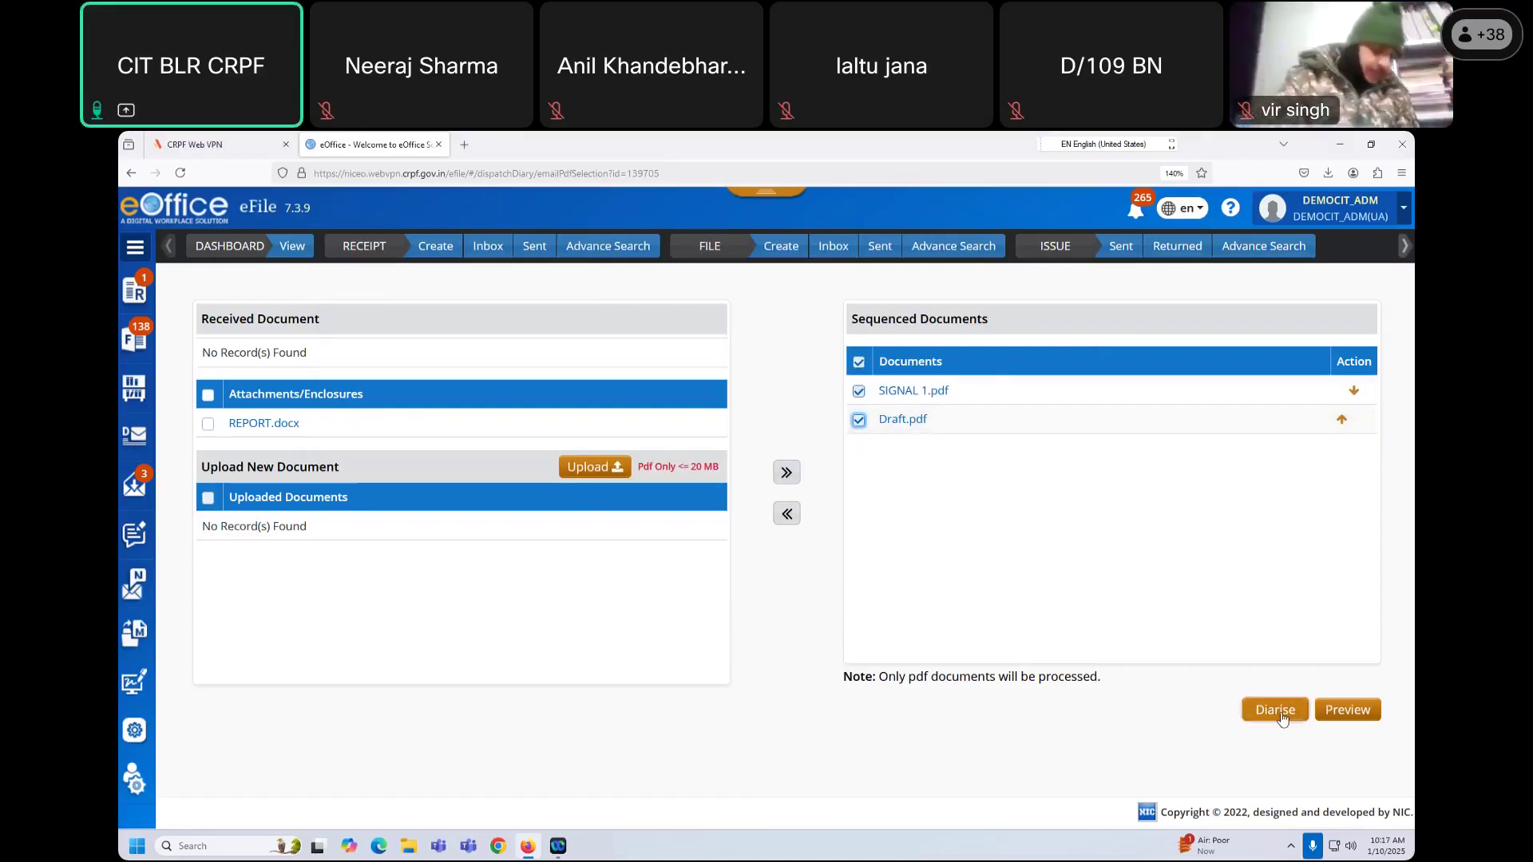
Step: Preview the combined two-page sequenced document, scrolling through both pages
left_click(1348, 710)
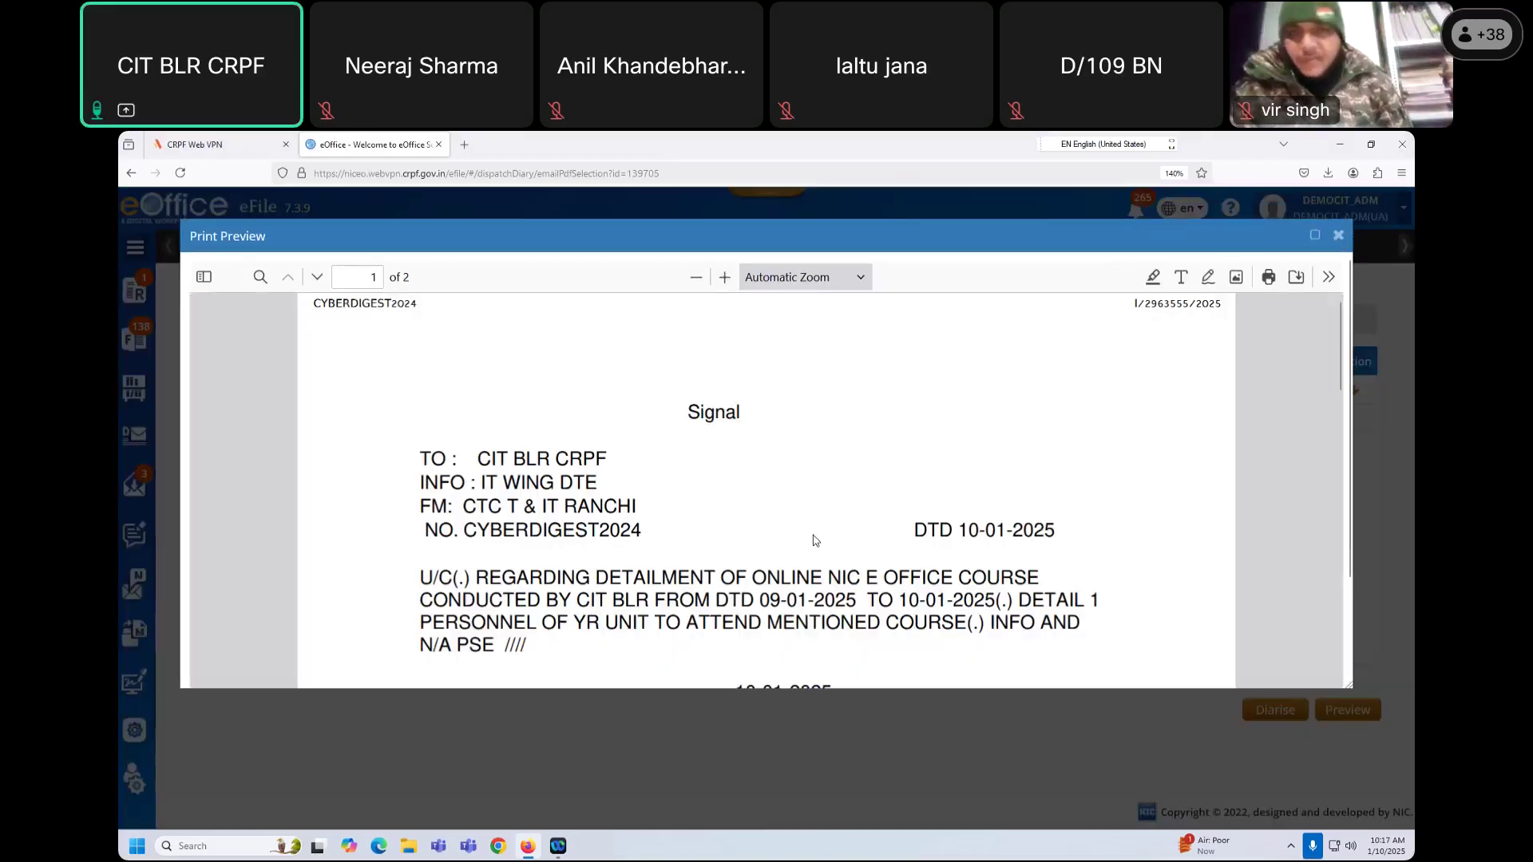
scroll(813, 535, "down", 10)
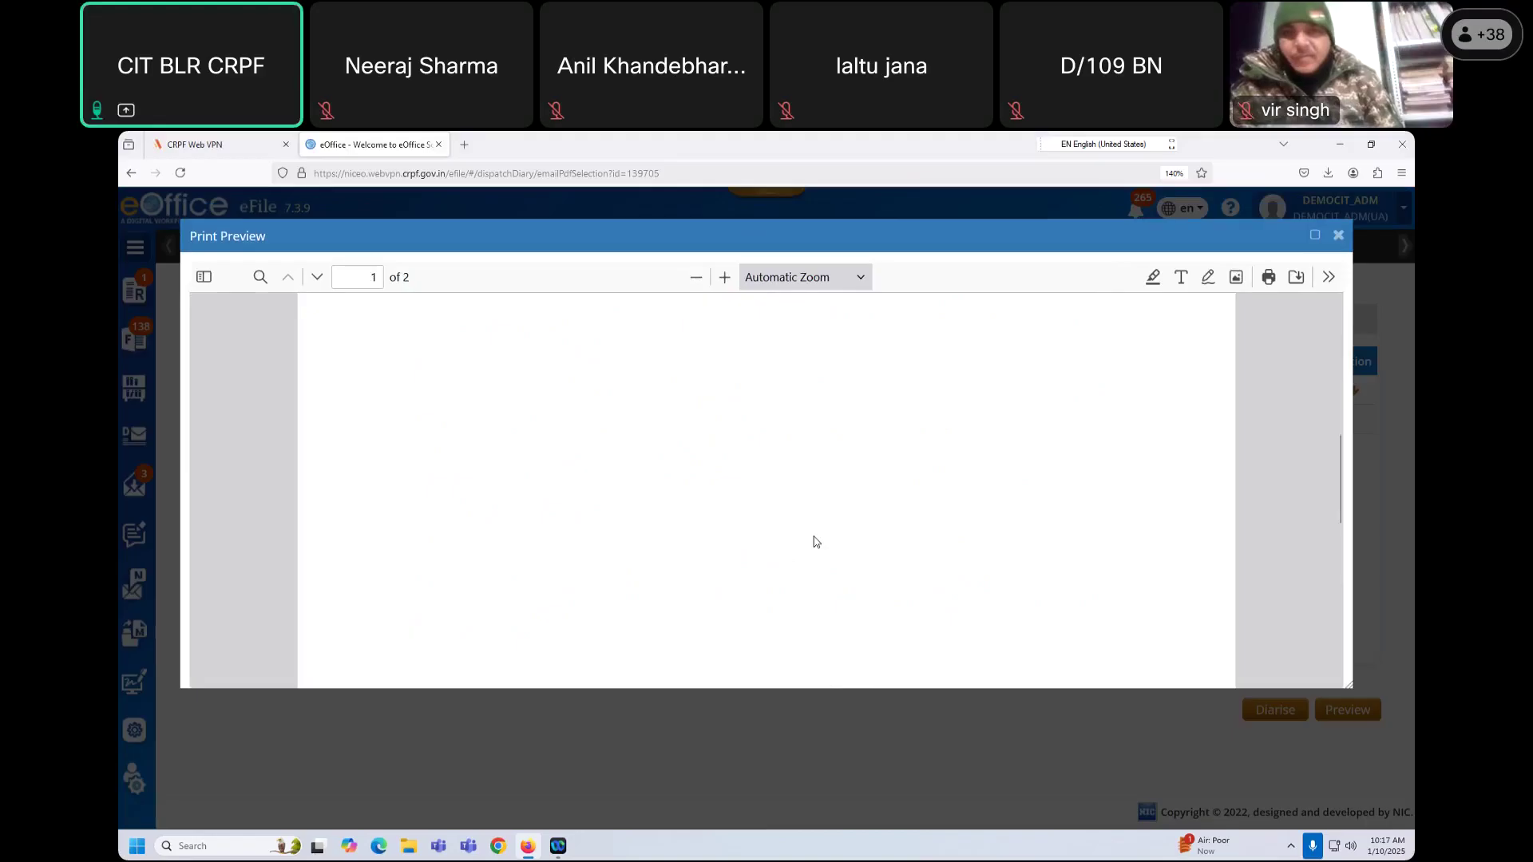
scroll(813, 544, "down", 8)
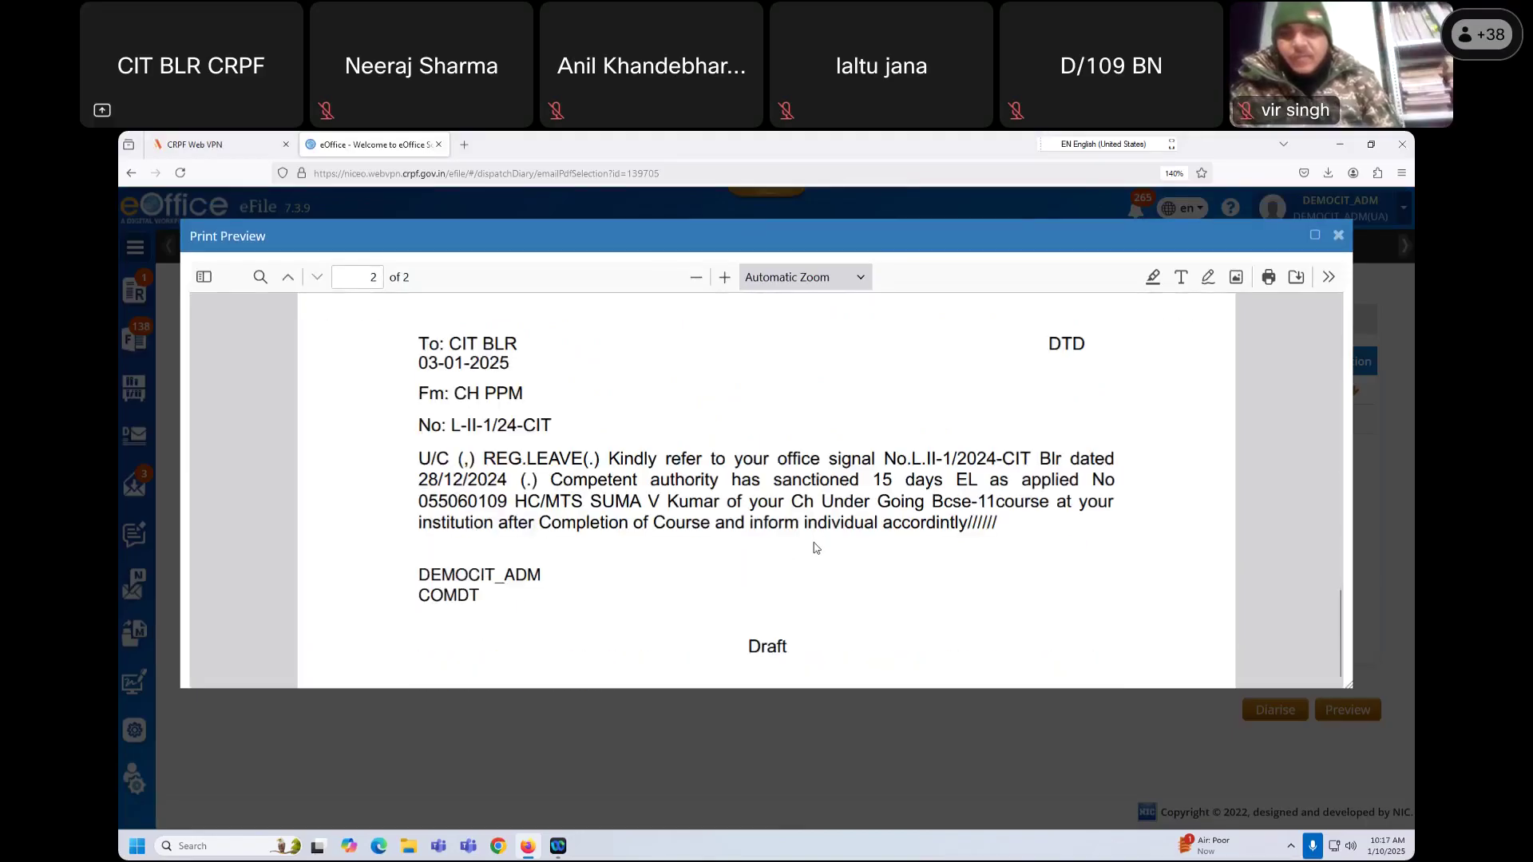
scroll(816, 547, "up", 5)
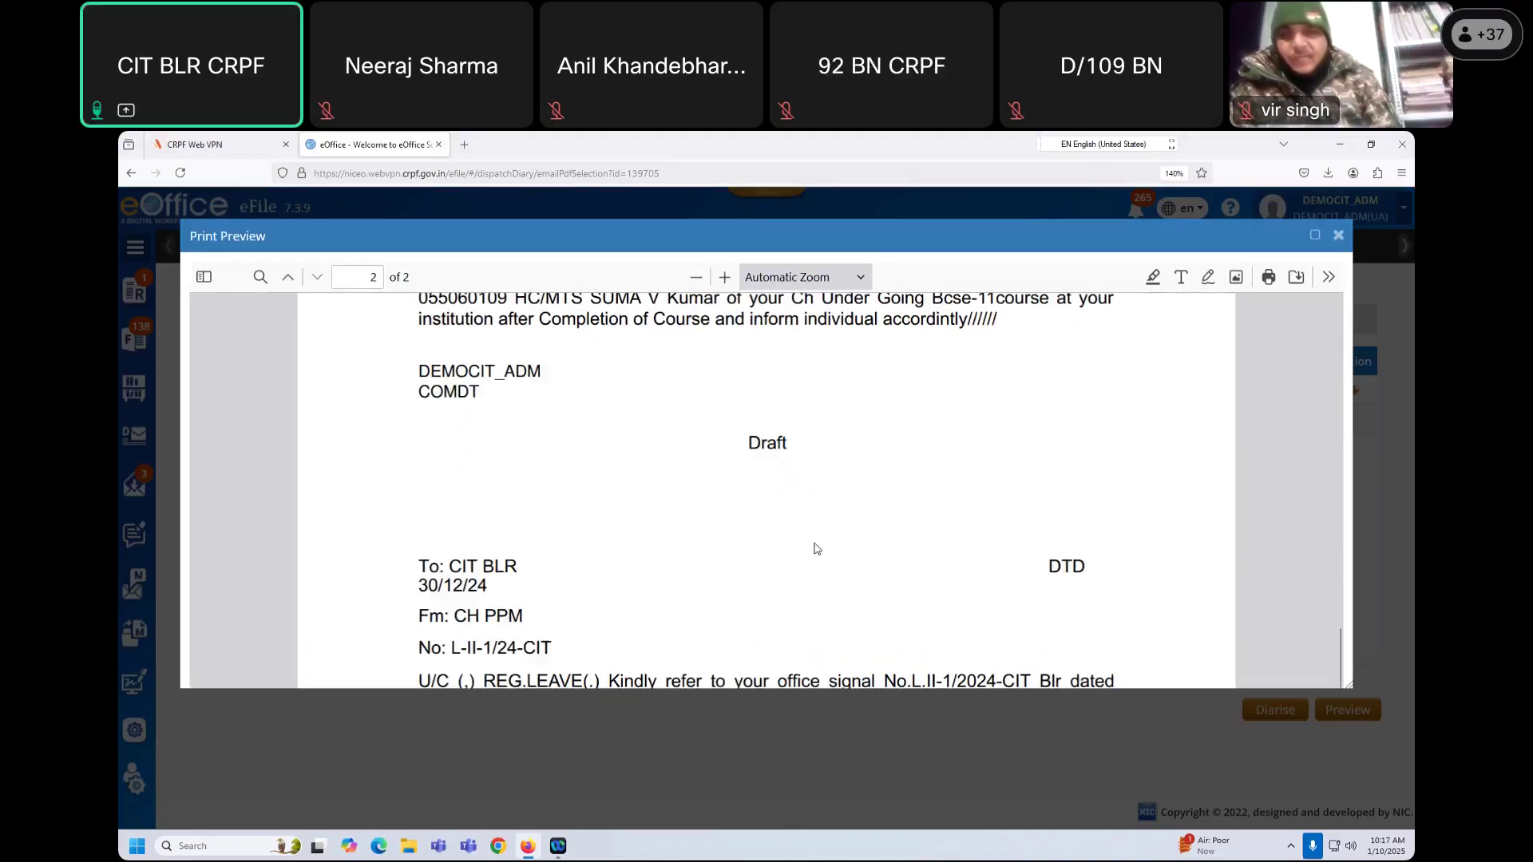
scroll(818, 548, "up", 5)
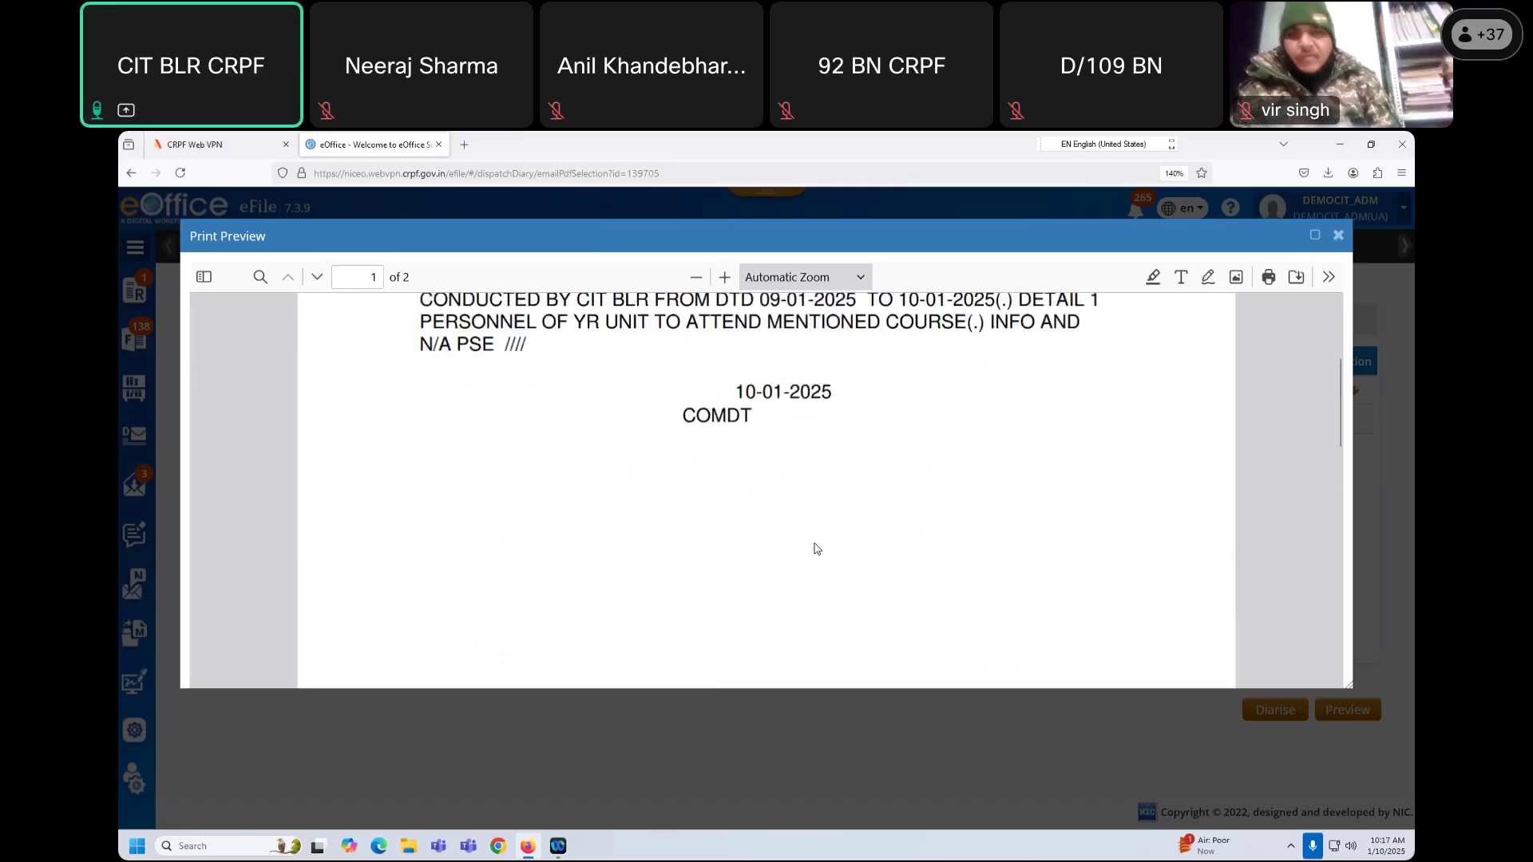
left_click(1338, 235)
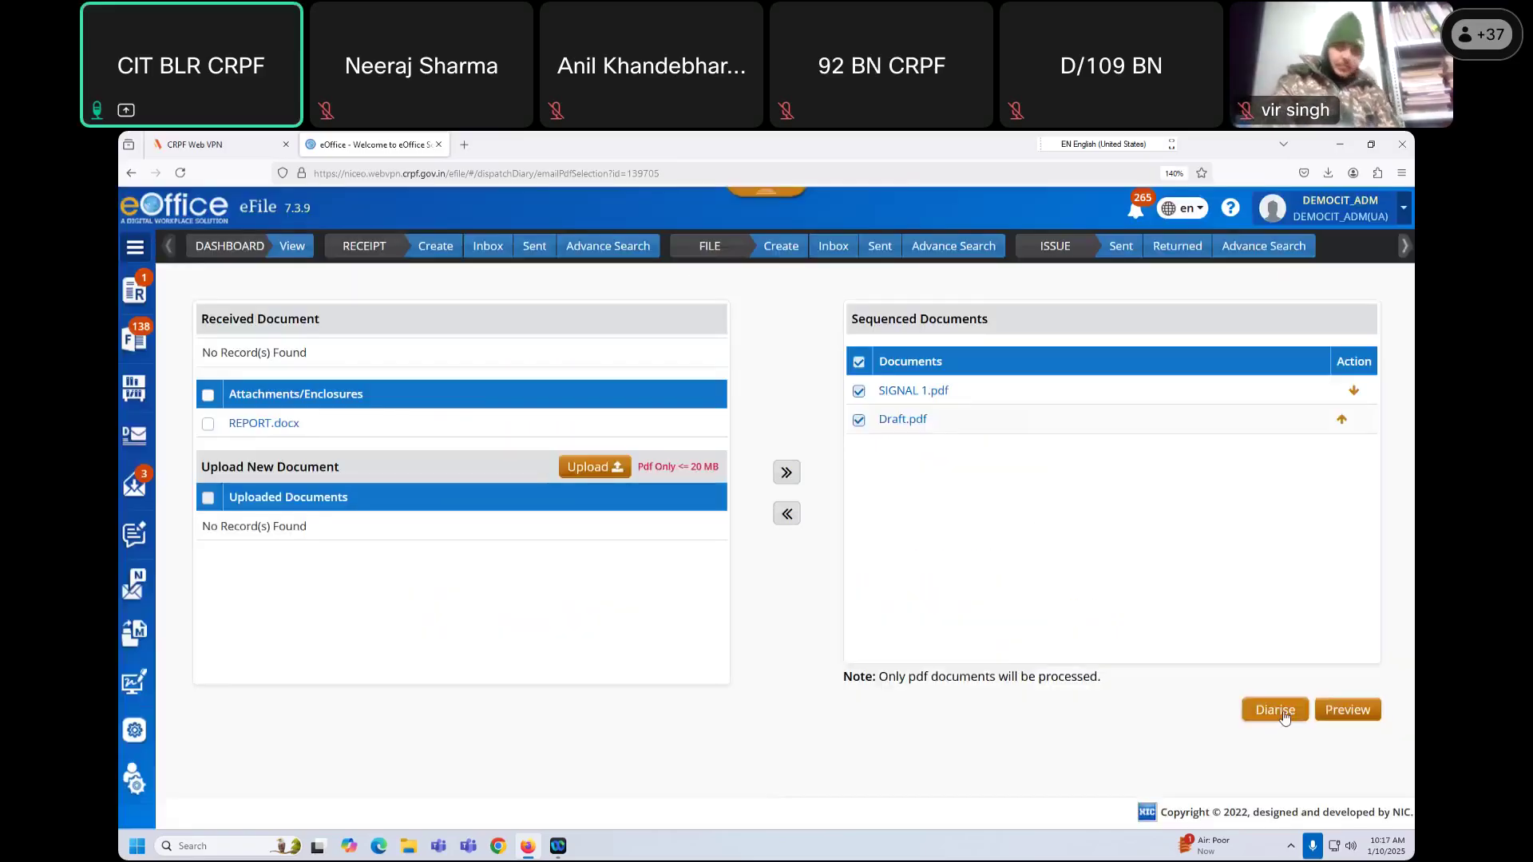
Step: Diarise the sequenced documents and review the sender's name, email and subject fields
left_click(1244, 713)
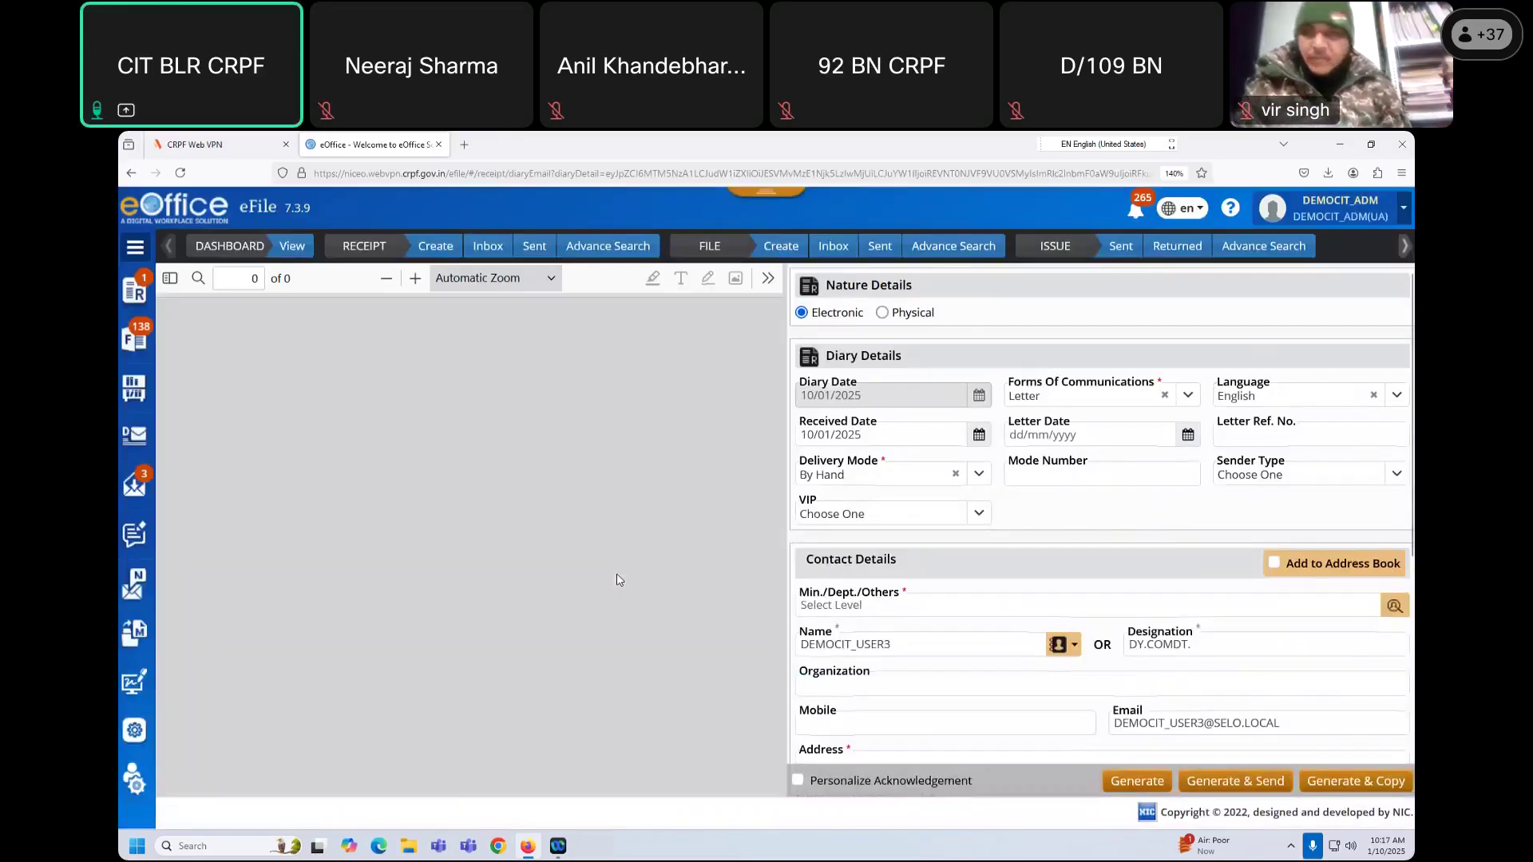
scroll(562, 579, "down", 10)
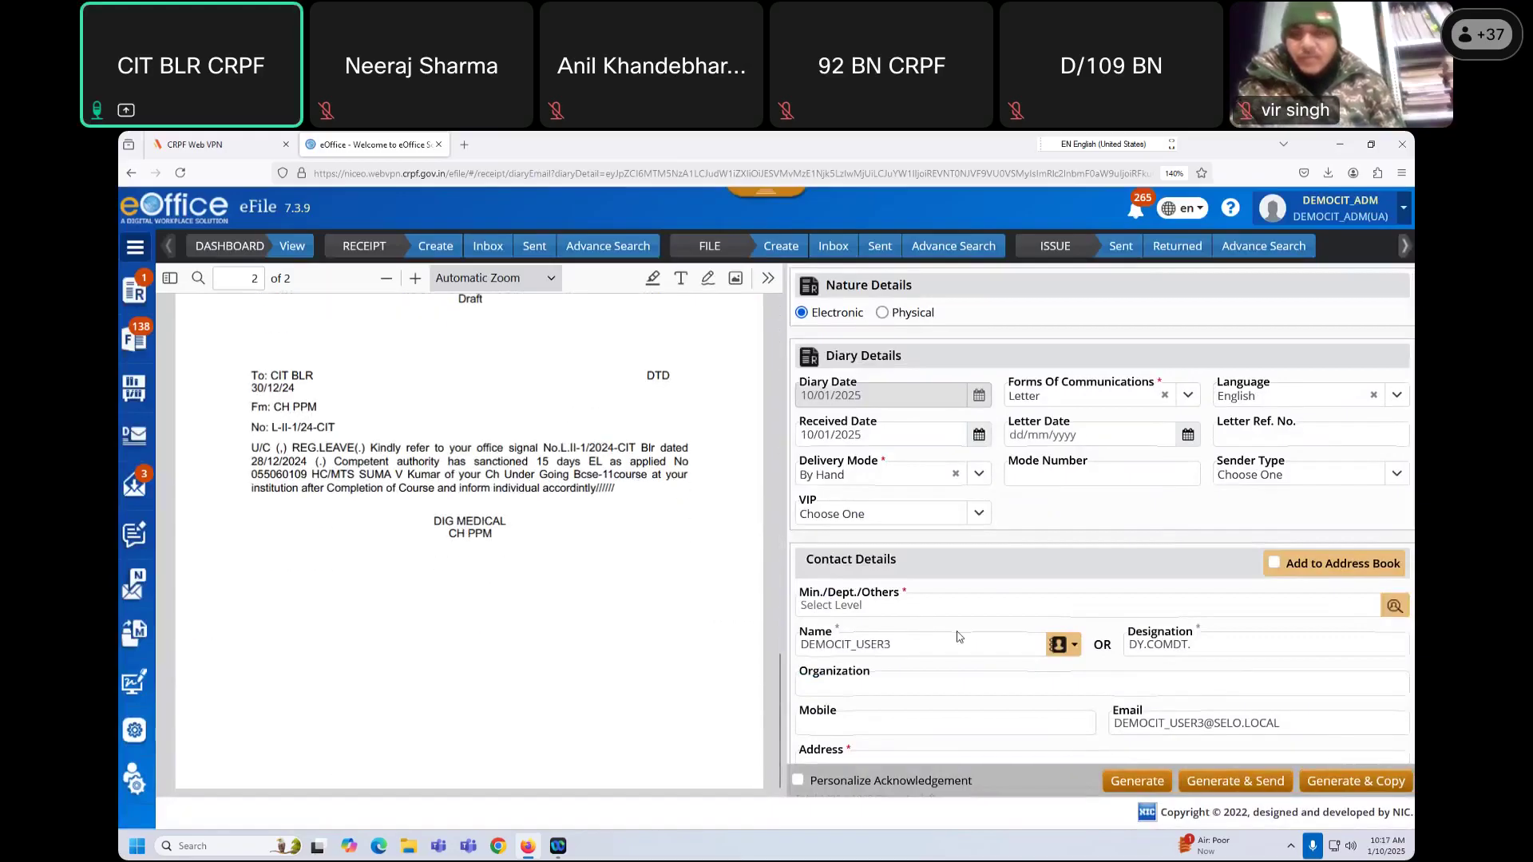
scroll(959, 635, "down", 3)
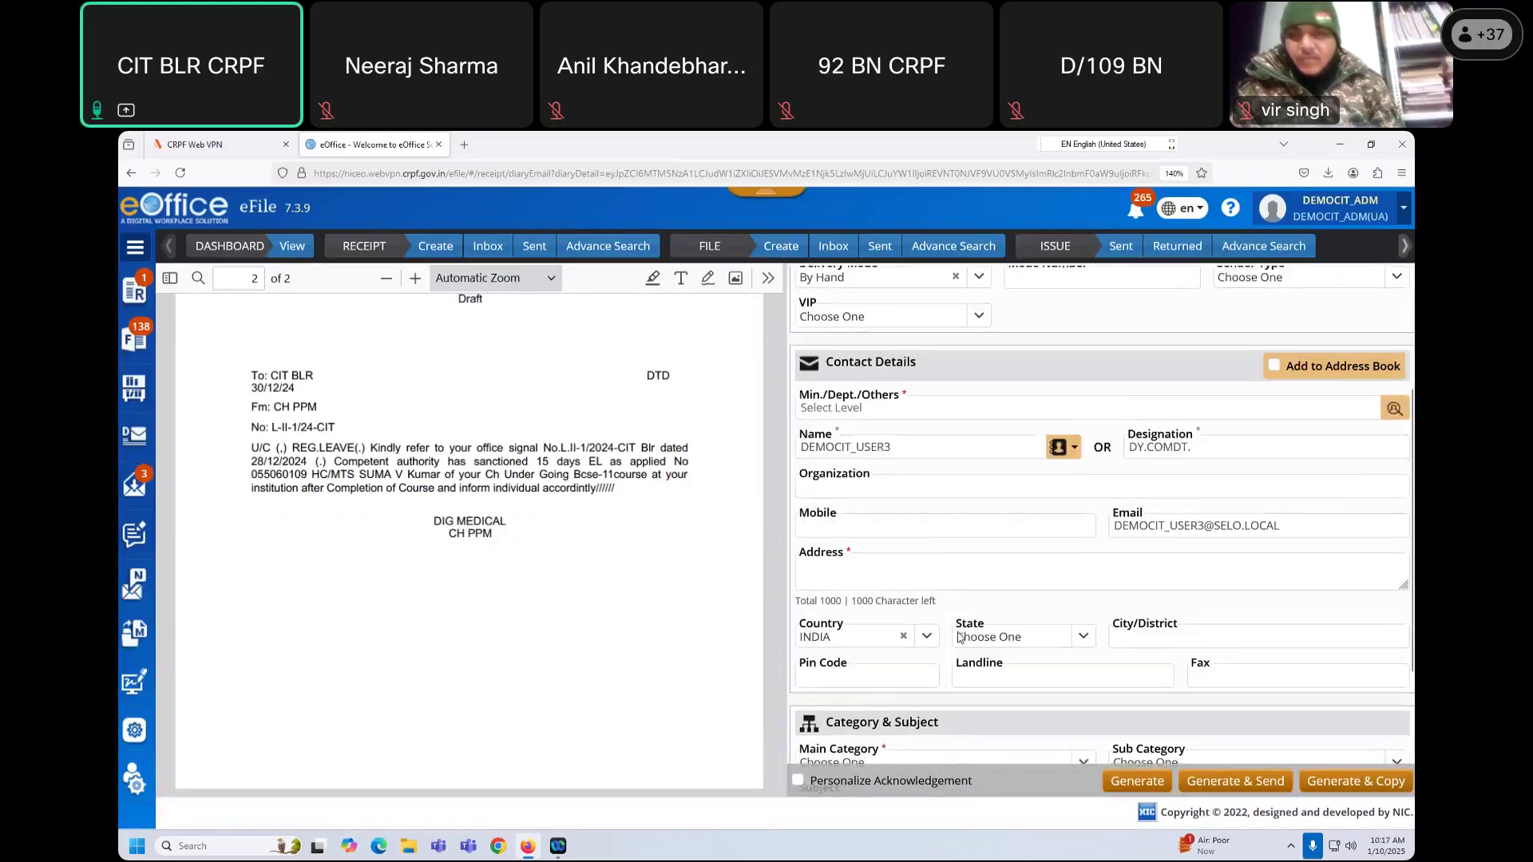
scroll(900, 548, "up", 2)
left_click_drag(901, 548, 801, 541)
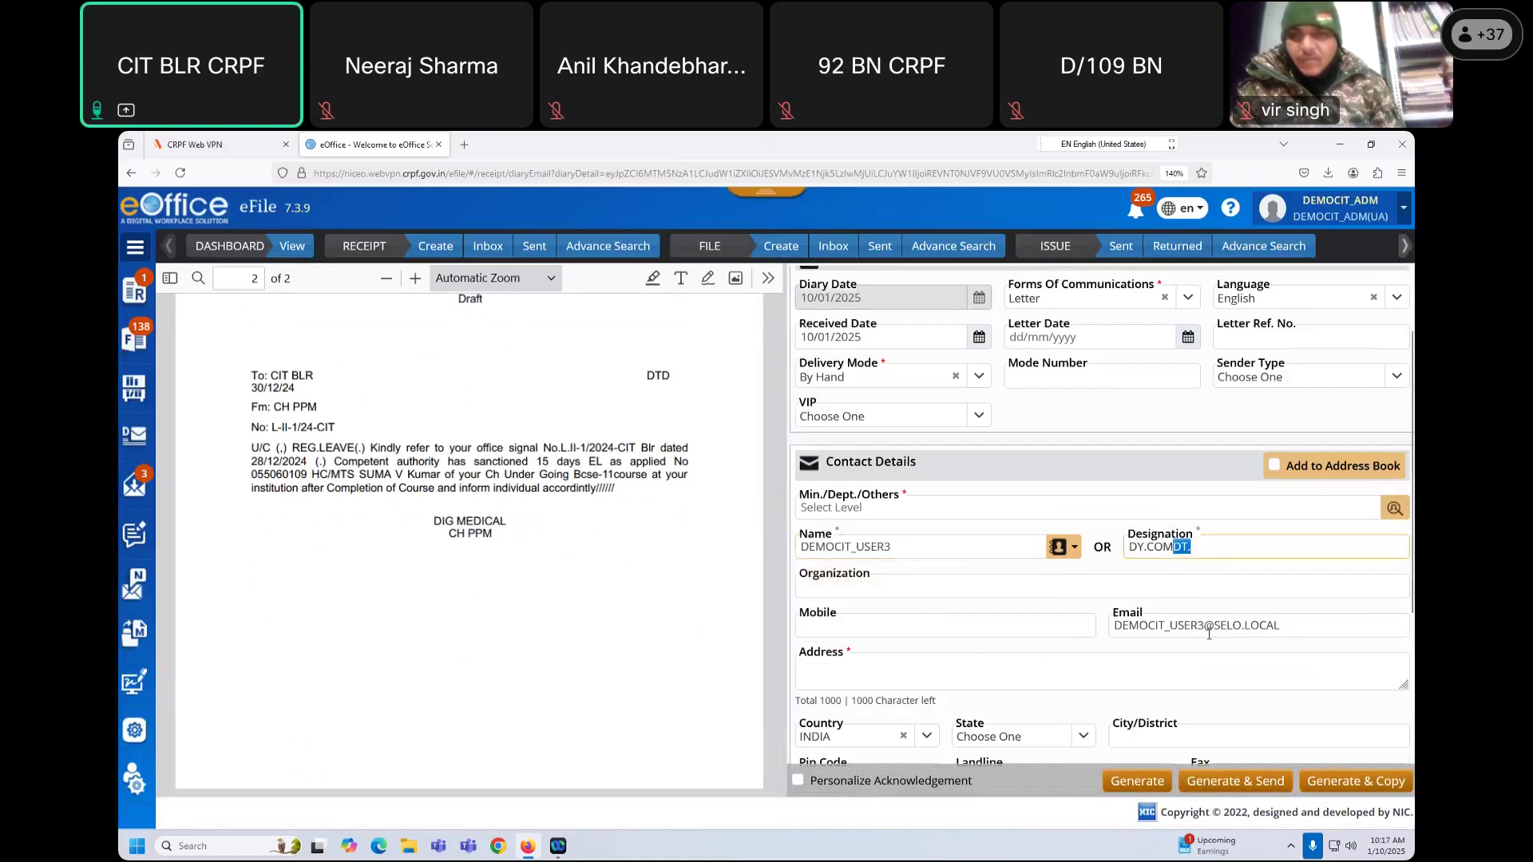
left_click_drag(1281, 626, 1113, 624)
scroll(985, 659, "down", 5)
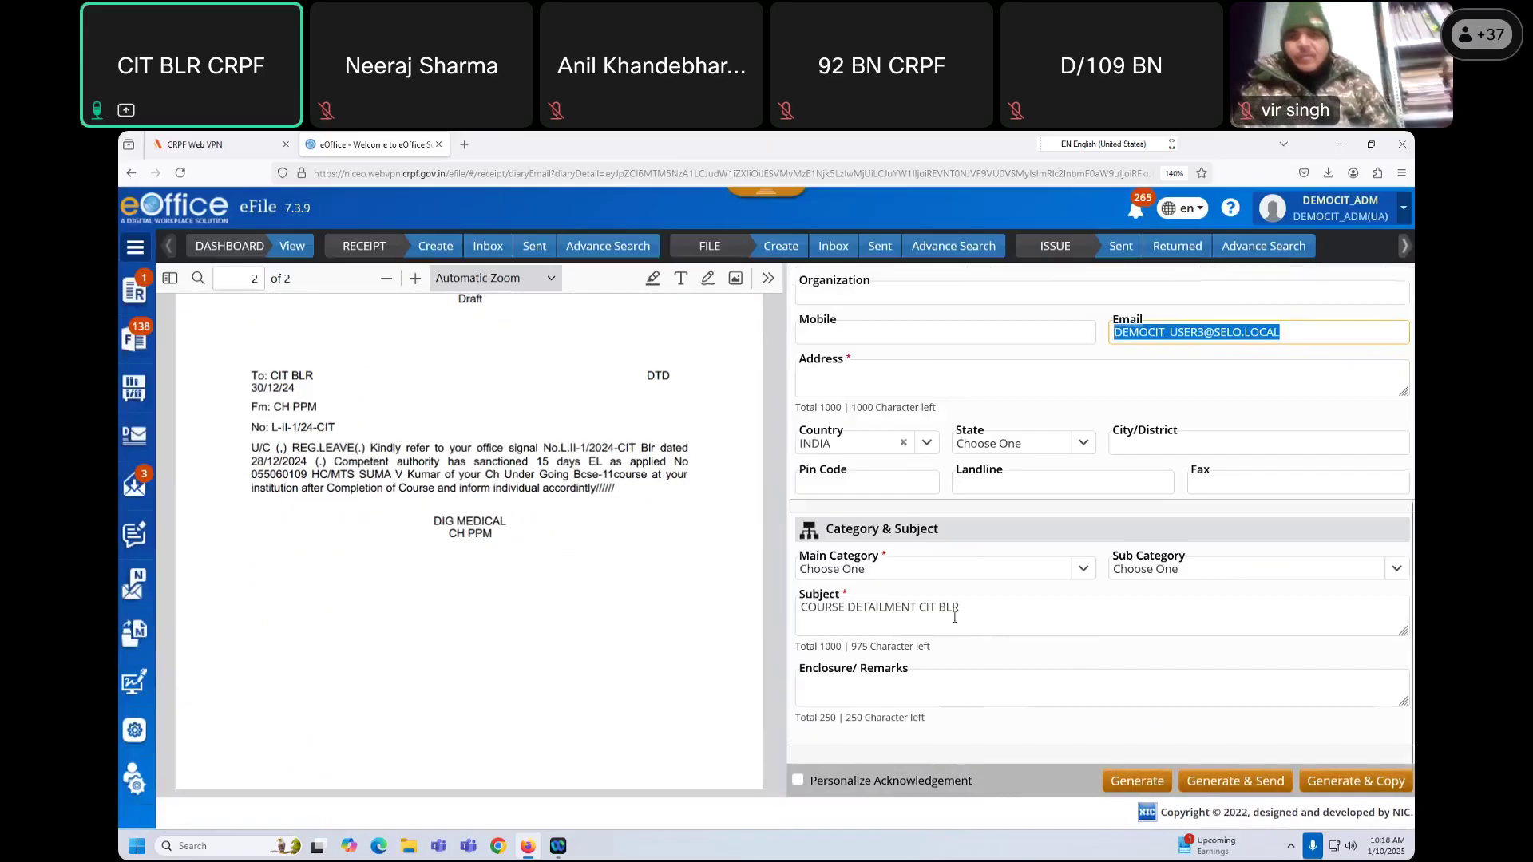
scroll(918, 631, "down", 1)
left_click(885, 614)
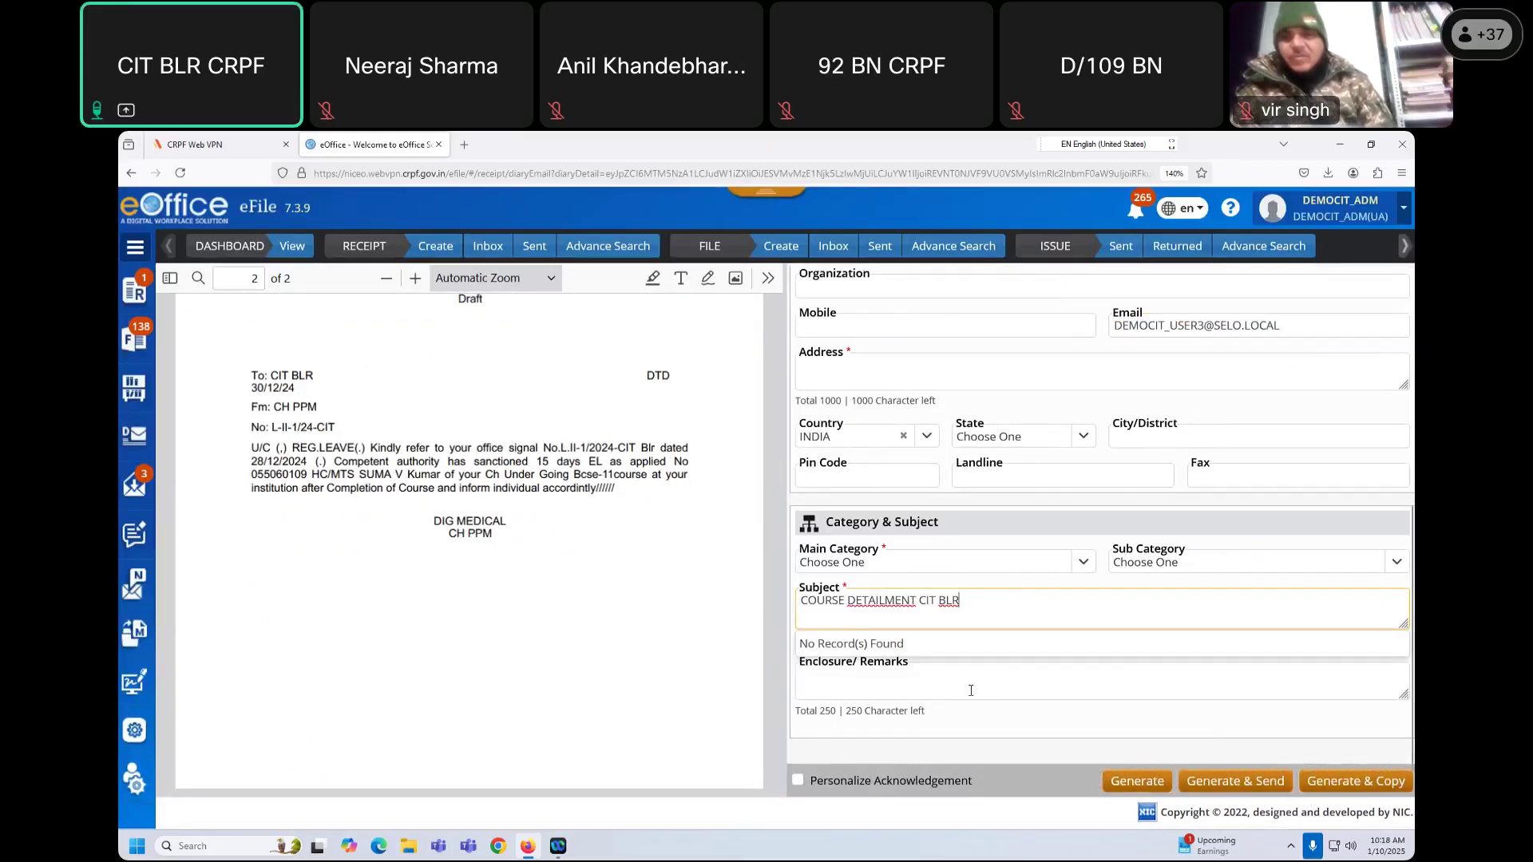
scroll(971, 690, "up", 5)
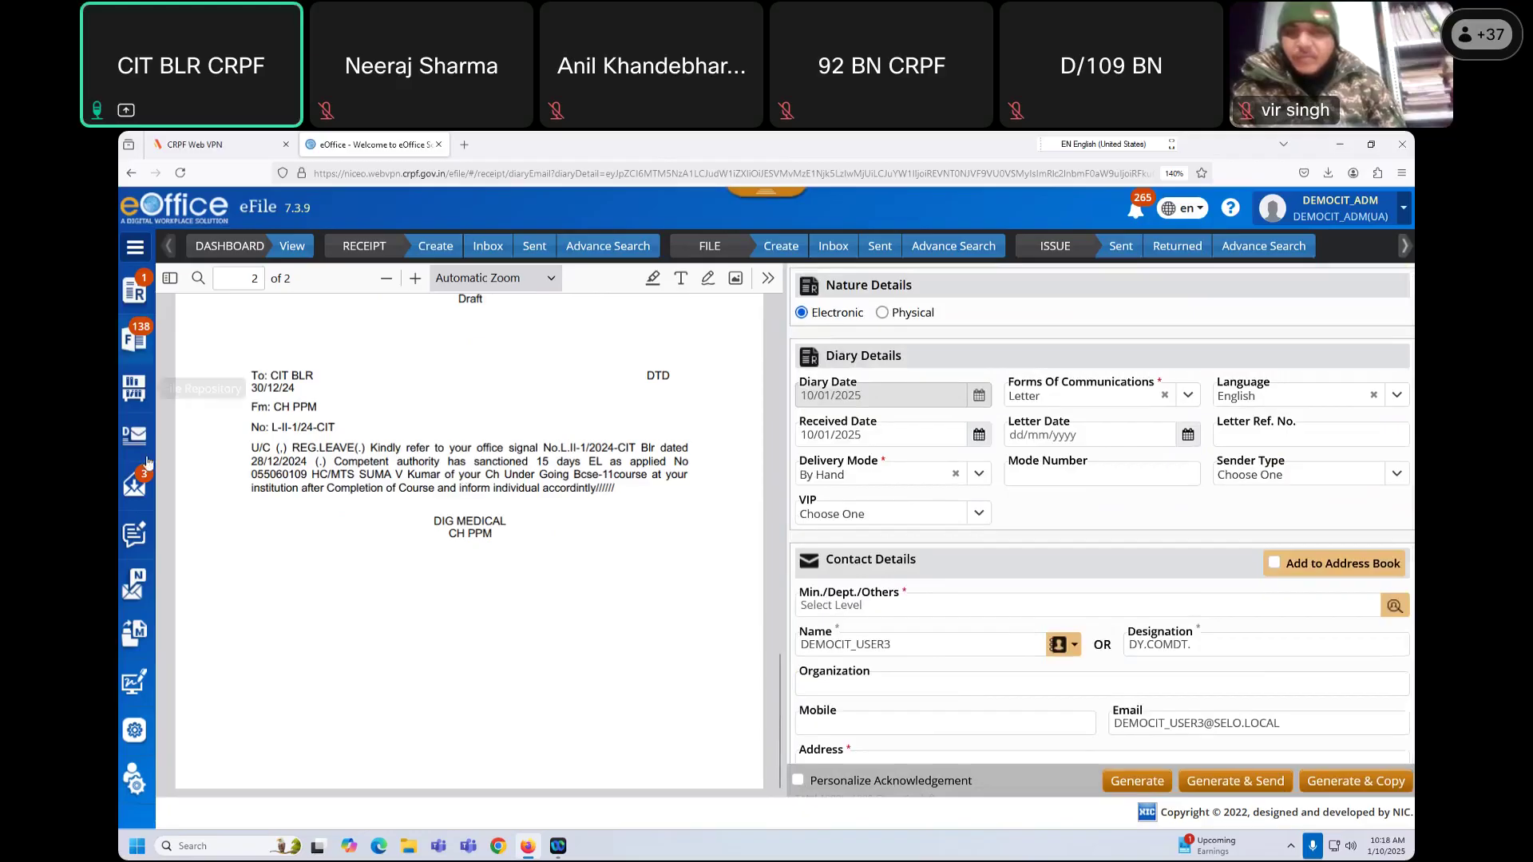
Step: Open the File Inbox from the sidebar File menu
left_click(133, 349)
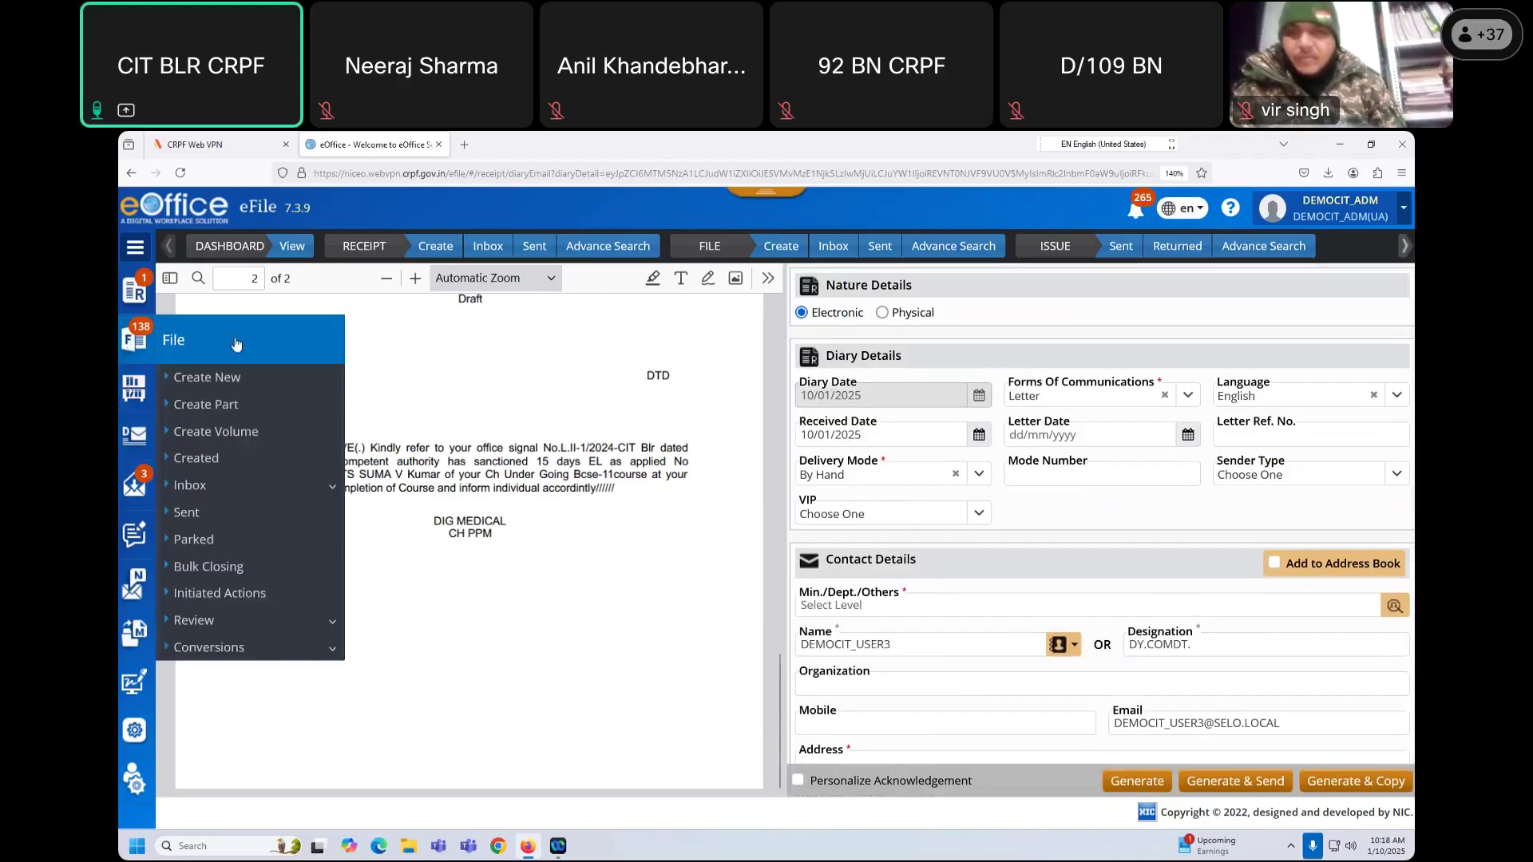
left_click(200, 485)
left_click(209, 514)
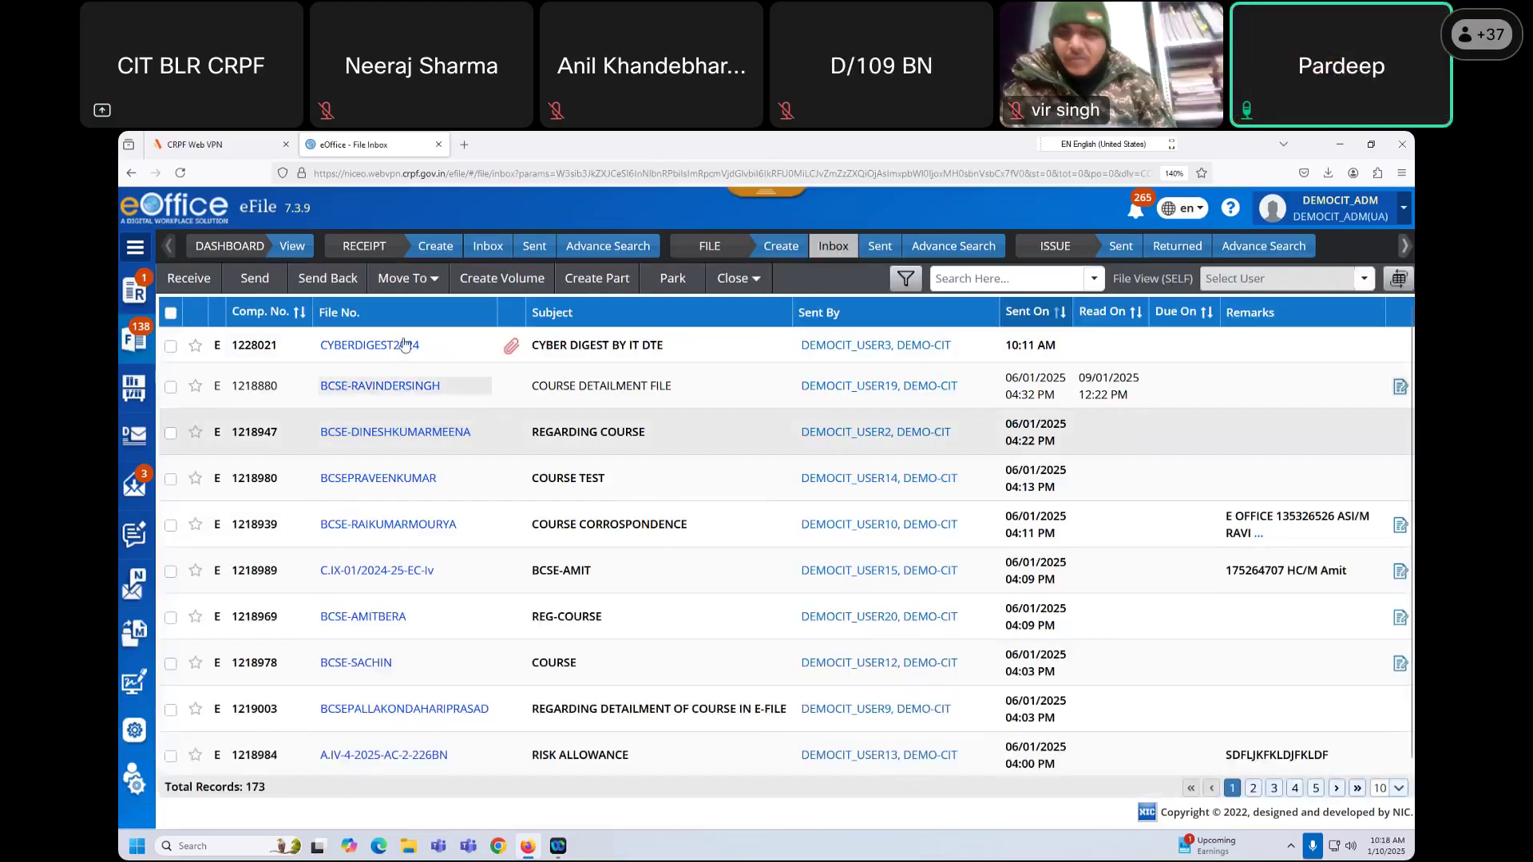
Step: Open the CYBERDIGEST2024 file and read draft DFA/3284870 from its draft list
left_click(397, 347)
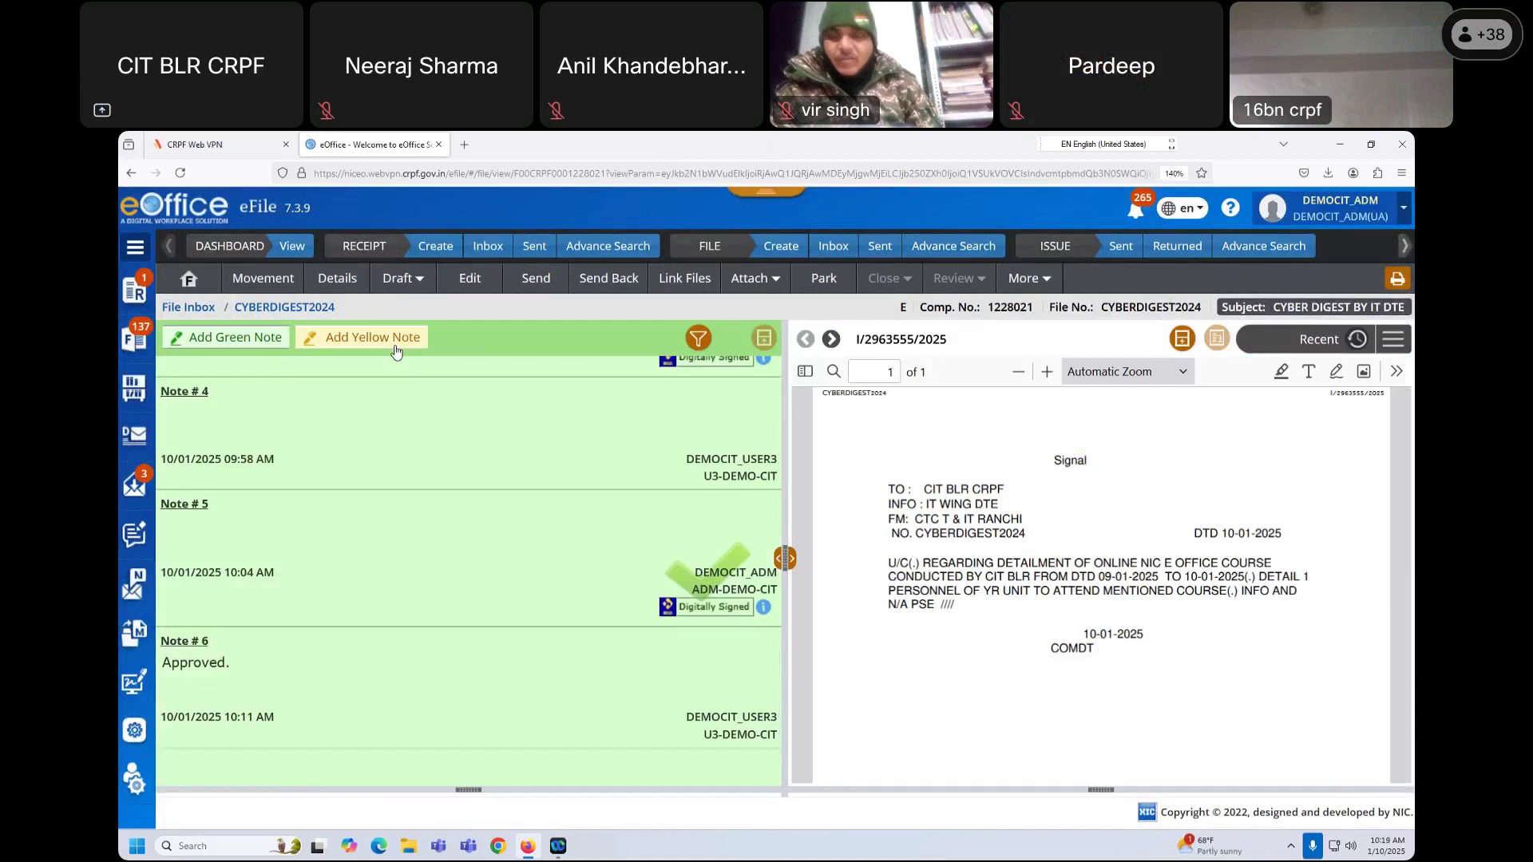
left_click(402, 277)
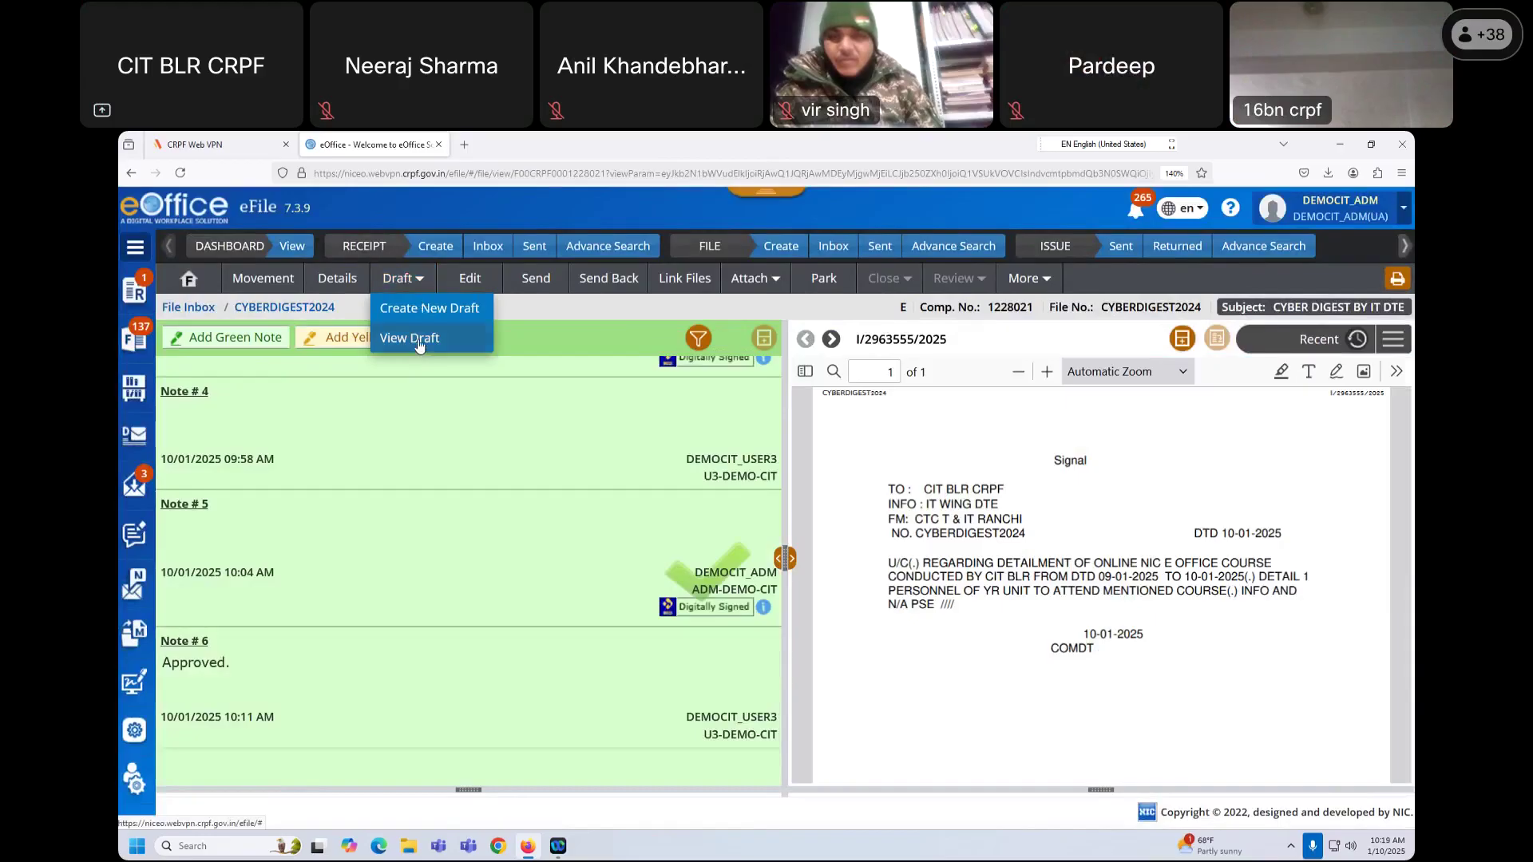
left_click(416, 339)
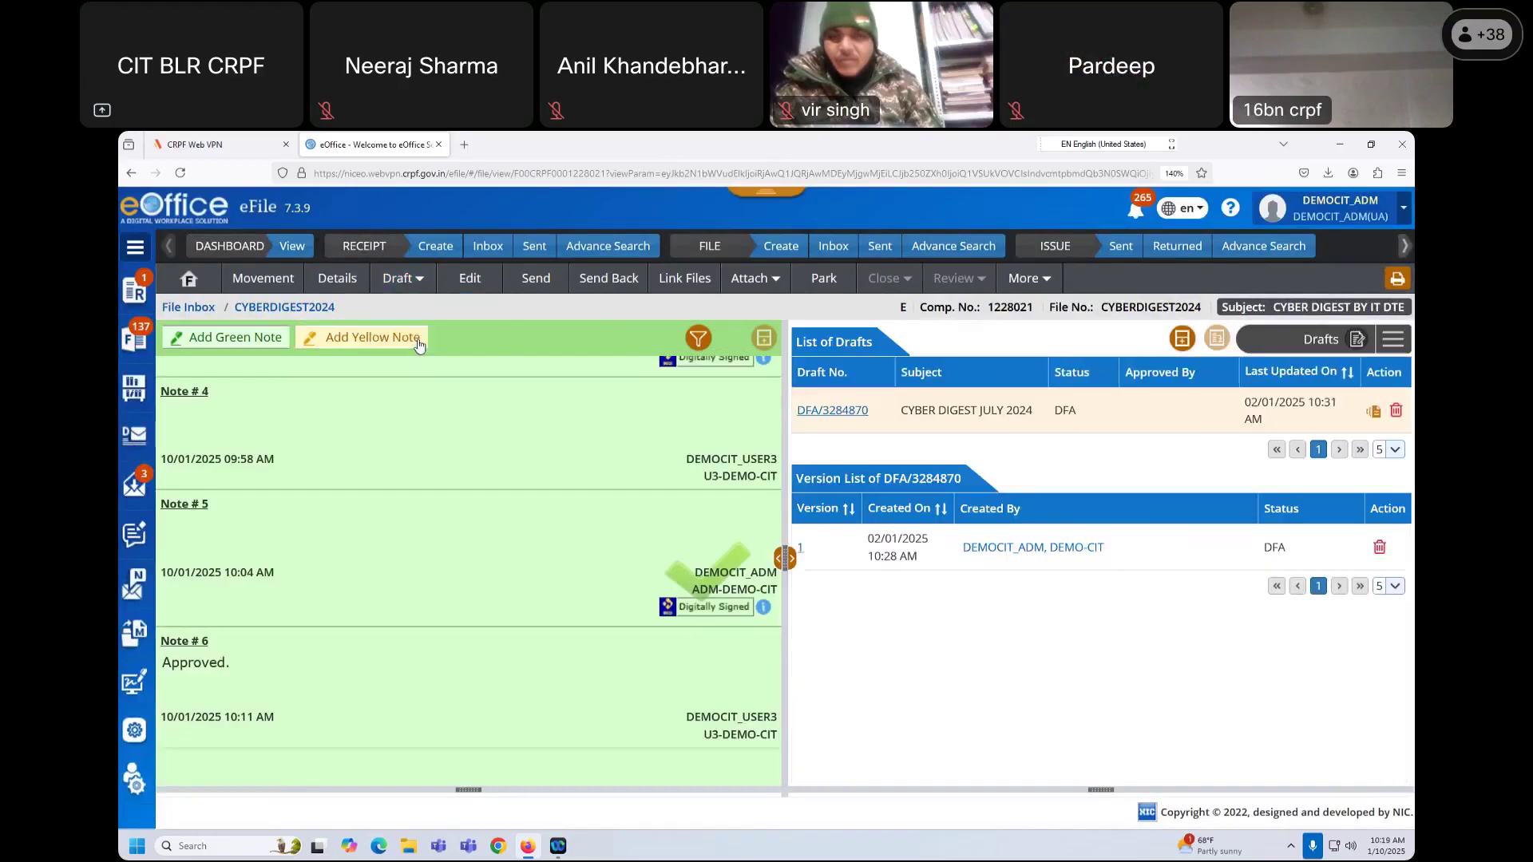
left_click(845, 410)
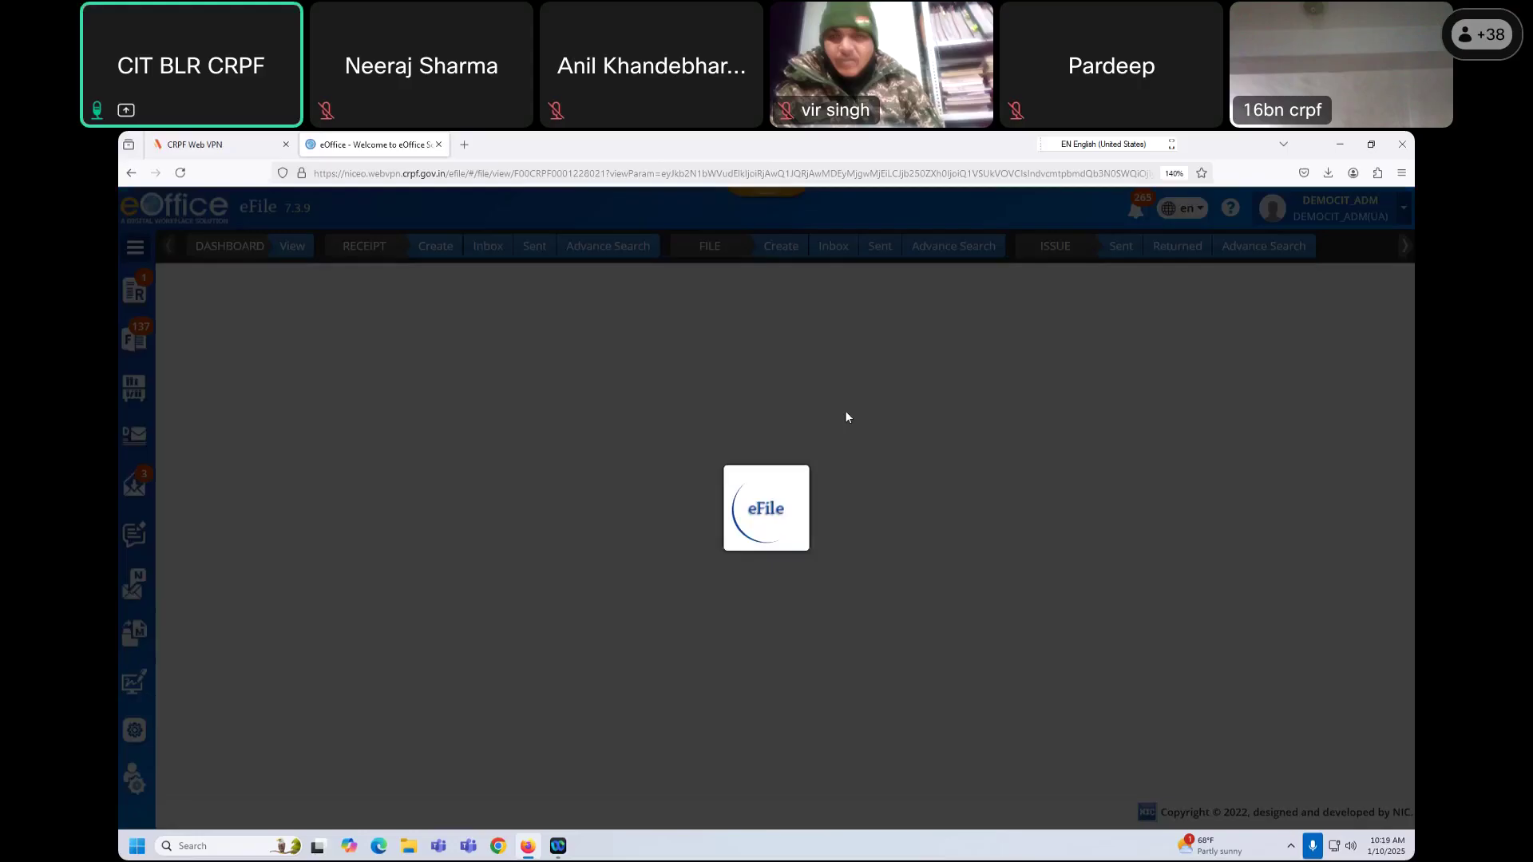
scroll(763, 622, "down", 3)
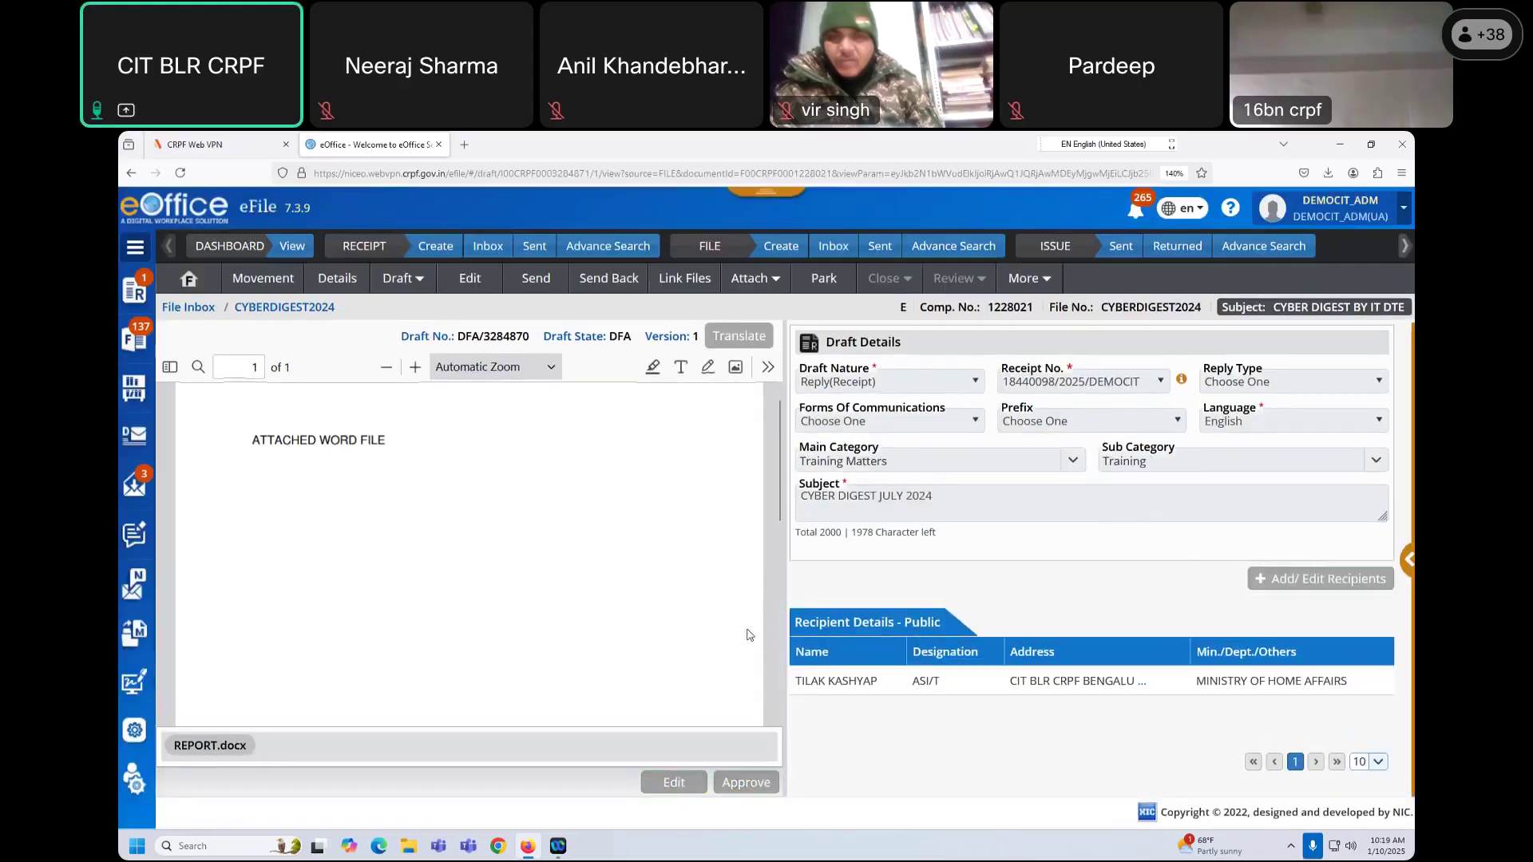
scroll(615, 679, "up", 3)
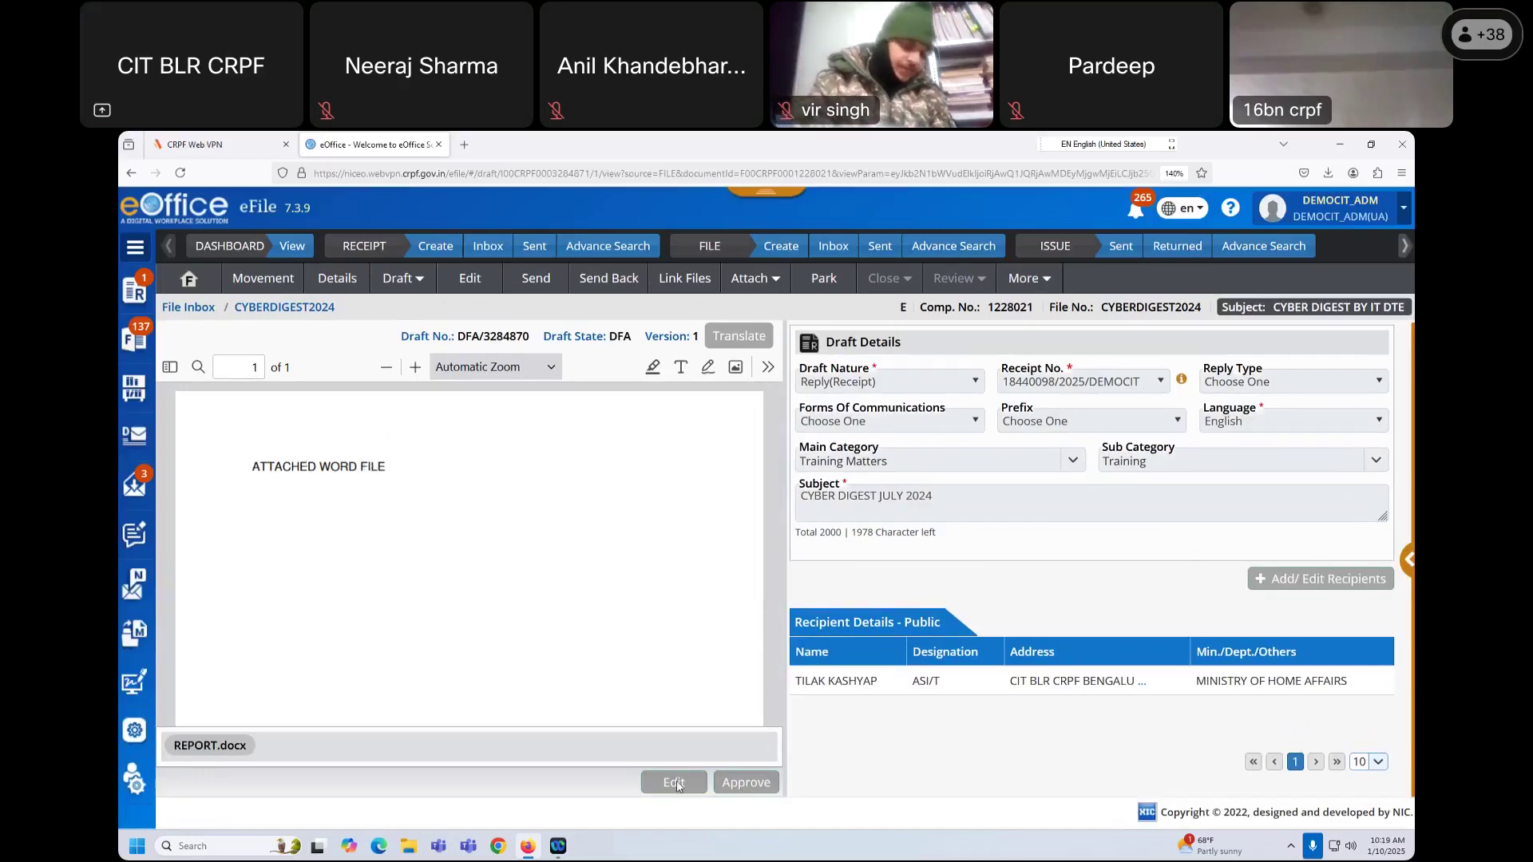
scroll(697, 546, "down", 5)
scroll(698, 547, "up", 5)
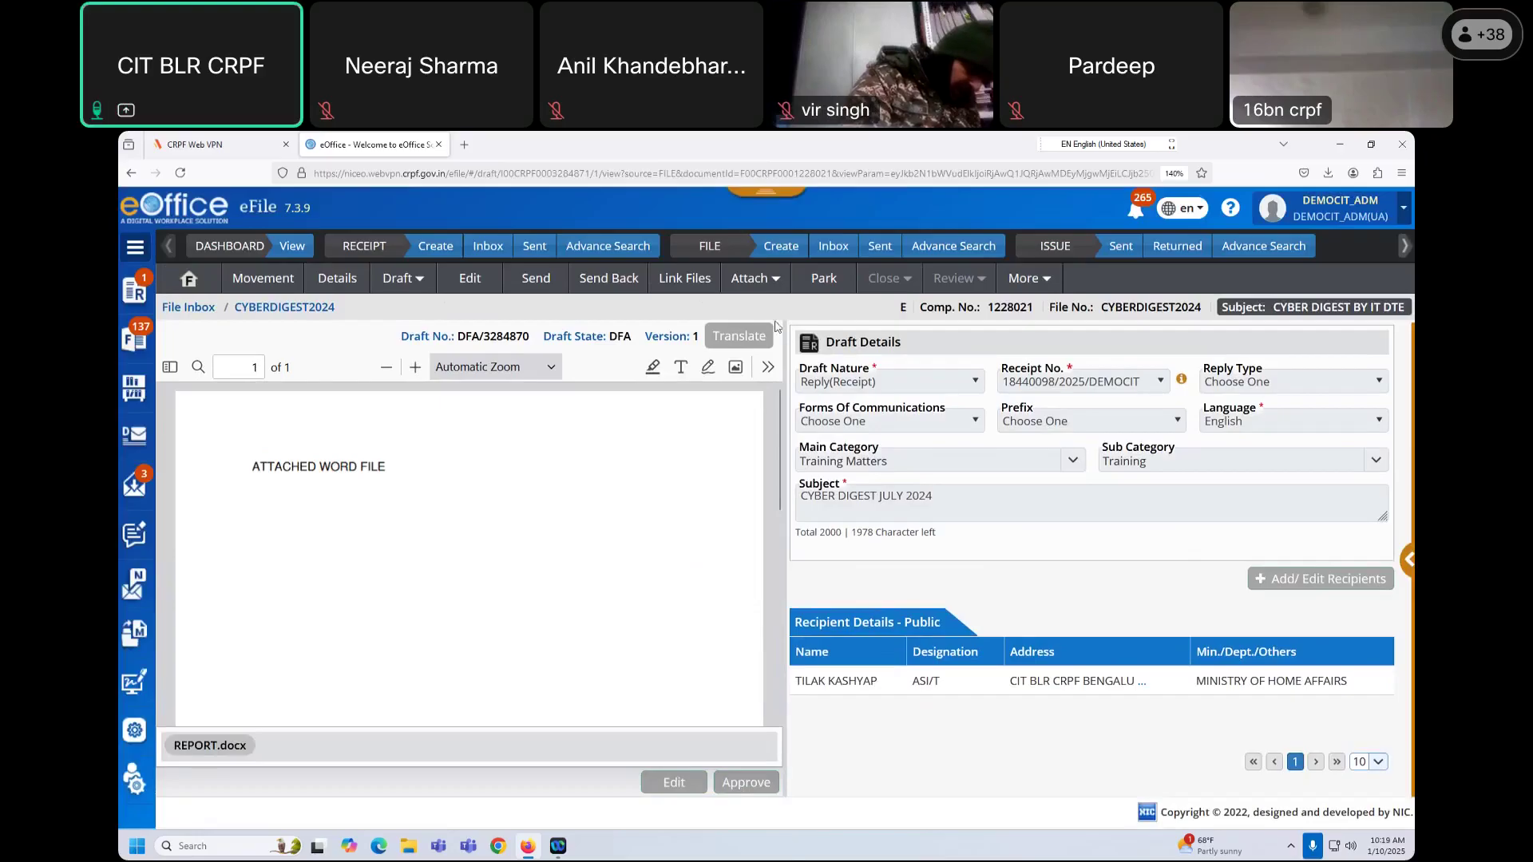
Step: Try deleting draft DFA/3284870, dismiss the not-privileged error, and return to the File Inbox
left_click(409, 285)
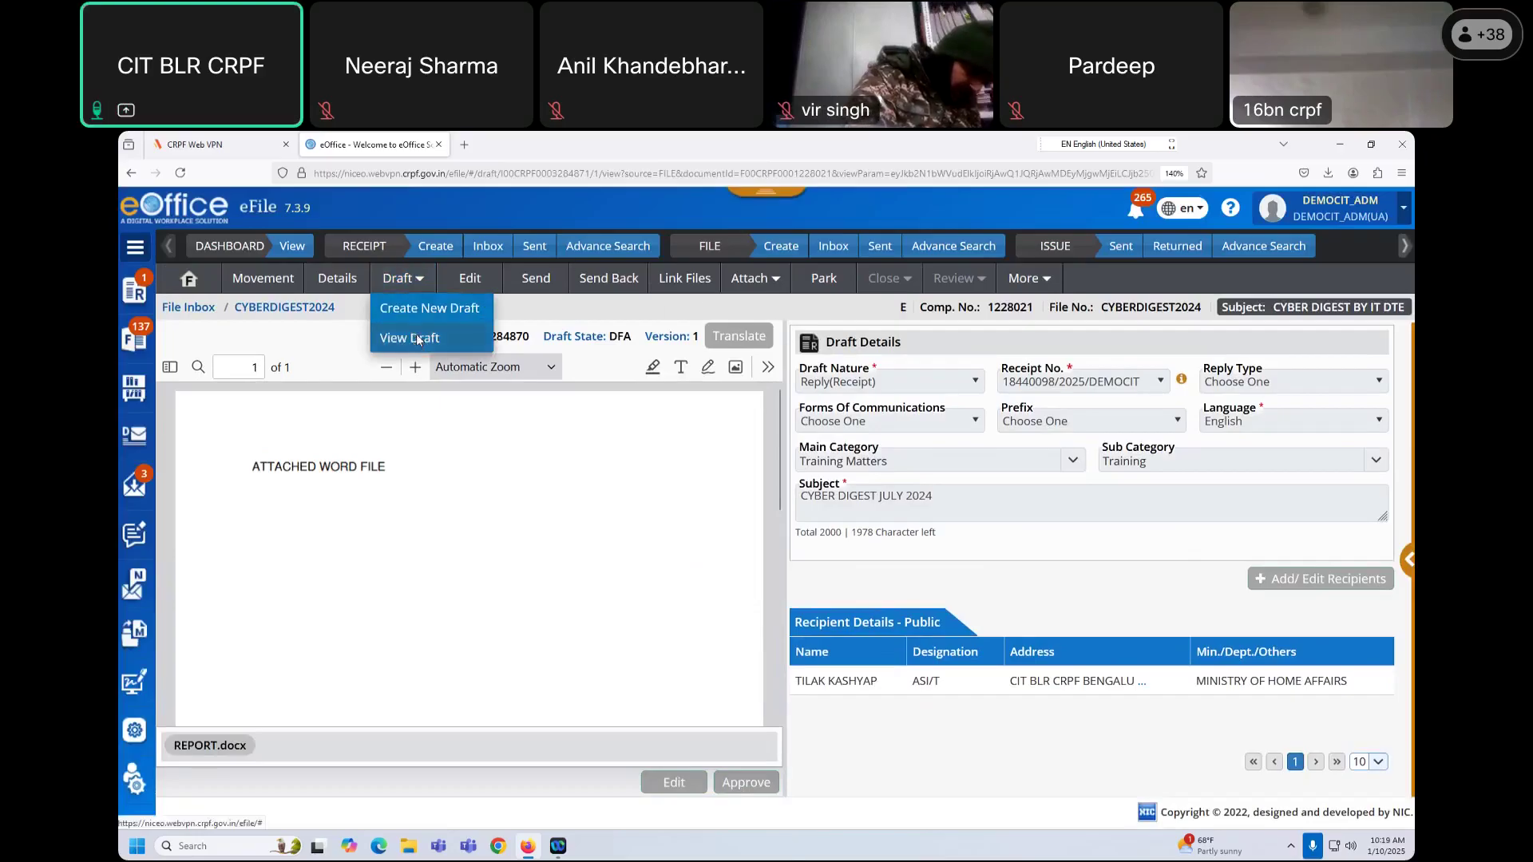
left_click(410, 337)
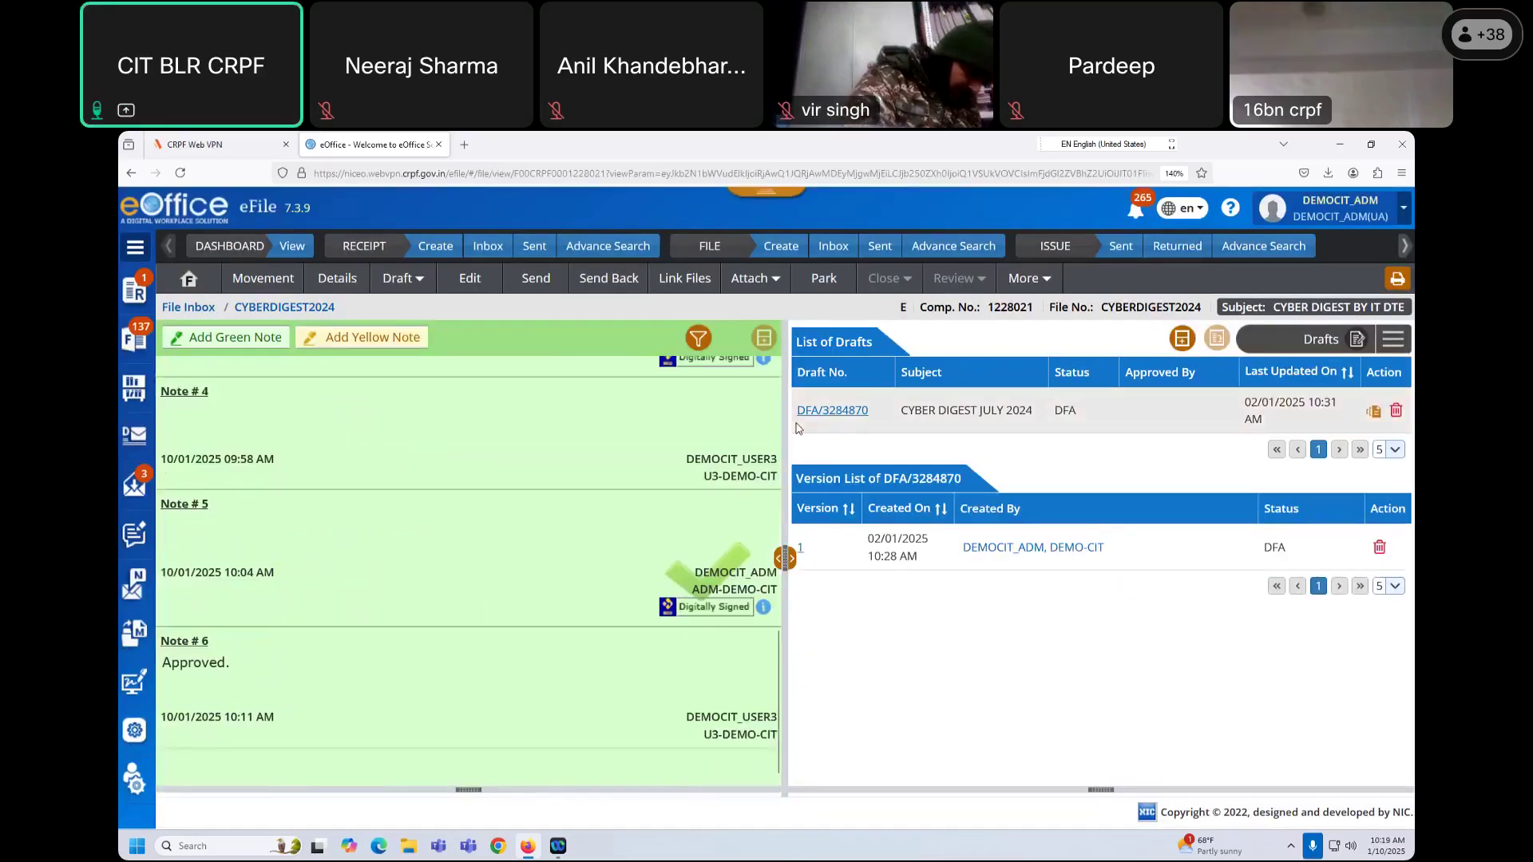
left_click(1396, 412)
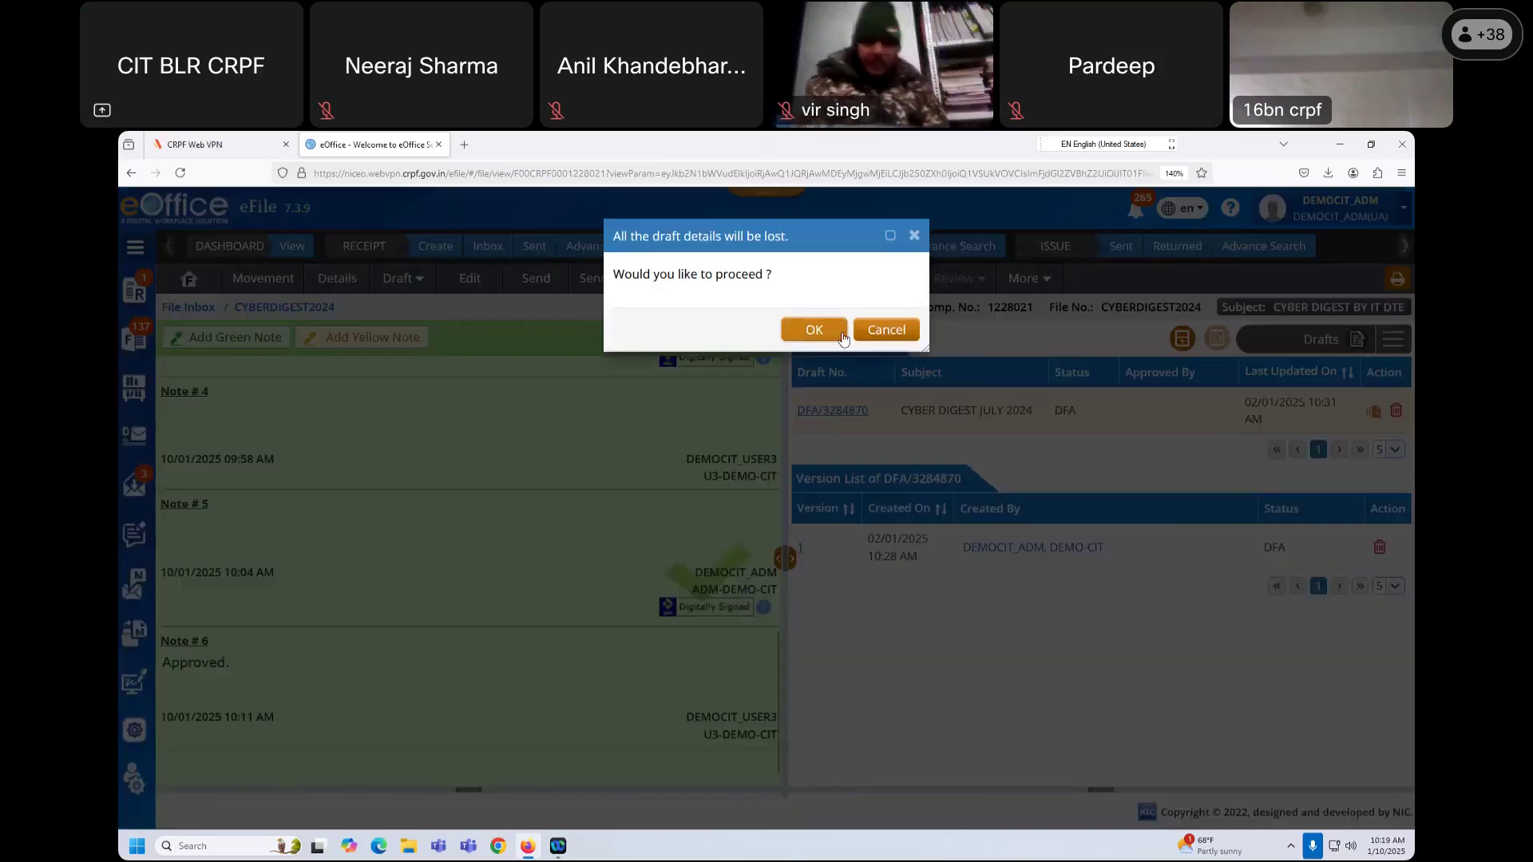
left_click(830, 329)
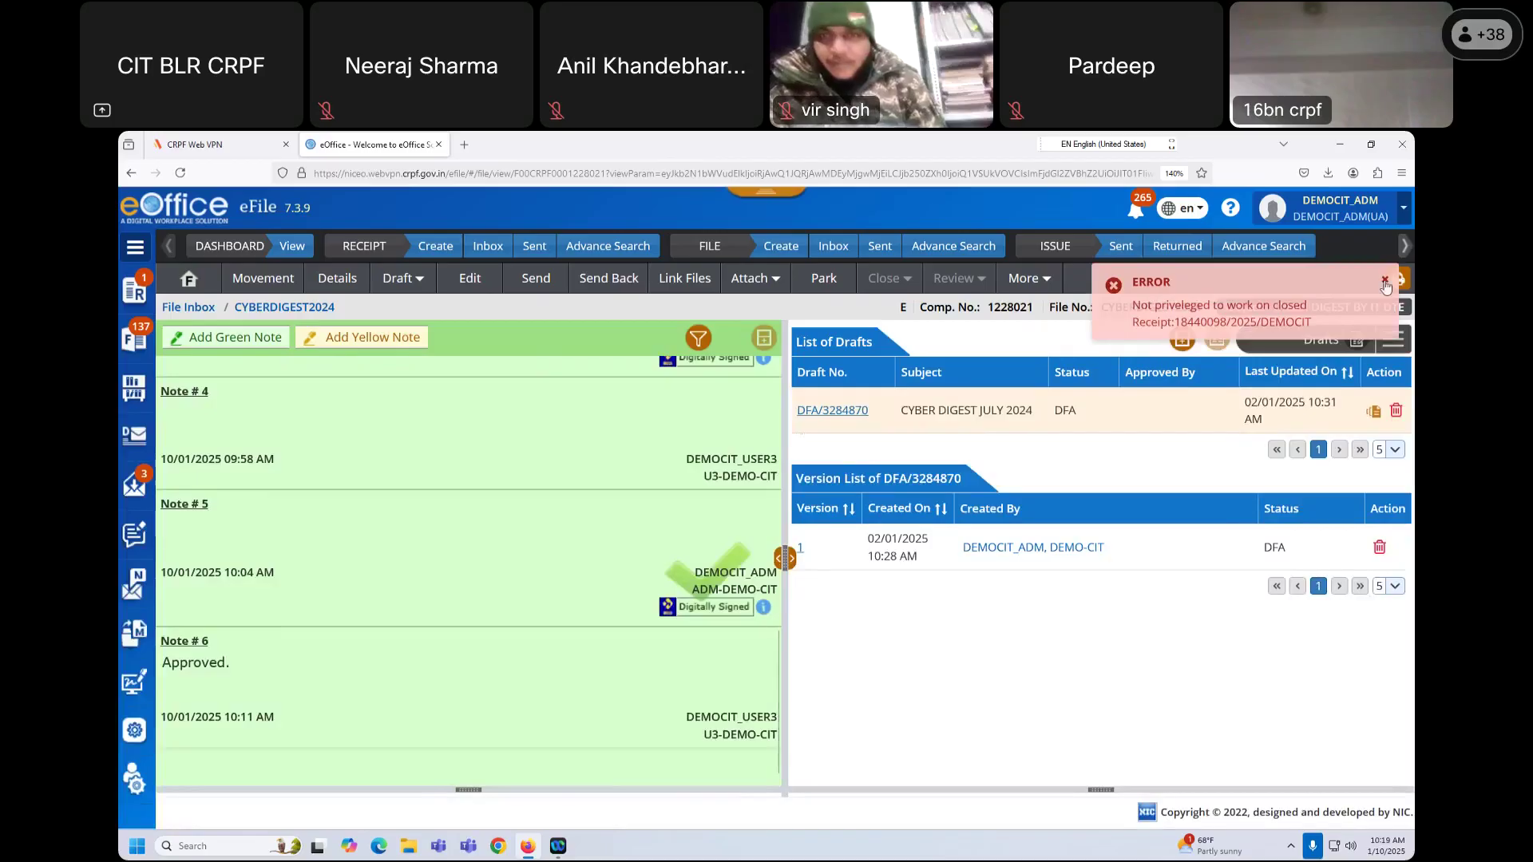
left_click(1387, 282)
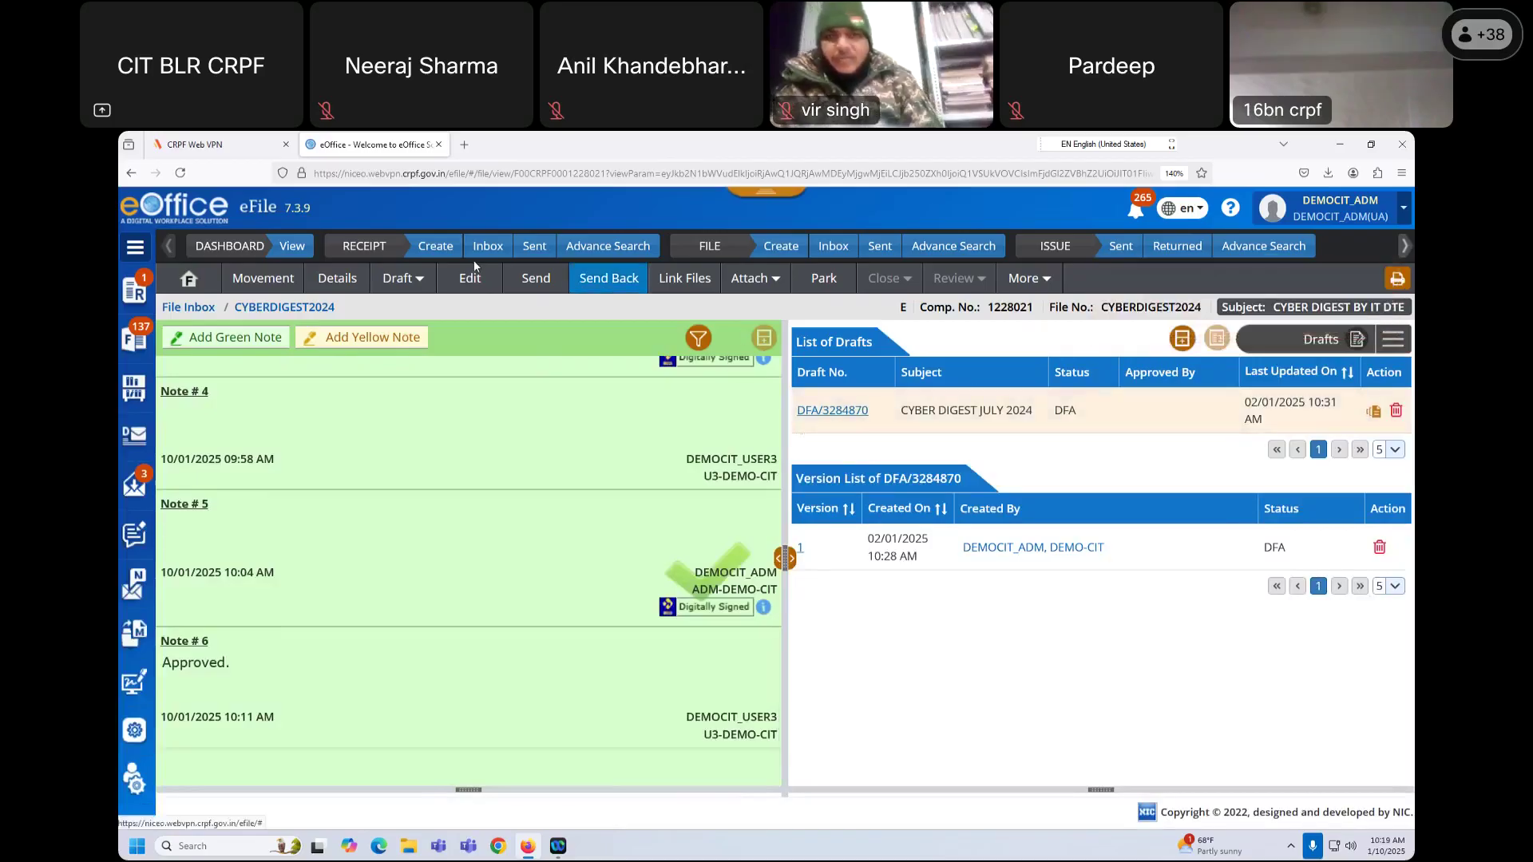
left_click(834, 246)
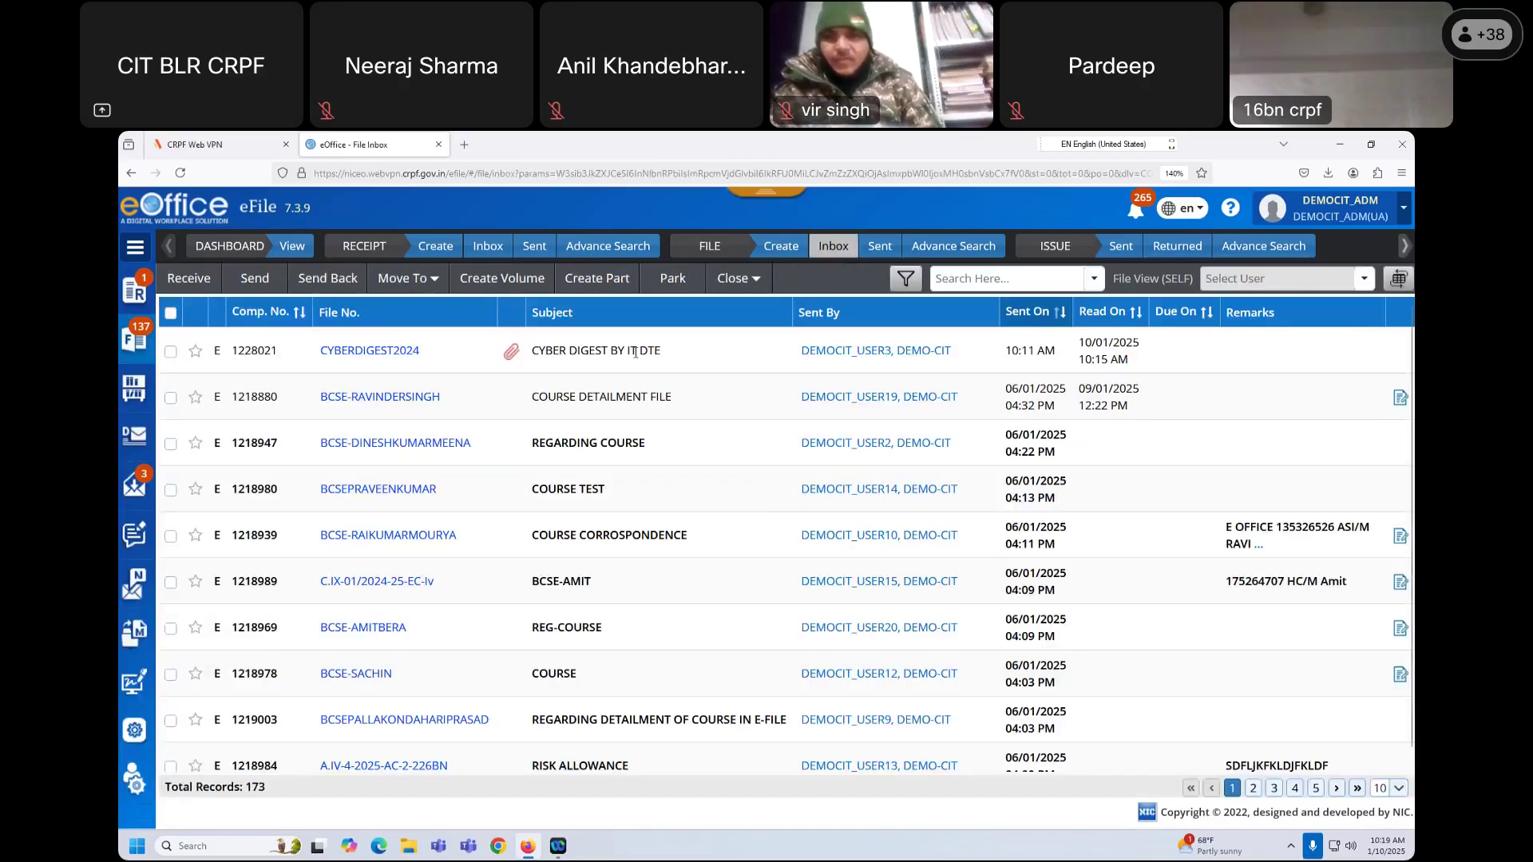
left_click(382, 398)
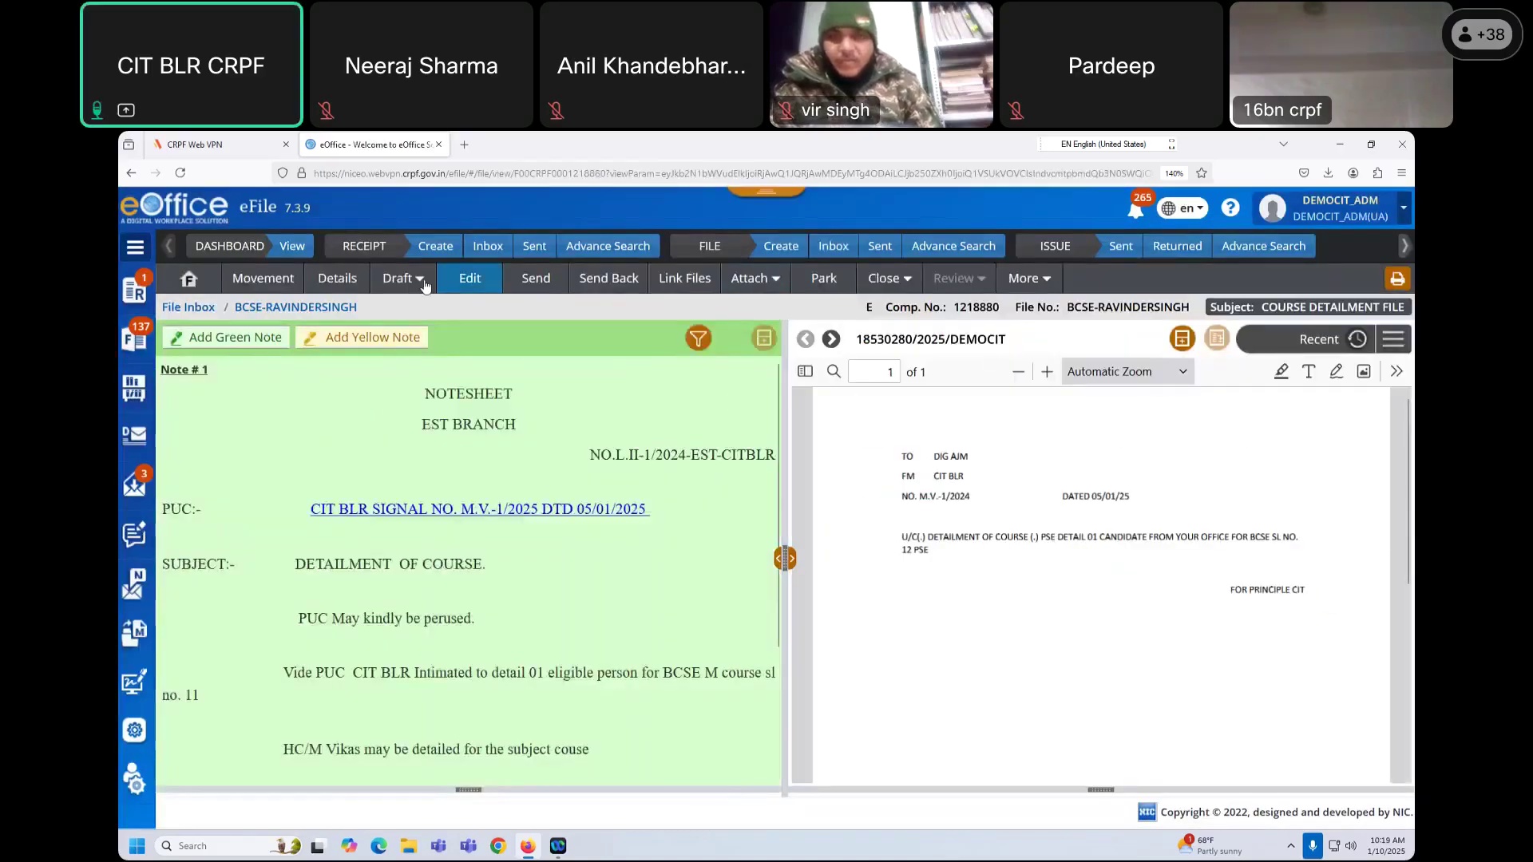
left_click(423, 284)
left_click(413, 343)
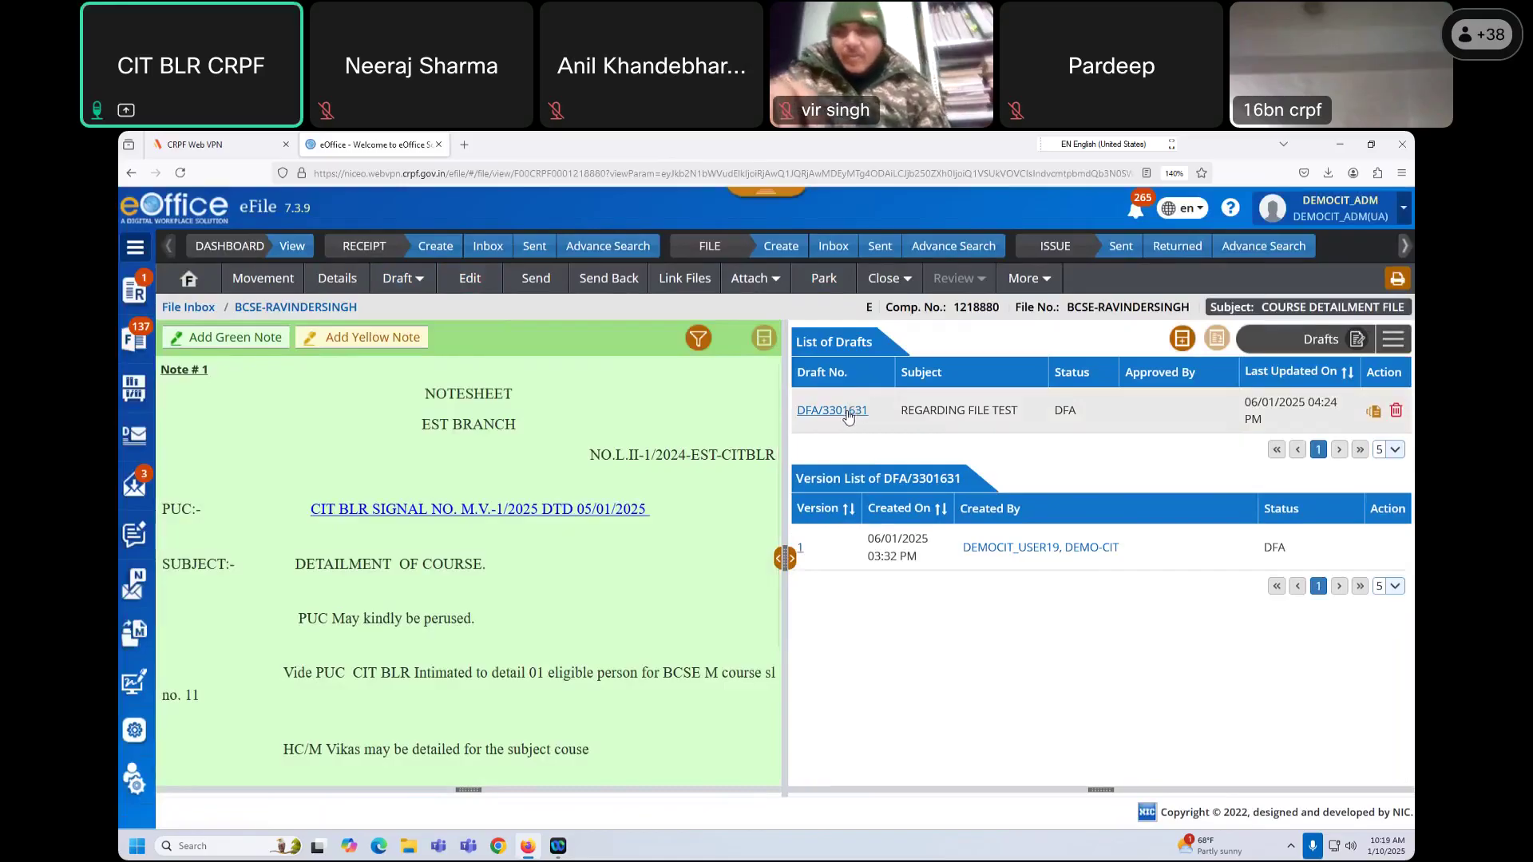
left_click(847, 412)
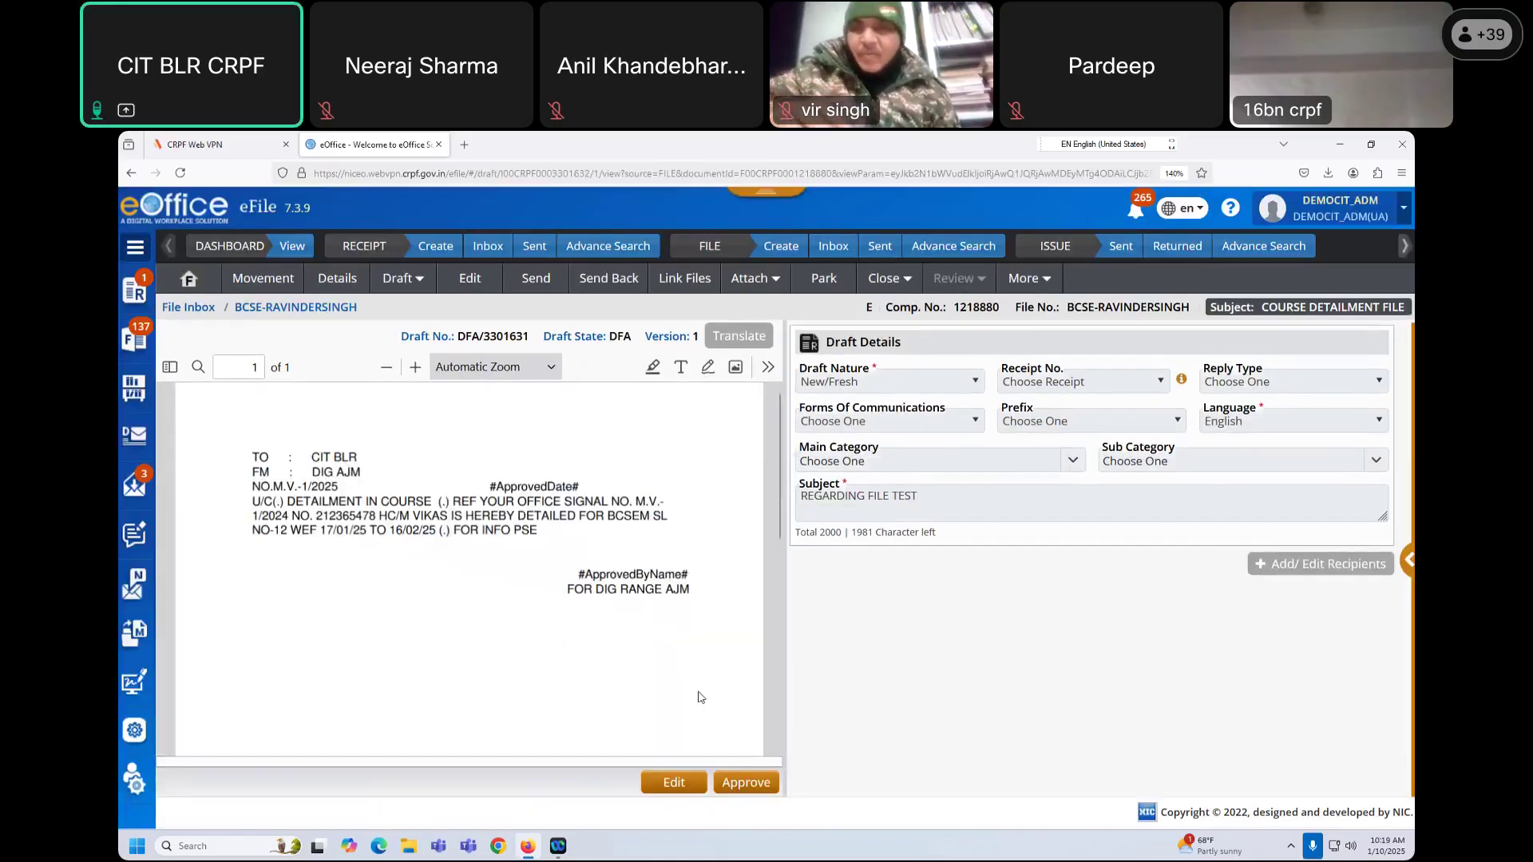
left_click(745, 787)
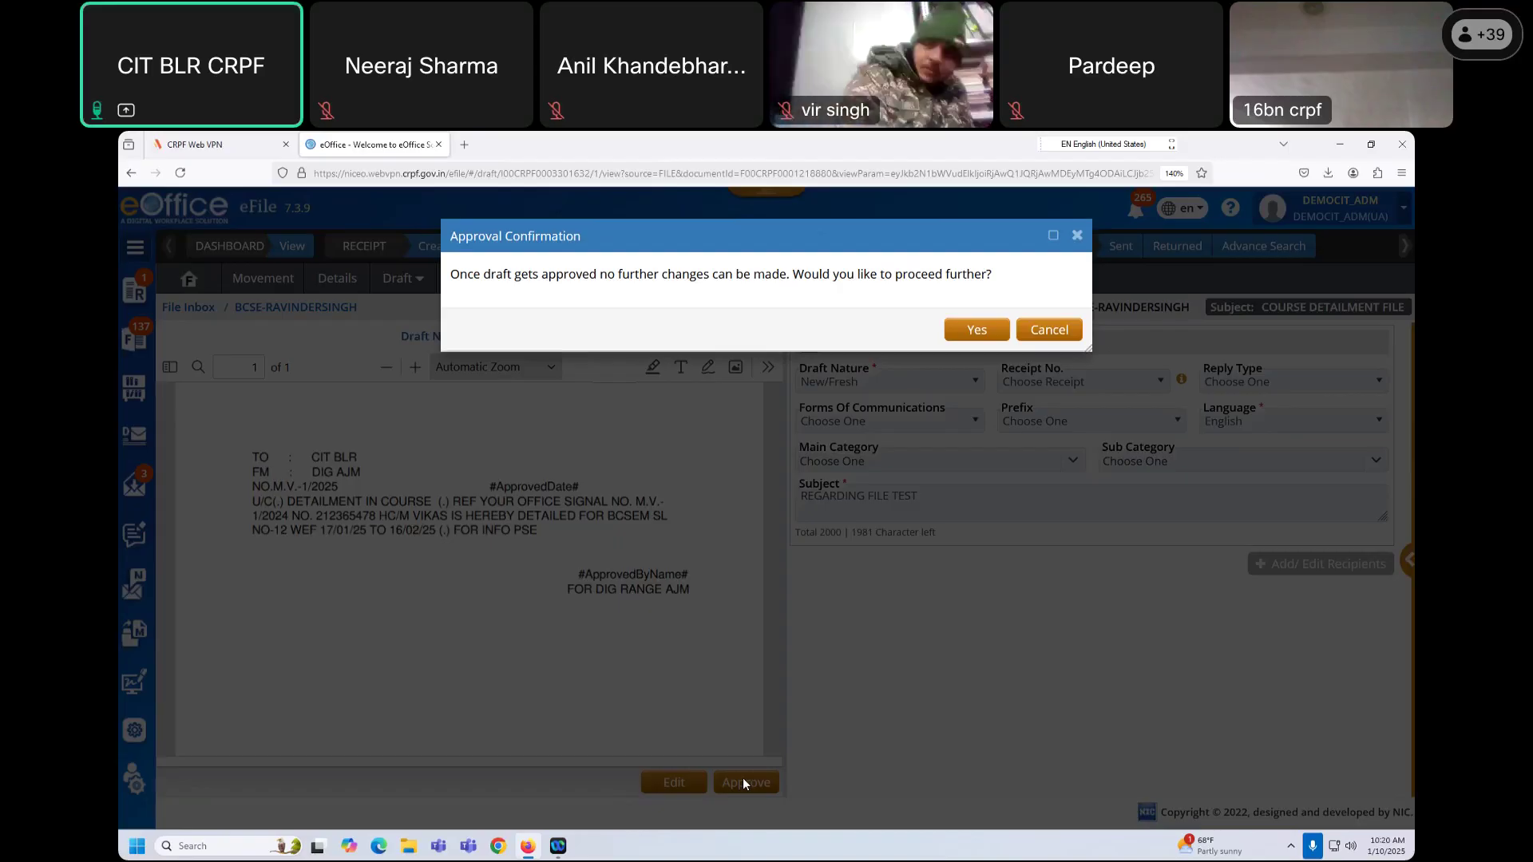
Step: Confirm approval so the draft becomes issue I/2963629/2025, then show the DSC Sign options
left_click(977, 330)
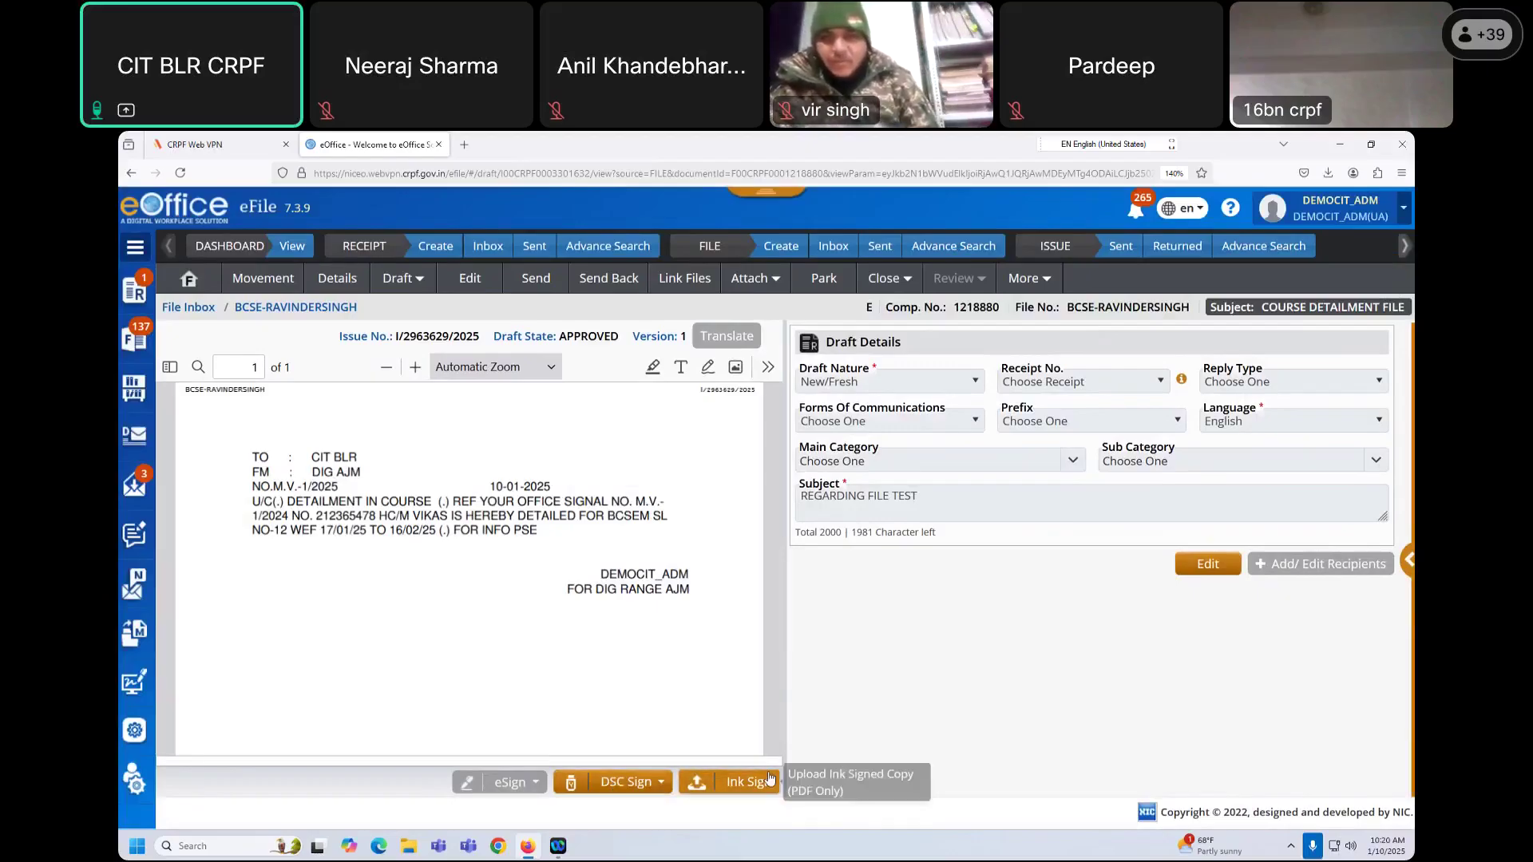
left_click(662, 785)
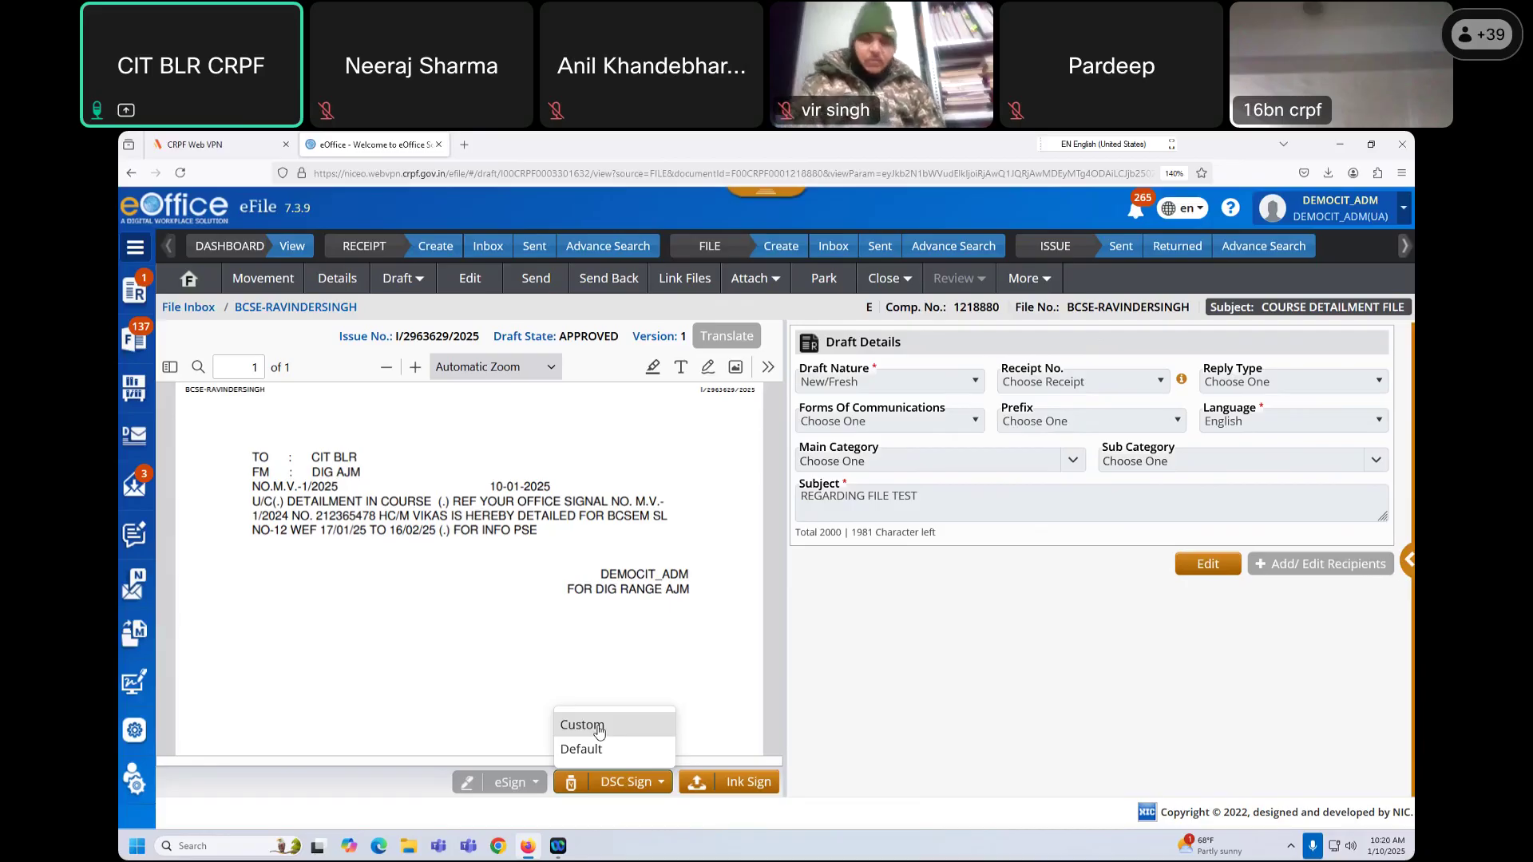
Step: Custom-sign the letter below the signing authority line, entering the user PIN
left_click(599, 731)
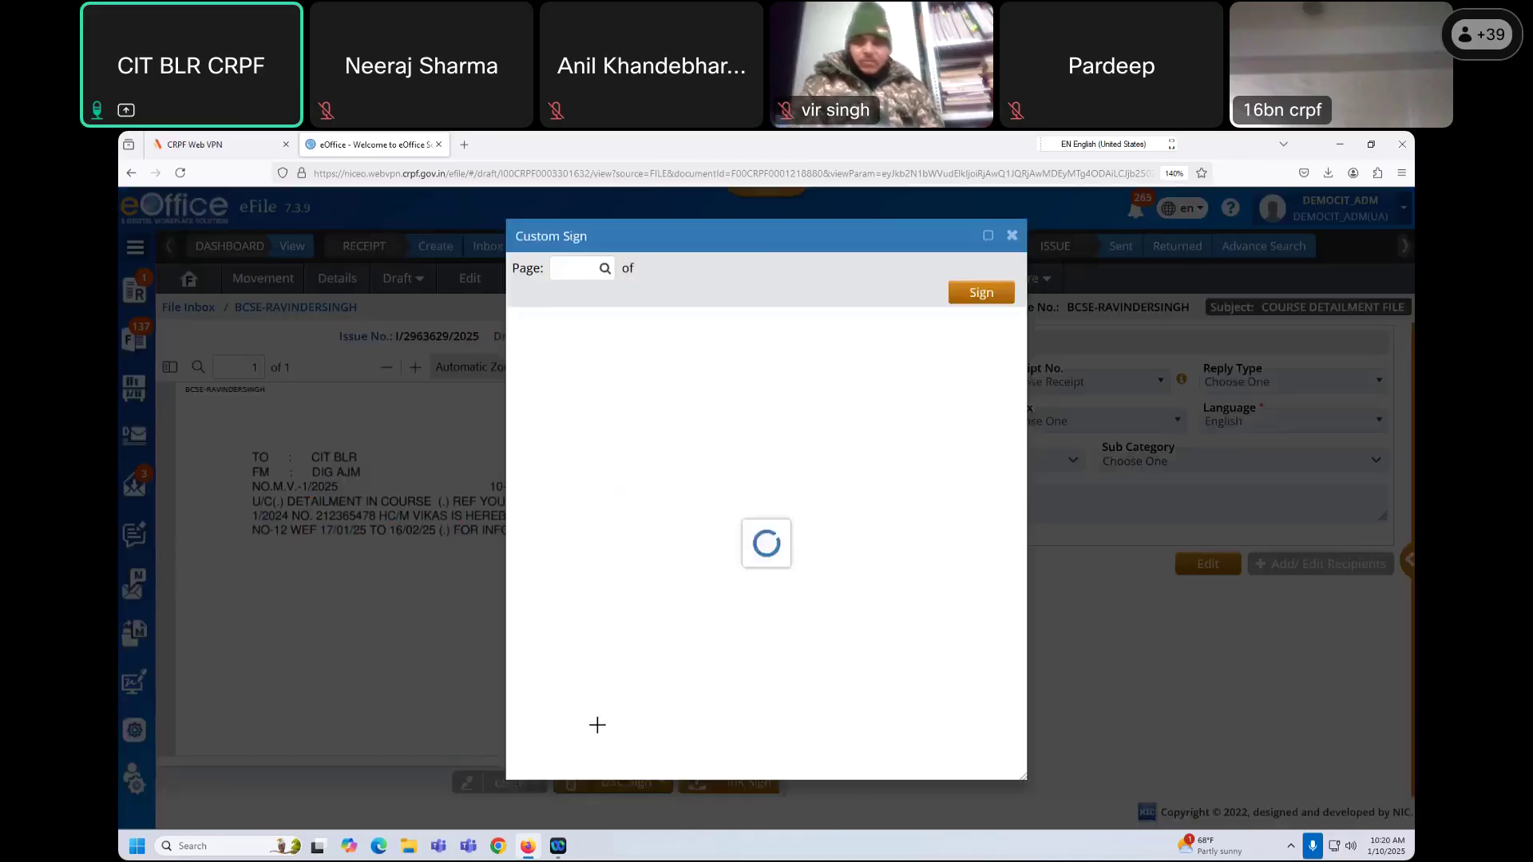
mouse_move(704, 531)
left_mouse_down()
mouse_move(863, 576)
mouse_move(850, 582)
left_mouse_up()
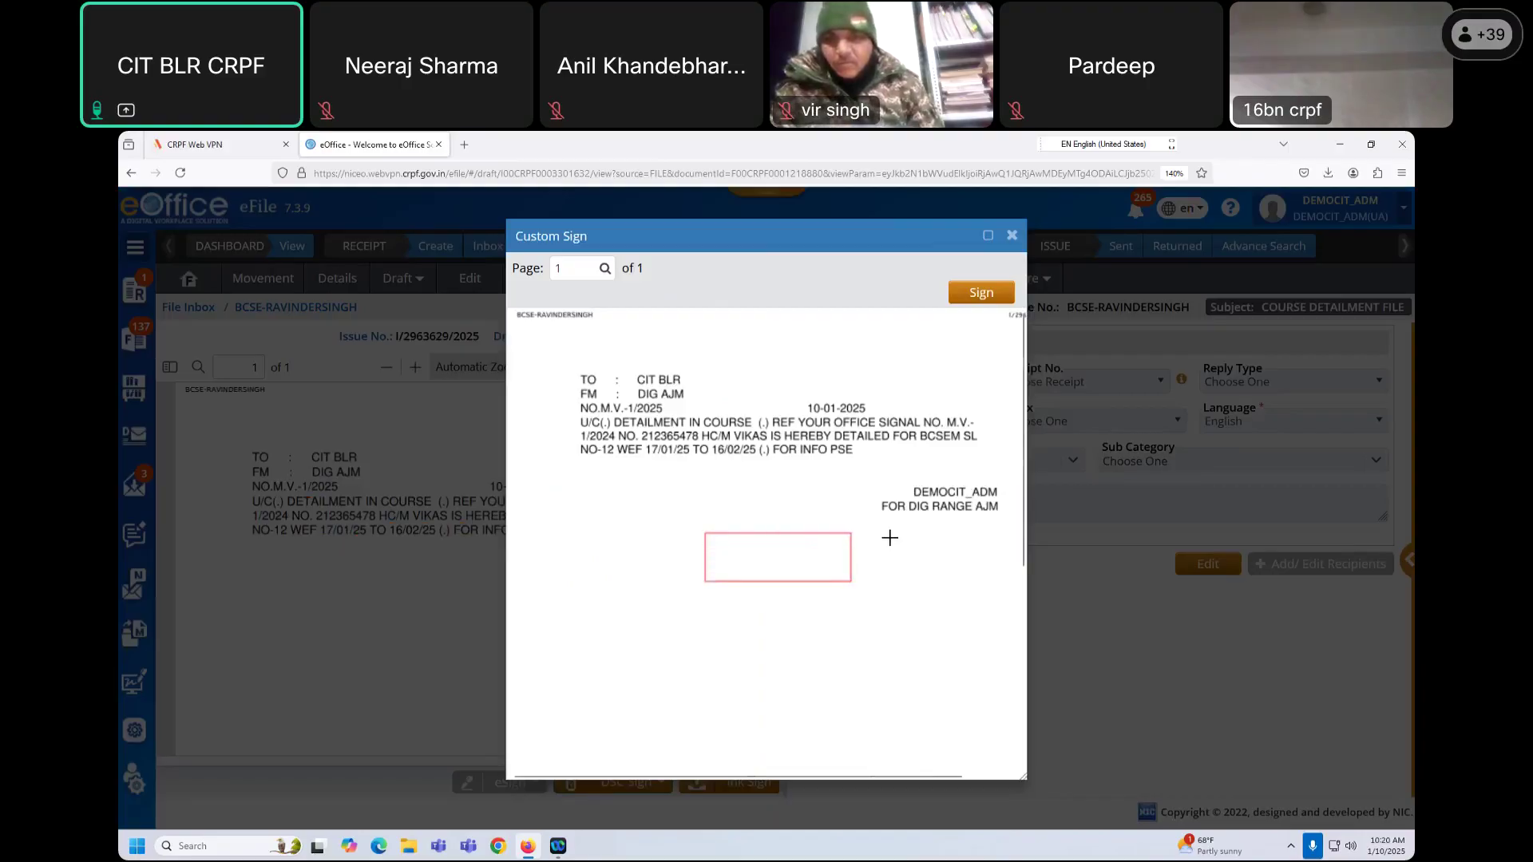
left_click(984, 294)
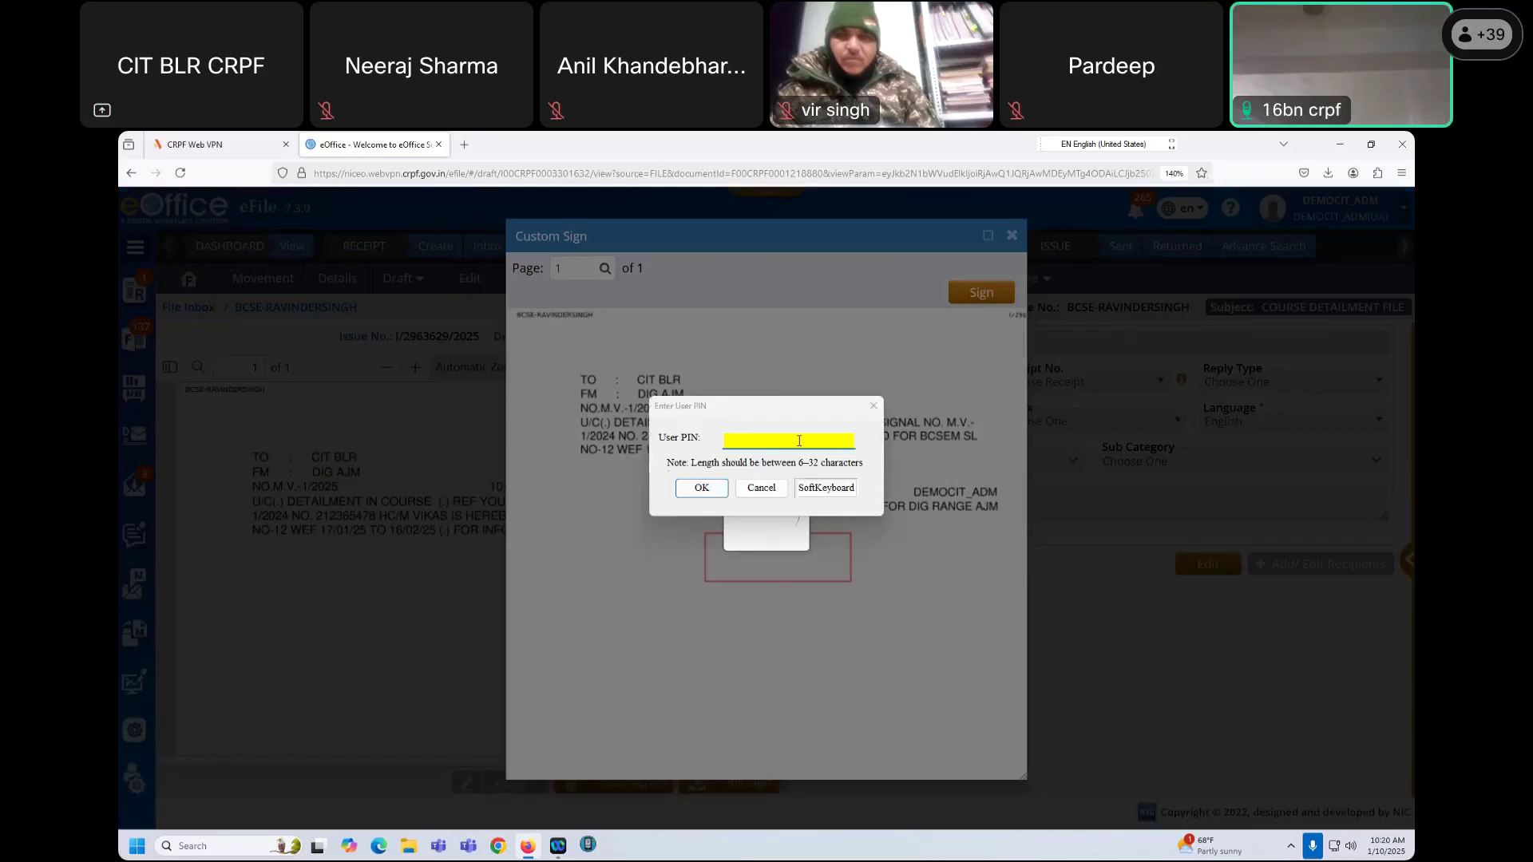
left_click(739, 439)
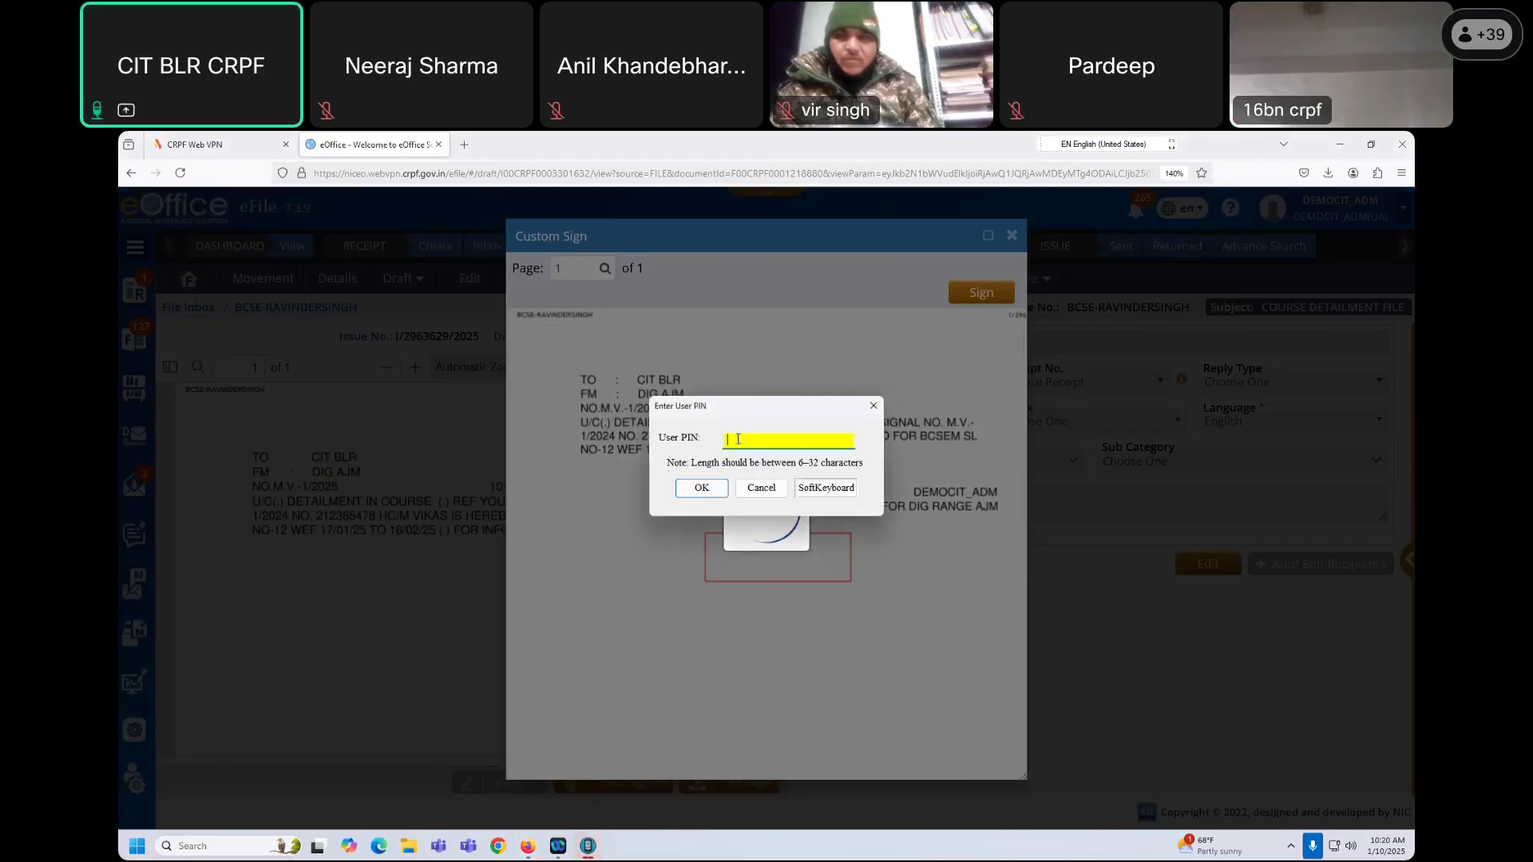
type("••••••")
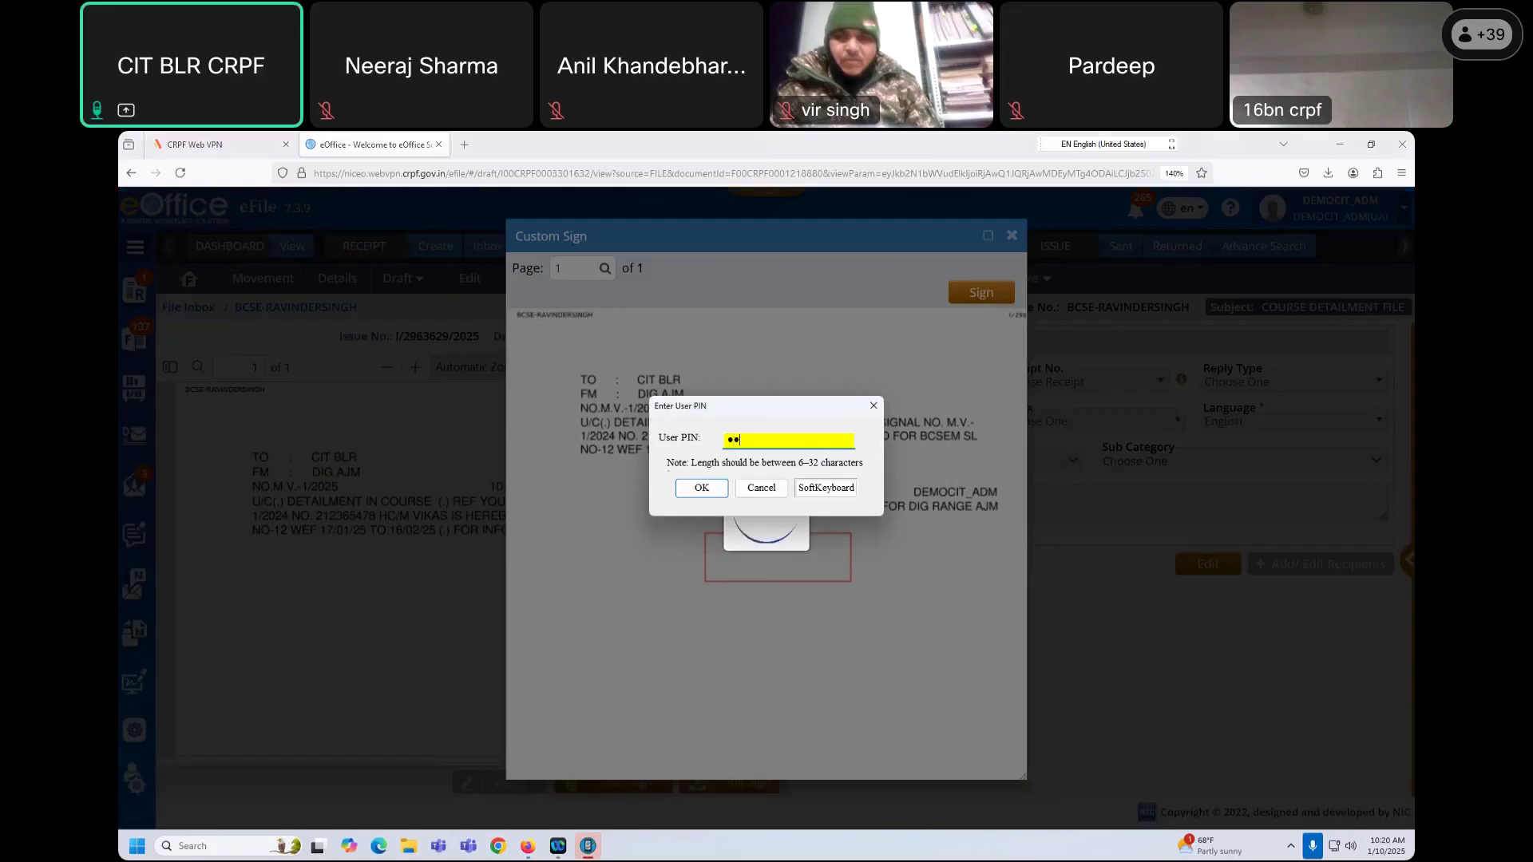
type("••")
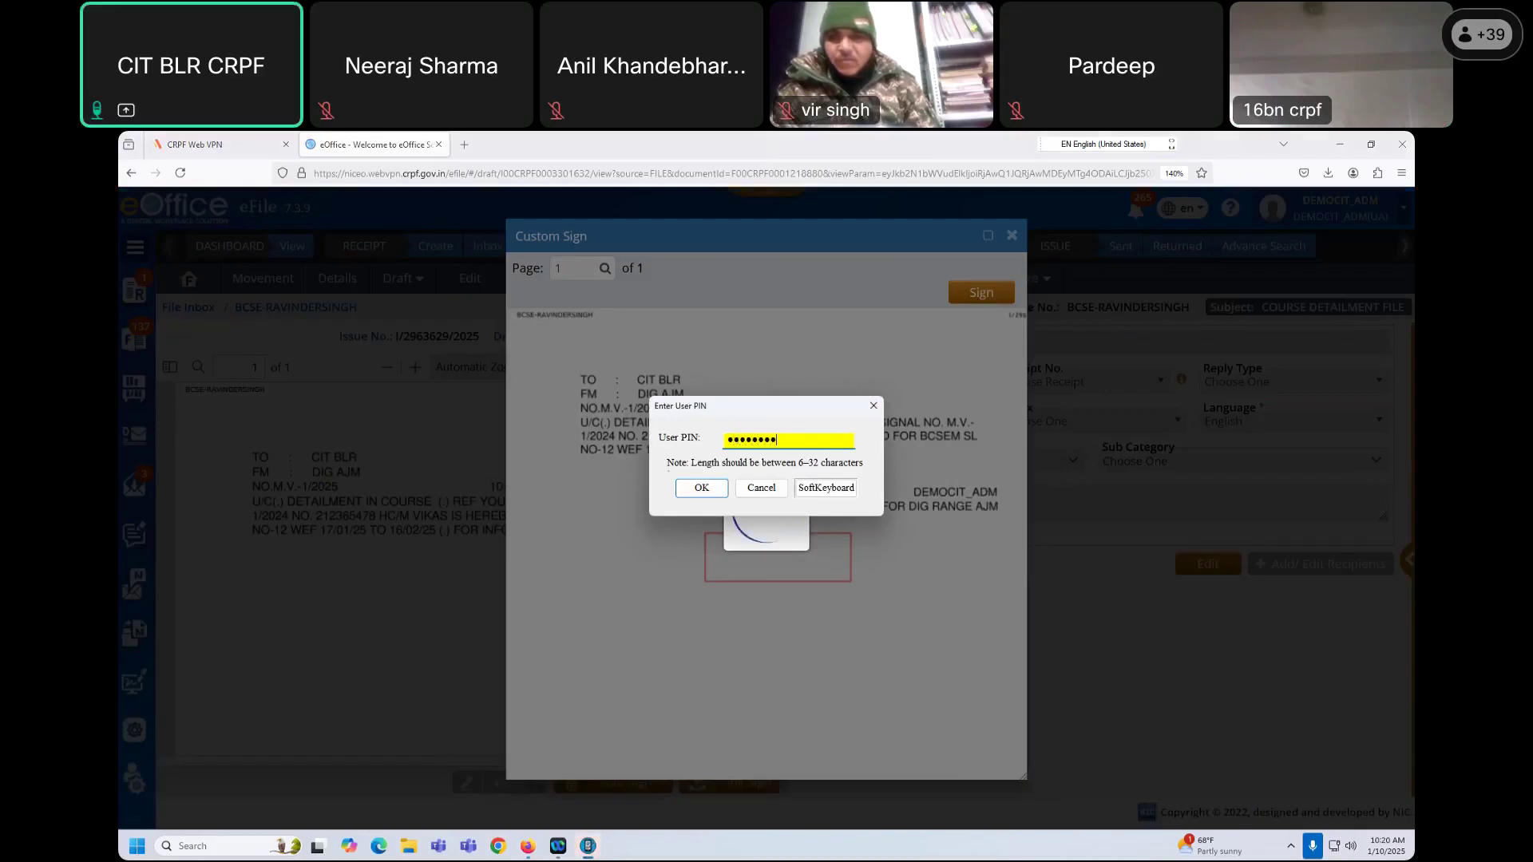
left_click(707, 488)
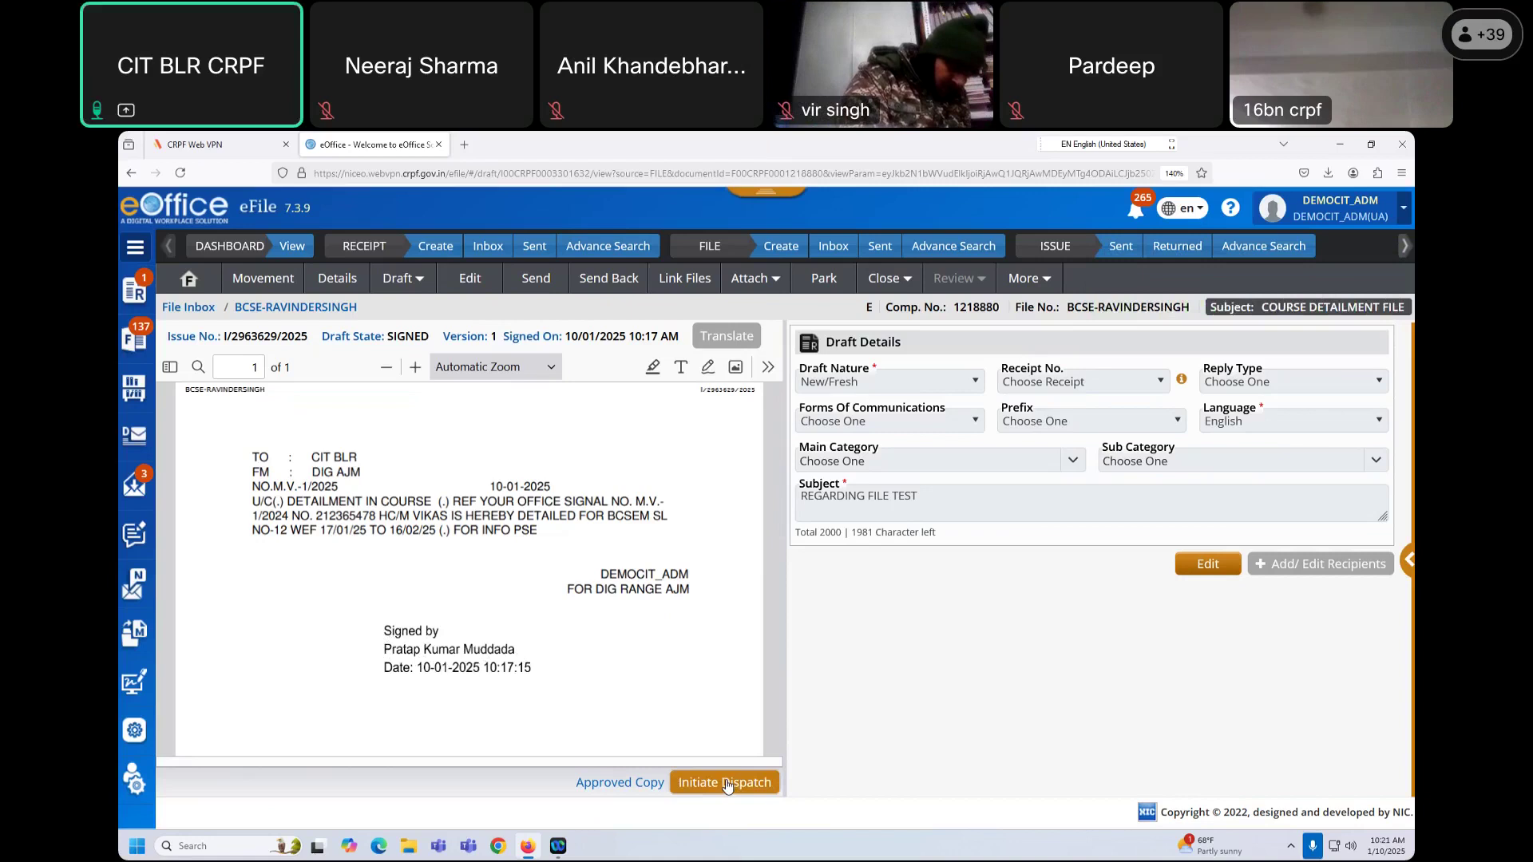
Step: Dispatch I/2963629/2025 without follow-up to the DY.COMDT. contact in DEMO-CIT, found by searching 'us'
left_click(726, 783)
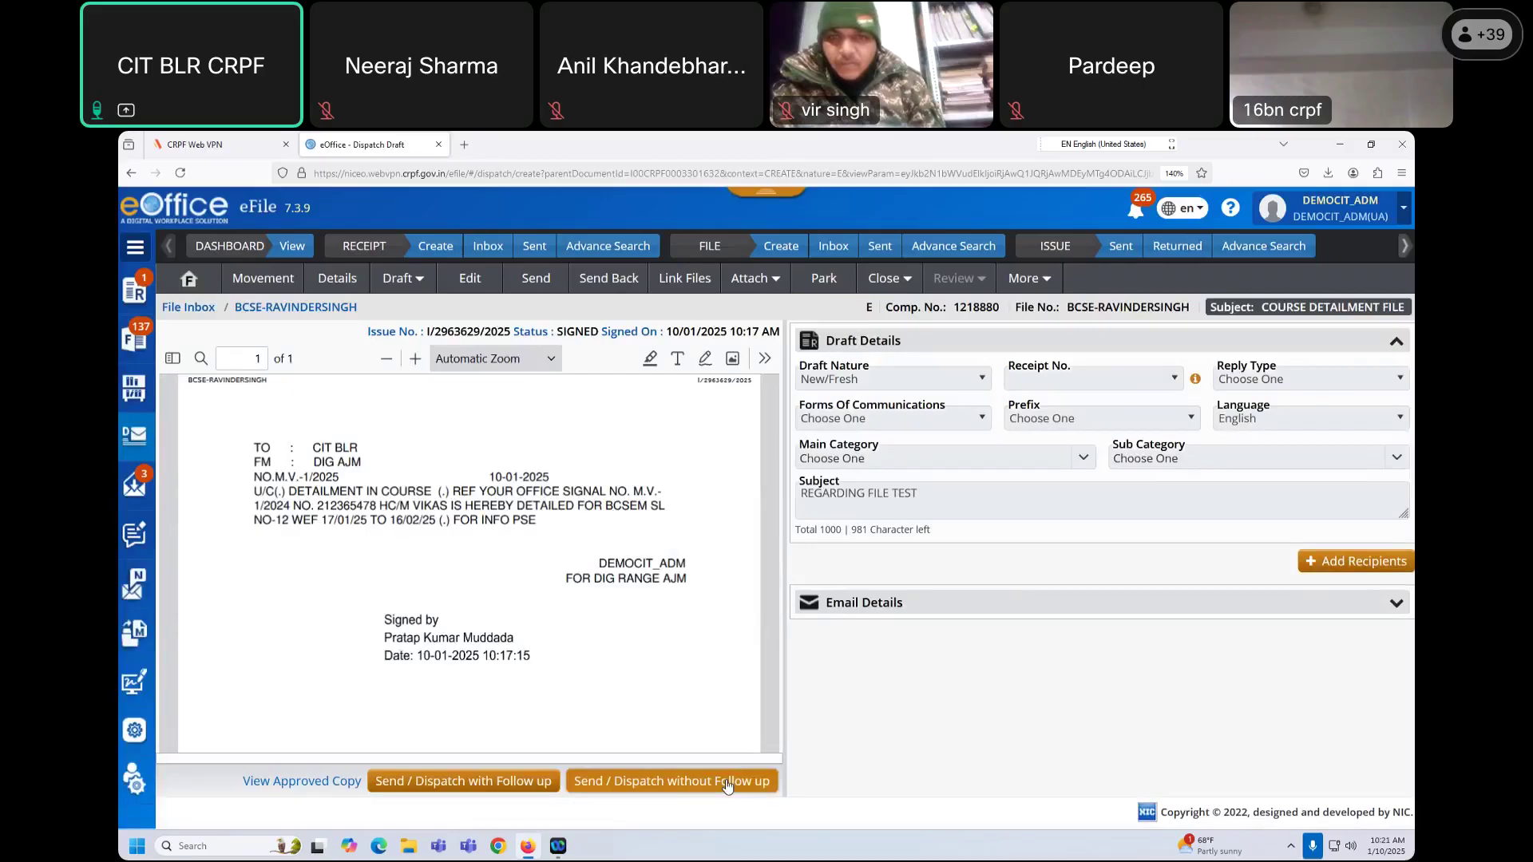
left_click(1347, 563)
left_click(365, 278)
left_click(683, 343)
type("user3")
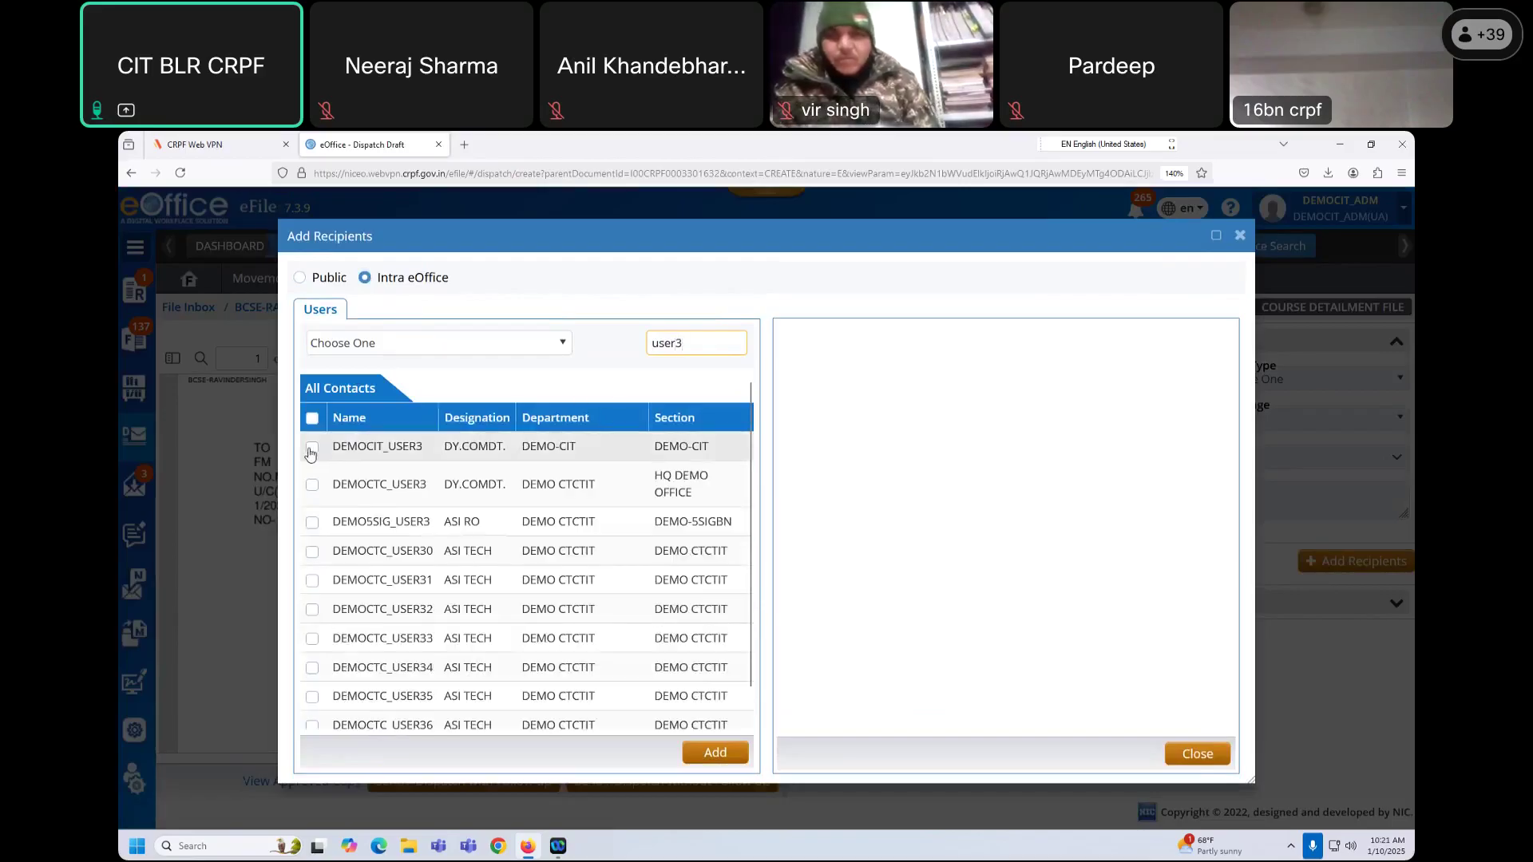
left_click(312, 447)
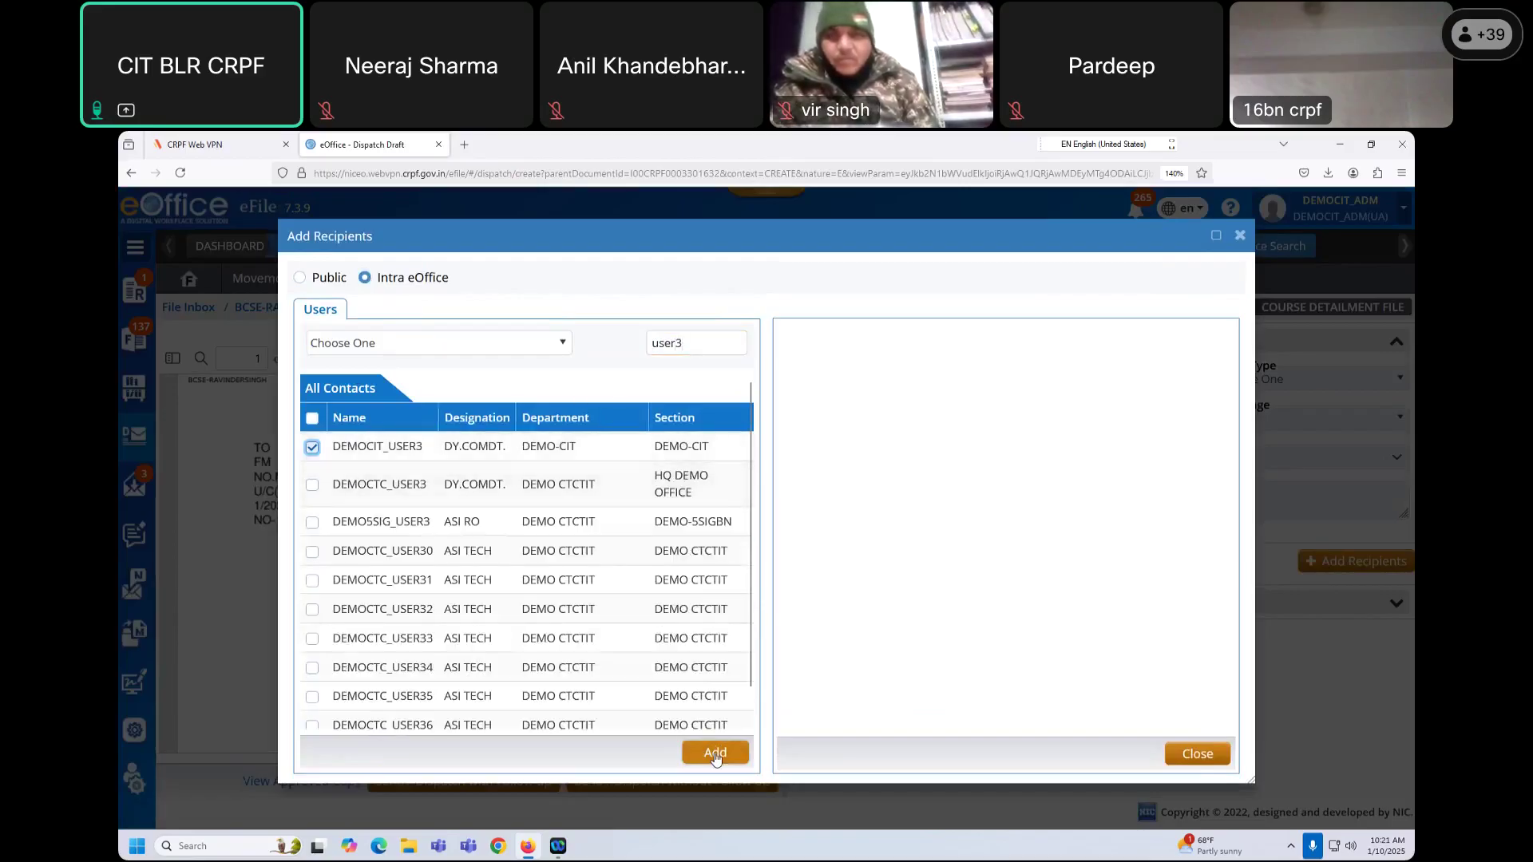
left_click(716, 754)
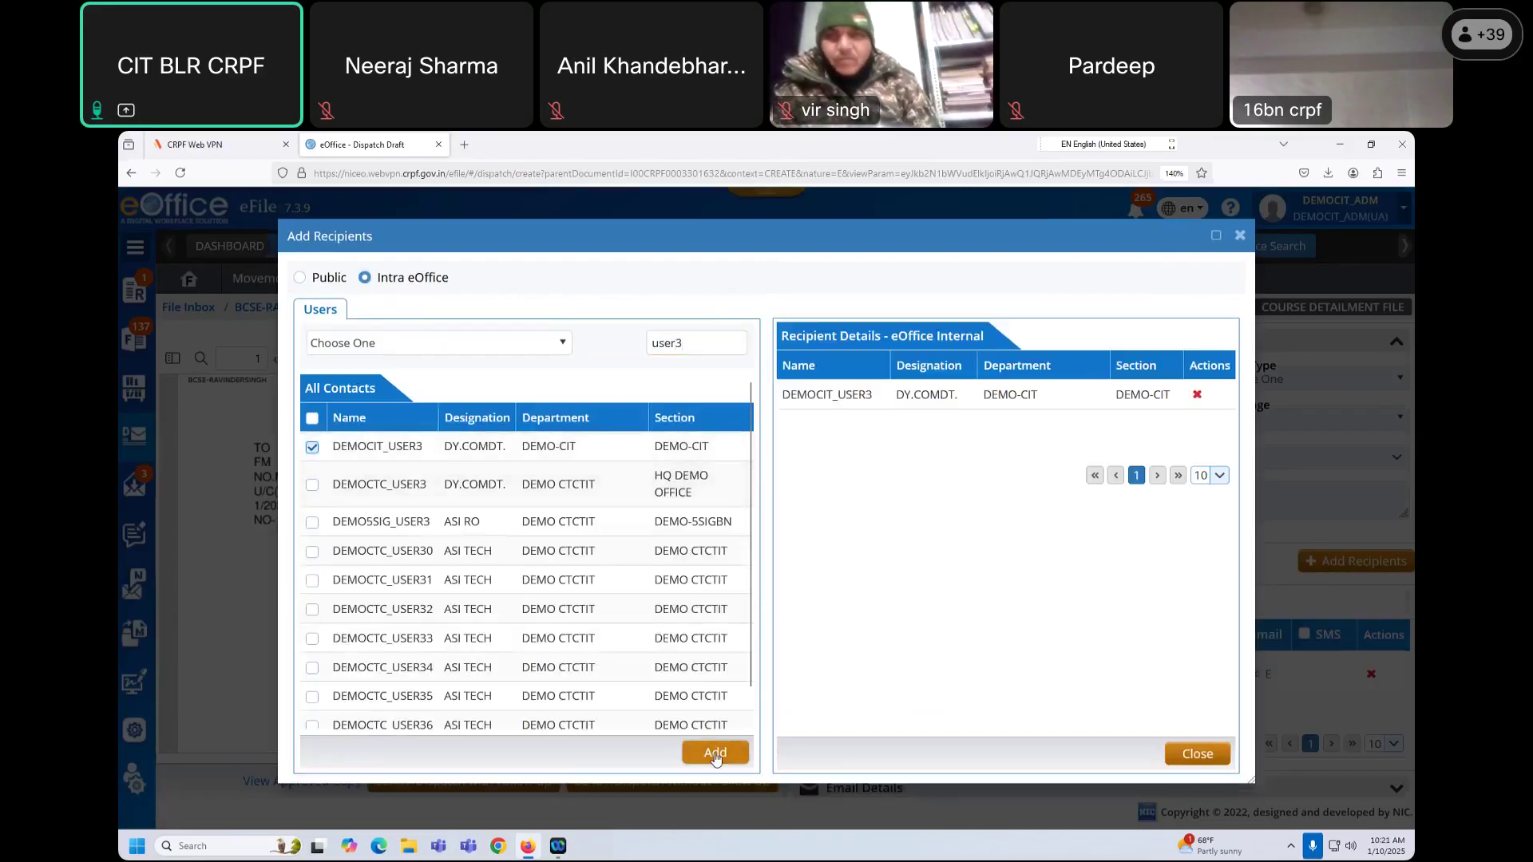
left_click(1198, 755)
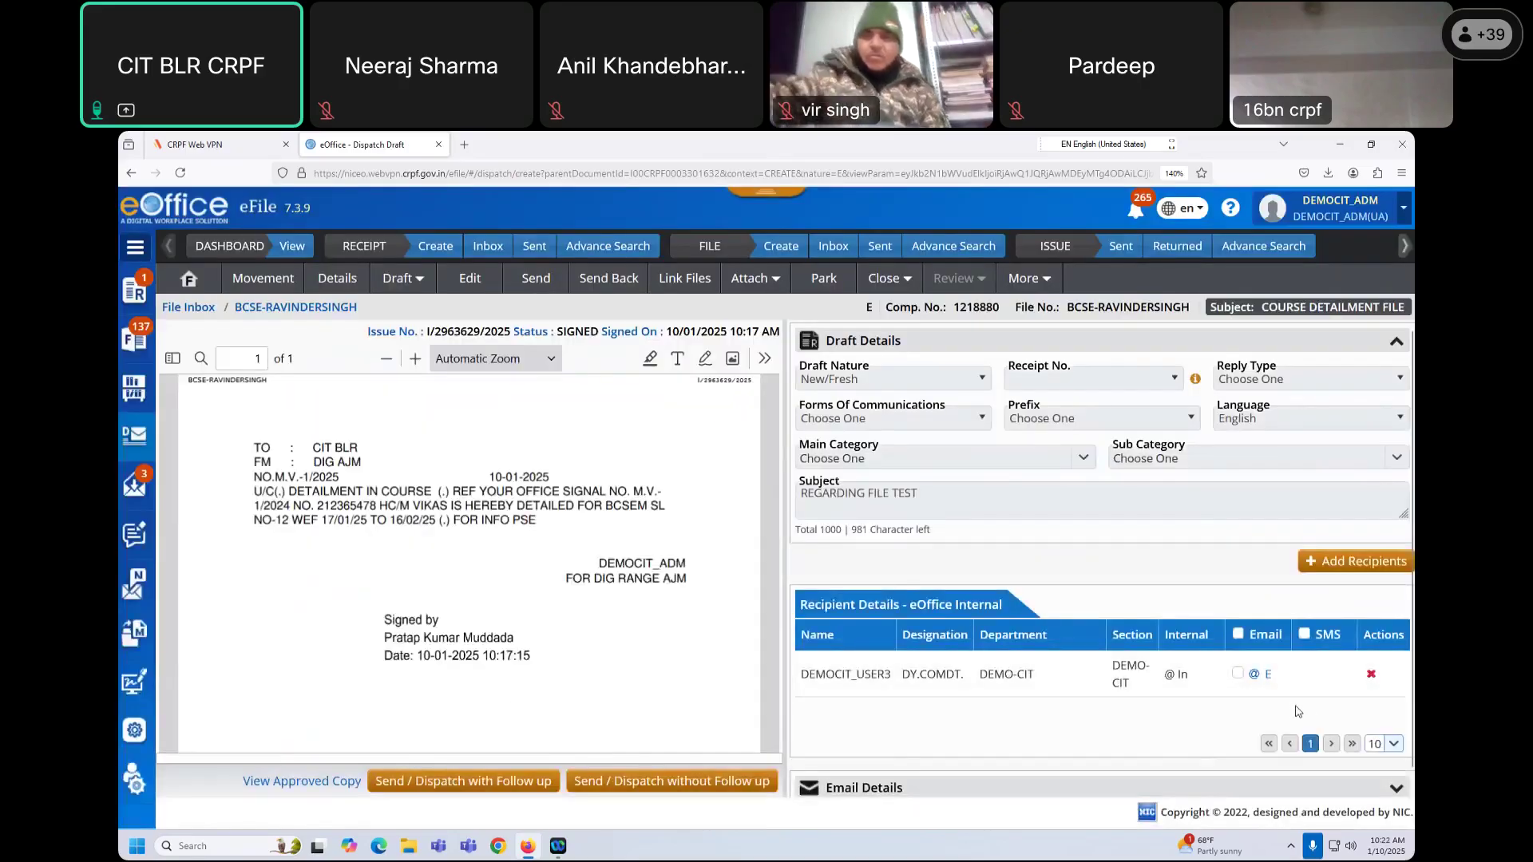
left_click(693, 781)
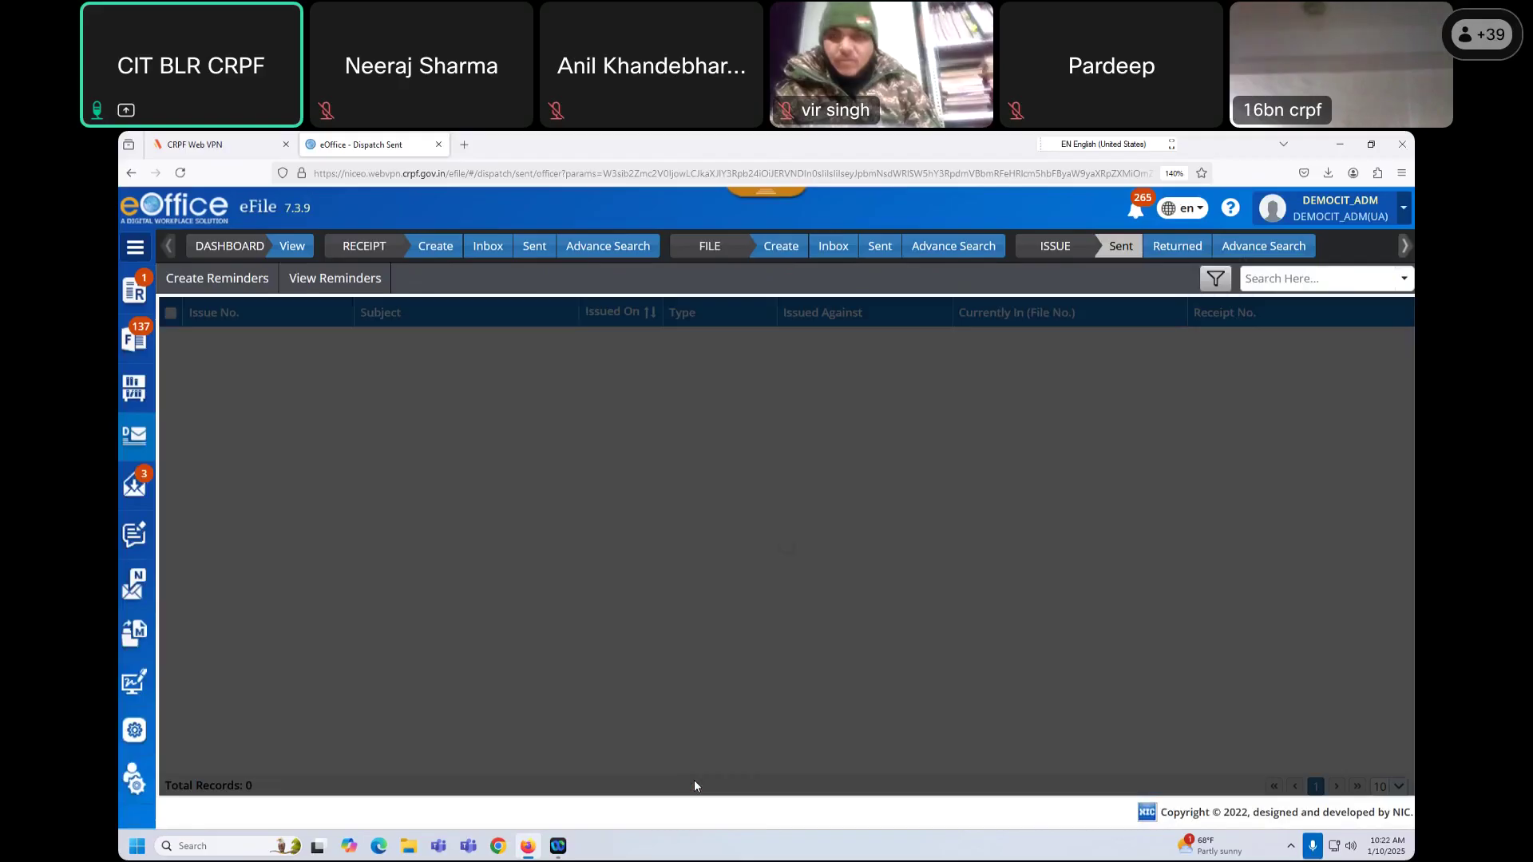
left_click(135, 486)
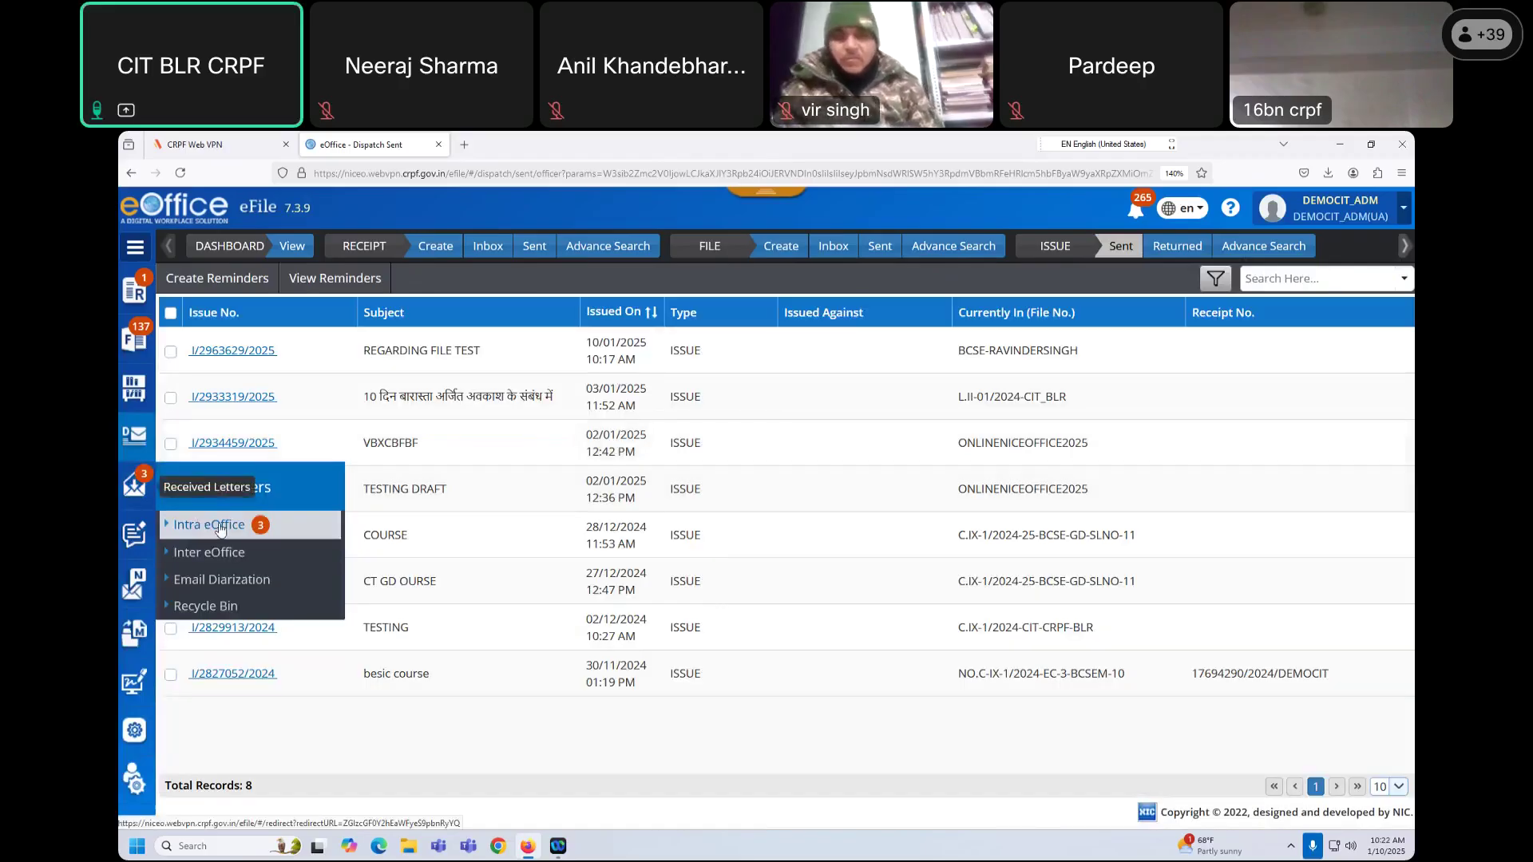
Step: List Intra eOffice received letters and check the new COURSE DETAILMENT CIT BLR dispatch's subject
left_click(219, 525)
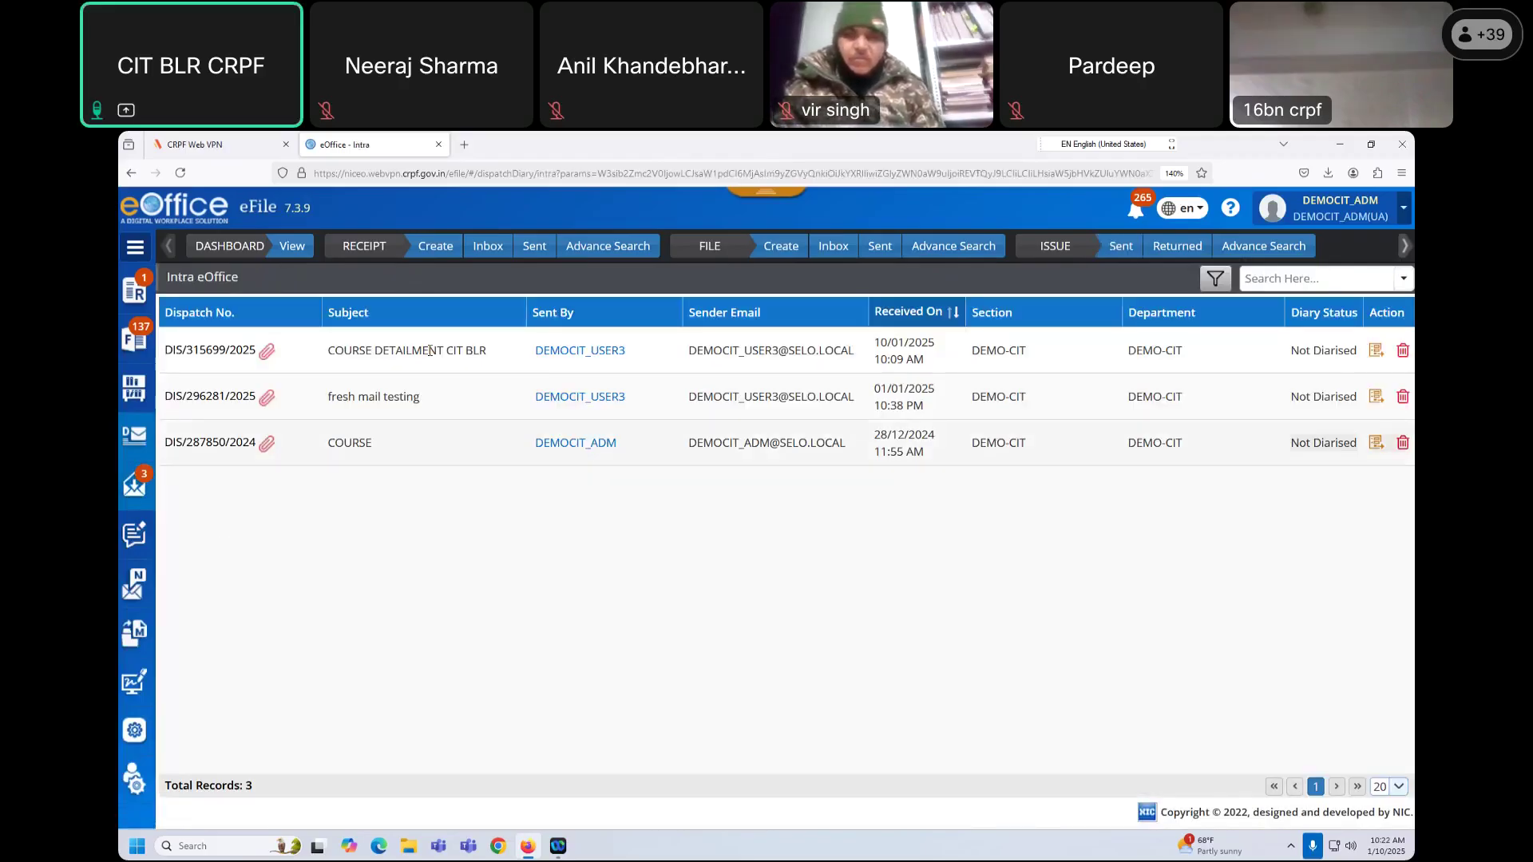
left_click_drag(489, 350, 338, 368)
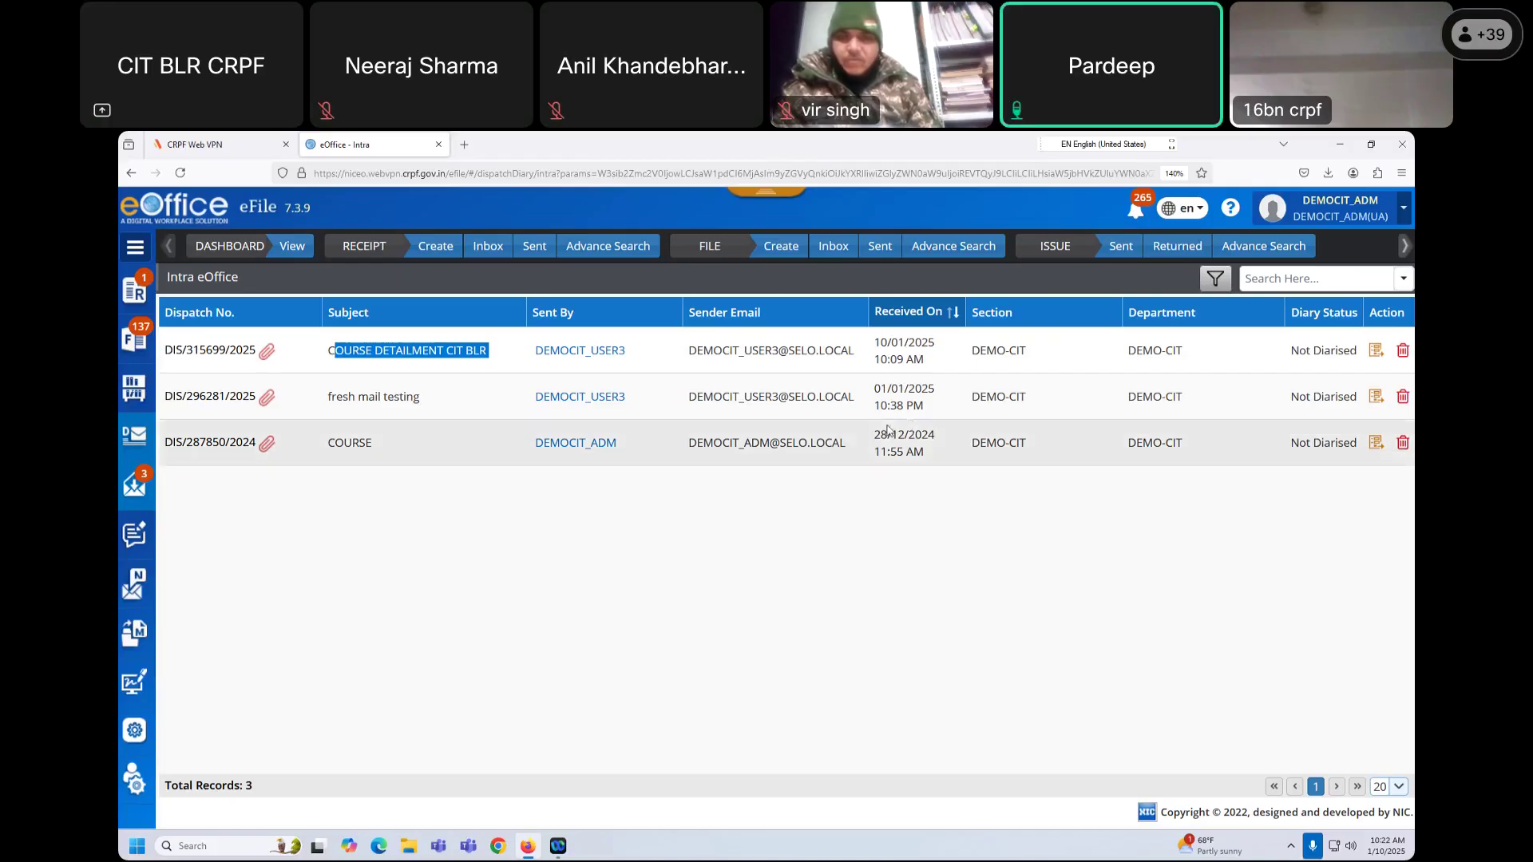
left_click(489, 270)
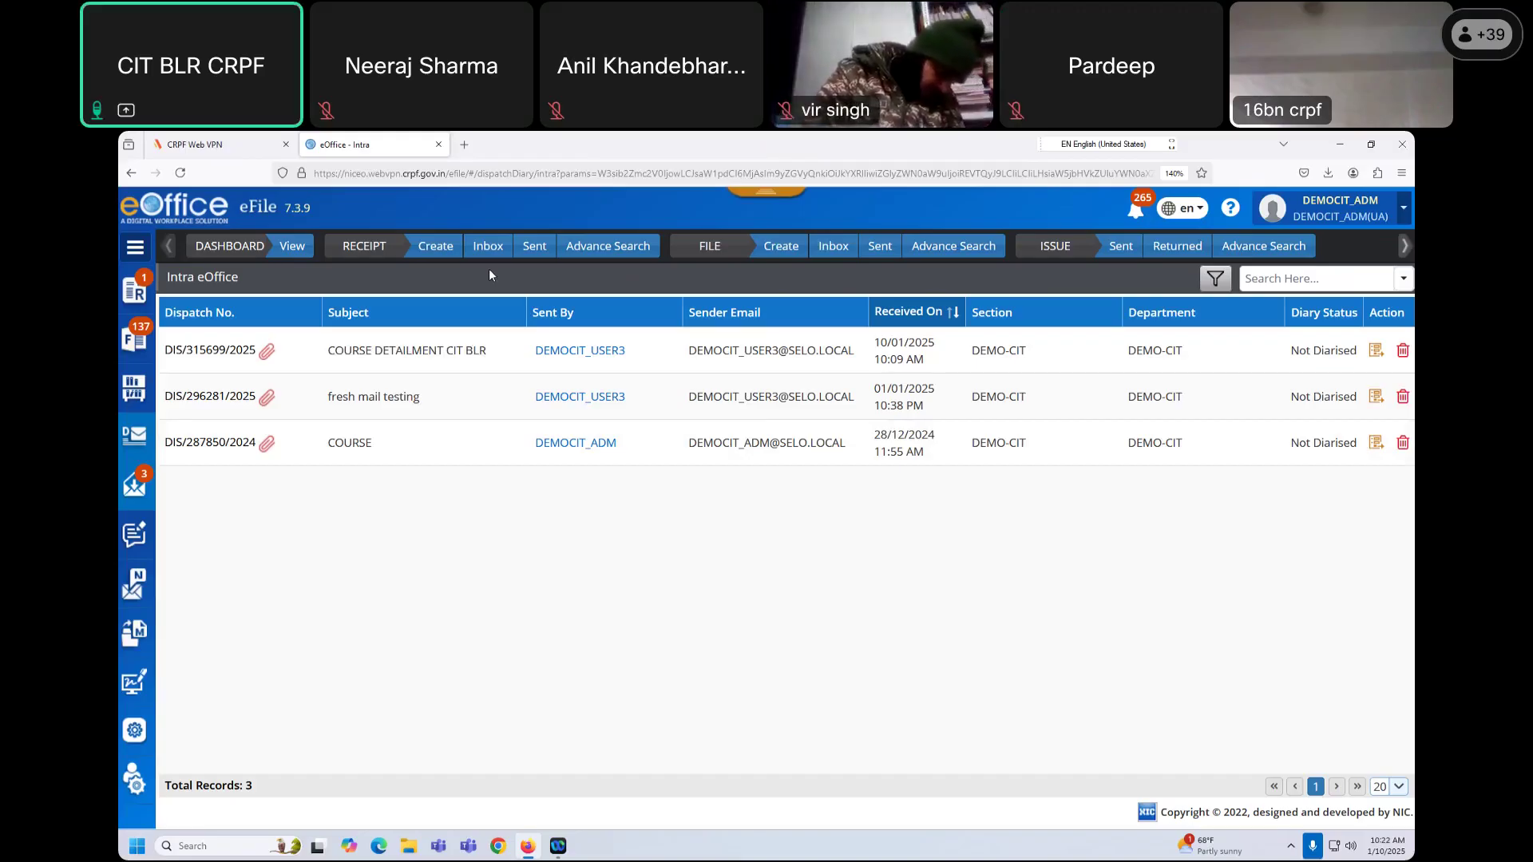
mouse_move(134, 339)
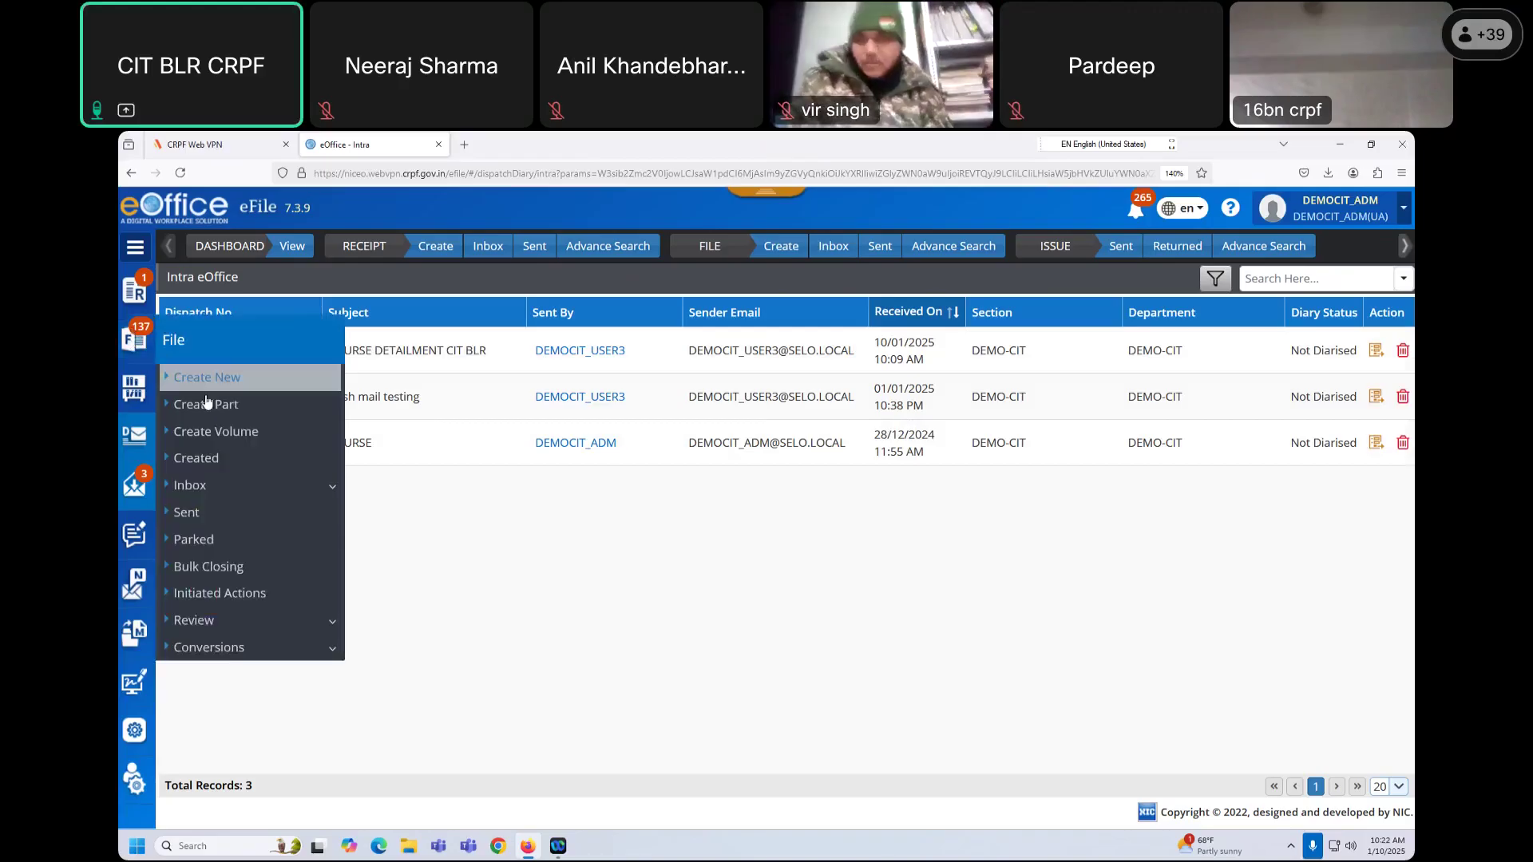
Step: Go to the file inbox and open file CYBERDIGEST2024, showing draft DFA/3284870
left_click(830, 250)
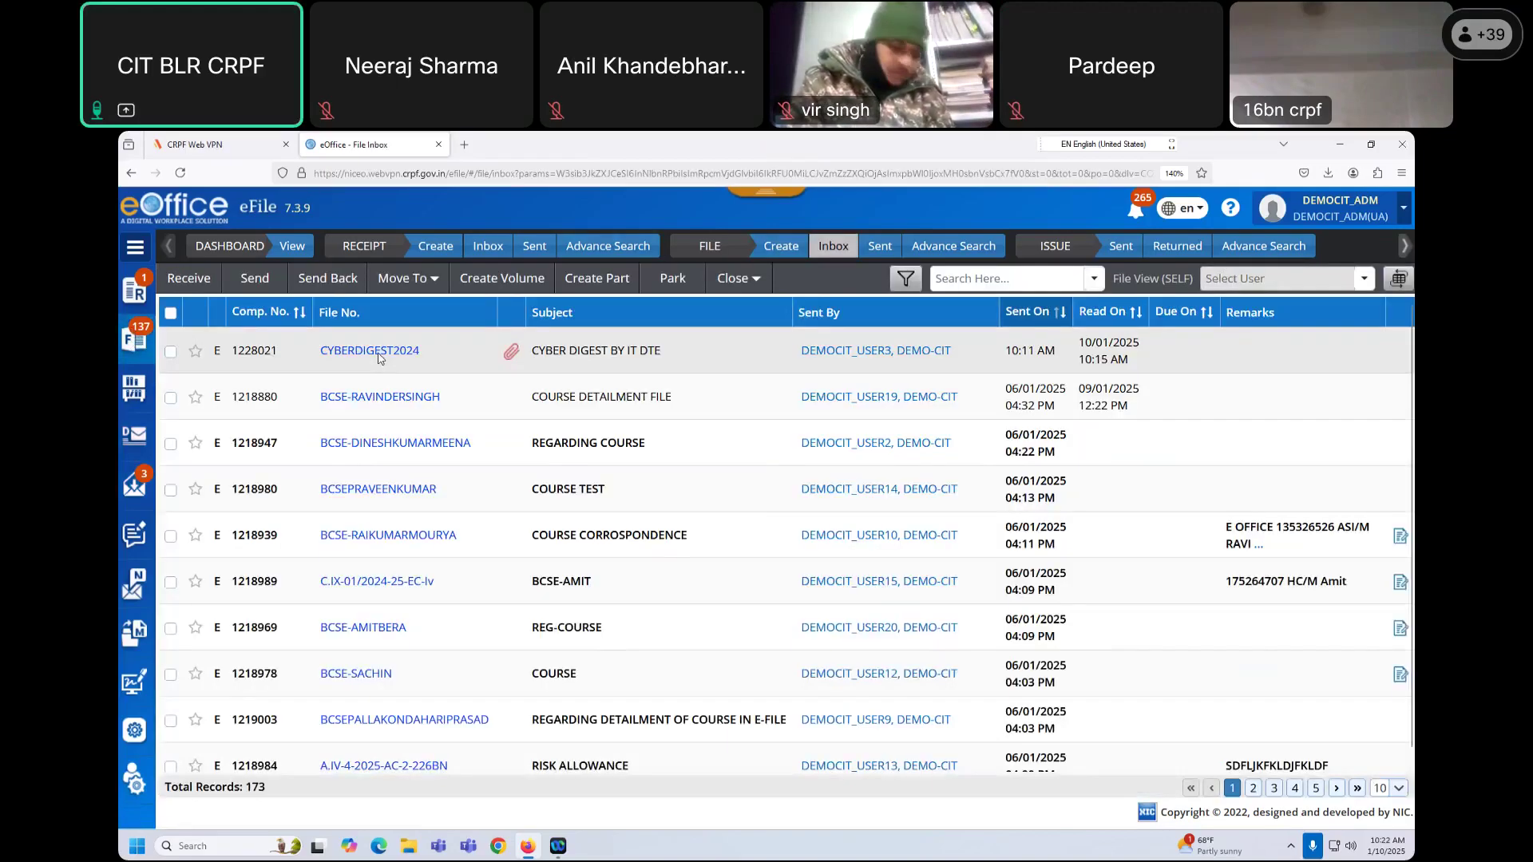
left_click(379, 353)
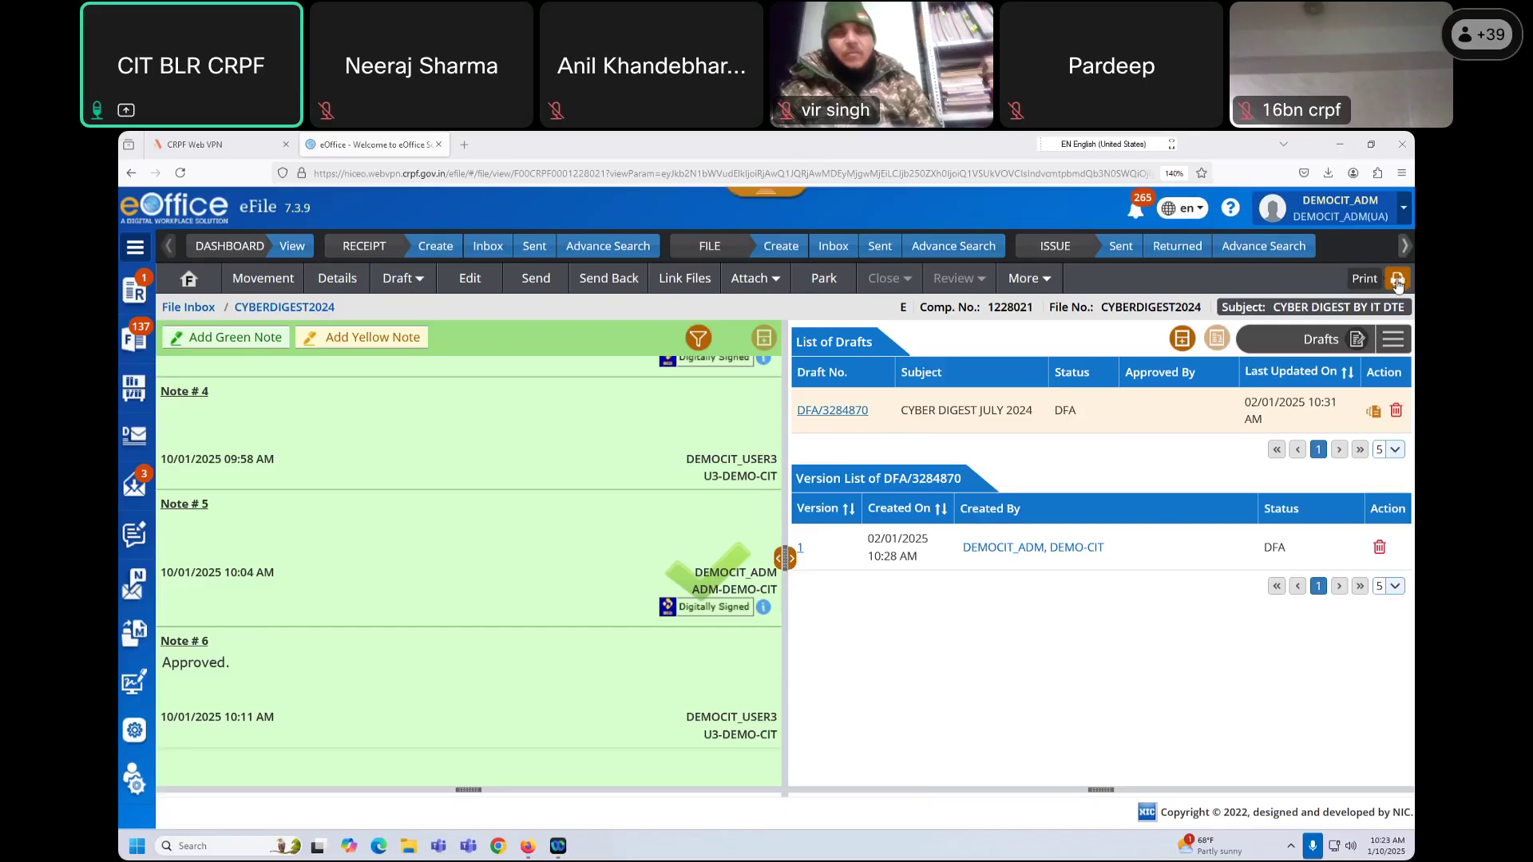
Step: Bring up the file's print page and cycle through its section options, from details to initiated actions
left_click(1397, 281)
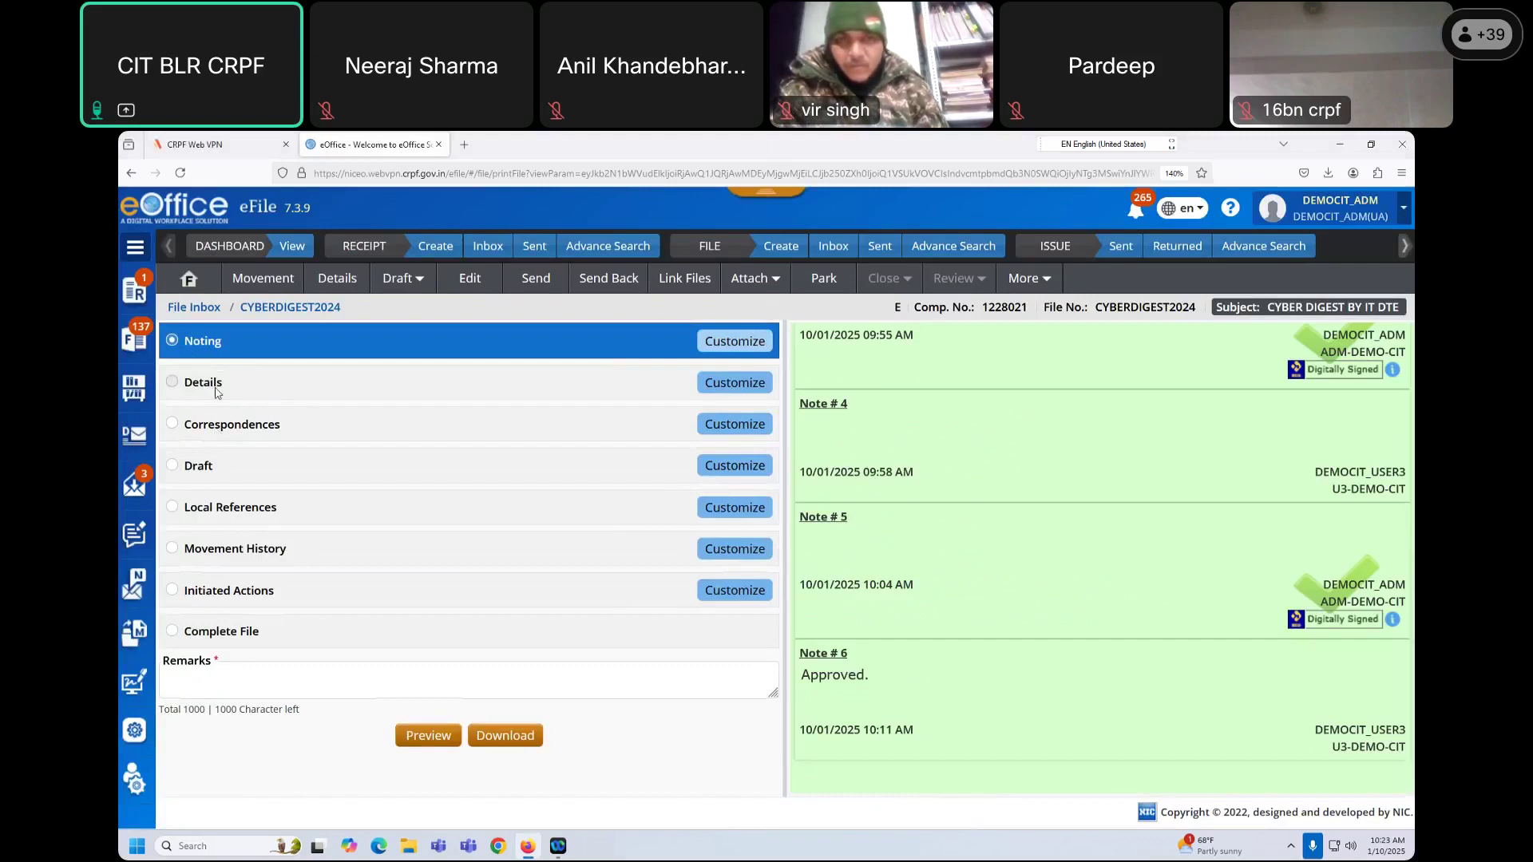
left_click(216, 391)
left_click(236, 433)
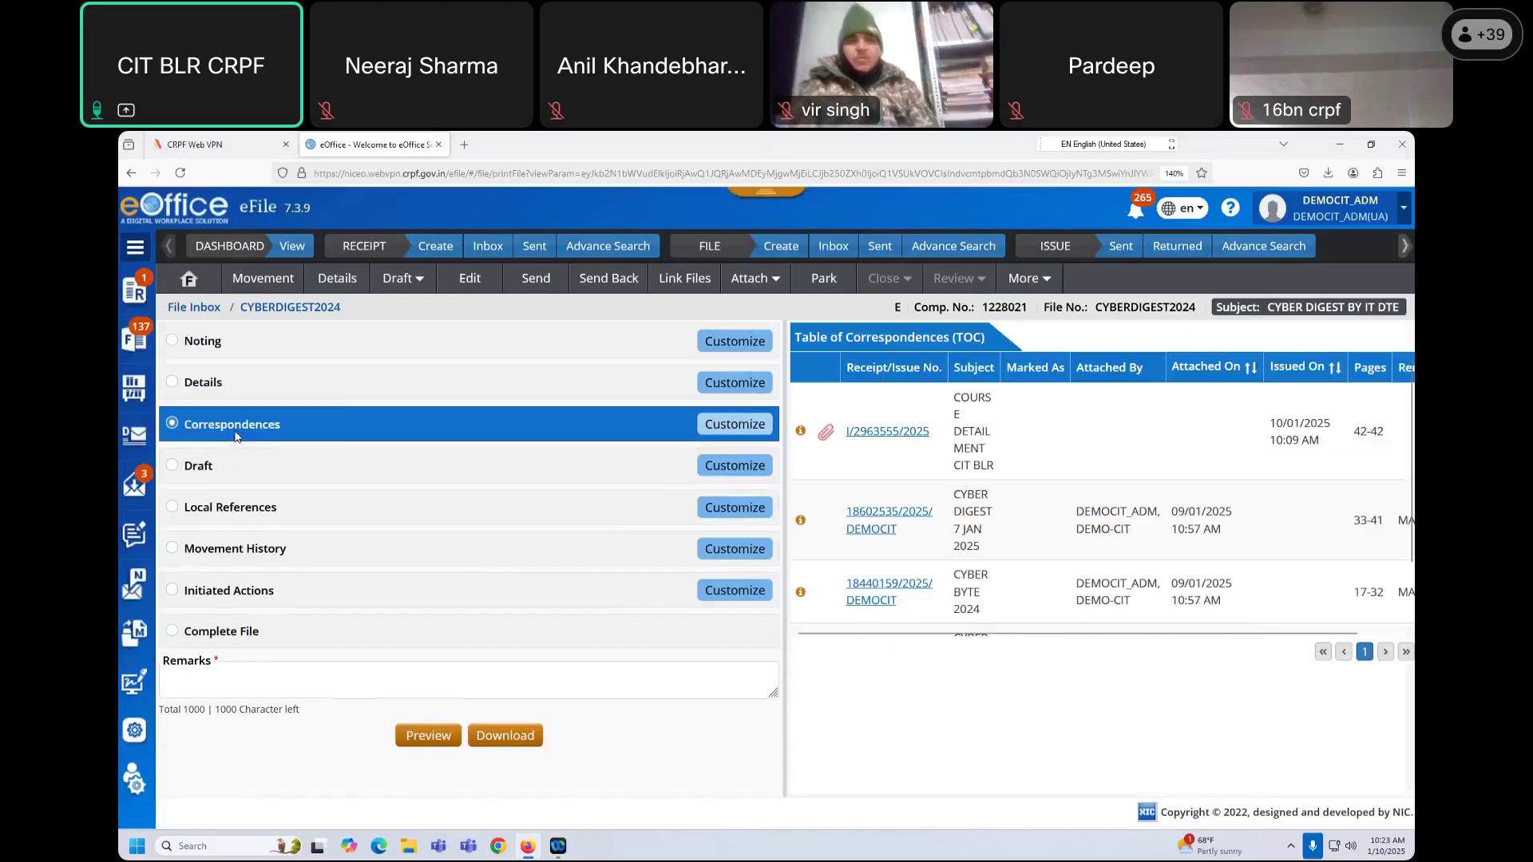
left_click(241, 468)
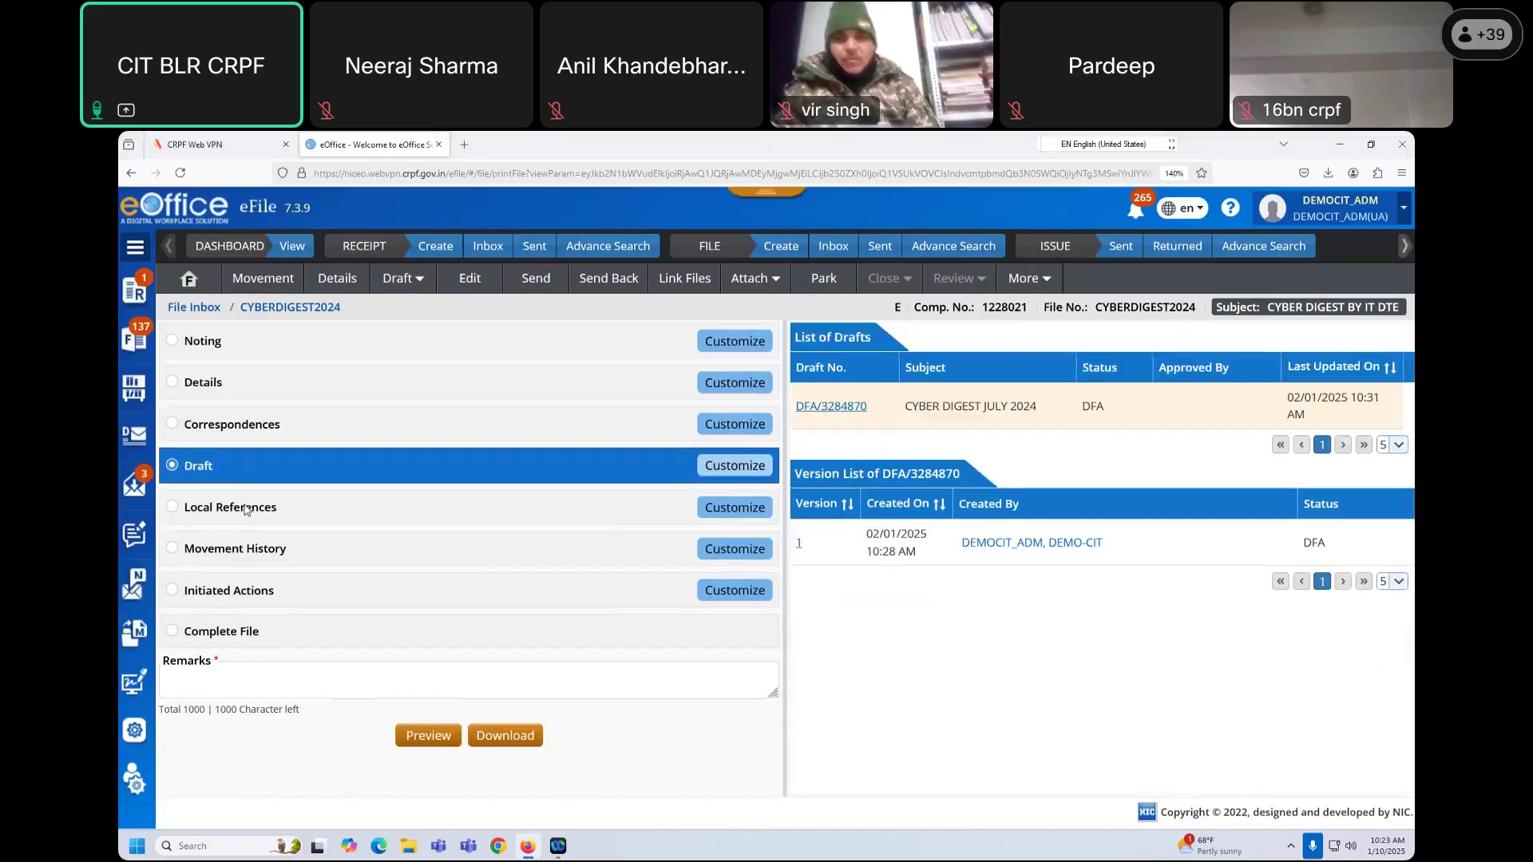
left_click(248, 507)
left_click(261, 552)
left_click(247, 594)
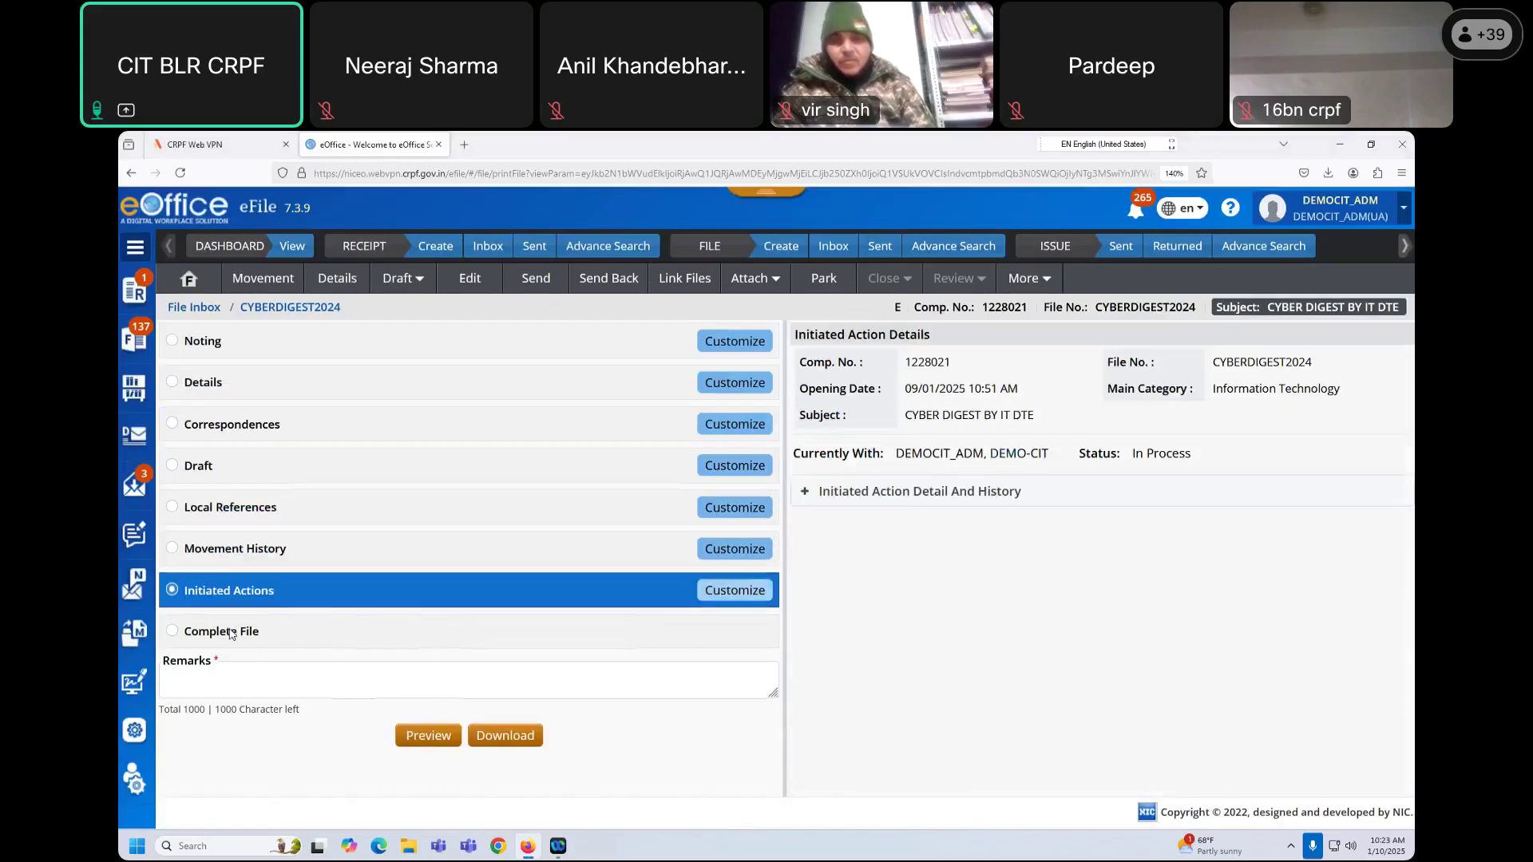
Step: Choose Complete File with the remark 'fff' and preview the printout
left_click(255, 632)
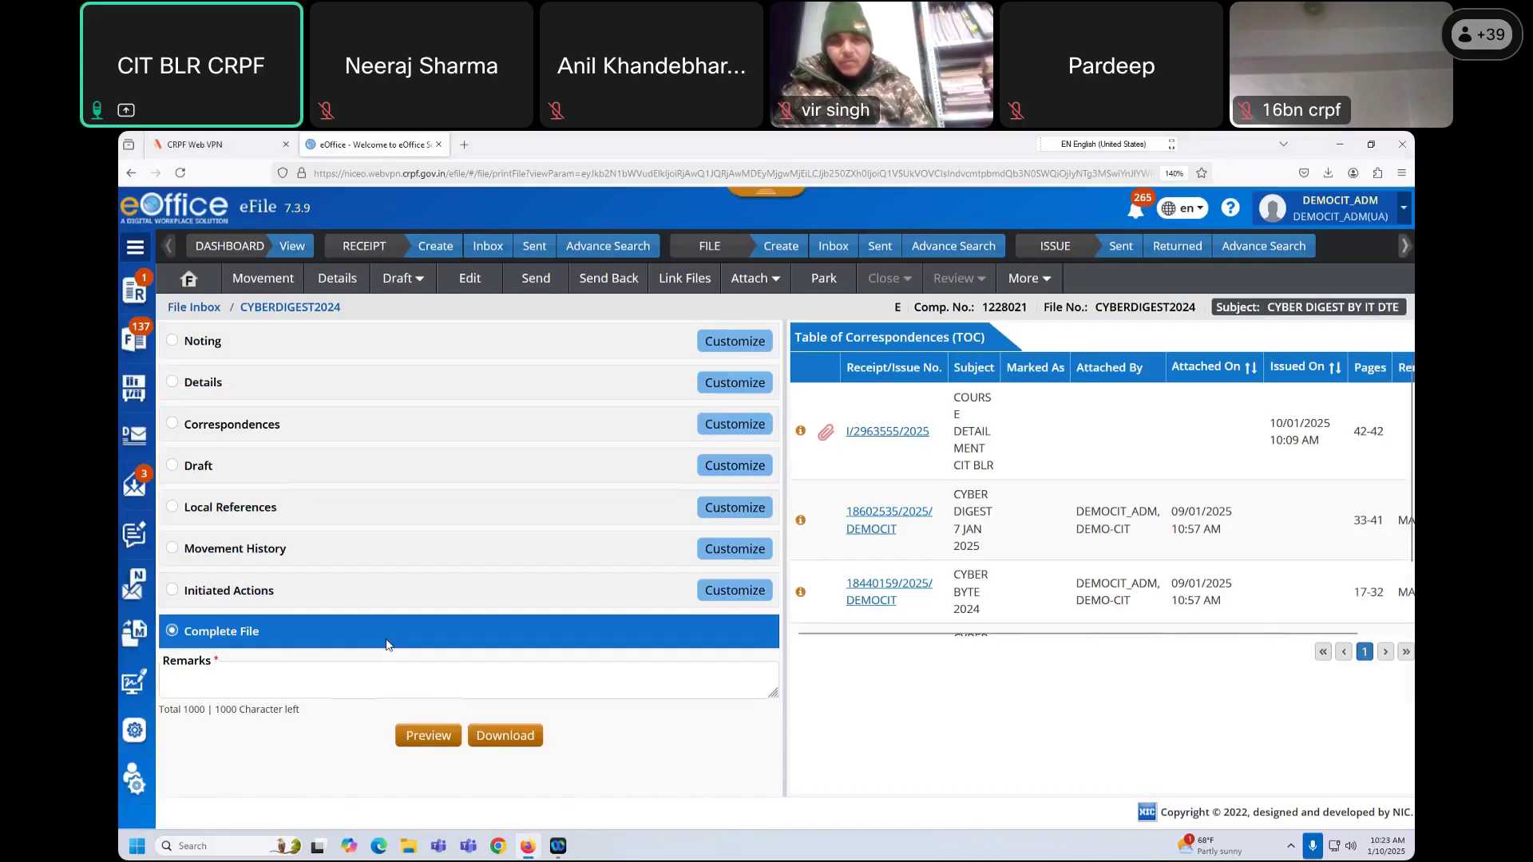
left_click(427, 735)
left_click(372, 674)
type("fff")
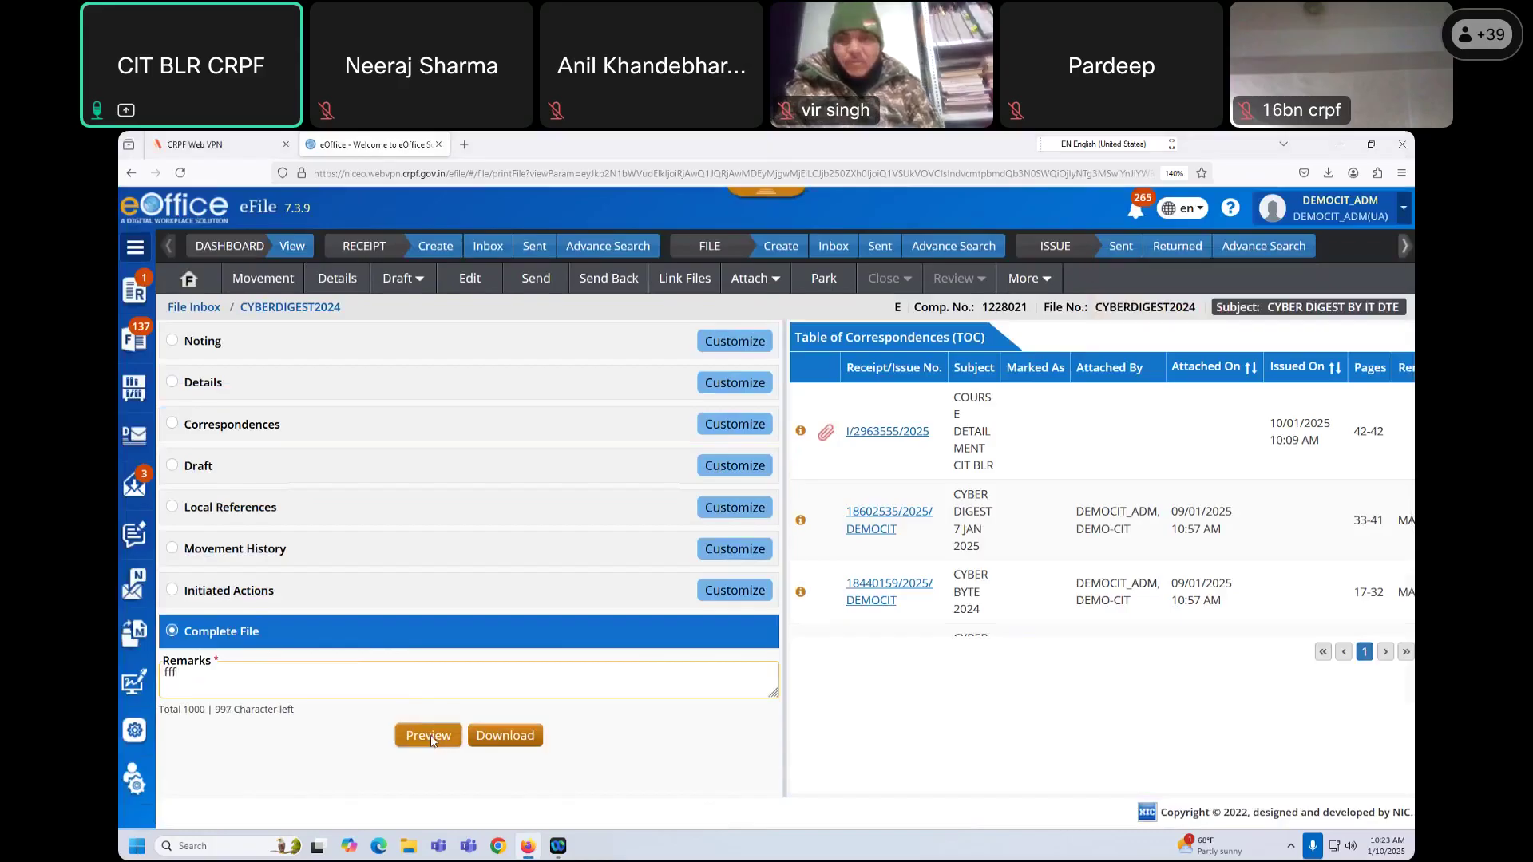
left_click(429, 734)
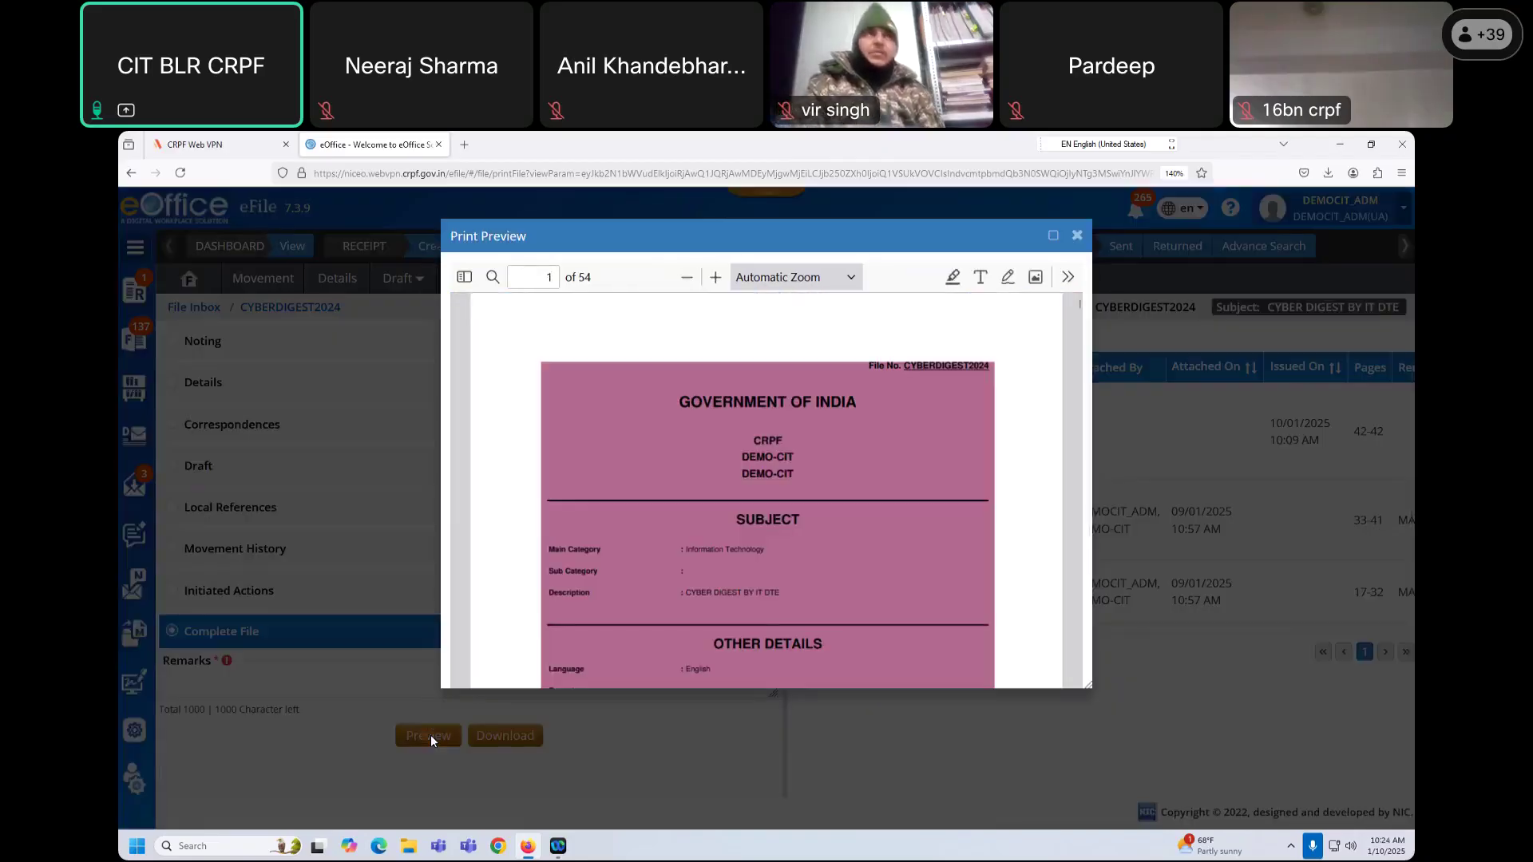
scroll(842, 521, "down", 3)
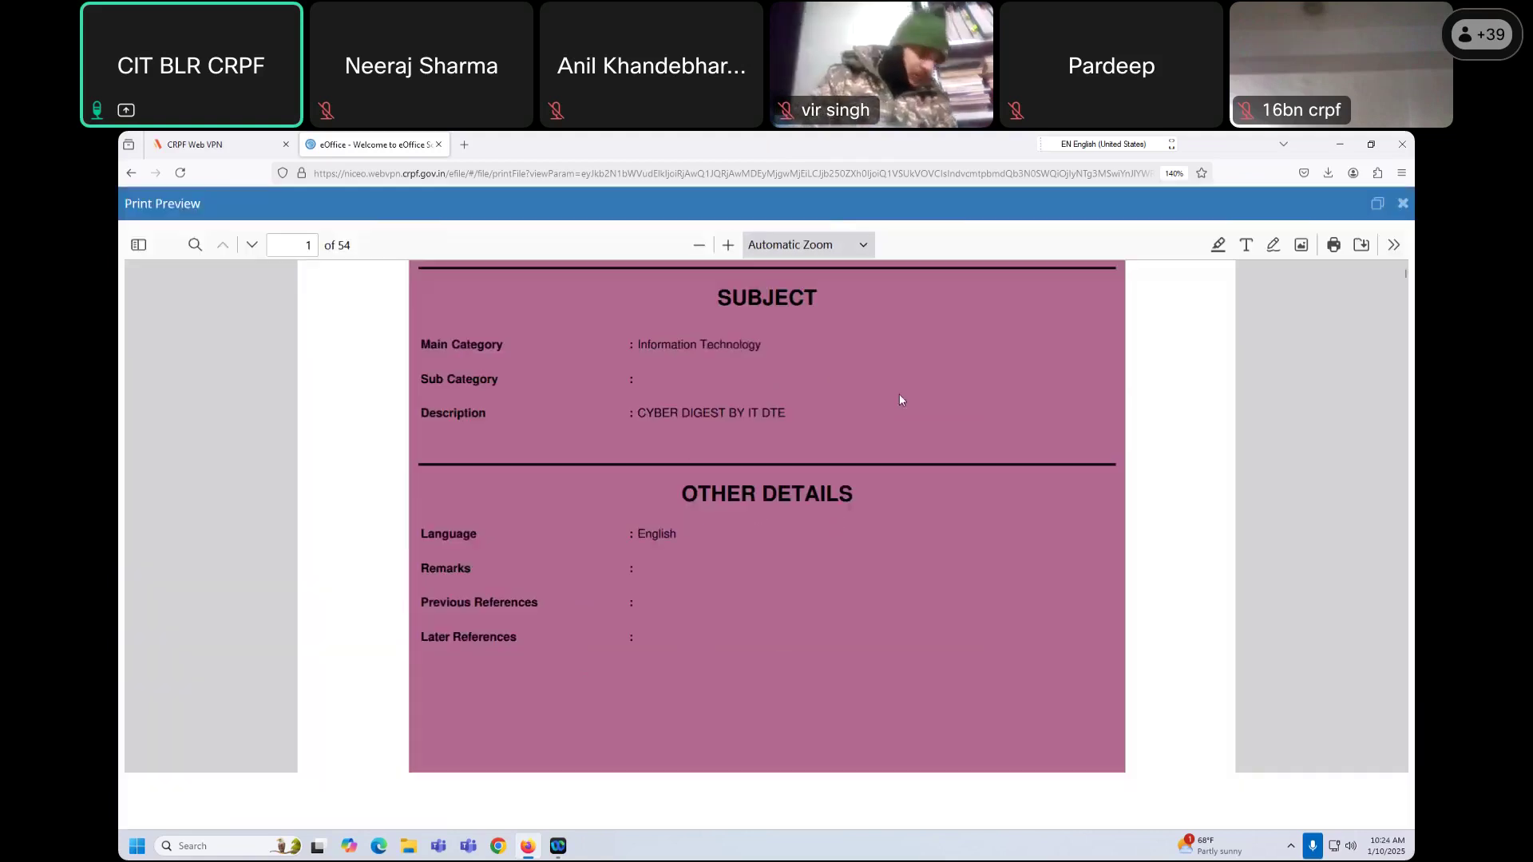
left_click(1053, 236)
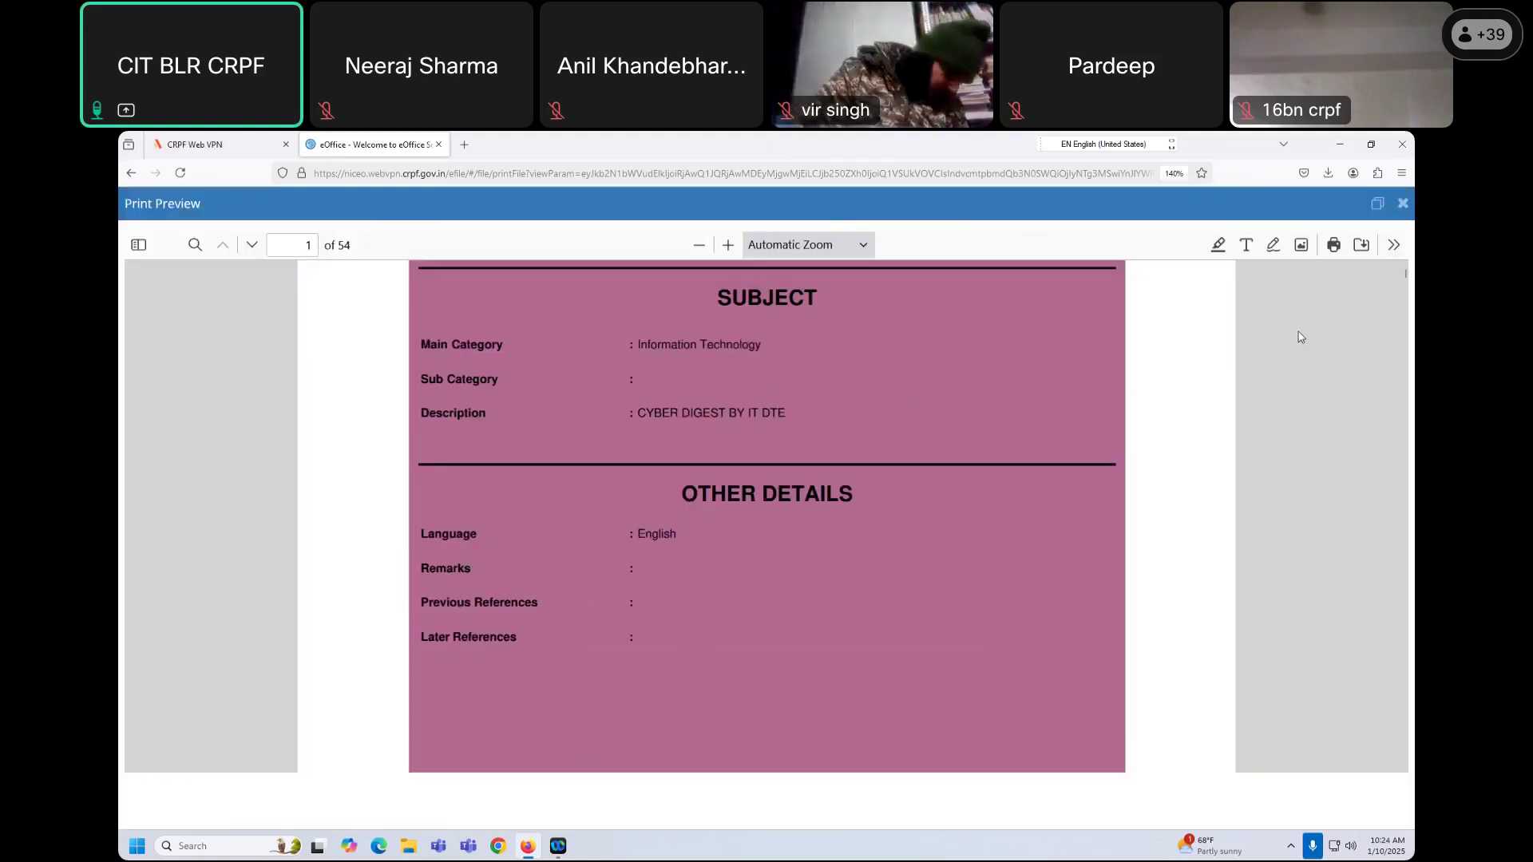
left_click_drag(1407, 277, 1409, 186)
left_click(1402, 203)
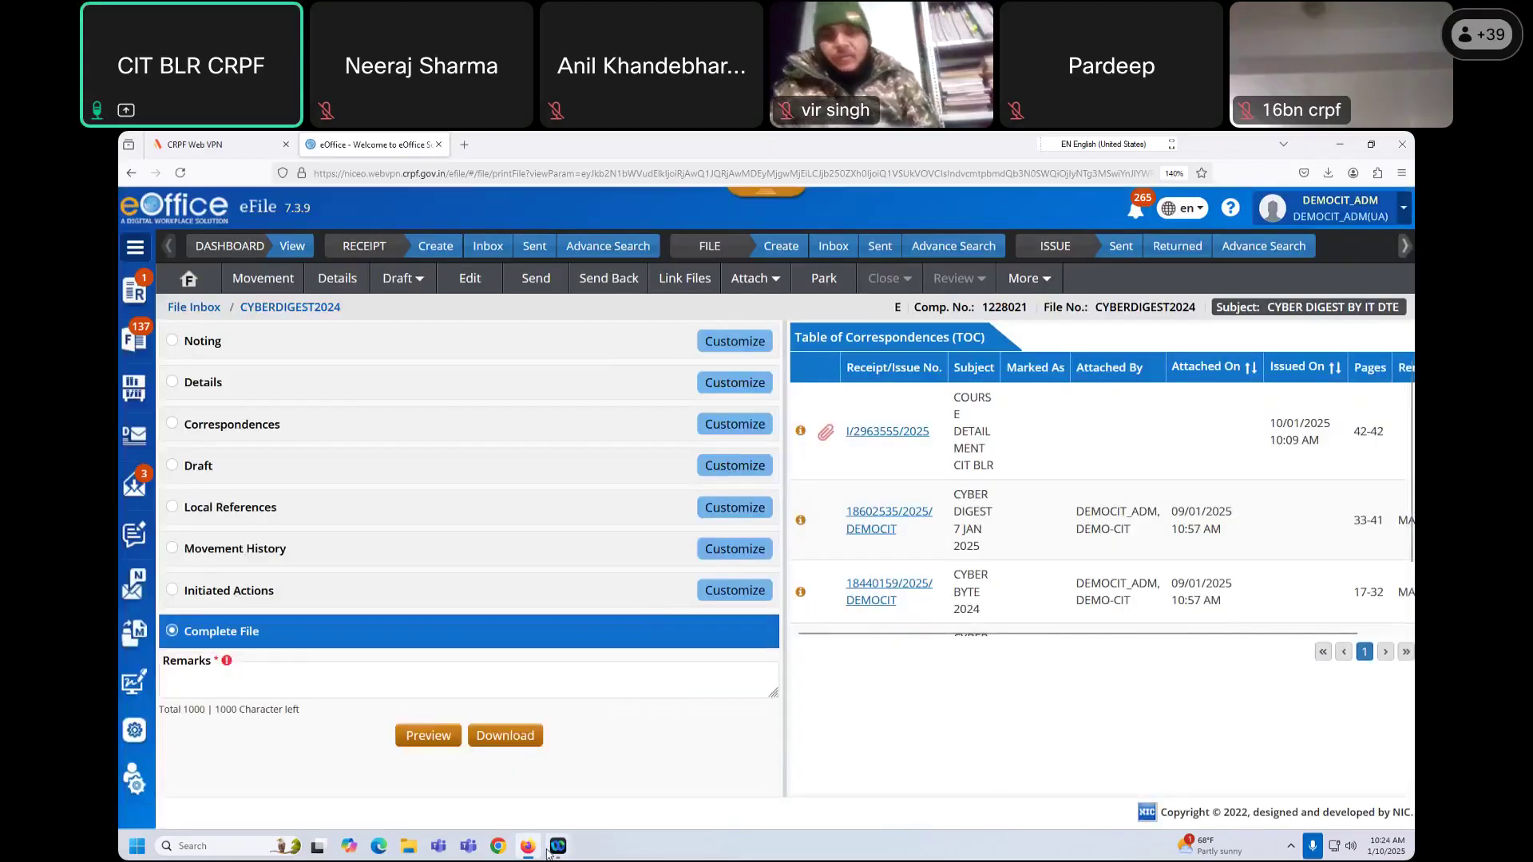
mouse_move(555, 849)
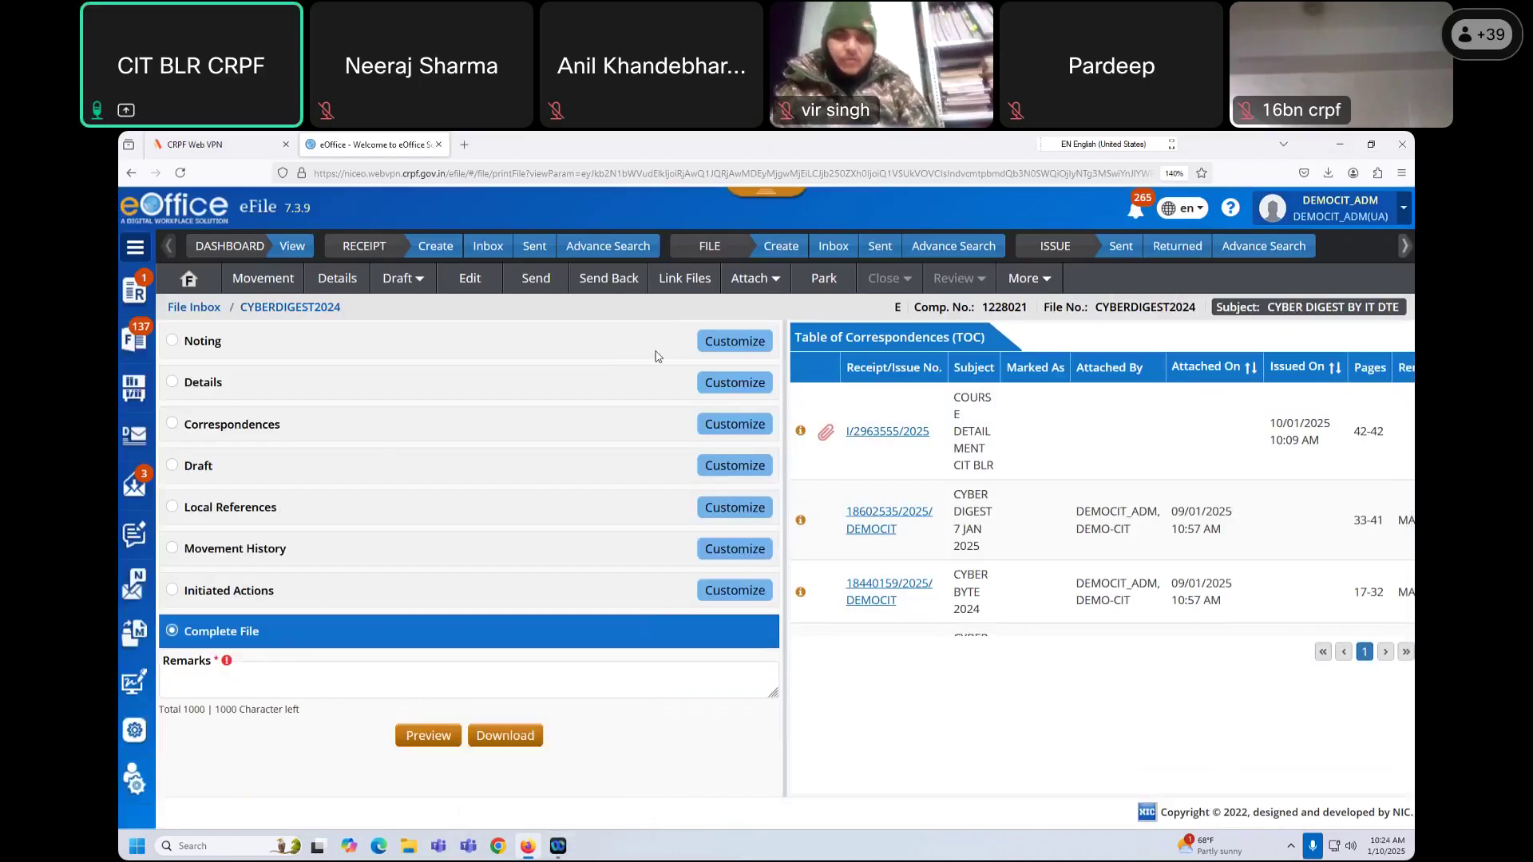
Step: Return to the CYBERDIGEST2024 file view, then go to the File menu's Bulk Closing page
left_click(191, 279)
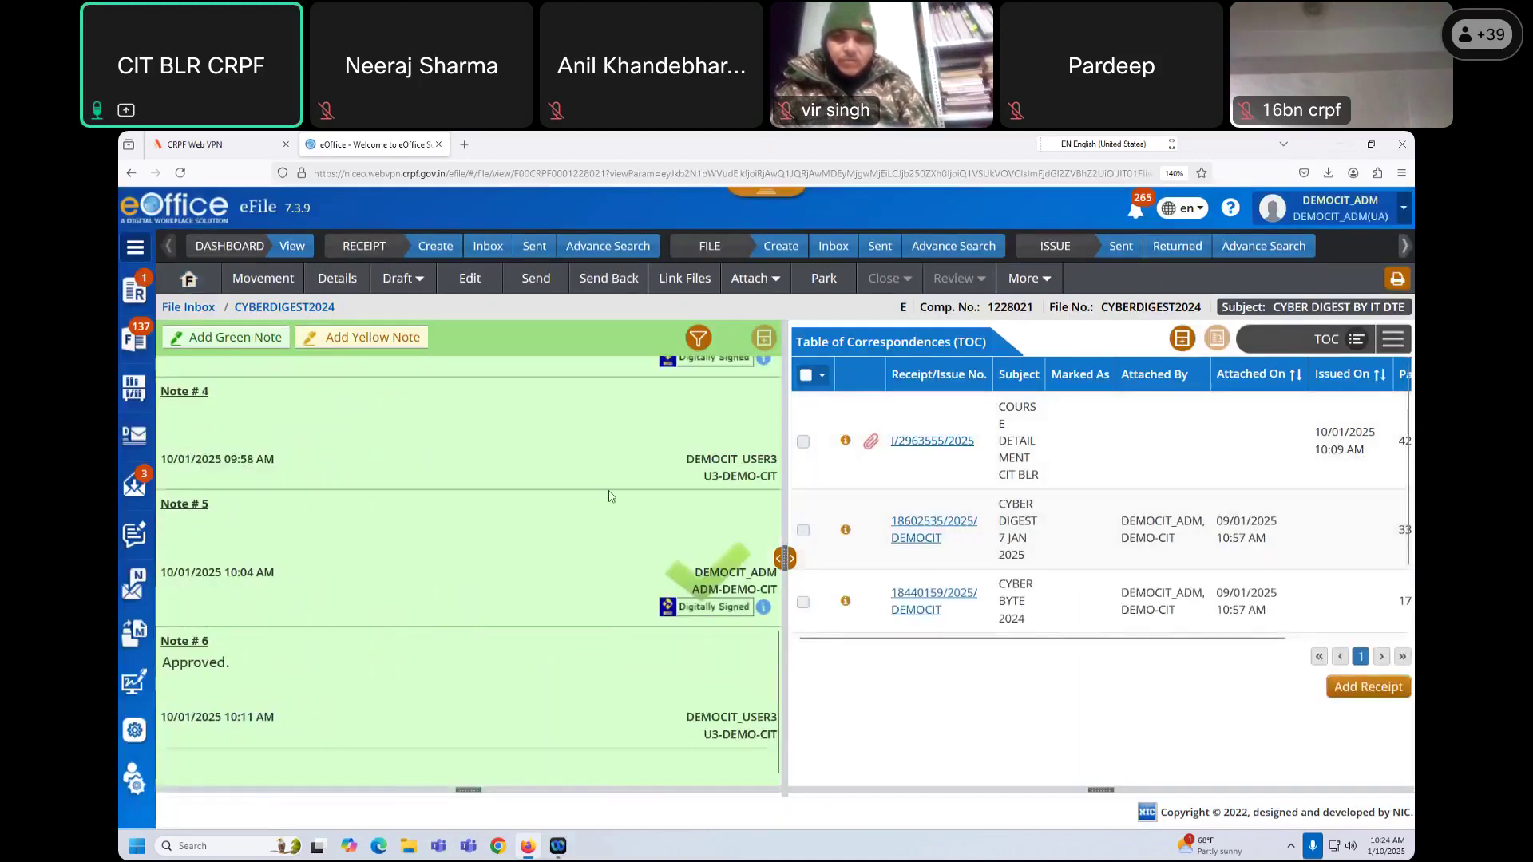
scroll(593, 564, "up", 5)
scroll(623, 606, "down", 5)
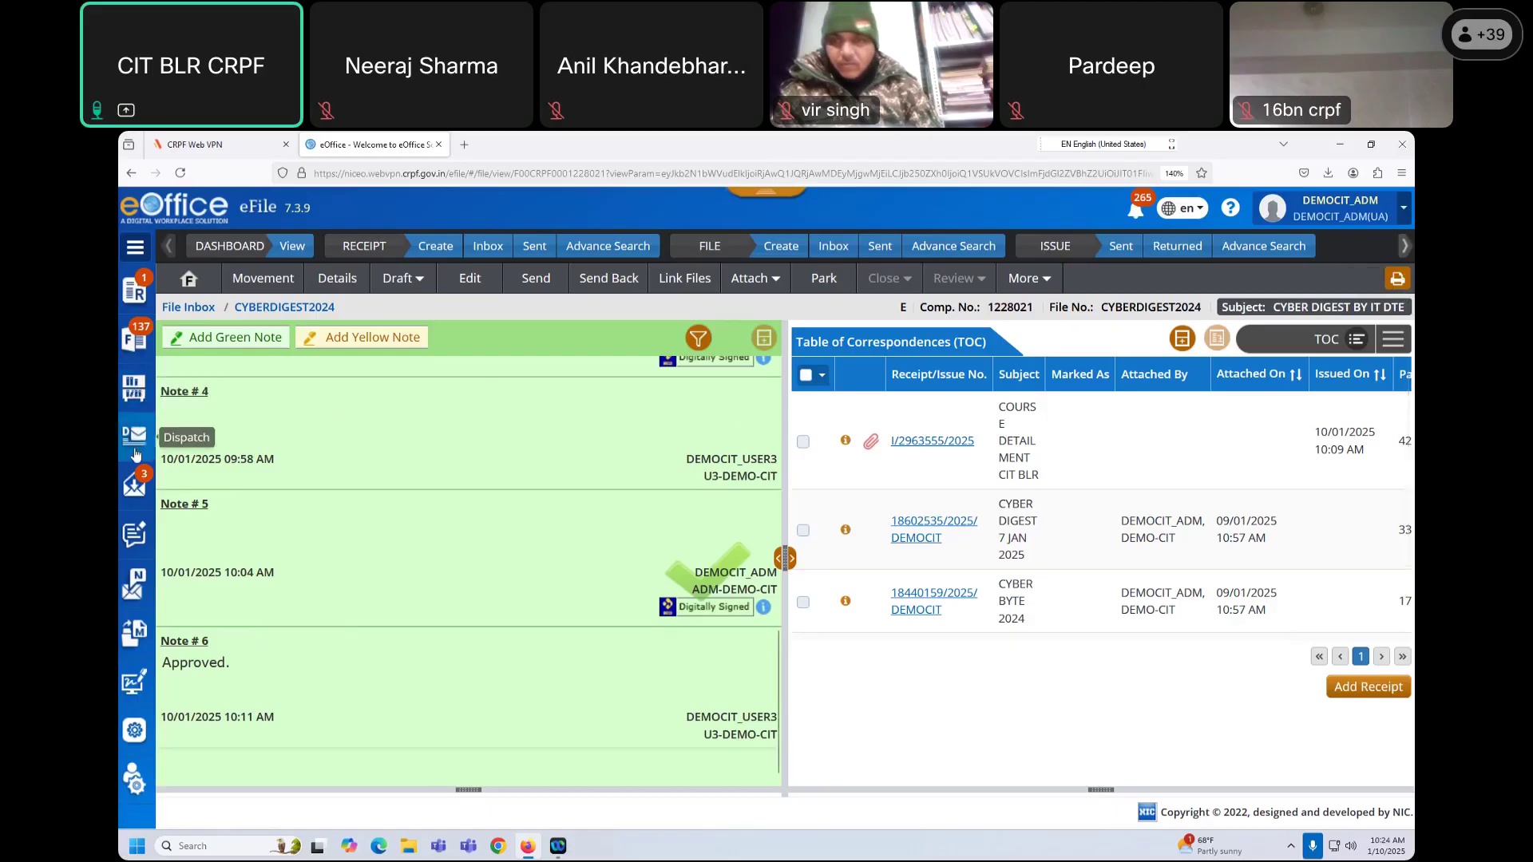
mouse_move(131, 387)
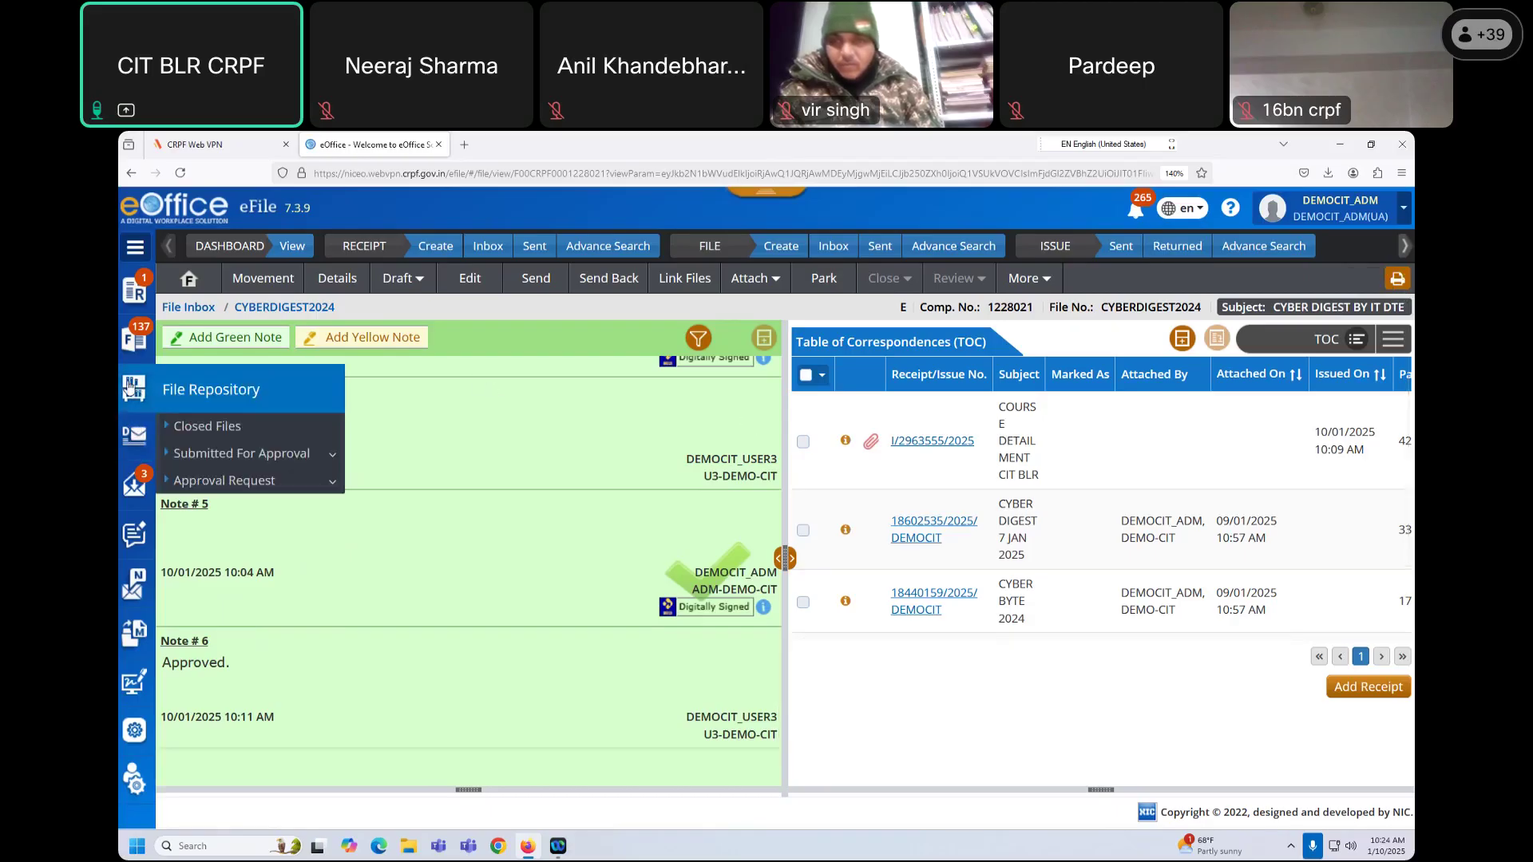
mouse_move(138, 340)
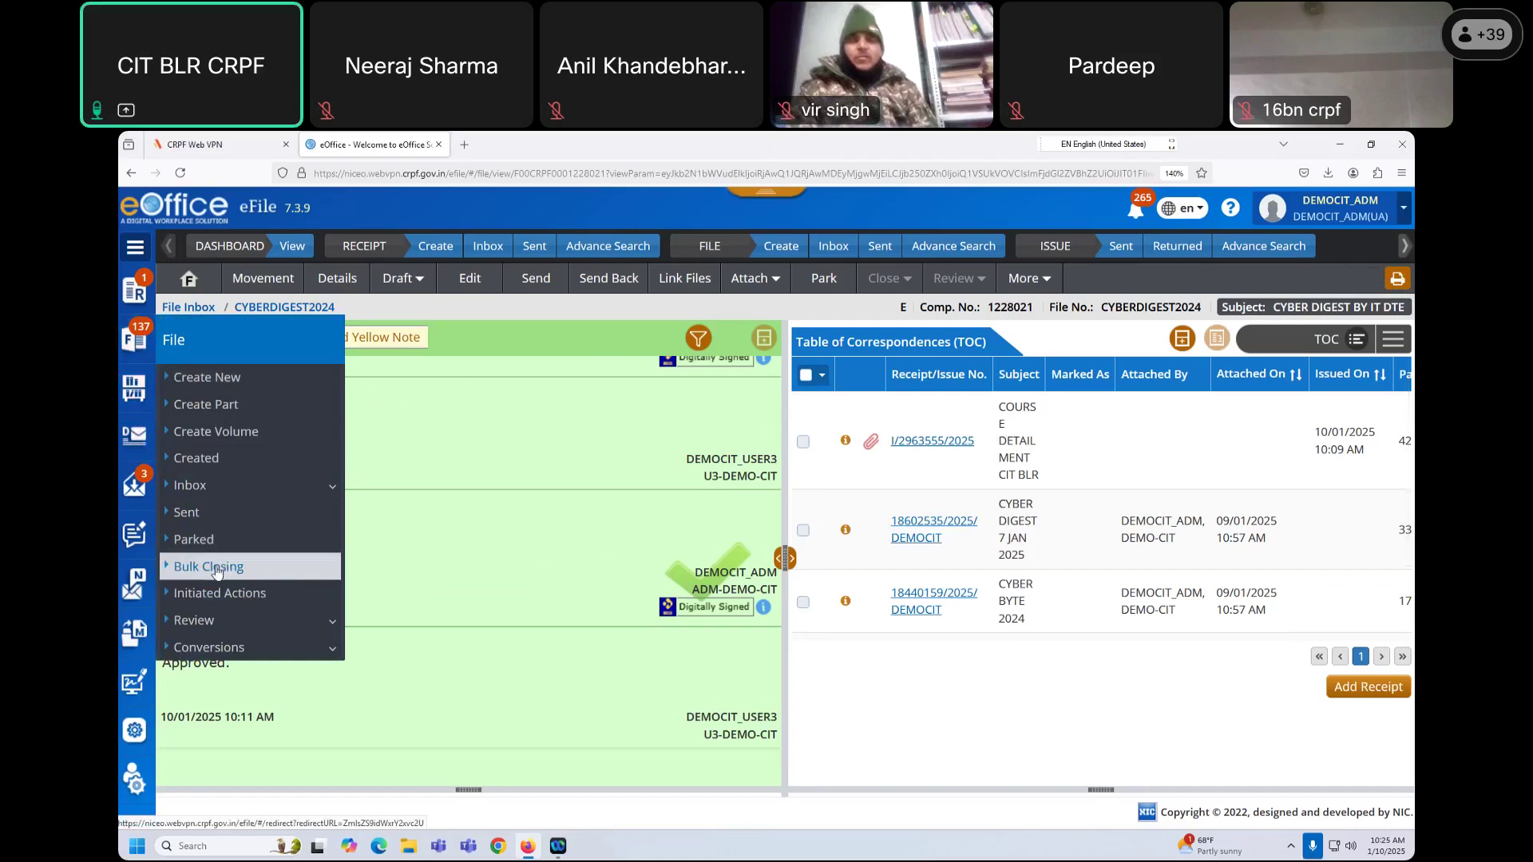
left_click(216, 567)
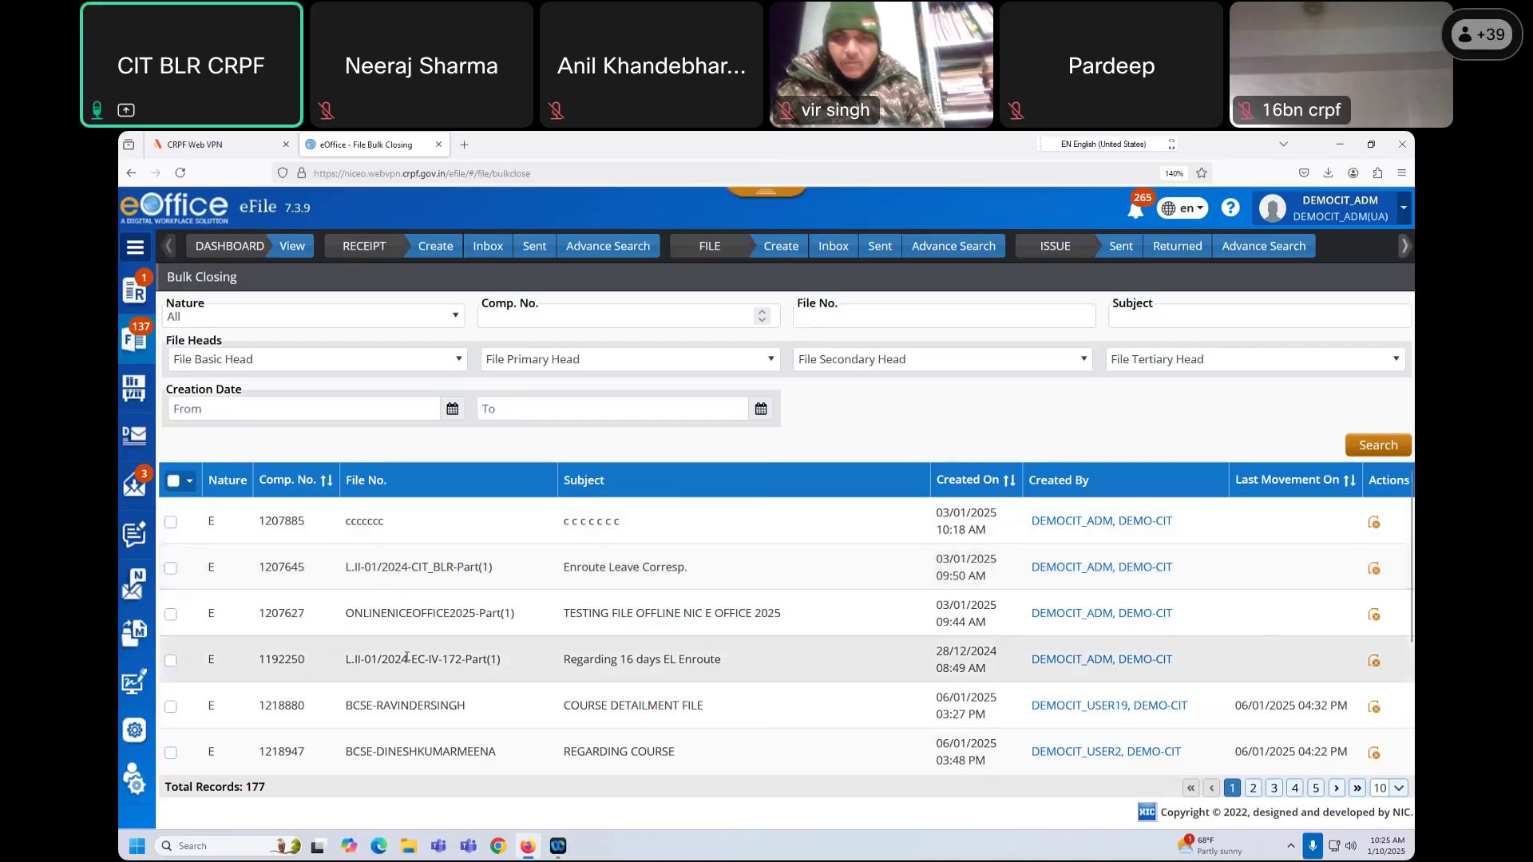
Step: Show 20 files per page on the Bulk Closing list
scroll(1081, 705, "down", 2)
scroll(1185, 732, "up", 2)
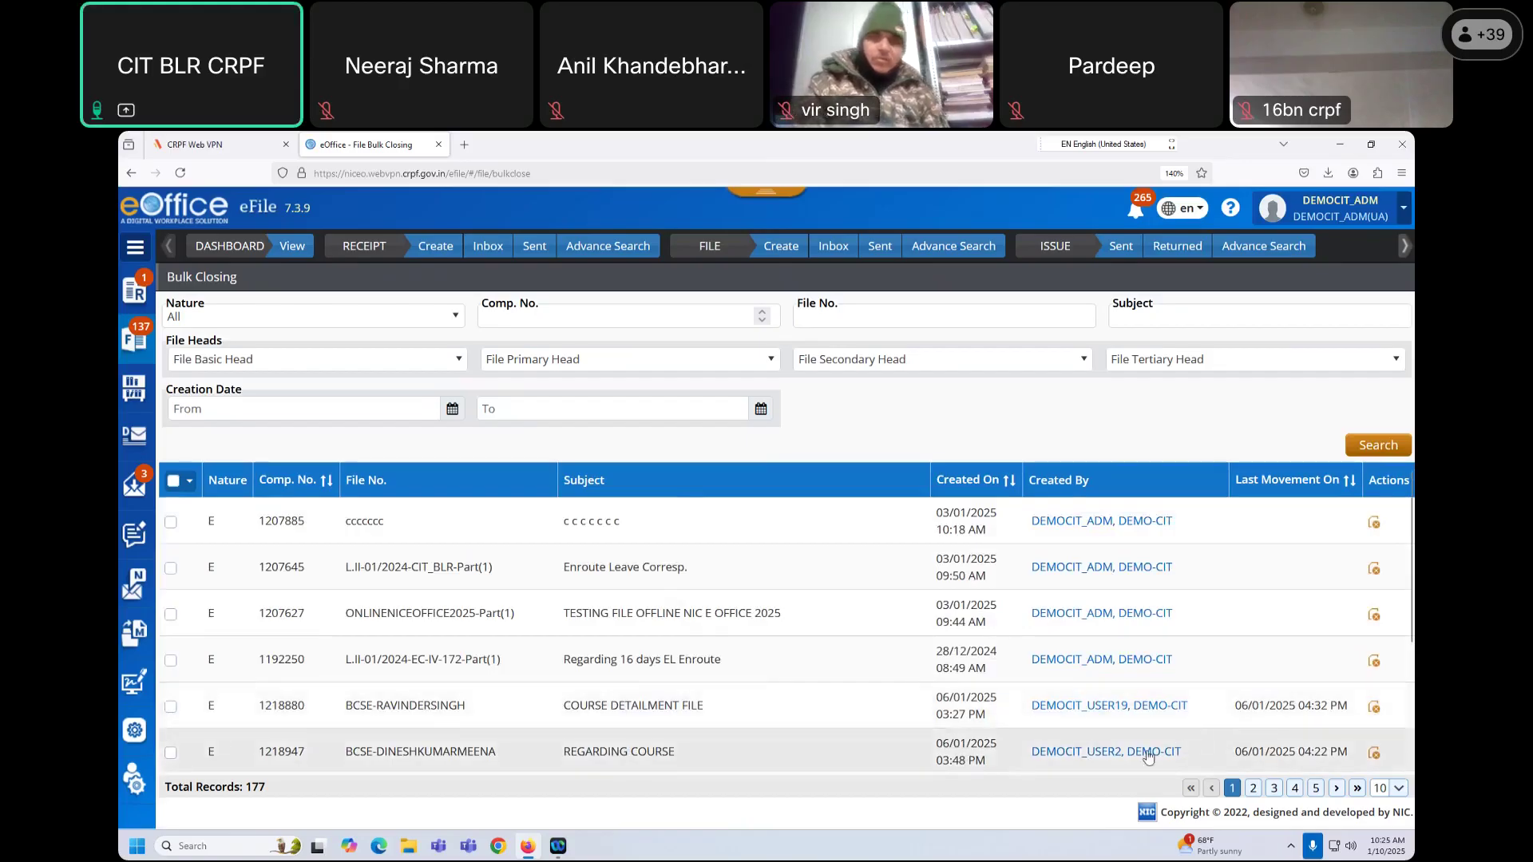
scroll(1144, 759, "down", 2)
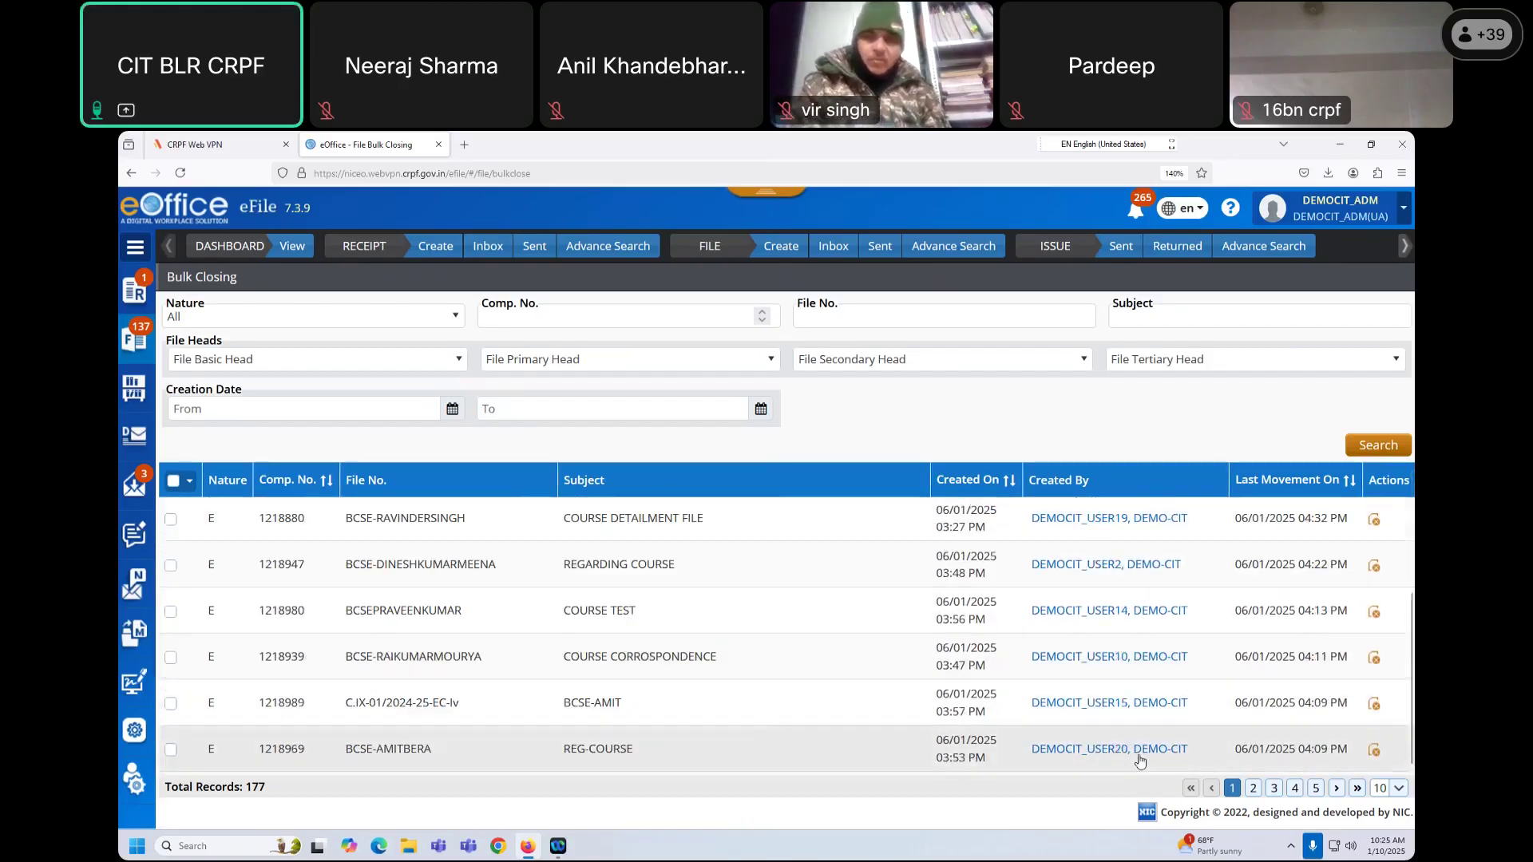
left_click(1393, 789)
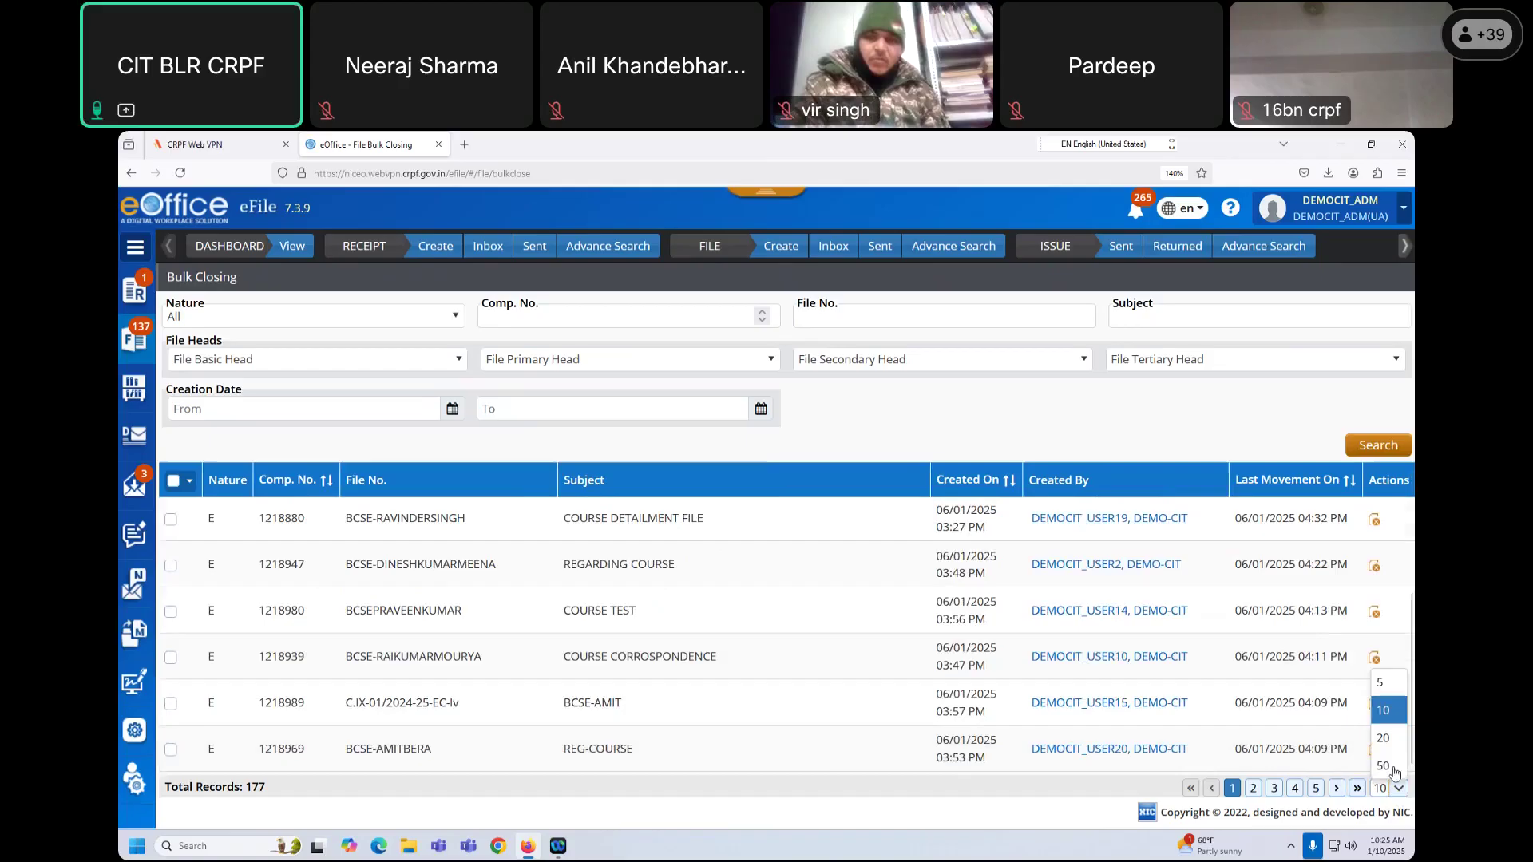
left_click(1385, 738)
Step: Select all 20 files on the page and bring up the bulk action choices
scroll(946, 645, "up", 5)
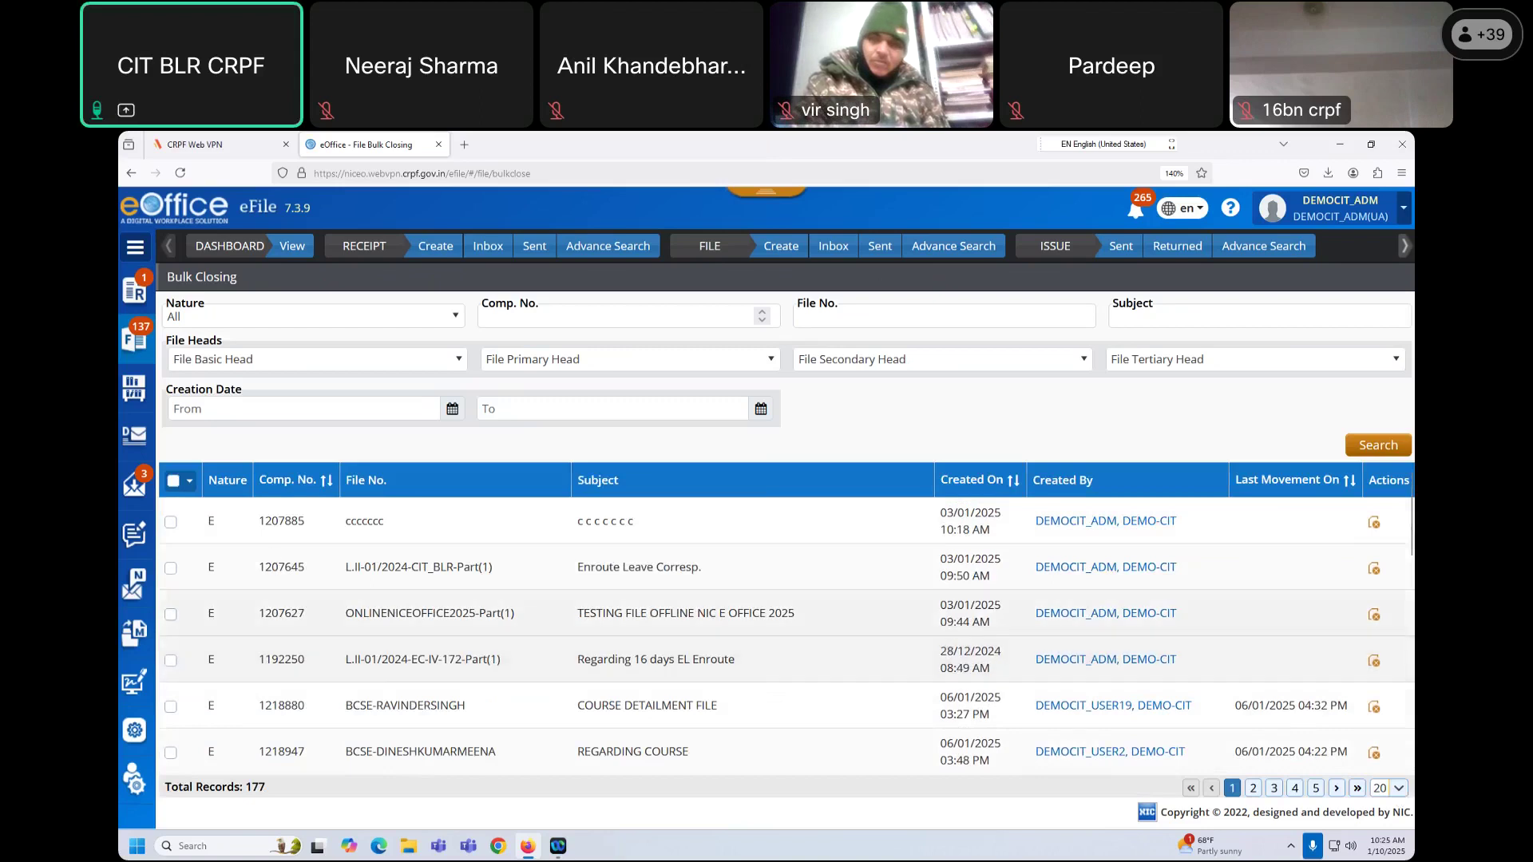
left_click(174, 482)
scroll(303, 638, "down", 5)
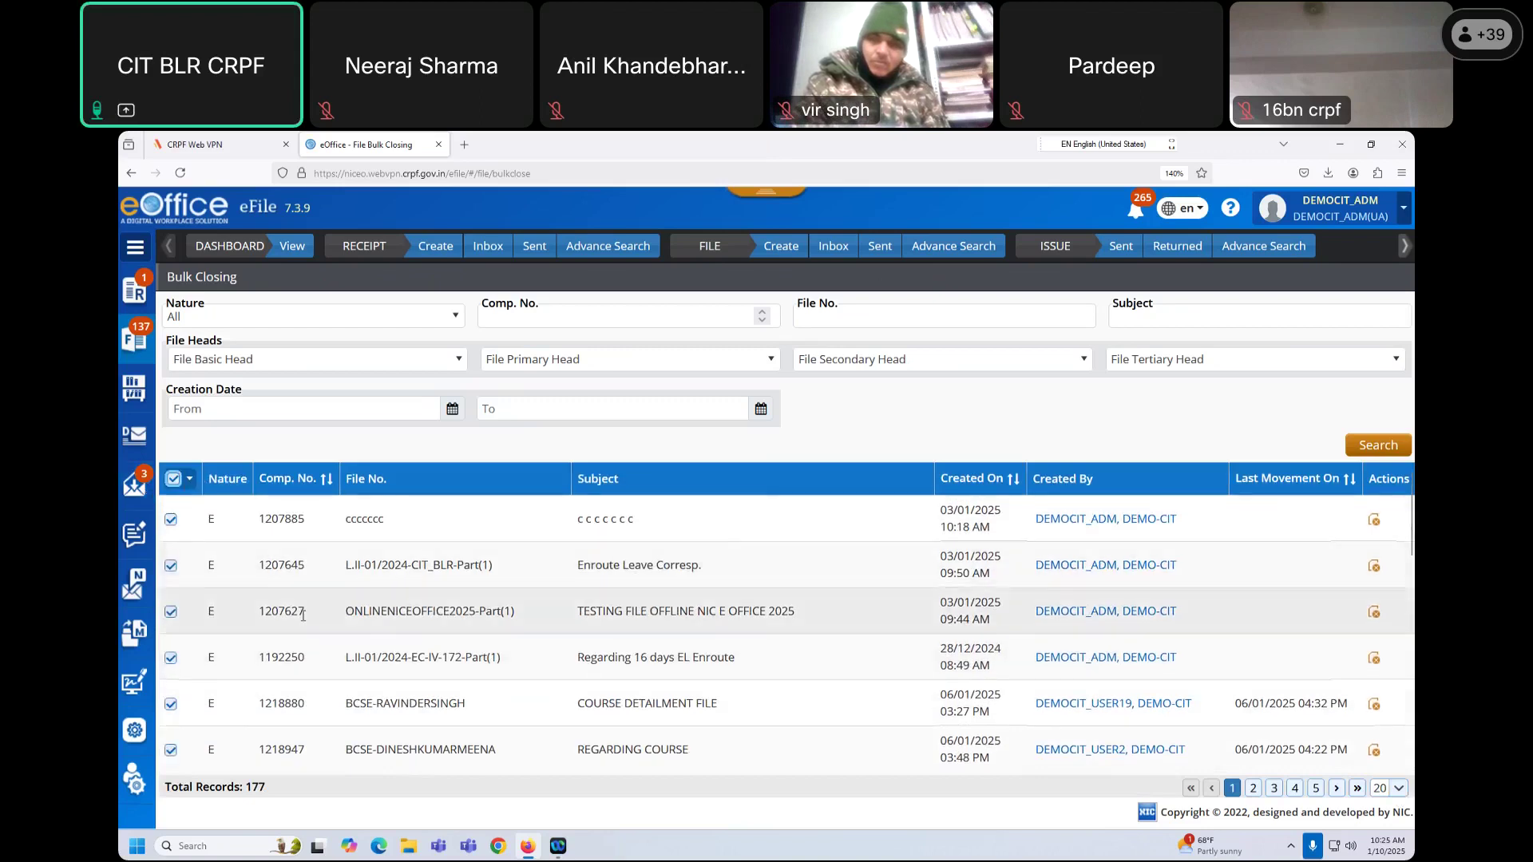
scroll(303, 638, "down", 3)
scroll(291, 631, "up", 8)
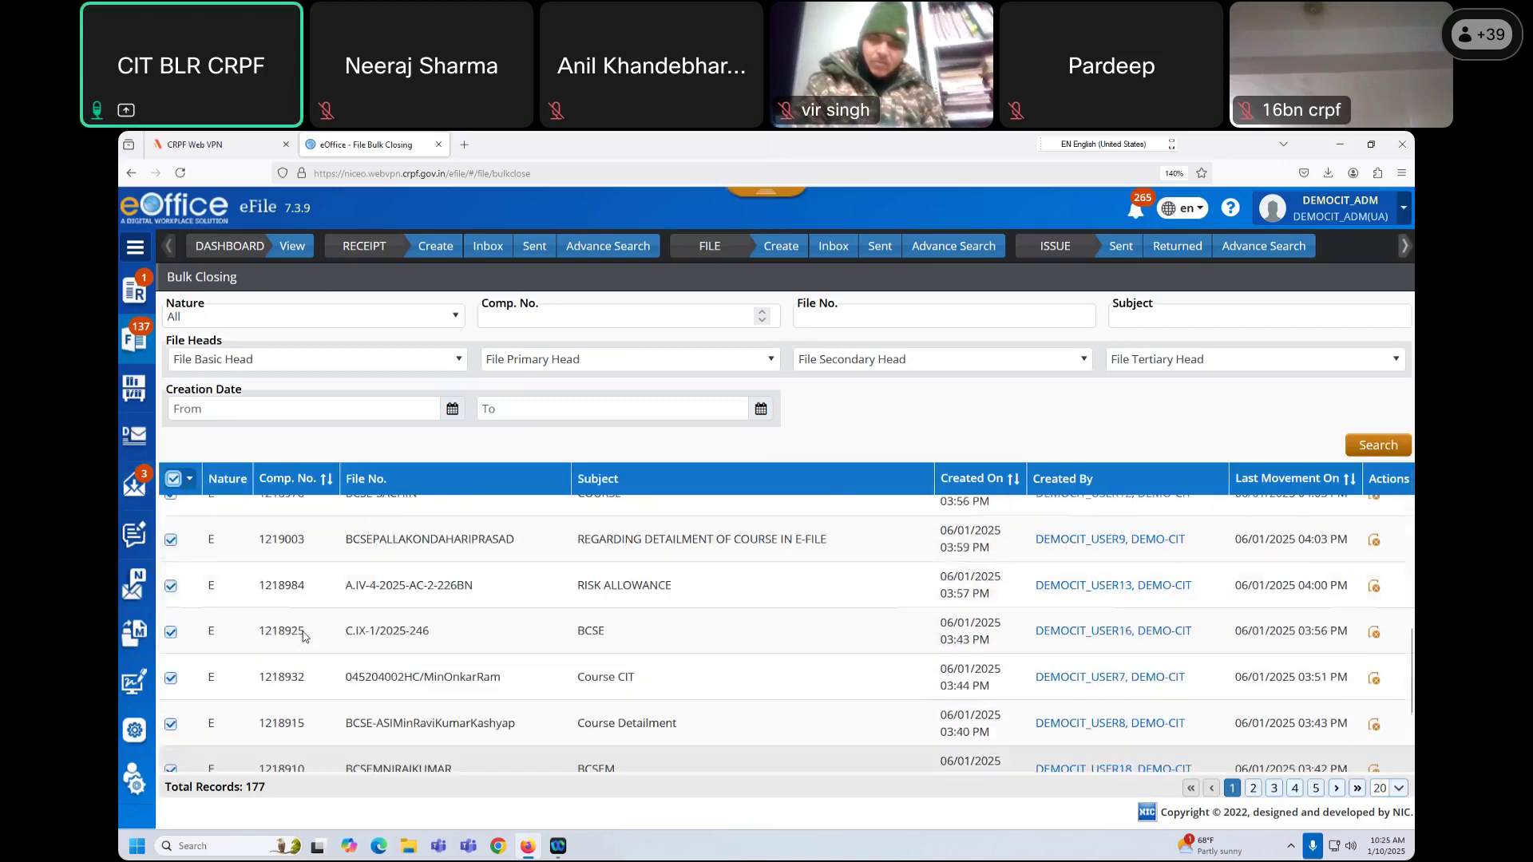
left_click_drag(208, 519, 221, 612)
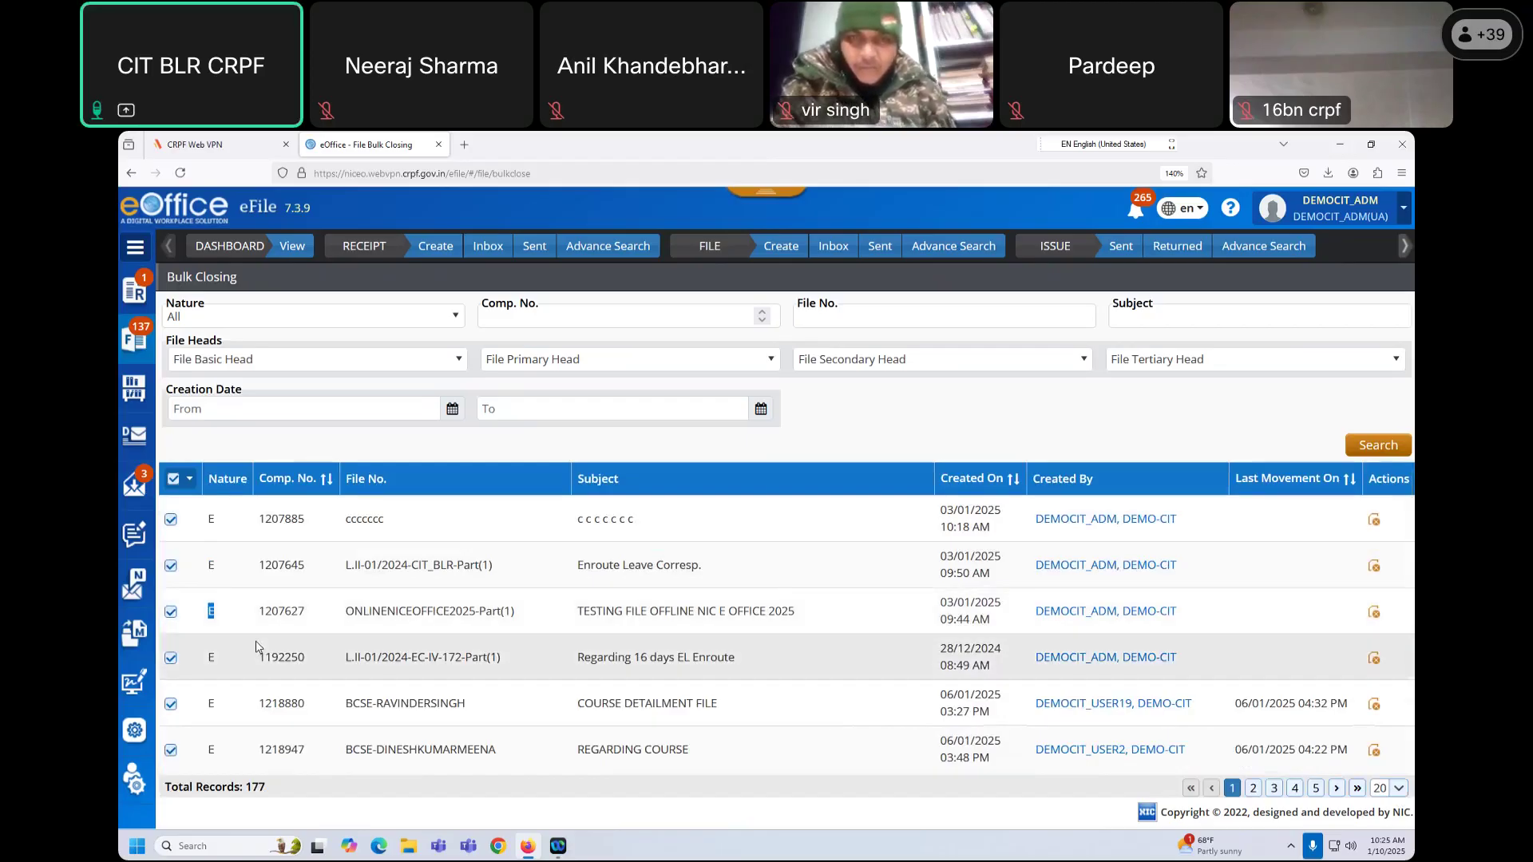
left_click(189, 479)
Step: Bulk-close the selected files with the closing remark 'work done'
left_click(191, 511)
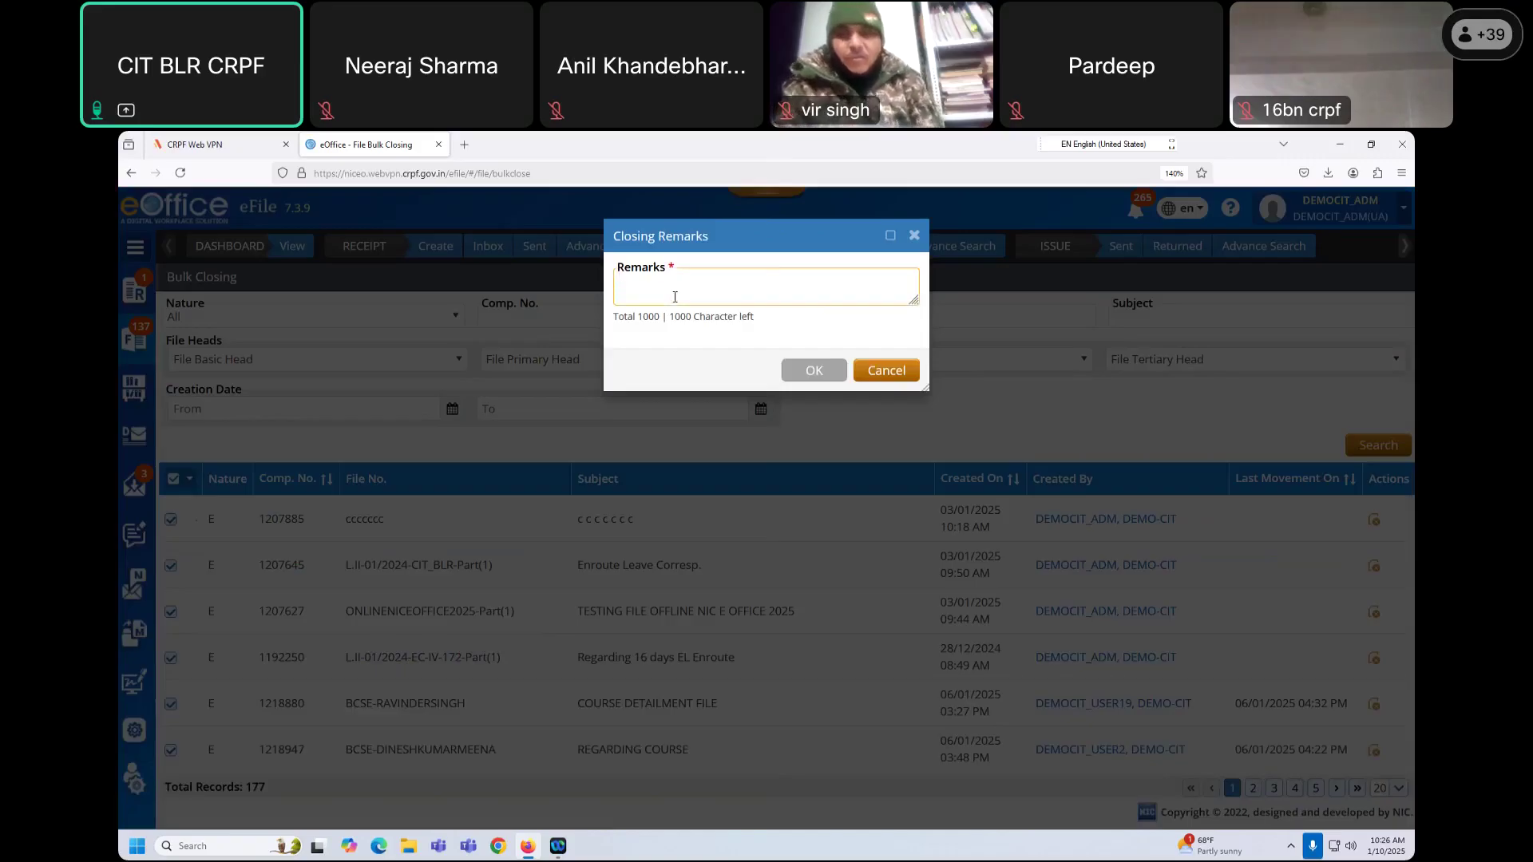
type("wor")
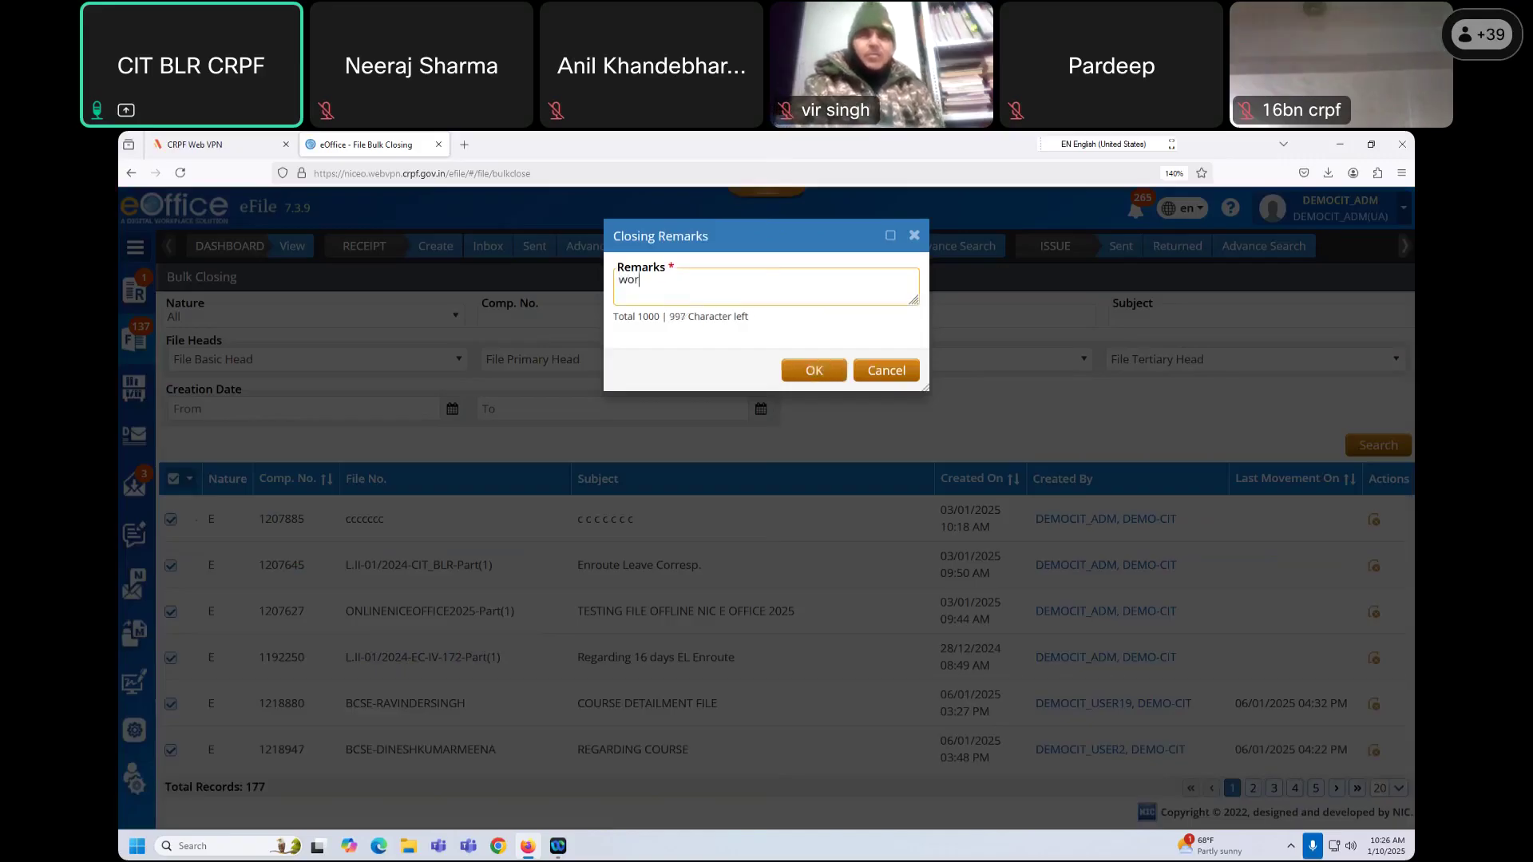
type("k done")
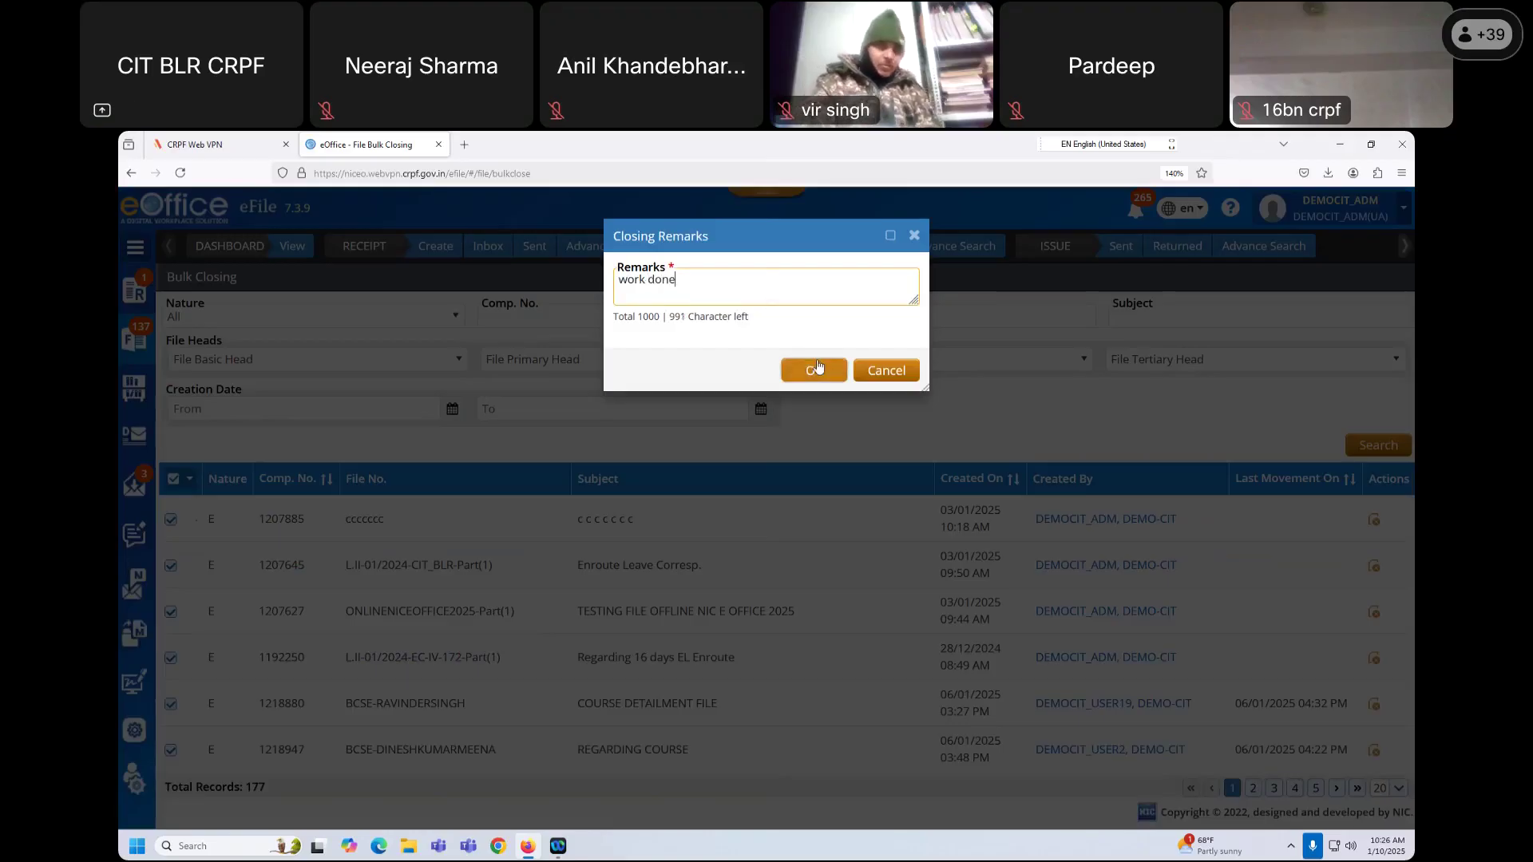
left_click(818, 368)
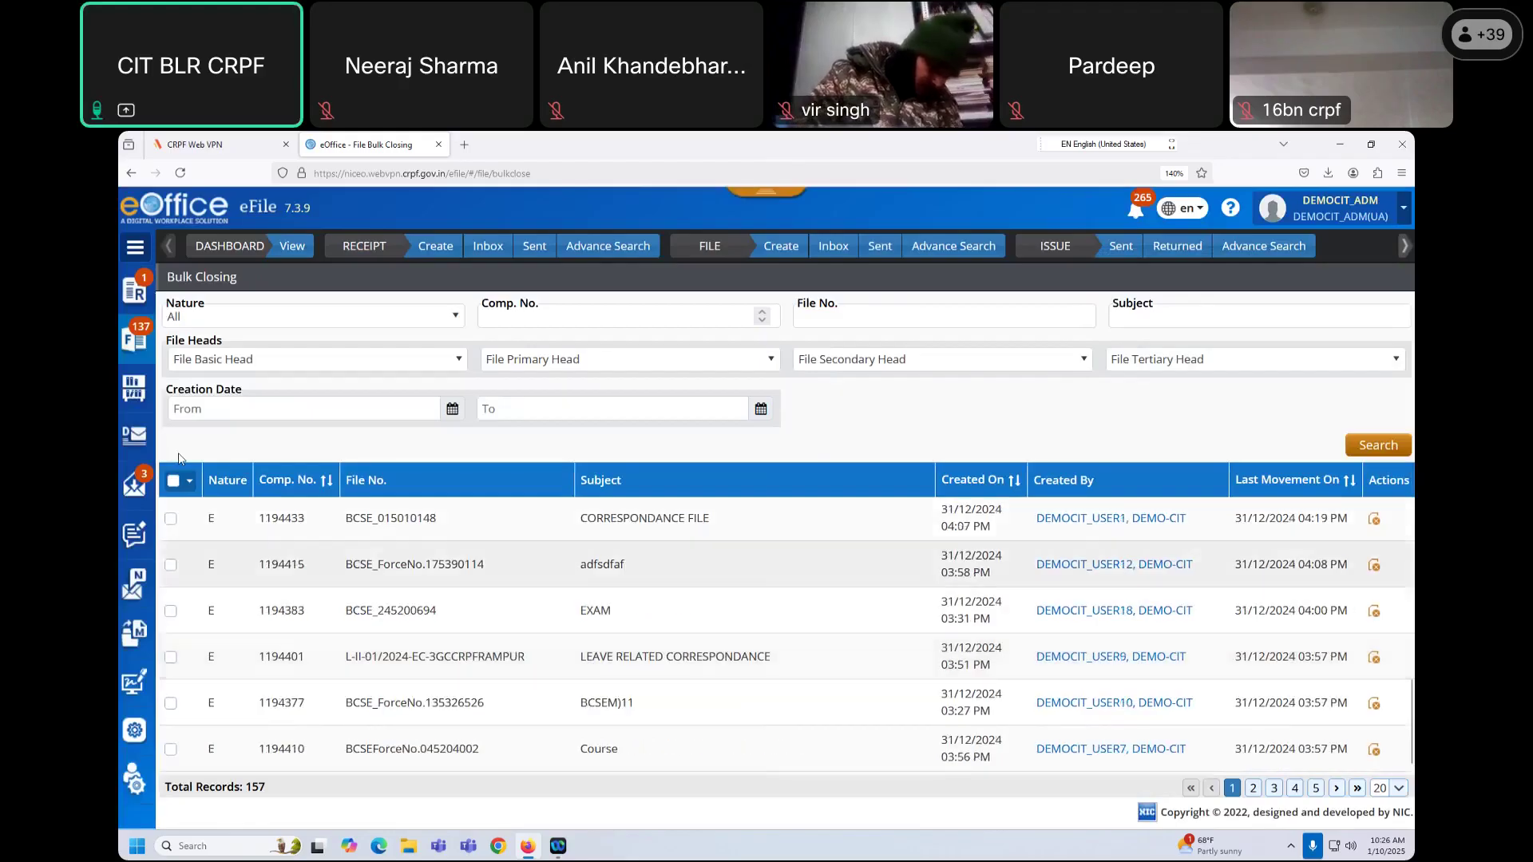
left_click(136, 390)
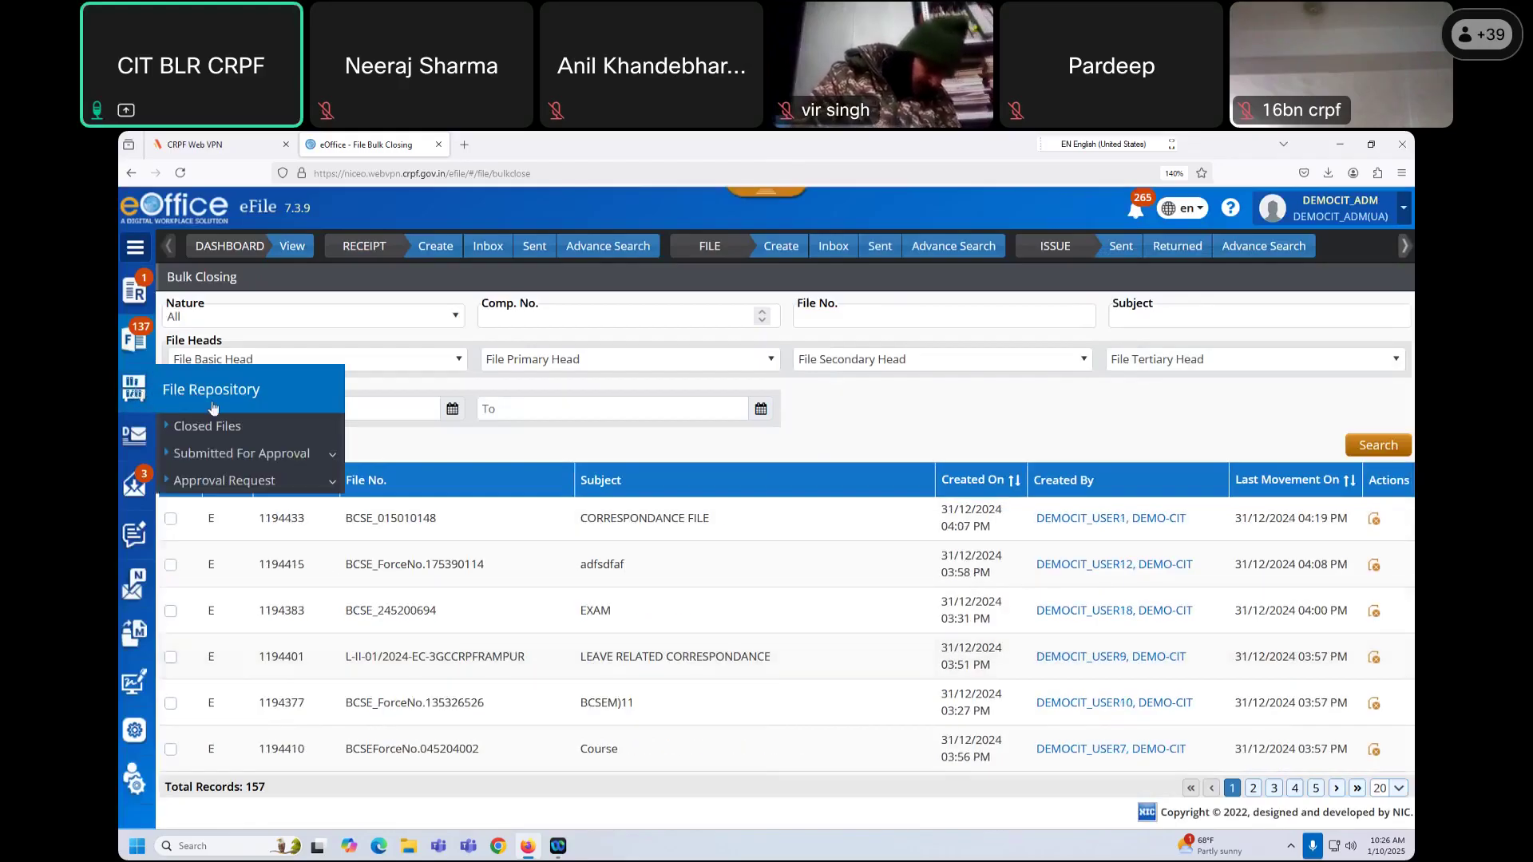
Step: Go to the List of Closed Files and check the 'work done' remark on the first file
left_click(217, 430)
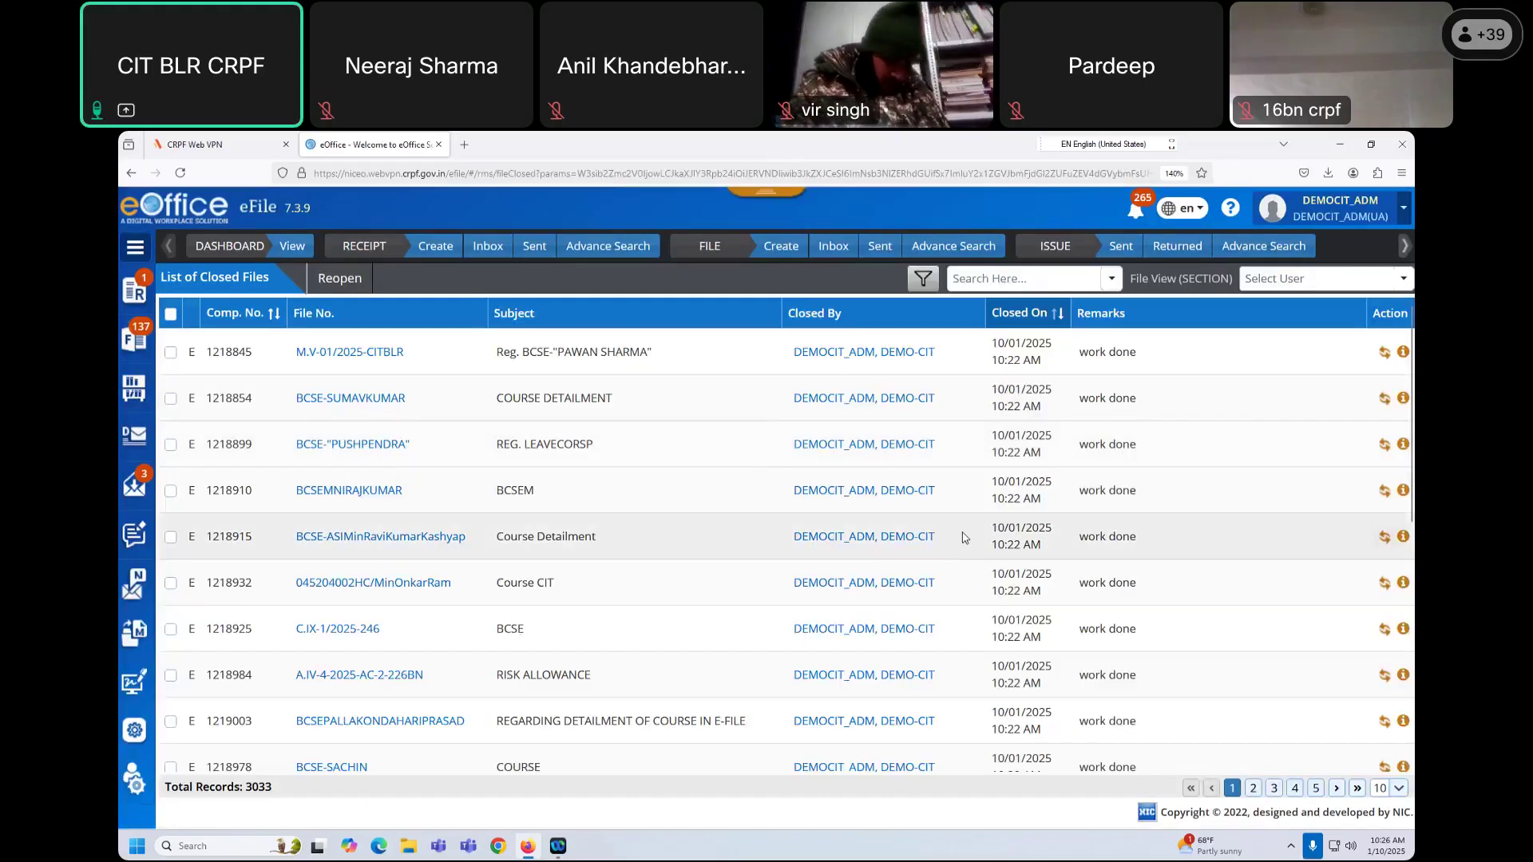
triple_click(1119, 351)
scroll(1106, 517, "down", 3)
scroll(1105, 516, "down", 2)
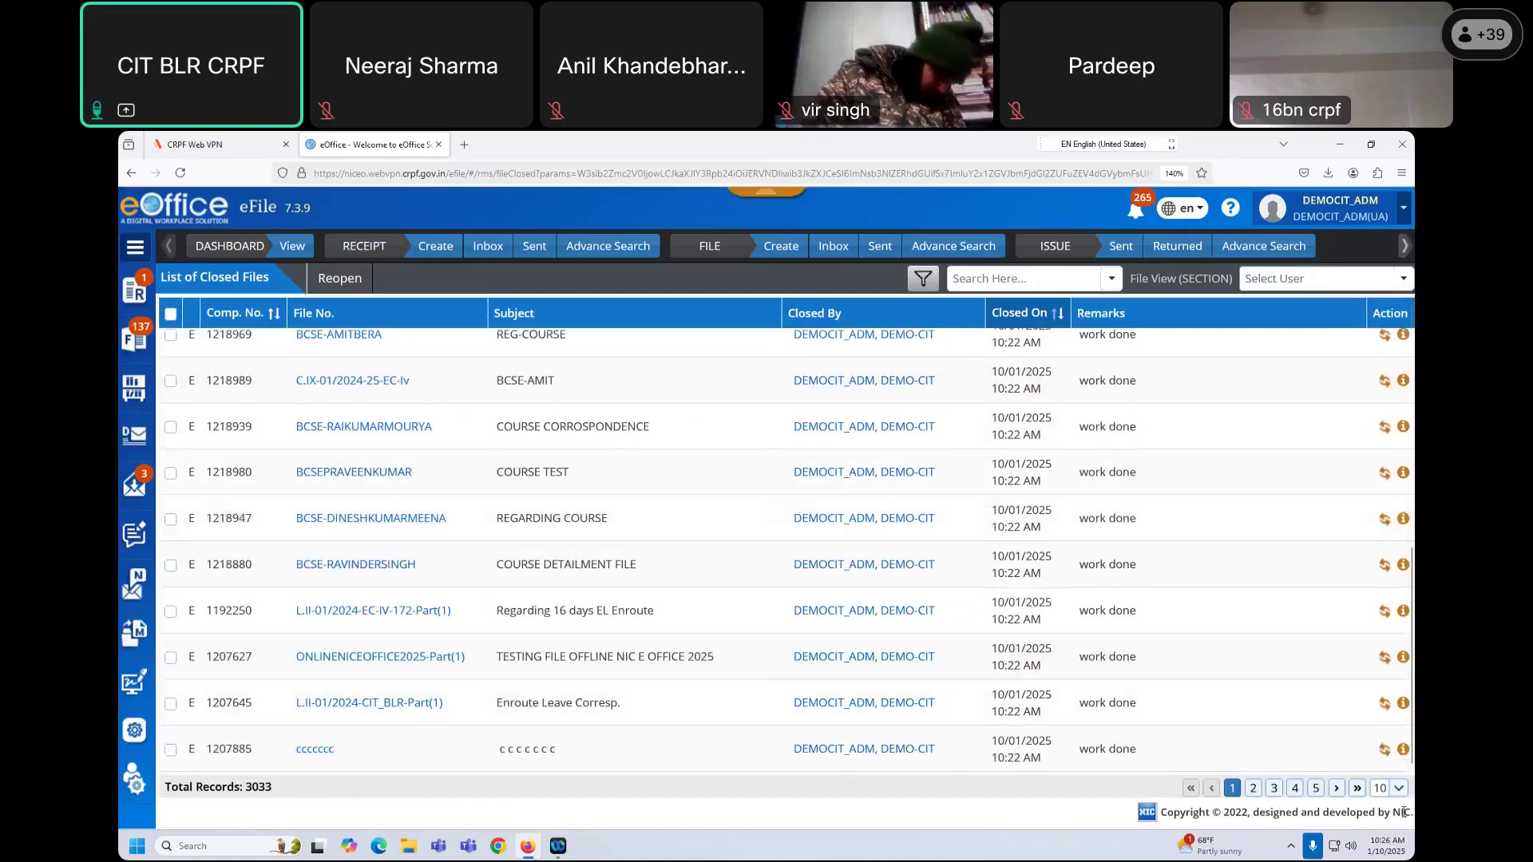
Step: Show 20 closed files per page and select all of them
left_click(1393, 788)
left_click(1383, 751)
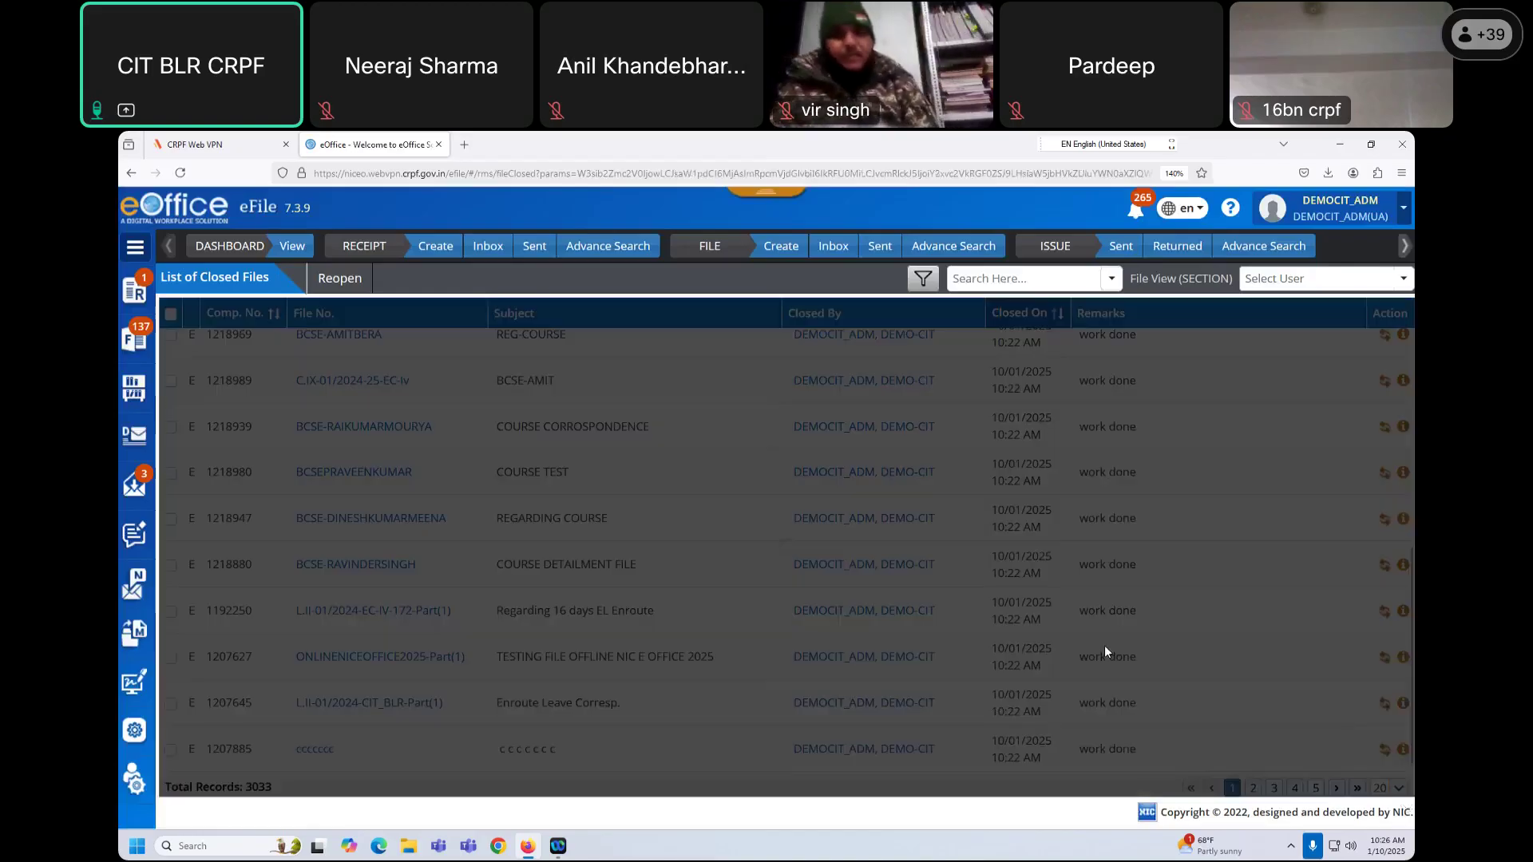
scroll(1120, 607, "down", 5)
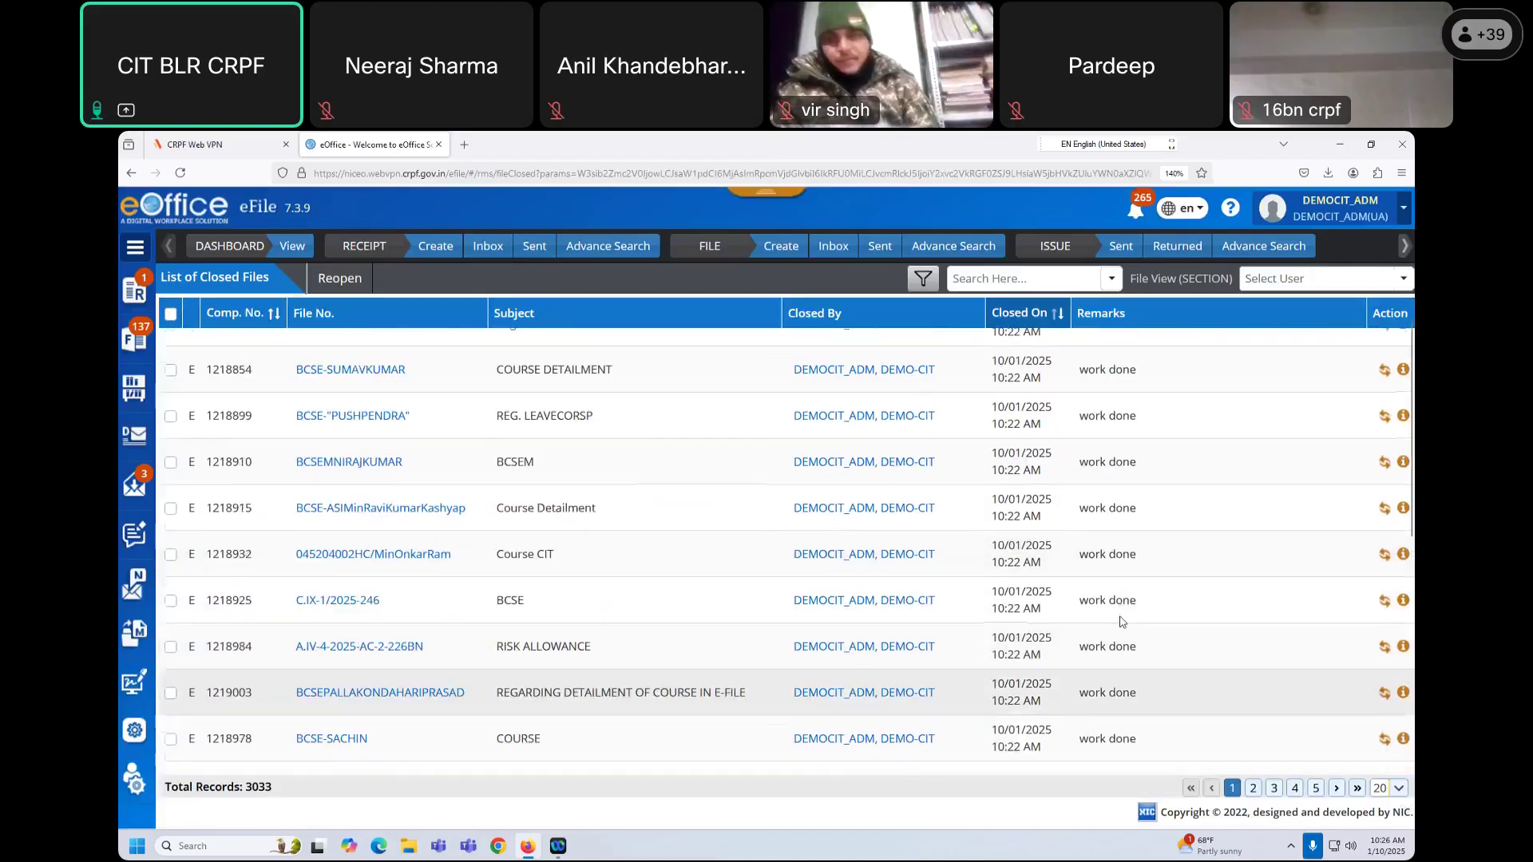
scroll(1120, 621, "up", 1)
scroll(1120, 622, "down", 5)
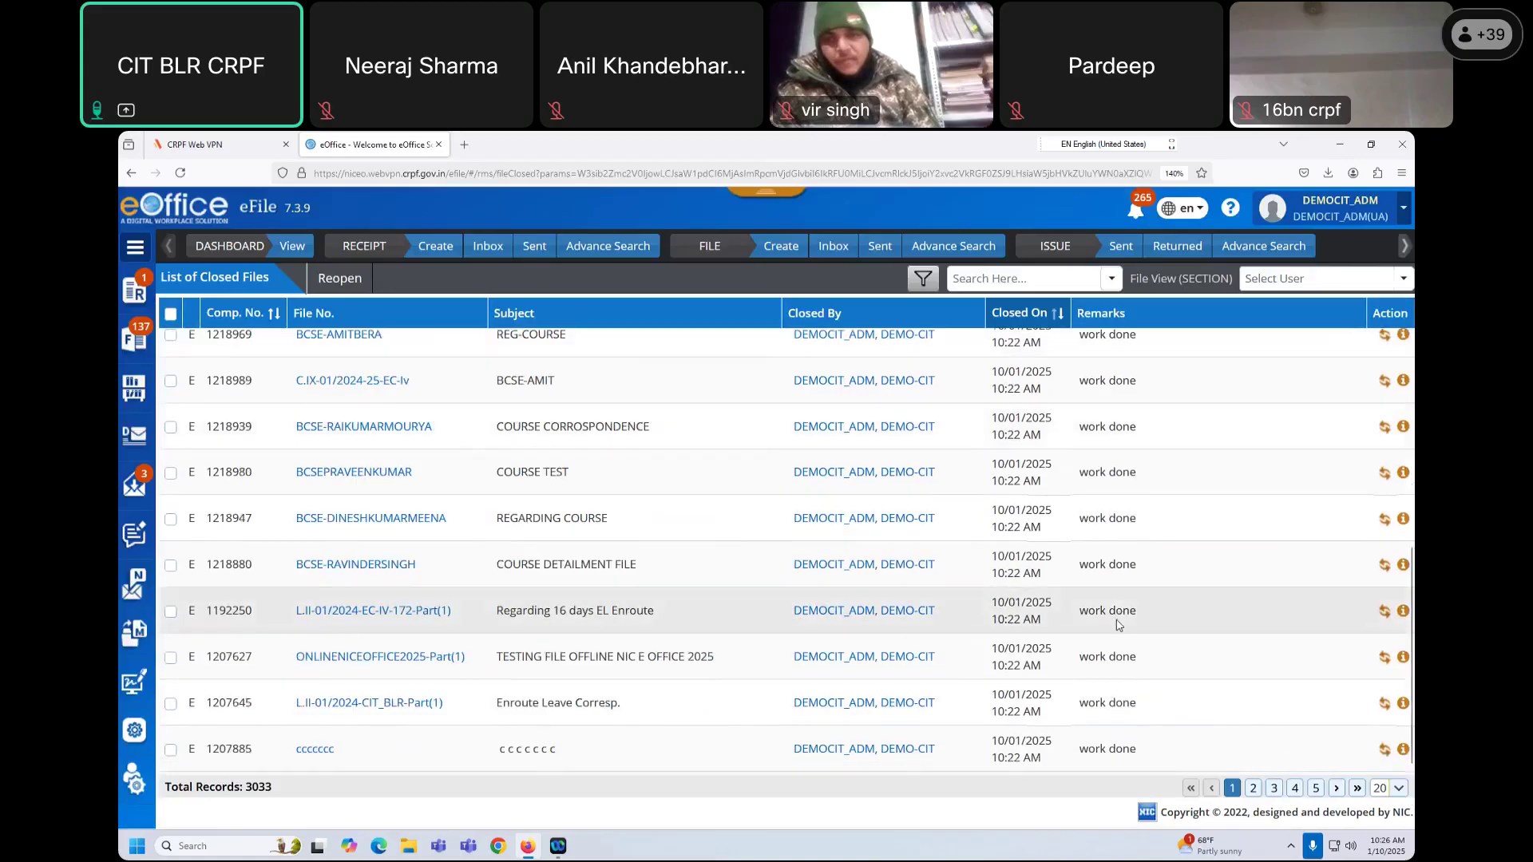
scroll(1116, 626, "up", 5)
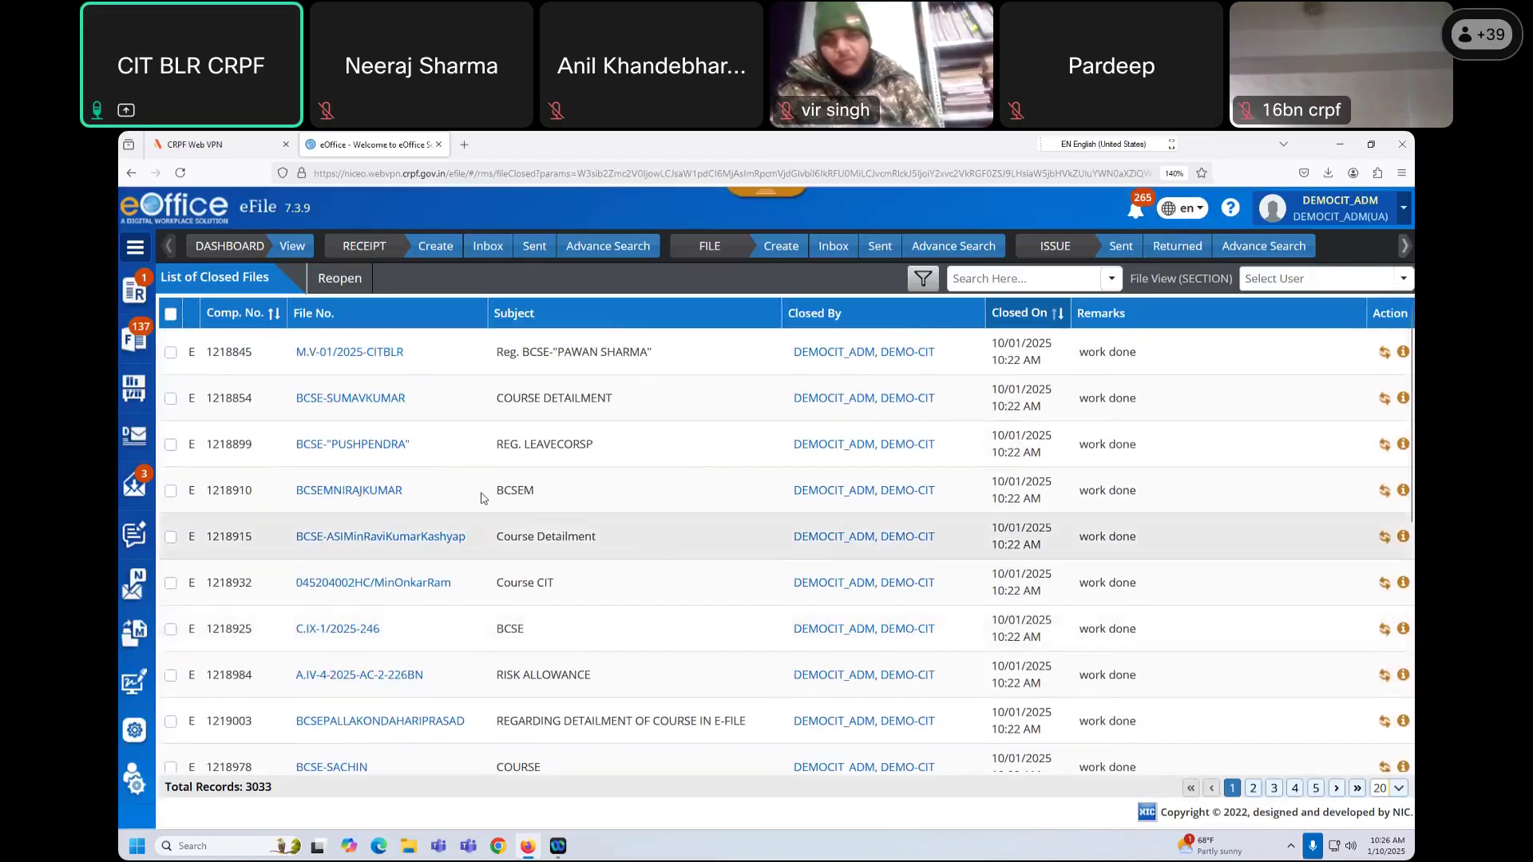
left_click(170, 319)
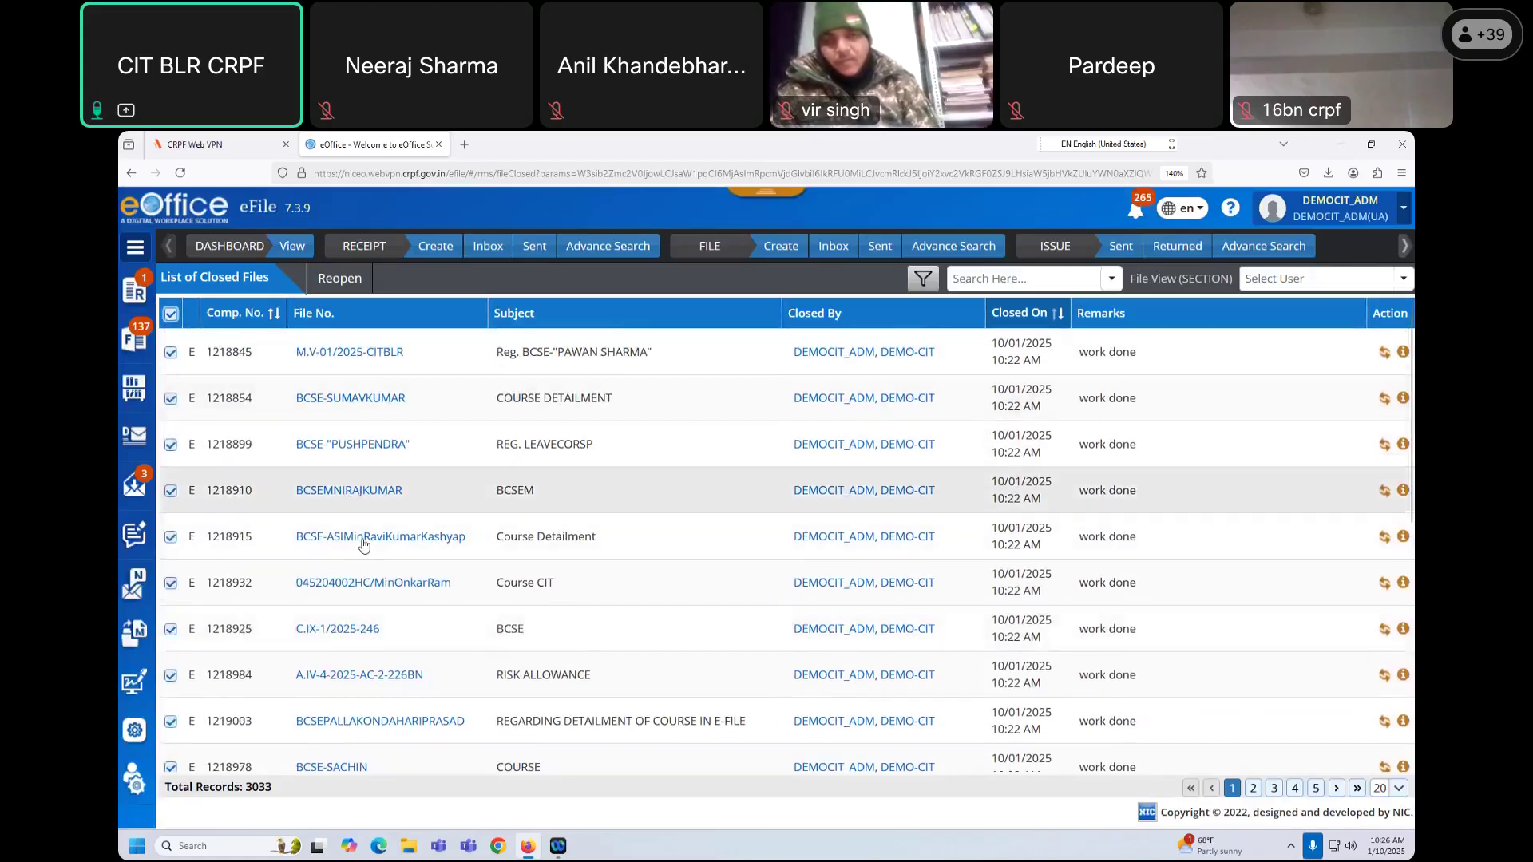
scroll(386, 625, "down", 3)
scroll(386, 625, "up", 3)
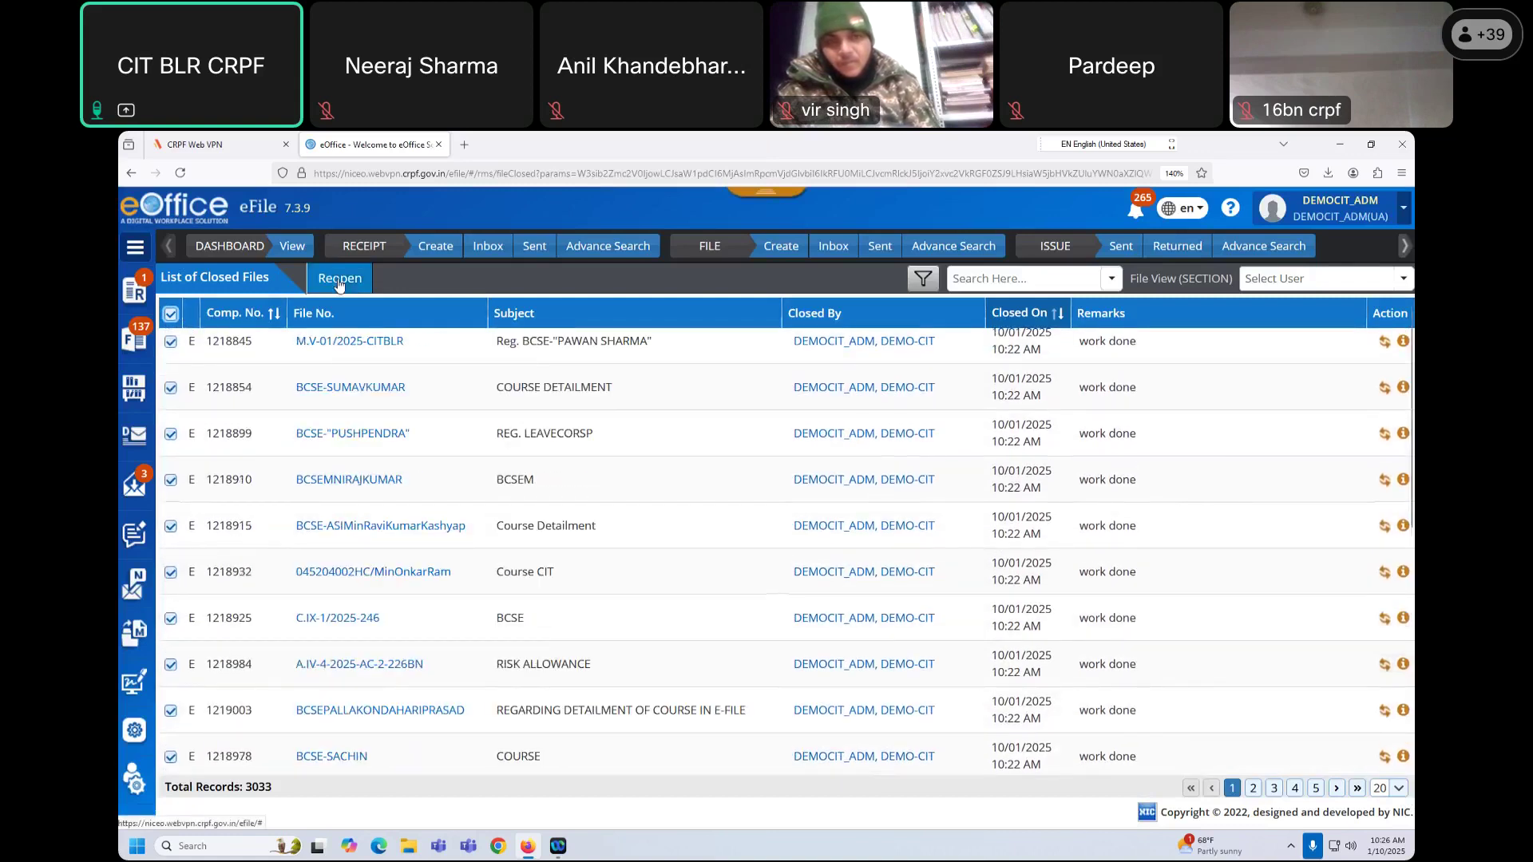
left_click(338, 280)
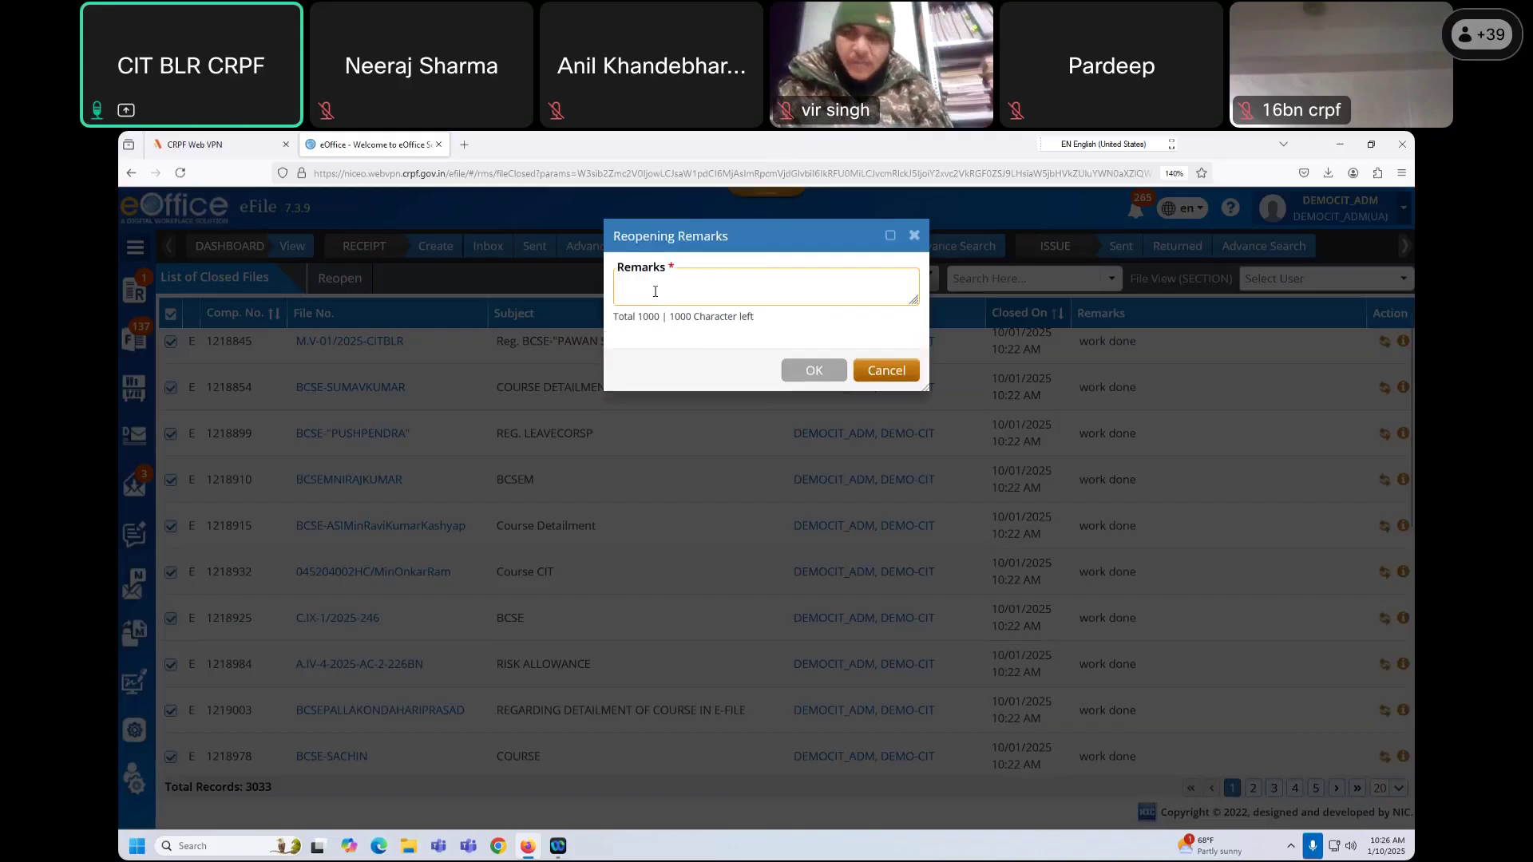
type("work in progress")
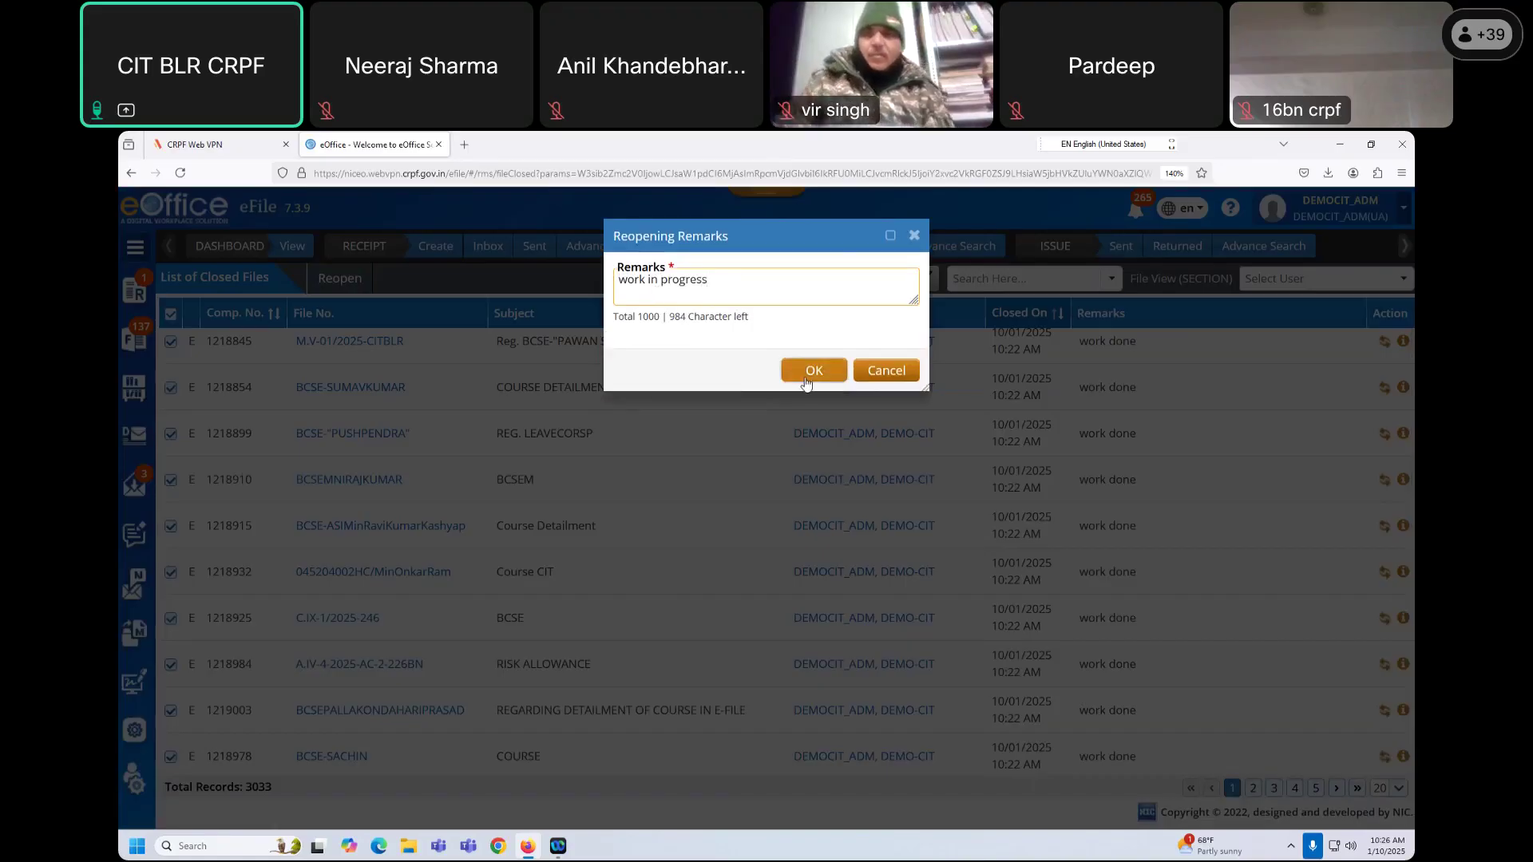
left_click(806, 374)
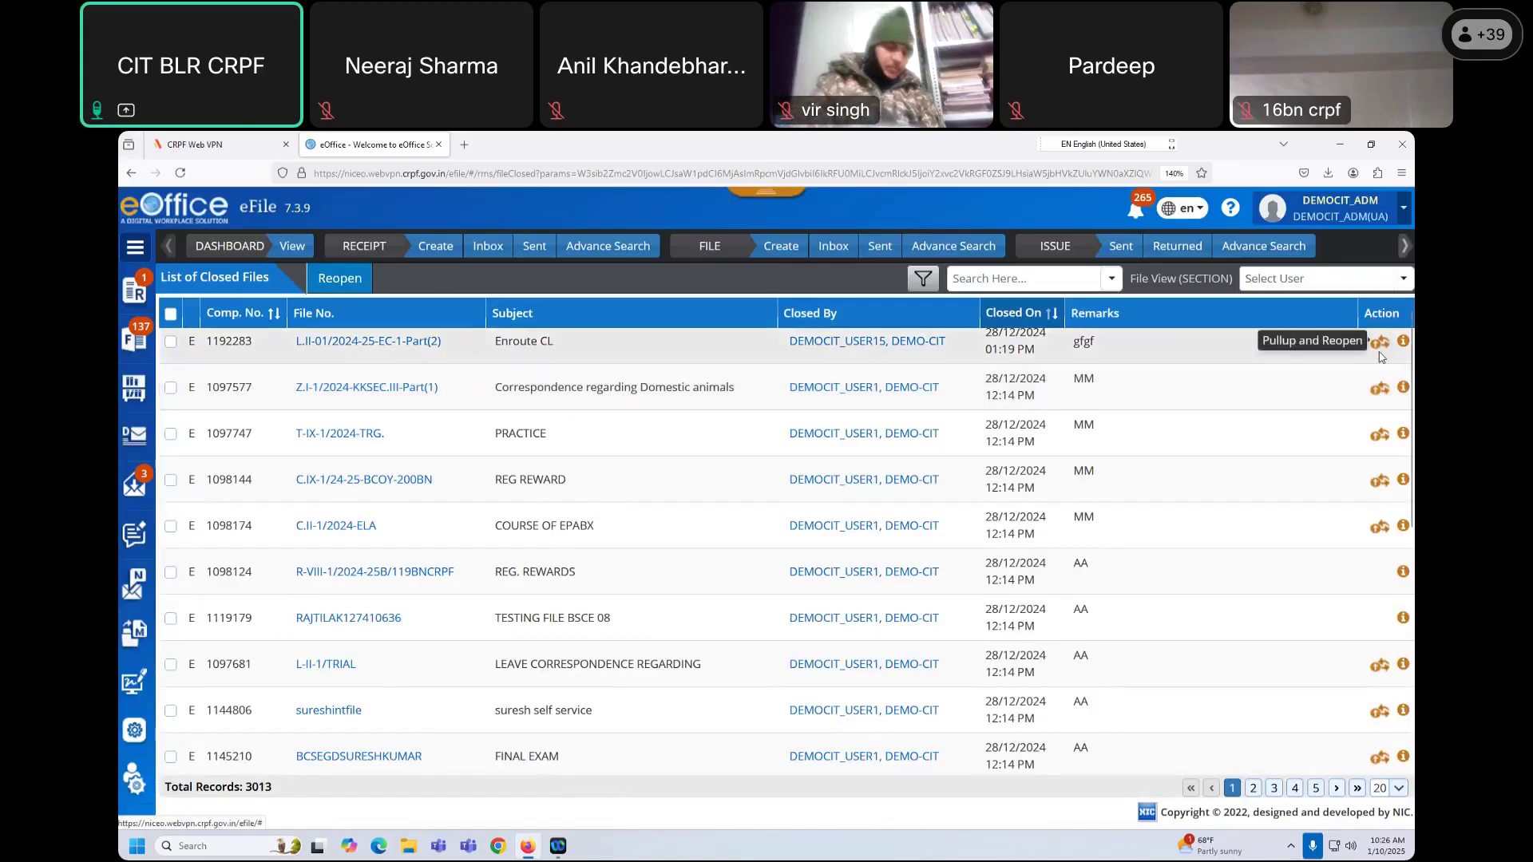
scroll(719, 479, "up", 1)
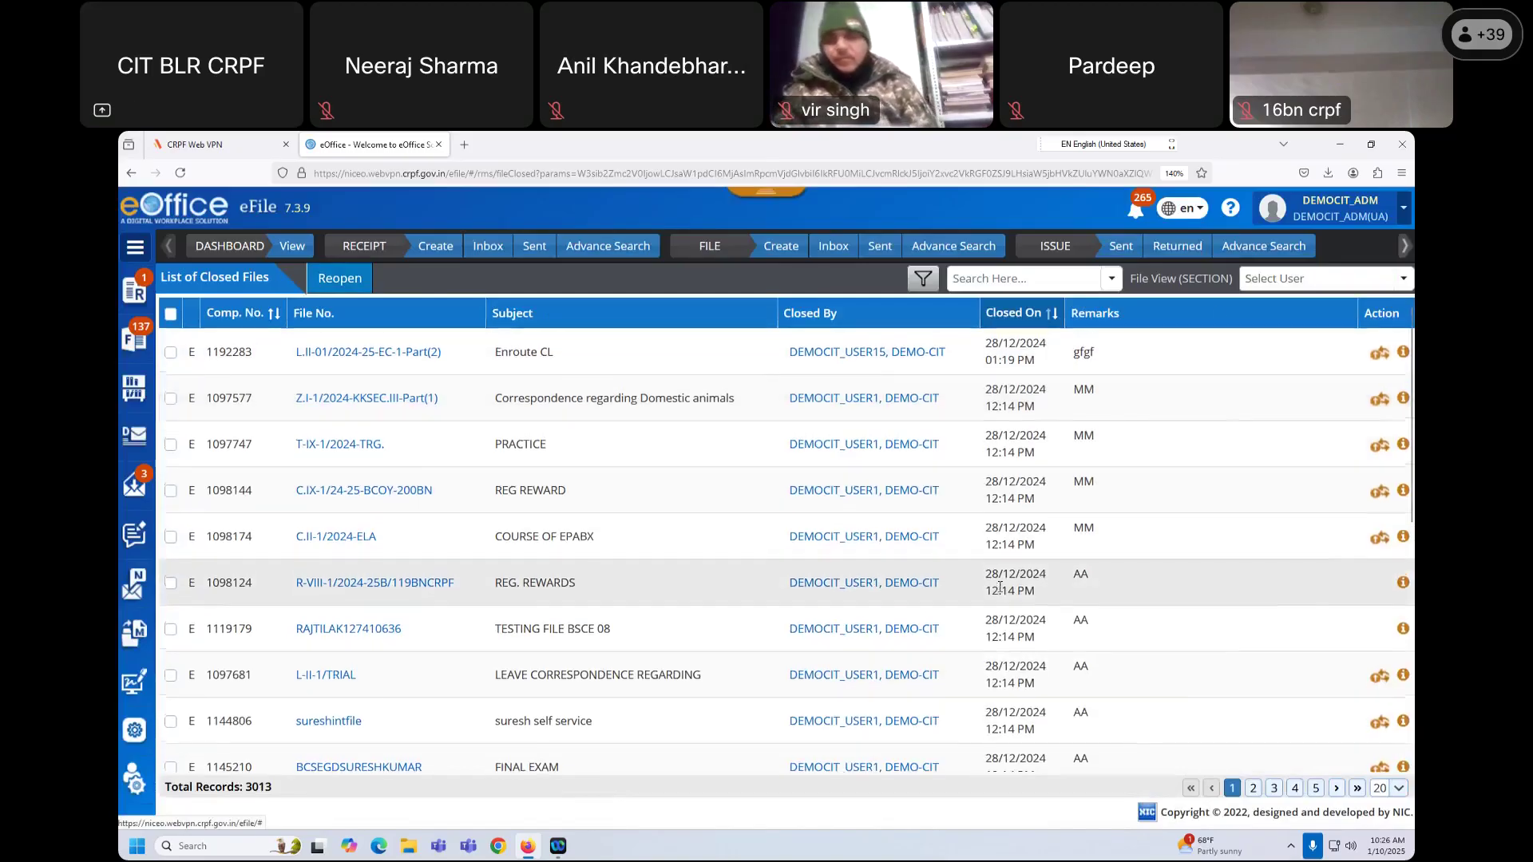
left_click(424, 276)
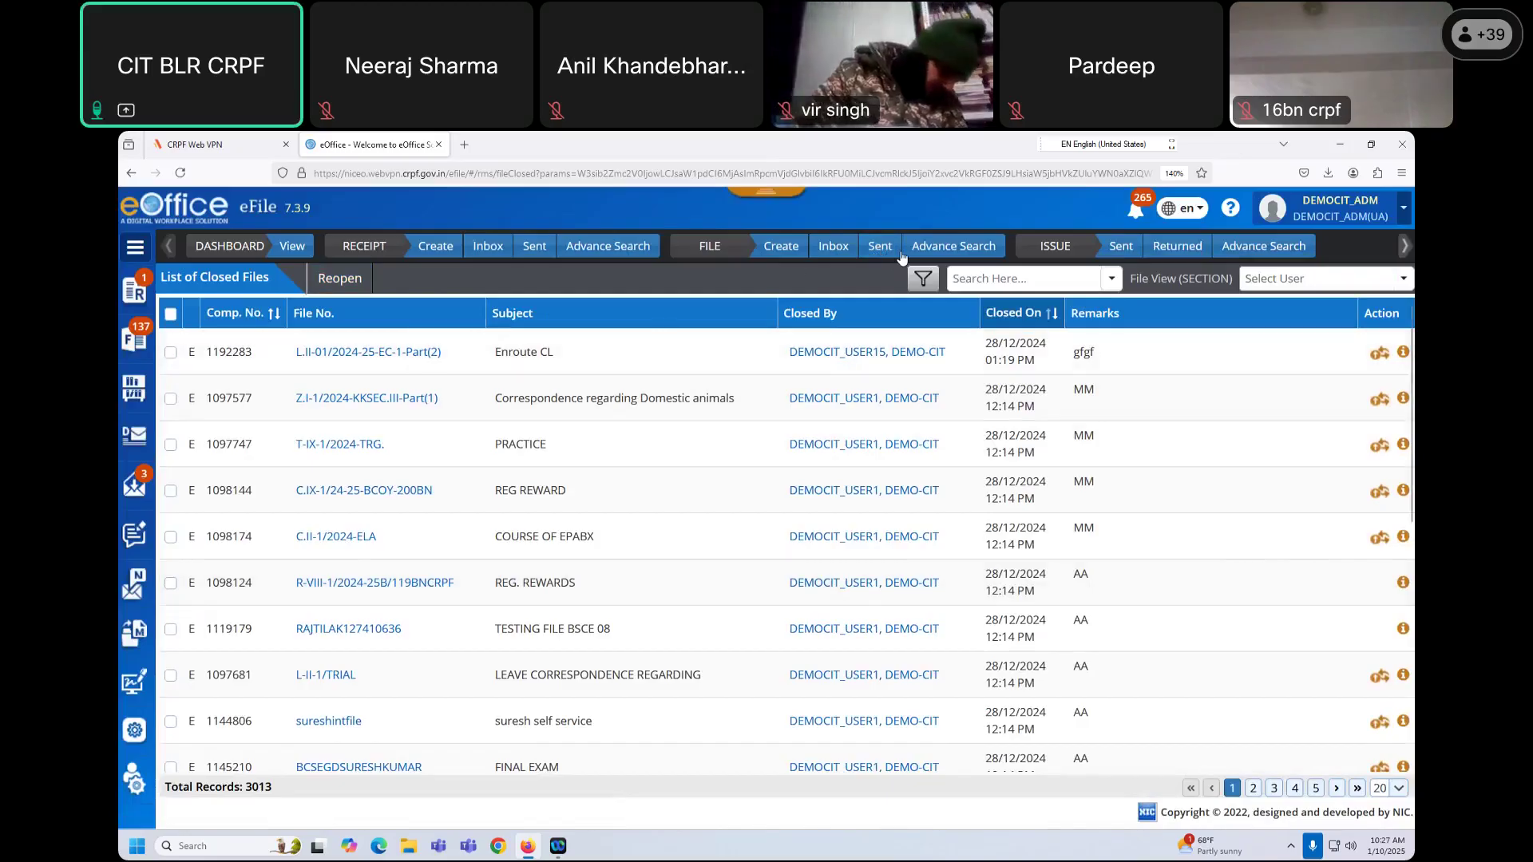
Step: In File Advance Search, review Origin, extra parameters and Setting, then search internal files
left_click(952, 249)
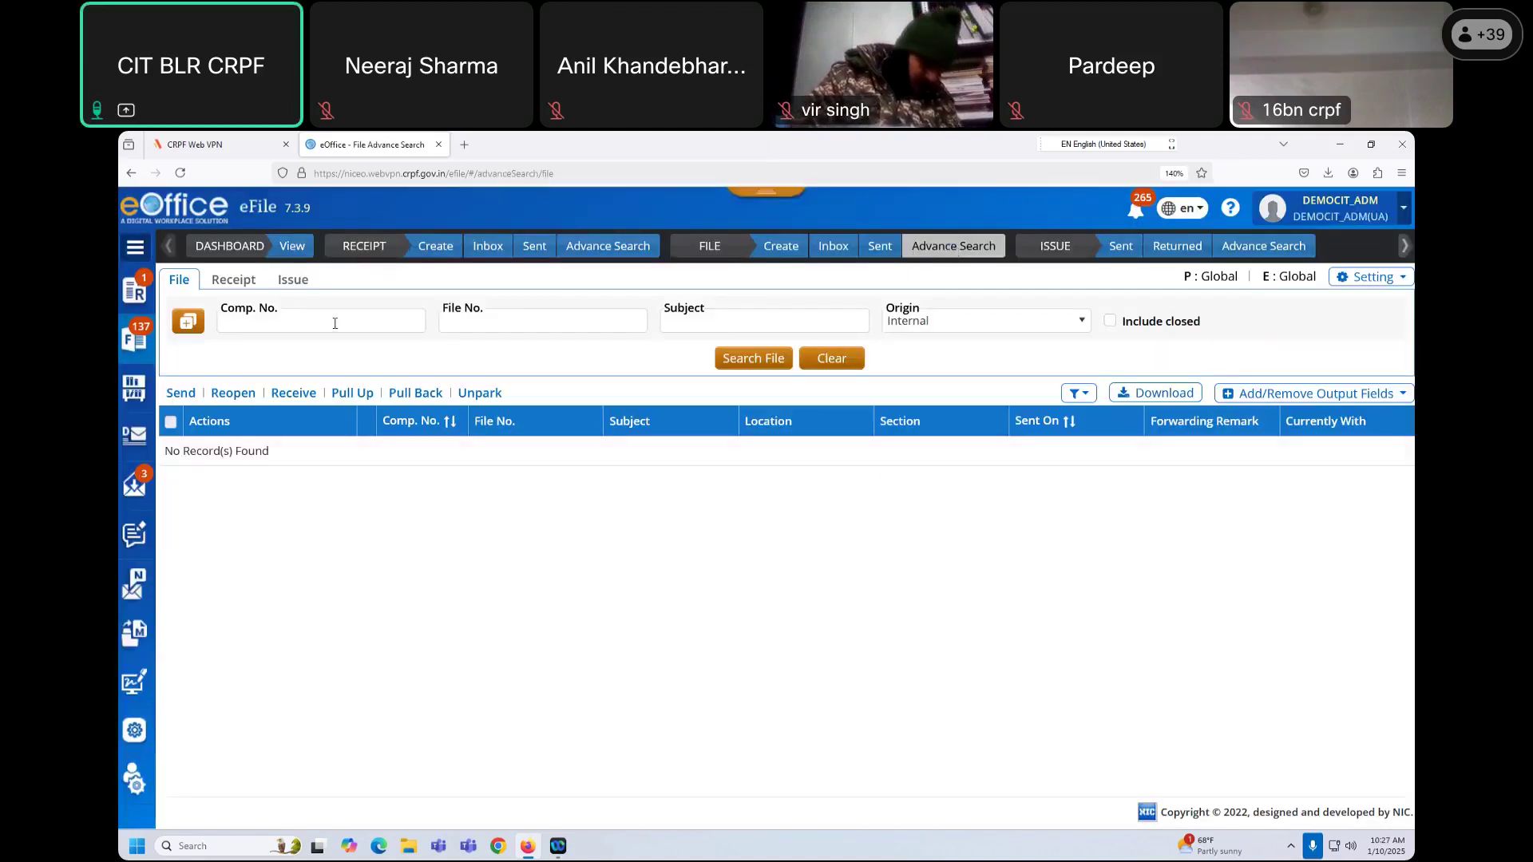
left_click(932, 327)
left_click(931, 327)
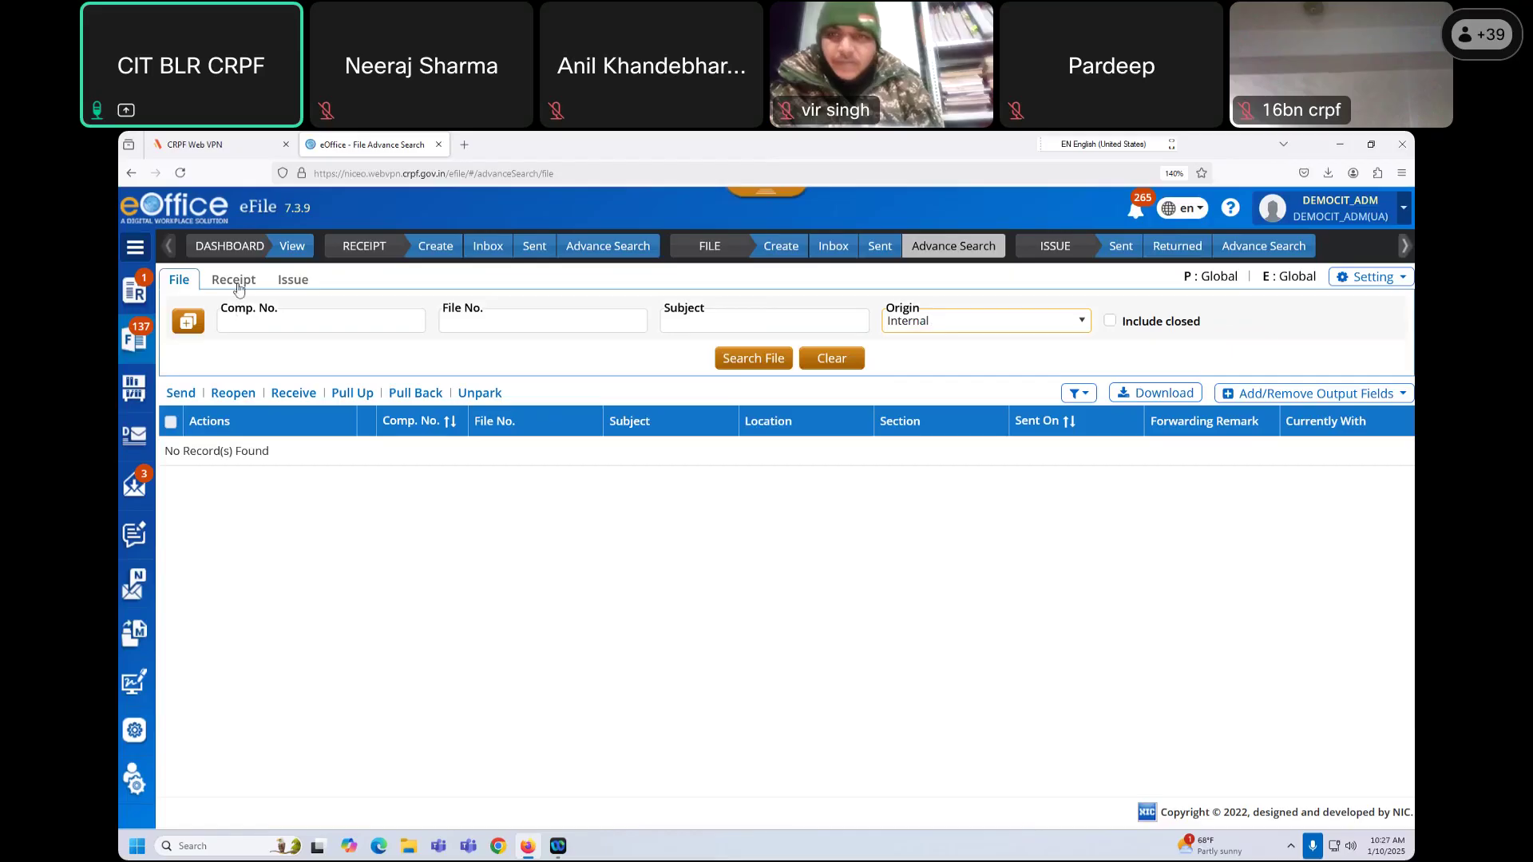
left_click(189, 327)
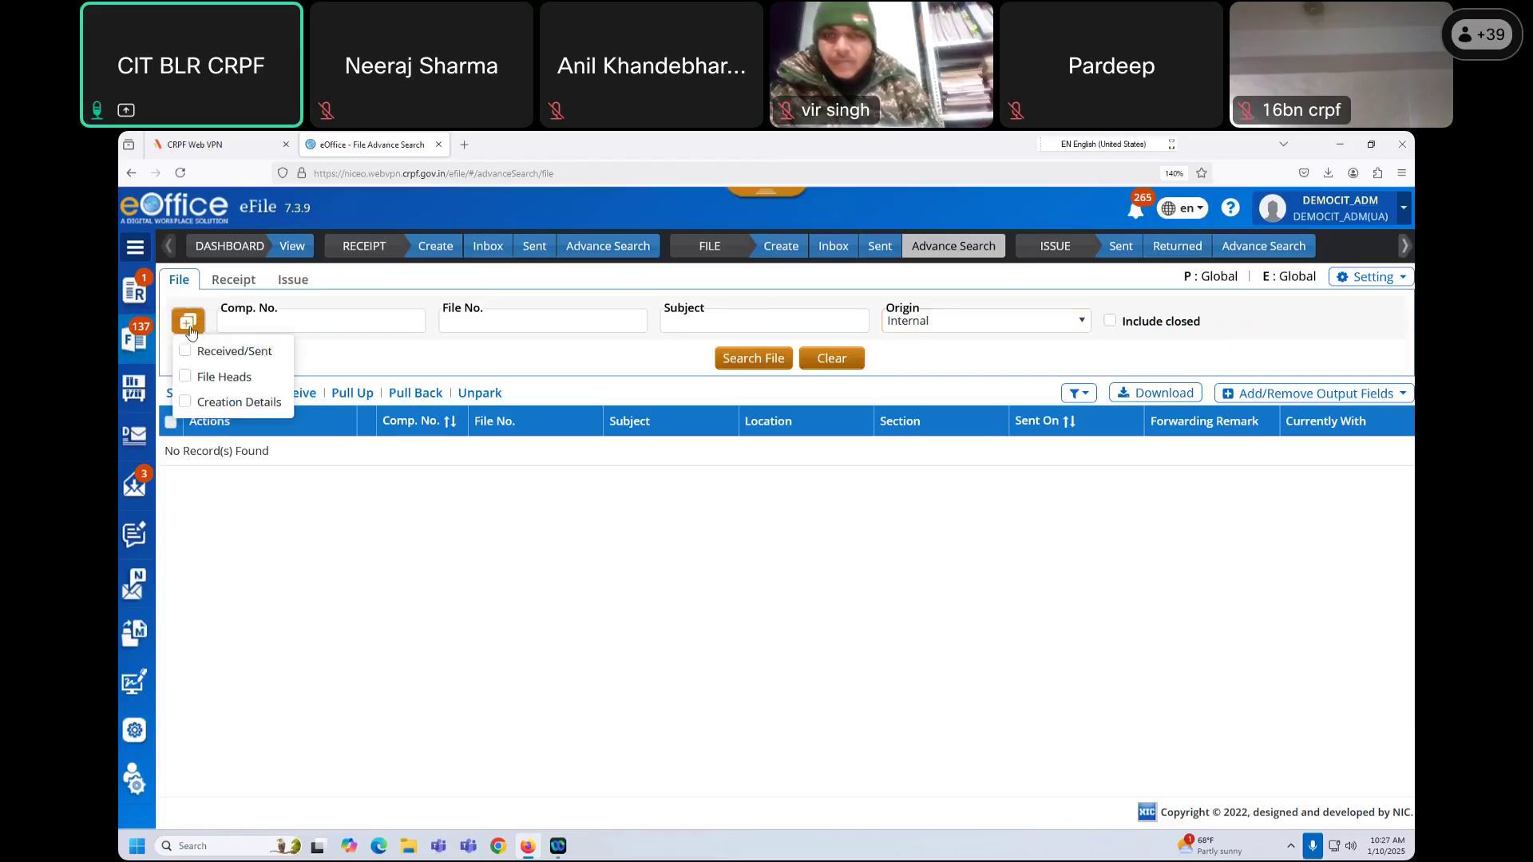
left_click(459, 349)
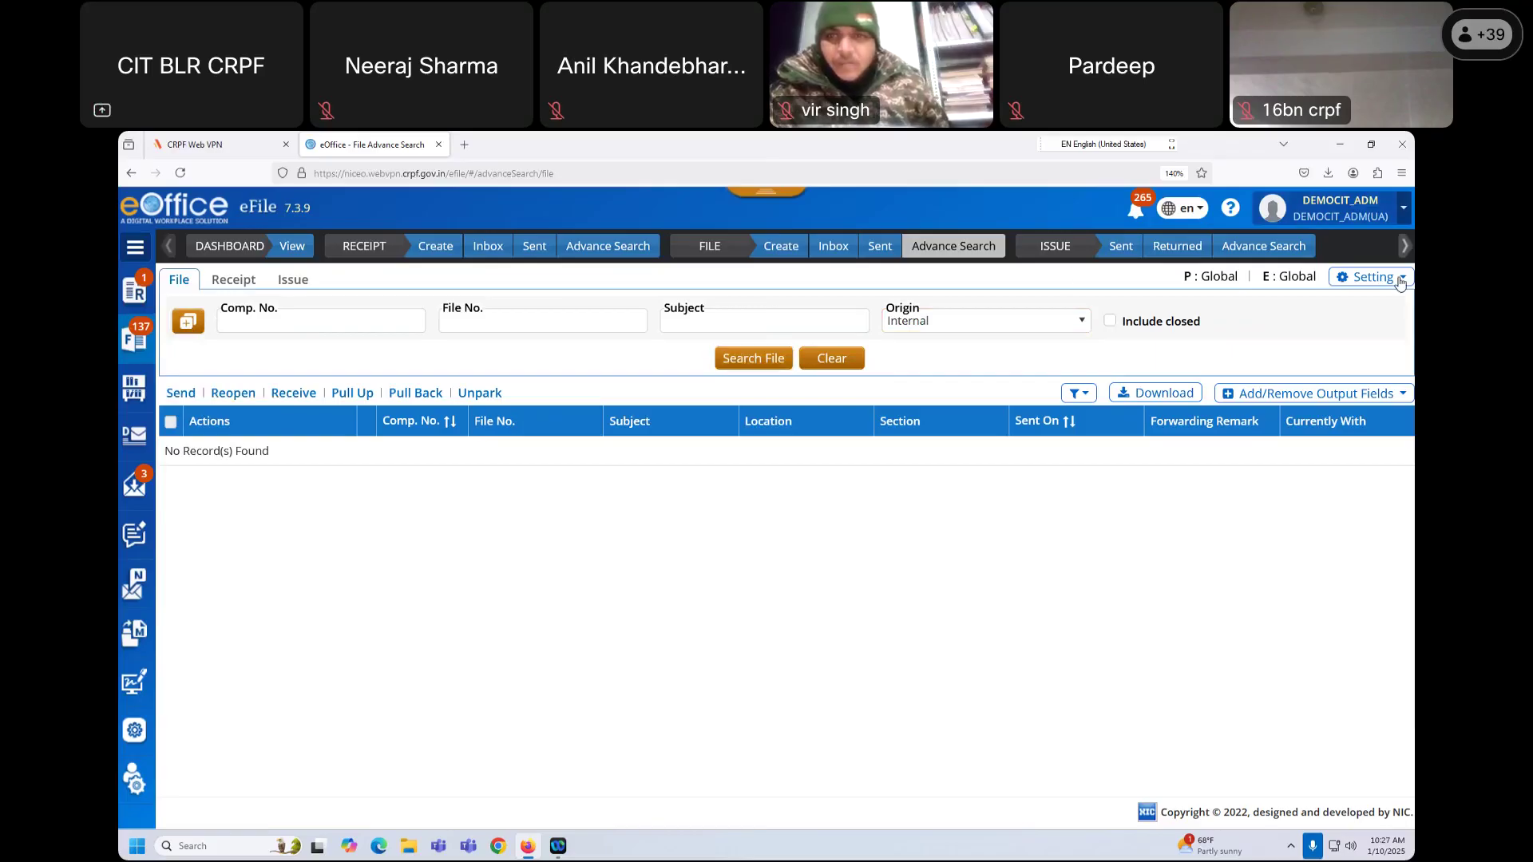
left_click(1373, 277)
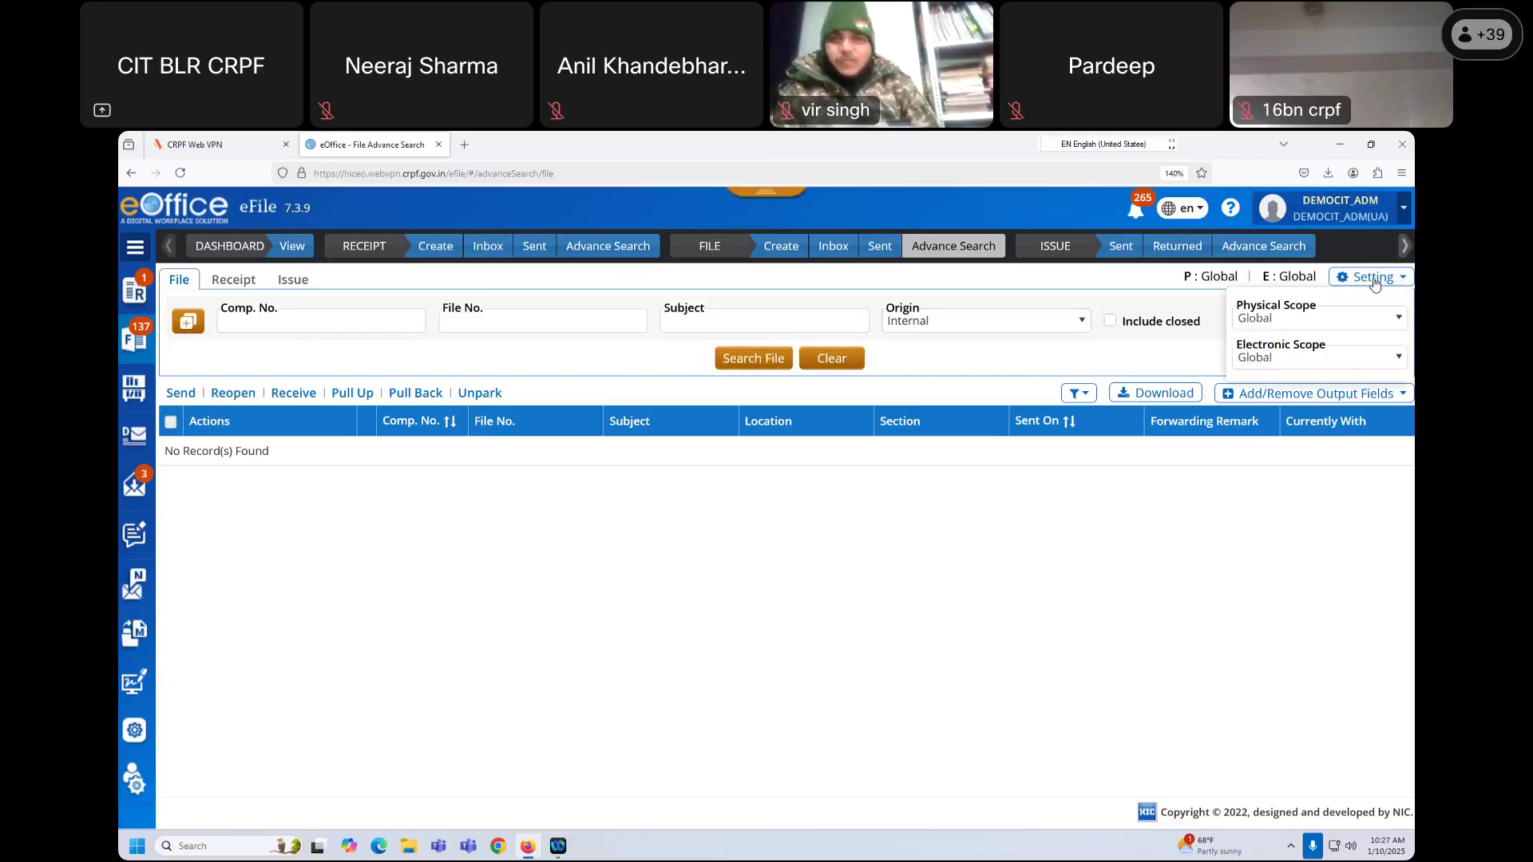
left_click(747, 360)
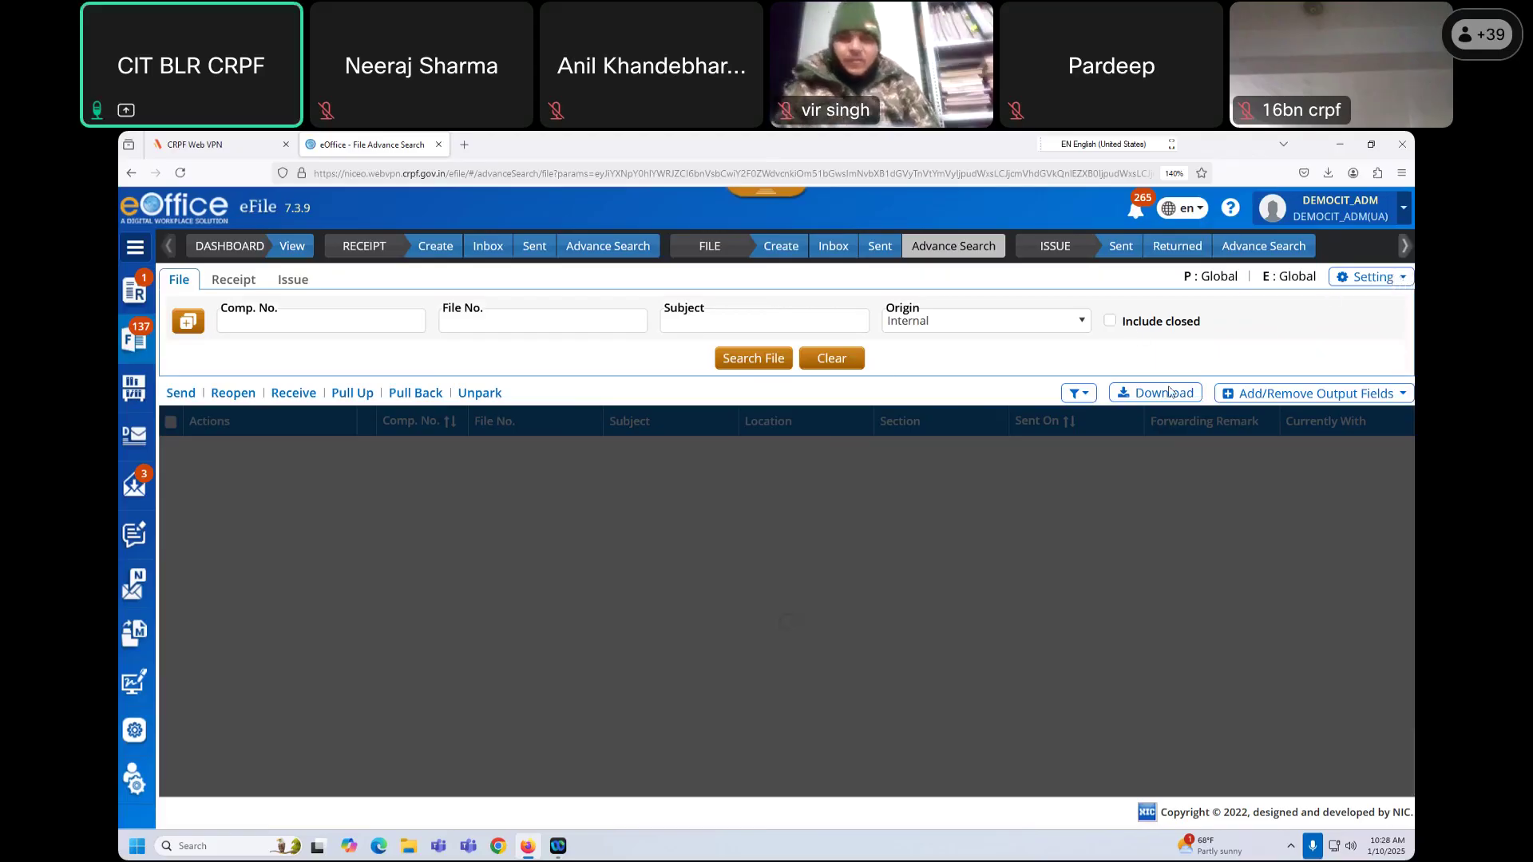
scroll(986, 545, "down", 1)
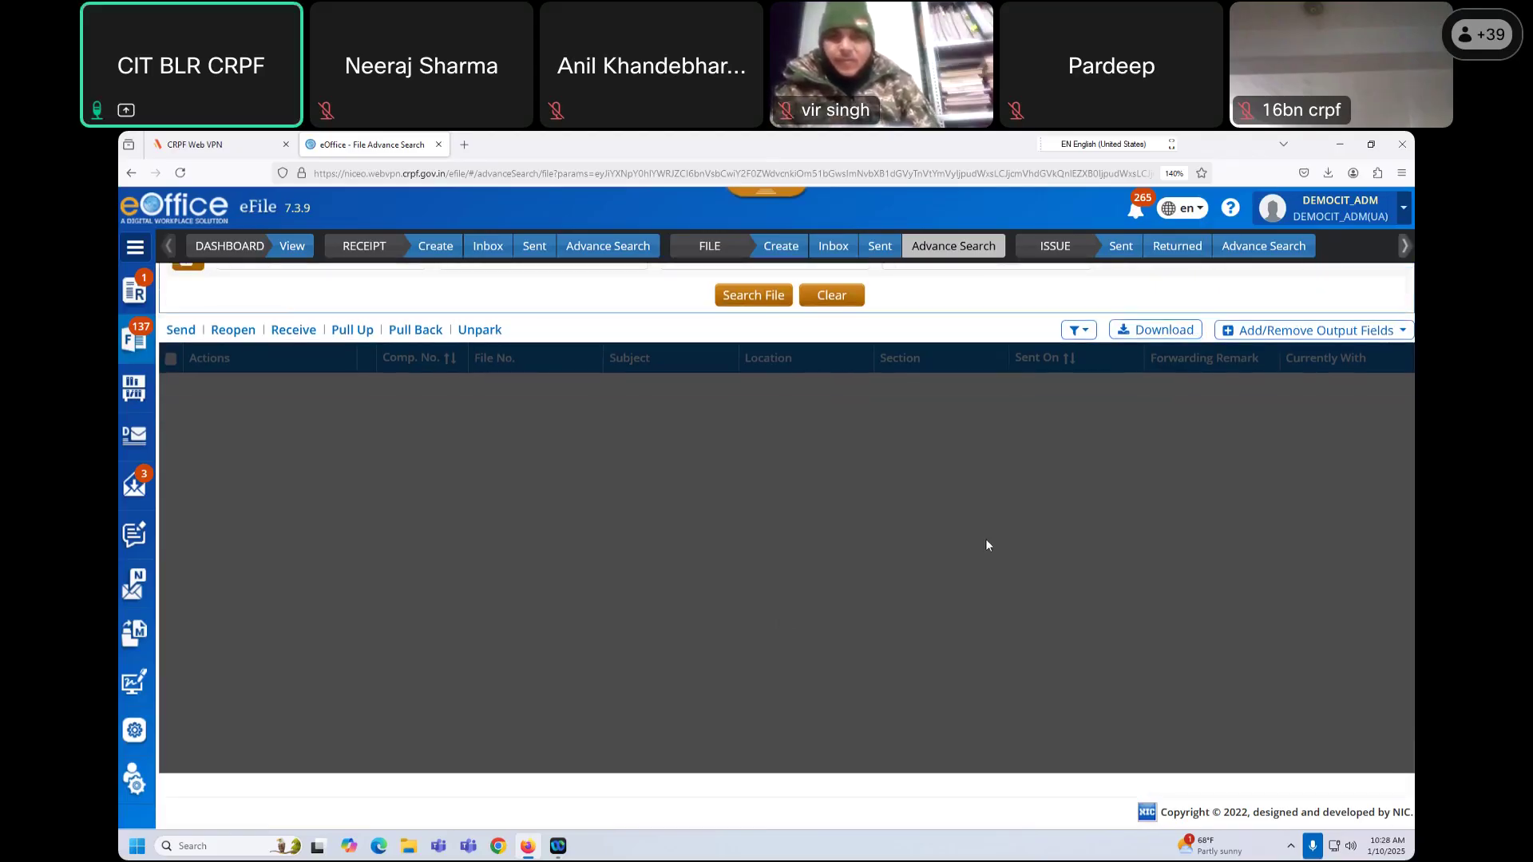
scroll(985, 542, "up", 1)
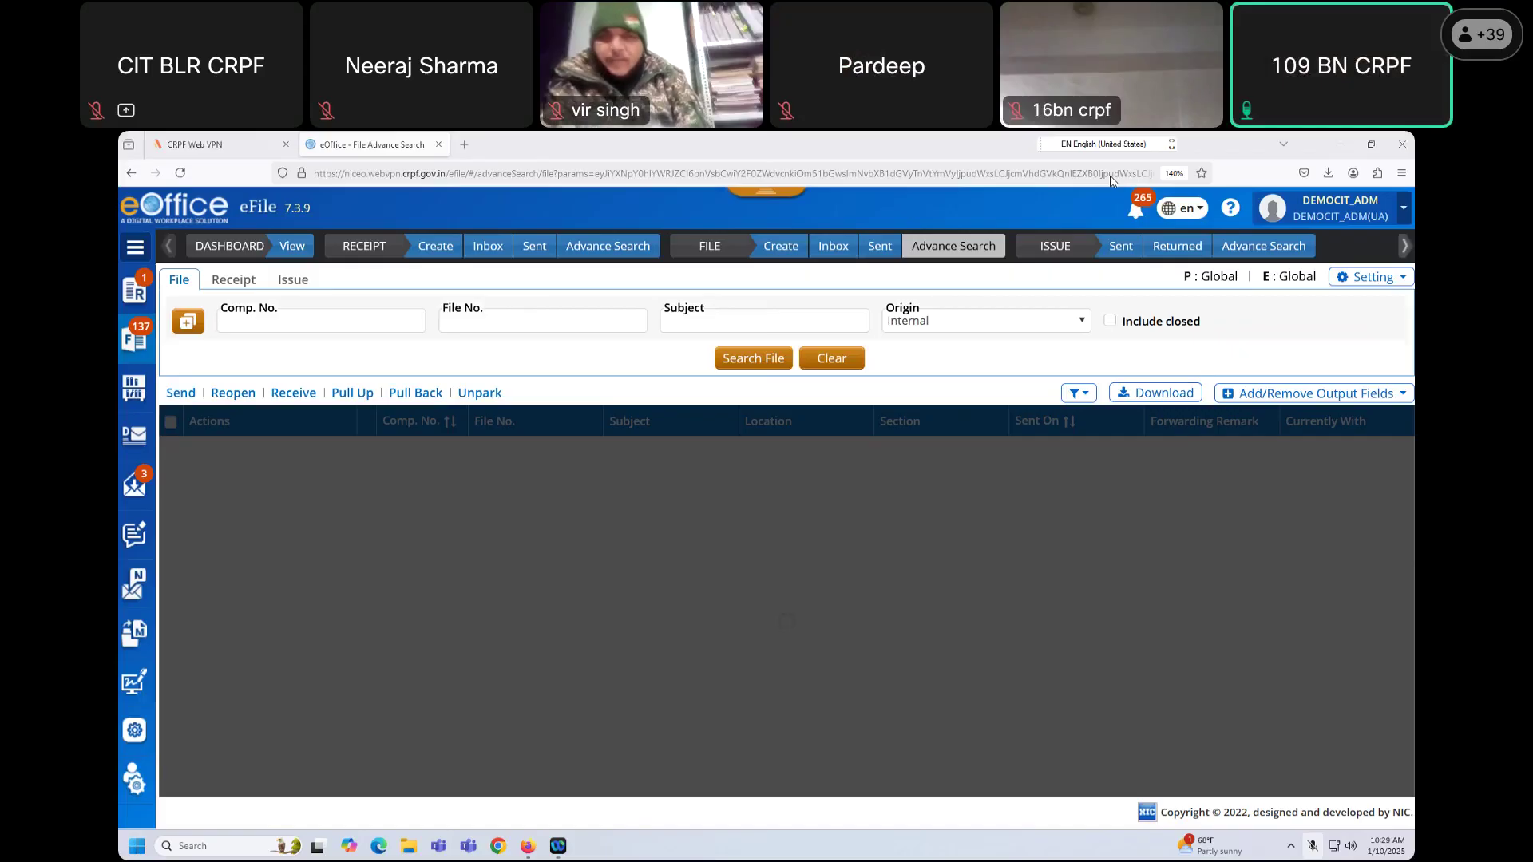
left_click(1110, 177)
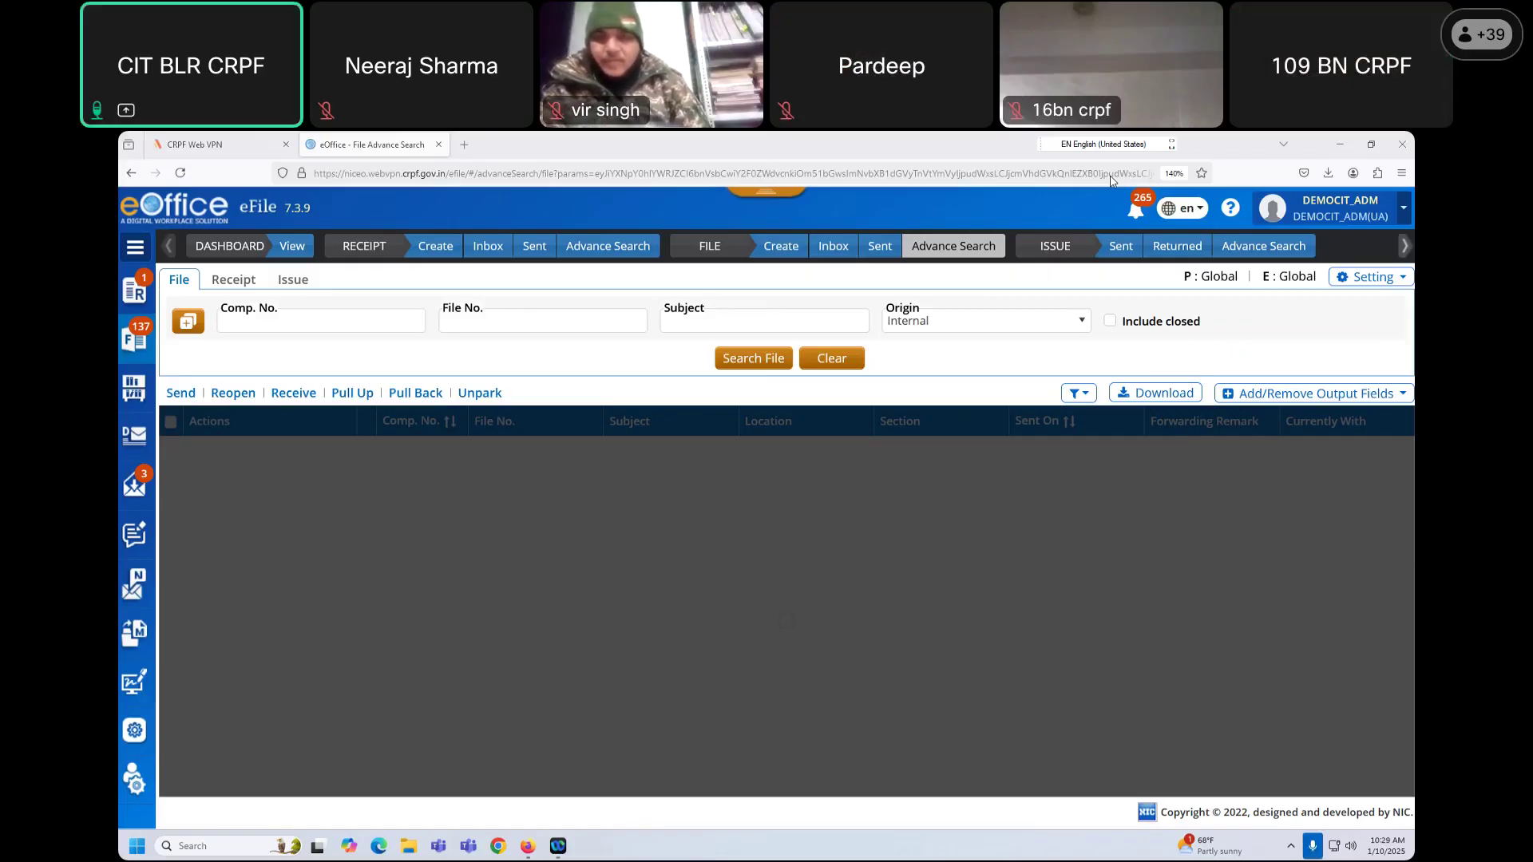
left_click(1111, 177)
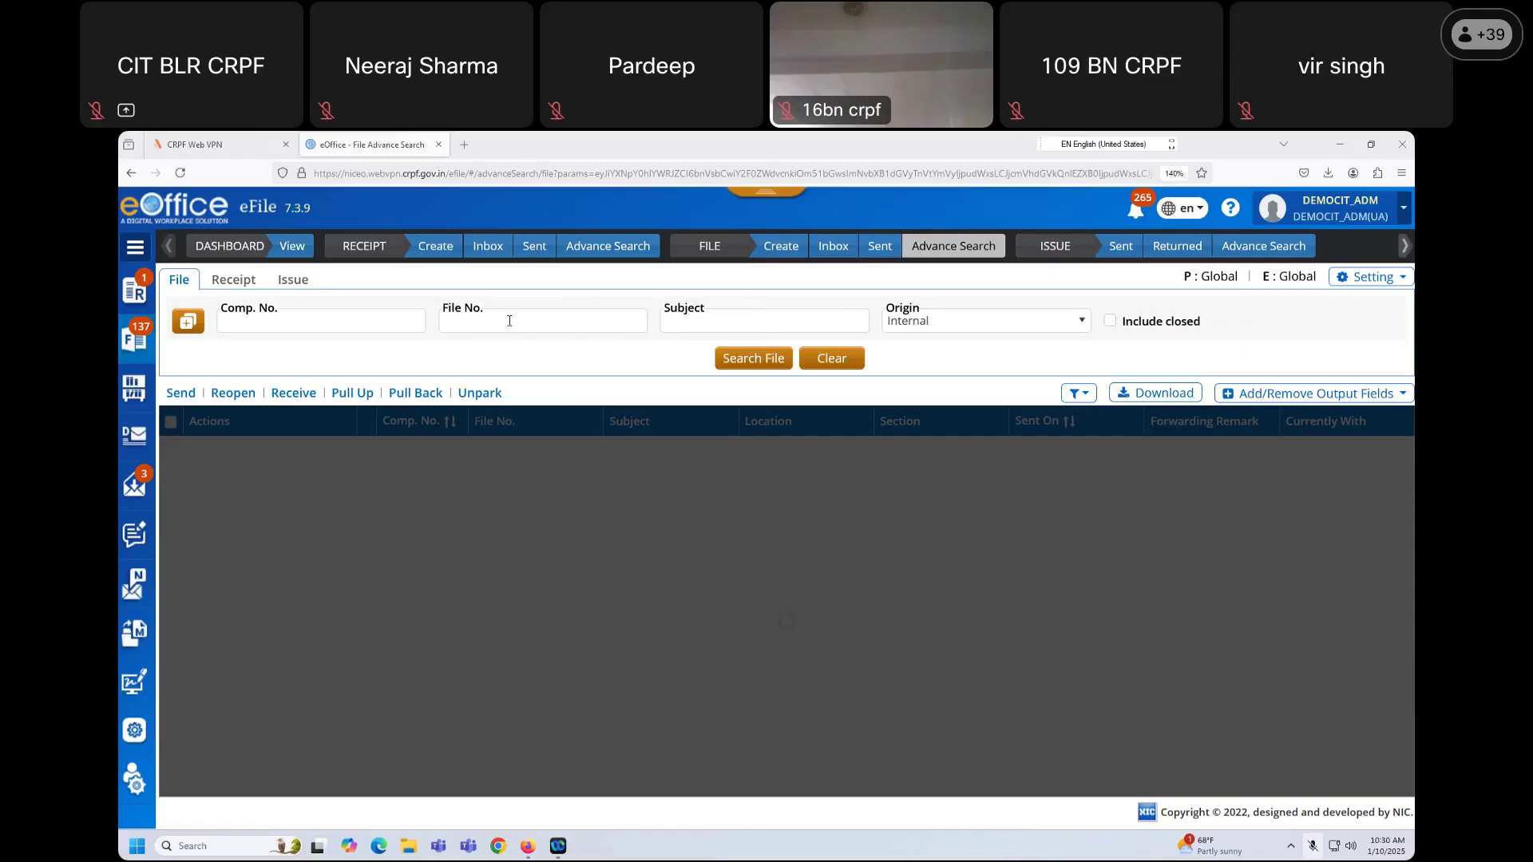
Step: Set Physical Scope to None and Electronic Scope to Section, then search files
left_click(1390, 281)
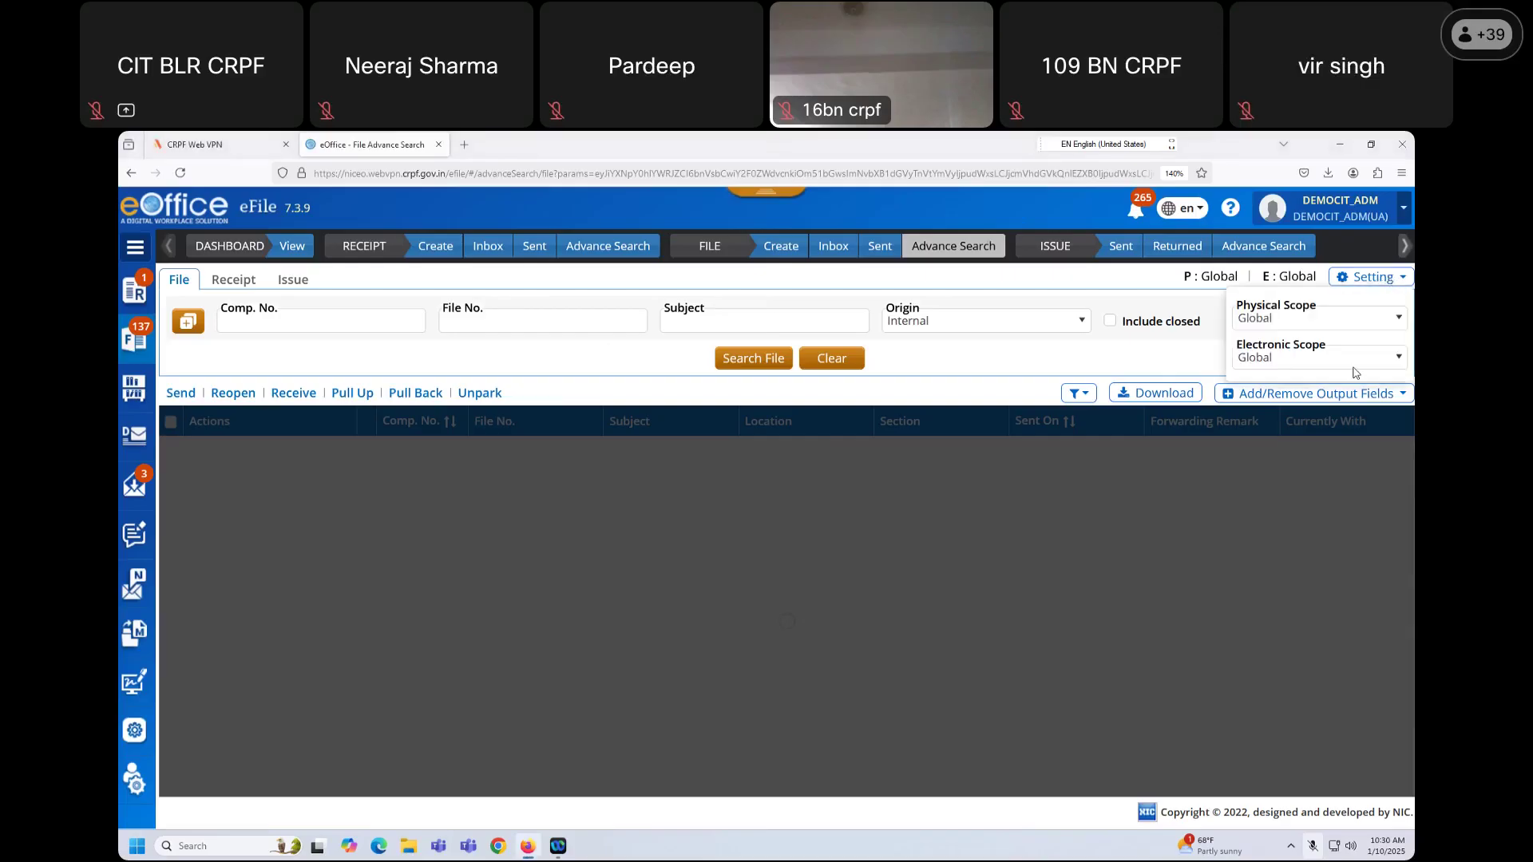
left_click(1338, 358)
left_click(1335, 320)
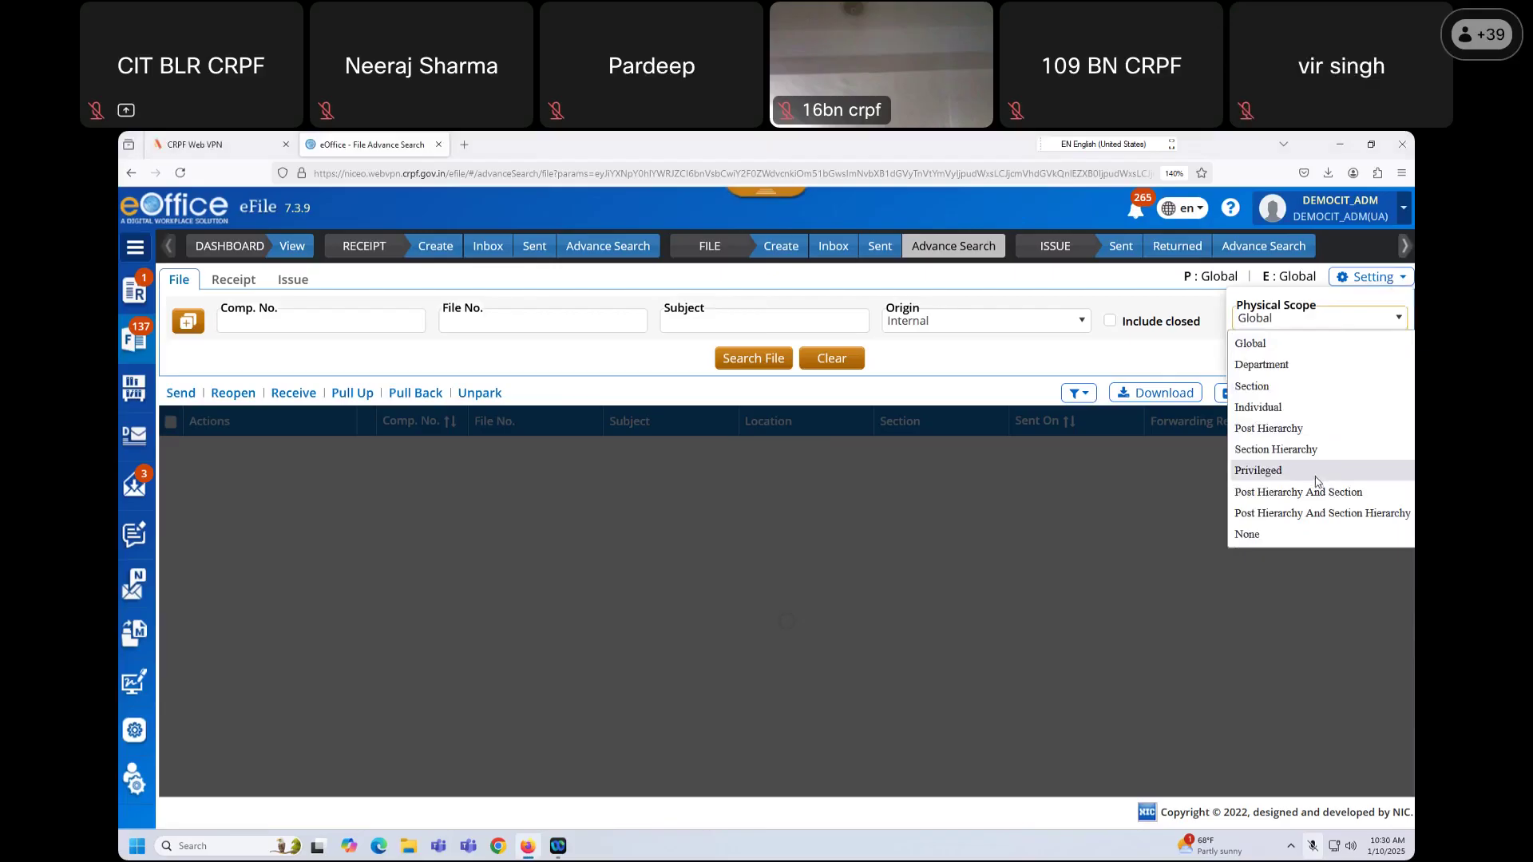
left_click(1277, 534)
left_click(1317, 361)
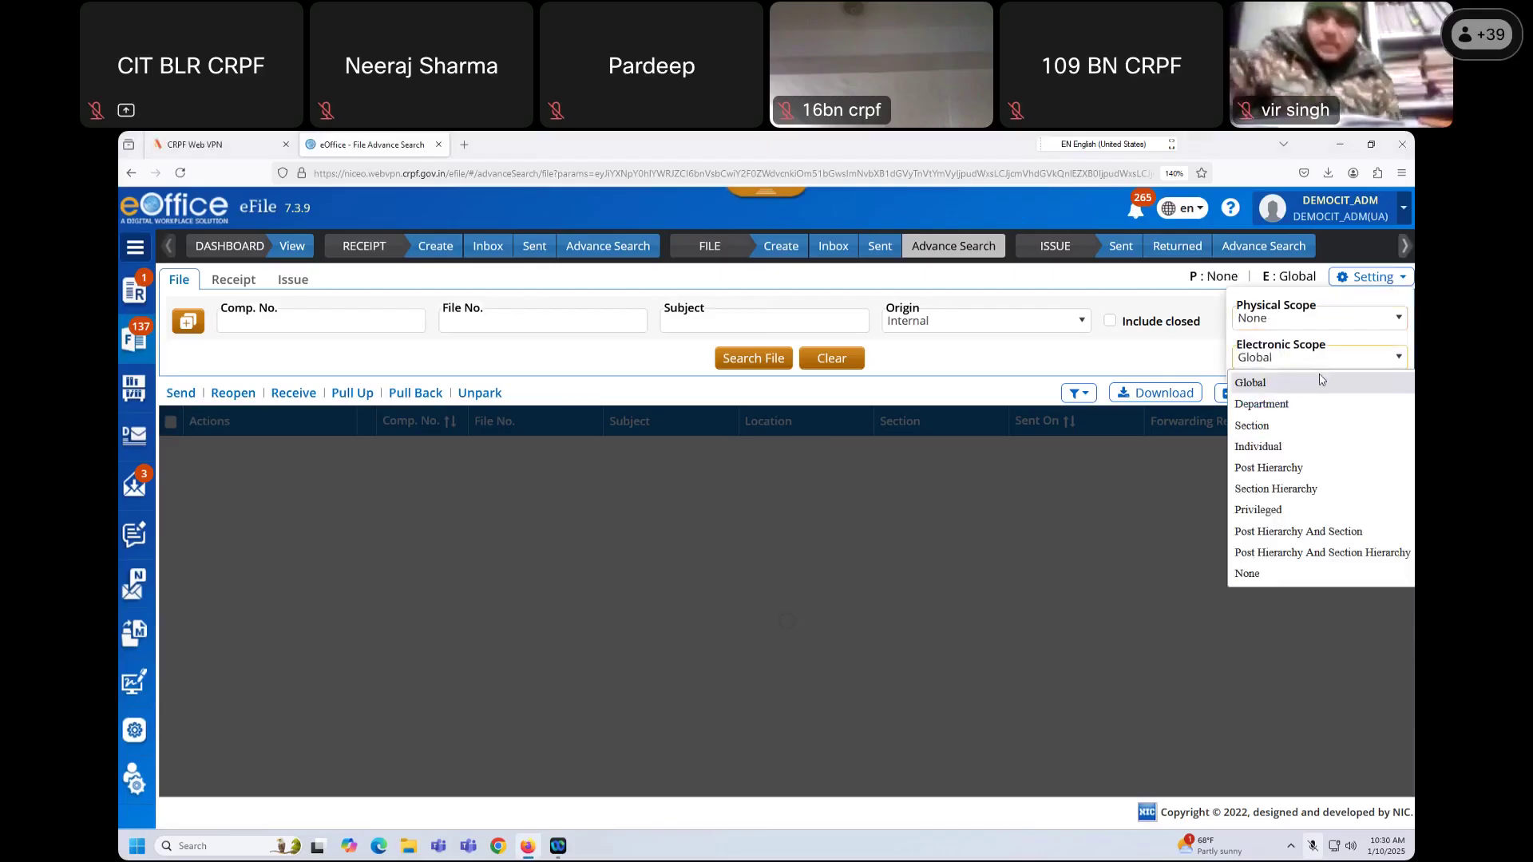
left_click(1287, 430)
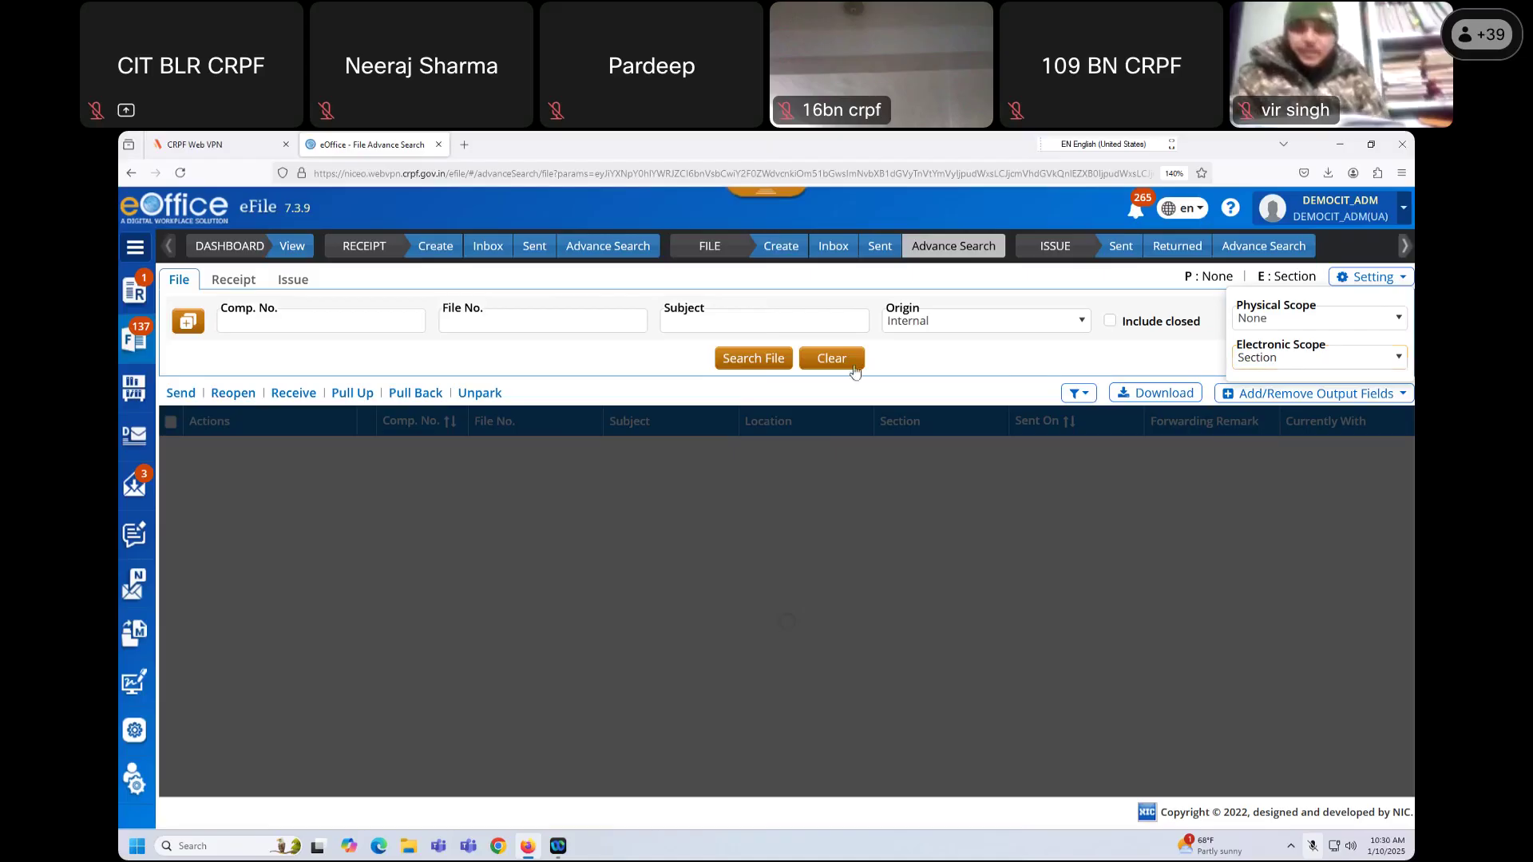
left_click(765, 361)
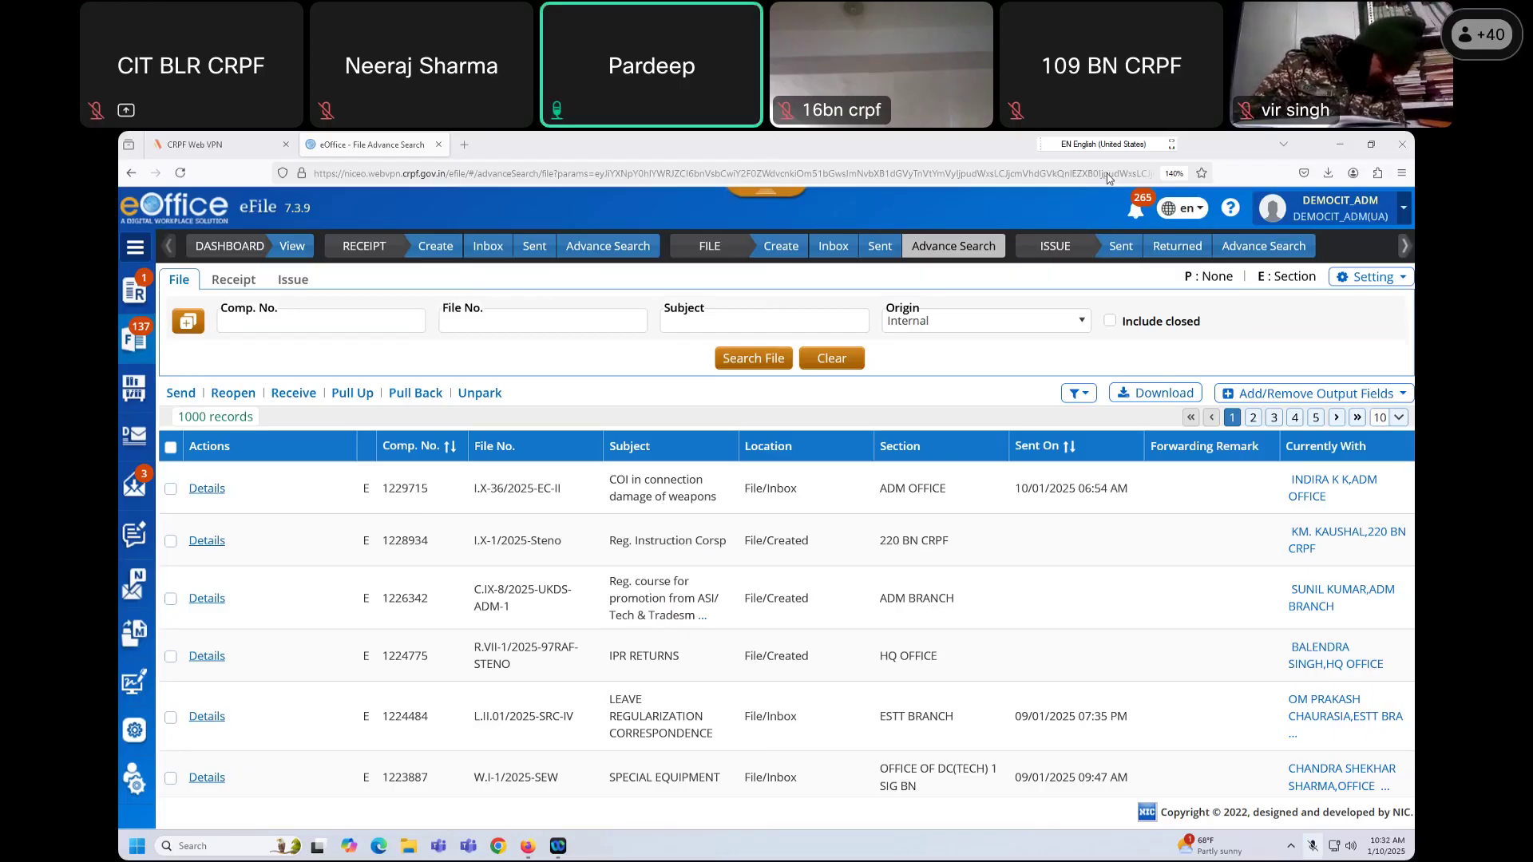
Step: Review the 1000 search results and check the Filter and Add/Remove Output Fields lists
left_click(1107, 173)
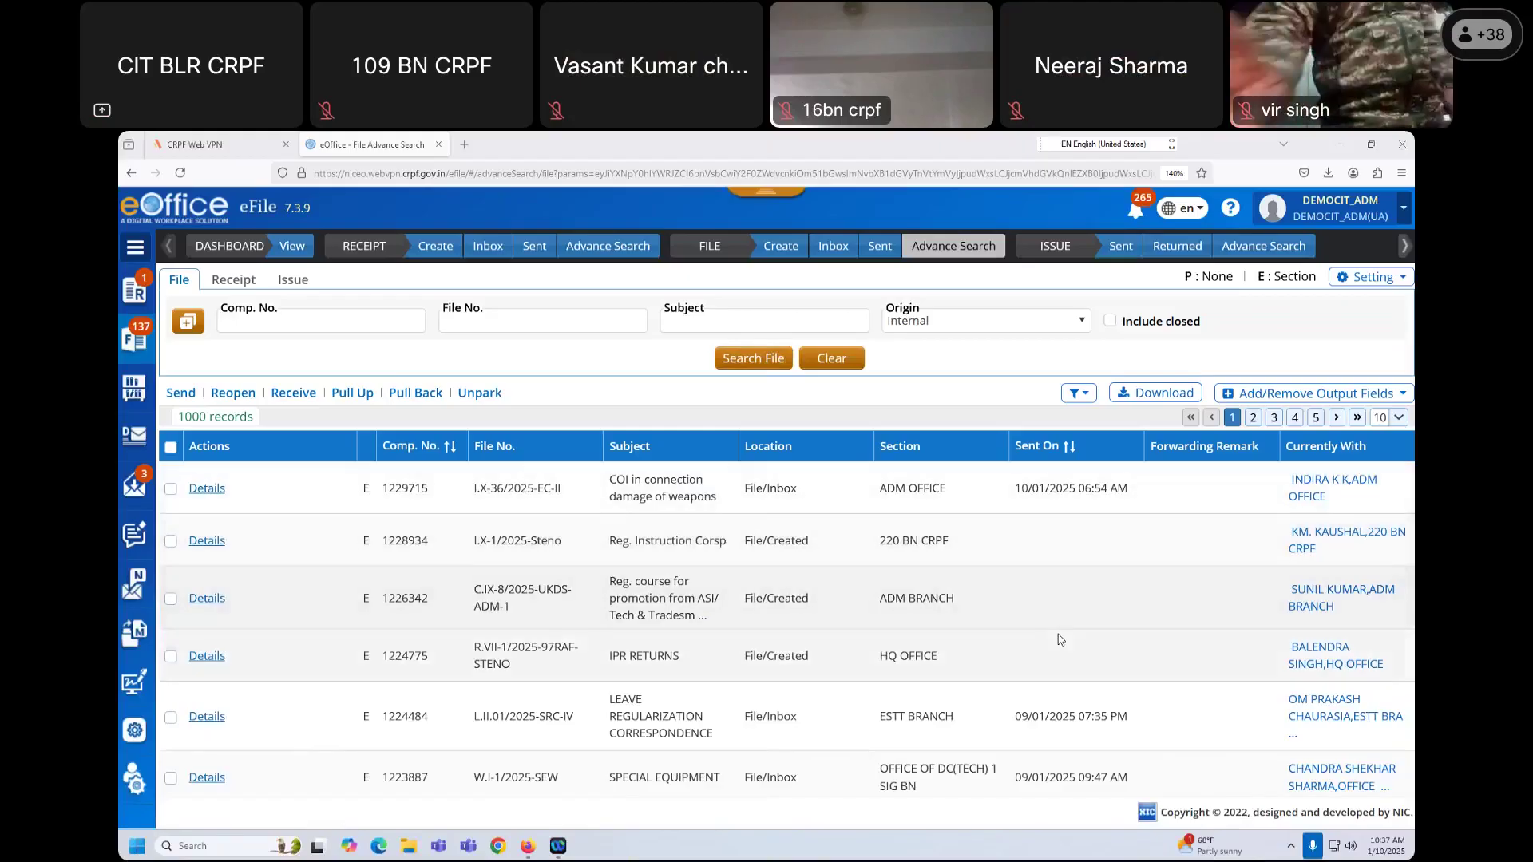
scroll(1058, 635, "down", 3)
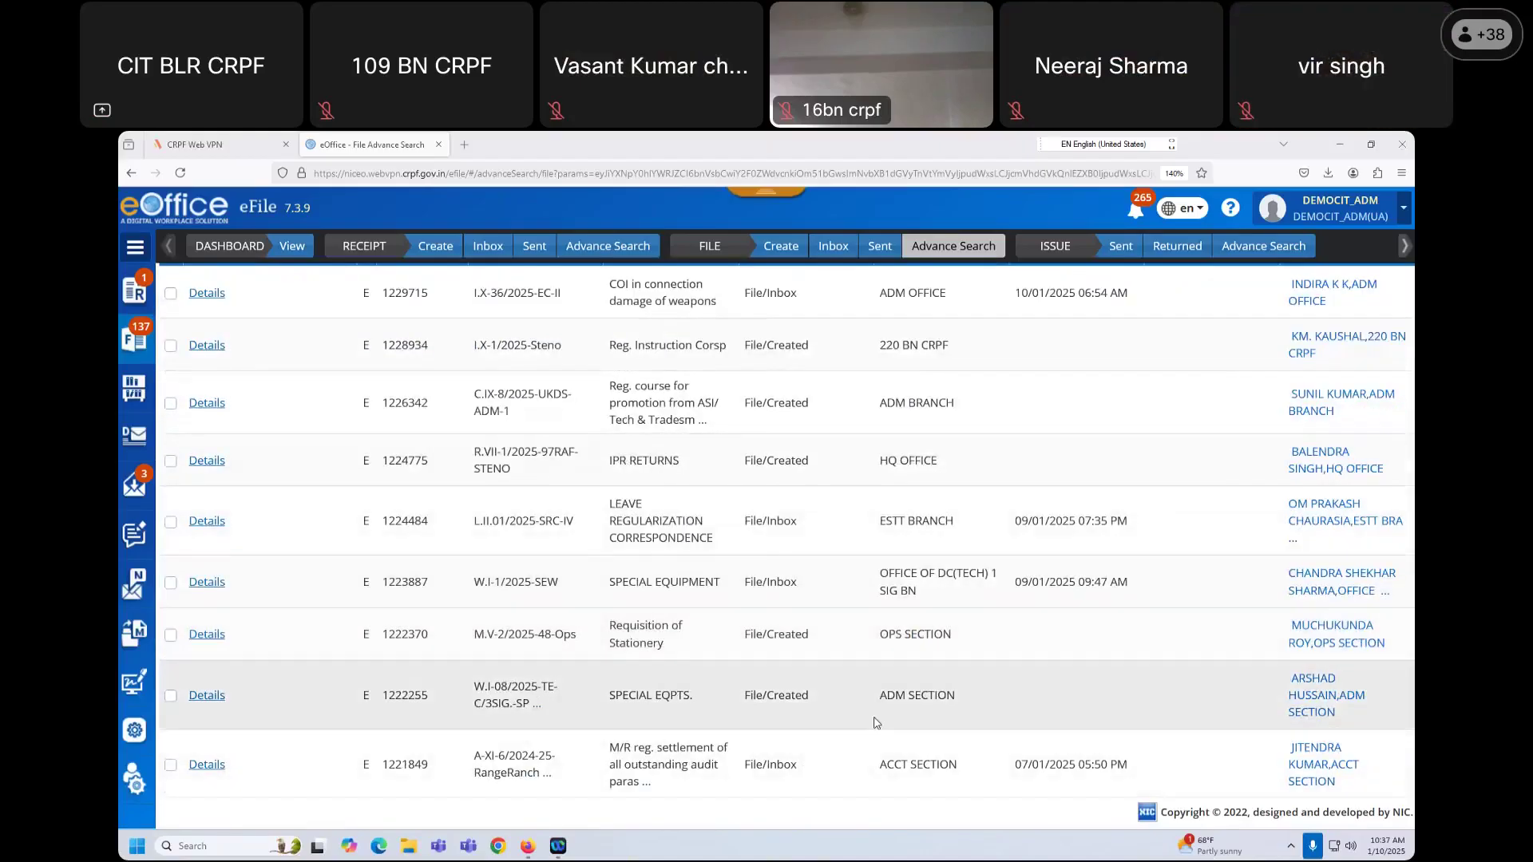
scroll(886, 575, "up", 3)
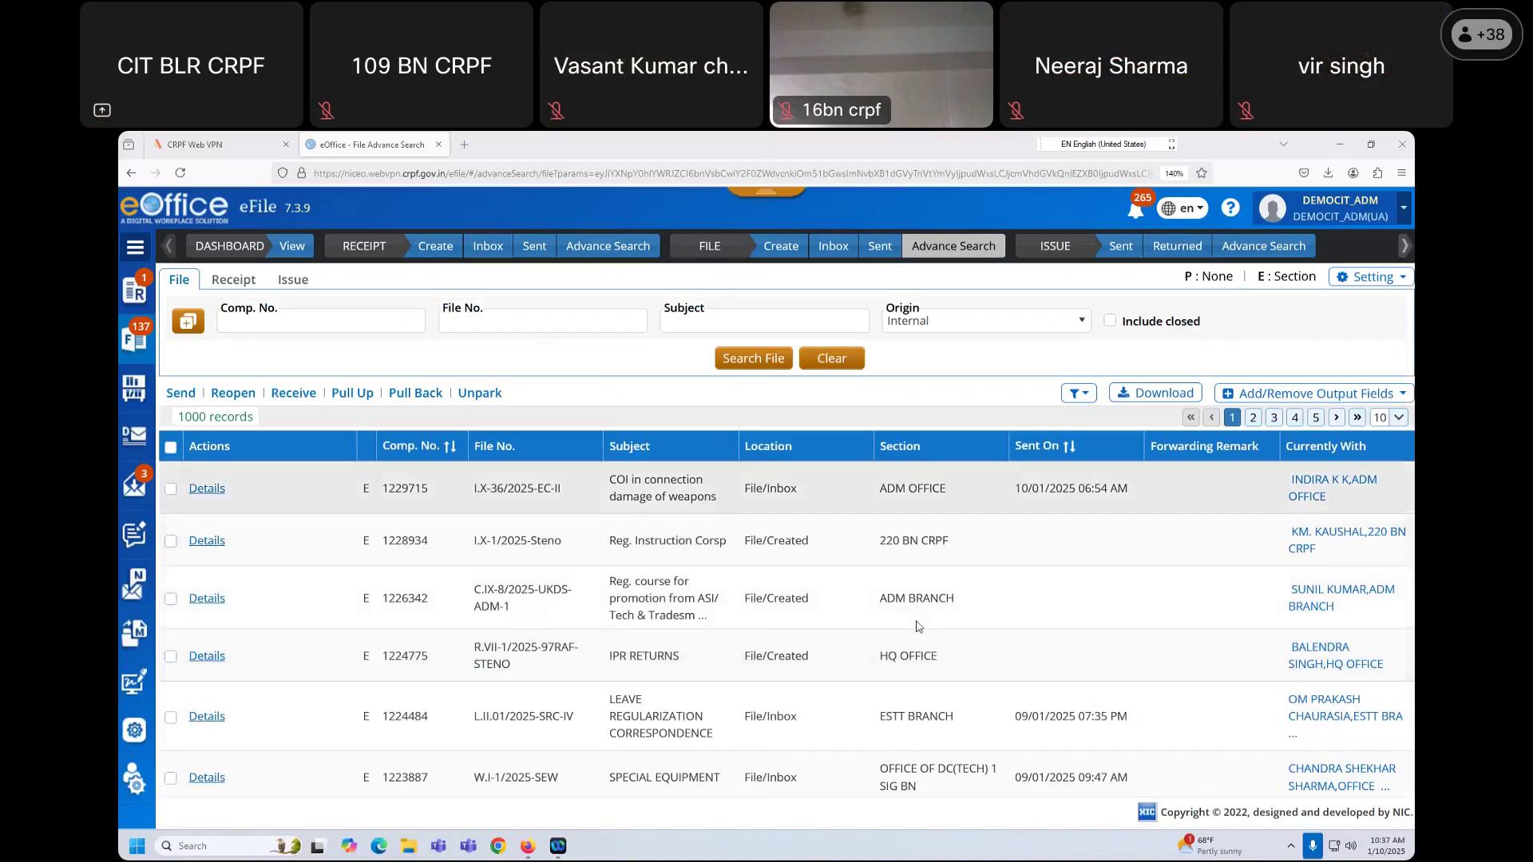
scroll(894, 606, "down", 8)
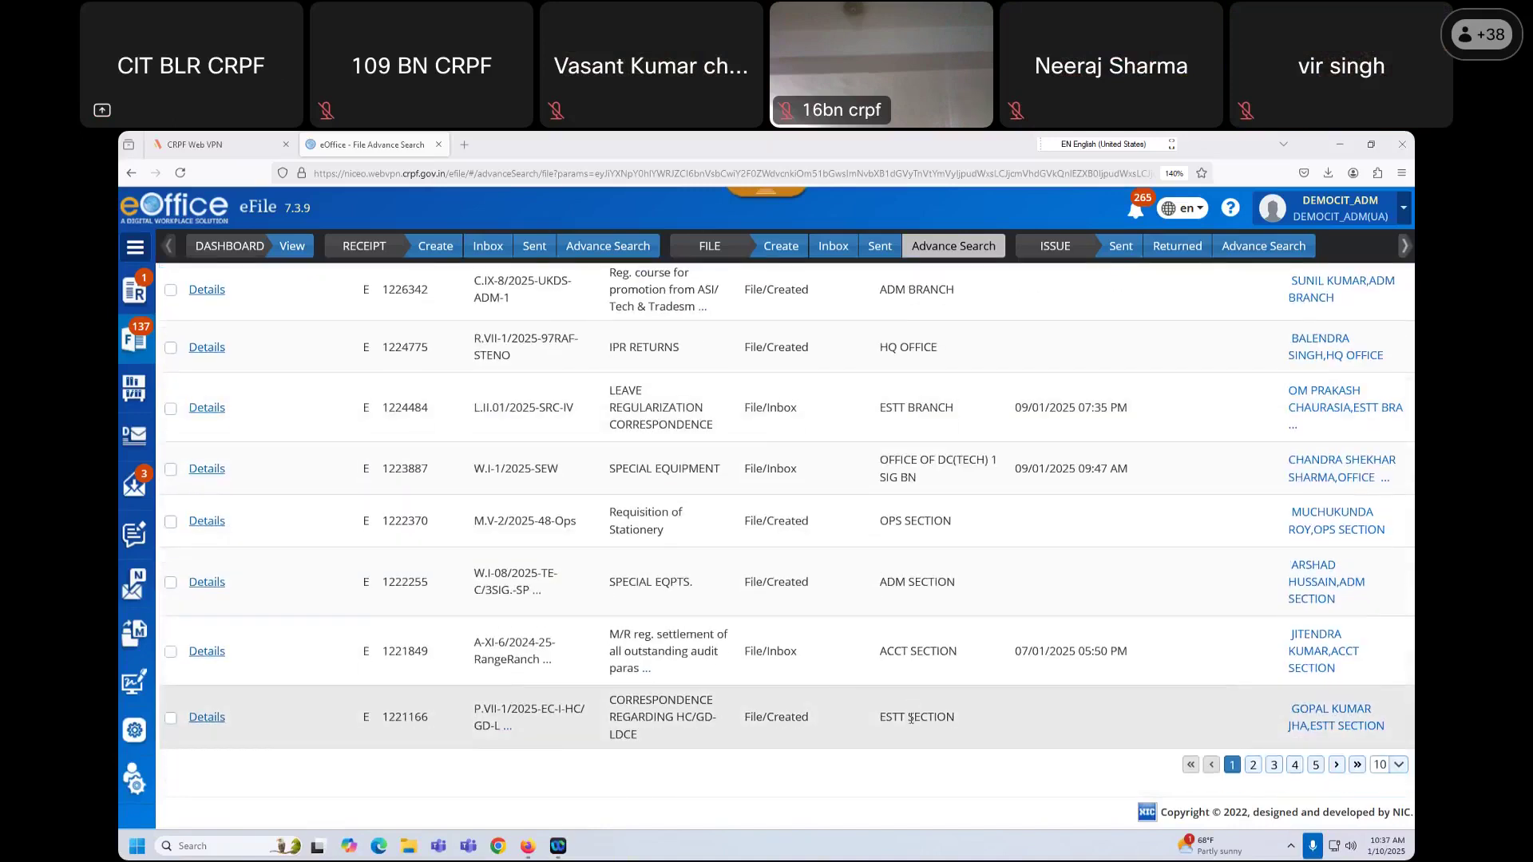
scroll(910, 718, "up", 8)
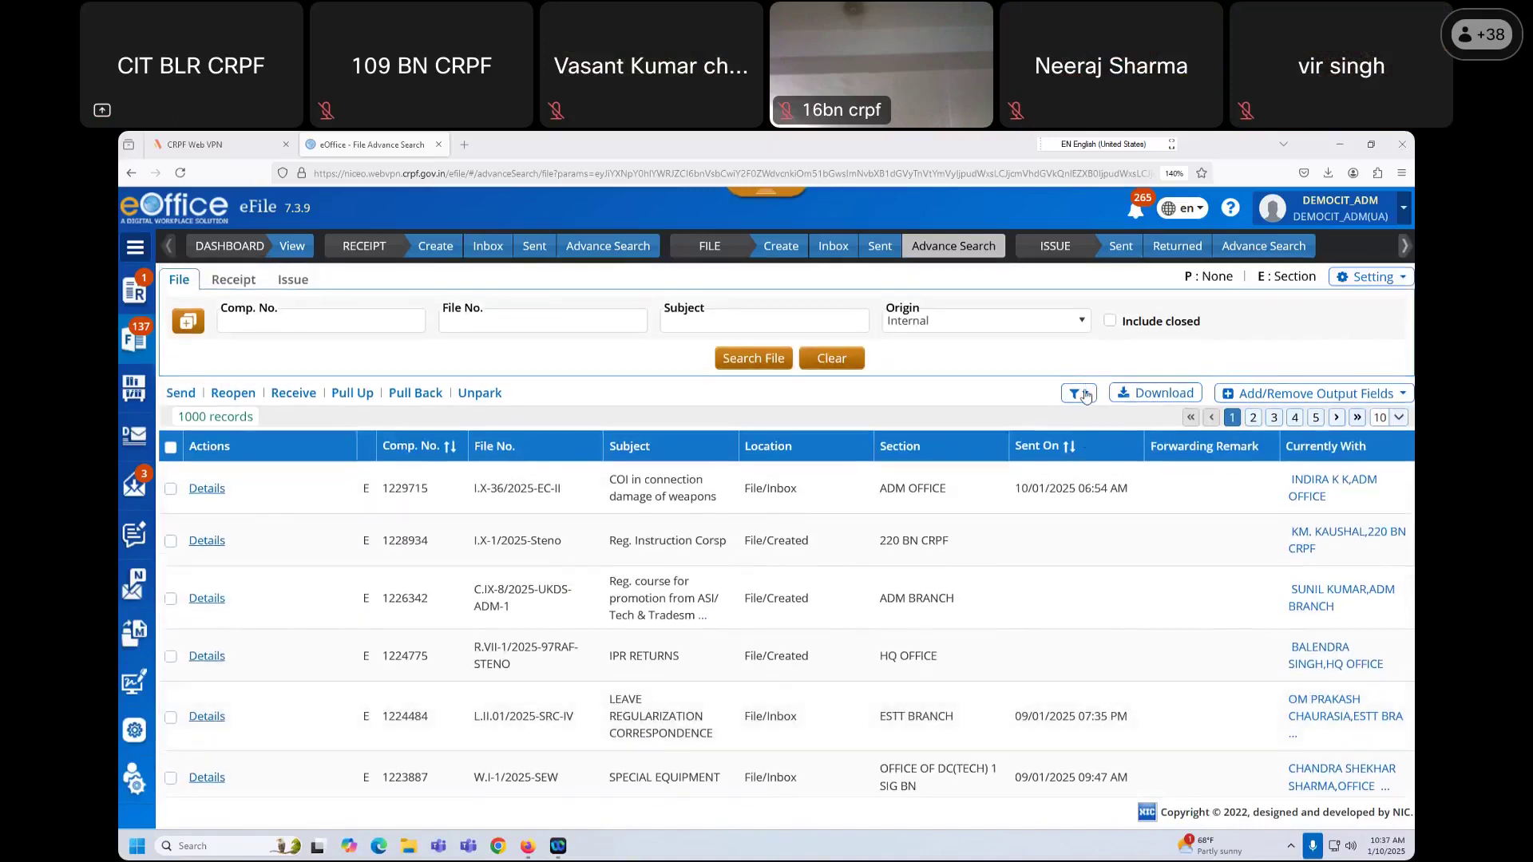
left_click(1079, 394)
left_click(1080, 394)
left_click(1271, 398)
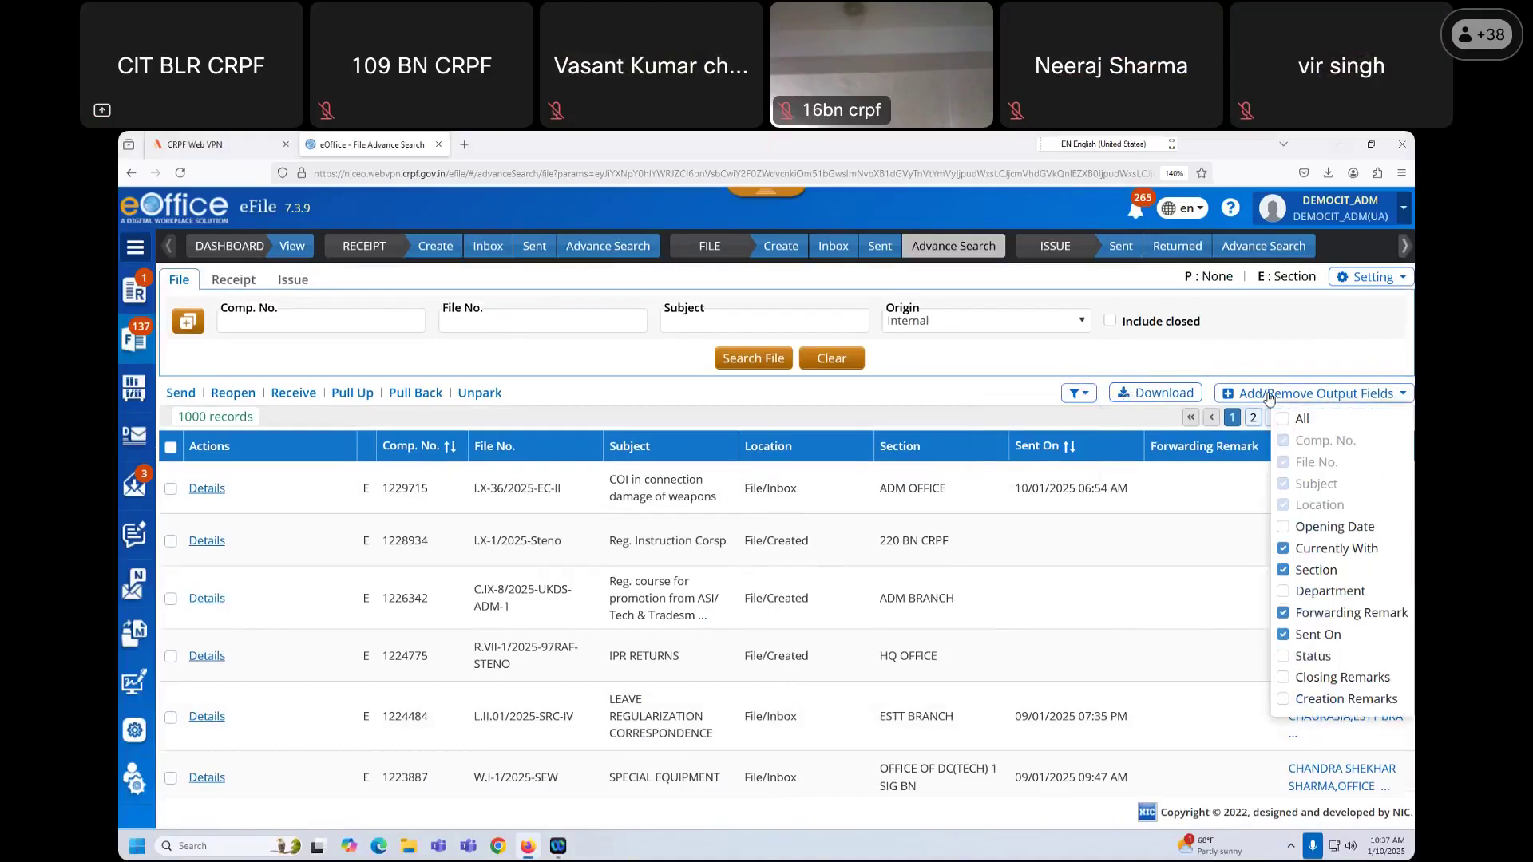
left_click(975, 414)
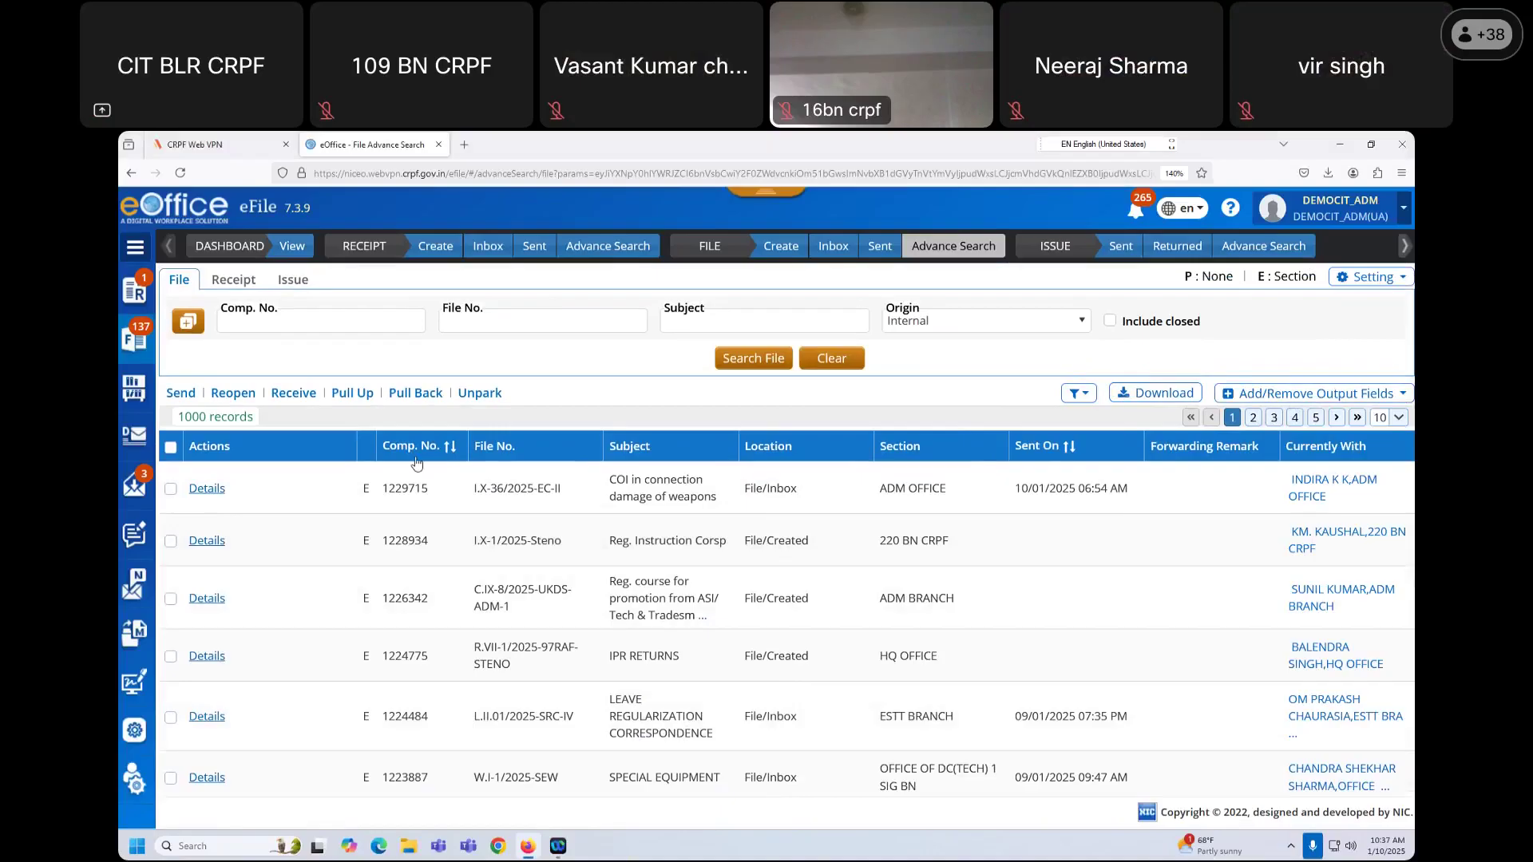
Step: Tick file 1229715's checkbox for a bulk action, then untick it again
left_click(170, 488)
left_click(542, 394)
left_click(170, 489)
scroll(1026, 619, "down", 4)
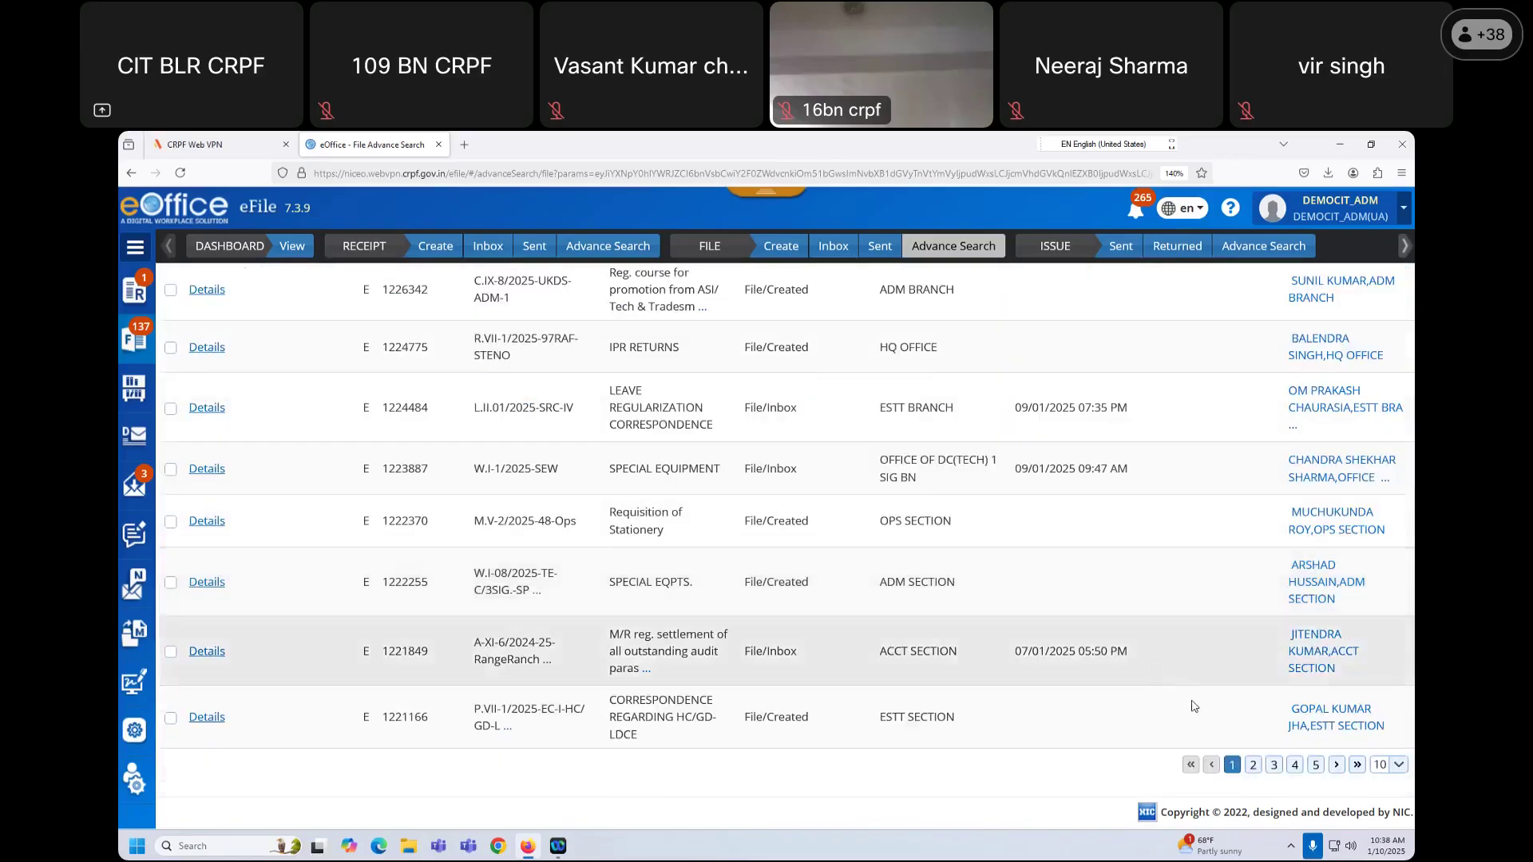
scroll(1204, 709, "up", 4)
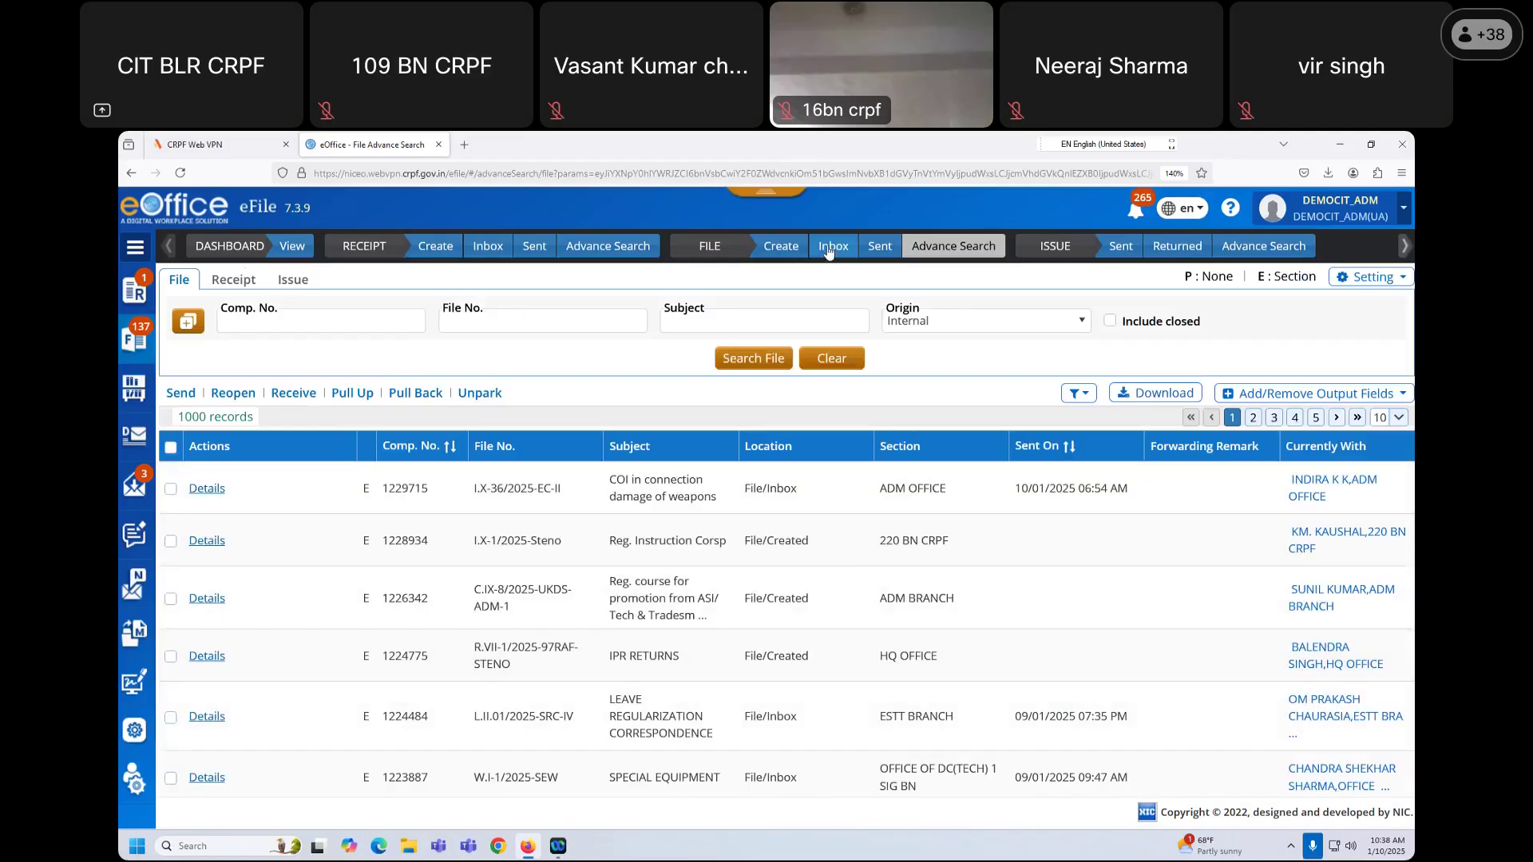
Step: Copy comp. no. 1228021 from the sent files list into the Advance Search Comp. No. field
left_click(879, 249)
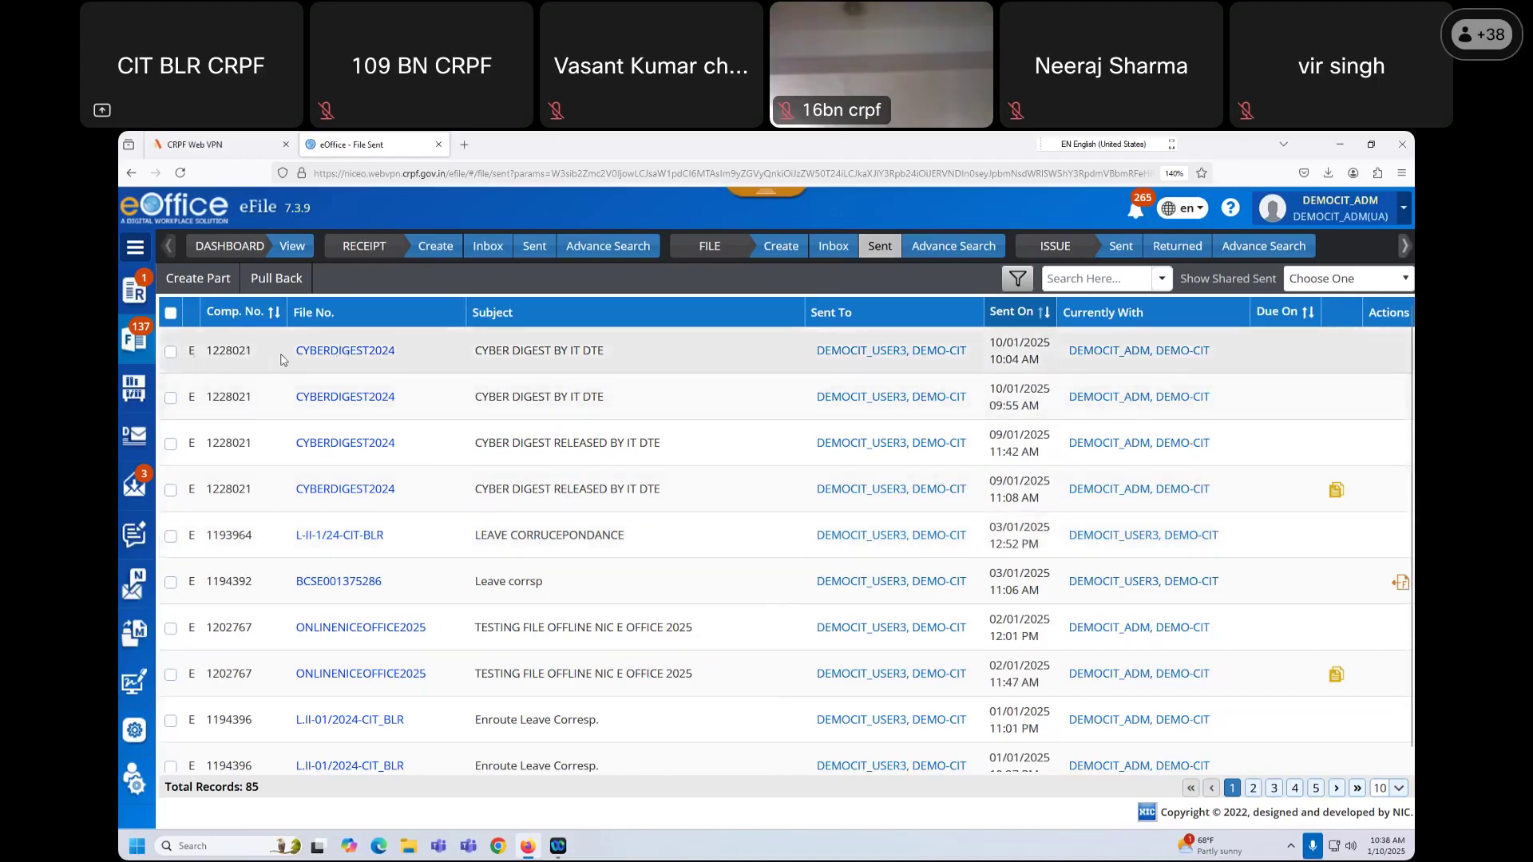
double_click(249, 351)
key("ctrl+c")
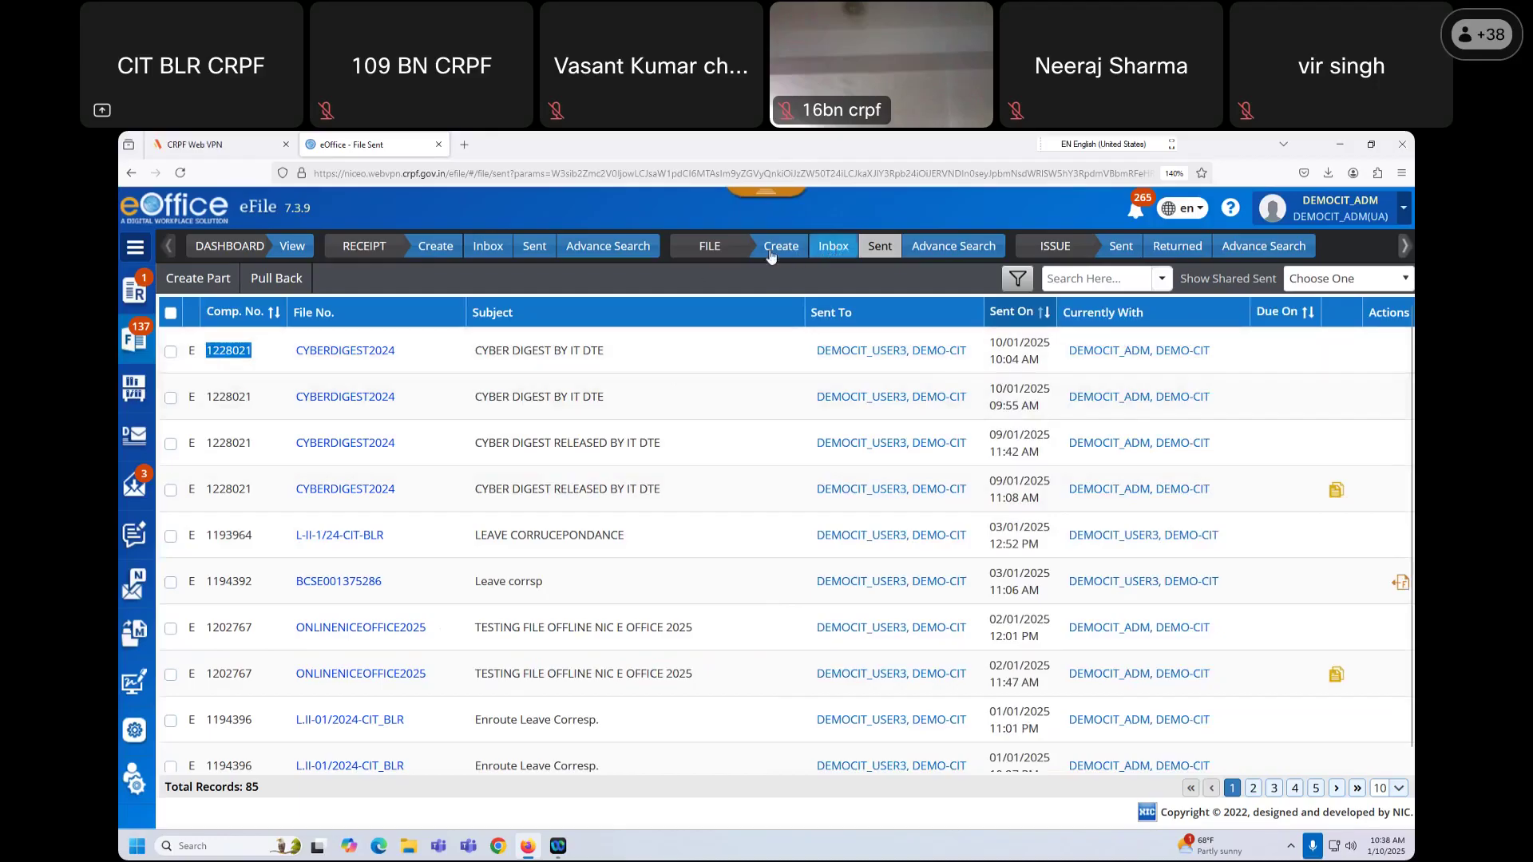
left_click(937, 244)
left_click(352, 320)
key("ctrl+v")
Step: Search for file 1228021, select the CYBERDIGEST2024 record and attempt Pull Up
left_click(764, 356)
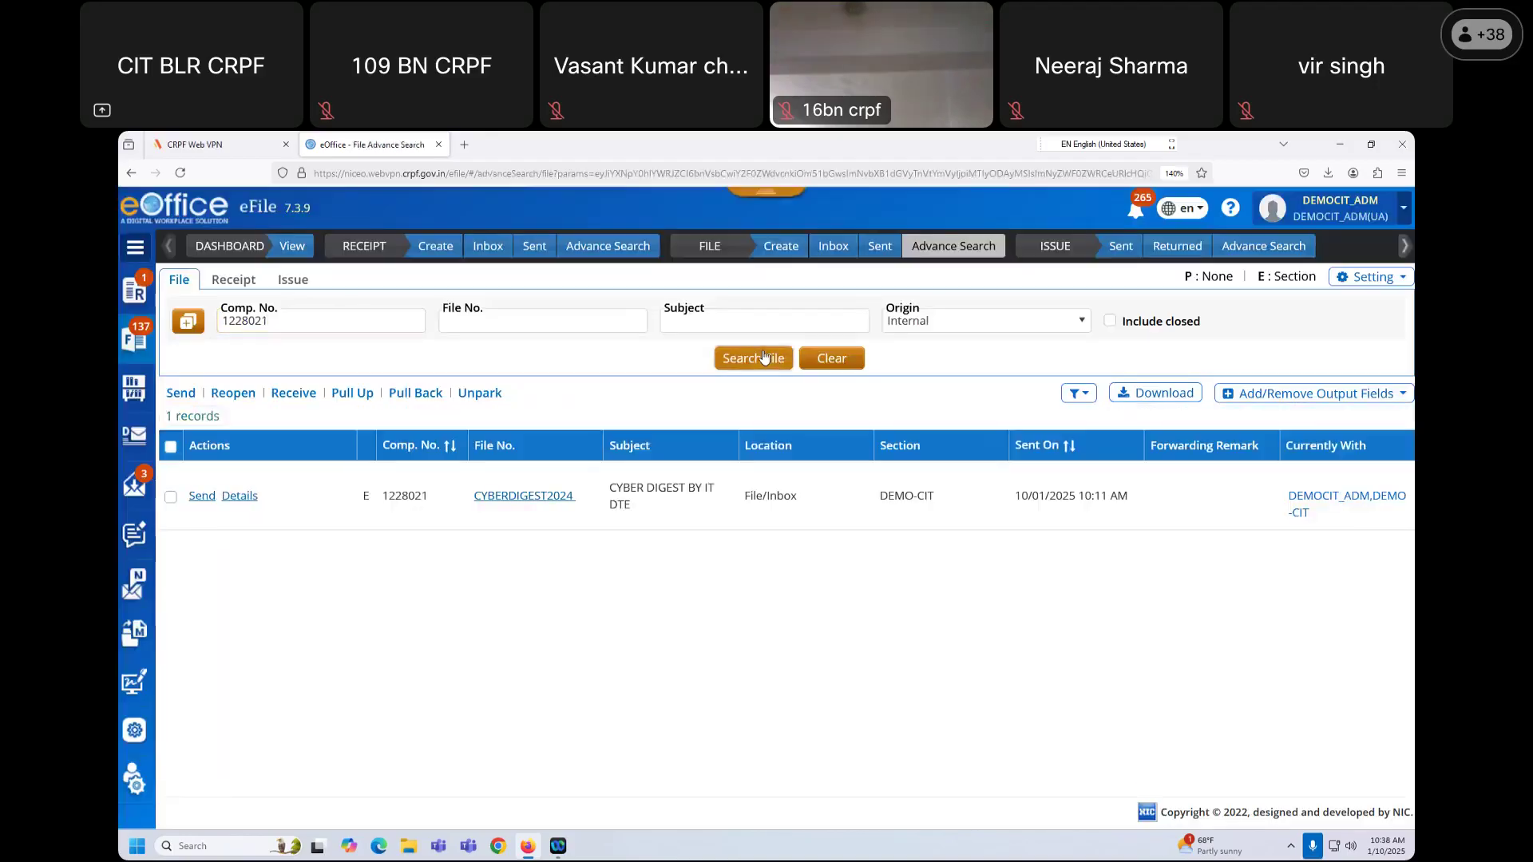
left_click(170, 497)
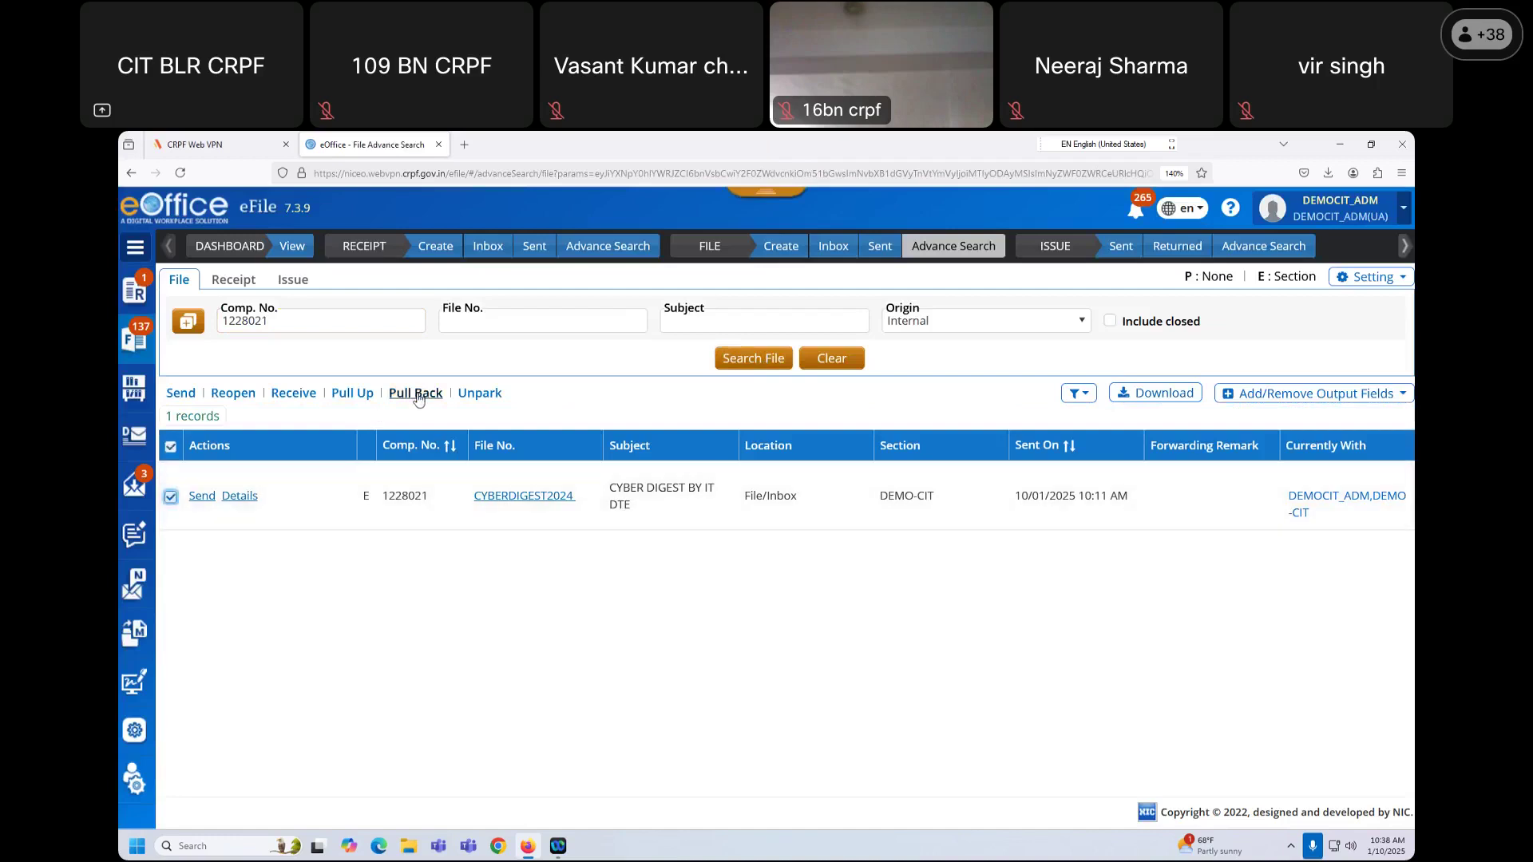
left_click(352, 393)
Step: Copy Comp. No. 1191878 (REGARDING LEAVE CROSP) from page 2 of the Sent files list
left_click(829, 254)
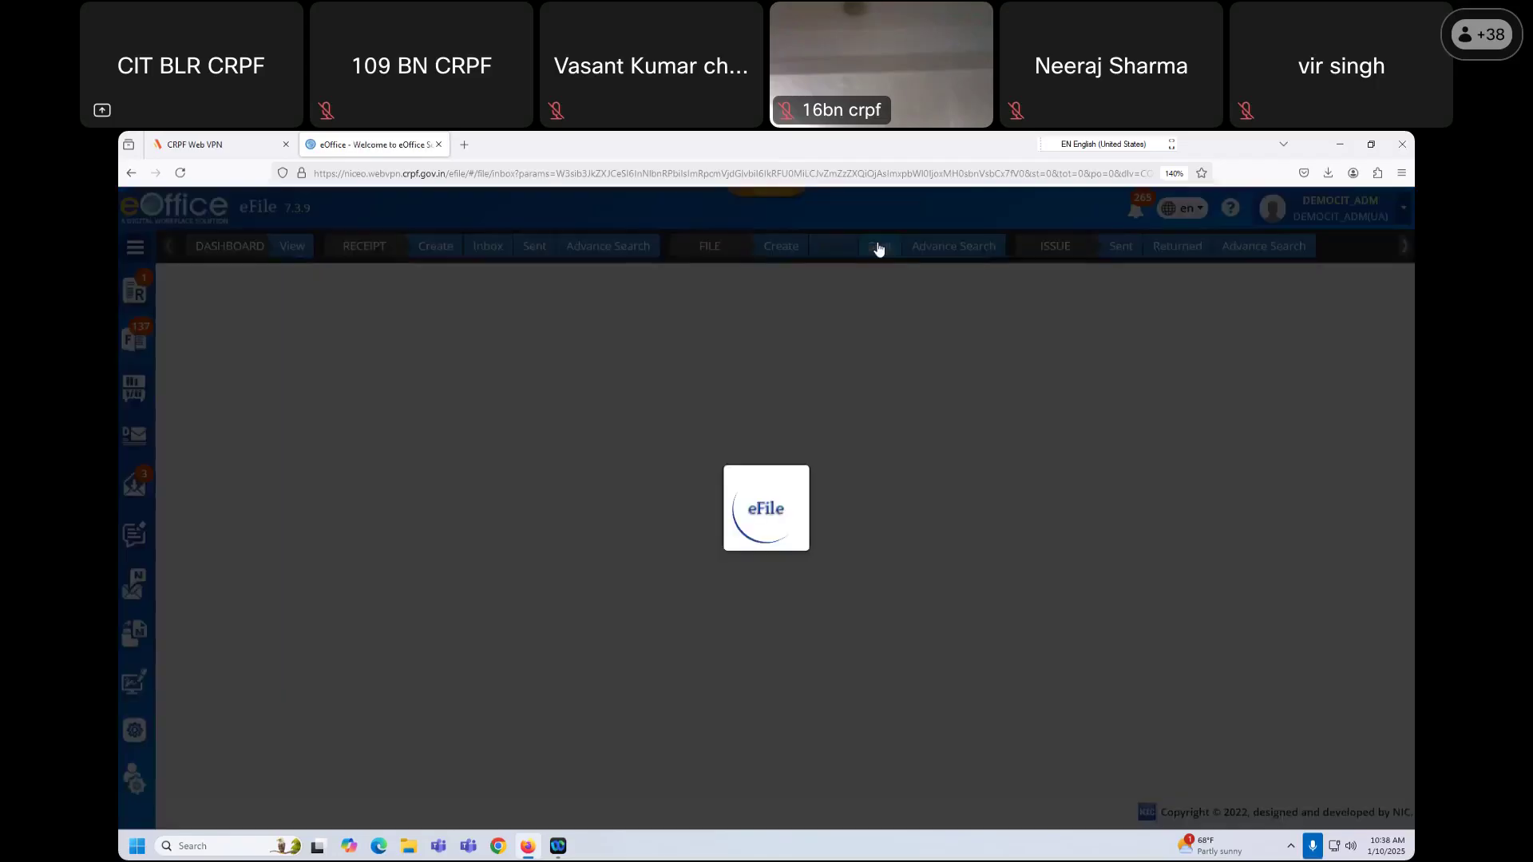
left_click(878, 250)
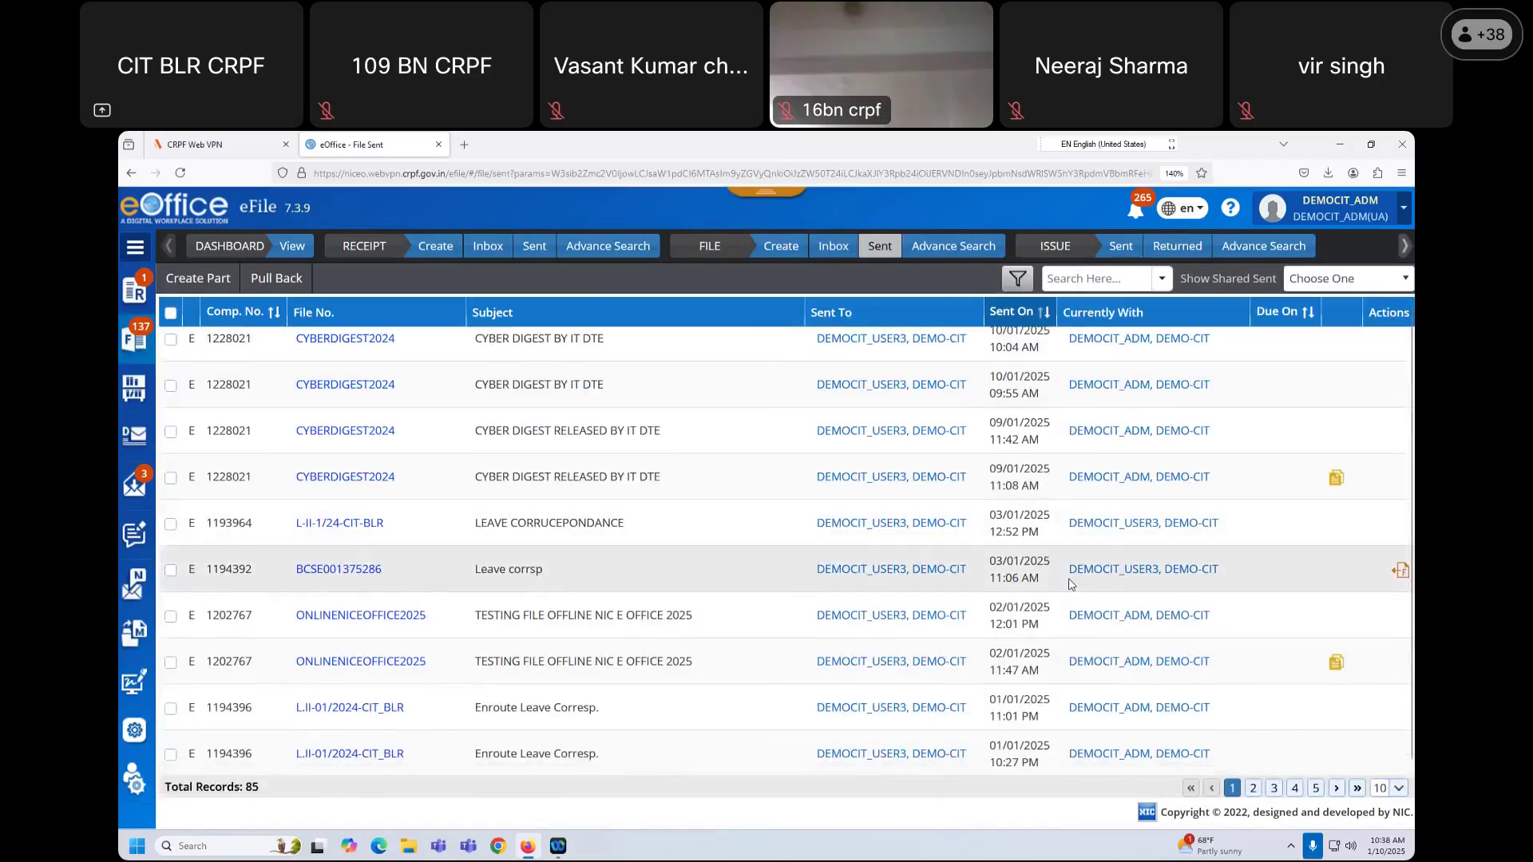
scroll(1070, 584, "up", 1)
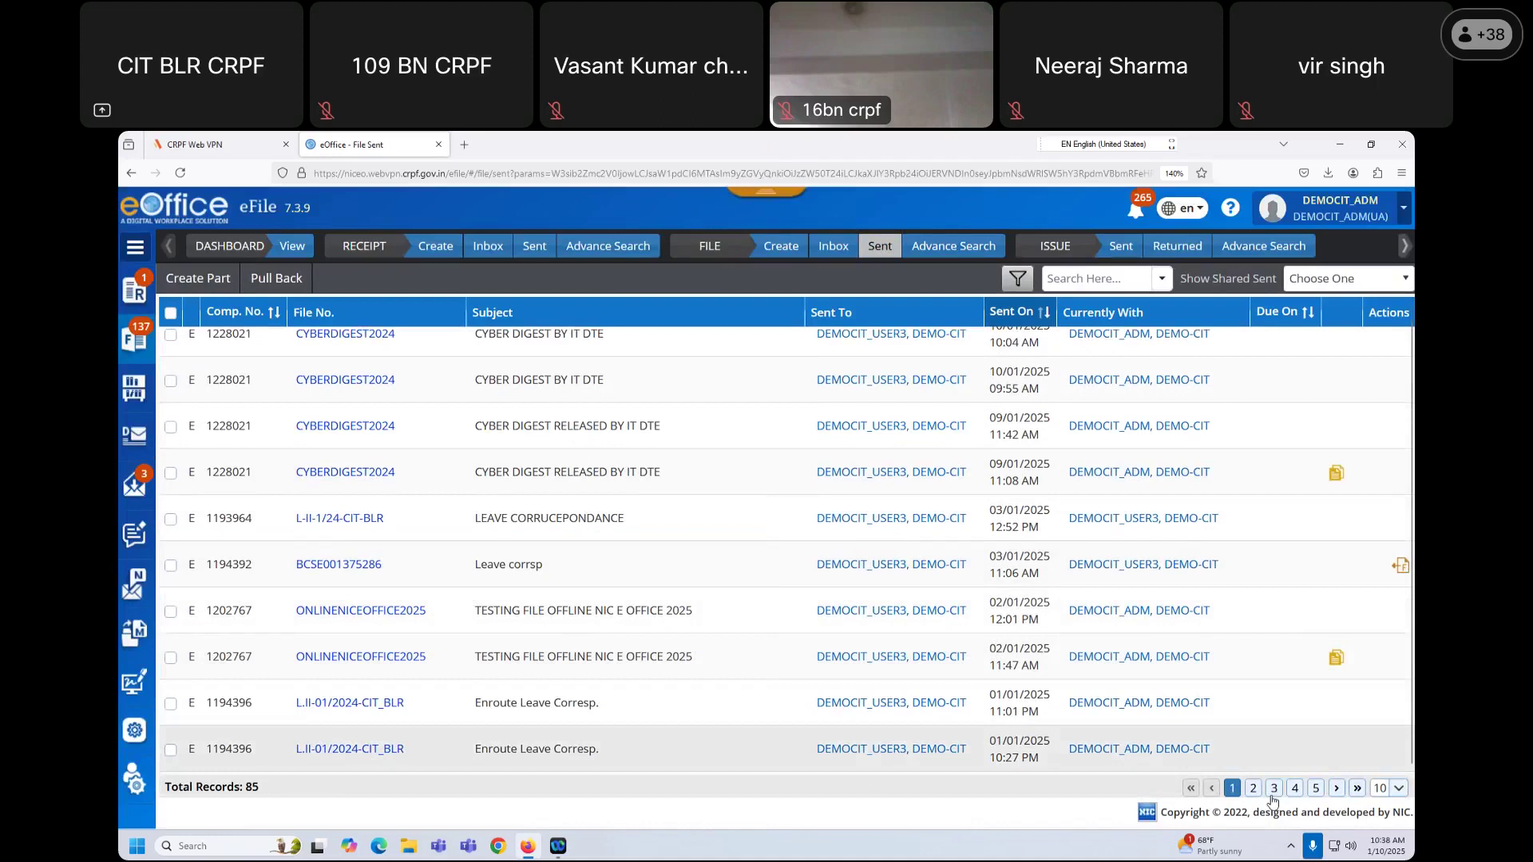
left_click(1253, 788)
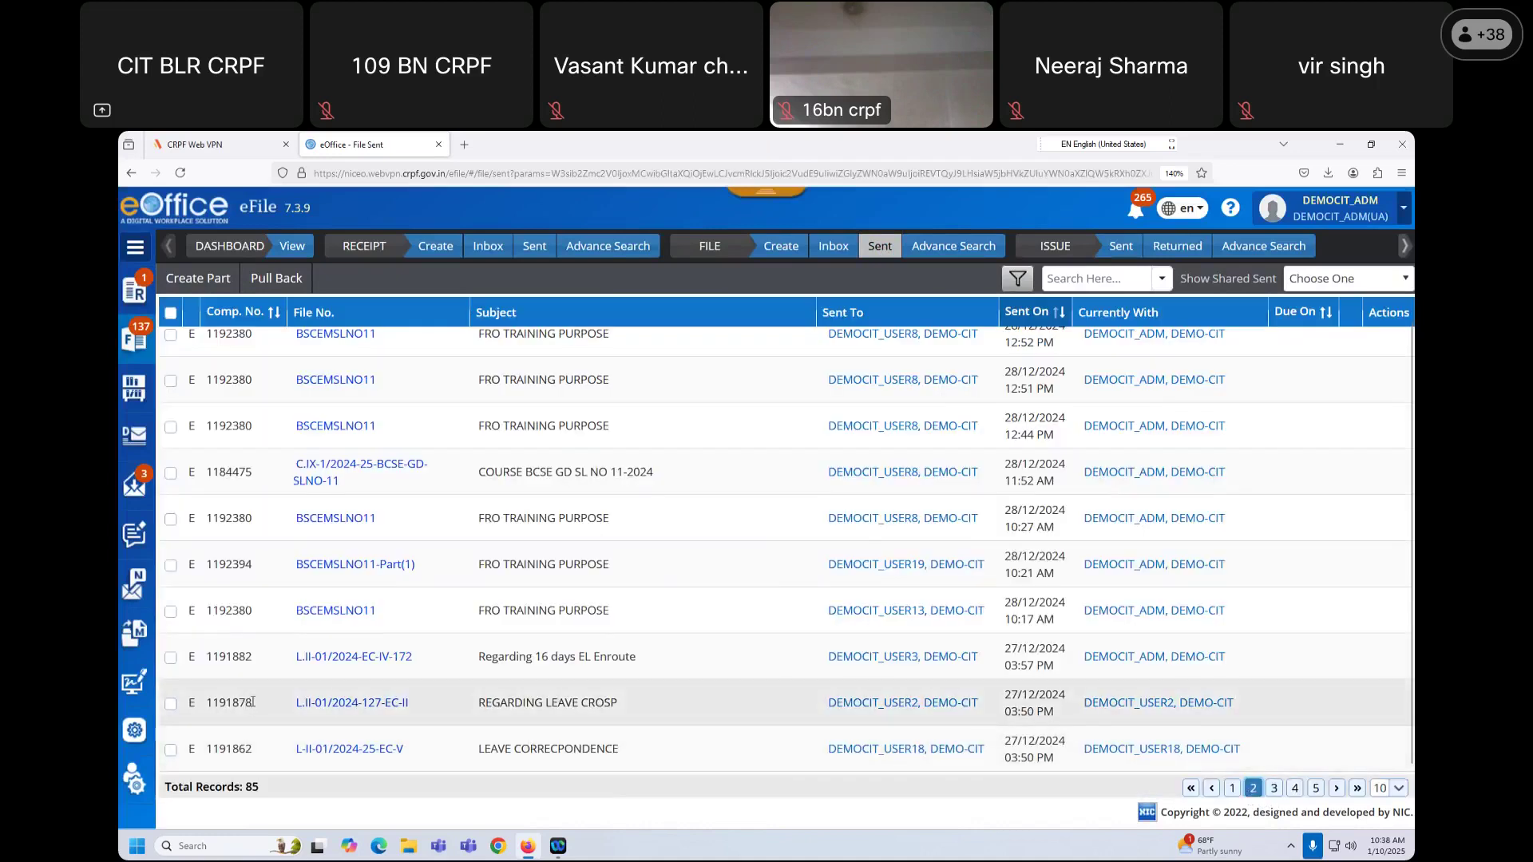
left_click_drag(252, 702, 208, 696)
key("ctrl+c")
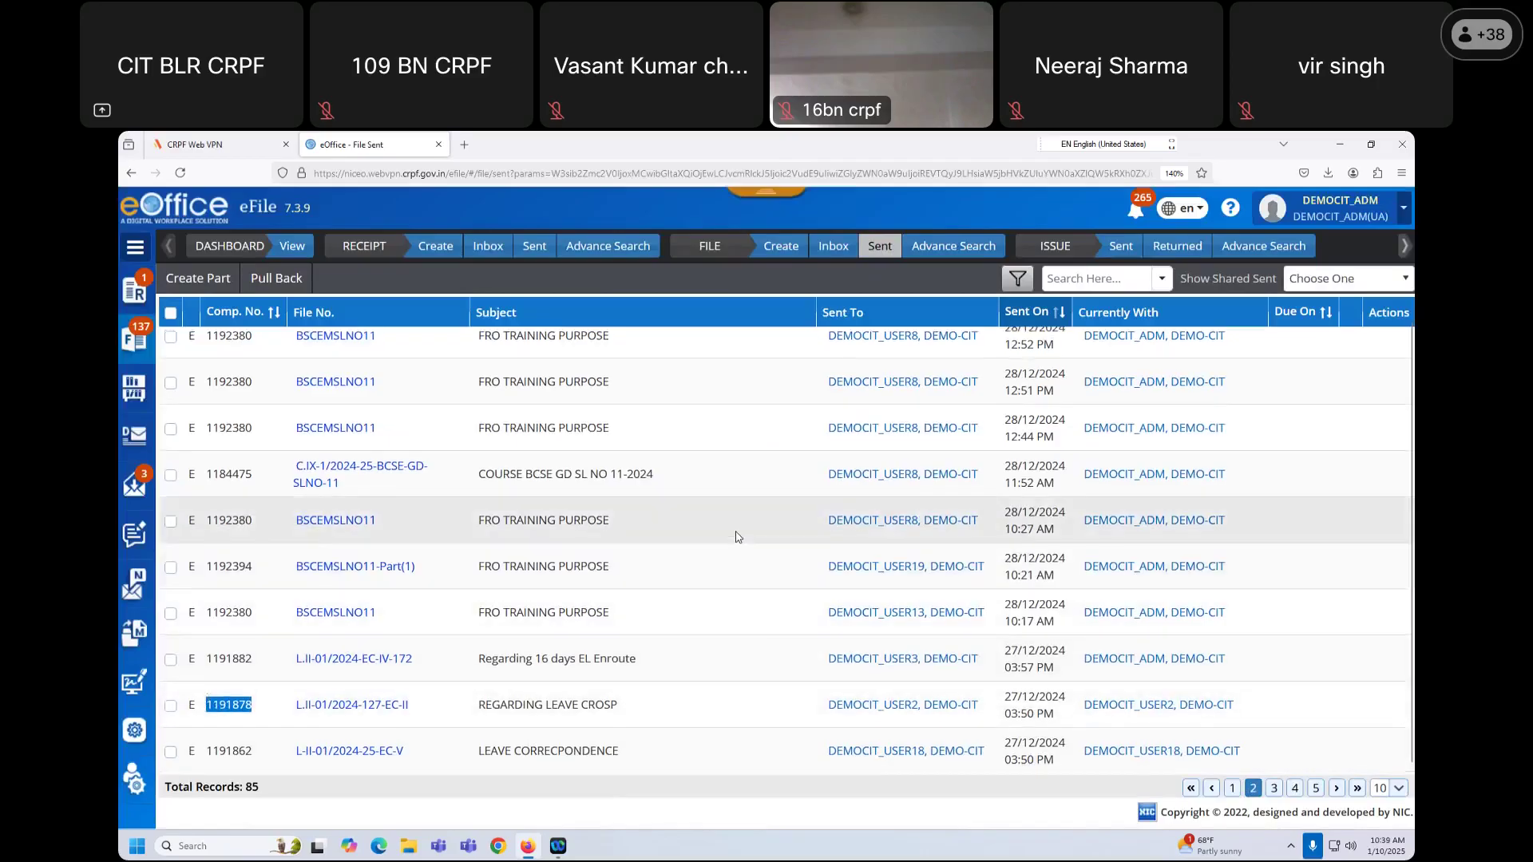
Step: Search Advance Search for Comp. No. 1191878
left_click(953, 246)
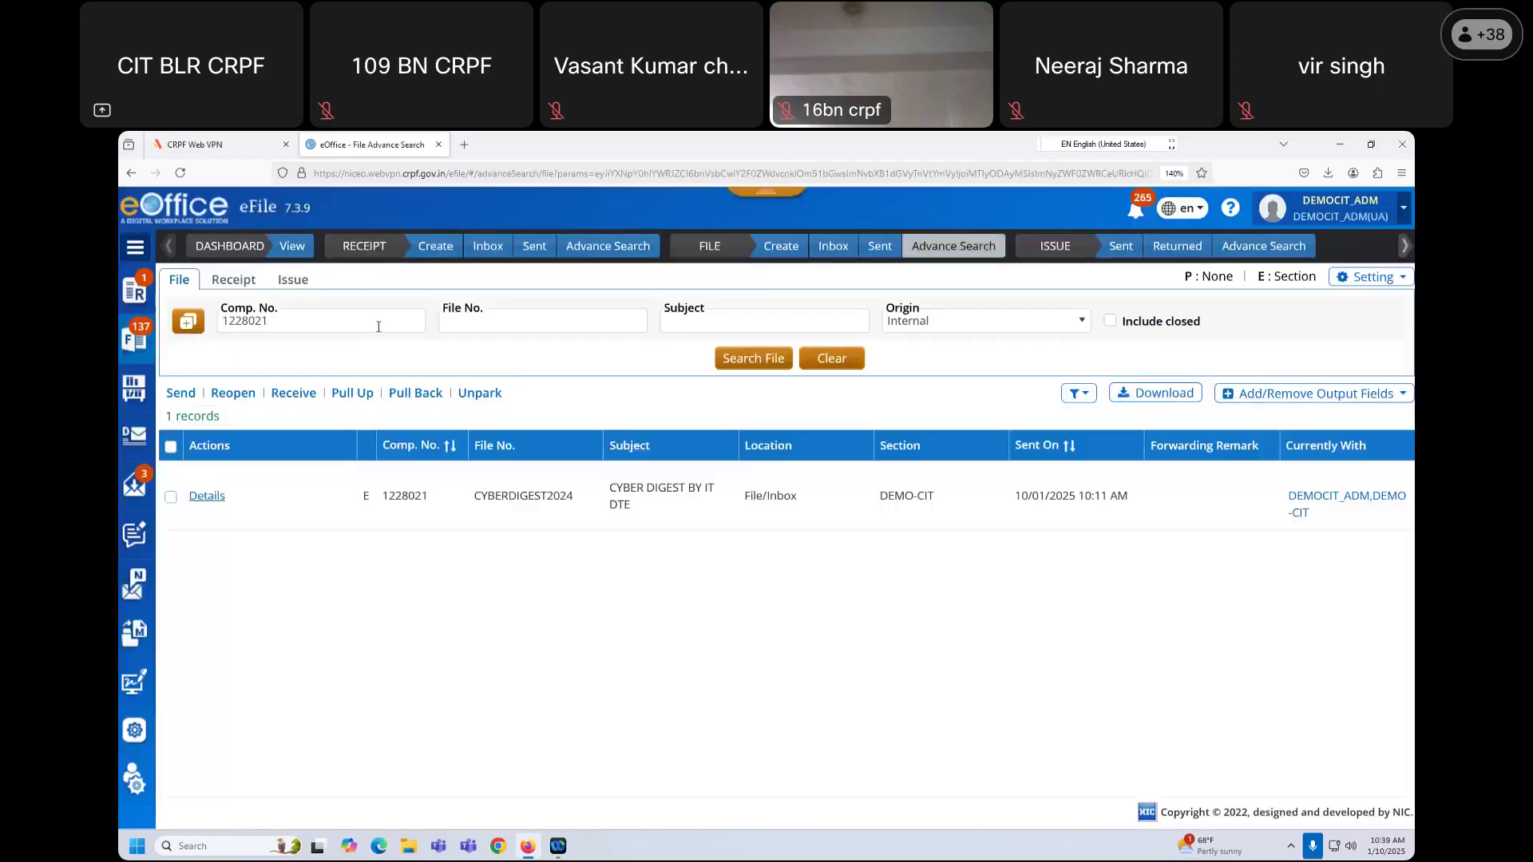
key("ctrl+v")
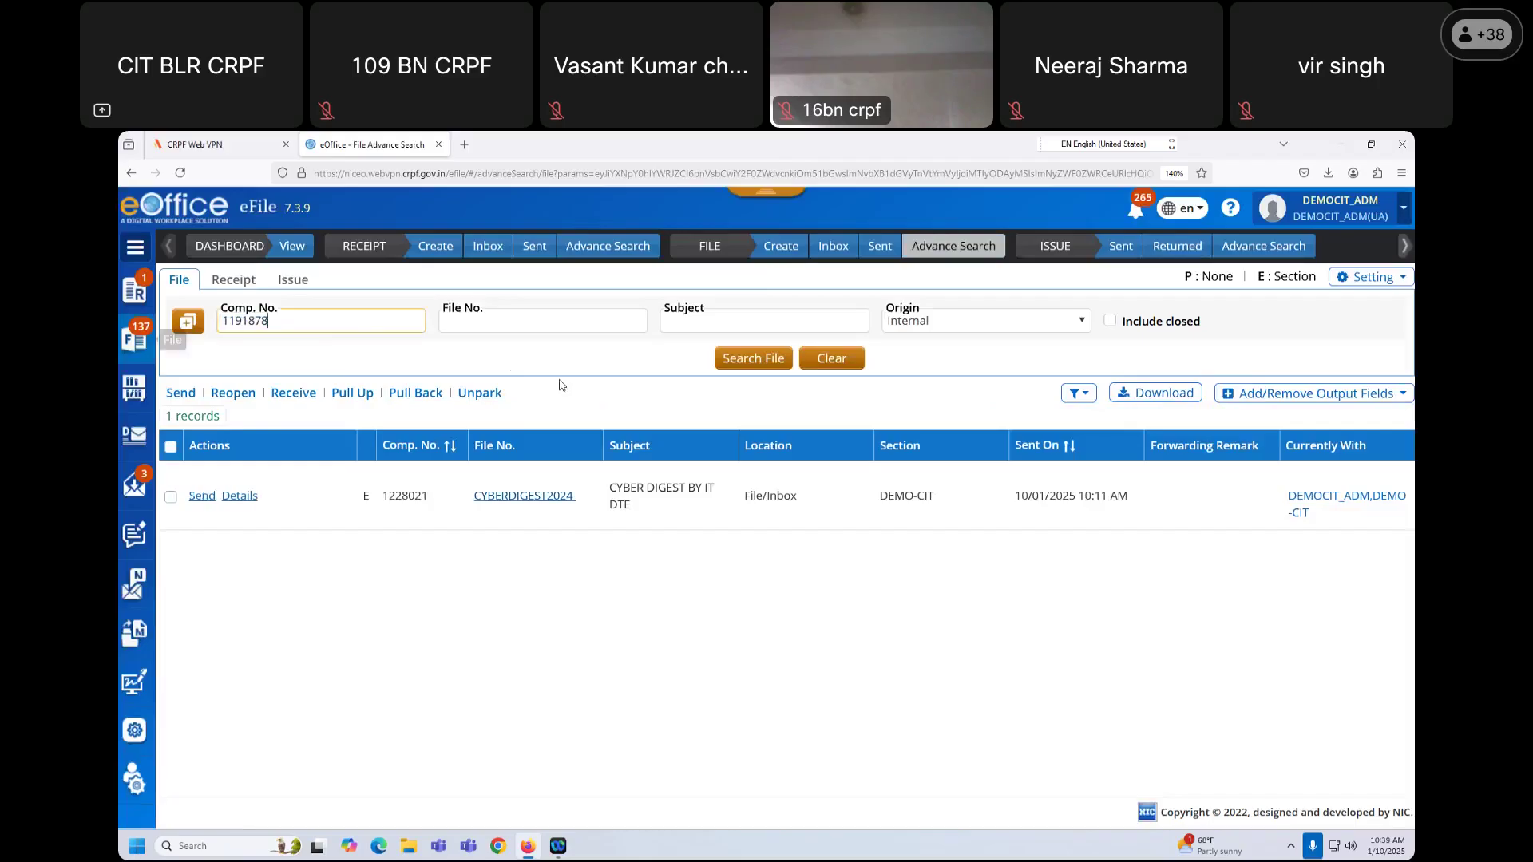
left_click(745, 361)
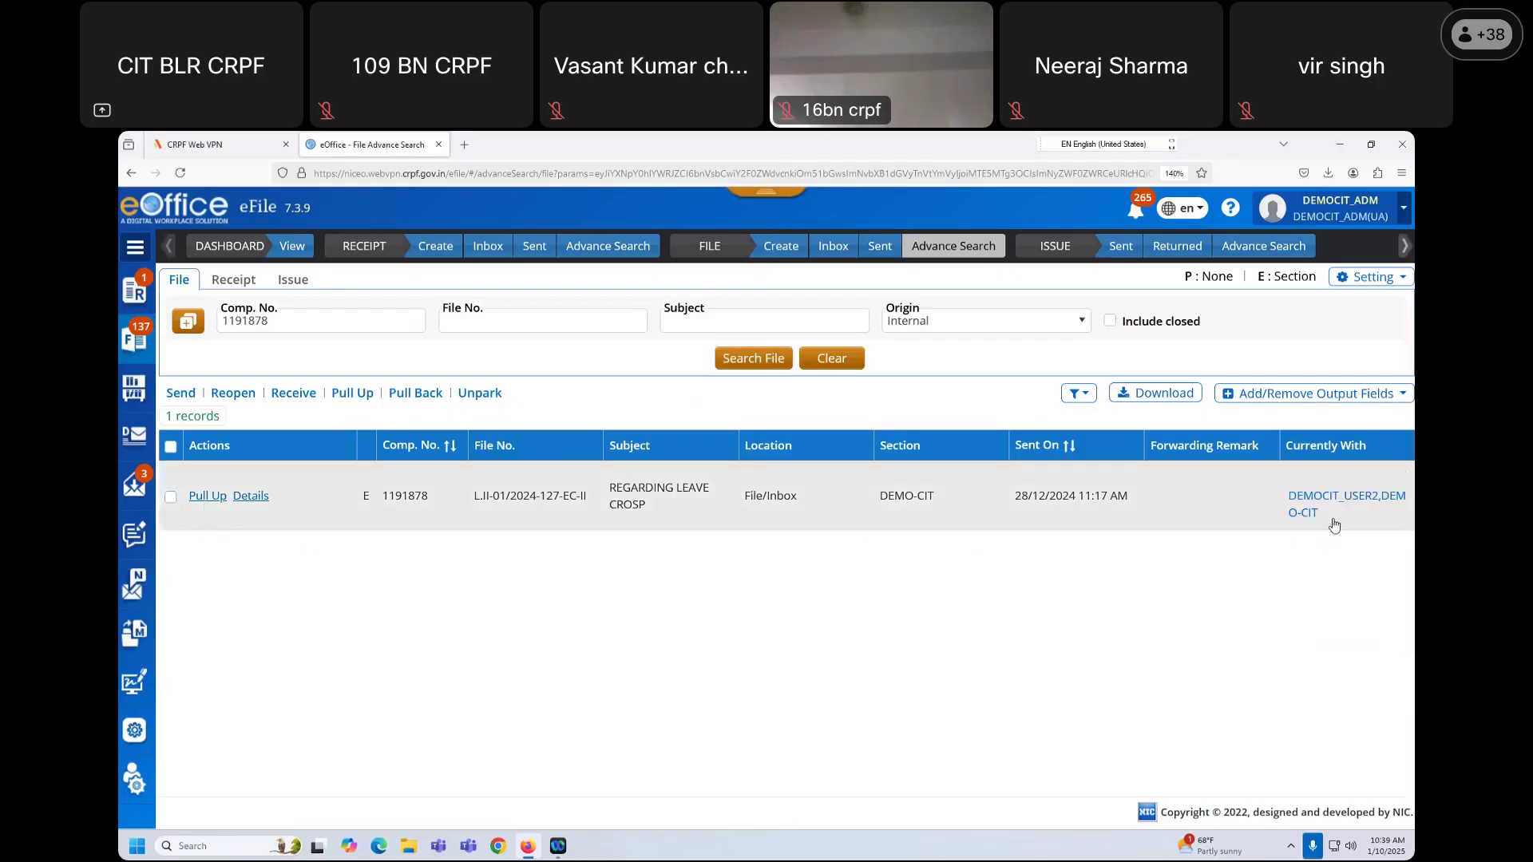
Step: Pull up file 1191878 with the remark 'fdsds' so it lands in File/Inbox
left_click(170, 497)
left_click(209, 496)
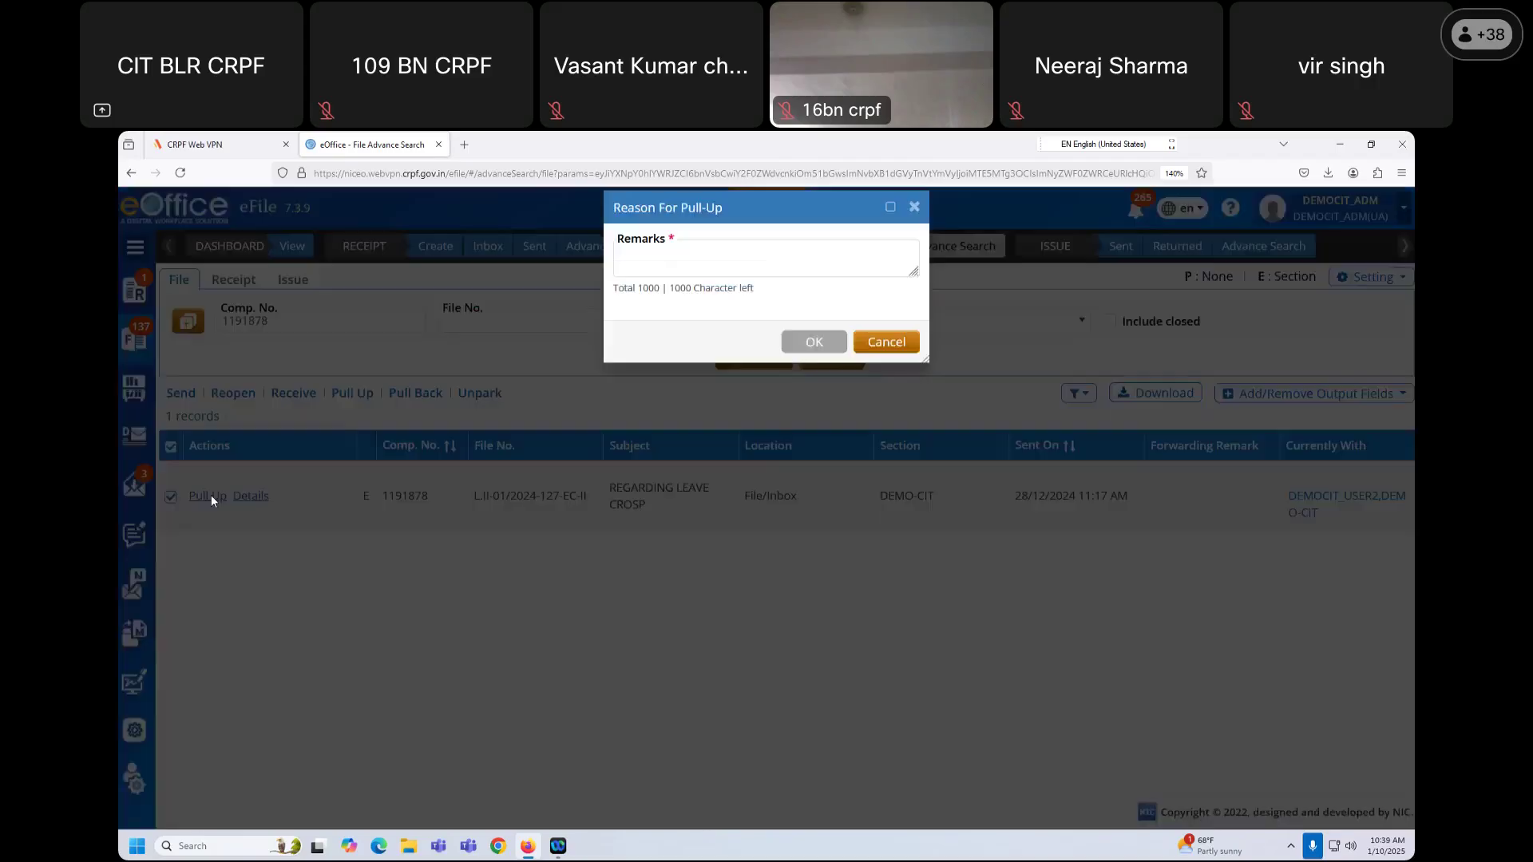
left_click(663, 279)
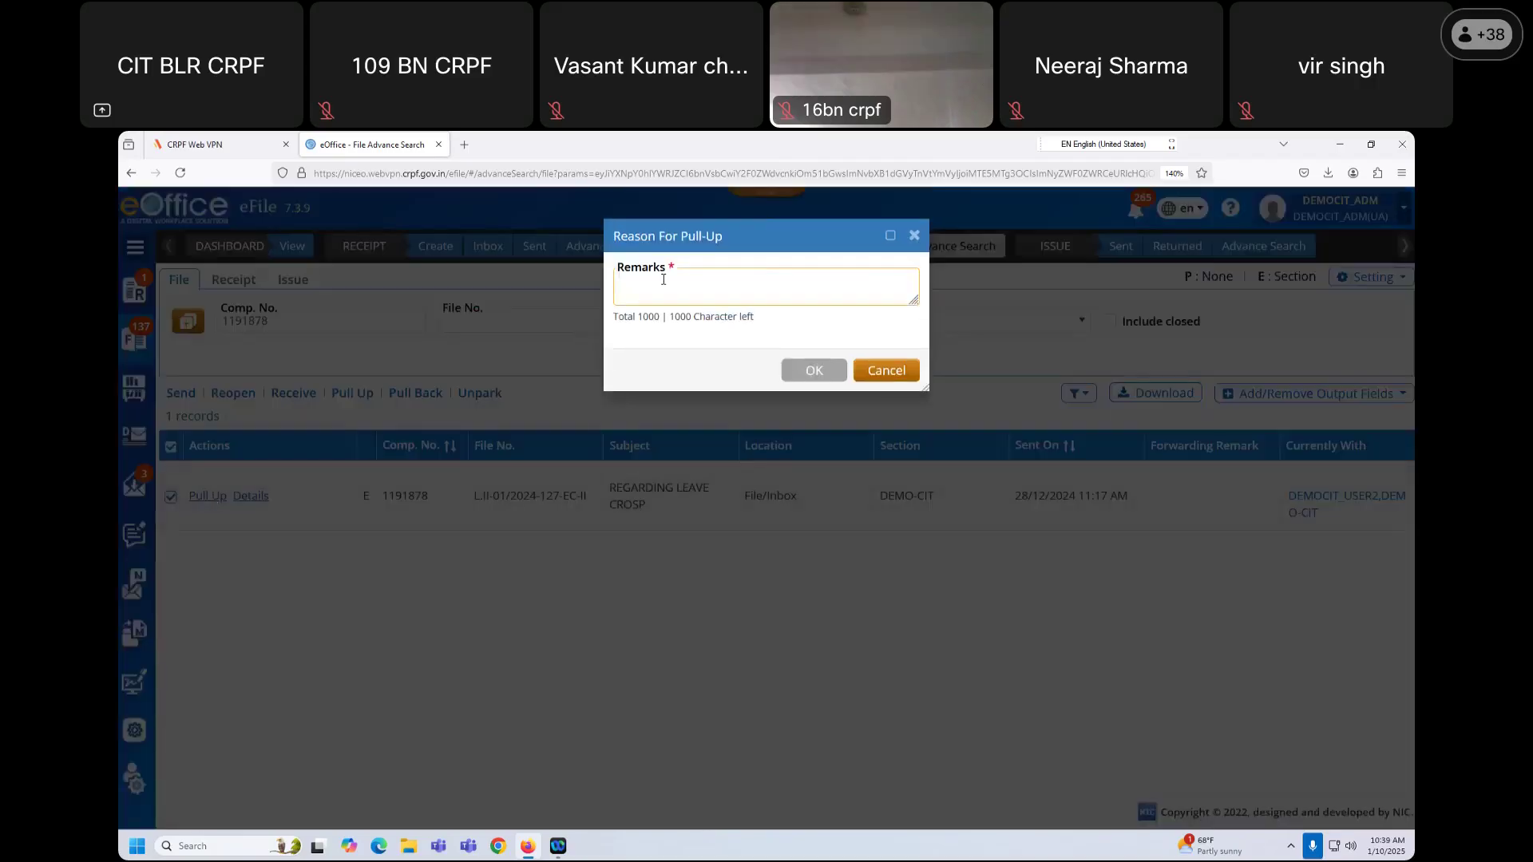
type("fdsds")
left_click(817, 373)
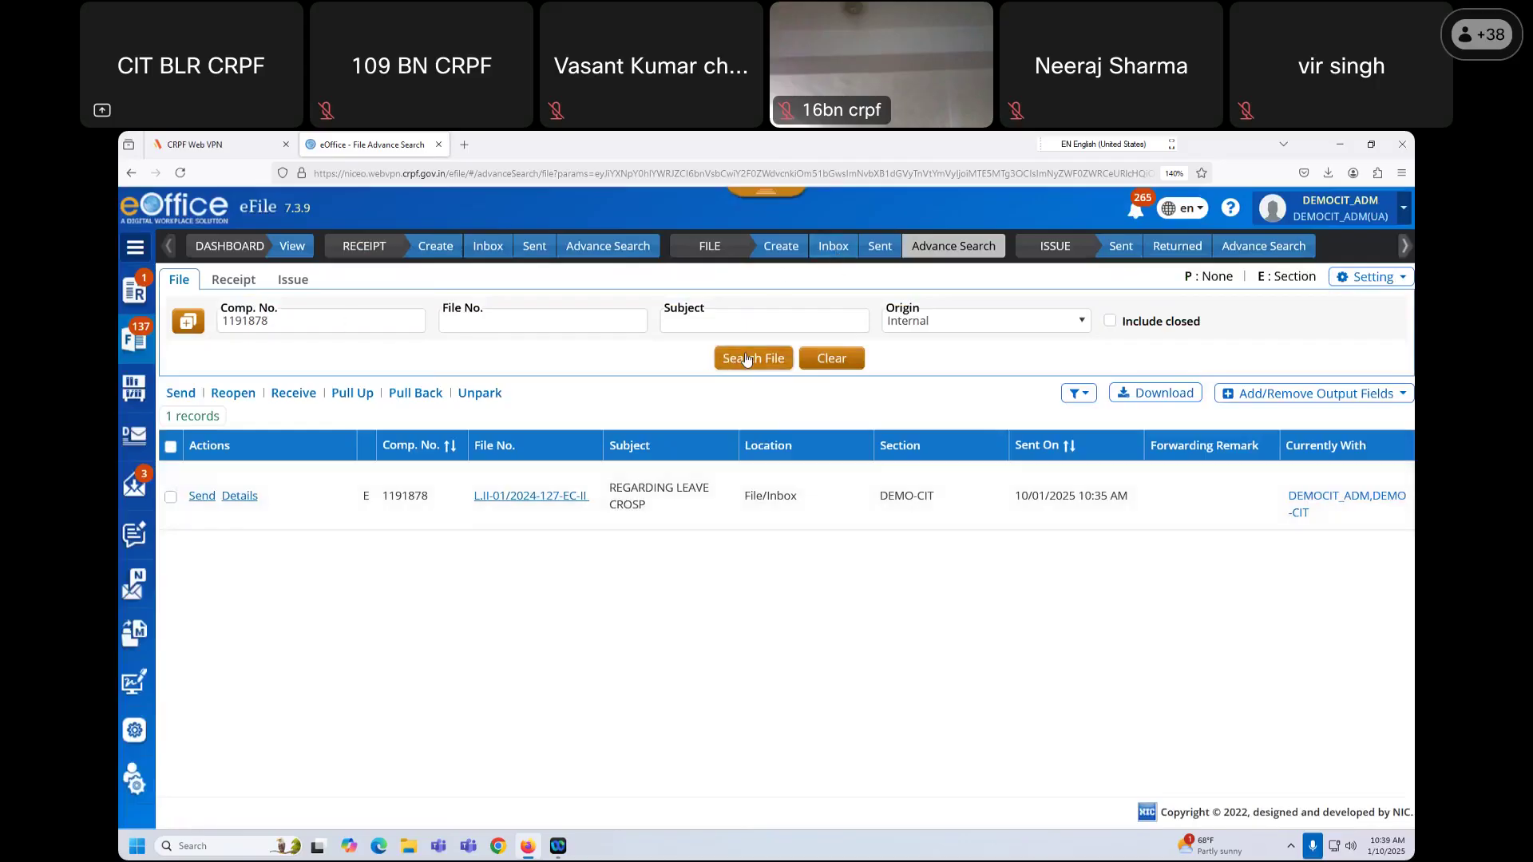
left_click_drag(798, 499, 739, 504)
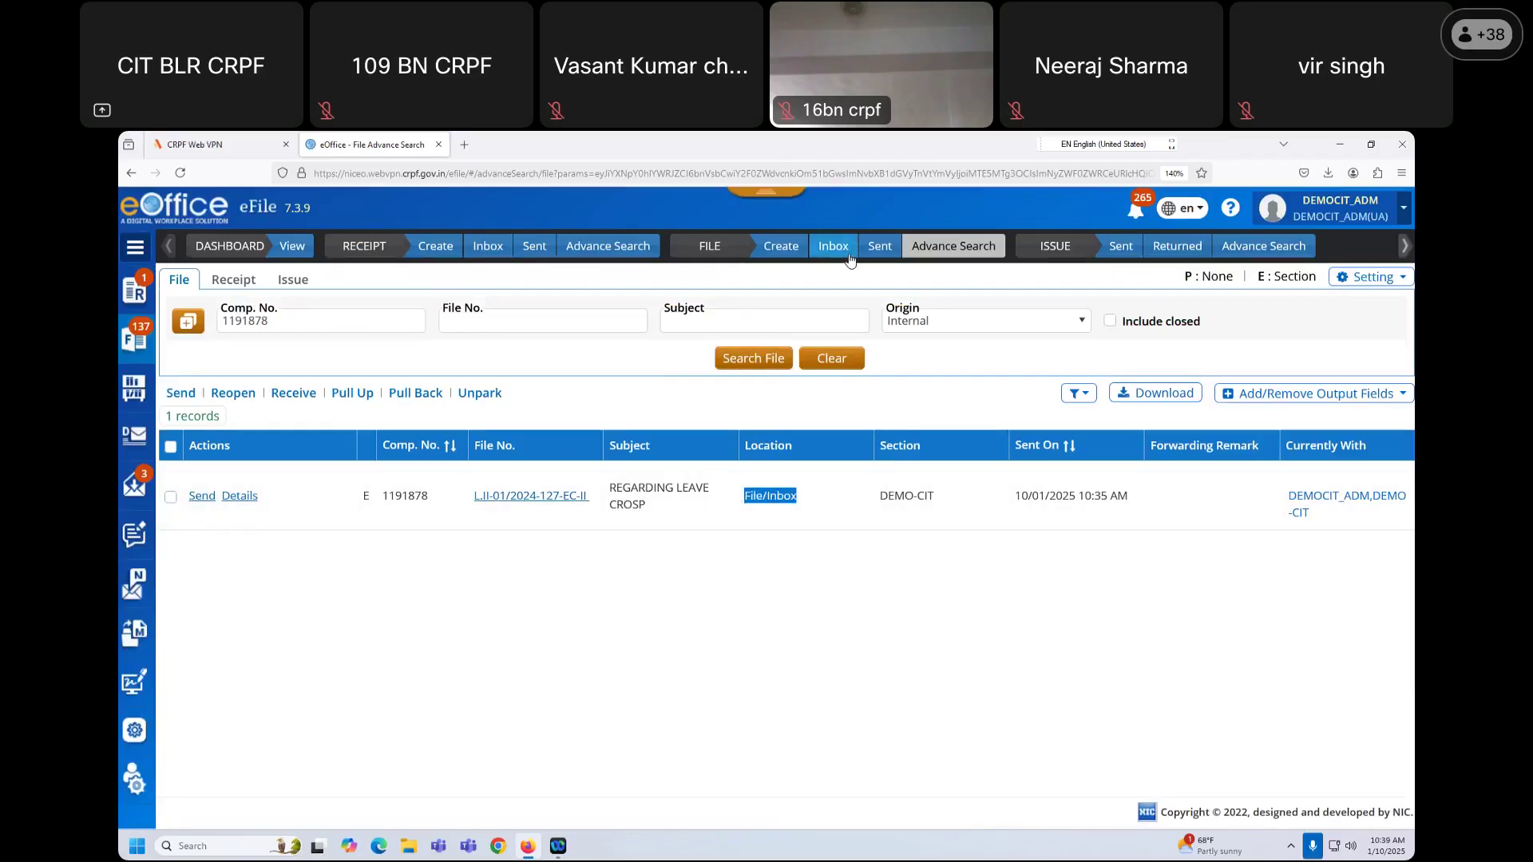
Step: Filter the File Inbox by 1191878 to confirm the pulled-up file is listed
left_click(850, 256)
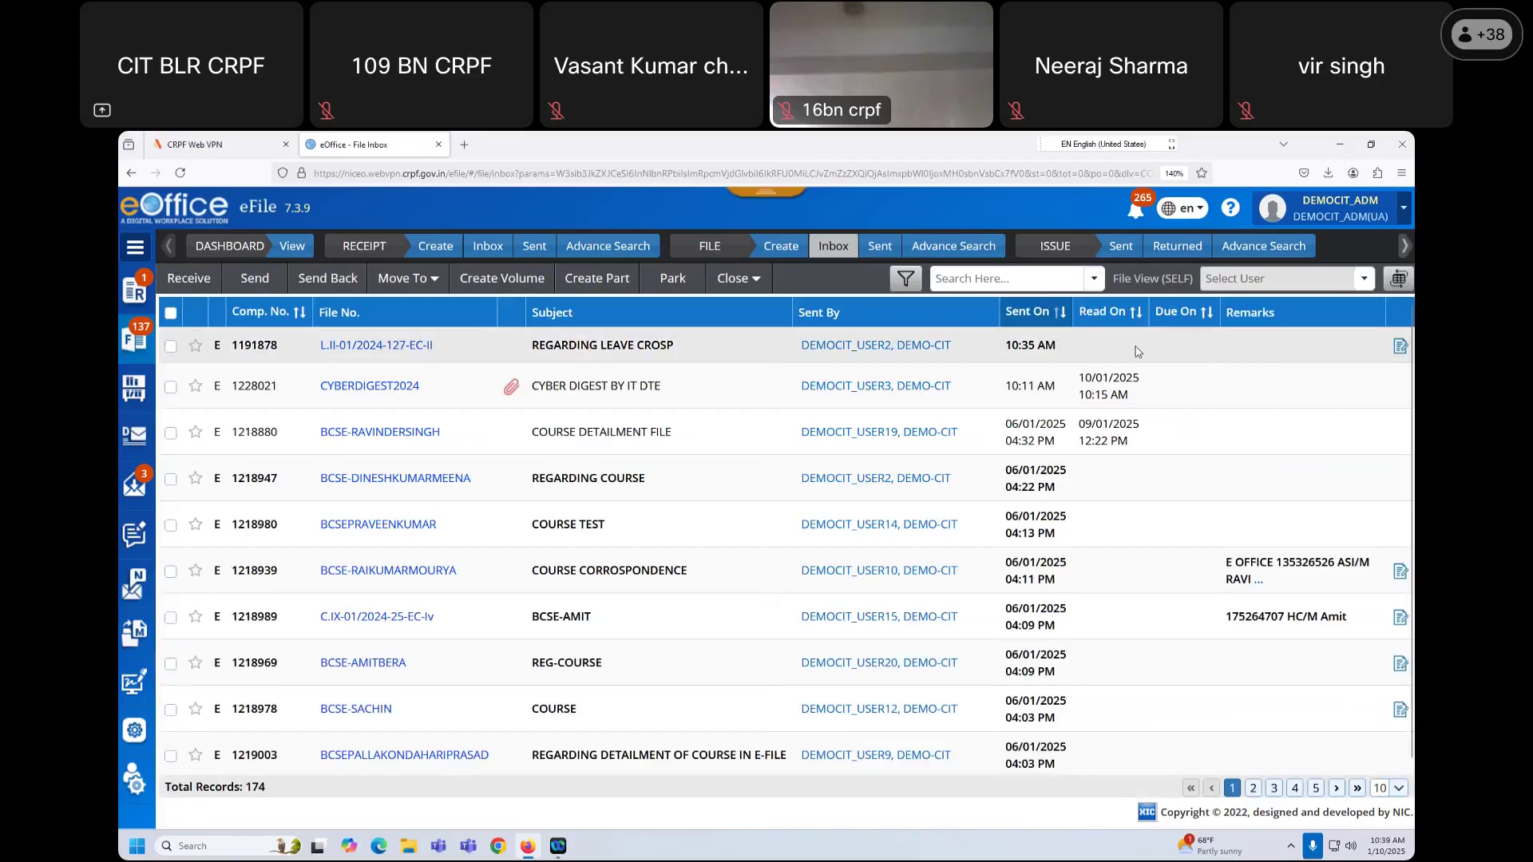
left_click(991, 279)
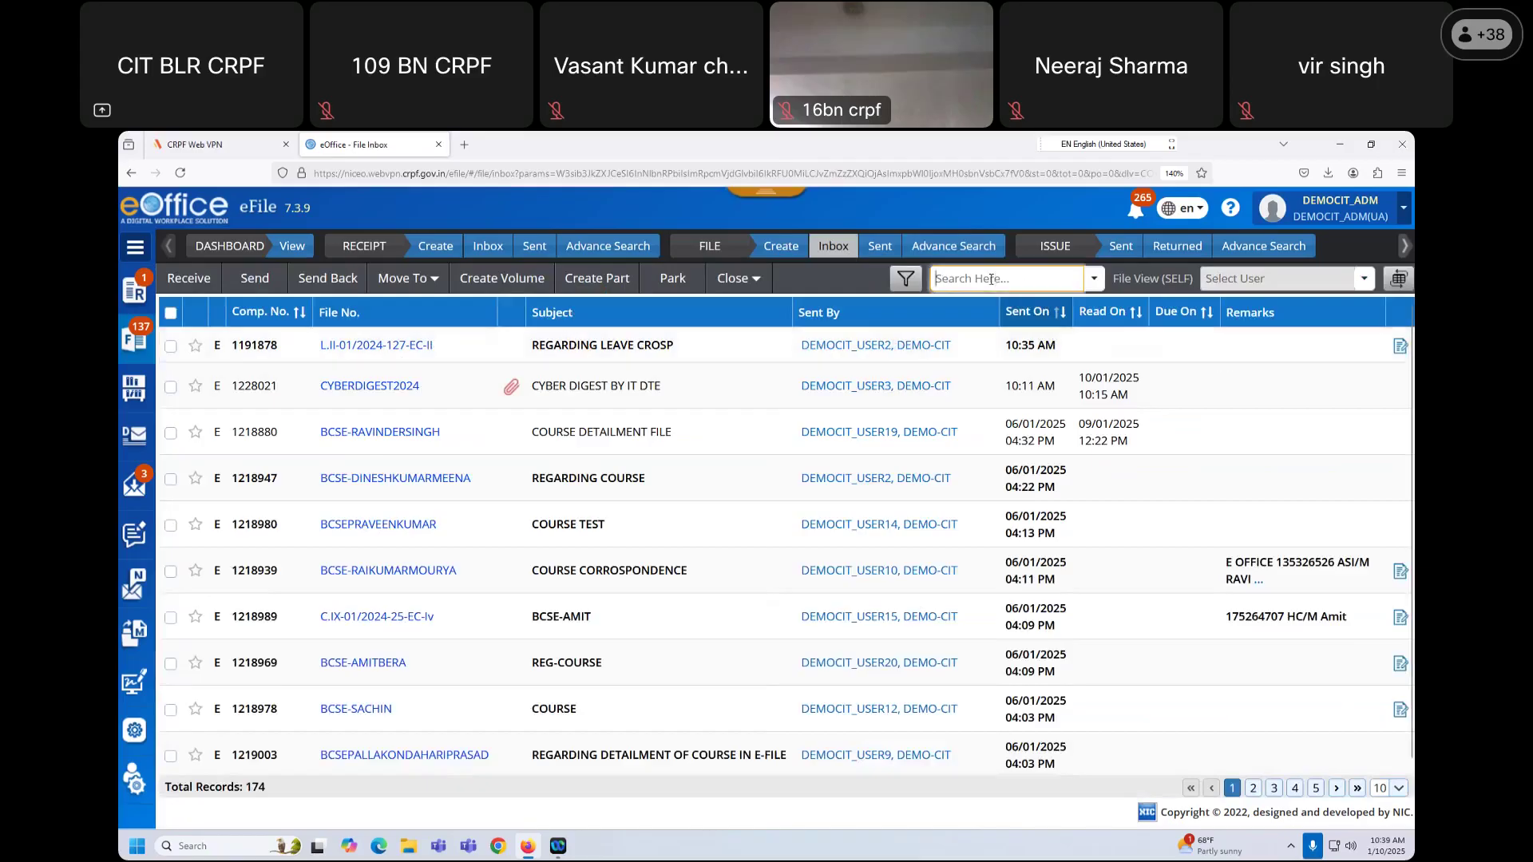
key("ctrl+v")
key("Return")
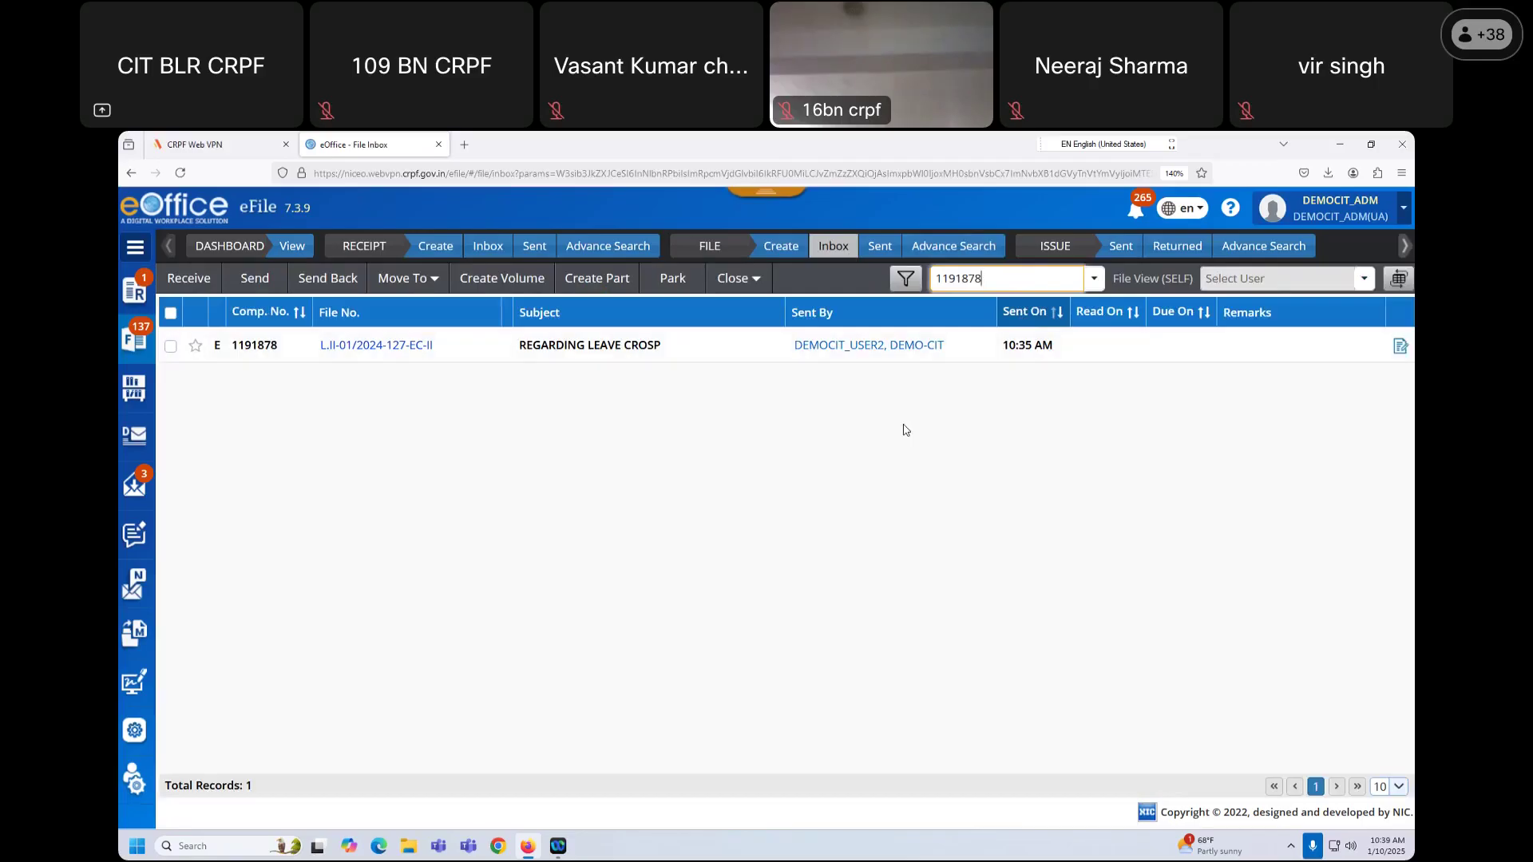
Step: Clear the inbox search so all 174 records show again
double_click(991, 284)
key("BackSpace")
key("Return")
mouse_move(825, 434)
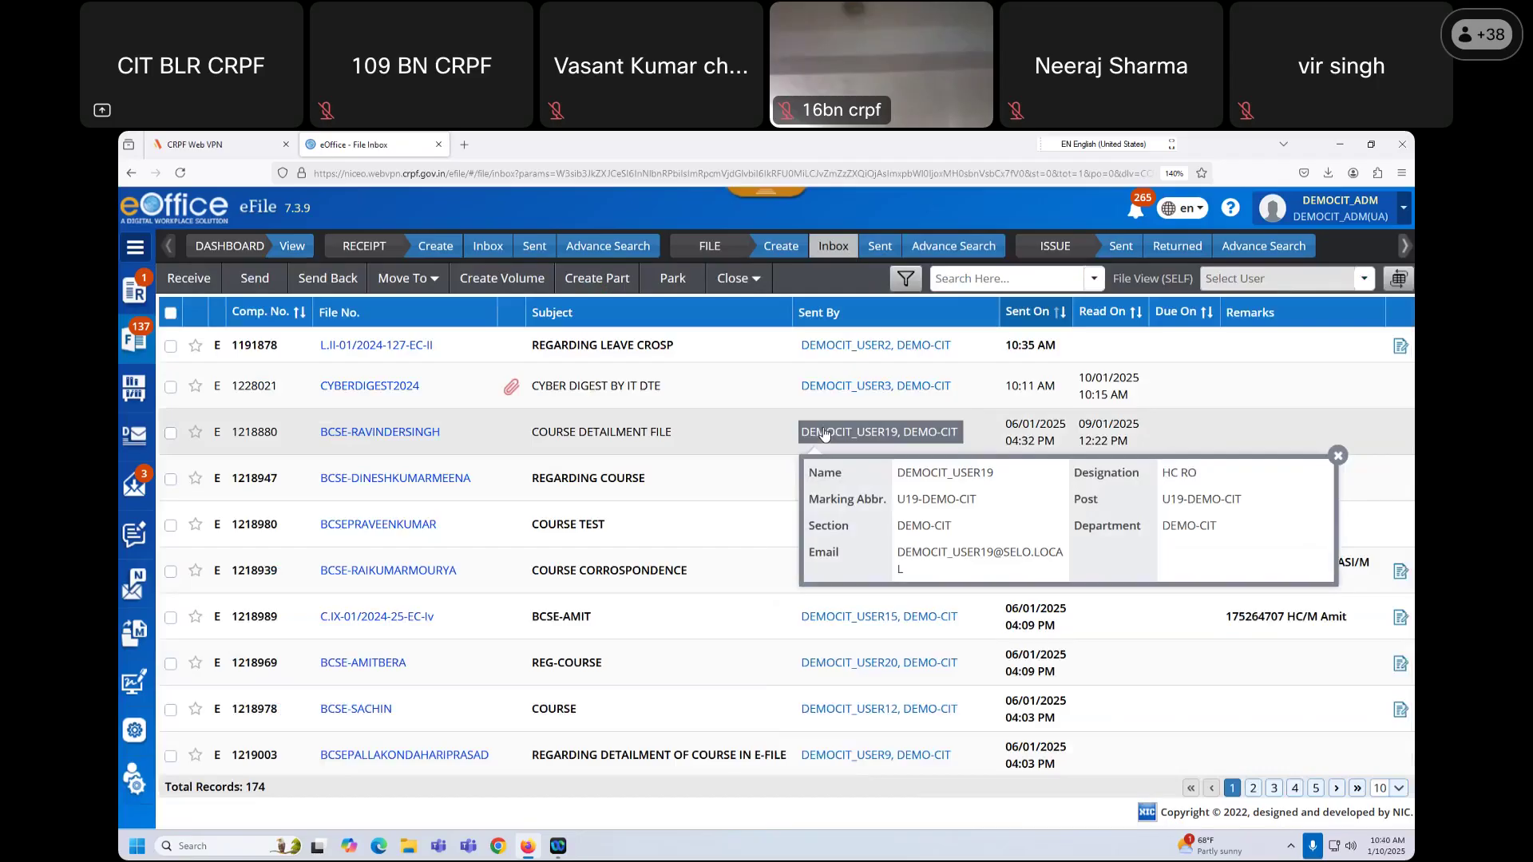
Step: Return the Sent files list to its first page
left_click(875, 249)
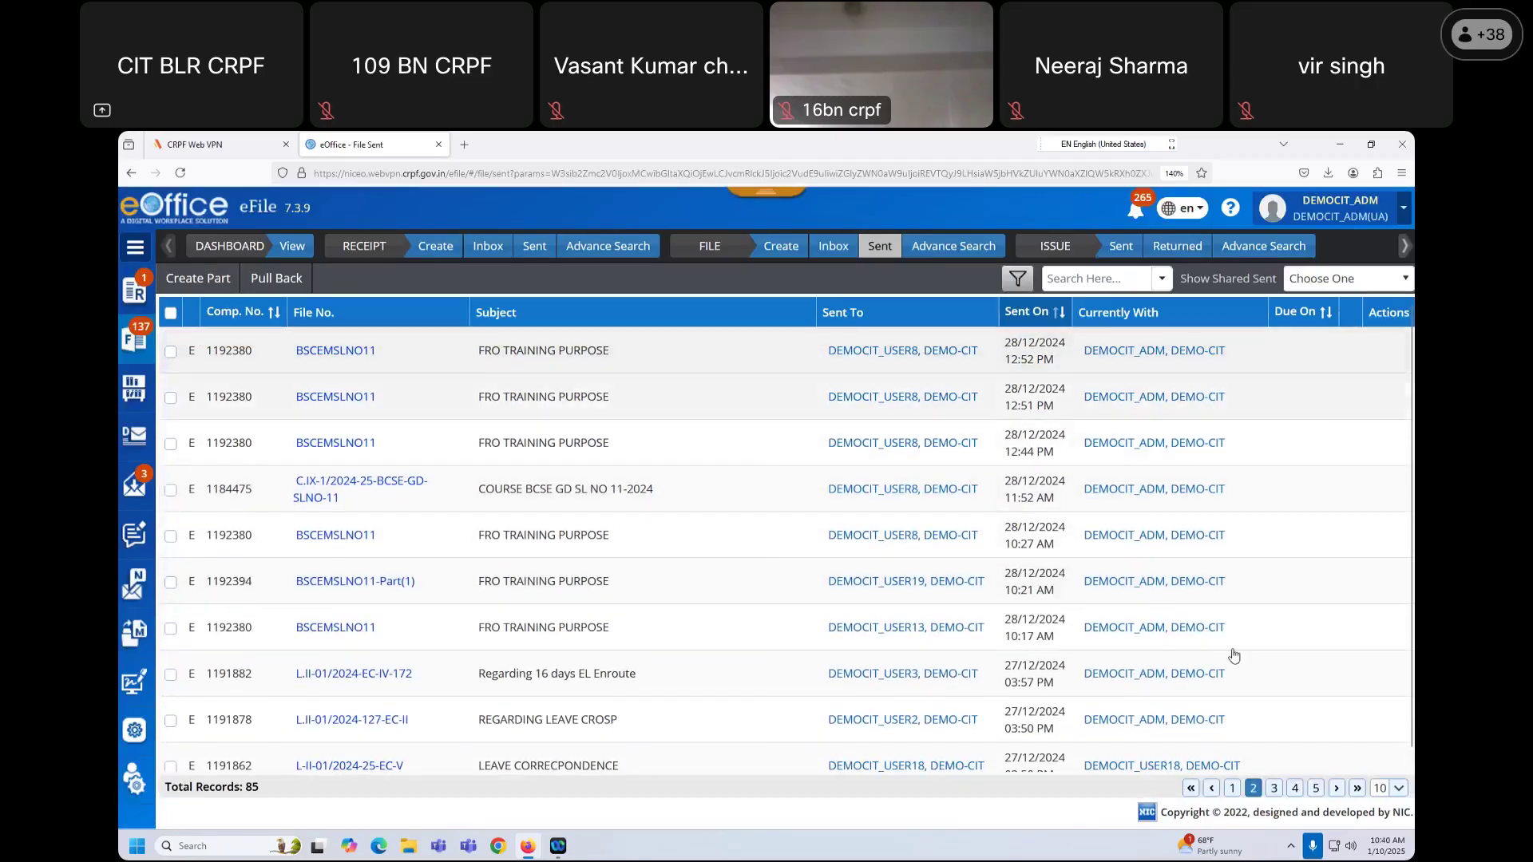
left_click(1232, 789)
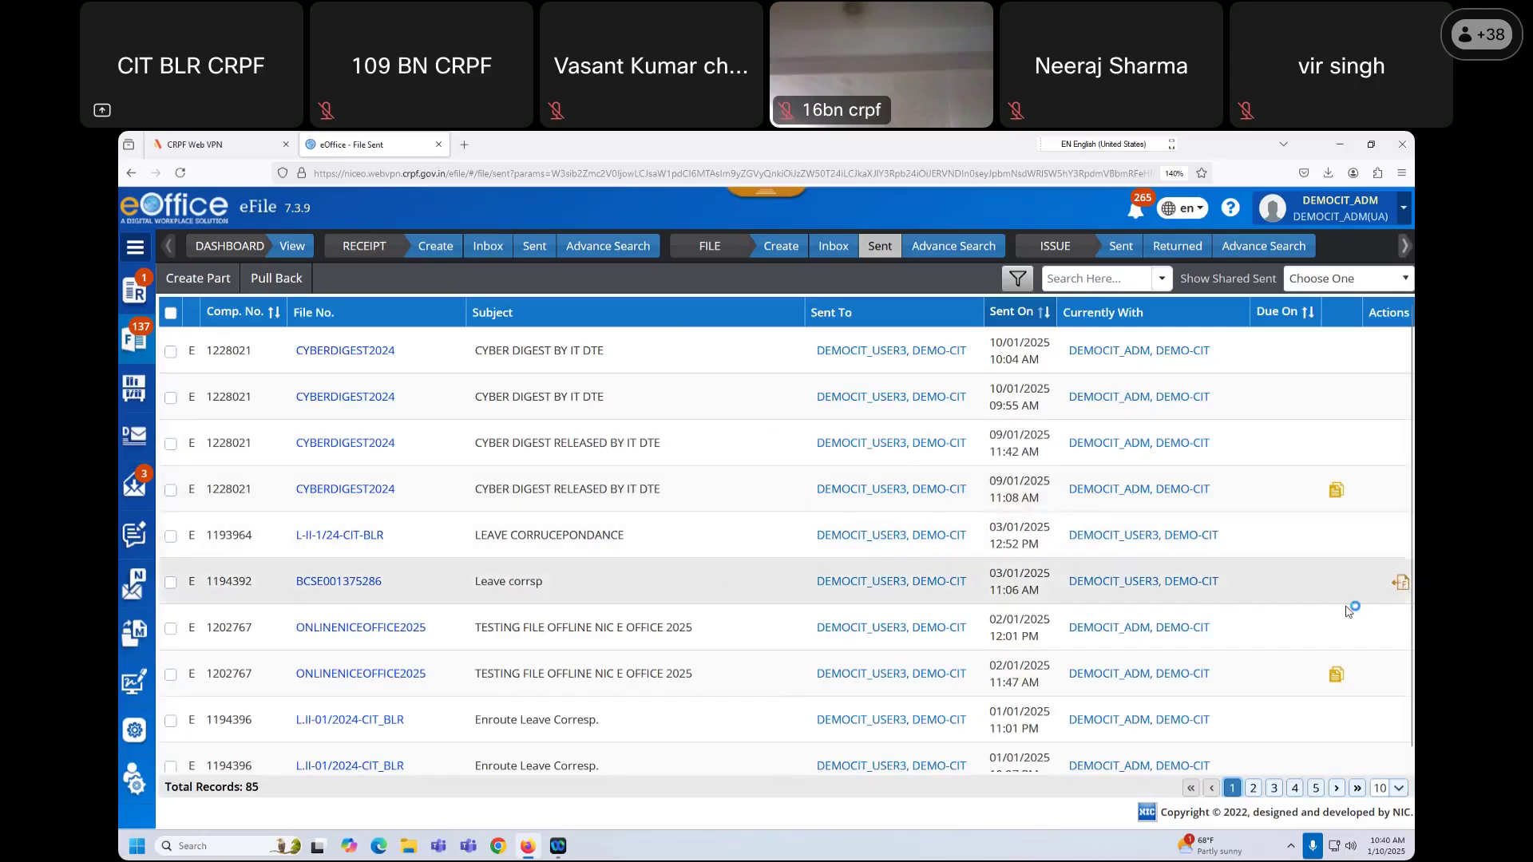
left_click(1403, 587)
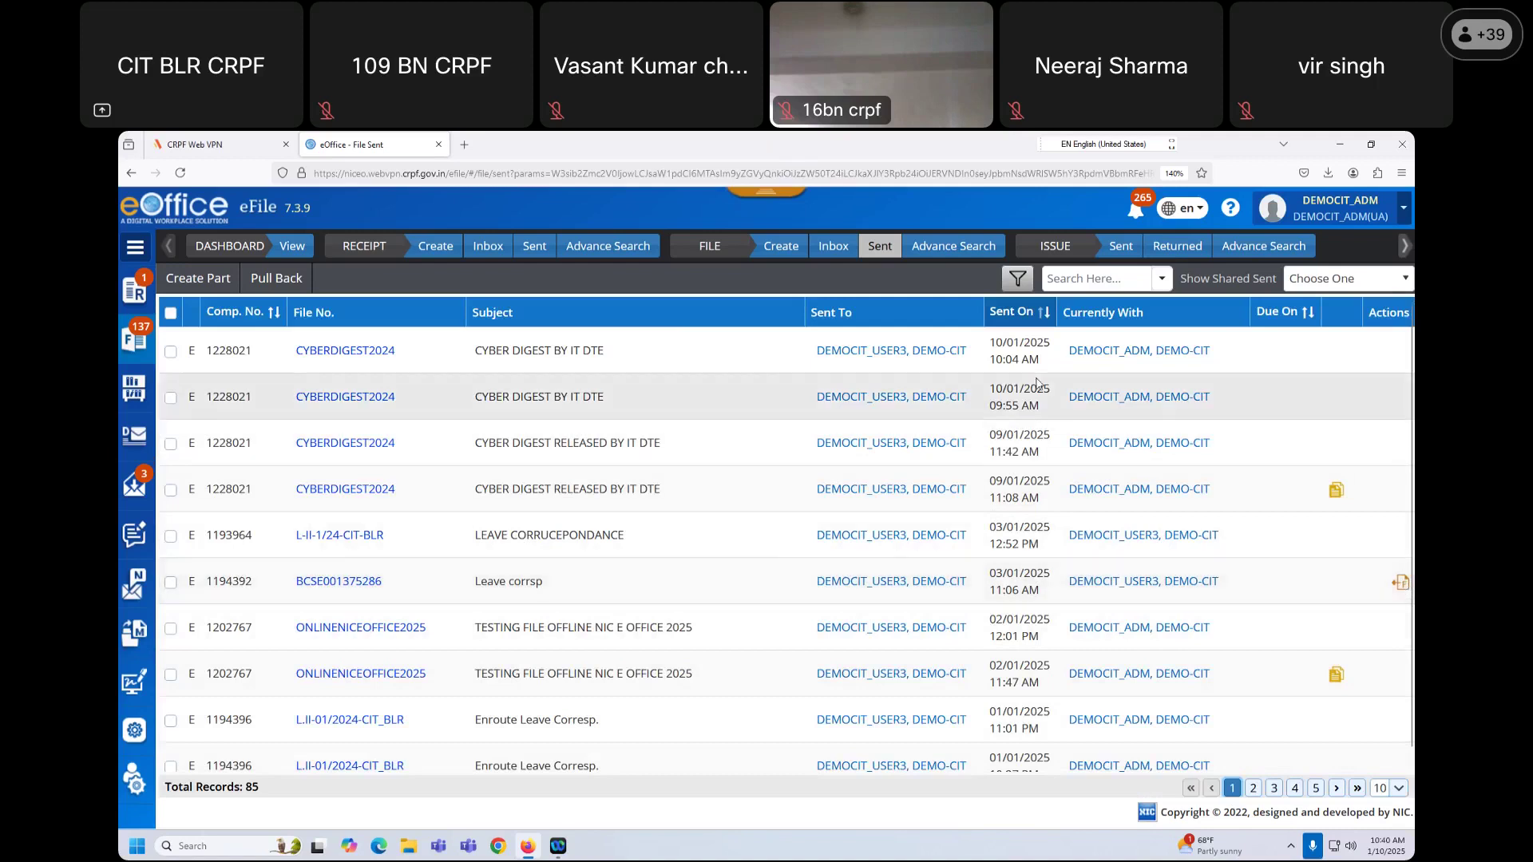
Step: Go back to the Advance Search result showing file 1191878 in File/Inbox
left_click(938, 249)
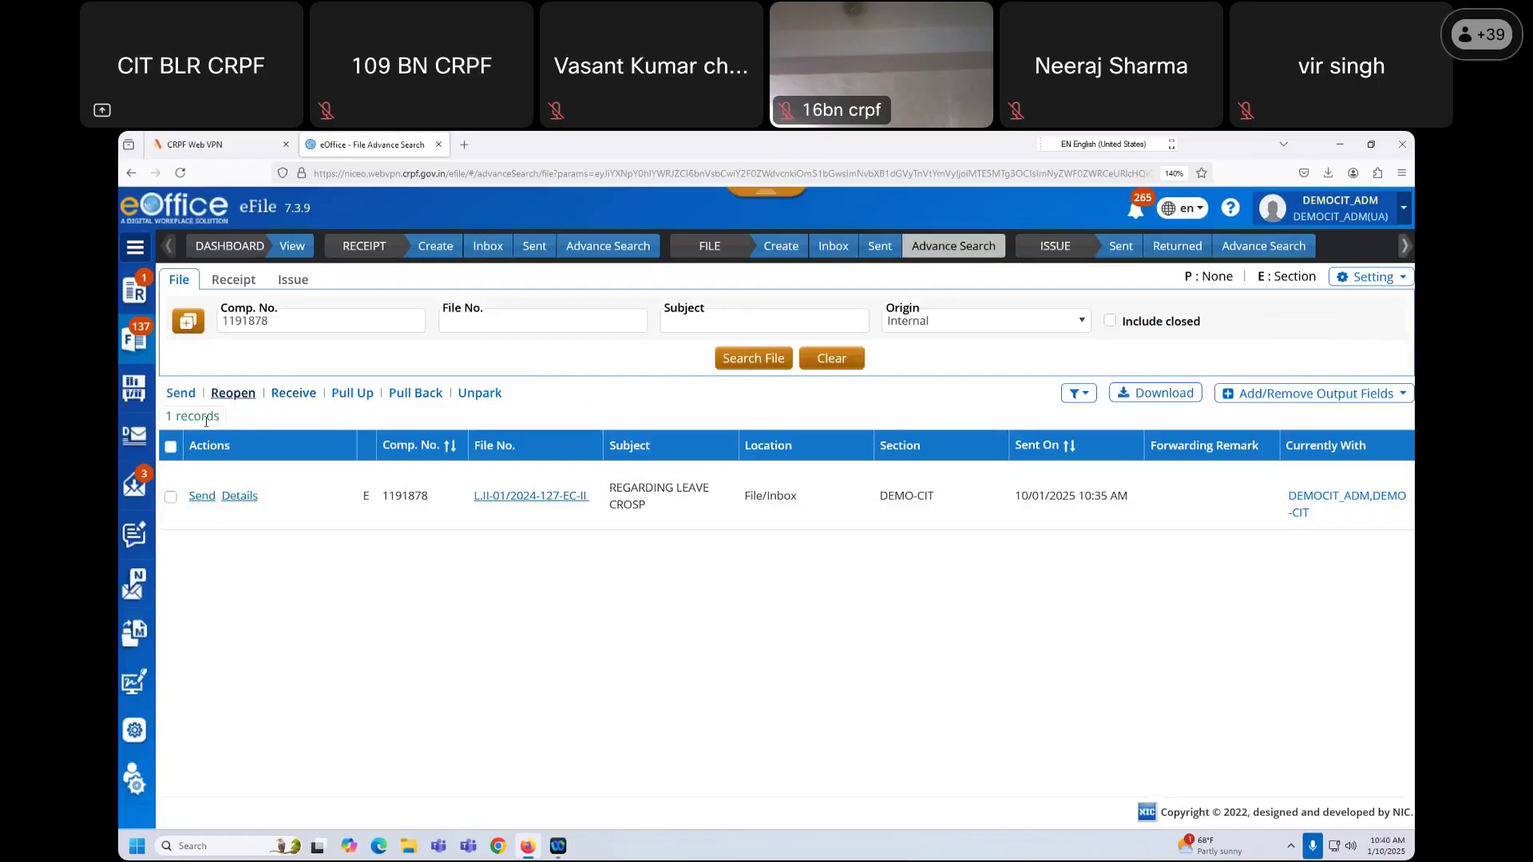
left_click(134, 484)
scroll(219, 619, "down", 2)
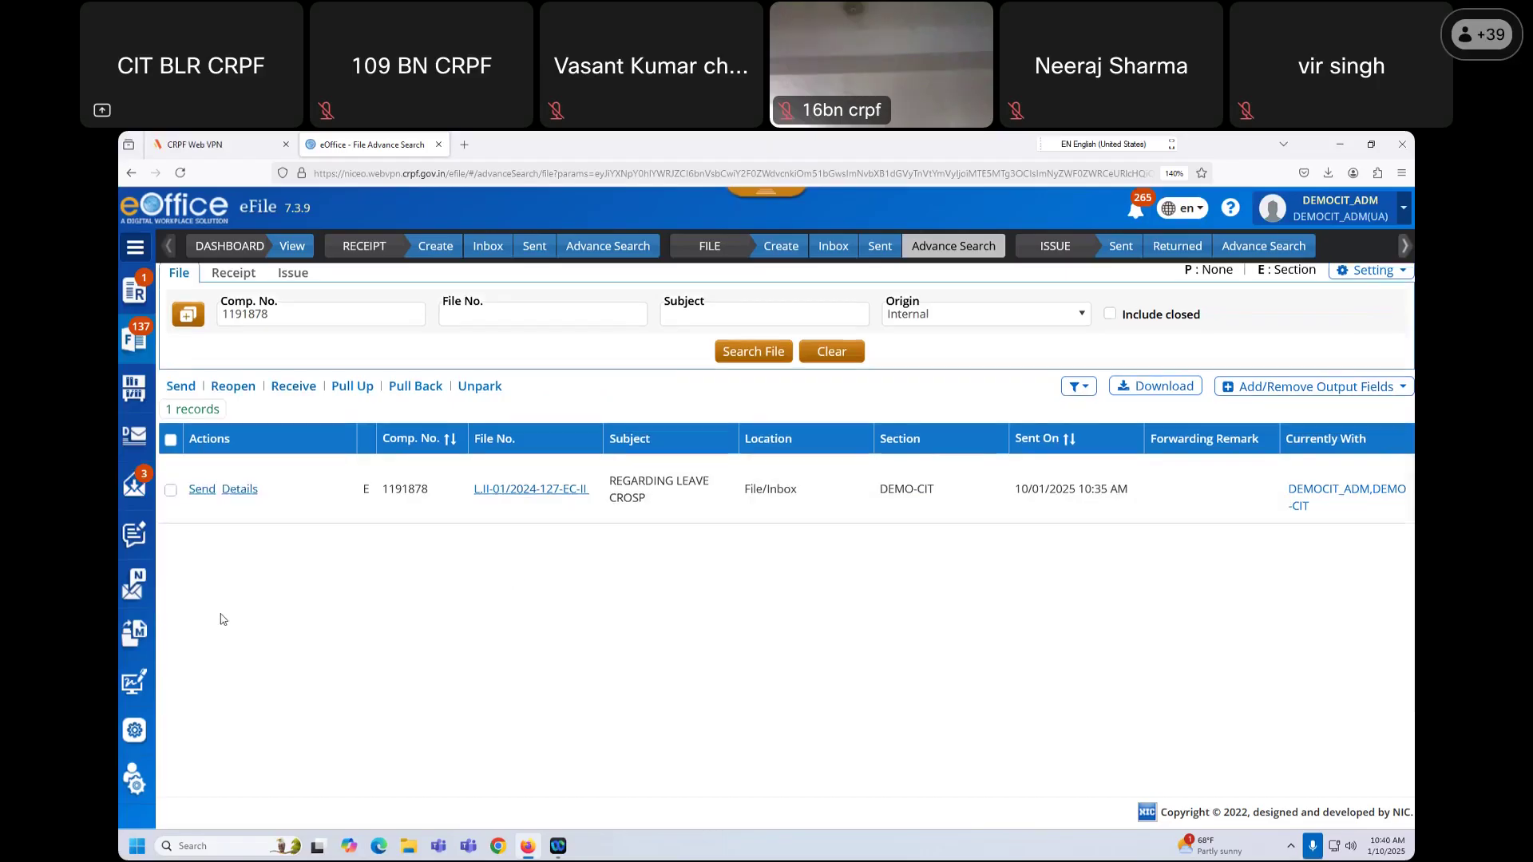
scroll(477, 624, "up", 2)
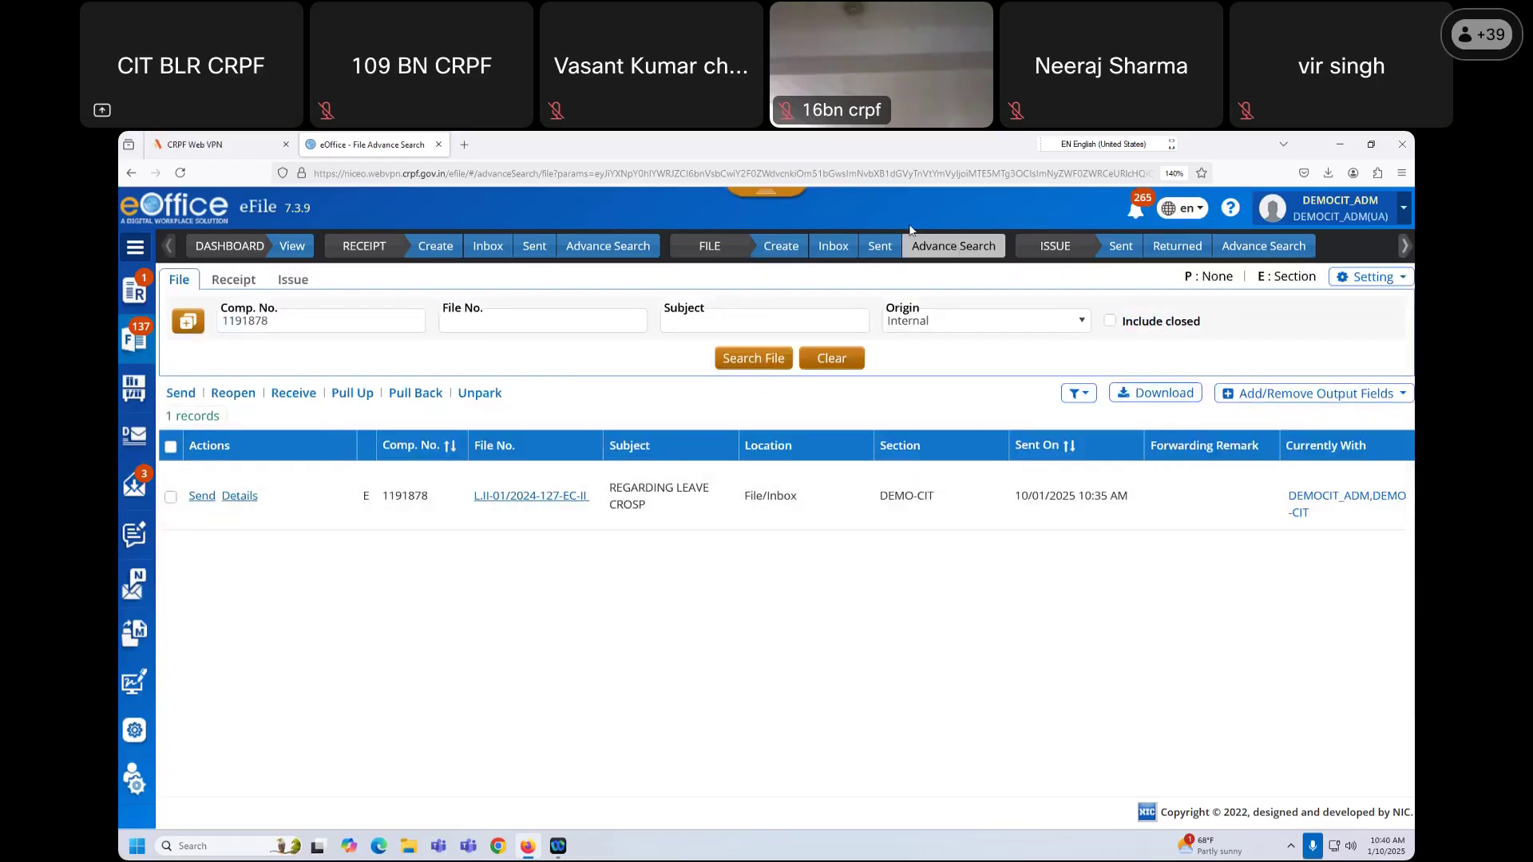
left_click(1111, 142)
scroll(721, 633, "down", 2)
scroll(723, 631, "up", 2)
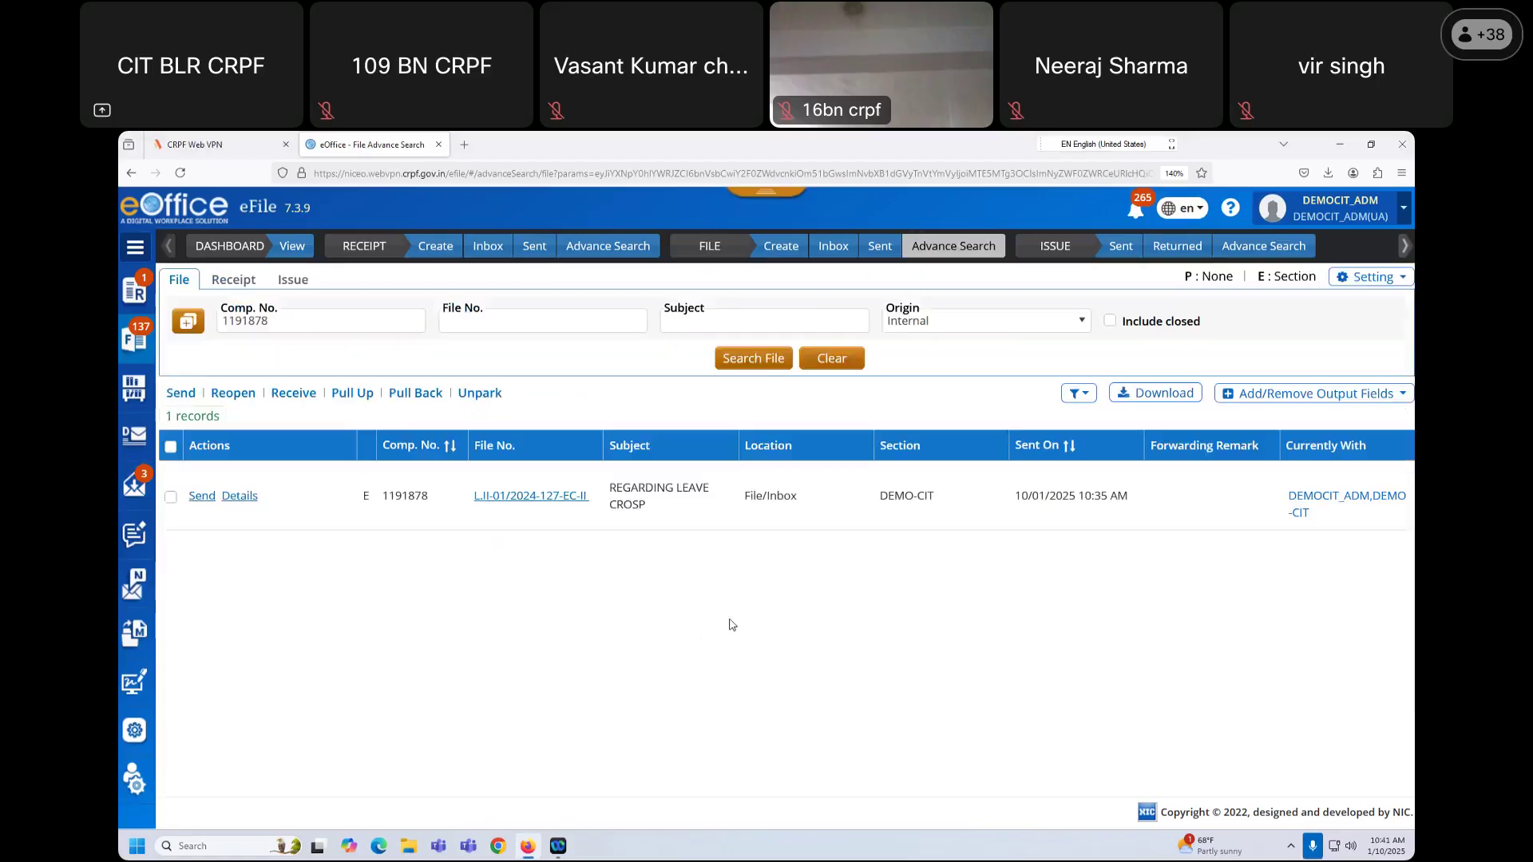
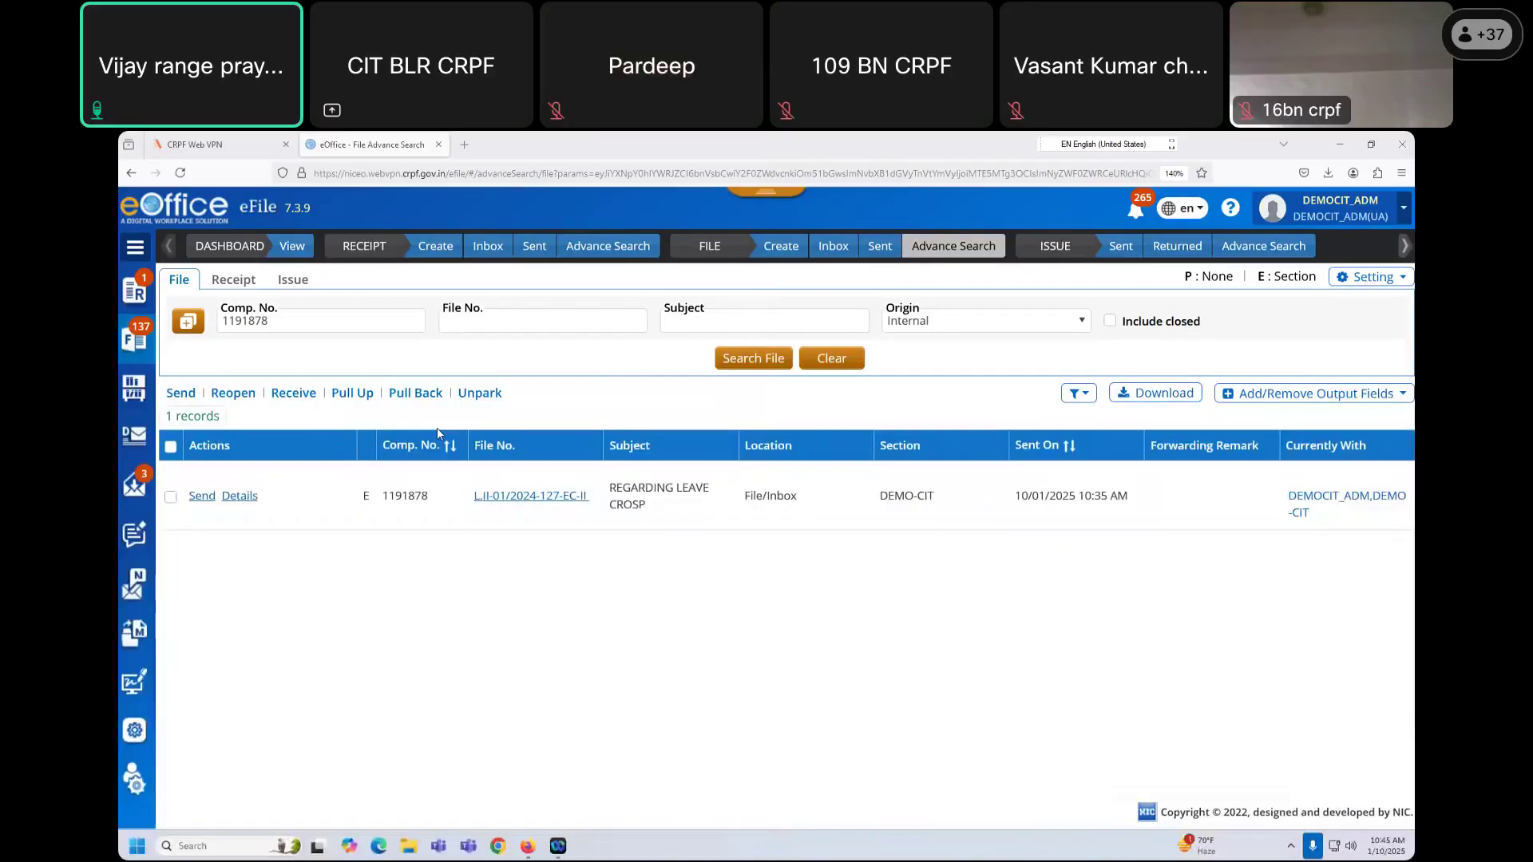
double_click(315, 327)
left_click(380, 325)
key("BackSpace")
double_click(314, 325)
key("BackSpace")
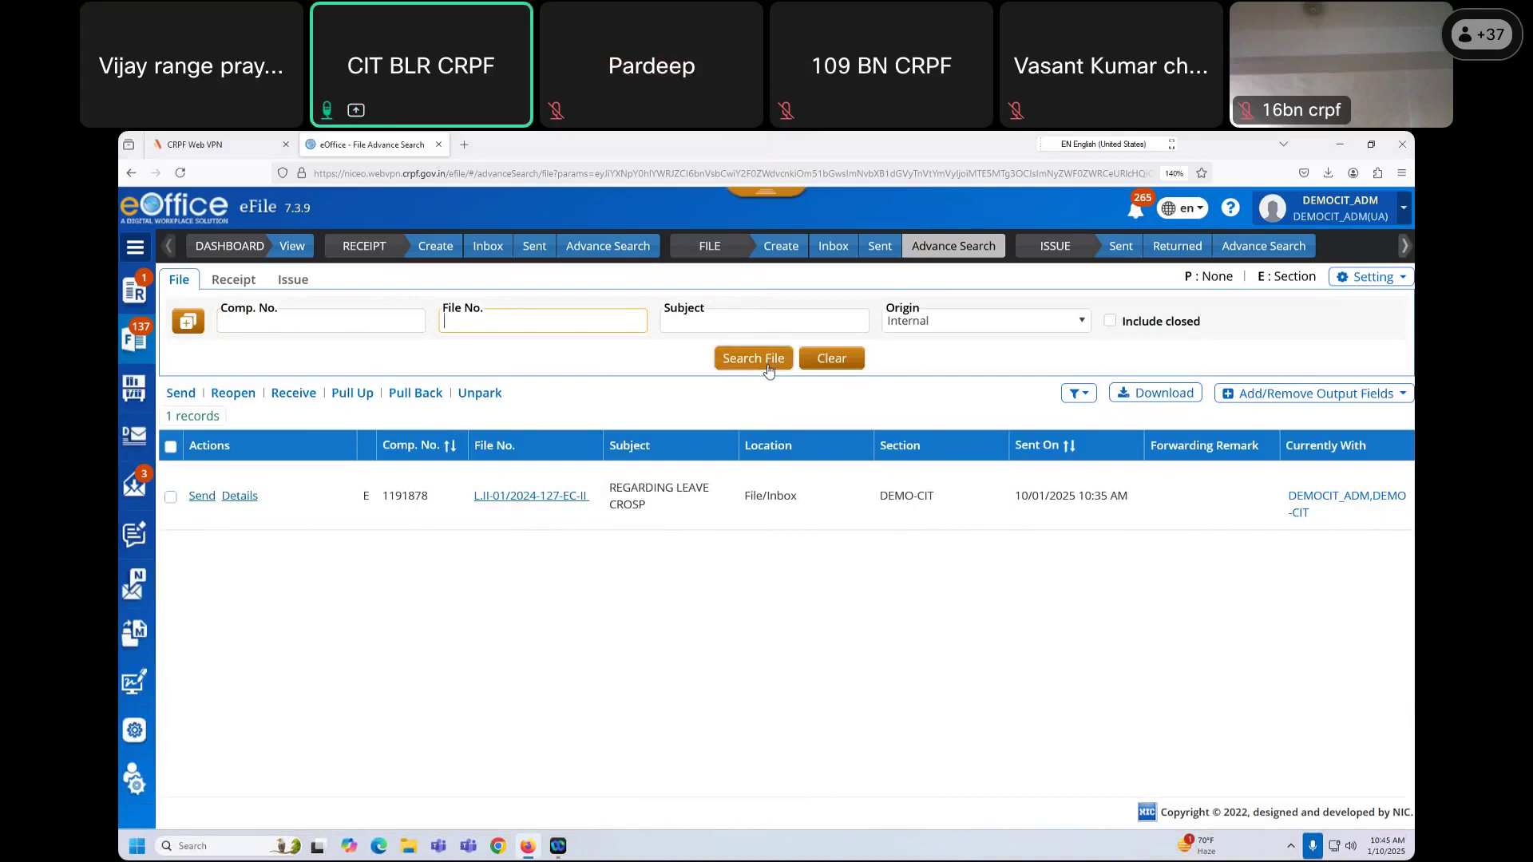
Step: Run a file search with 'leave' as the subject
left_click(713, 320)
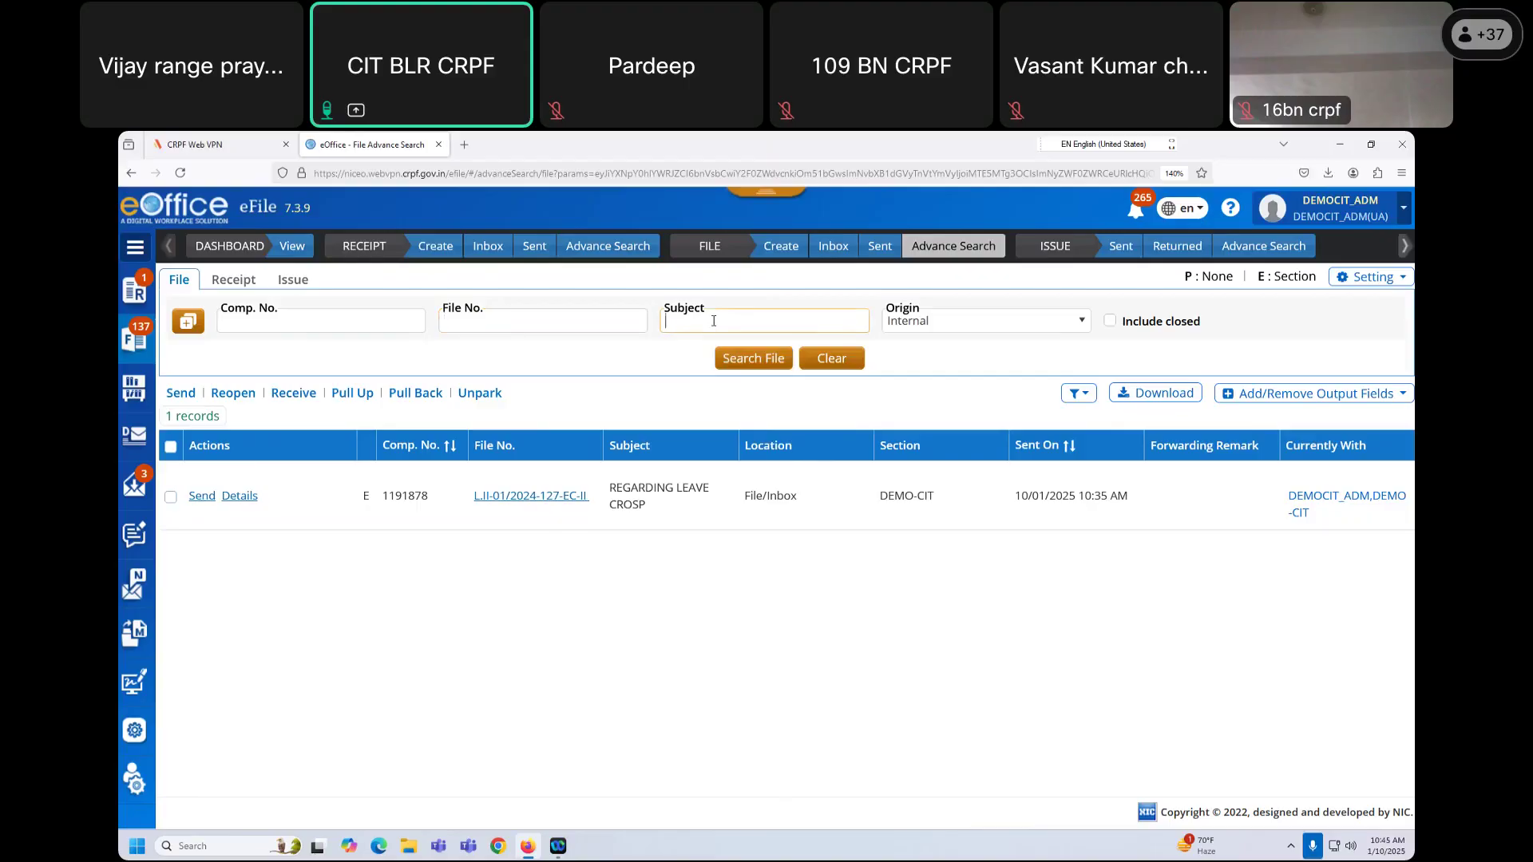
type("leave")
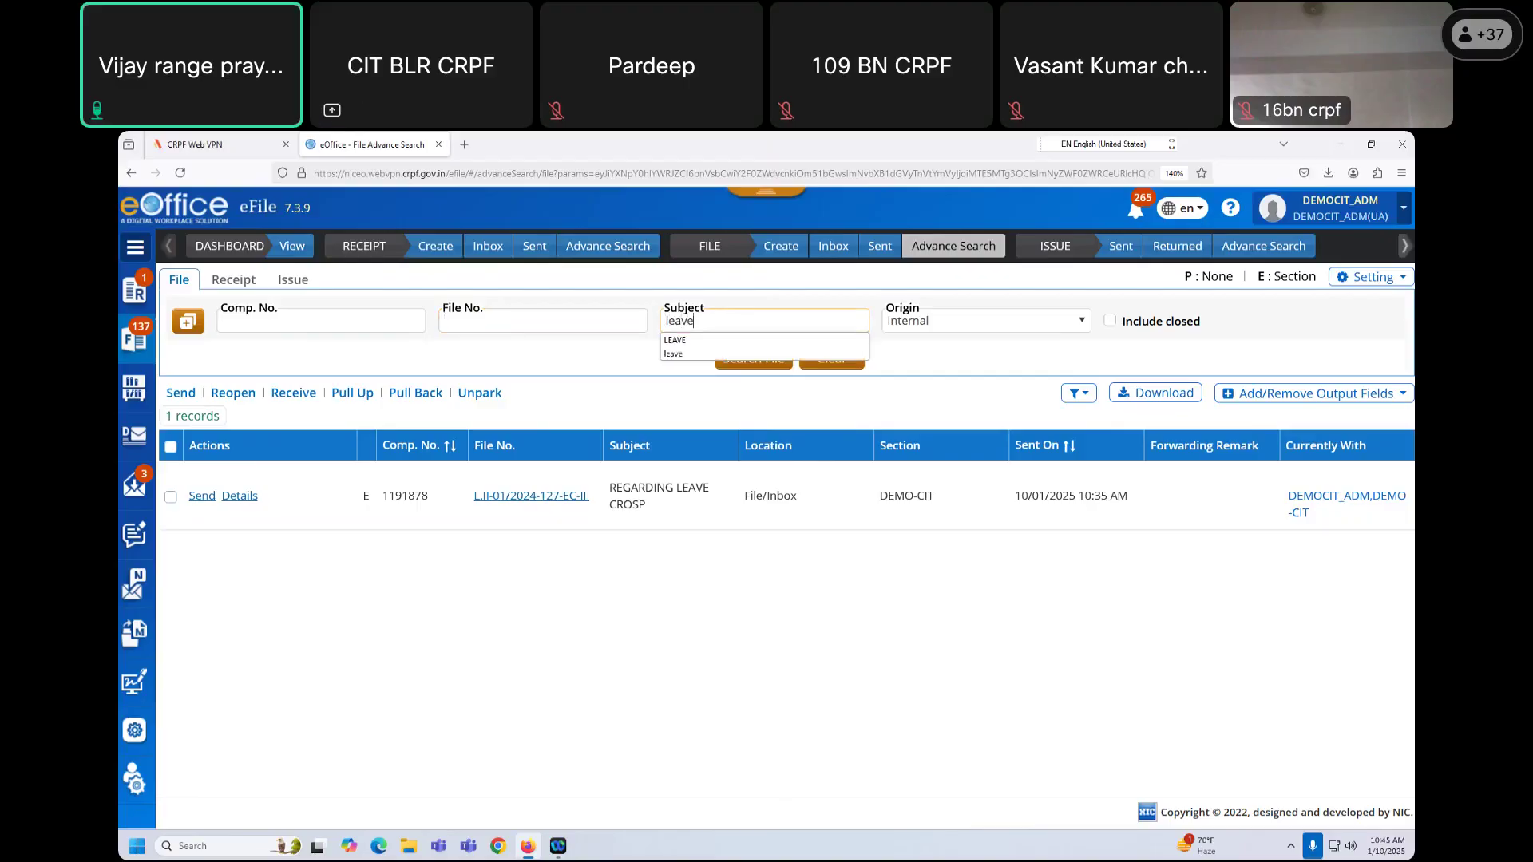
left_click(770, 359)
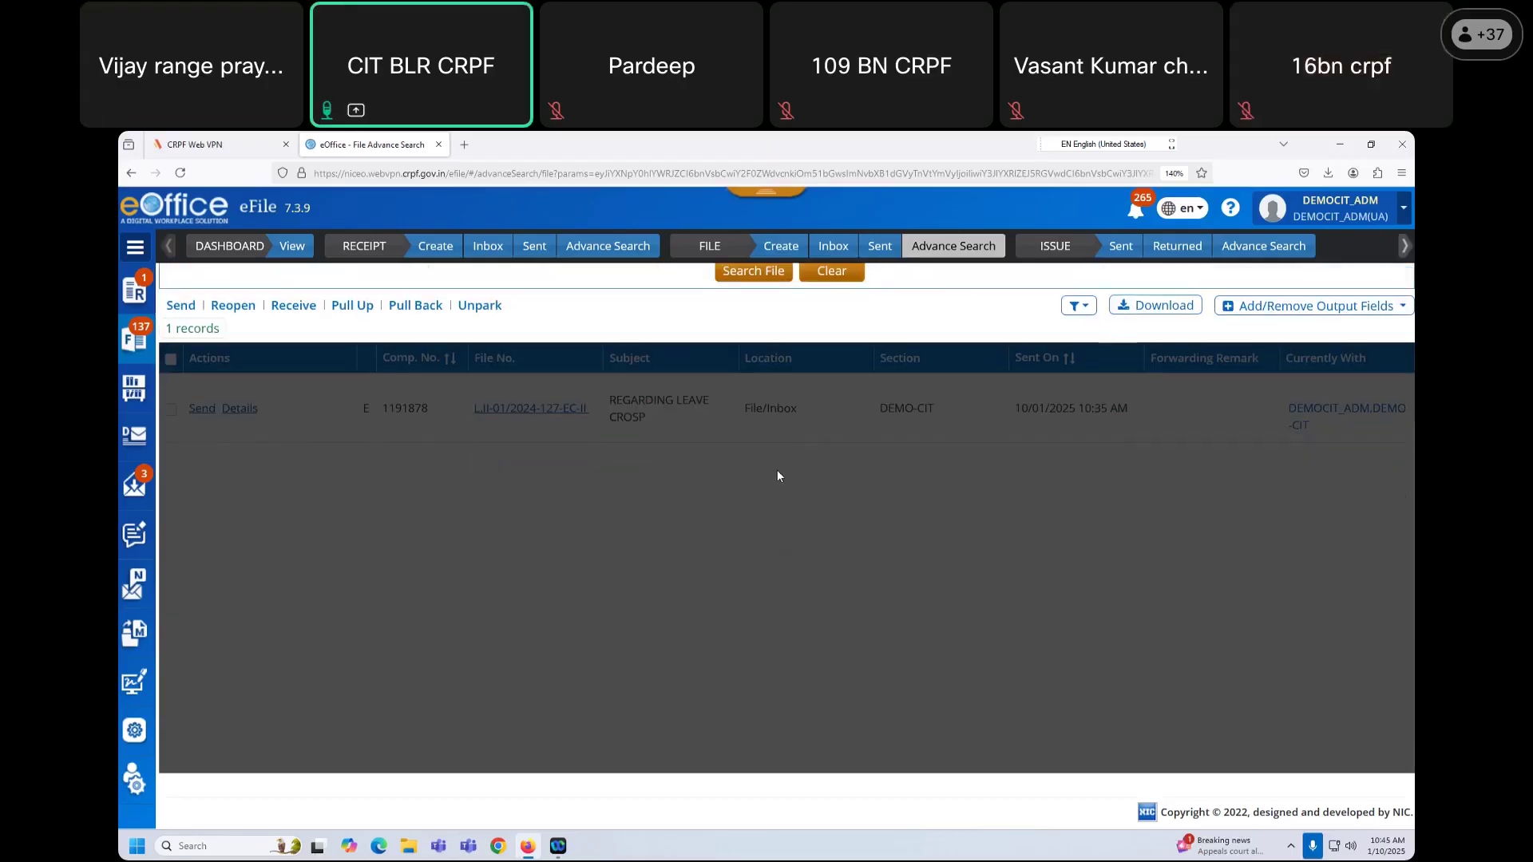
left_click_drag(692, 322, 662, 327)
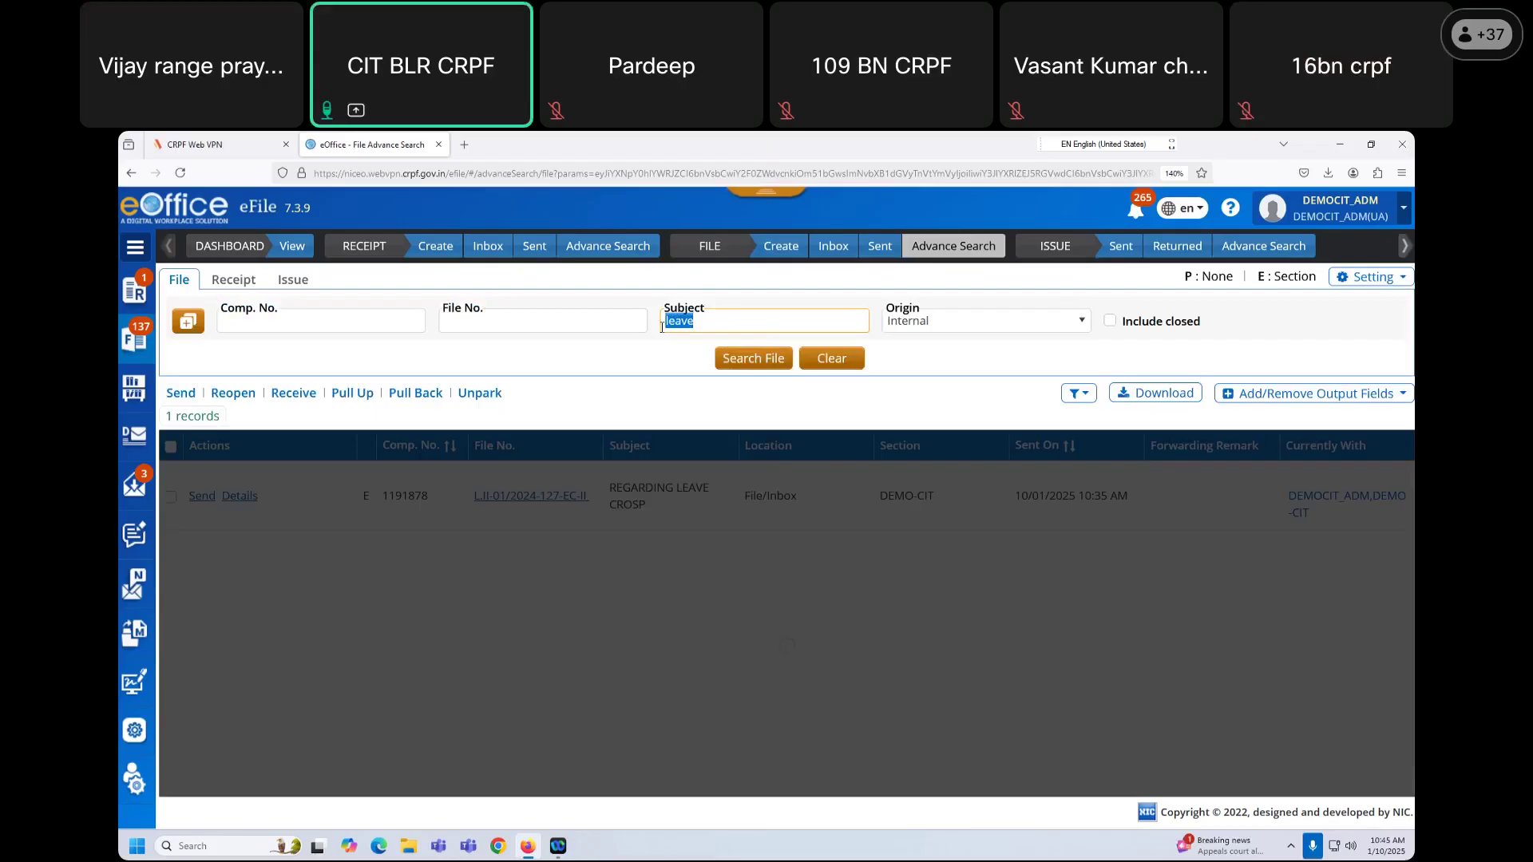
Step: Delete 'leave' from Subject and leave the Comp. No. field empty and focused
key("BackSpace")
left_click(423, 321)
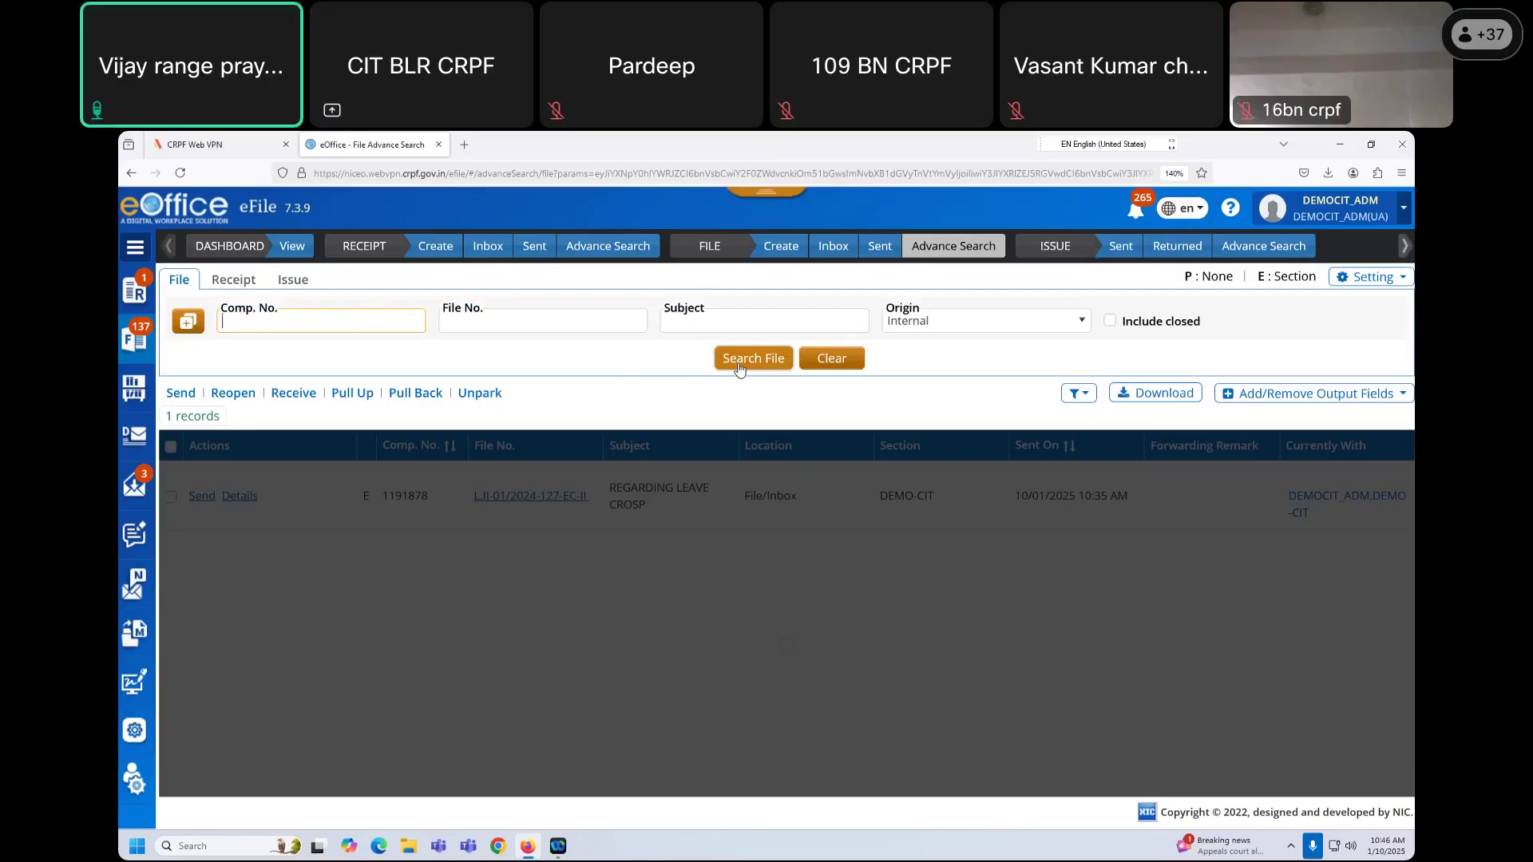
key("Down")
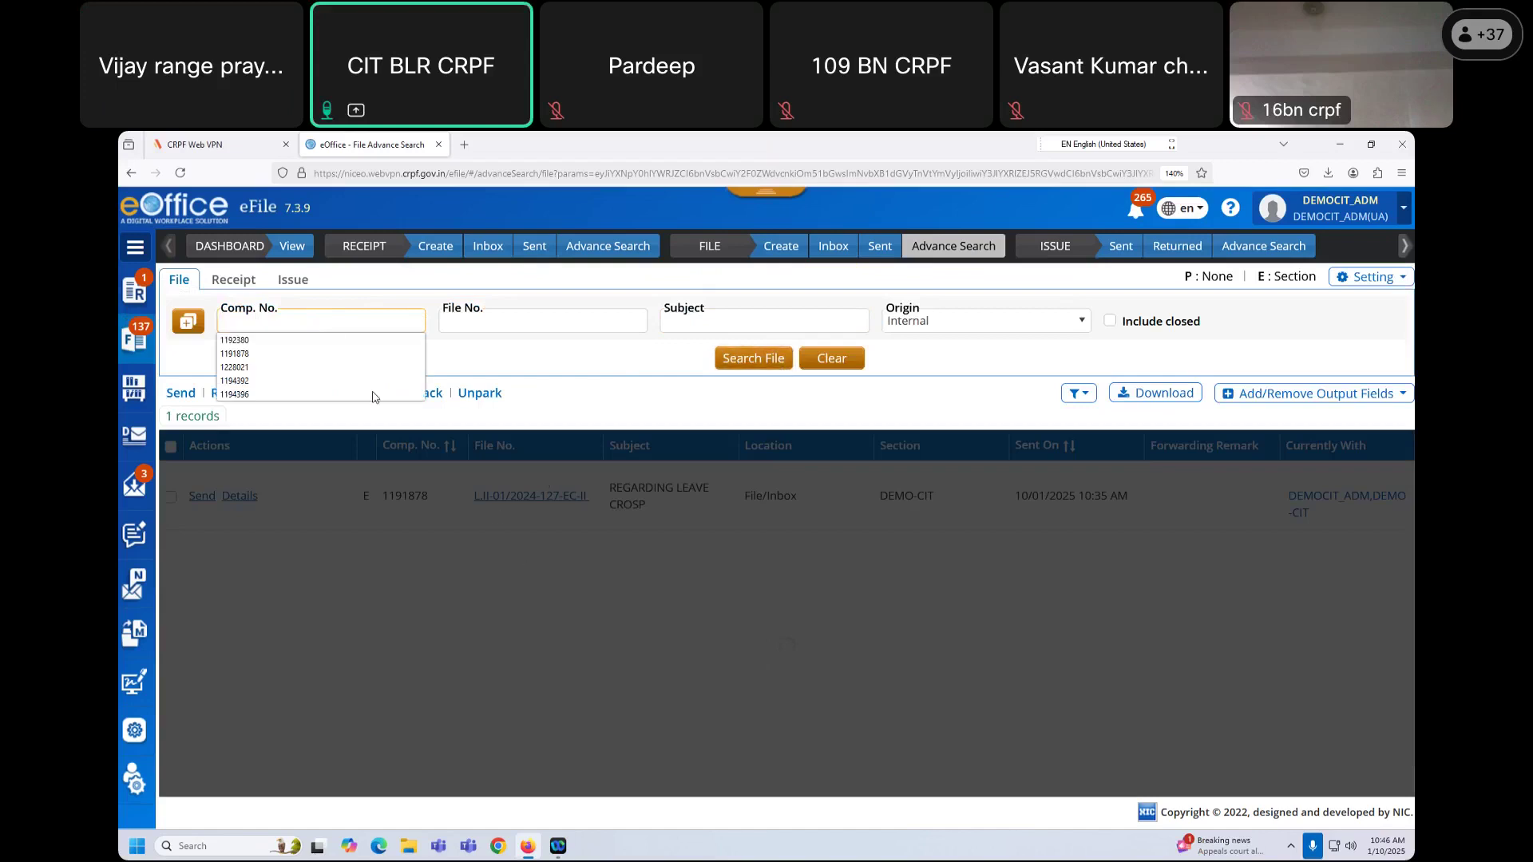
left_click(328, 322)
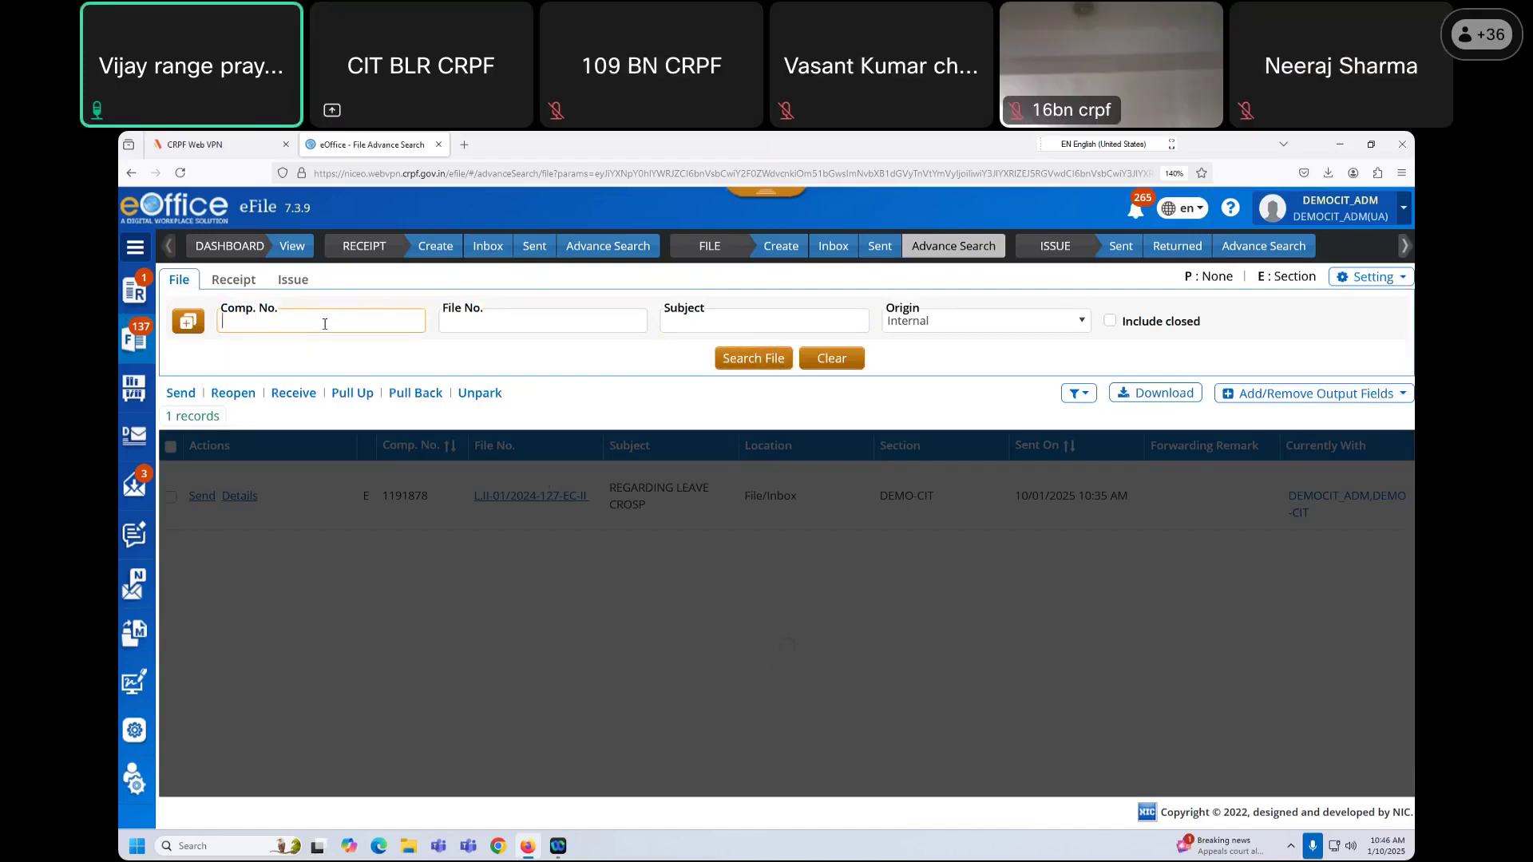
left_click(333, 366)
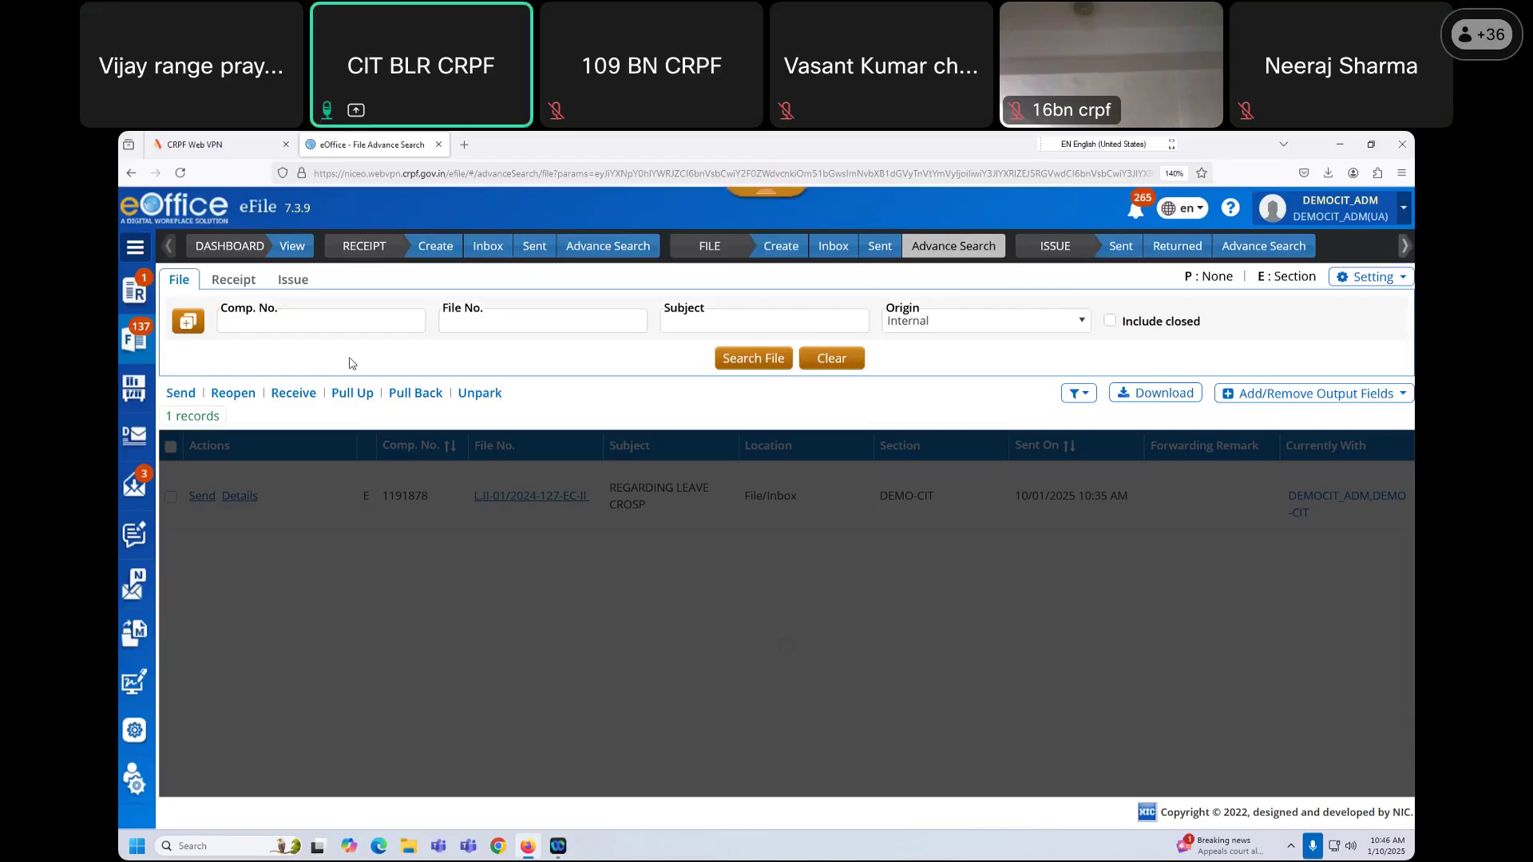
left_click(318, 323)
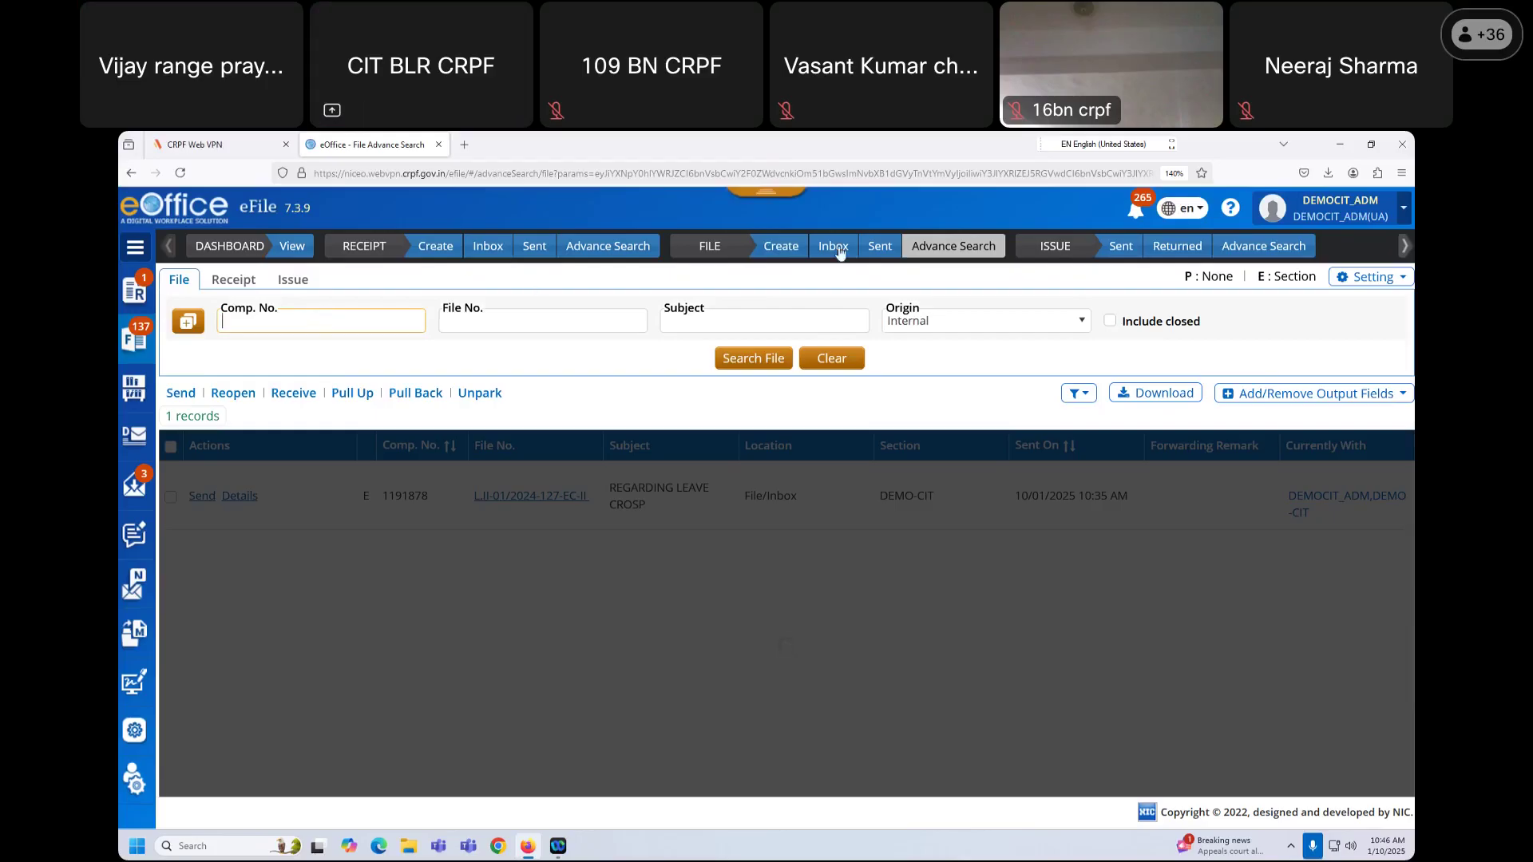
left_click(489, 280)
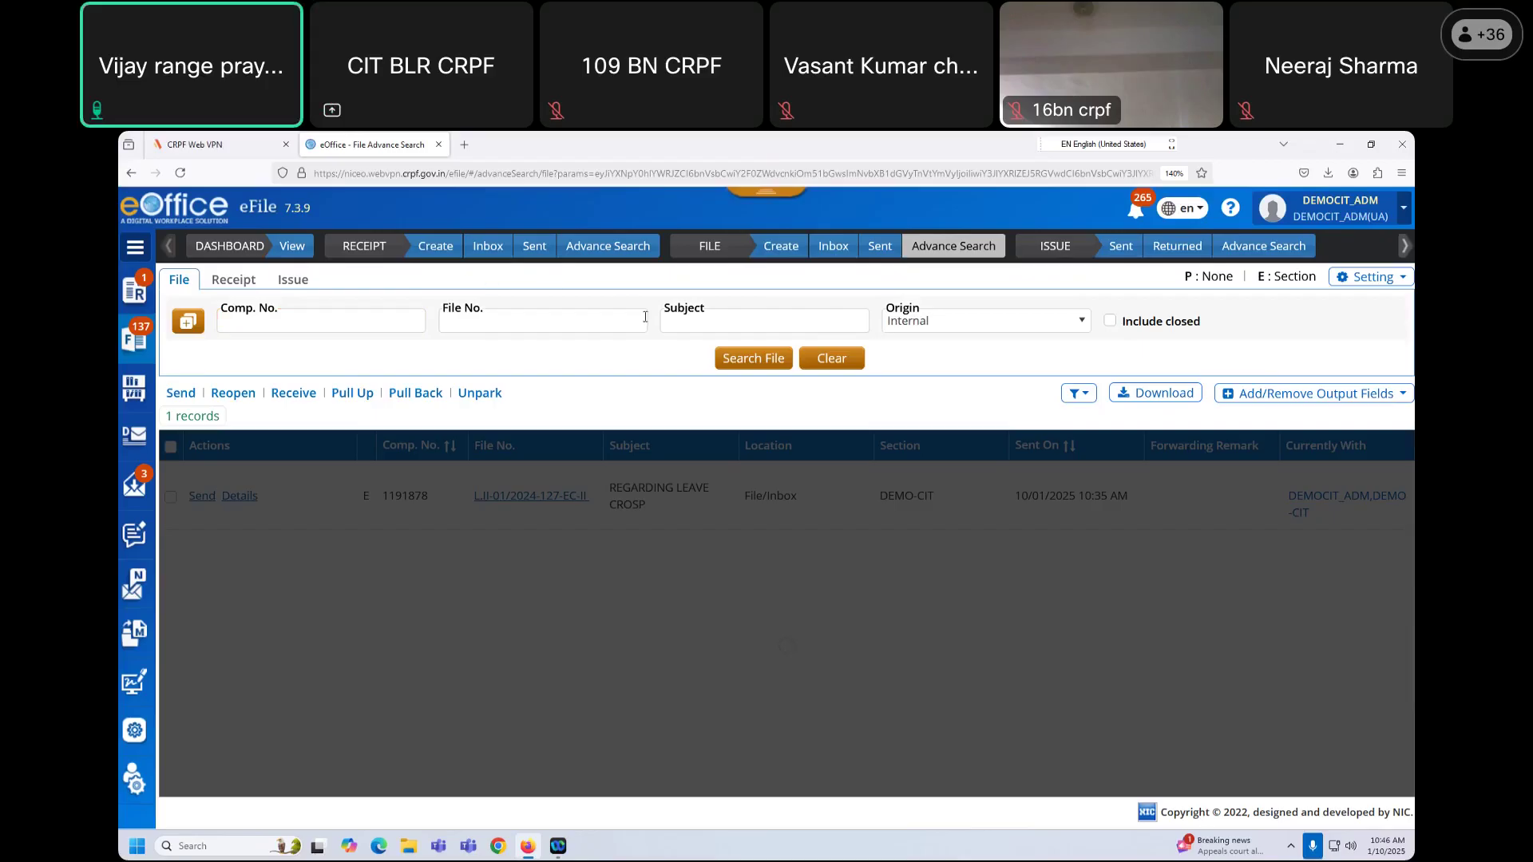
left_click(373, 325)
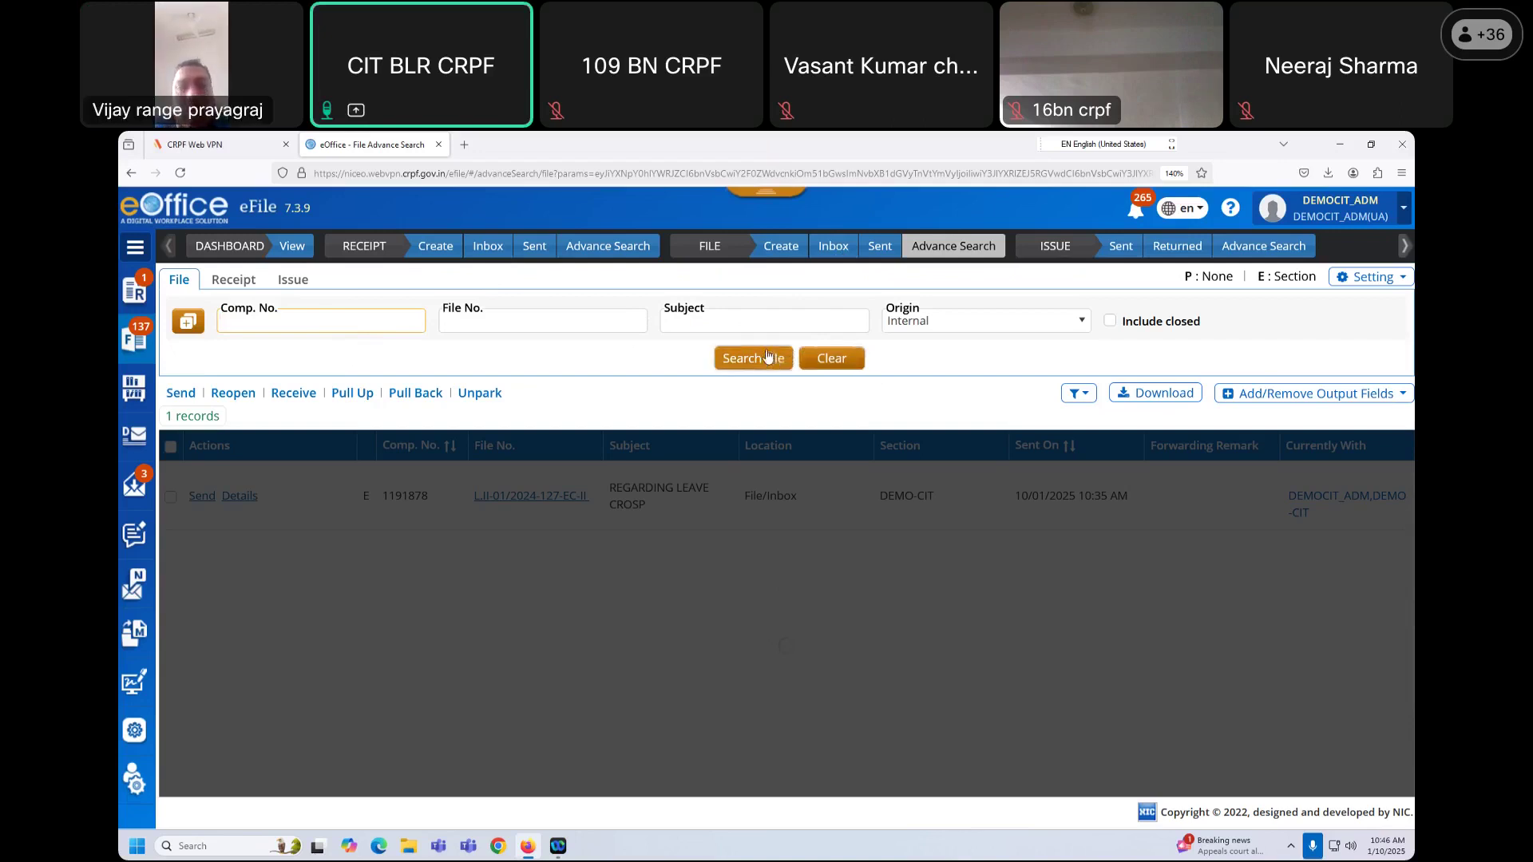
left_click(332, 324)
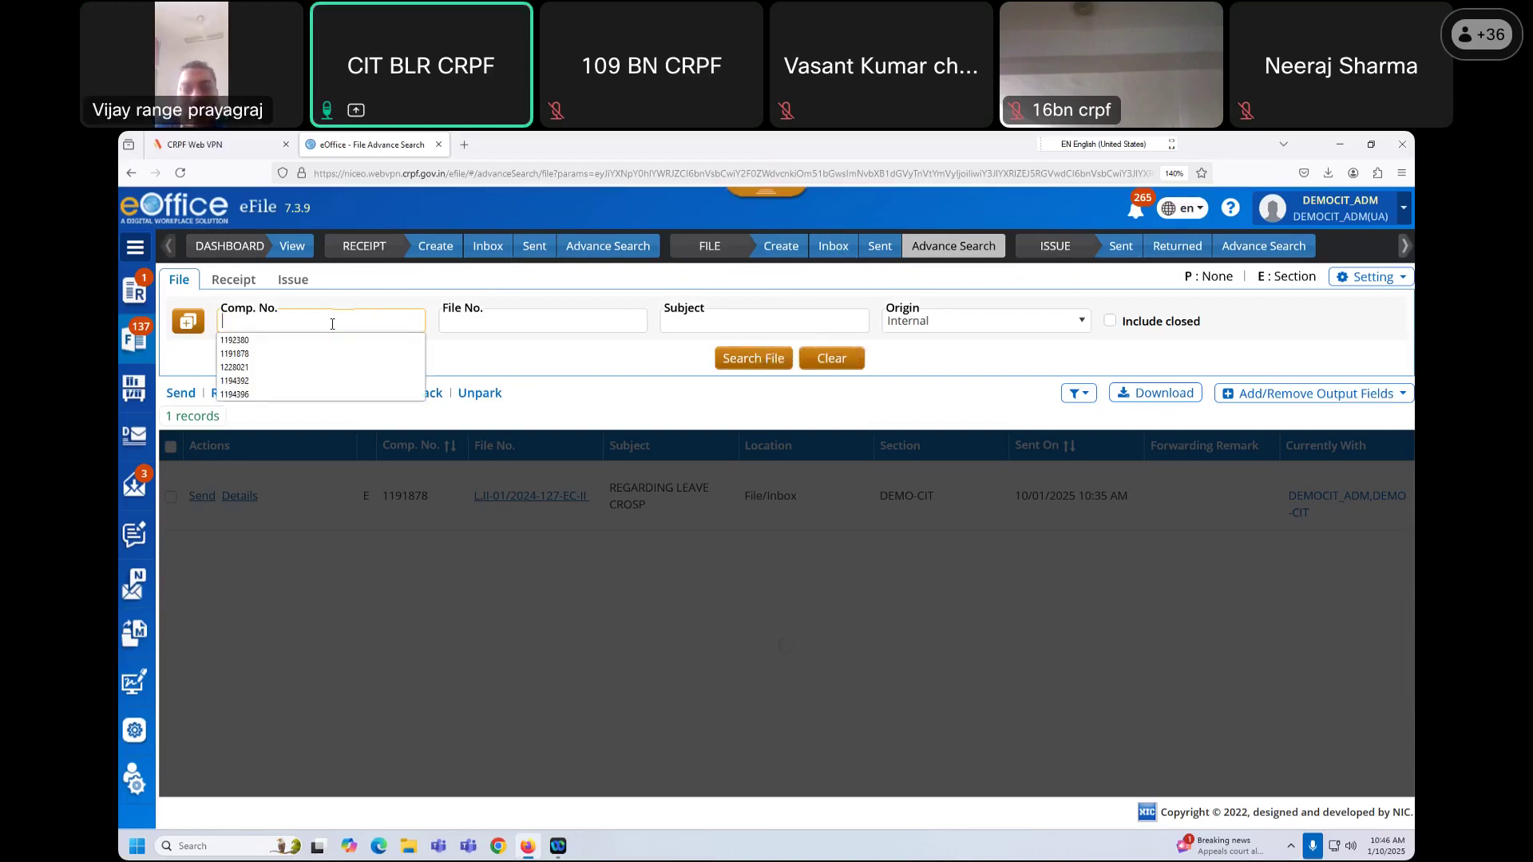
Step: Copy computer number 1191857 from page 3 of Sent files, then return to Advance Search
left_click(881, 247)
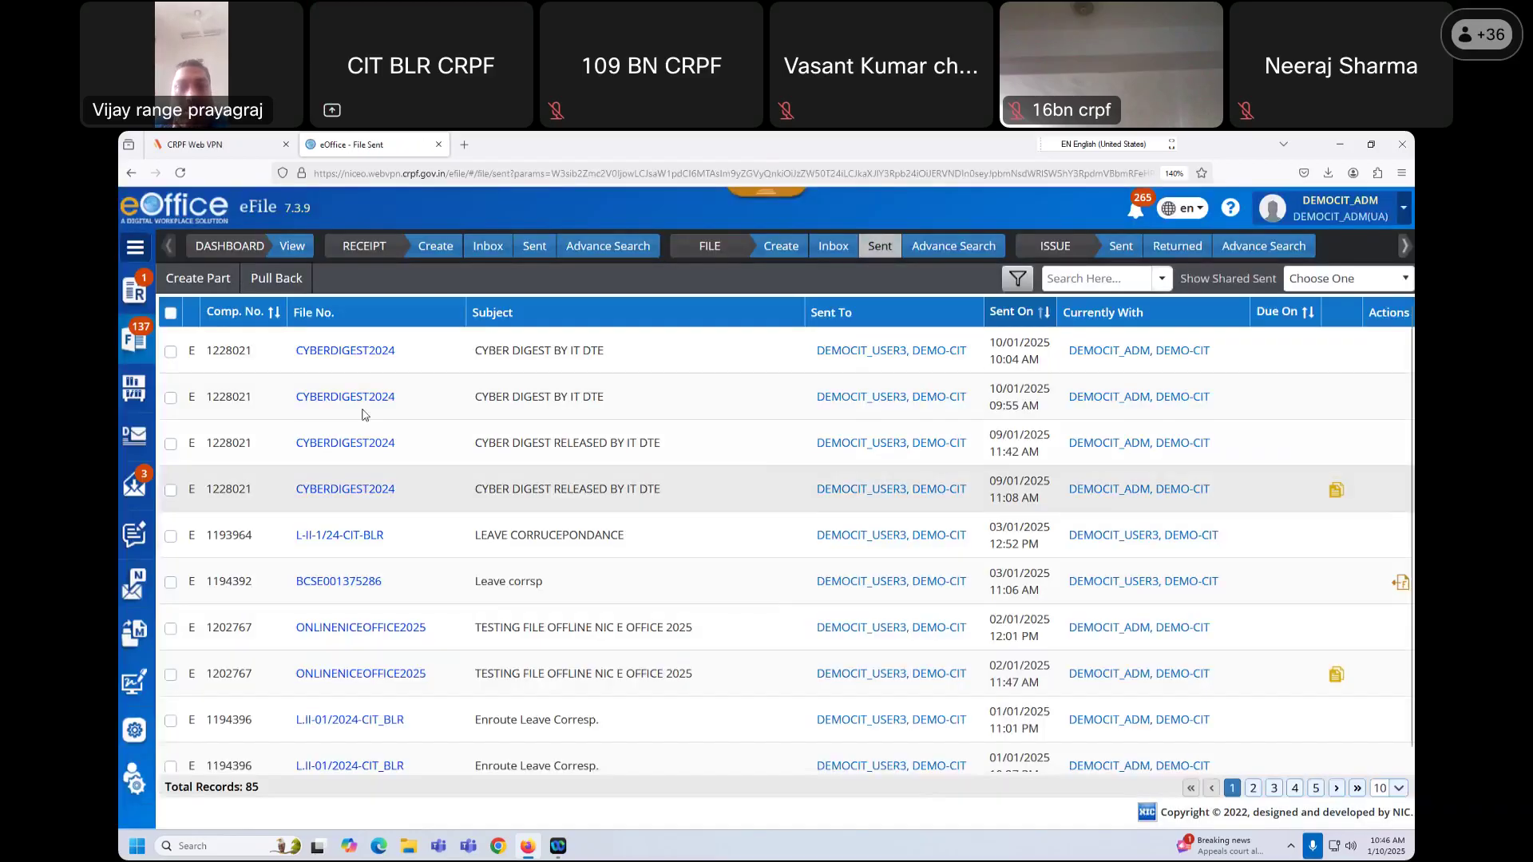
scroll(364, 415, "down", 1)
left_click(1254, 789)
left_click(1276, 789)
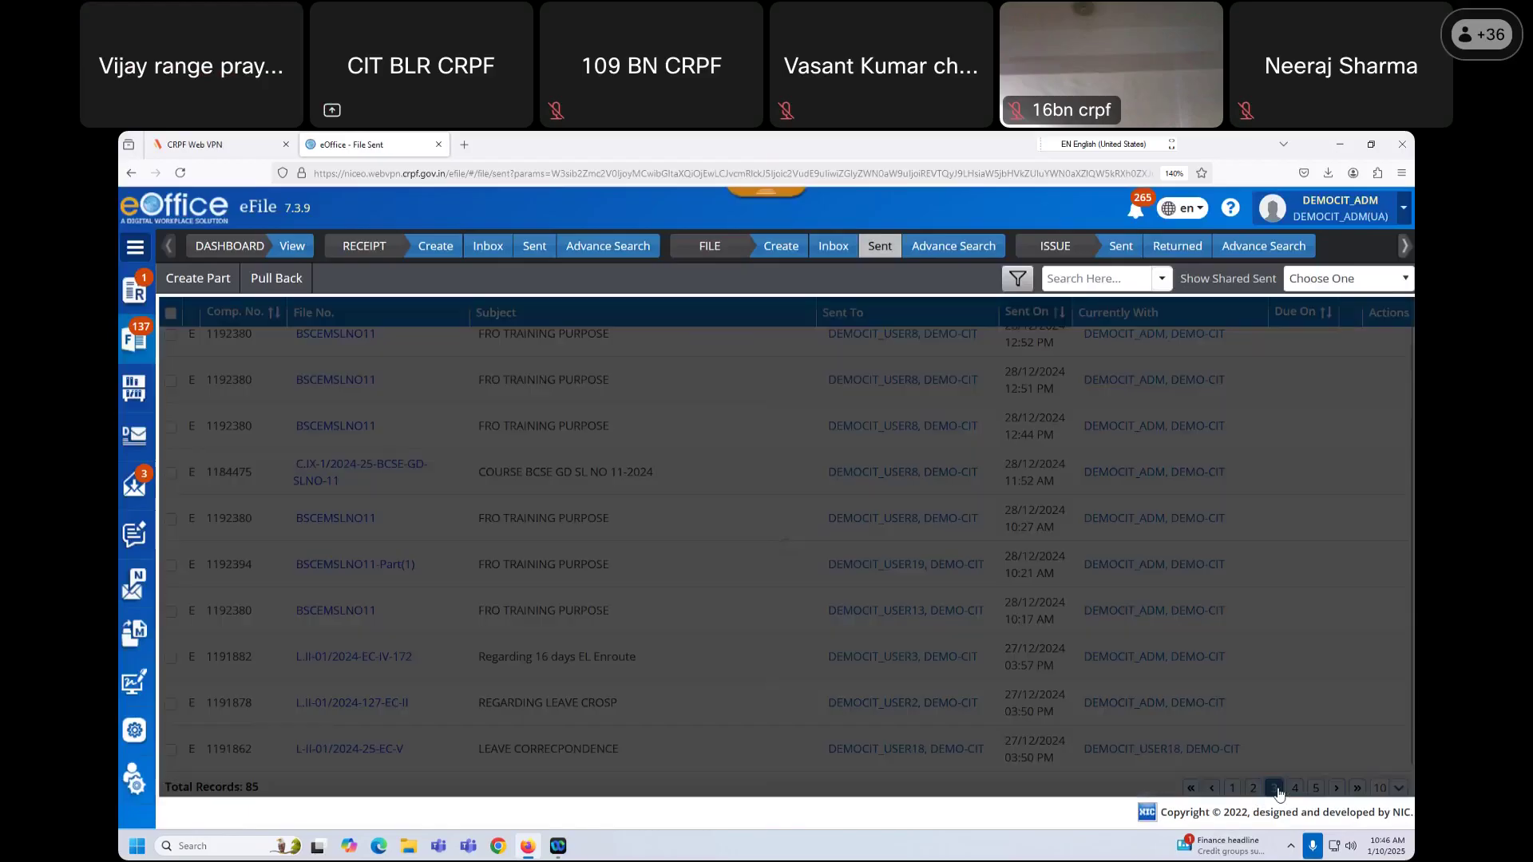
double_click(252, 611)
key("ctrl+c")
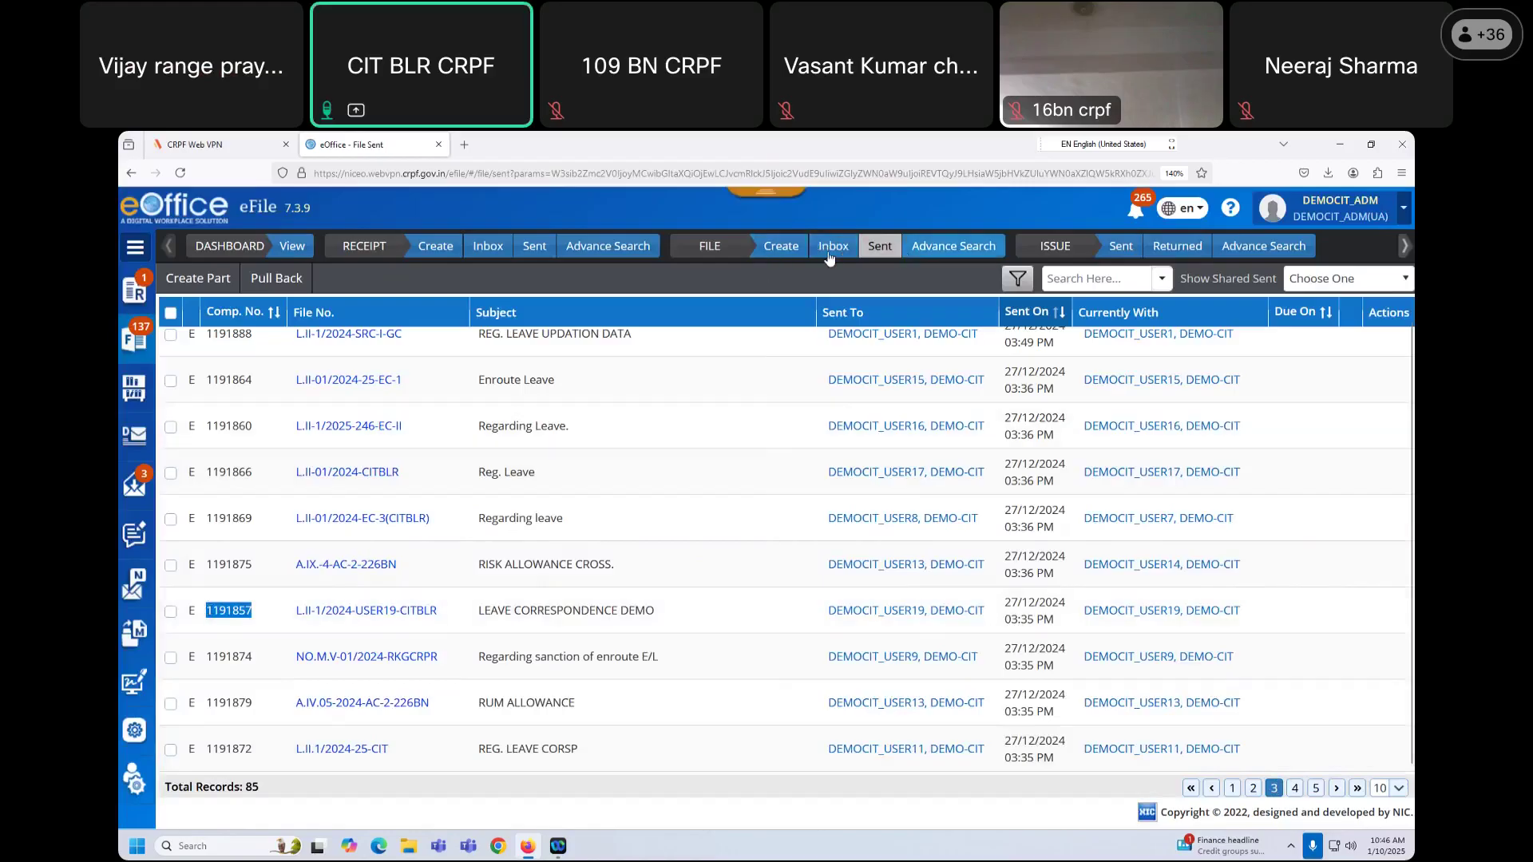
left_click(952, 248)
Step: Search for computer number 1191857 and confirm its location is File/Parked
left_click(299, 320)
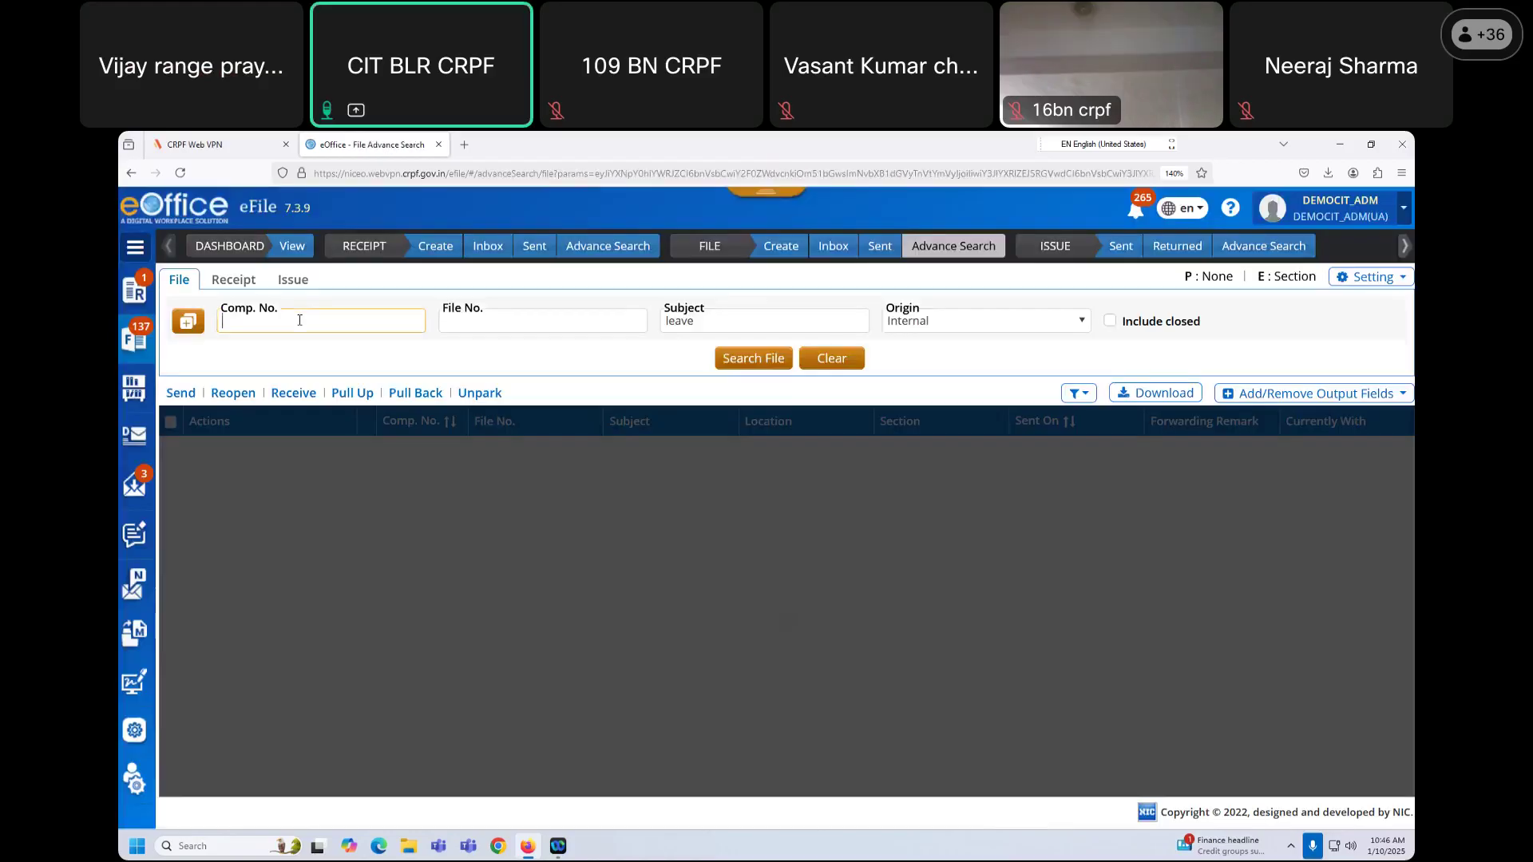
key("ctrl+v")
left_click(778, 365)
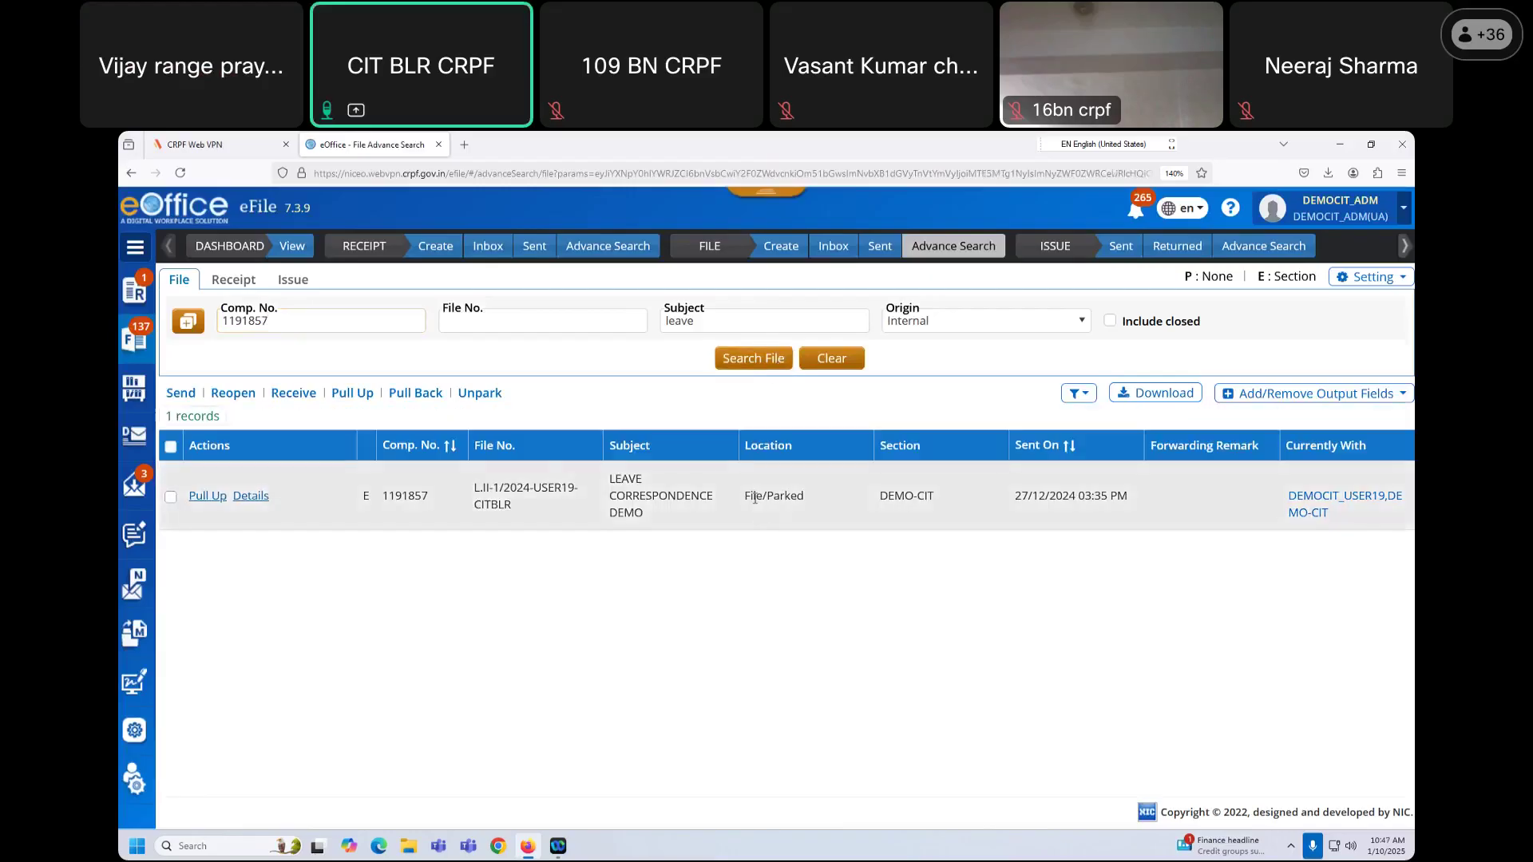
mouse_move(754, 498)
left_mouse_down()
mouse_move(821, 501)
mouse_move(743, 498)
left_mouse_up()
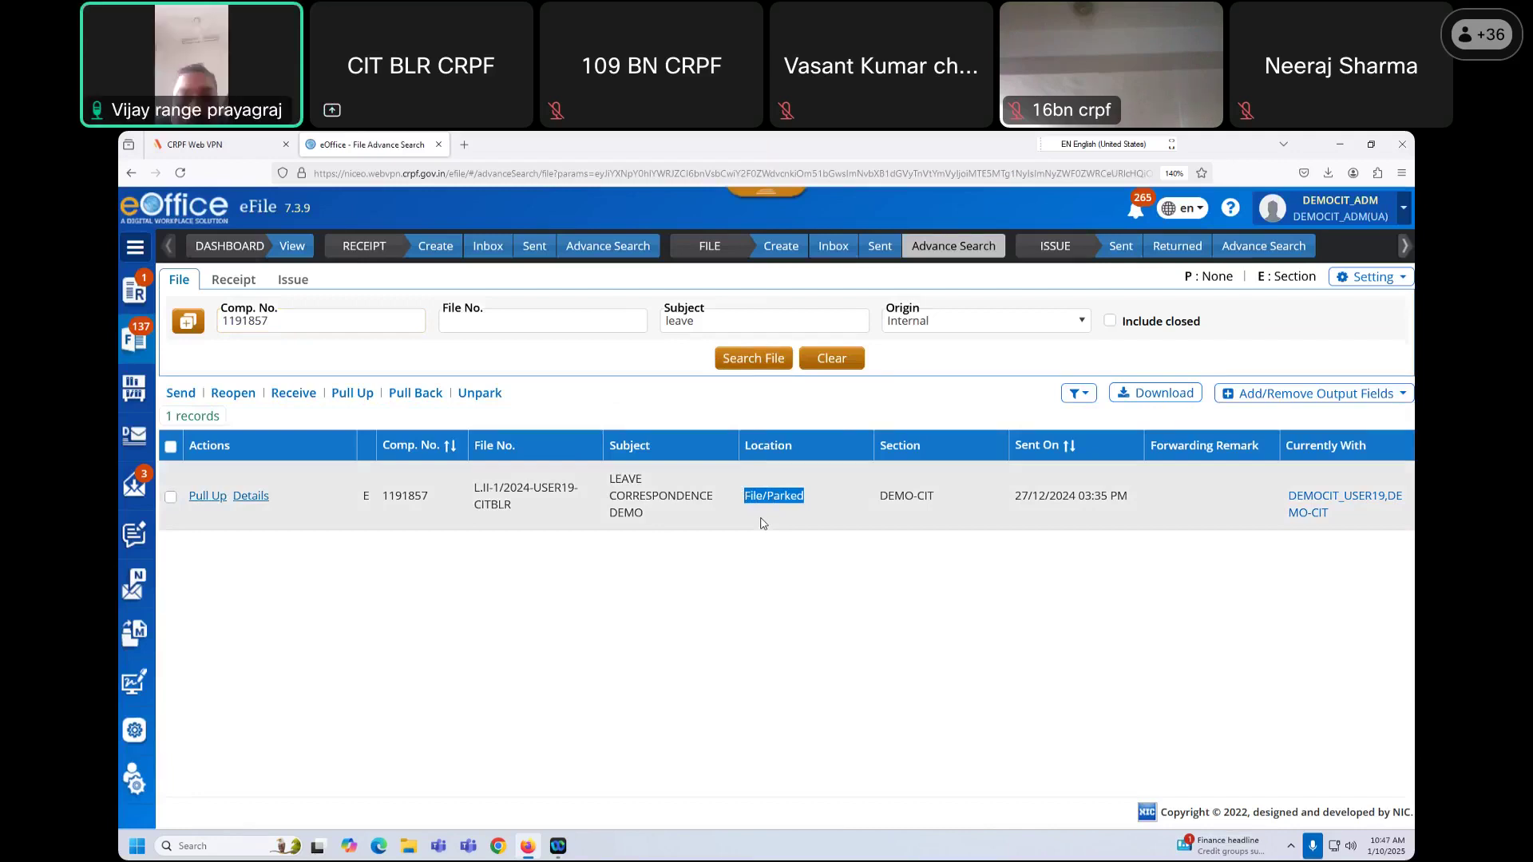
left_click(668, 398)
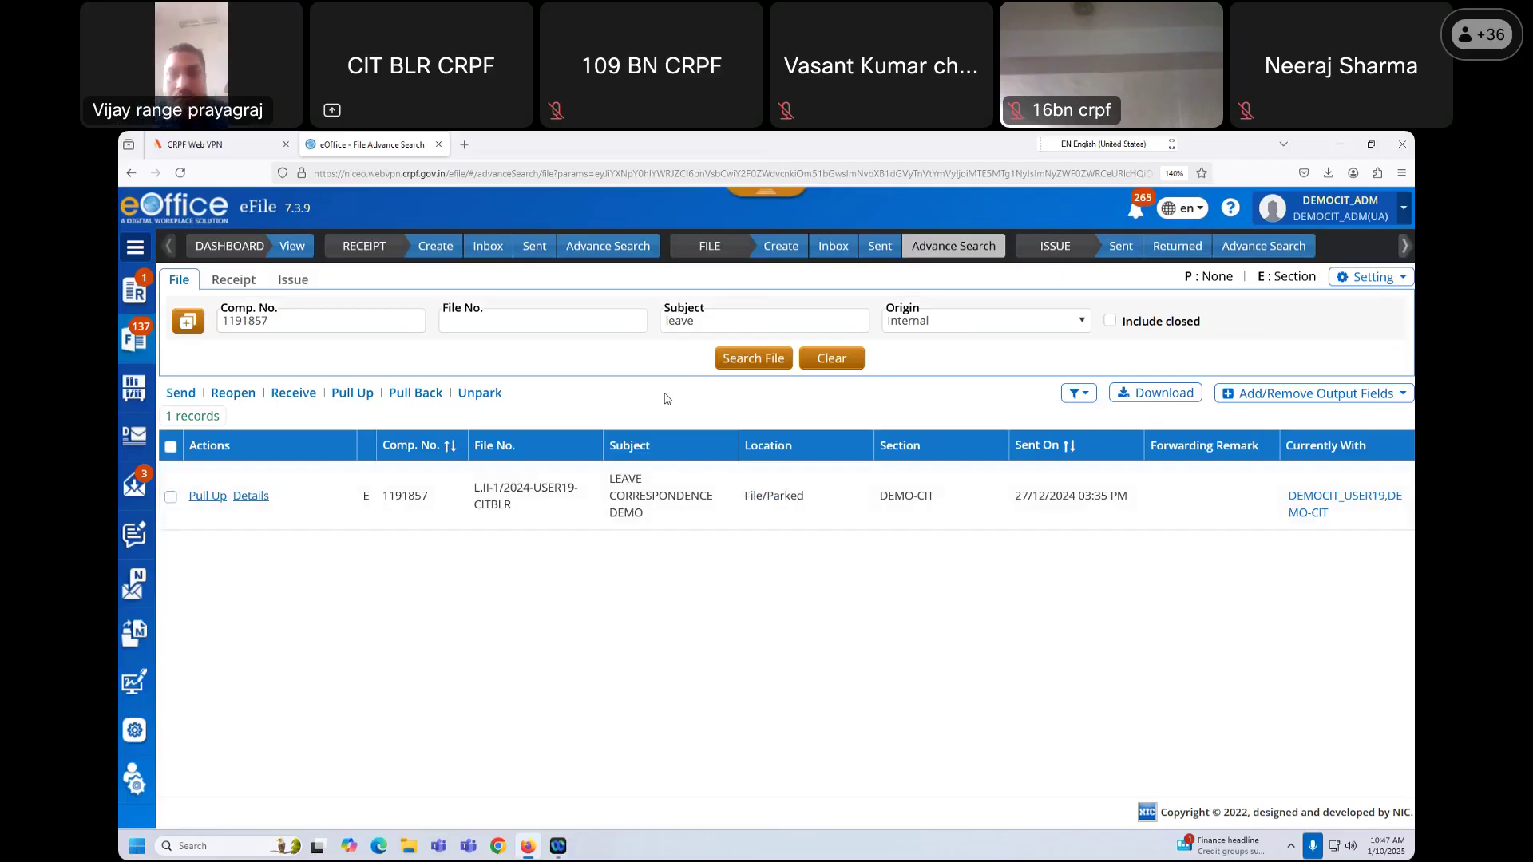
Step: Clear the 1191857 computer number and the 'leave' subject from the search fields
left_click(332, 325)
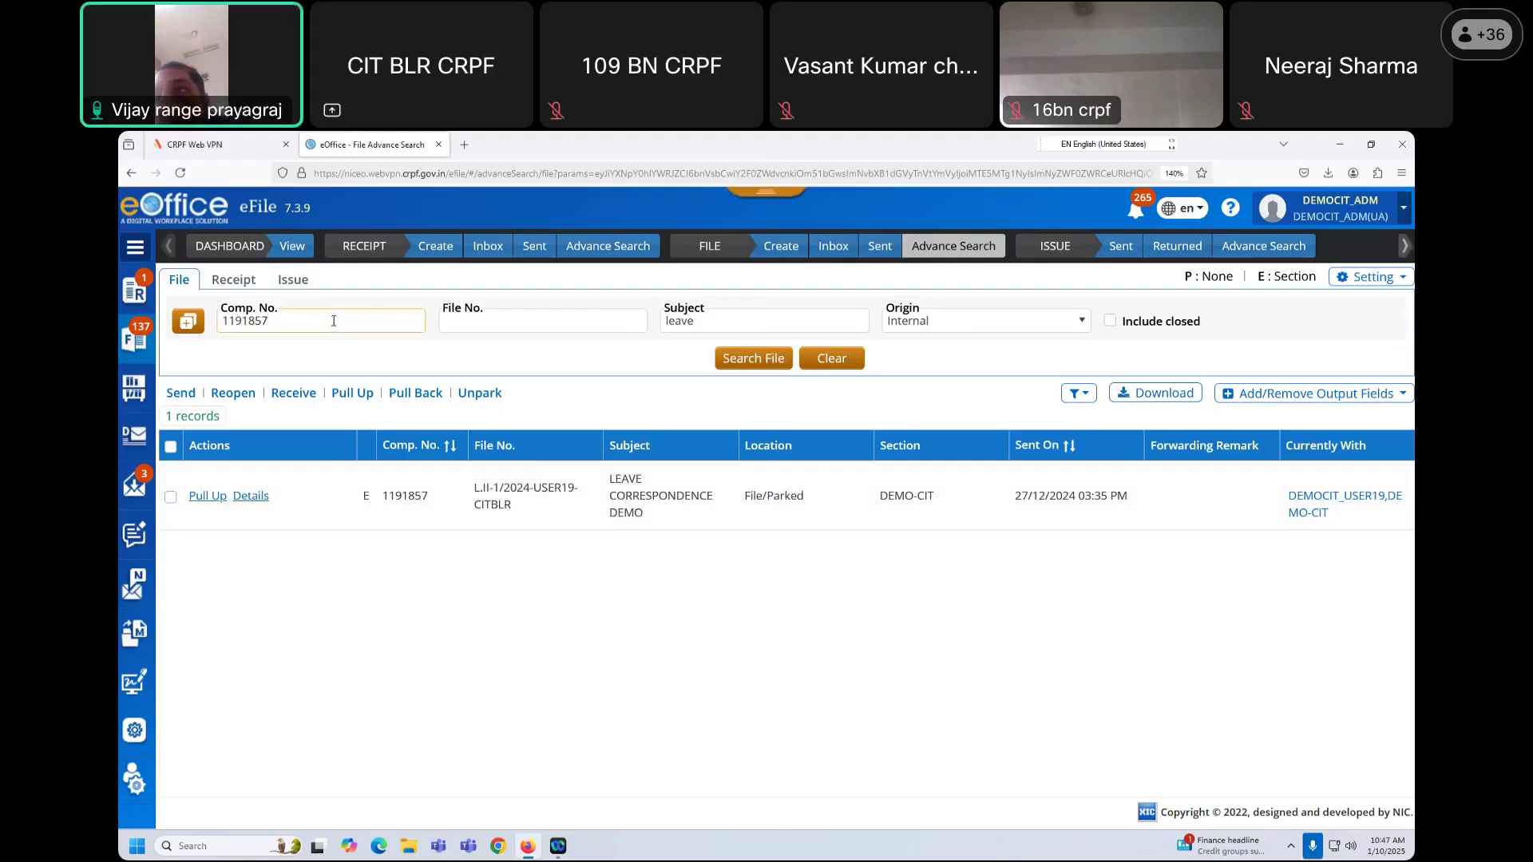
key("shift+Left")
key("shift+Left")
key("shift+Left")
key("shift+Left")
key("shift+Left")
key("shift+Left")
key("shift+Left")
key("ctrl+c")
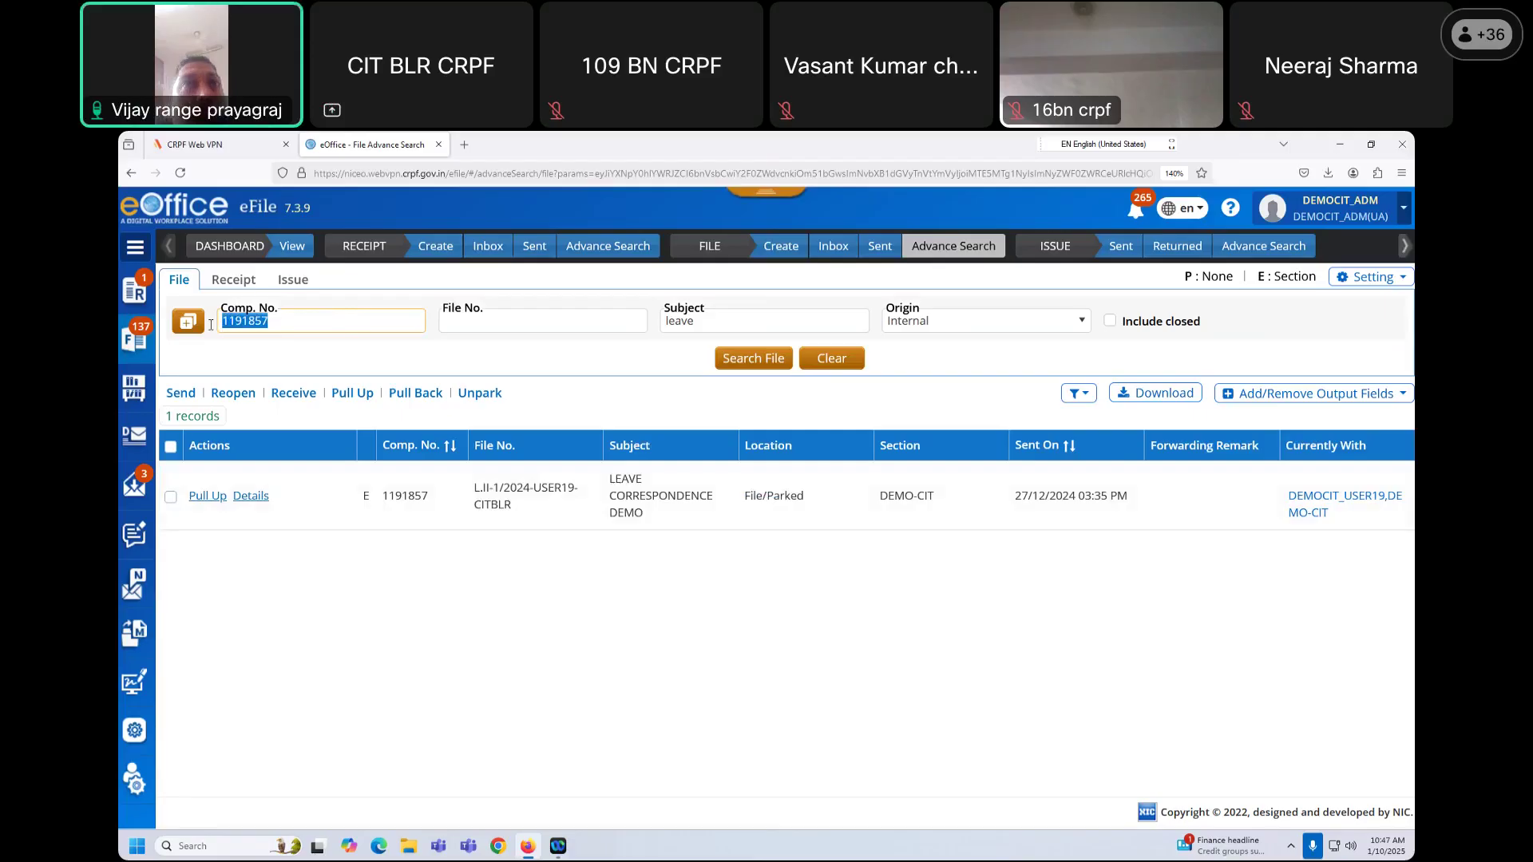
left_click(327, 356)
left_click(313, 324)
key("BackSpace")
key("BackSpace")
key("BackSpace")
key("BackSpace")
key("BackSpace")
key("BackSpace")
key("BackSpace")
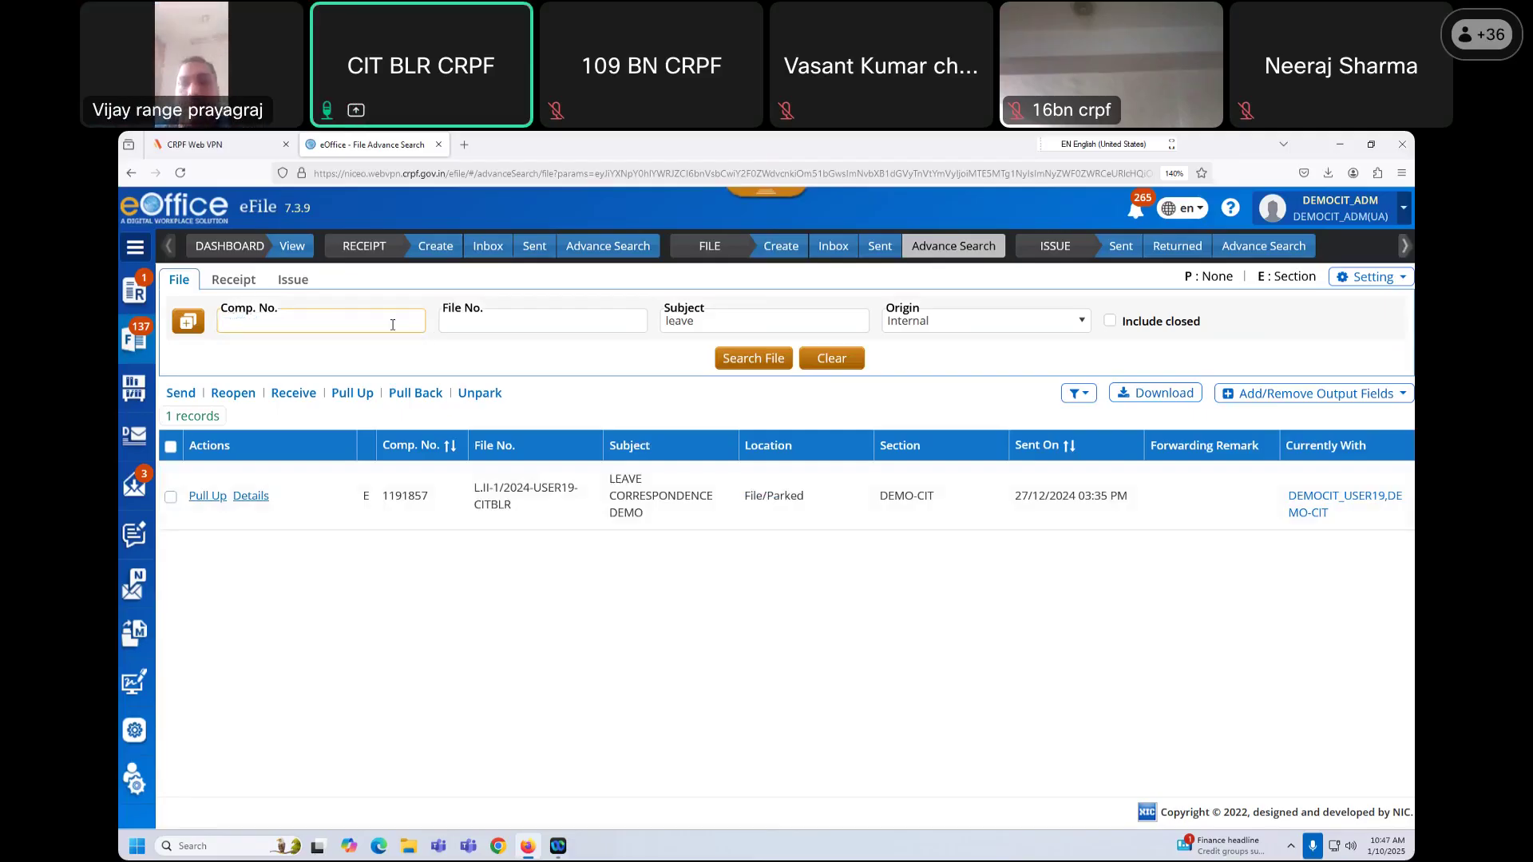
double_click(709, 322)
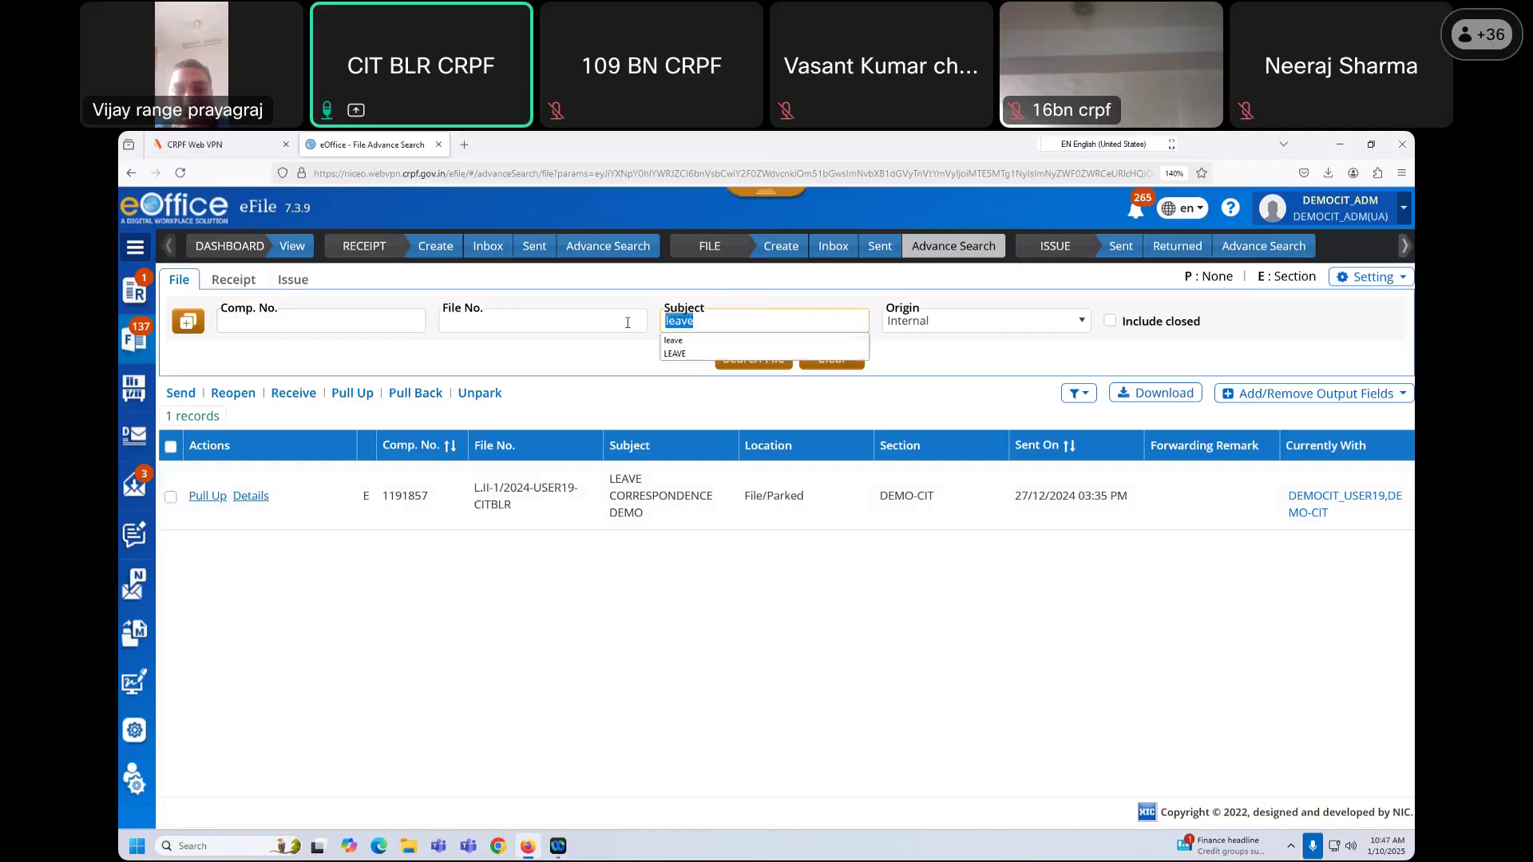
key("BackSpace")
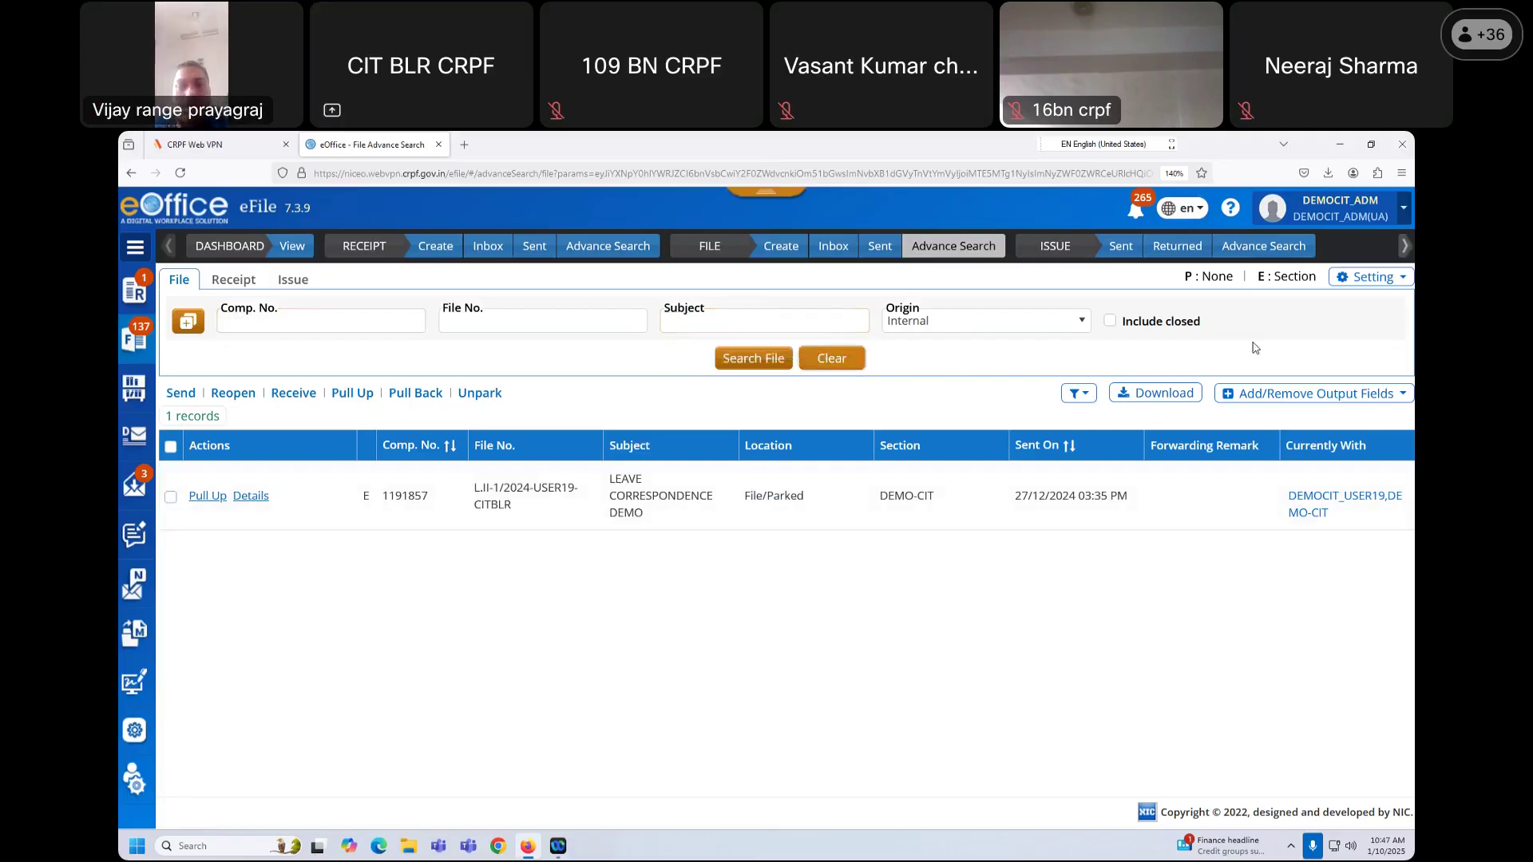
Step: Set both the physical and electronic search scopes to Global
left_click(1365, 279)
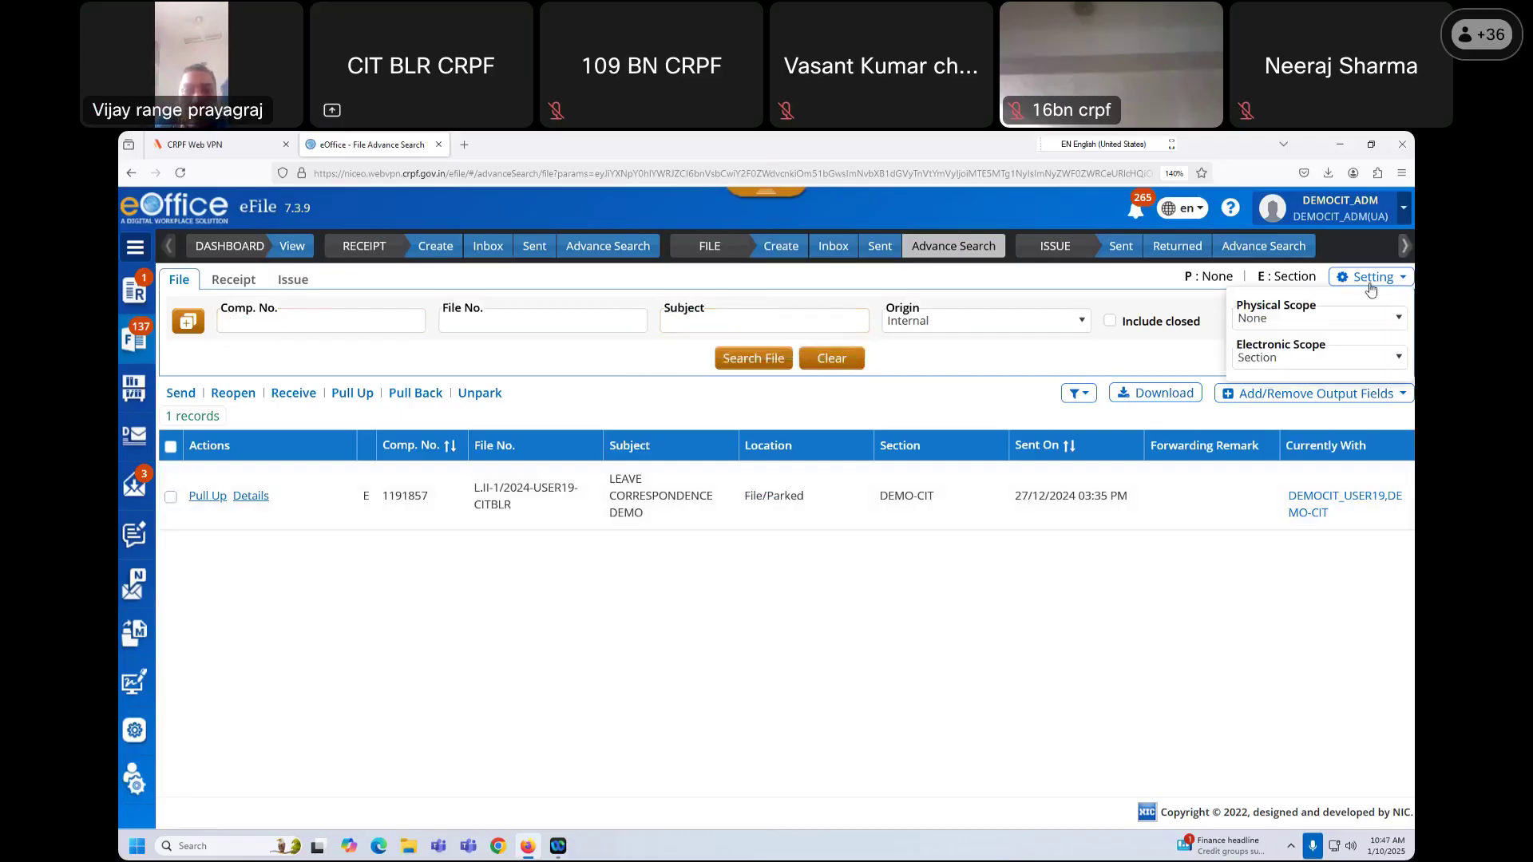
left_click(1390, 280)
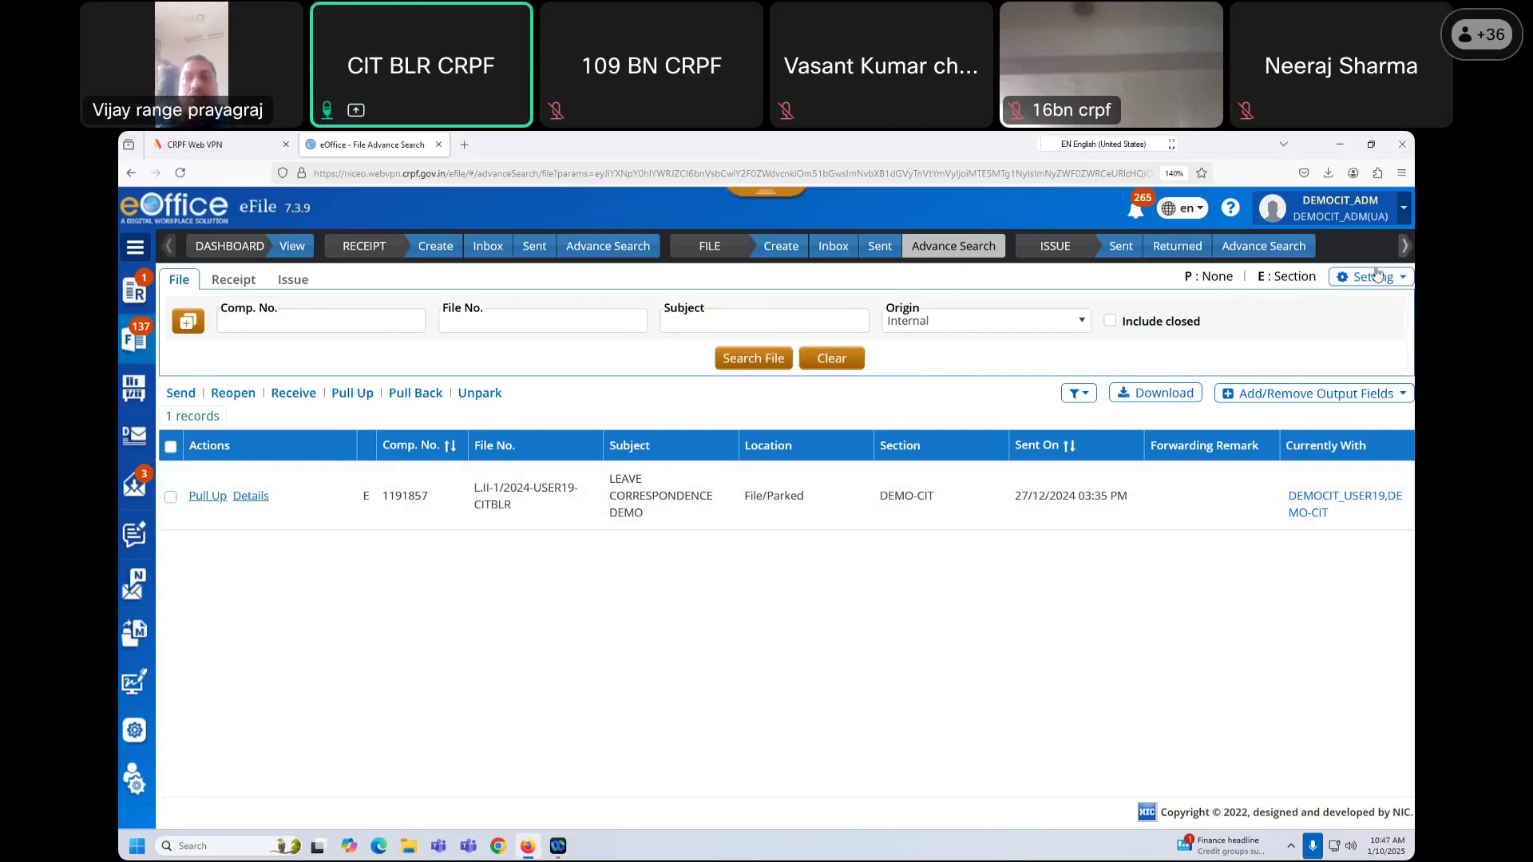
left_click(1387, 279)
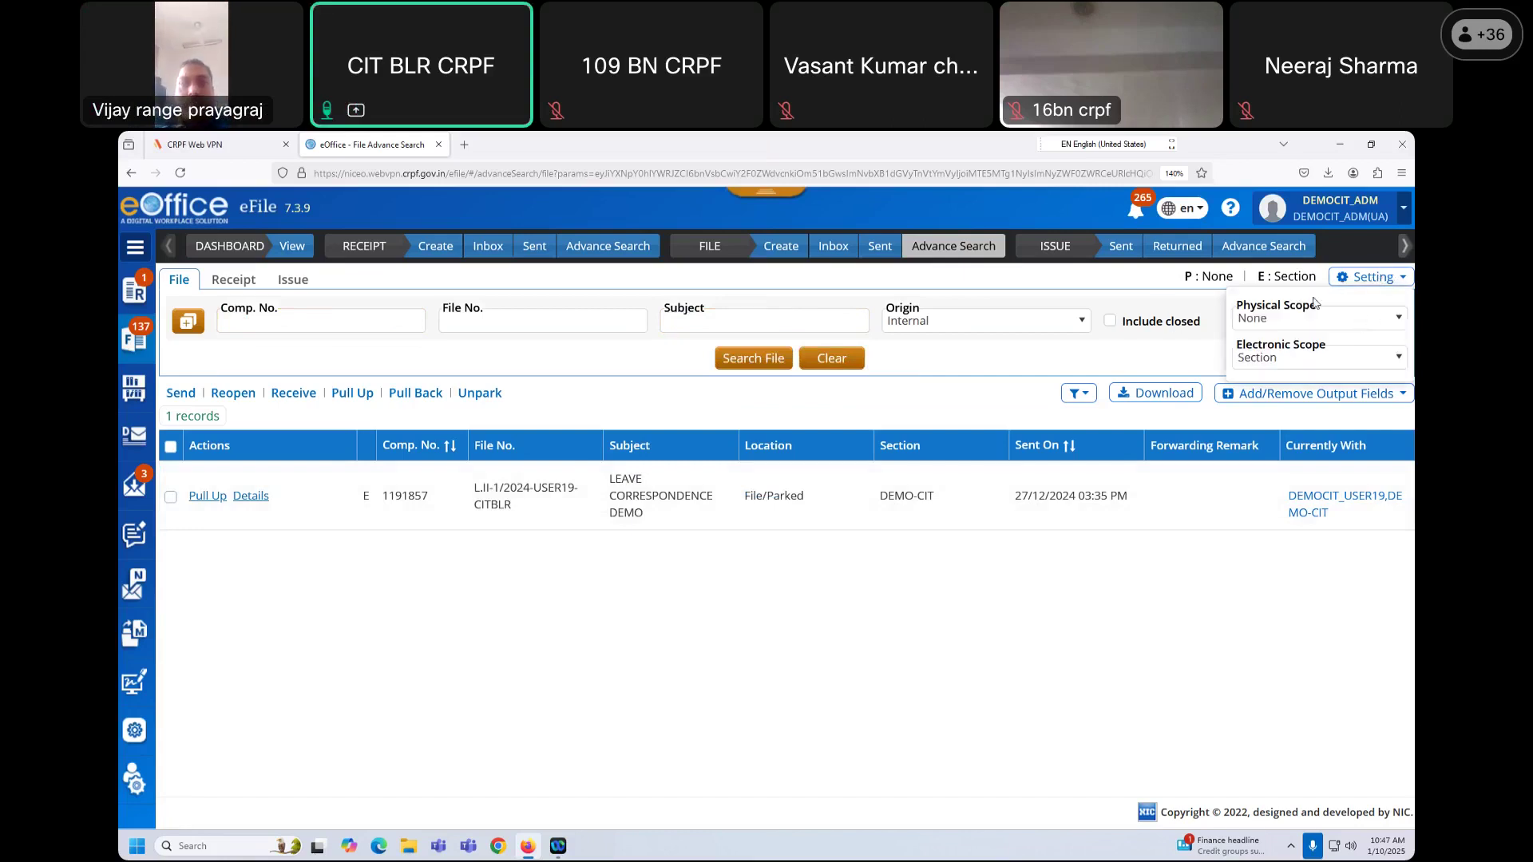
left_click(1397, 322)
left_click(1250, 344)
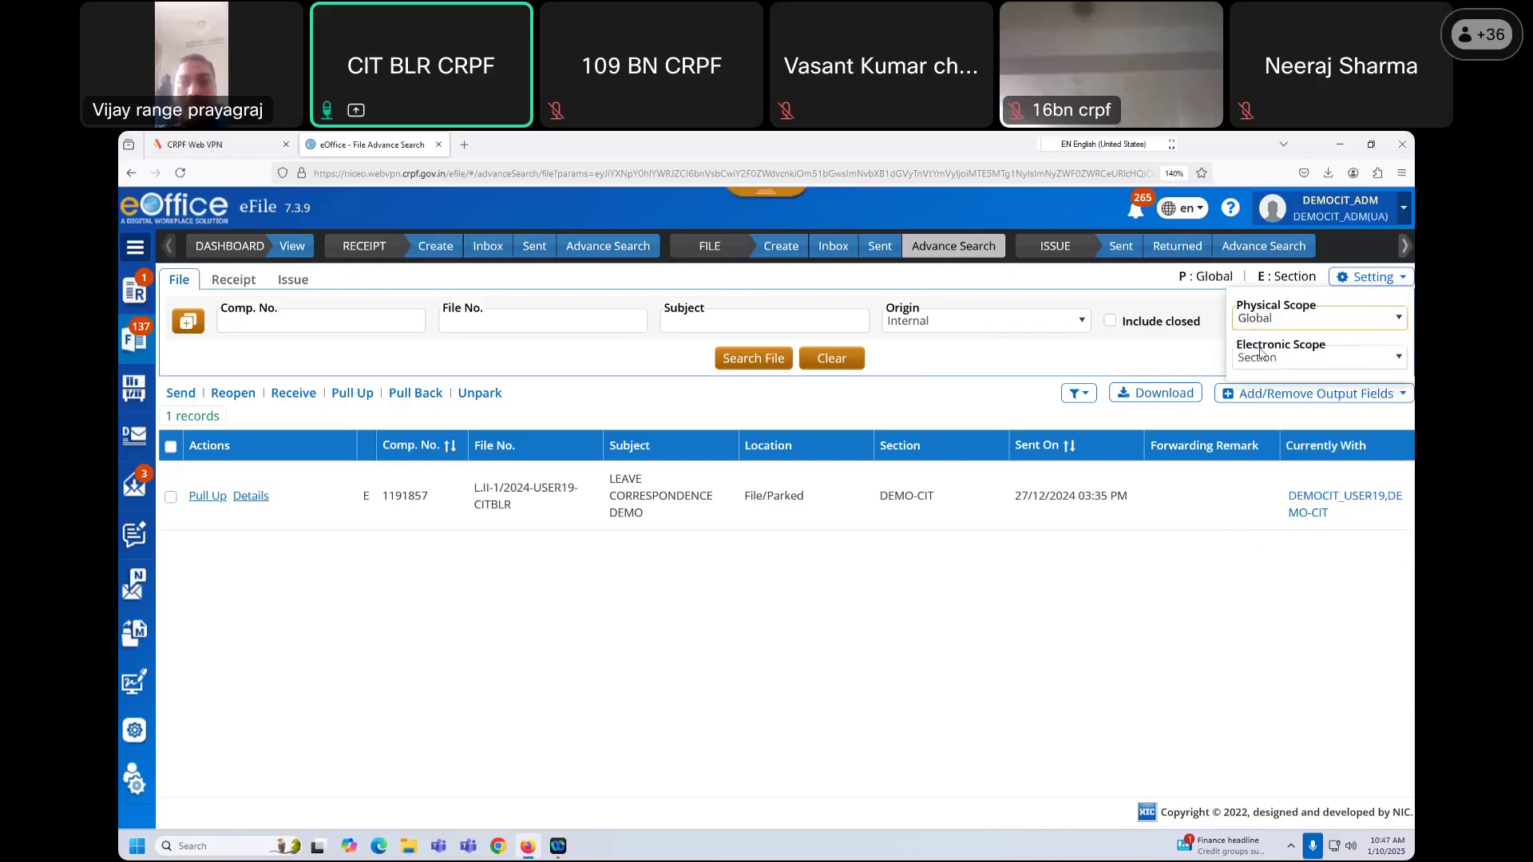
left_click(1397, 358)
left_click(1250, 383)
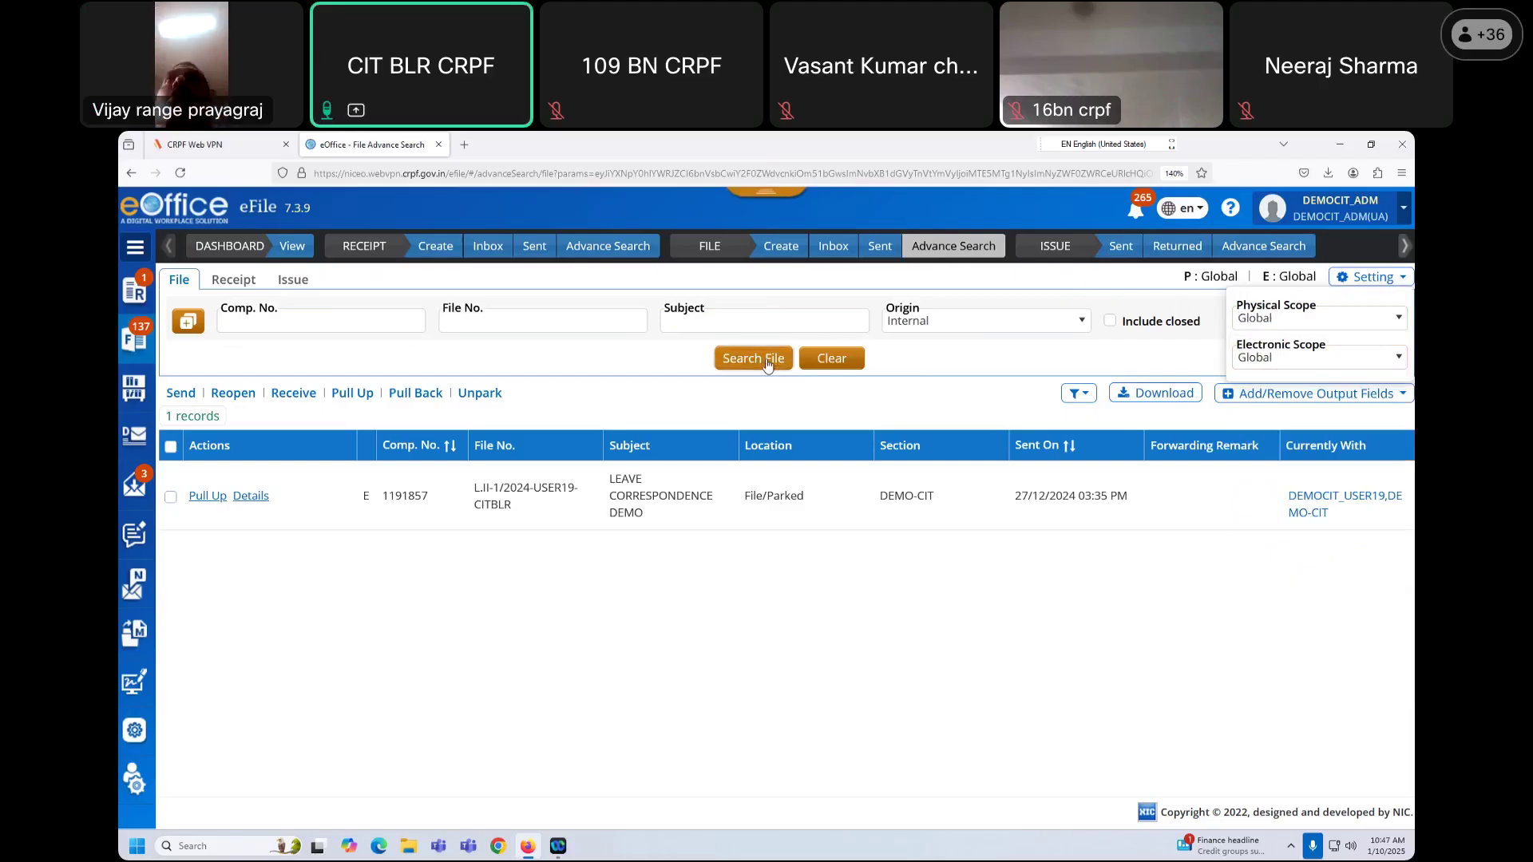
left_click(351, 319)
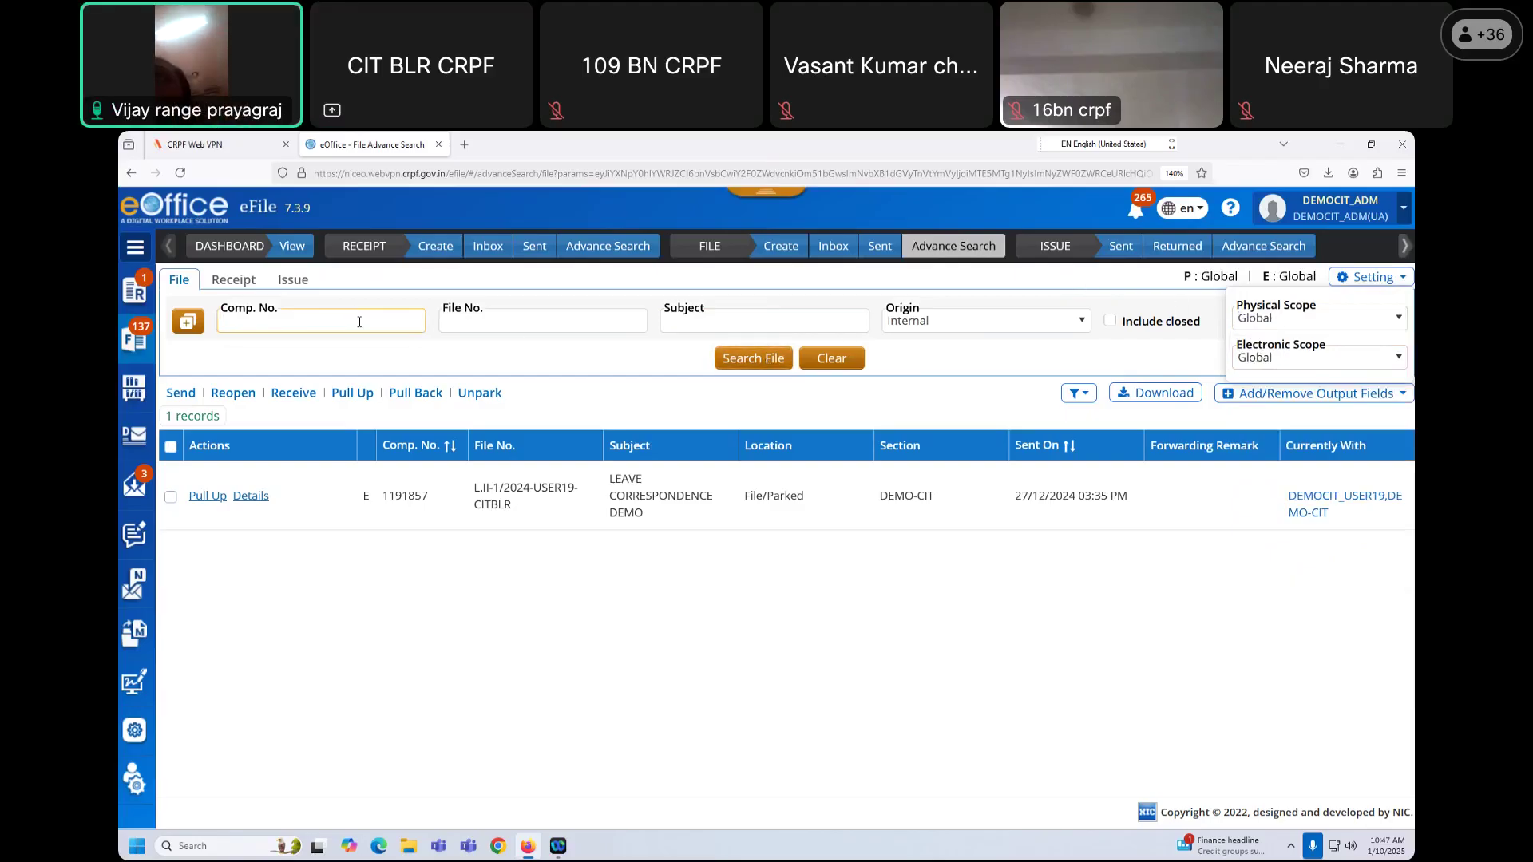
left_click(1137, 302)
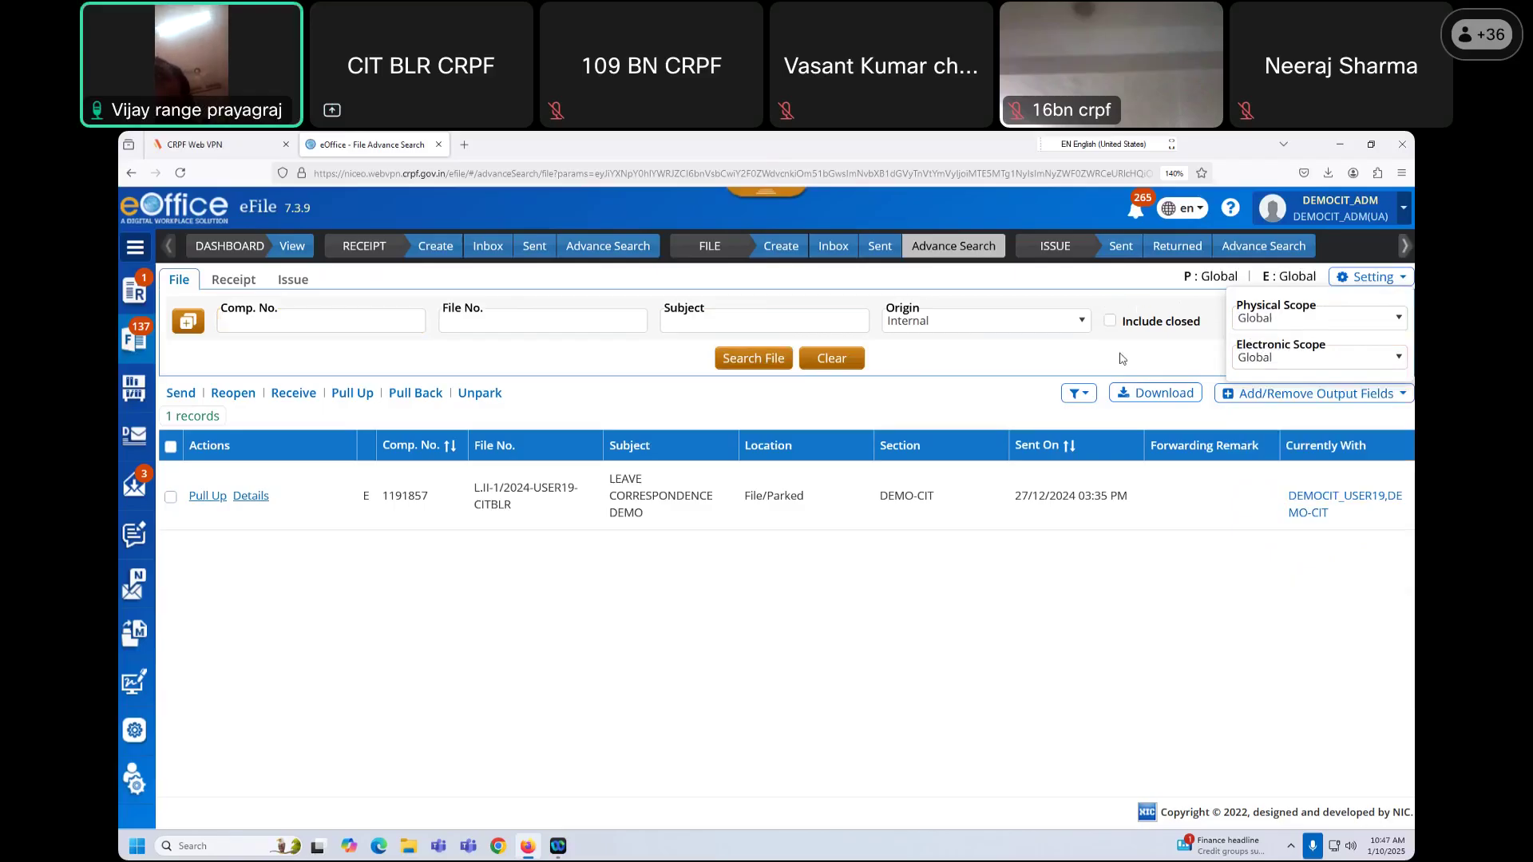
left_click(1402, 280)
left_click(1402, 280)
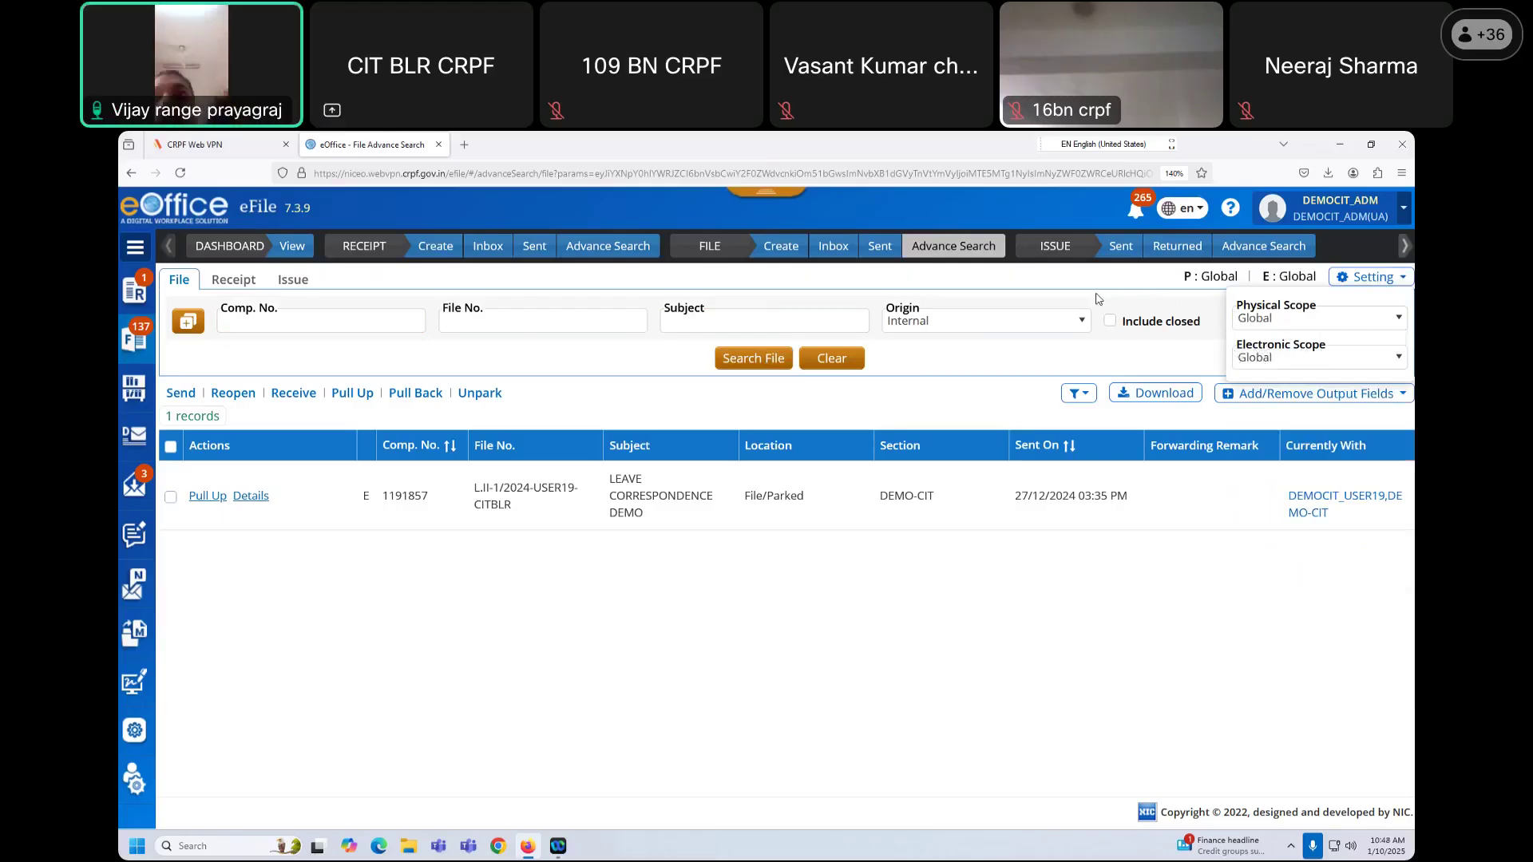
Step: Search computer number 1191857 to list the parked 'LEAVE CORRESPONDENCE DEMO' file
left_click(336, 331)
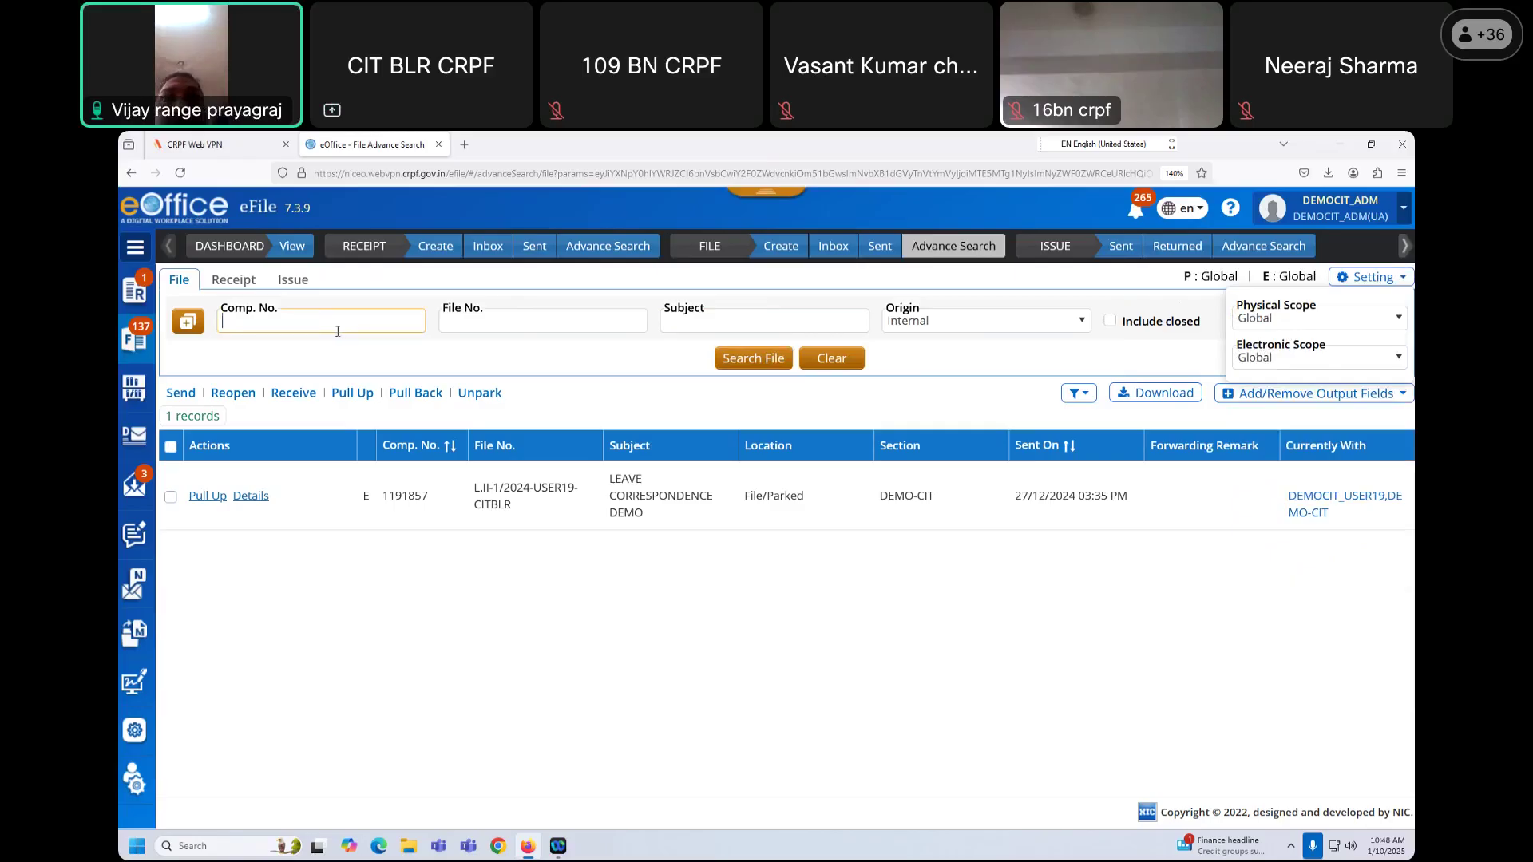
key("ctrl+v")
left_click(750, 358)
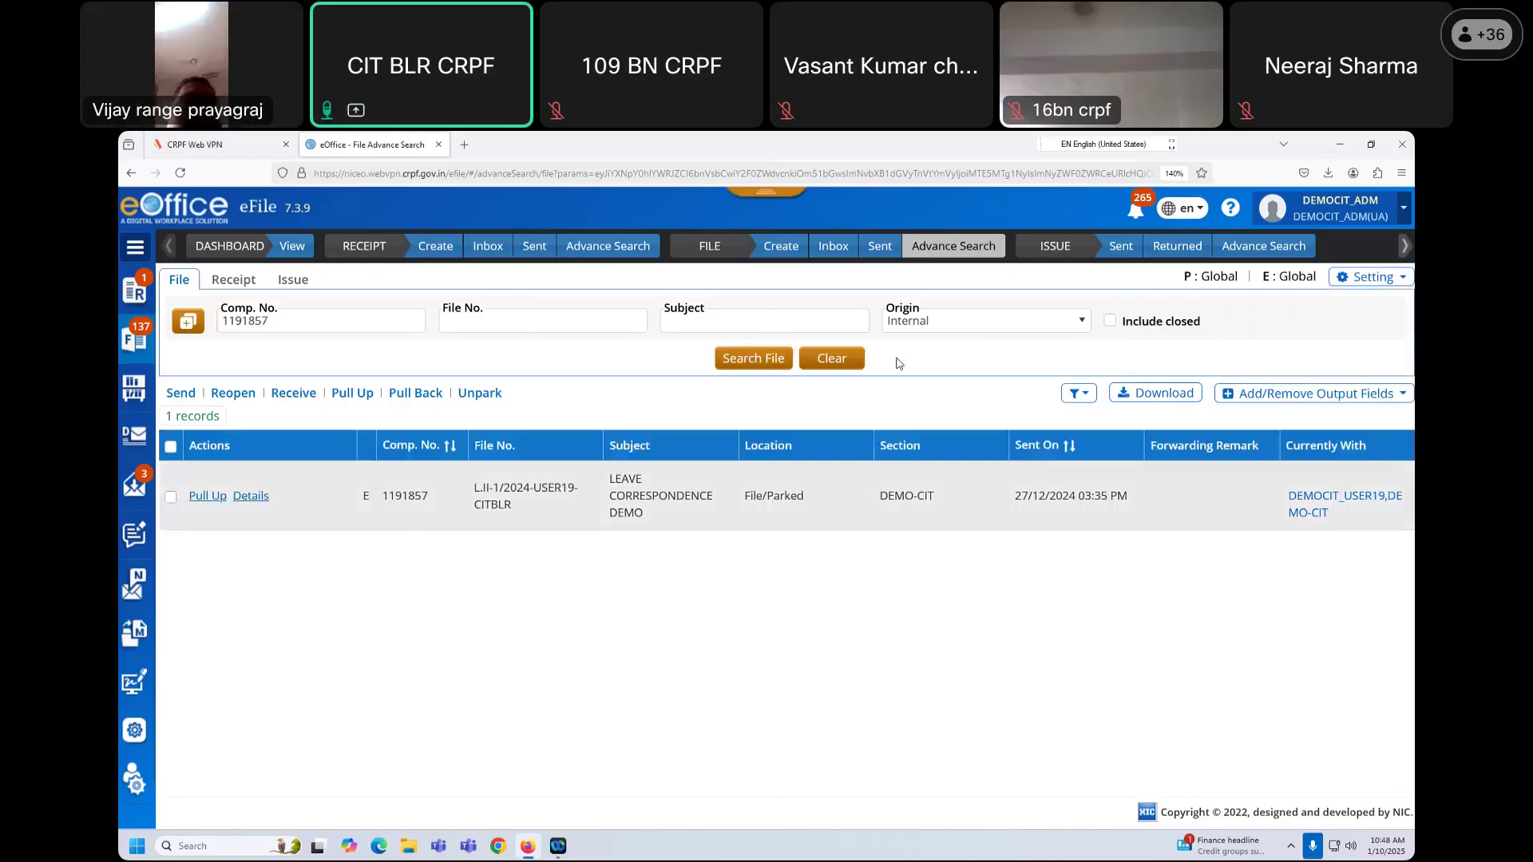
double_click(322, 326)
left_click(298, 321)
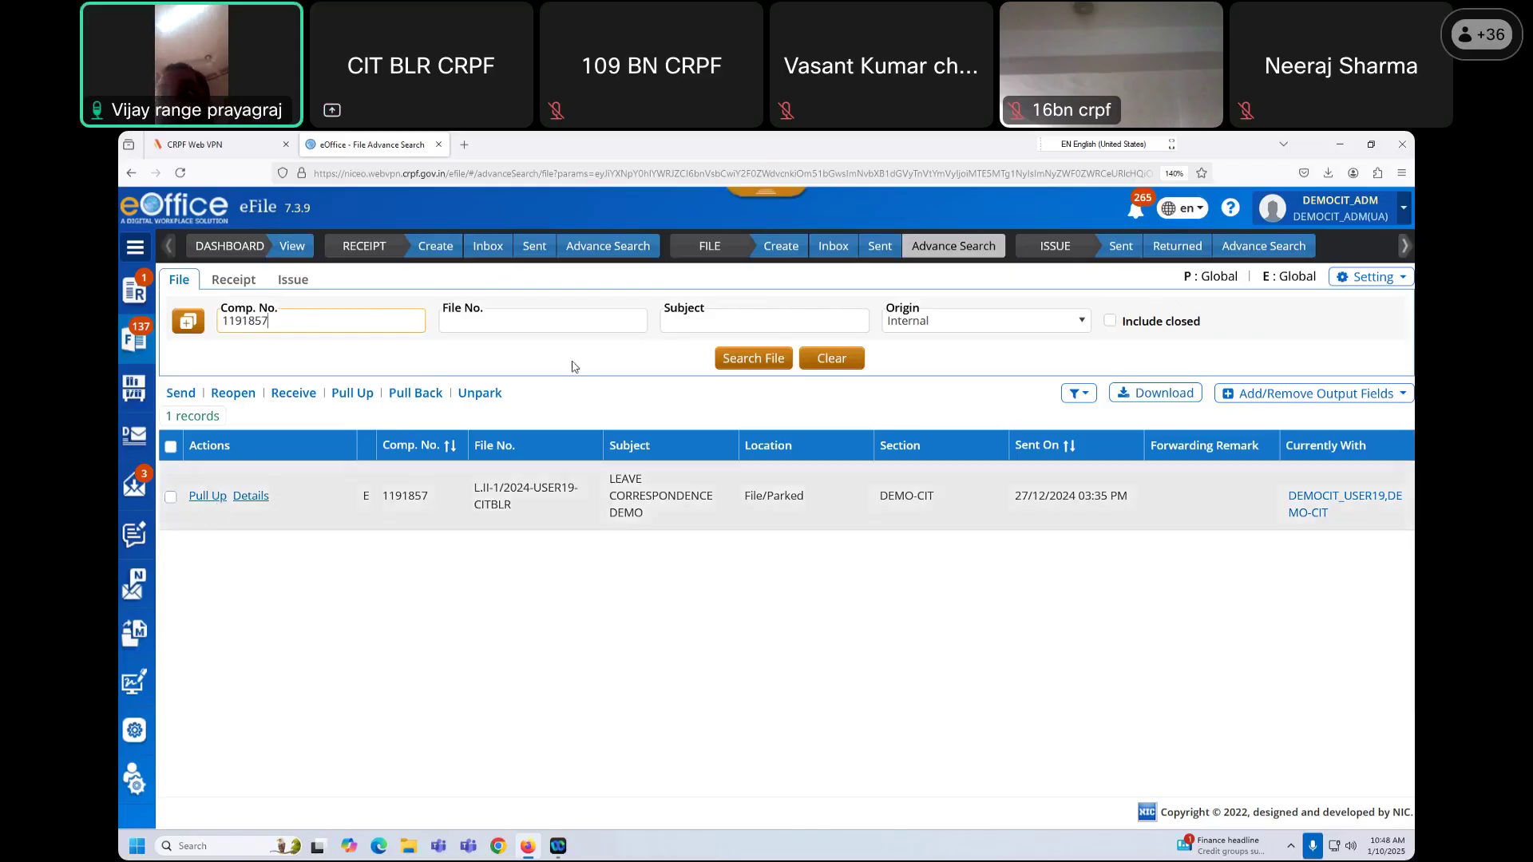
left_click(650, 367)
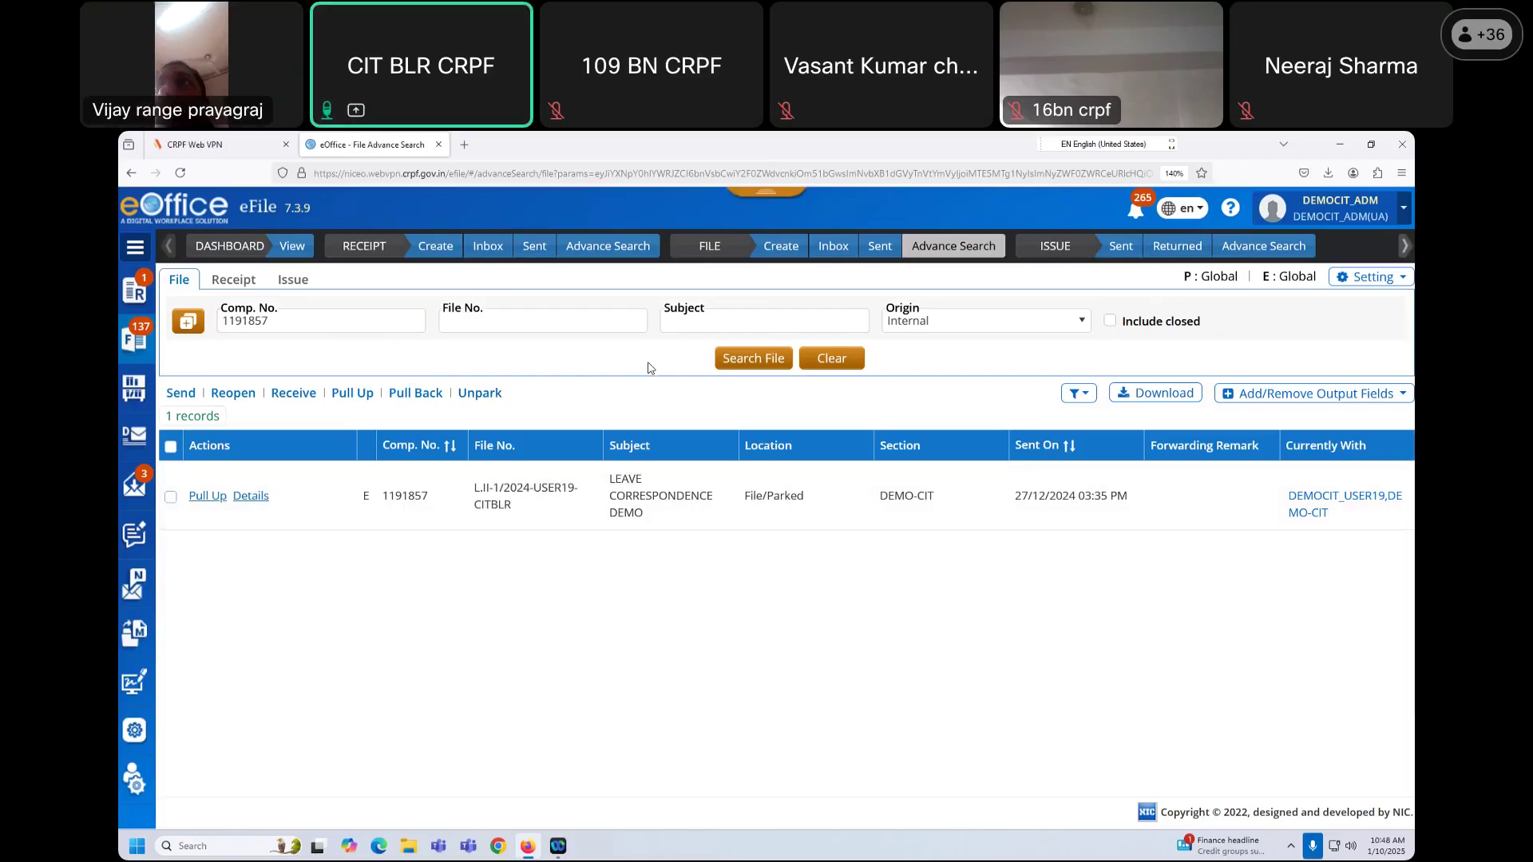
left_click(208, 496)
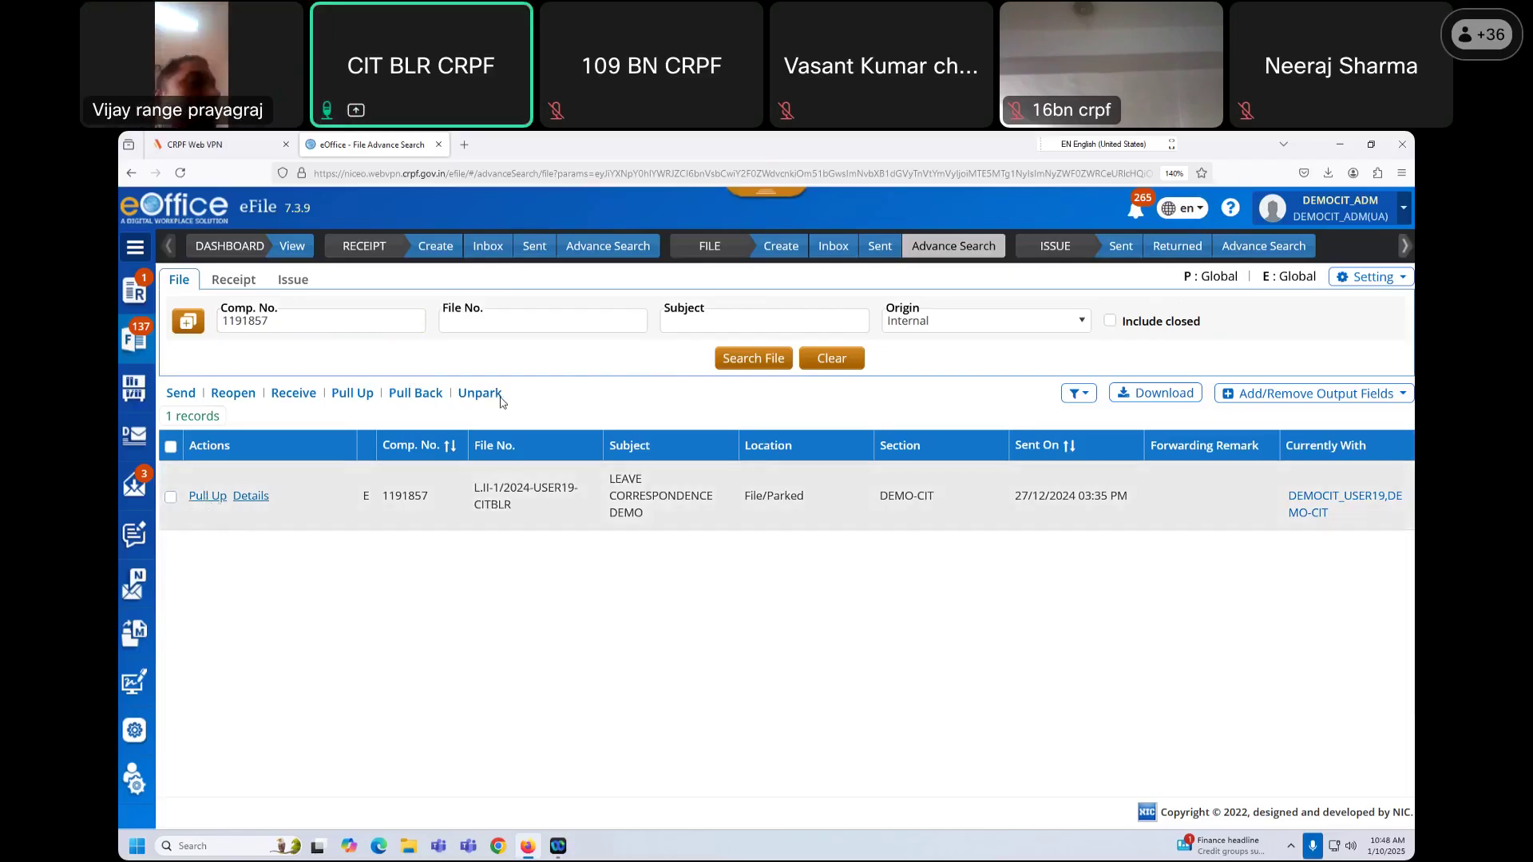
left_click(798, 292)
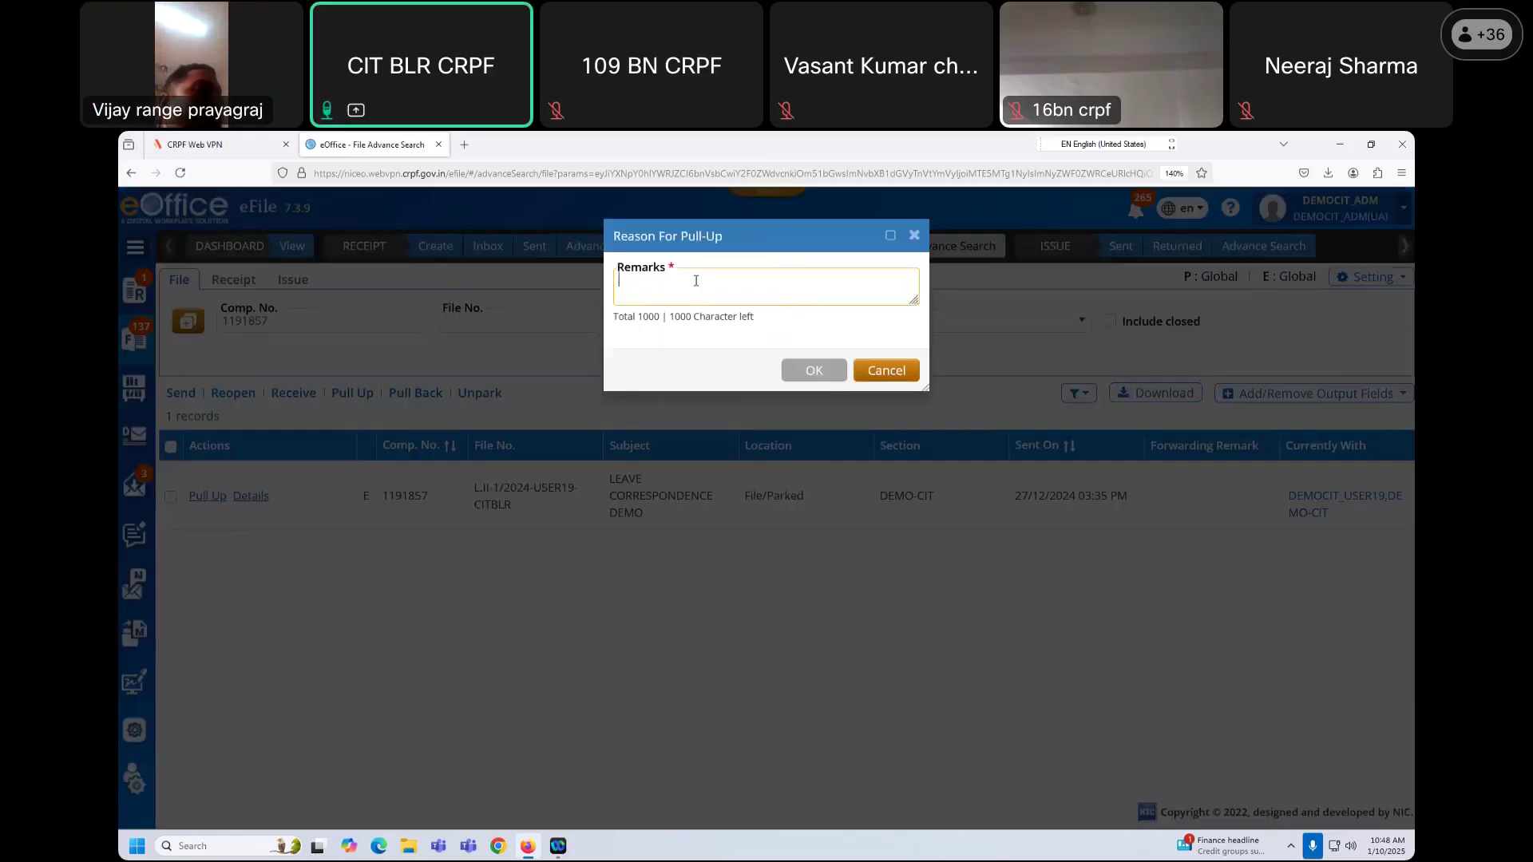
left_click(914, 235)
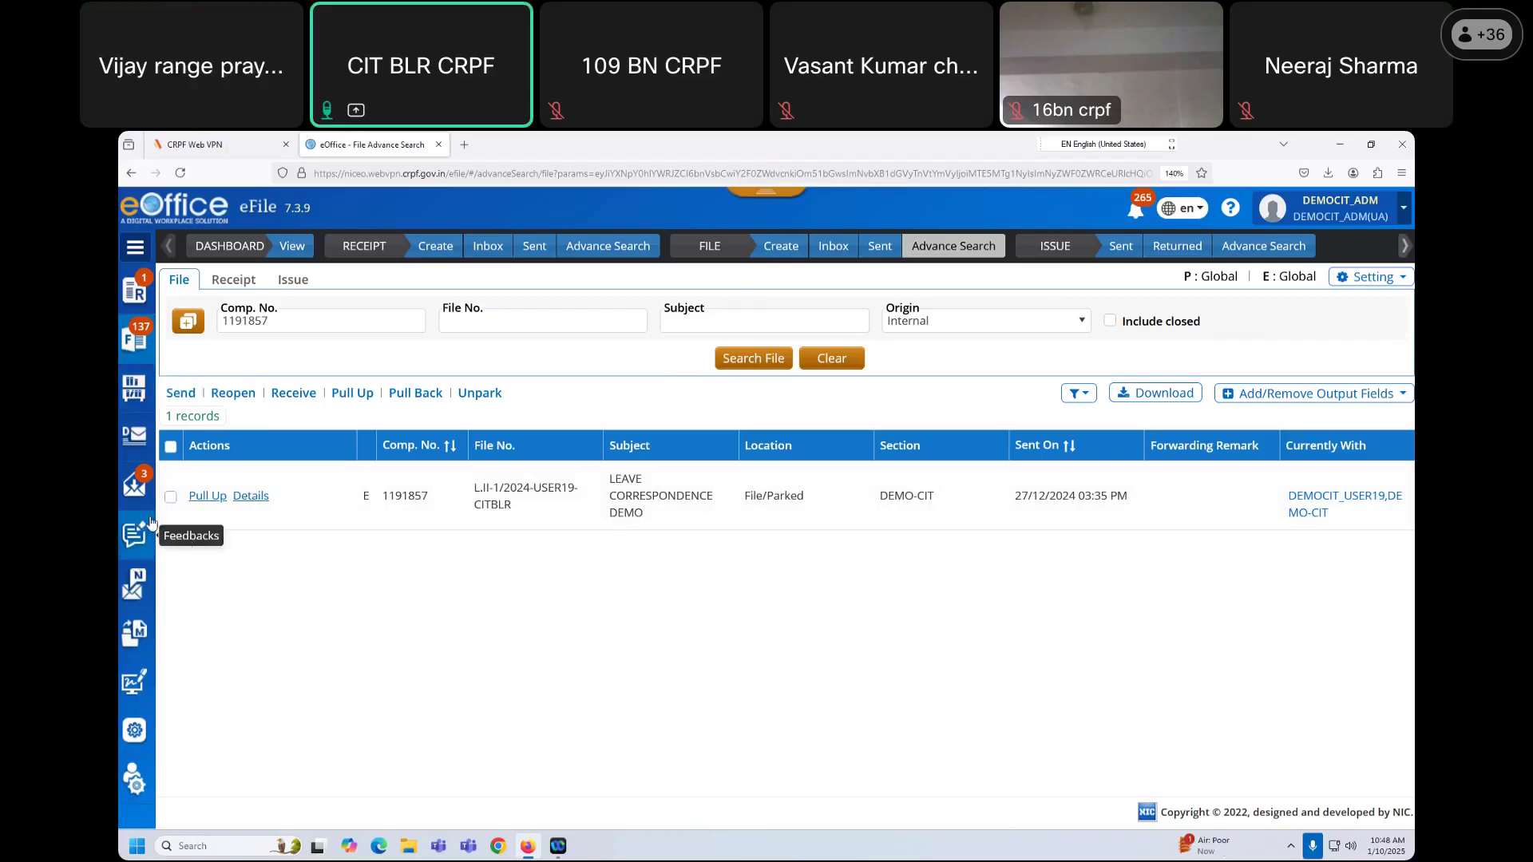
Step: Open file L.II-01/2024-127-EC-II from the Inbox and begin a New/Fresh draft
left_click(823, 250)
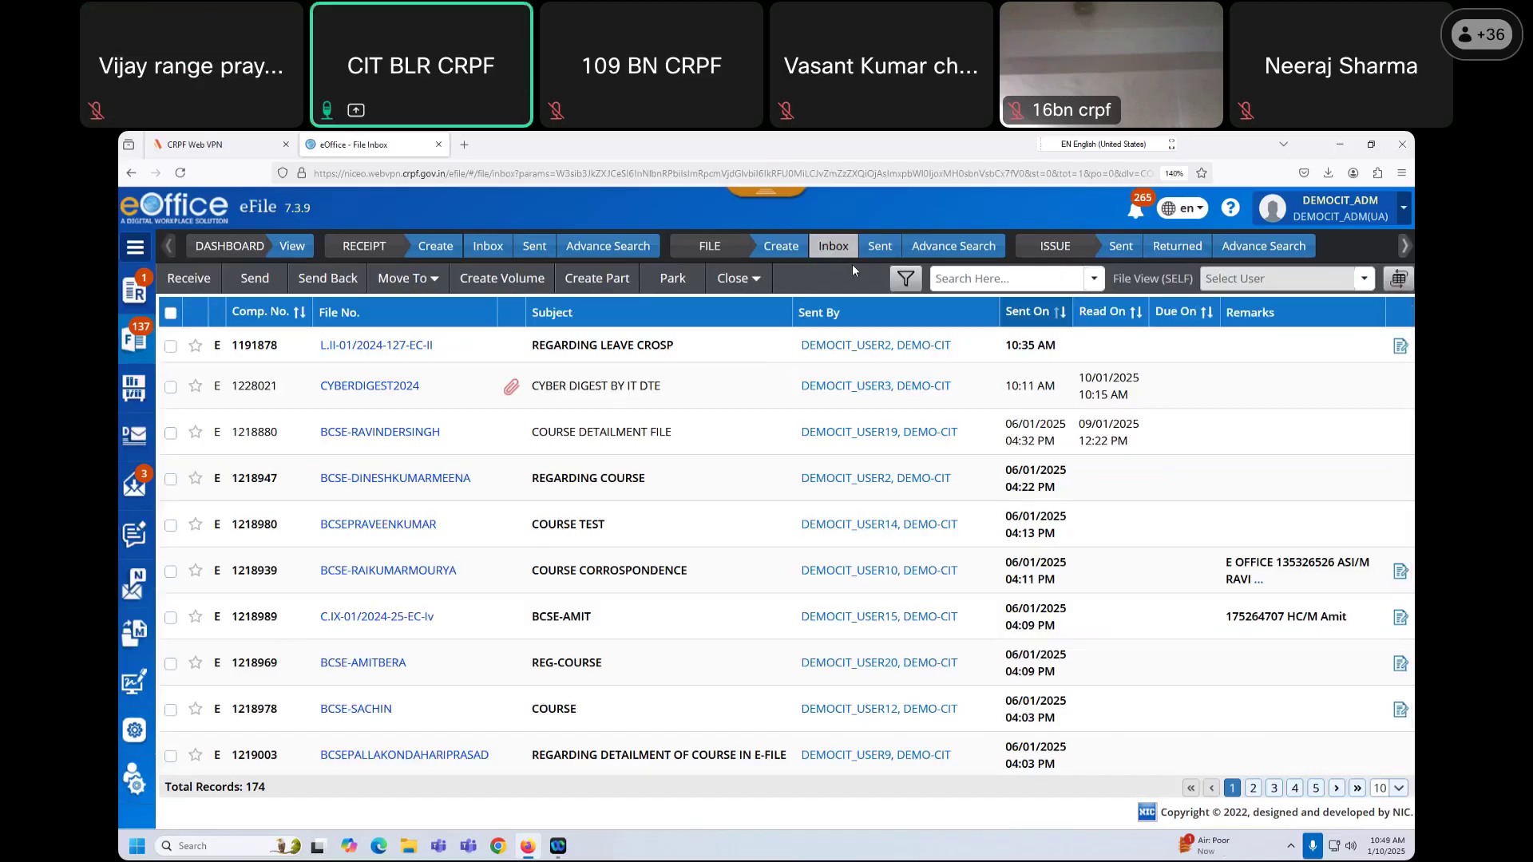
left_click(348, 352)
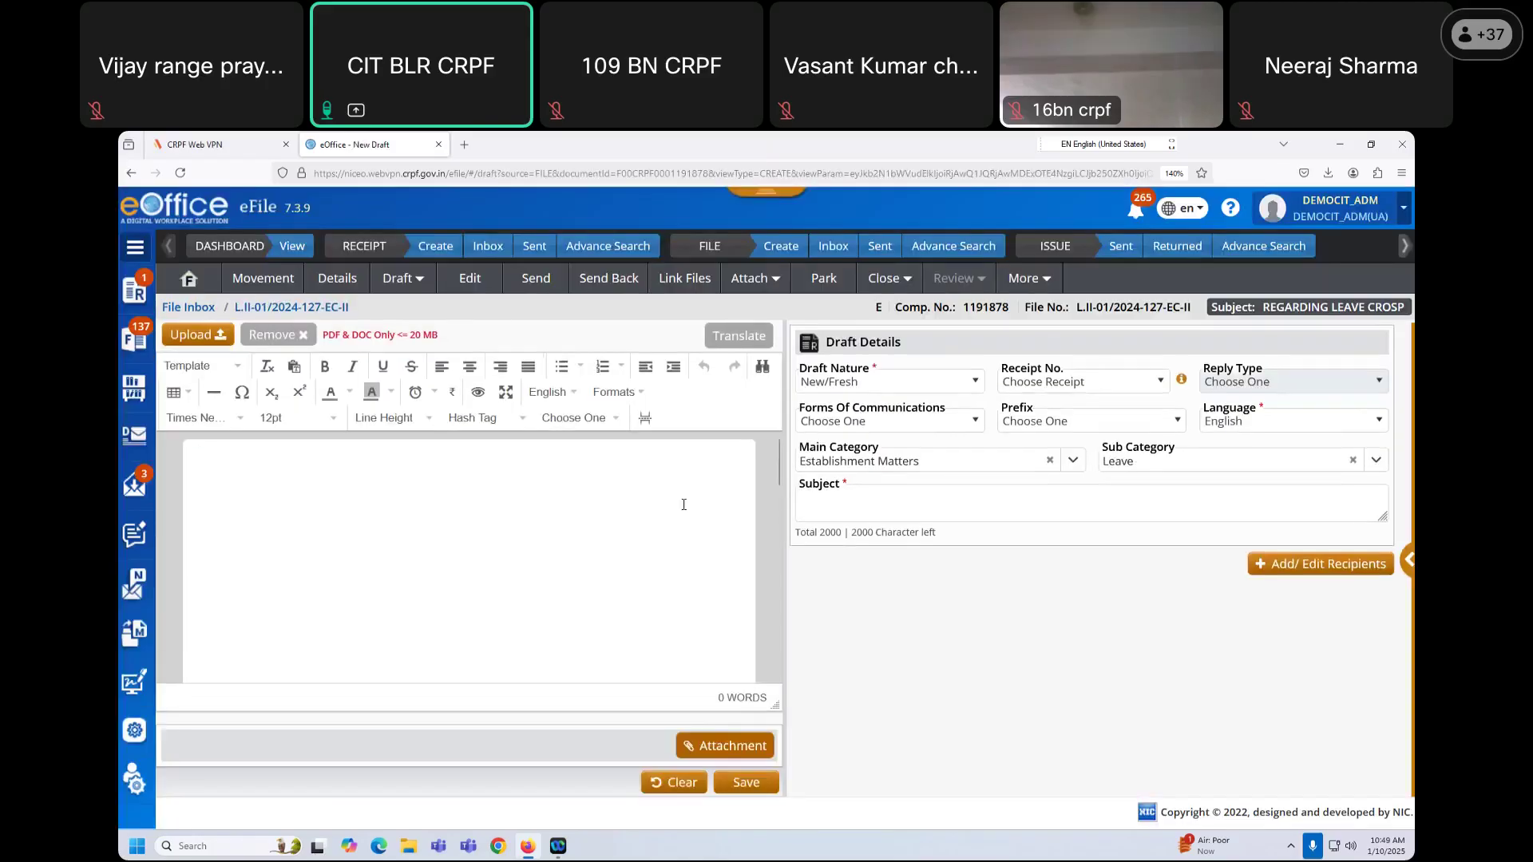
left_click(204, 288)
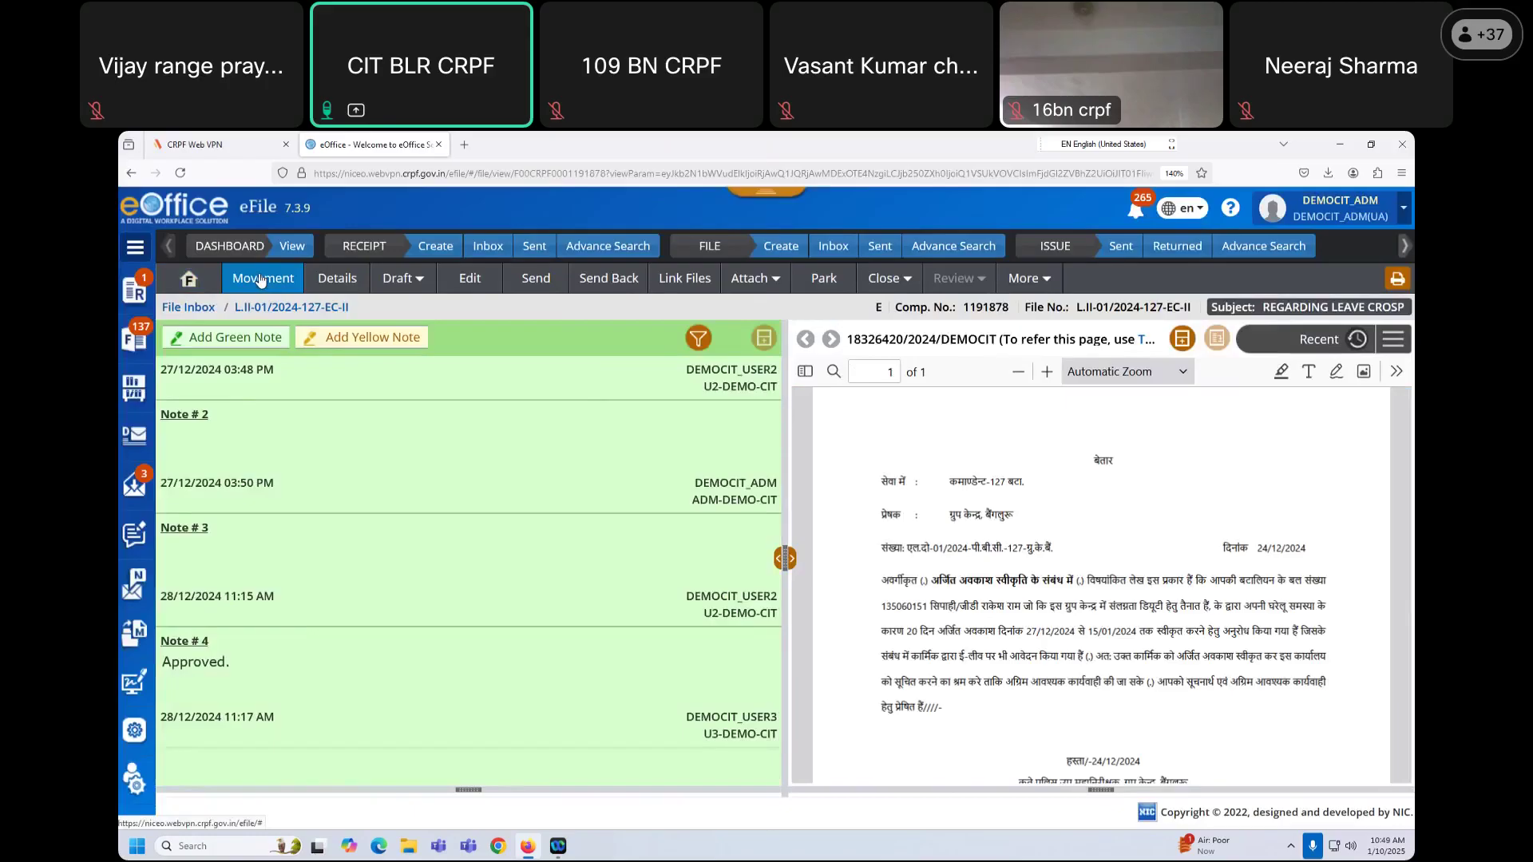
left_click(418, 277)
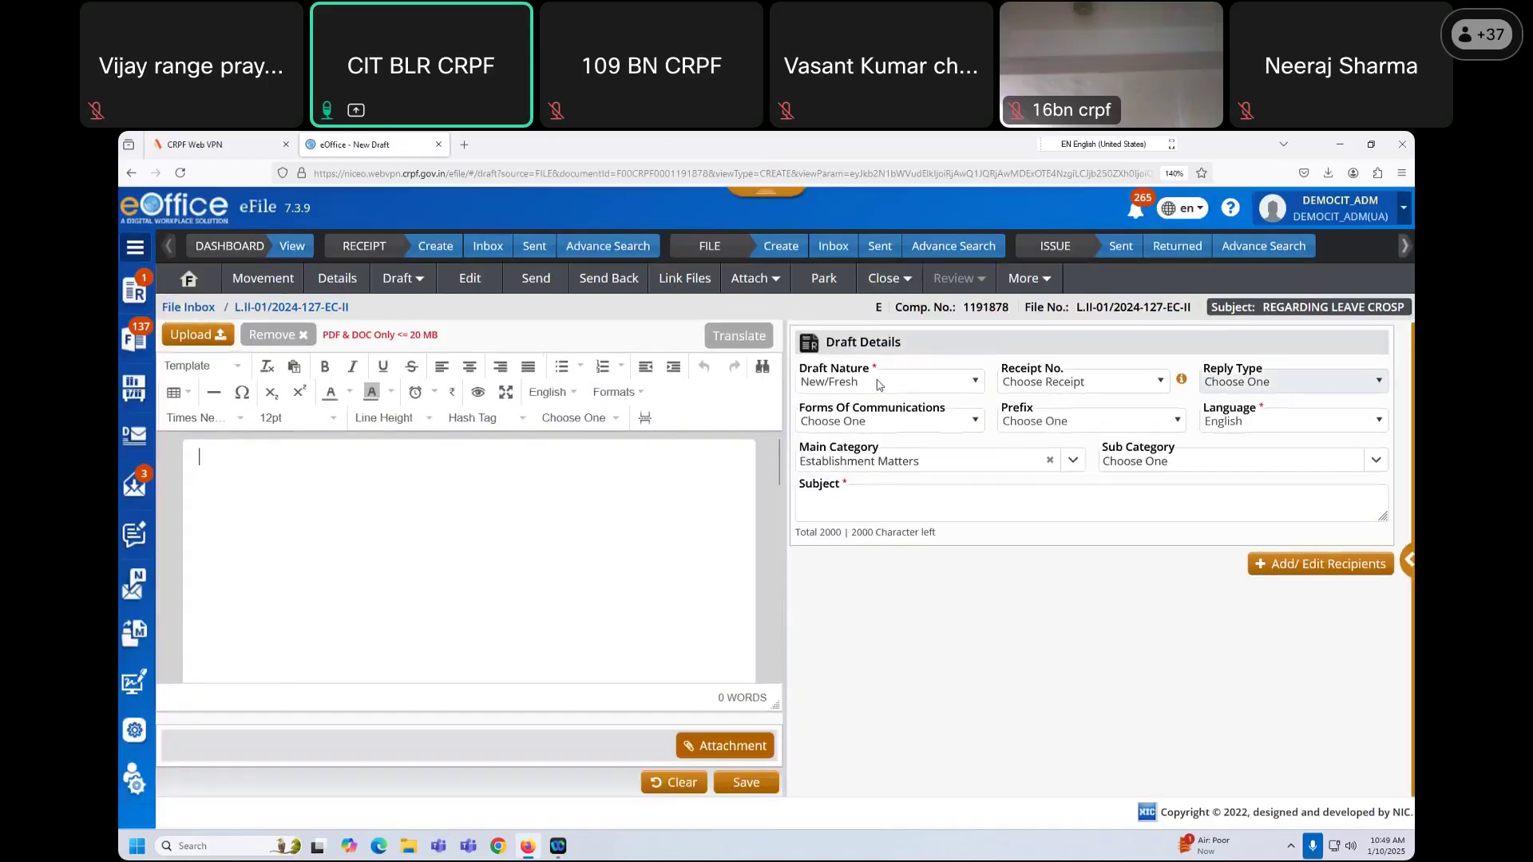
left_click(878, 383)
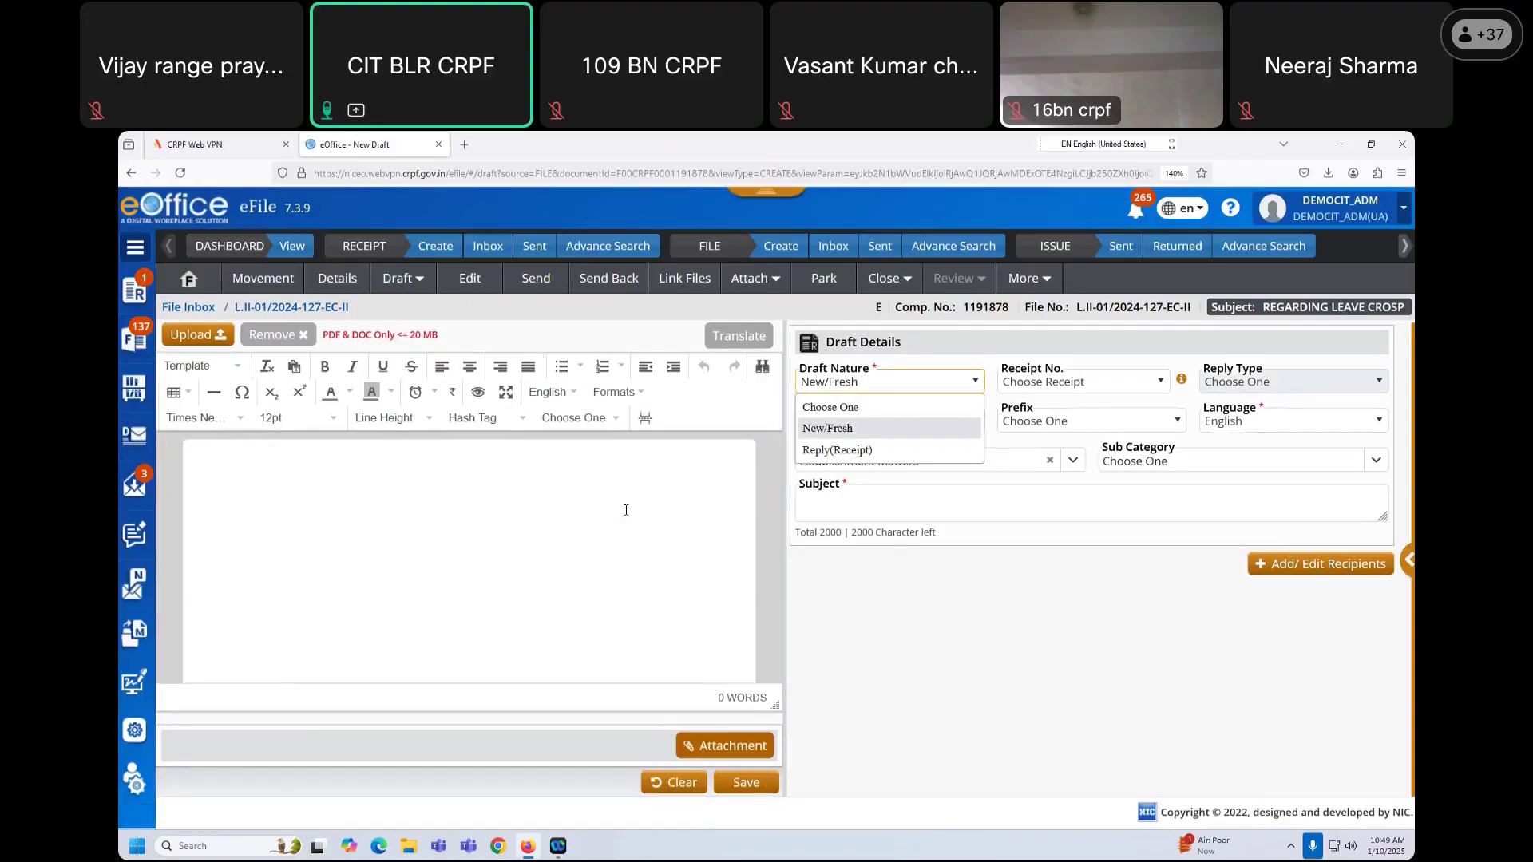
Step: Type two test lines, 'fgyf hu g' and 'fh fx bf bf bf b', in the draft body
left_click(429, 472)
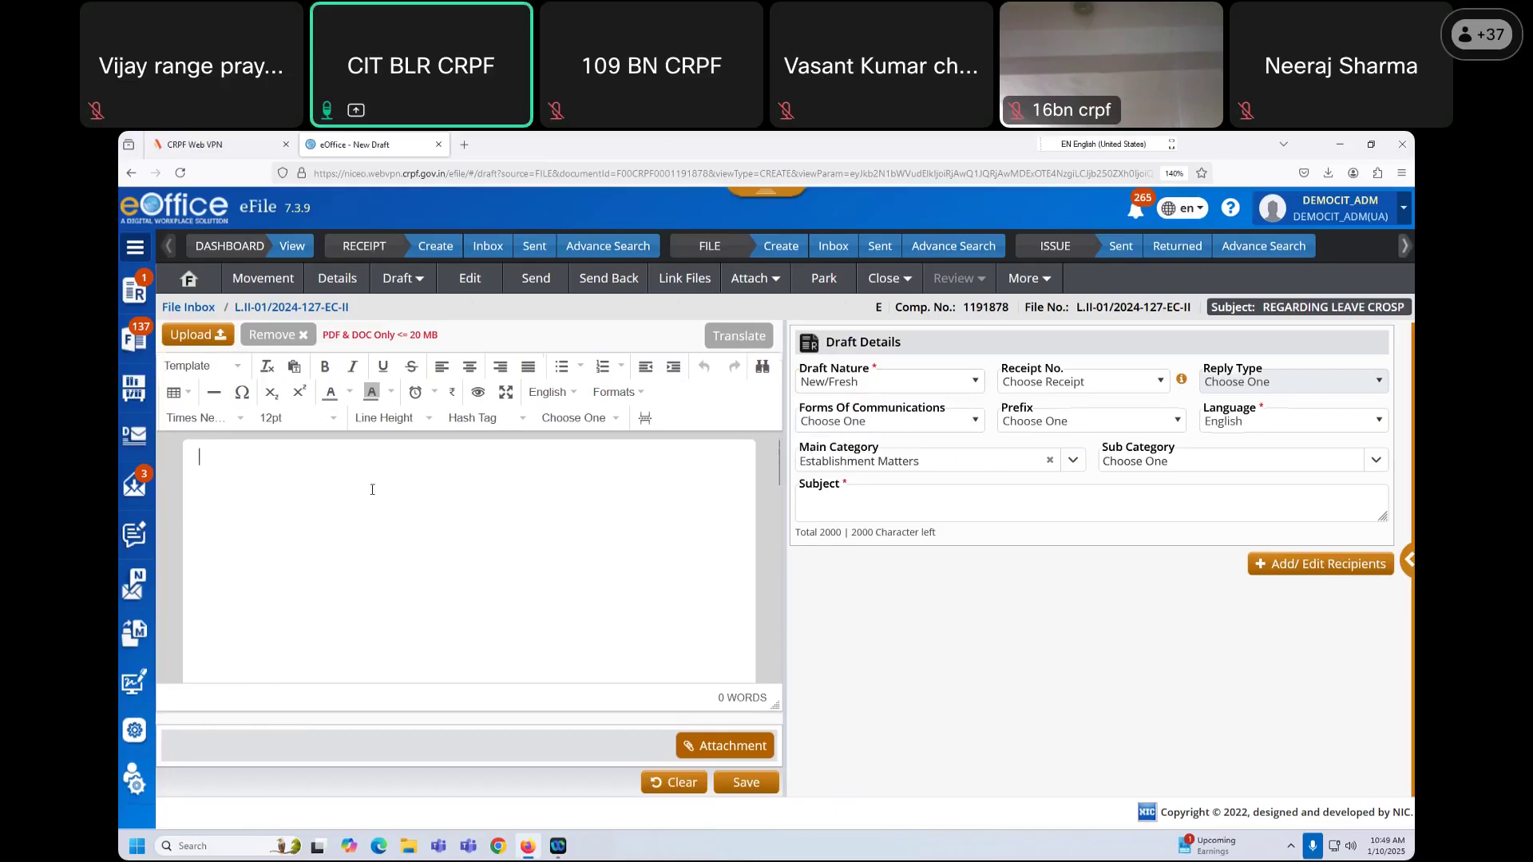
type("fgyf hu g")
key("Return")
type("fh fx bf bf bf b")
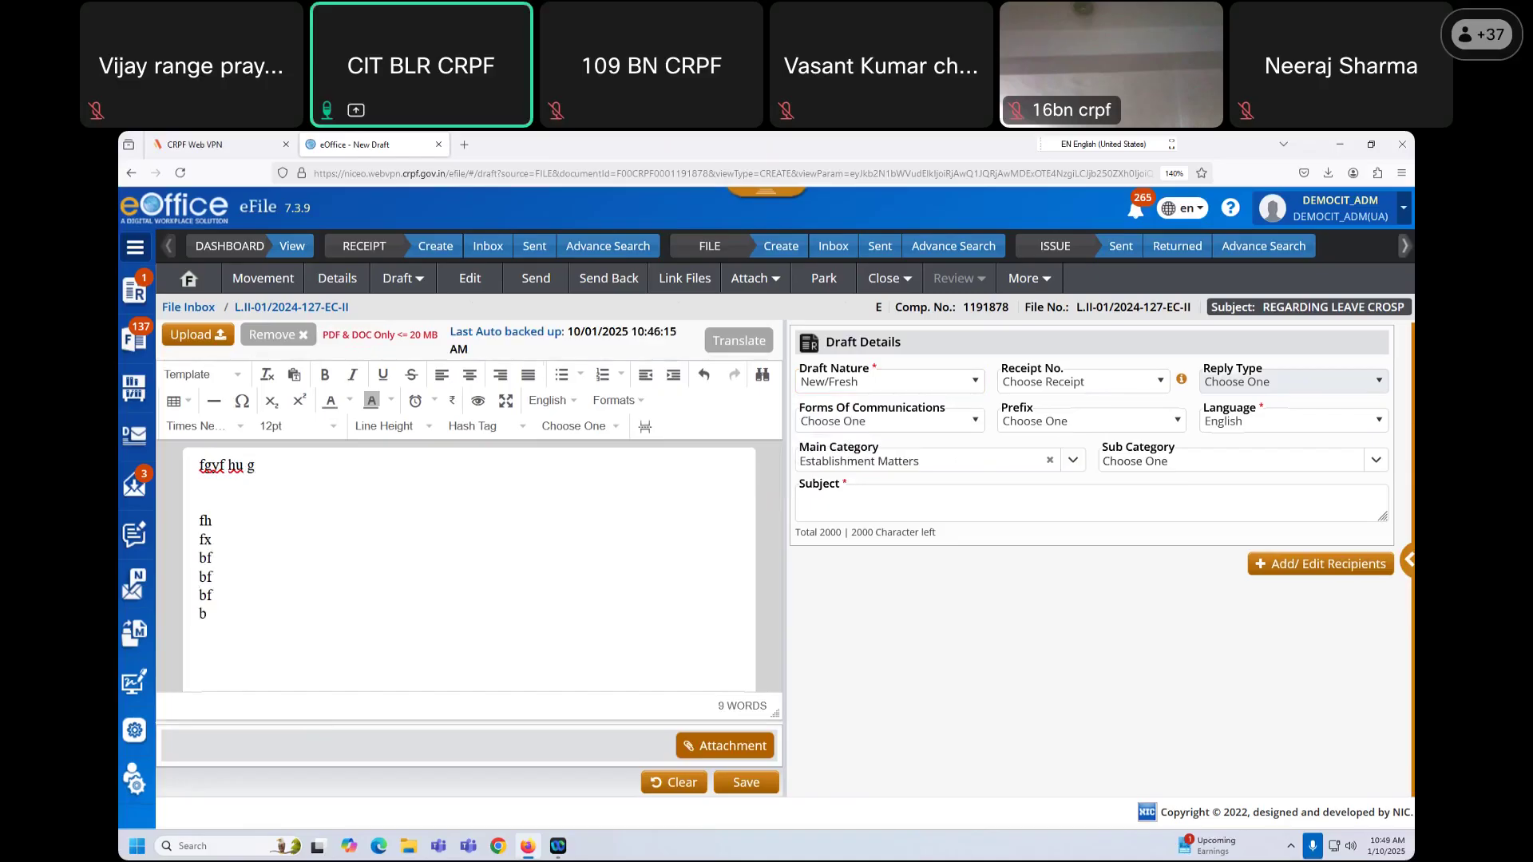
Step: Set Draft Nature to Reply(Receipt) linked to receipt 18326420/2024/DEMOCIT
left_click(921, 383)
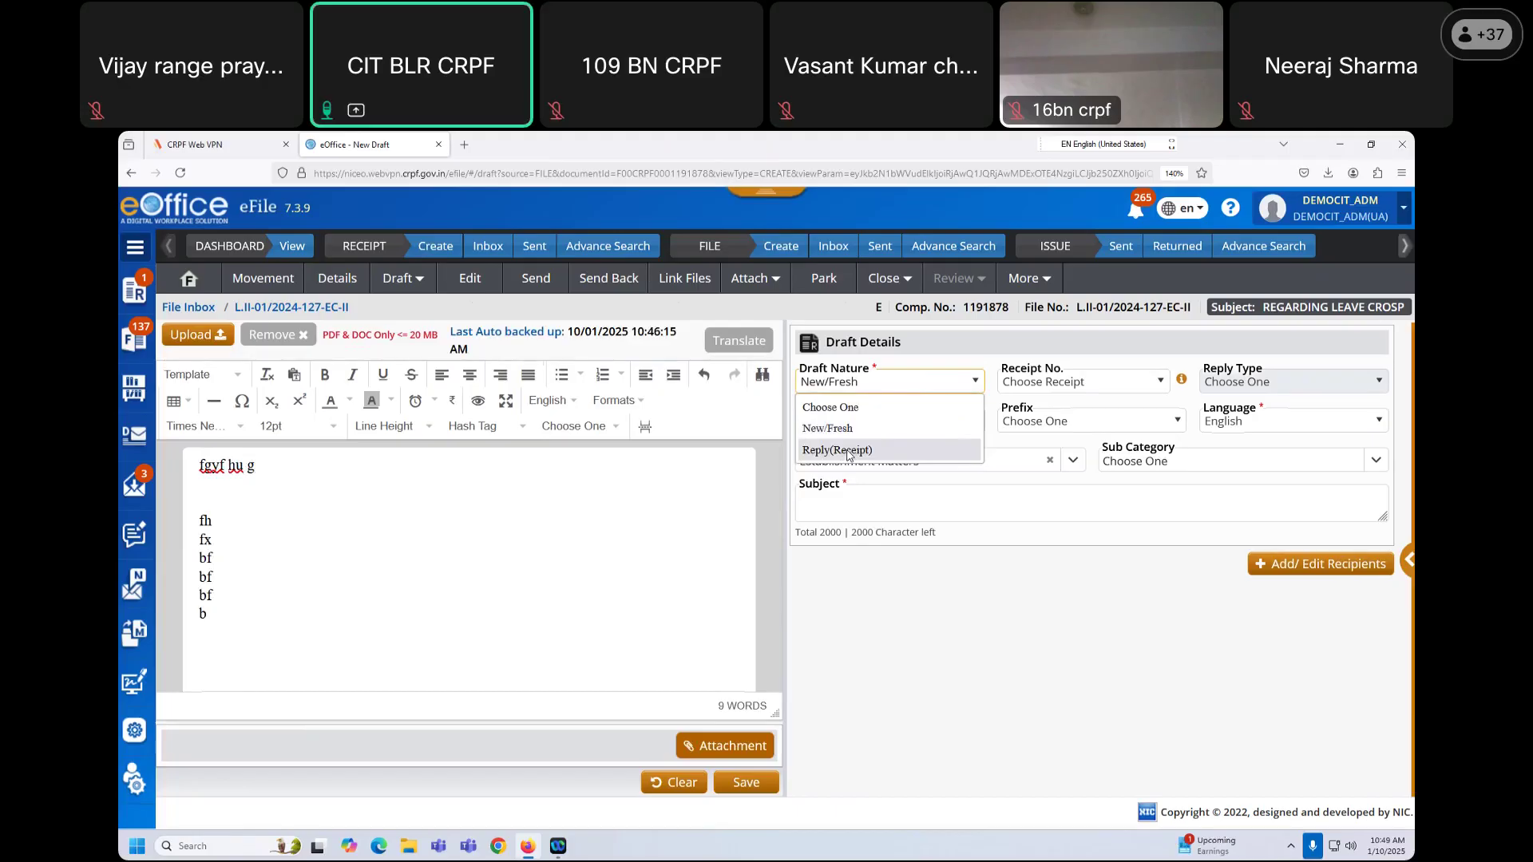
left_click(848, 452)
left_click(1140, 383)
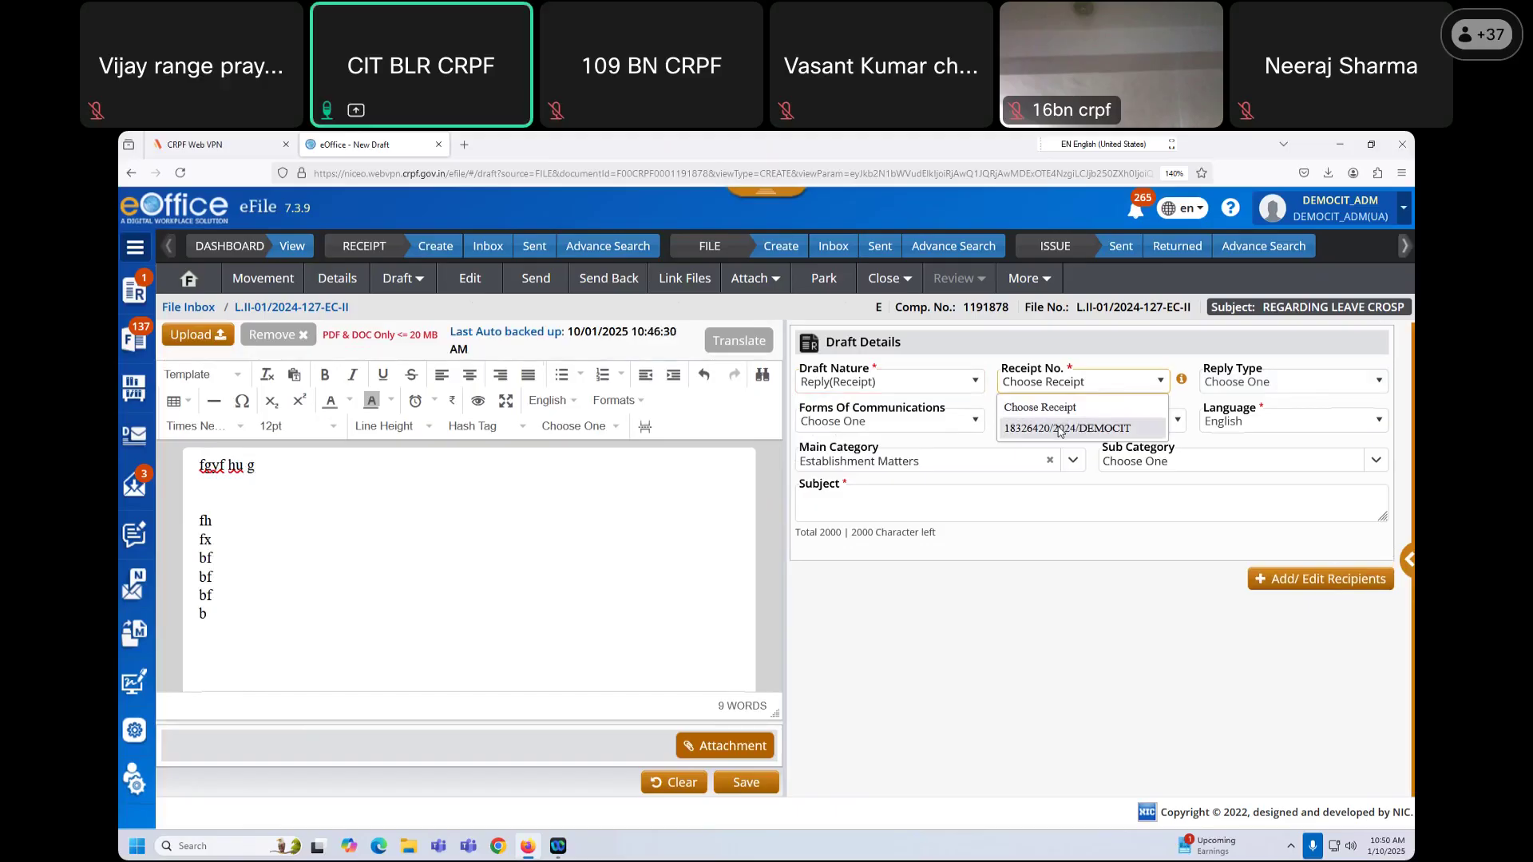
left_click(1064, 433)
Step: Toggle Add as Attachment for the receipt and remove the LEAVE.pdf attachment
left_click_drag(1009, 404, 1129, 414)
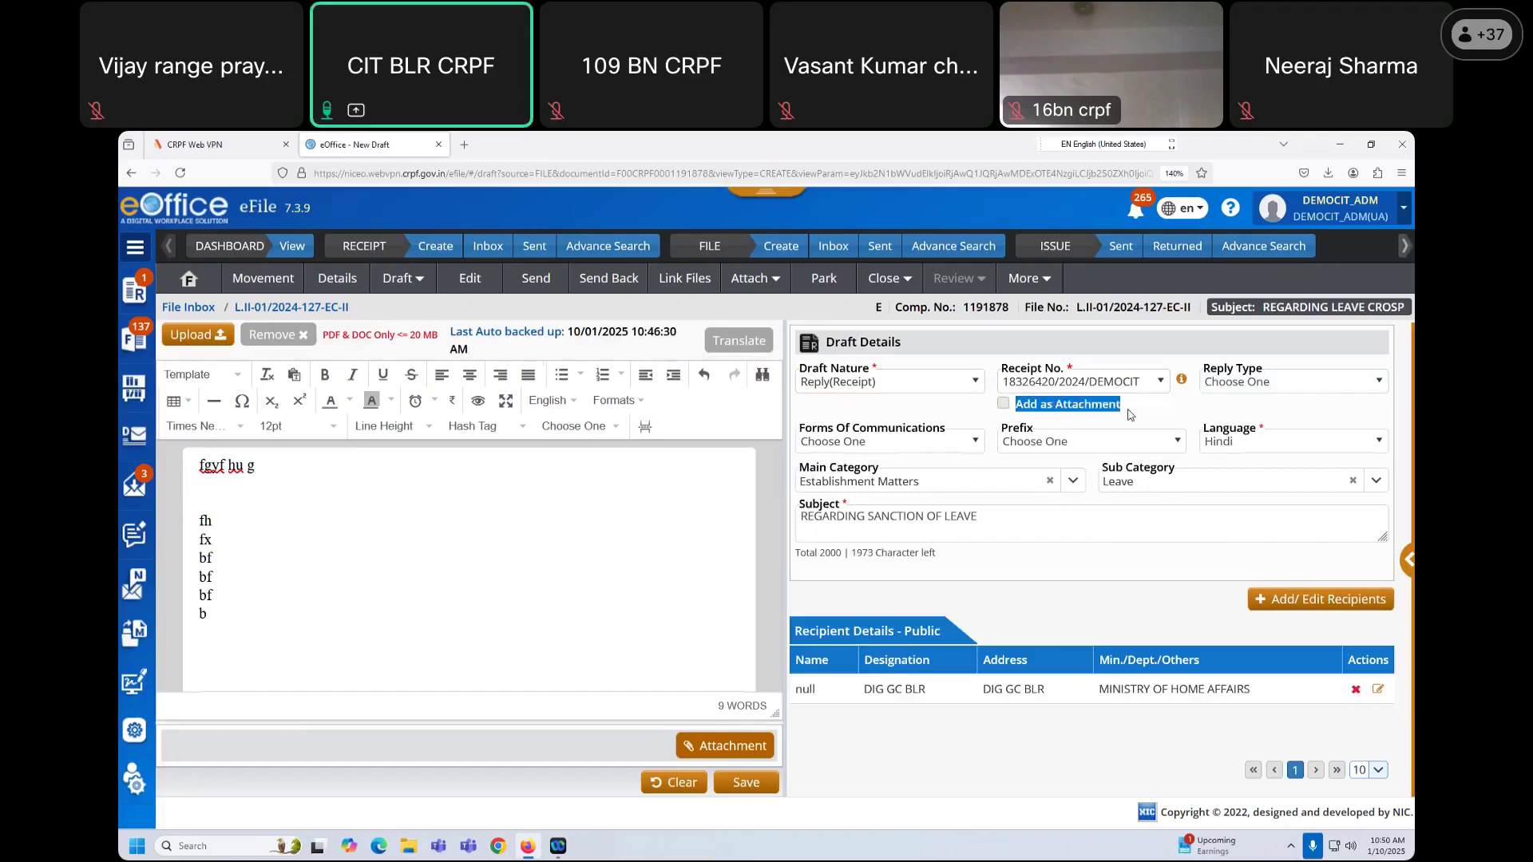
left_click(1129, 414)
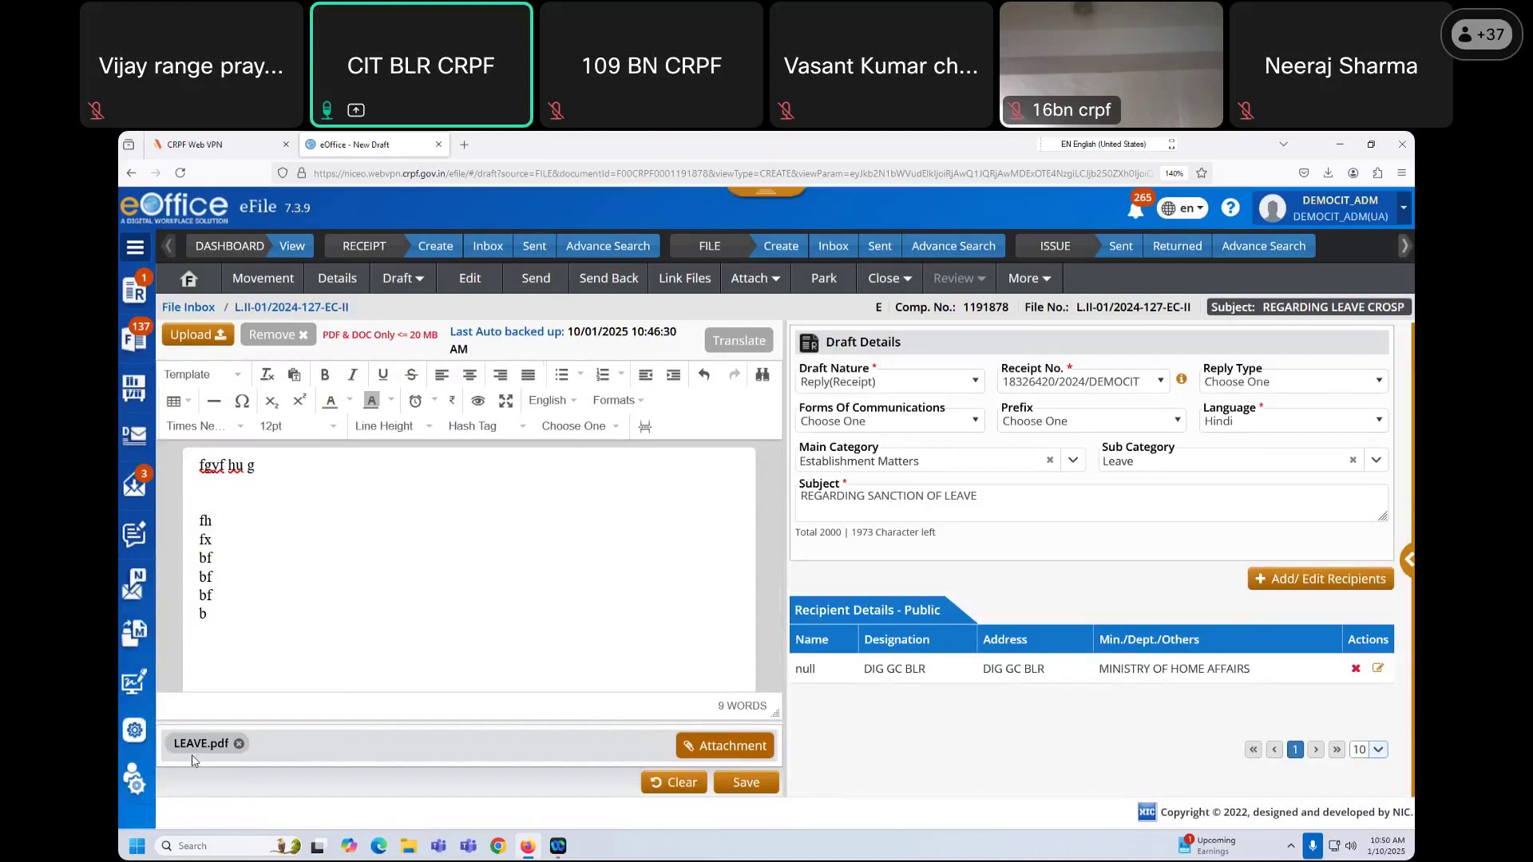
left_click(239, 745)
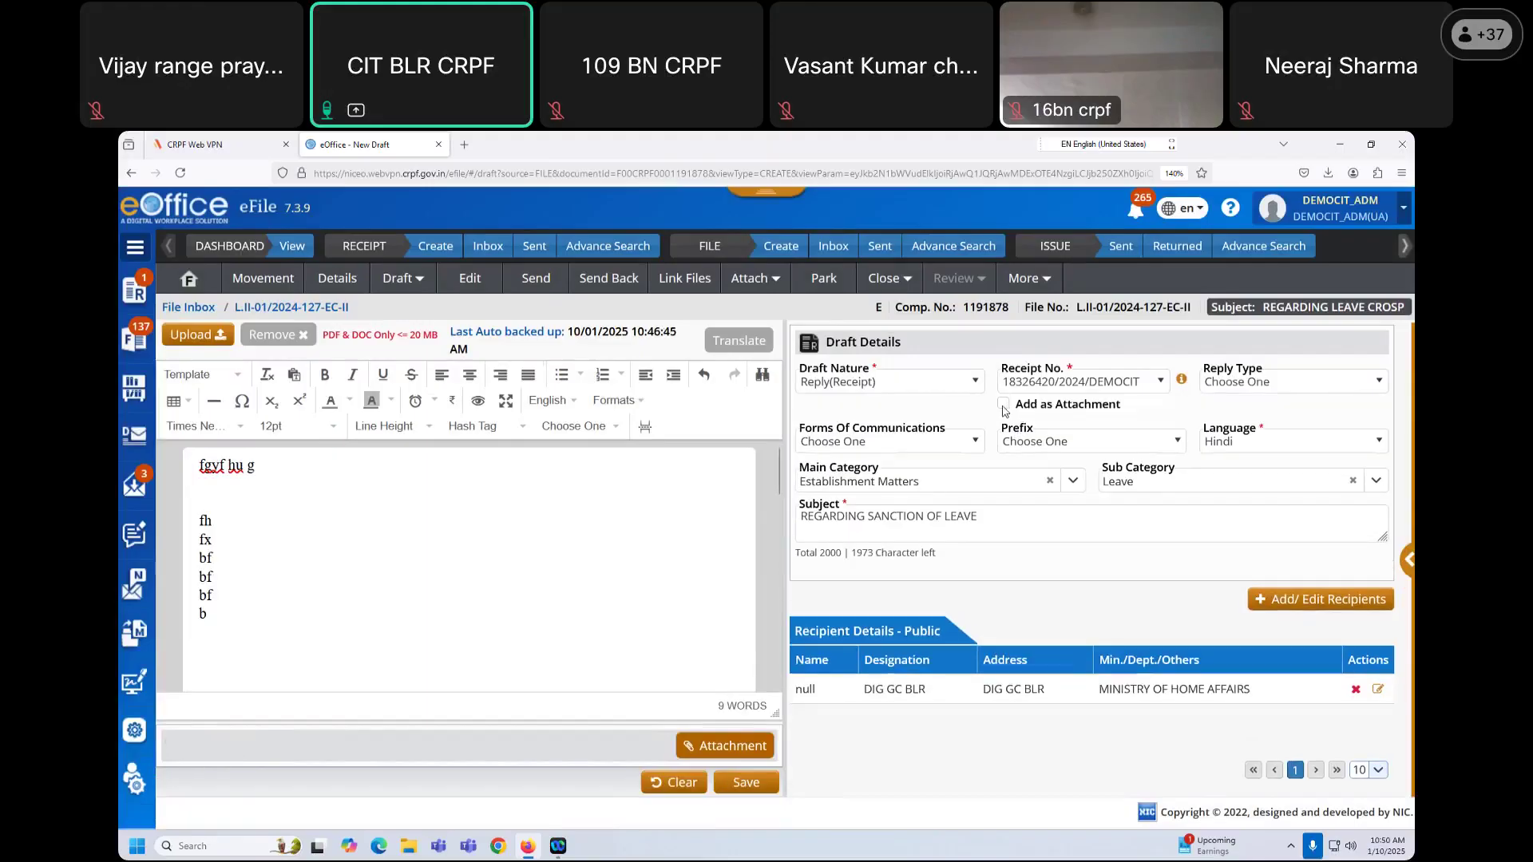
left_click(1003, 405)
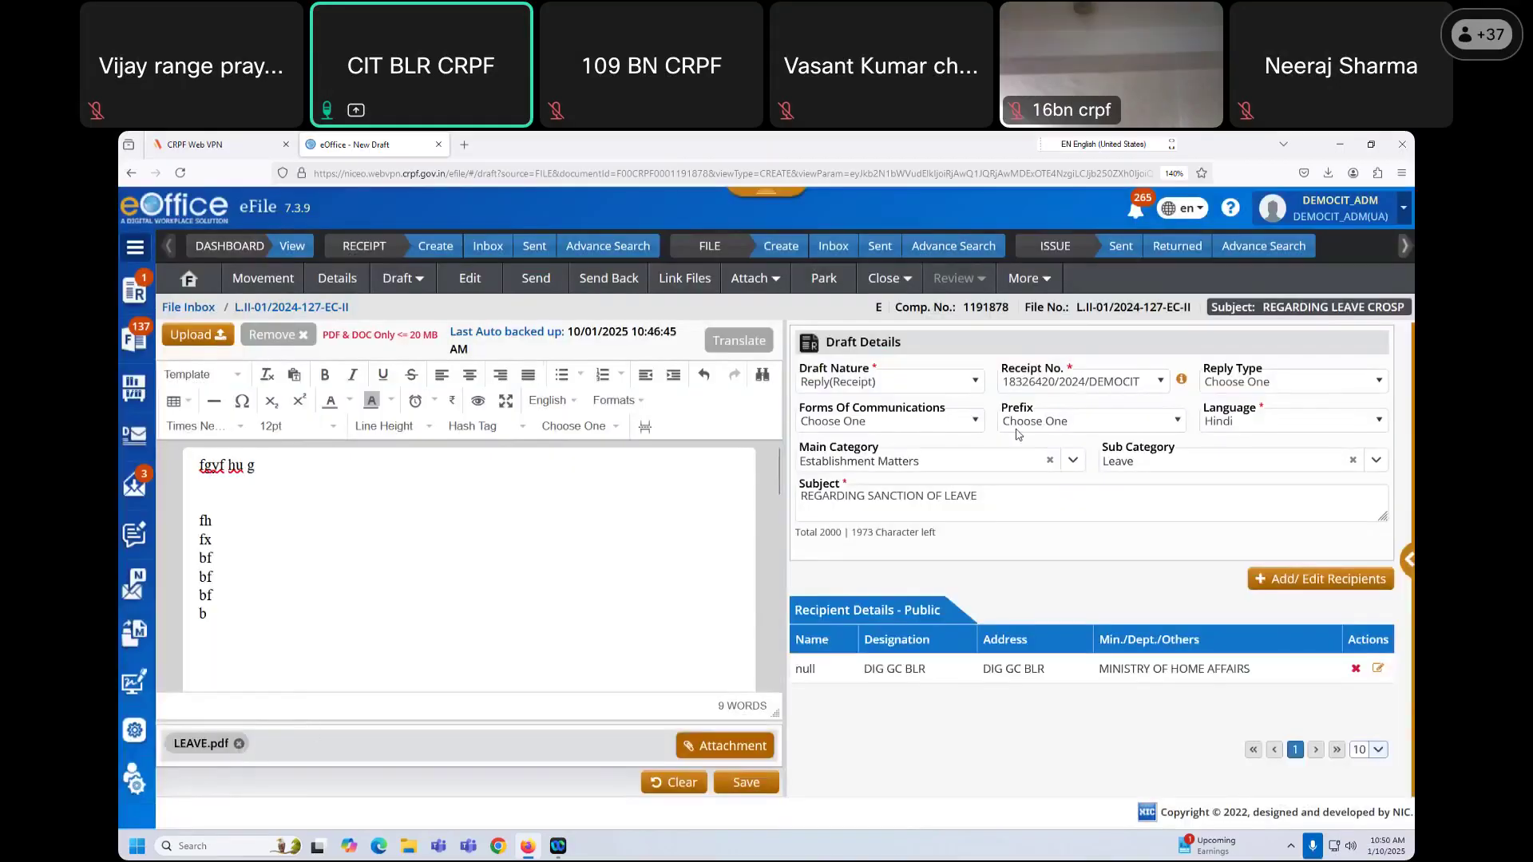
left_click(238, 743)
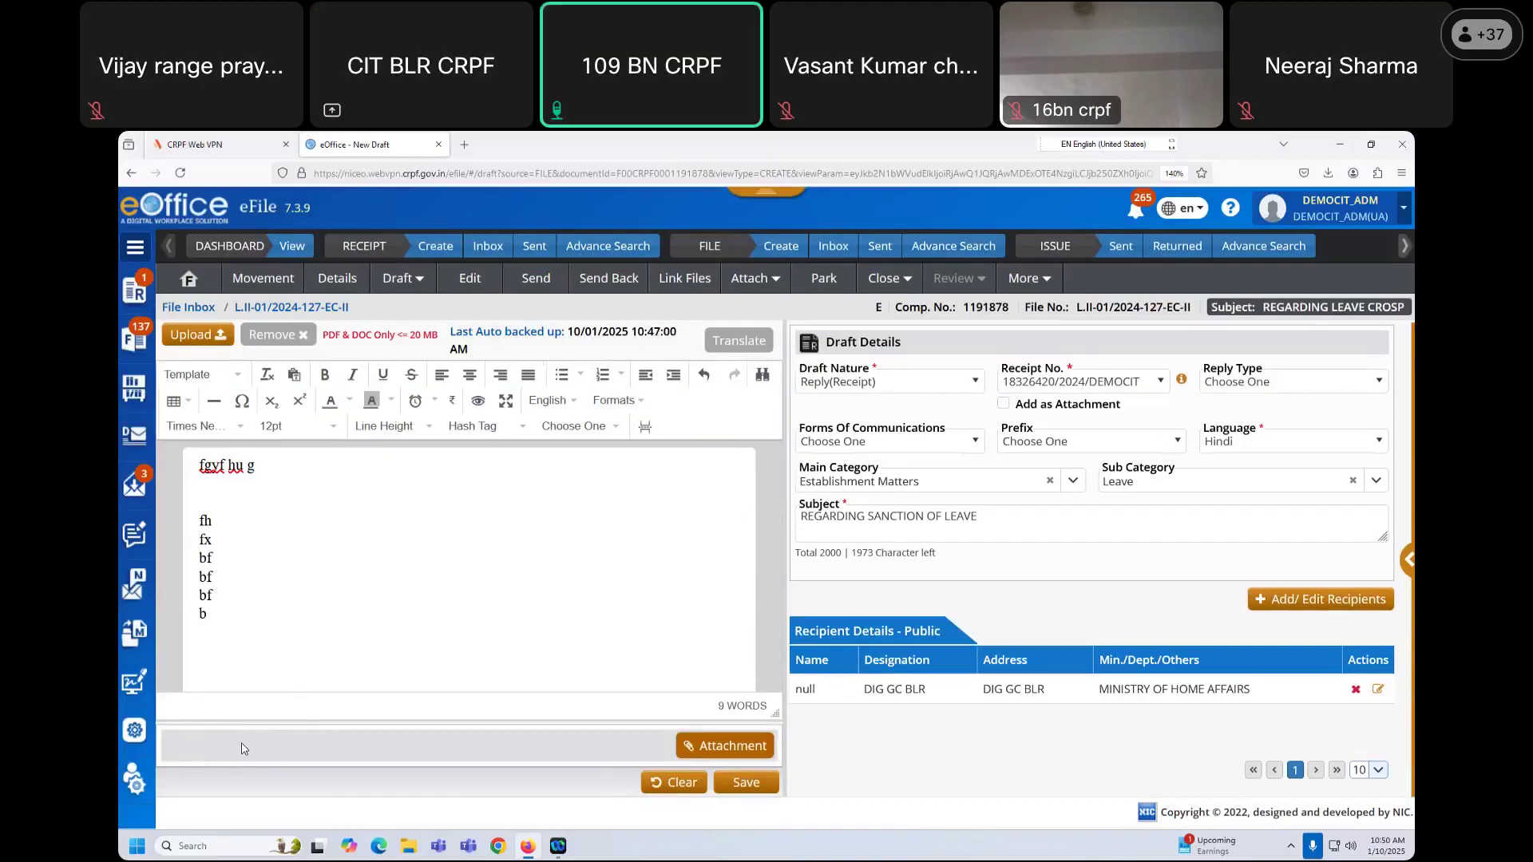
Step: Keep receipt 18326420/2024/DEMOCIT selected and return to the file's notes view
left_click(1133, 381)
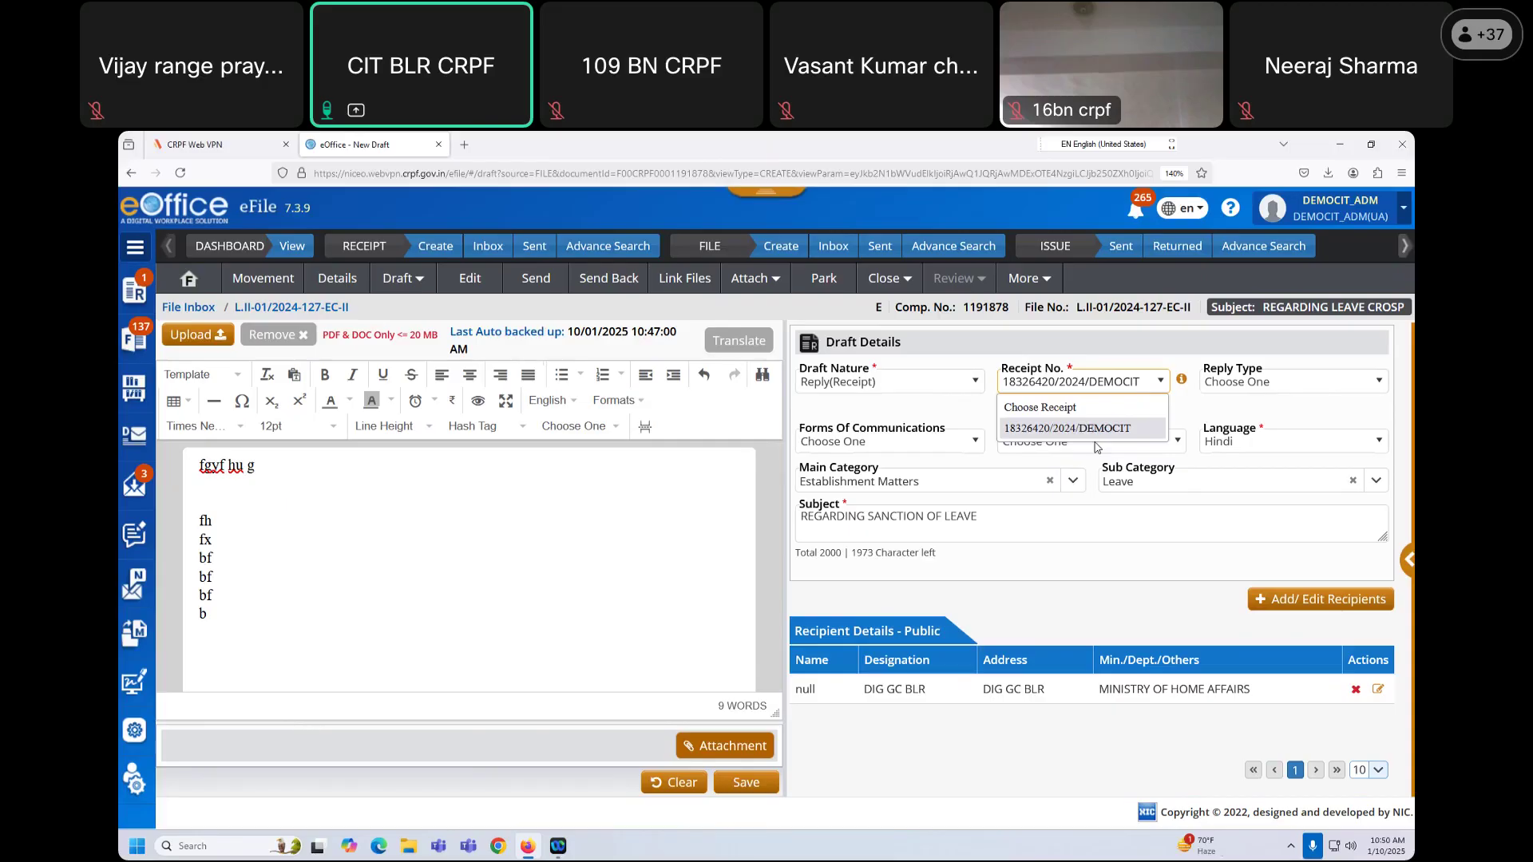
left_click(1046, 569)
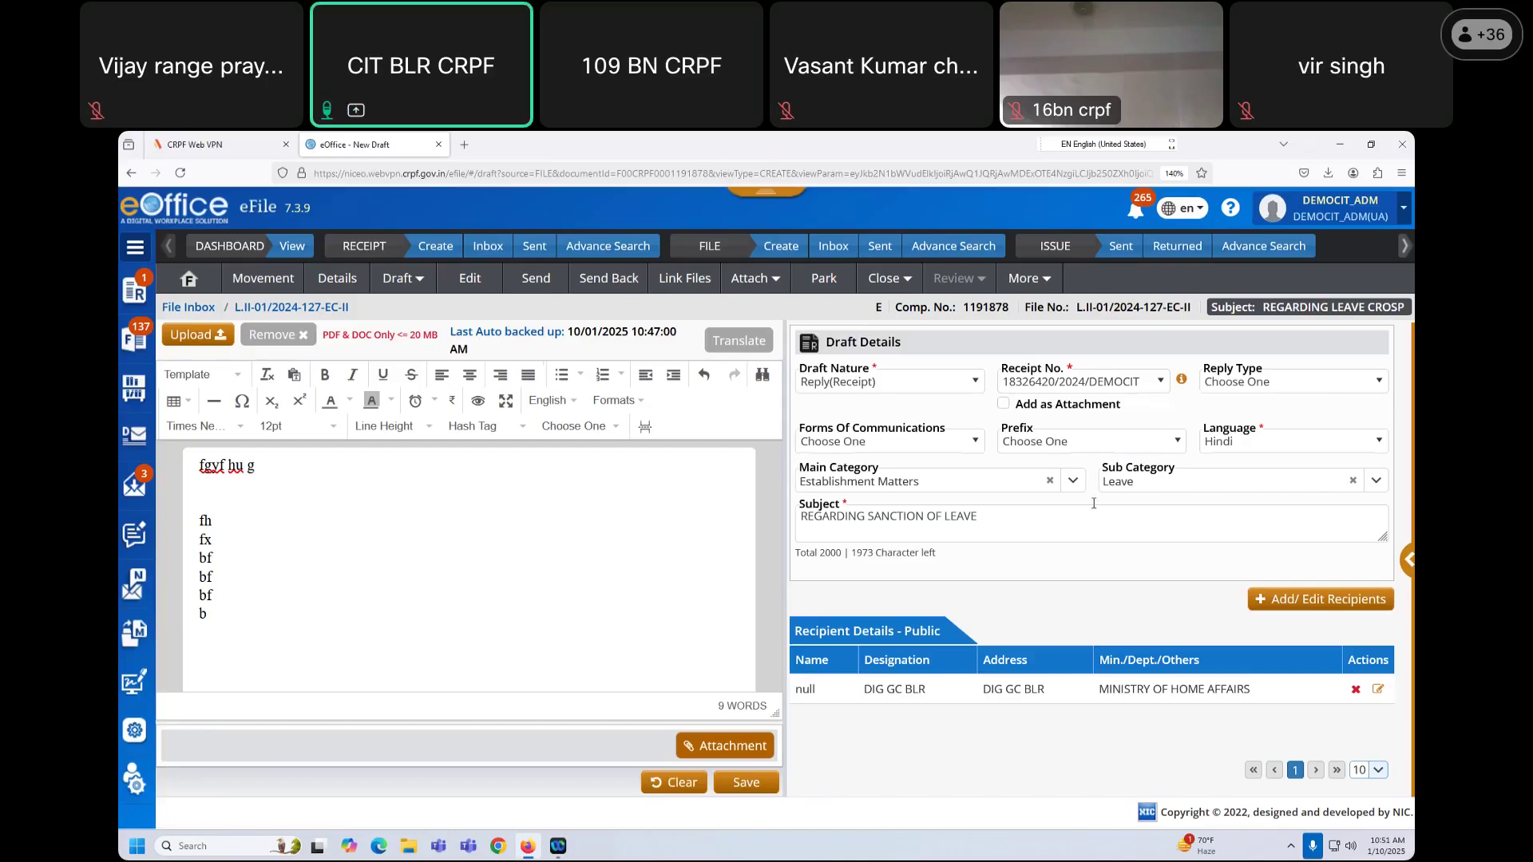
left_click(1096, 381)
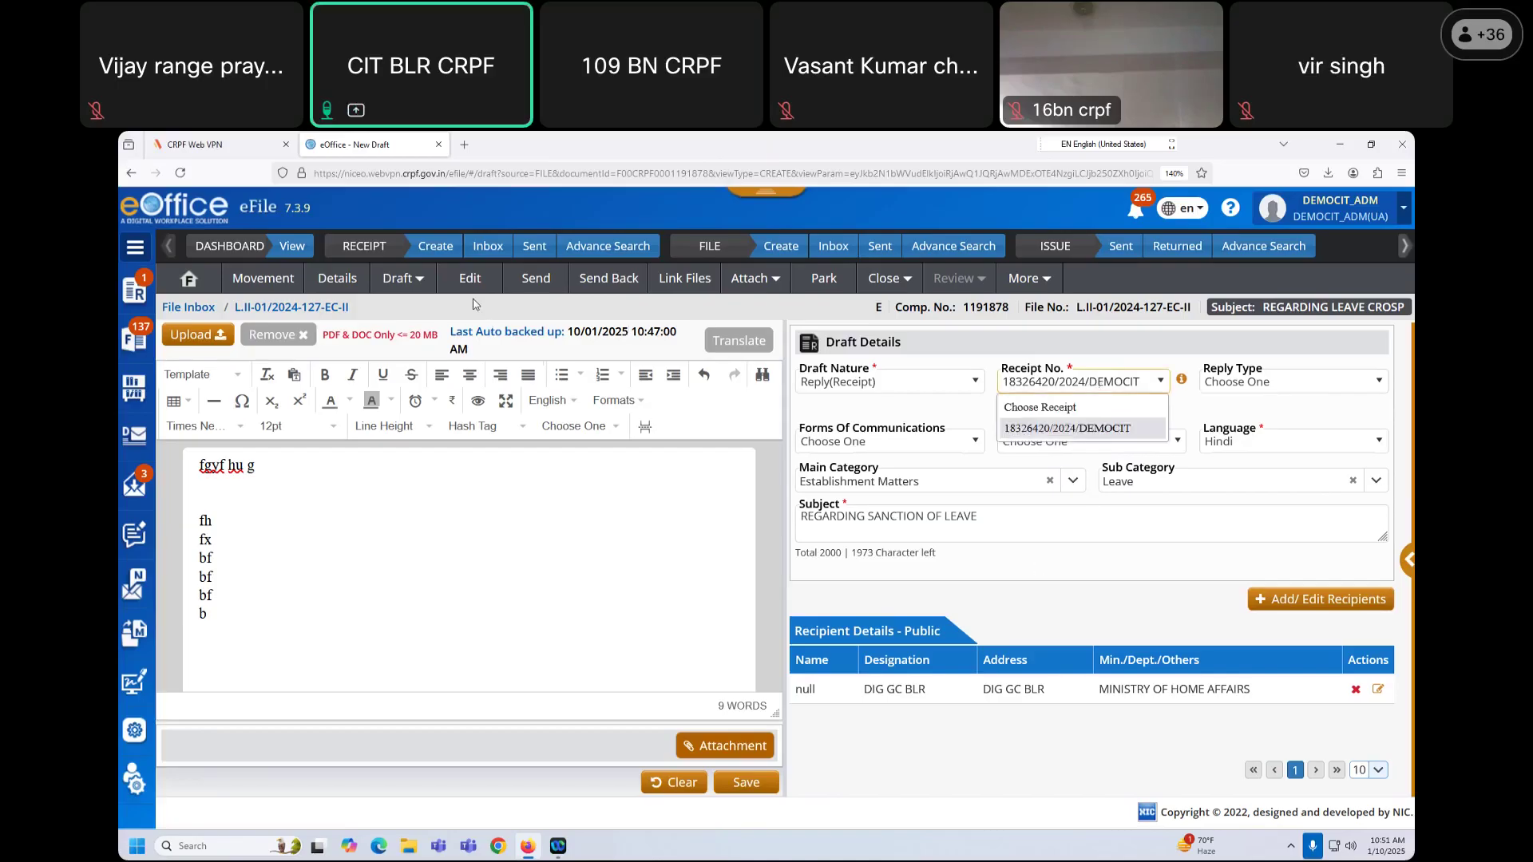
left_click(585, 279)
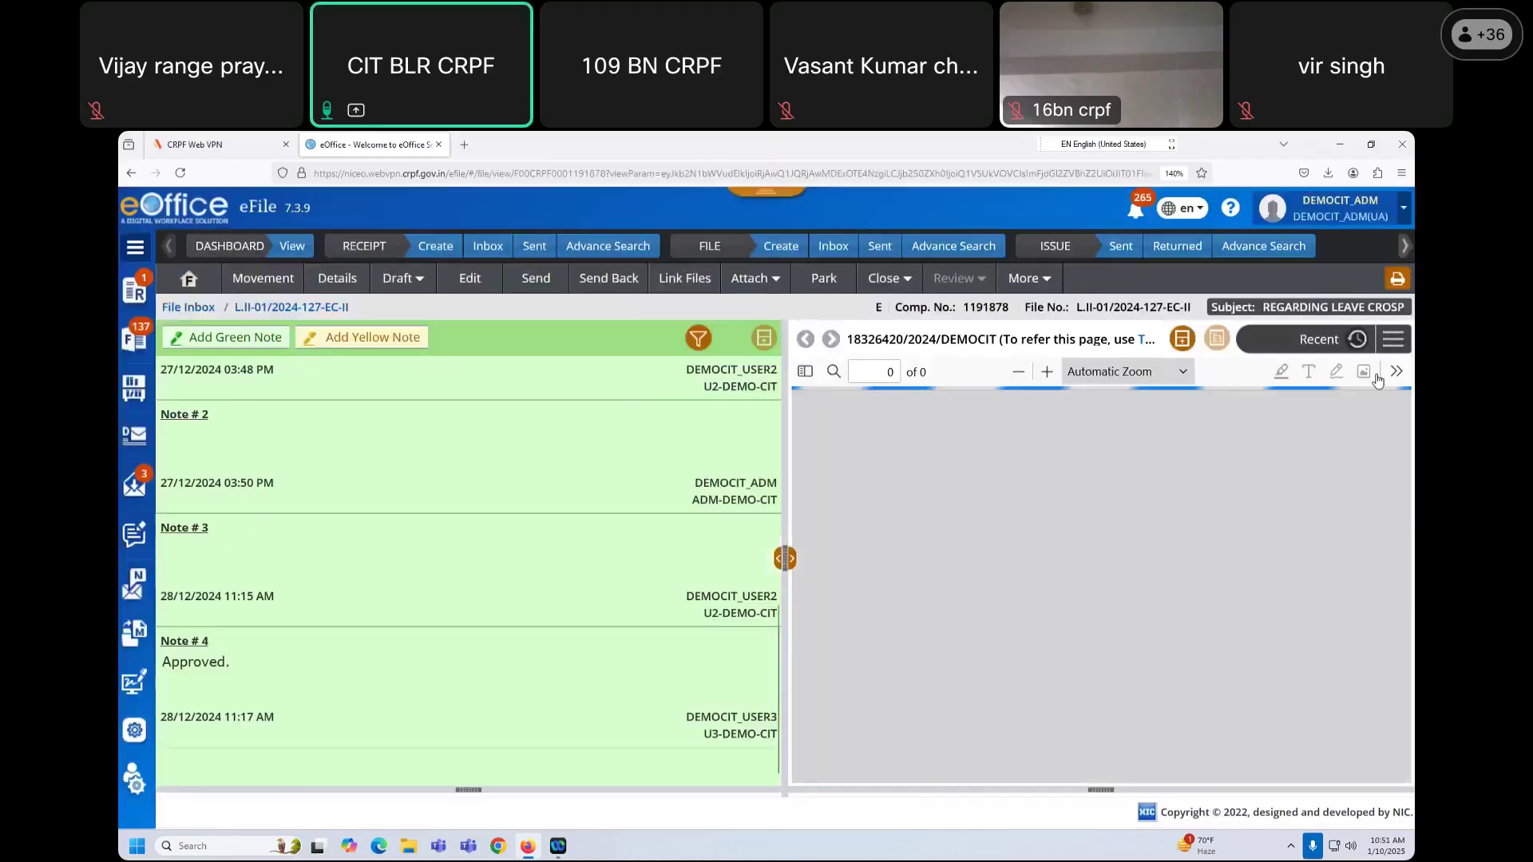
left_click(1393, 339)
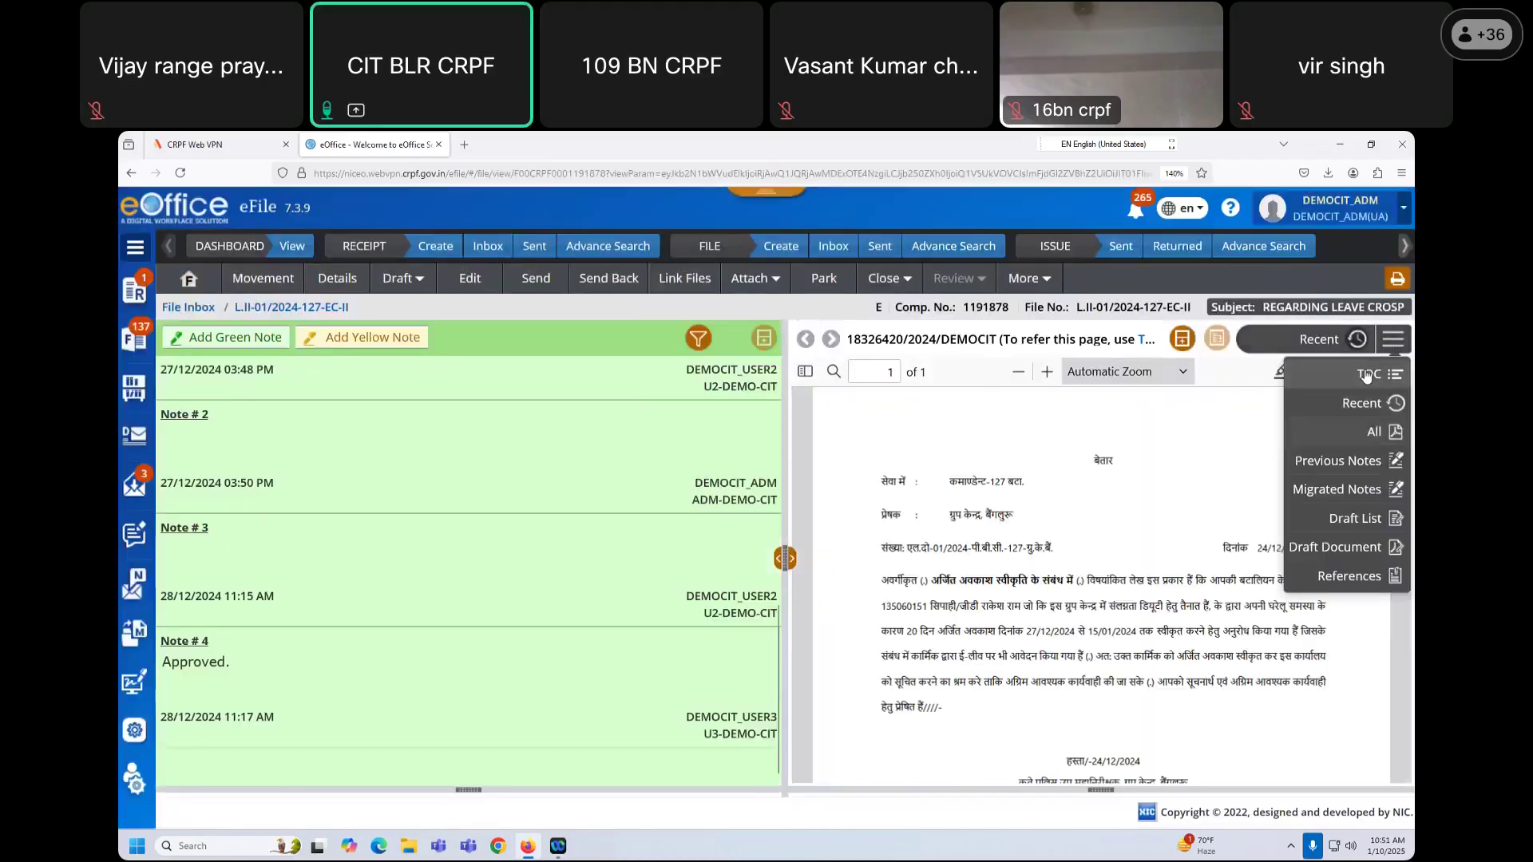
Step: Show the TOC listing receipt 18326420/2024/DEMOCIT, then open the Setting menu
left_click(1368, 376)
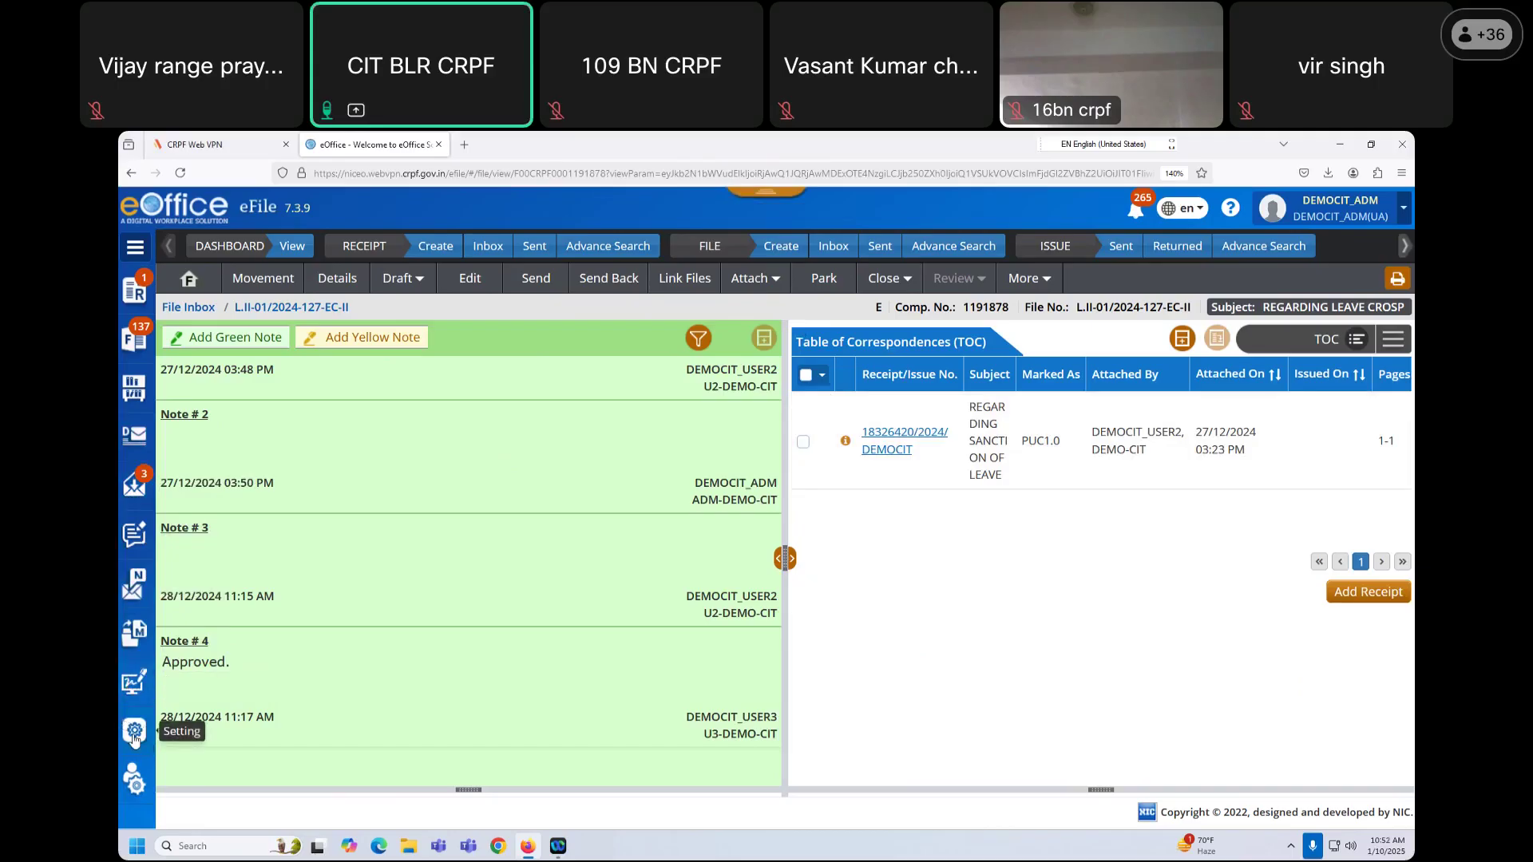
left_click(134, 734)
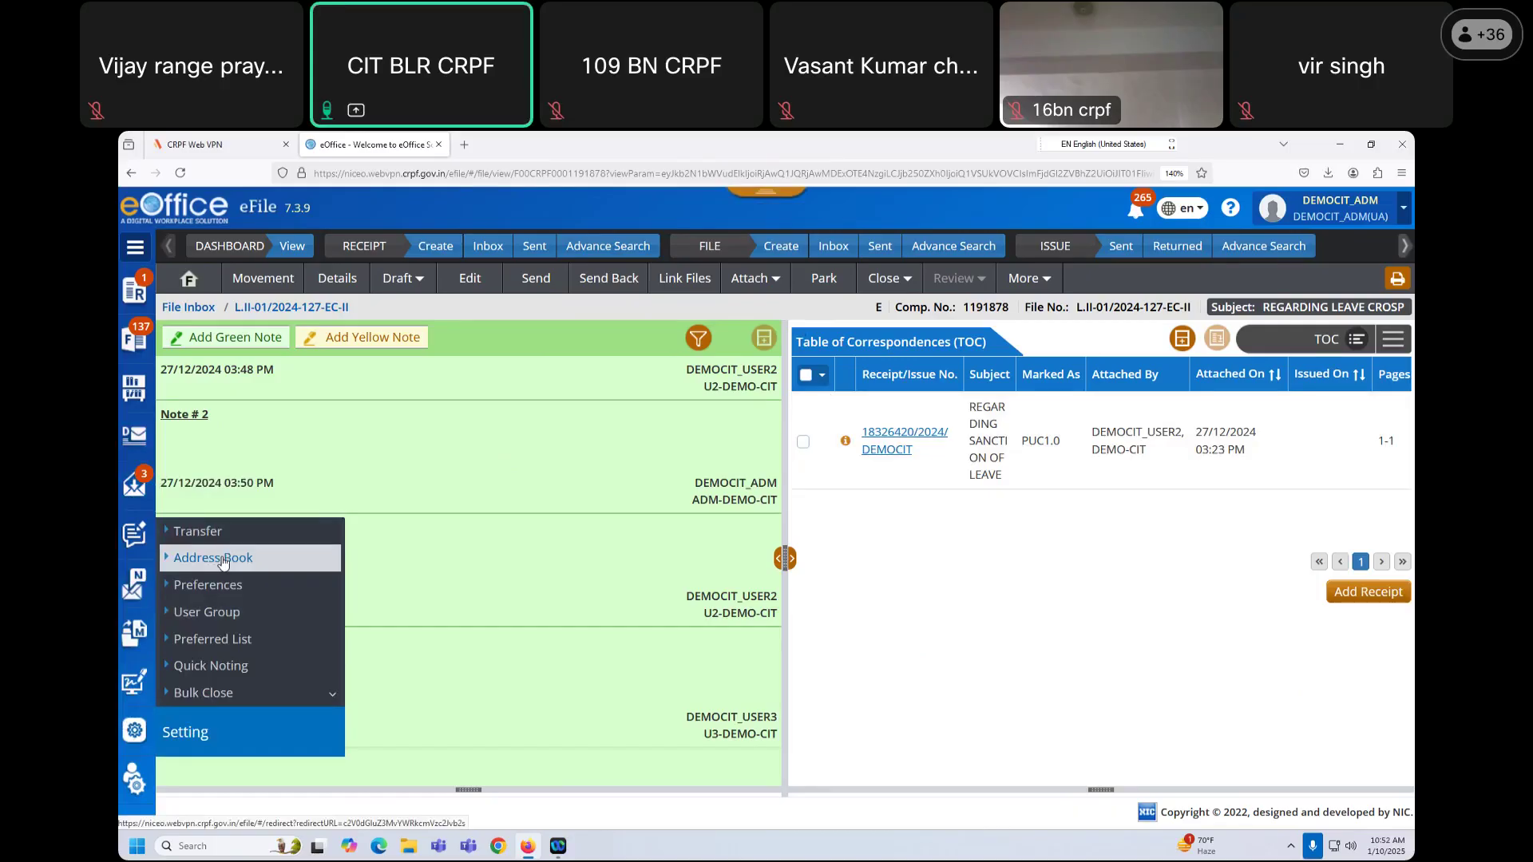
Step: Open Setting > User Group and reload the User Group List, which shows 0 records
left_click(211, 615)
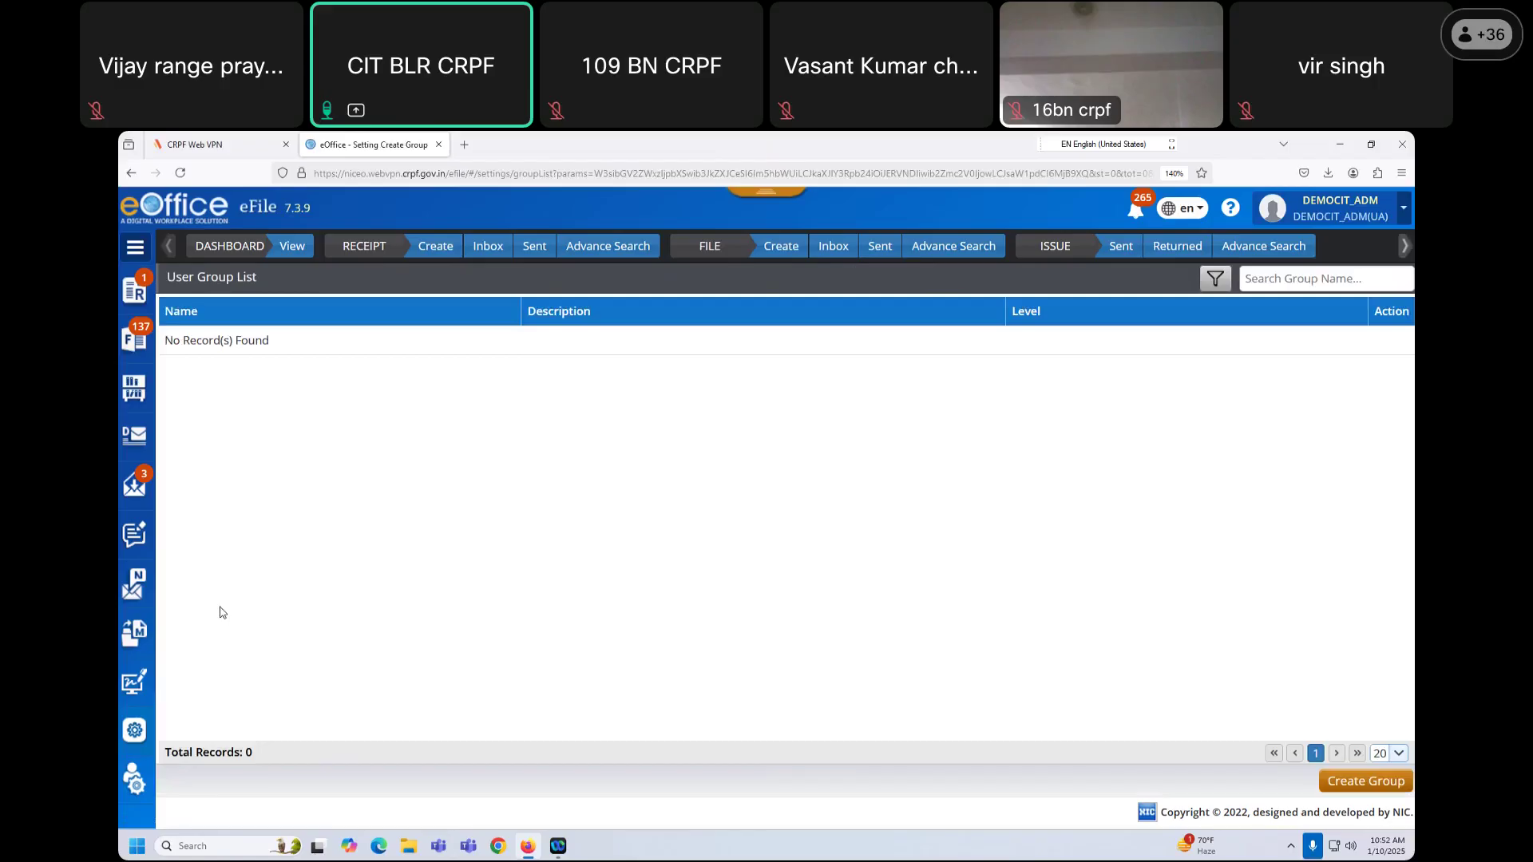
left_click(133, 739)
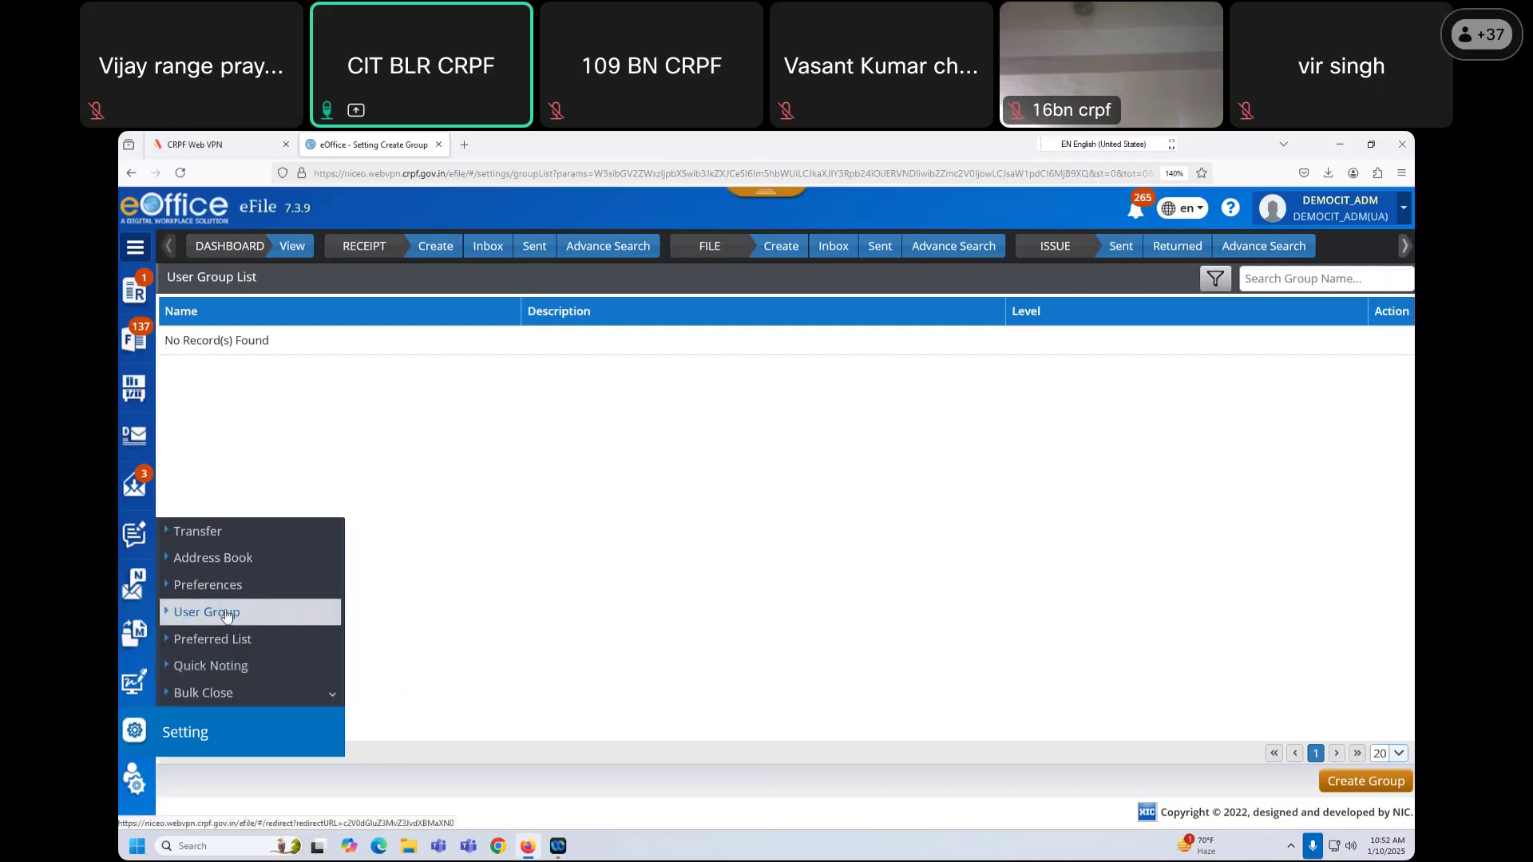
left_click(208, 612)
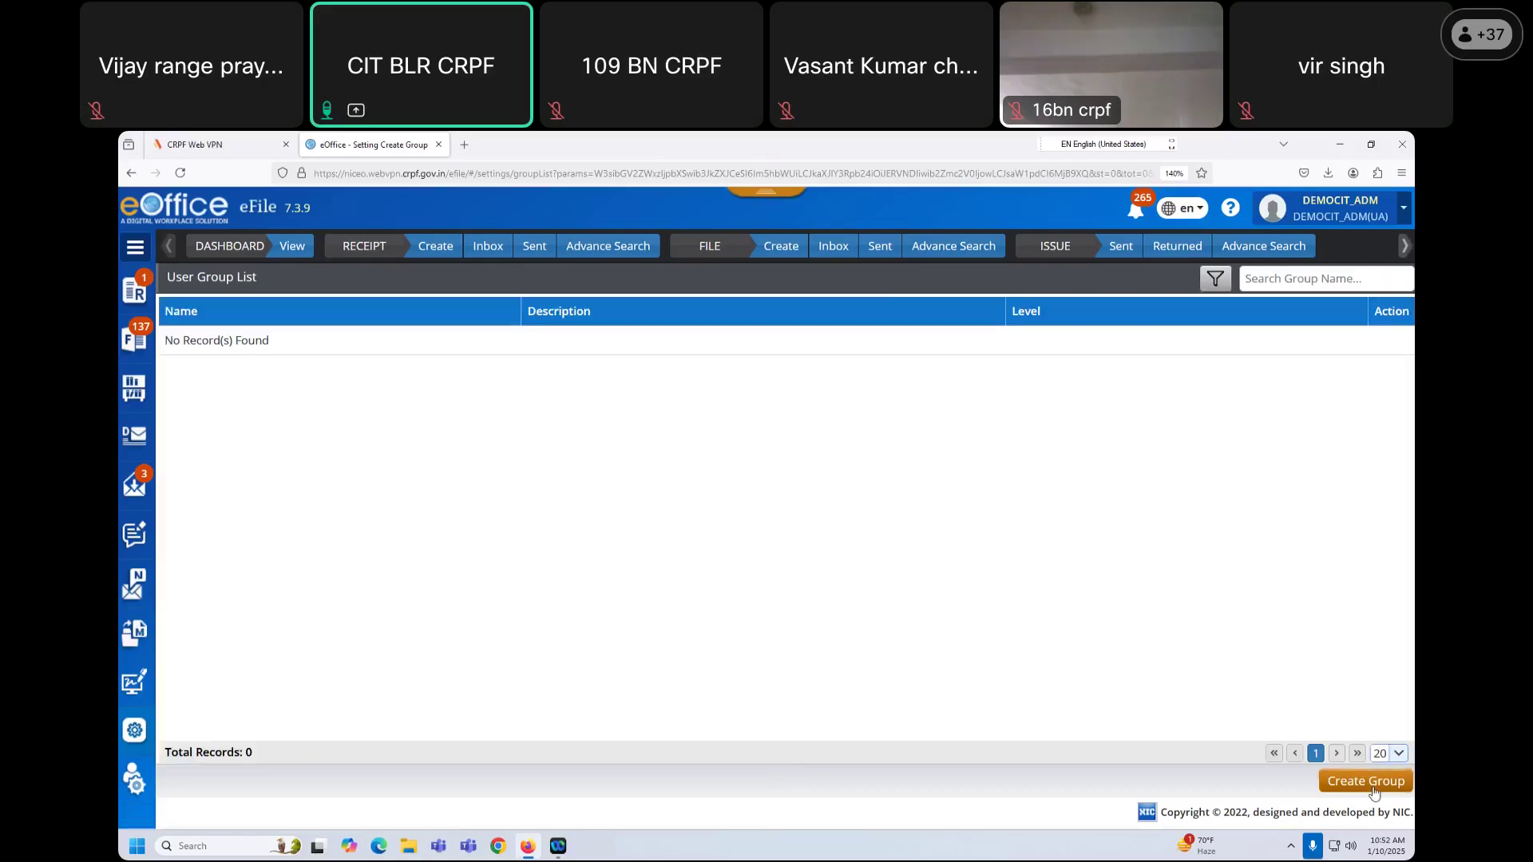
Step: Create a Section-scope user group named COY ID with description ALL COY ID and save it
left_click(1369, 781)
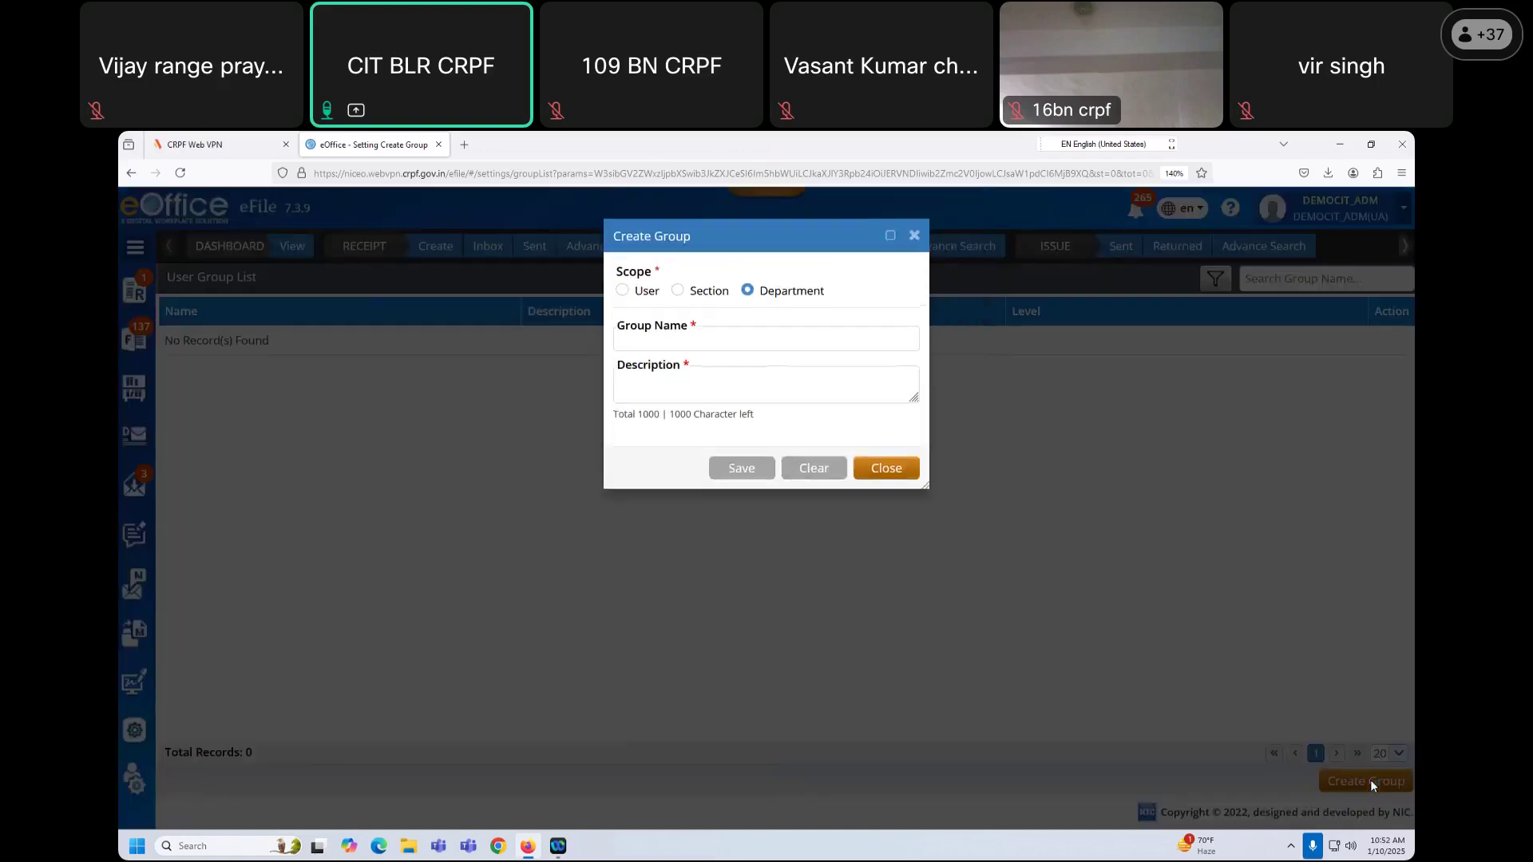
left_click(623, 292)
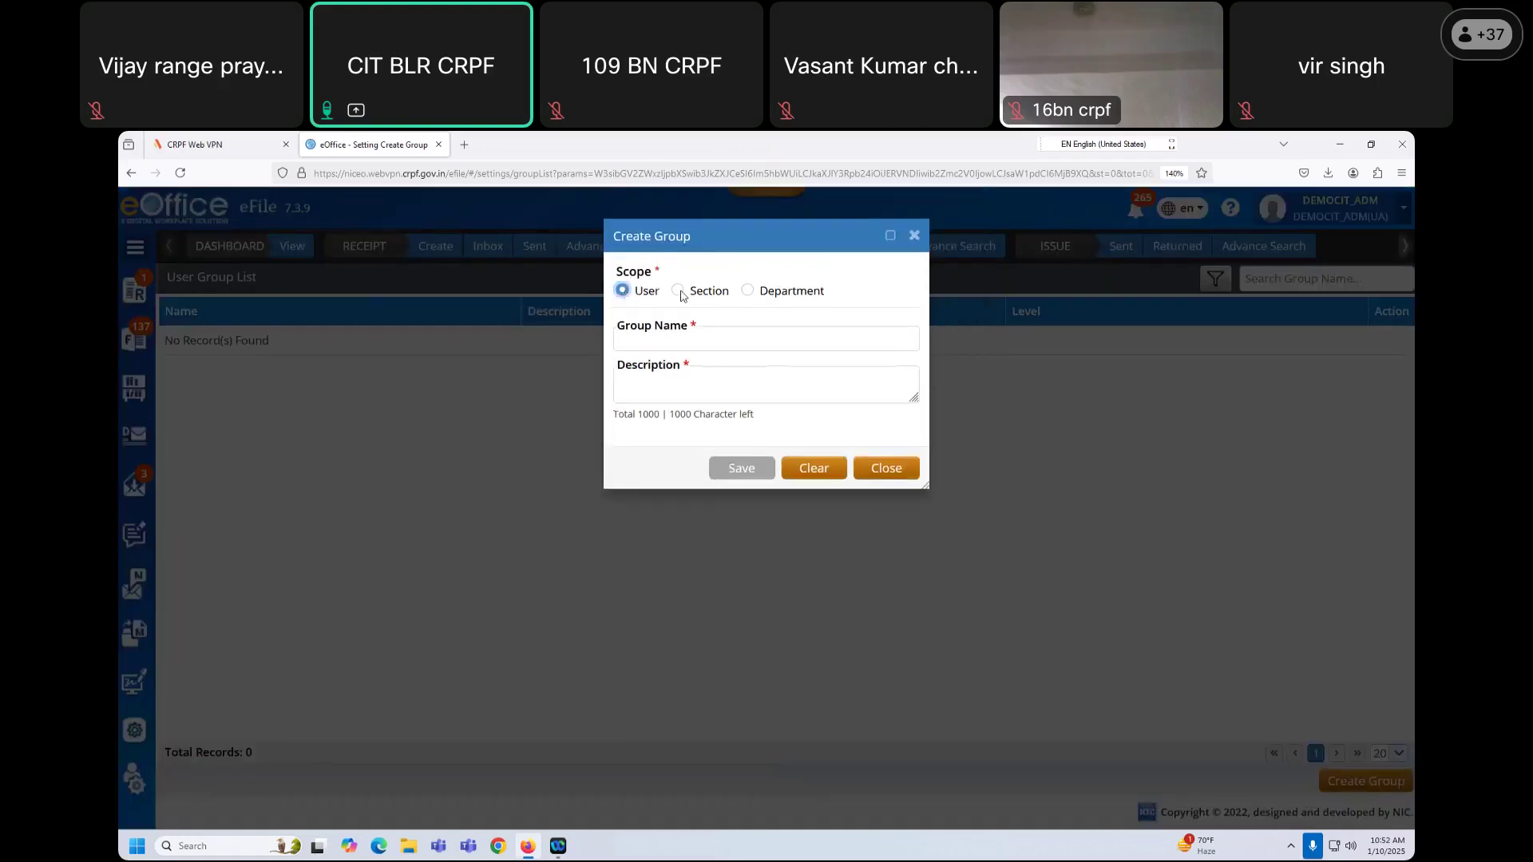
left_click(680, 293)
left_click(746, 291)
left_click(622, 291)
left_click(678, 291)
left_click(681, 338)
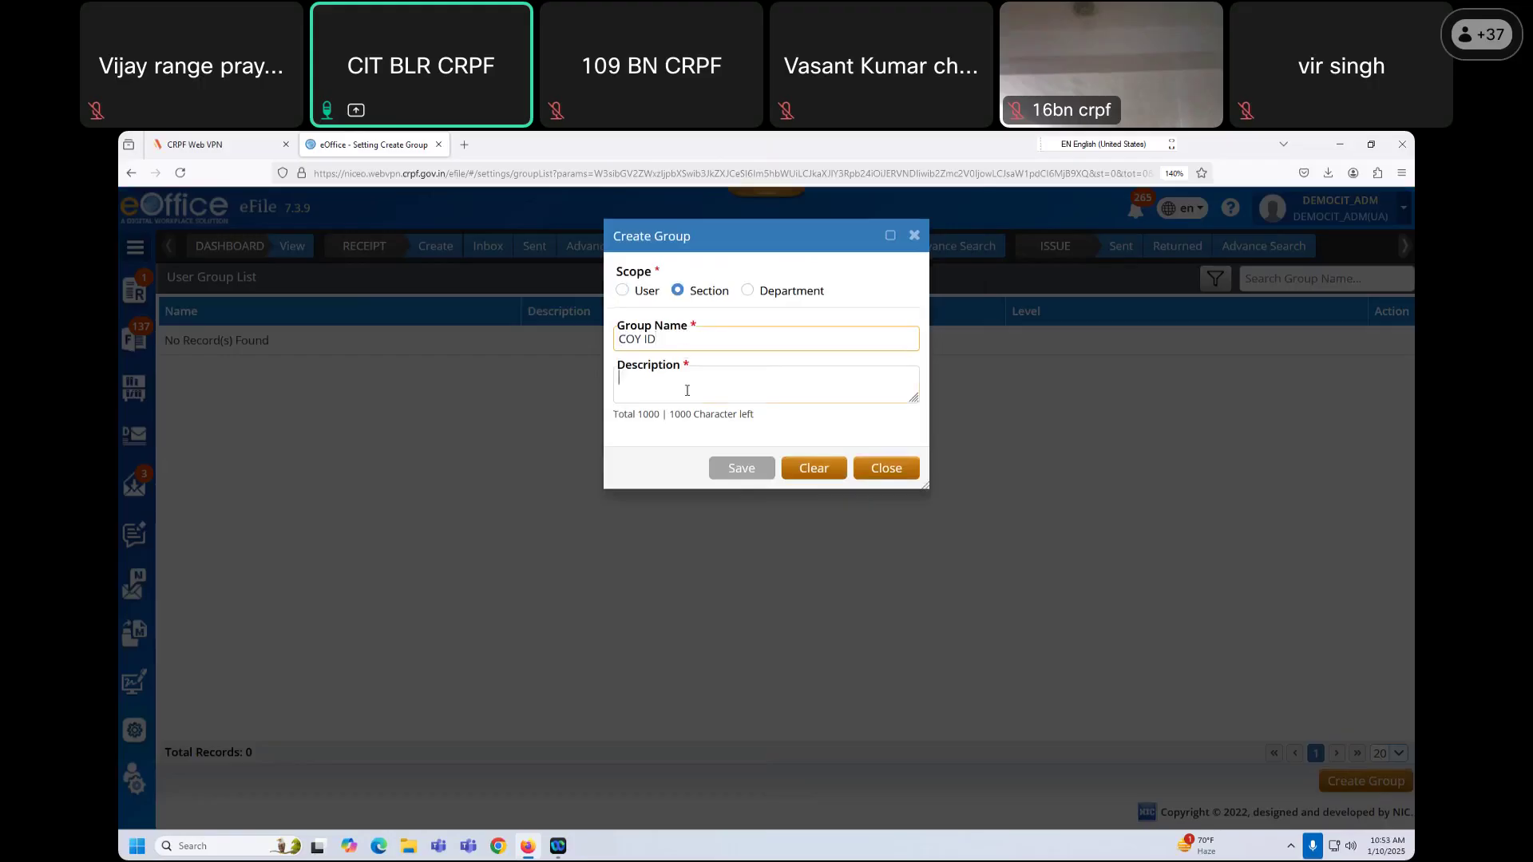
type("ALL COY ID")
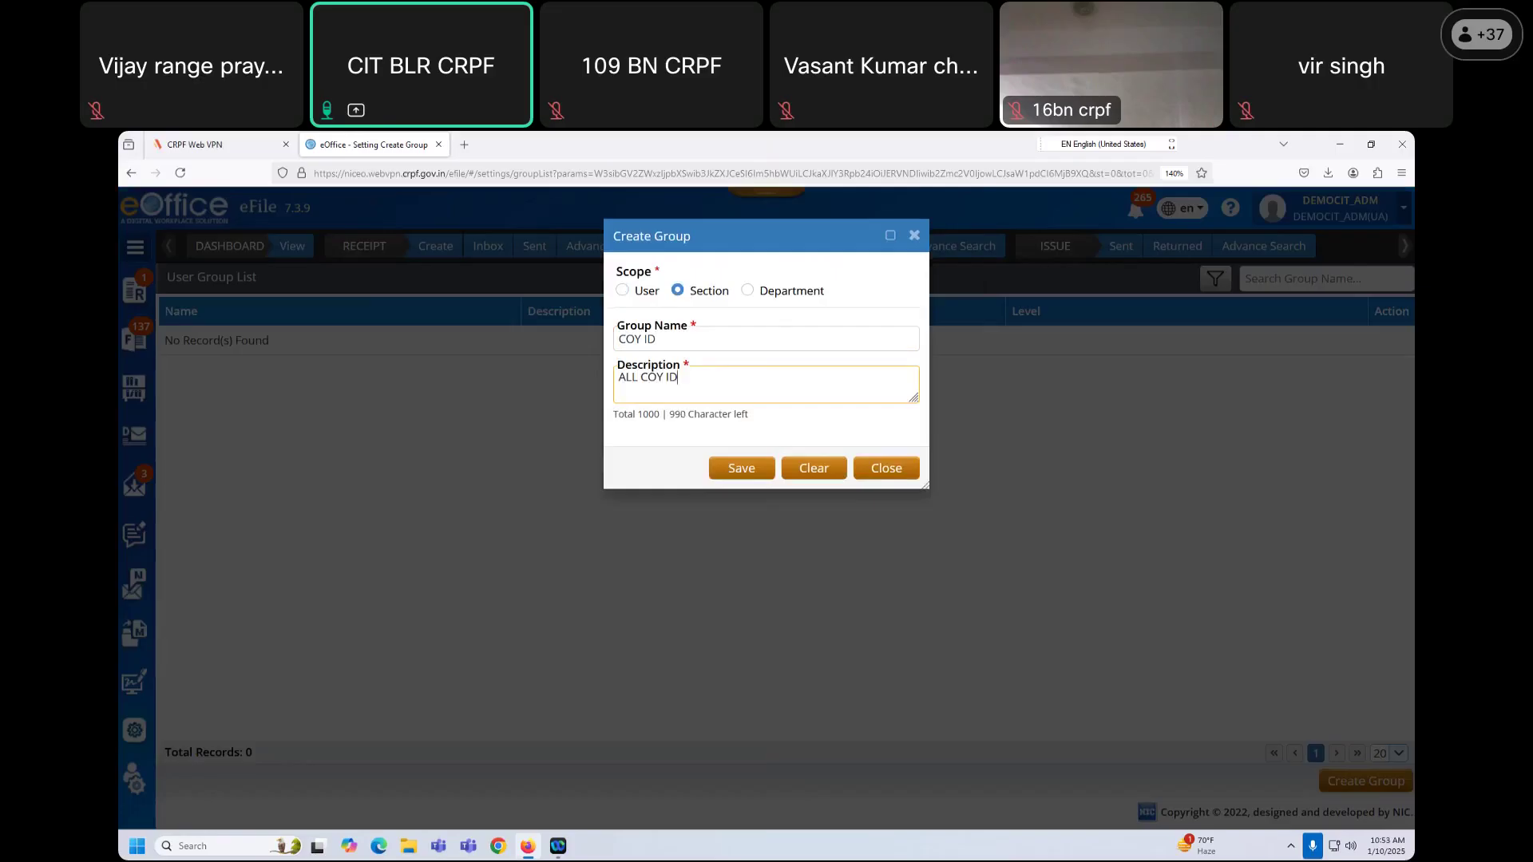
left_click(758, 471)
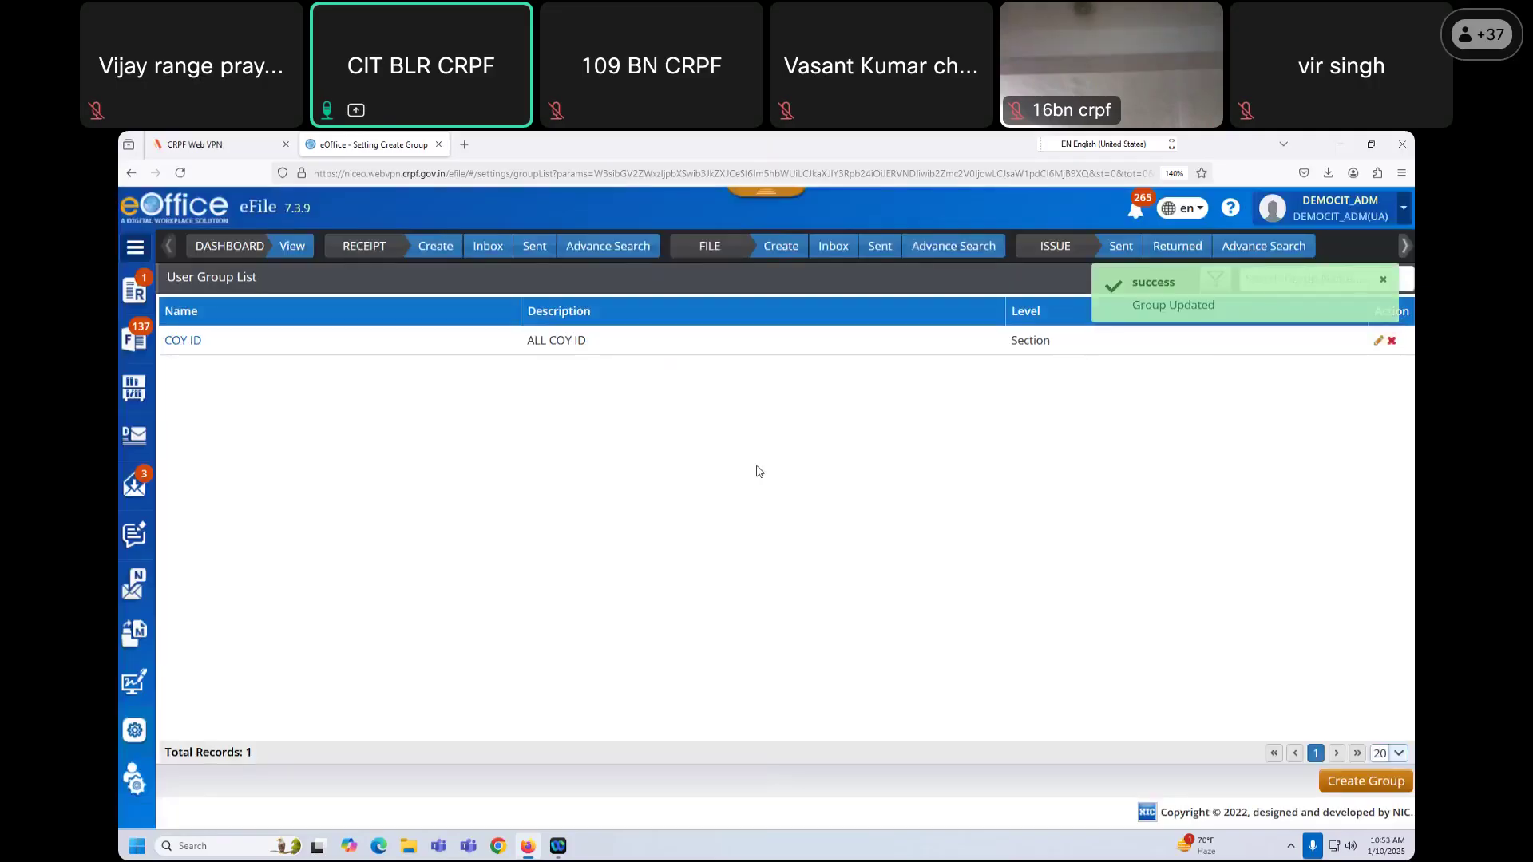
Step: Open the COY ID group's member detail page
left_click_drag(527, 341, 593, 362)
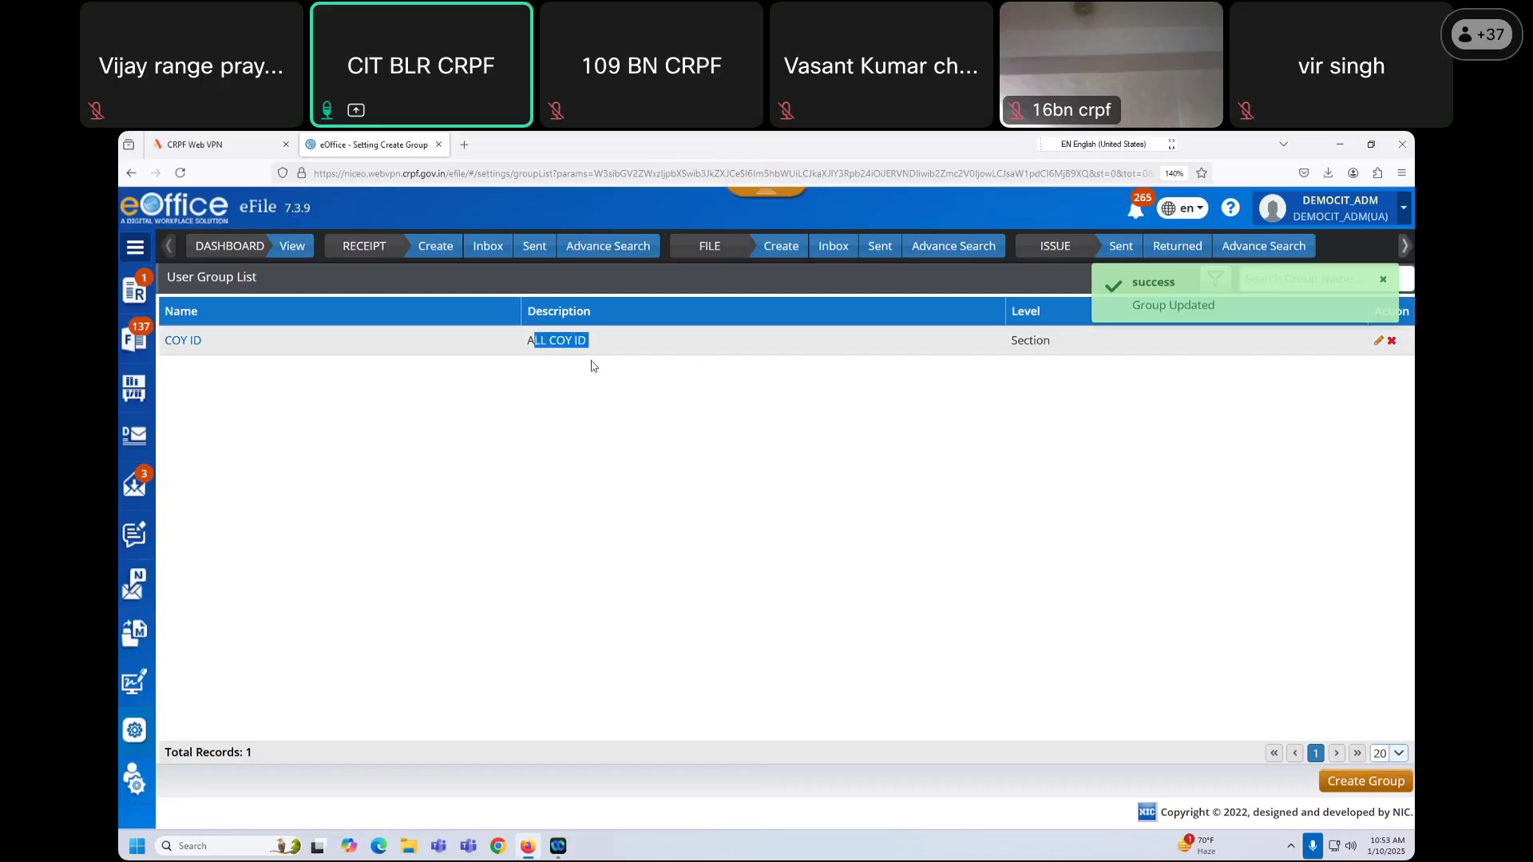
left_click(574, 400)
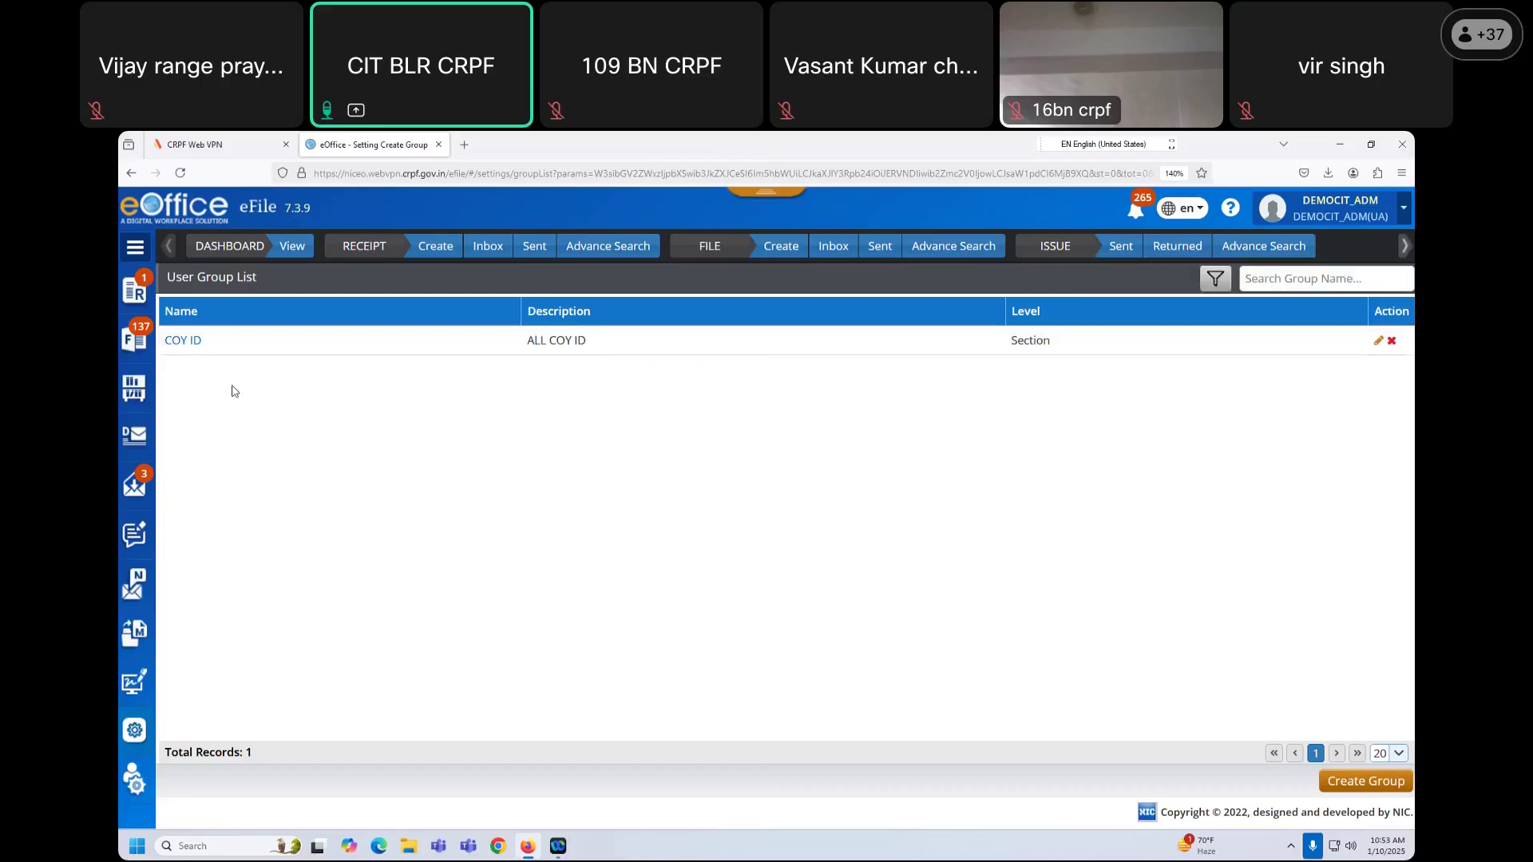
left_click(192, 349)
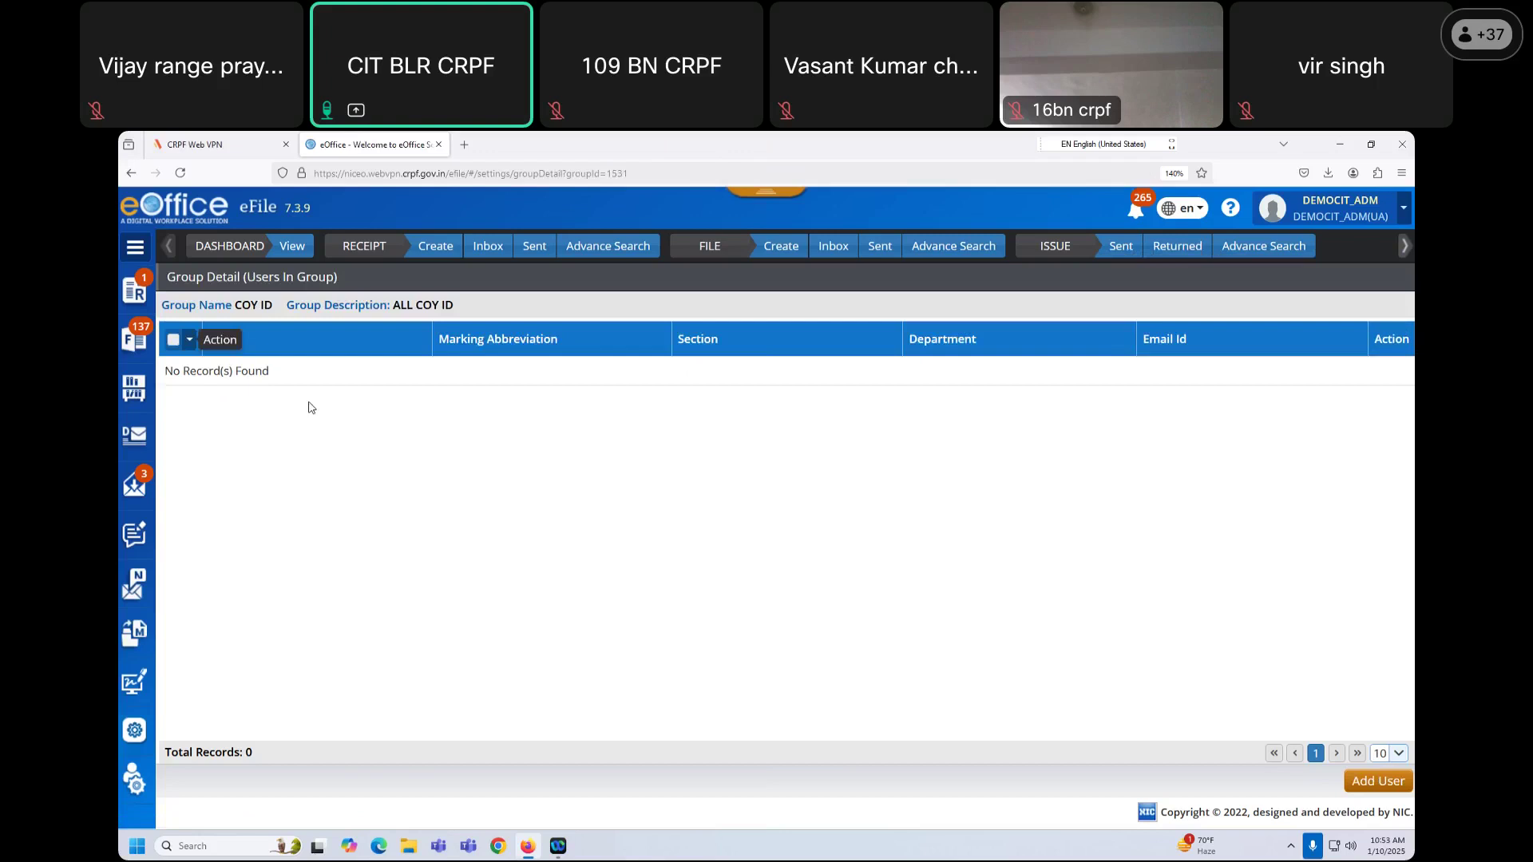
Step: In Add Users, search for USER5 and tick the DEMO-CIT USER5 record
left_click(1376, 784)
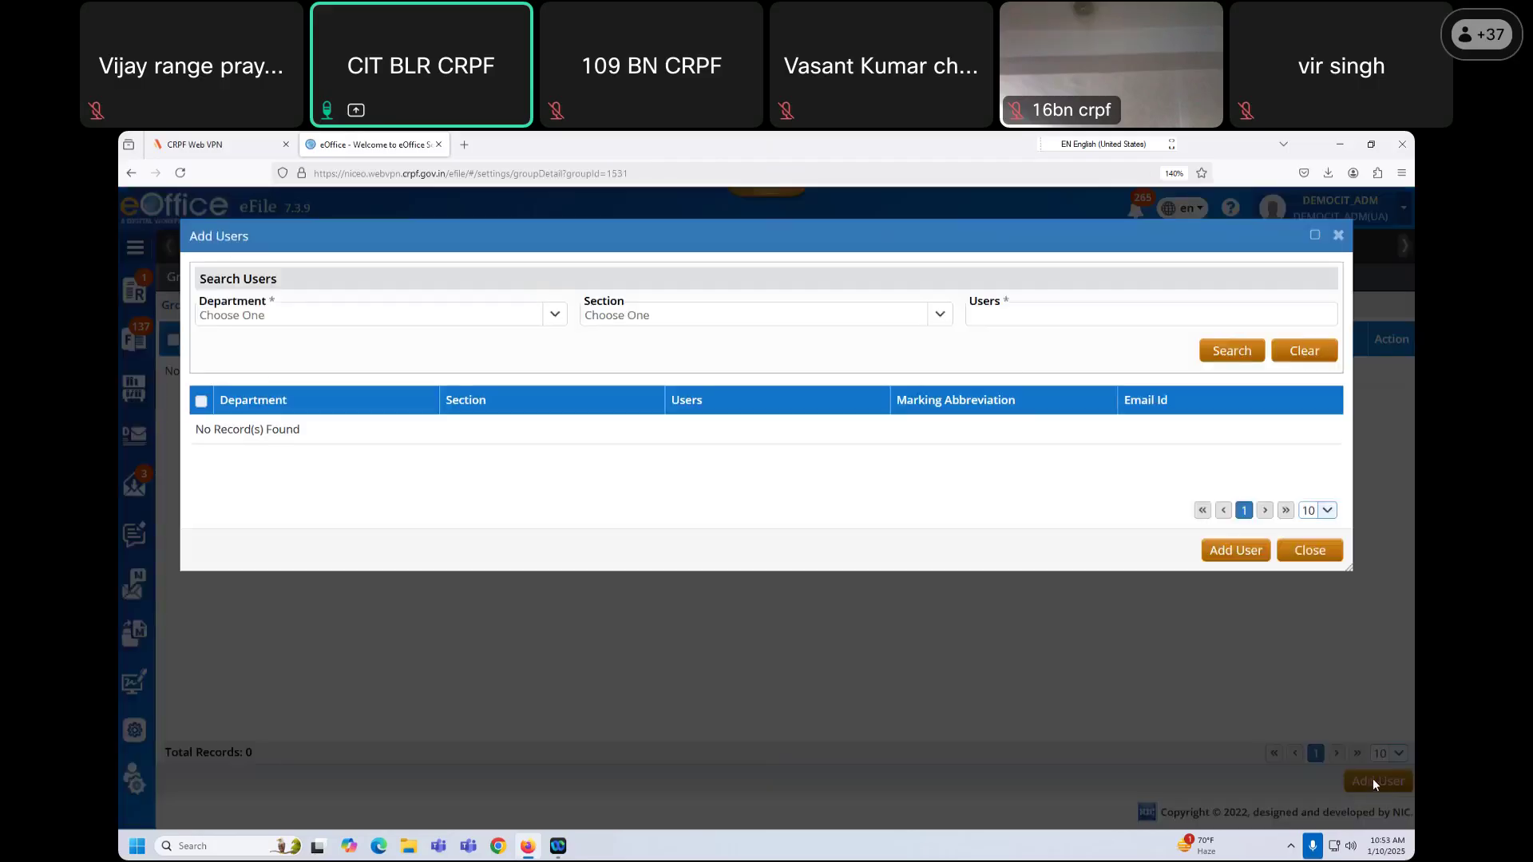
left_click(508, 322)
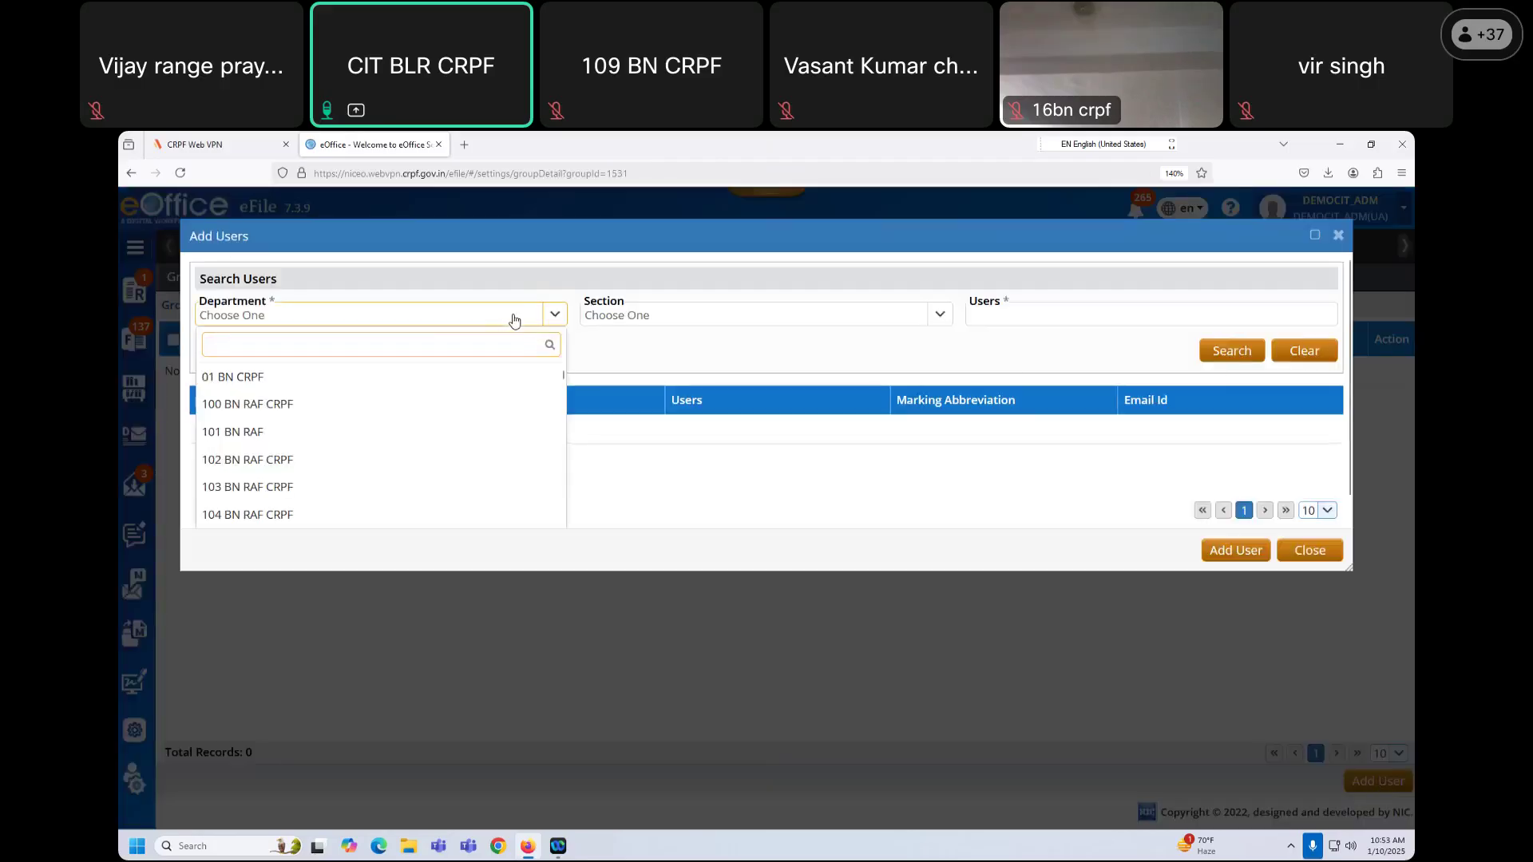
left_click(511, 322)
left_click(987, 313)
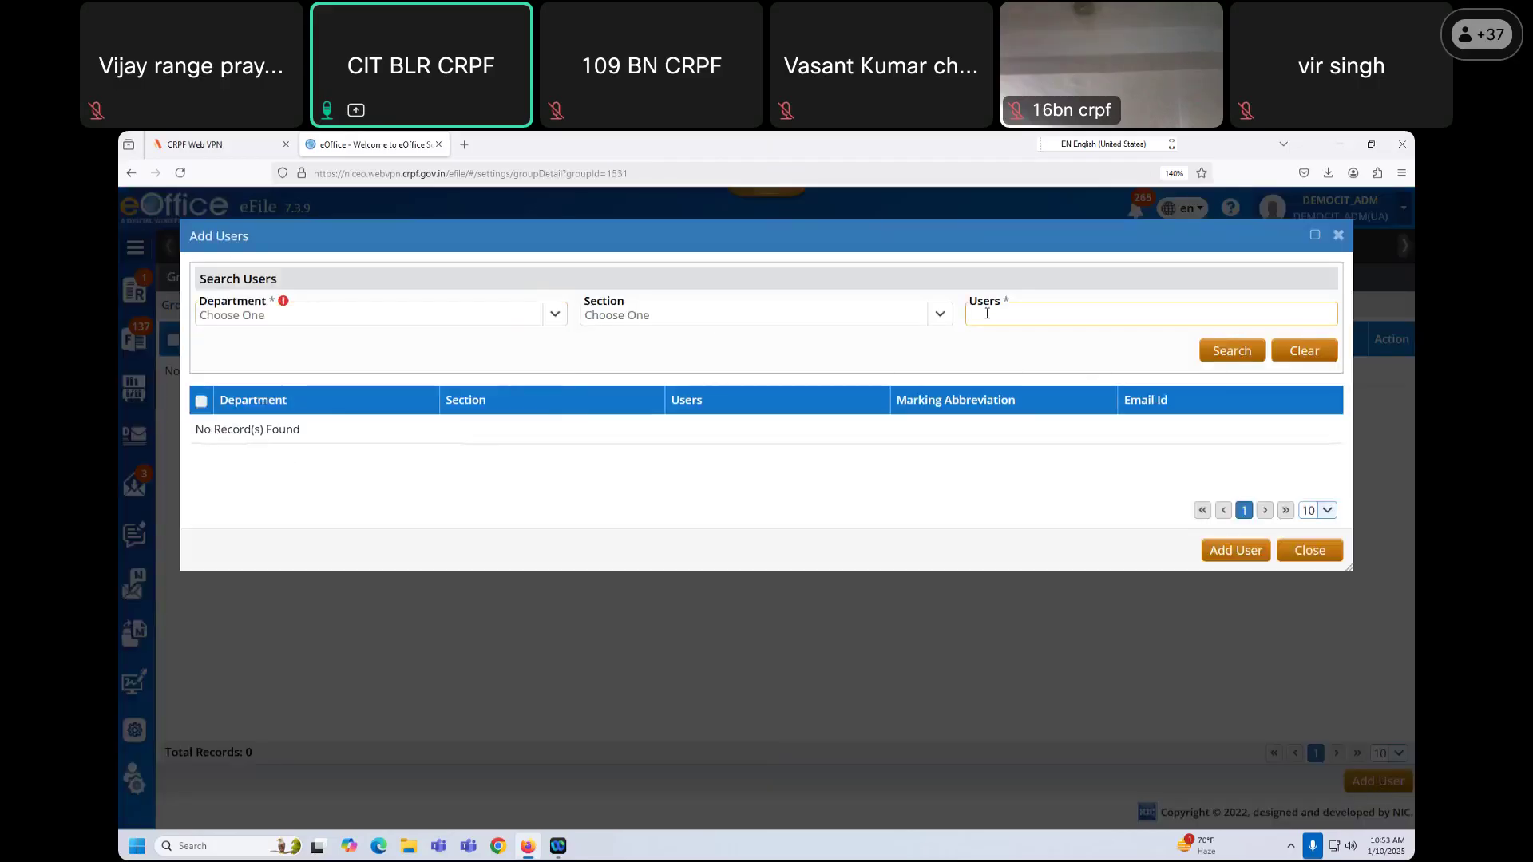
type("USER5")
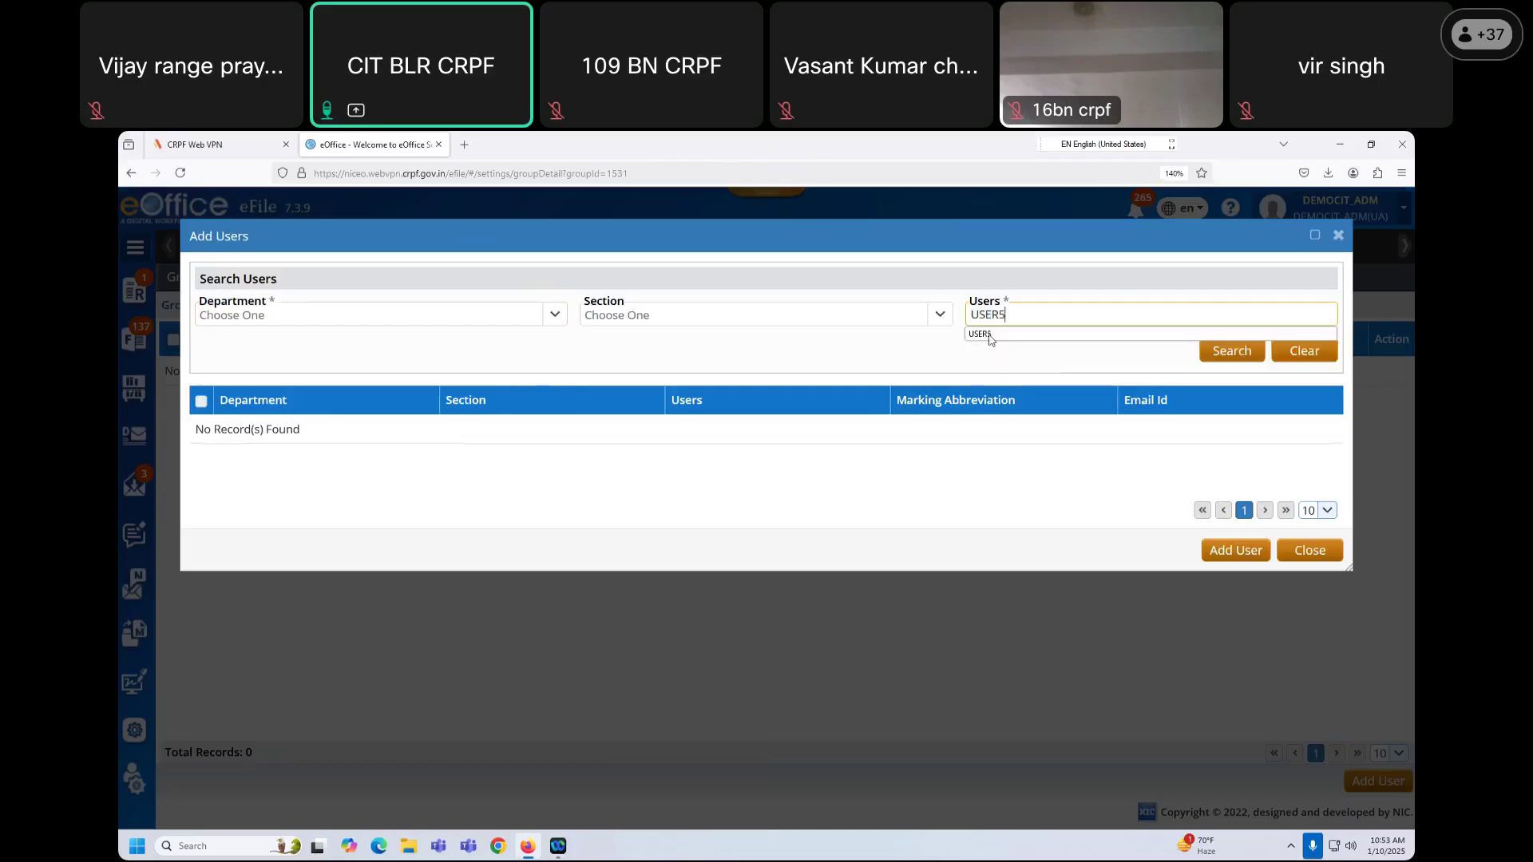
left_click(1037, 335)
left_click(1232, 353)
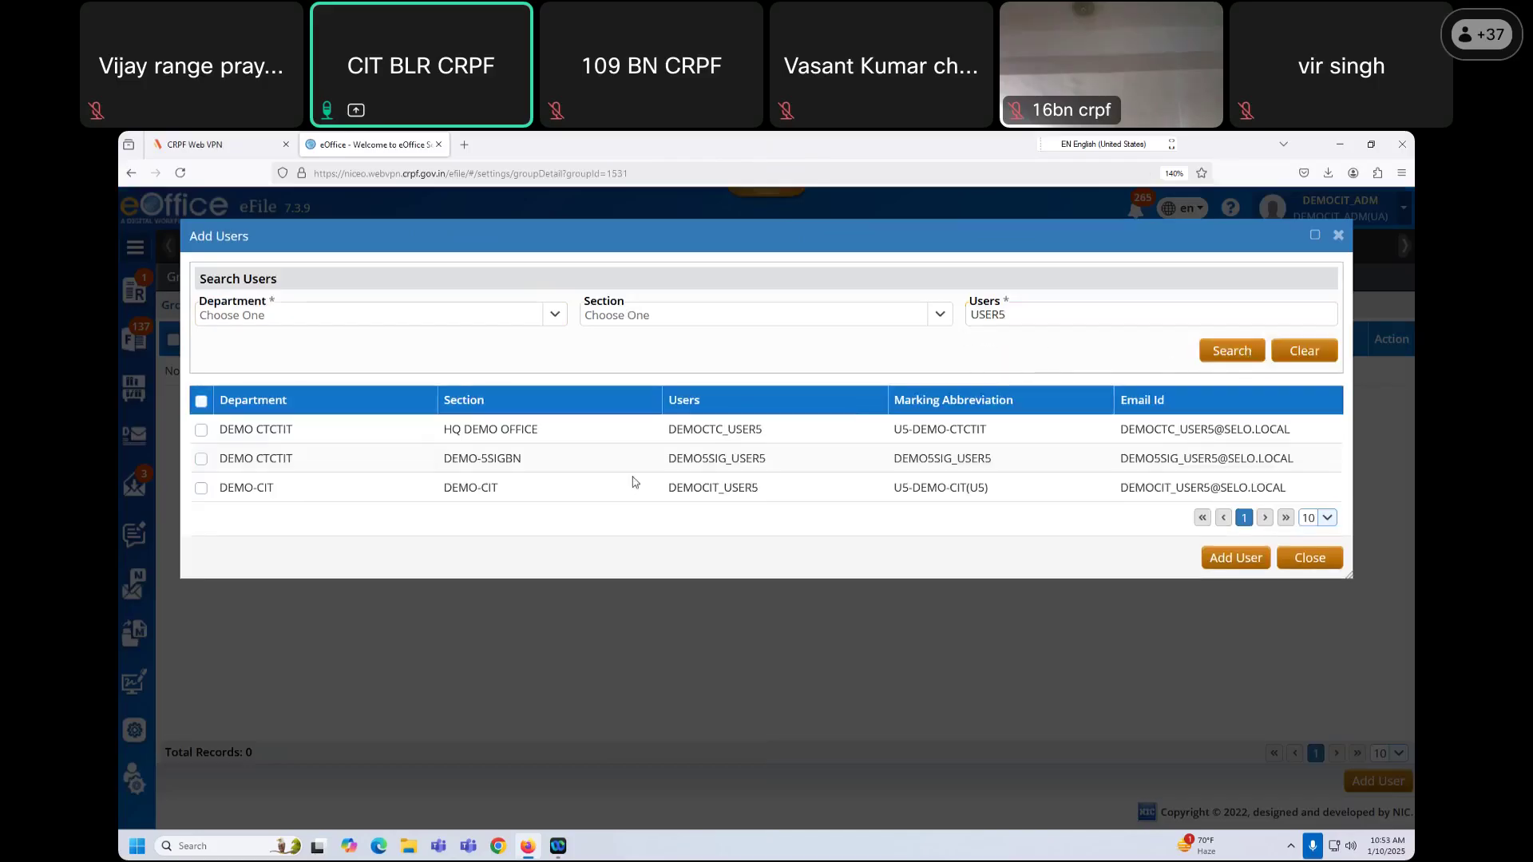
left_click(202, 488)
Step: Search for and tick the DEMO-CIT USER7 and USER18 records
left_click(1011, 315)
key("BackSpace")
type("7")
left_click(1220, 352)
left_click(202, 431)
left_click(1012, 316)
key("BackSpace")
type("18")
left_click(1232, 351)
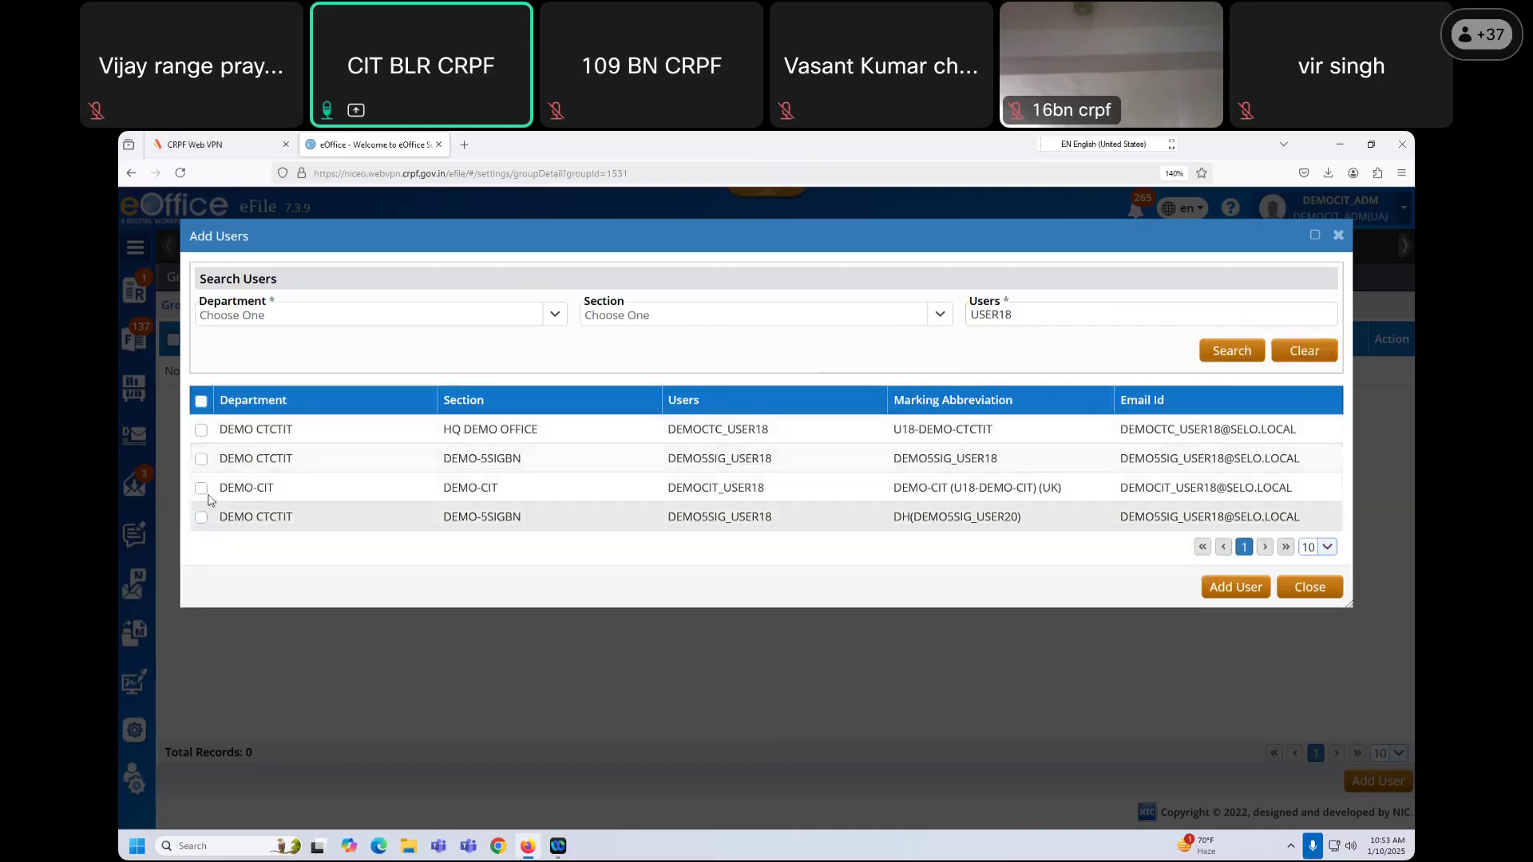
left_click(201, 488)
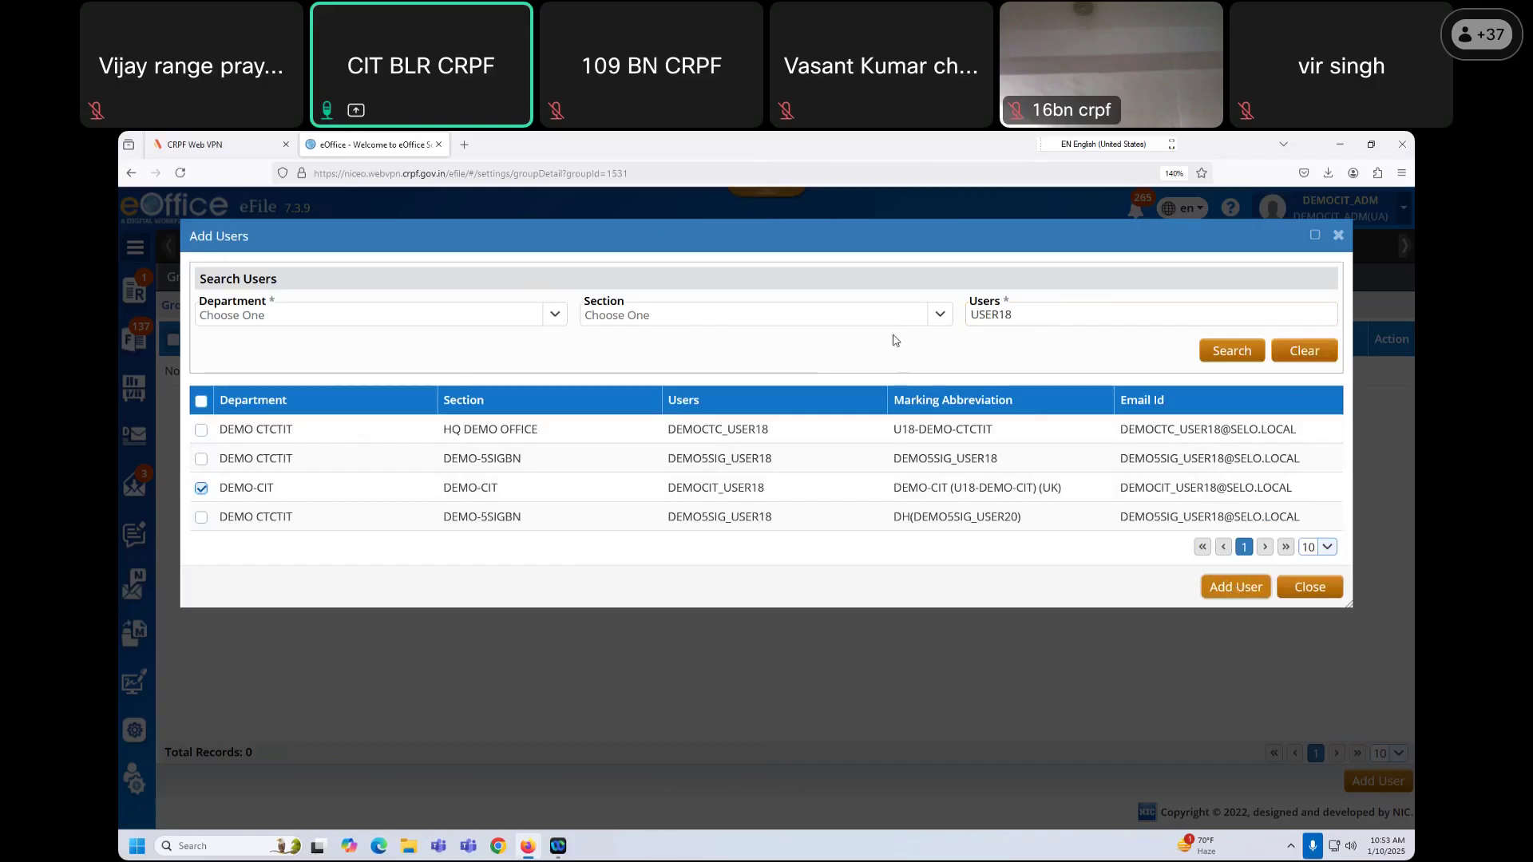
Step: Filter the user search by the DEMO-CIT department
left_click(419, 315)
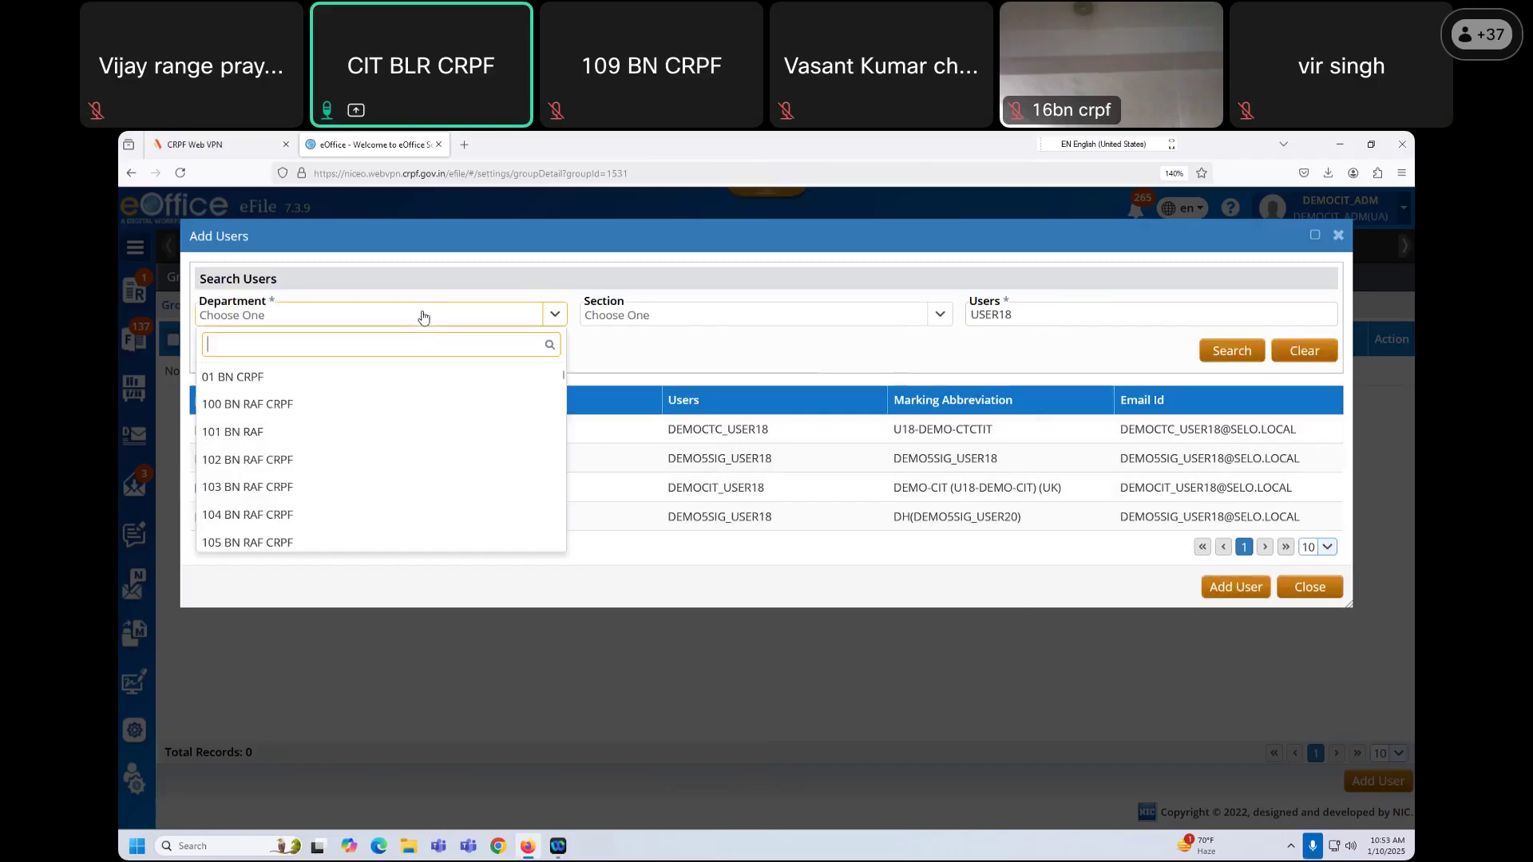
type("COLL")
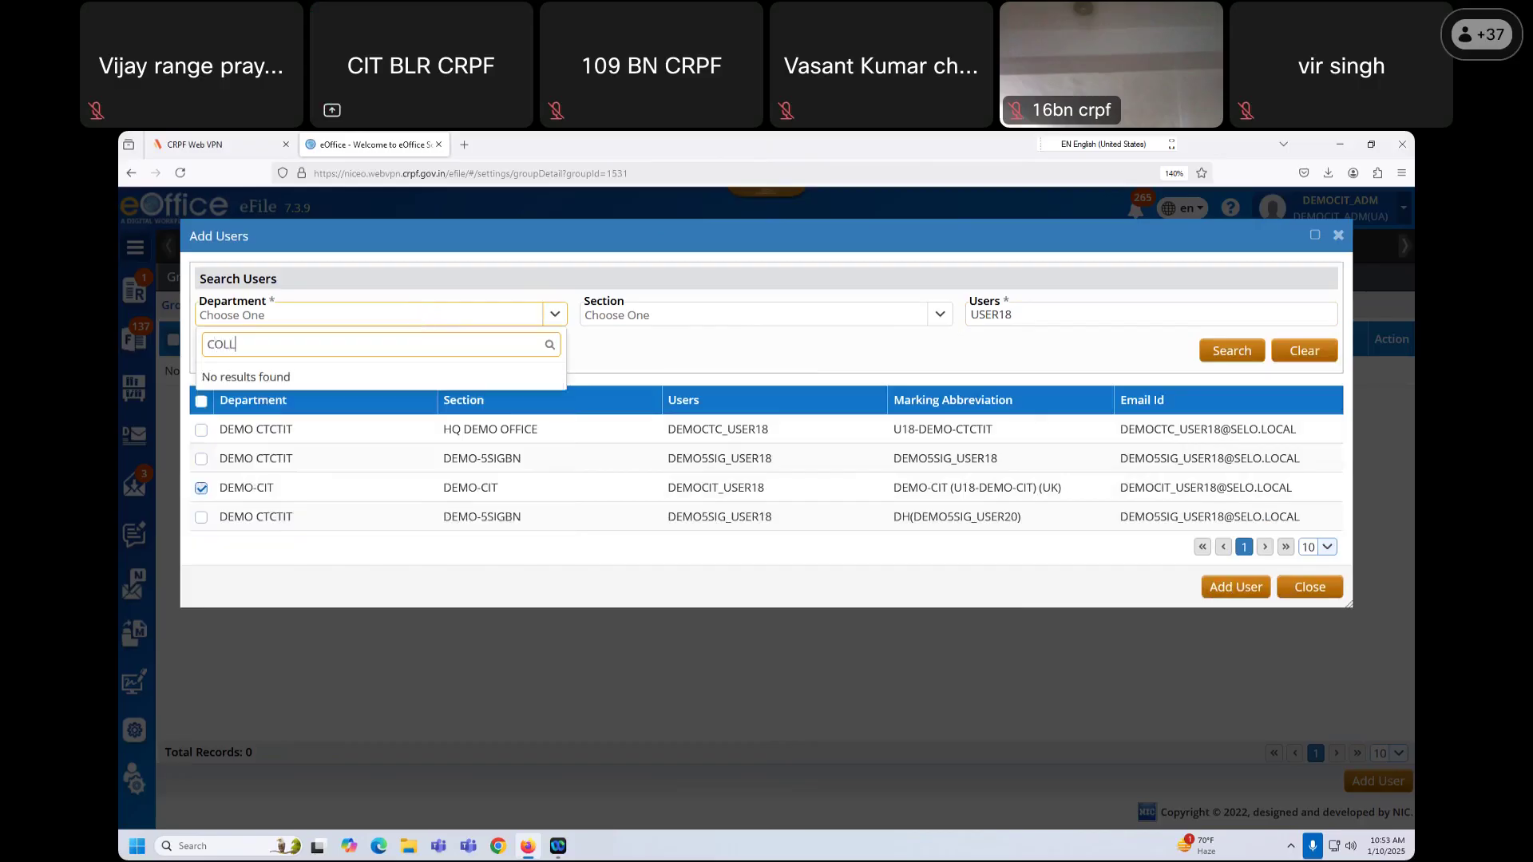
key("BackSpace")
key("BackSpace")
key("BackSpace")
key("BackSpace")
key("BackSpace")
type("IT")
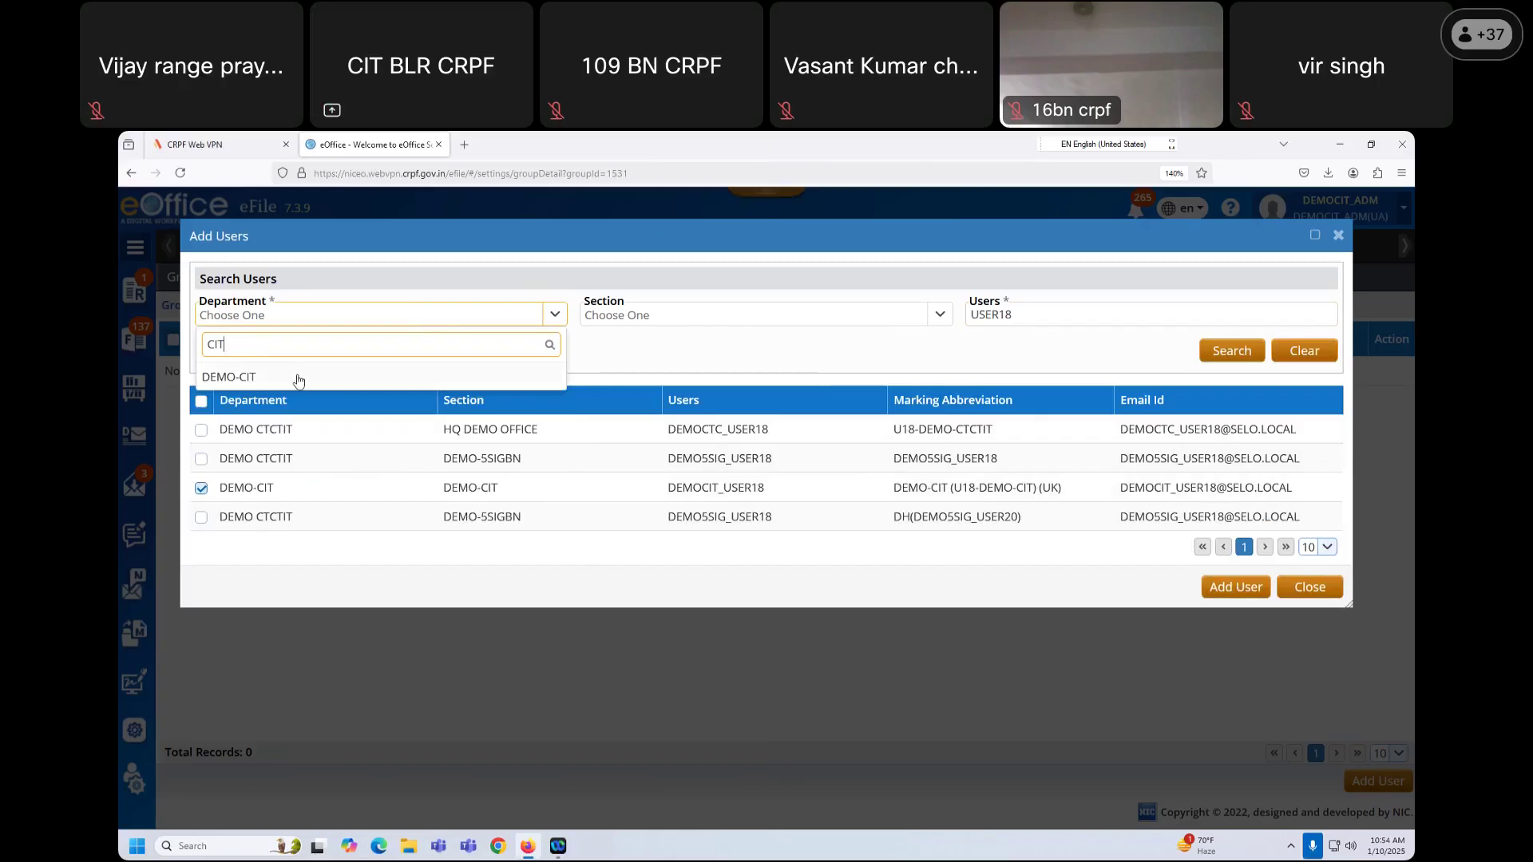
left_click(298, 380)
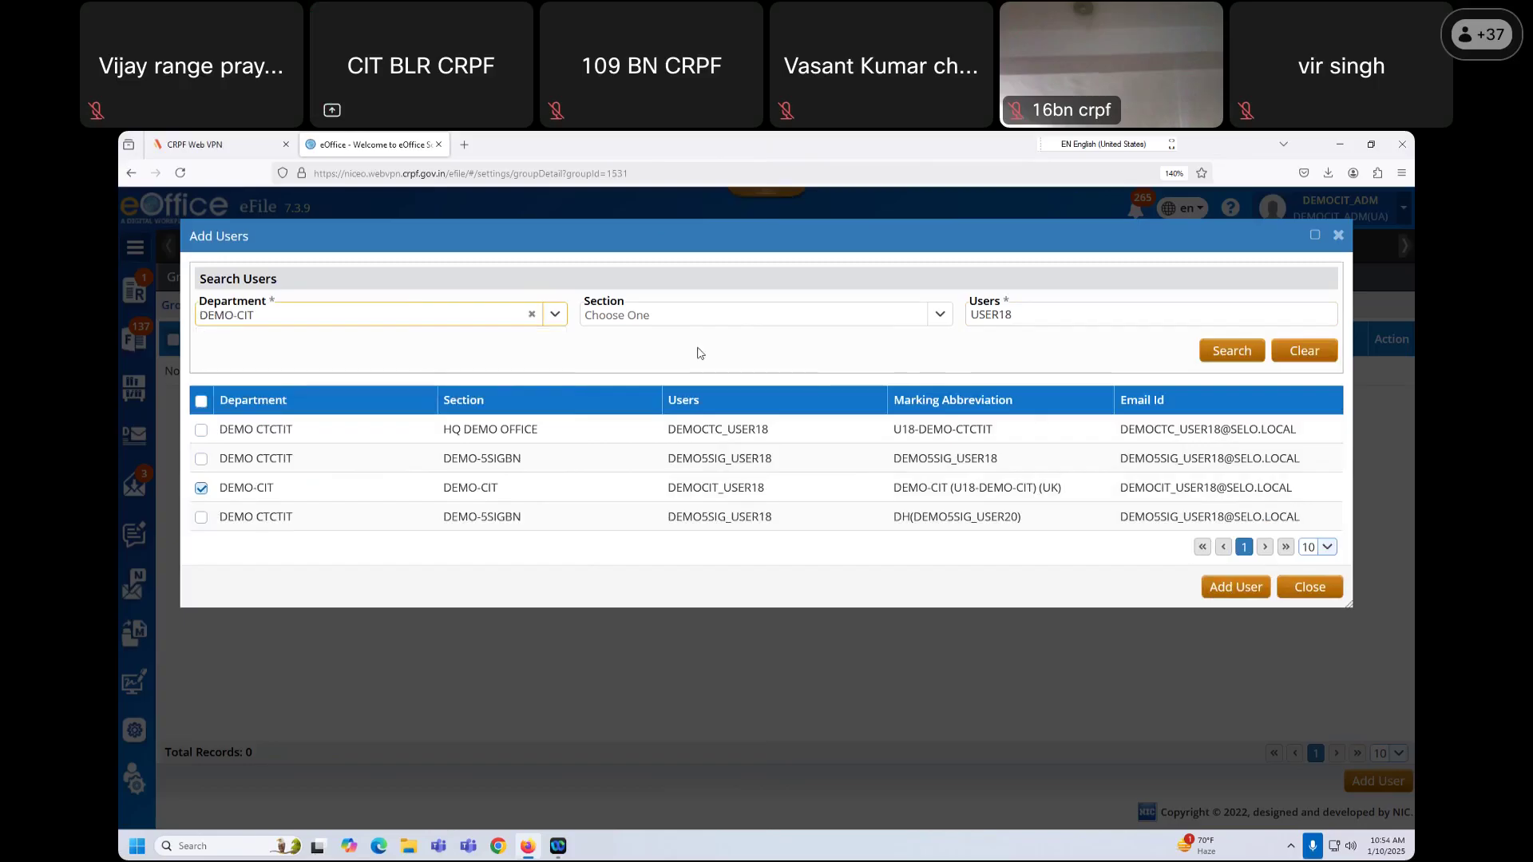
Step: Try the OC HQ COY CIT BLR and Principal CIT BLR sections, then search without a user name
left_click(705, 314)
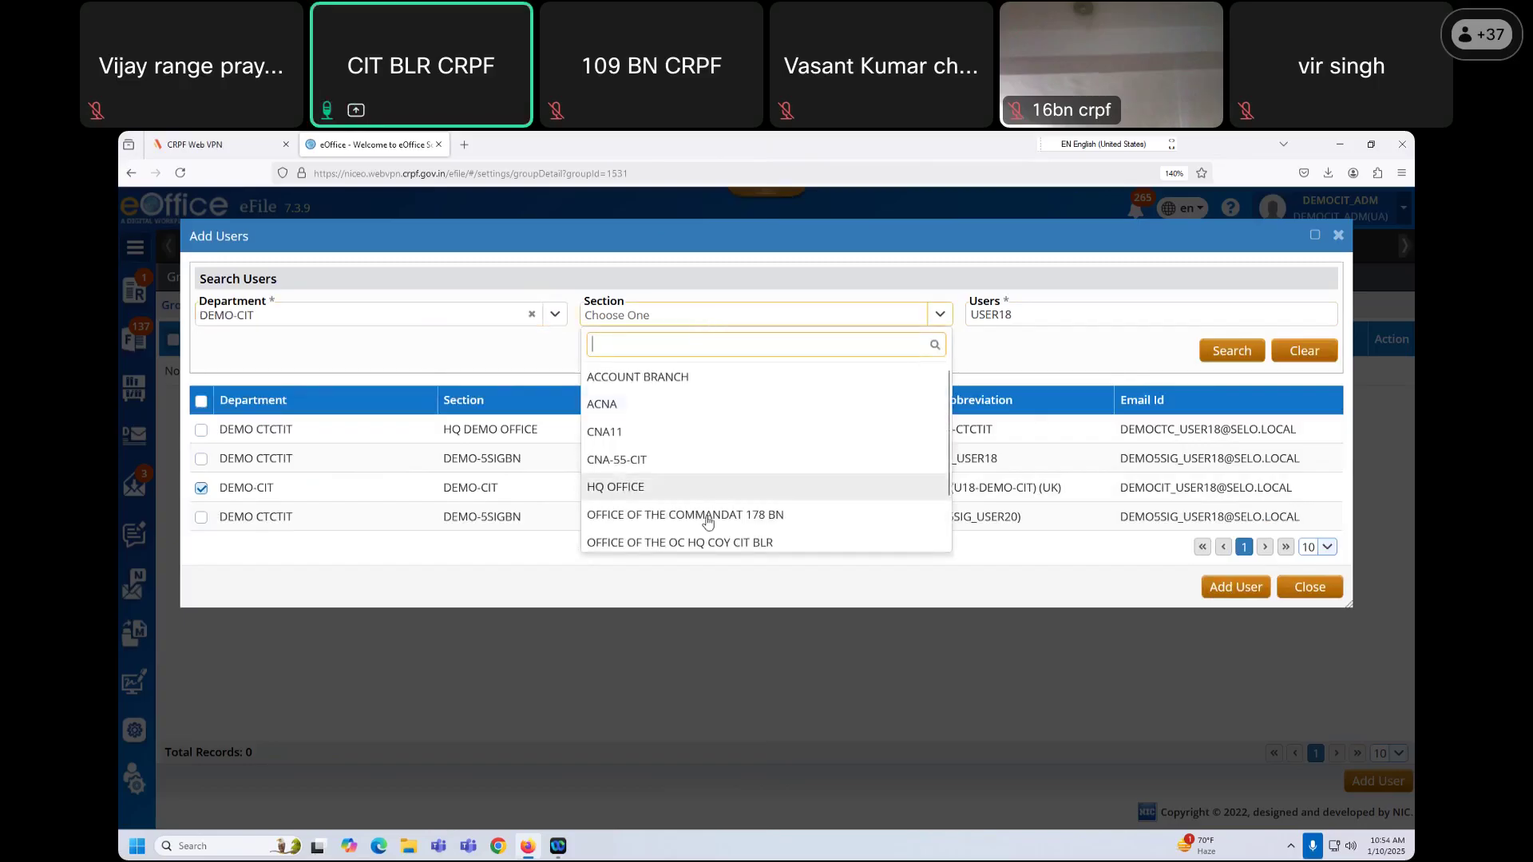
left_click(705, 544)
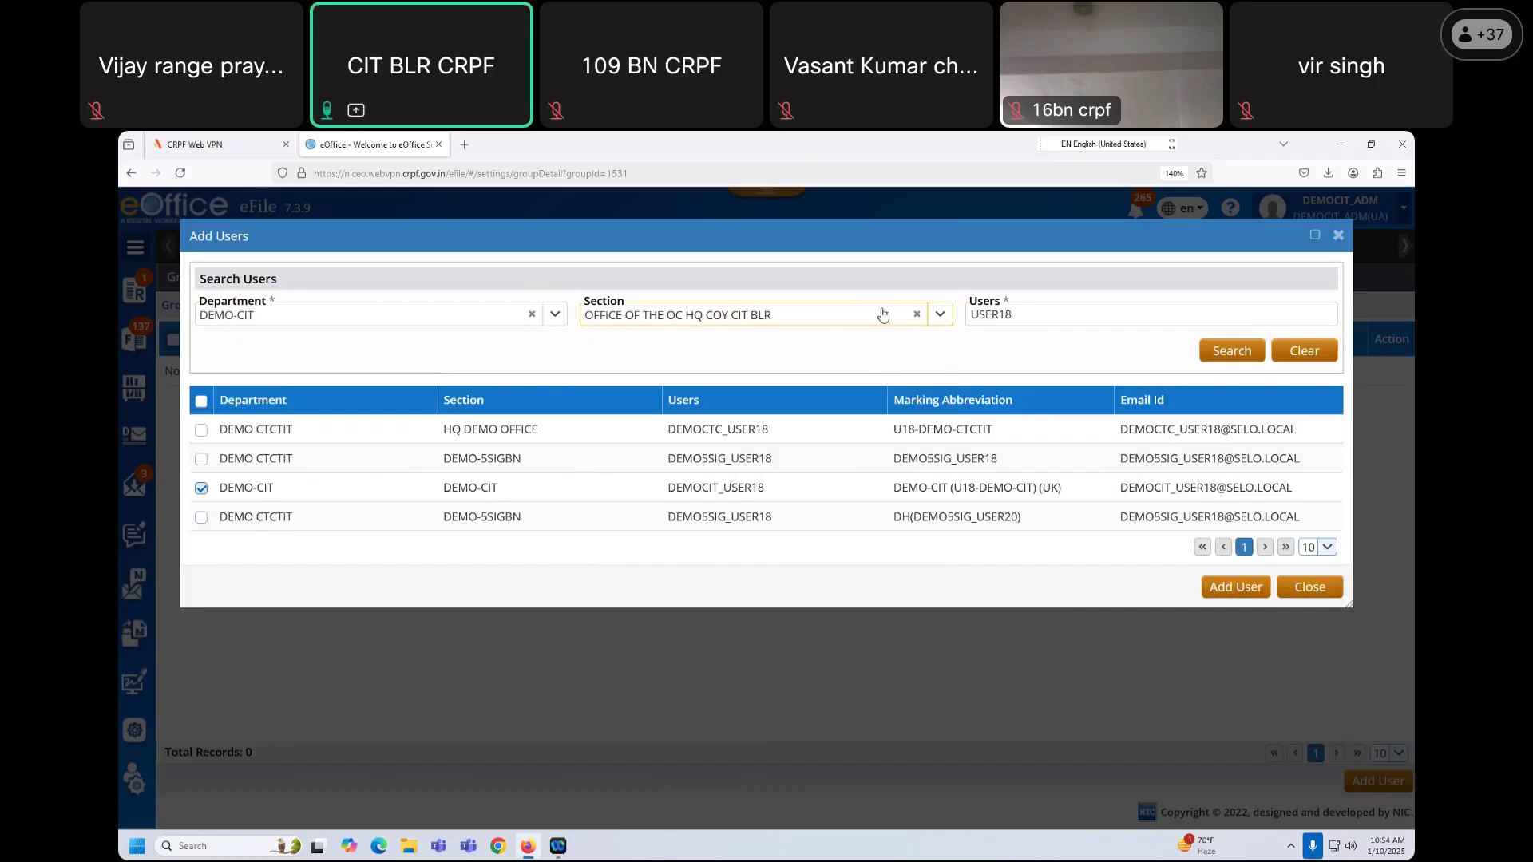
left_click(940, 314)
scroll(699, 535, "down", 2)
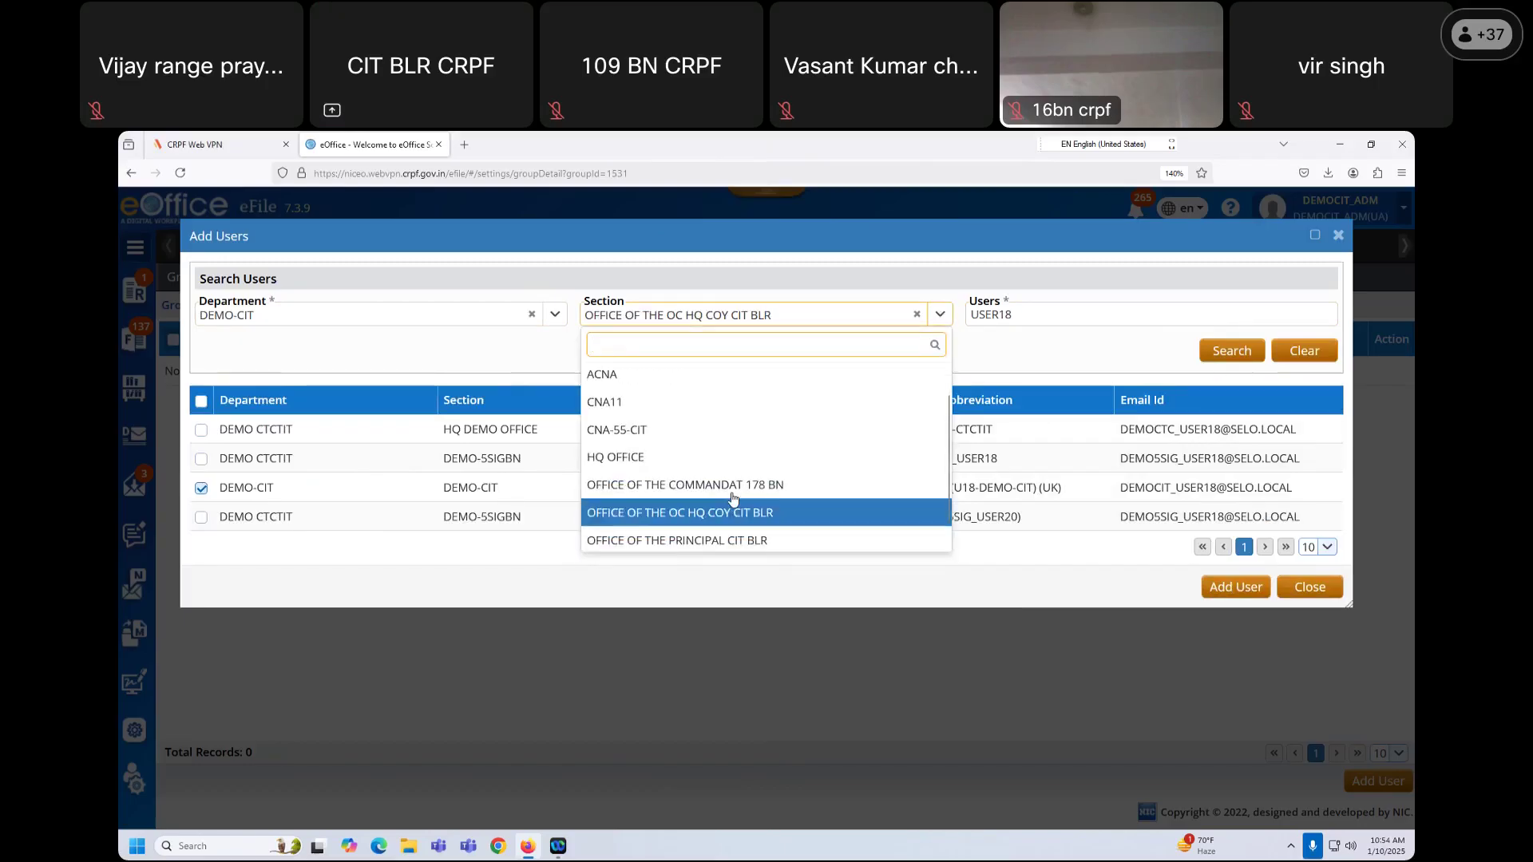
left_click(723, 511)
double_click(1078, 318)
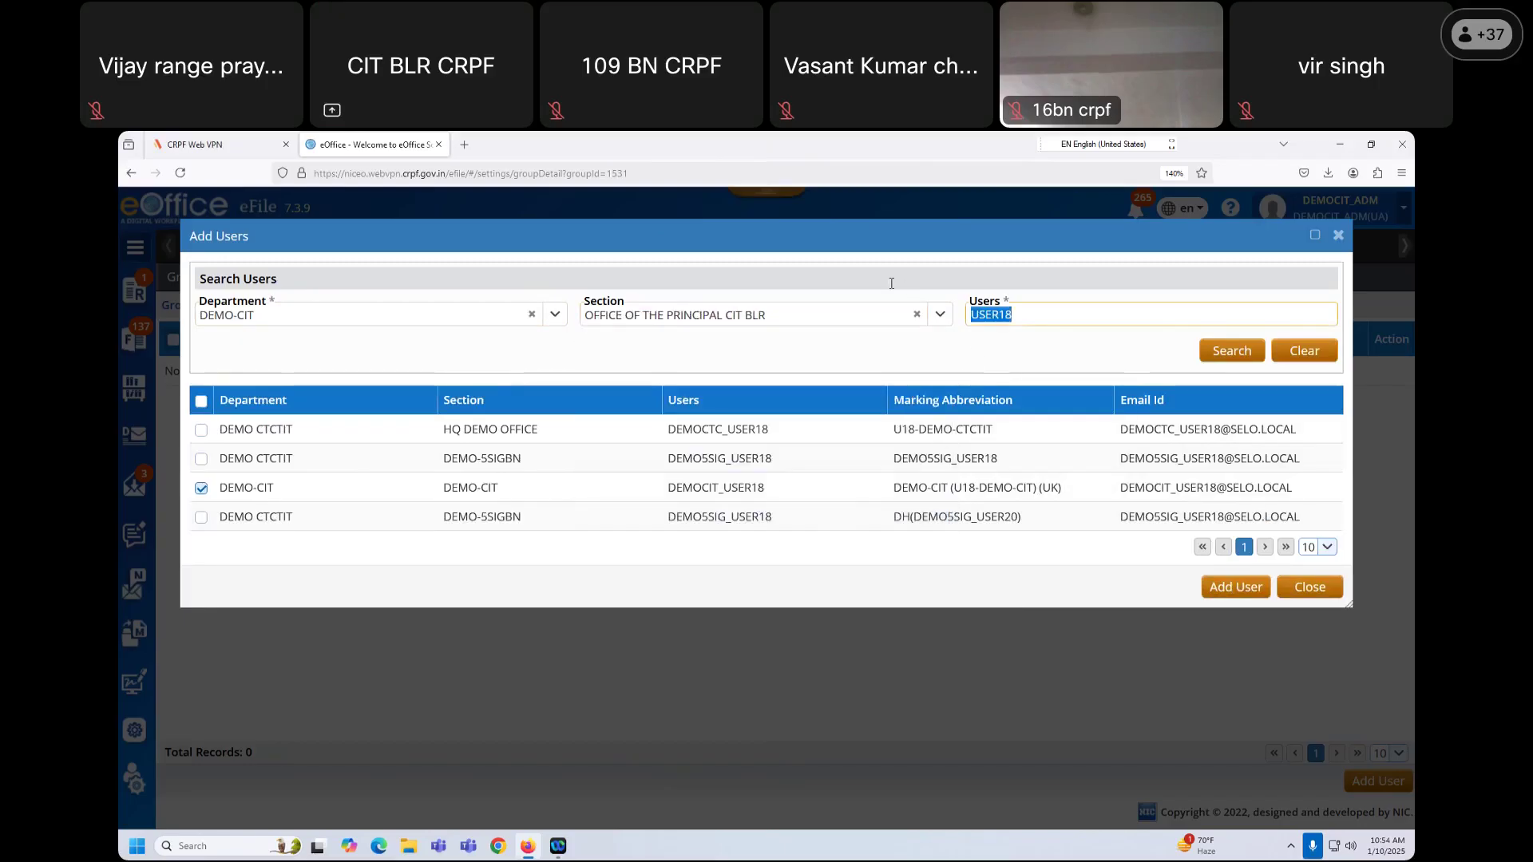
key("BackSpace")
left_click(1215, 360)
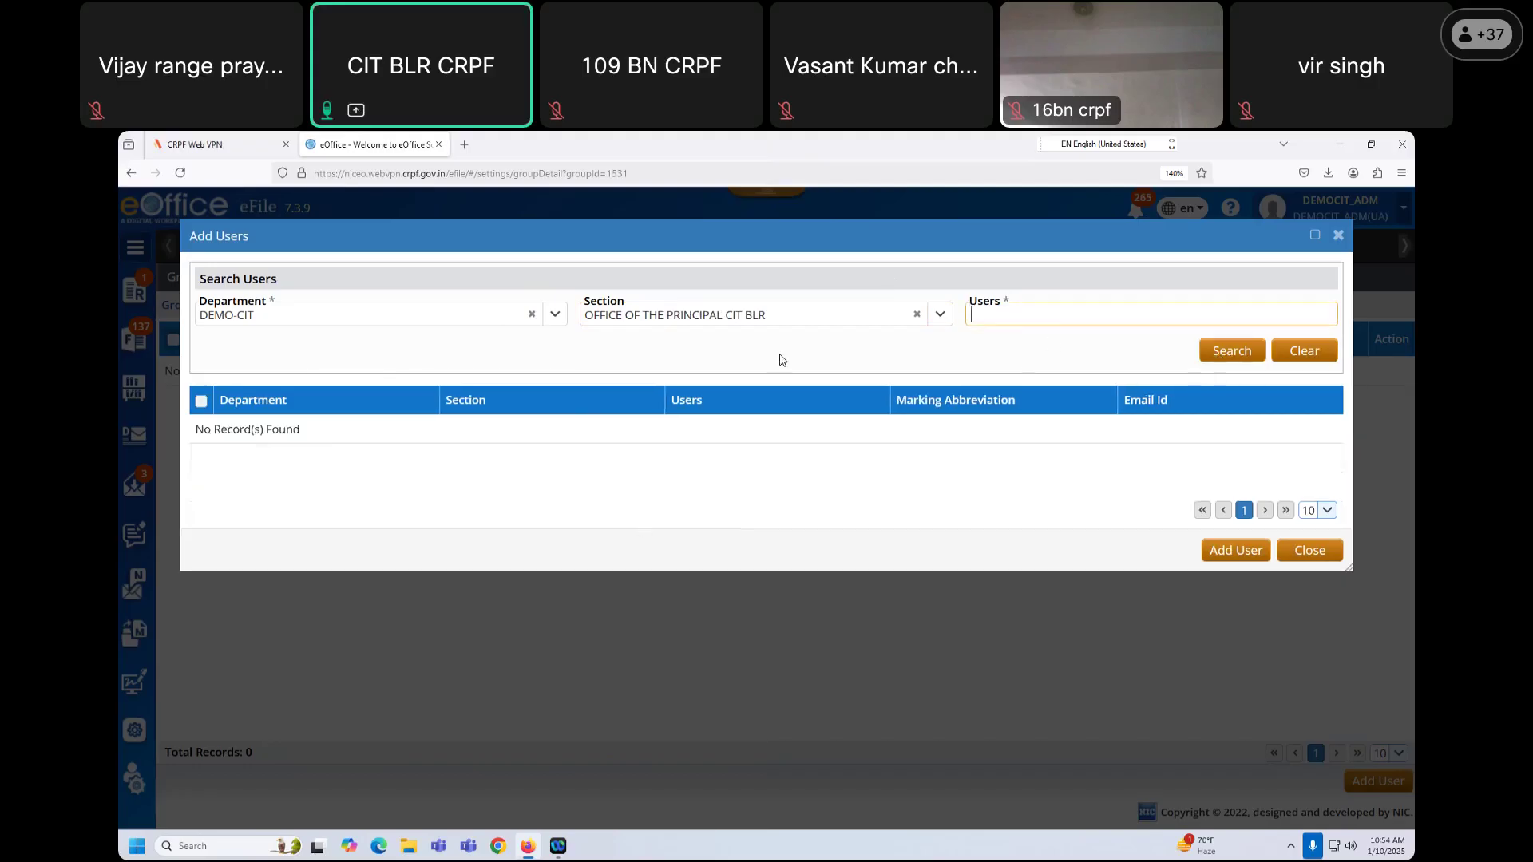
left_click(1219, 351)
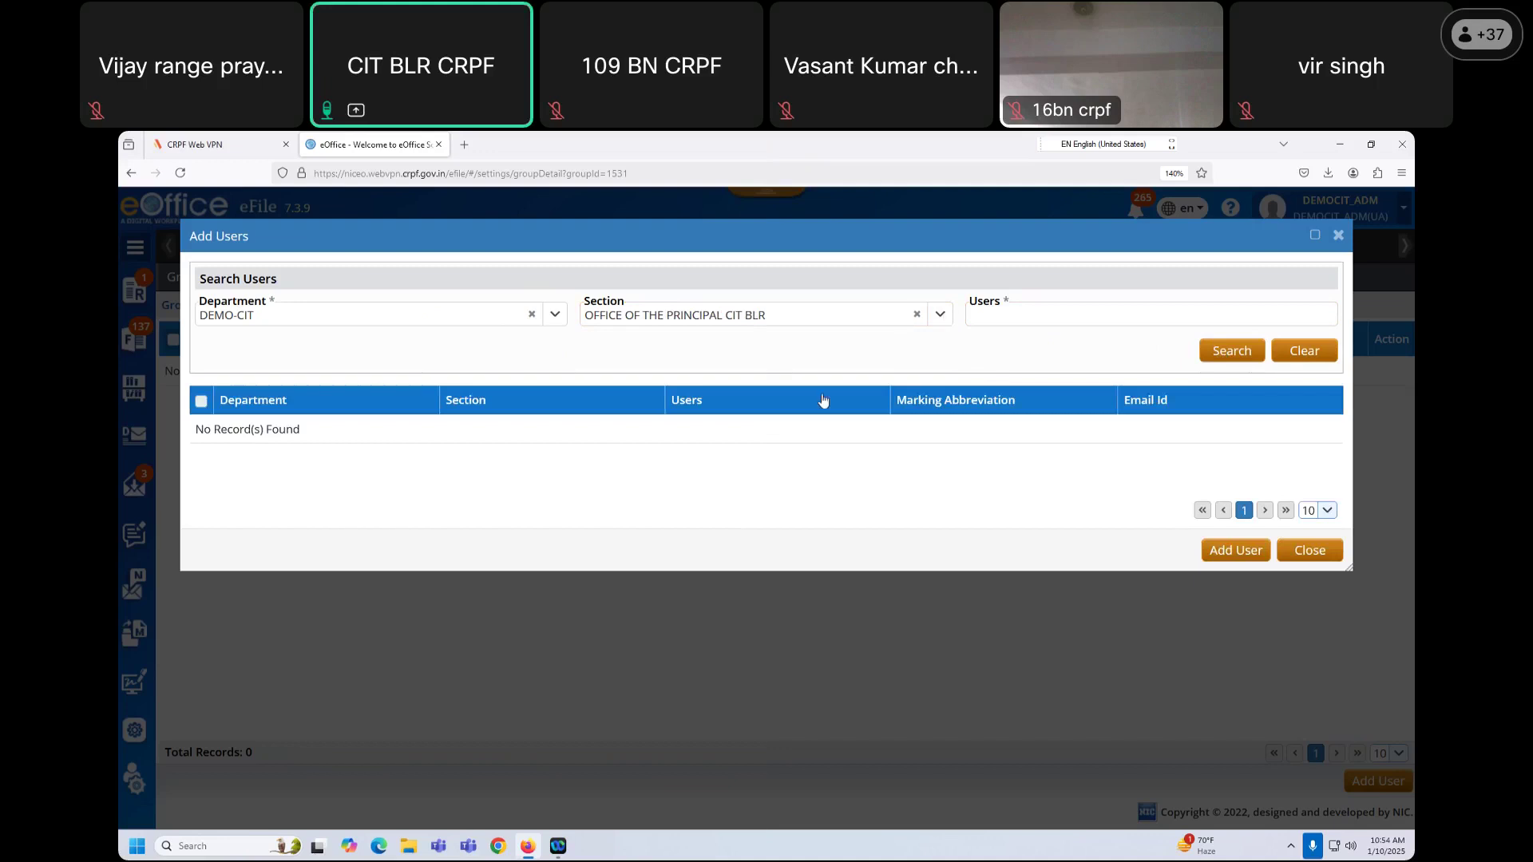
Step: Try the HQ OFFICE and OC HQ COY sections, then clear the section and list all DEMO-CIT users
left_click(766, 315)
scroll(673, 490, "down", 2)
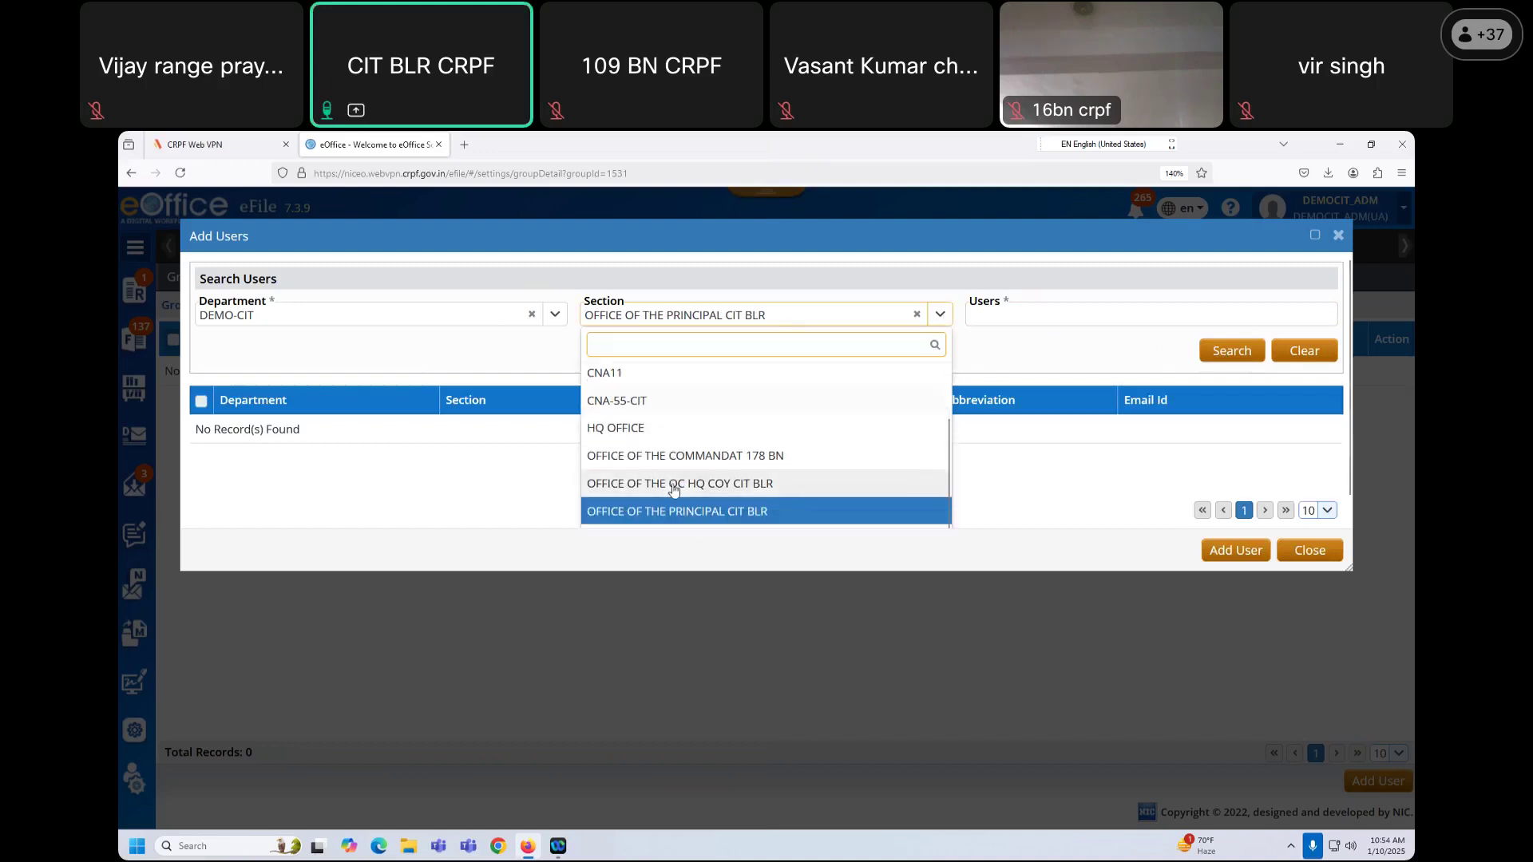
key("Escape")
left_click(939, 319)
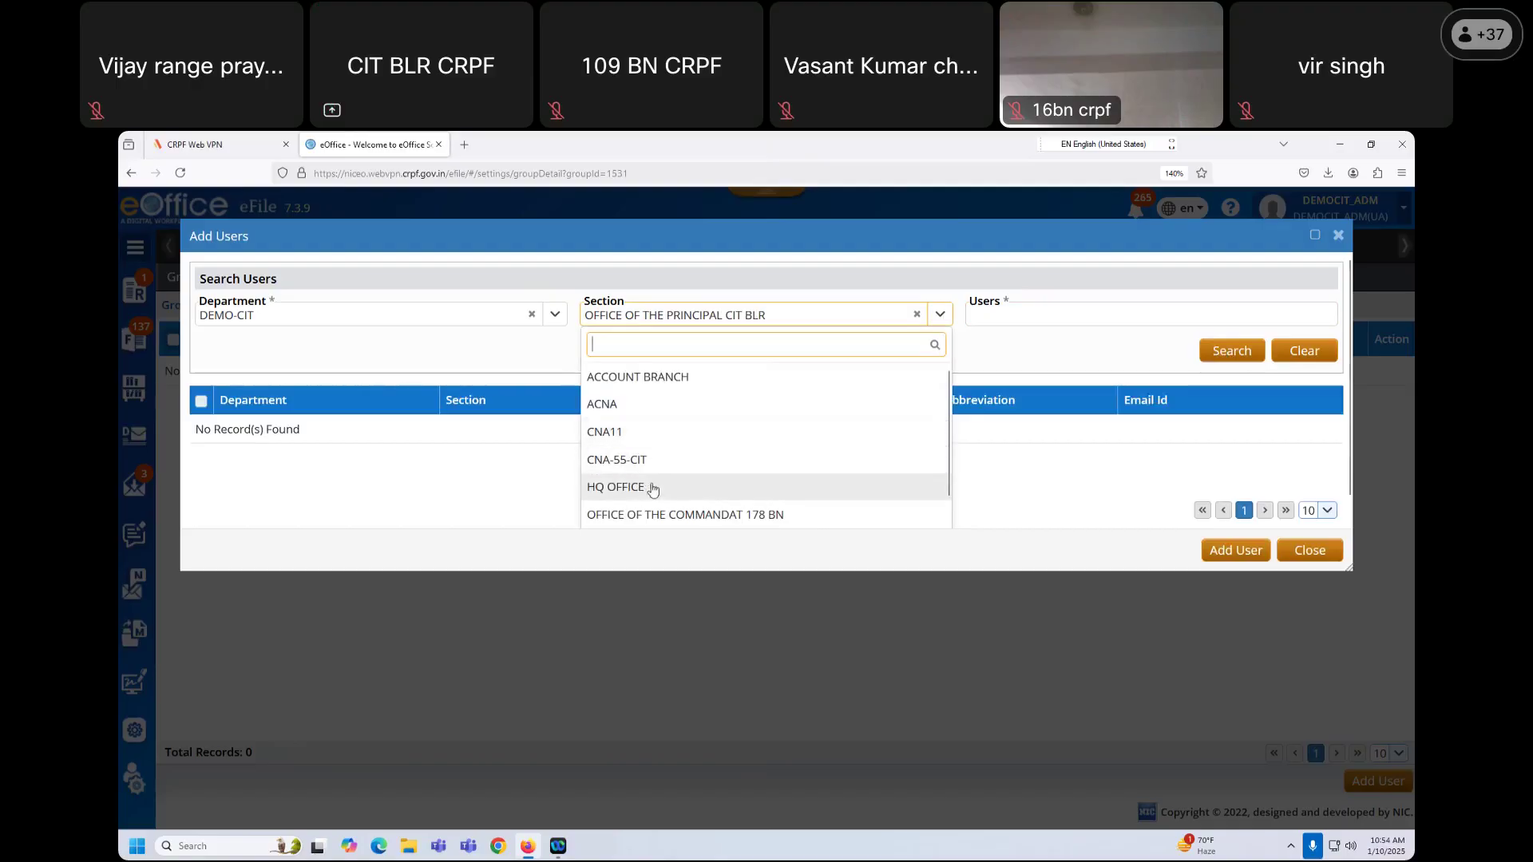
left_click(653, 487)
left_click(936, 315)
scroll(702, 463, "down", 2)
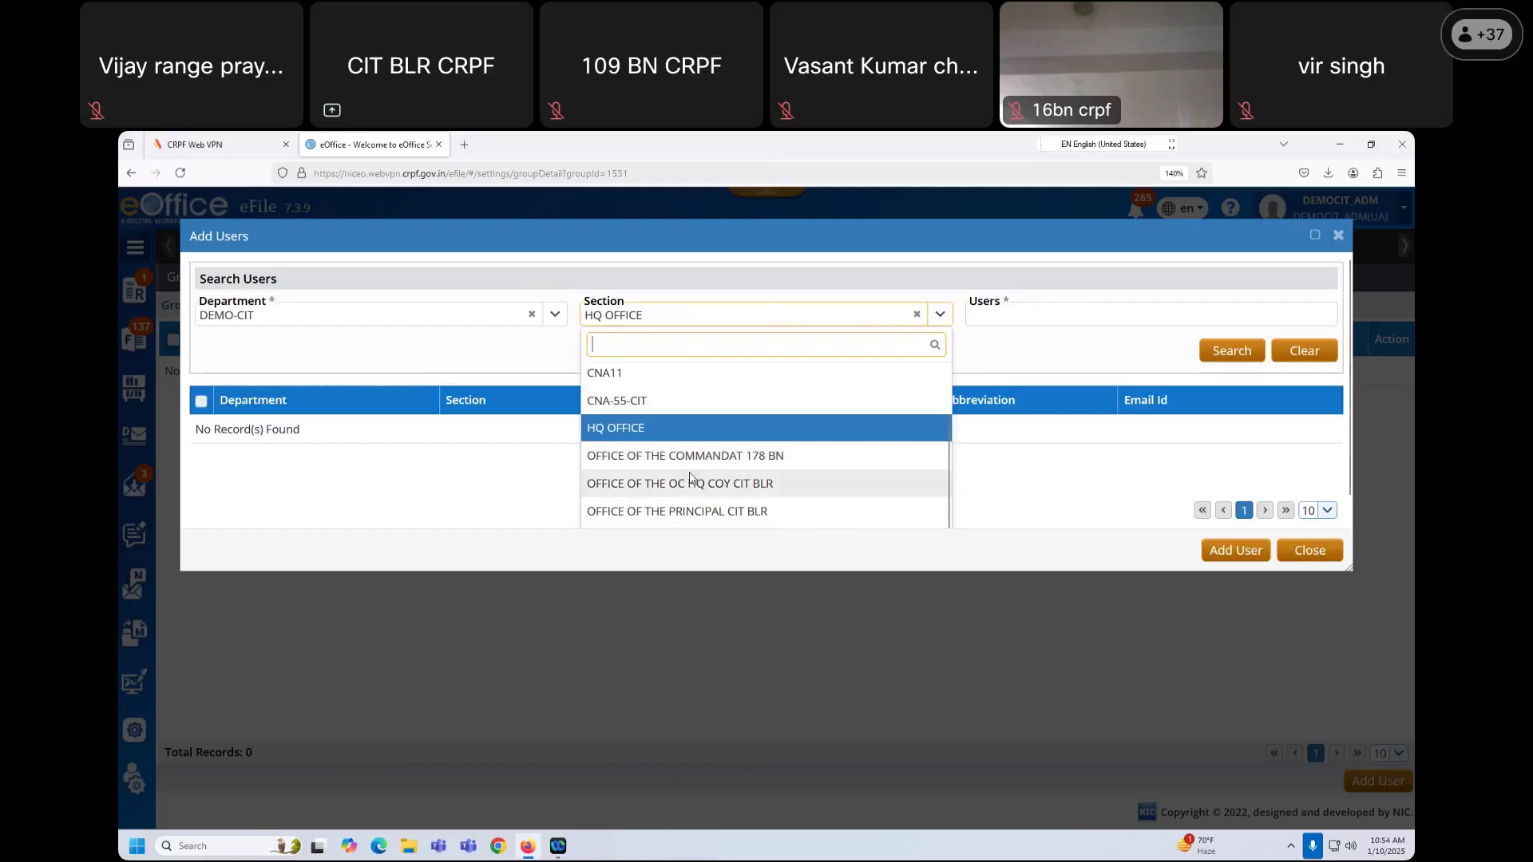
left_click(735, 320)
left_click(940, 316)
scroll(718, 443, "down", 2)
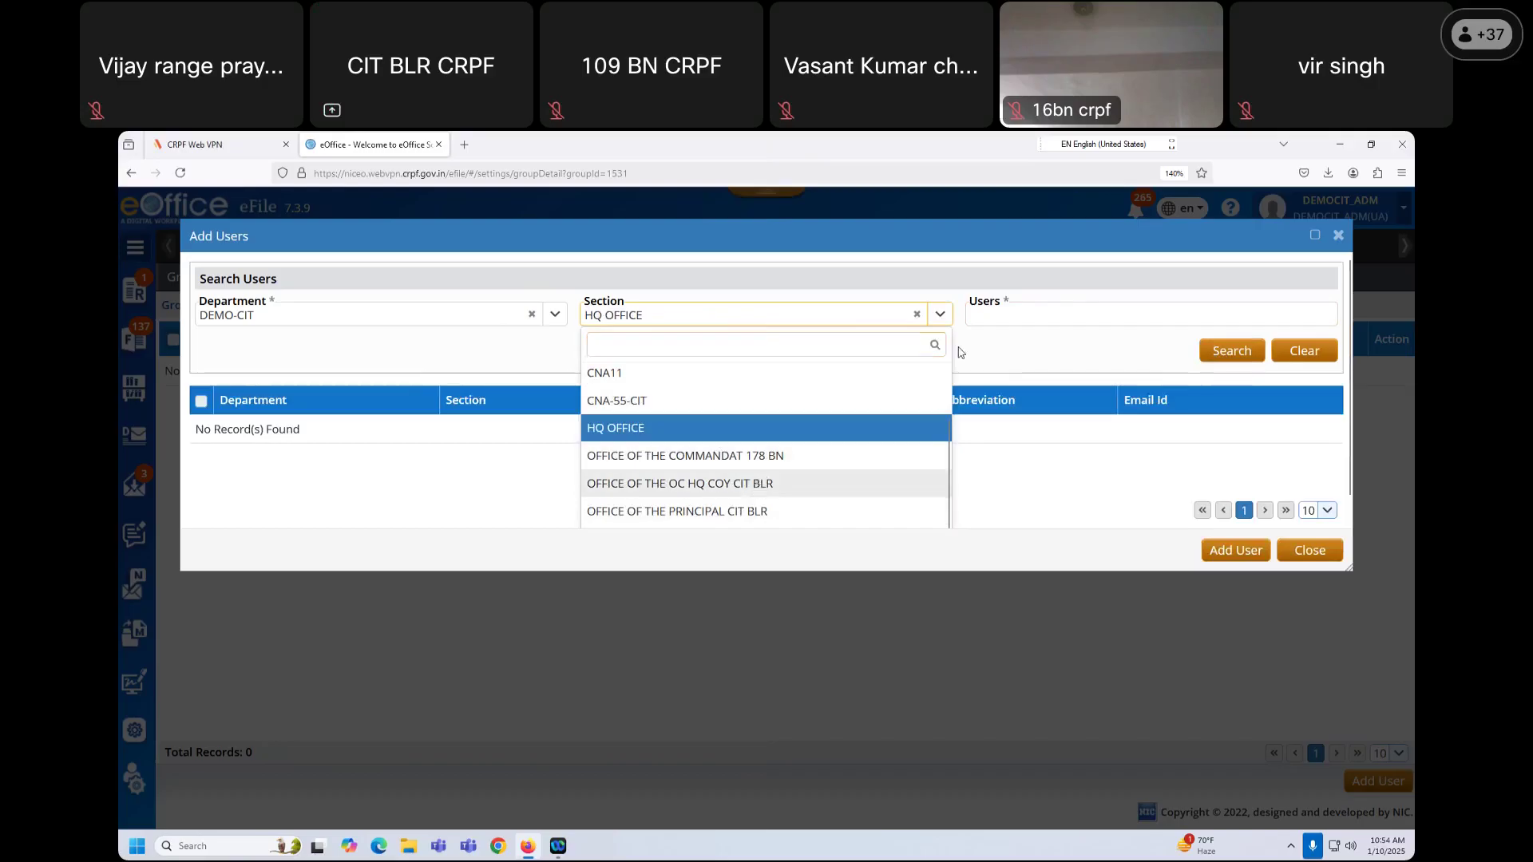
left_click(758, 485)
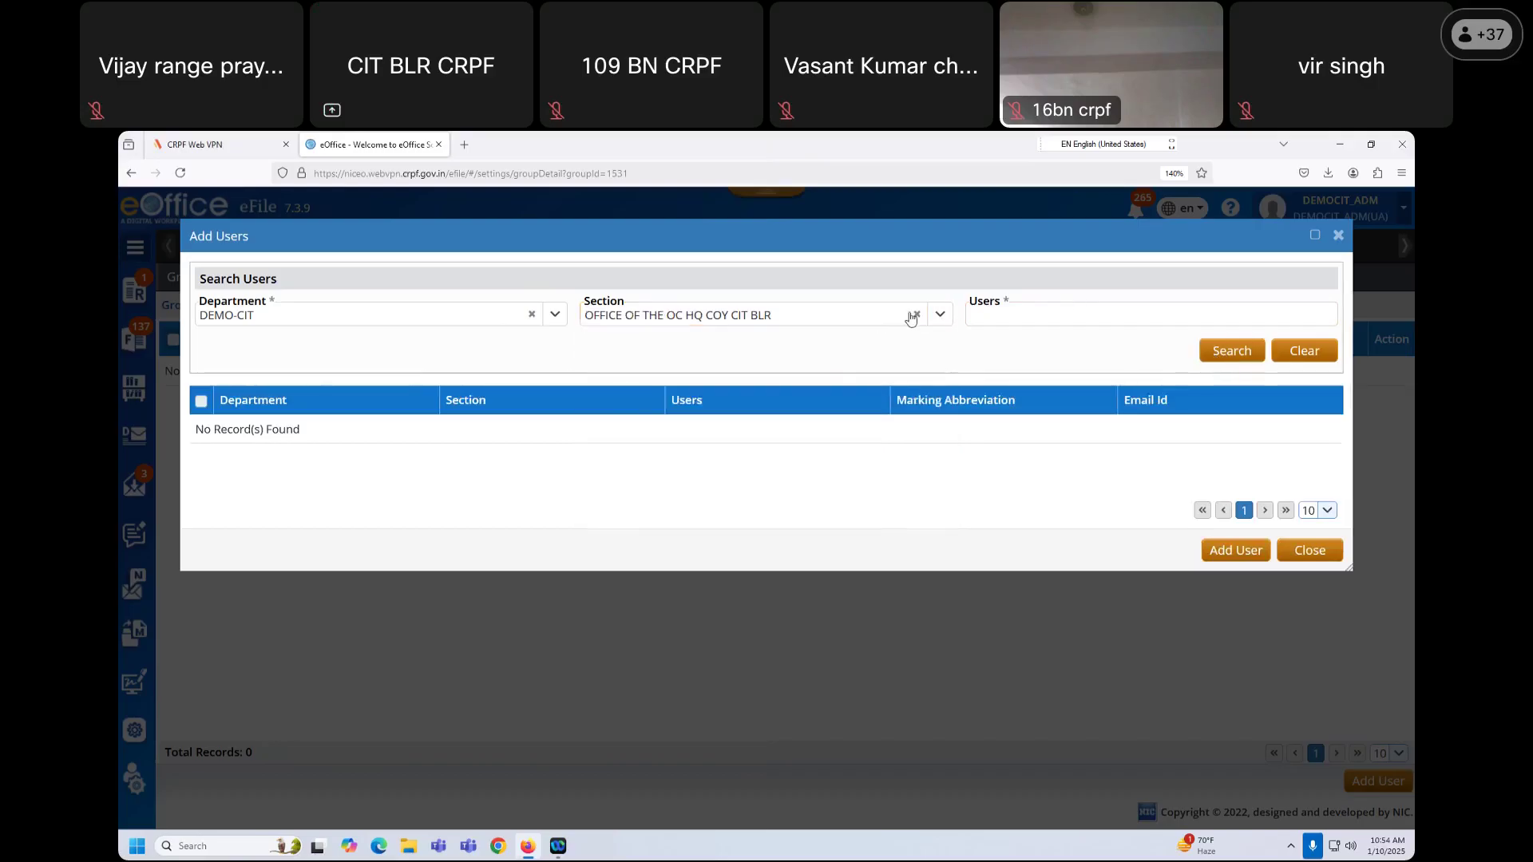
left_click(916, 314)
left_click(1231, 351)
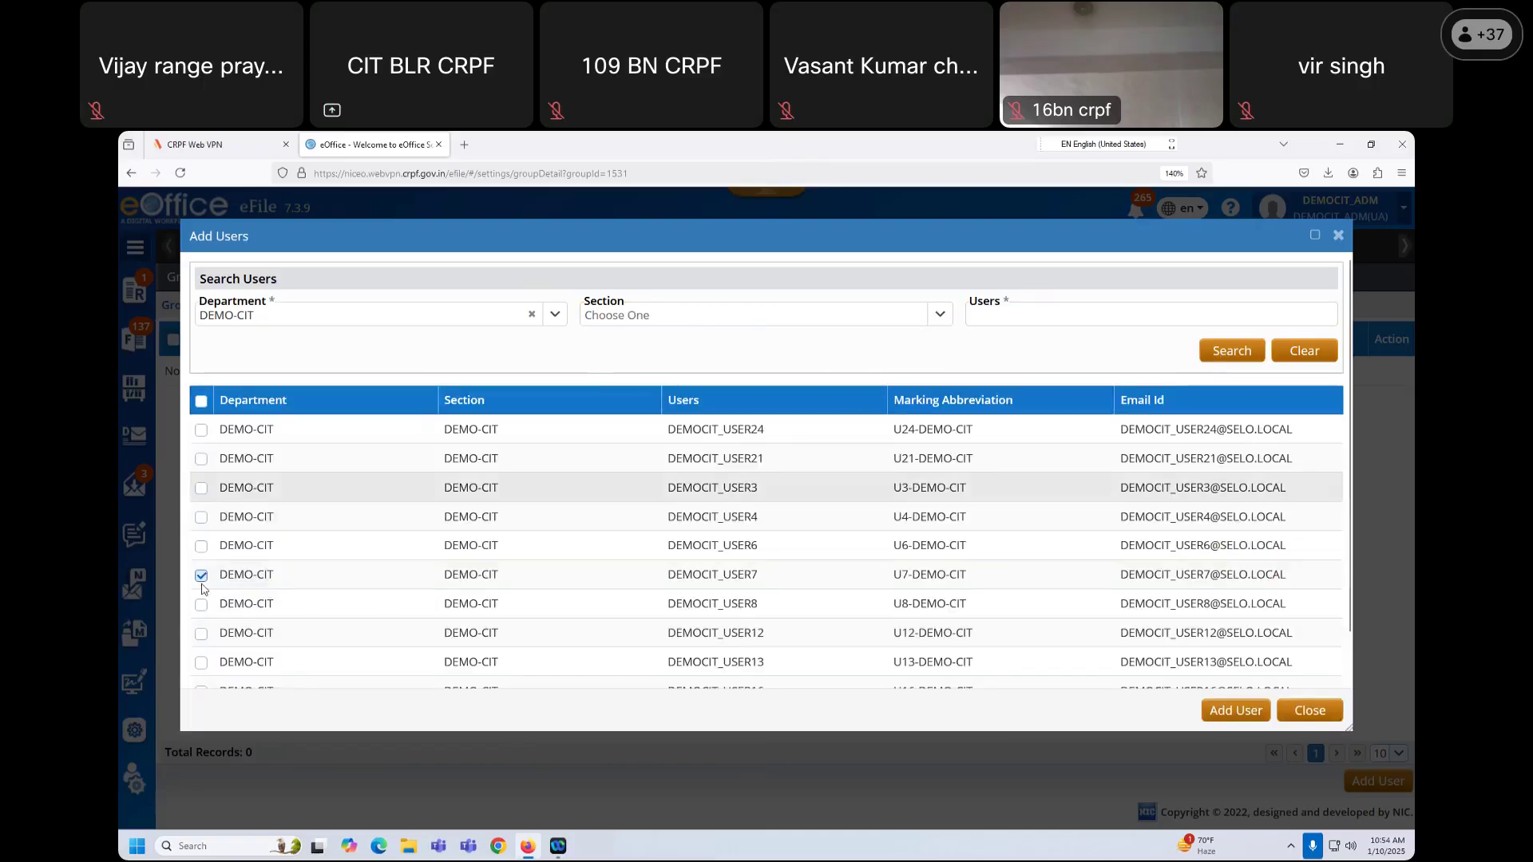
Step: Untick DEMOCIT_USER7 and show 50 users per page
left_click(202, 576)
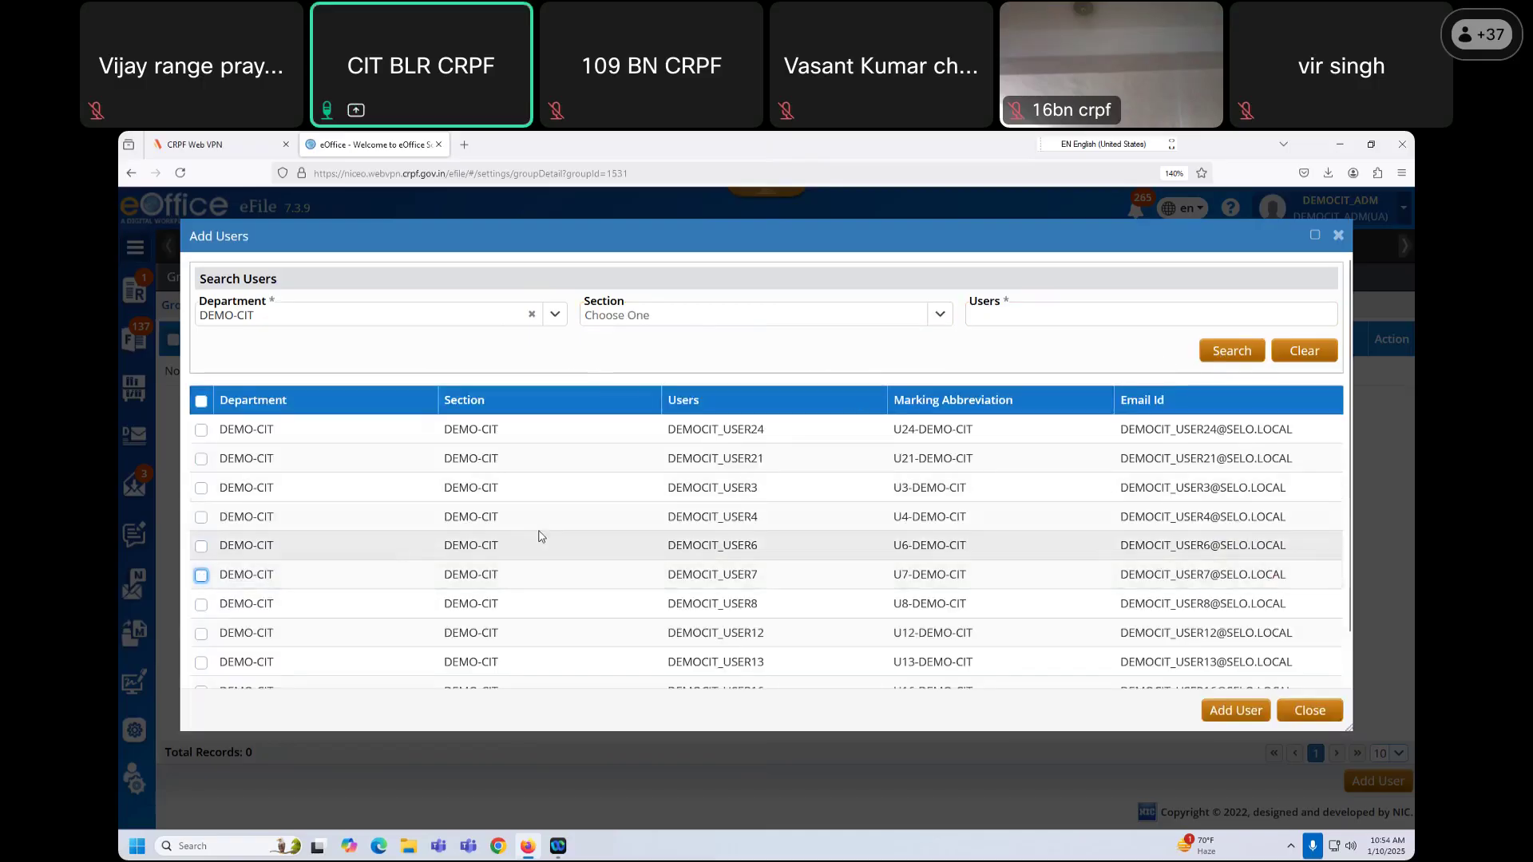
scroll(551, 539, "down", 1)
scroll(669, 557, "up", 1)
scroll(1158, 639, "down", 1)
left_click(1328, 672)
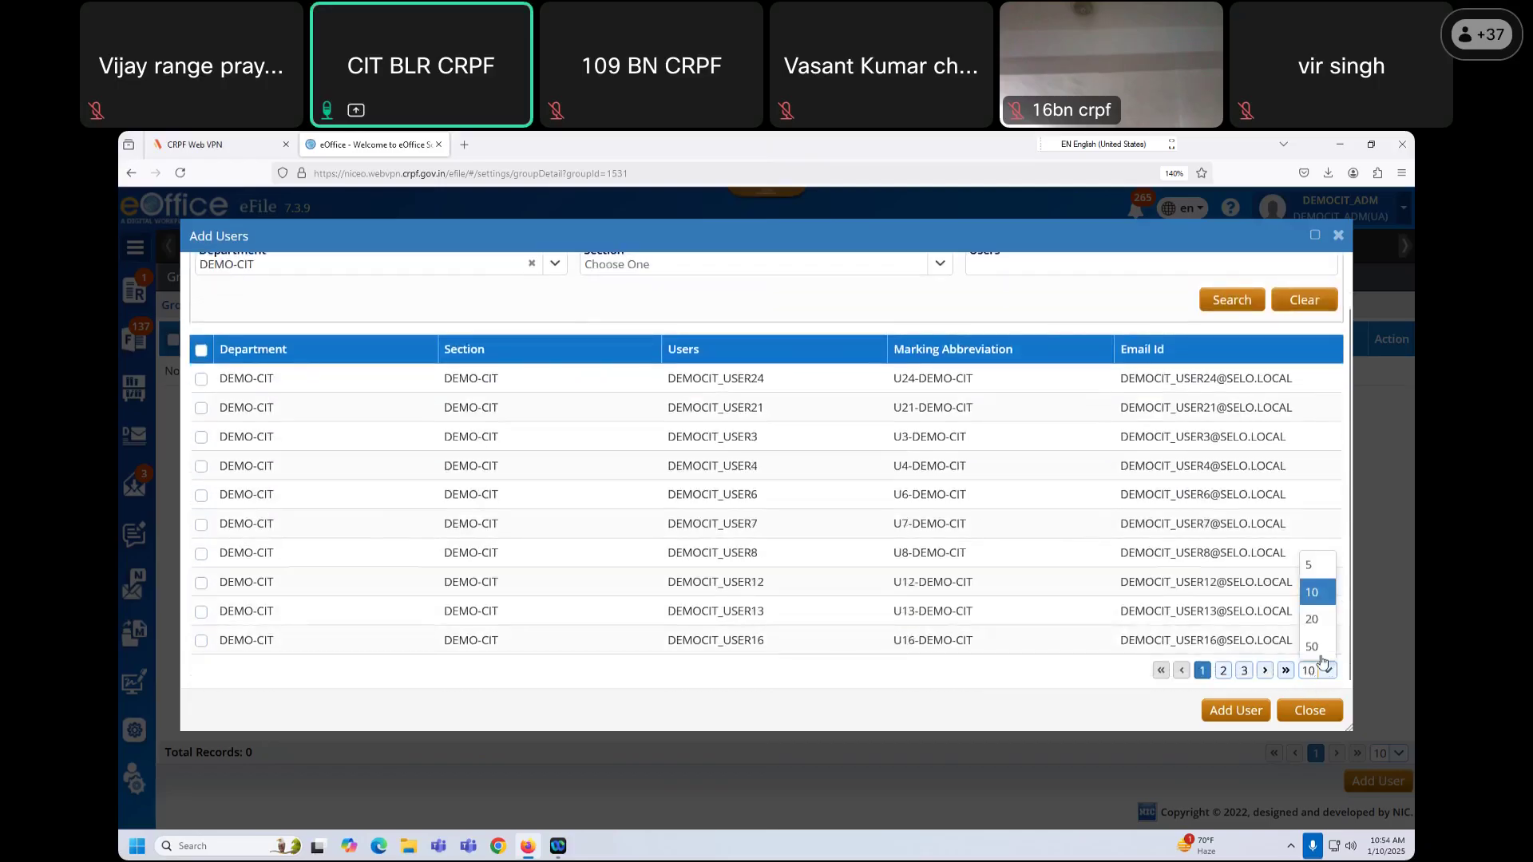
left_click(1313, 648)
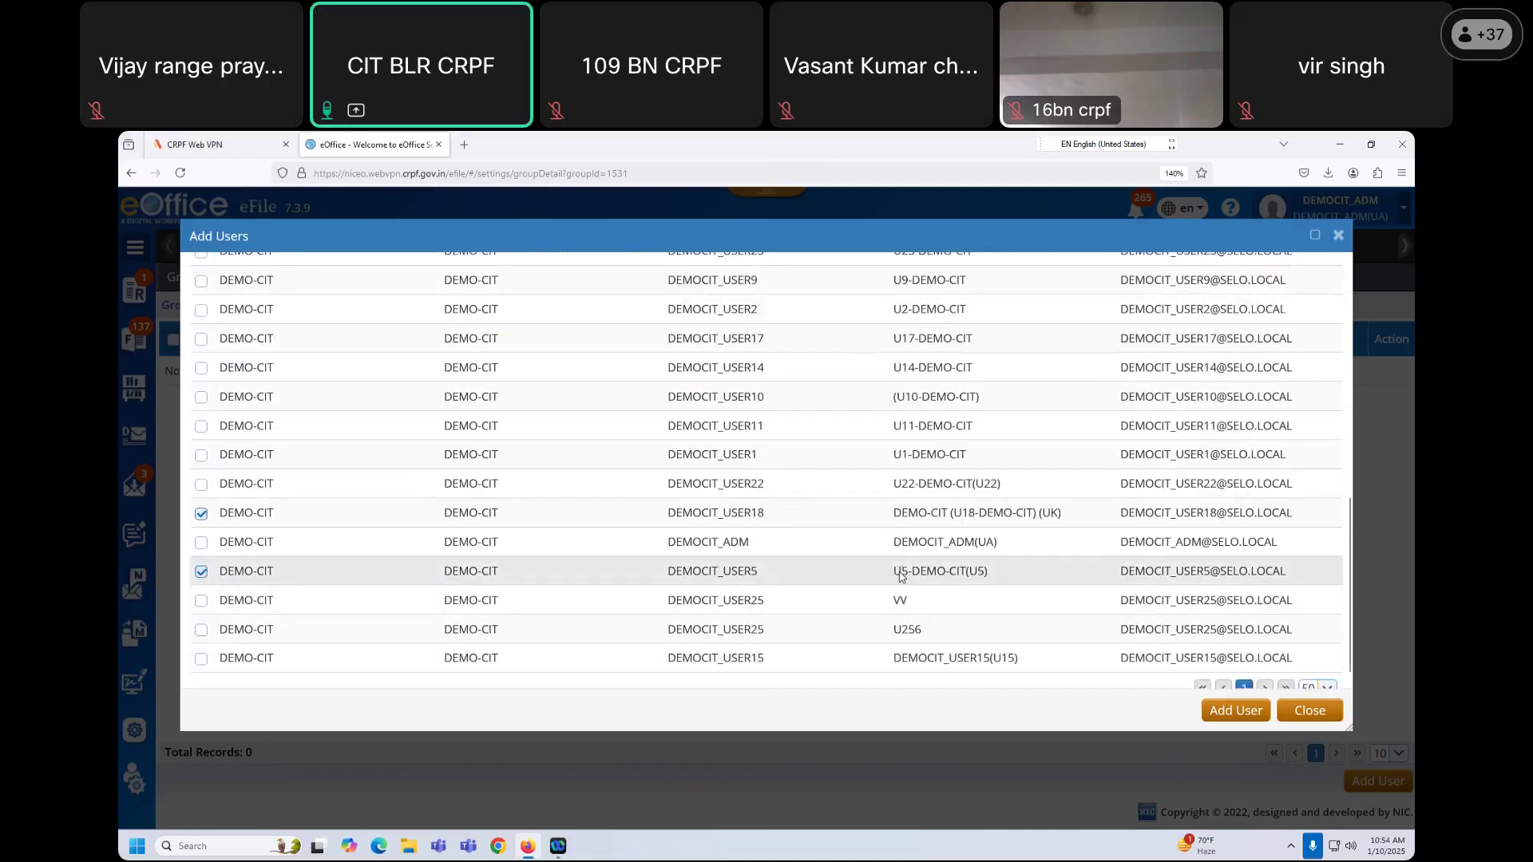
scroll(894, 576, "up", 10)
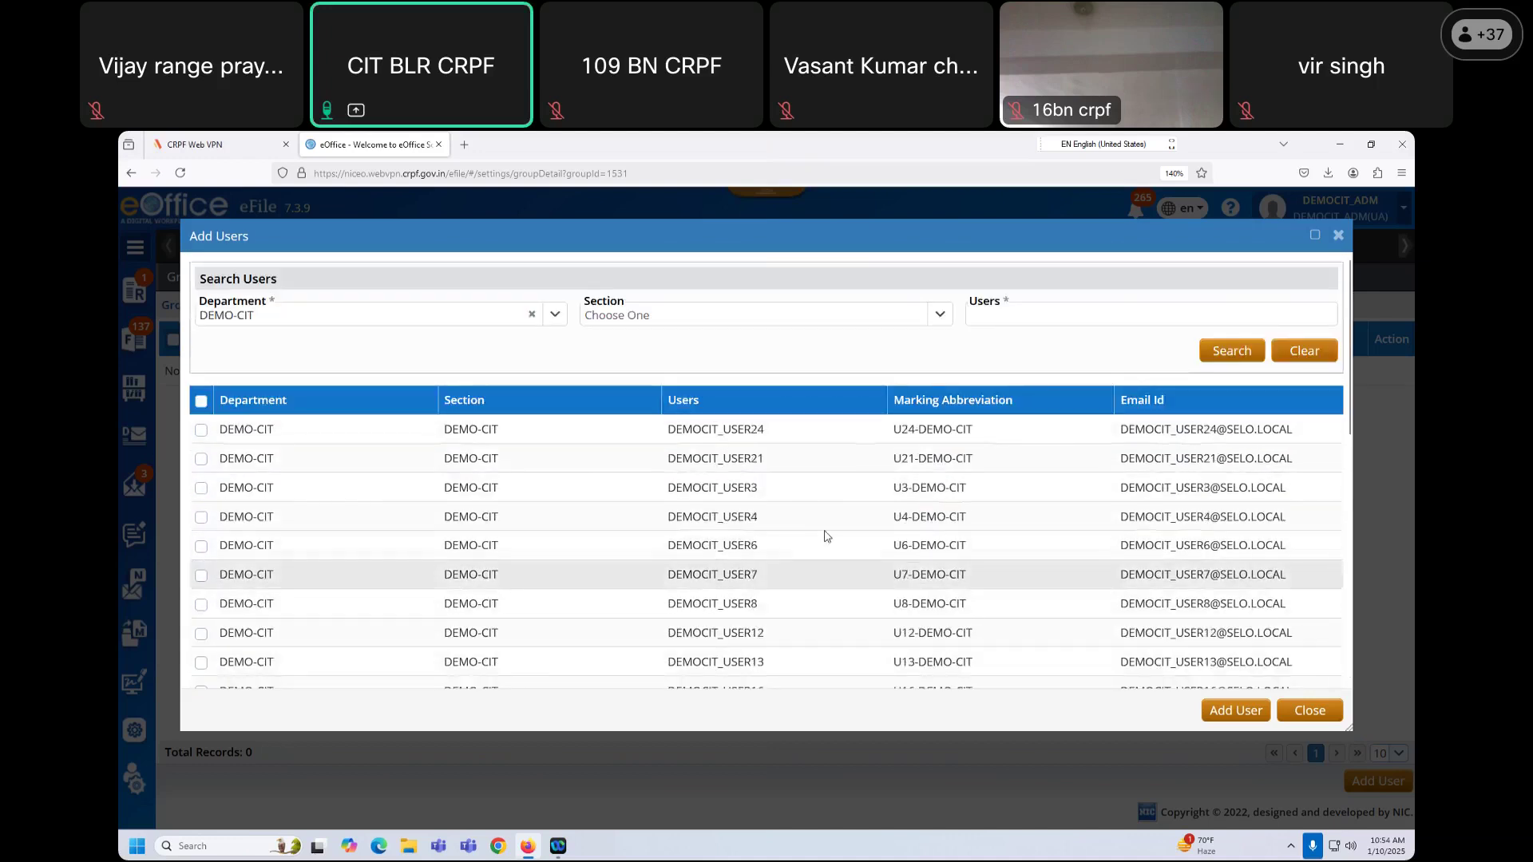
Step: Clear the department filter and search all users matching RGS
left_click(533, 316)
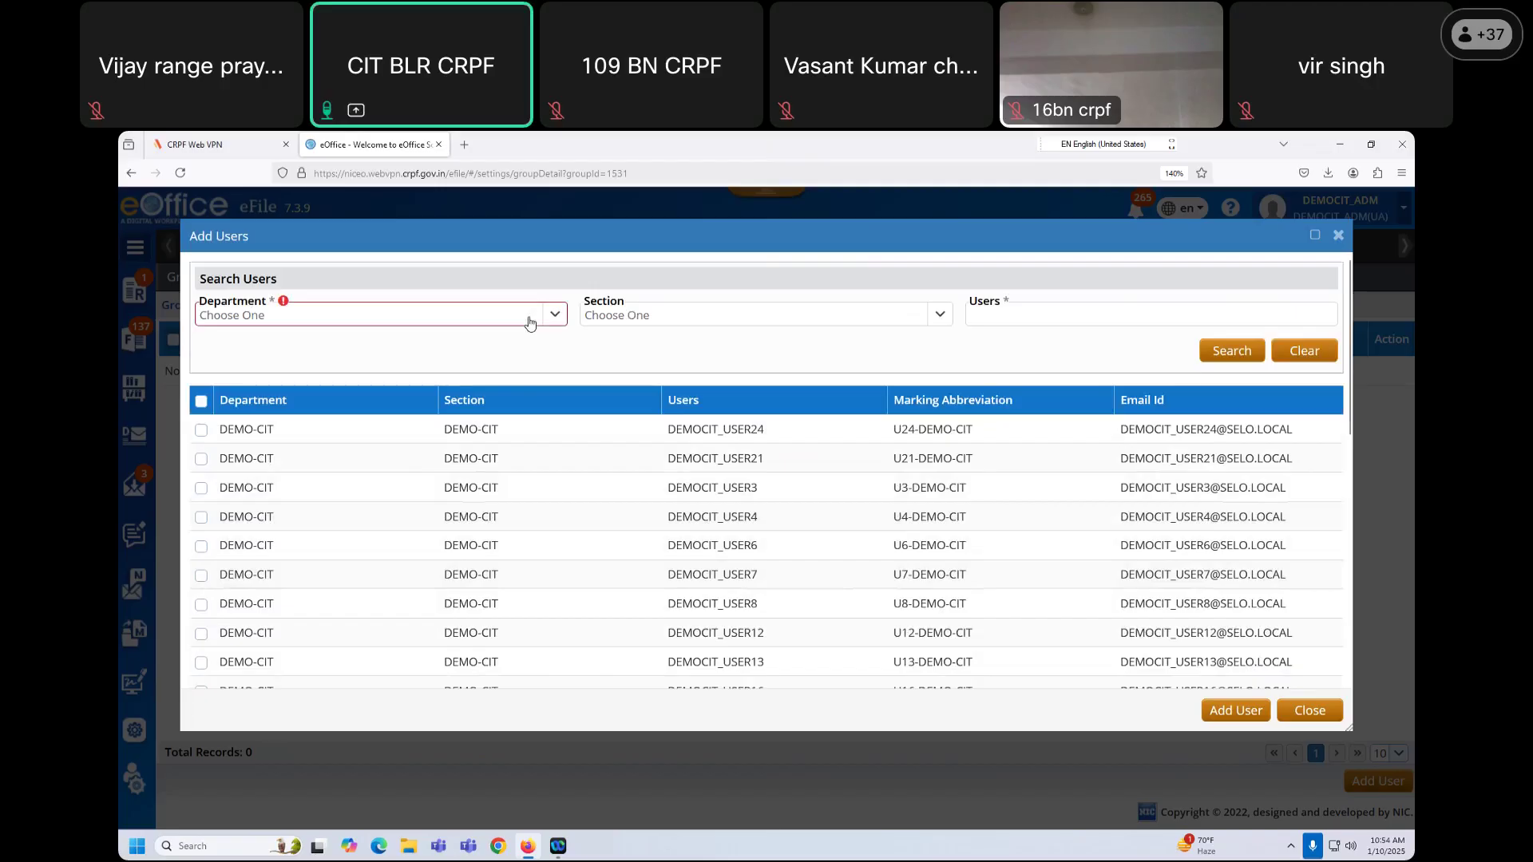
left_click(437, 321)
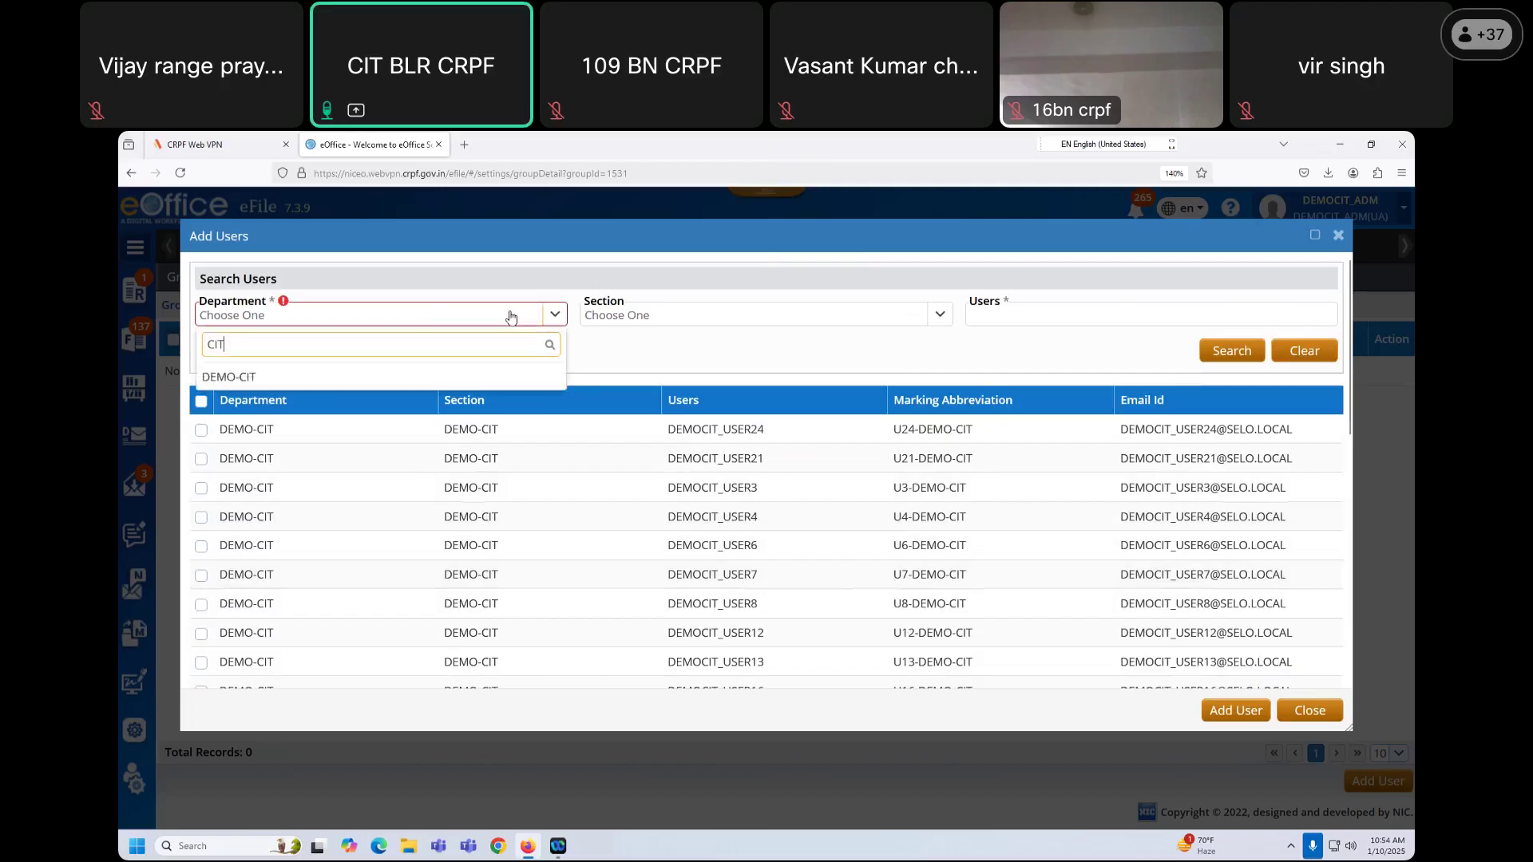
left_click(1014, 312)
type("RGS")
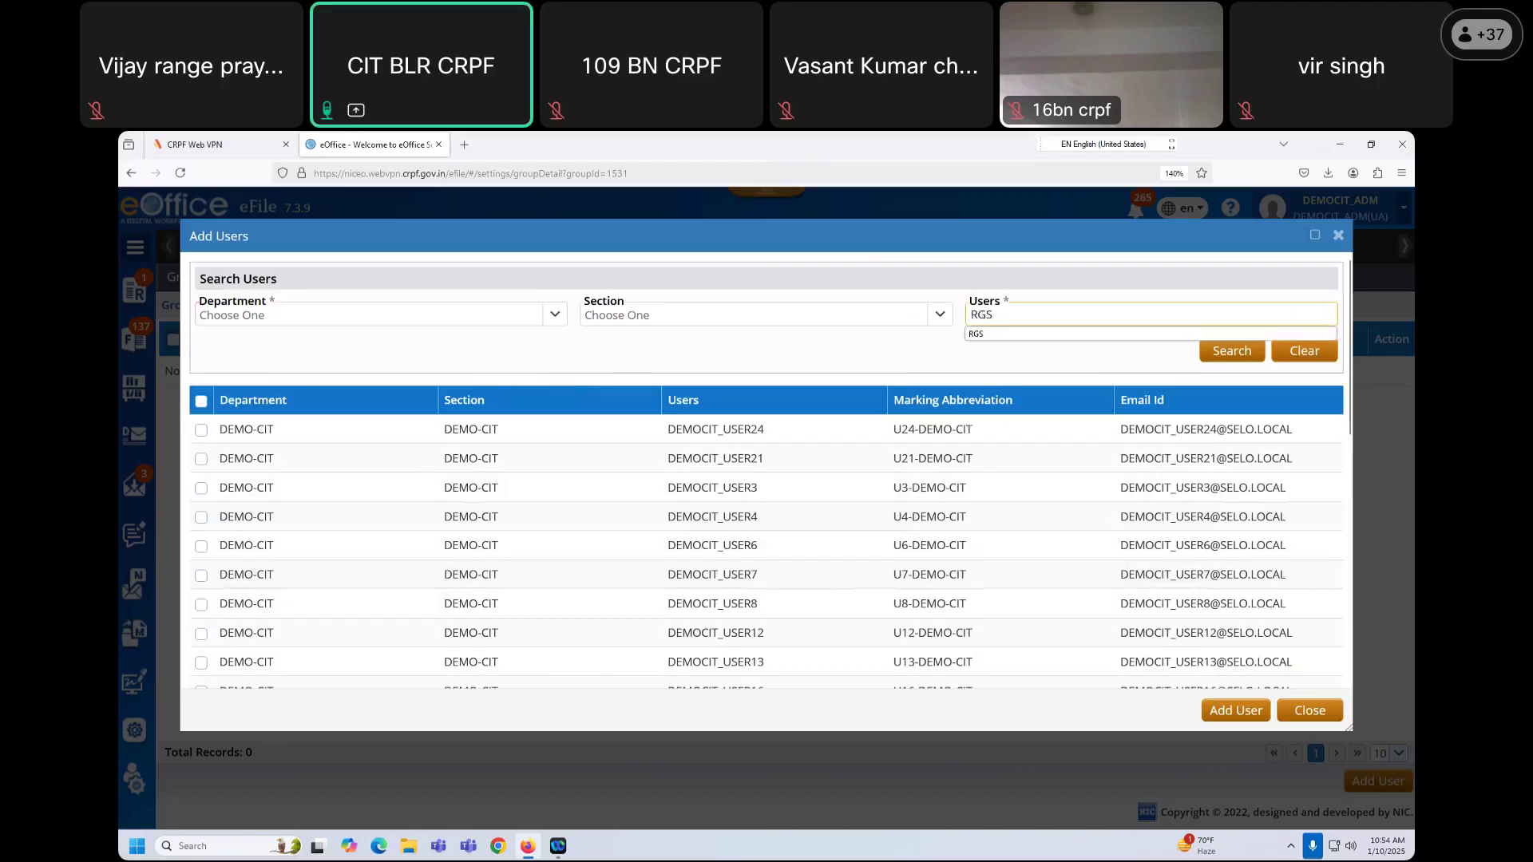
left_click(962, 359)
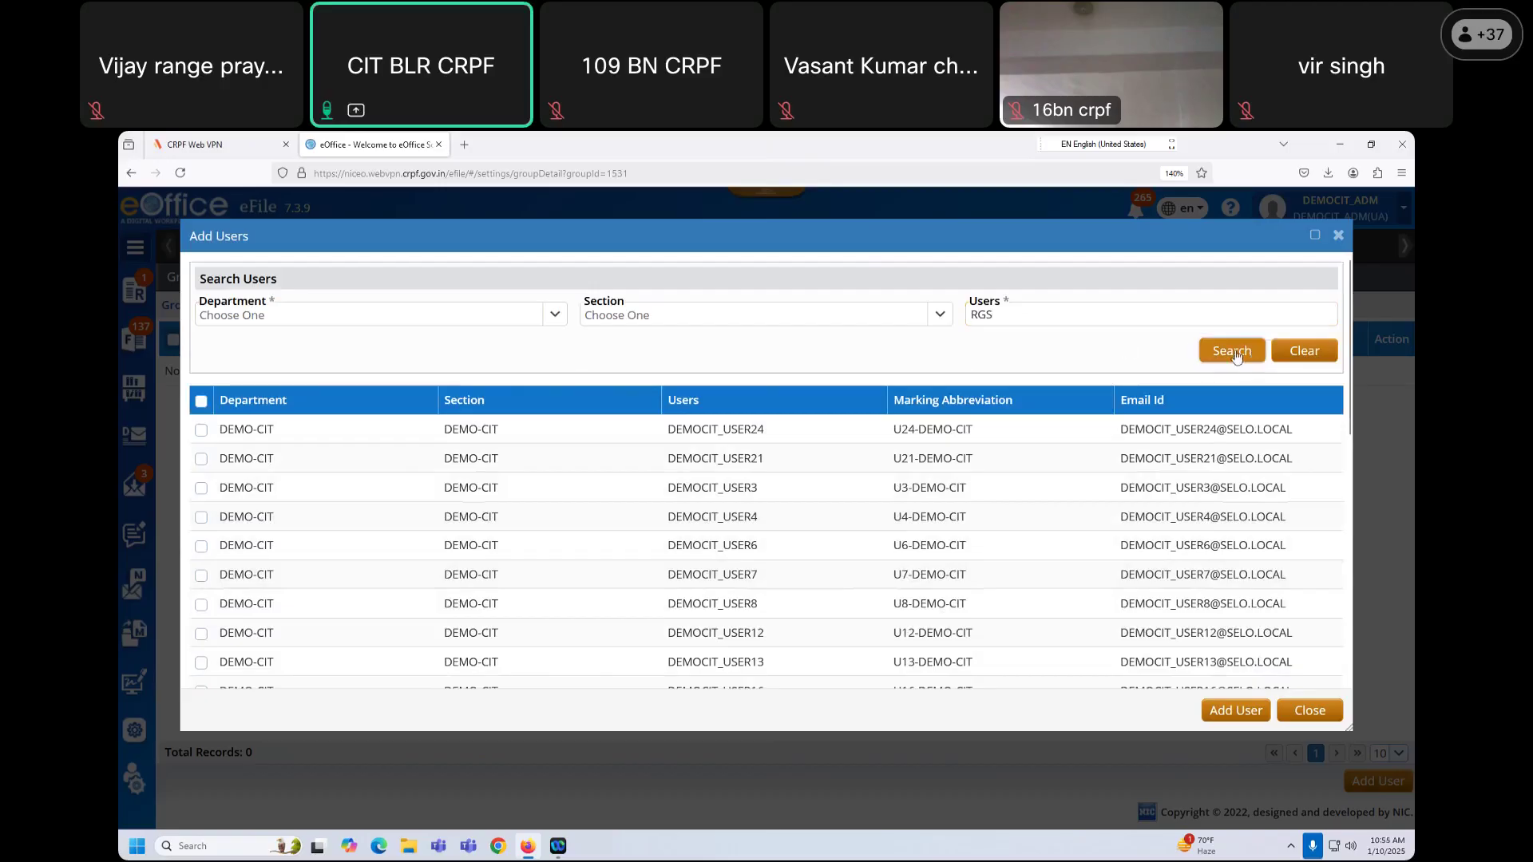
left_click(1233, 352)
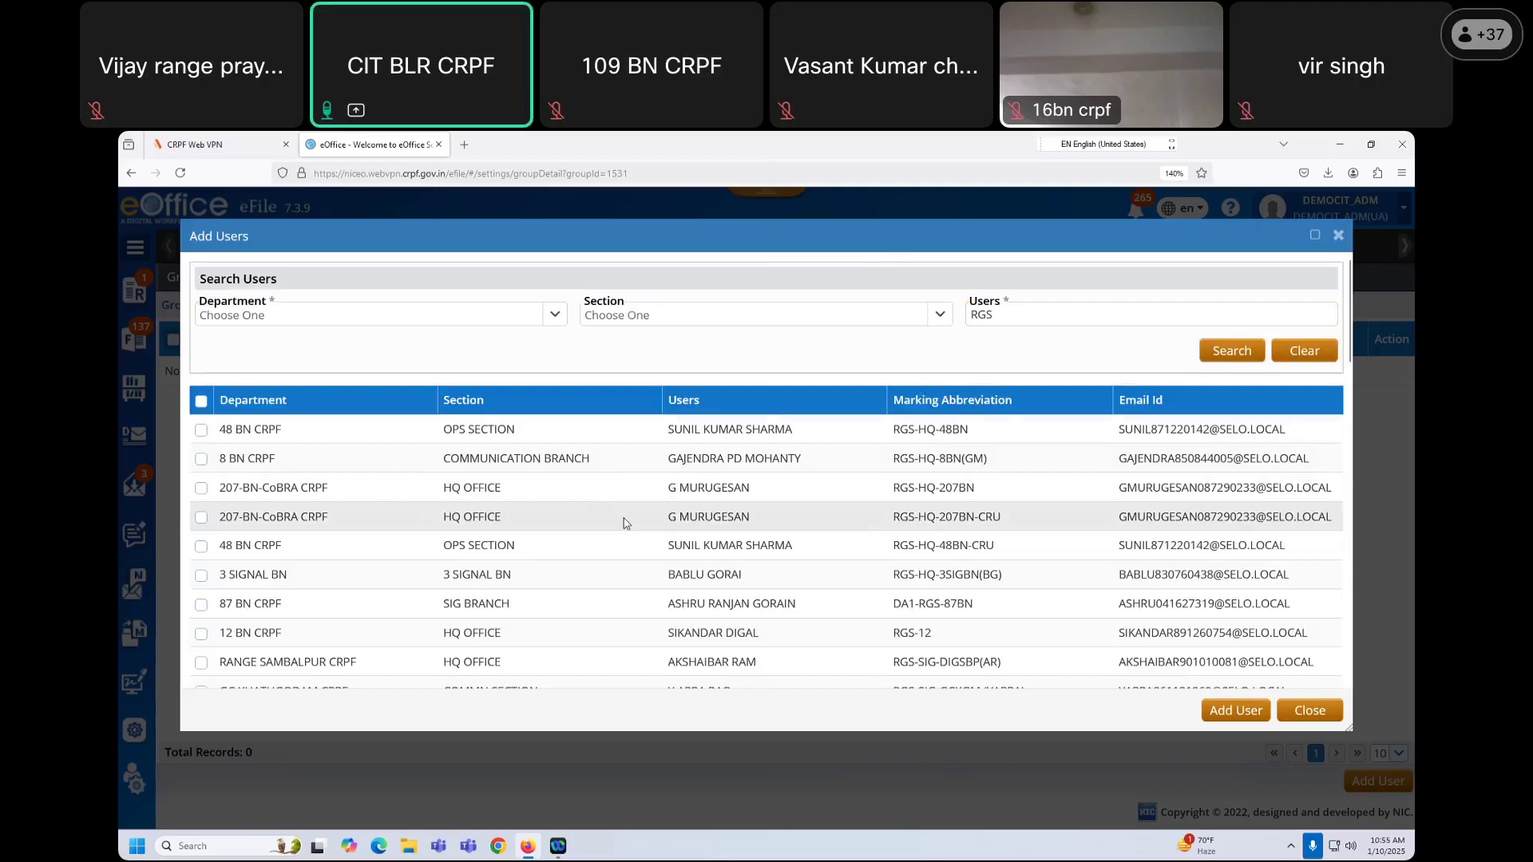
scroll(626, 523, "down", 10)
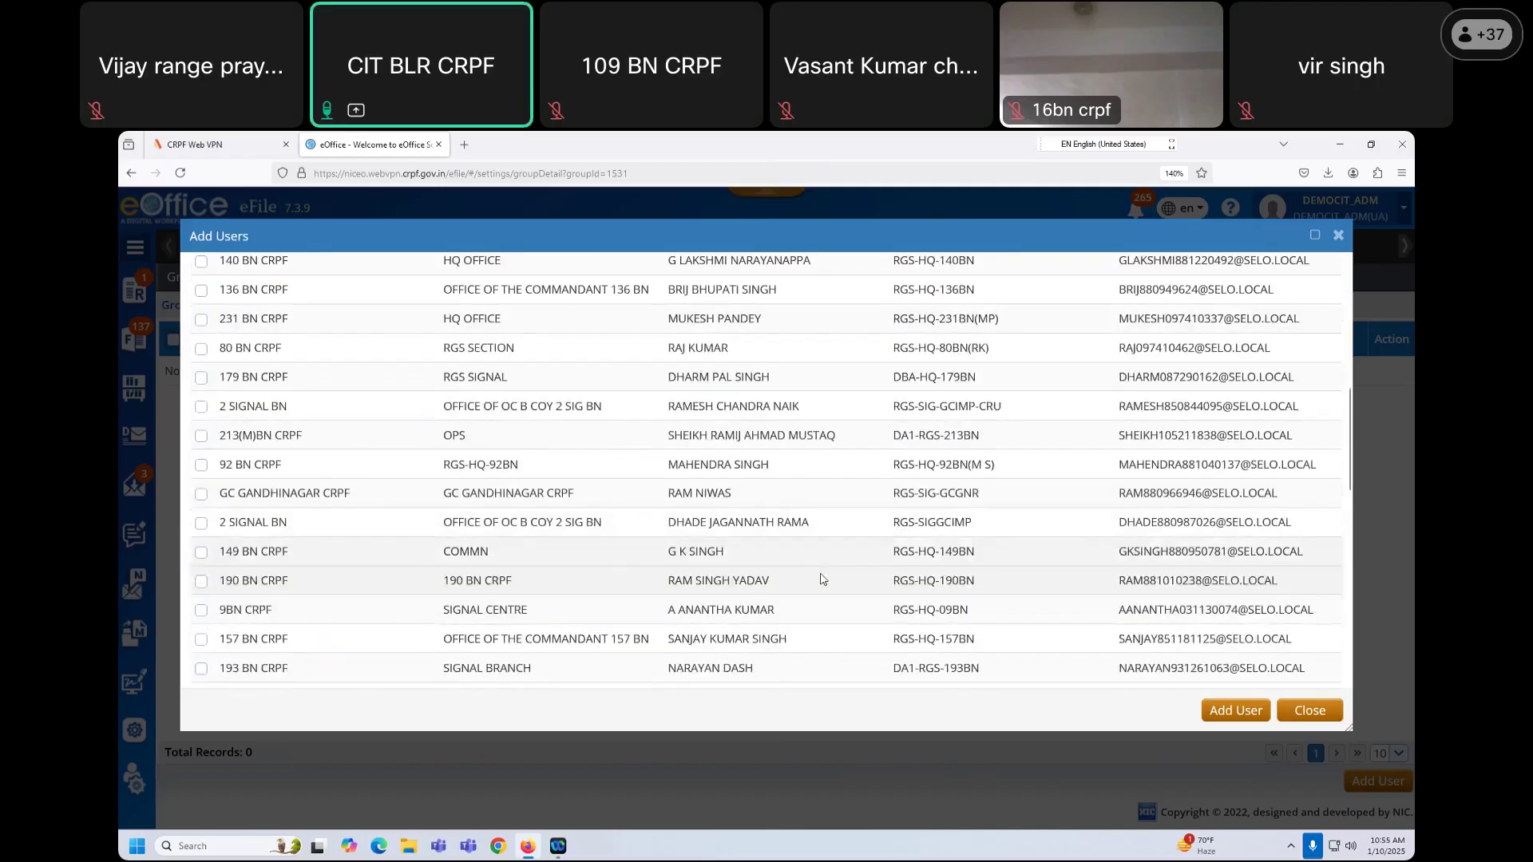
scroll(845, 578, "down", 5)
left_click(1321, 670)
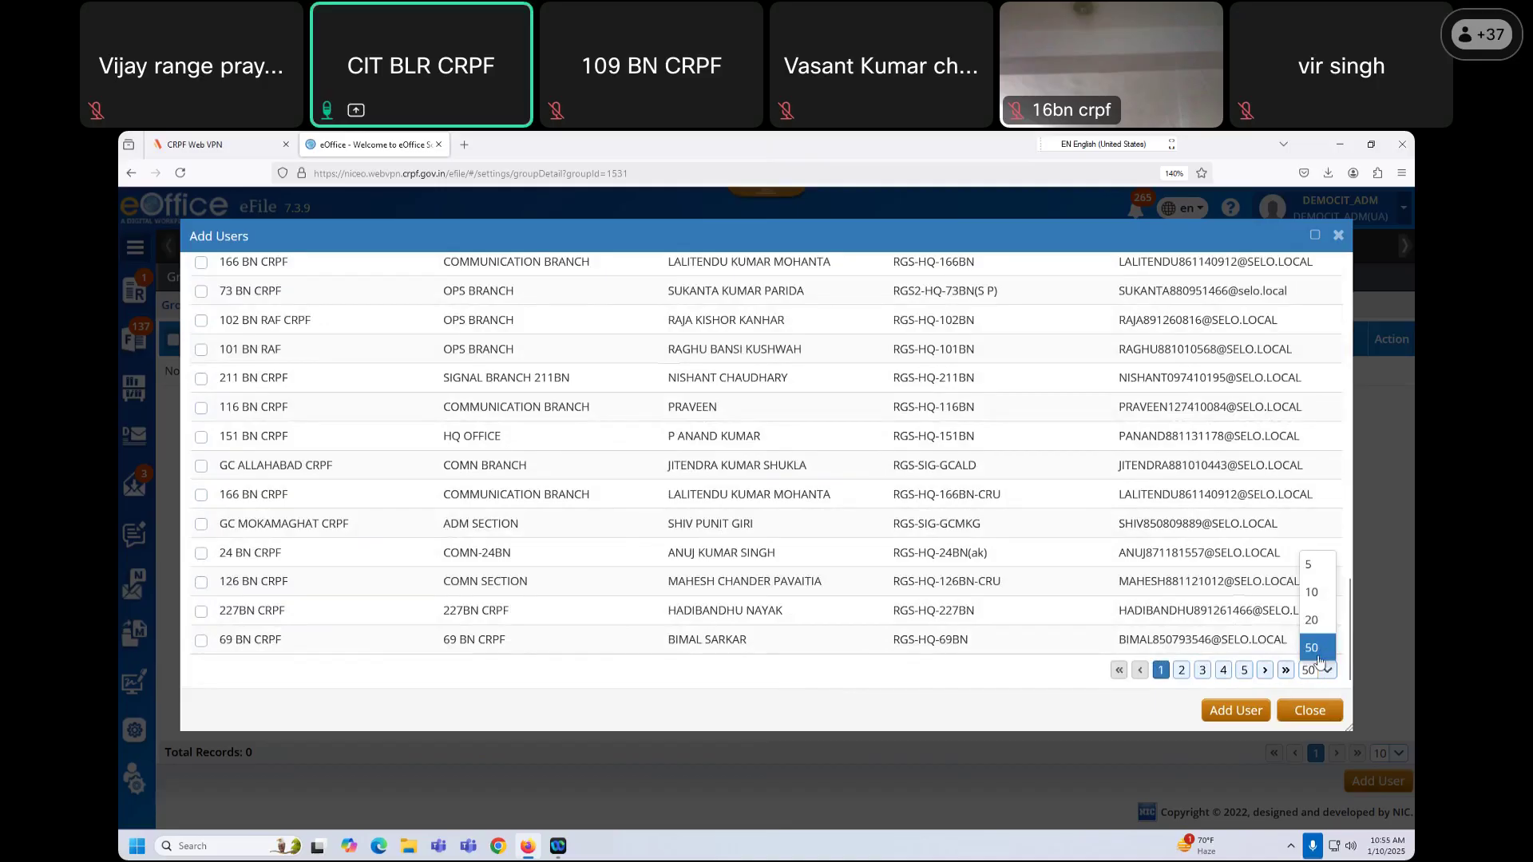
left_click(1323, 664)
left_click(1325, 669)
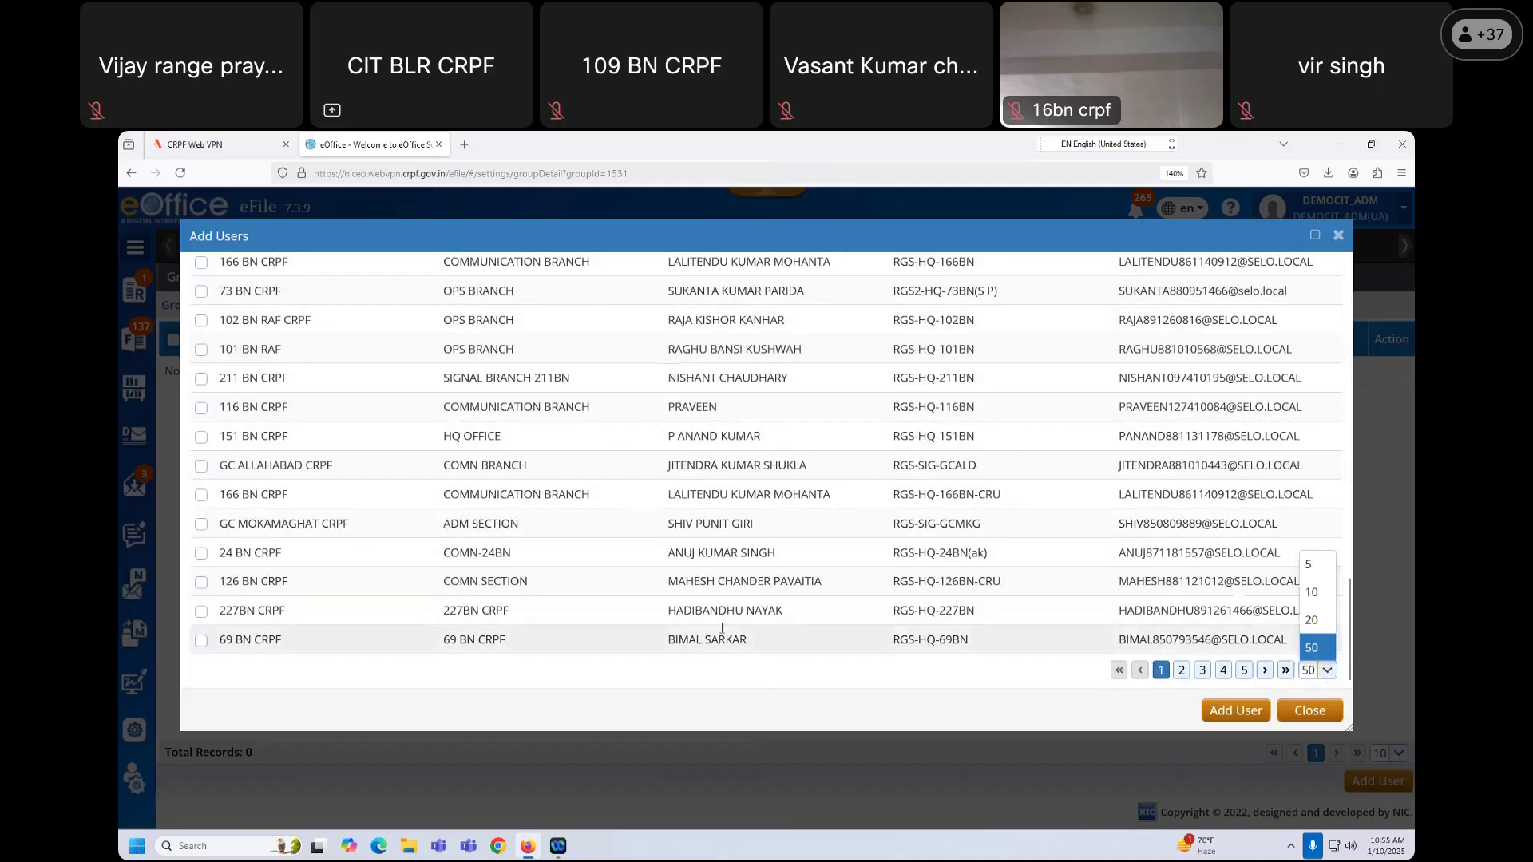
scroll(612, 643, "up", 15)
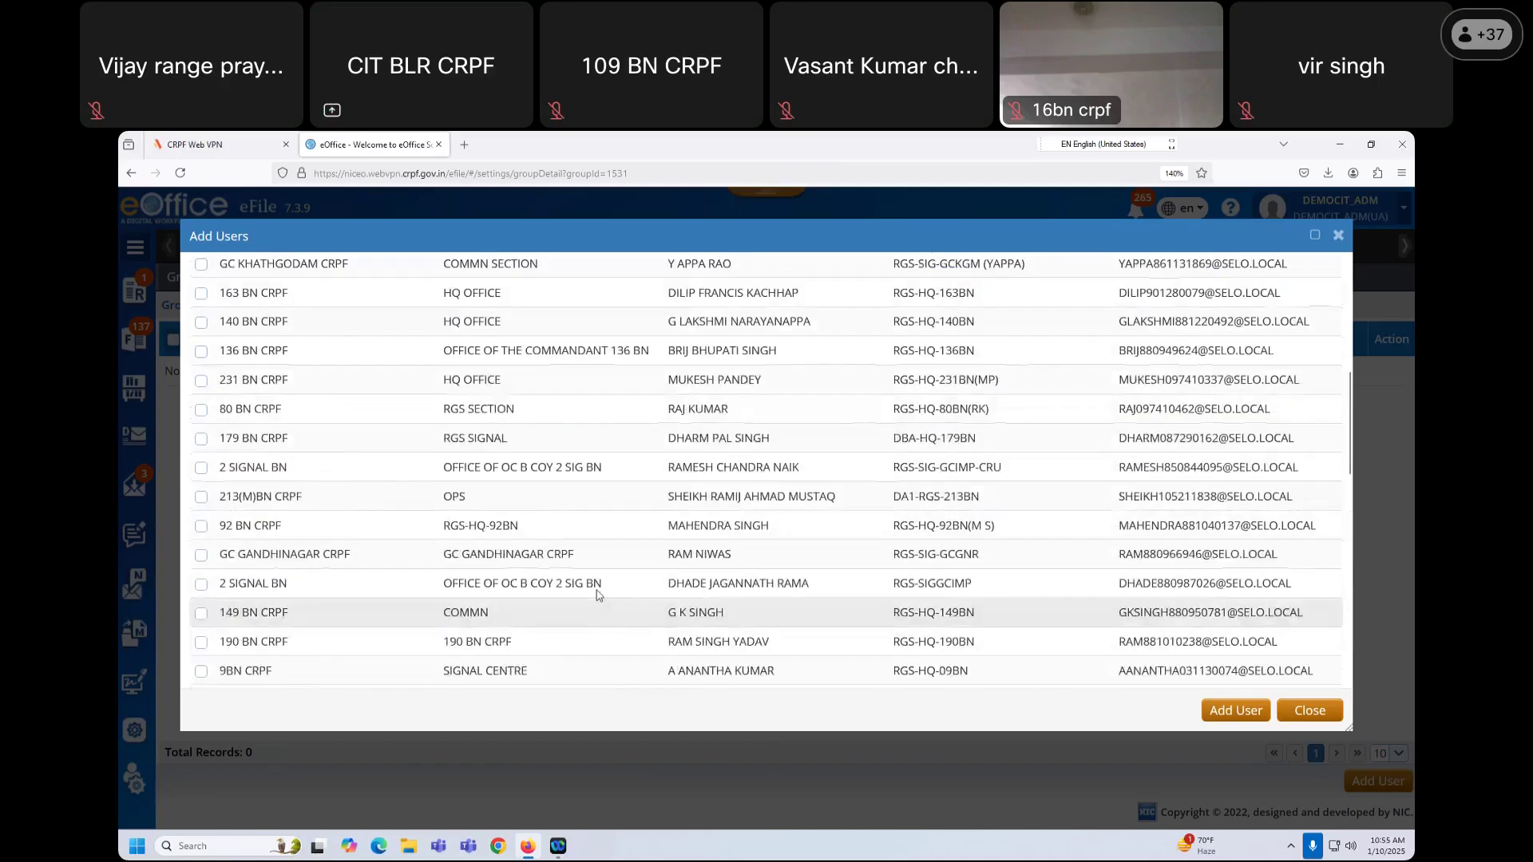
Step: Tick every RGS result and page through to the last results page
left_click(201, 402)
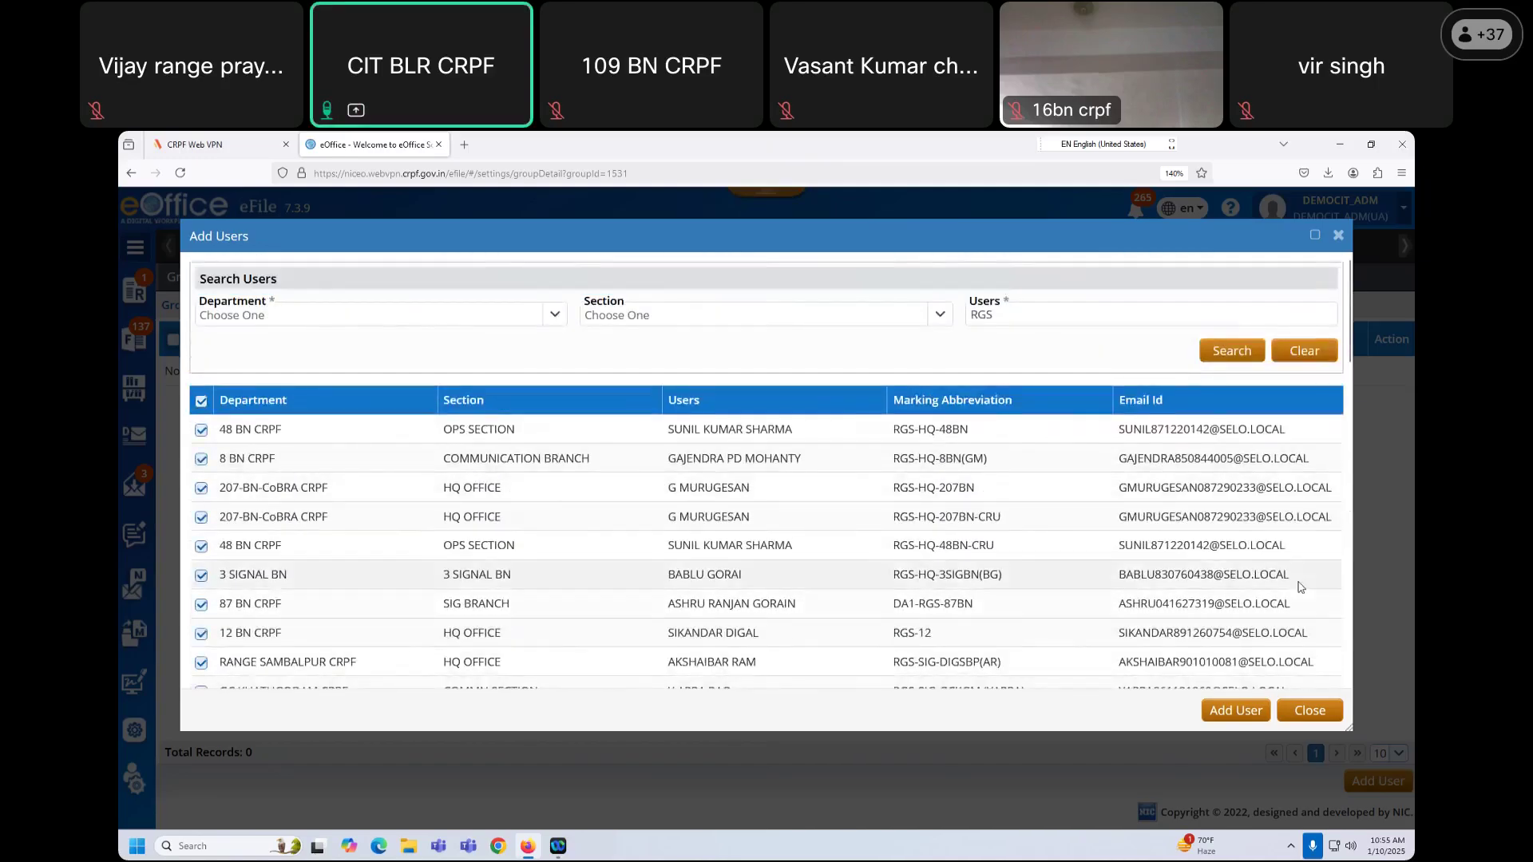
scroll(1254, 656, "down", 3)
scroll(1254, 656, "down", 6)
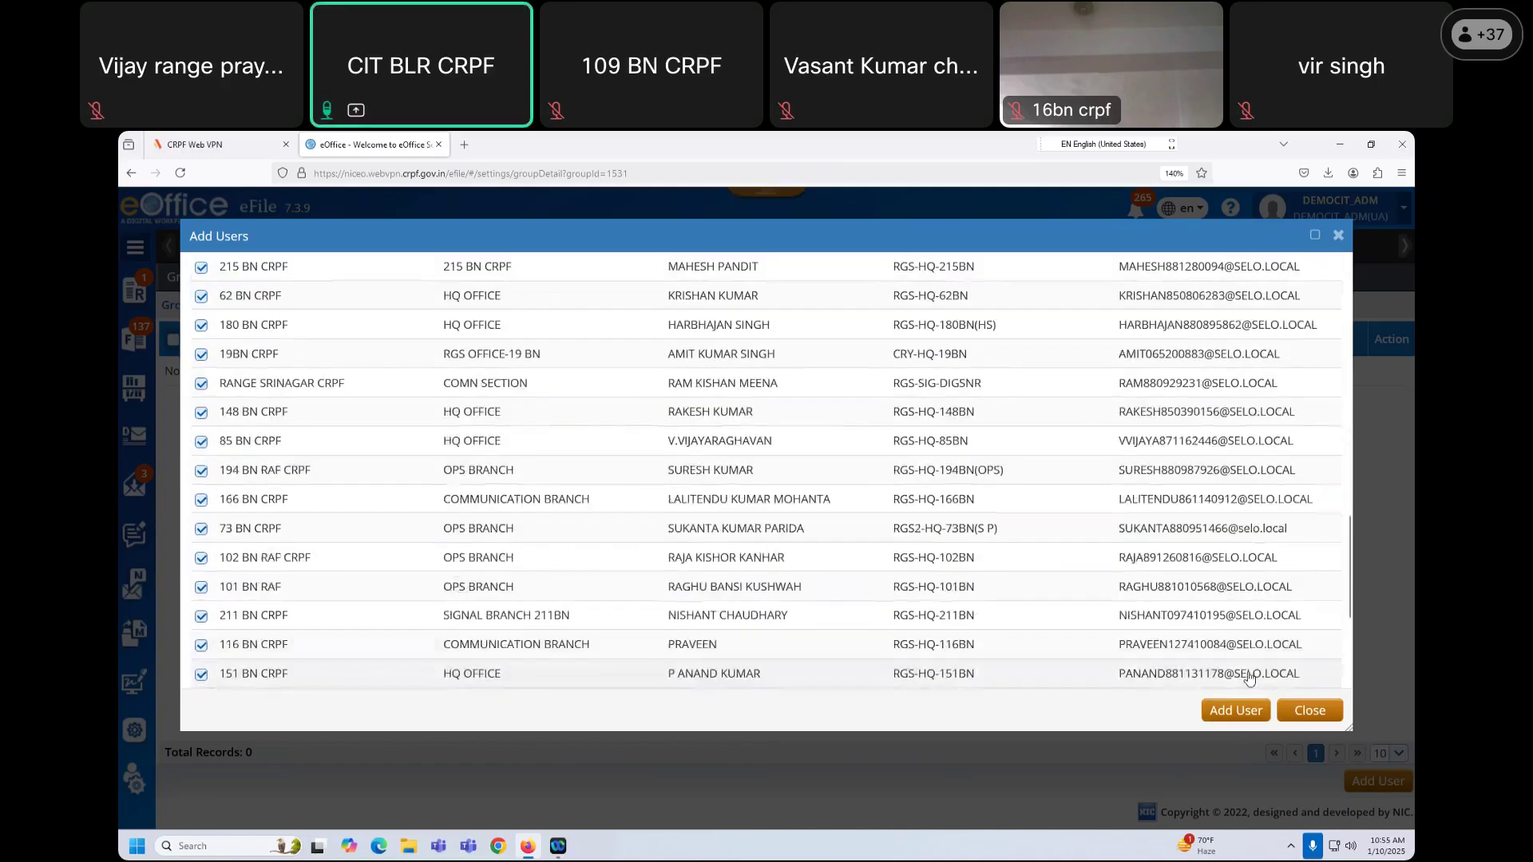
left_click(1182, 670)
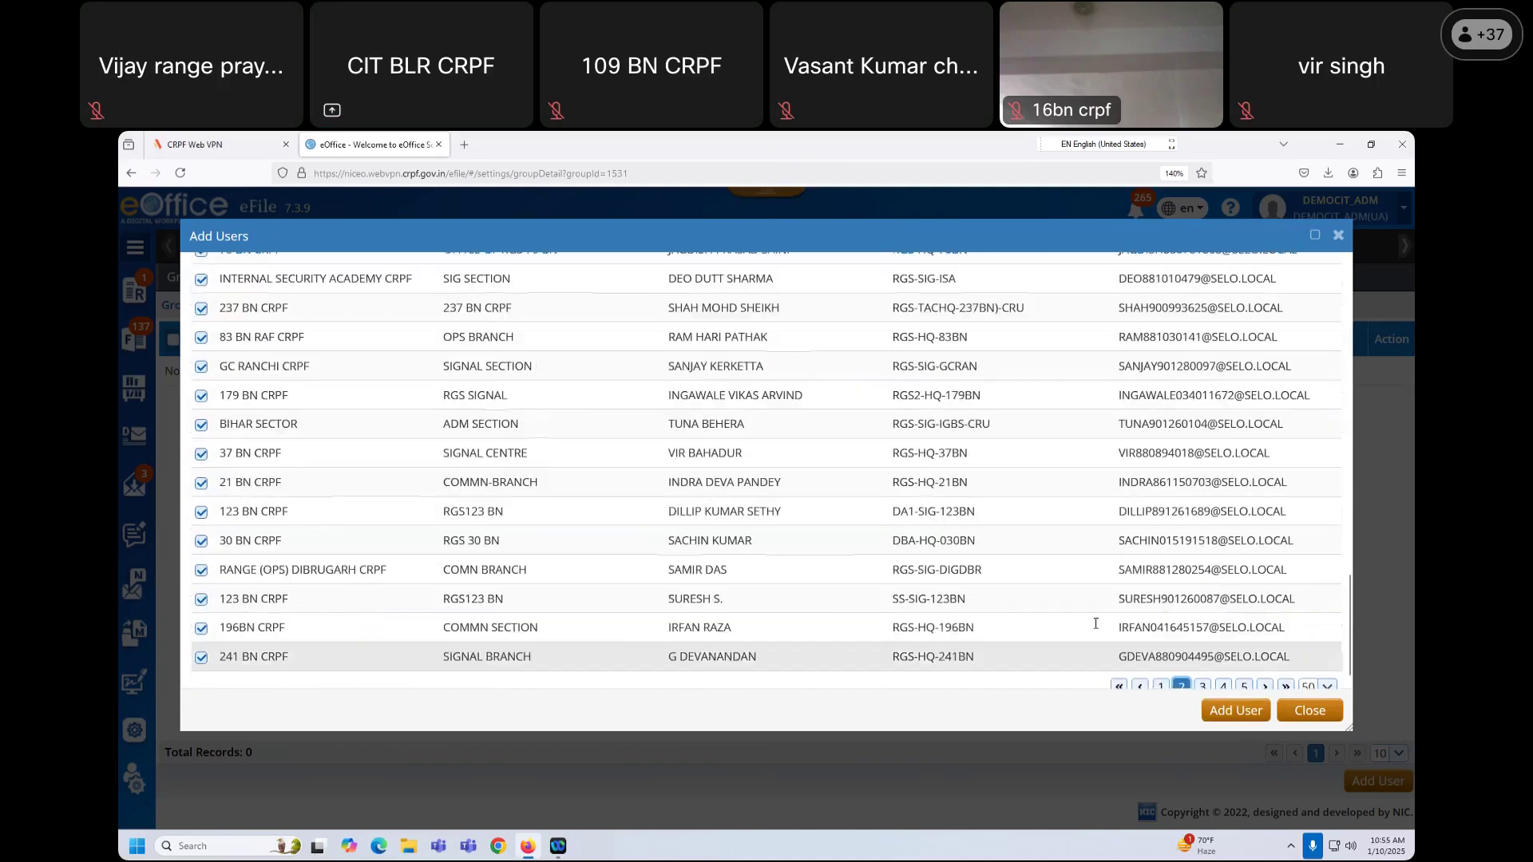
left_click(1202, 671)
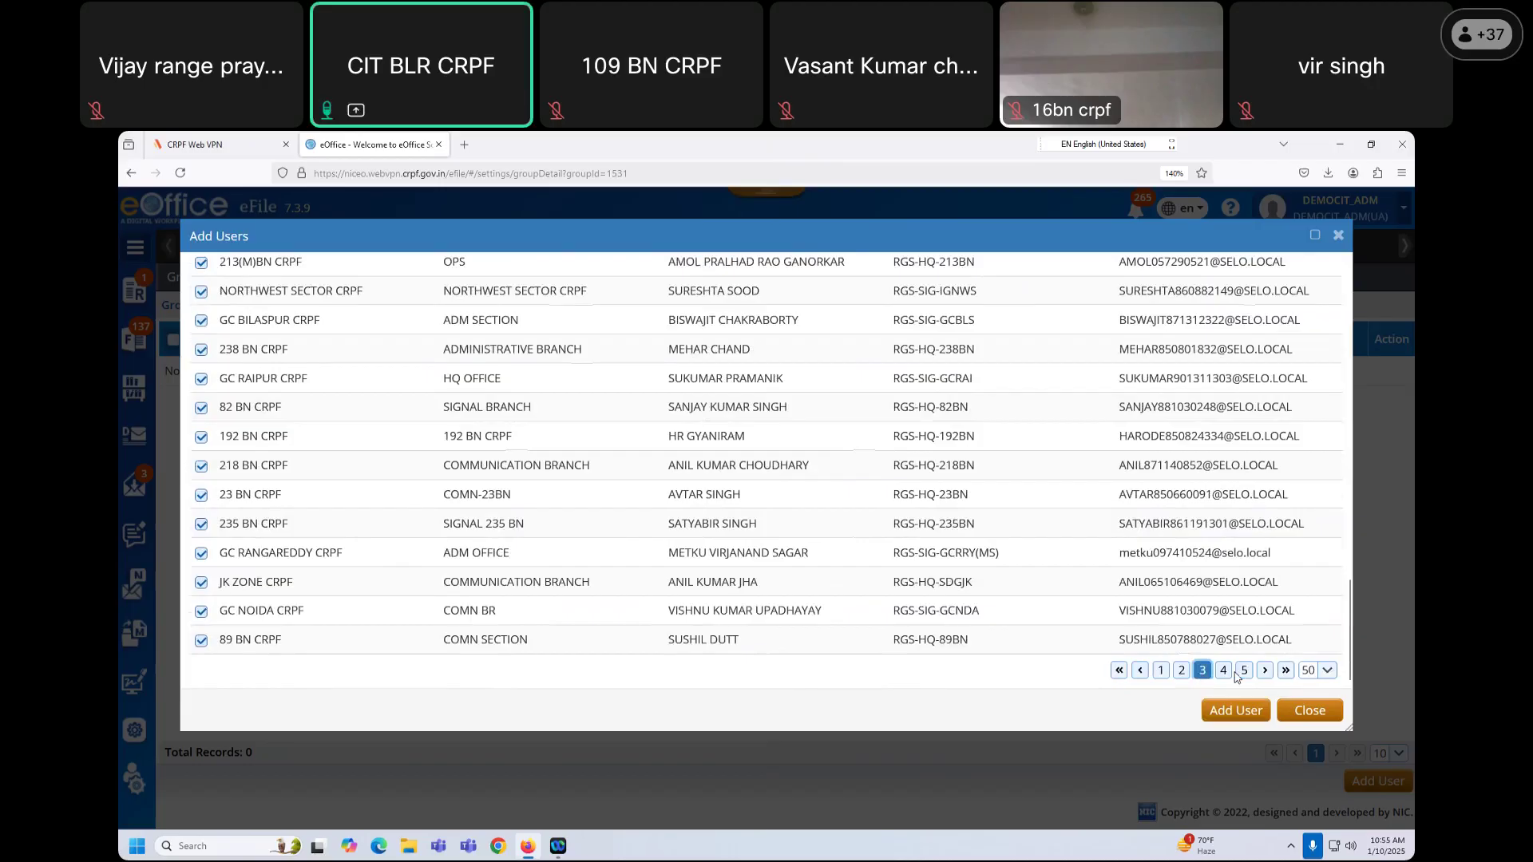
left_click(1223, 671)
left_click(1243, 670)
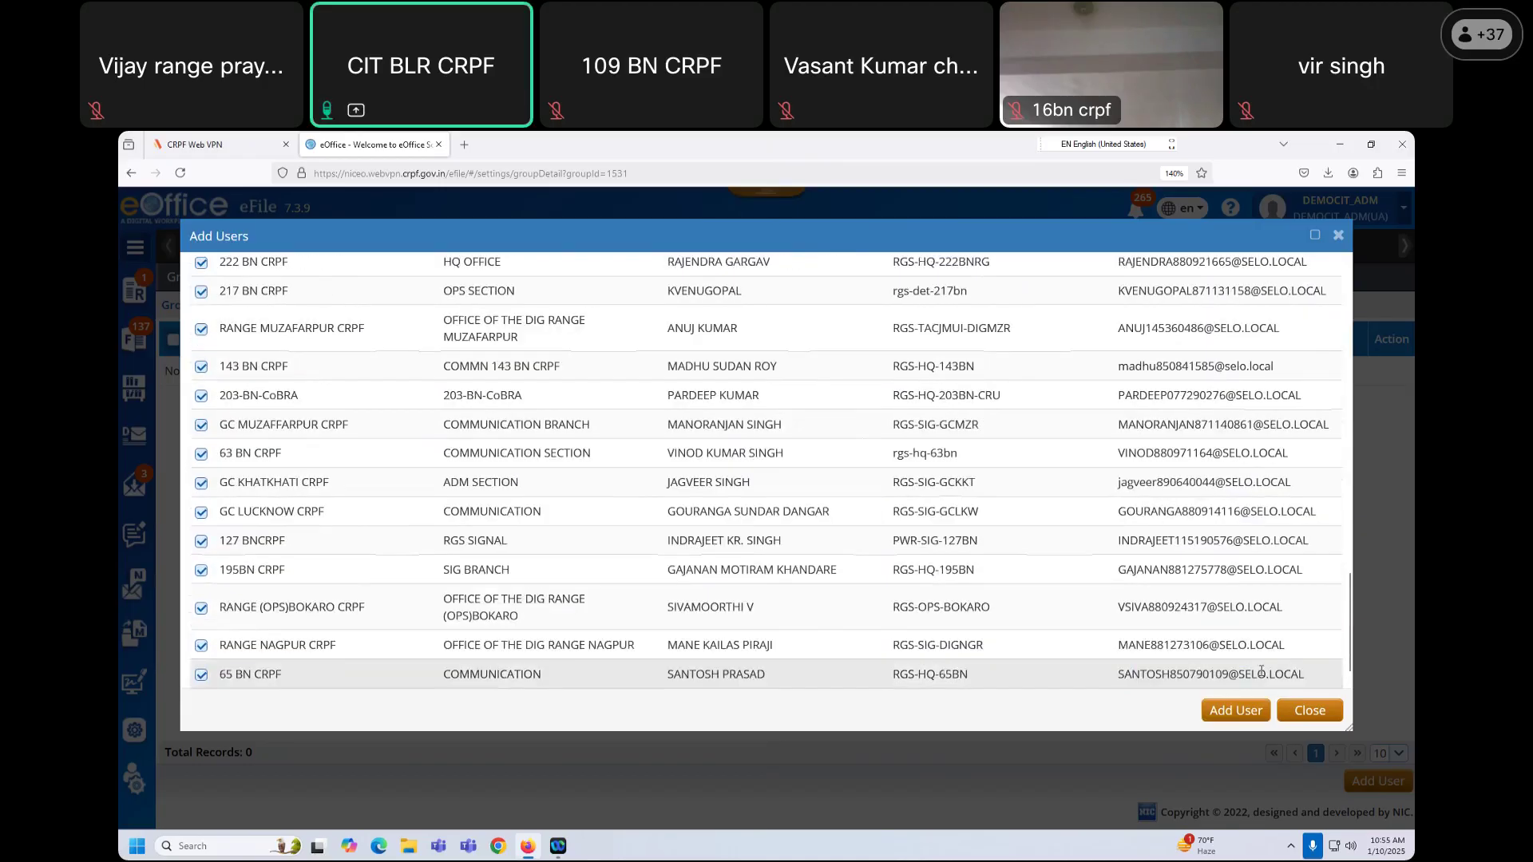
scroll(1262, 677, "down", 1)
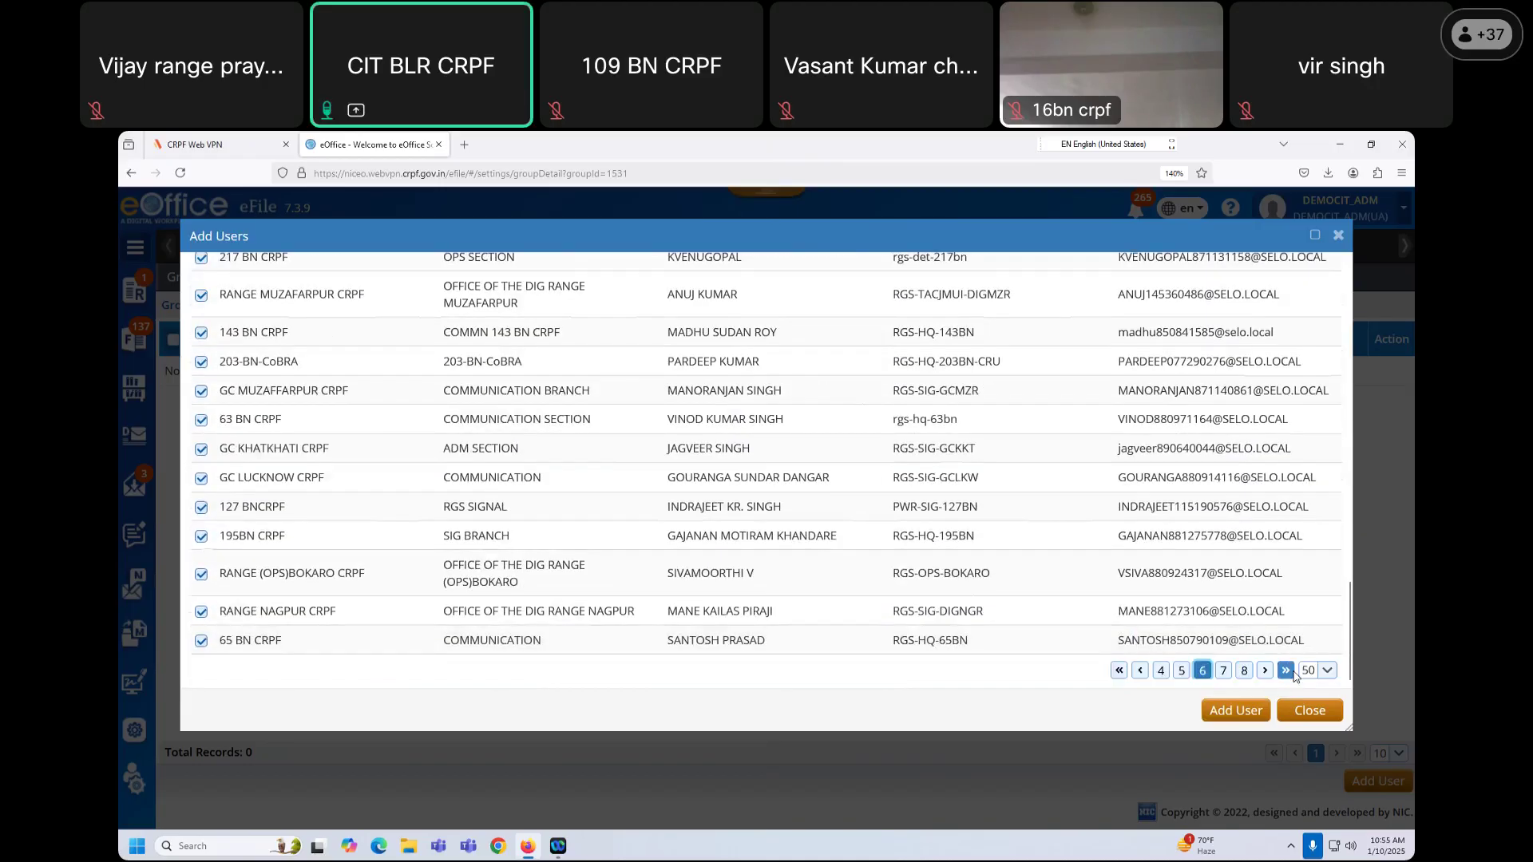
left_click(1285, 673)
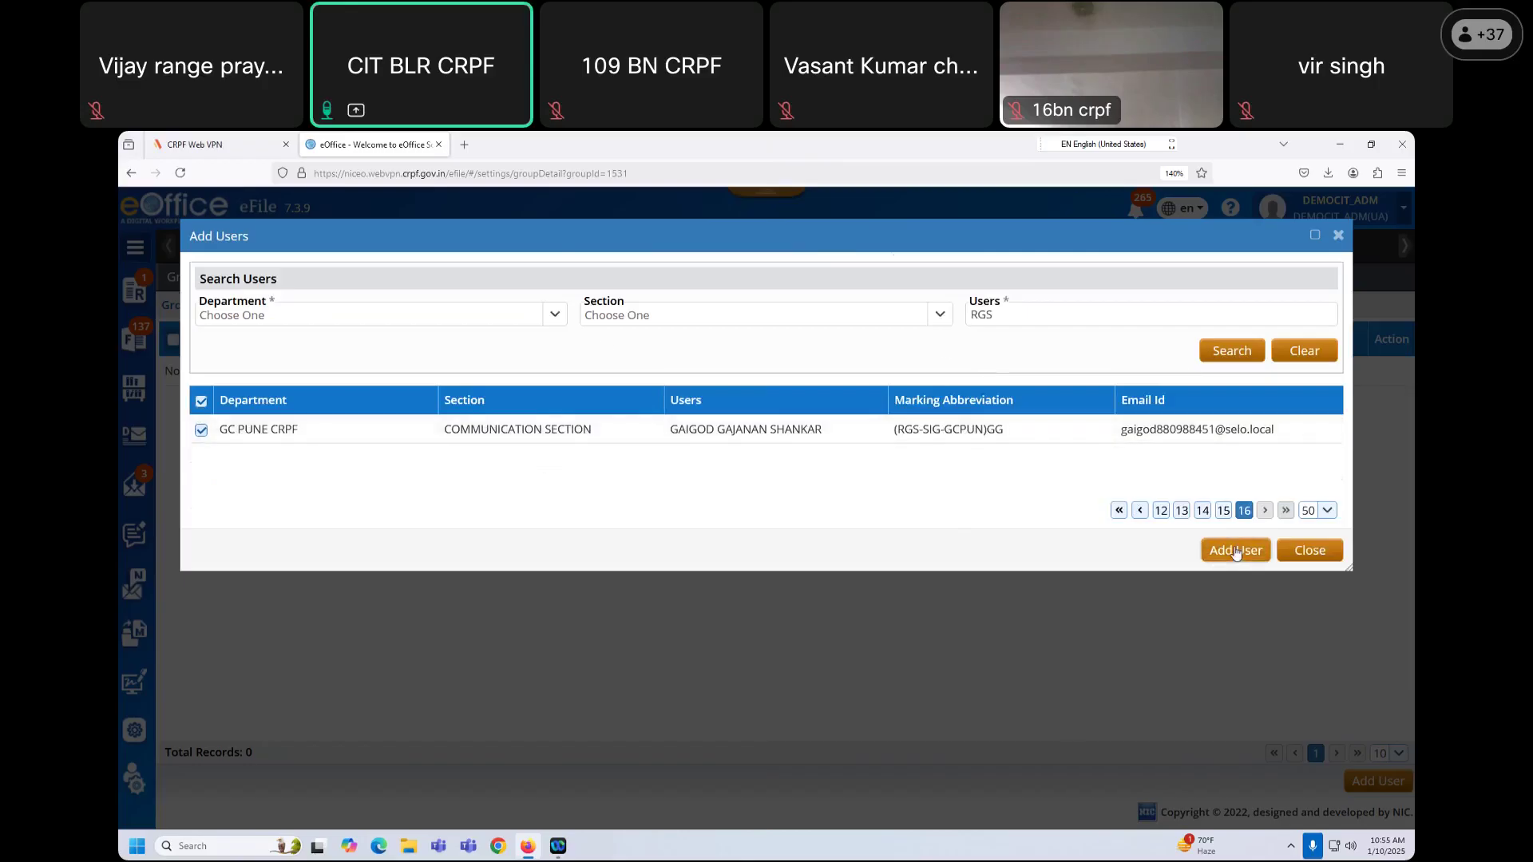
Step: Add the ticked RGS users to COY ID and list 50 group members per page
left_click(707, 685)
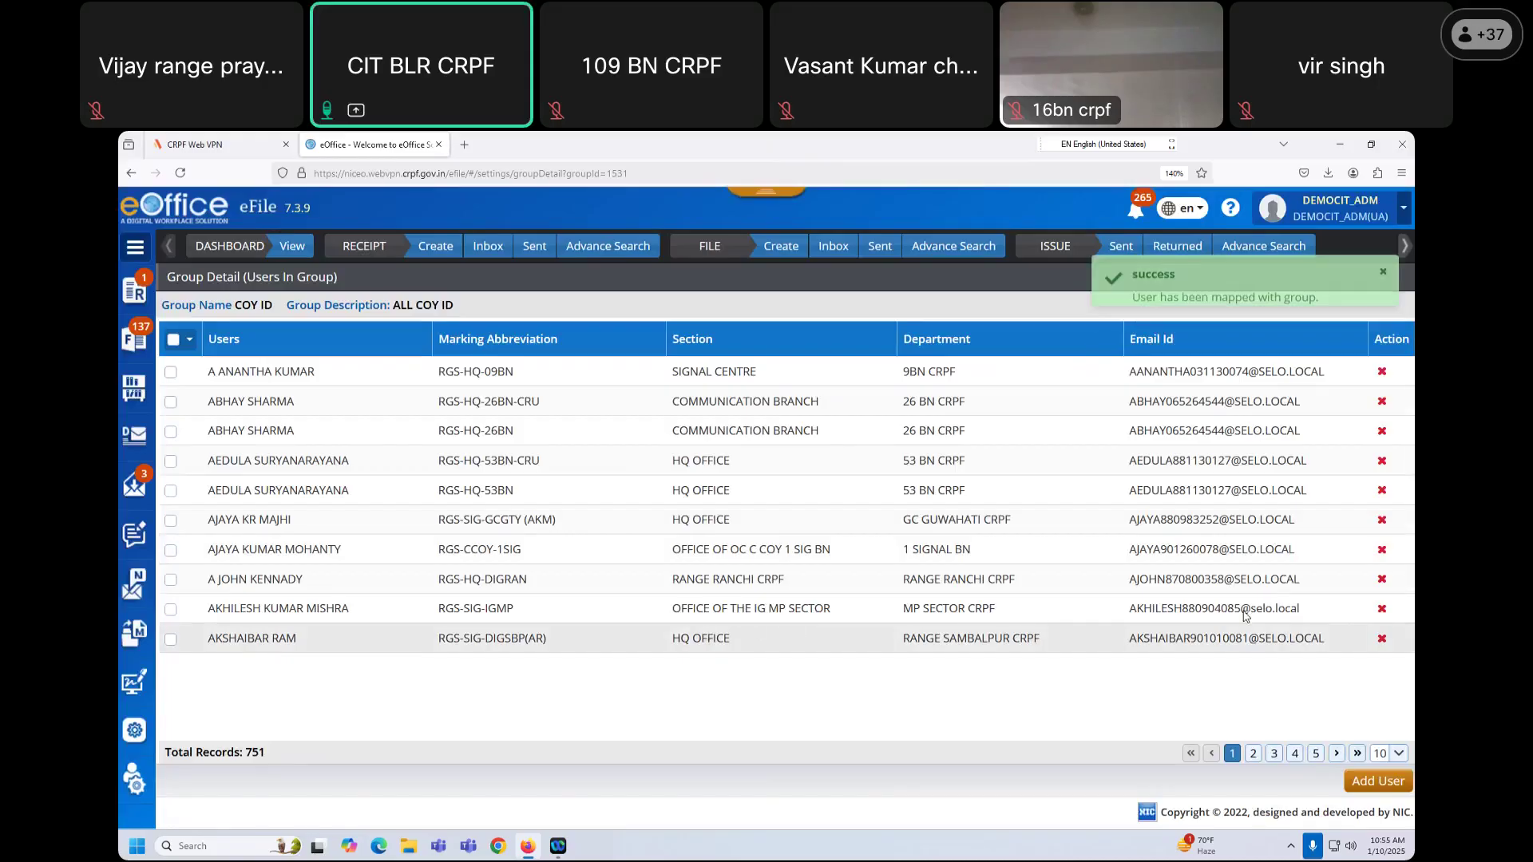
left_click(1394, 754)
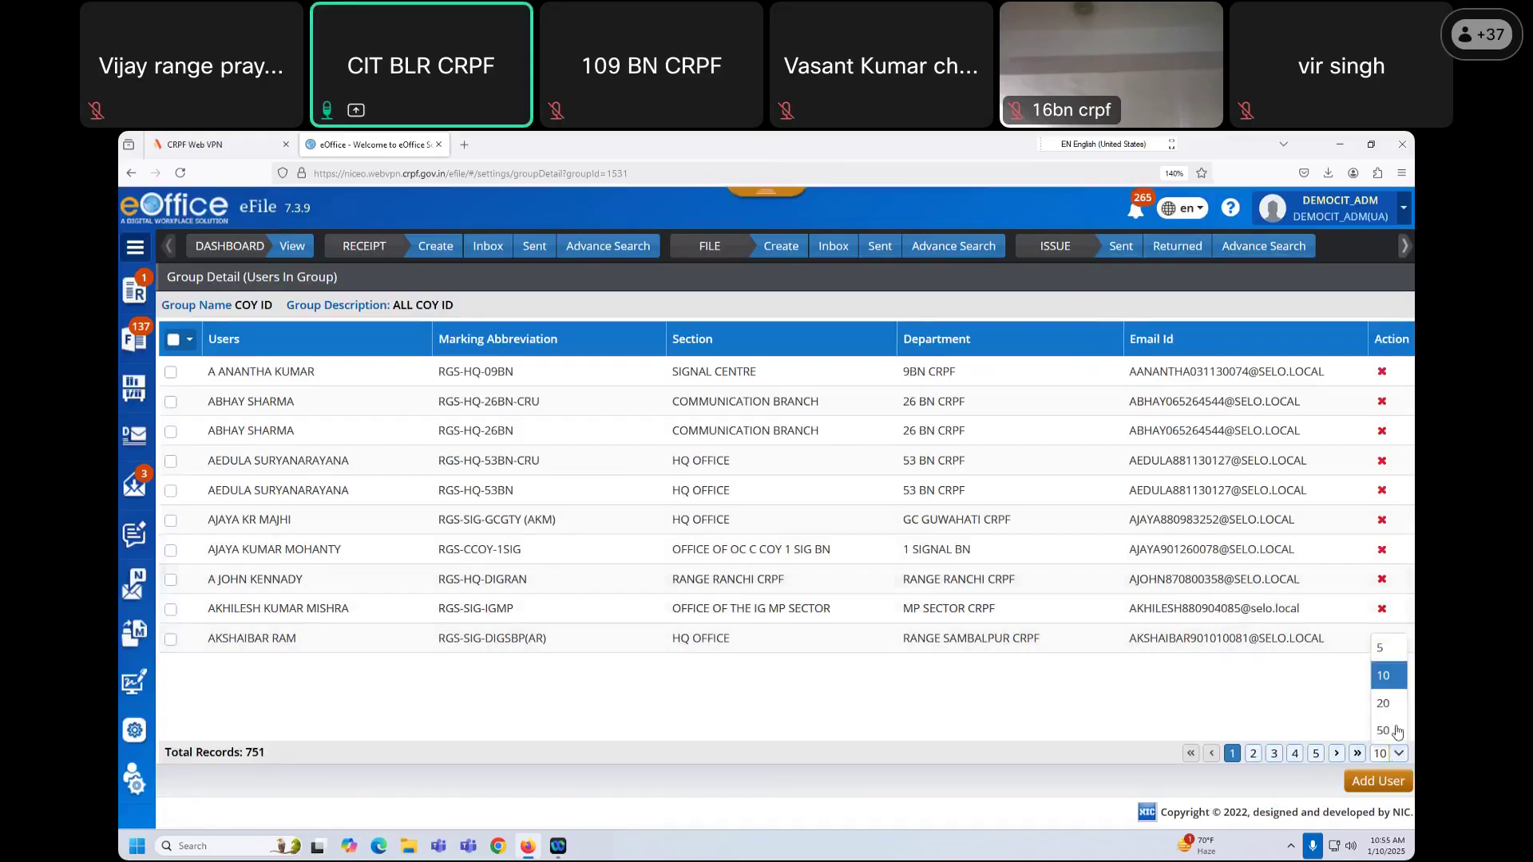
left_click(1396, 731)
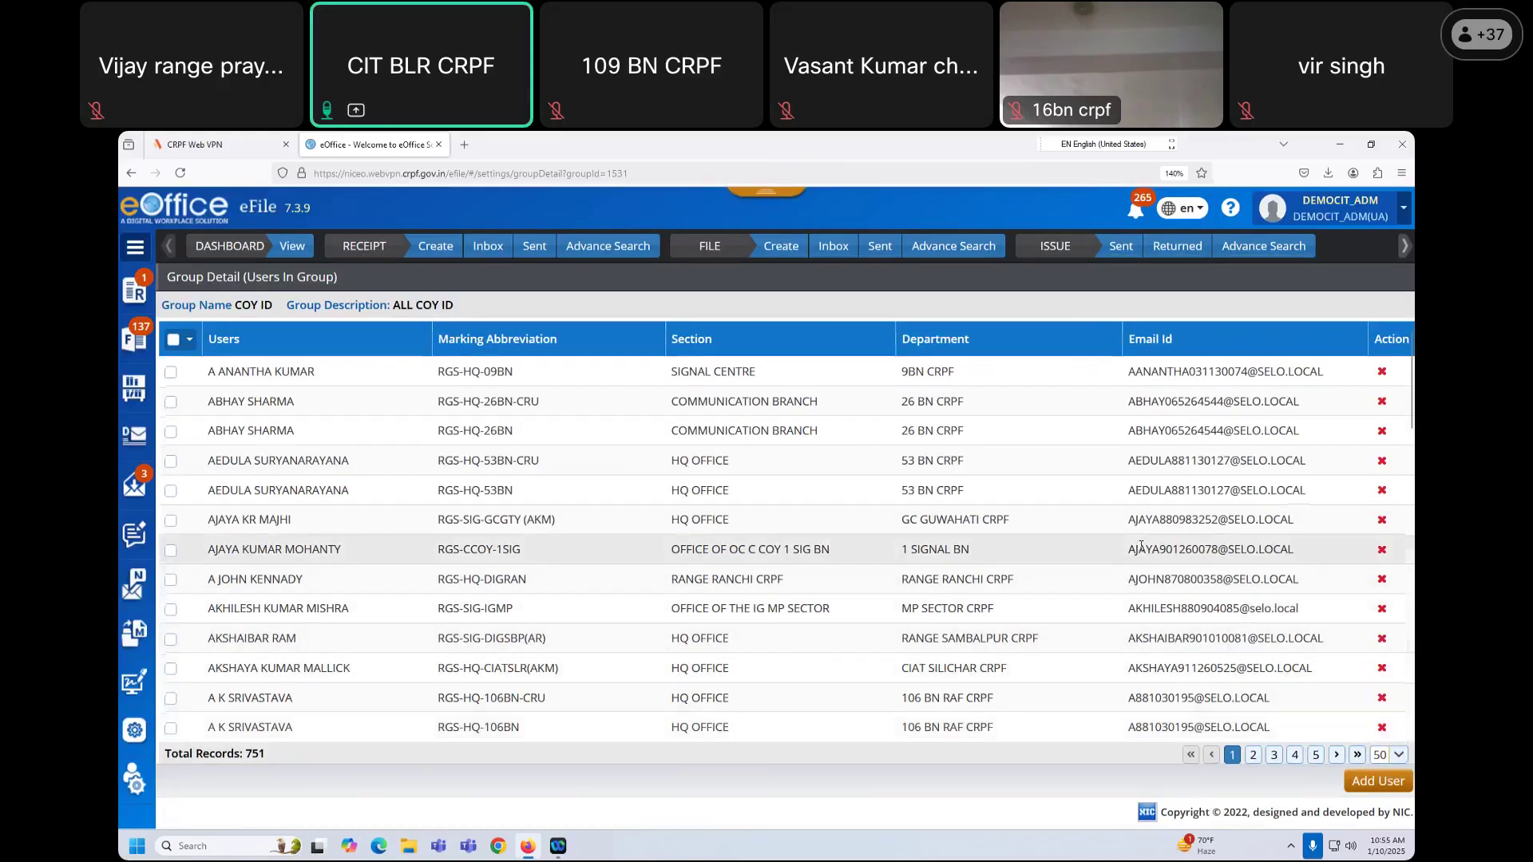
scroll(1140, 546, "down", 15)
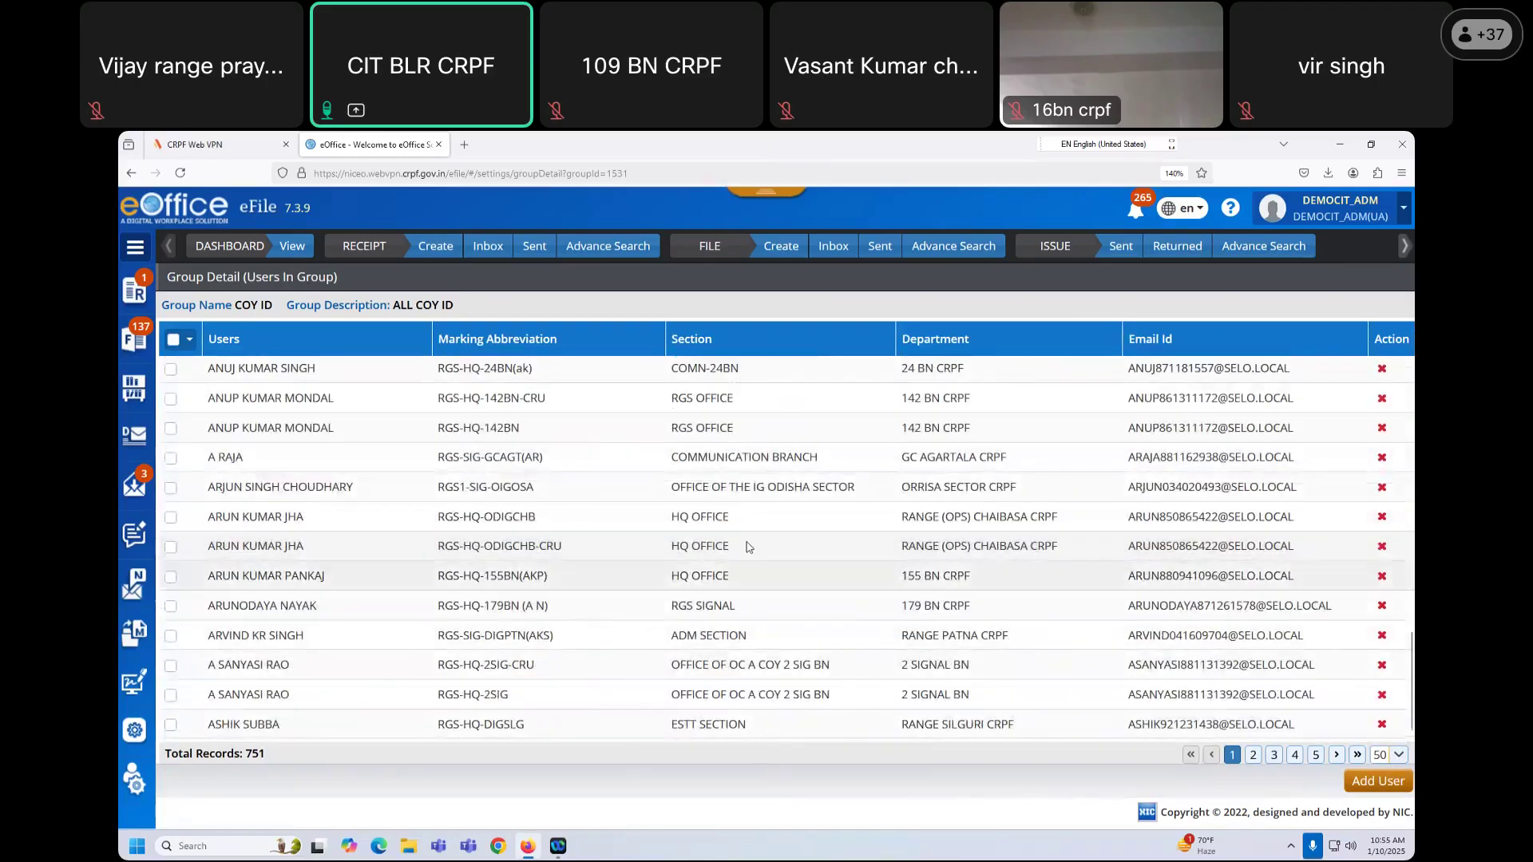
scroll(749, 546, "up", 15)
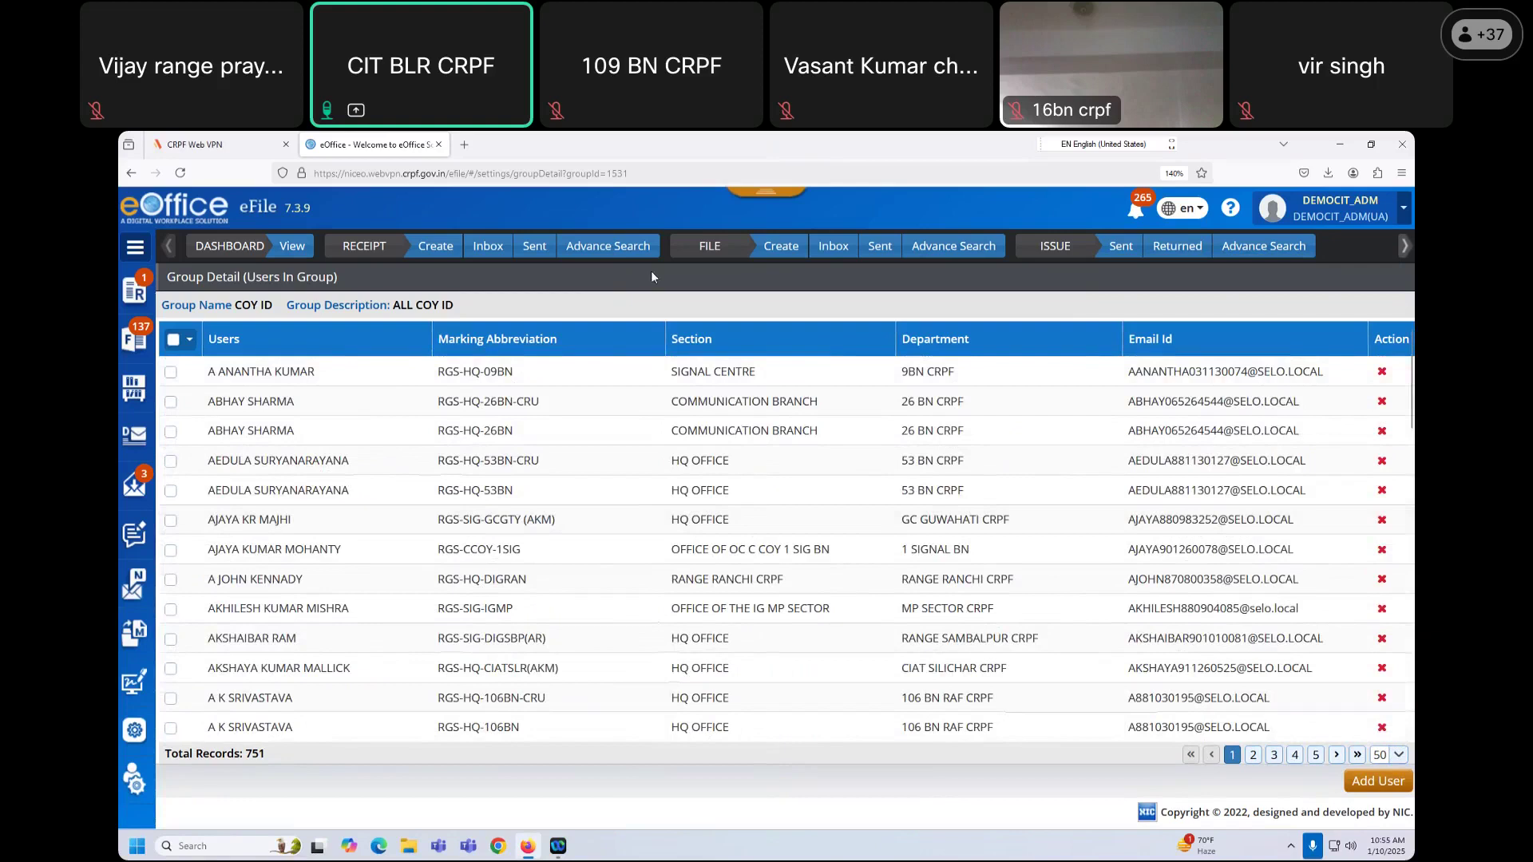
Step: Open receipt 18326254/2024/DEMOCIT for sending and address it to the matched USER3 user
left_click(498, 255)
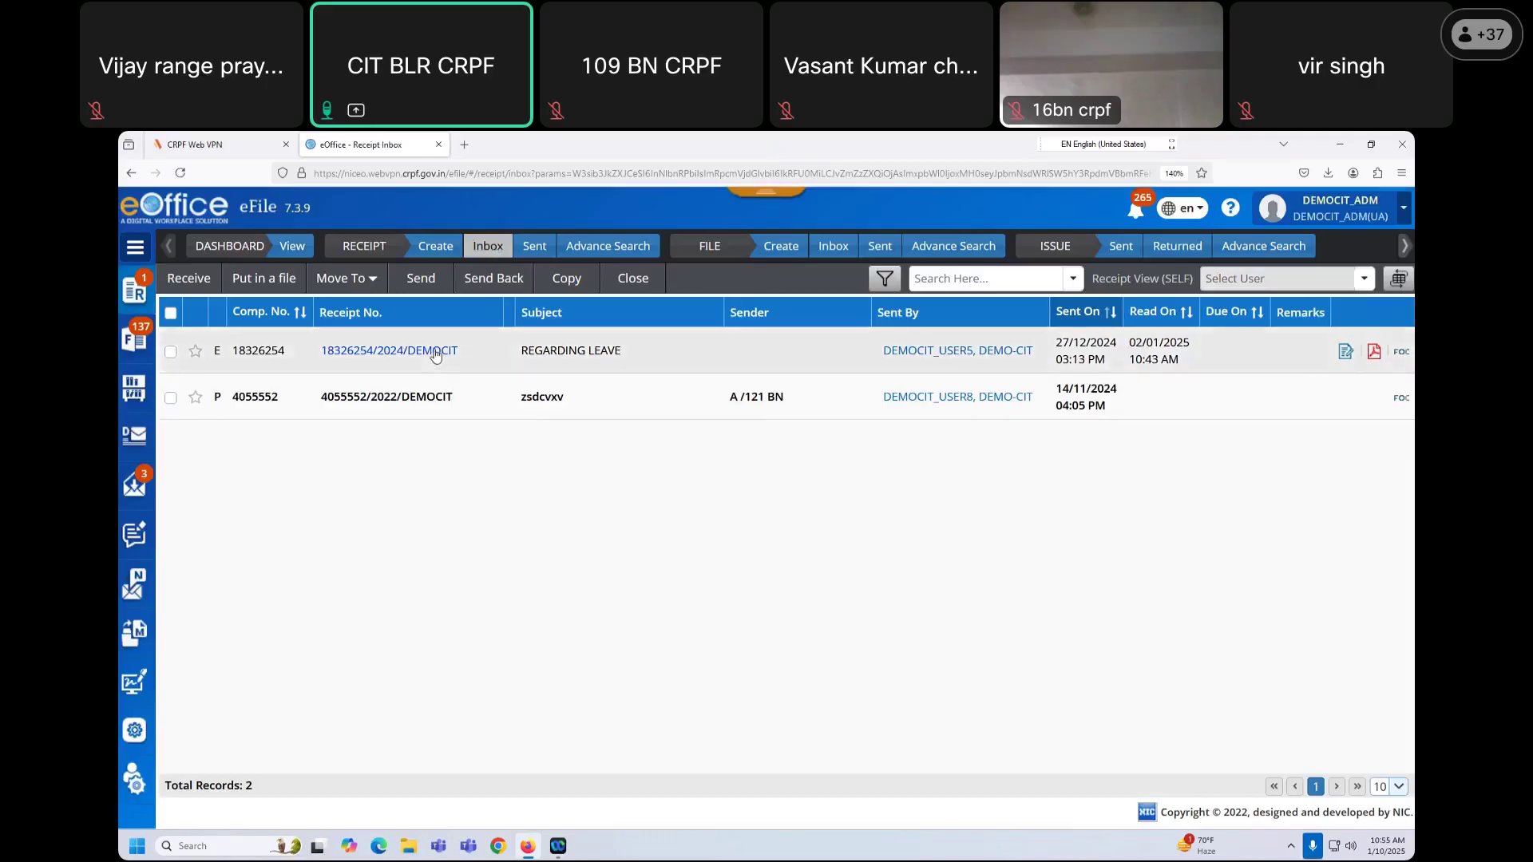
left_click(435, 354)
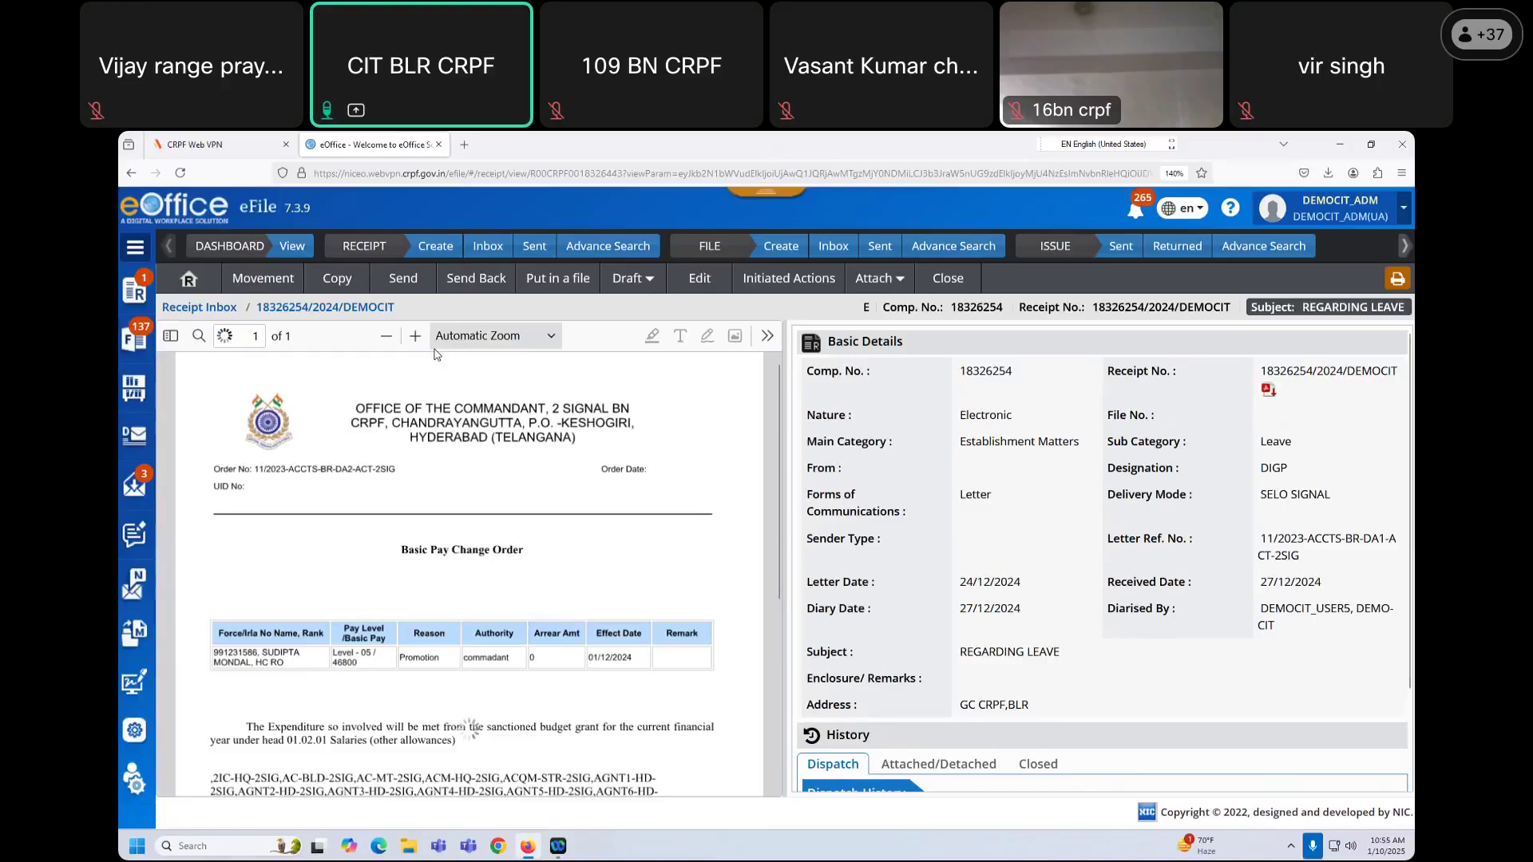
scroll(530, 571, "down", 5)
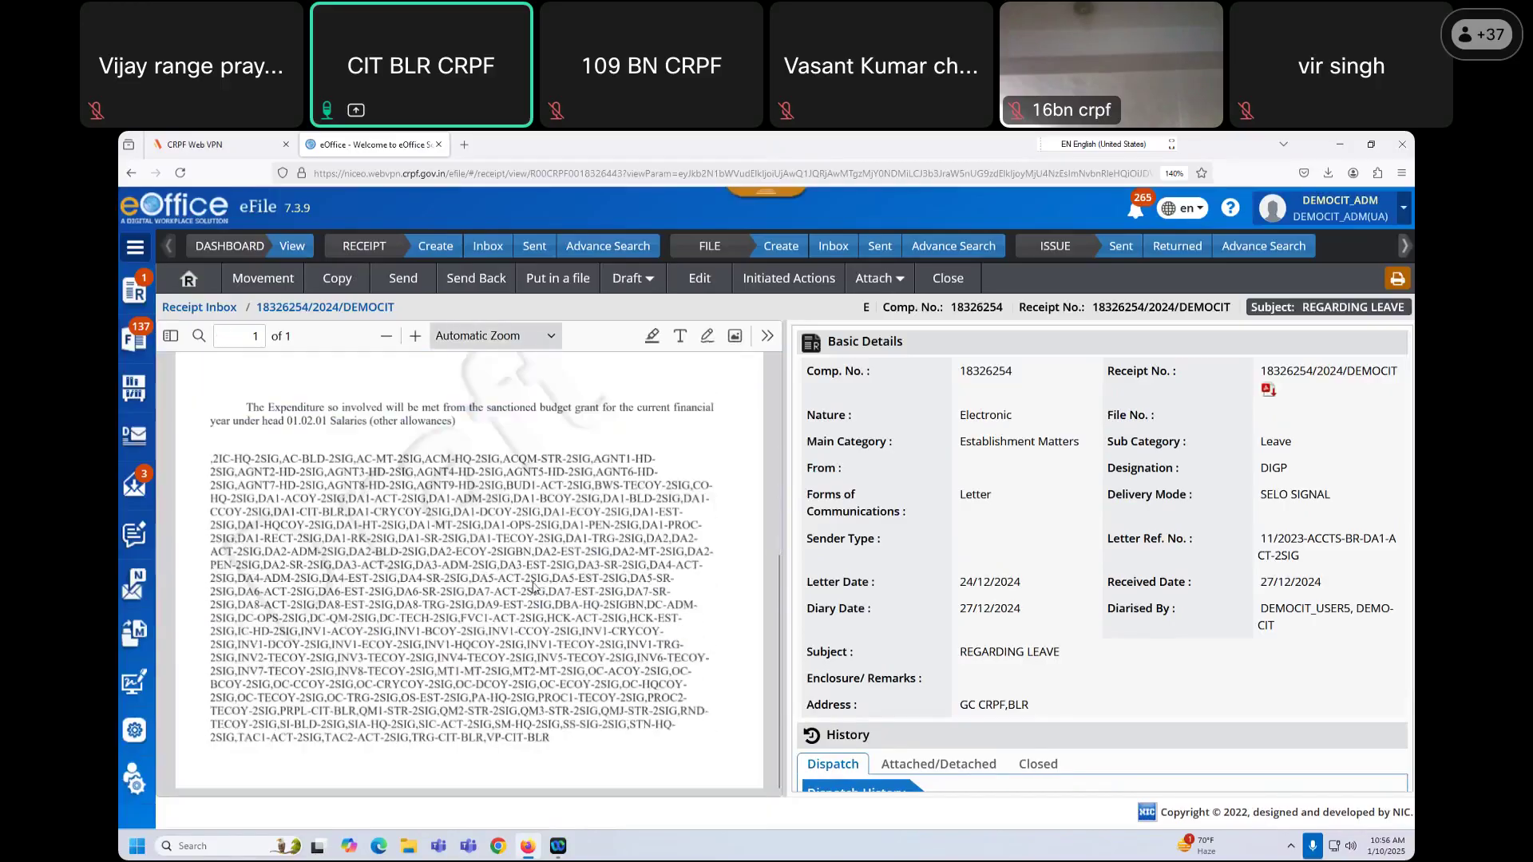
scroll(519, 447, "up", 3)
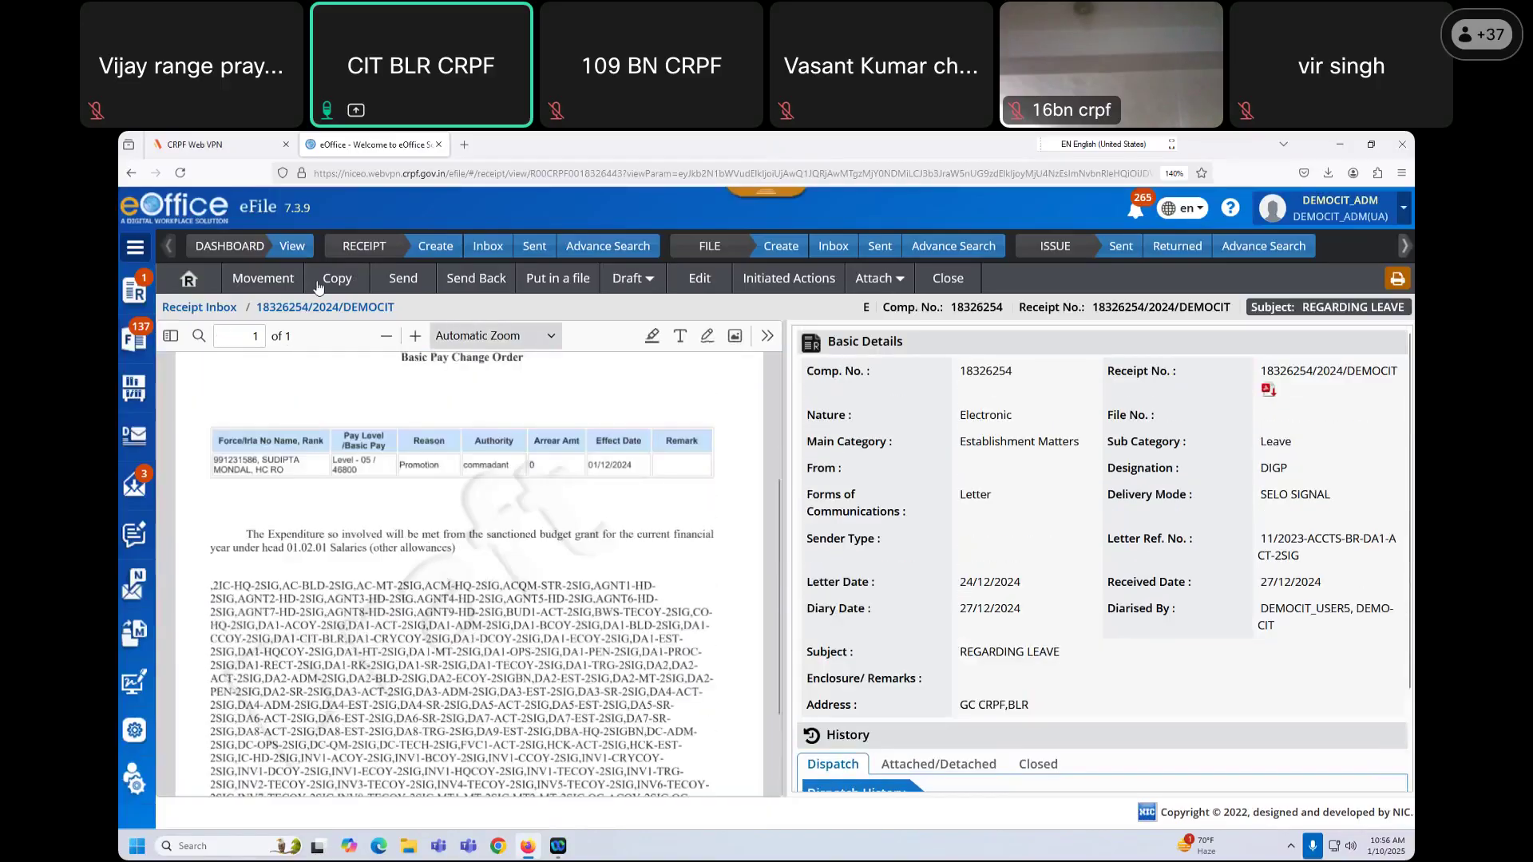
left_click(398, 284)
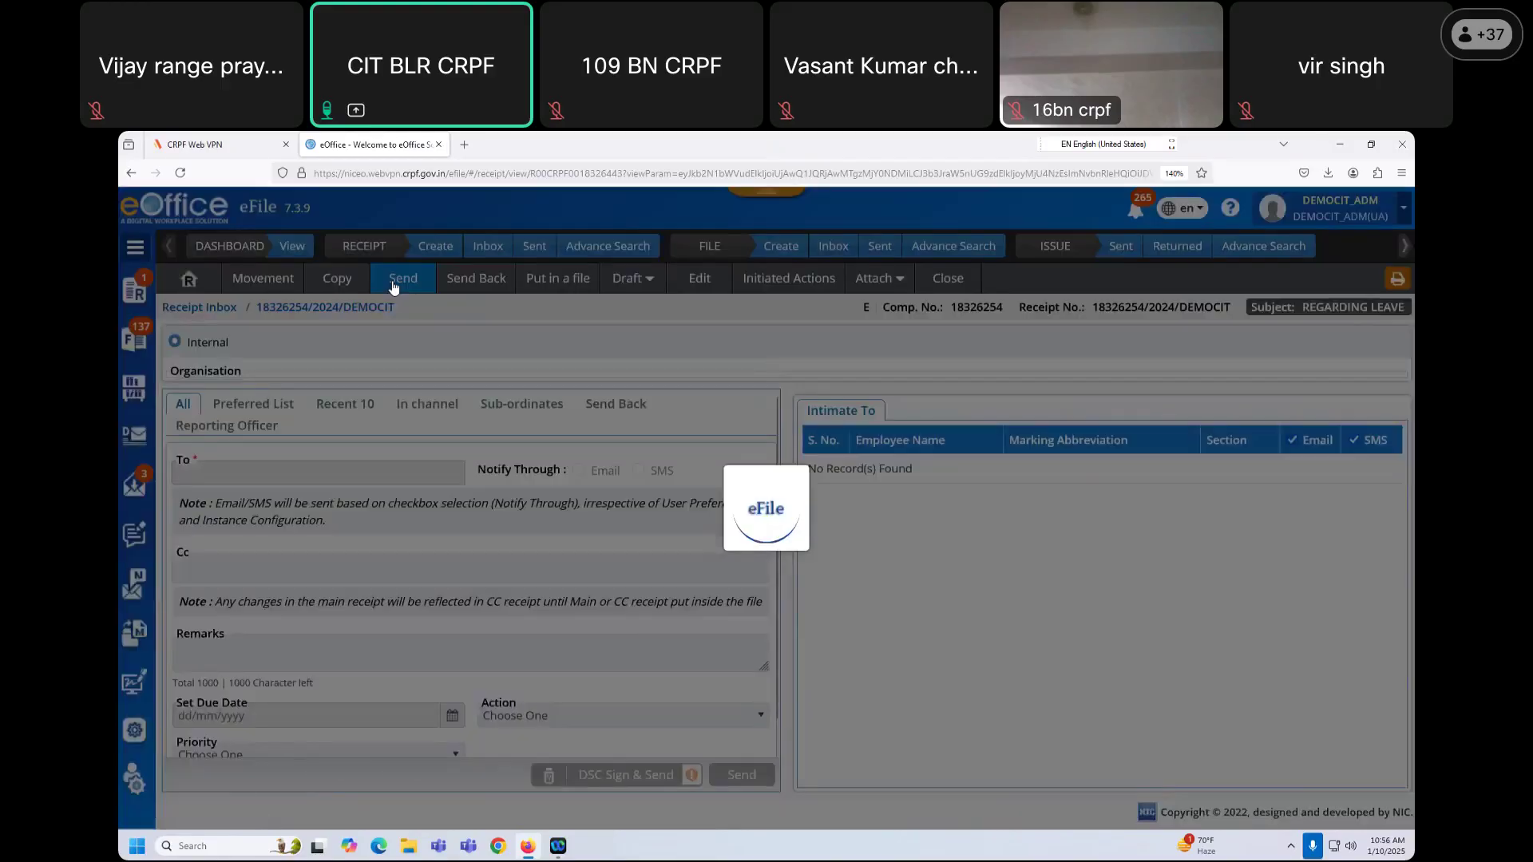
left_click(277, 503)
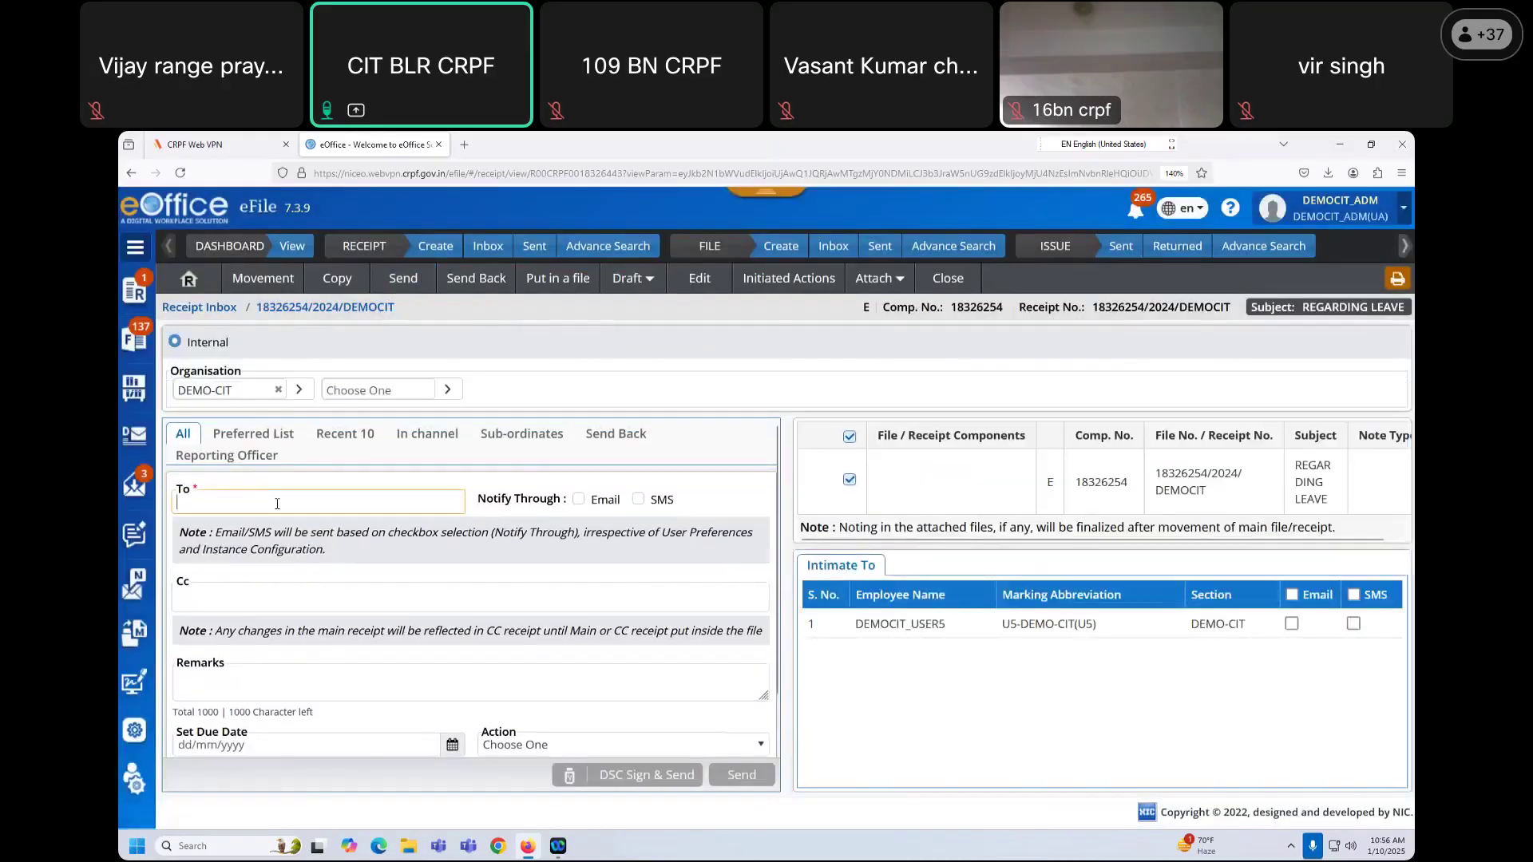
type("U")
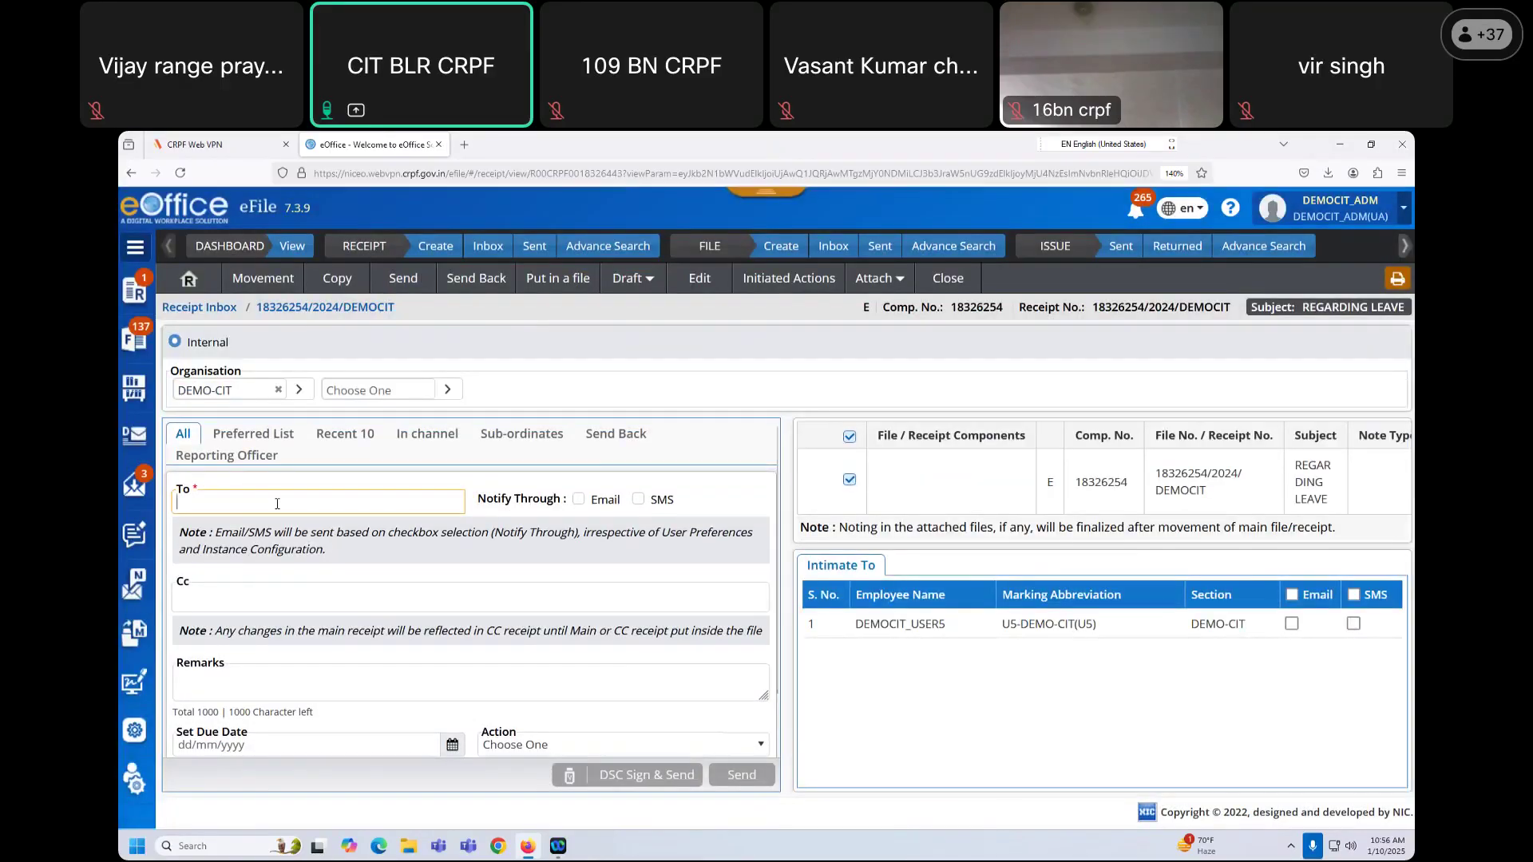
type("SER3")
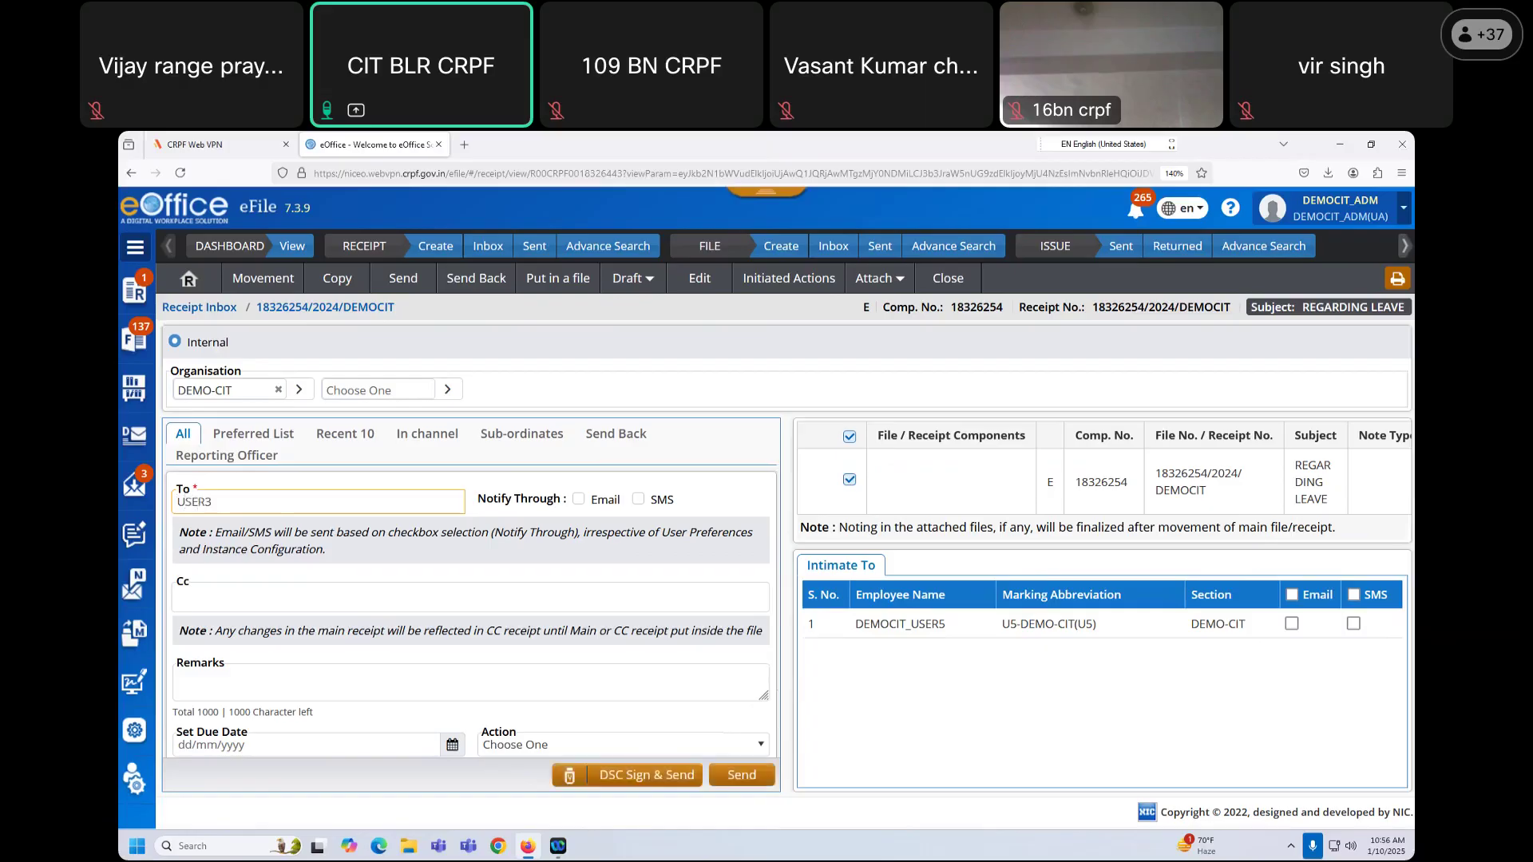
left_click(271, 533)
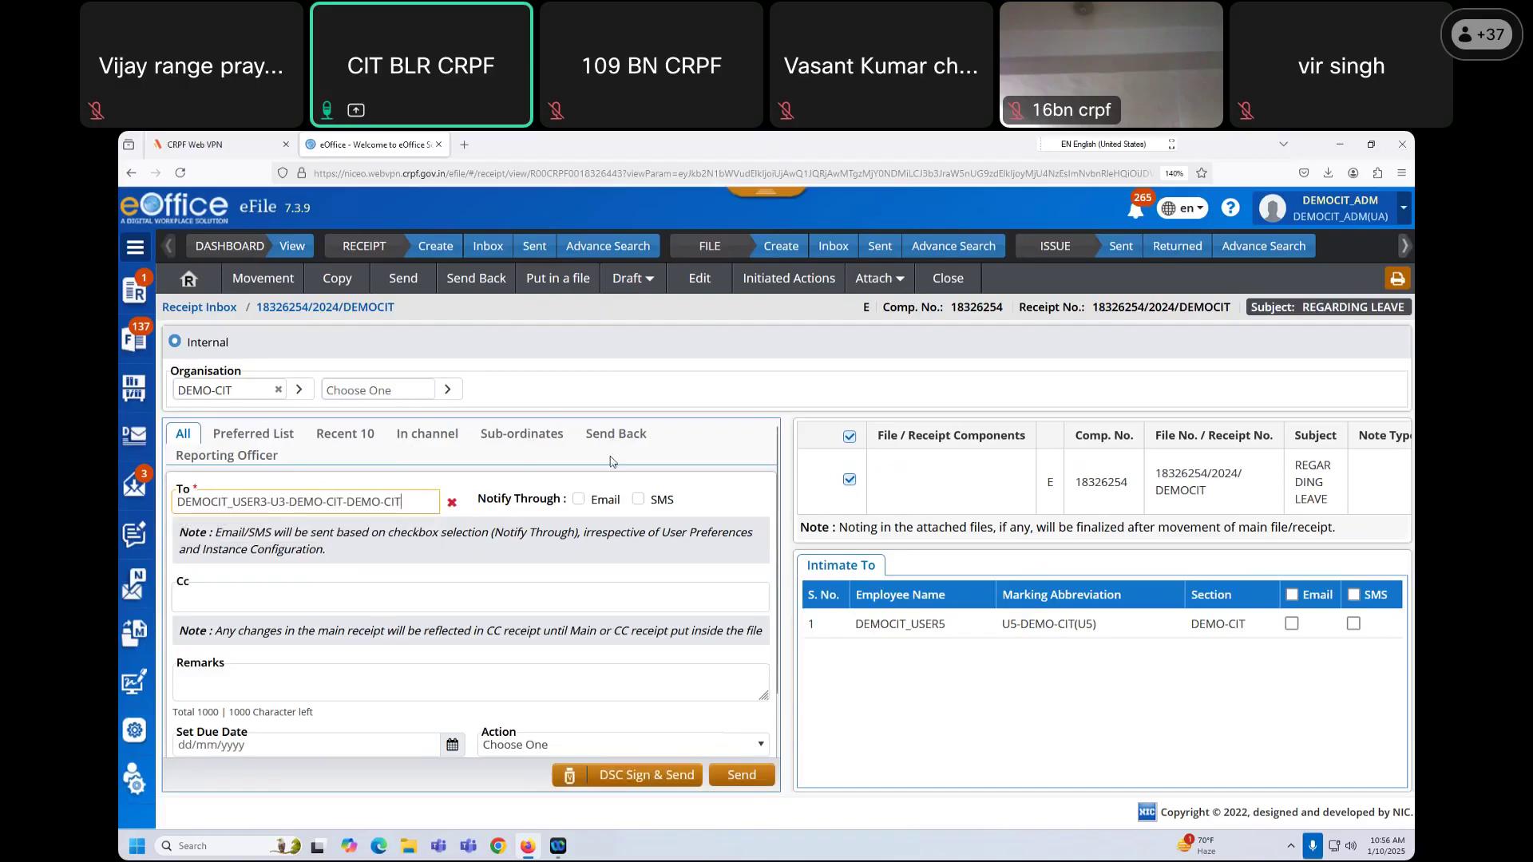
Step: Show the COY ID group's users, add them all to Cc, then remove them again
left_click(217, 601)
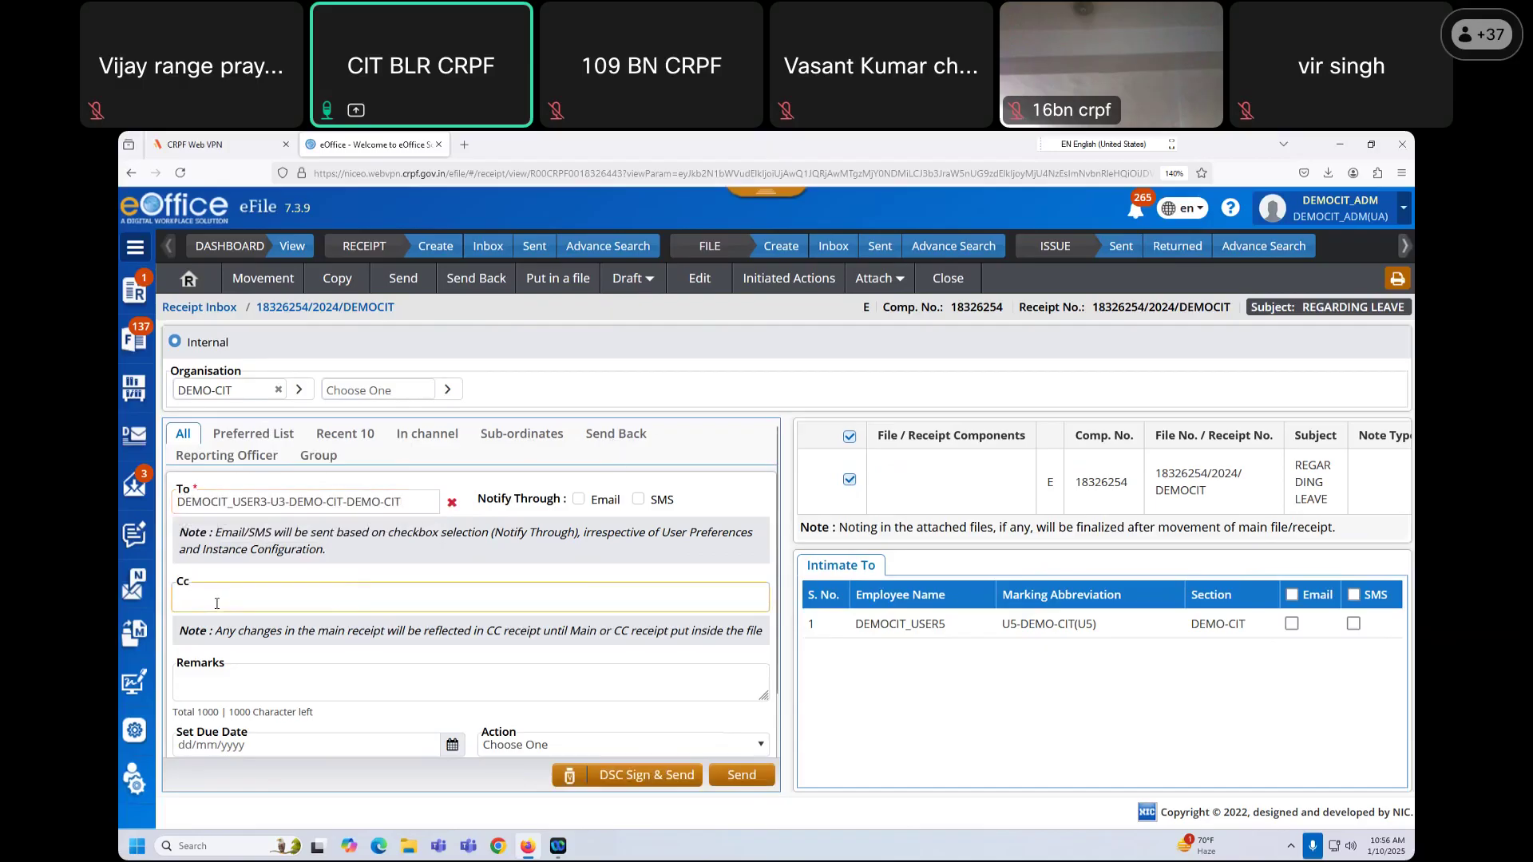
left_click(320, 456)
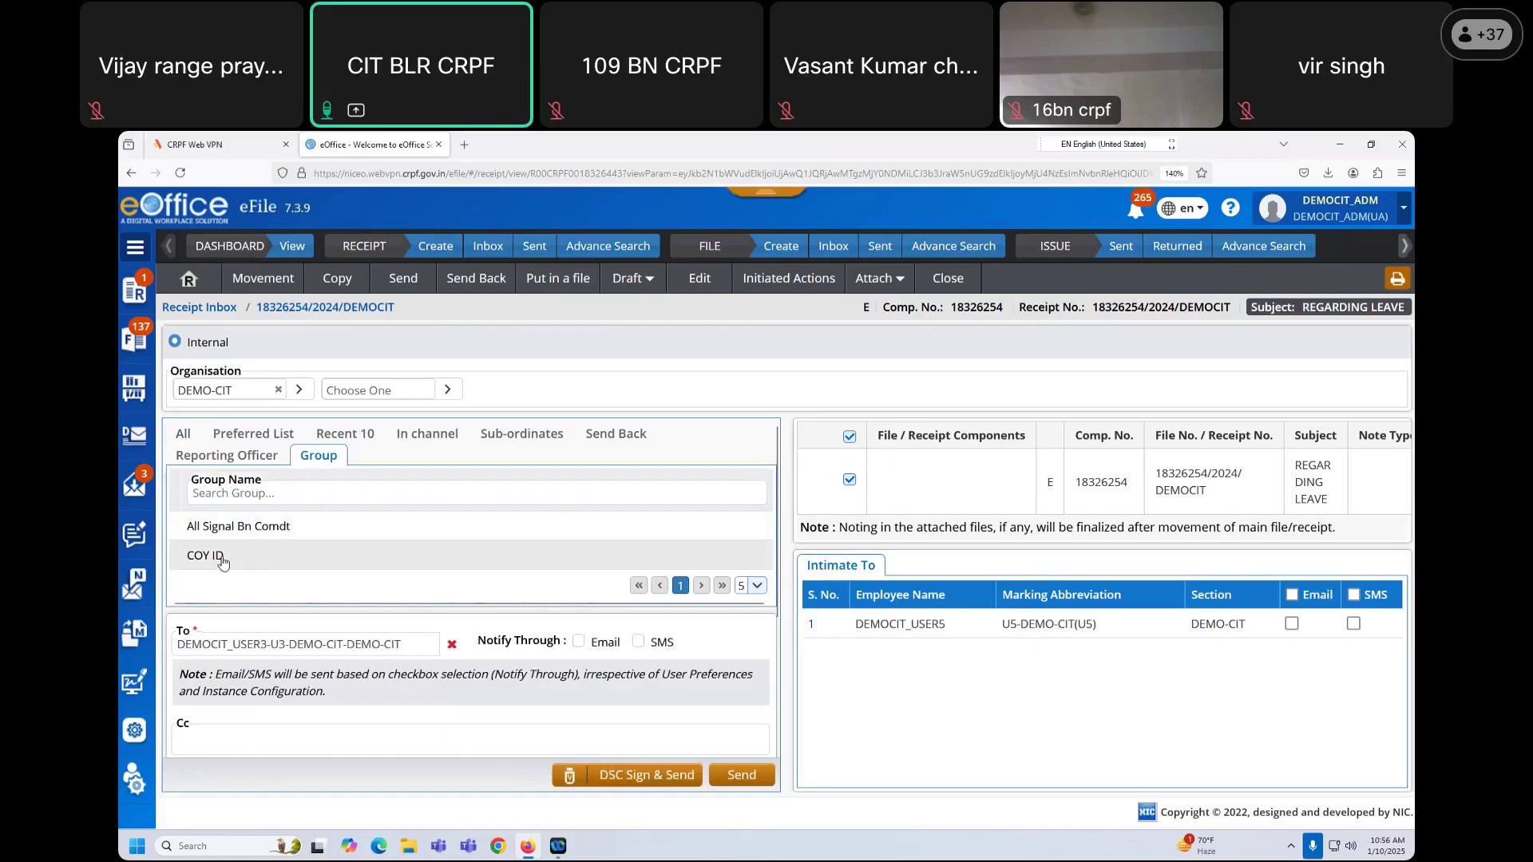
left_click(222, 559)
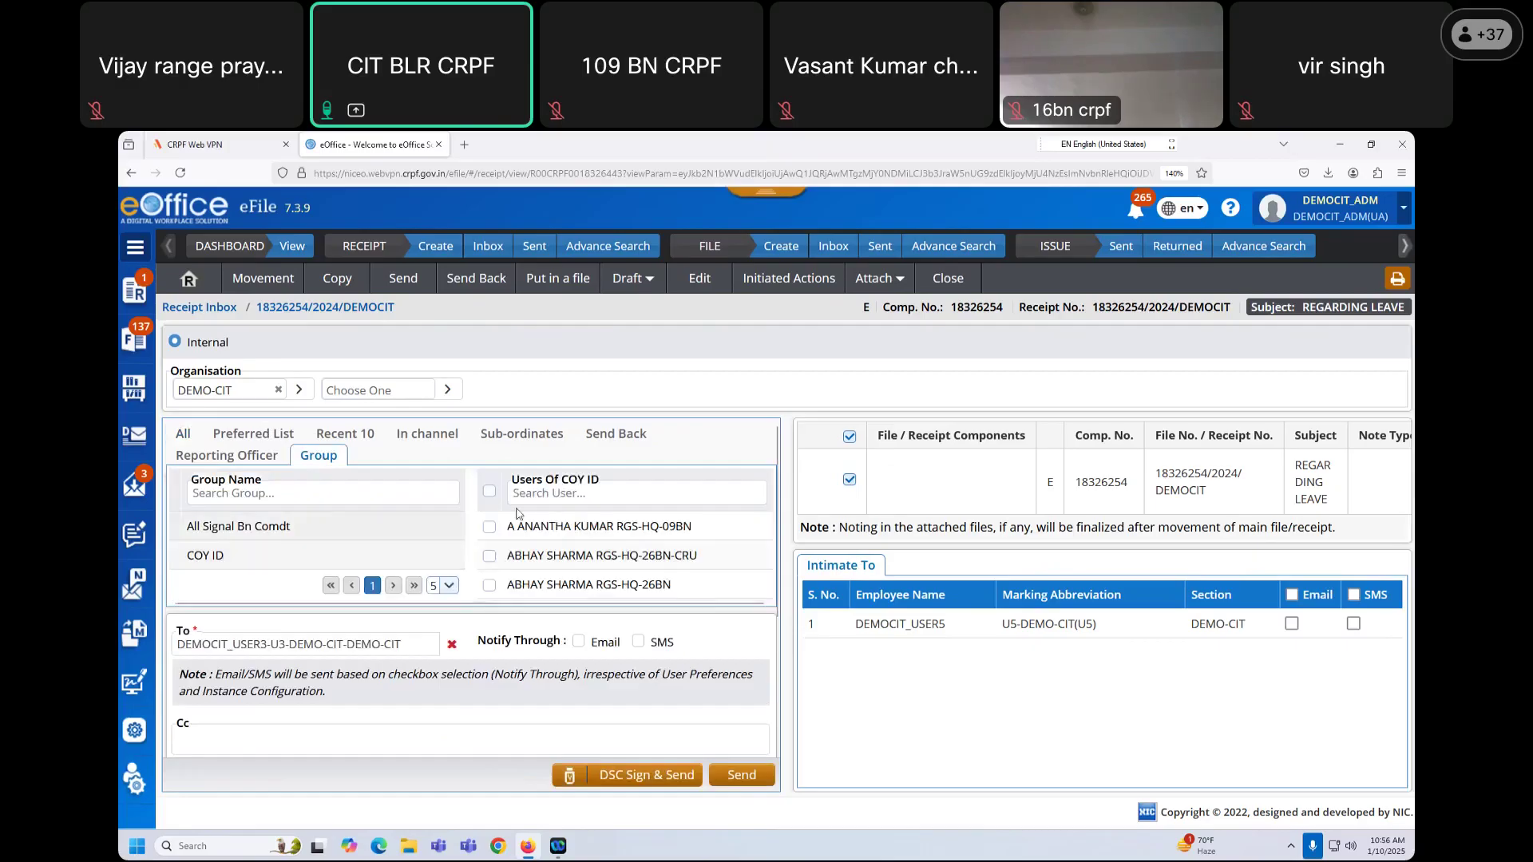
scroll(673, 548, "down", 3)
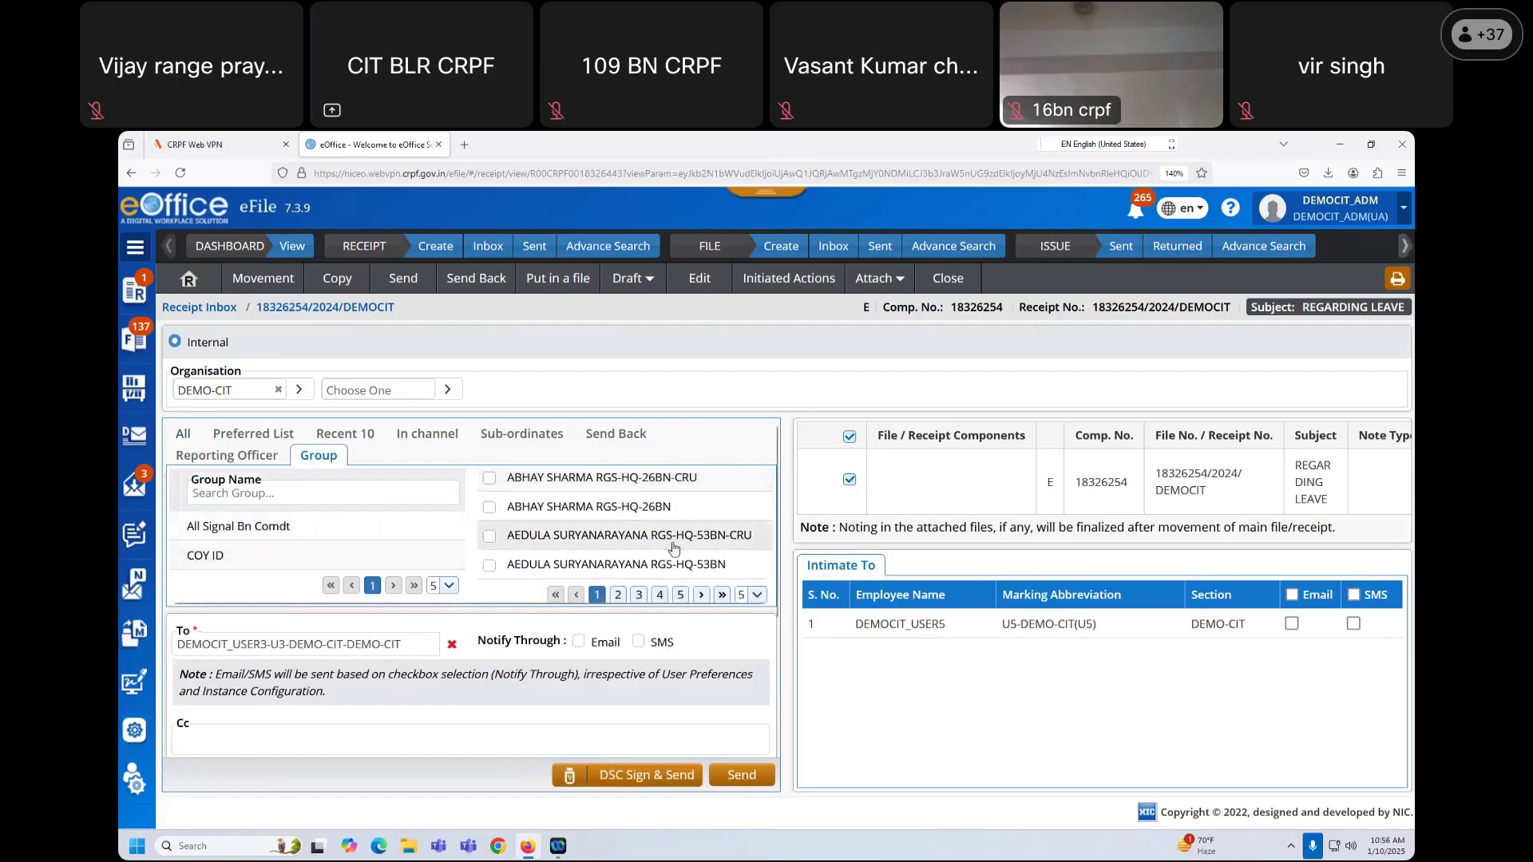
scroll(607, 542, "up", 3)
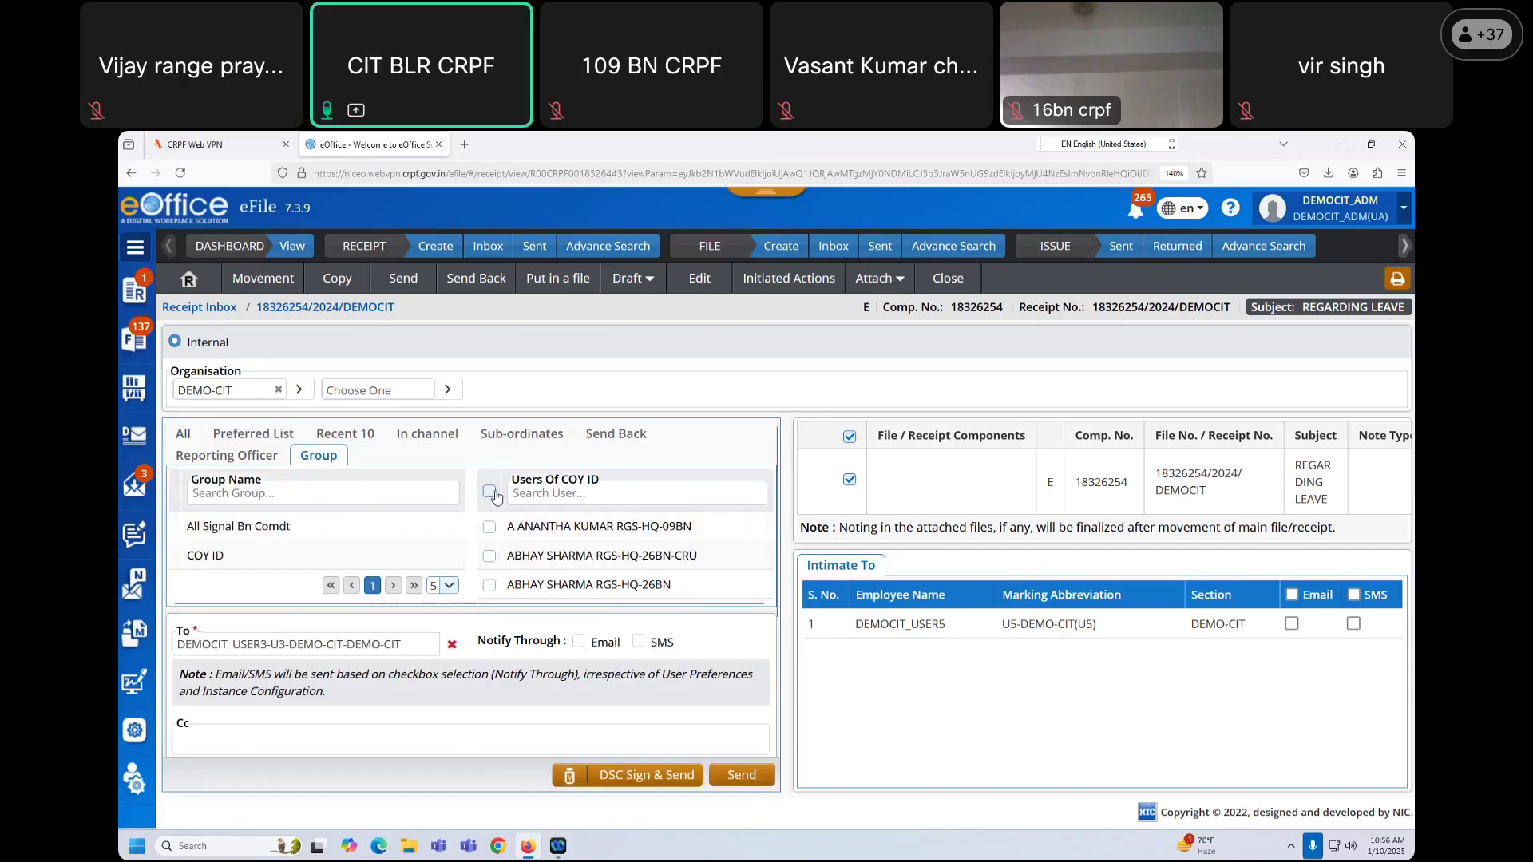
left_click(490, 491)
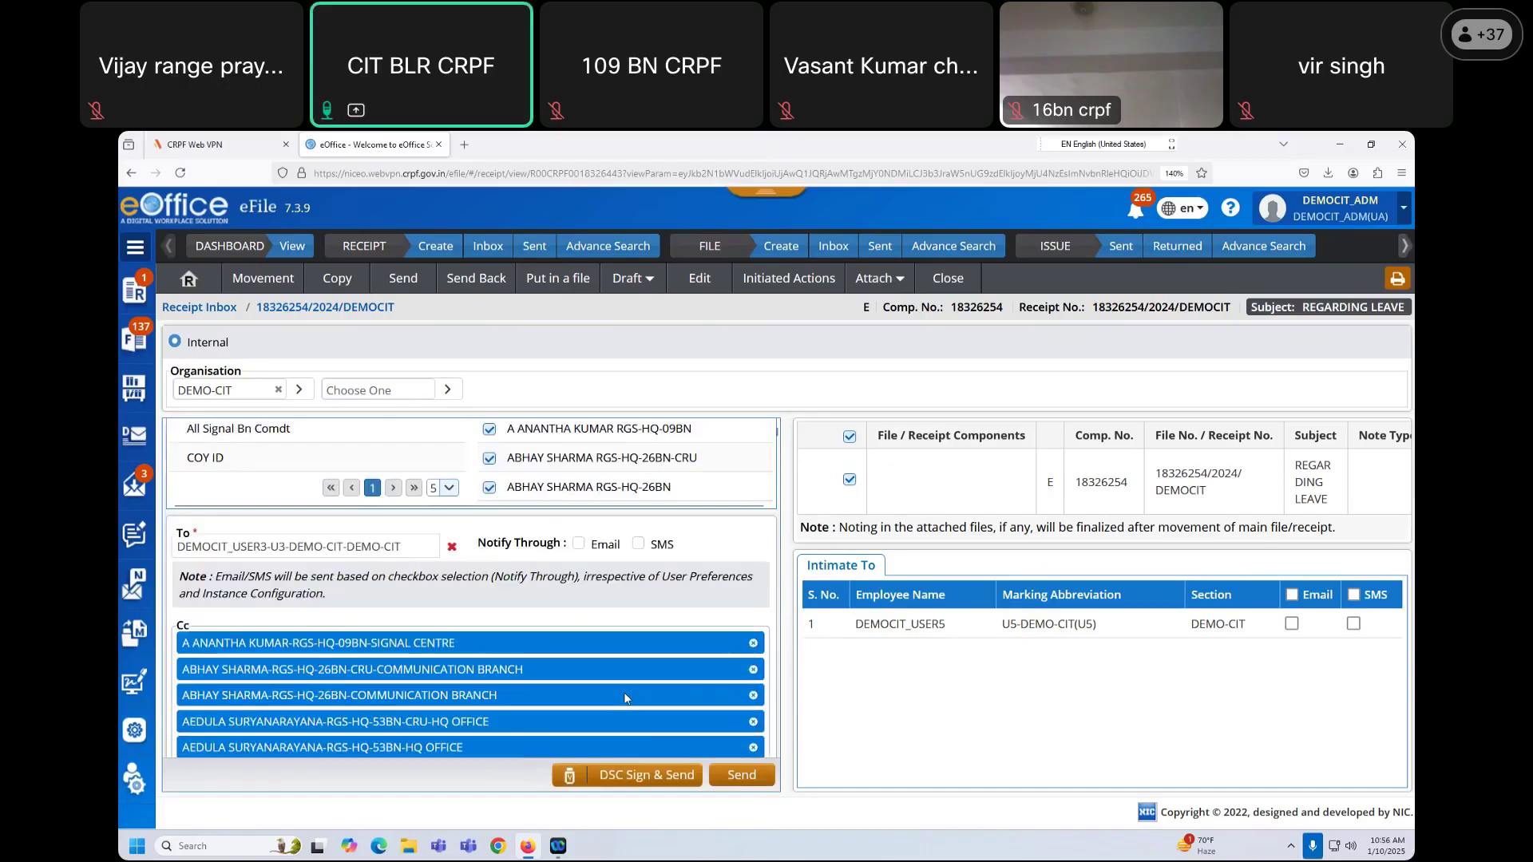
scroll(597, 647, "down", 6)
scroll(604, 649, "down", 10)
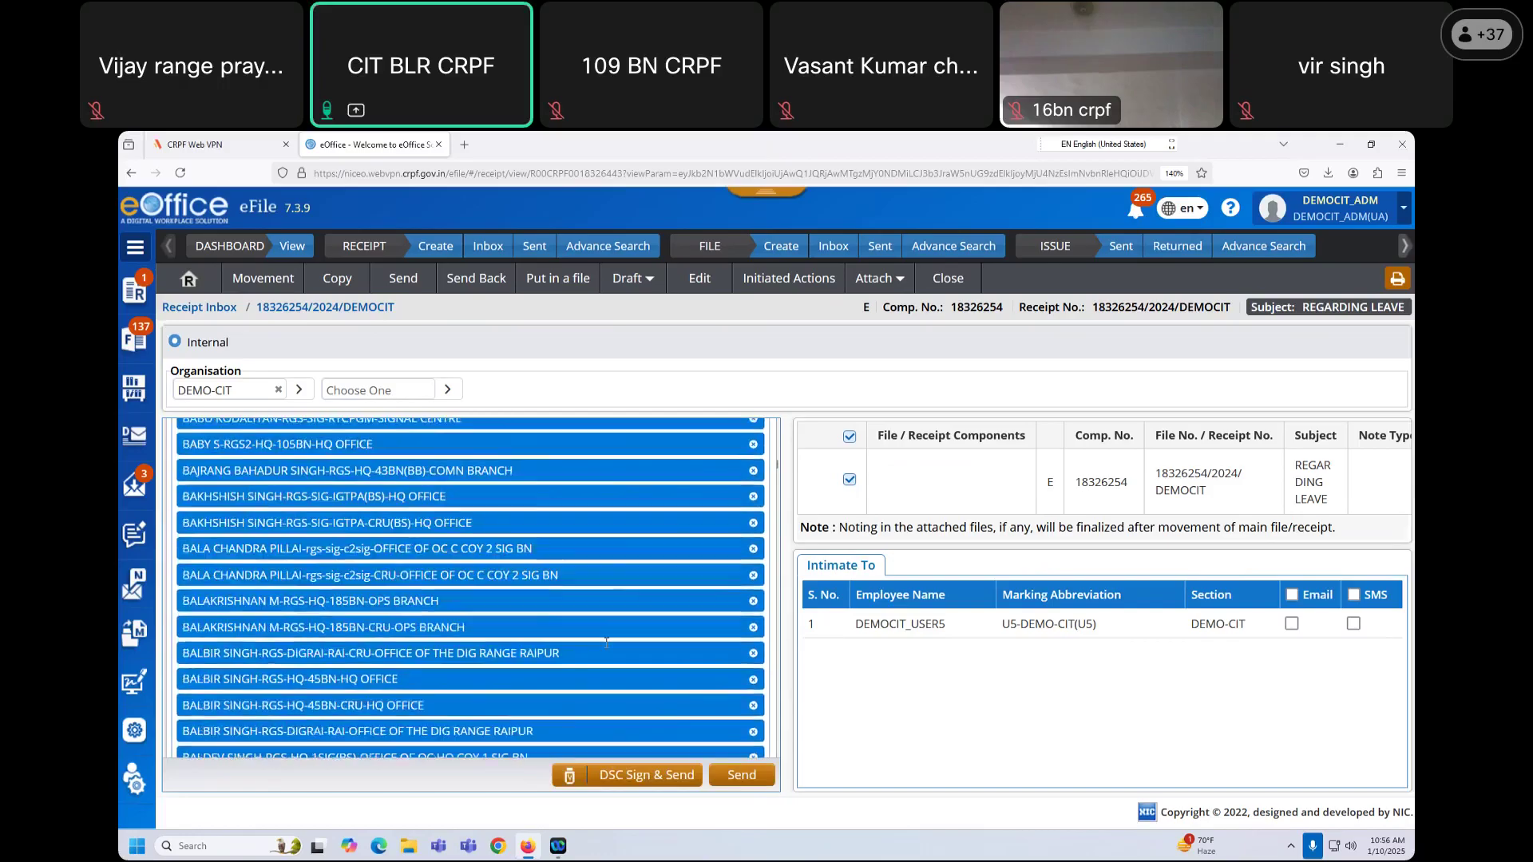
scroll(607, 648, "down", 10)
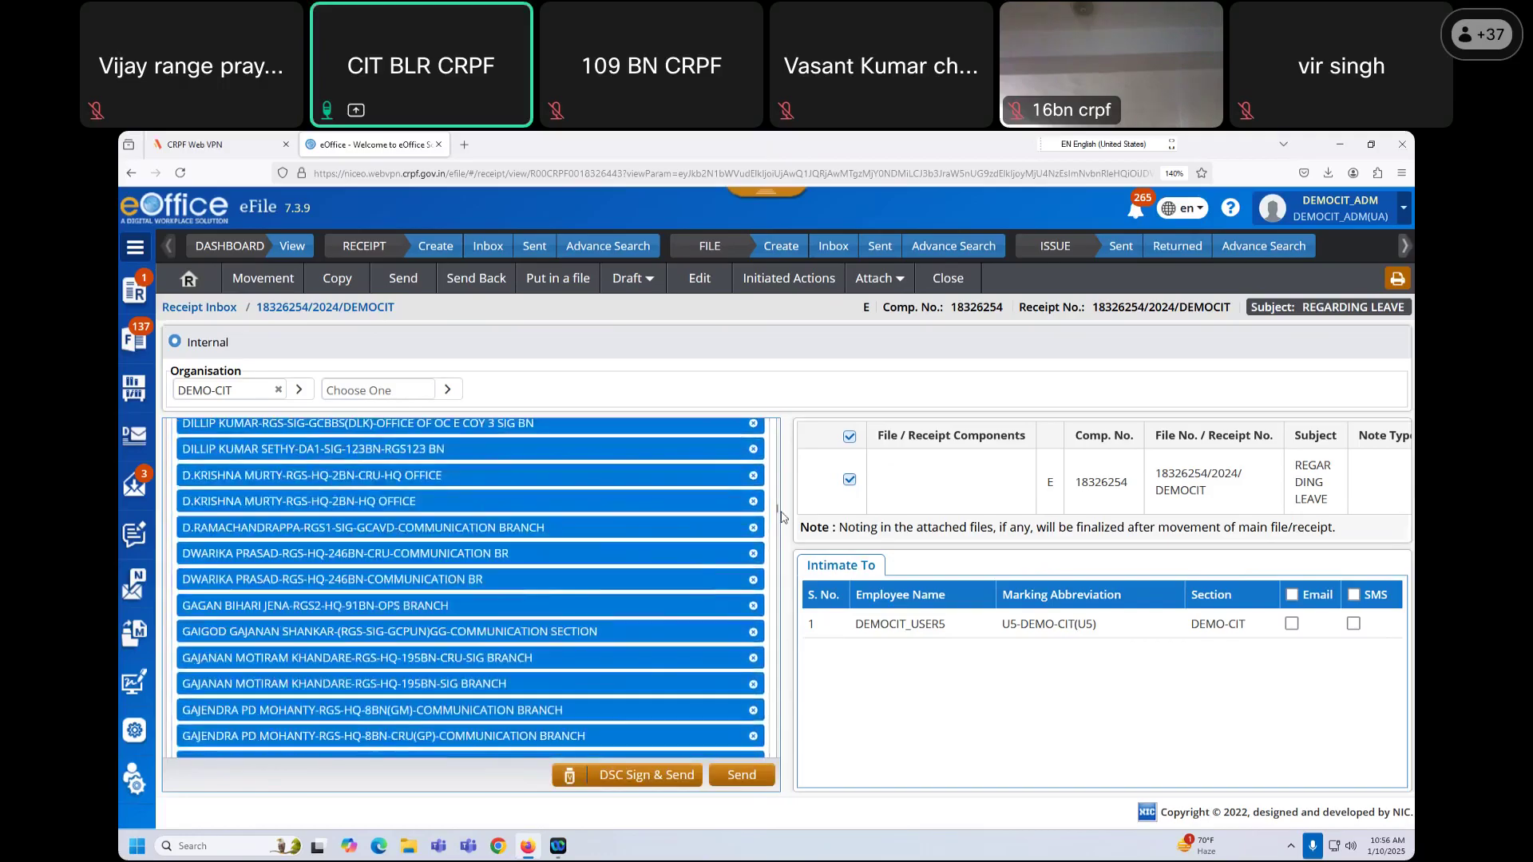
left_click_drag(781, 531, 778, 761)
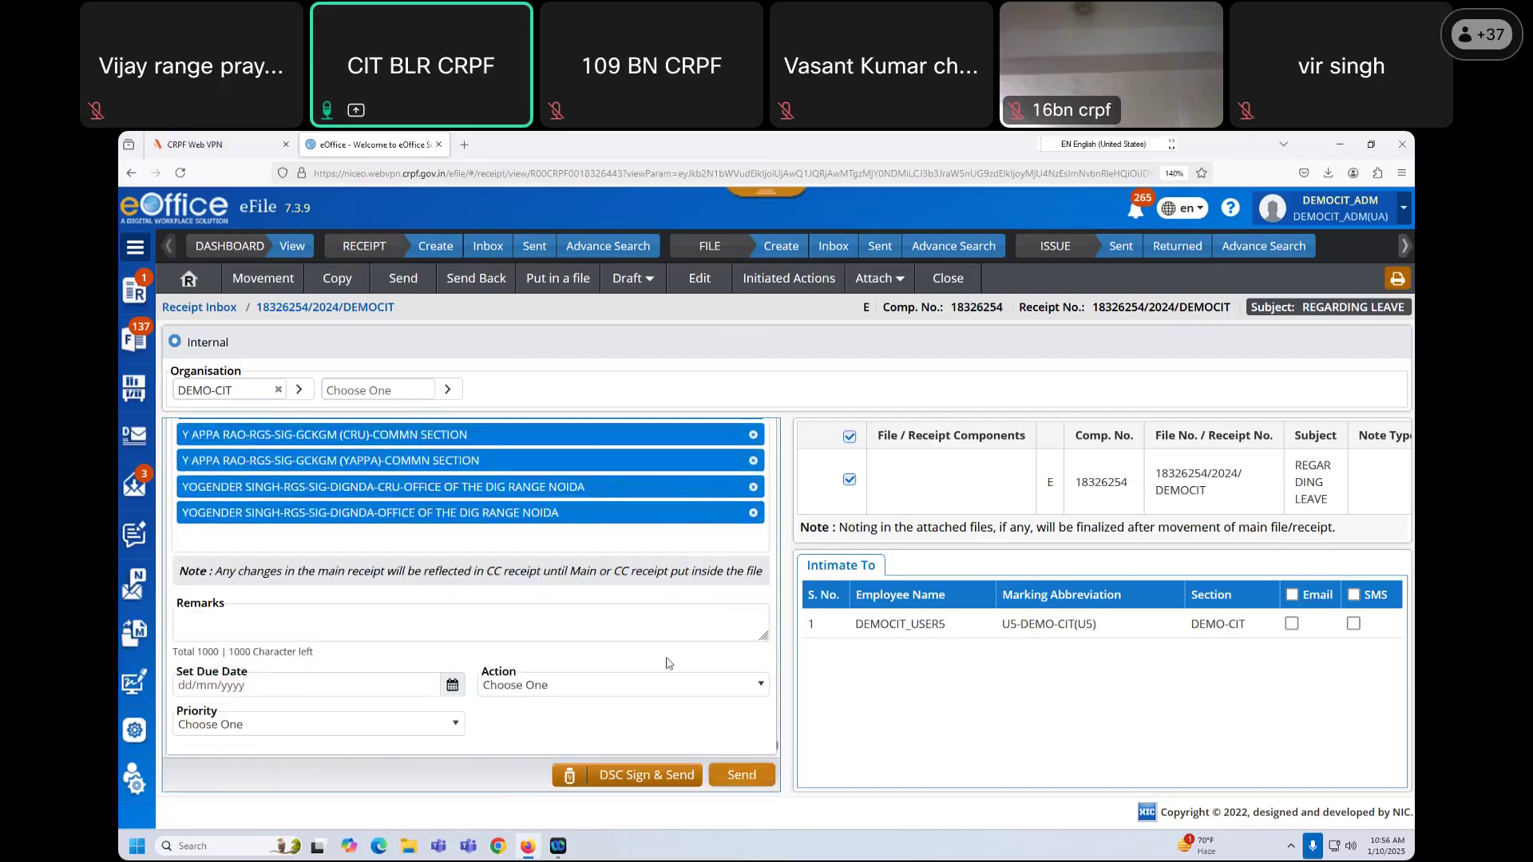
scroll(776, 479, "up", 20)
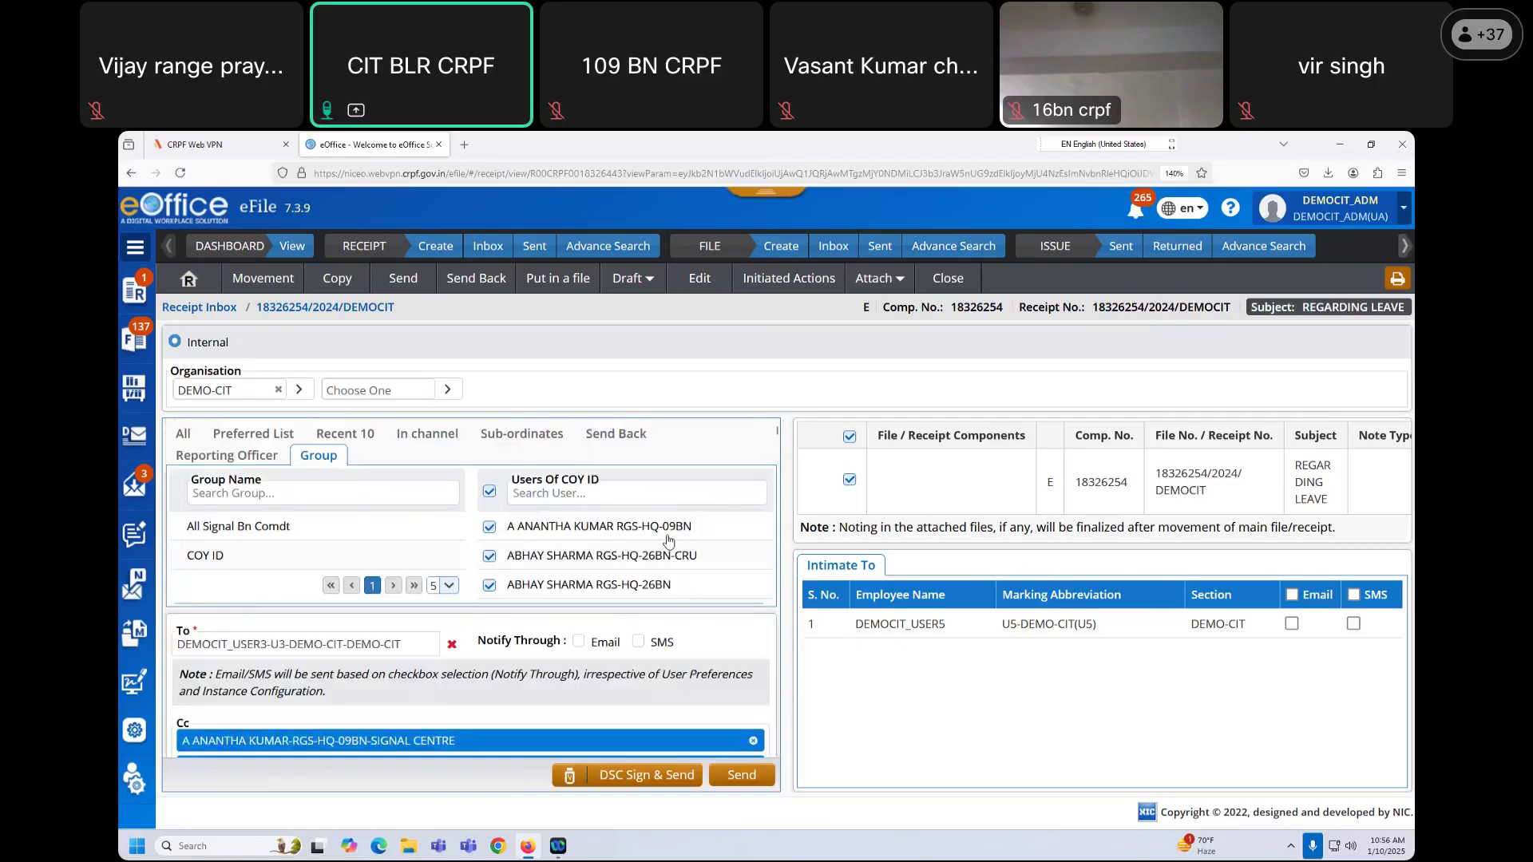
left_click(490, 492)
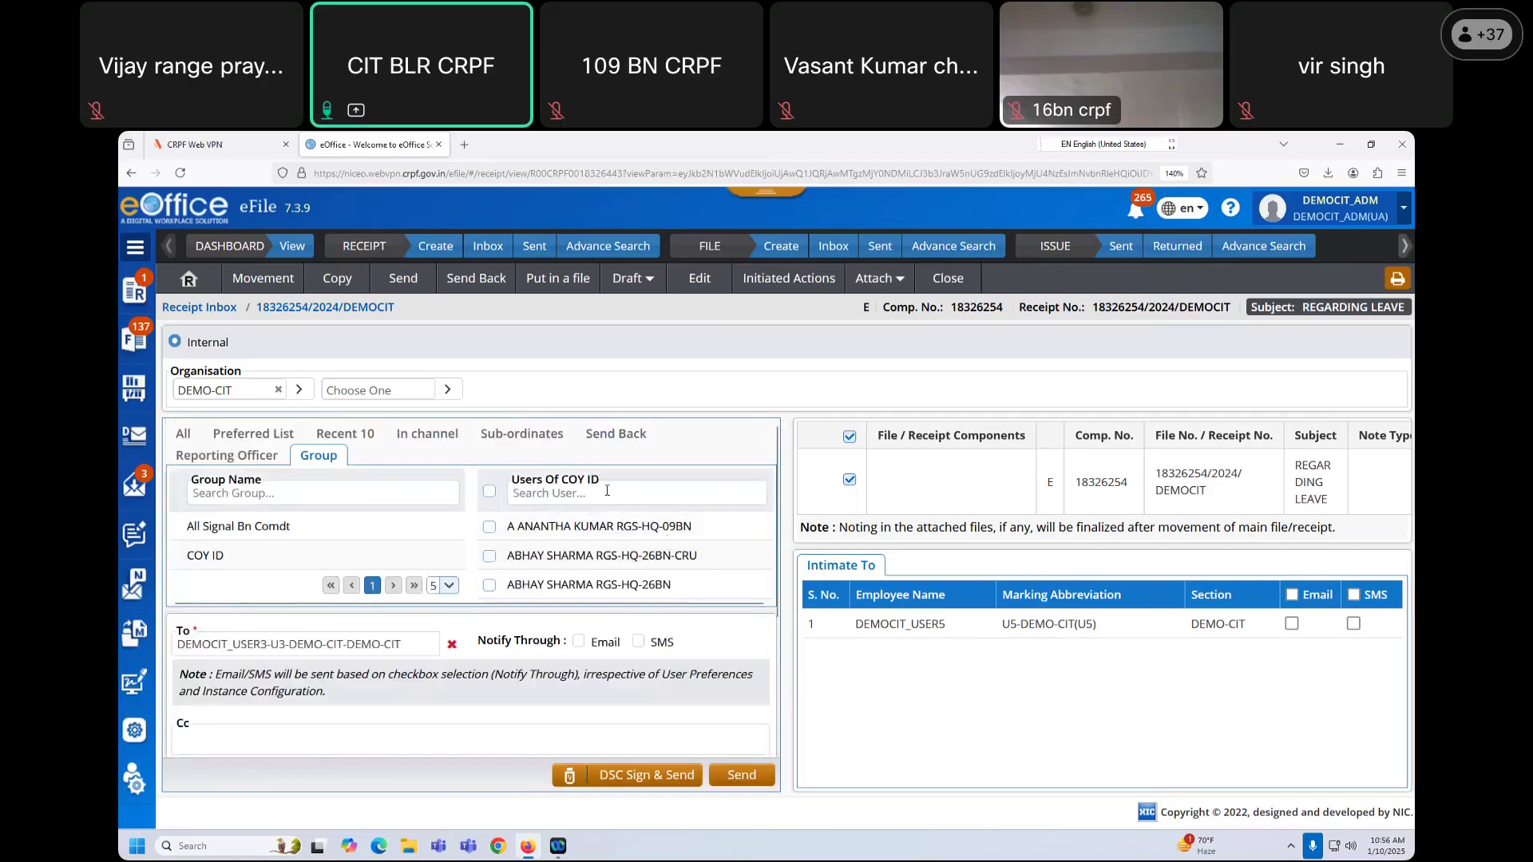
Step: Delete the COY ID group from Setting > User Group and confirm with OK
left_click(143, 744)
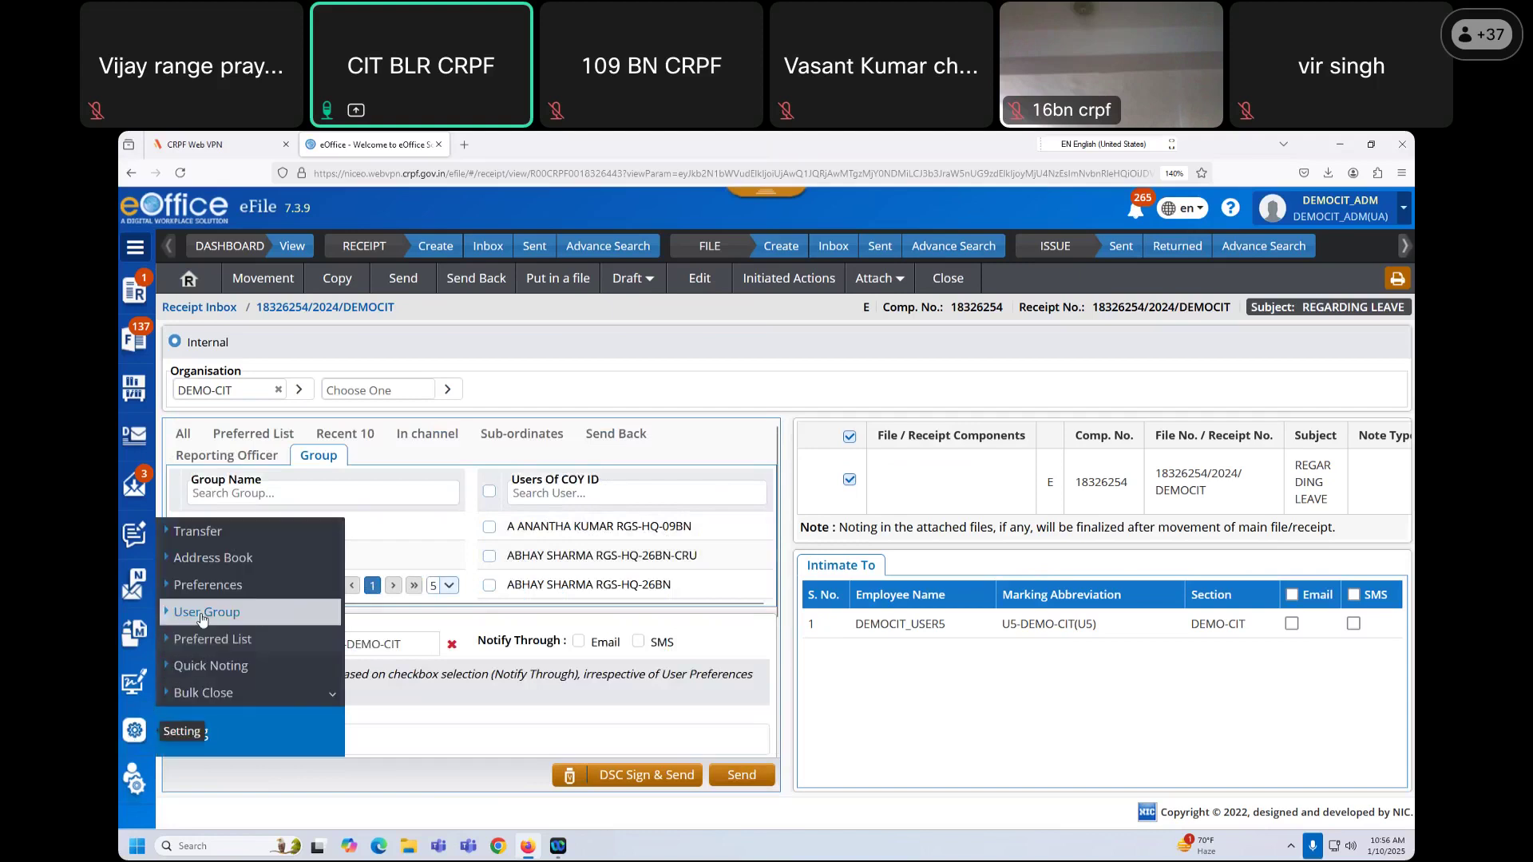
left_click(202, 613)
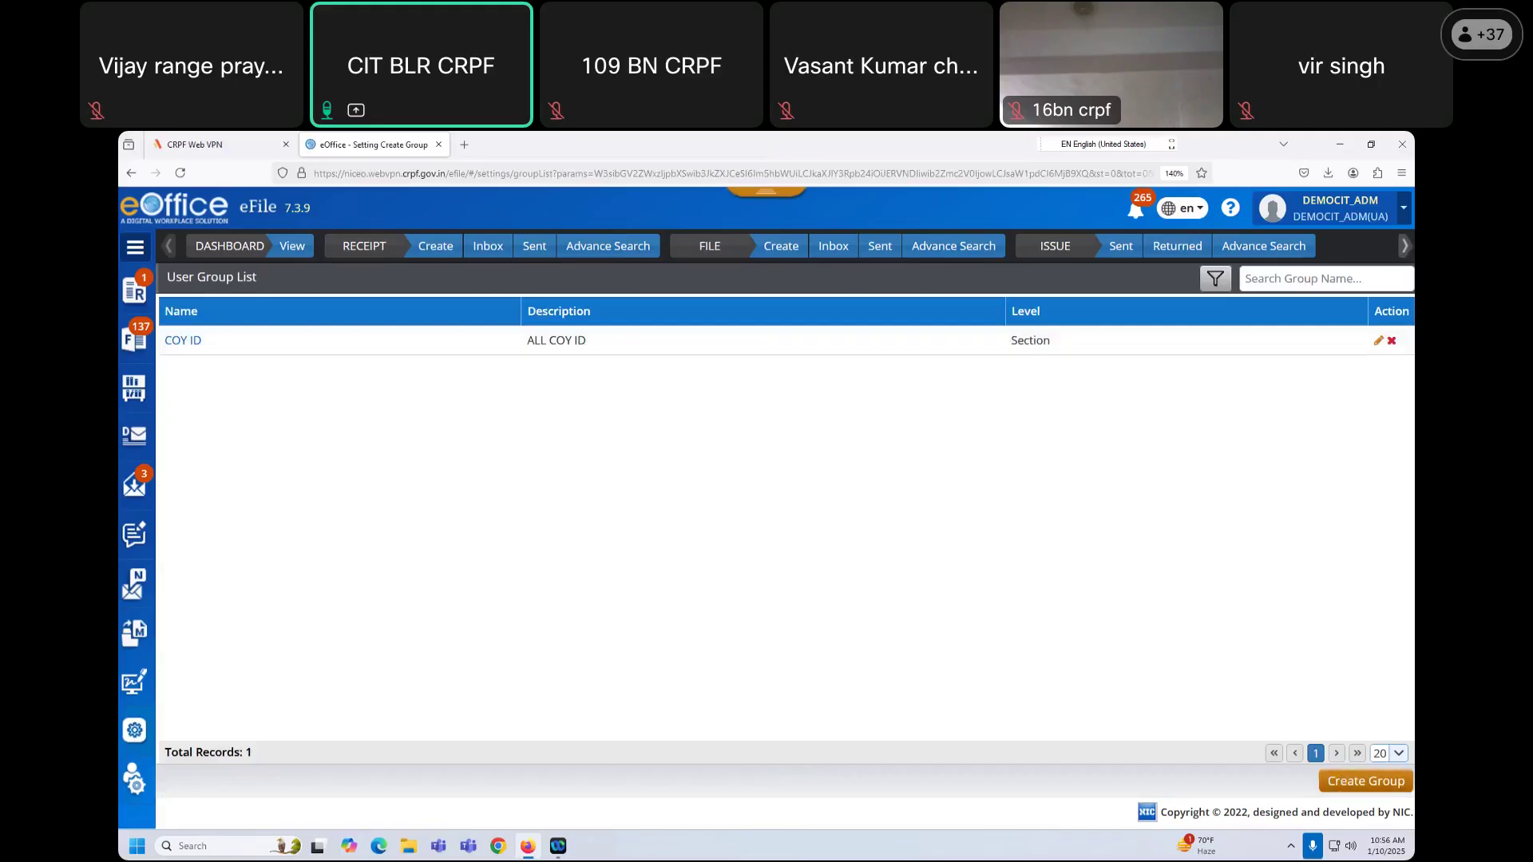
left_click(1392, 340)
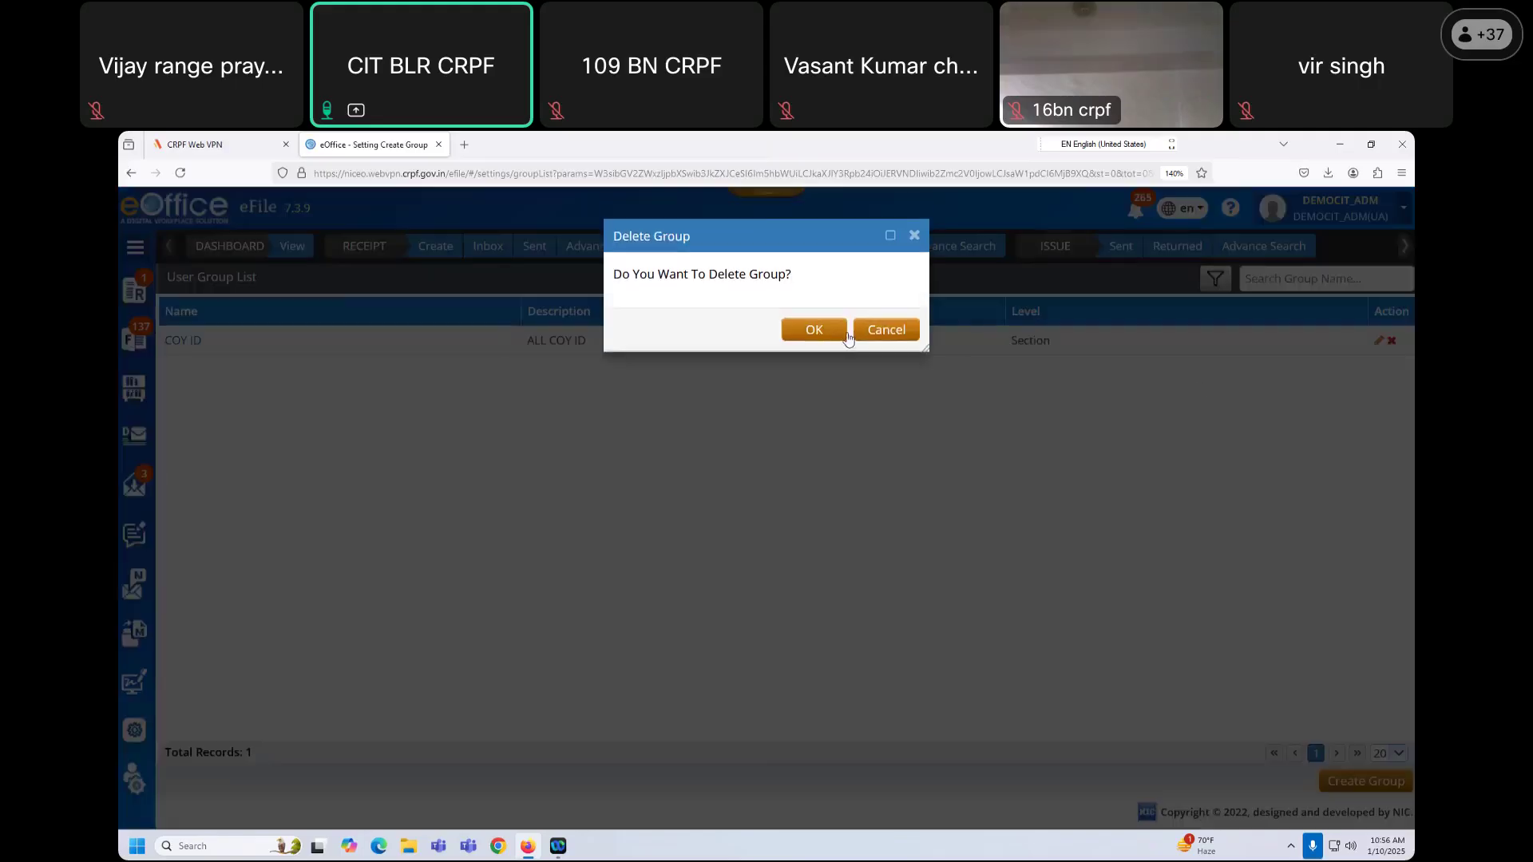
left_click(831, 339)
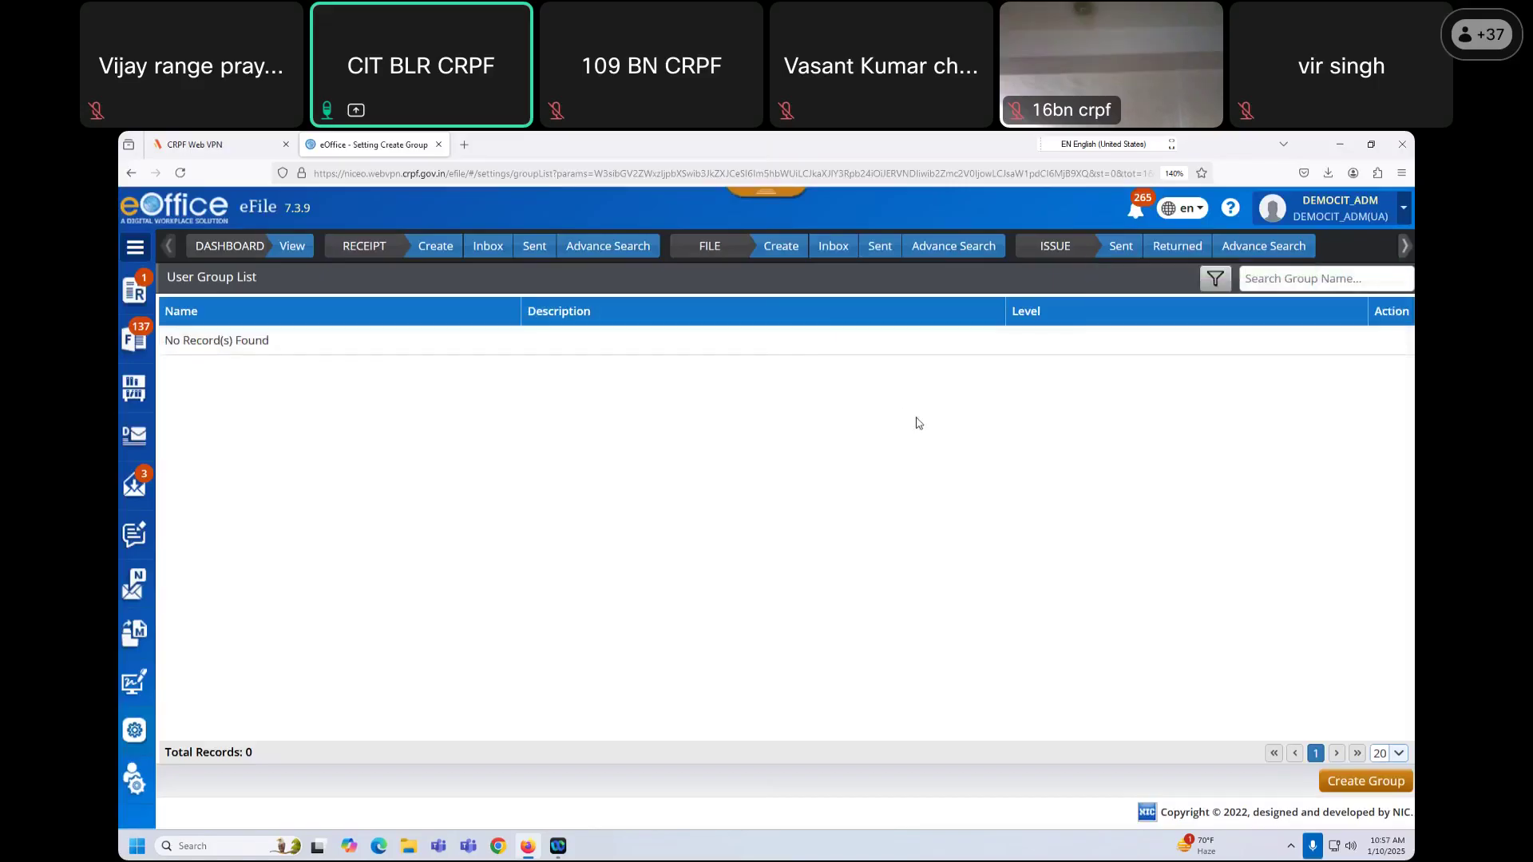
mouse_move(135, 735)
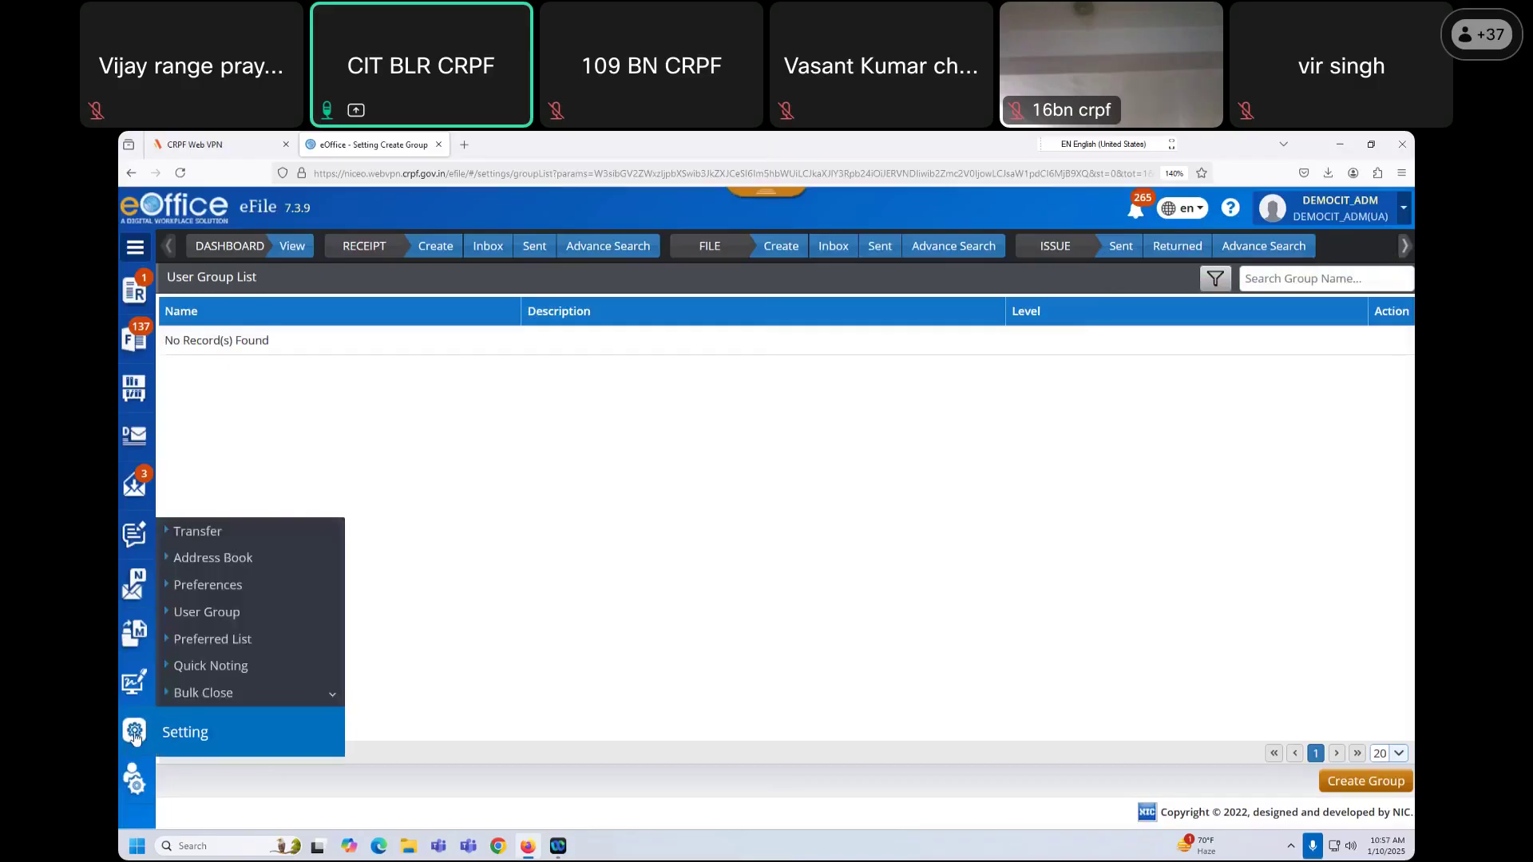
Step: Delete the existing English quick noting template from Setting > Quick Noting
left_click(222, 667)
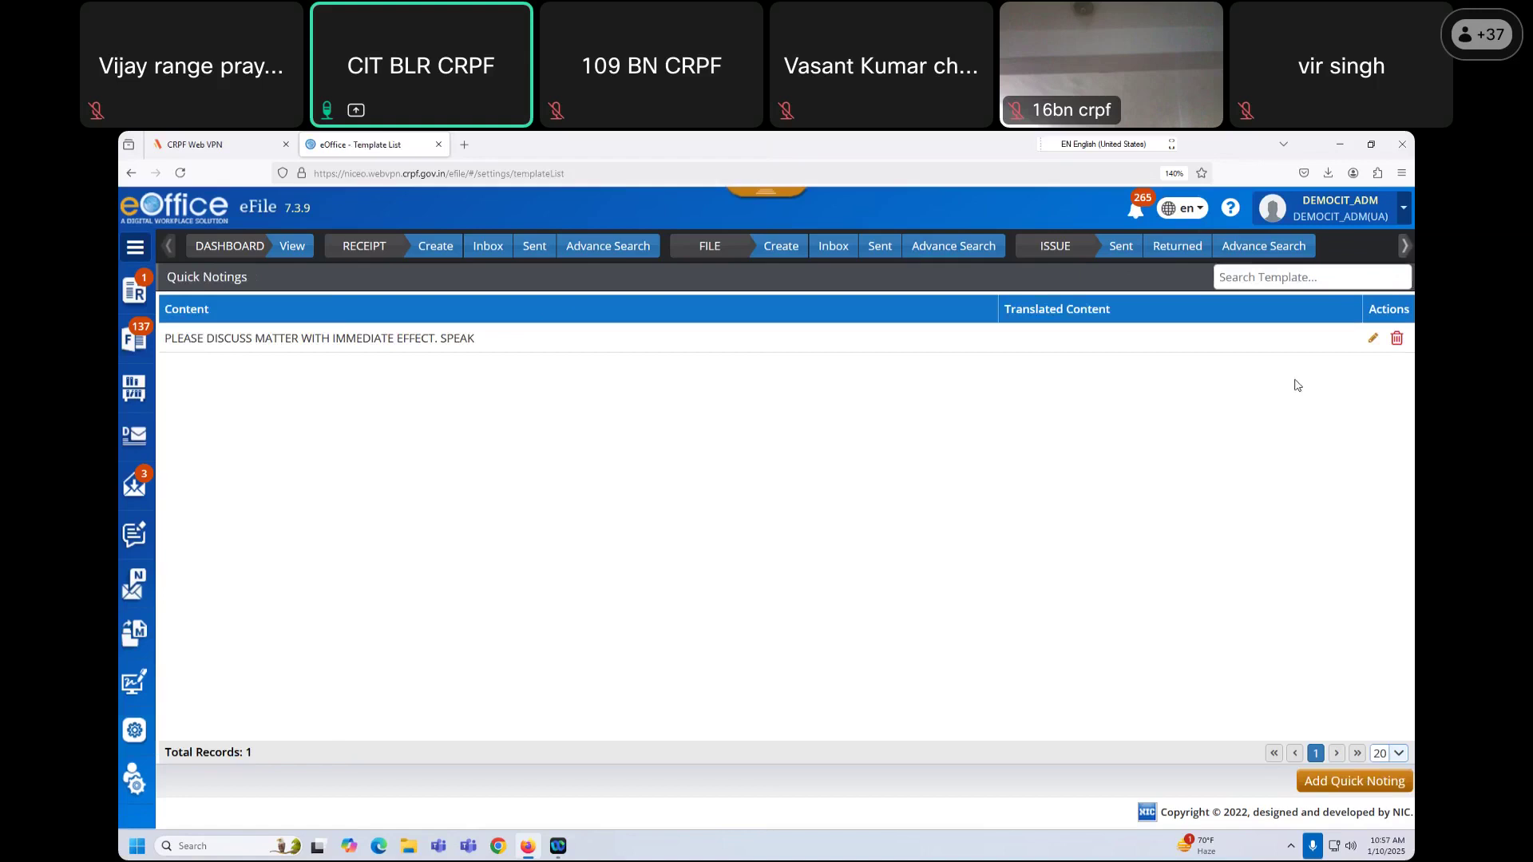
left_click(1396, 338)
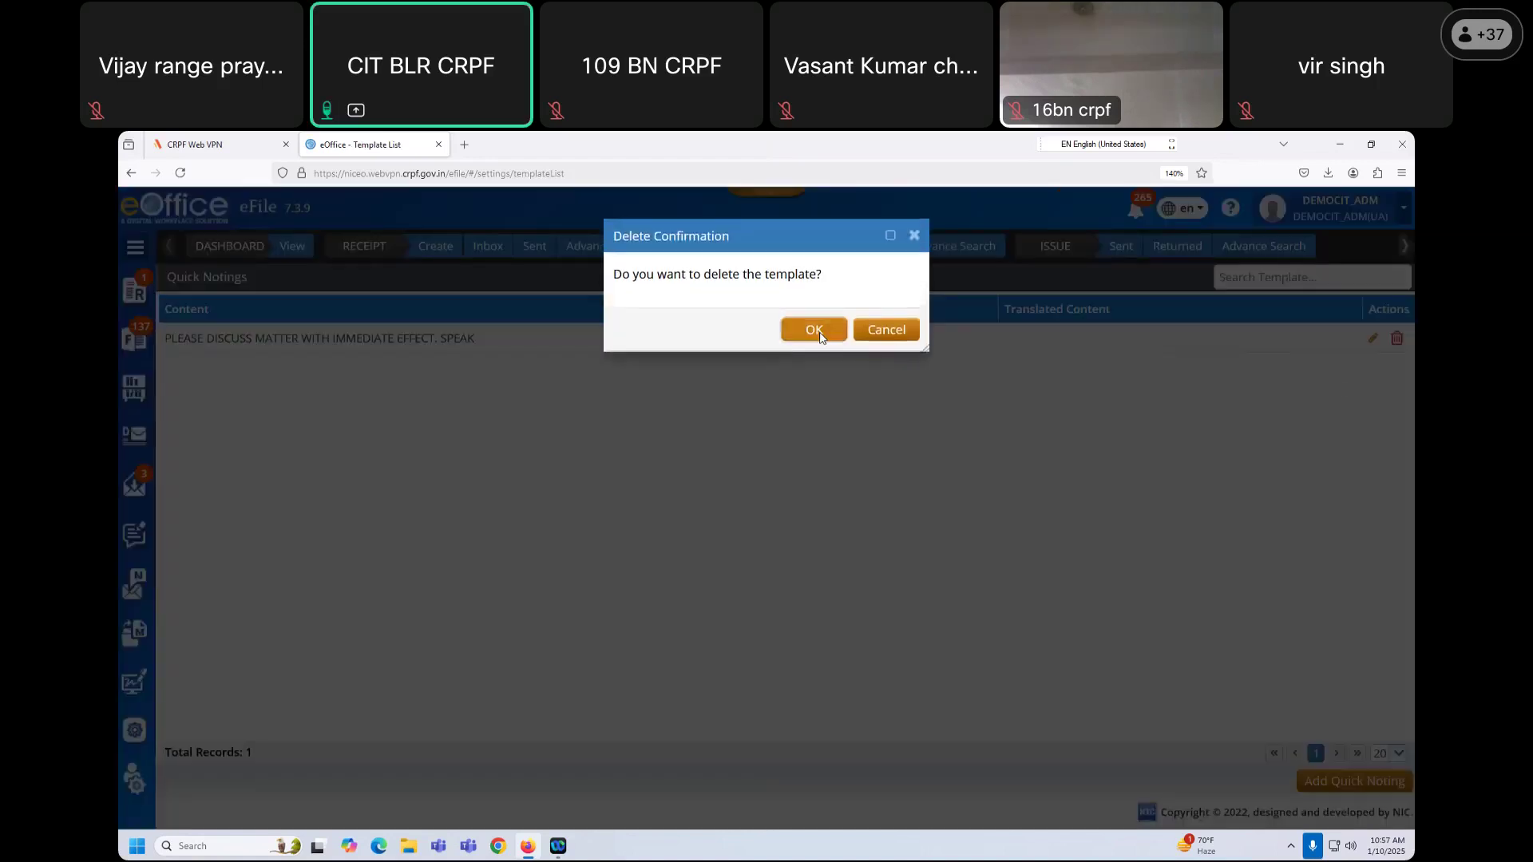
left_click(815, 330)
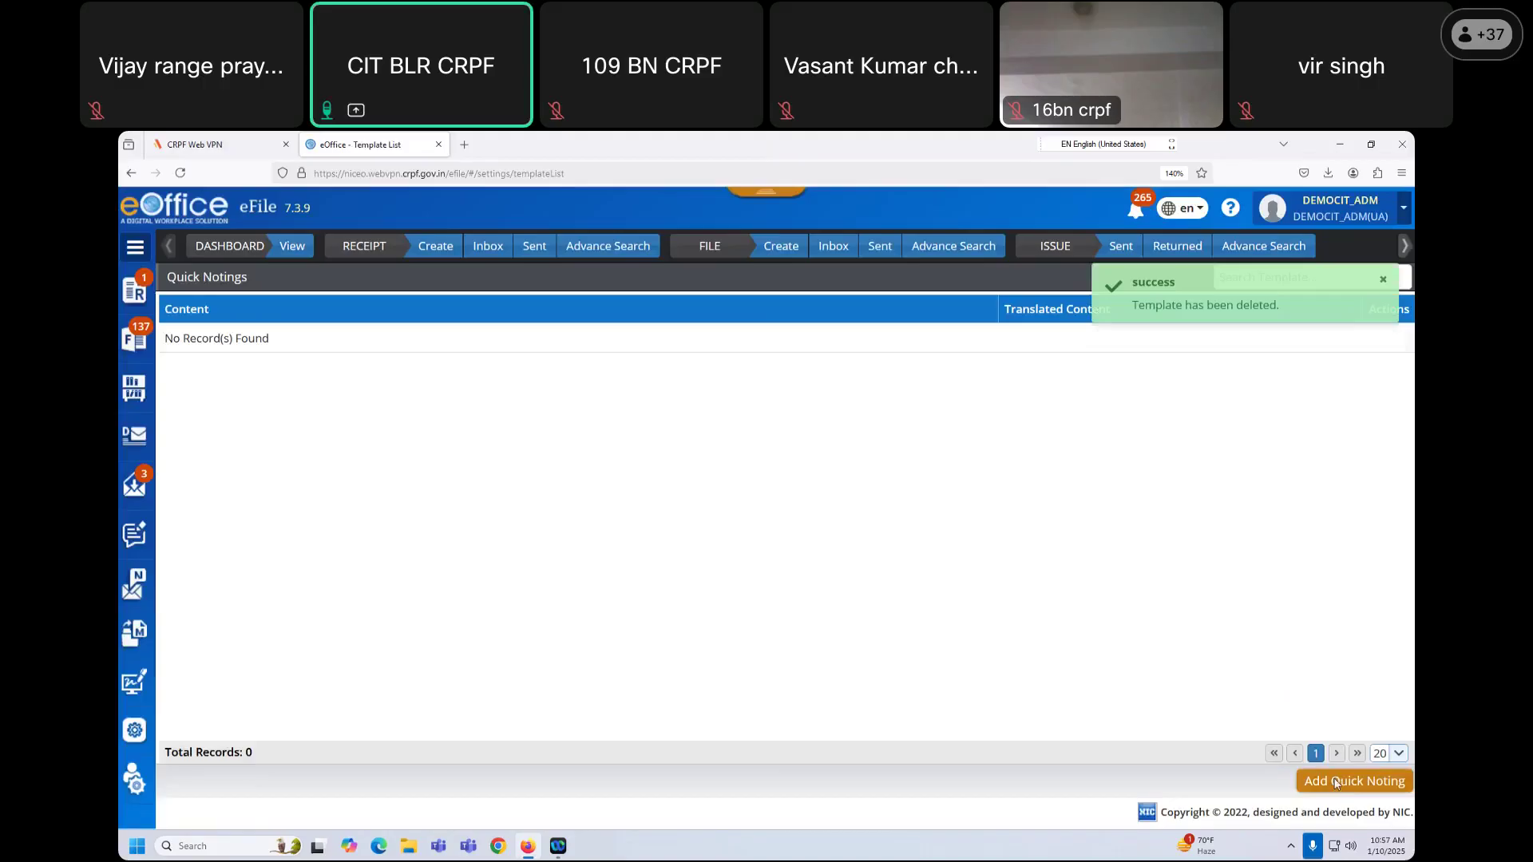
Step: Start a new quick noting with its language set to Hindi and Hindi keyboard input
left_click(1336, 782)
left_click(699, 283)
left_click(670, 354)
left_click(646, 325)
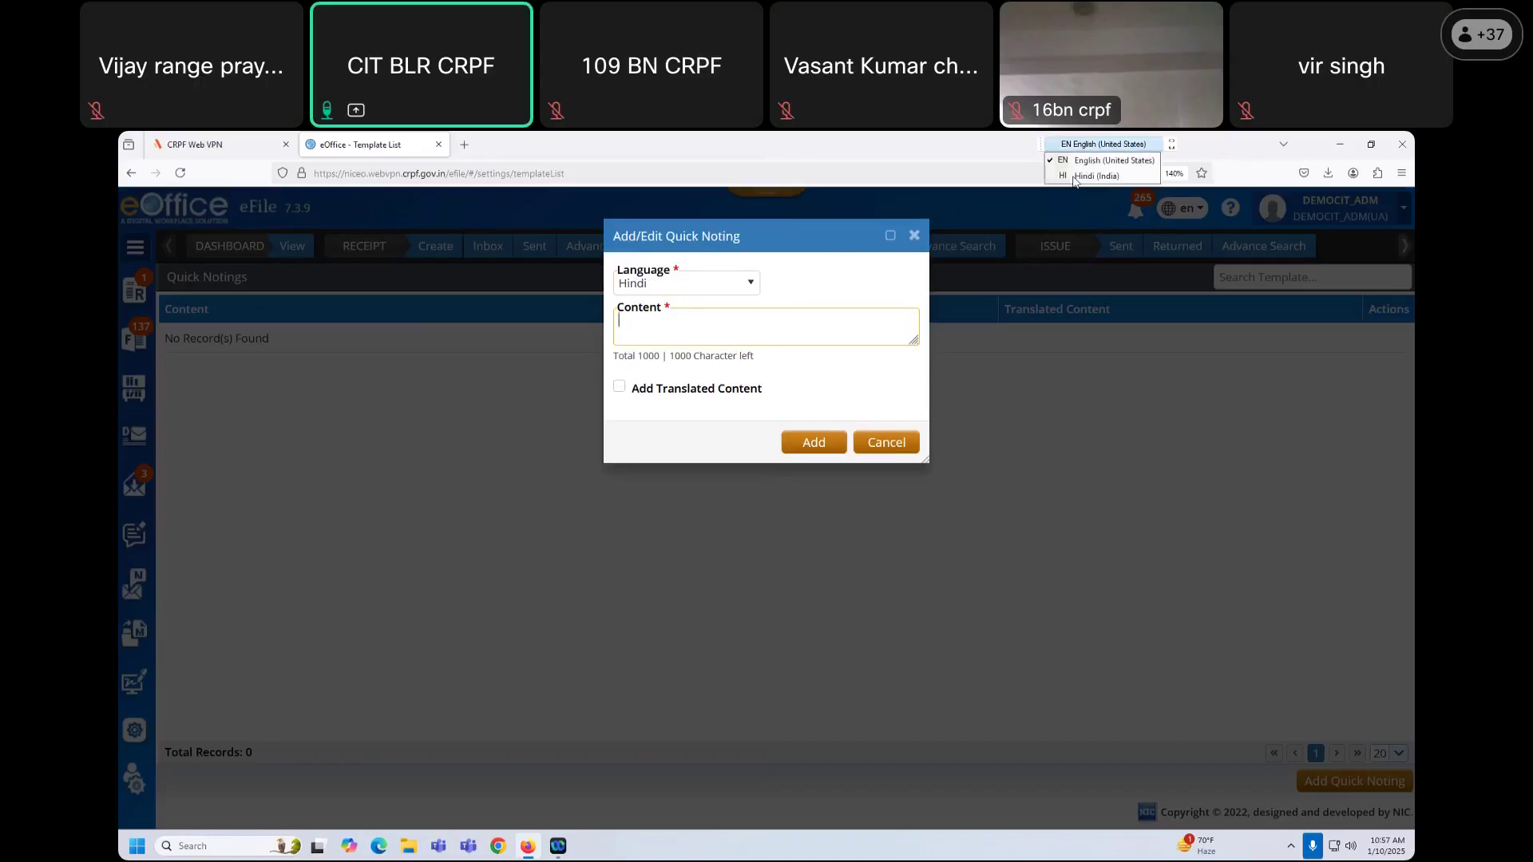
key("alt+shift")
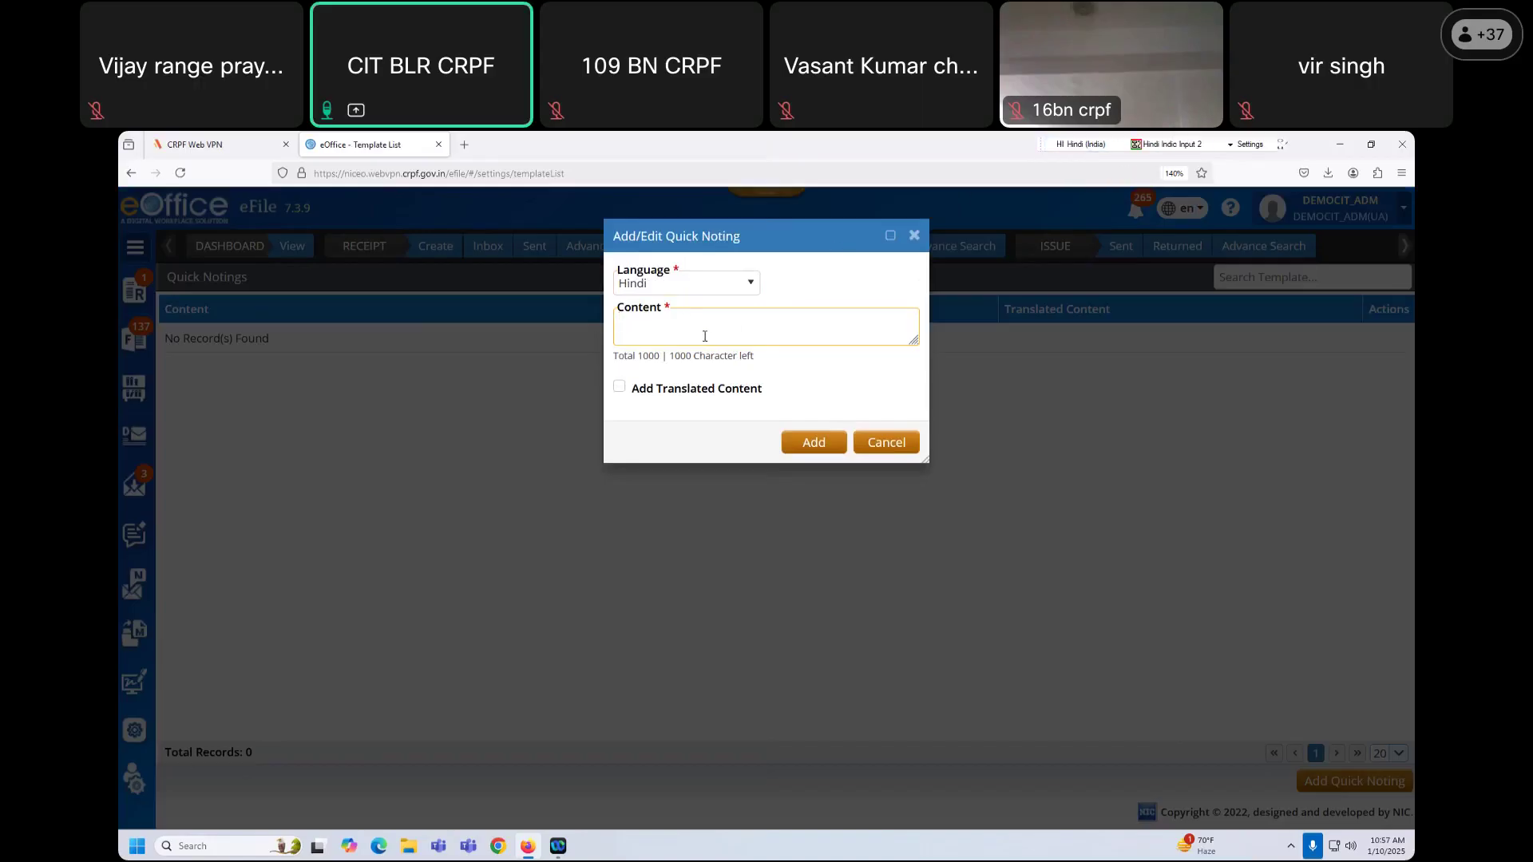
Step: Enter several lines of Hindi content and add the new quick noting
type("रा")
type("हीरीरक")
type(" ीक्र")
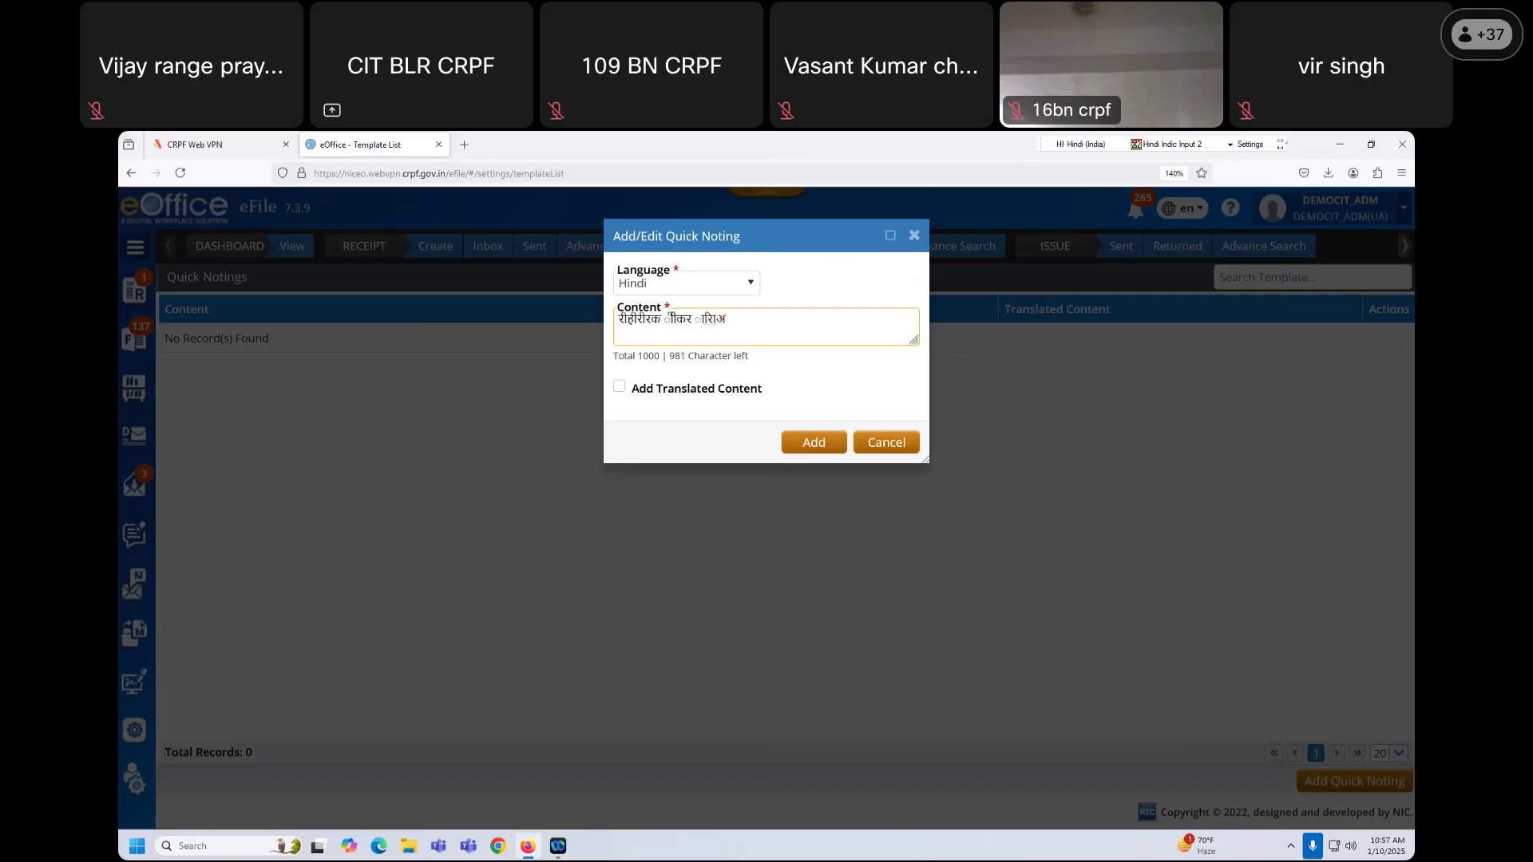
type("ाकअकरअकीदइअरीअेकीनअेकअकलअक")
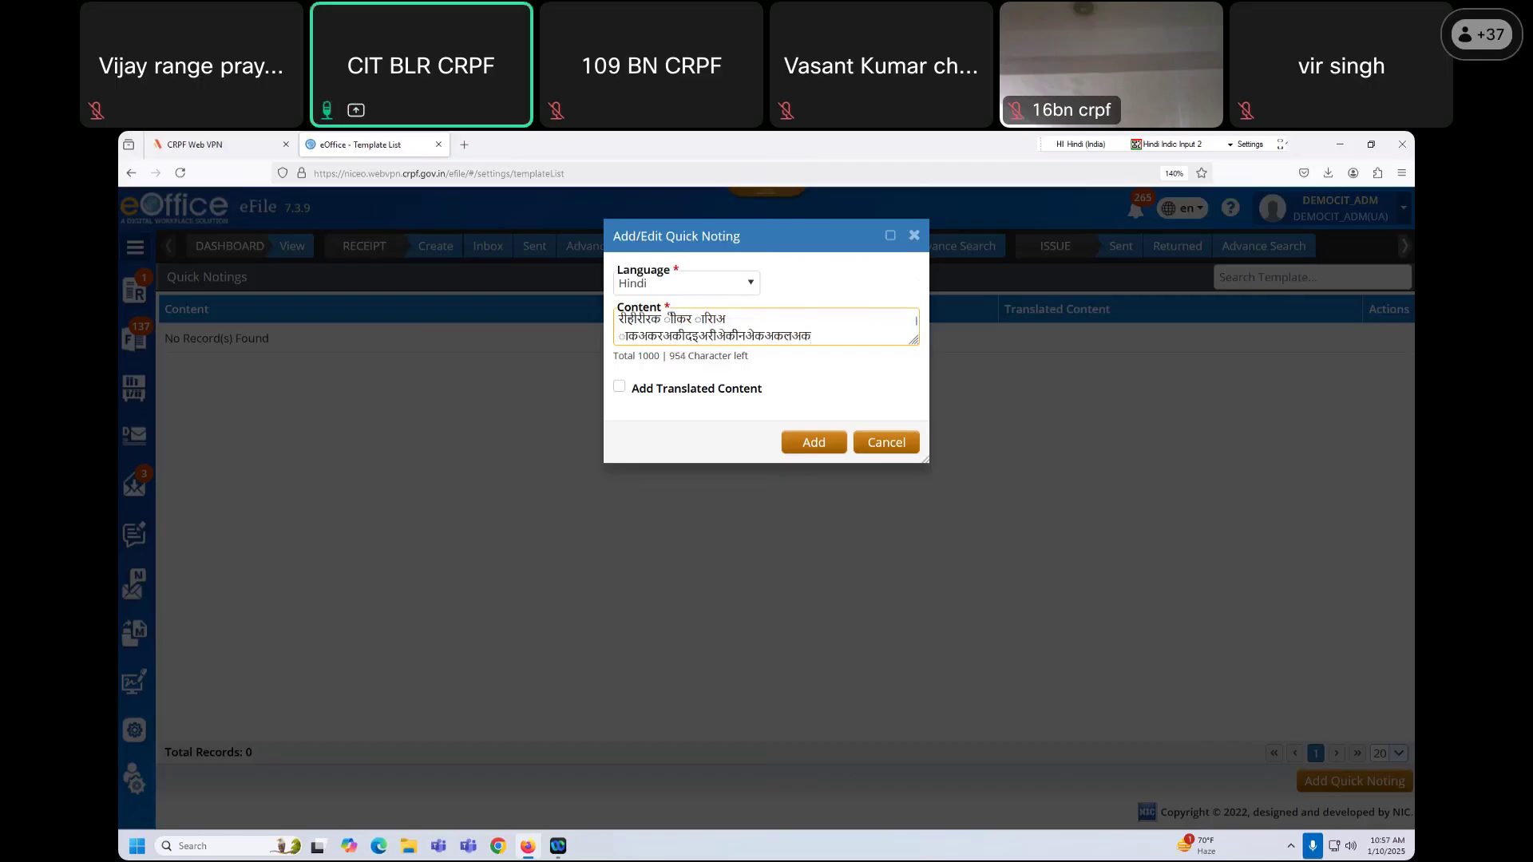
key("Return")
type("कअकेअकइकइकइ")
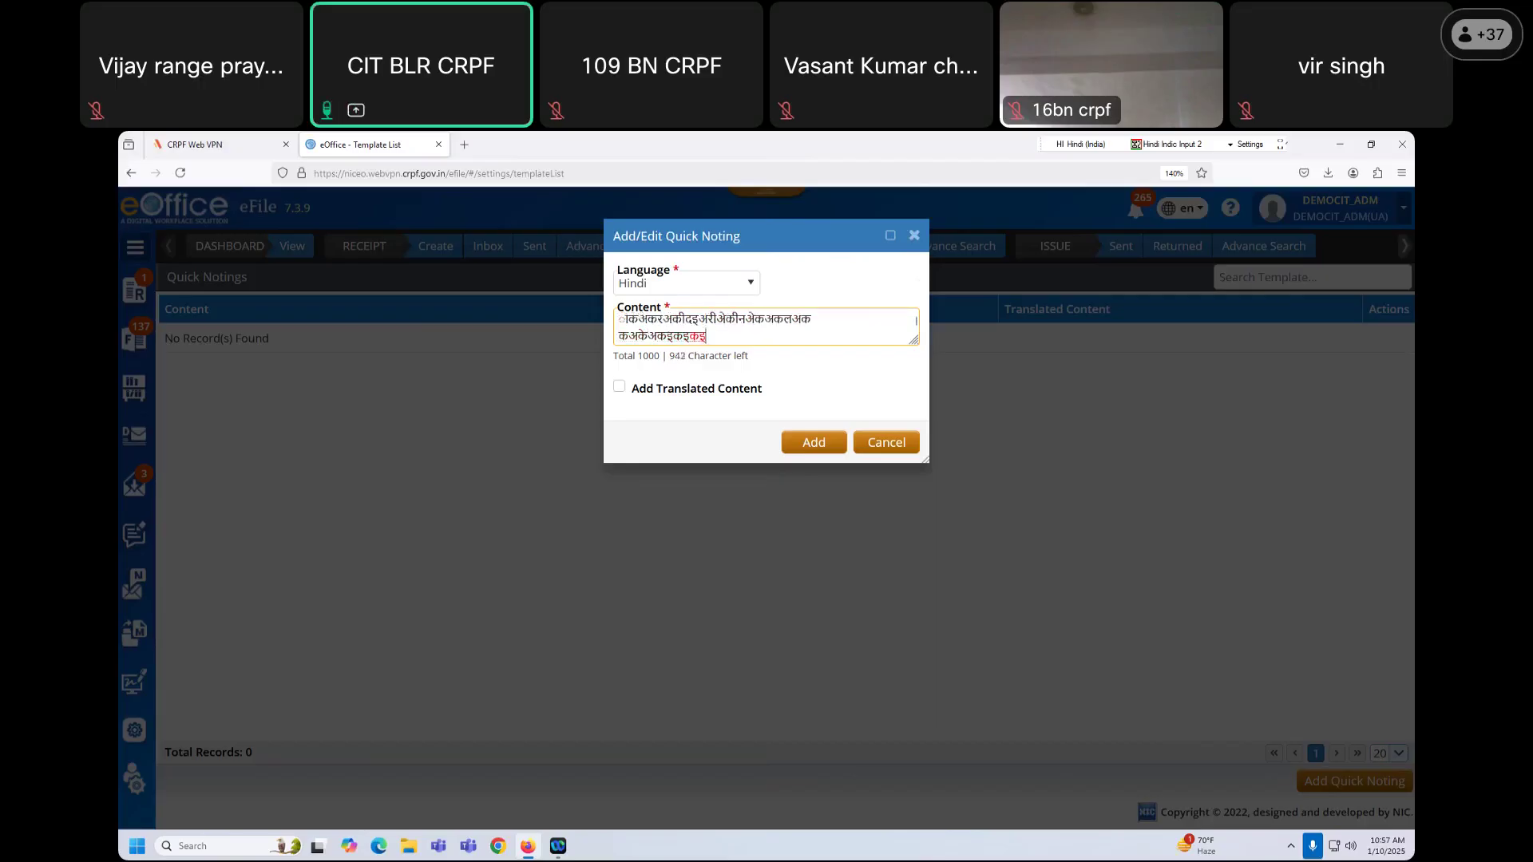
key("Return")
type("हकिइकिइिइिइ")
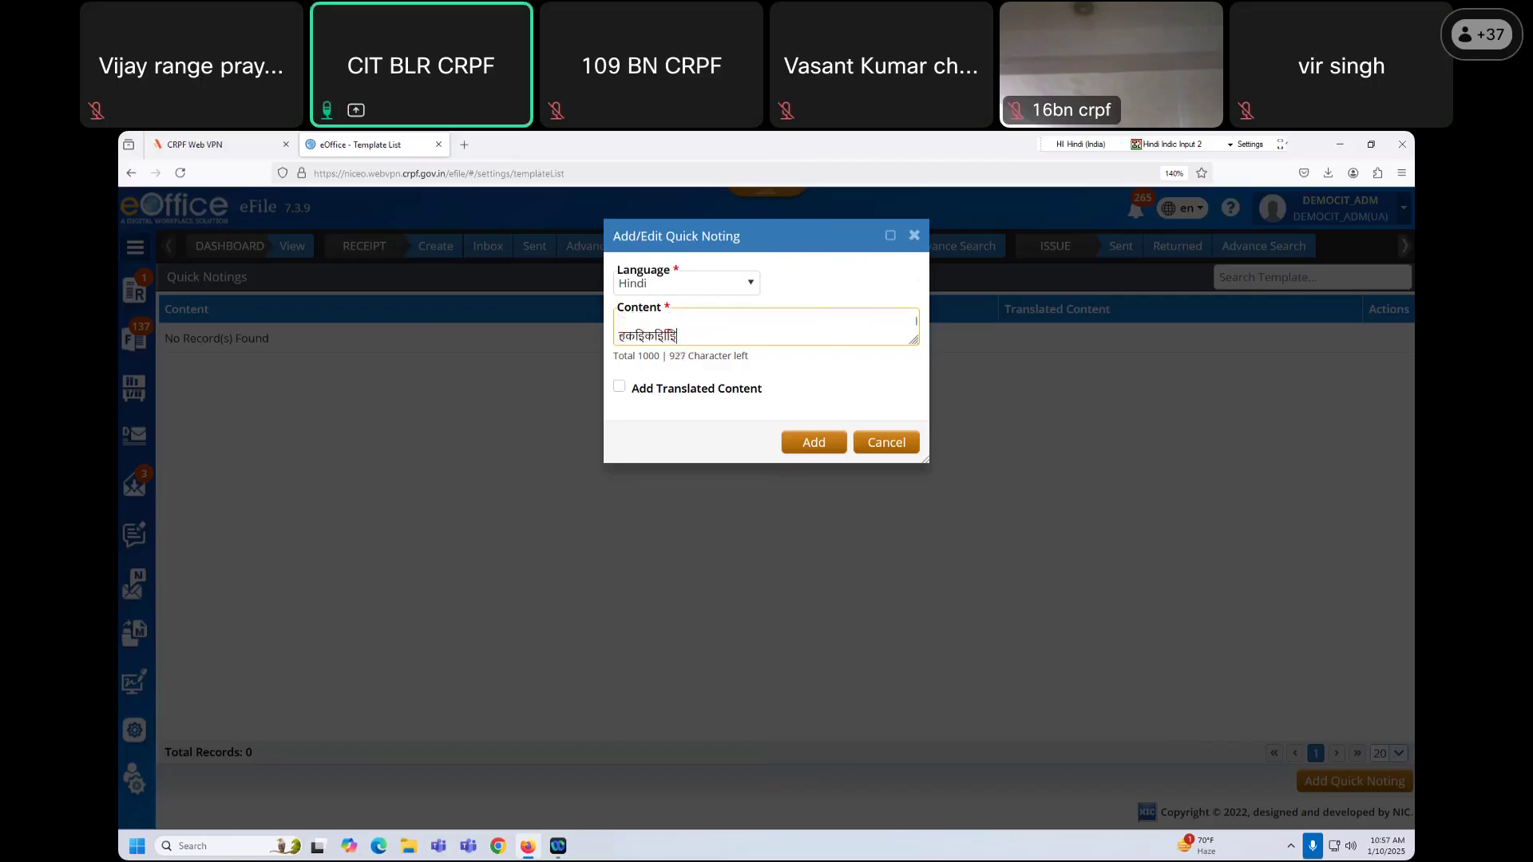
type("इकि  तकिइिइिइकिइ")
key("Return")
type("इिइकिइकिइिकिक")
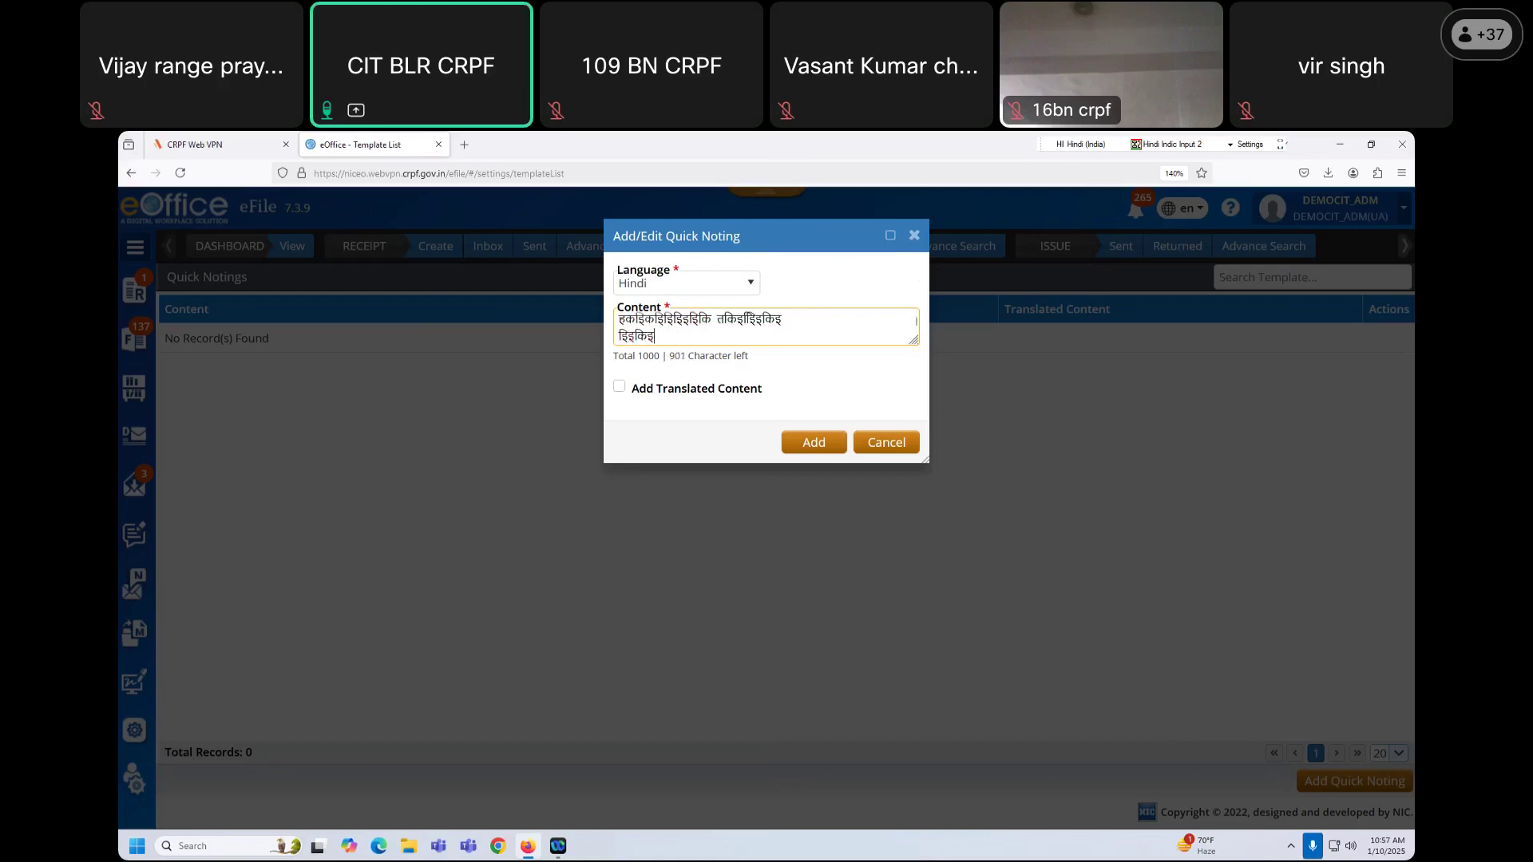
key("Return")
key("Return")
type("िइिइकि")
key("Return")
key("Return")
type("िइिक")
key("Return")
type("िकिइ")
key("Return")
key("Return")
type("िितिििििकि")
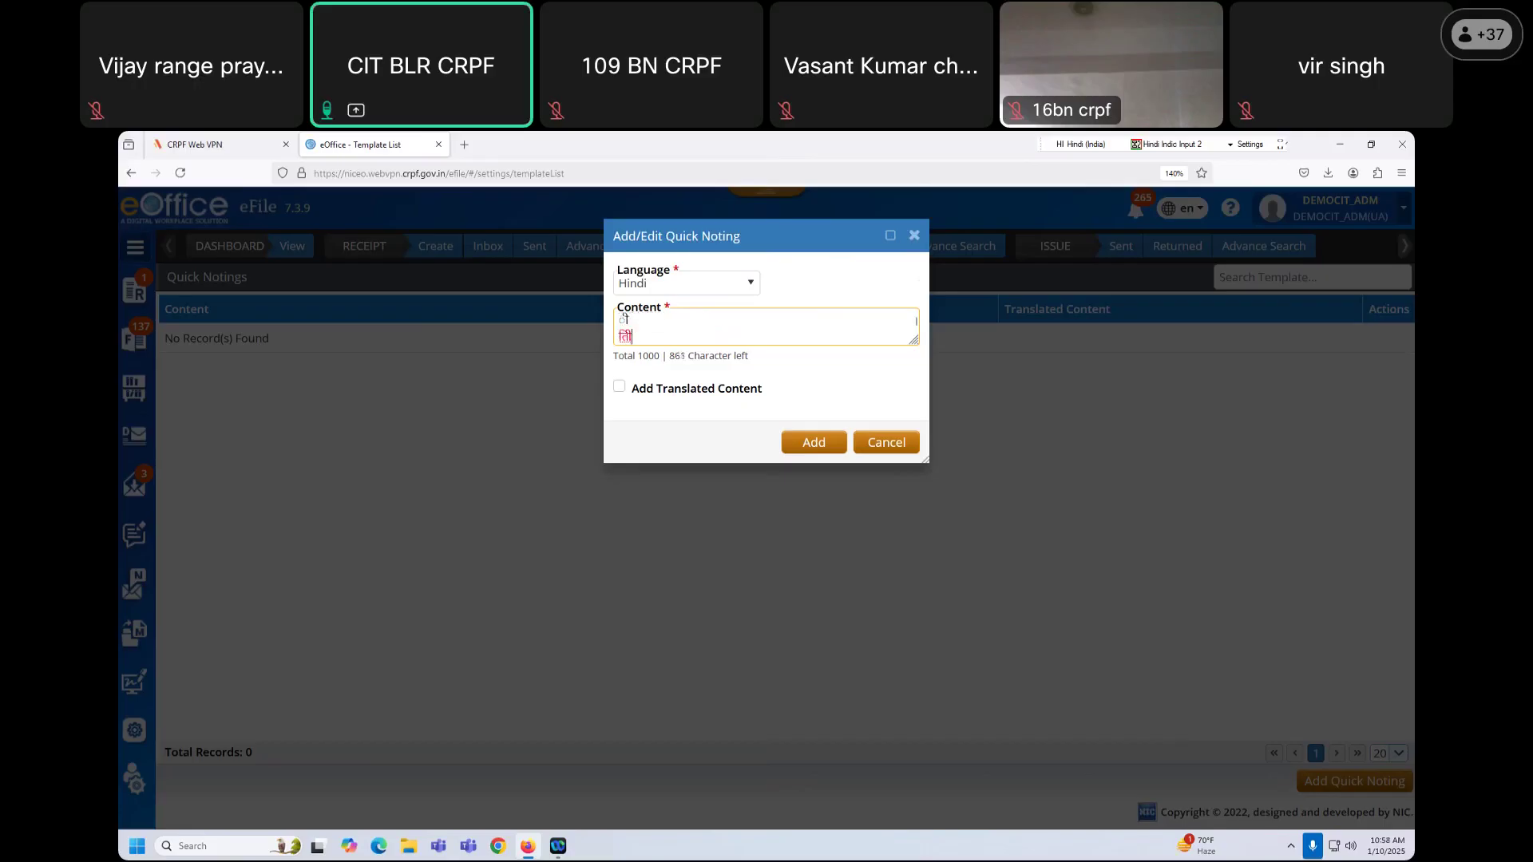
key("Return")
left_click_drag(915, 341, 915, 397)
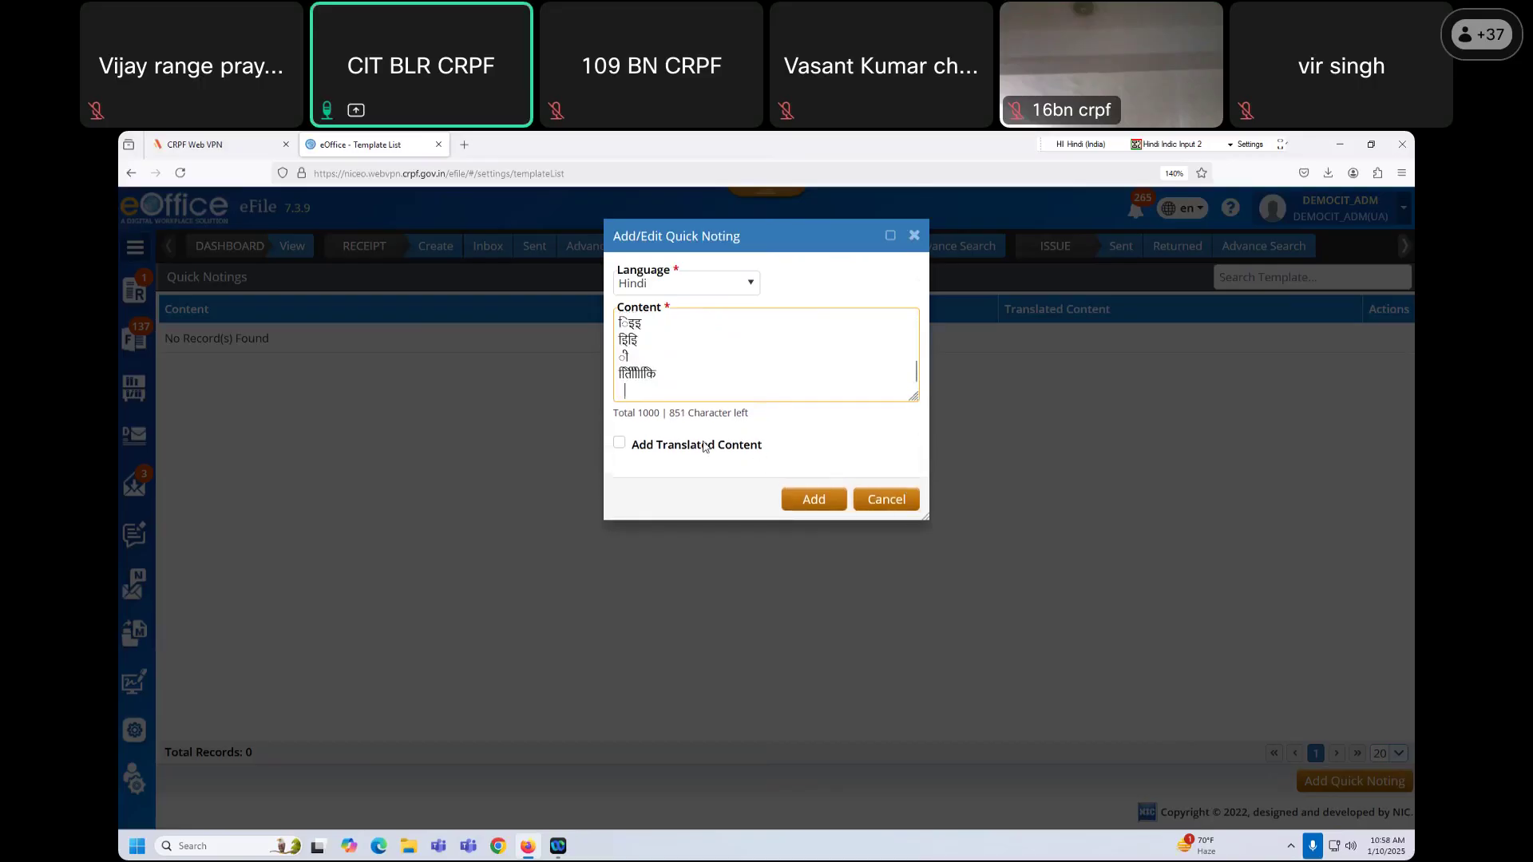
left_click(814, 500)
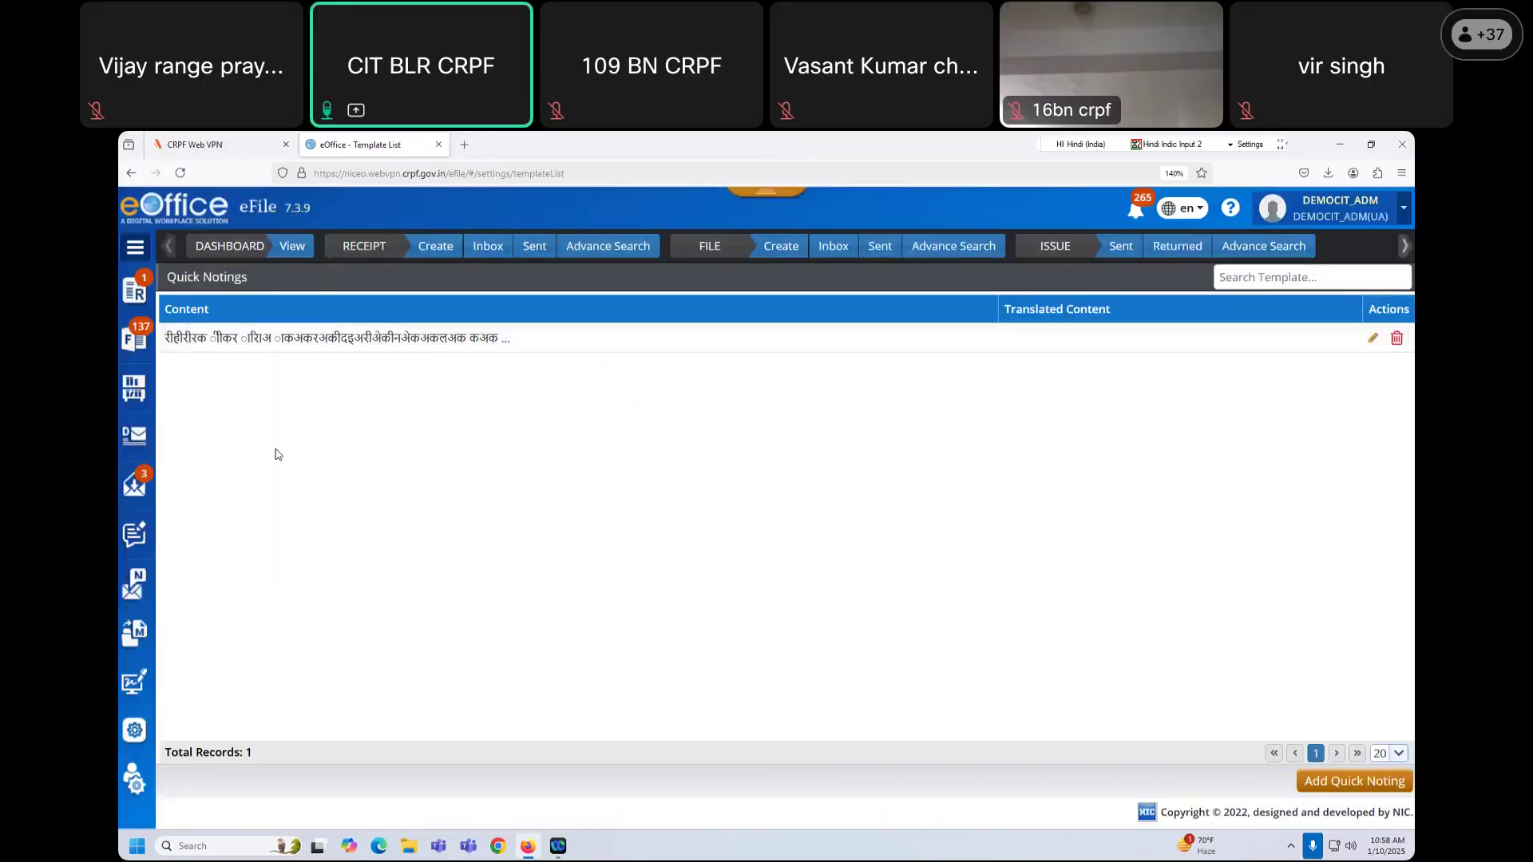
Step: Open file L.II-01/2024-127-EC-II from the inbox and start a full-panel green note
left_click(831, 257)
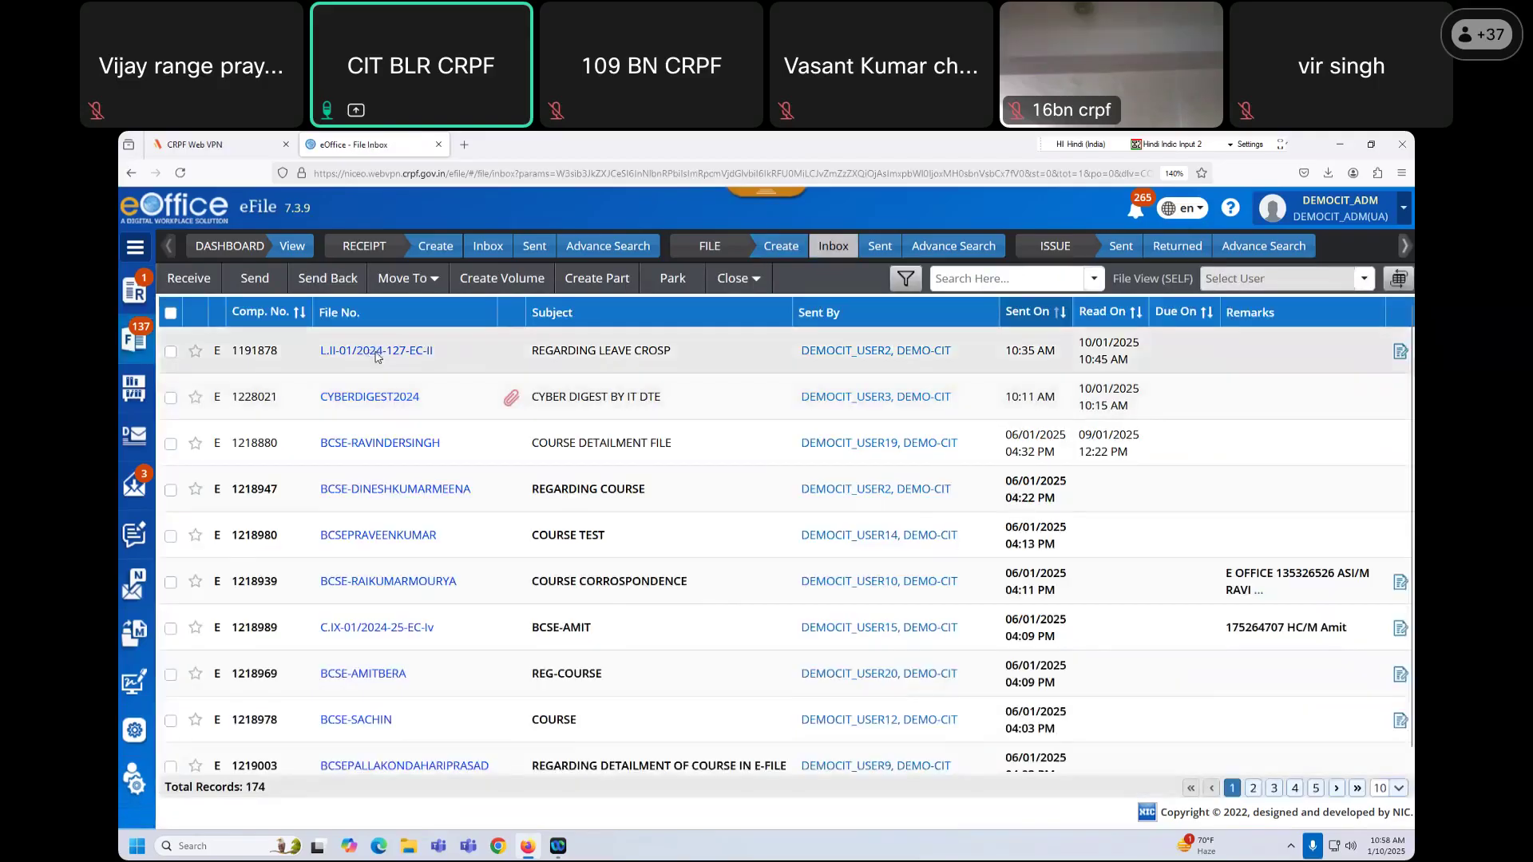
left_click(378, 354)
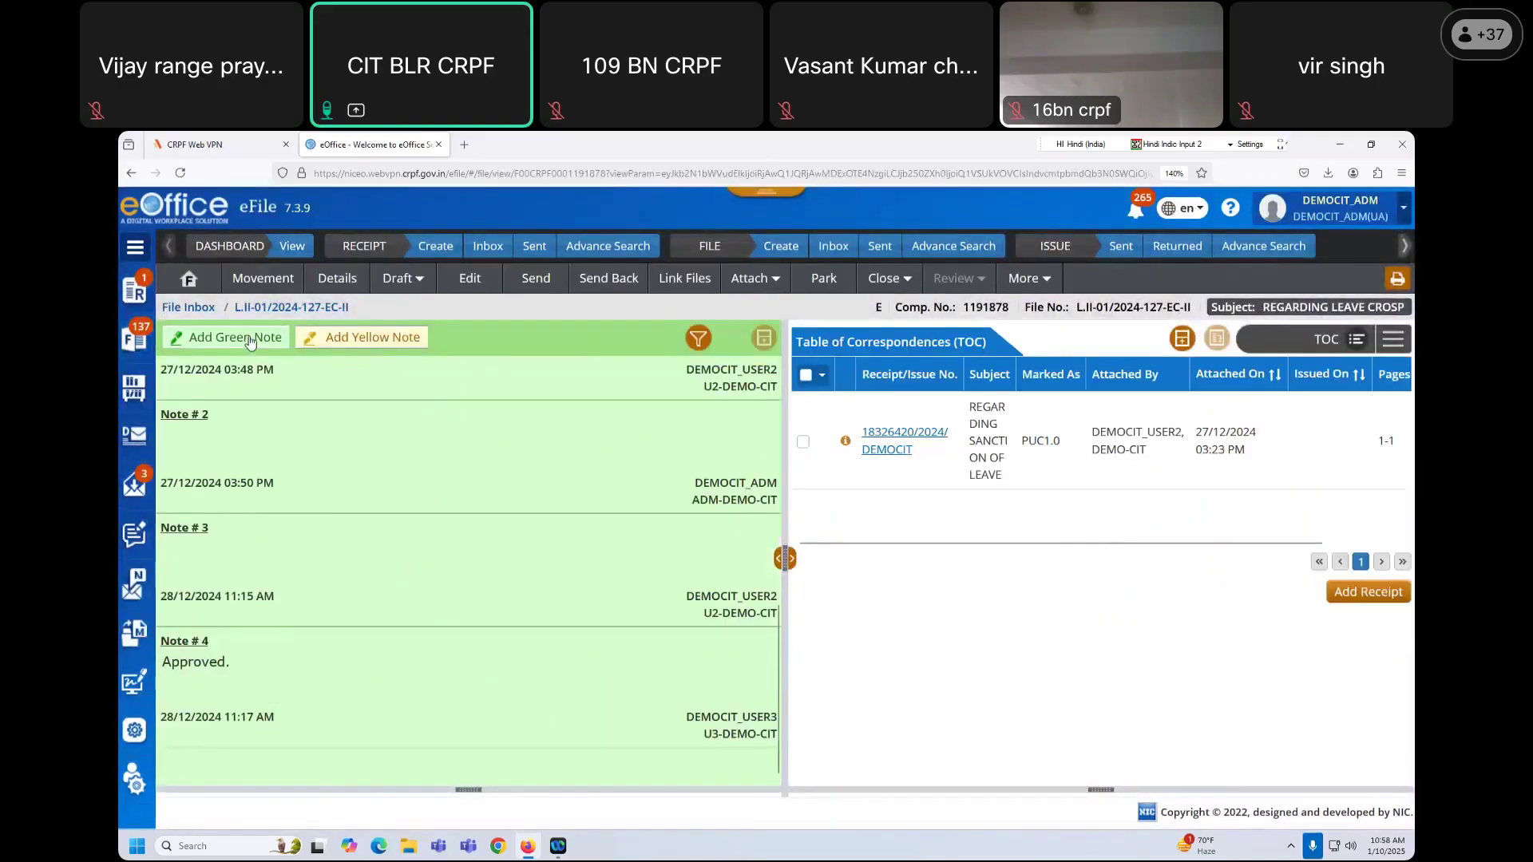
left_click(250, 343)
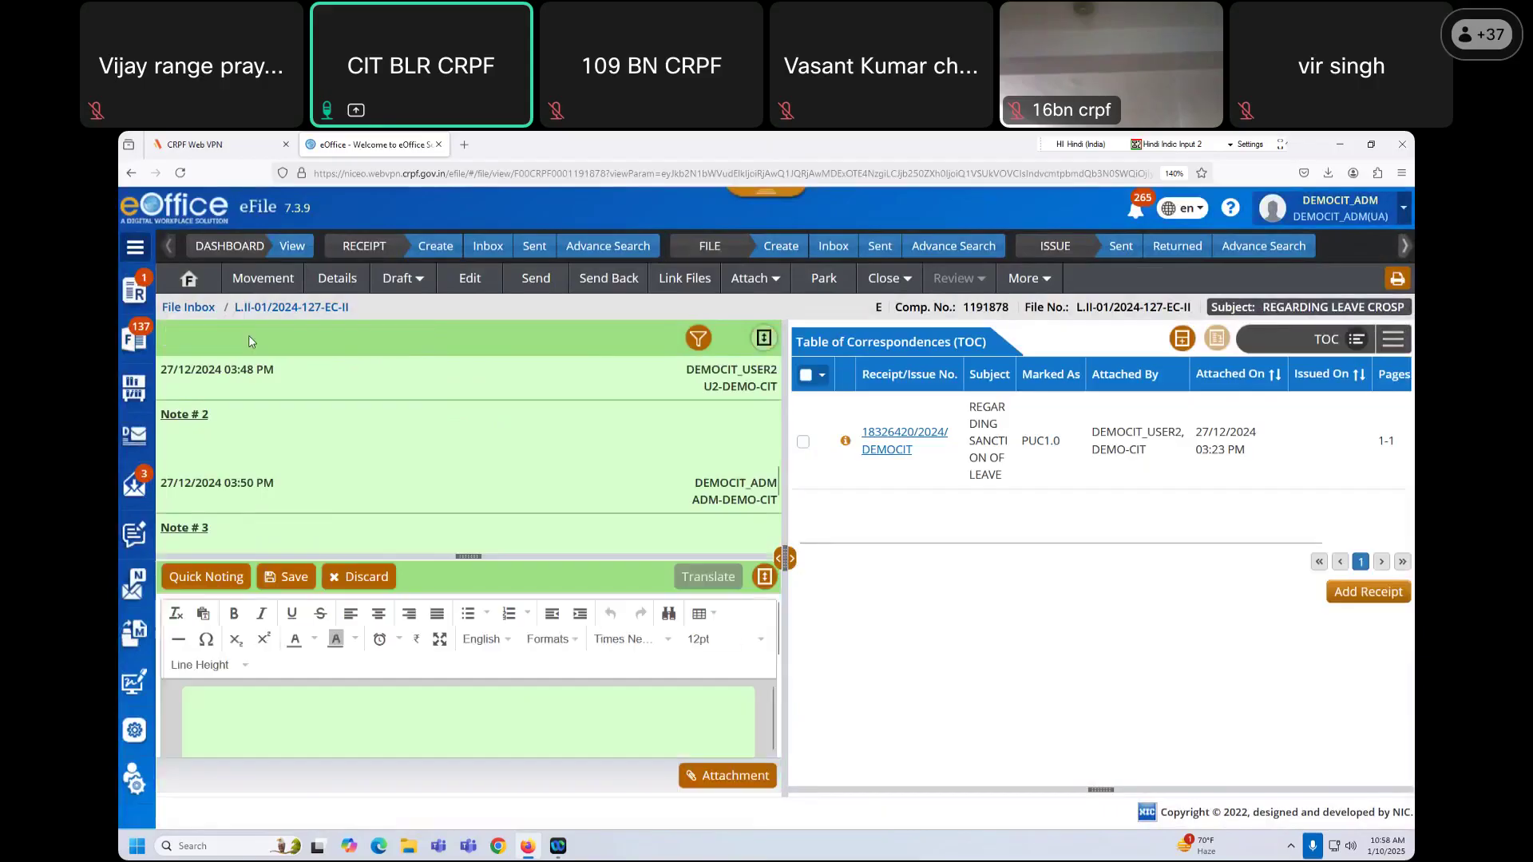
left_click(765, 578)
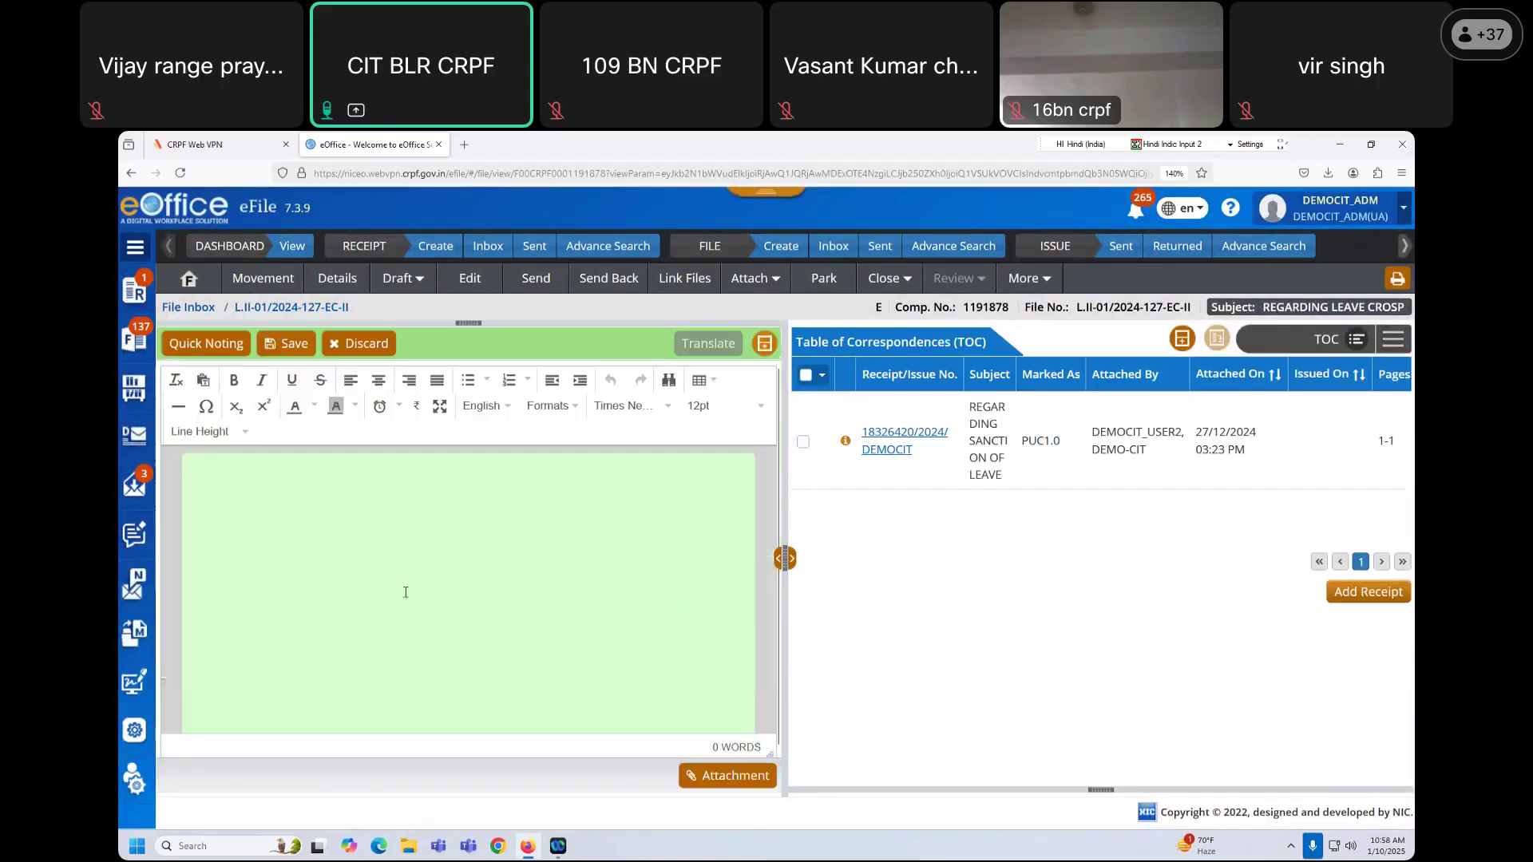
Step: Insert the saved Hindi USER_DEFINED quick note into the file note
left_click(212, 349)
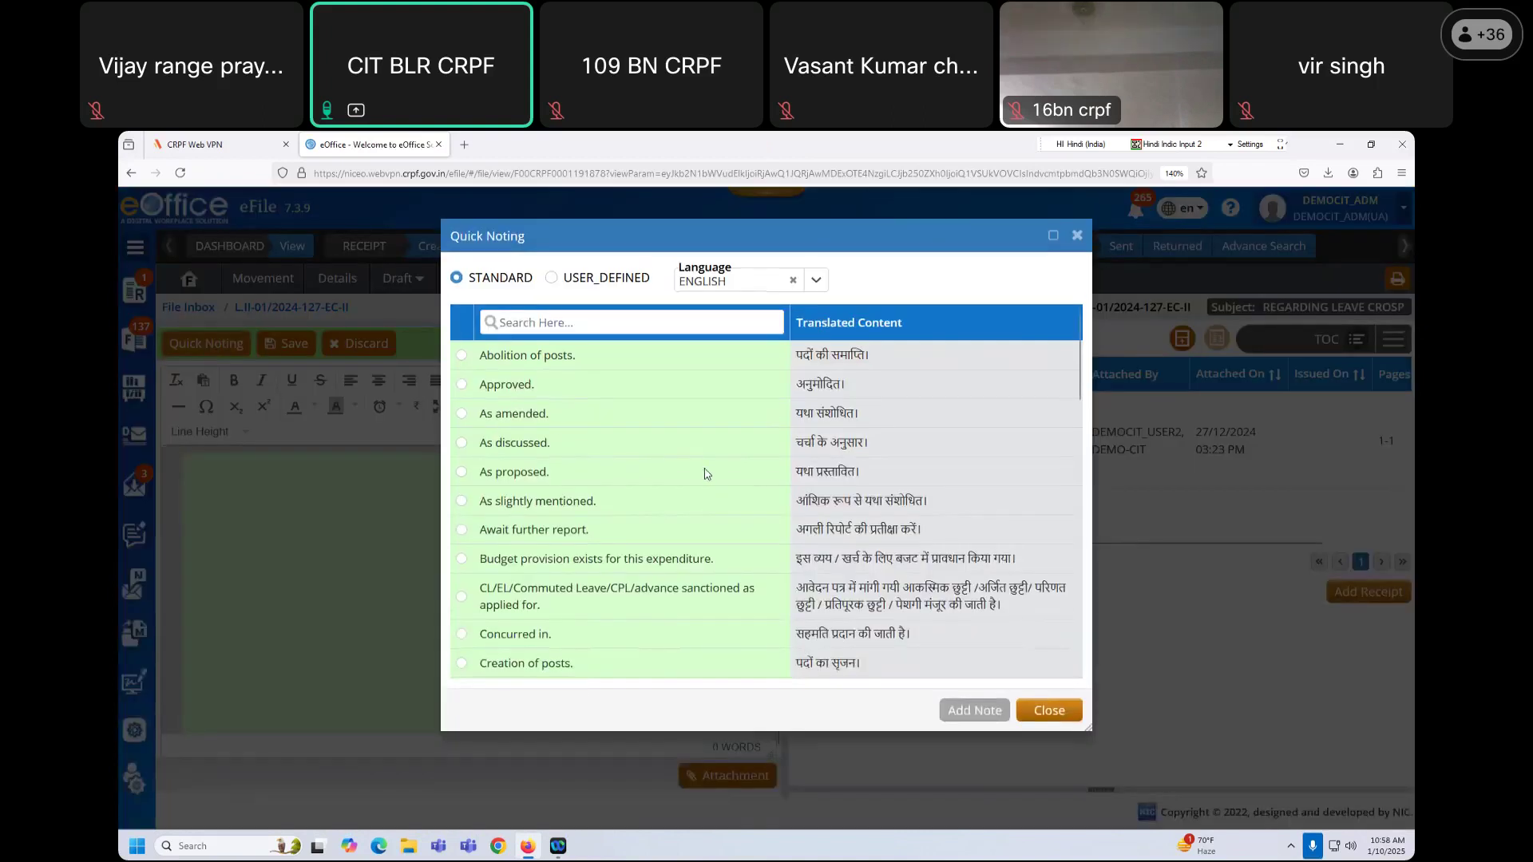
scroll(711, 479, "down", 15)
scroll(736, 519, "up", 15)
left_click_drag(575, 285, 649, 281)
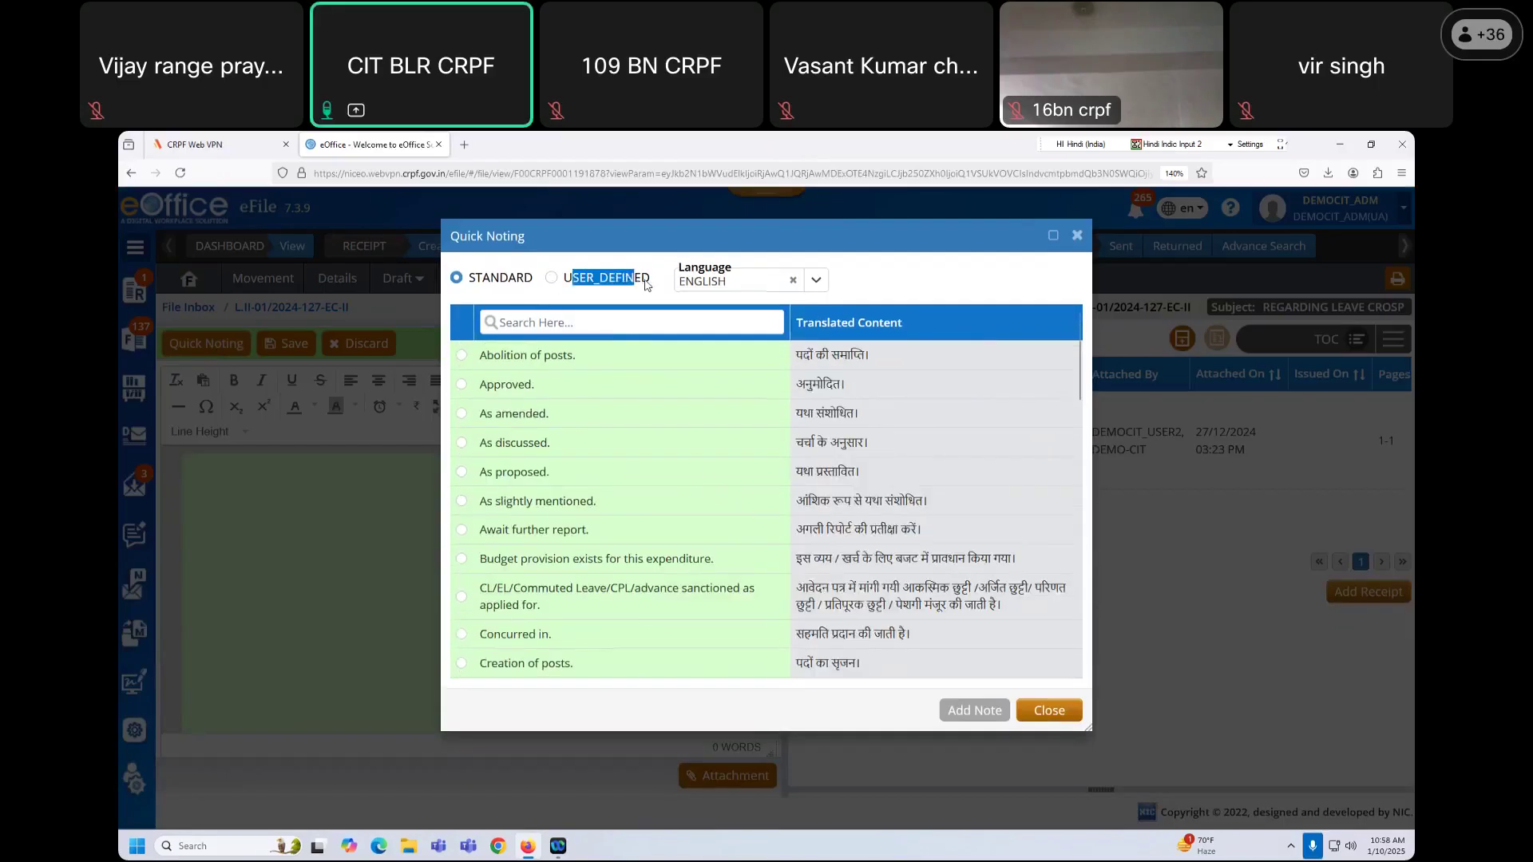
left_click(551, 279)
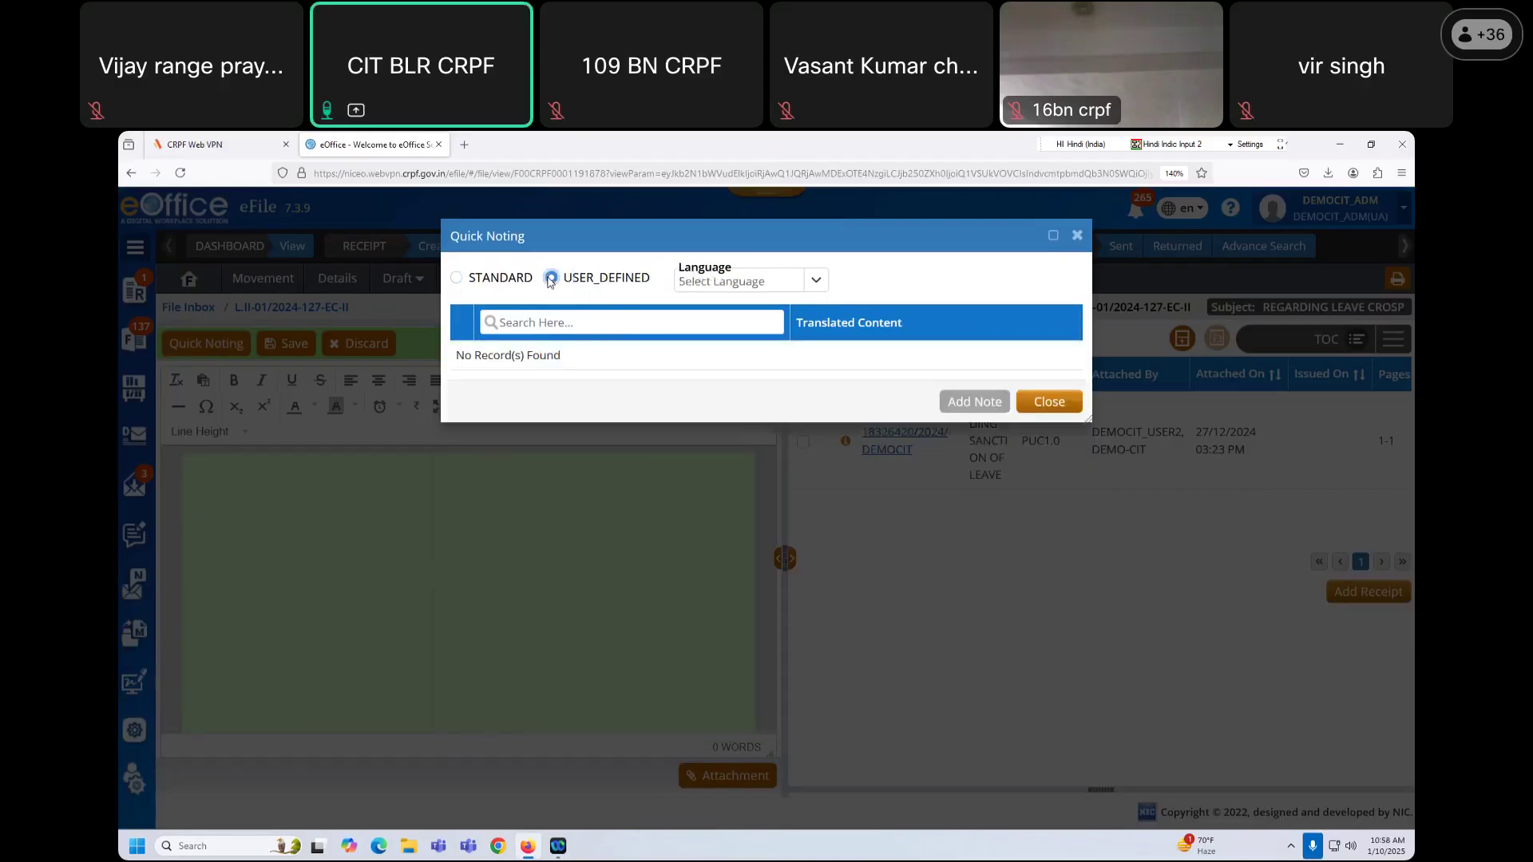
left_click(763, 284)
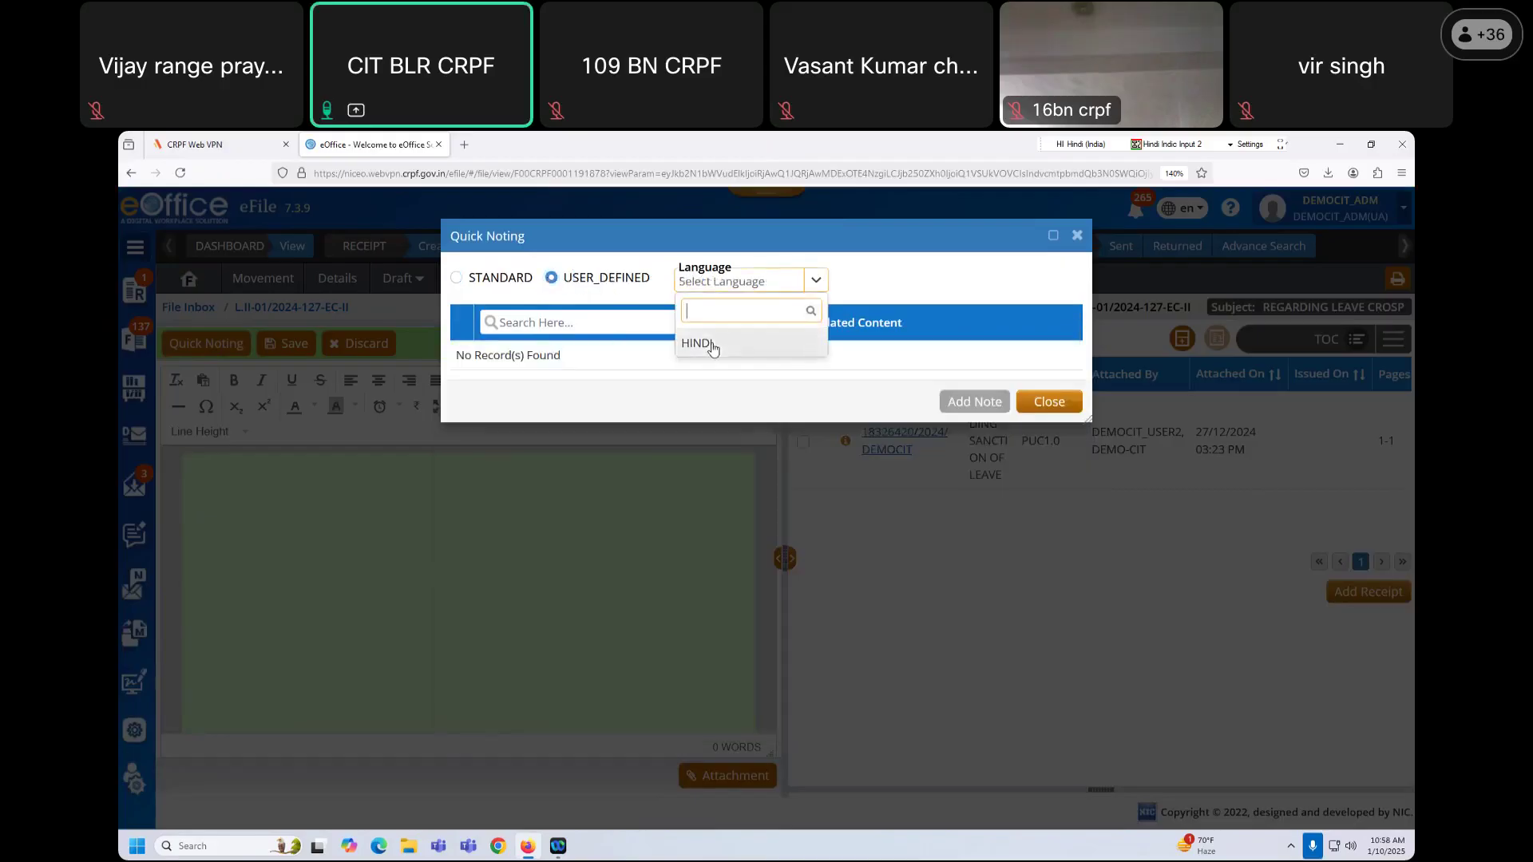
left_click(713, 349)
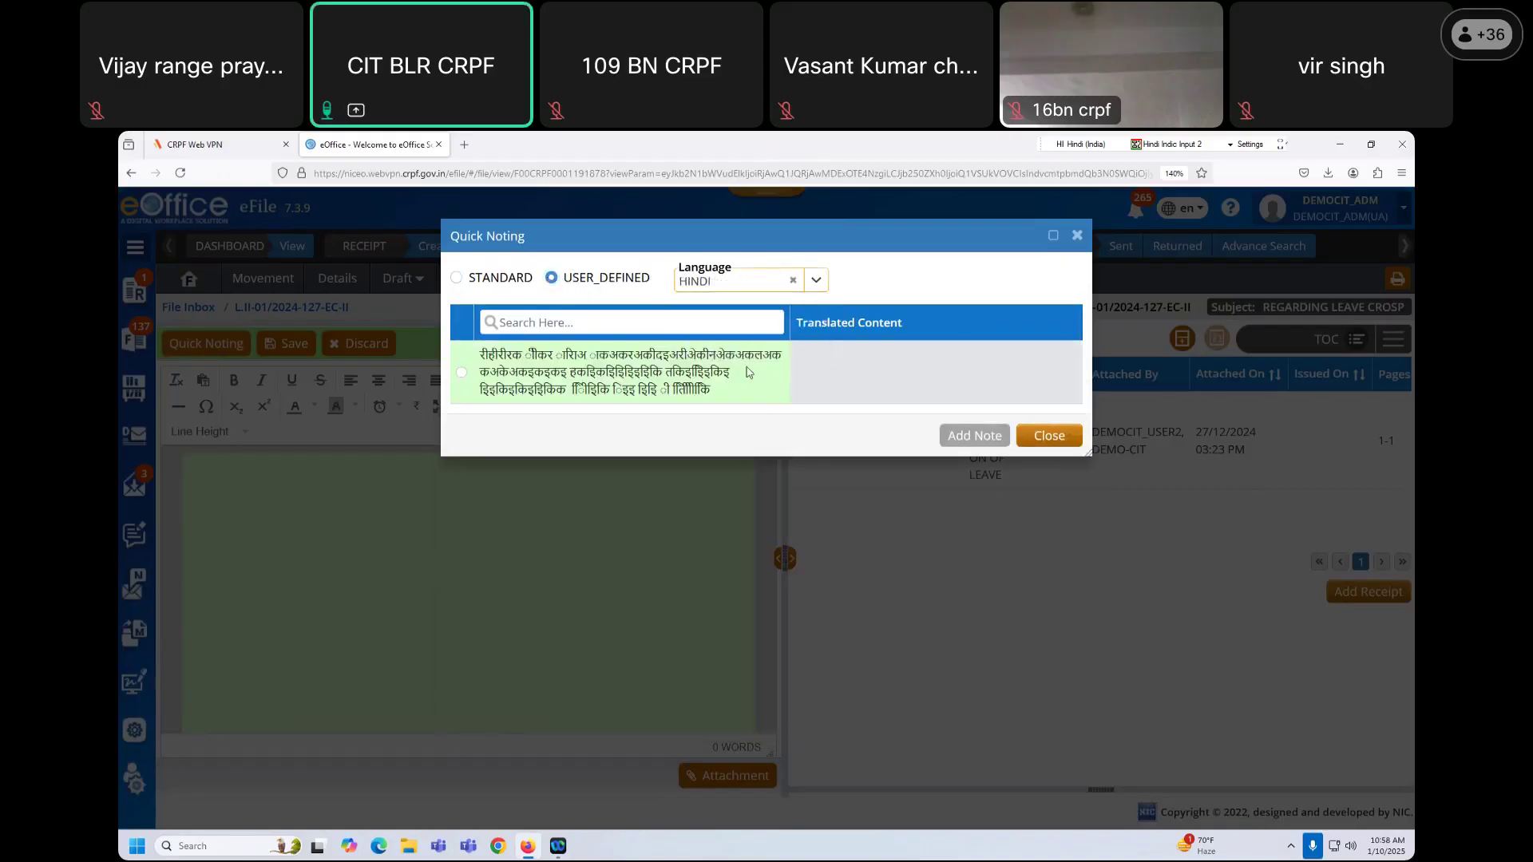
left_click(462, 376)
left_click(975, 435)
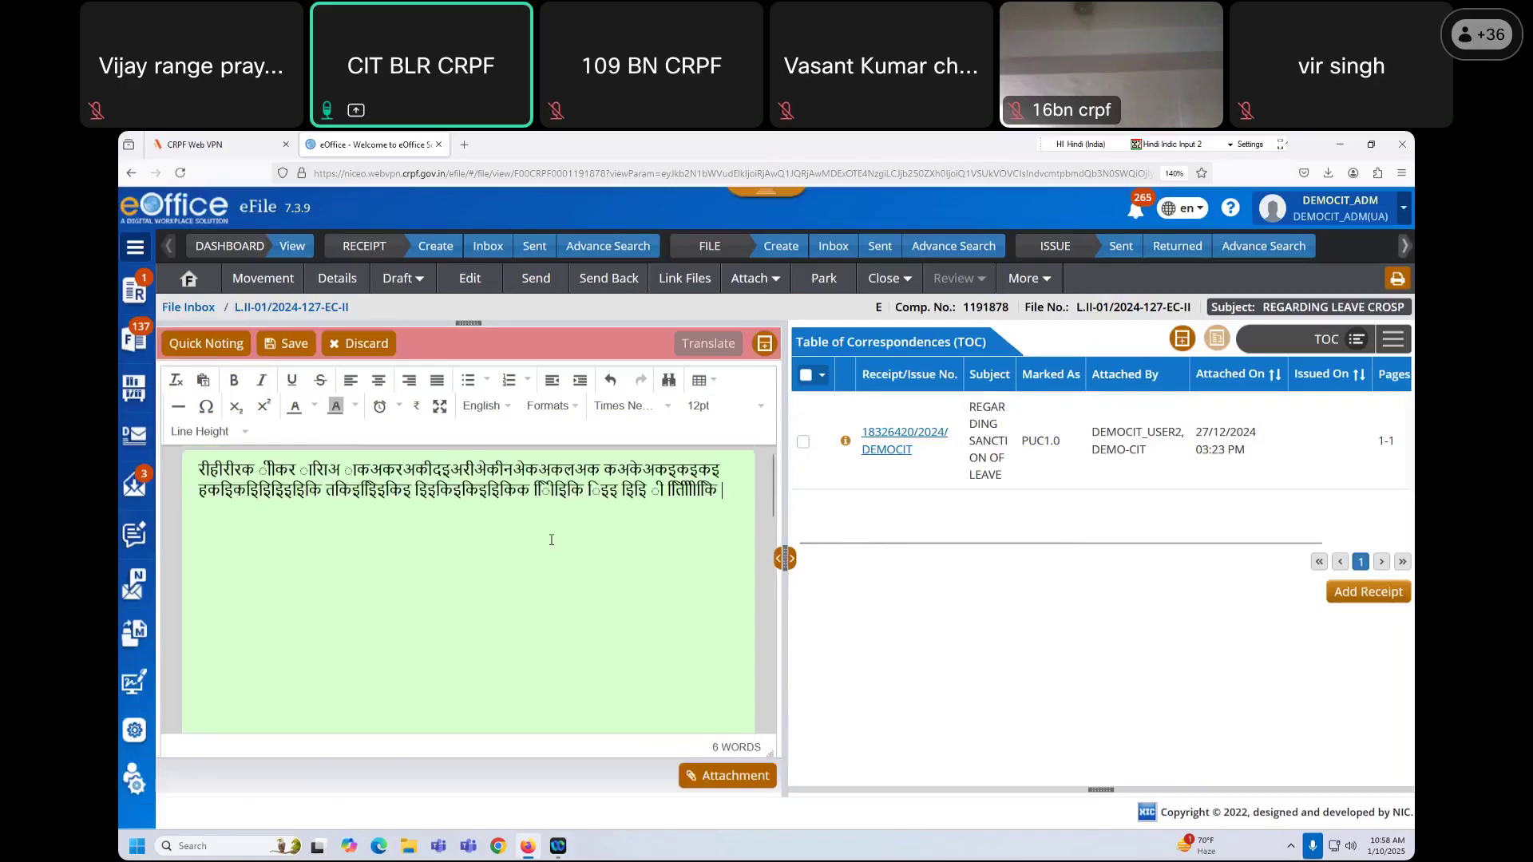
Step: Select the inserted Hindi note text and delete it
left_click_drag(199, 472, 731, 500)
left_click(674, 544)
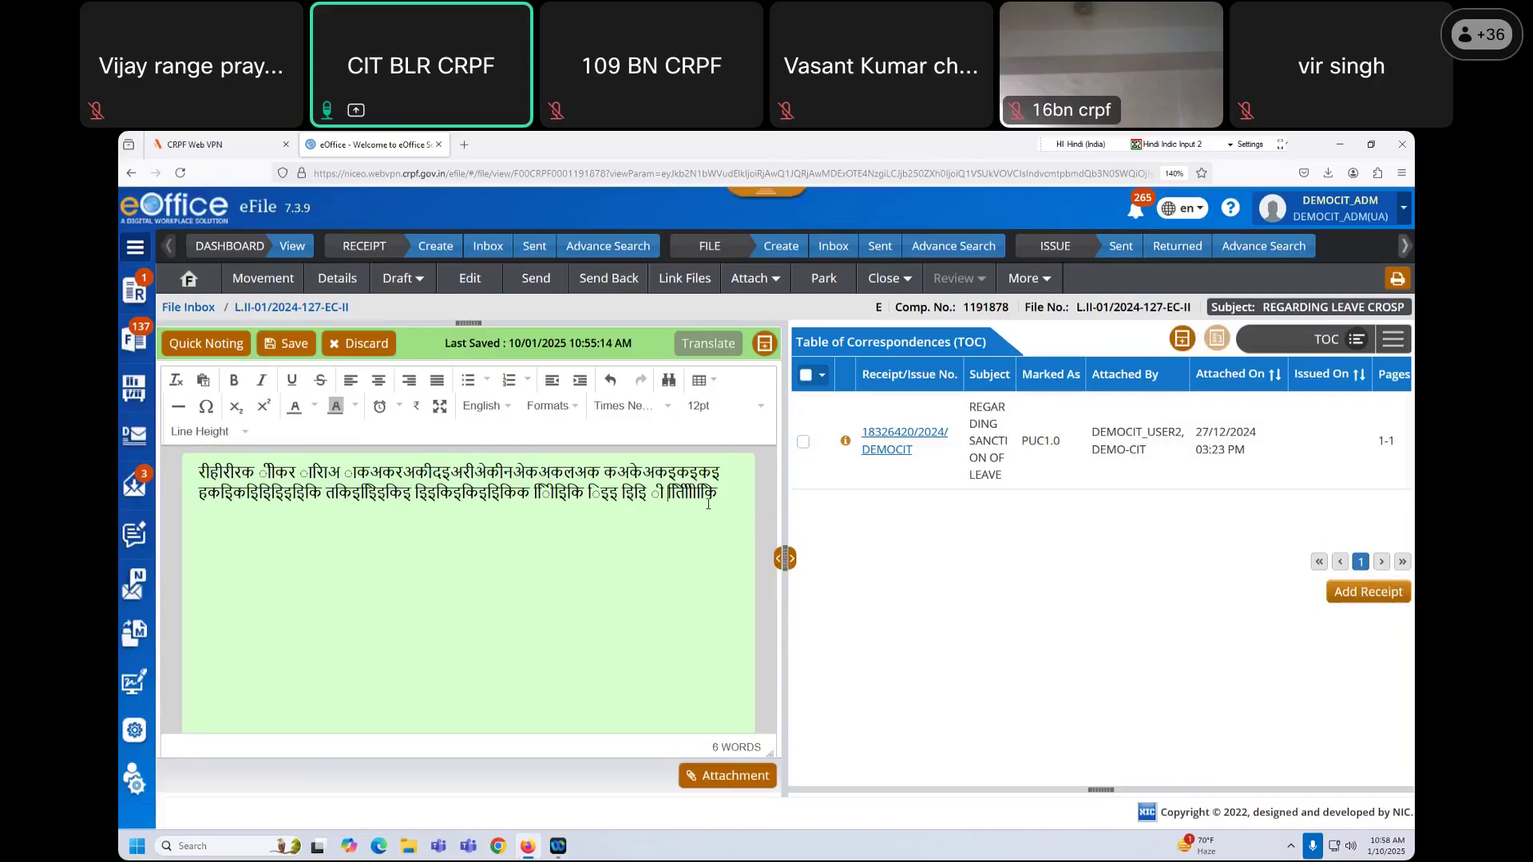
left_click_drag(707, 503, 159, 474)
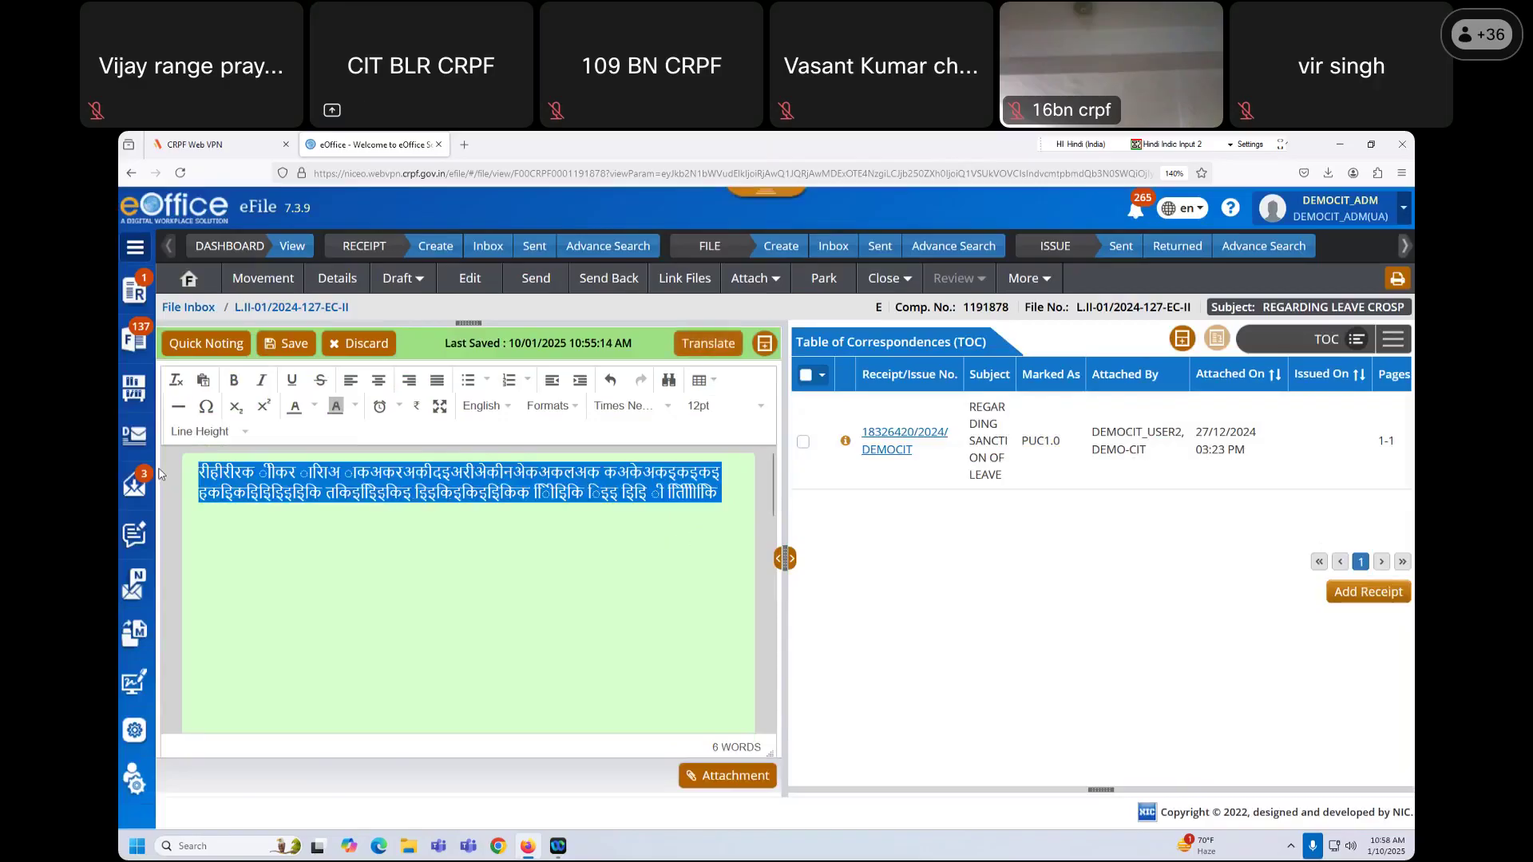
key("BackSpace")
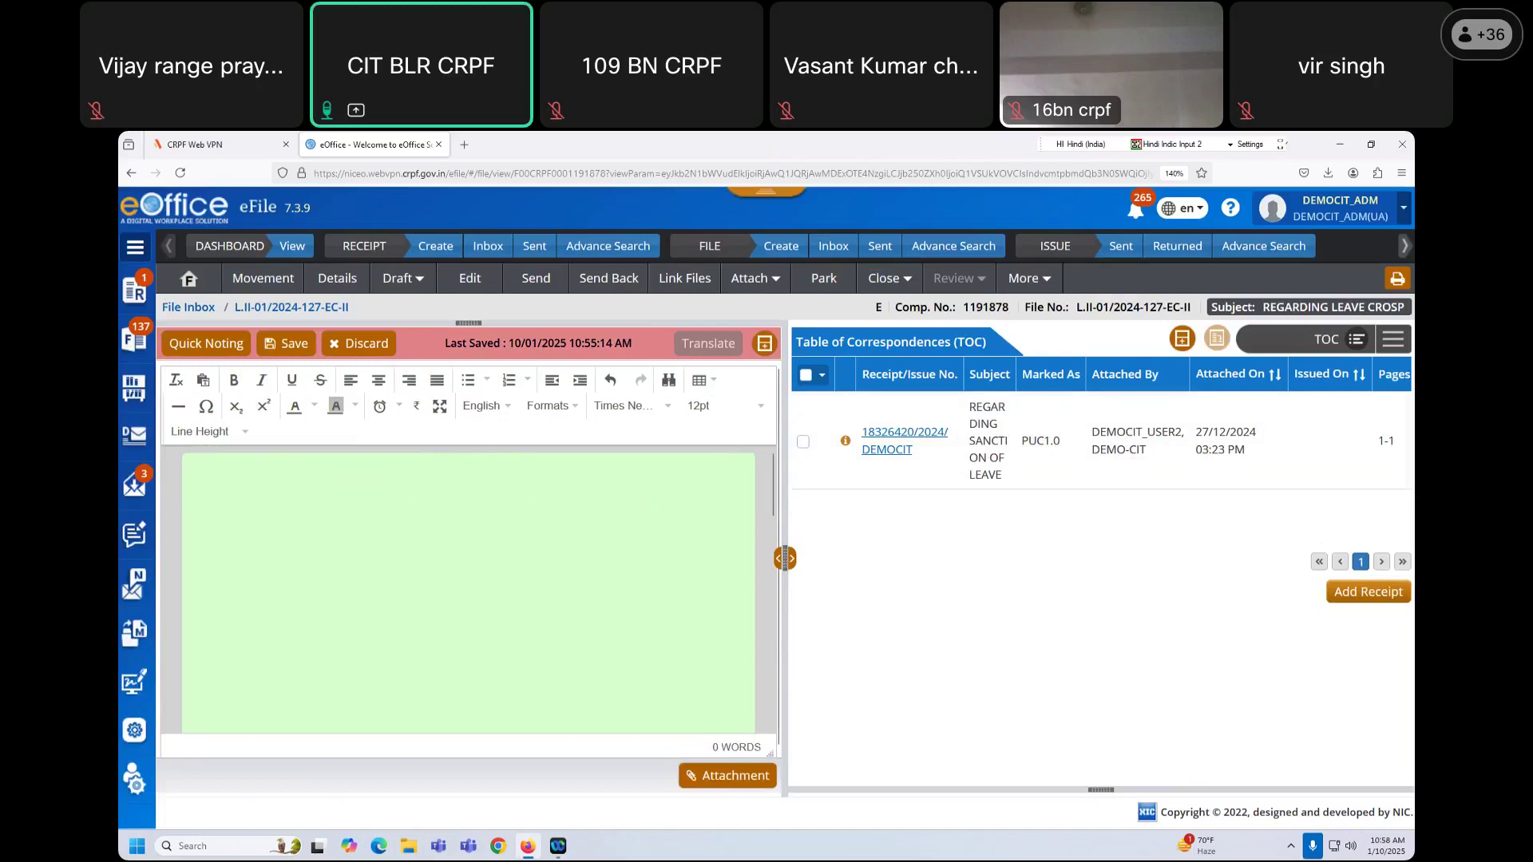
Step: Reopen the Hindi user-defined quick notes and close them without adding anything
left_click(221, 345)
left_click(552, 278)
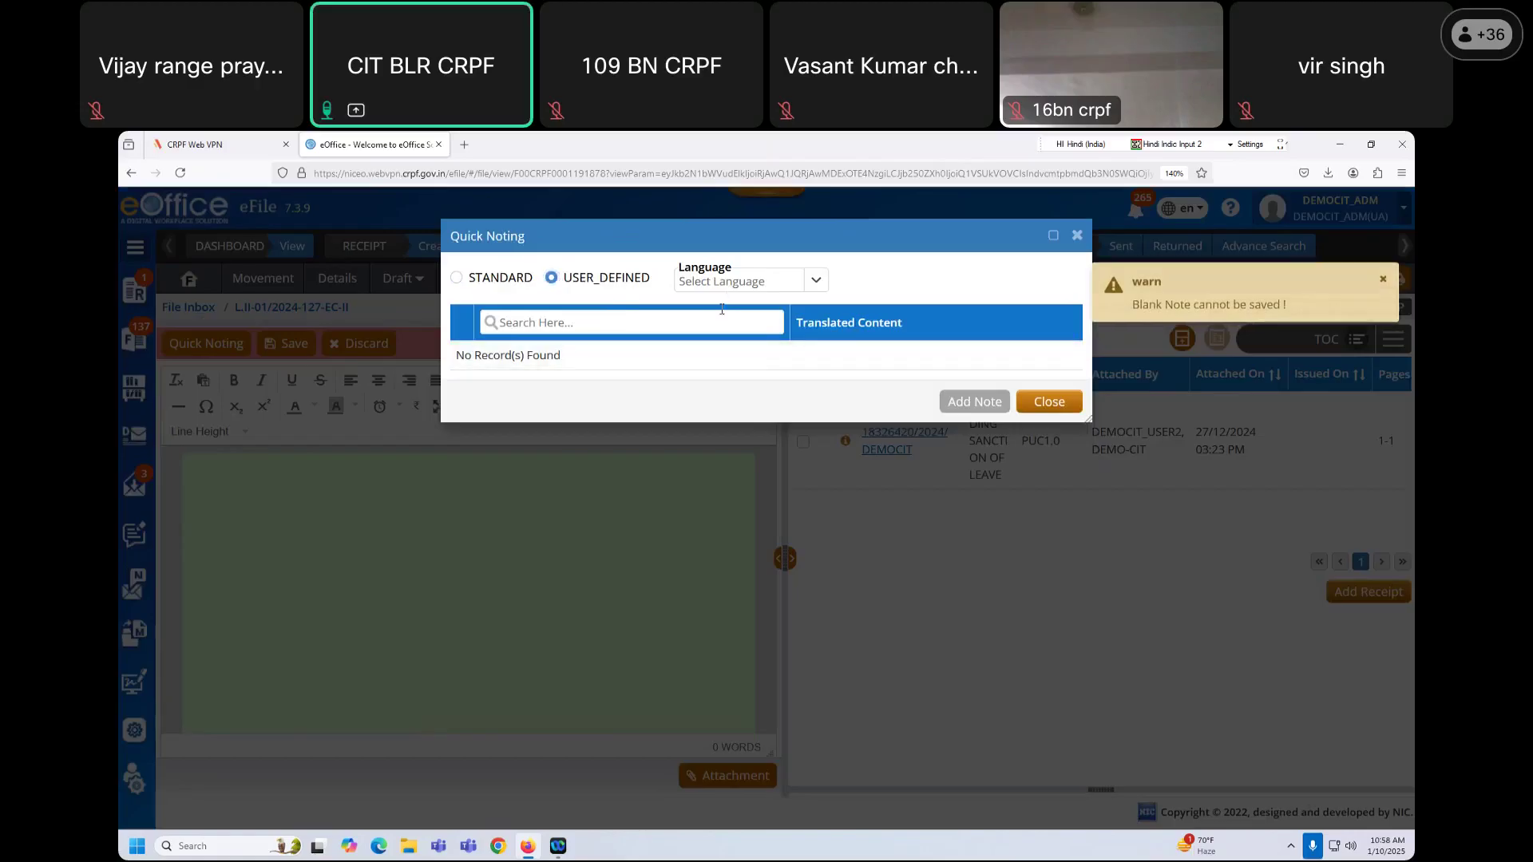
left_click(731, 284)
left_click(703, 342)
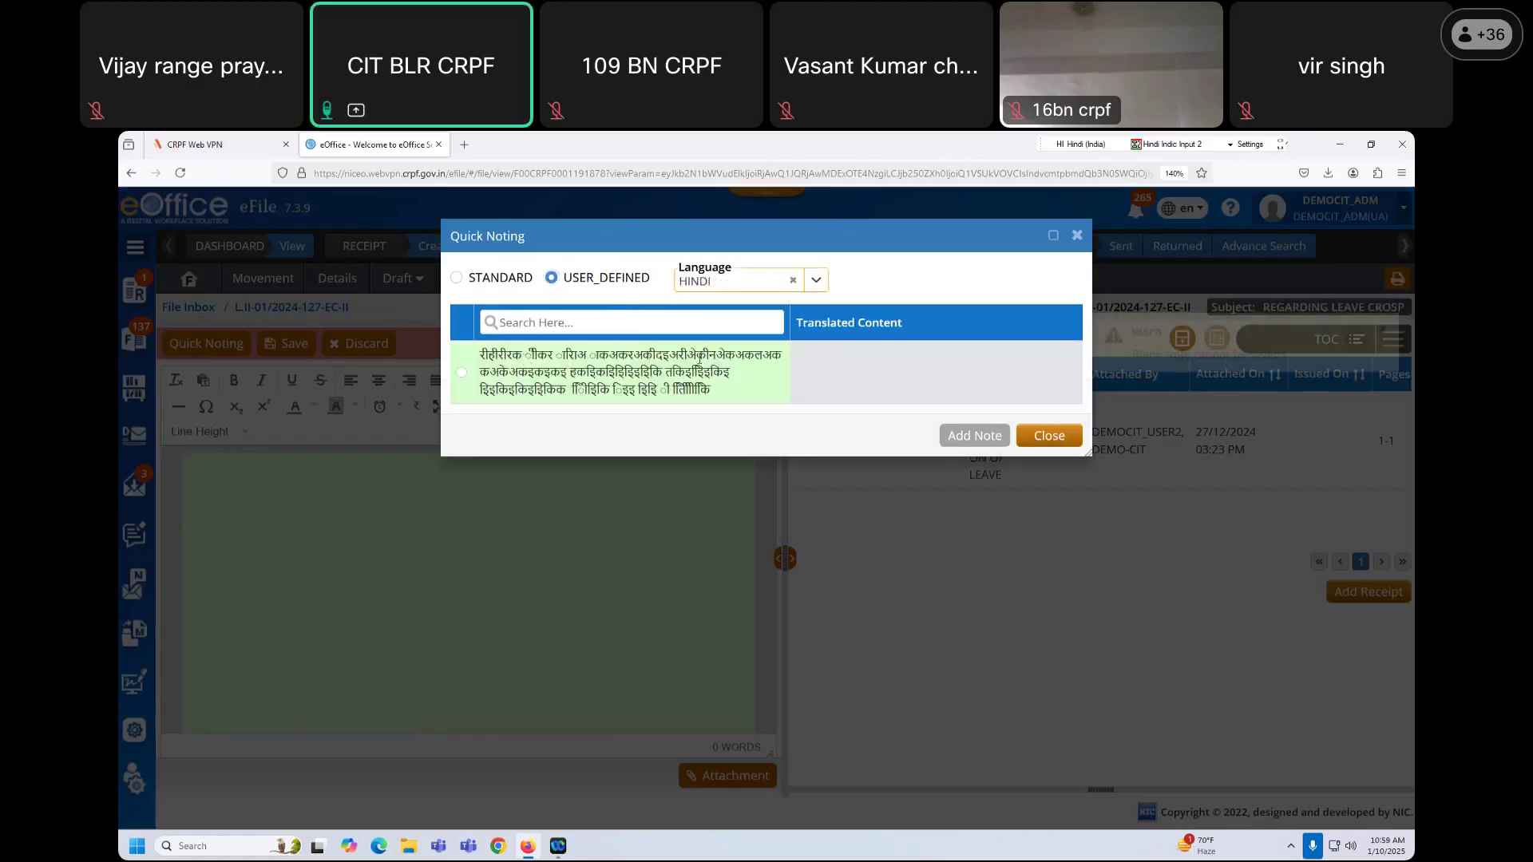
left_click(540, 320)
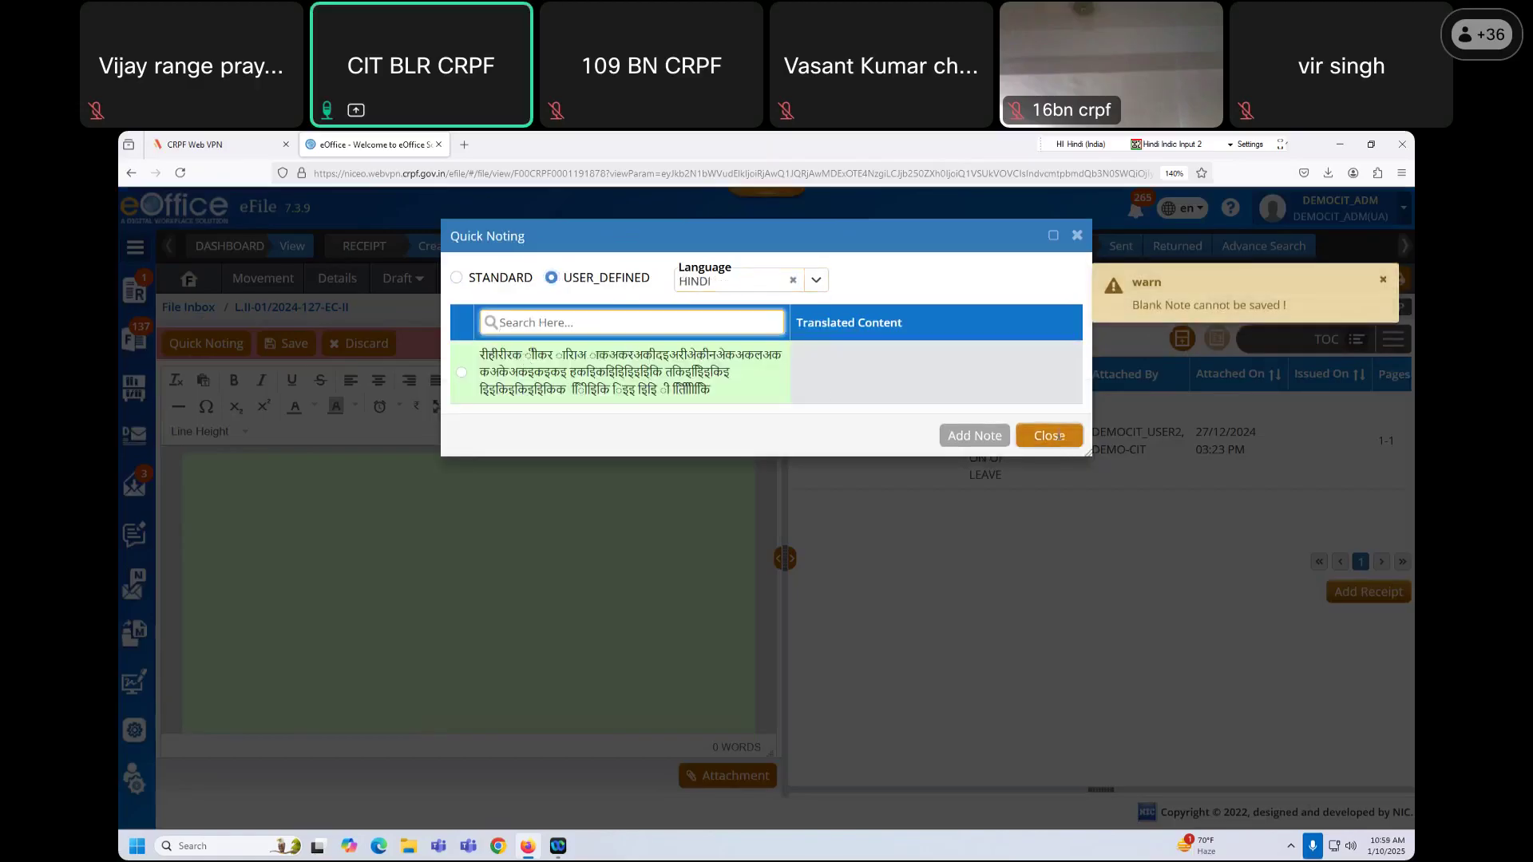
left_click(1059, 436)
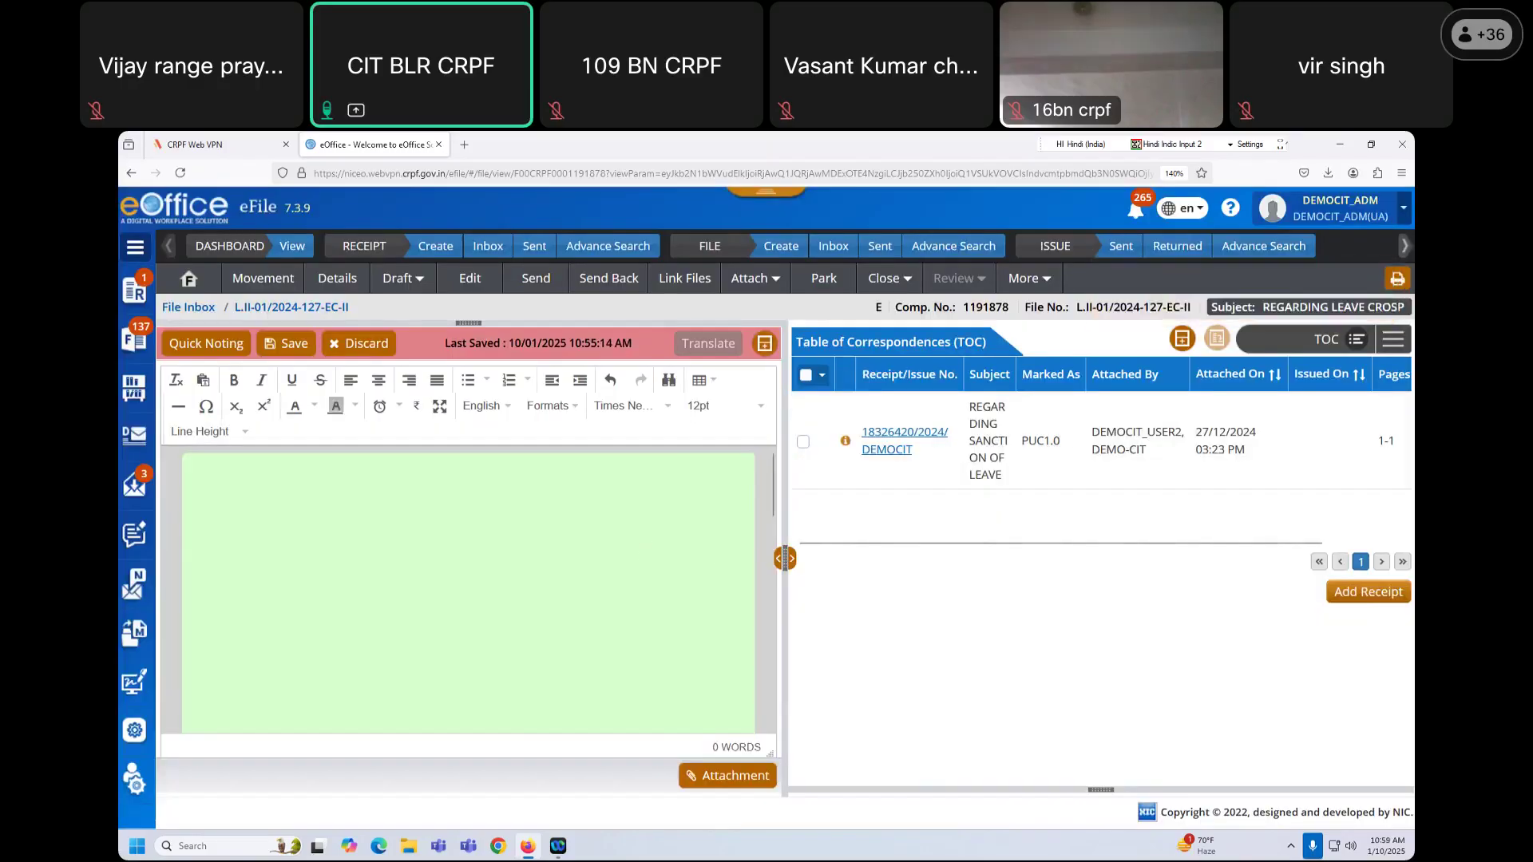
left_click(136, 730)
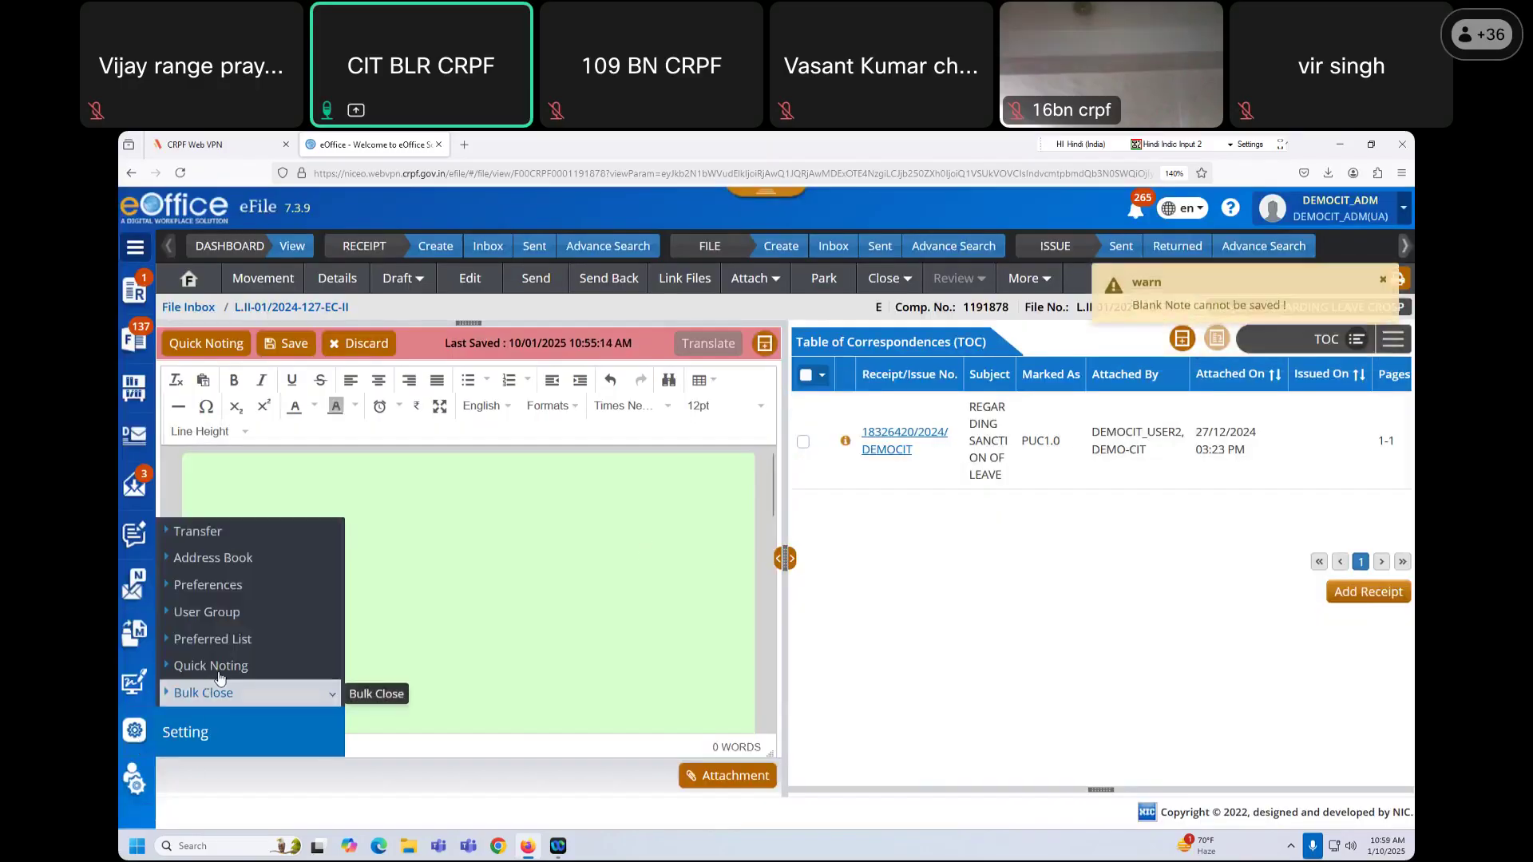
left_click(267, 695)
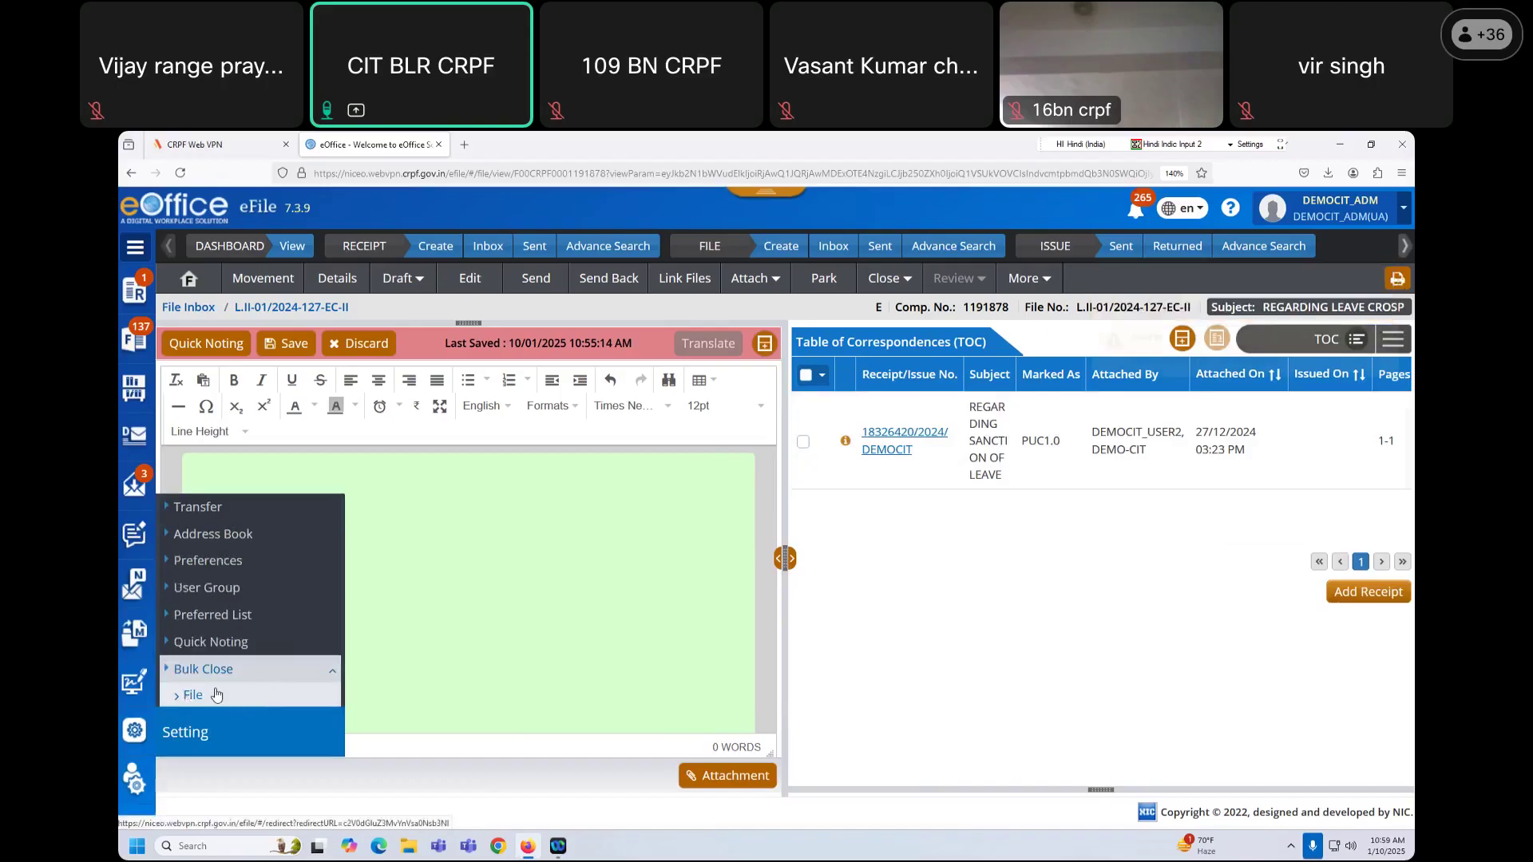
left_click(216, 695)
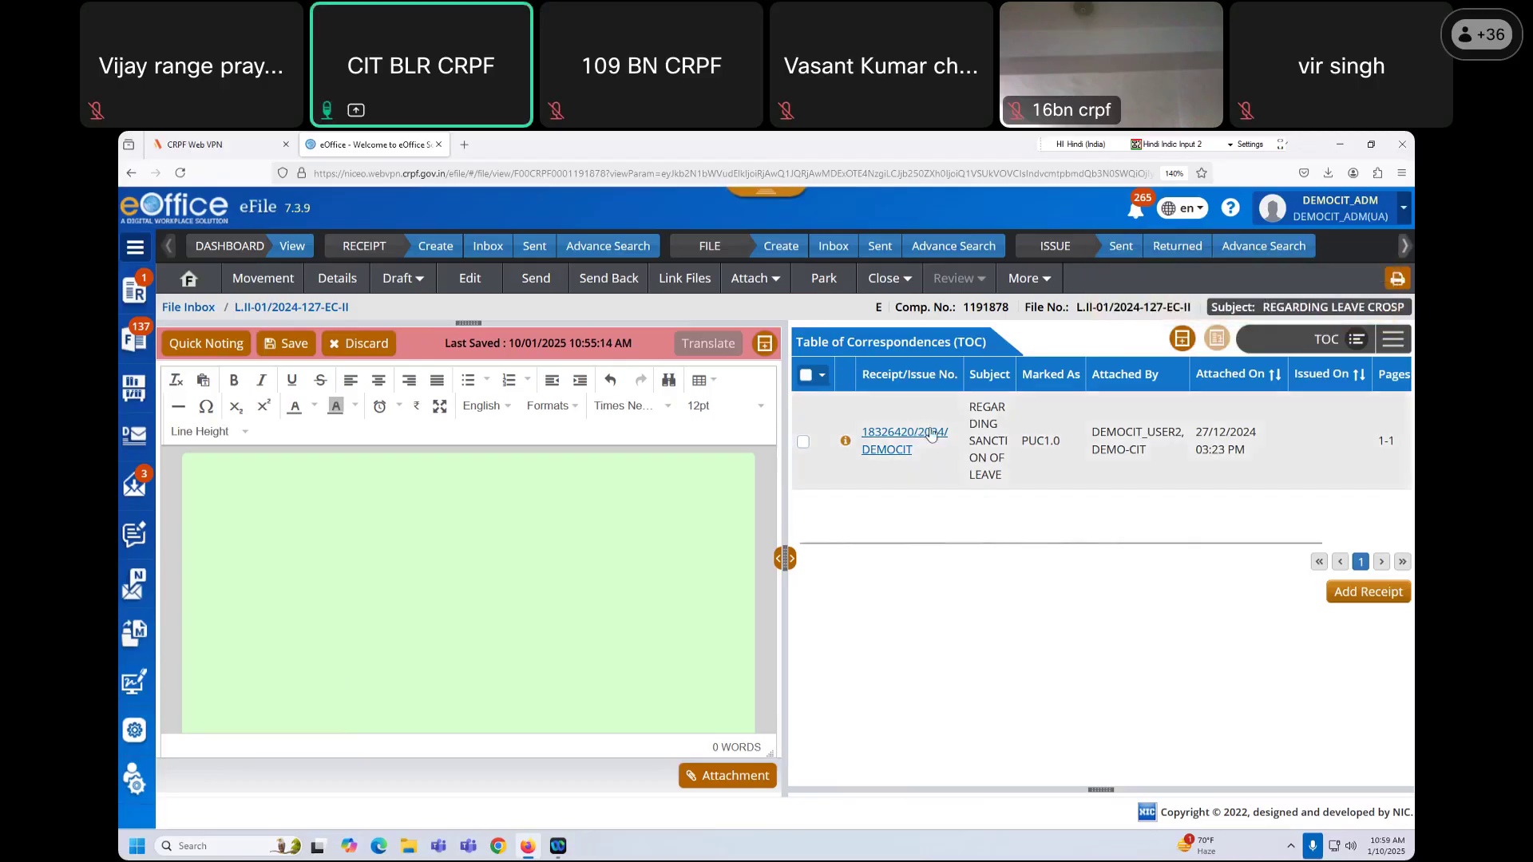
Step: Switch the attachment panel to All and back to the Table of Correspondences
left_click(1355, 339)
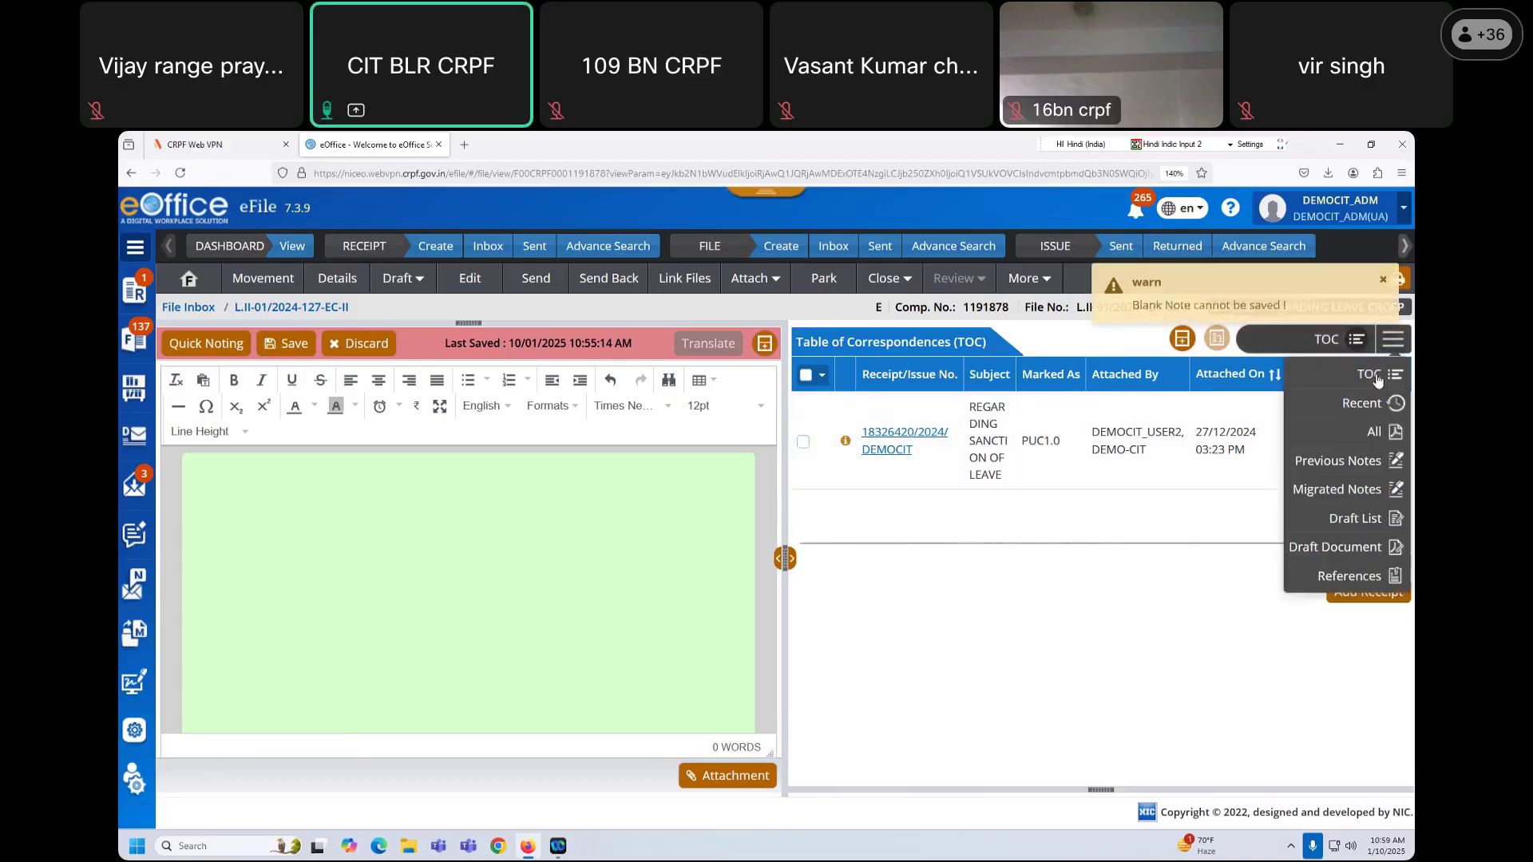
left_click(1364, 432)
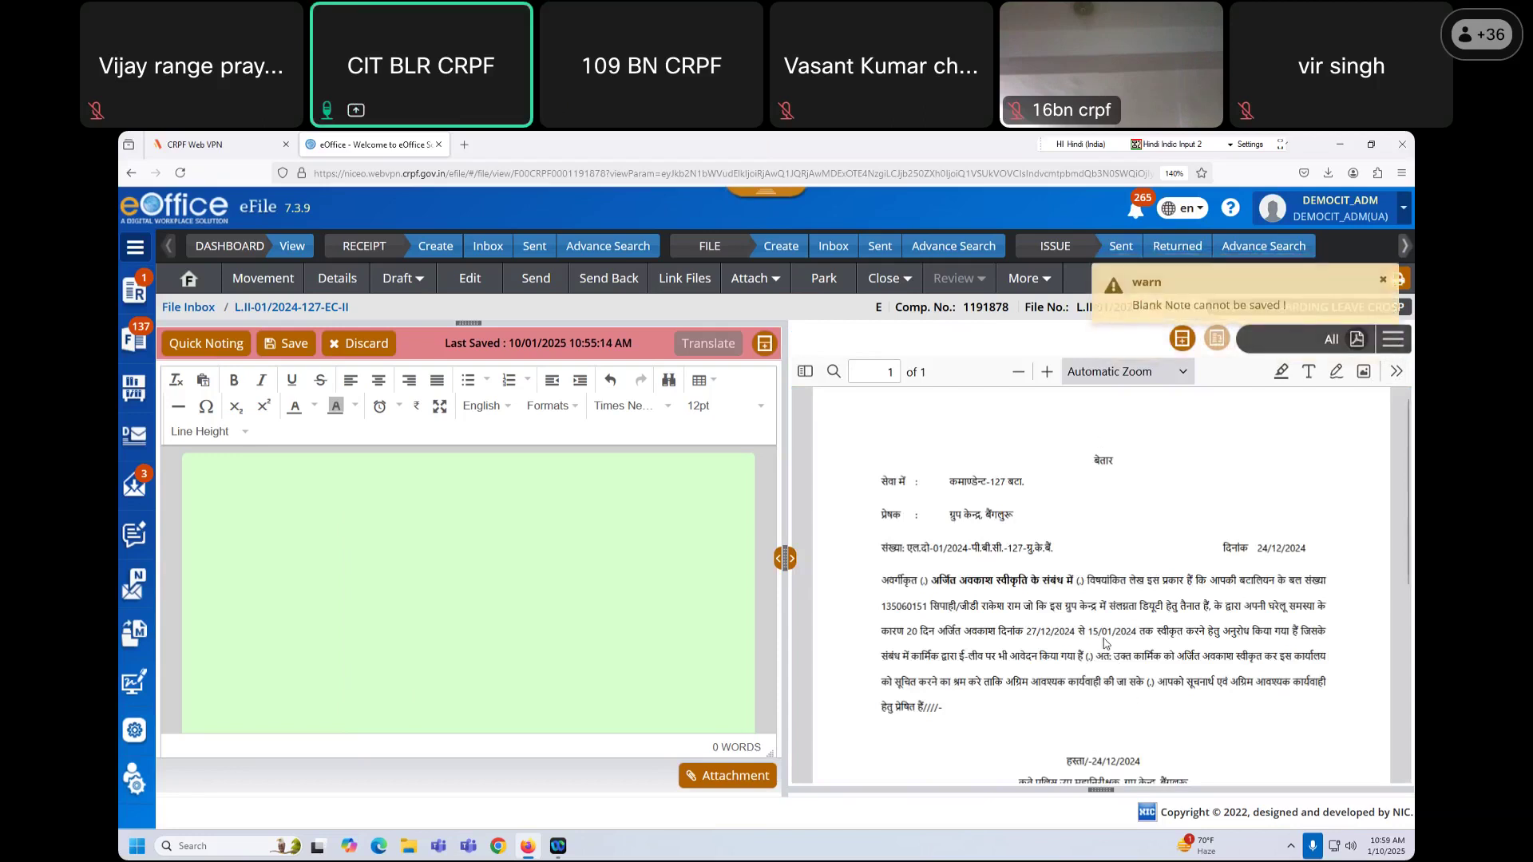
left_click(1397, 341)
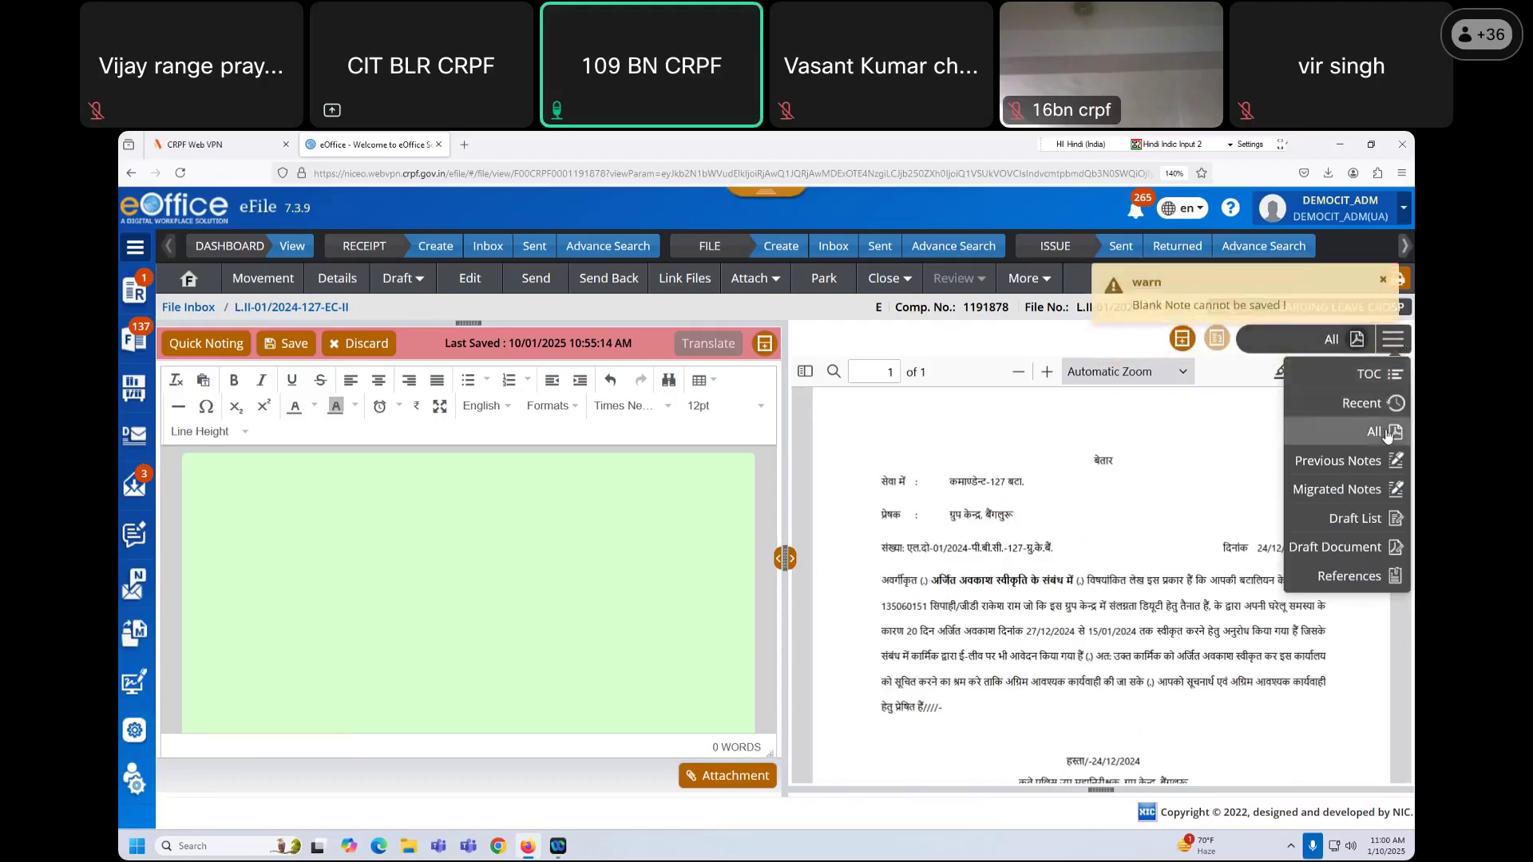
left_click(1369, 374)
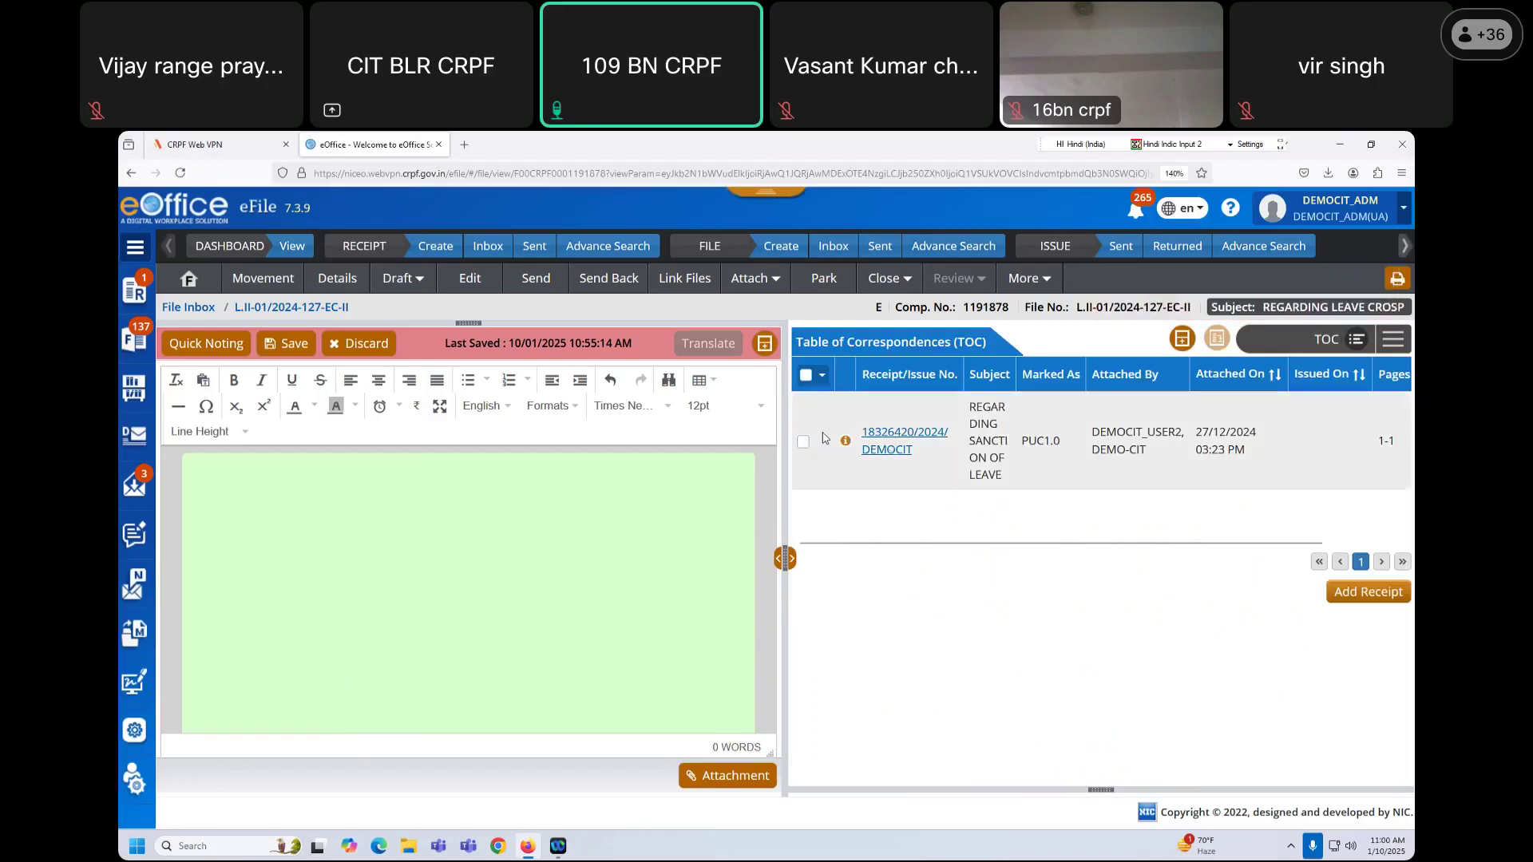
Step: Tick and untick the leave-sanction receipt row, then open receipt 18326420/2024/DEMOCIT
left_click(803, 441)
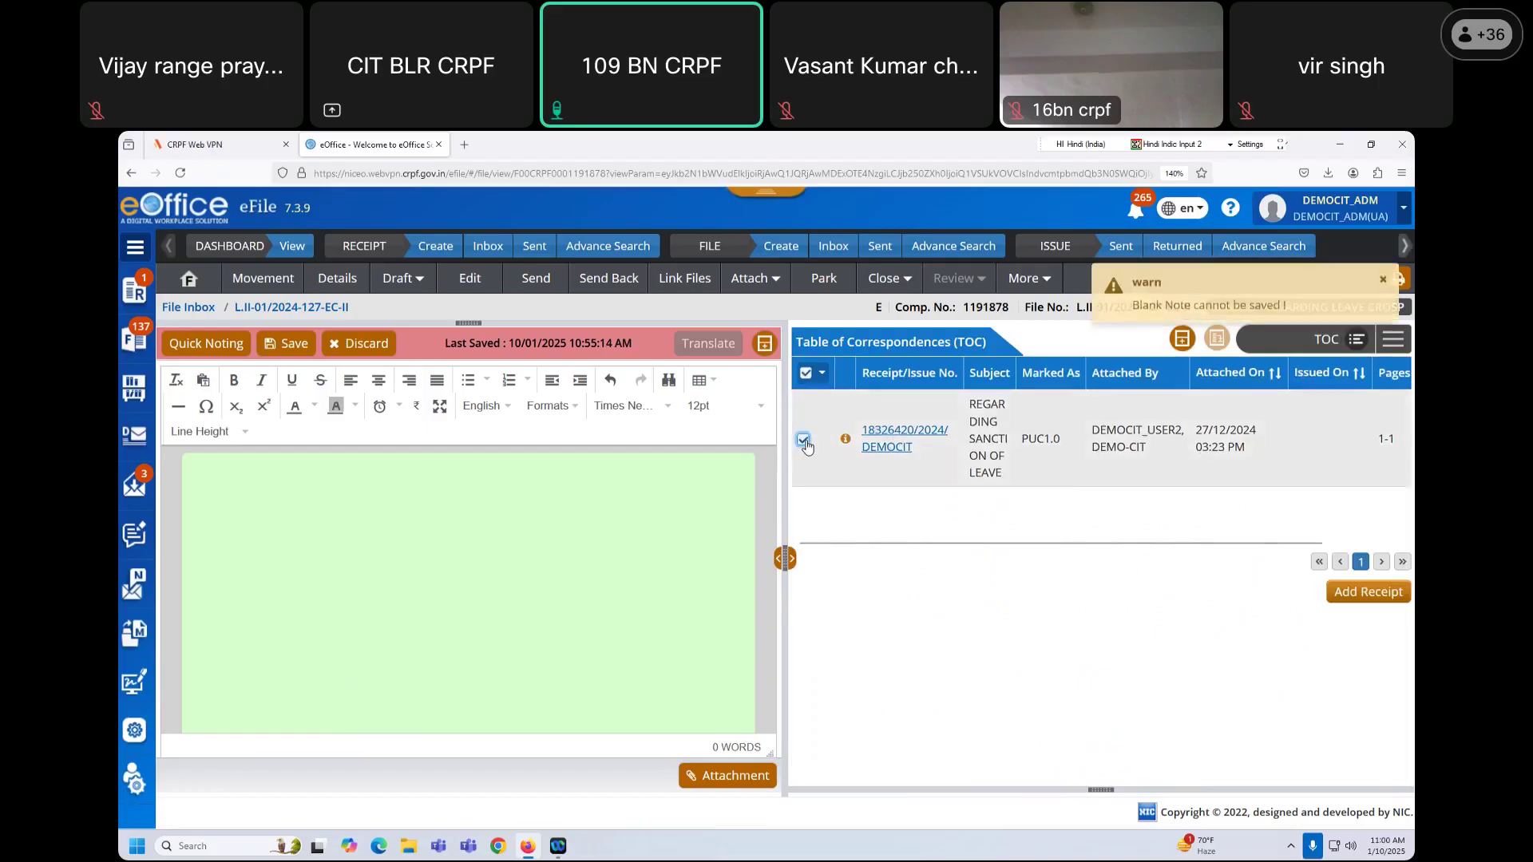
left_click_drag(1056, 543, 1014, 530)
left_click(804, 440)
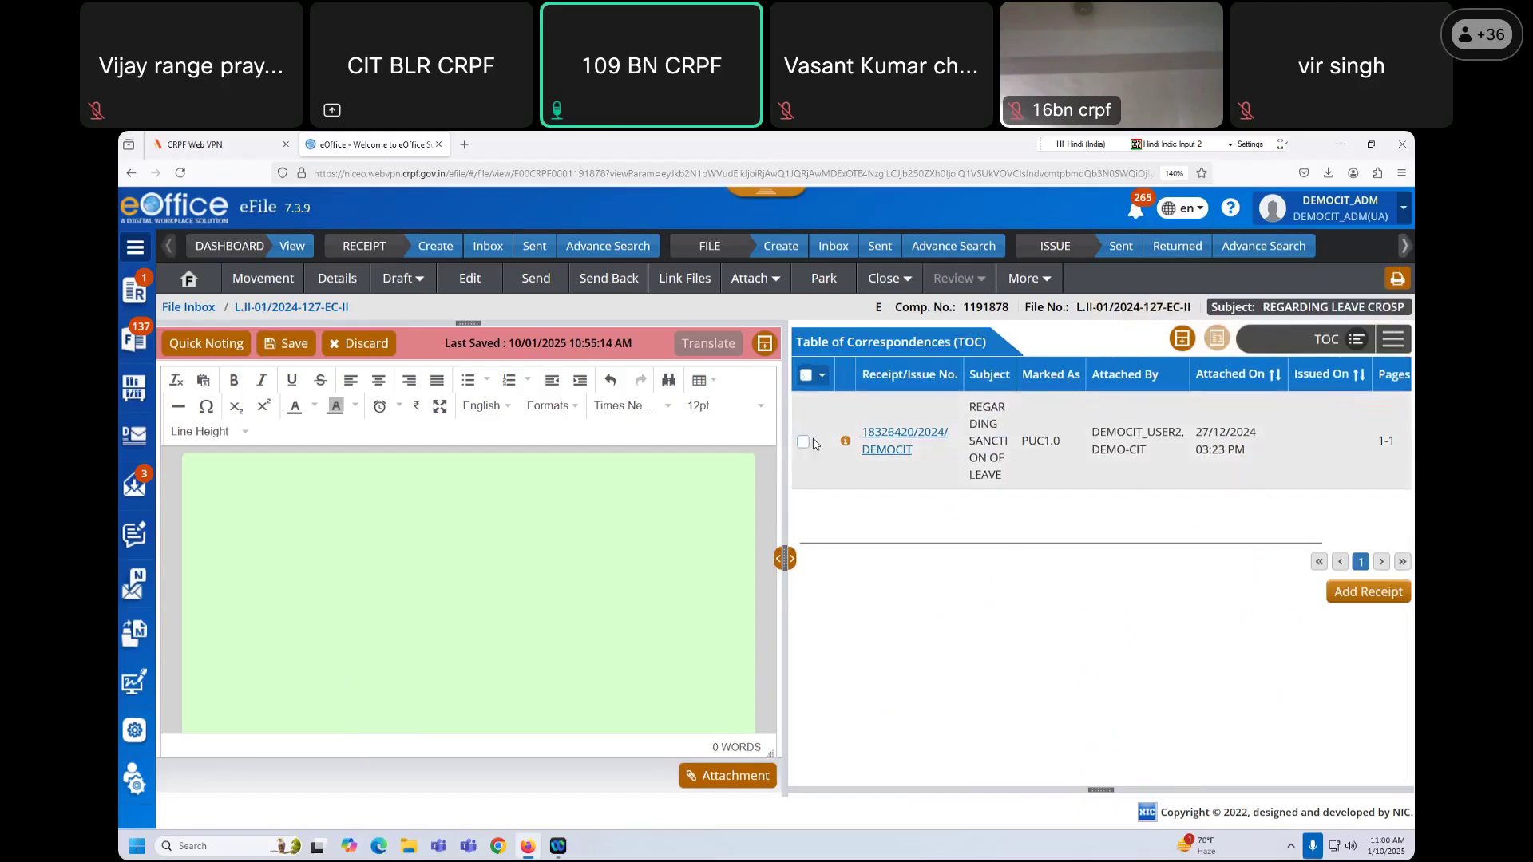
left_click(867, 459)
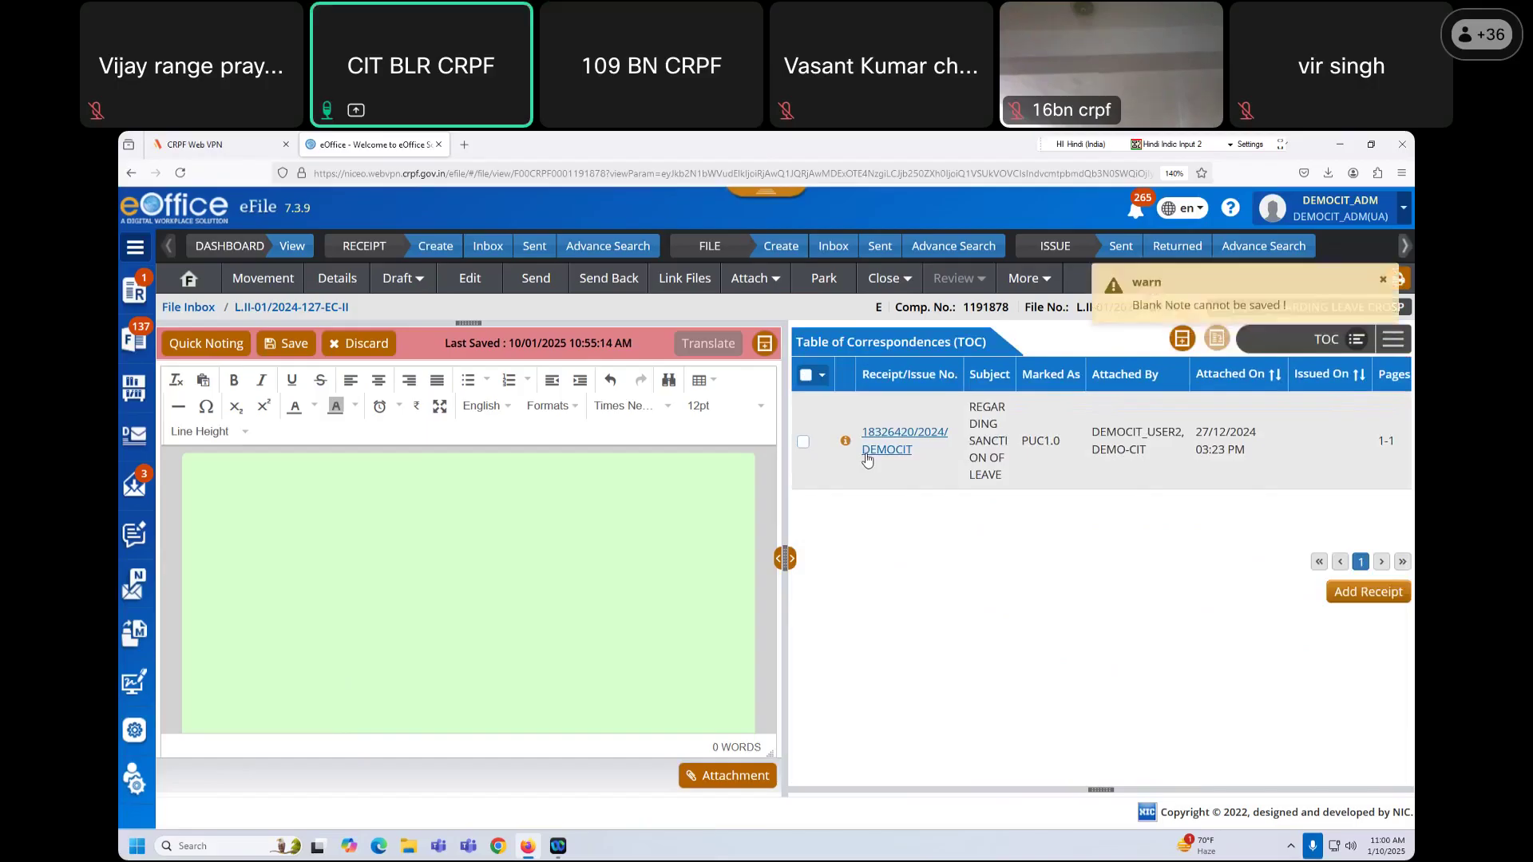
left_click(867, 460)
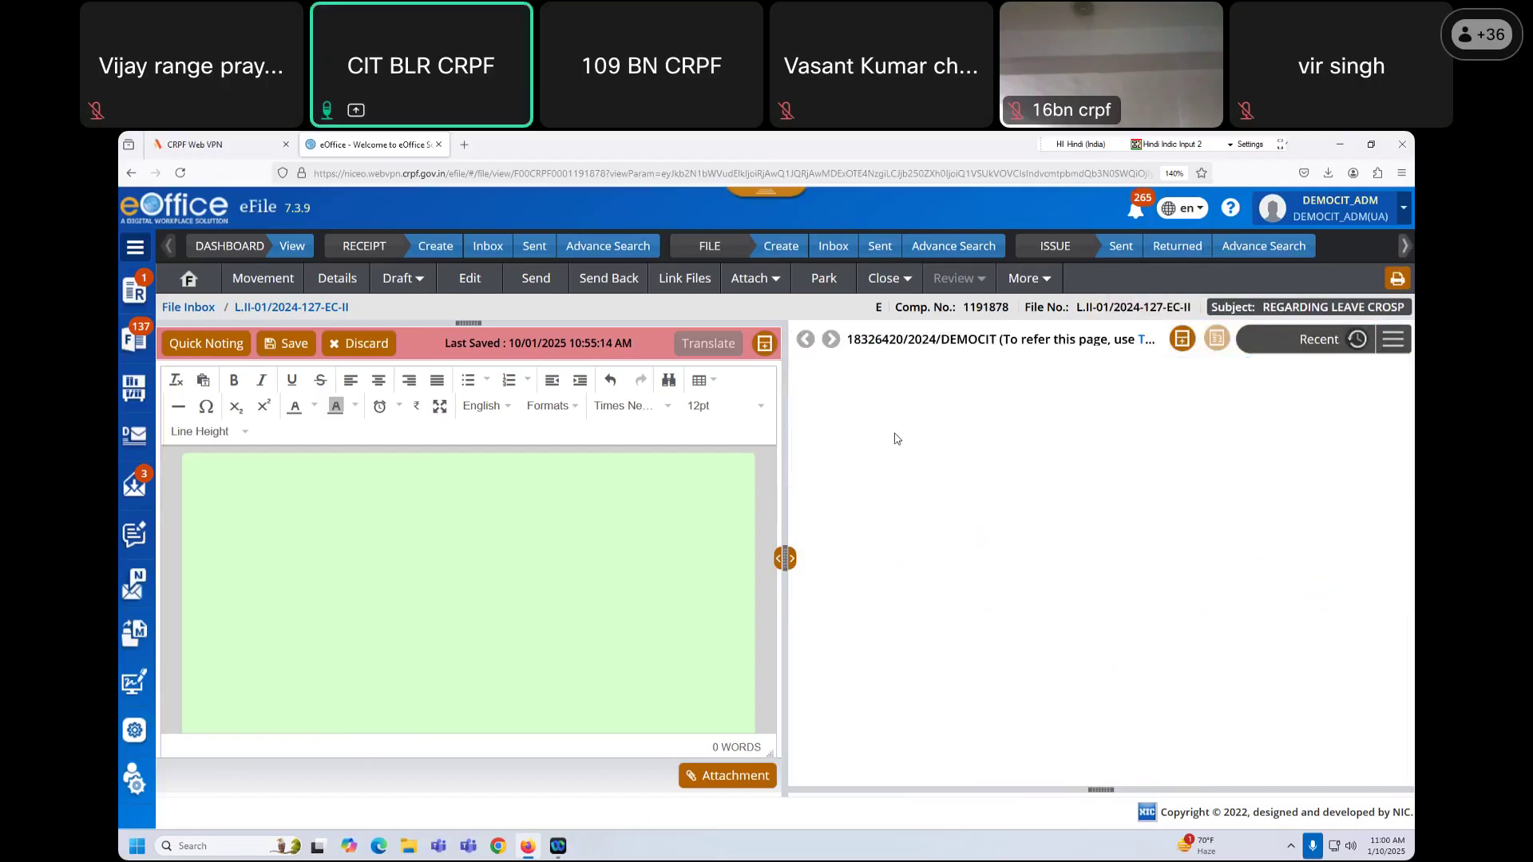
Step: Select the receipt's Hindi letter text in the PDF viewer and copy it
left_click_drag(1142, 613, 1203, 784)
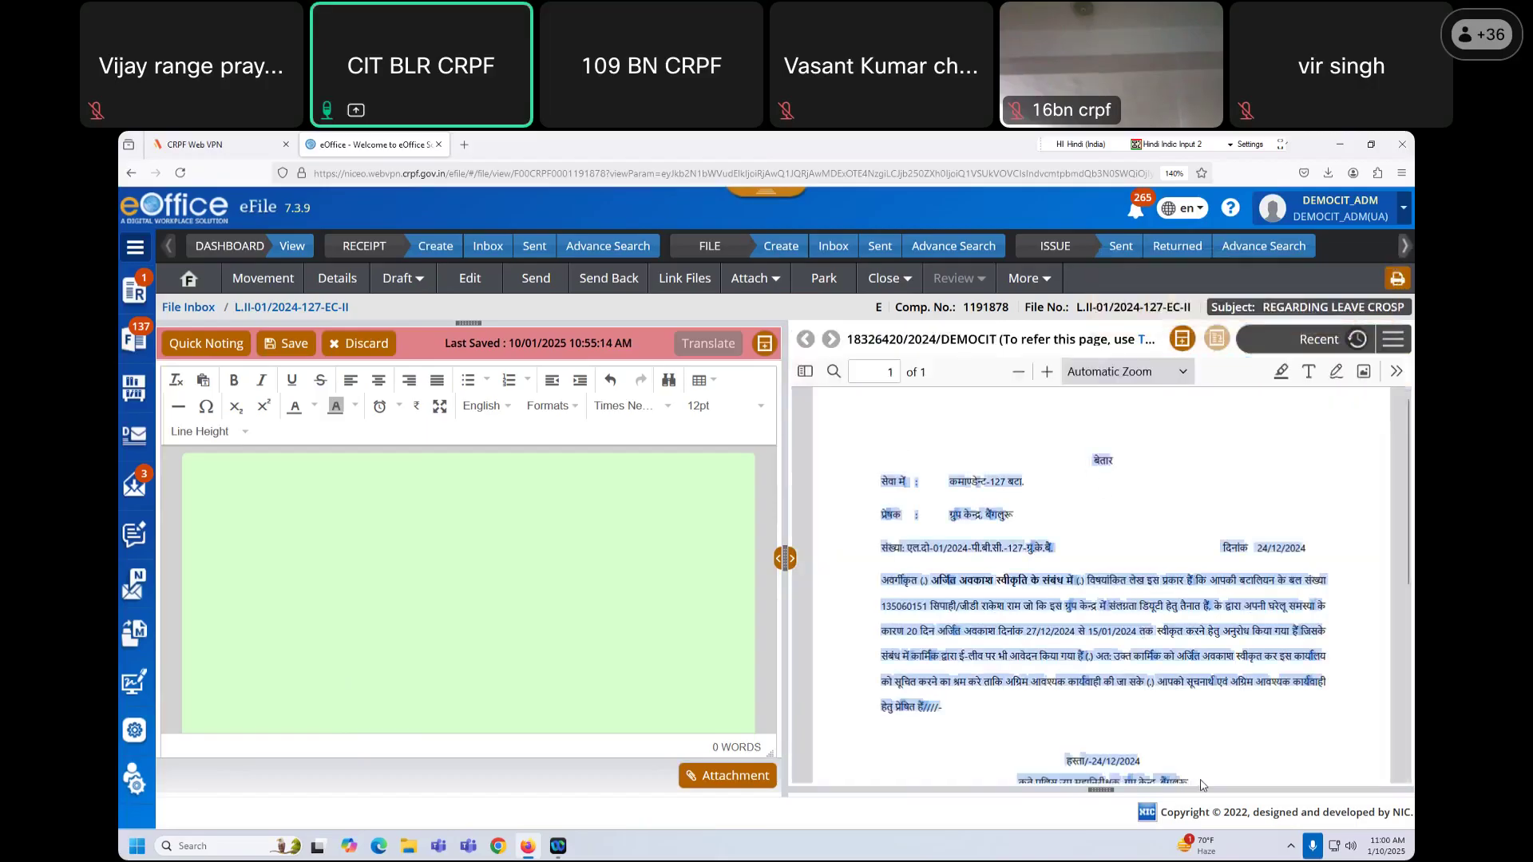
scroll(1203, 785, "down", 2)
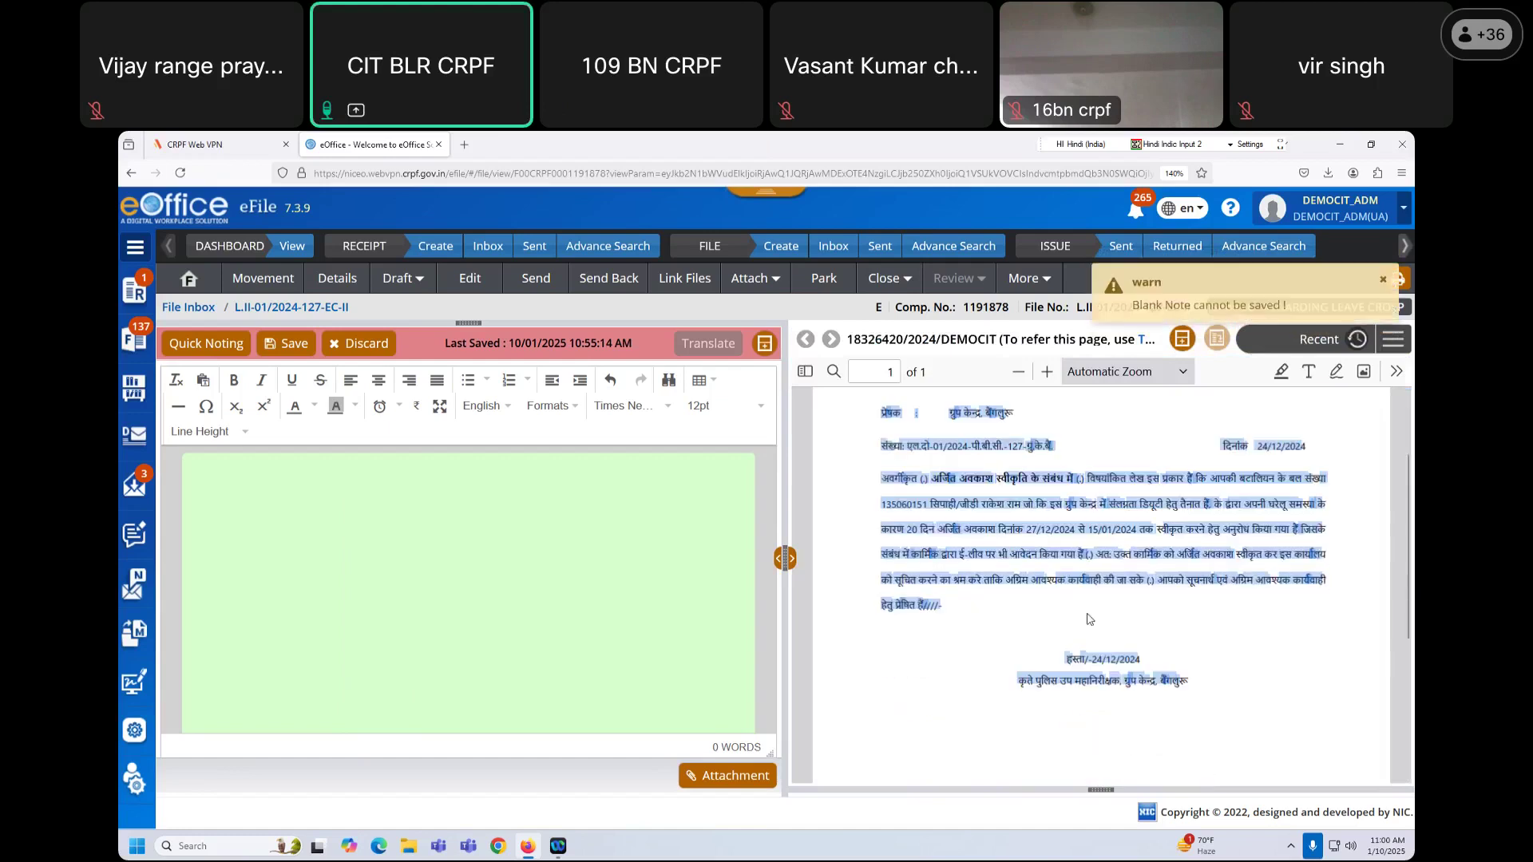
right_click(1106, 543)
left_click(1106, 543)
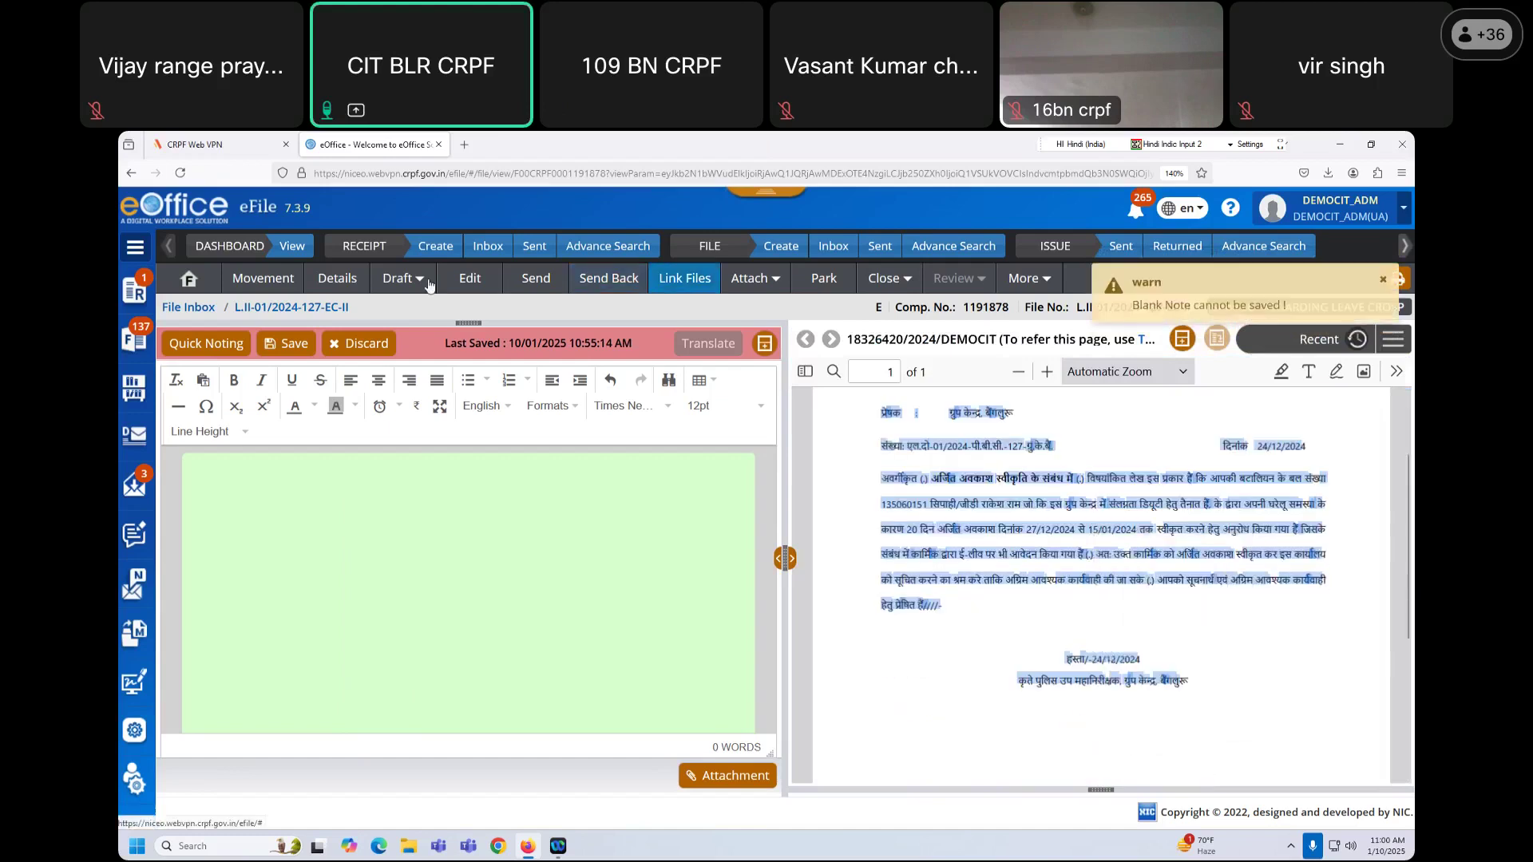
Step: Create a new draft, choosing Save and Proceed to save the pending Hindi note
left_click(399, 278)
left_click(410, 338)
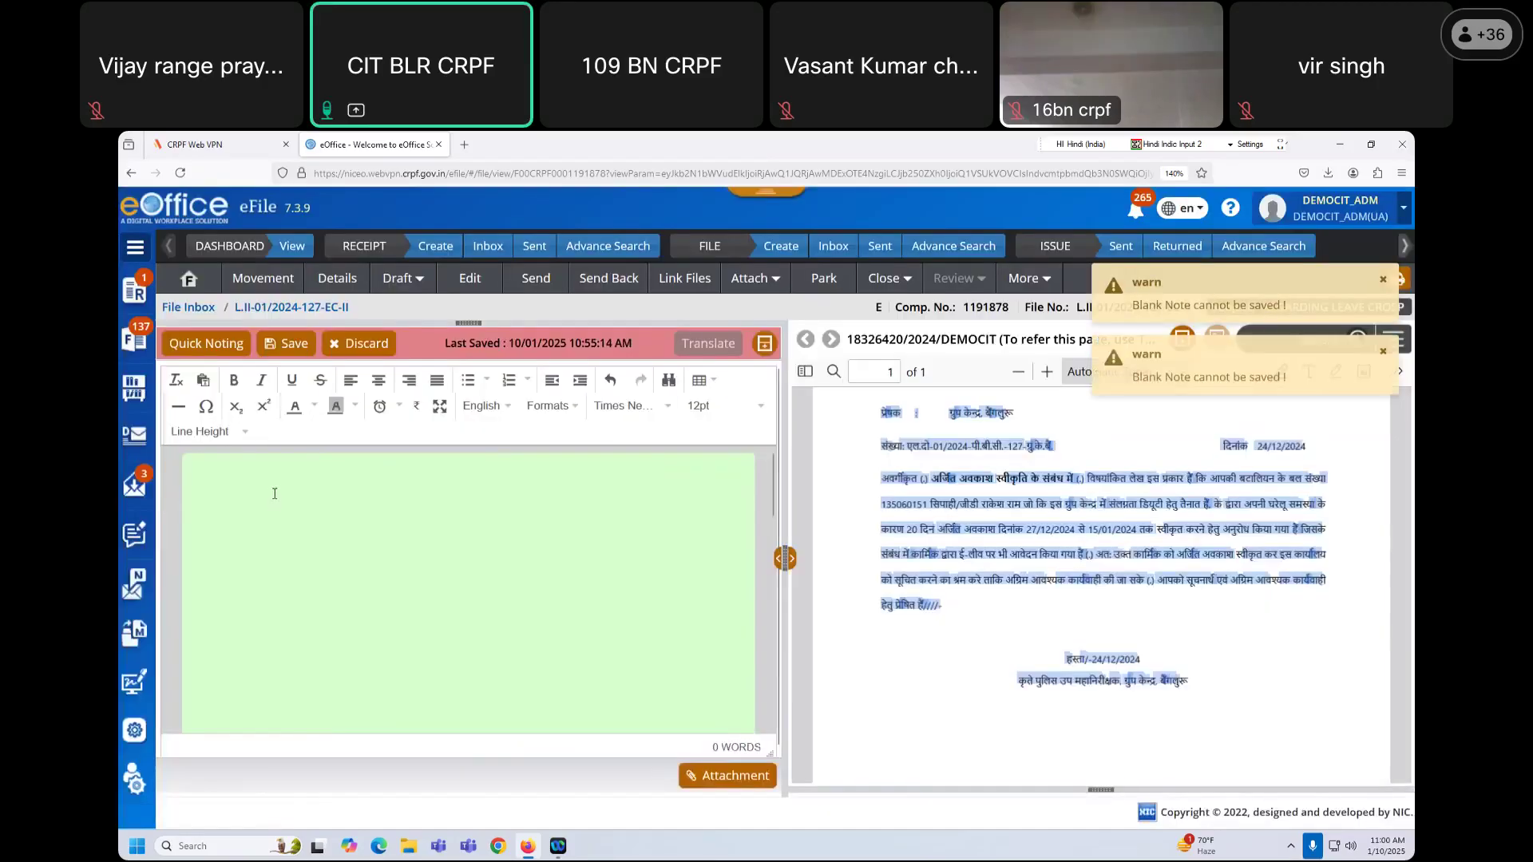
left_click(399, 278)
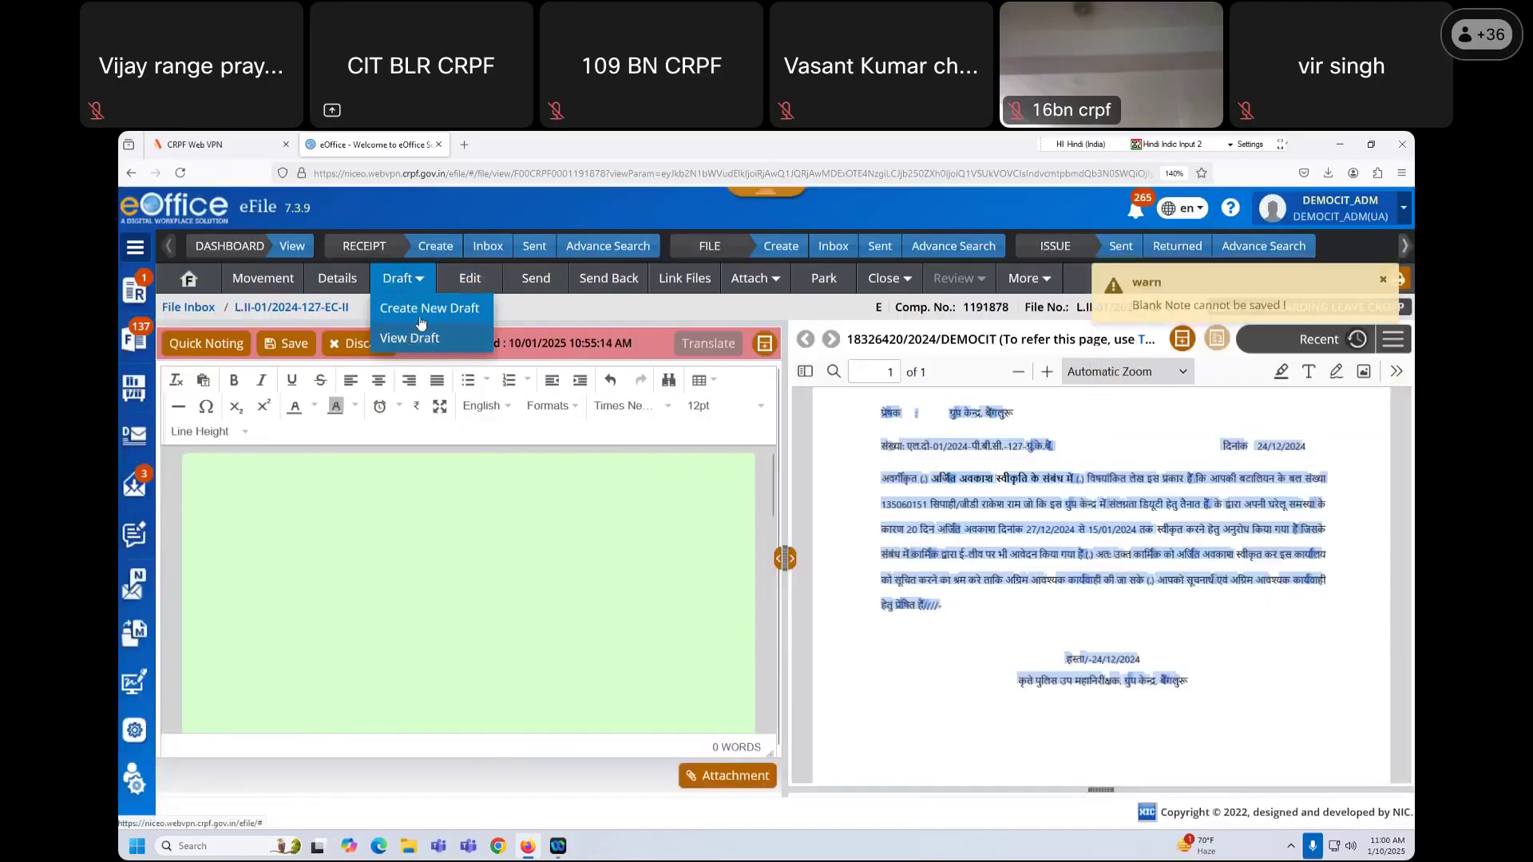
left_click(420, 310)
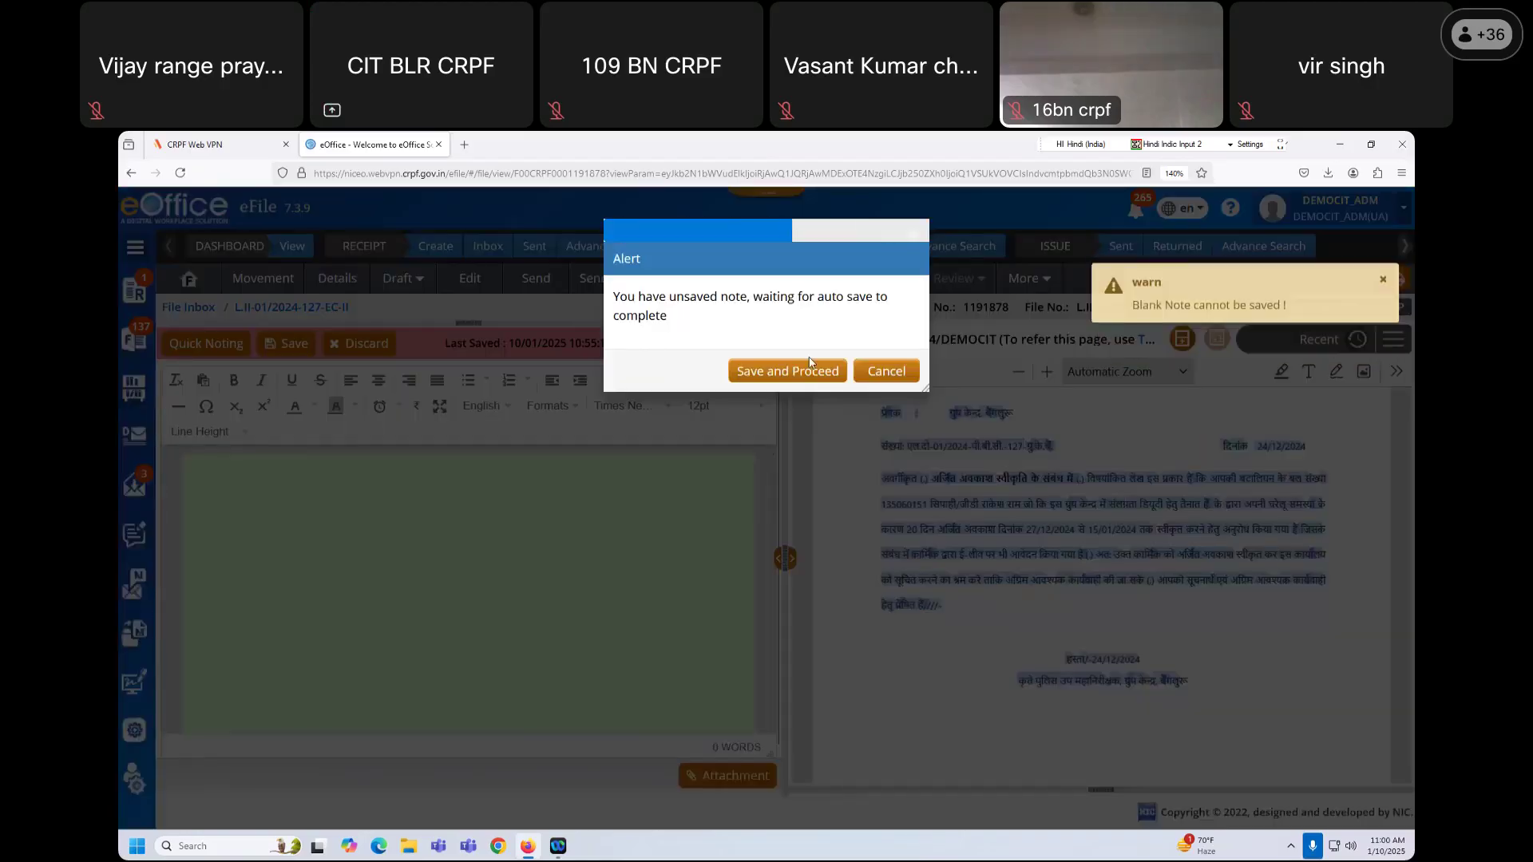
left_click(788, 370)
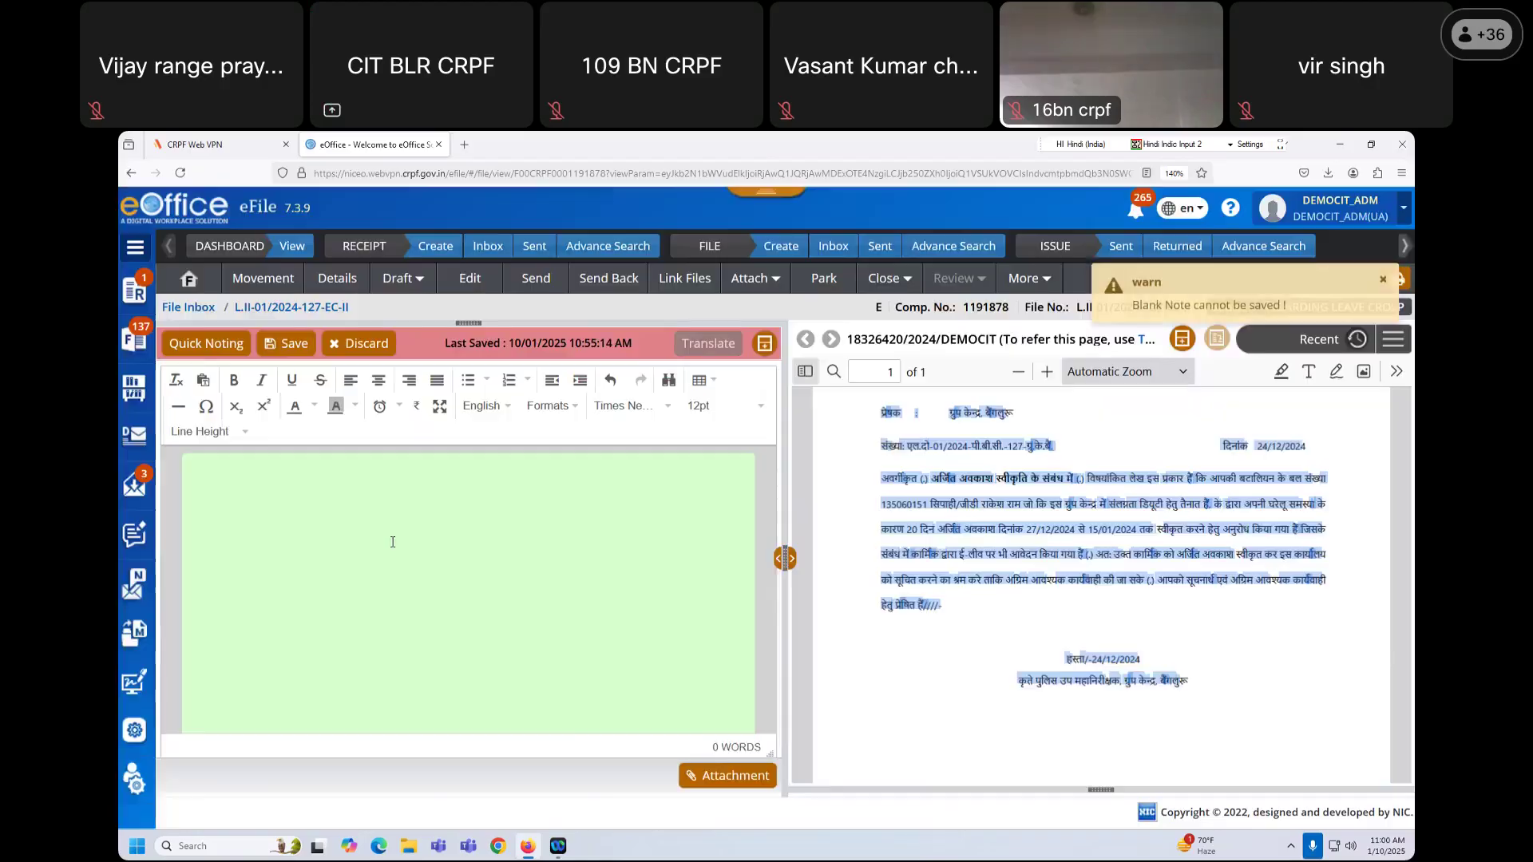
type("हमहकहक")
left_click(403, 278)
Step: Empty the new reply draft body and paste the receipt's Hindi letter text into it
left_click(420, 317)
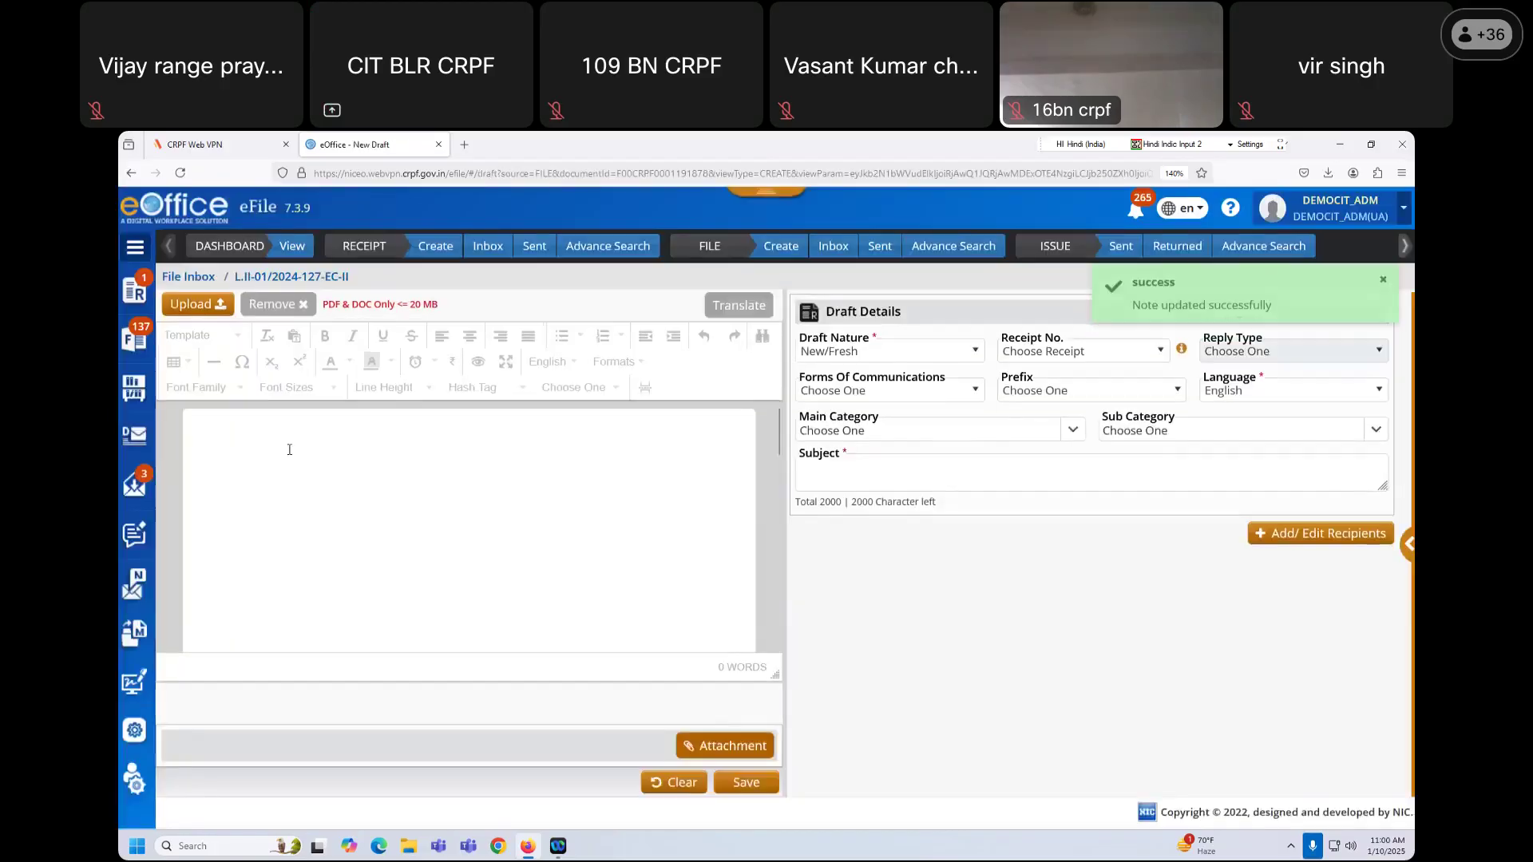
key("ctrl+a")
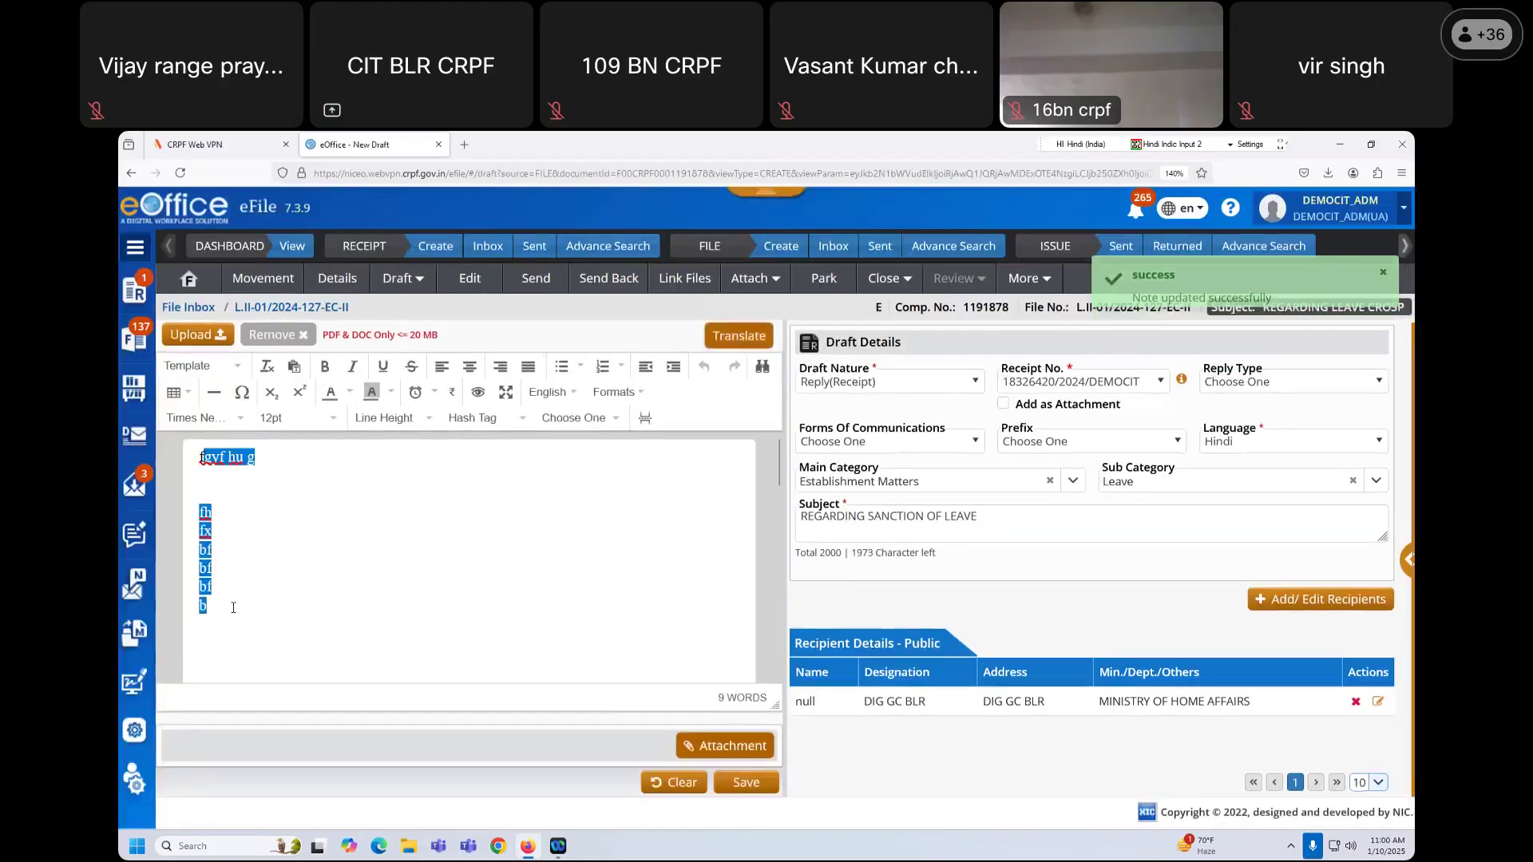
type("f")
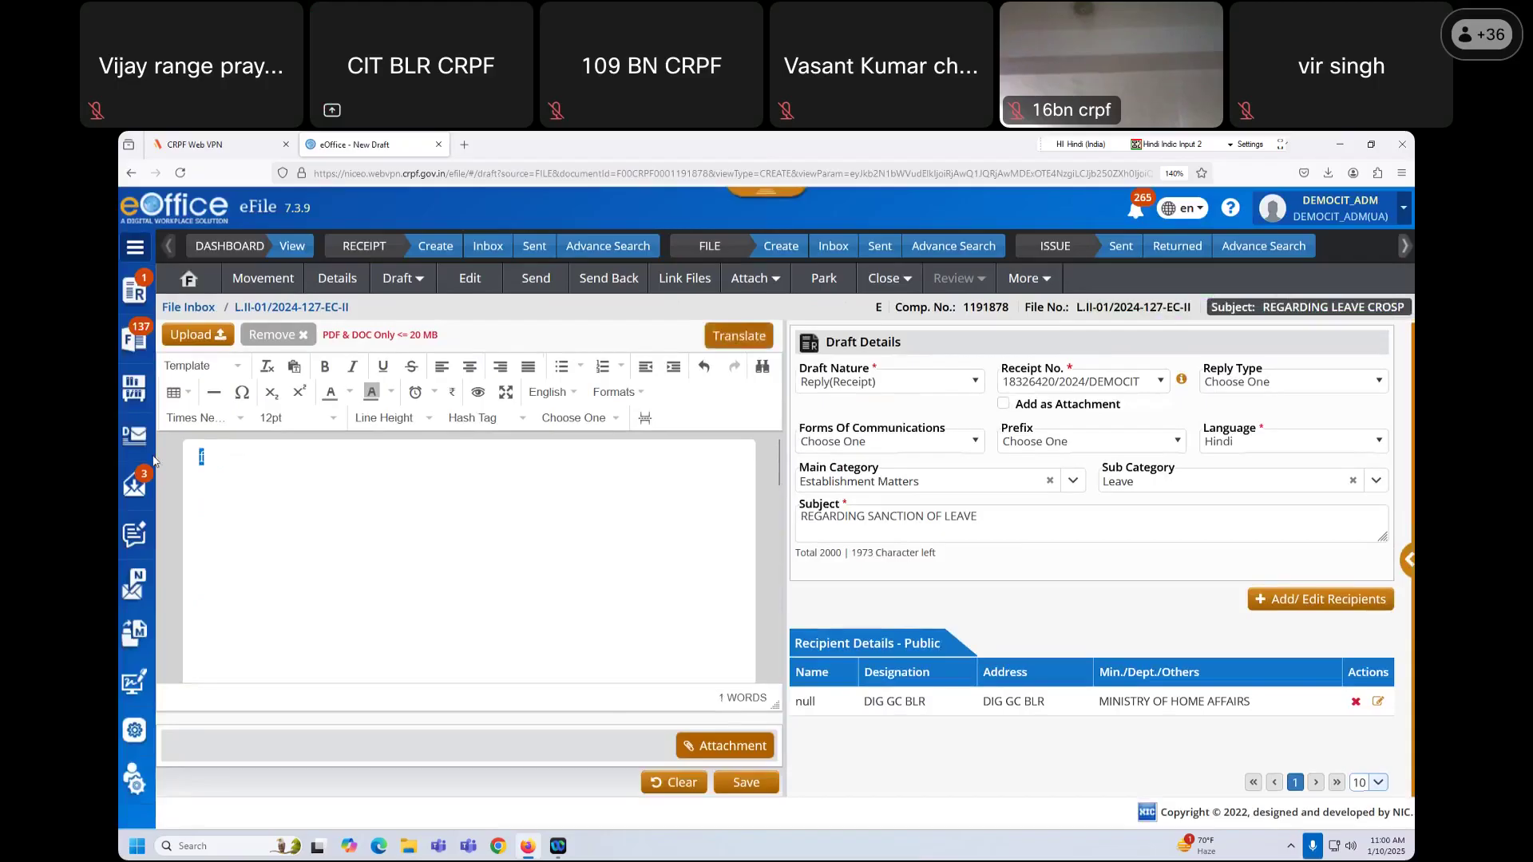
key("BackSpace")
key("ctrl+v")
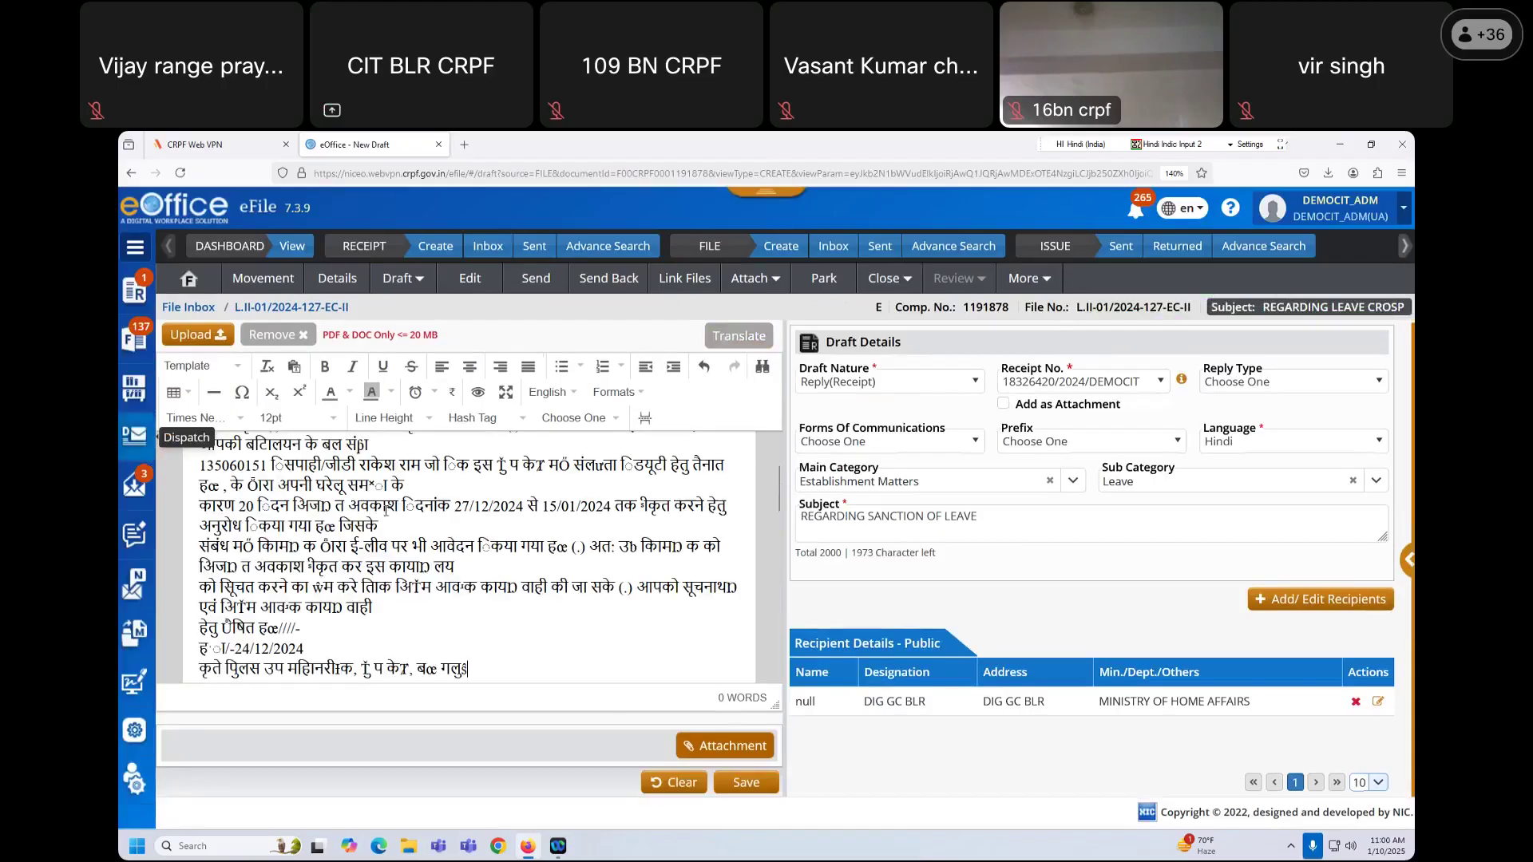
scroll(439, 552, "up", 3)
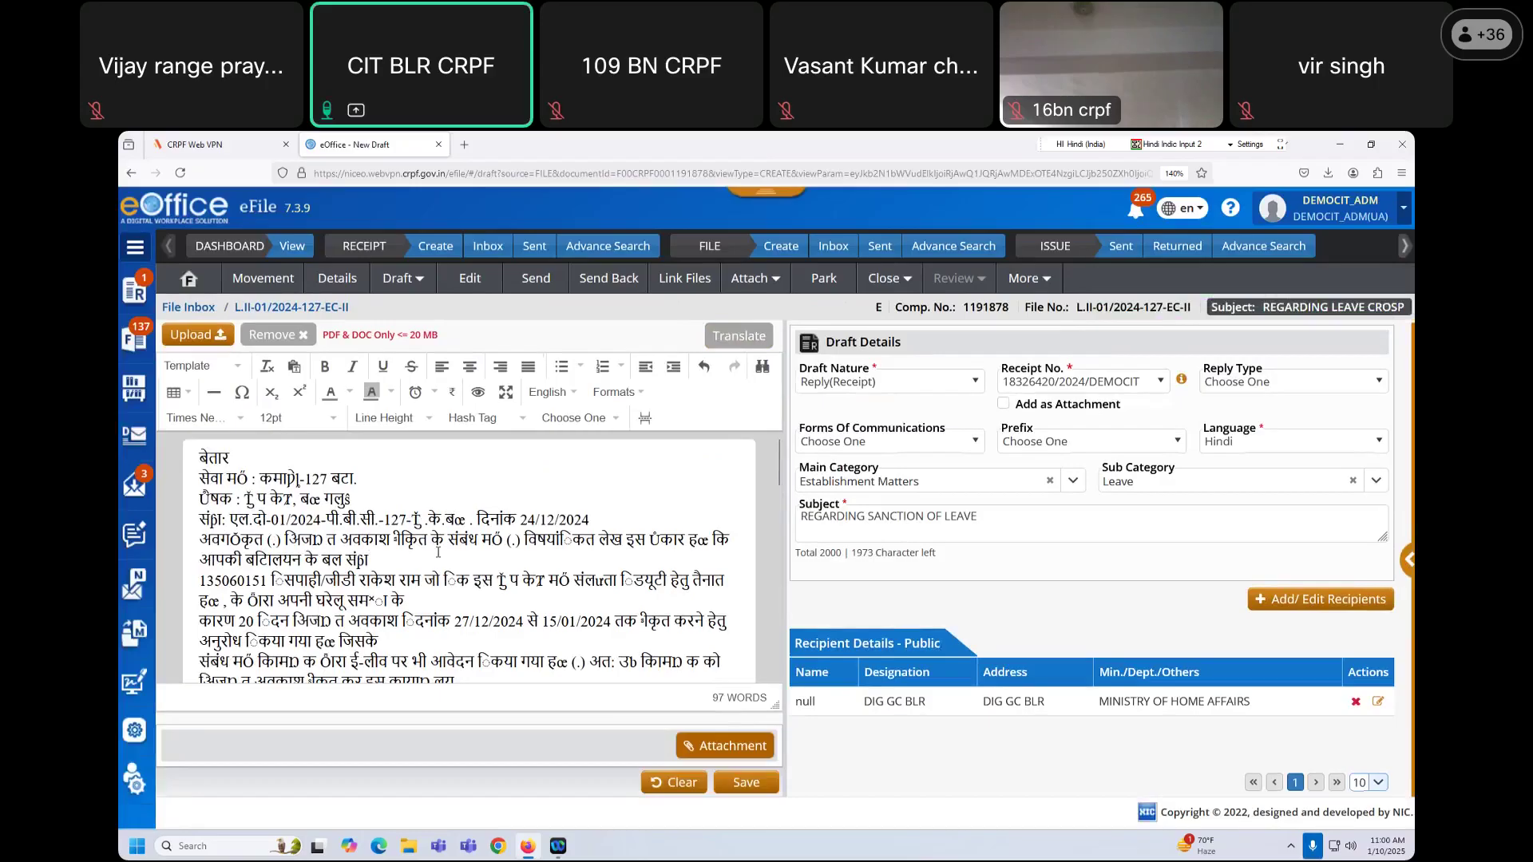
scroll(439, 552, "down", 3)
scroll(427, 549, "up", 3)
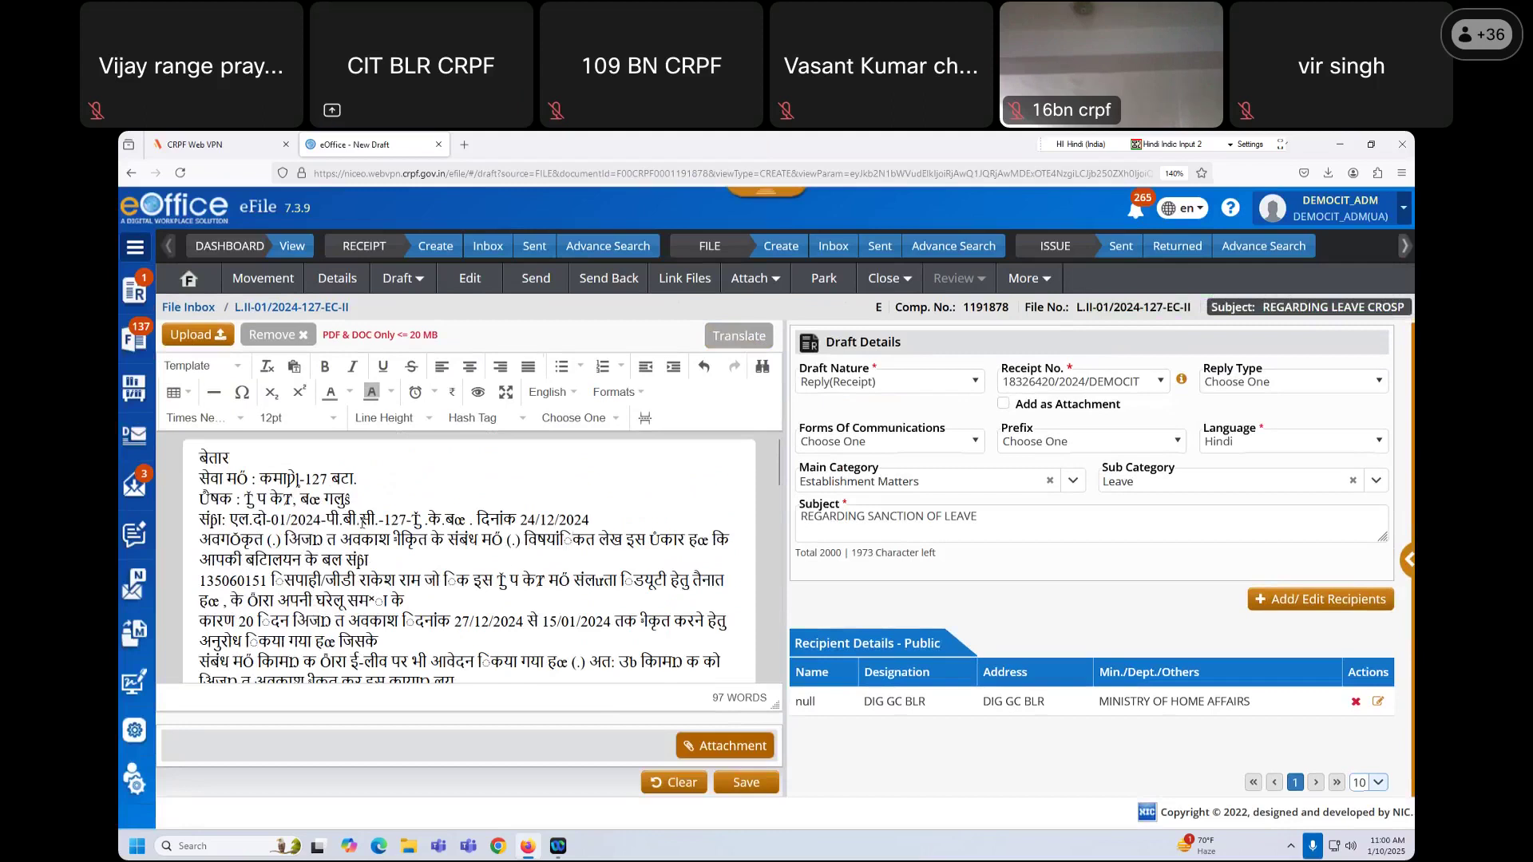
scroll(646, 563, "down", 5)
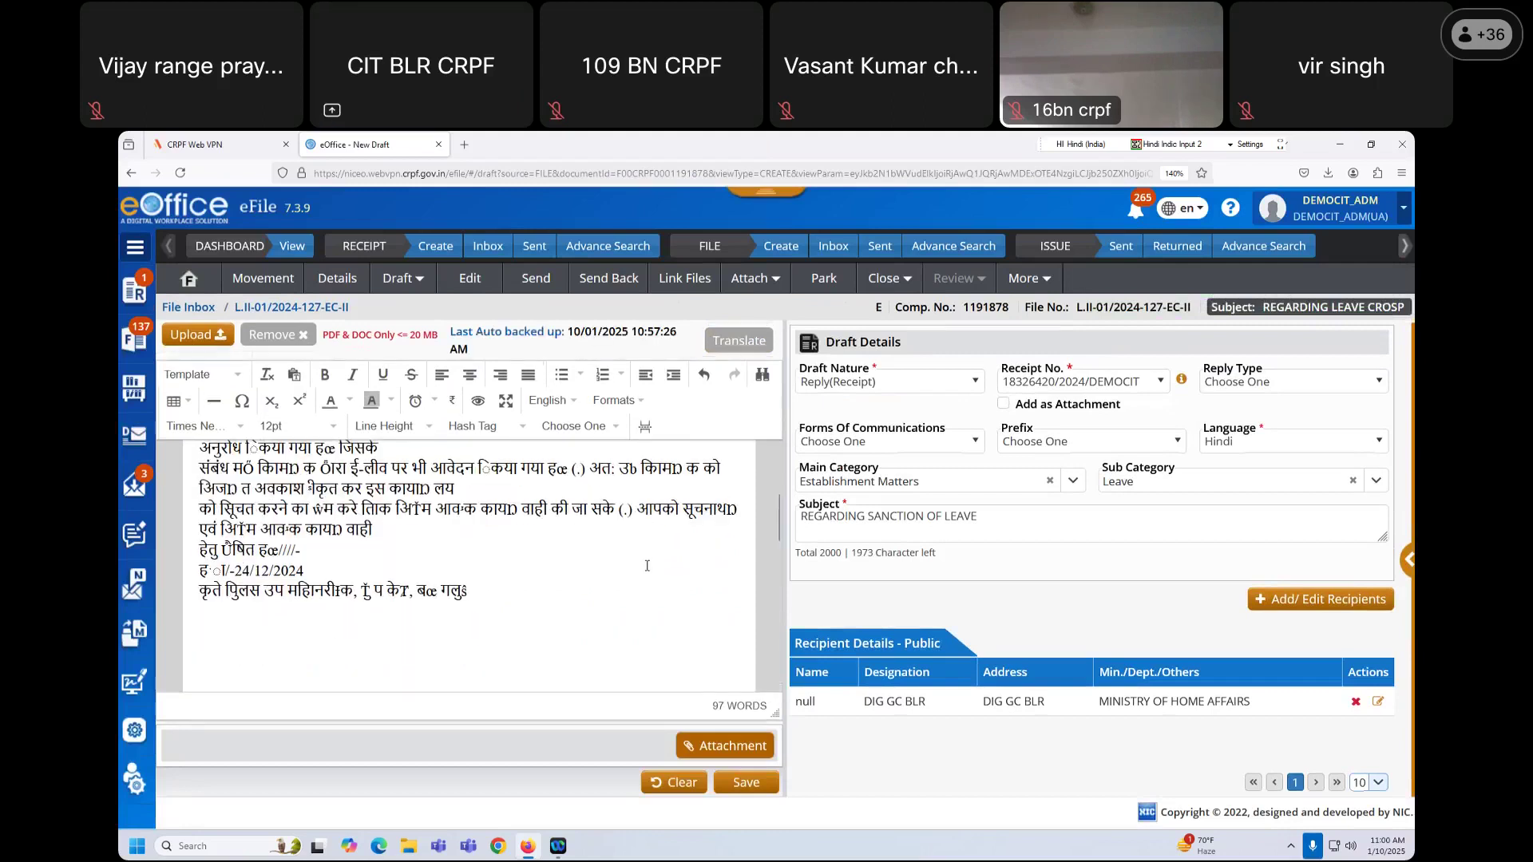
scroll(646, 562, "up", 5)
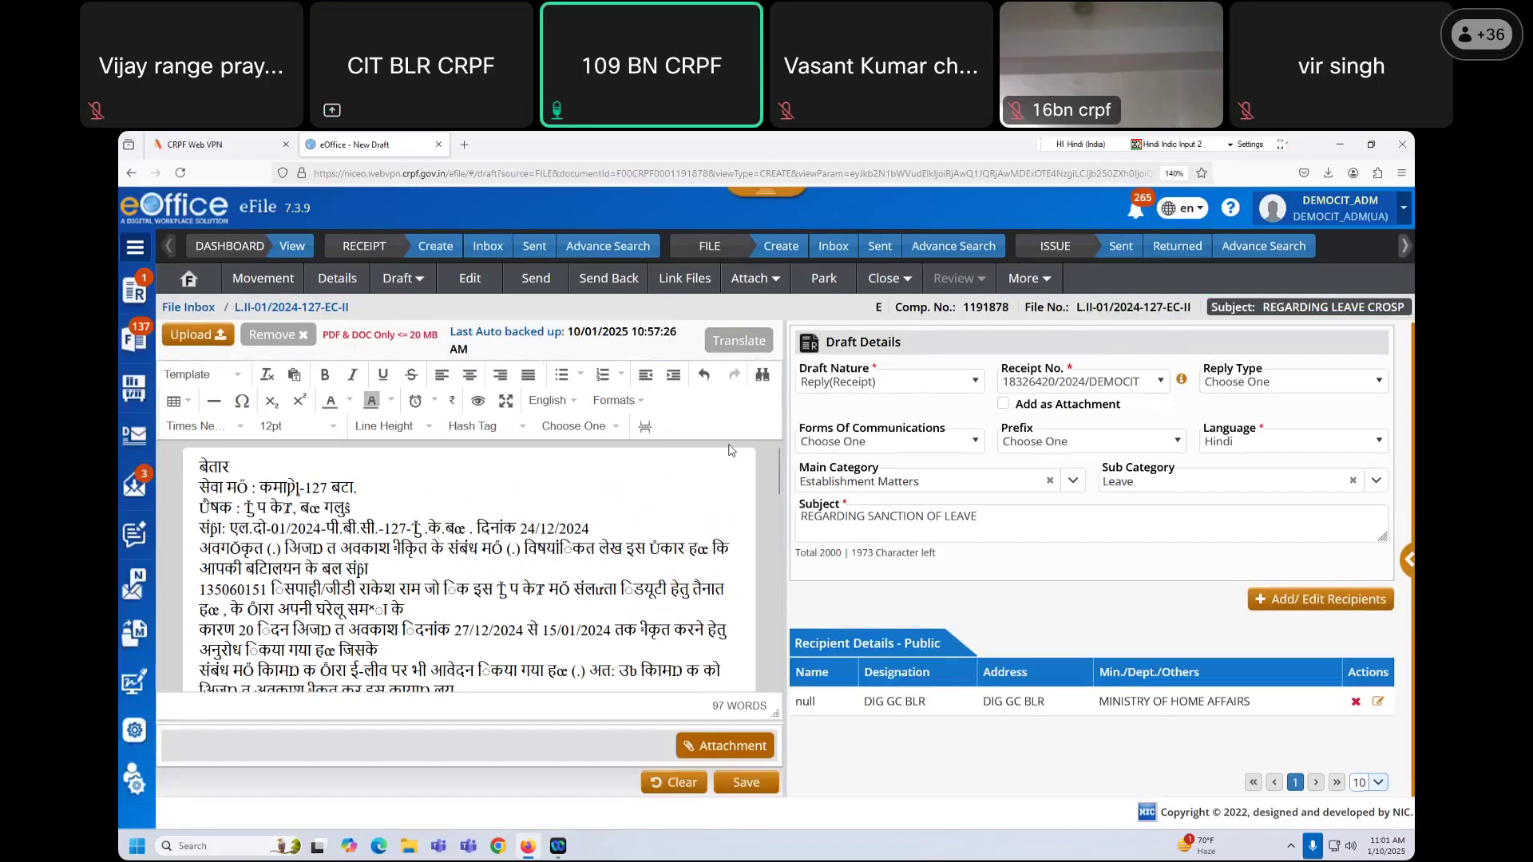
Step: Select and delete all the pasted letter text, leaving the body empty
left_click_drag(199, 463, 512, 669)
key("BackSpace")
key("ctrl+a")
key("BackSpace")
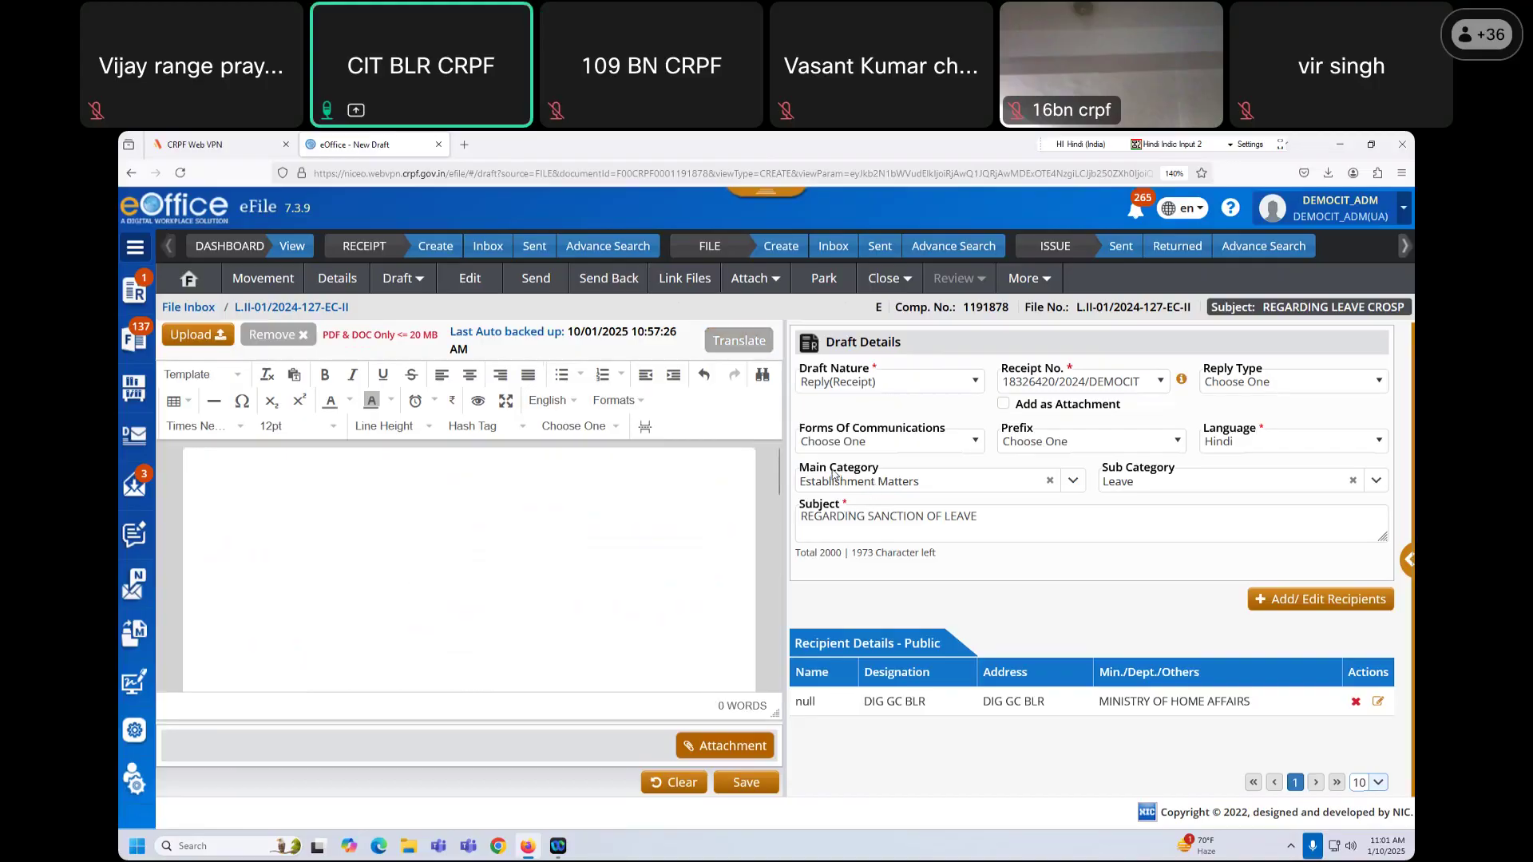
Step: Open the Receipt No. dropdown of linked receipts
left_click(1052, 389)
left_click(1054, 388)
left_click(1062, 391)
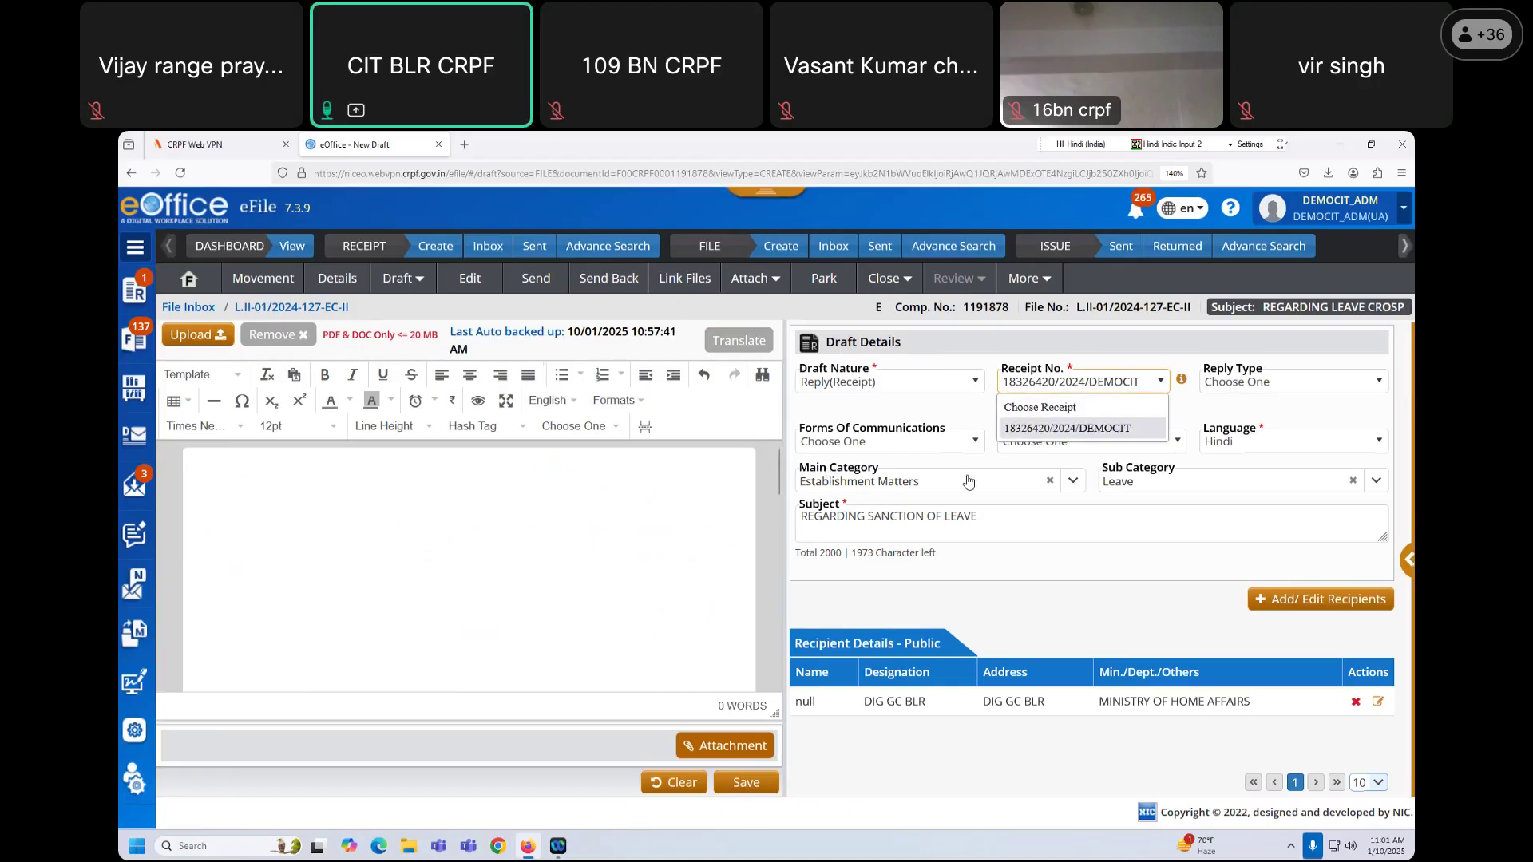
Step: Return to the file's notes view and show its Table of Correspondences
left_click(188, 278)
left_click(1393, 339)
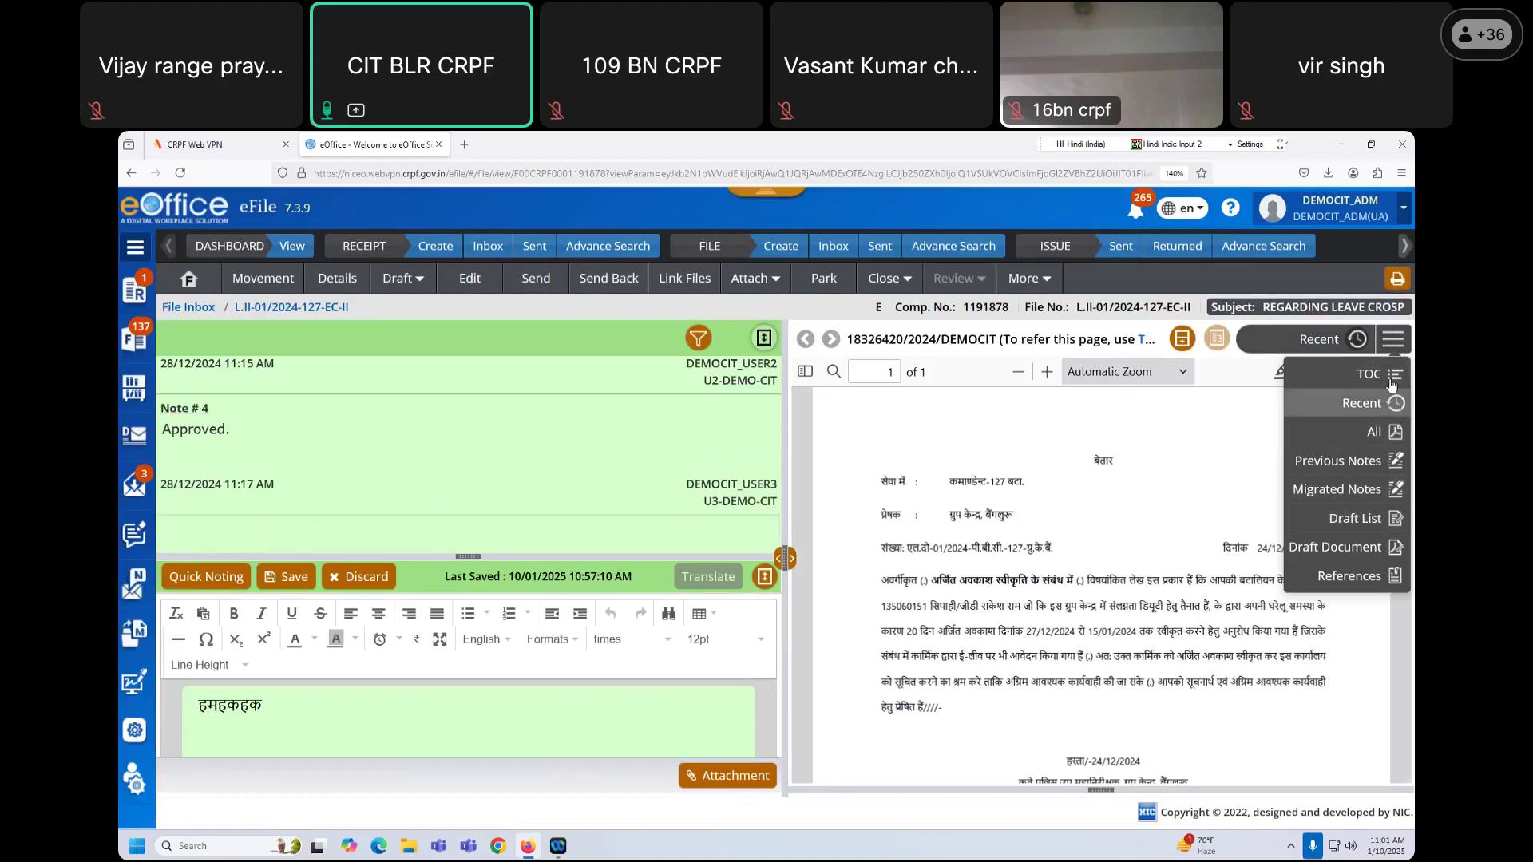
left_click(1390, 373)
Step: Tick receipt 18326420/2024/DEMOCIT, try Action > Mark As PUC, then untick it
left_click(803, 442)
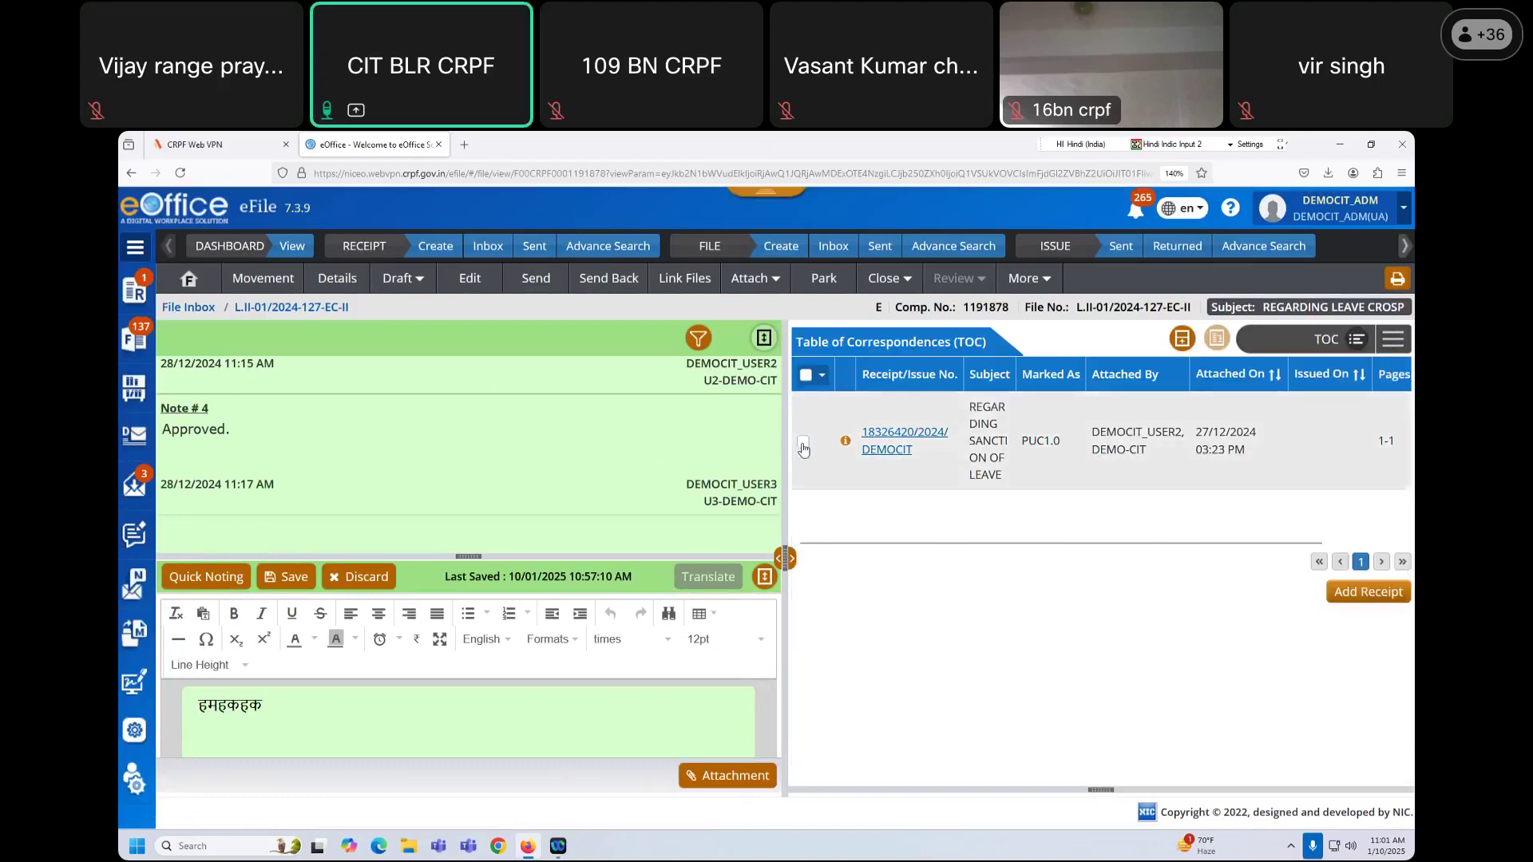
left_click(822, 373)
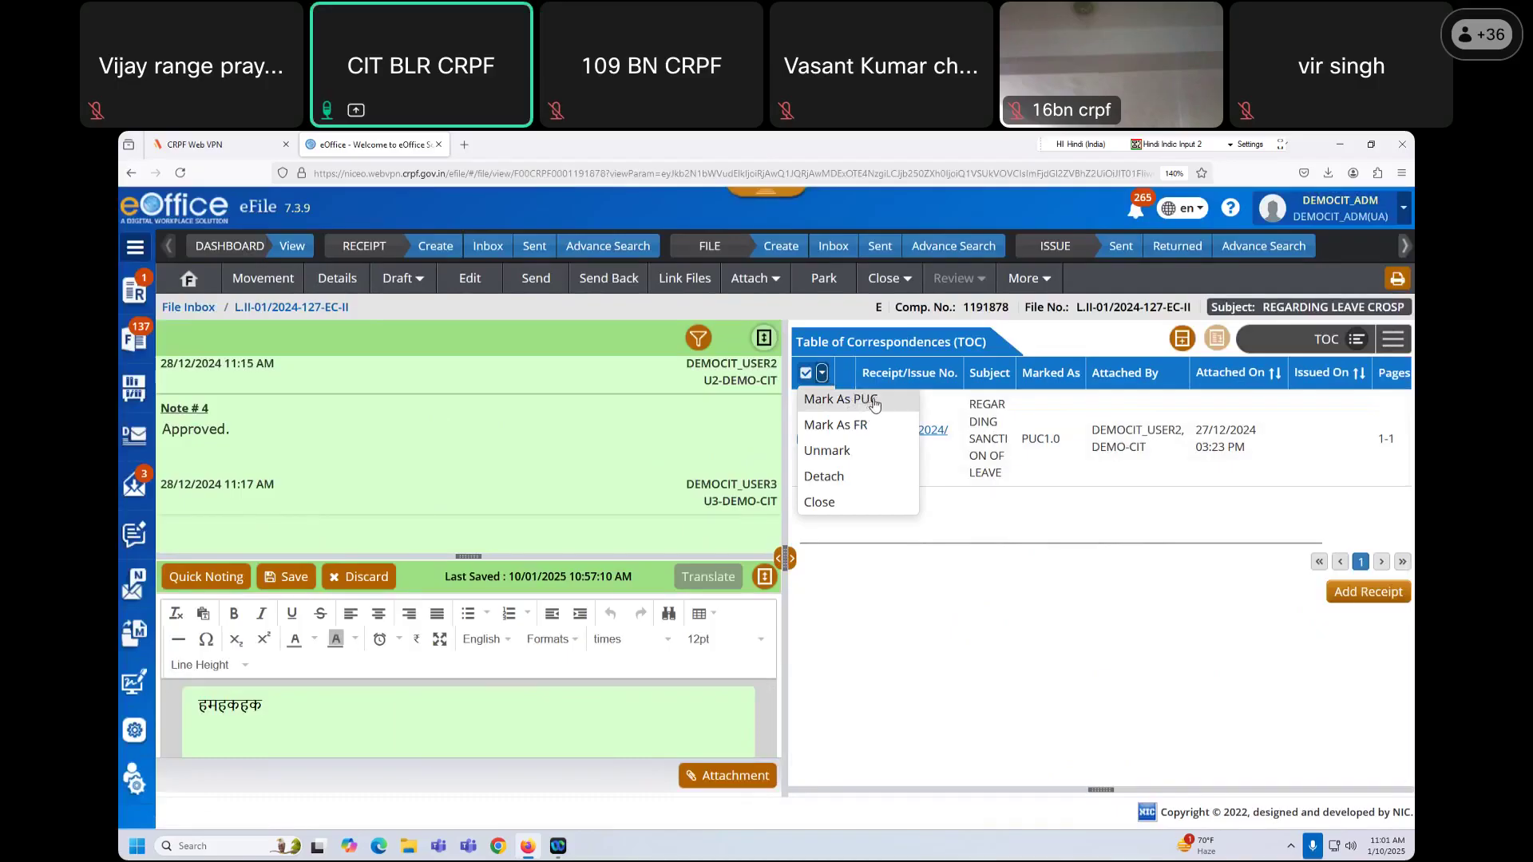
left_click(876, 404)
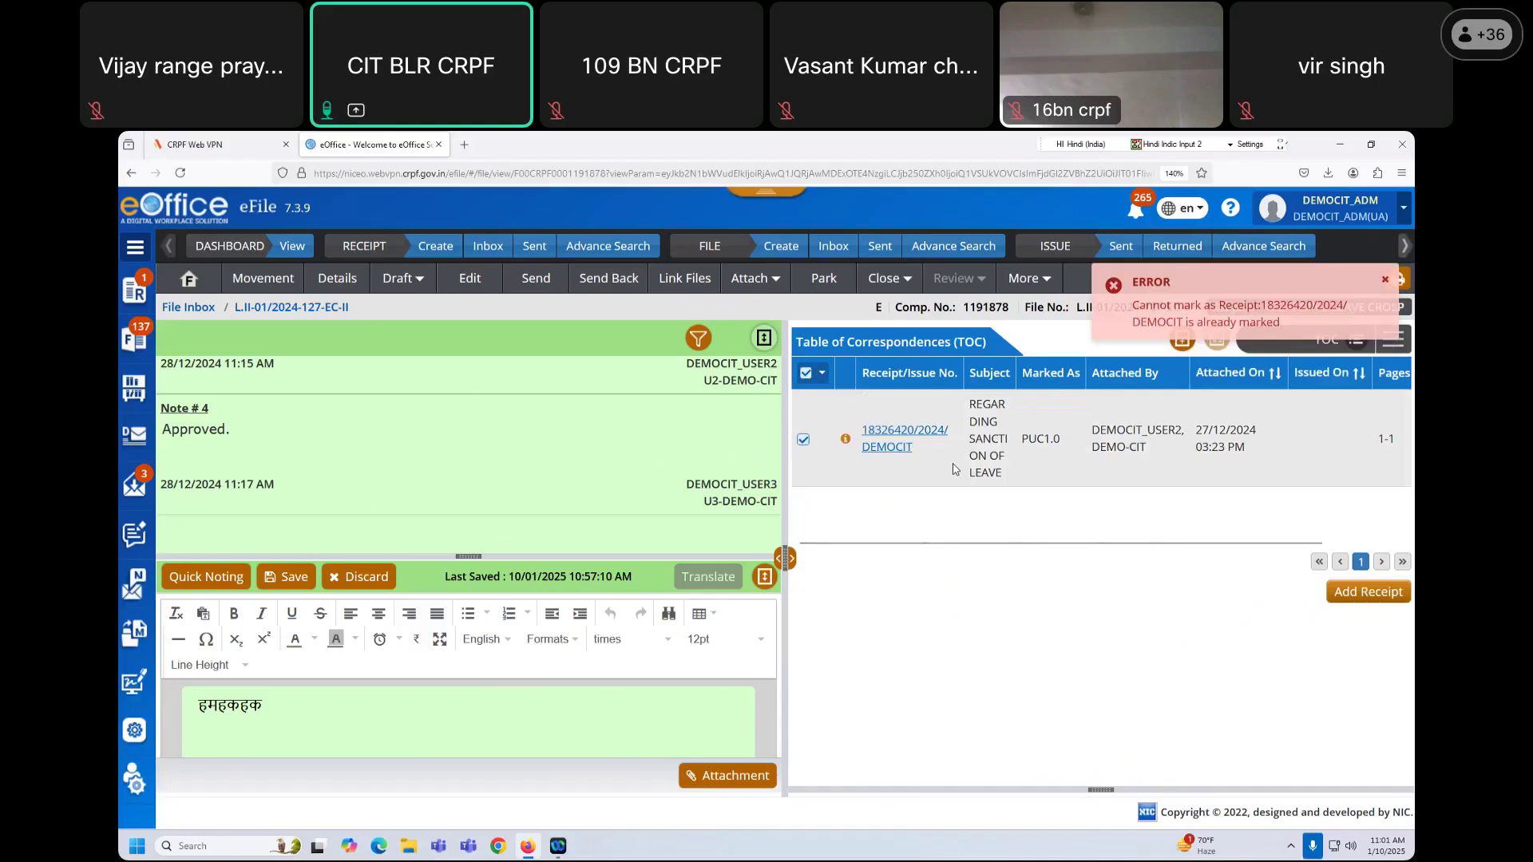
left_click_drag(1022, 444, 1067, 446)
left_click(1098, 512)
left_click_drag(1103, 542, 970, 558)
left_click(824, 377)
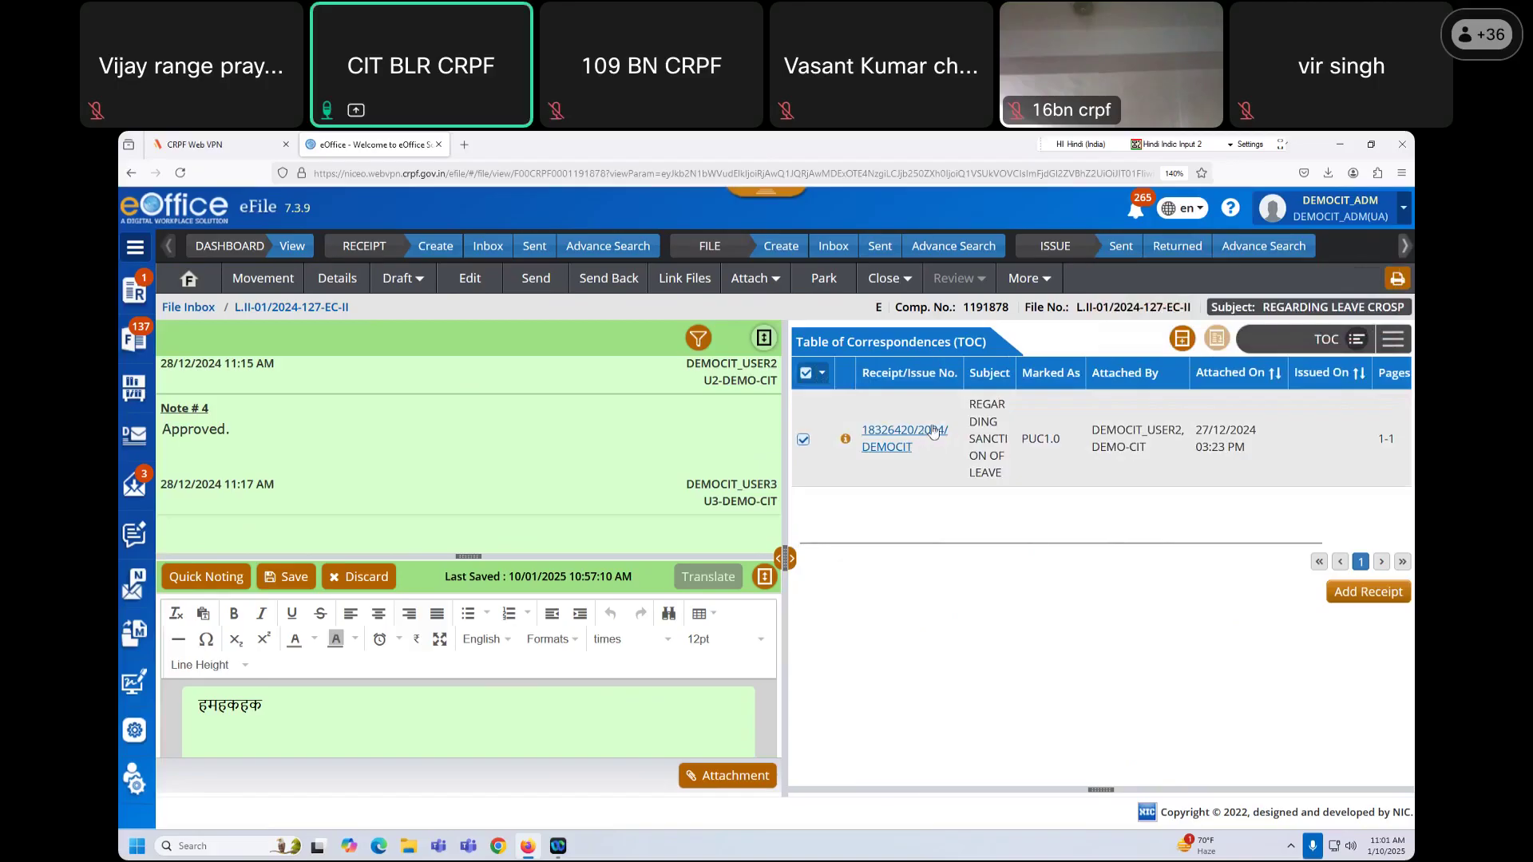
left_click(803, 441)
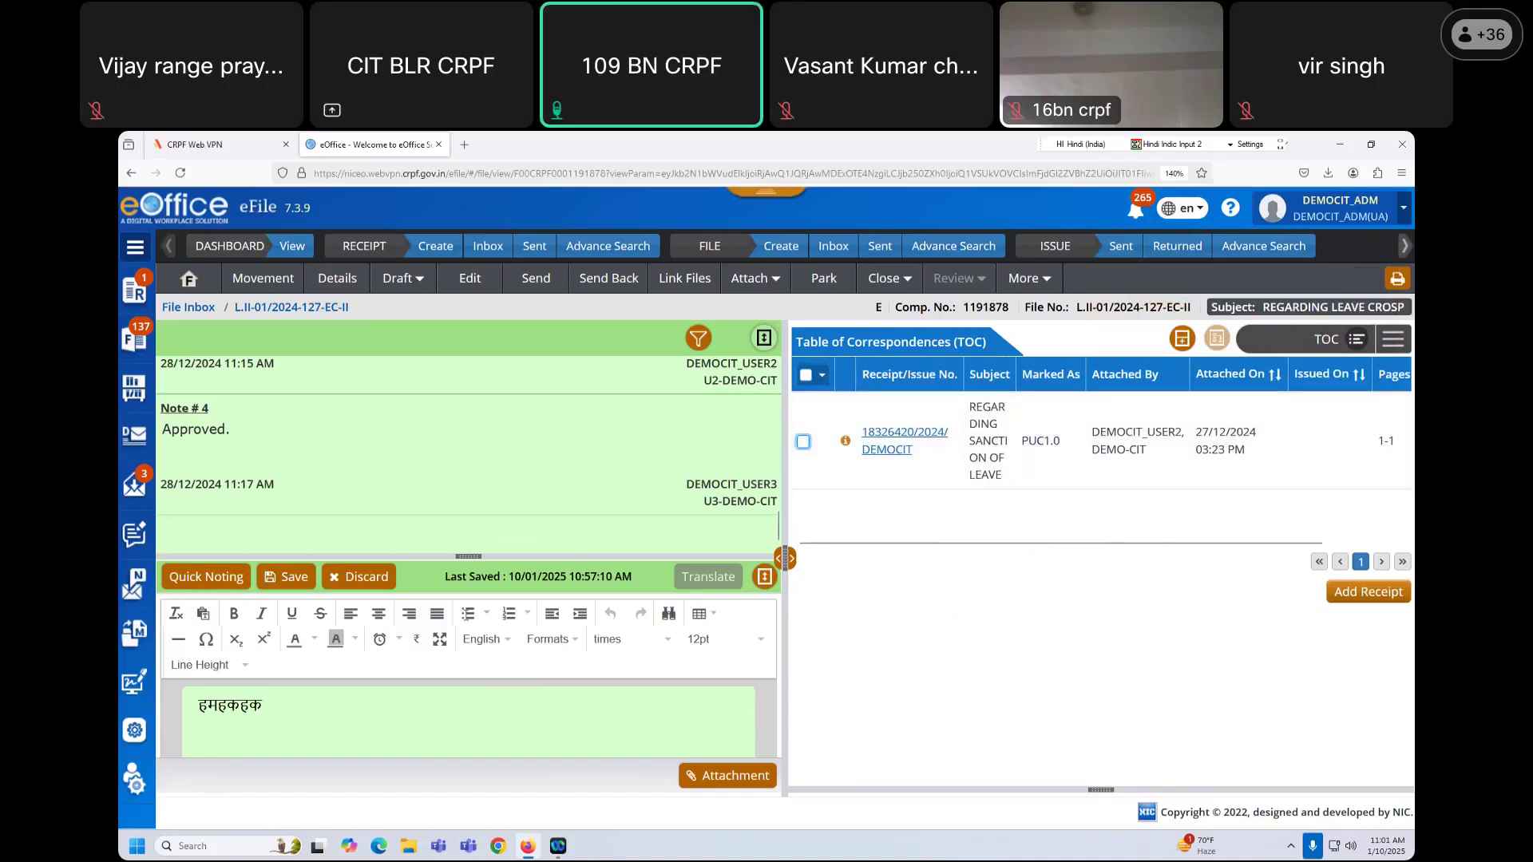
Step: Discard the unsaved note in the editor and confirm with OK
left_click(381, 578)
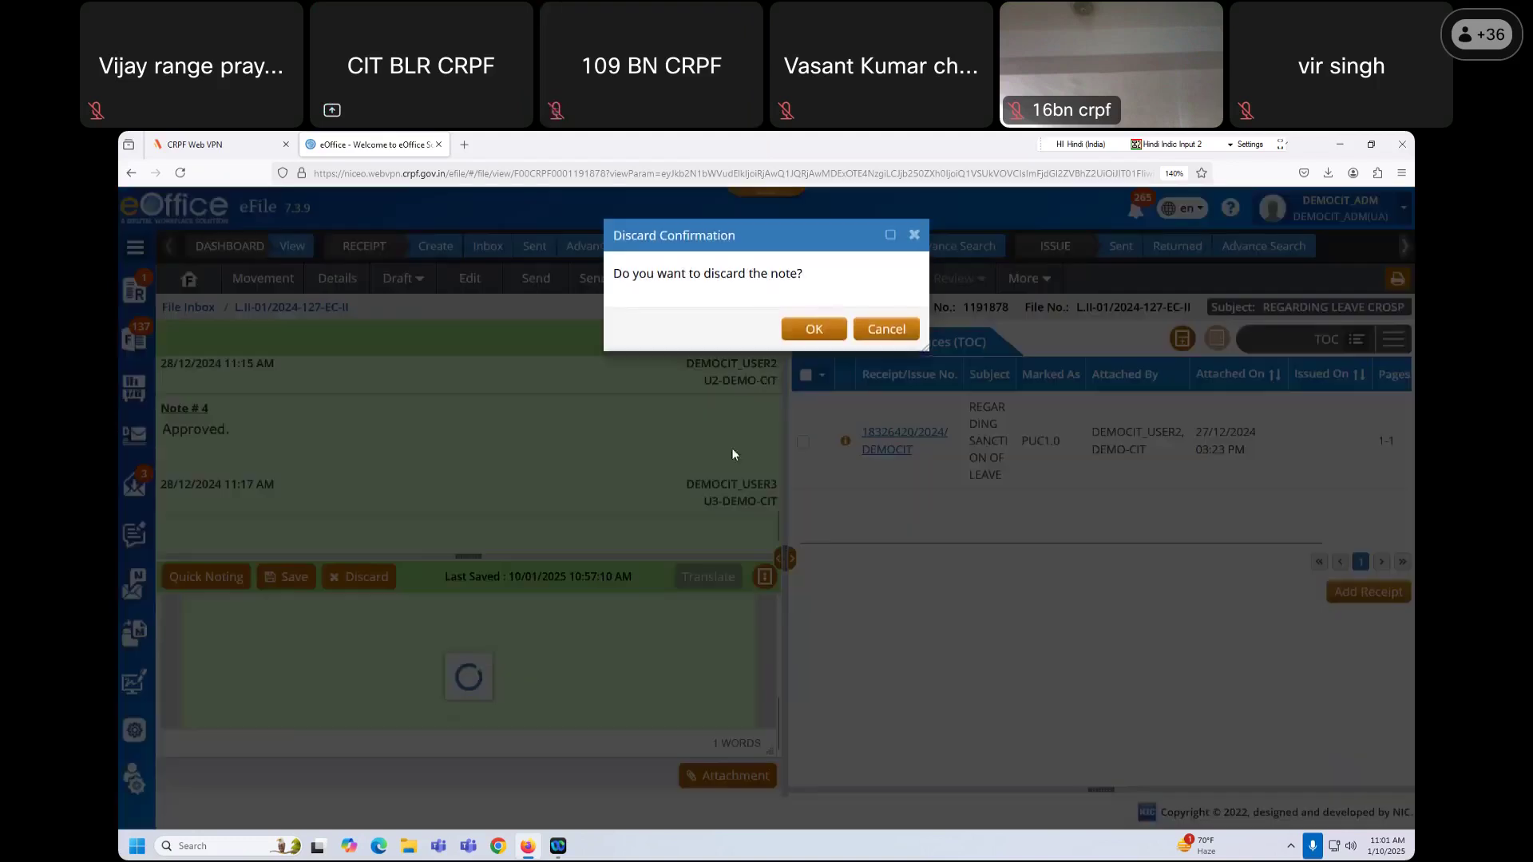
left_click(813, 331)
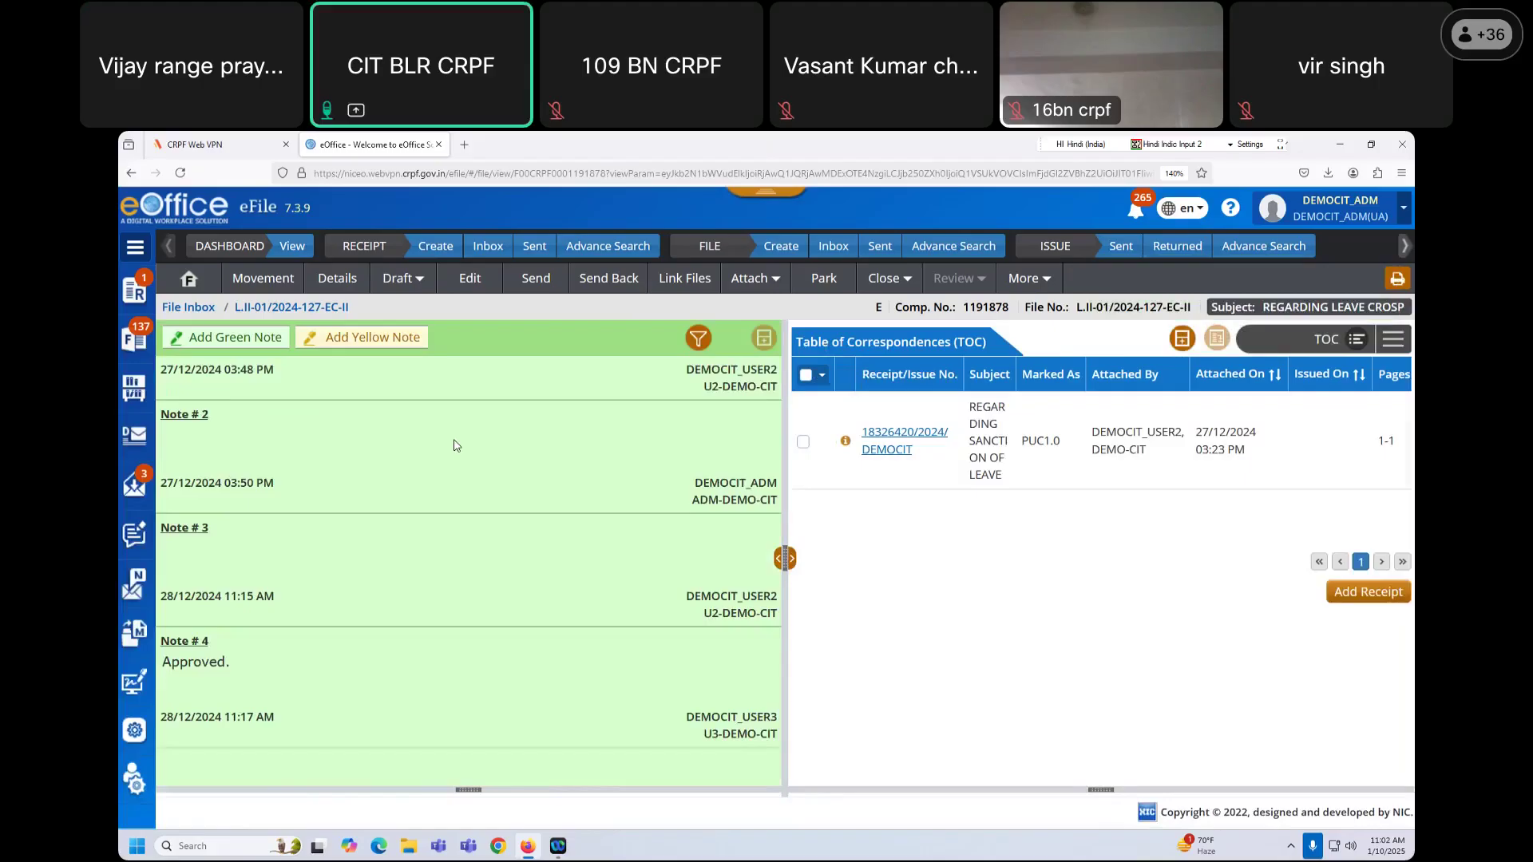
Step: Close file L.II-01/2024-127-EC-II with the English remark 'work closed'
left_click(895, 279)
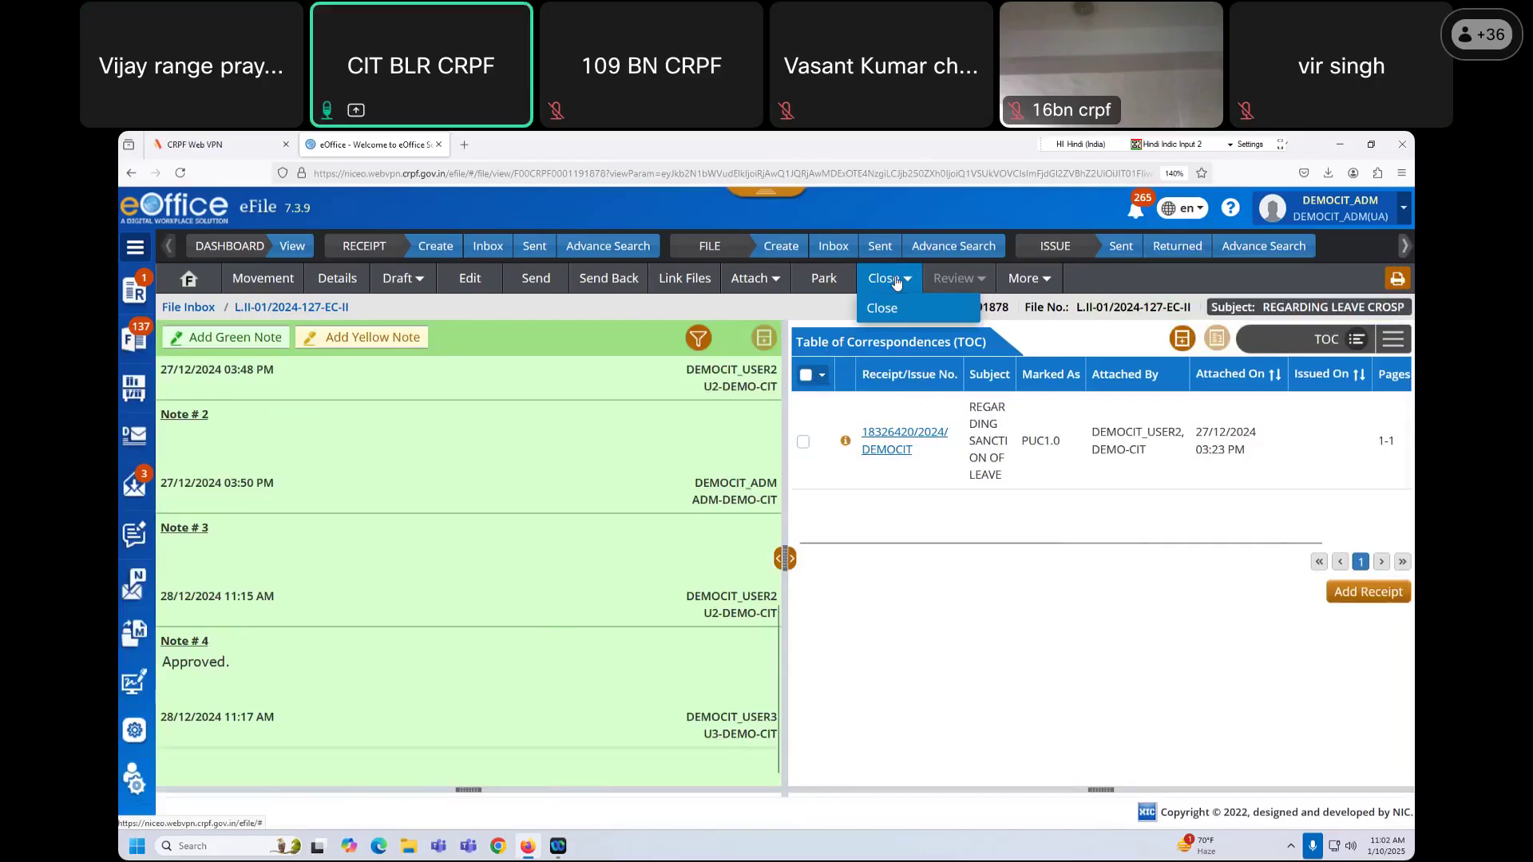
left_click(891, 310)
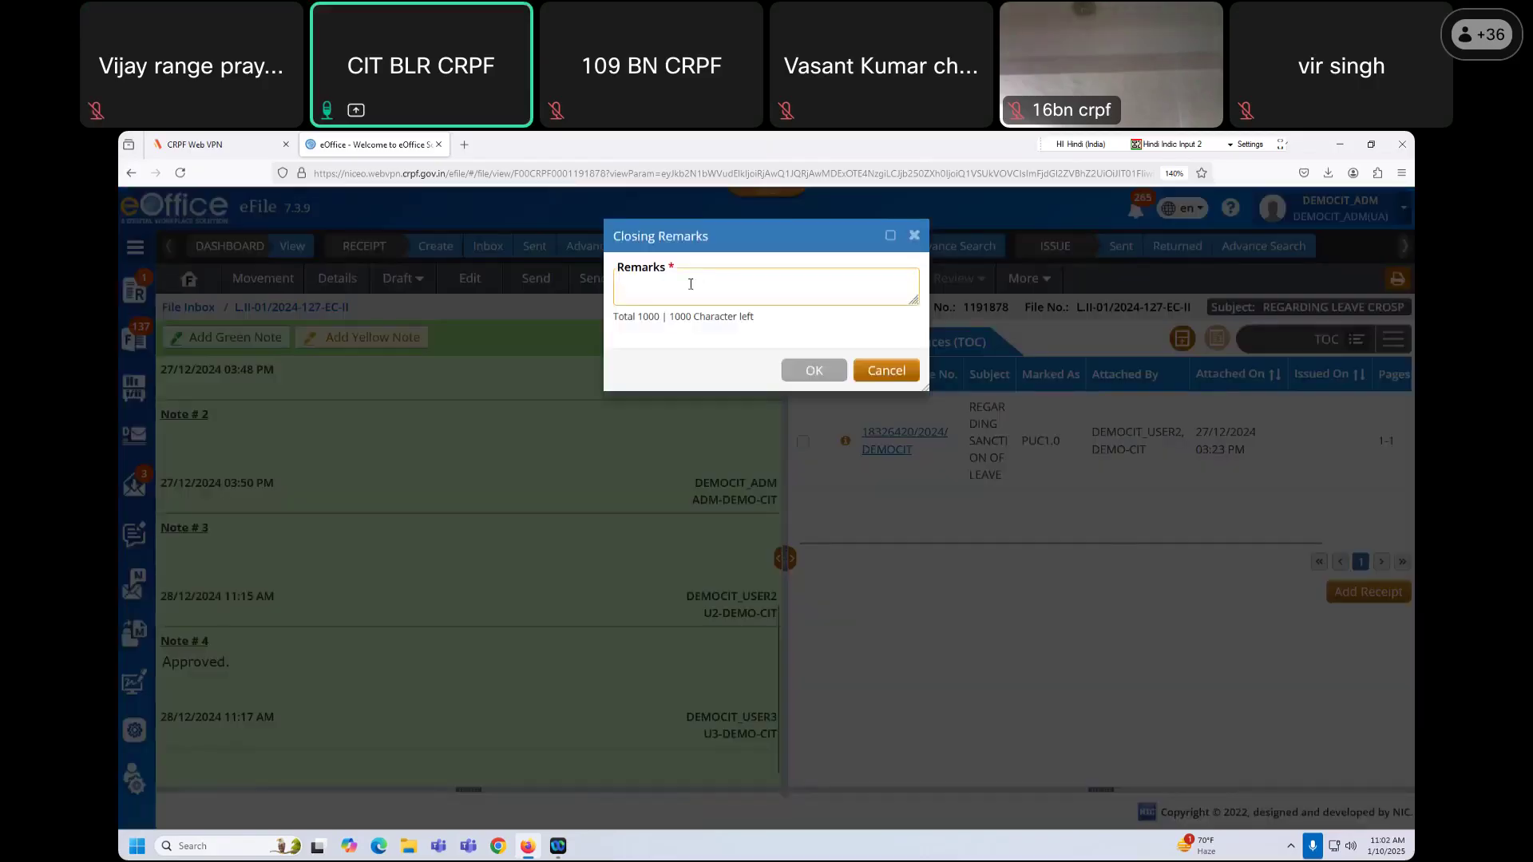
type("ूवताप")
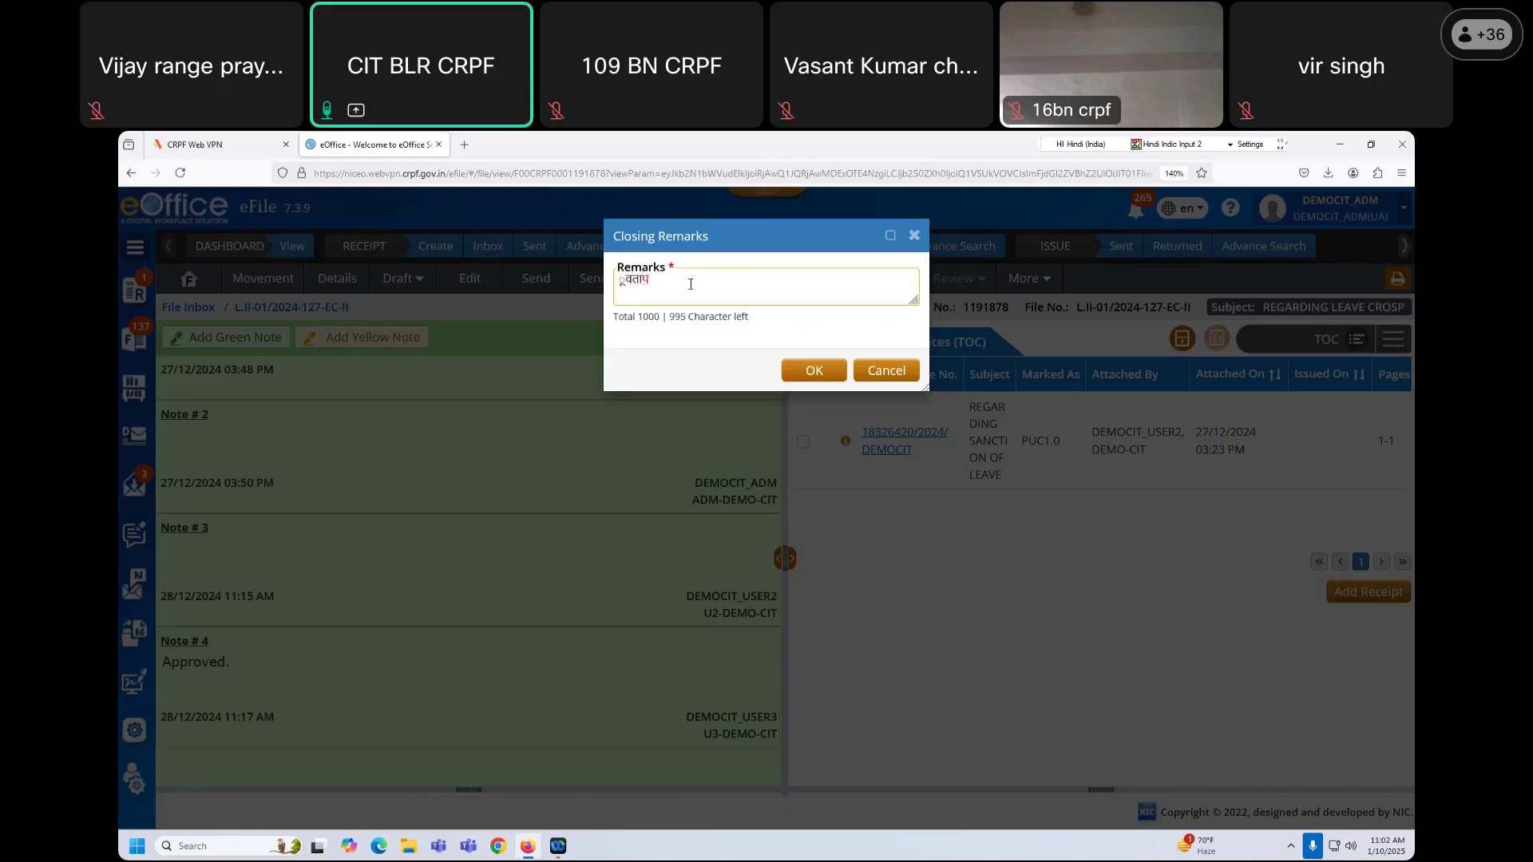
key("BackSpace")
key("BackSpace")
key("BackSpace")
key("BackSpace")
key("BackSpace")
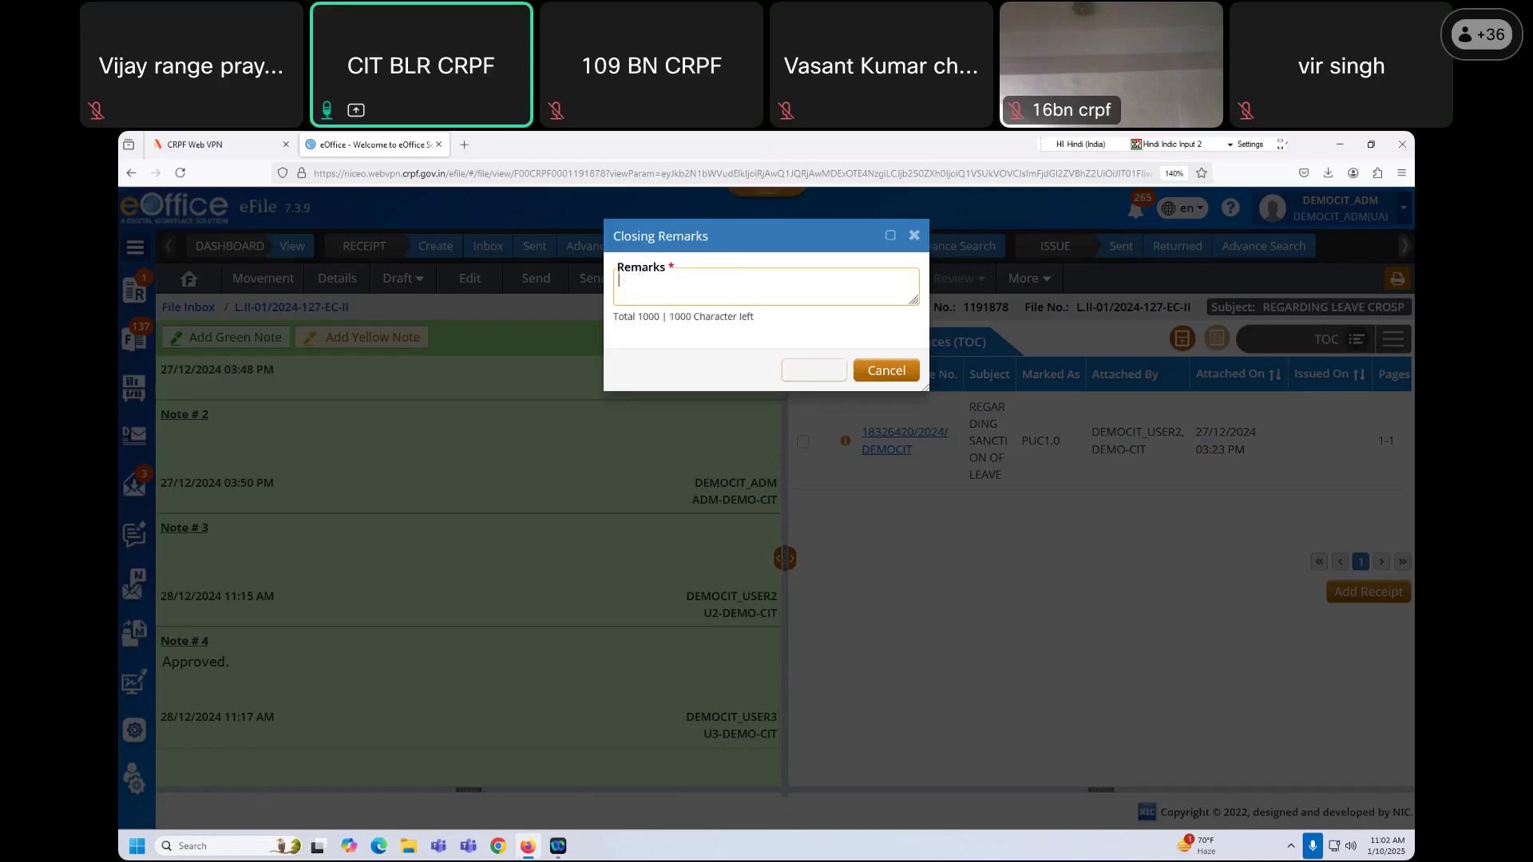
left_click(1079, 145)
left_click(1078, 160)
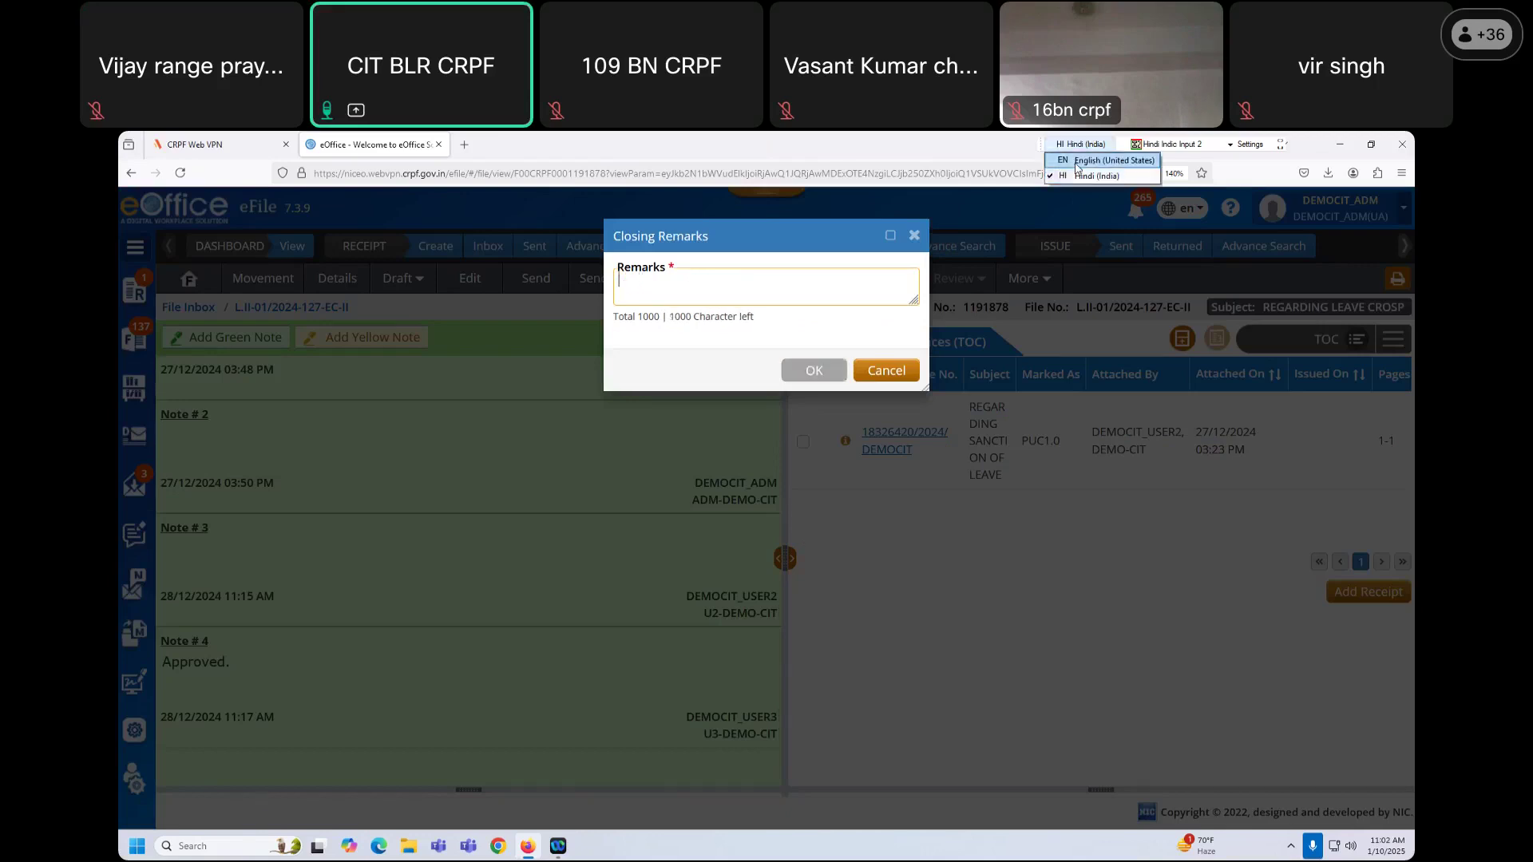
type("w")
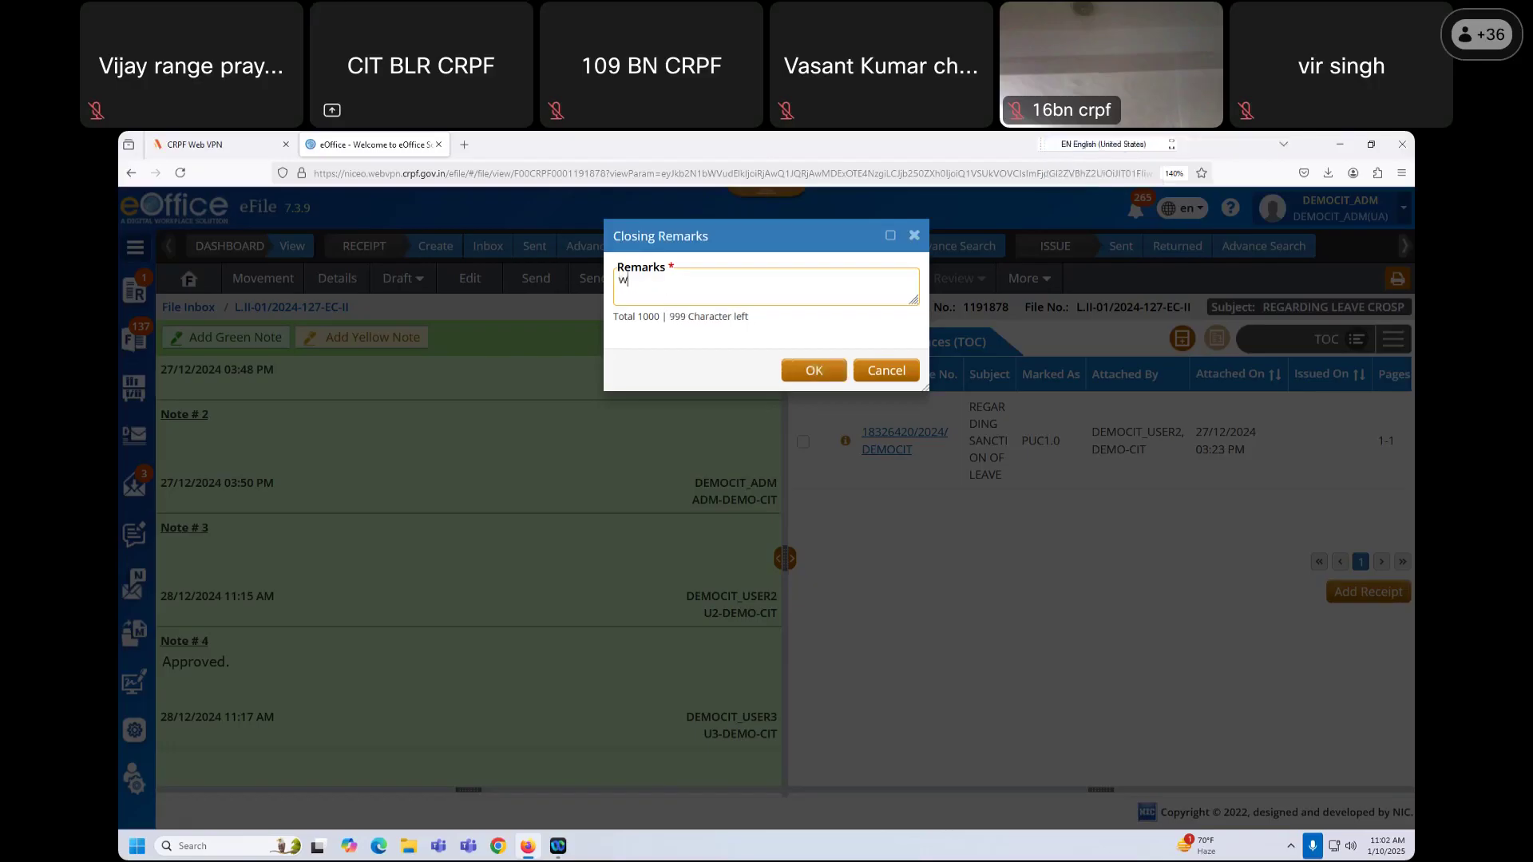
type("ork closed")
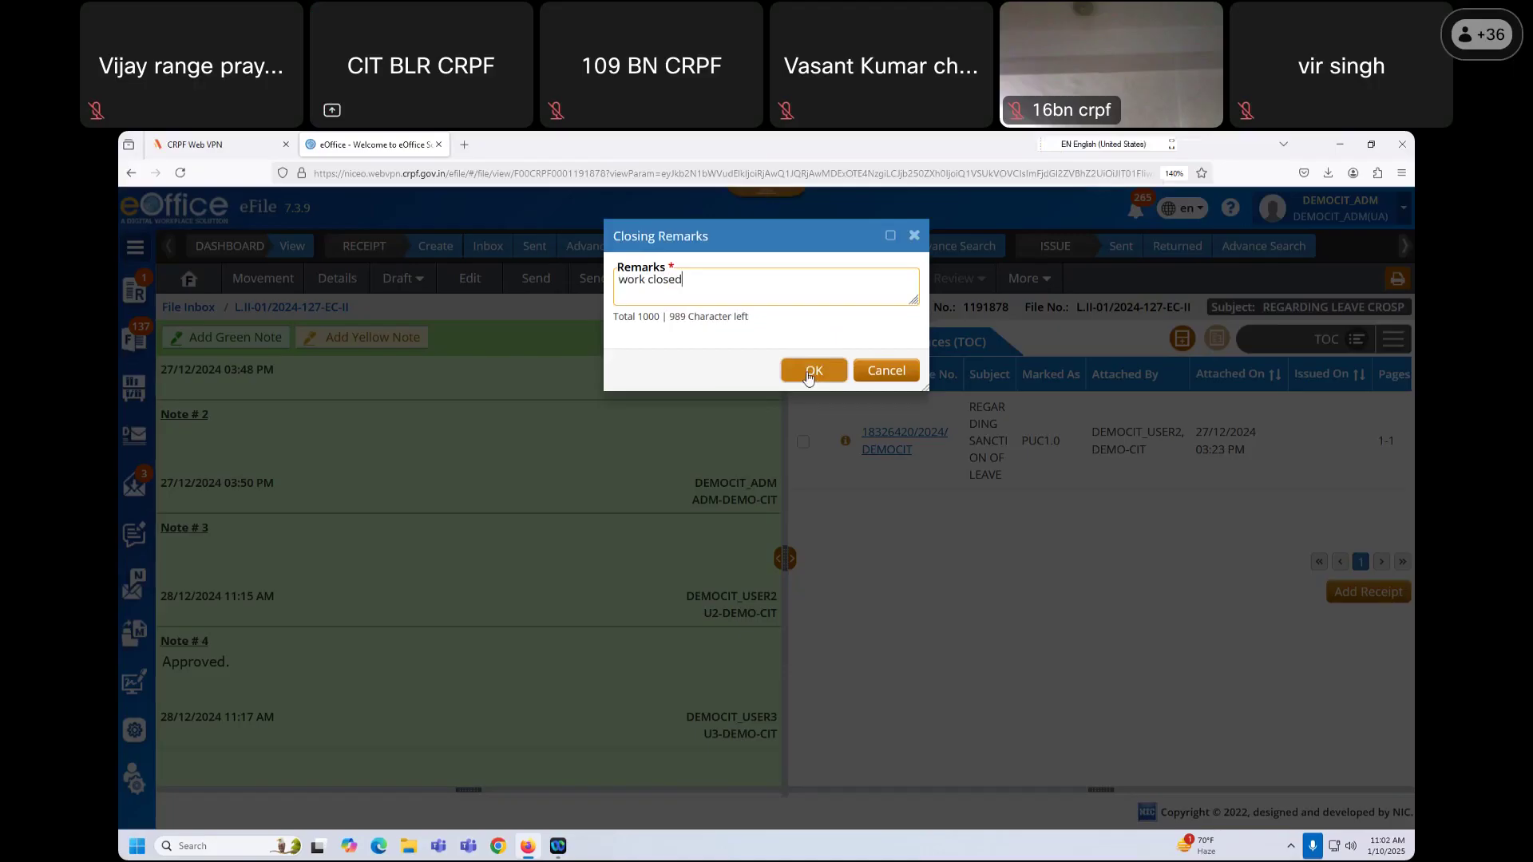
left_click(811, 371)
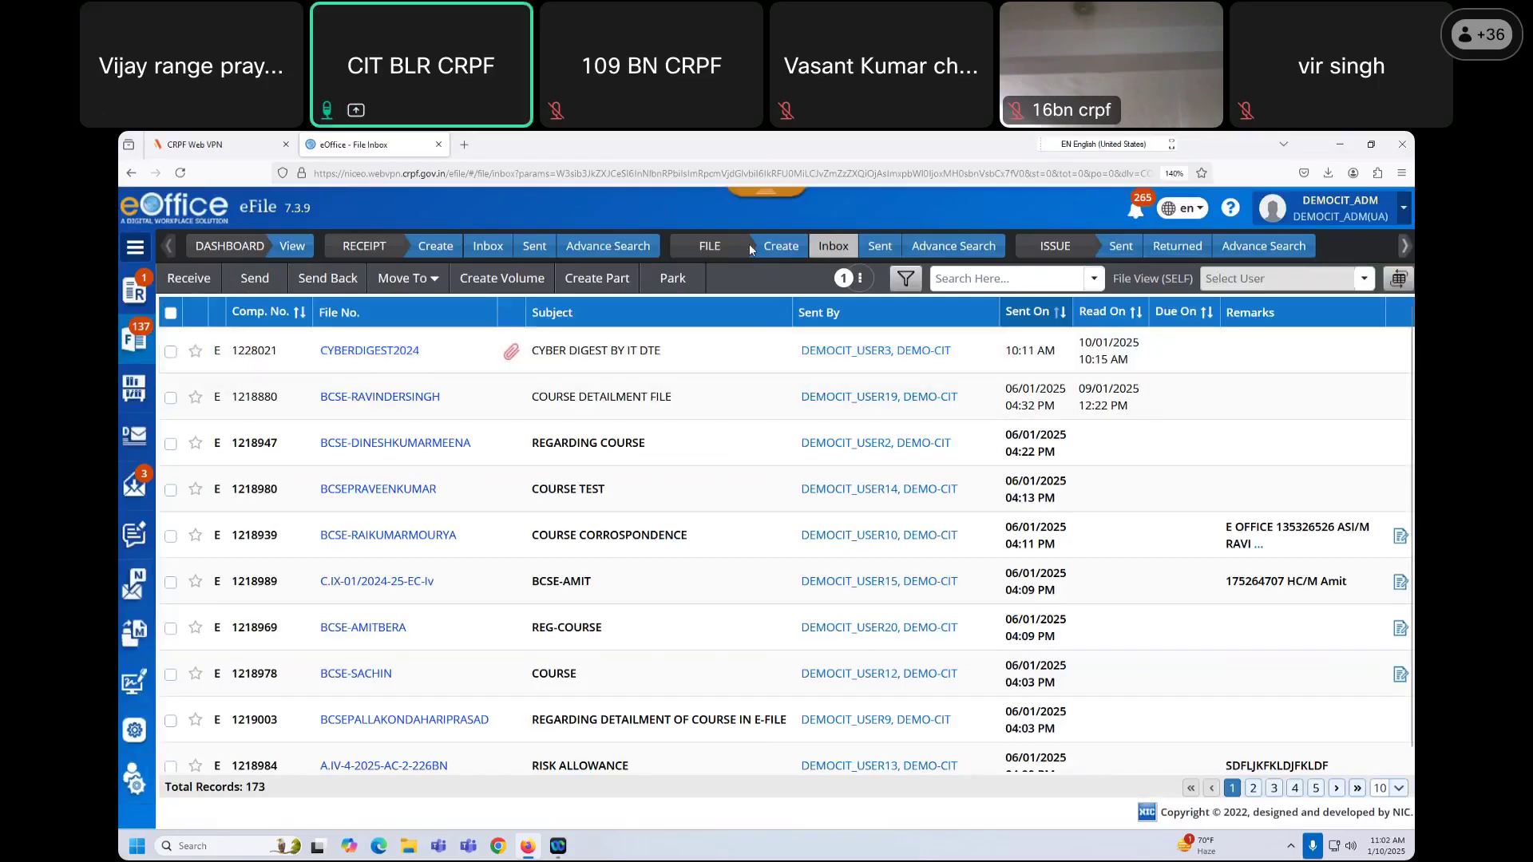
Step: Reload the File Inbox and select file 1218880
left_click(847, 245)
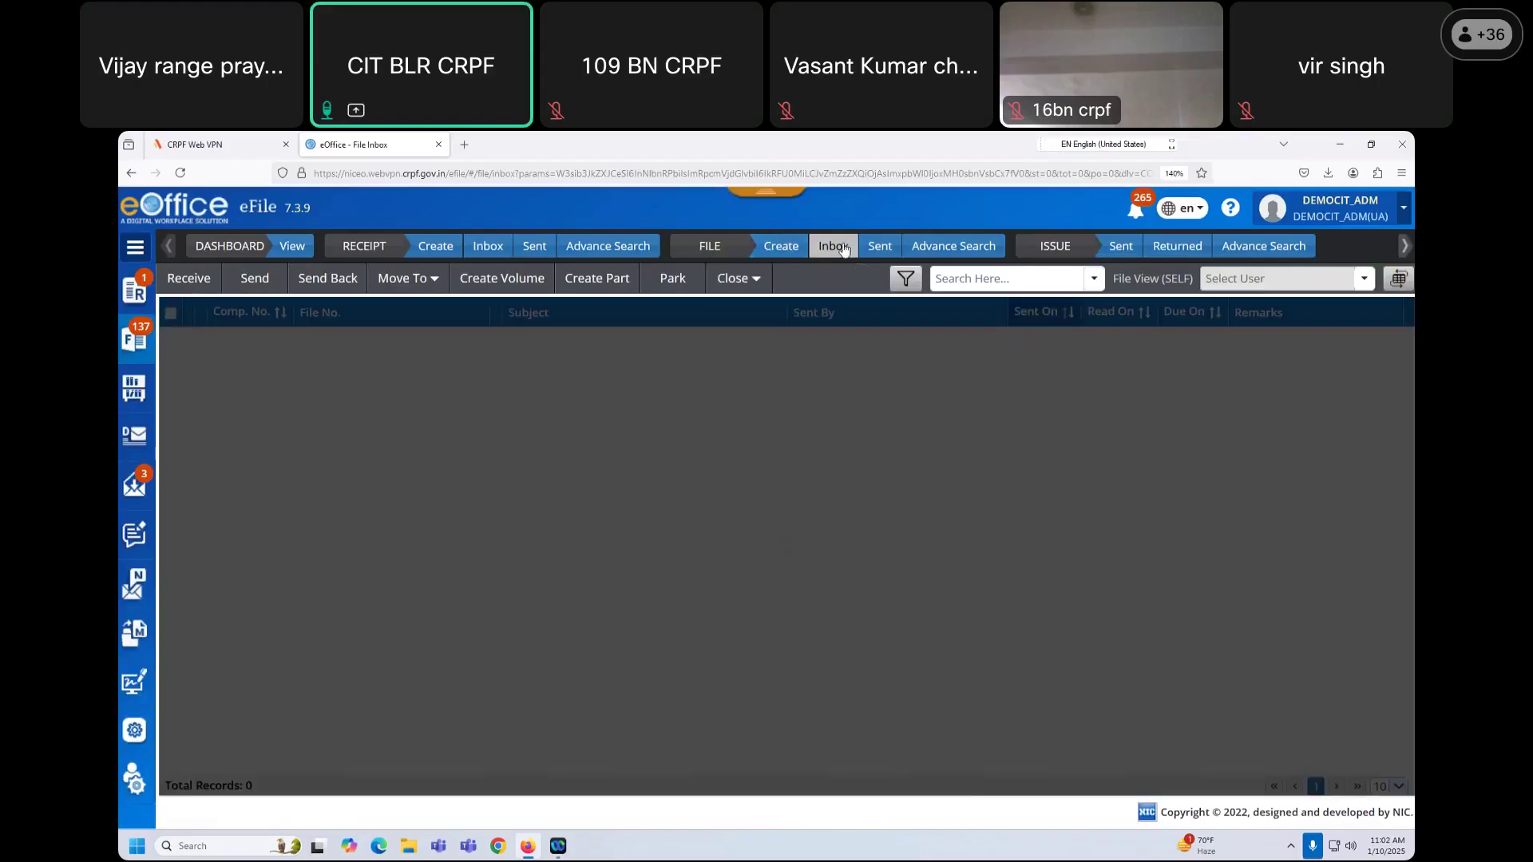
left_click(170, 352)
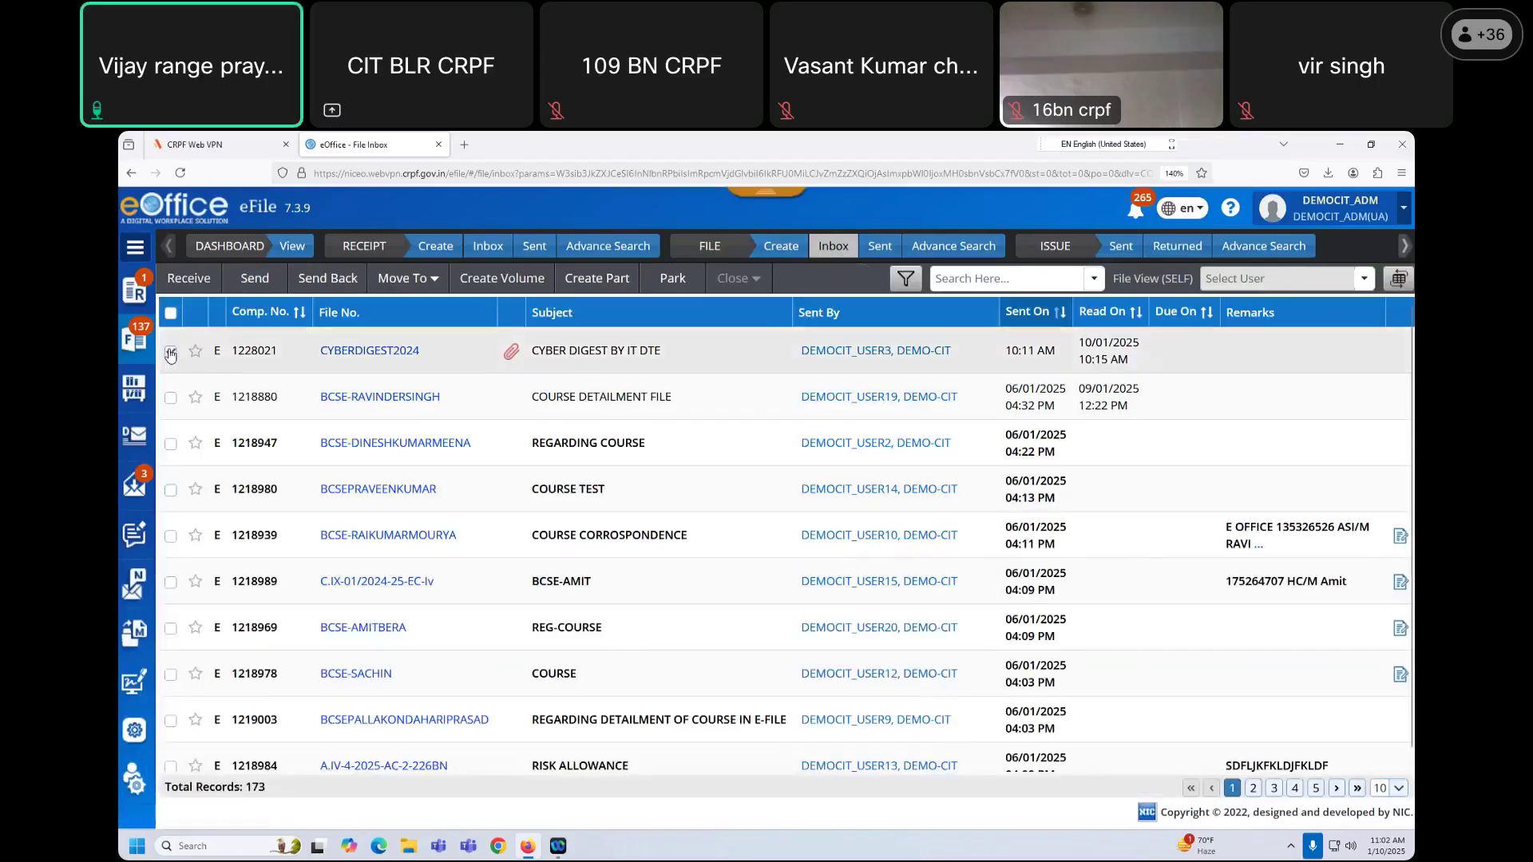
left_click(170, 352)
left_click(170, 398)
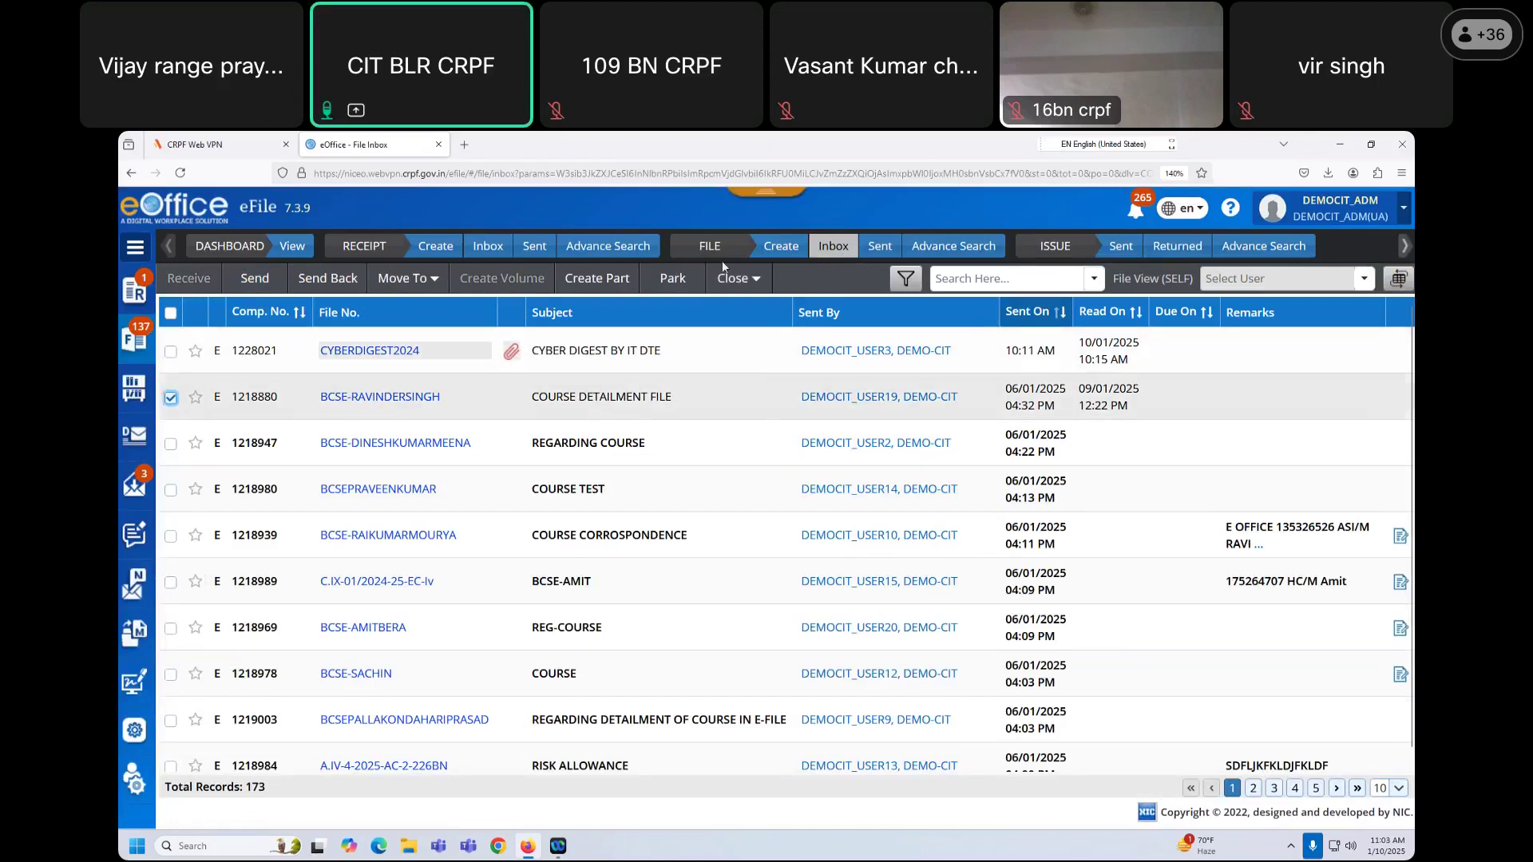
Step: Start closing file 1218880 with remarks, then dismiss the Closing Remarks prompt unused
left_click(736, 279)
left_click(823, 277)
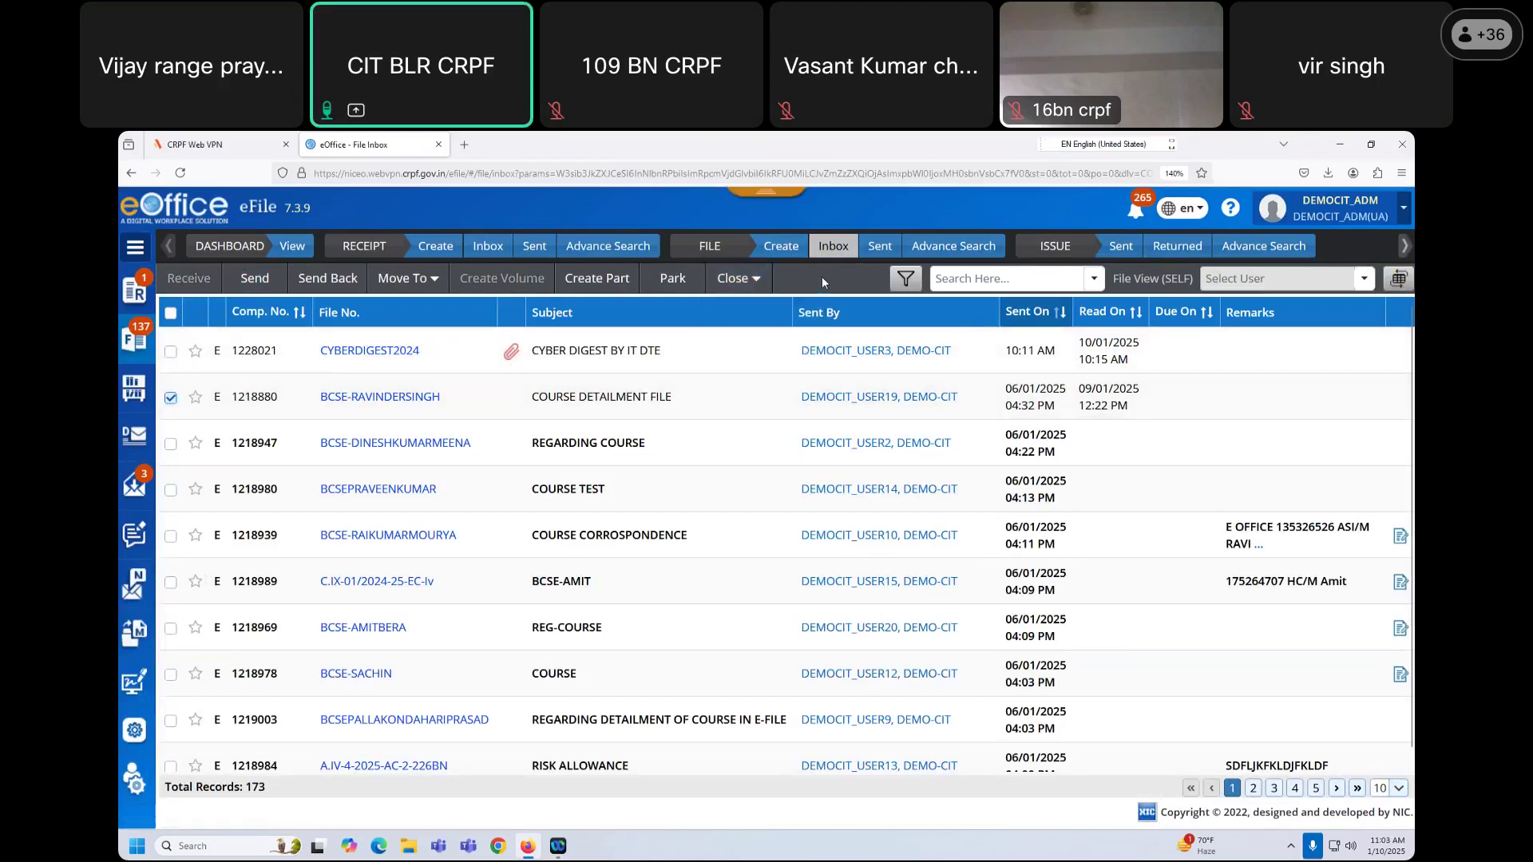
left_click(736, 279)
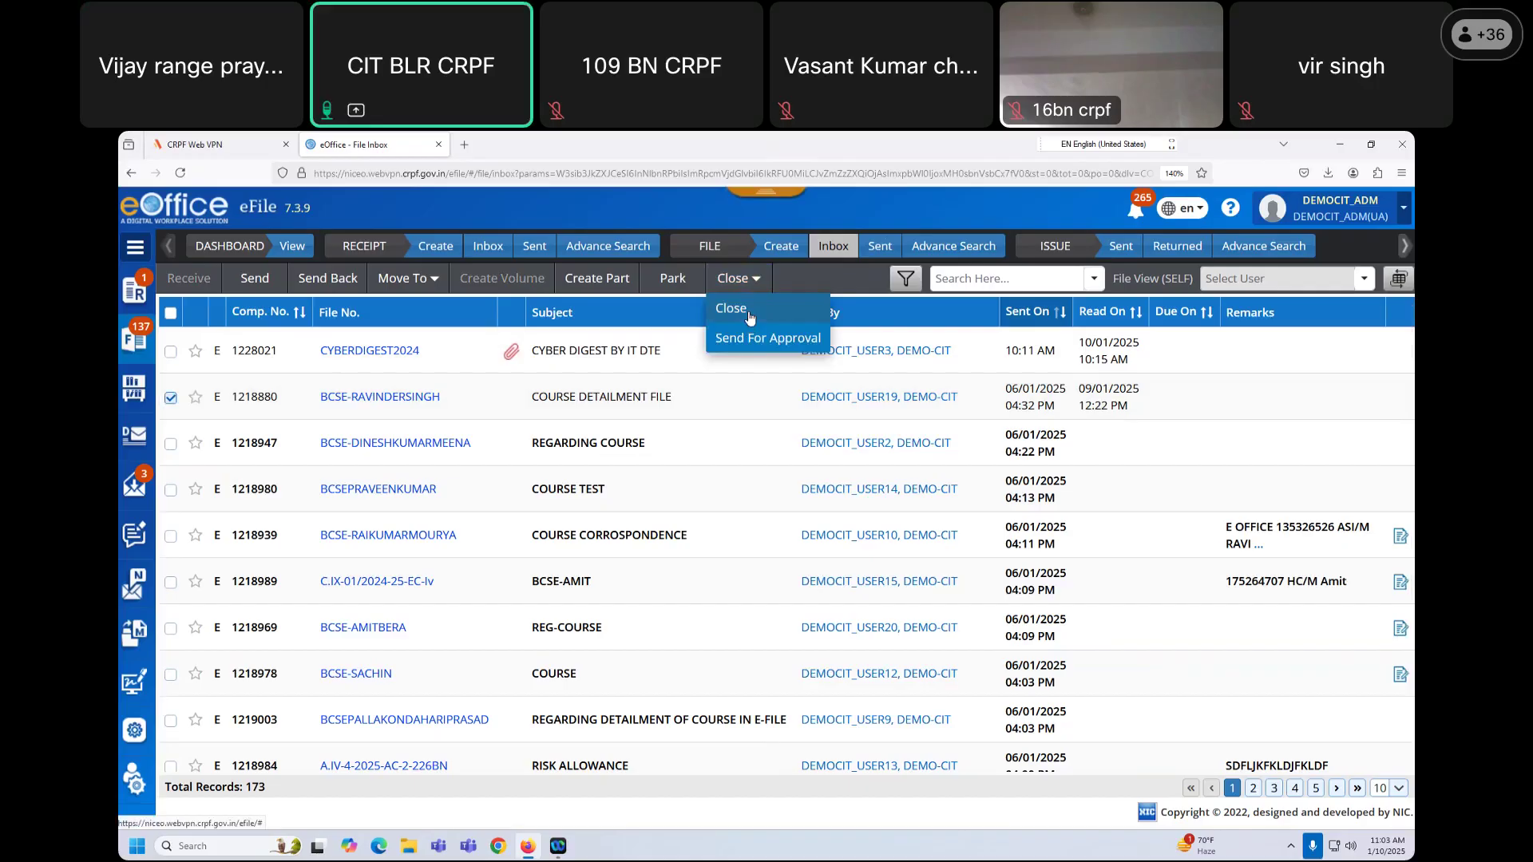
left_click(821, 272)
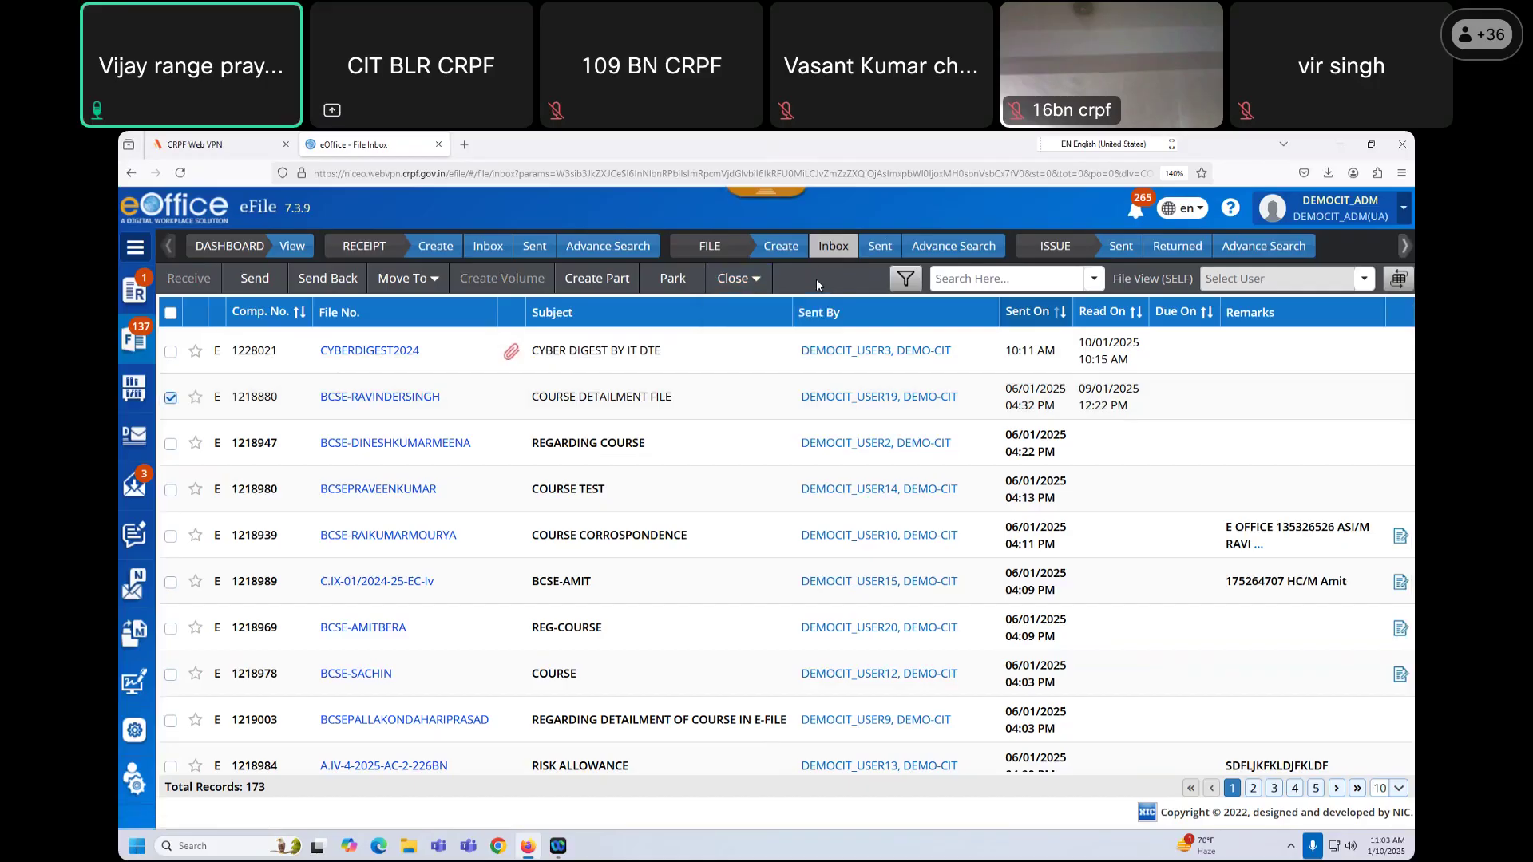
left_click(763, 285)
left_click(747, 303)
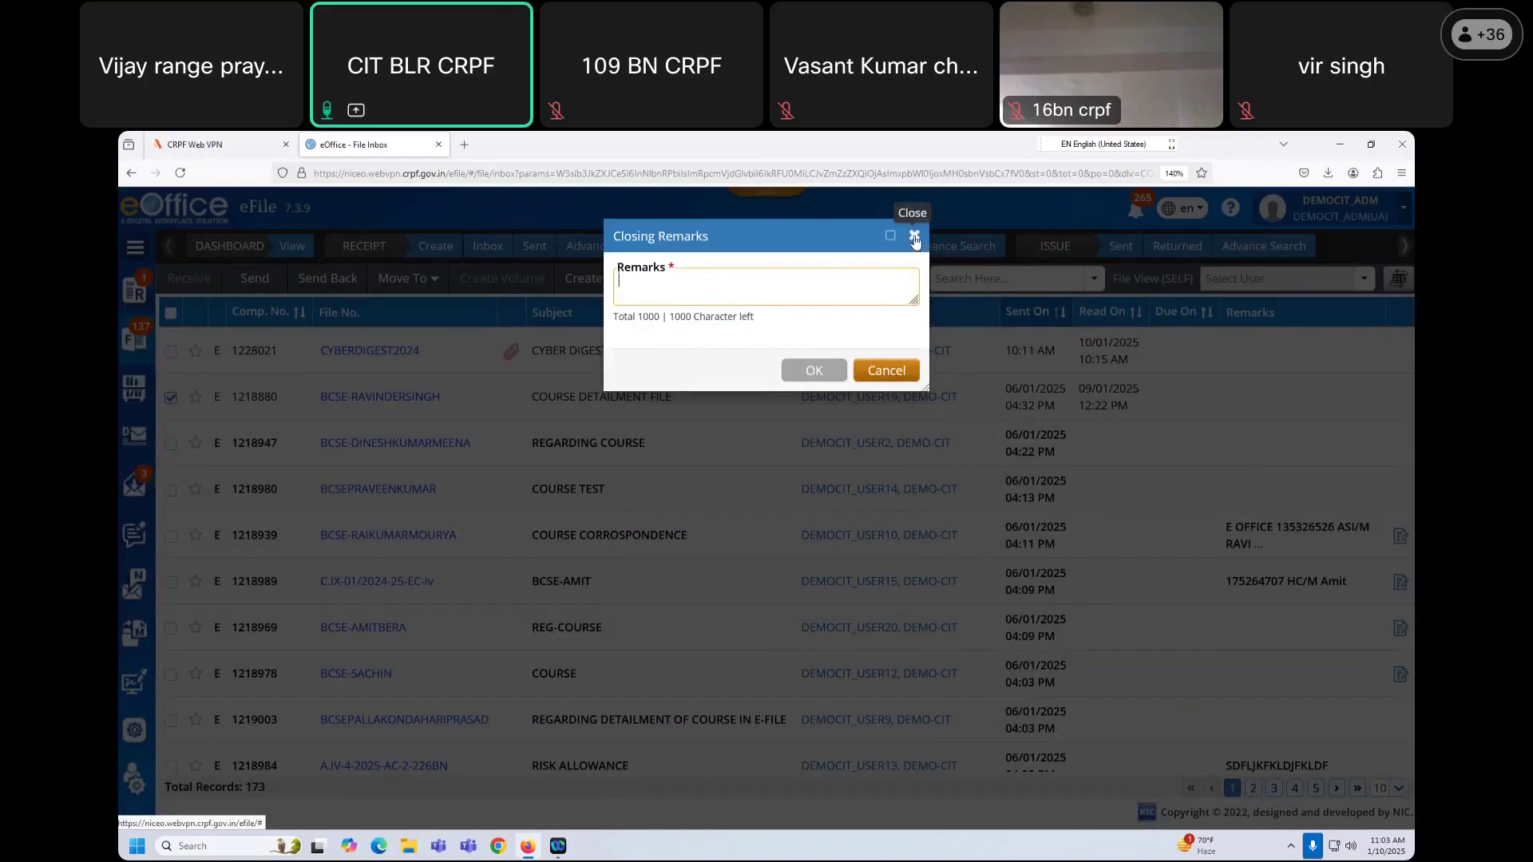
left_click_drag(776, 238, 773, 299)
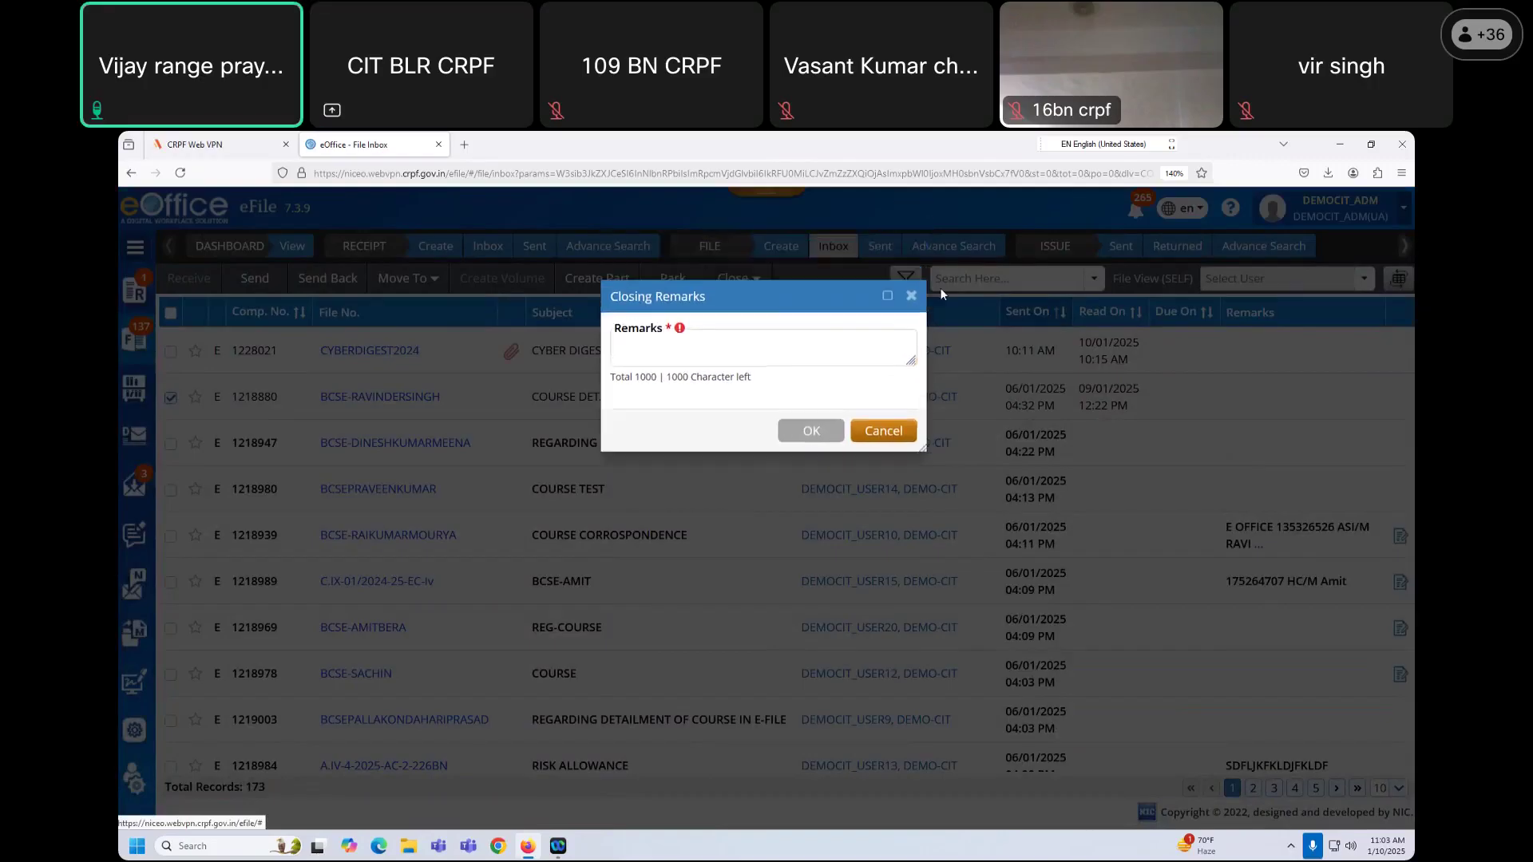
left_click(892, 297)
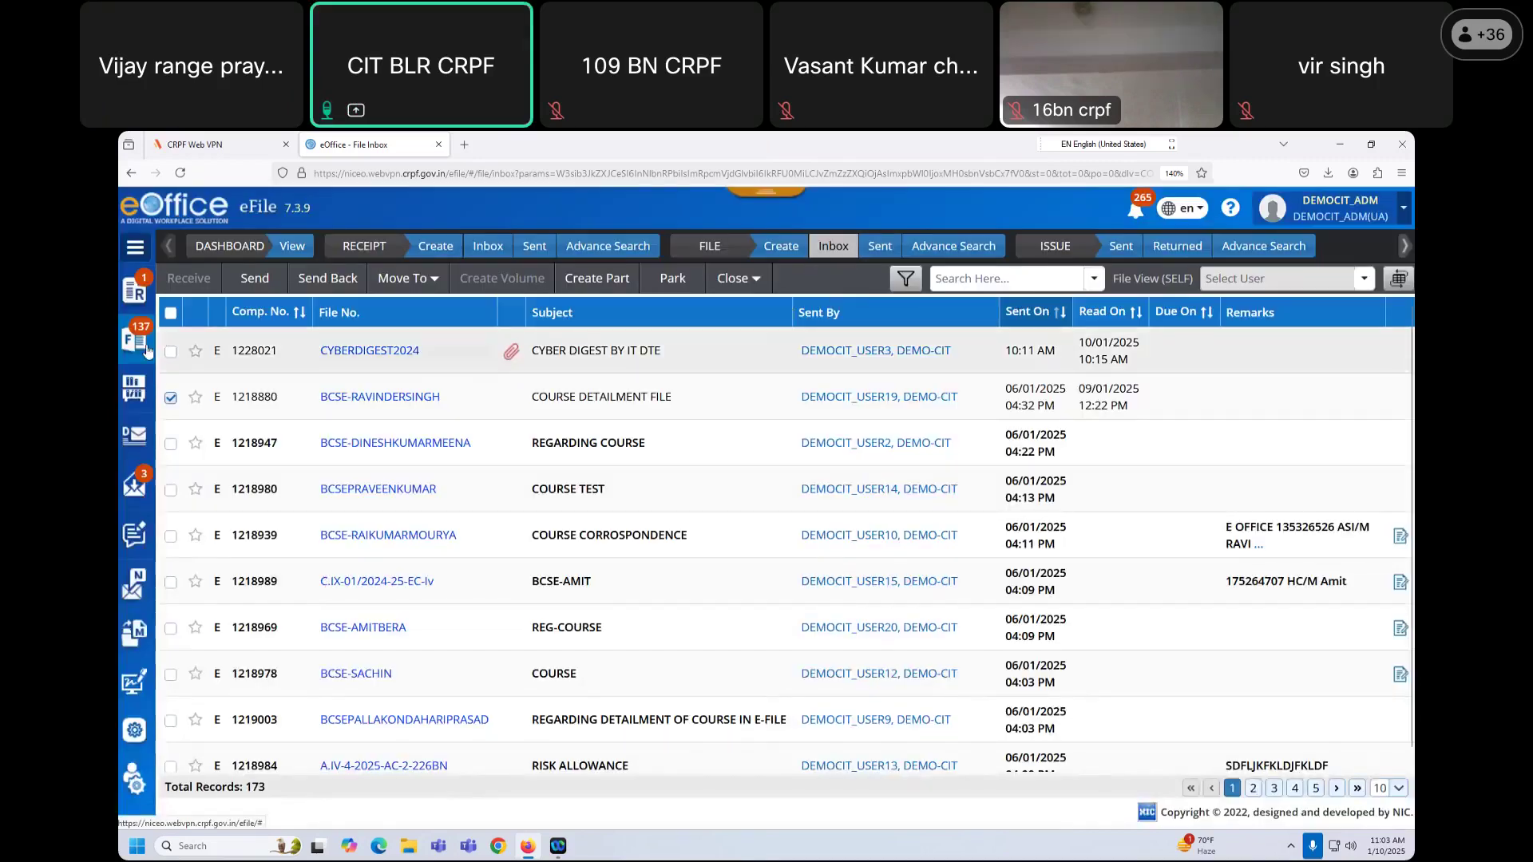
Step: Open File Repository > Closed Files and tick L.II-01/2024-127-EC-II in the list
left_click(141, 391)
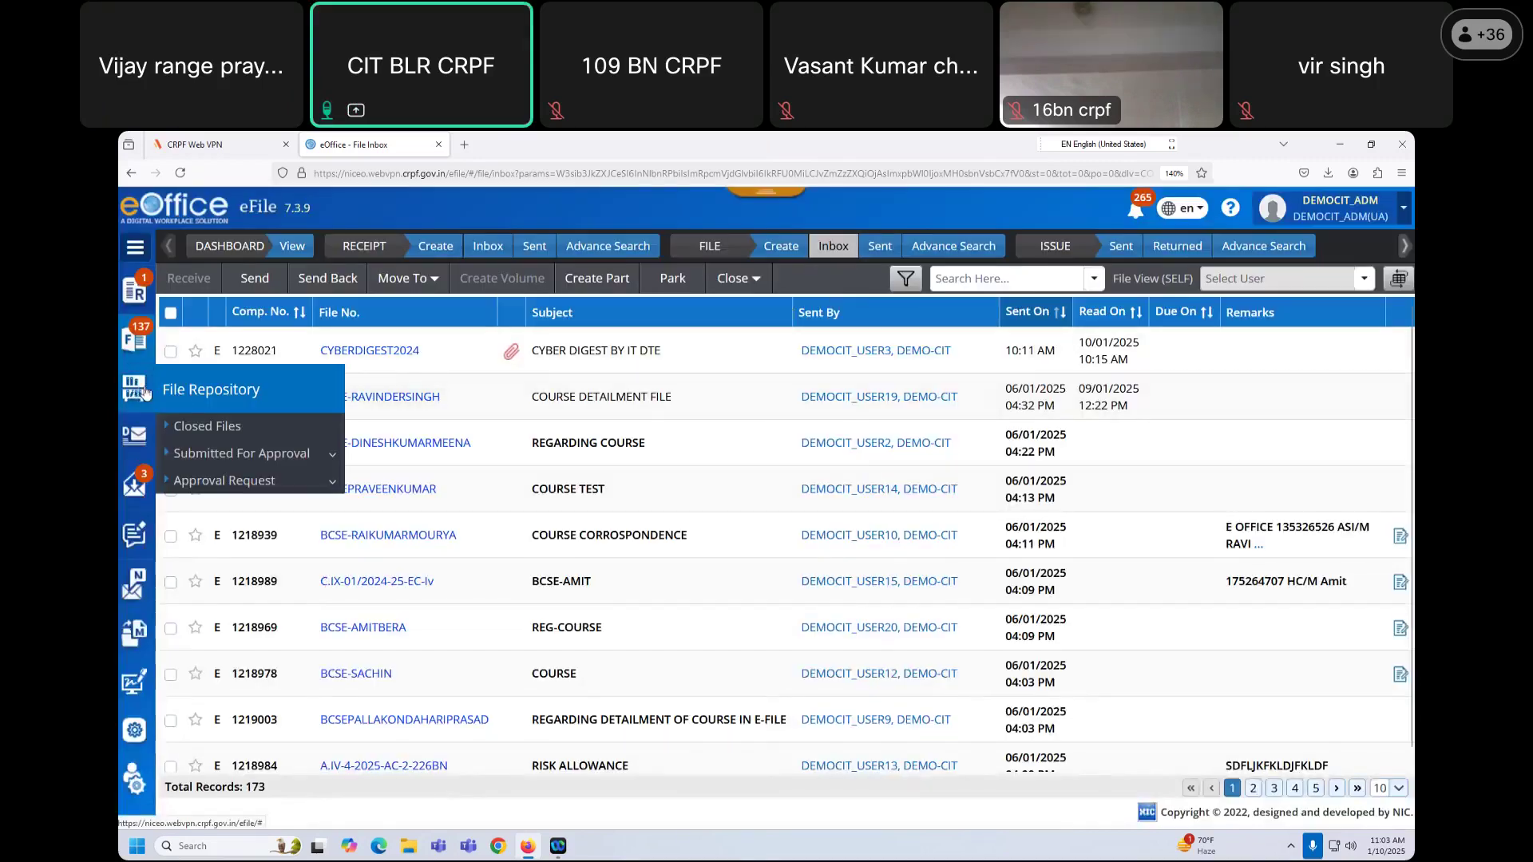
left_click(210, 433)
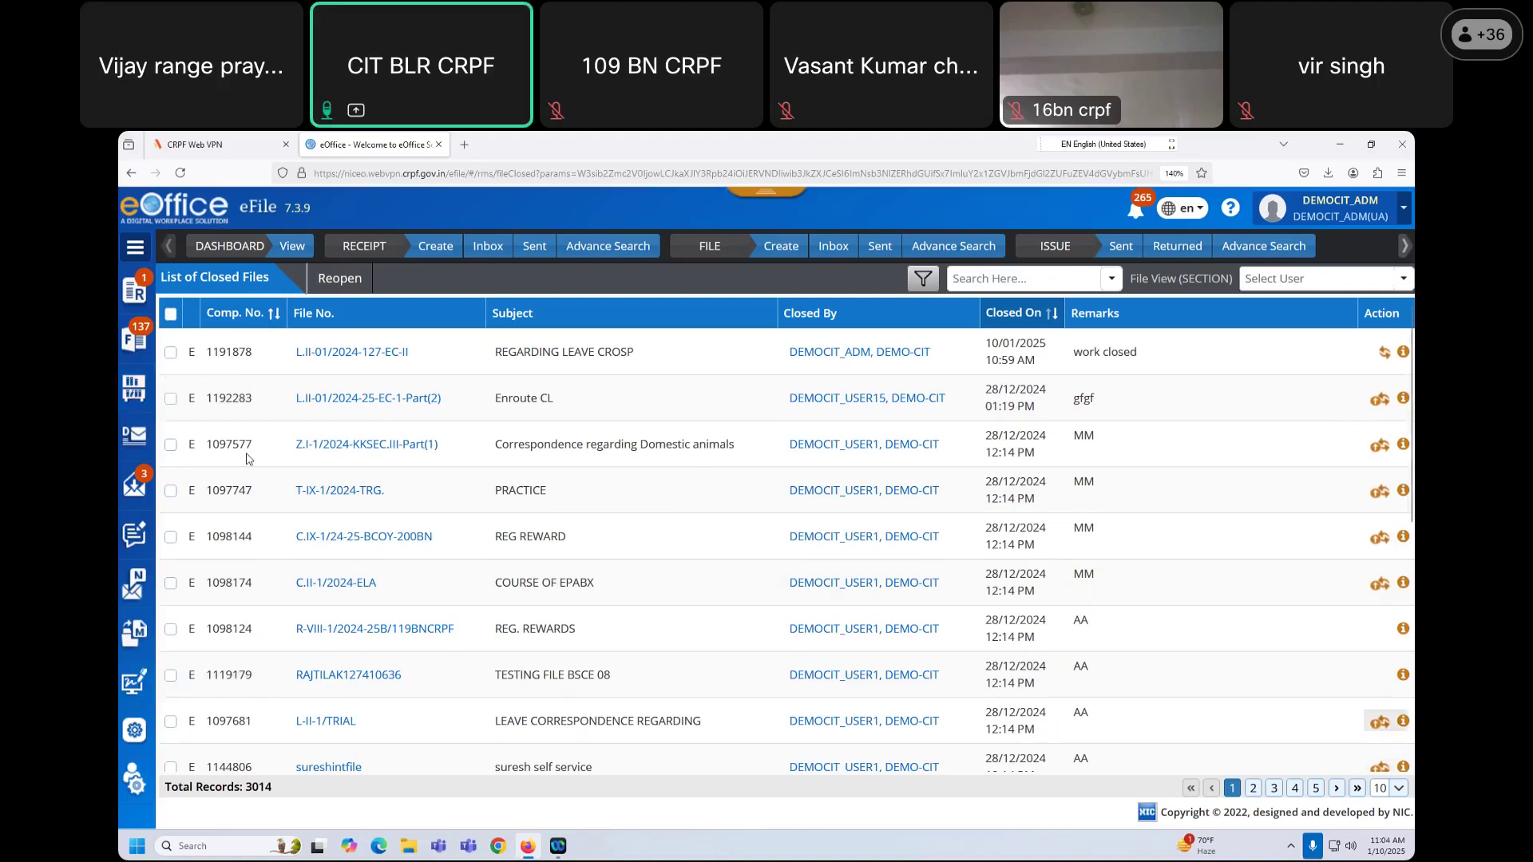
left_click(136, 389)
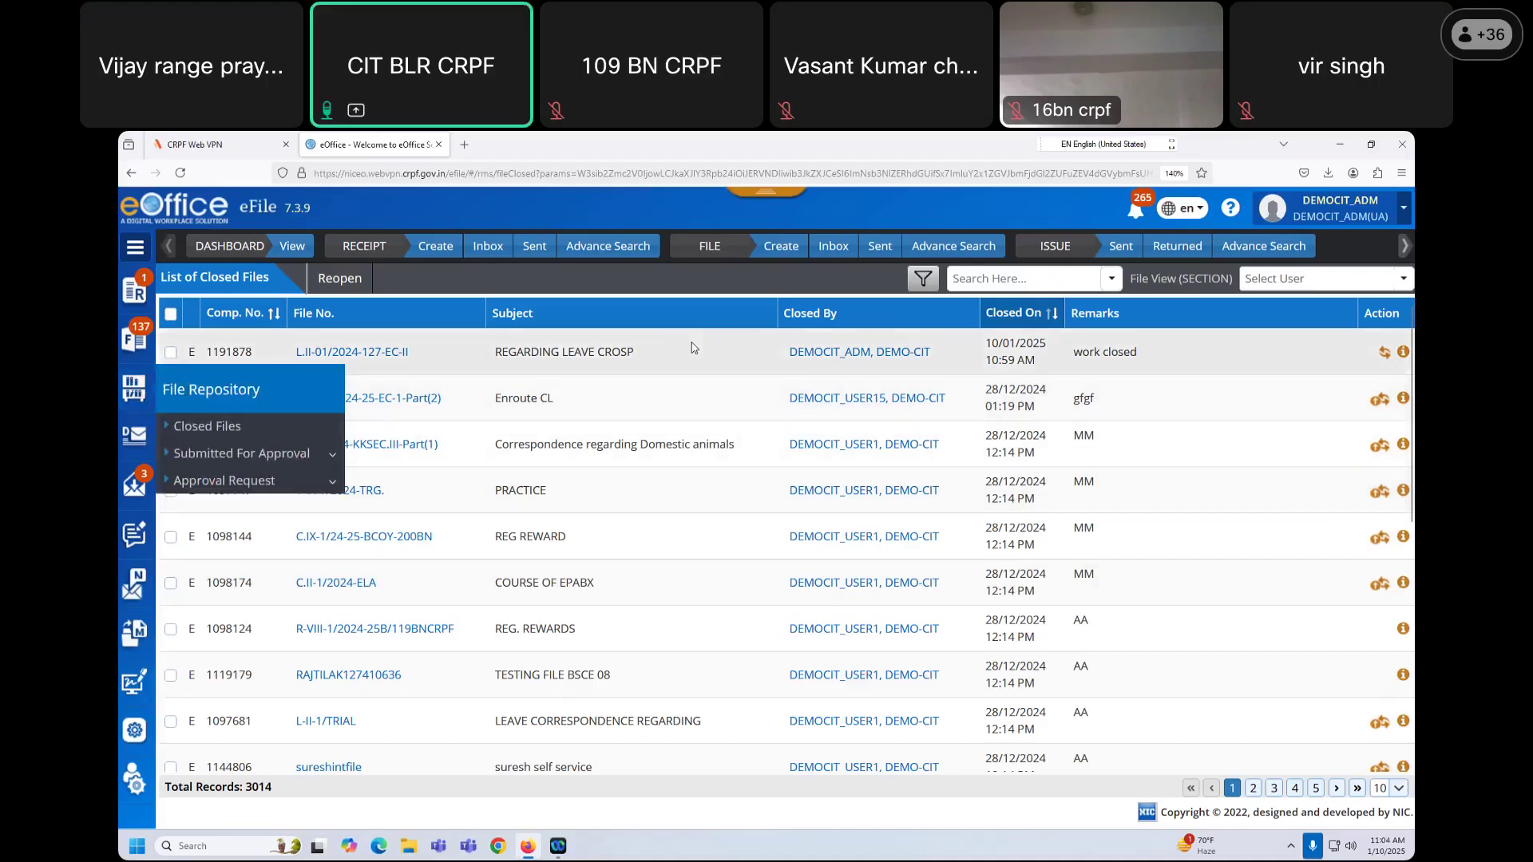
left_click(607, 341)
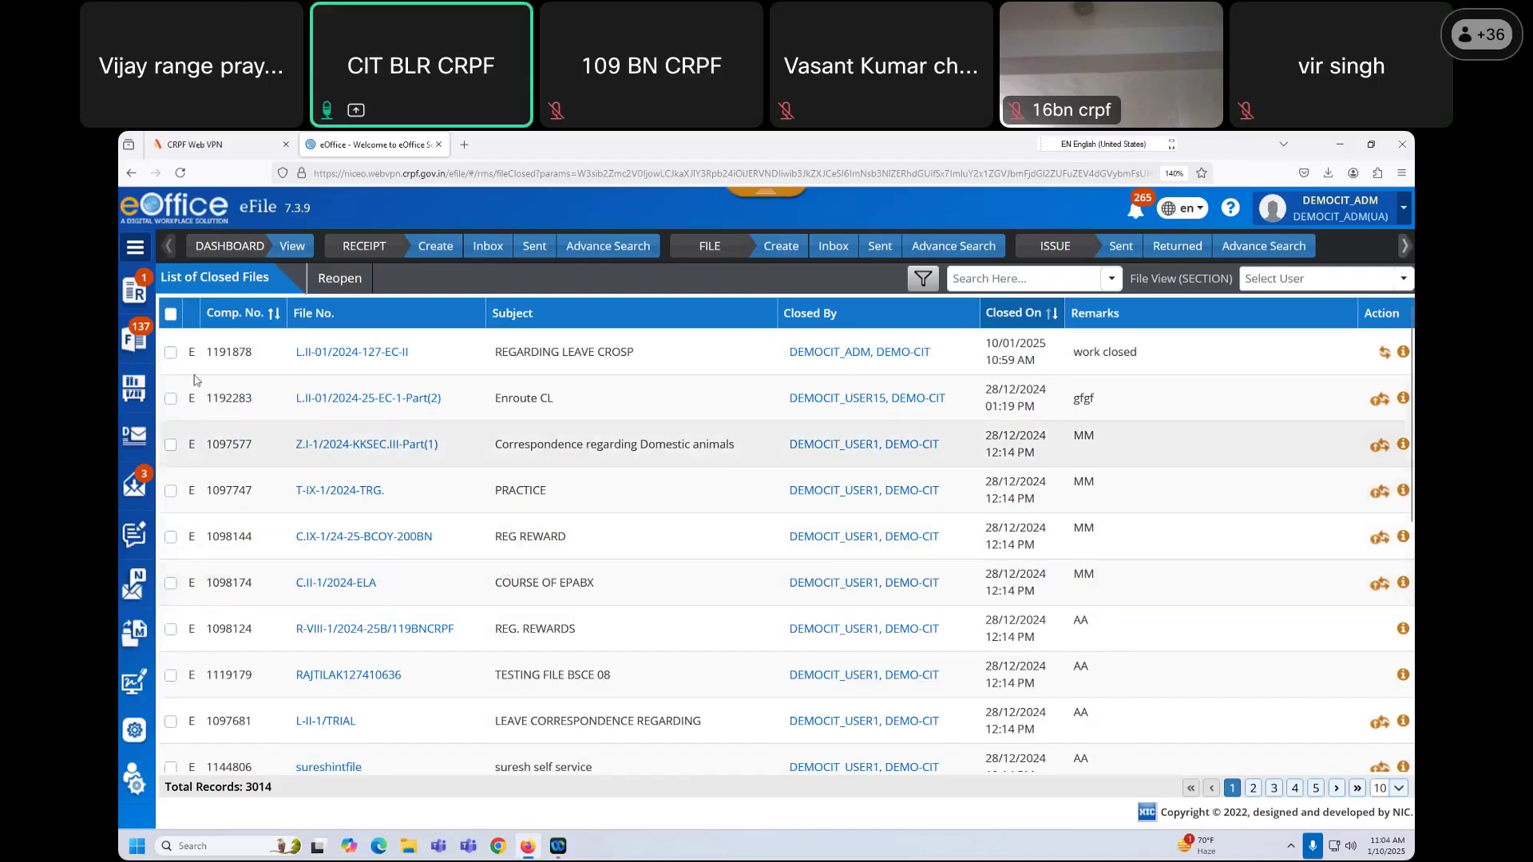
left_click(171, 354)
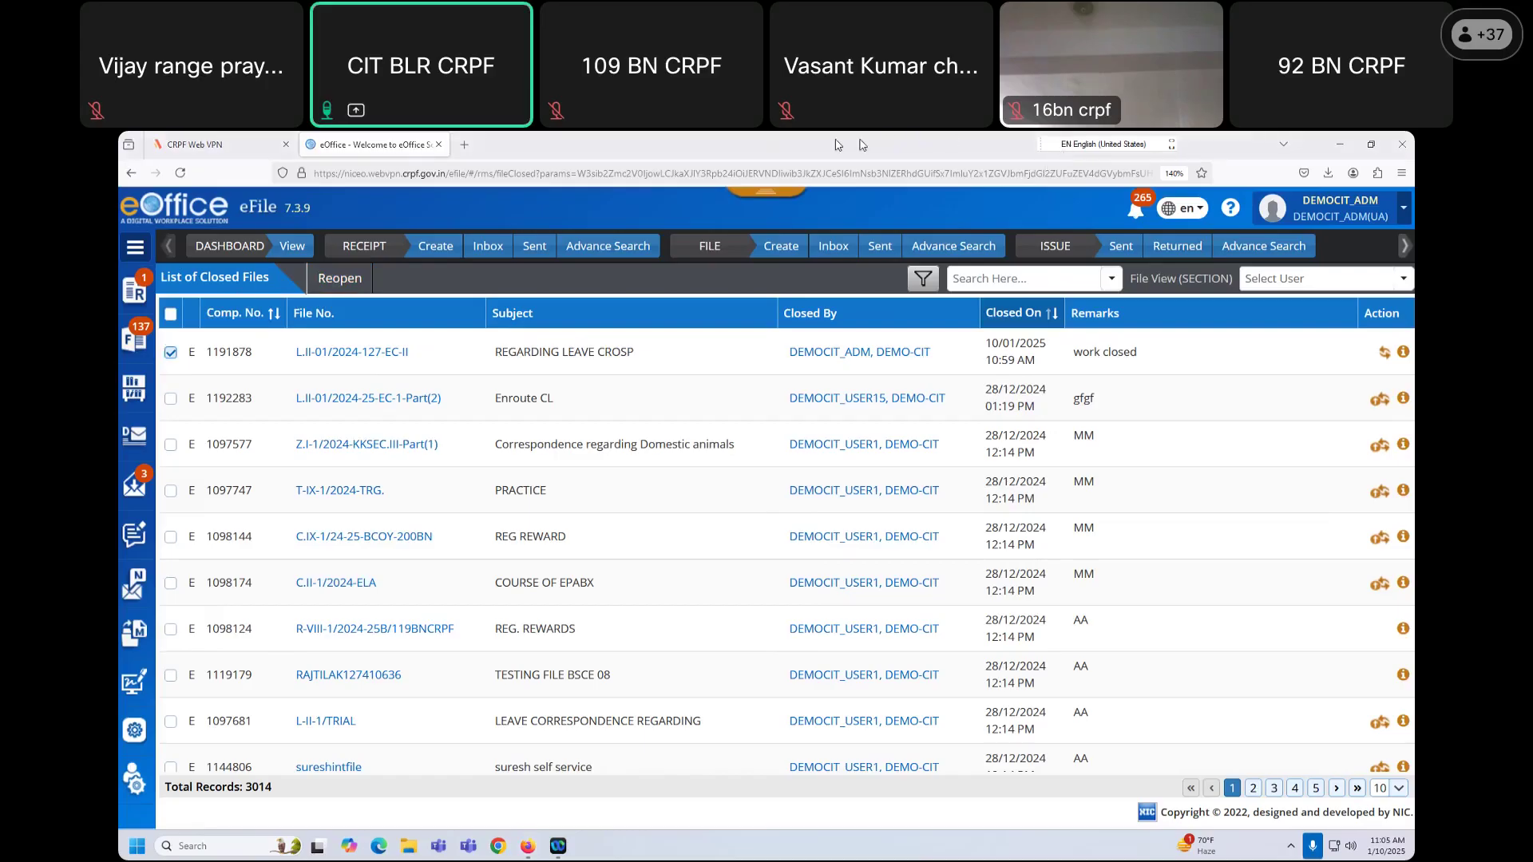
Step: Open the notifications dropdown and scroll down through the older received-file alerts
left_click(1136, 218)
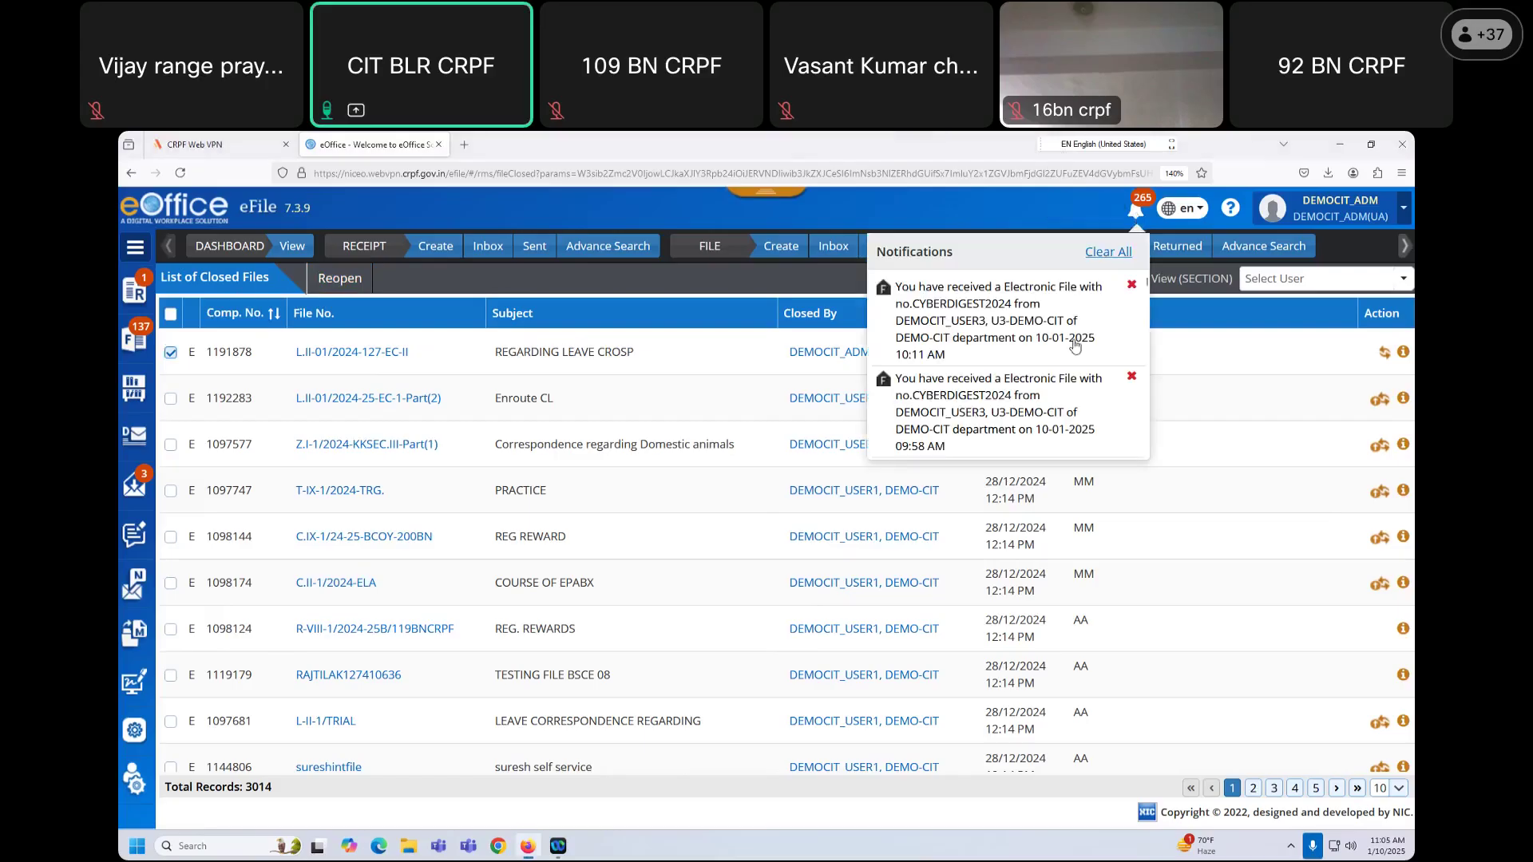
scroll(1089, 366, "down", 5)
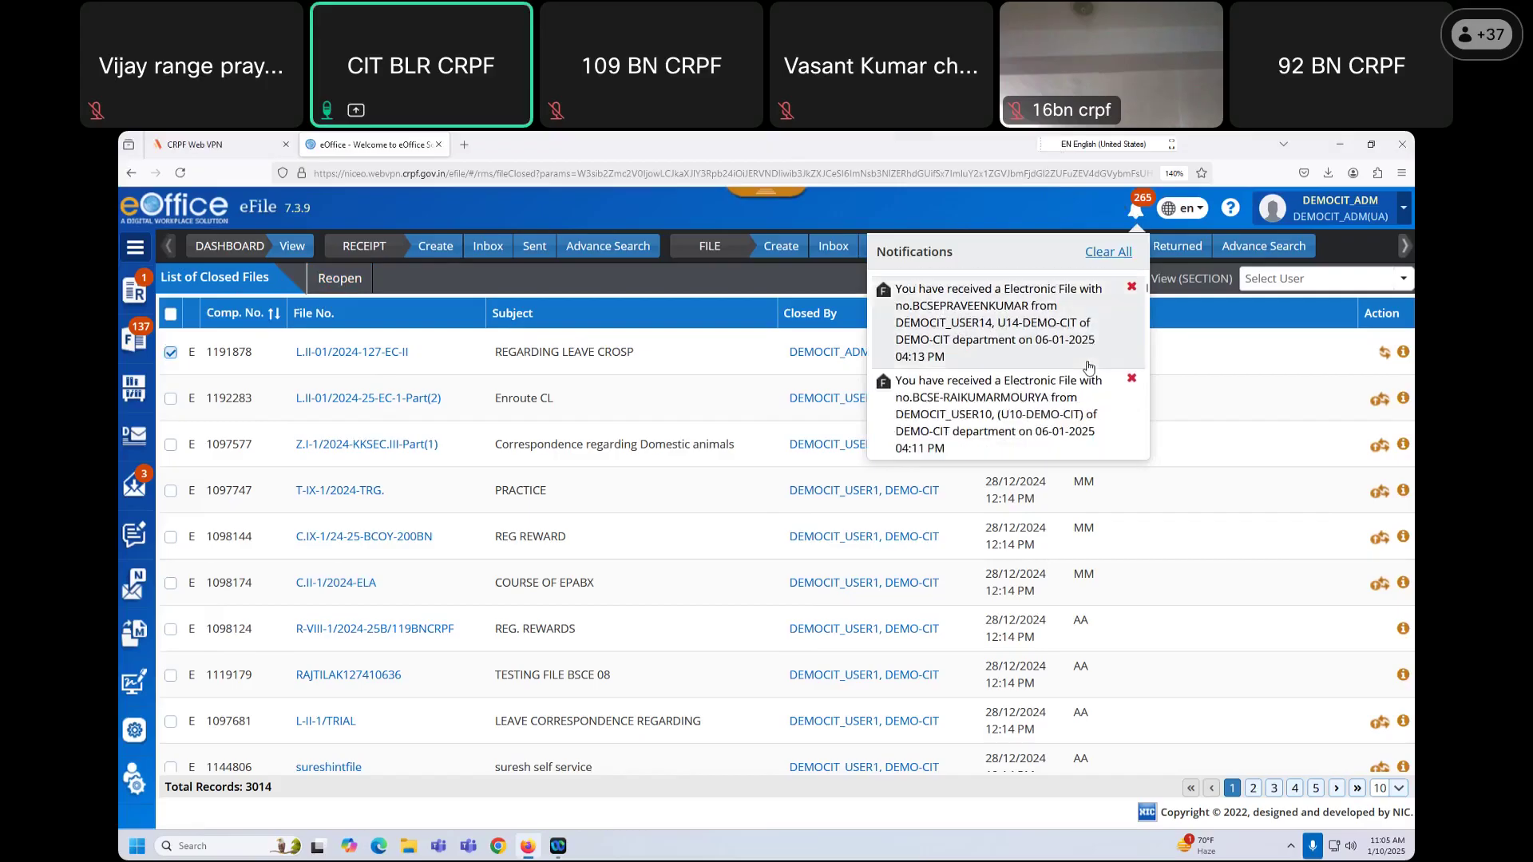
scroll(1089, 367, "down", 3)
scroll(1087, 366, "down", 3)
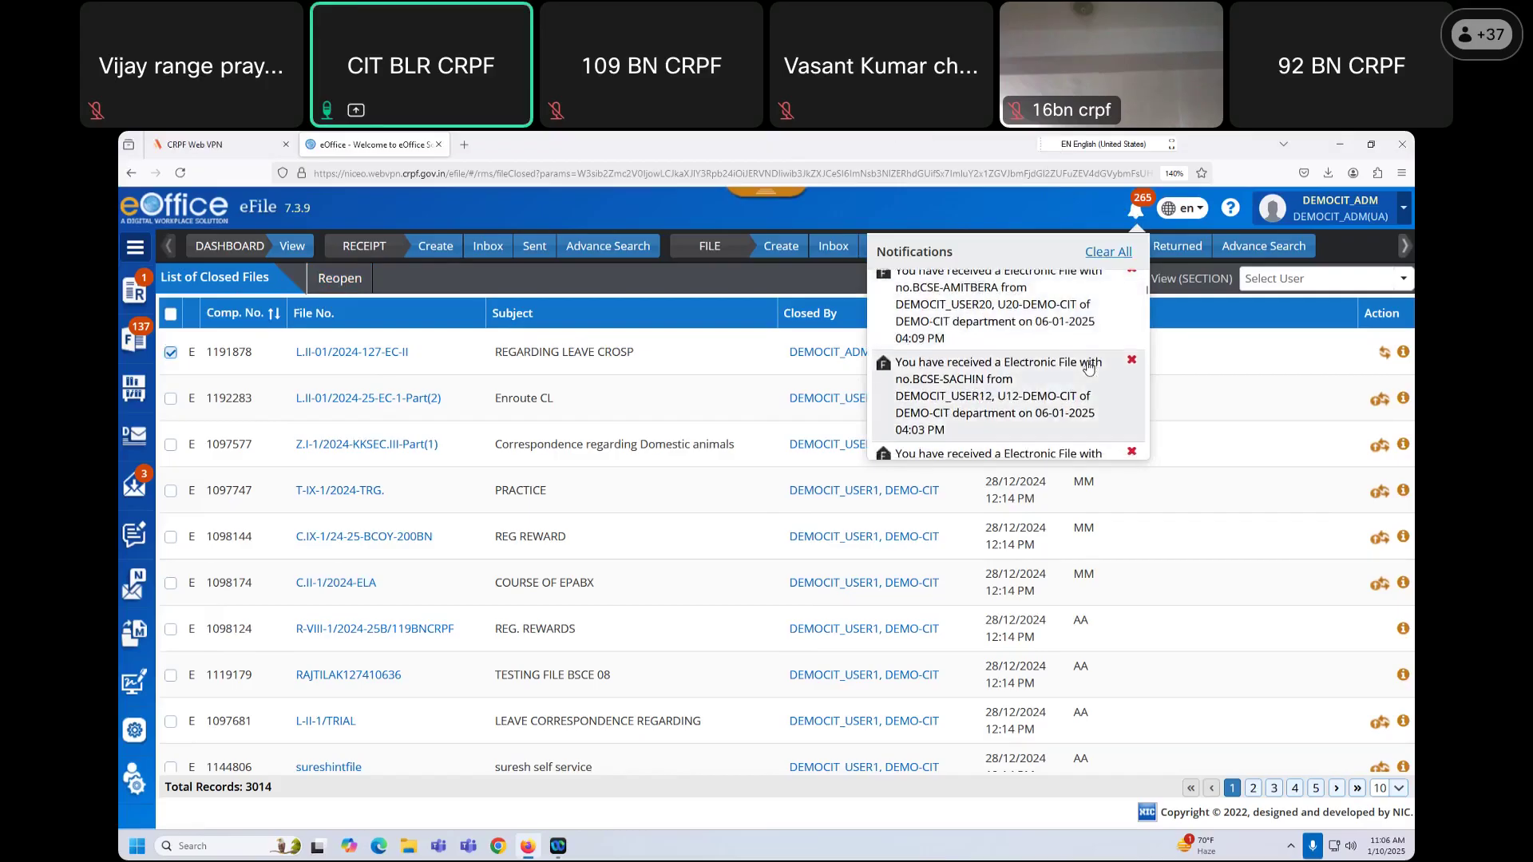
scroll(1075, 424, "down", 3)
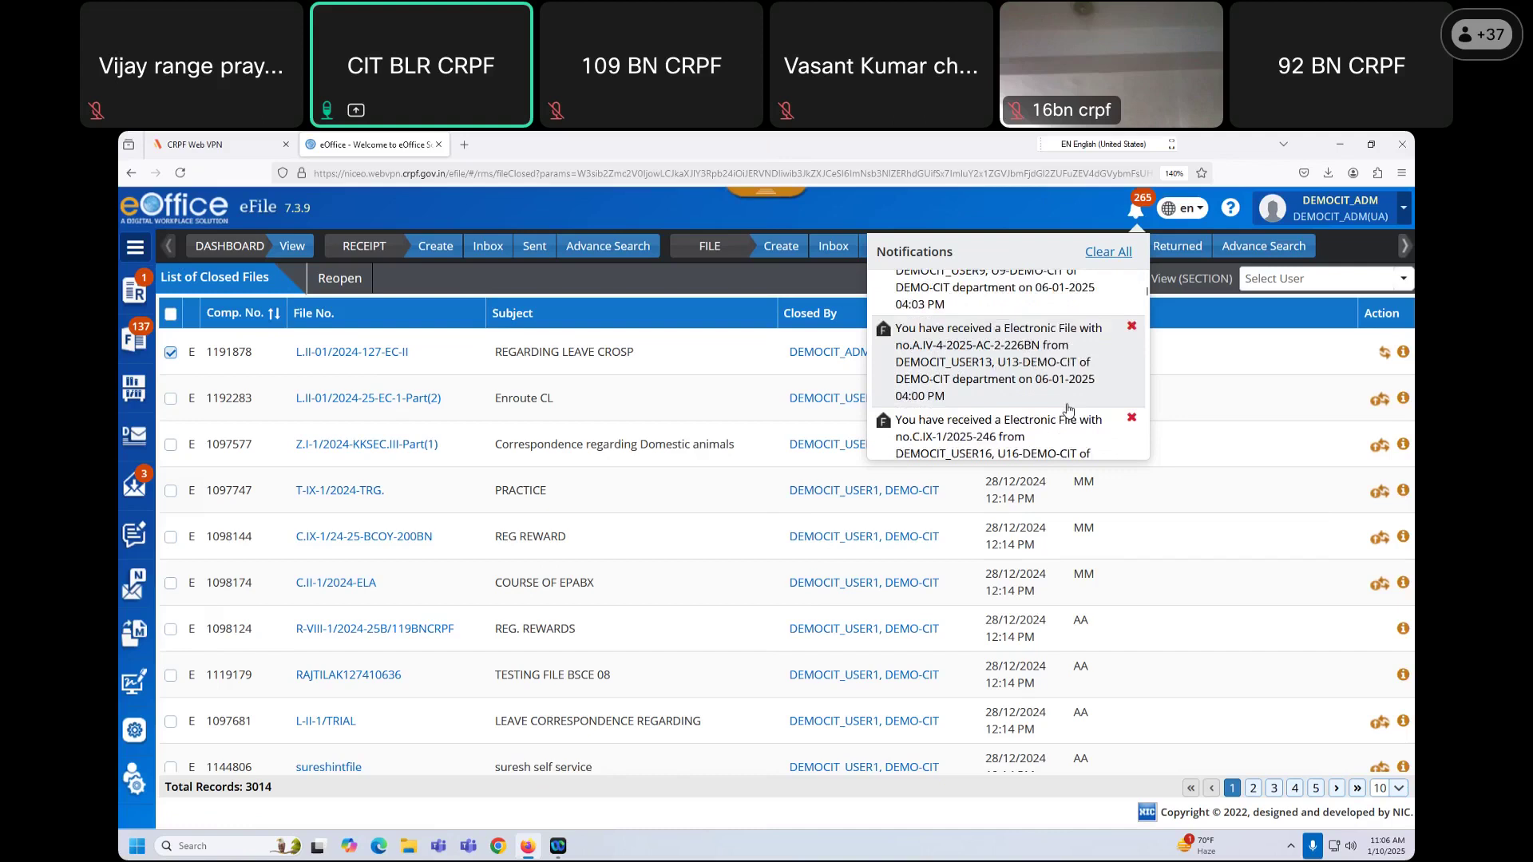
scroll(1065, 397, "down", 5)
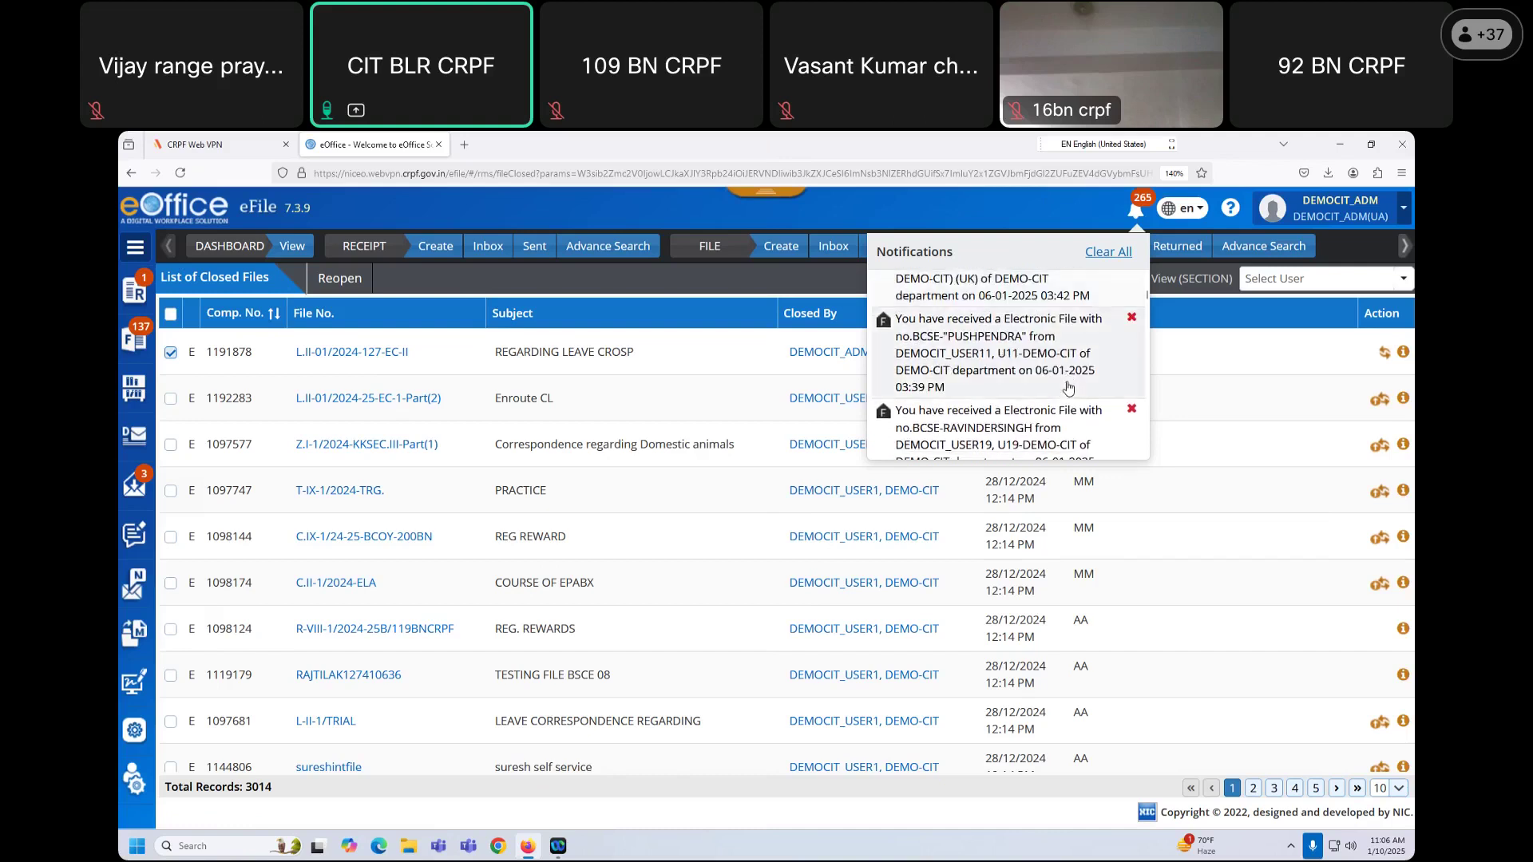
scroll(1069, 387, "down", 8)
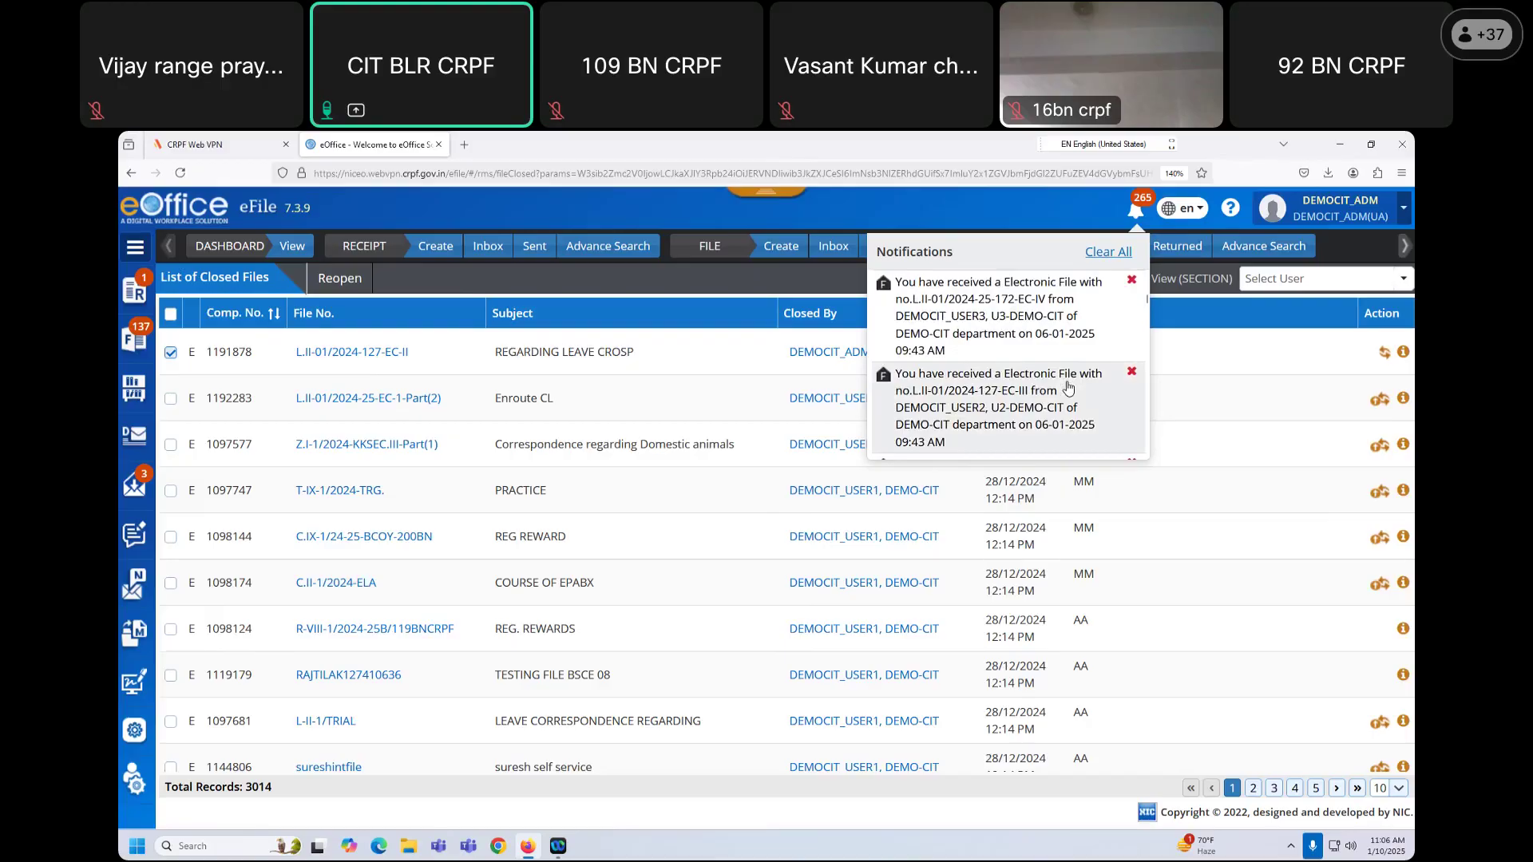
scroll(1068, 387, "down", 10)
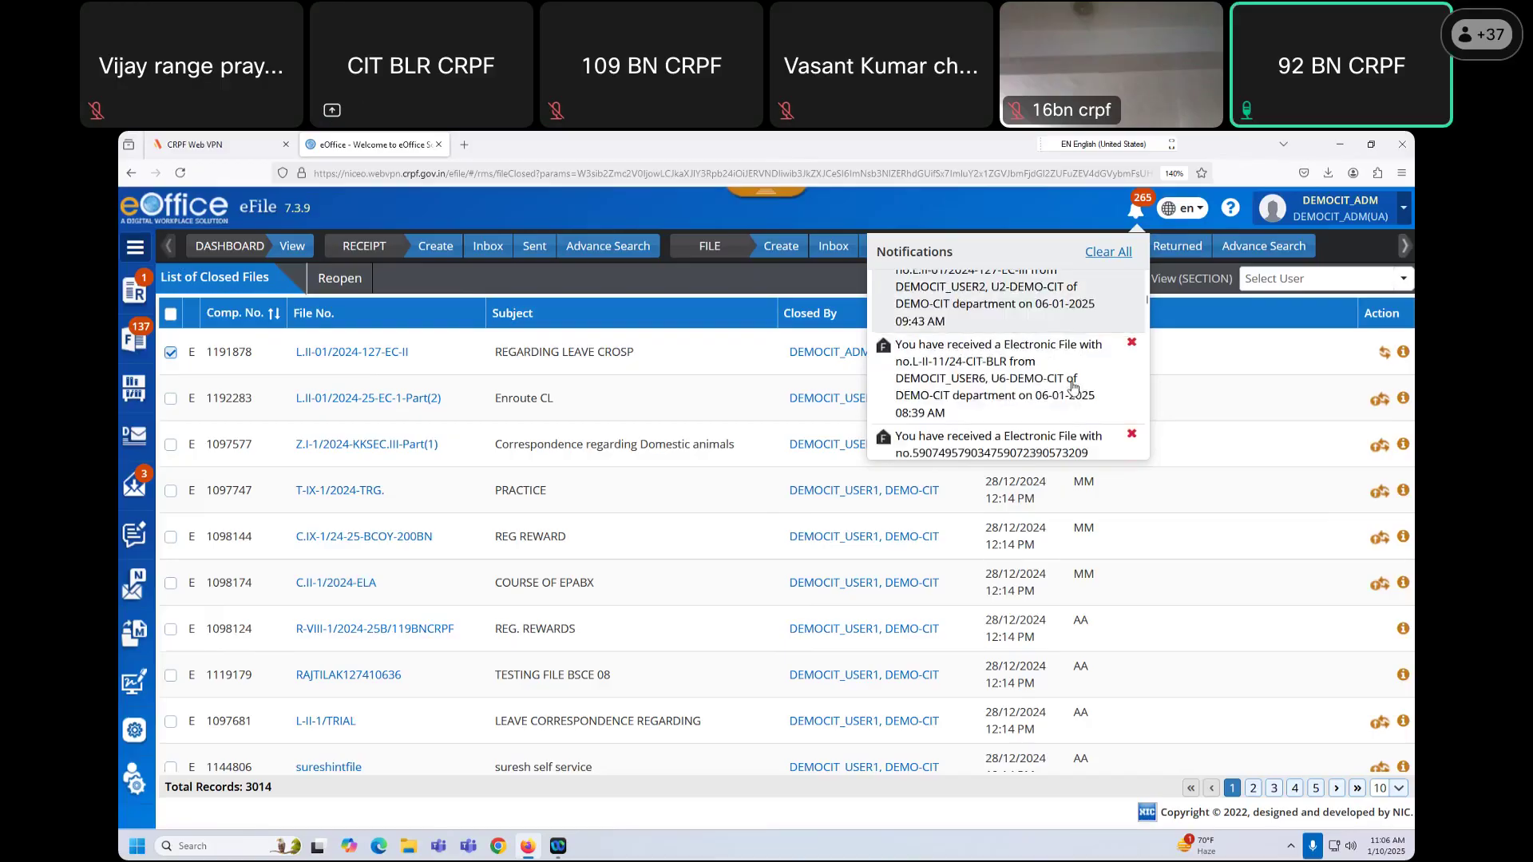
scroll(1072, 387, "down", 10)
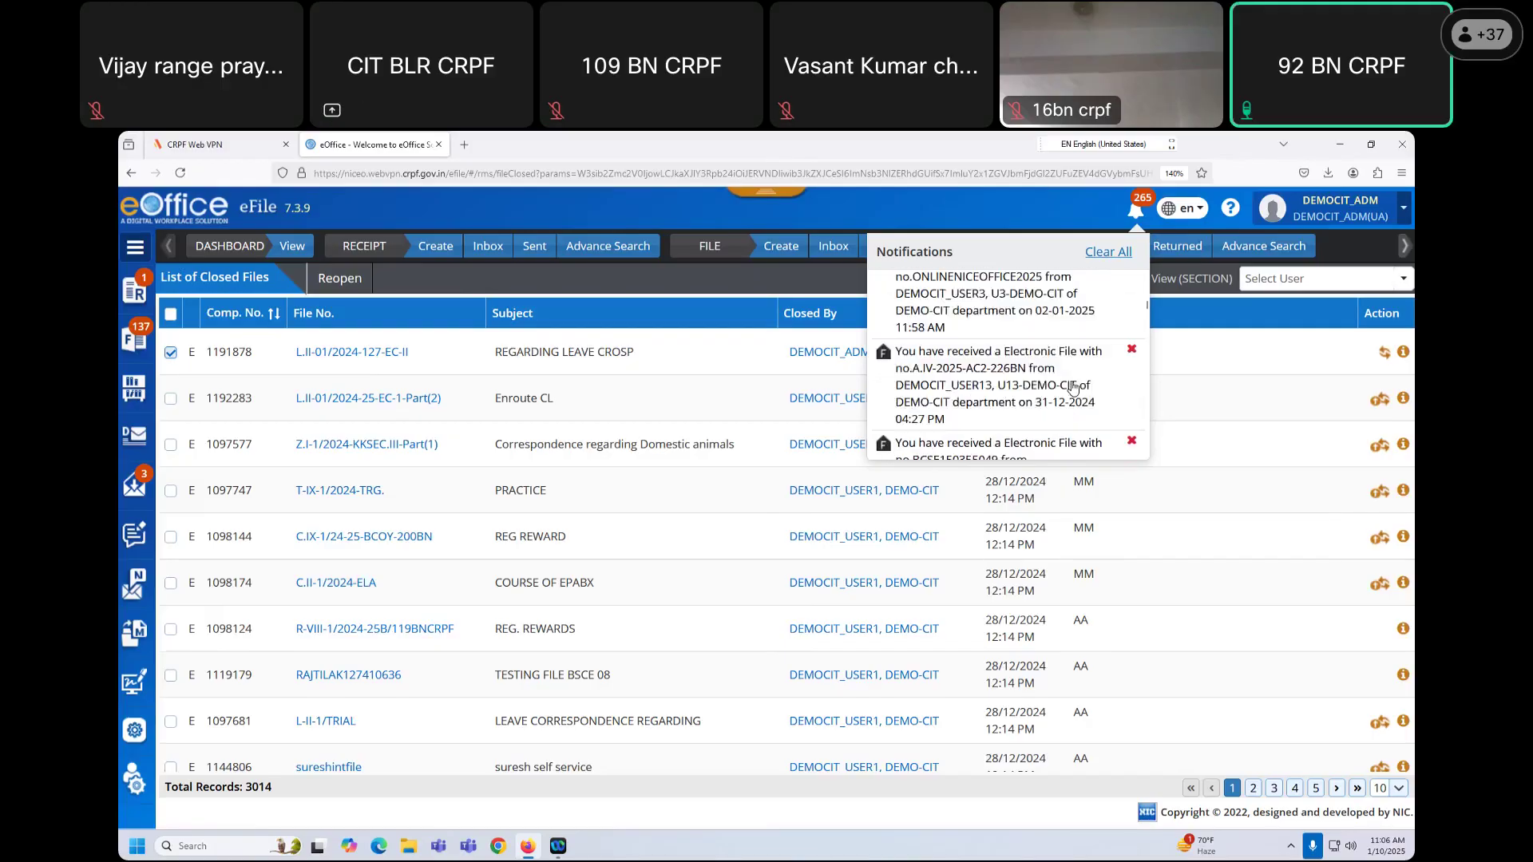
scroll(1072, 387, "down", 10)
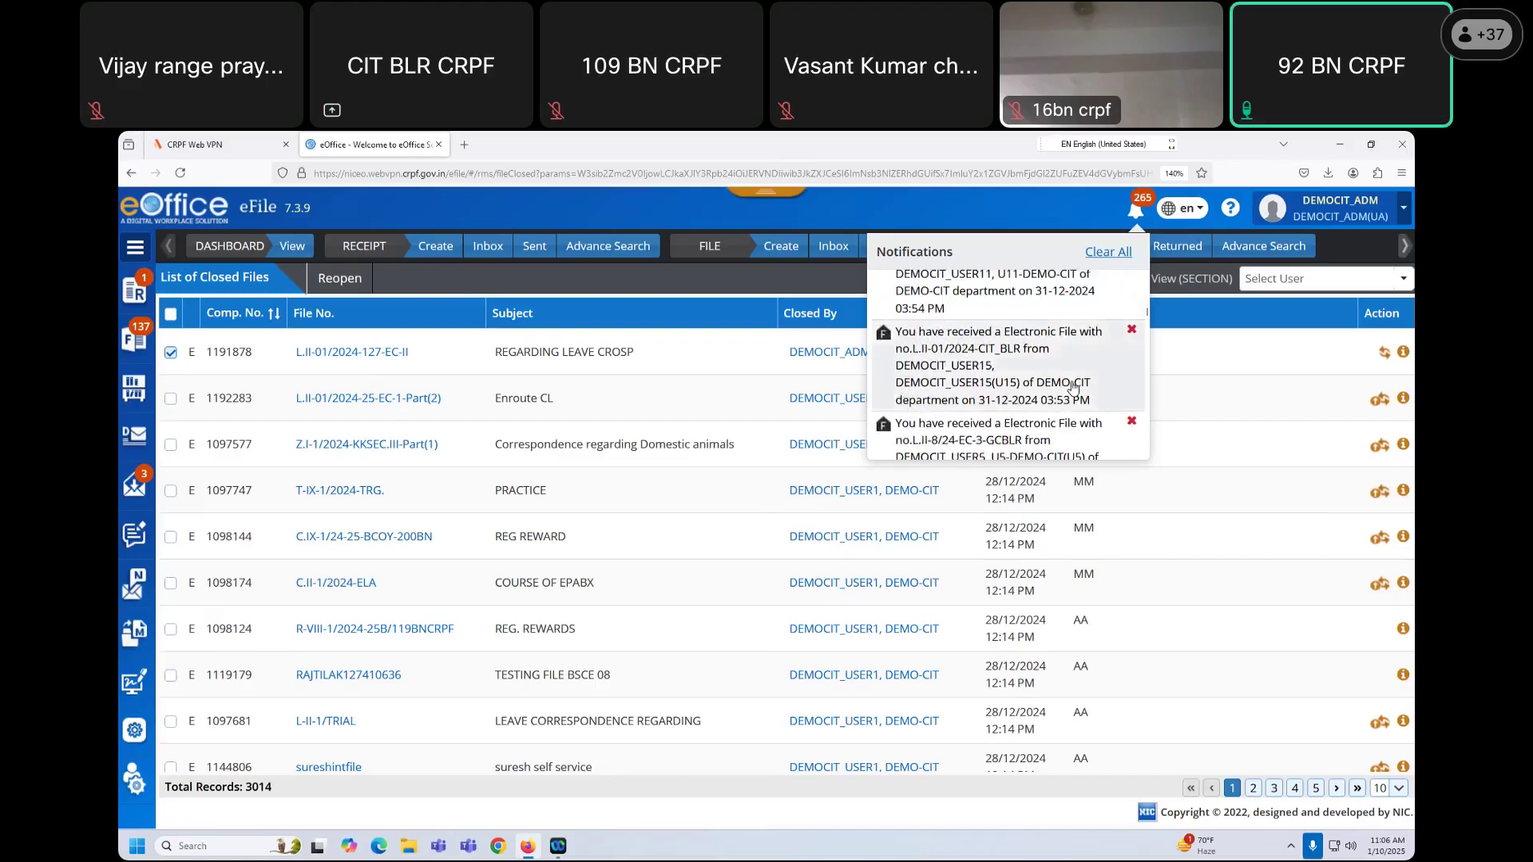
scroll(1073, 388, "down", 2)
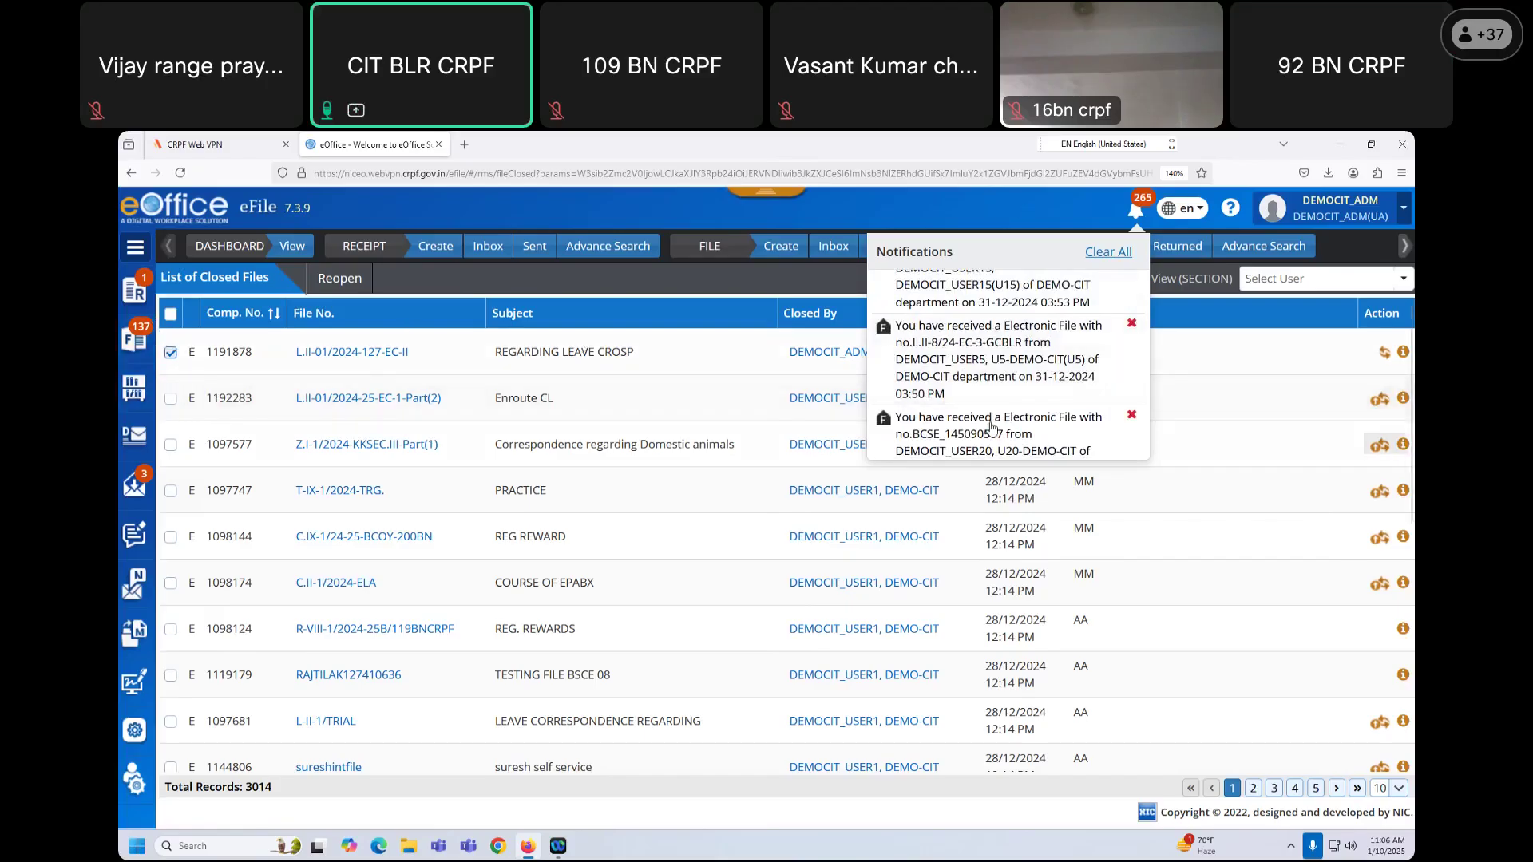
scroll(1016, 375, "down", 2)
scroll(1016, 379, "down", 3)
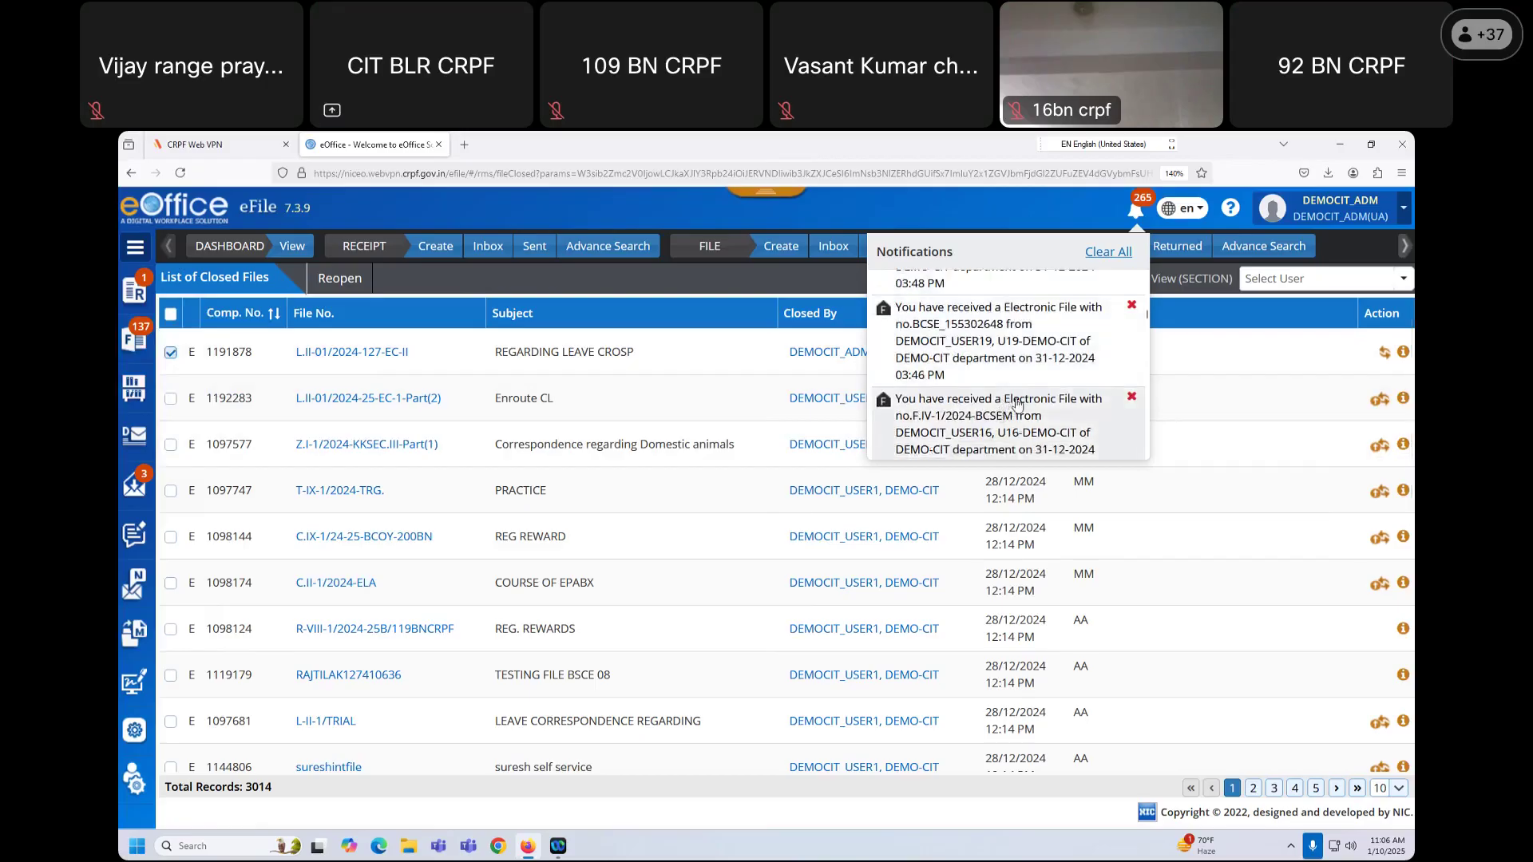
scroll(1016, 403, "down", 2)
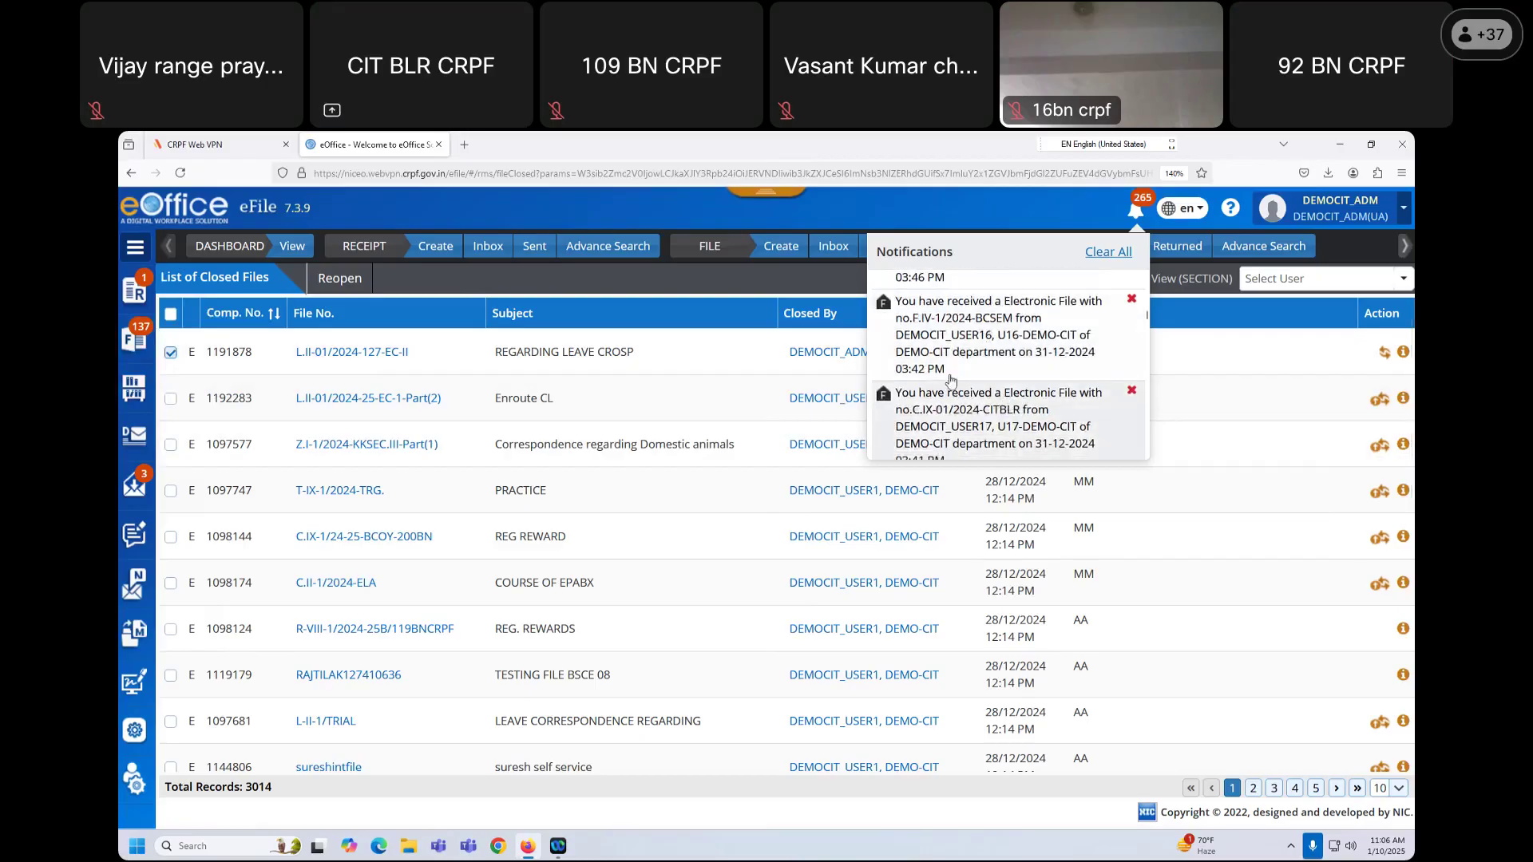
Step: Open the parked file L.II-01/2024-EC-IV-172 from the Parked list
left_click(134, 339)
left_click(194, 539)
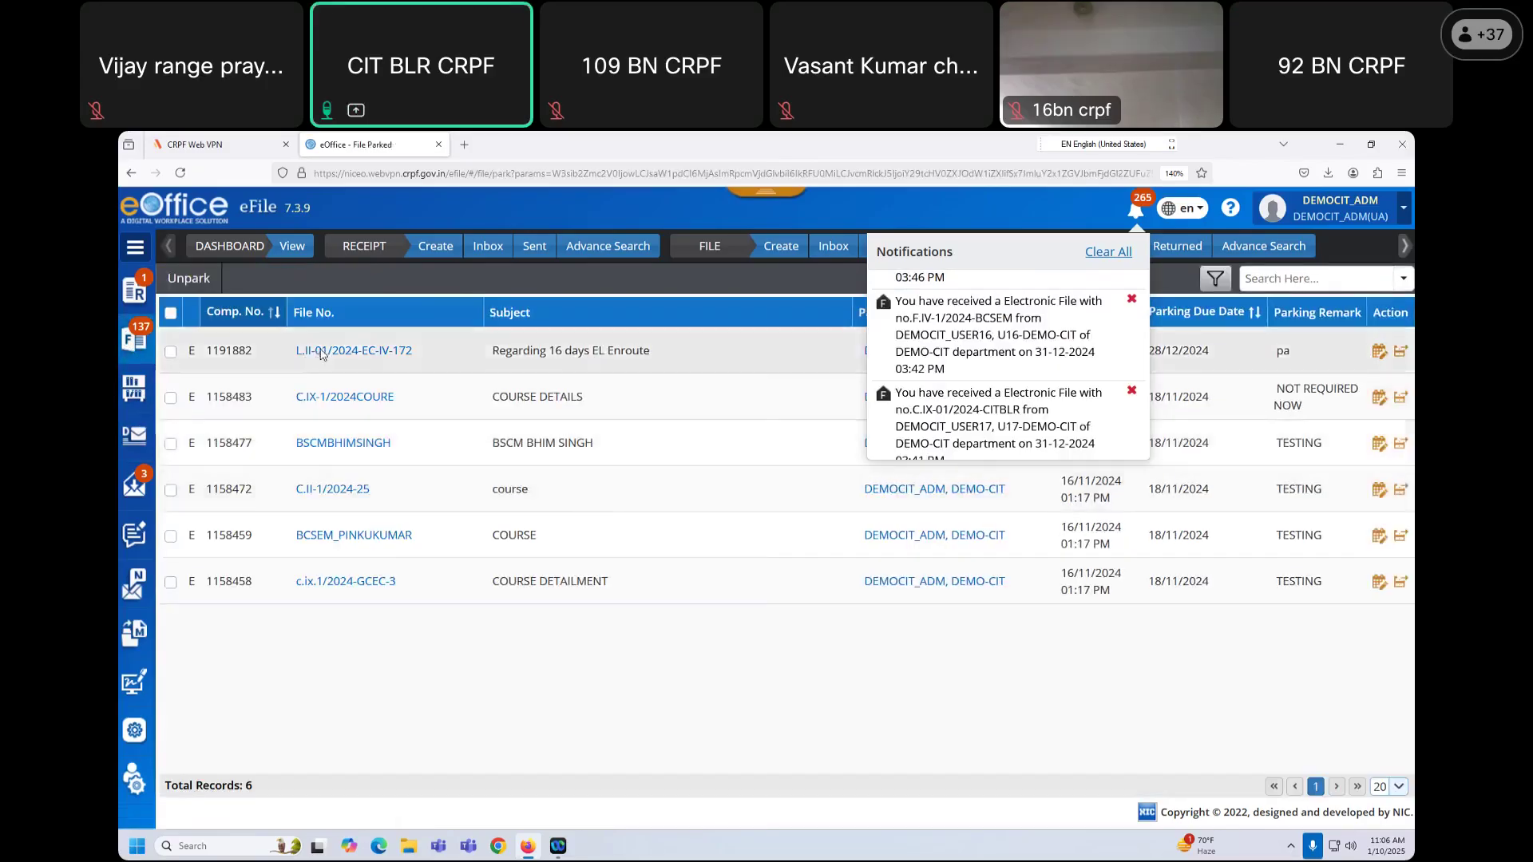
left_click(320, 352)
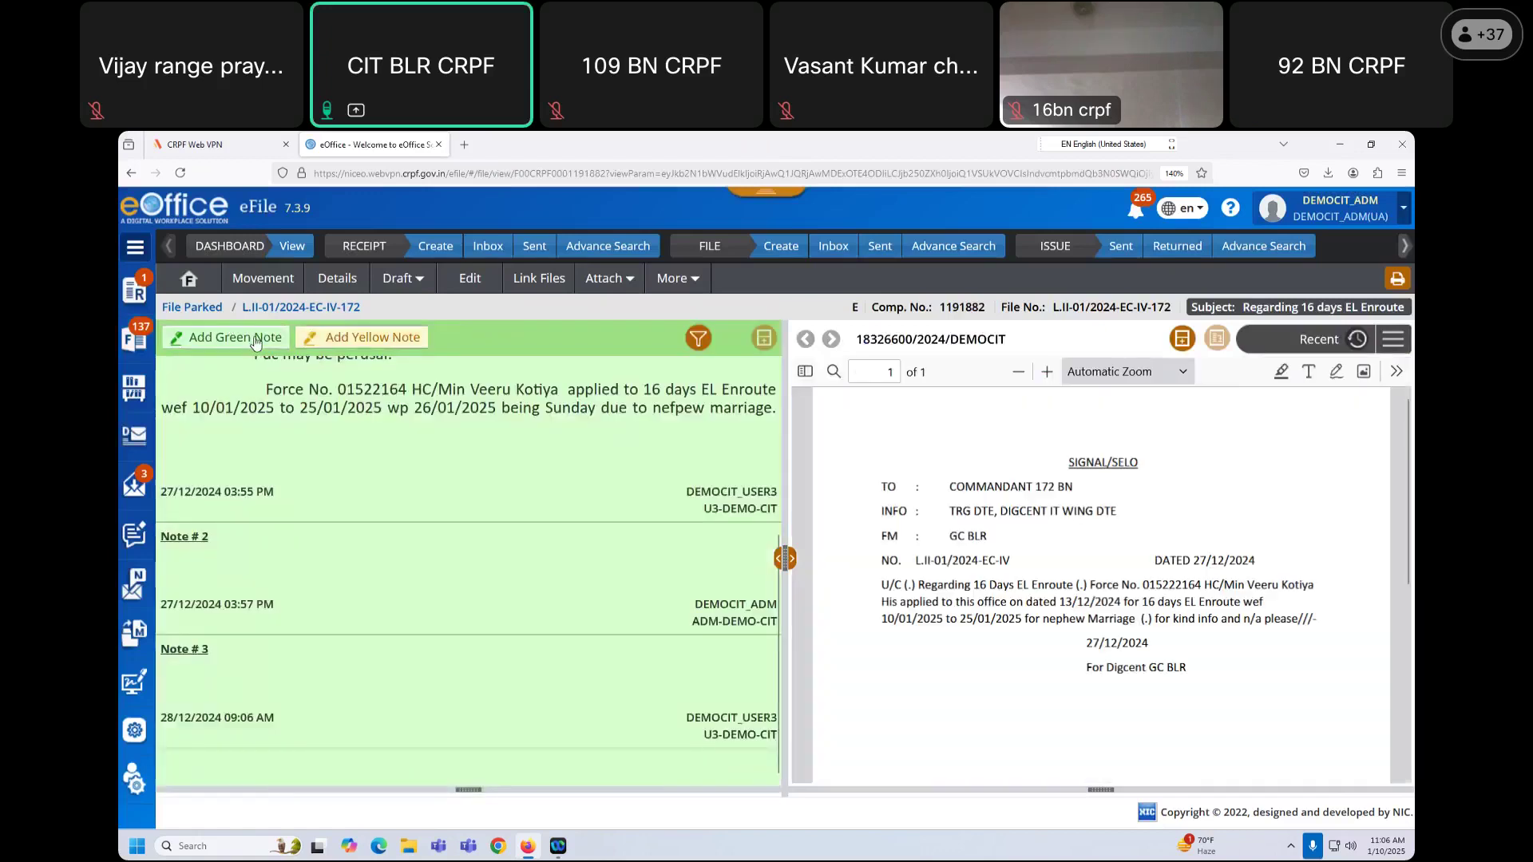
Step: Open the closed file L.II-01/2024-127-EC-II from File Repository > Closed Files
left_click(134, 339)
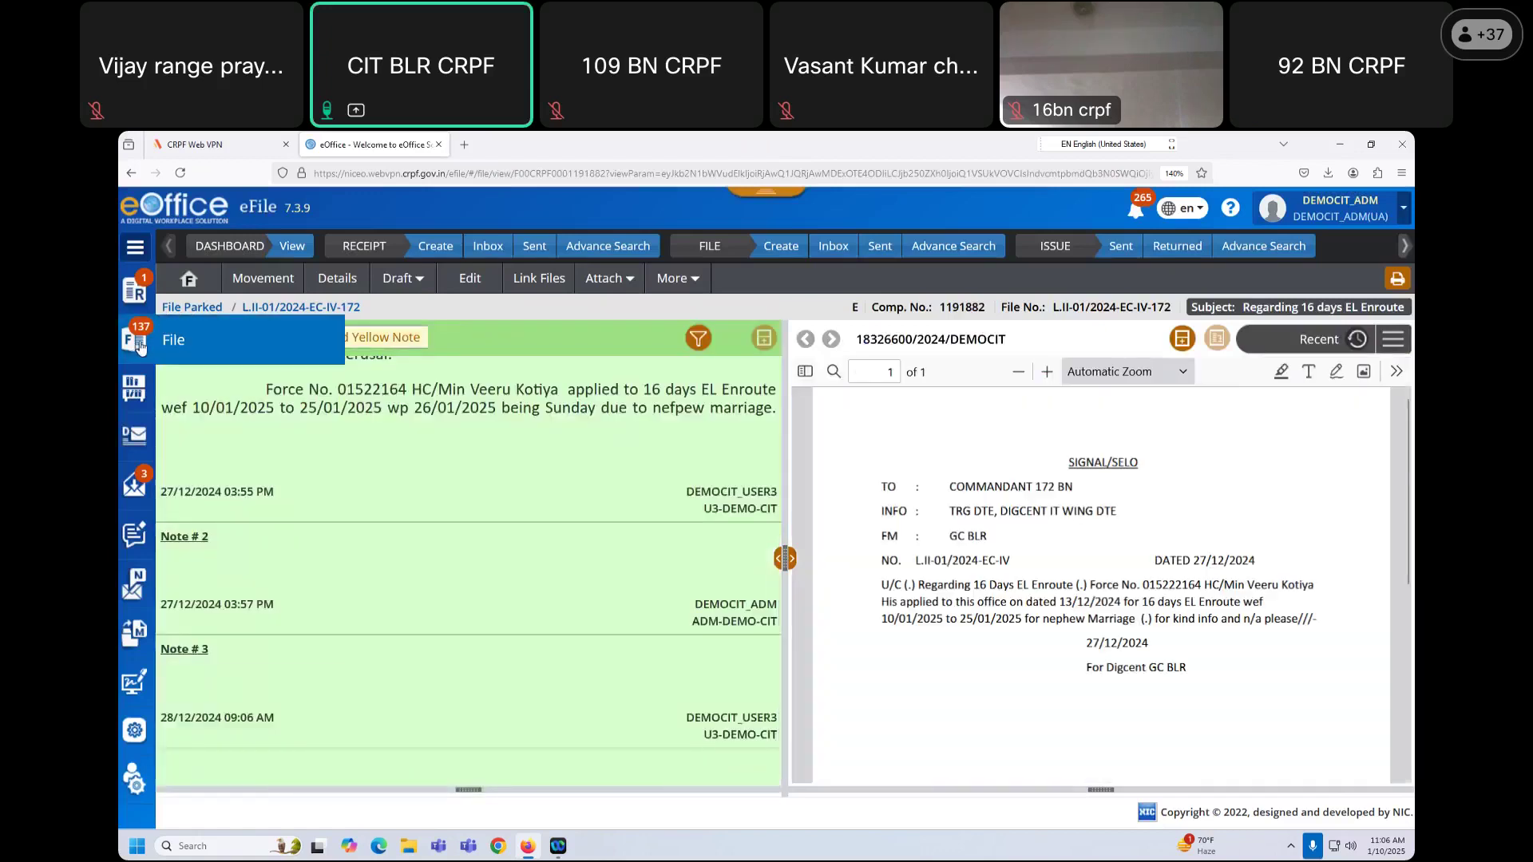
left_click(134, 389)
left_click(199, 426)
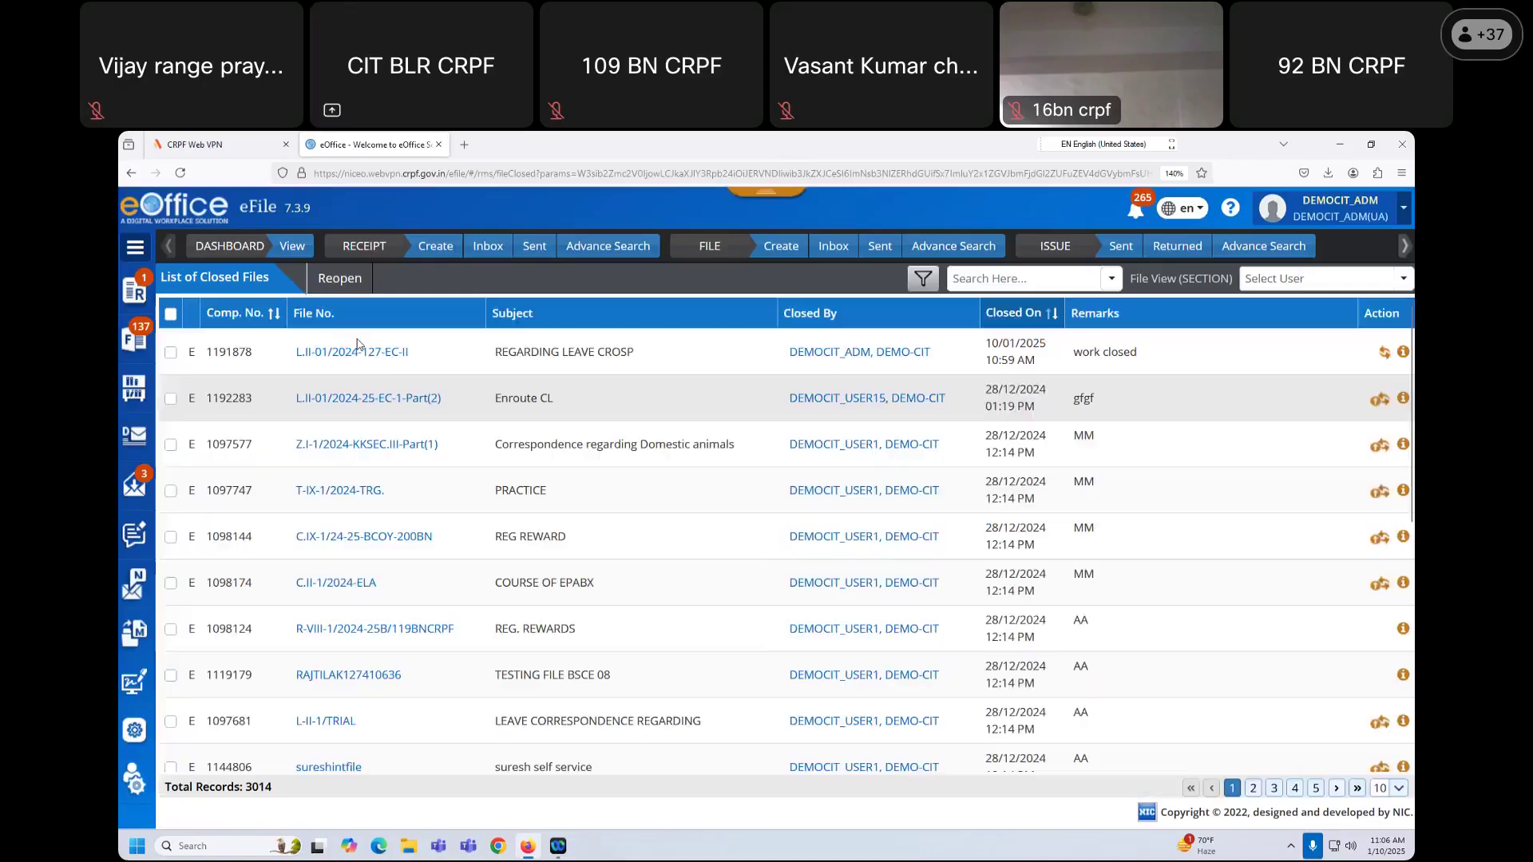
left_click(348, 355)
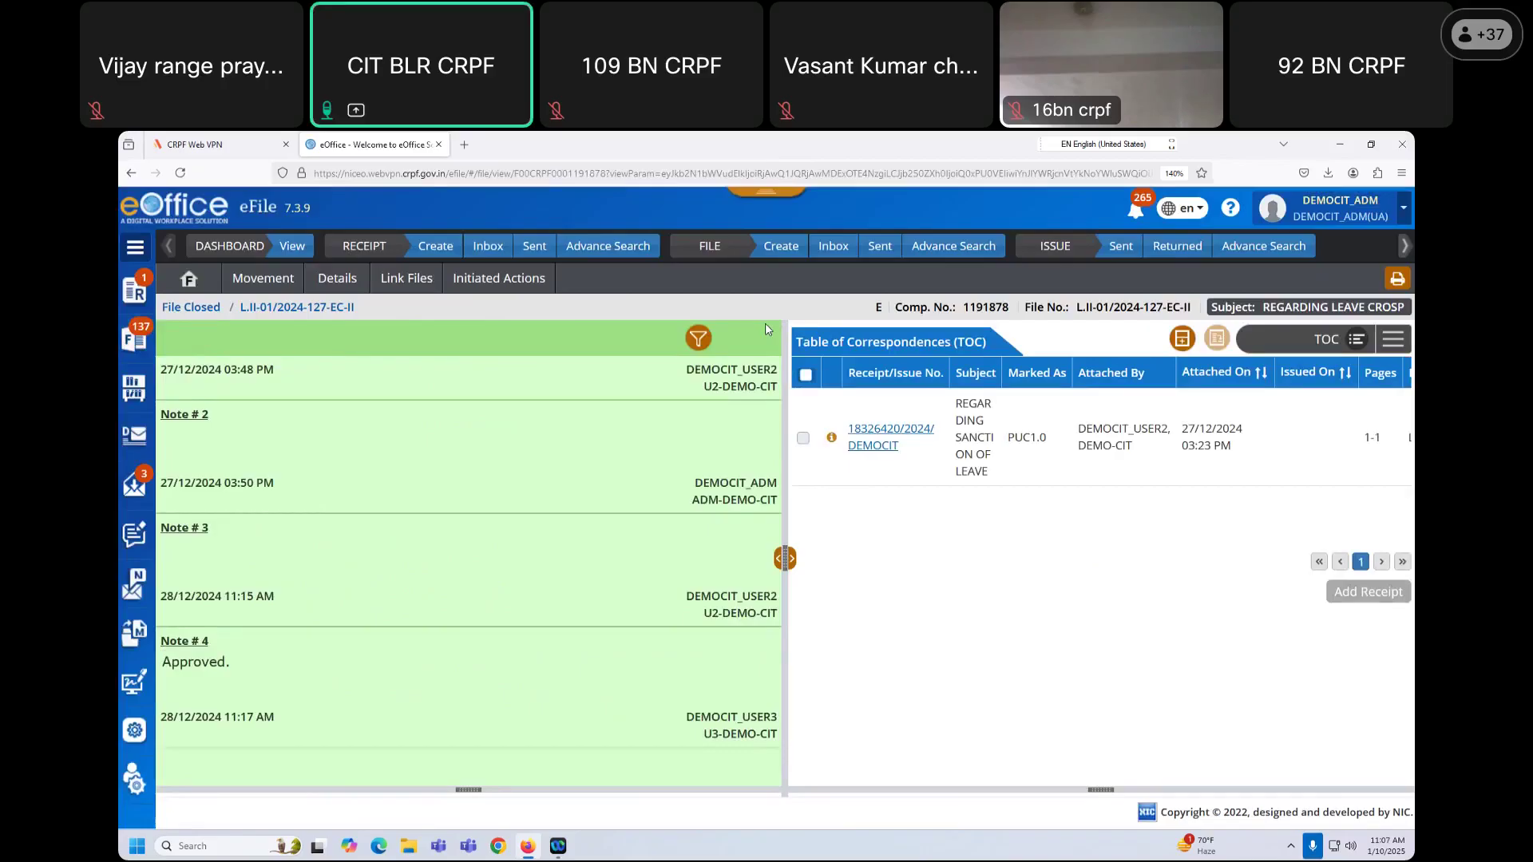
left_click(133, 341)
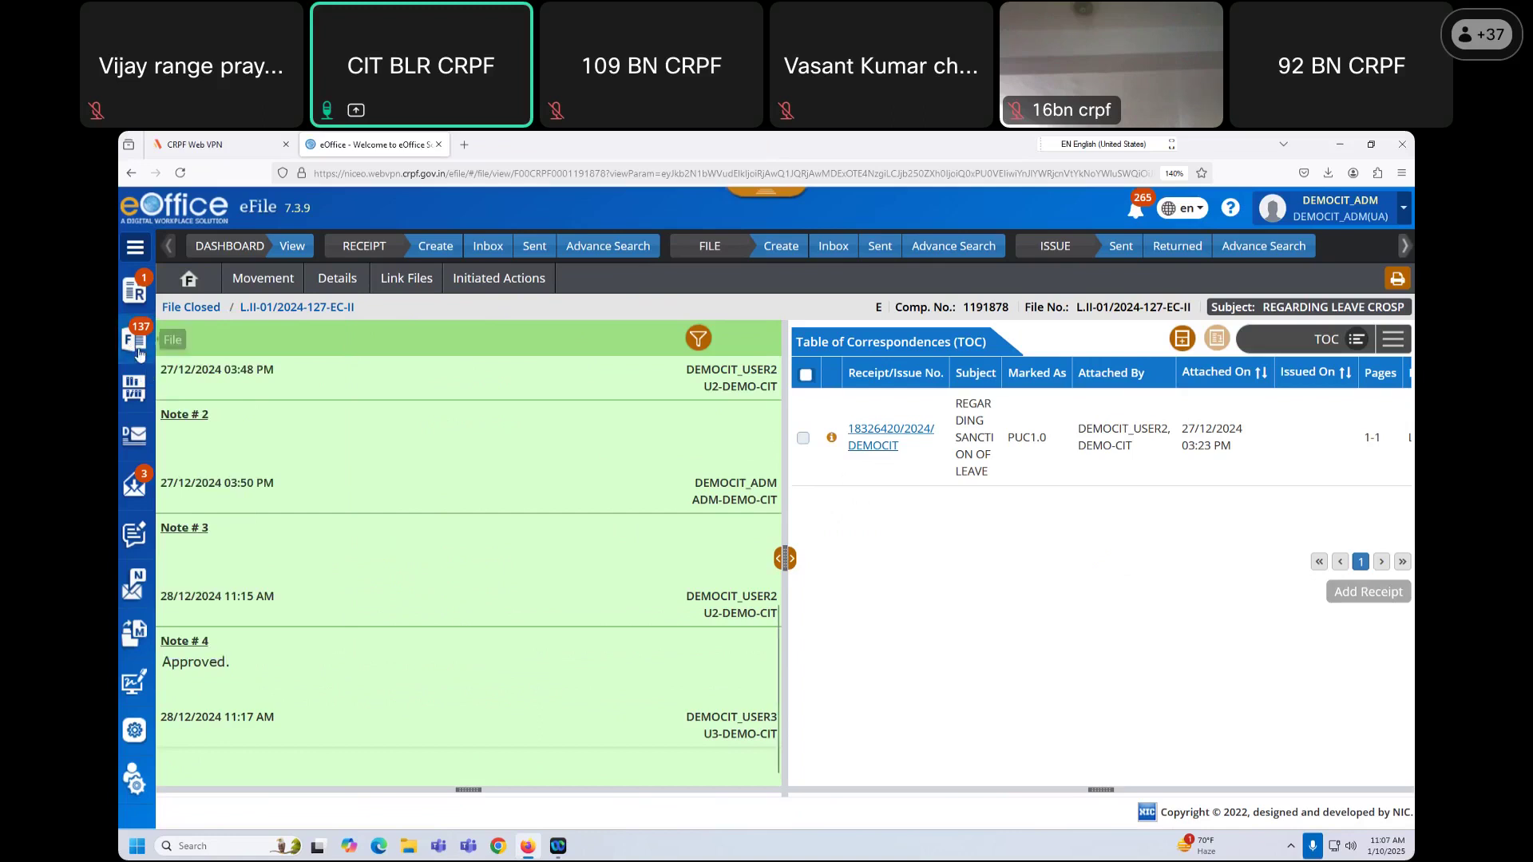
Step: Reopen the parked file L.II-01/2024-EC-IV-172 from the Parked list
mouse_move(163, 356)
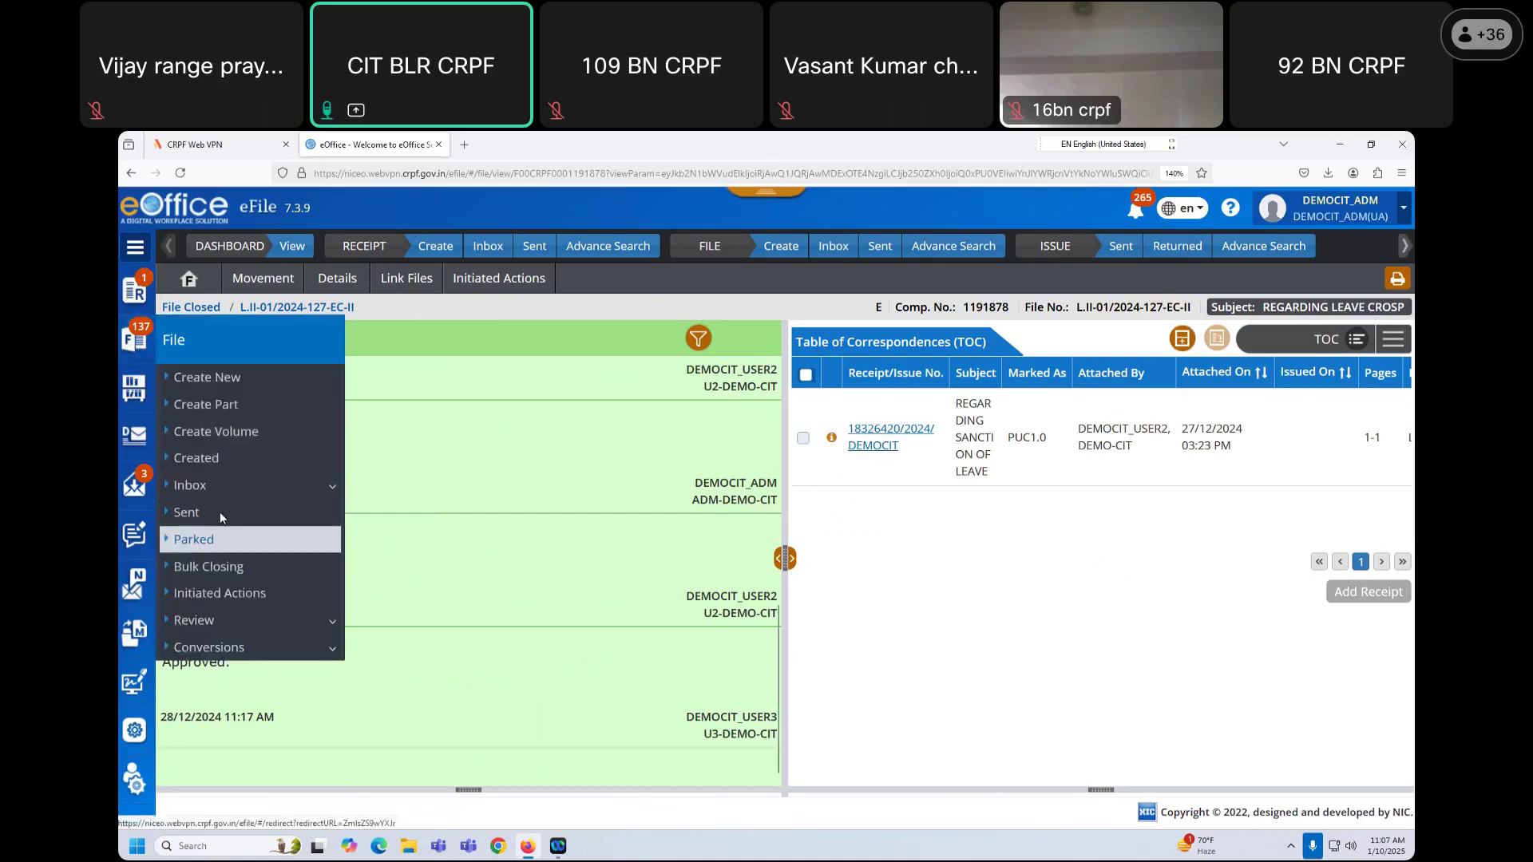
left_click(281, 483)
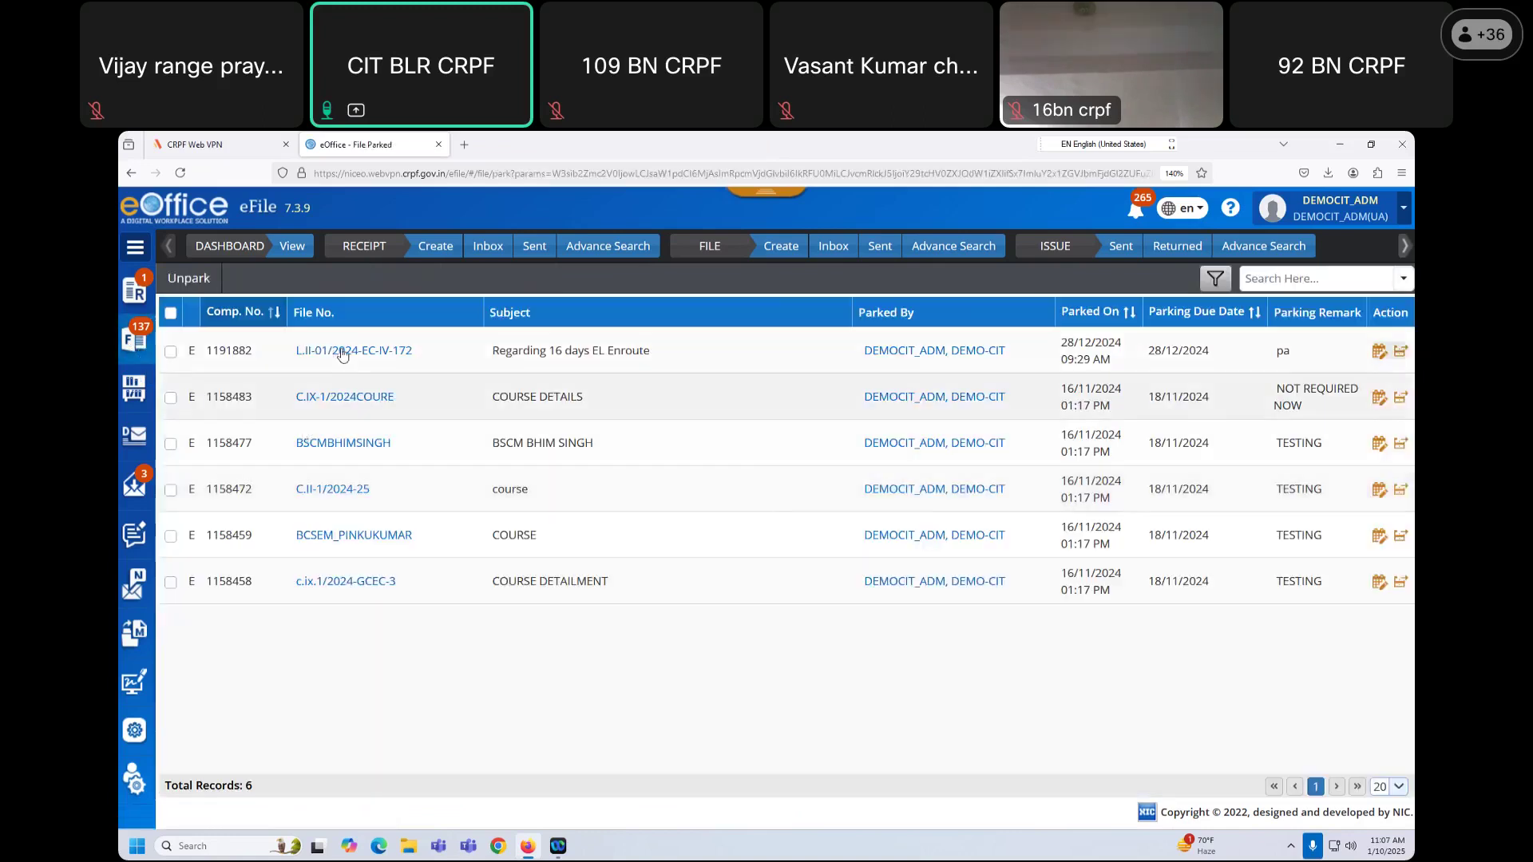
left_click(343, 351)
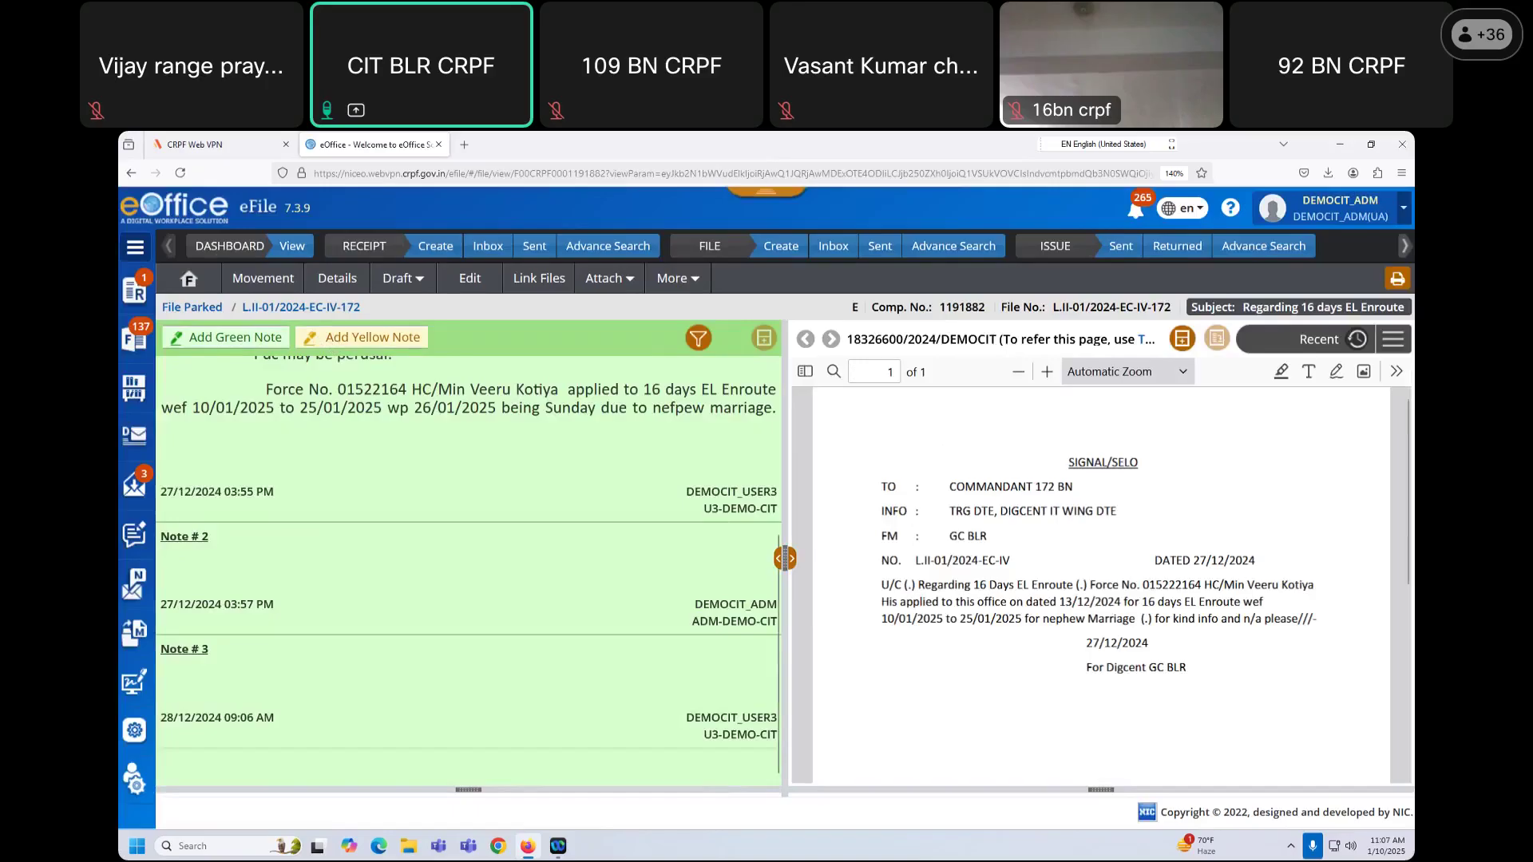
Step: Switch the viewer to the Table of Correspondences, then open and cancel Add Receipt
left_click(1393, 341)
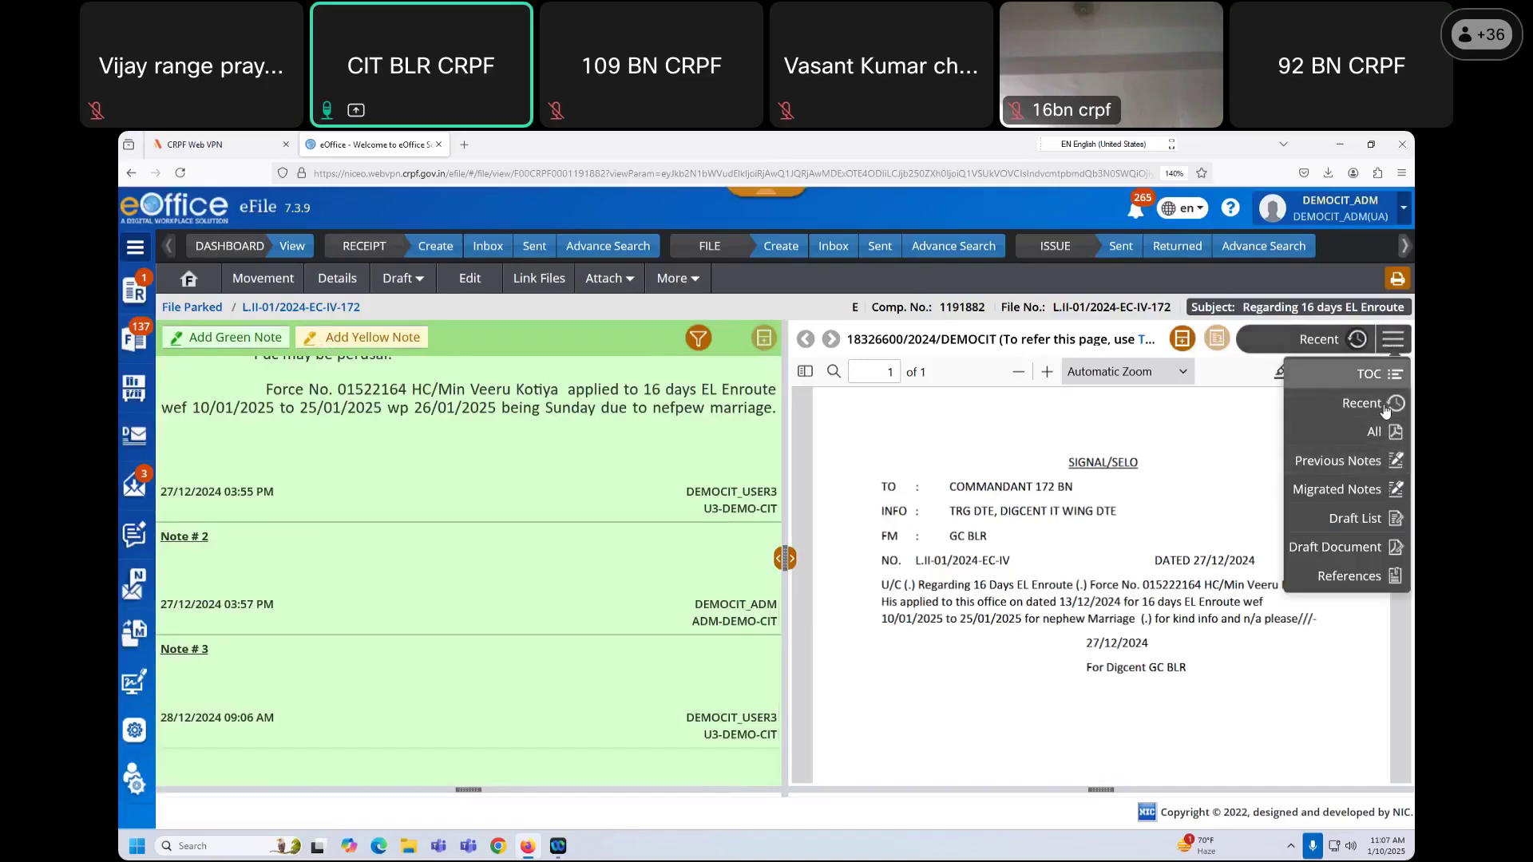
left_click(1383, 373)
left_click(1393, 339)
left_click(1389, 371)
left_click(1368, 593)
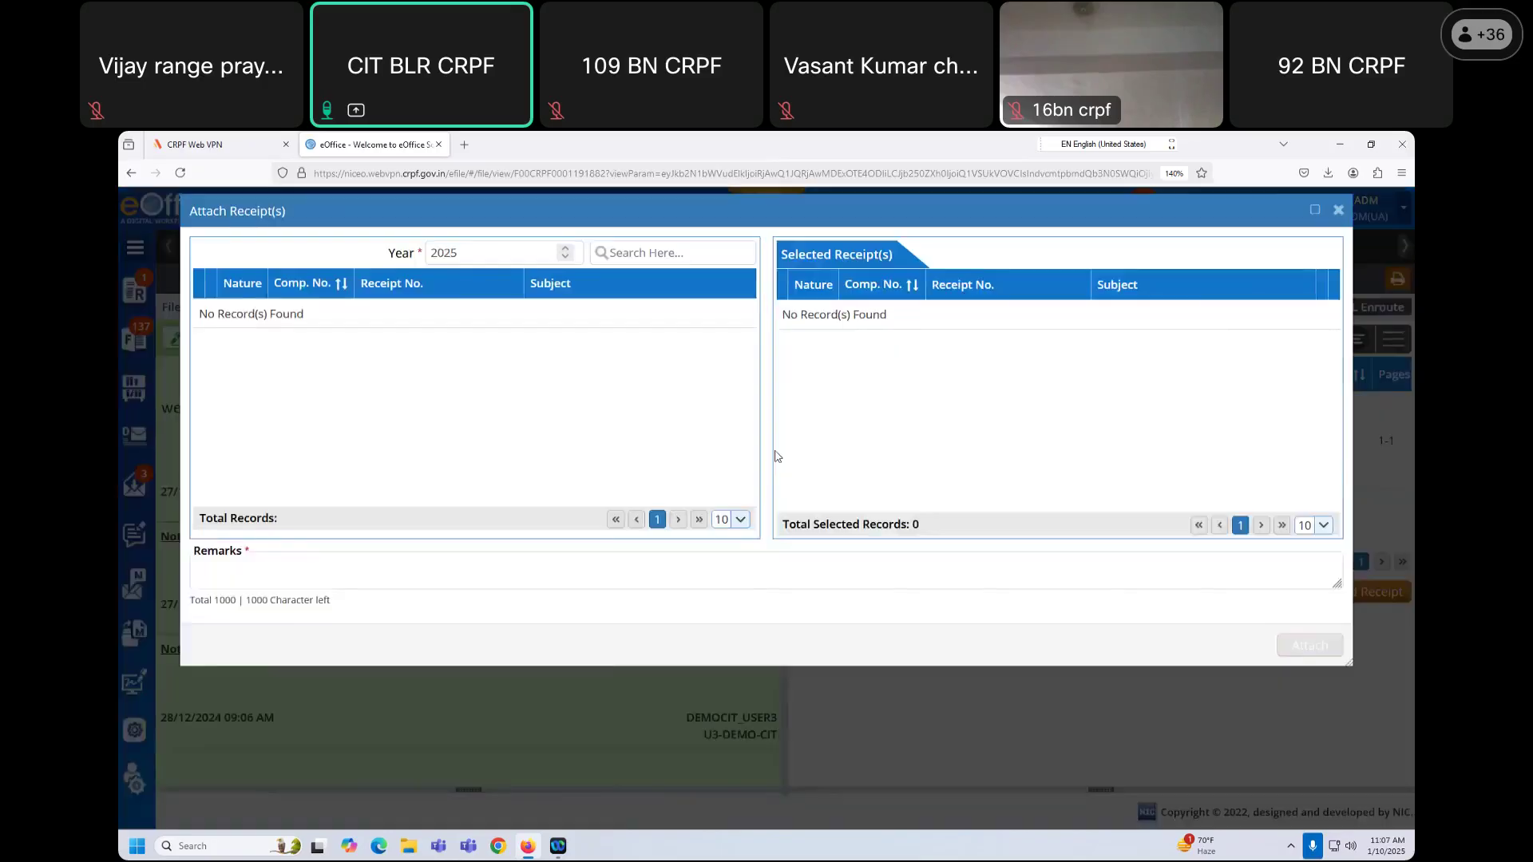
left_click(1338, 235)
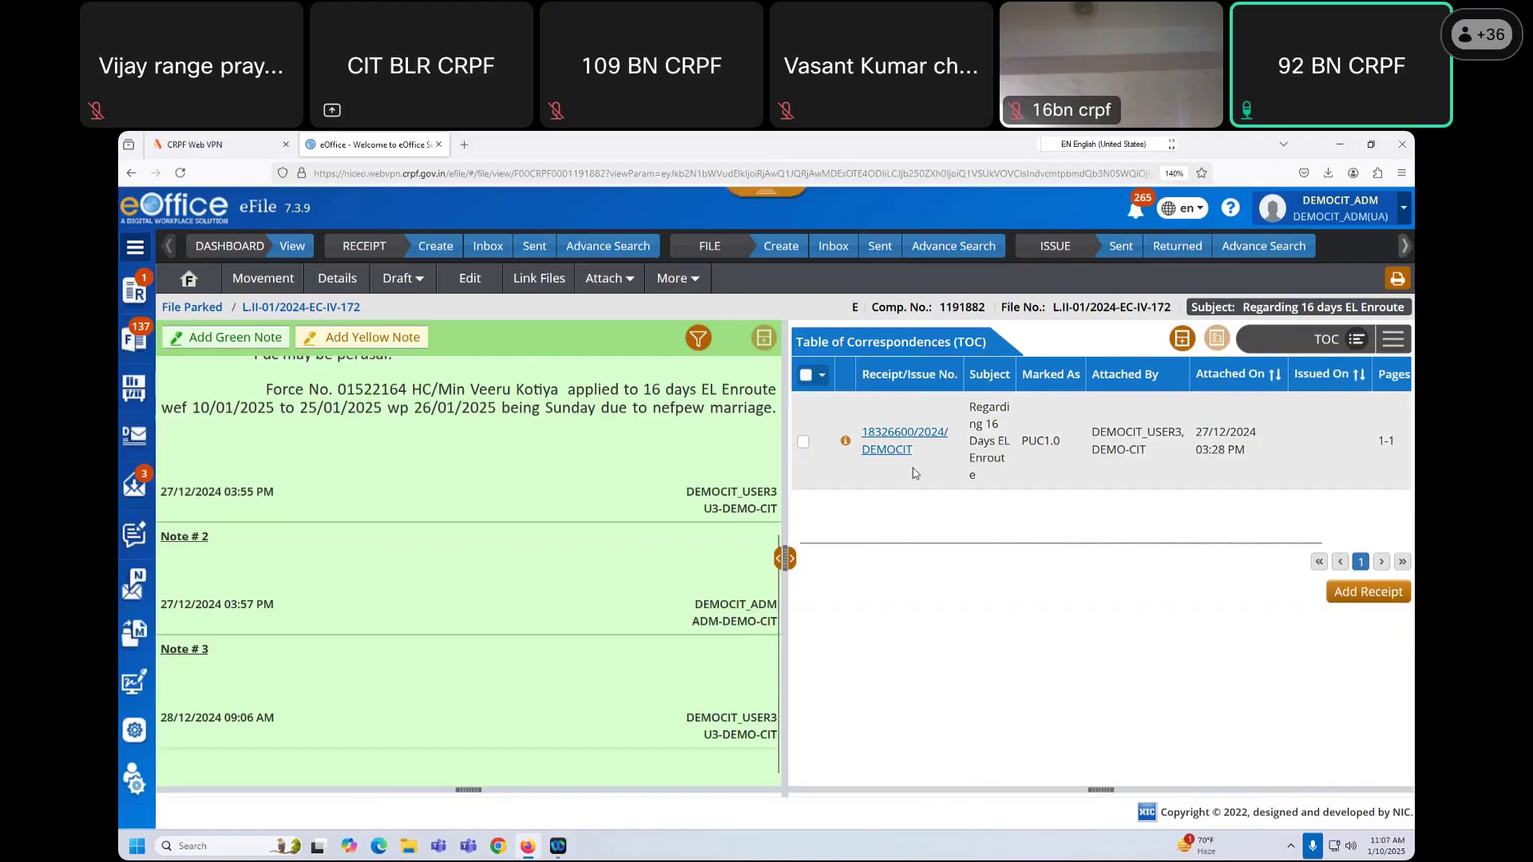
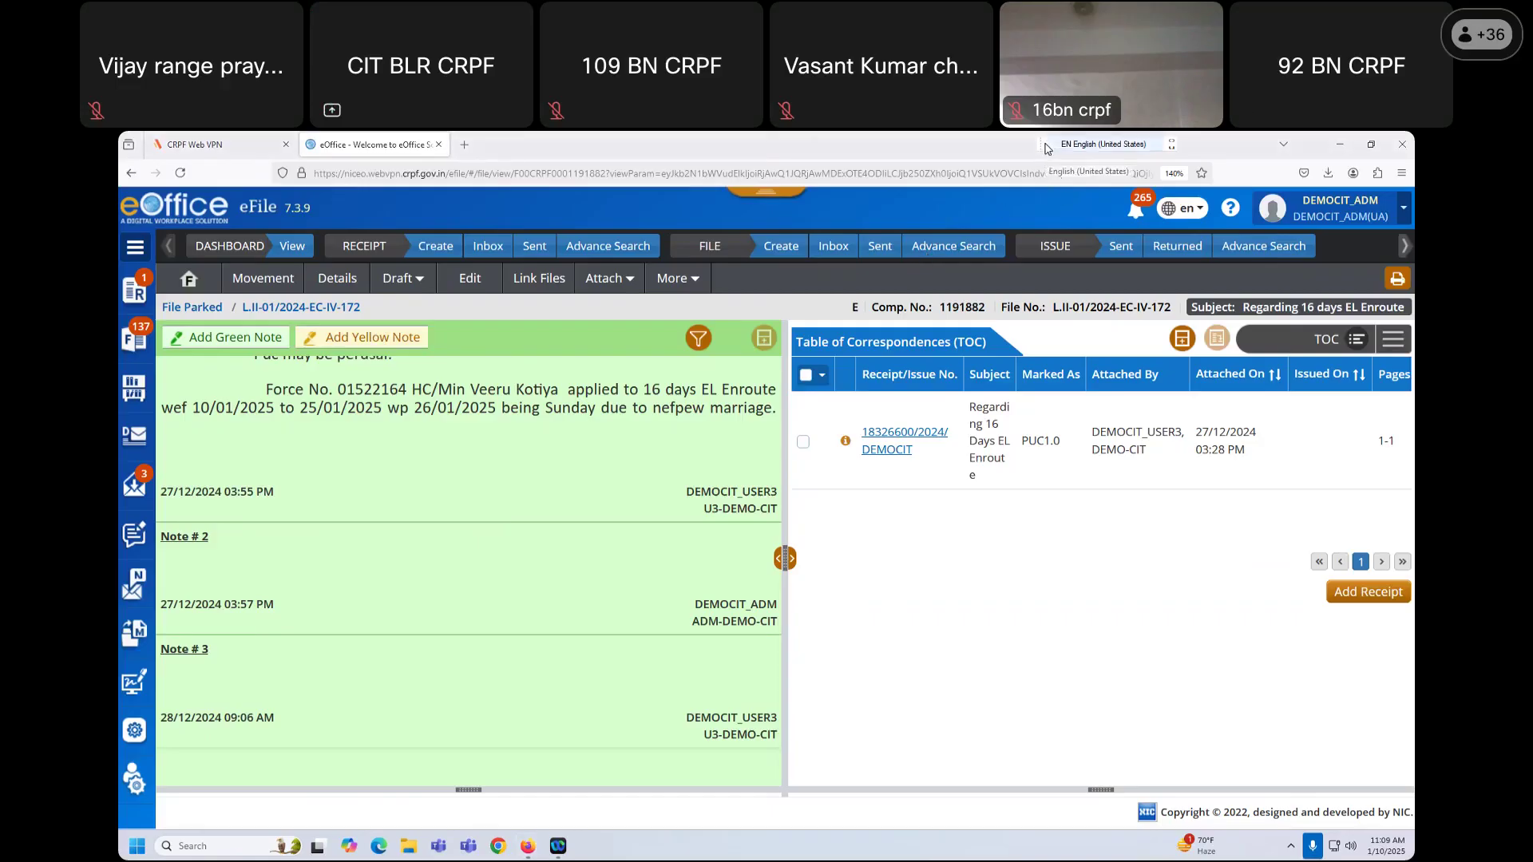
Step: Start a yellow note in the enlarged editor with the indented heading 'notesheet'
left_click(400, 339)
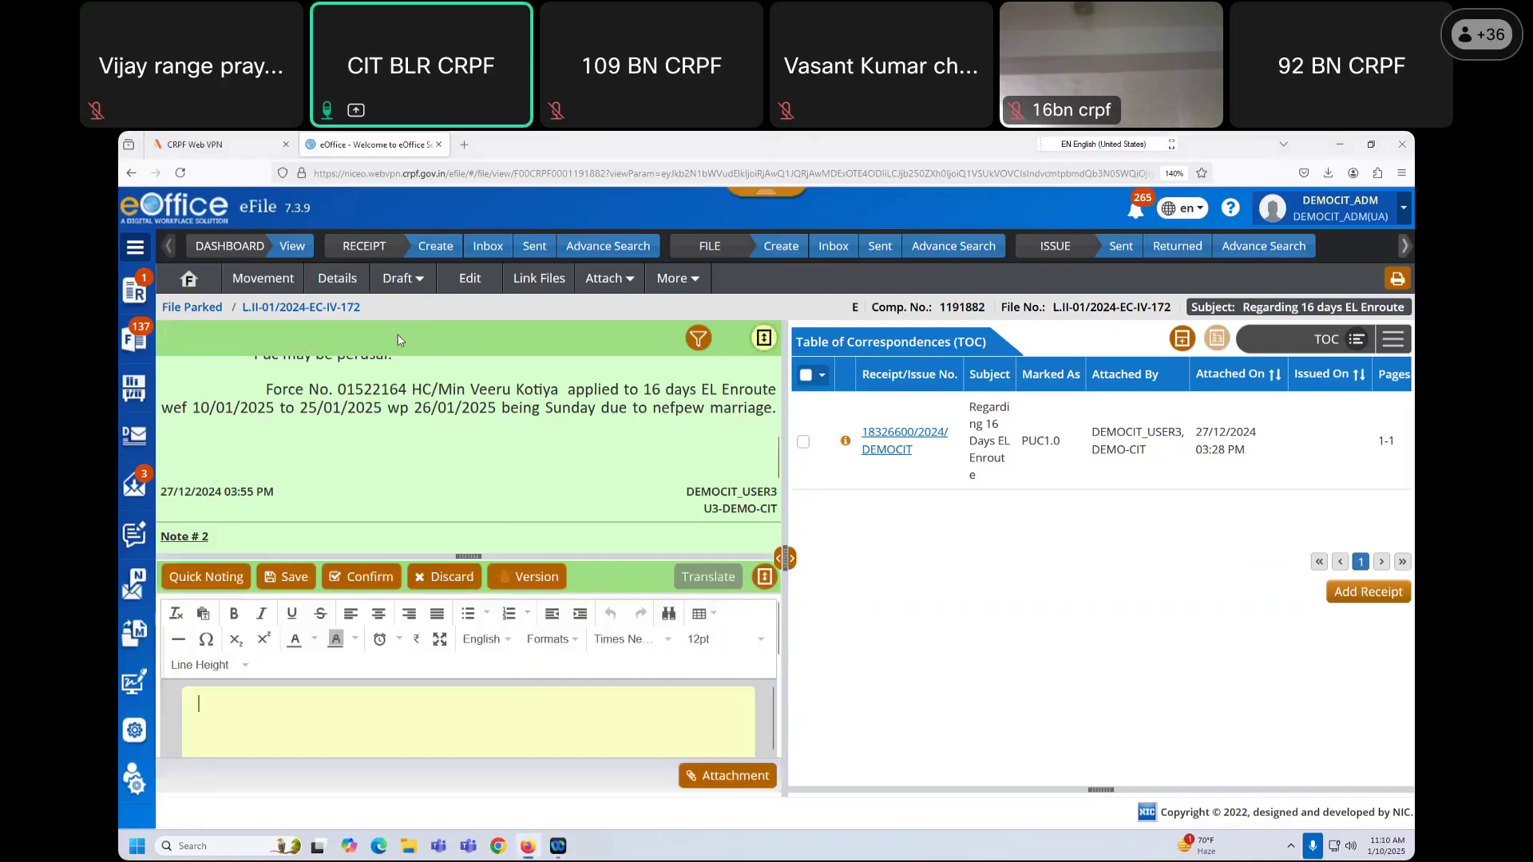
left_click(764, 578)
left_click(233, 479)
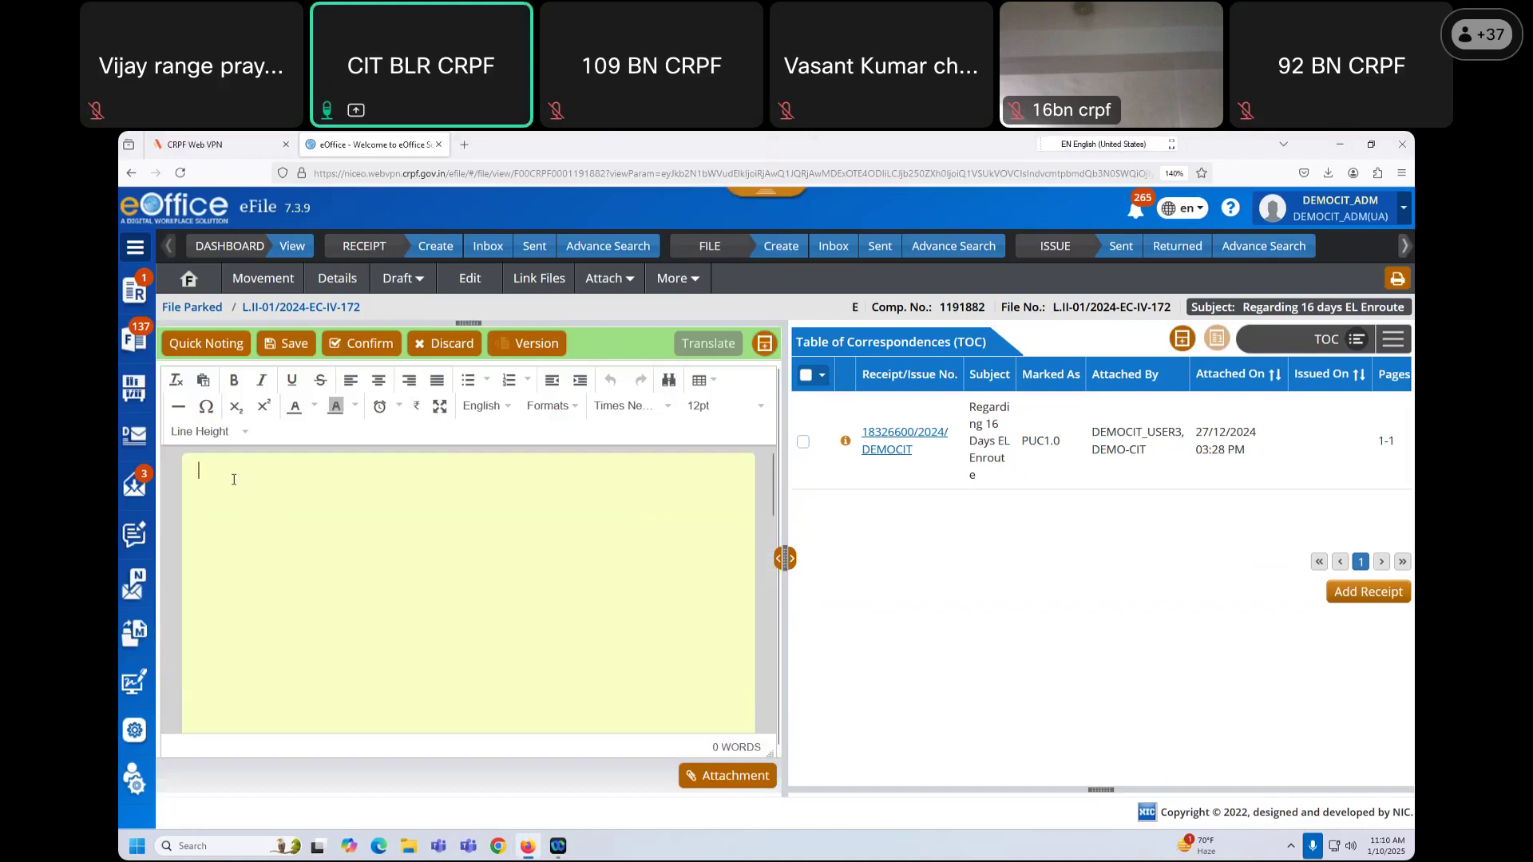
key("Tab")
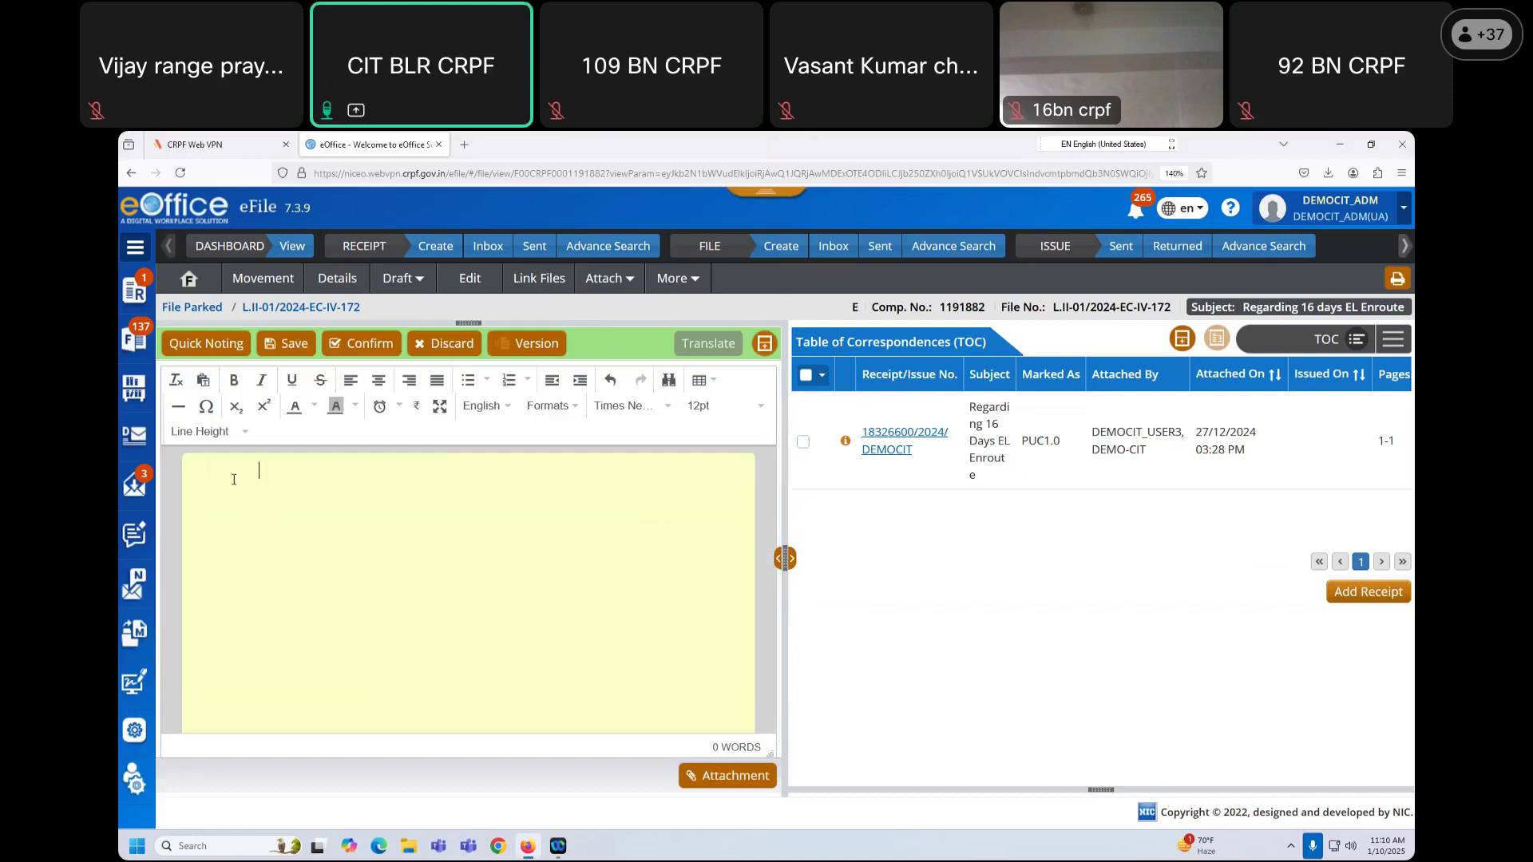
type("note")
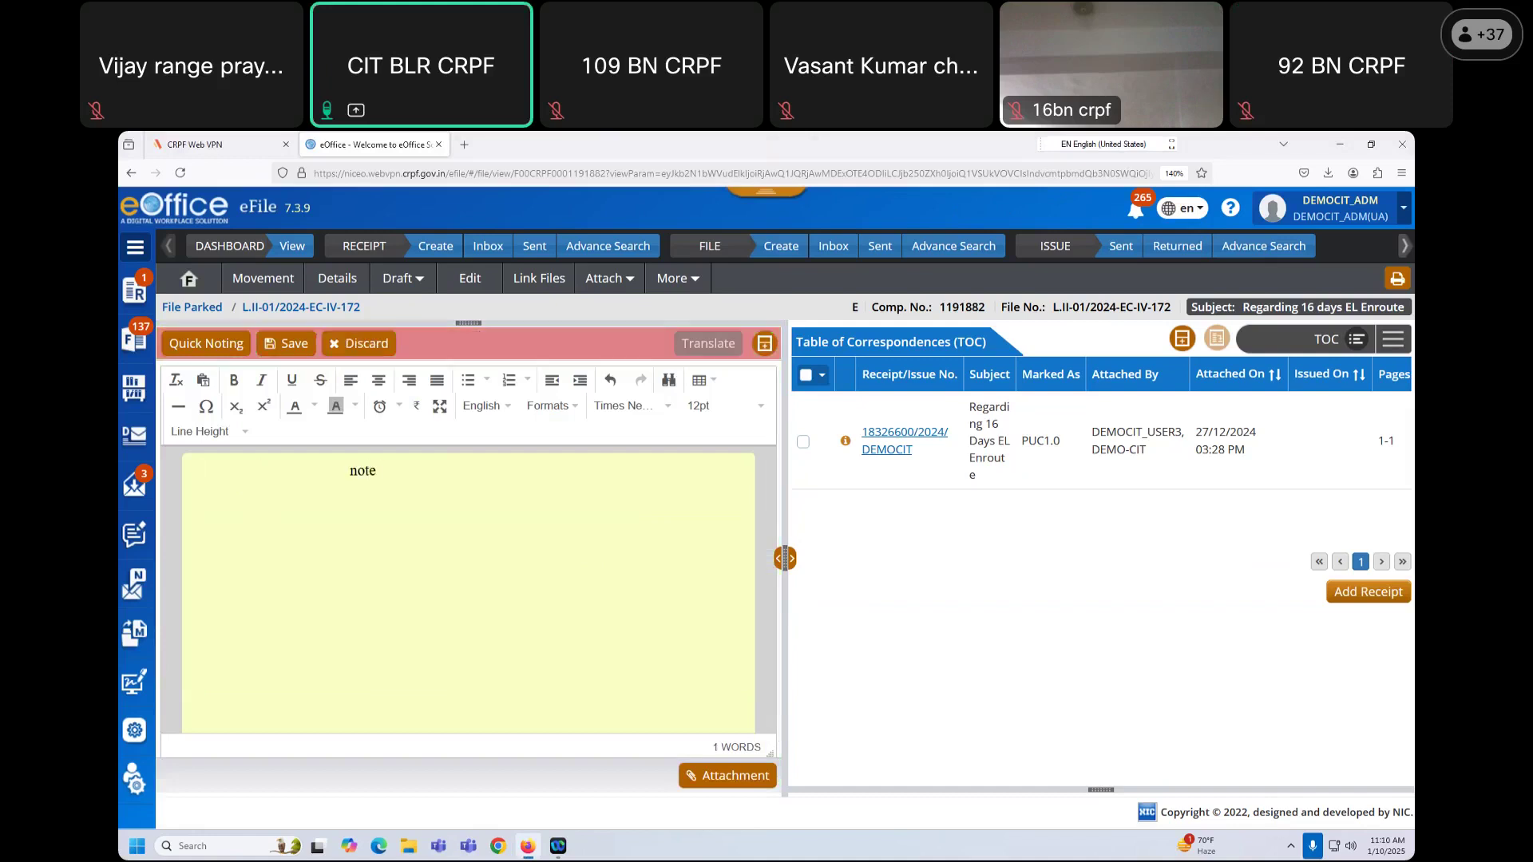
type("sheet")
key("Return")
key("Return")
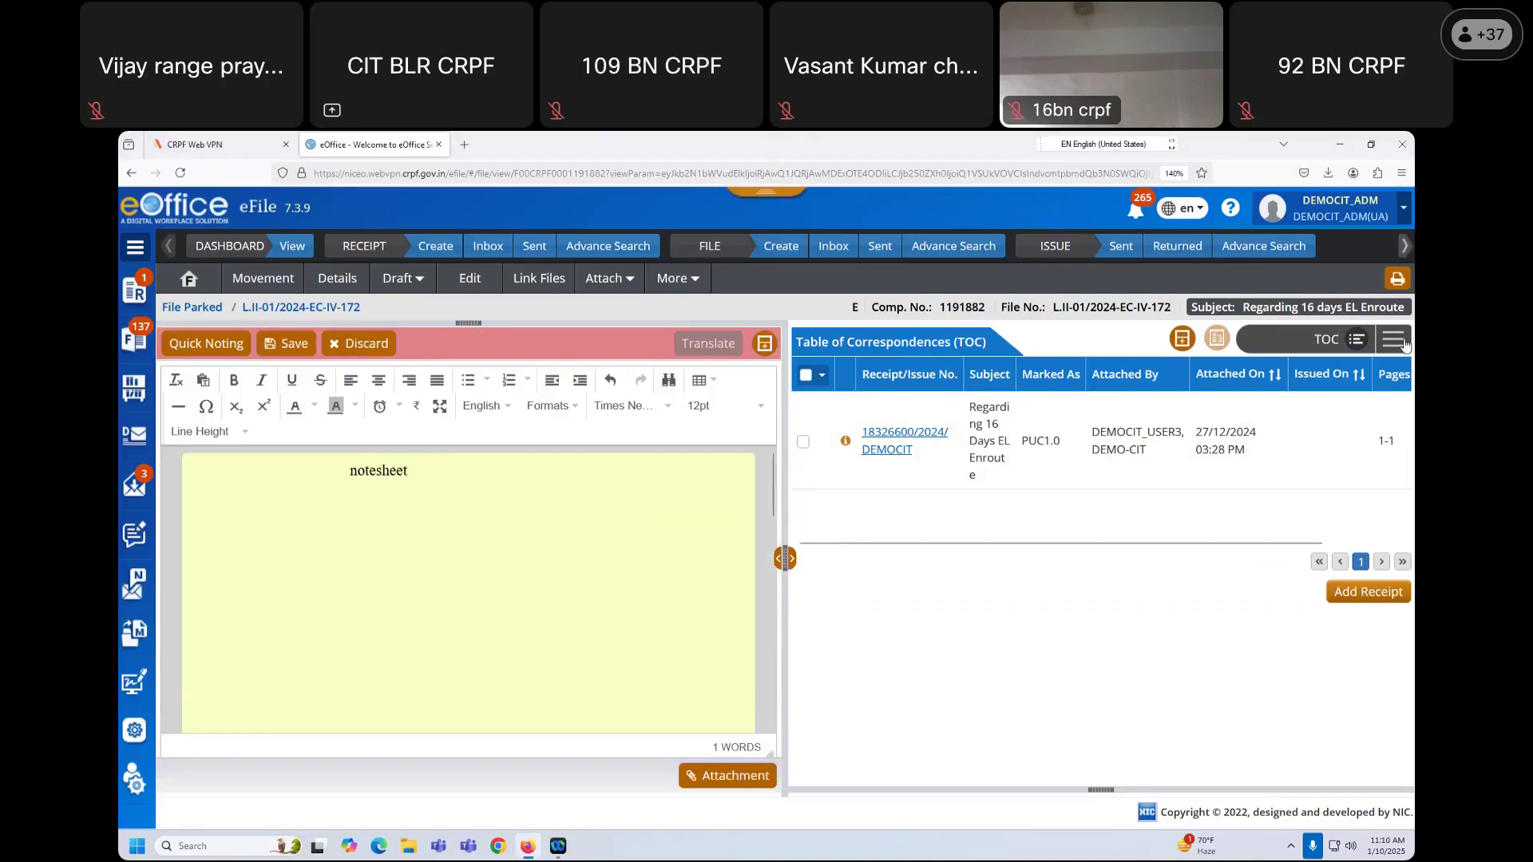
Step: Paste the recent receipt's signal letter text, then add 'pse refer page no. 1 and note no. 2'
left_click(1394, 339)
left_click(1365, 405)
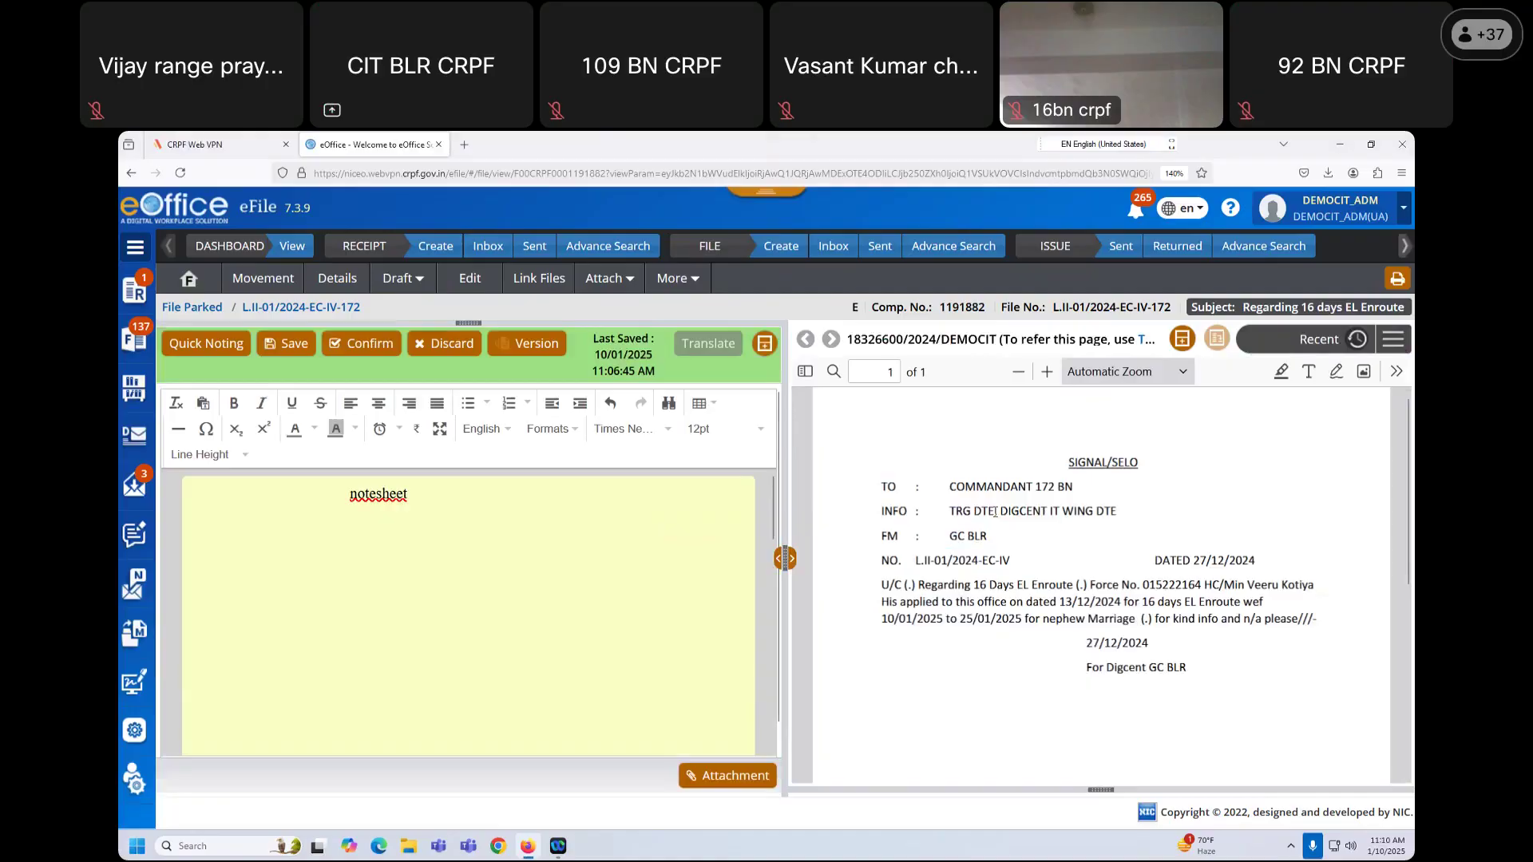
left_click_drag(887, 500, 1195, 676)
key("ctrl+c")
left_click(305, 570)
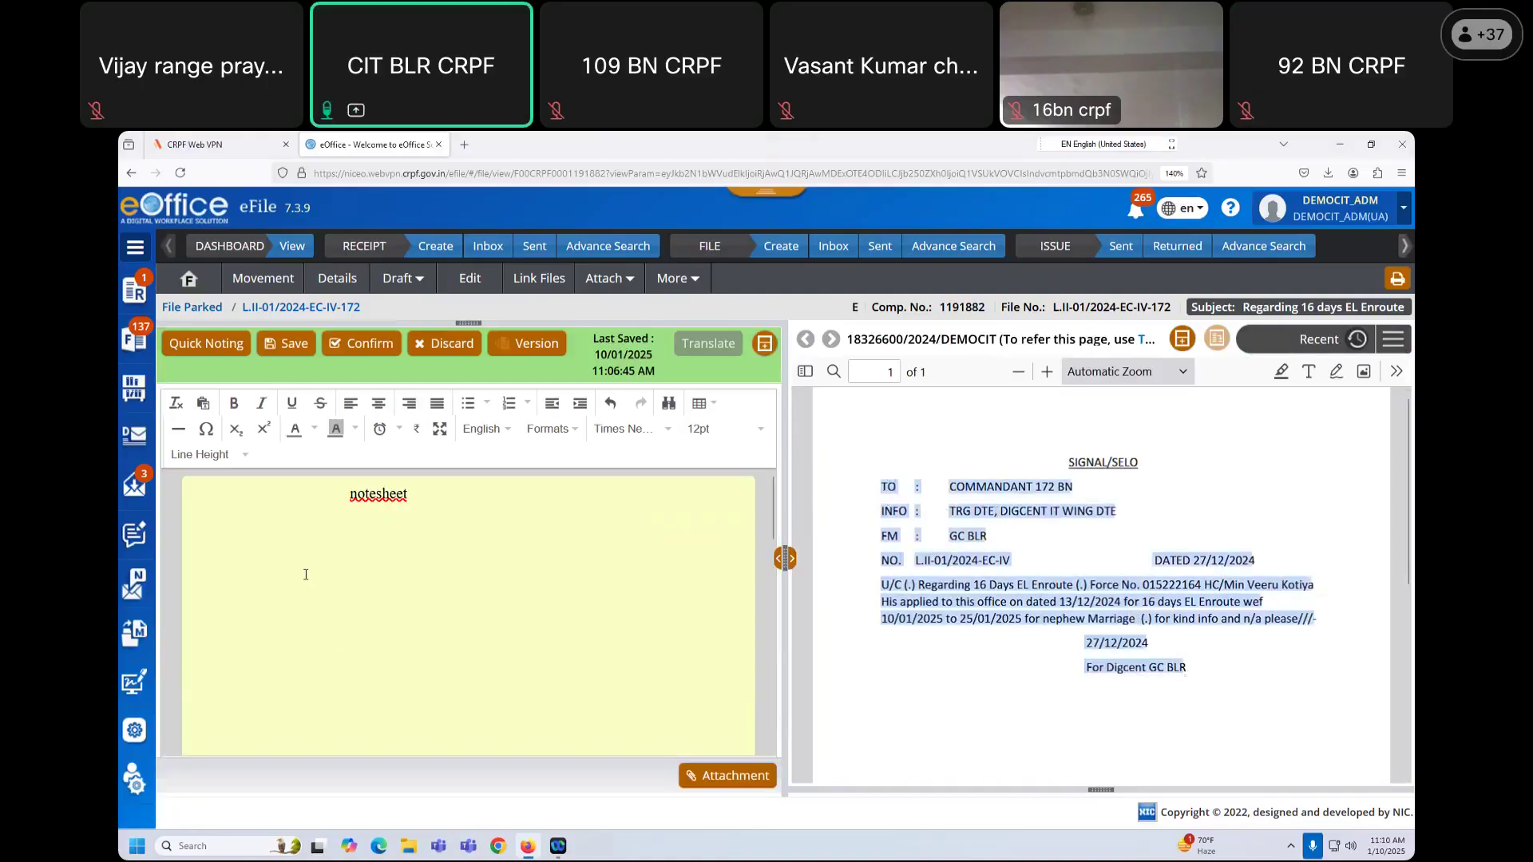
key("ctrl+v")
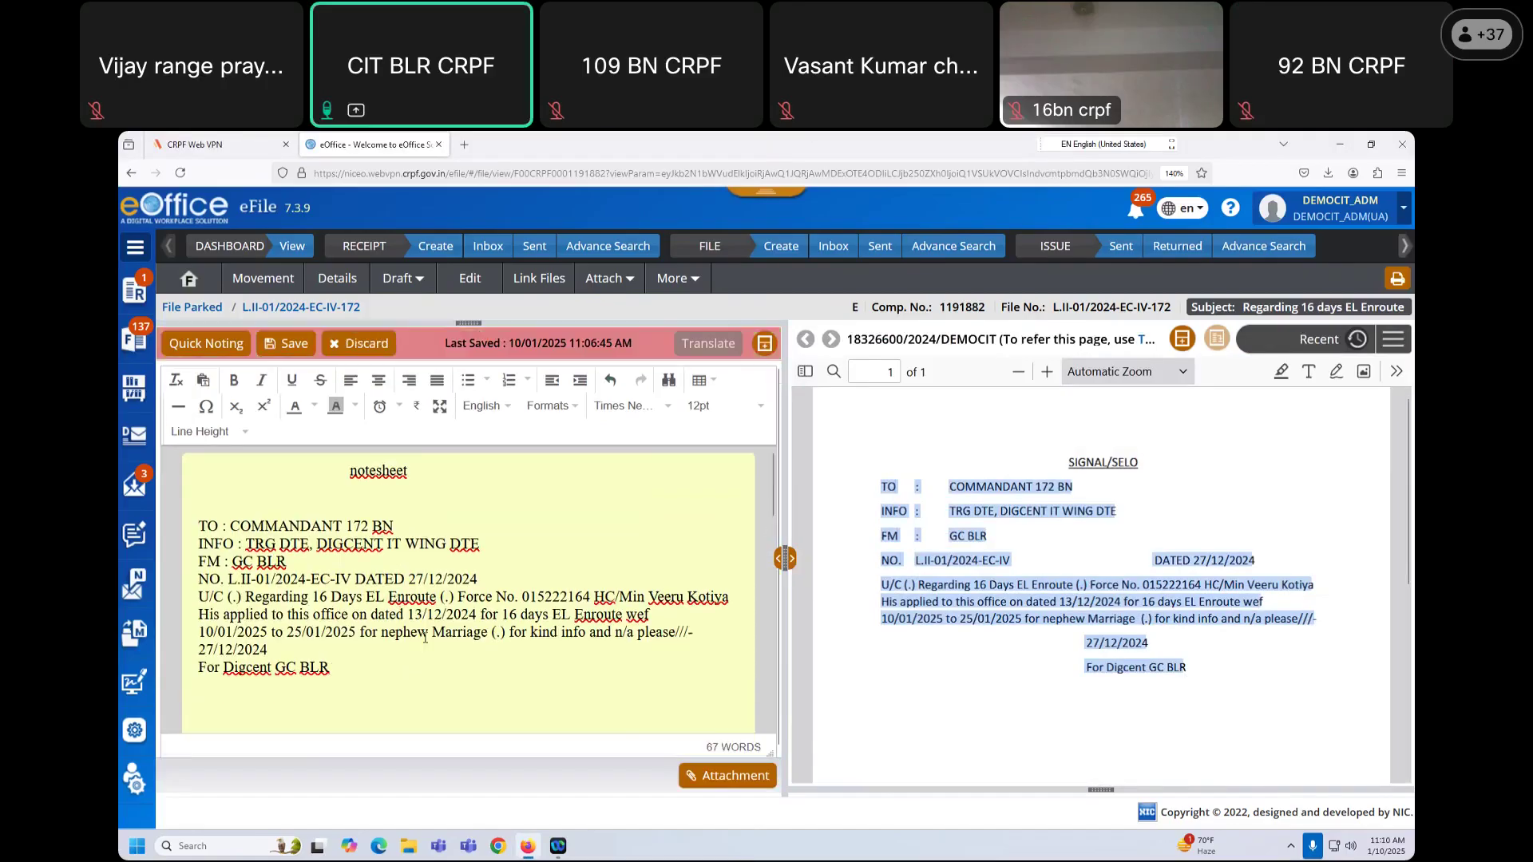
scroll(384, 575, "down", 2)
key("Return")
key("Return")
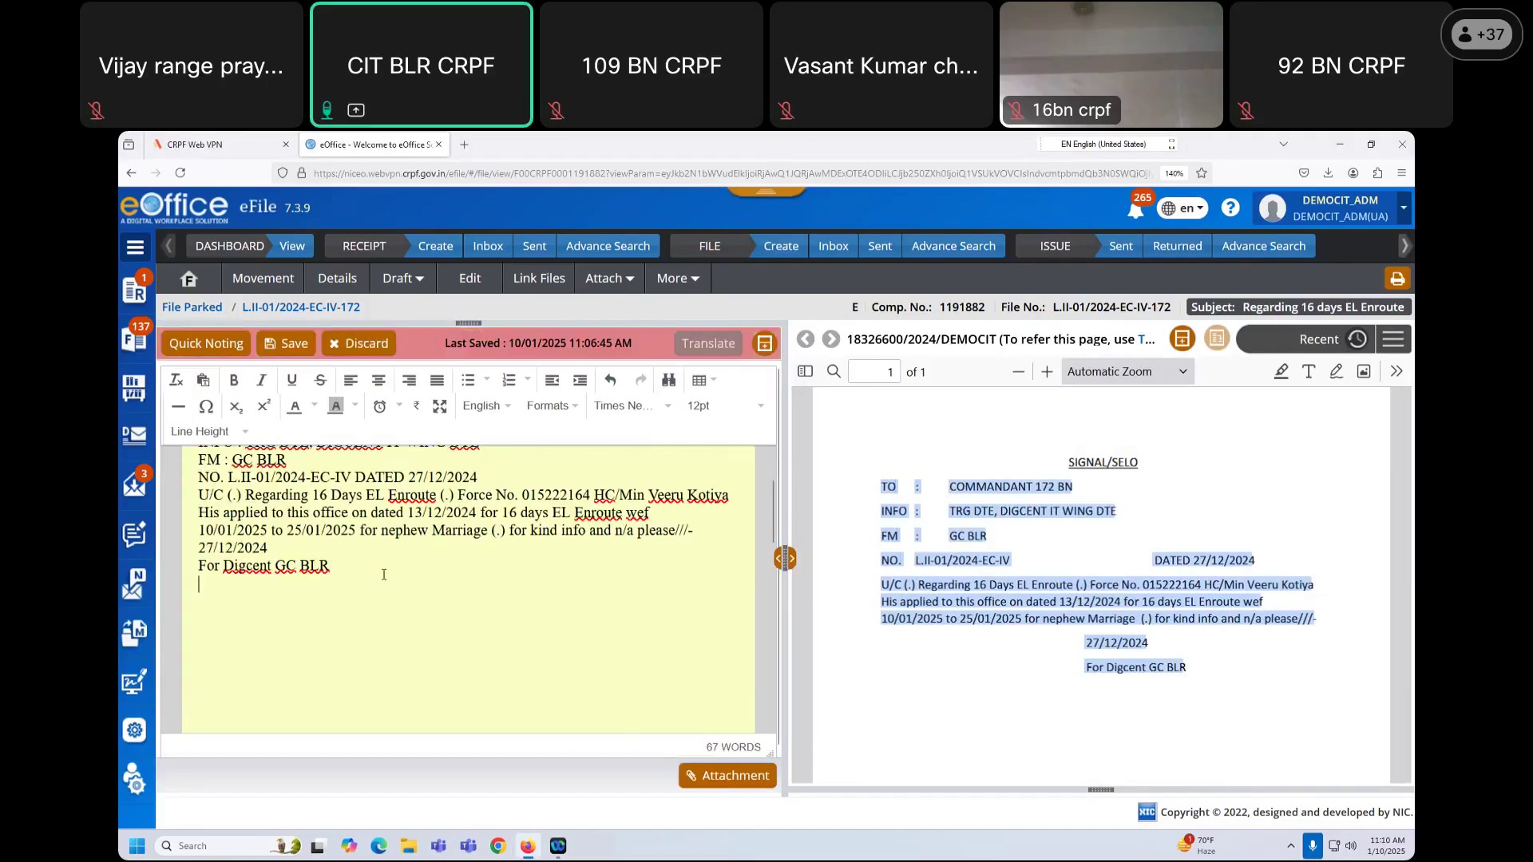
type("pse ")
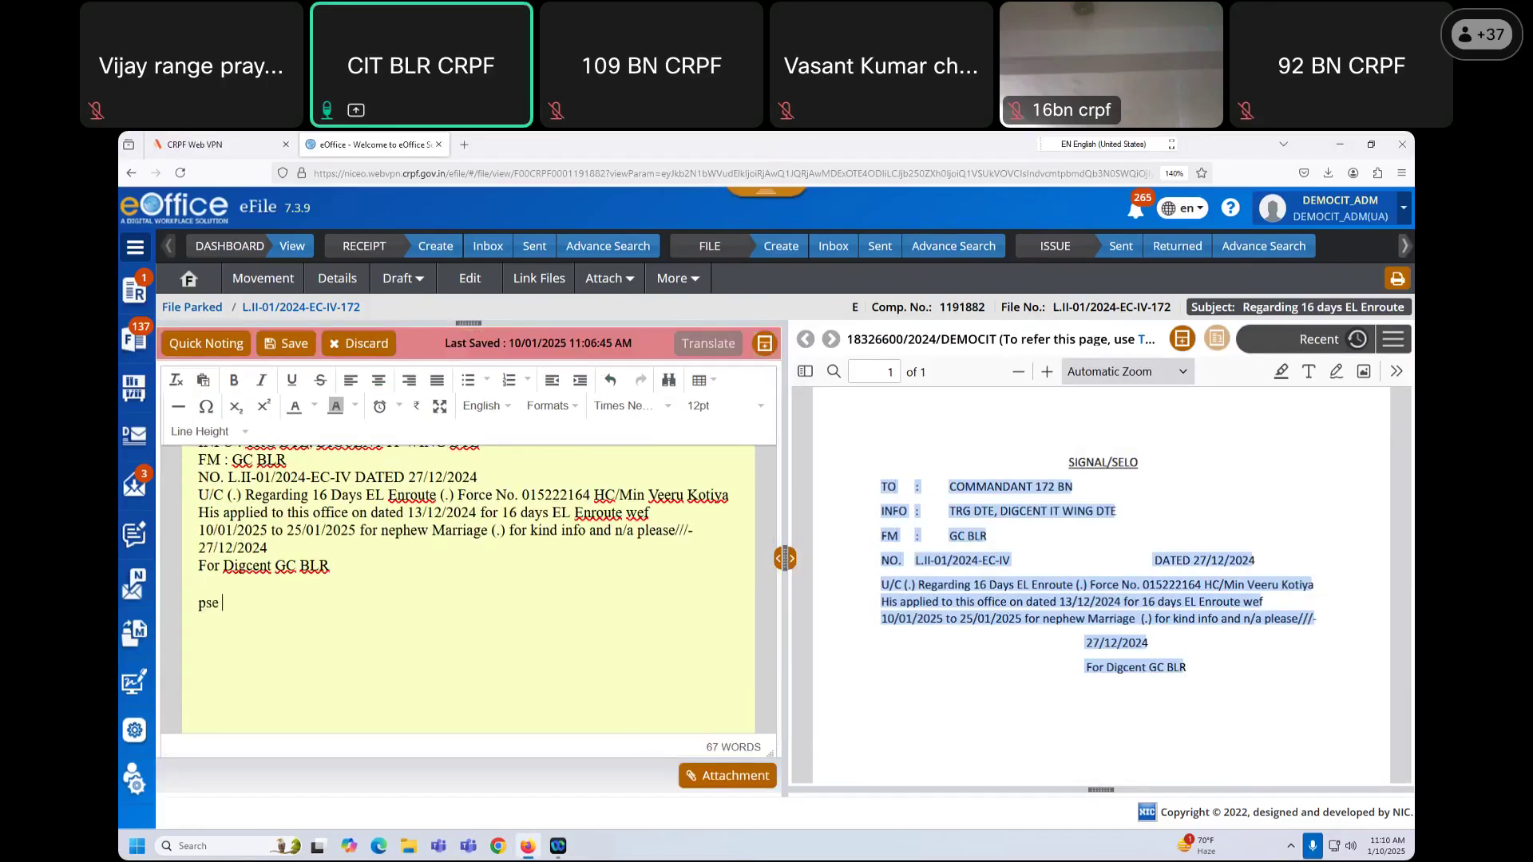
type("refer page no. 1 and note no. 2")
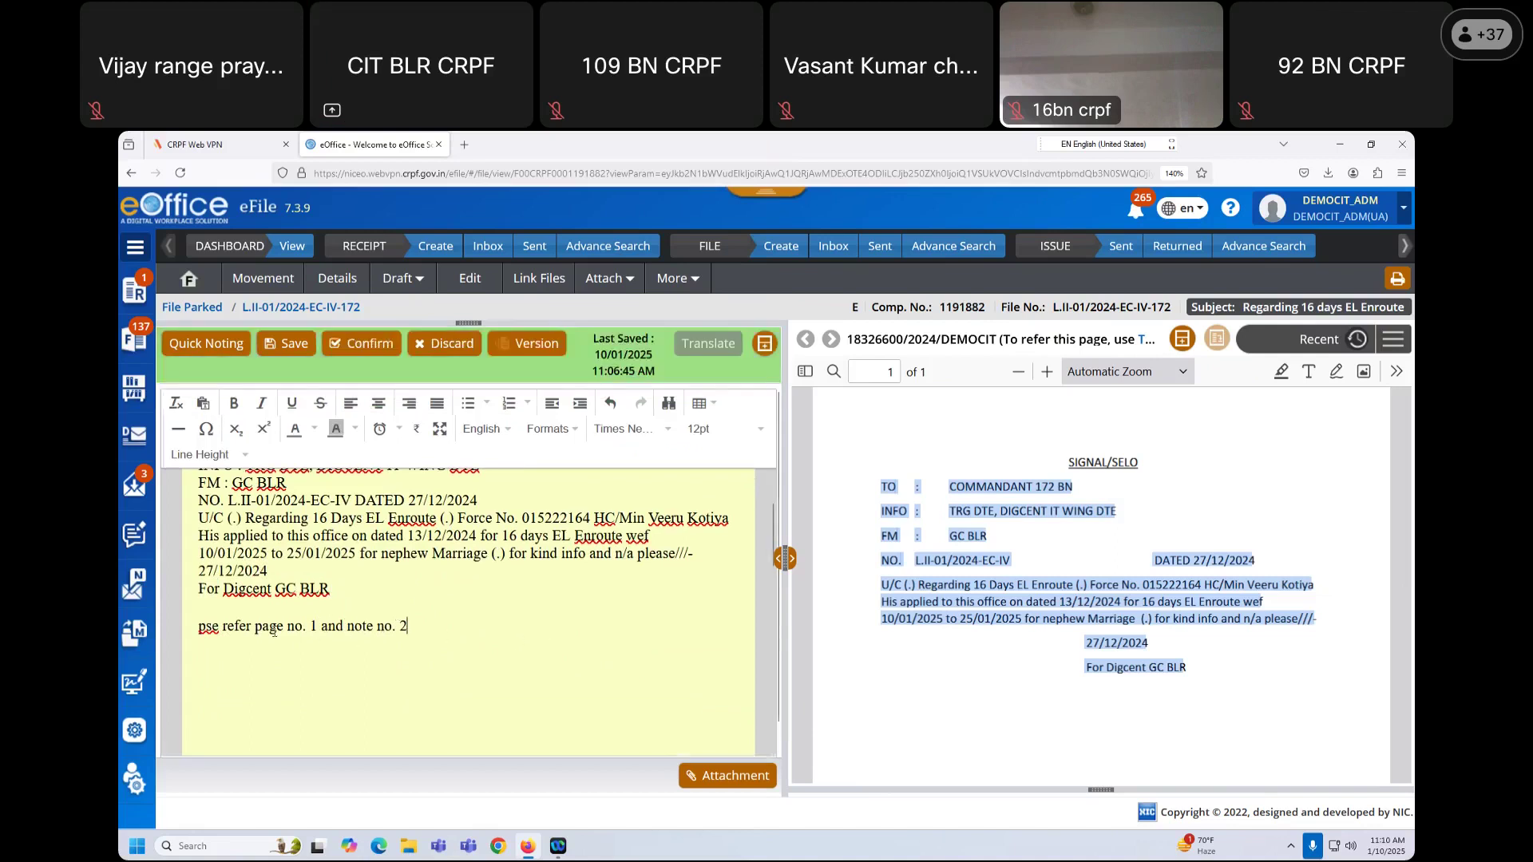
Step: Link the words 'page no. 1' to correspondence Page 1 (TOC Page 1)
left_click_drag(255, 626, 317, 626)
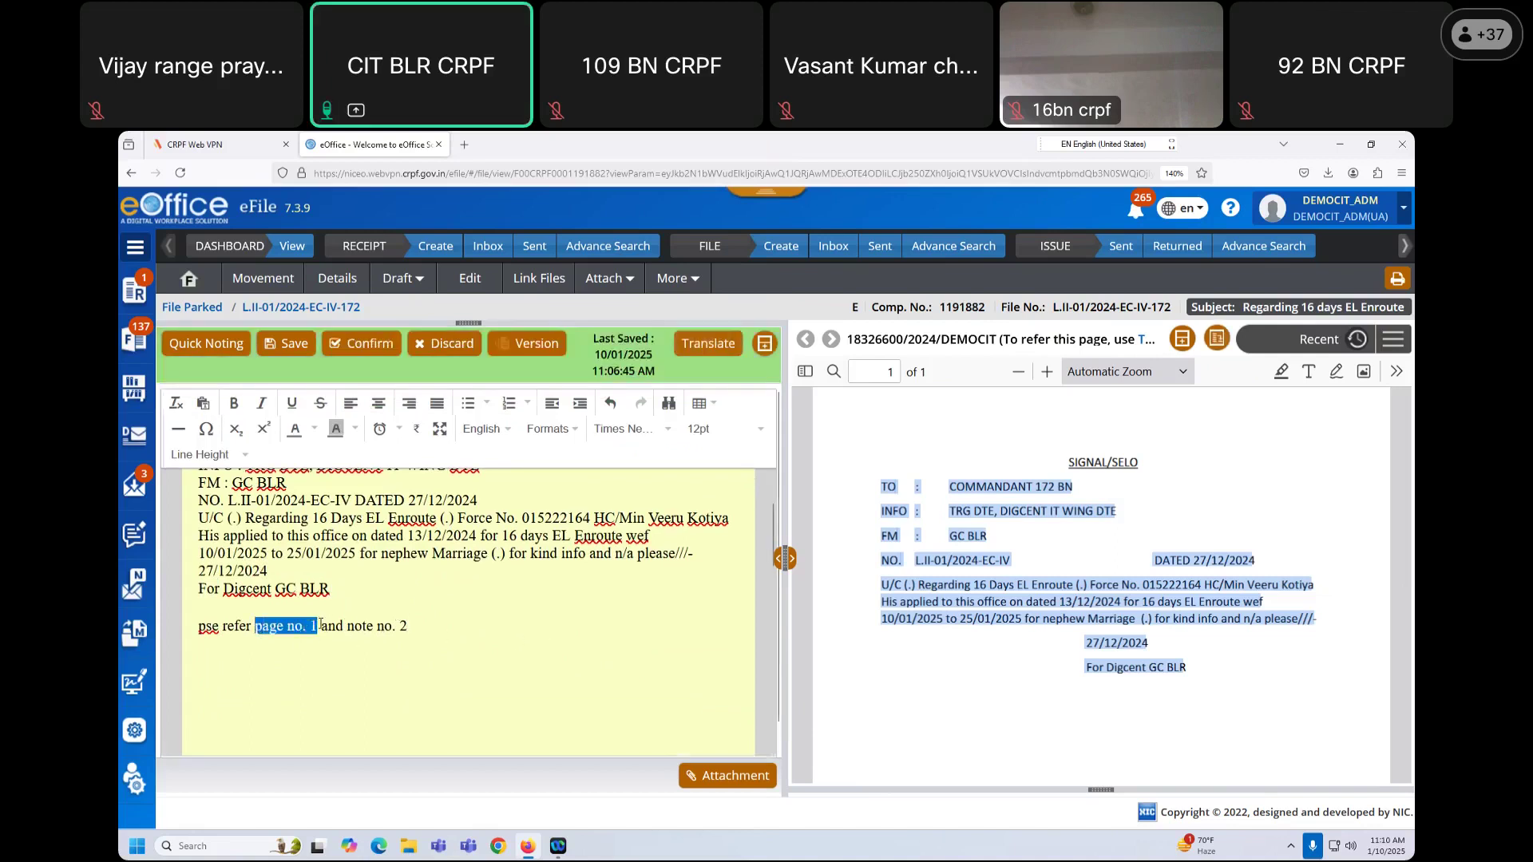
left_click(1219, 339)
left_click(748, 313)
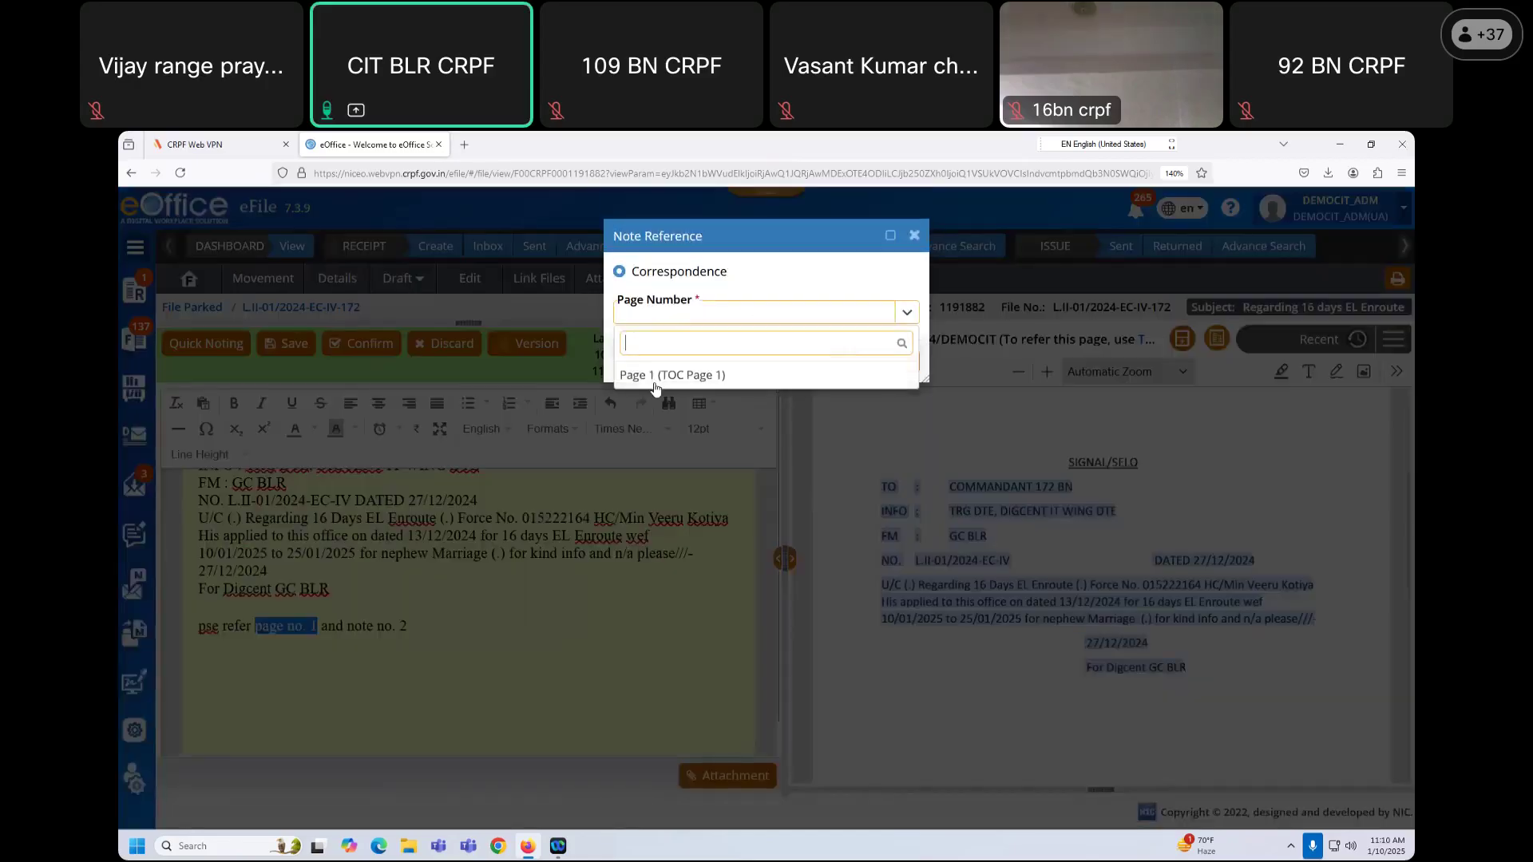
left_click(654, 381)
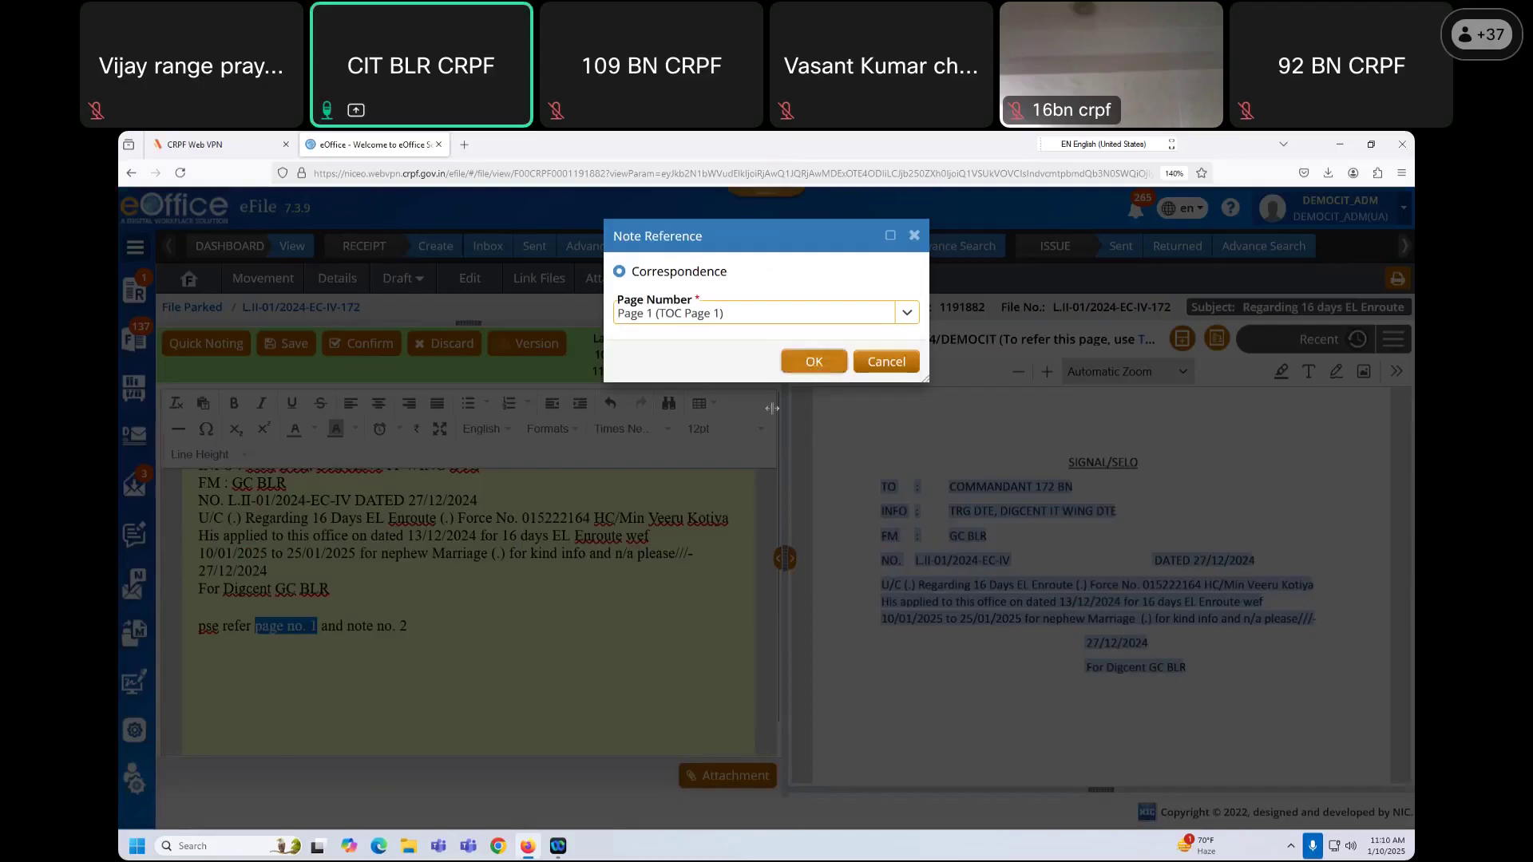
left_click(813, 362)
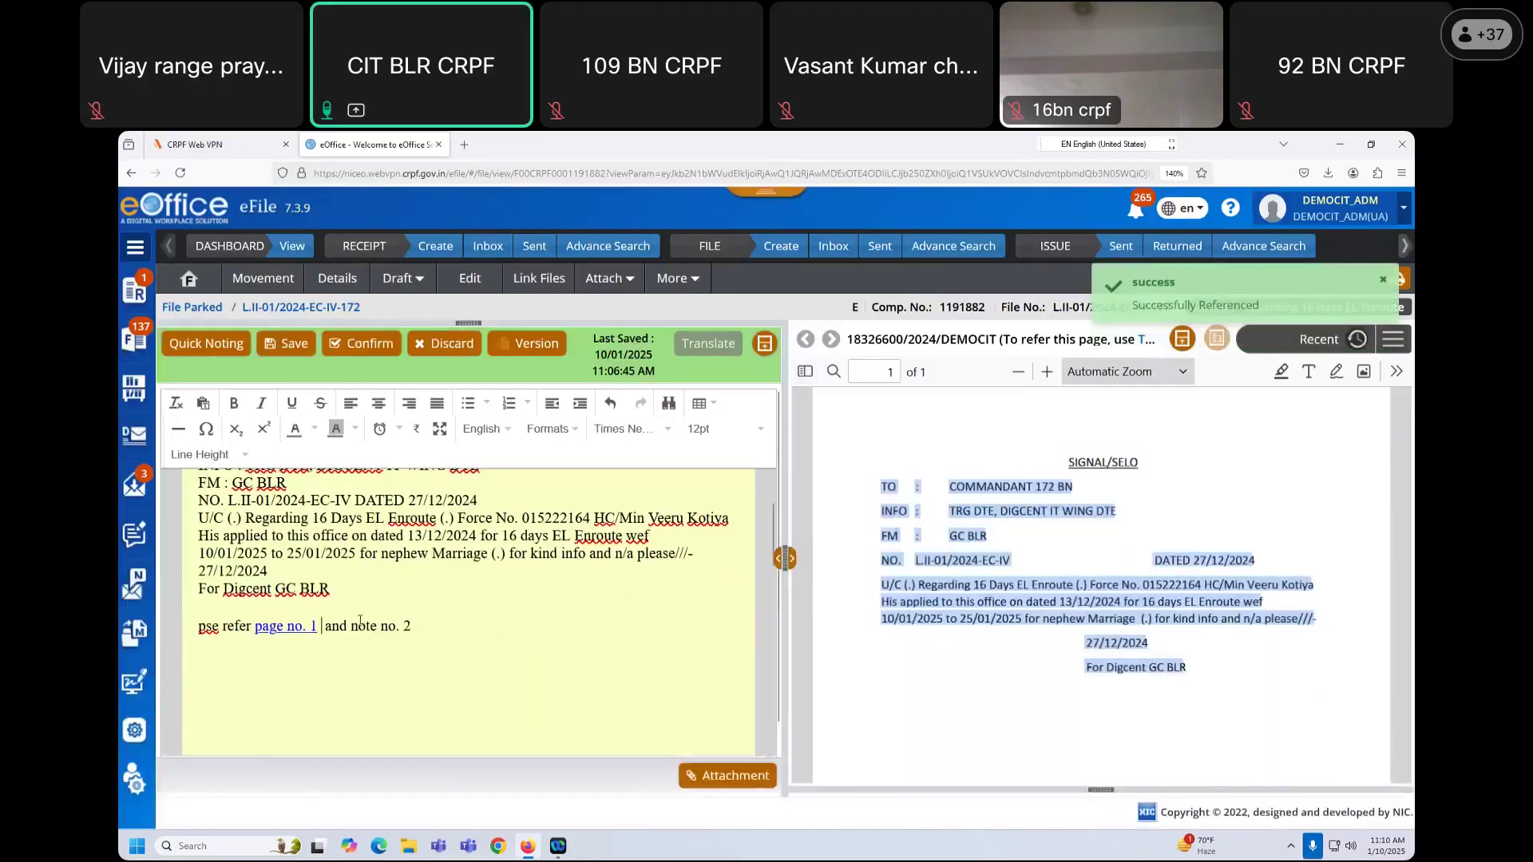
Step: Link 'note no. 2' to Note # 2 with all paragraphs, then save the yellow note
left_click_drag(351, 629, 416, 626)
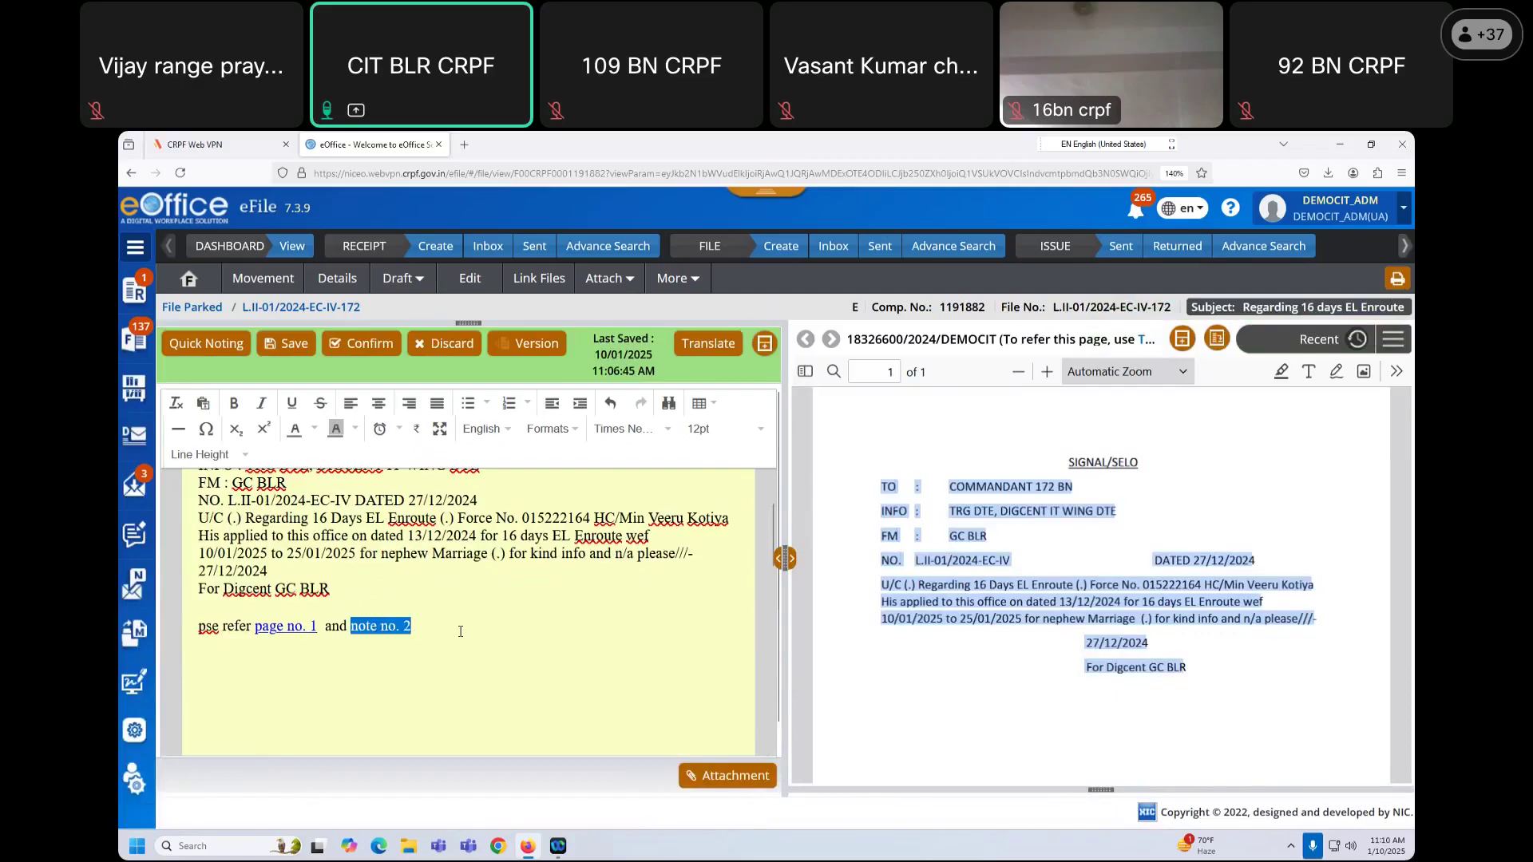
left_click(1393, 342)
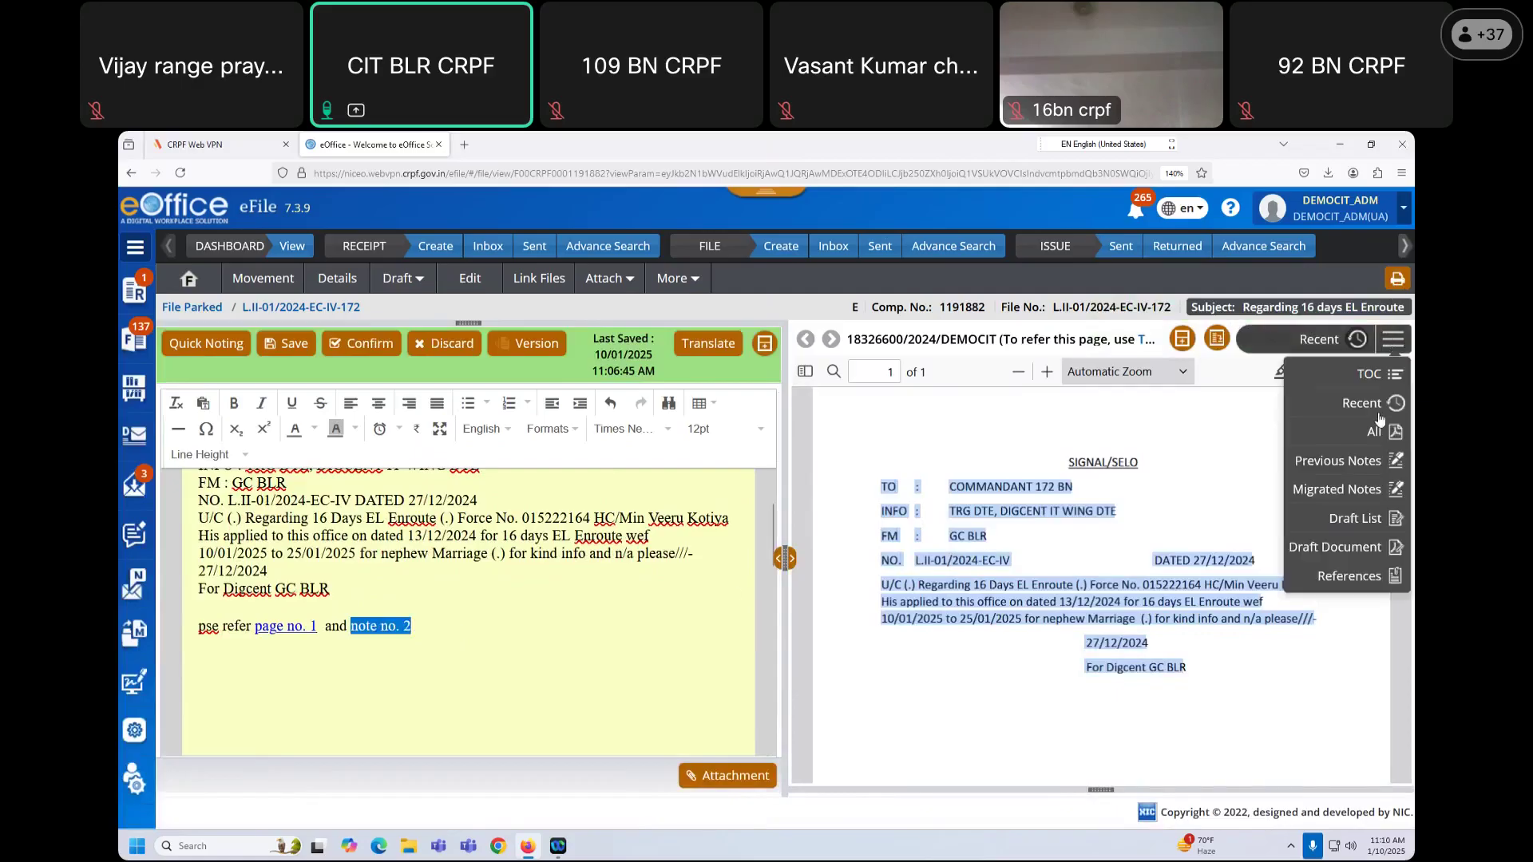
left_click(1344, 464)
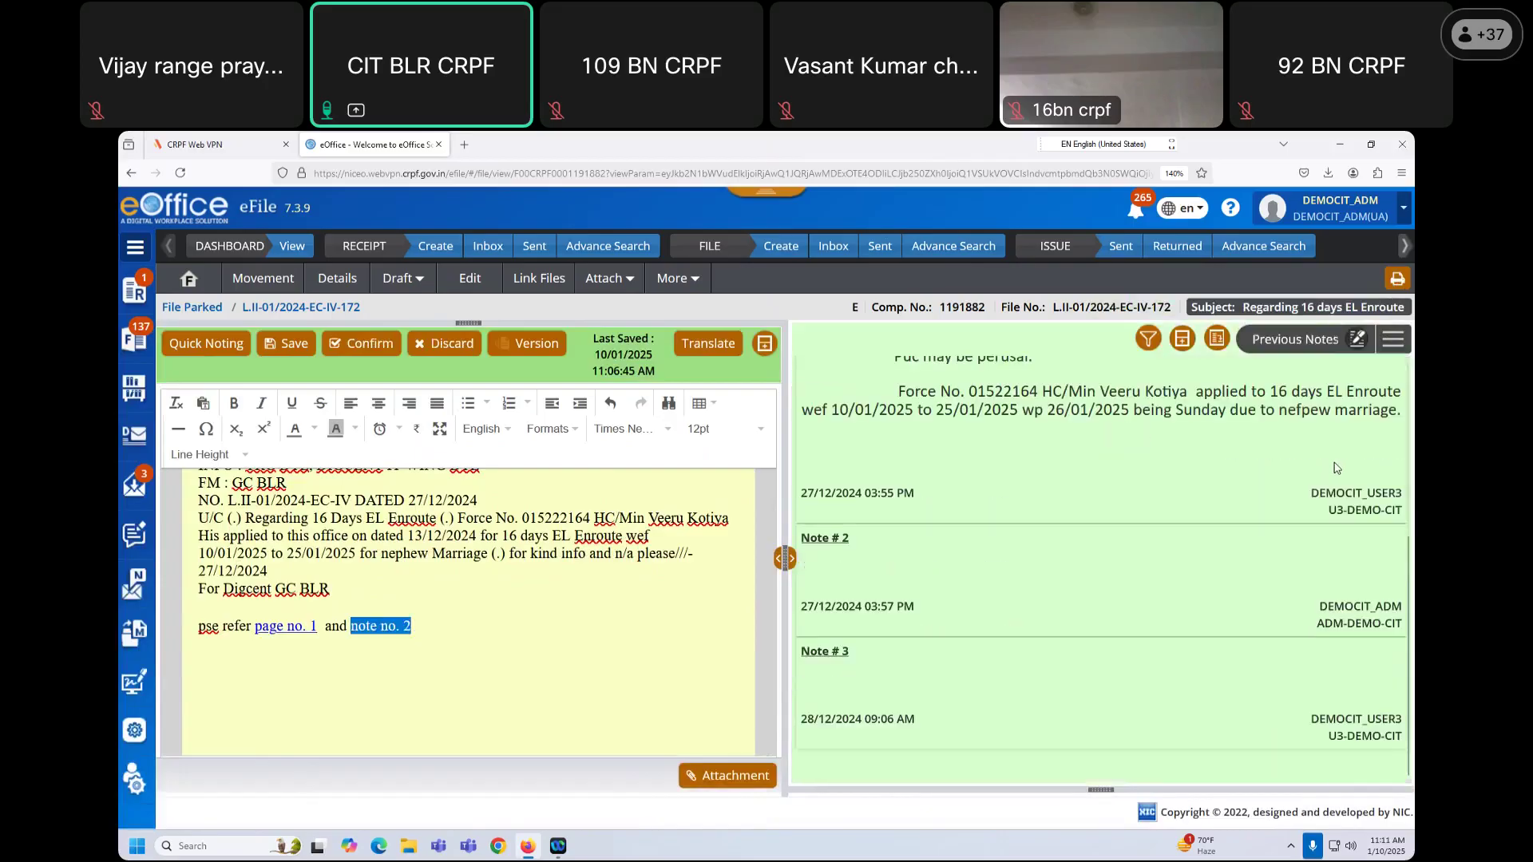
left_click(1218, 340)
left_click(735, 316)
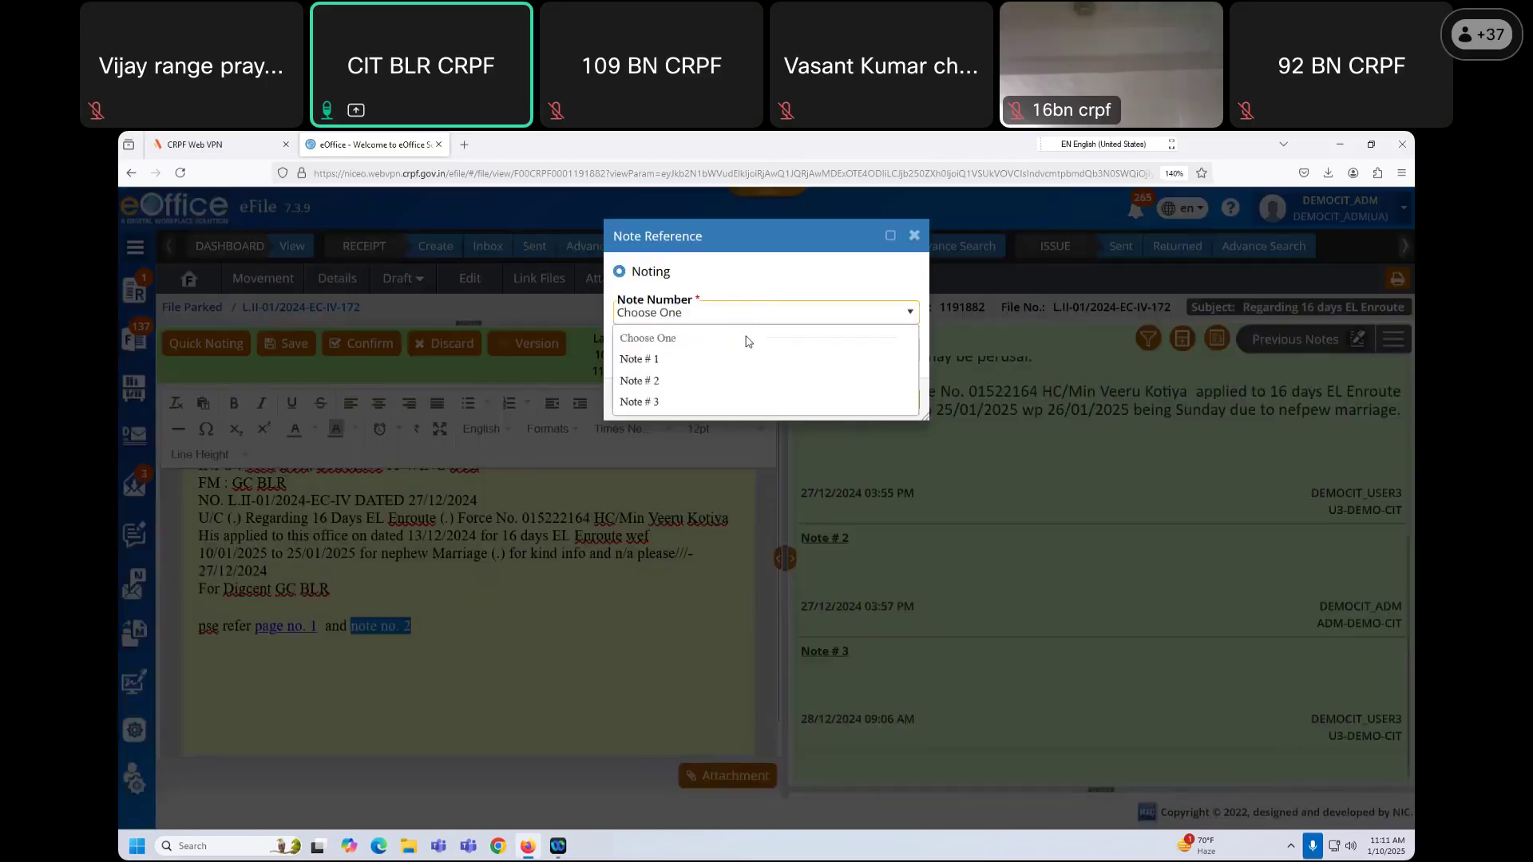
left_click(656, 385)
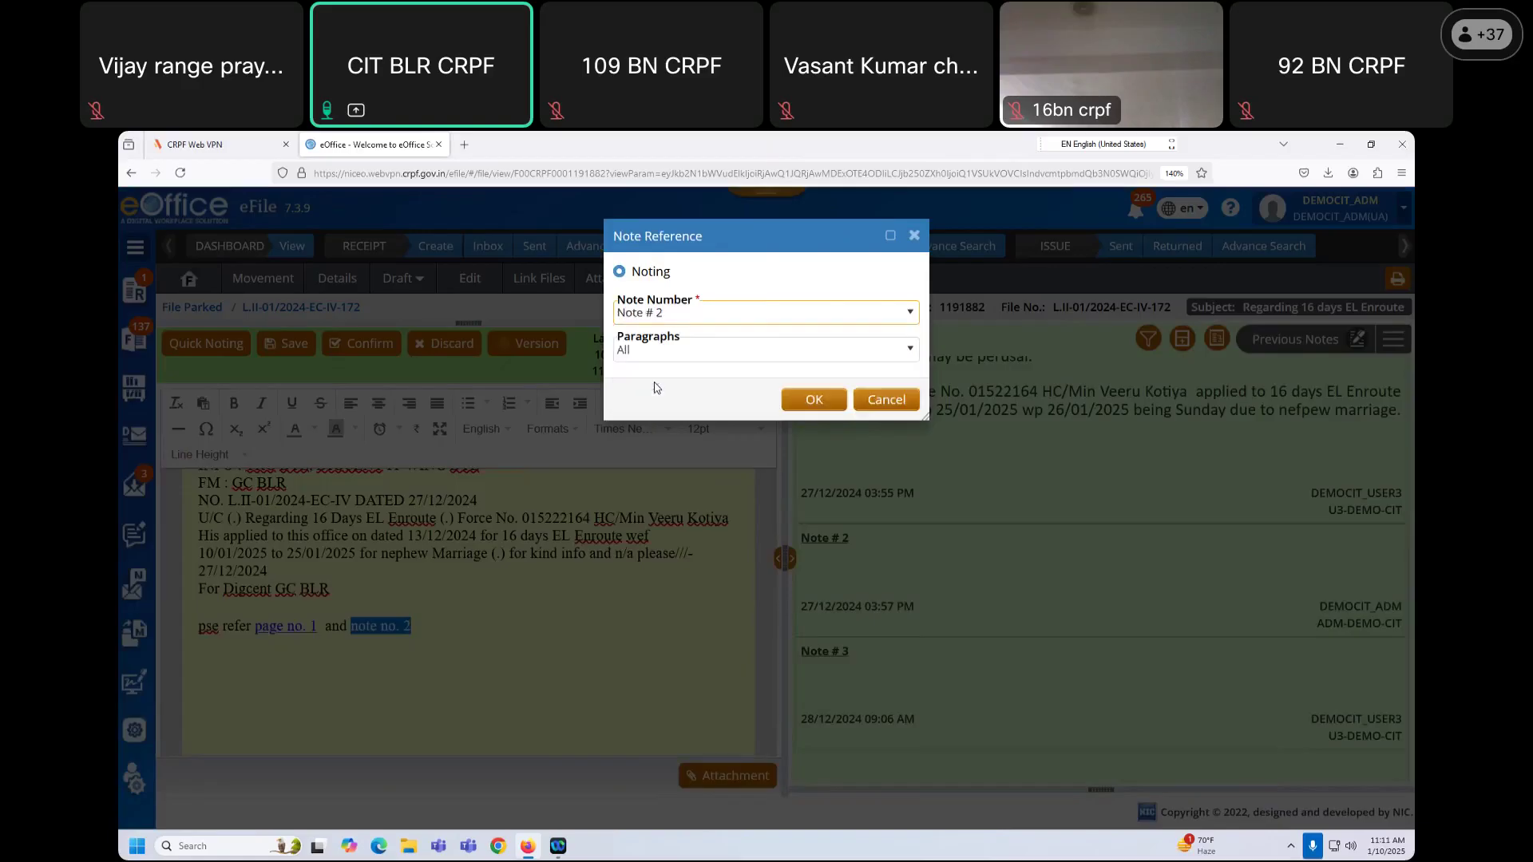
left_click(725, 351)
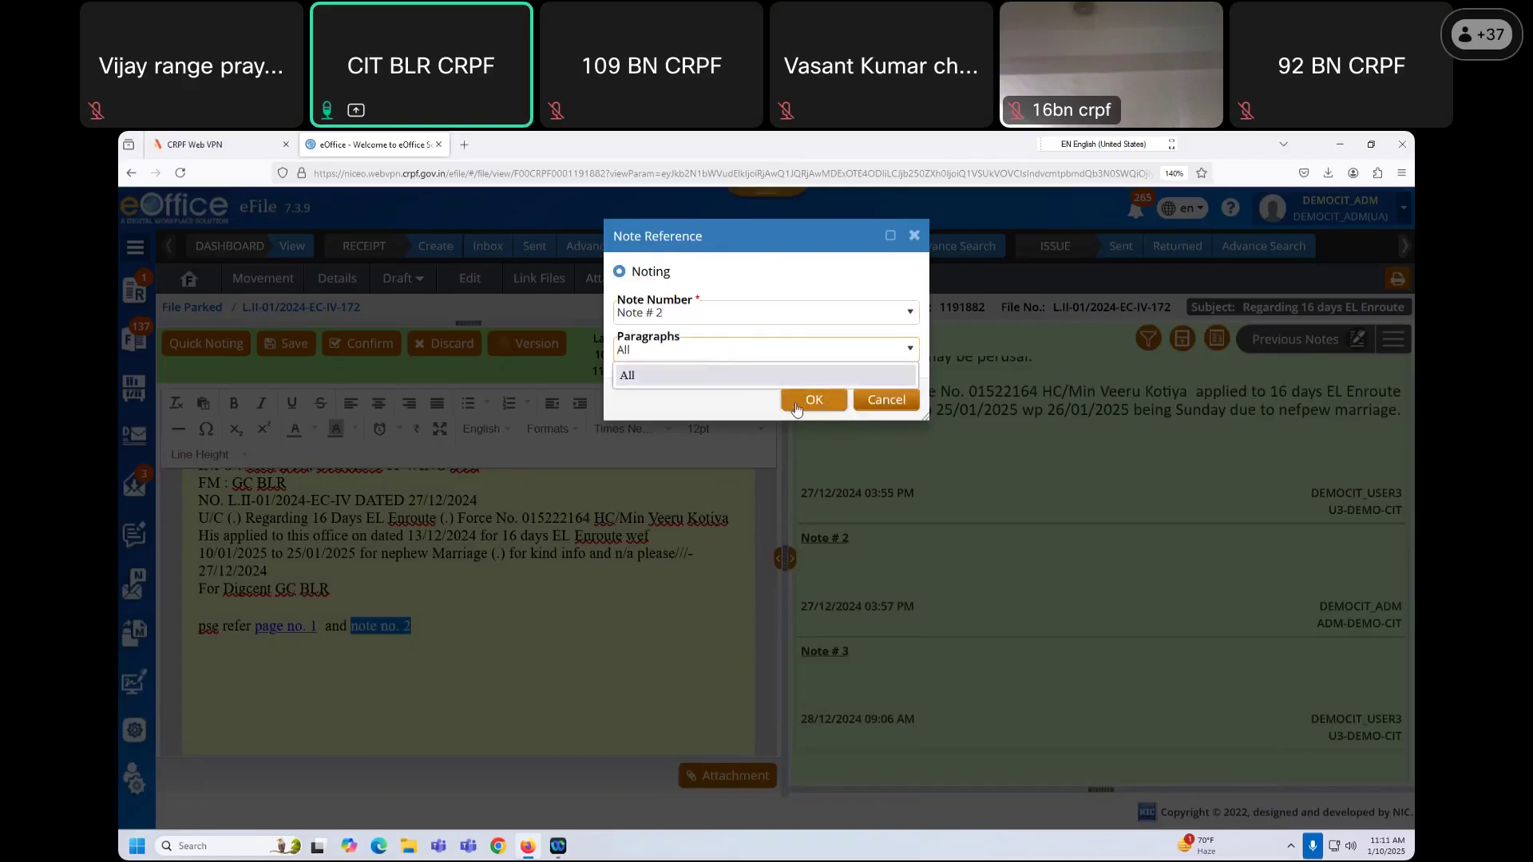
left_click(796, 407)
left_click(813, 400)
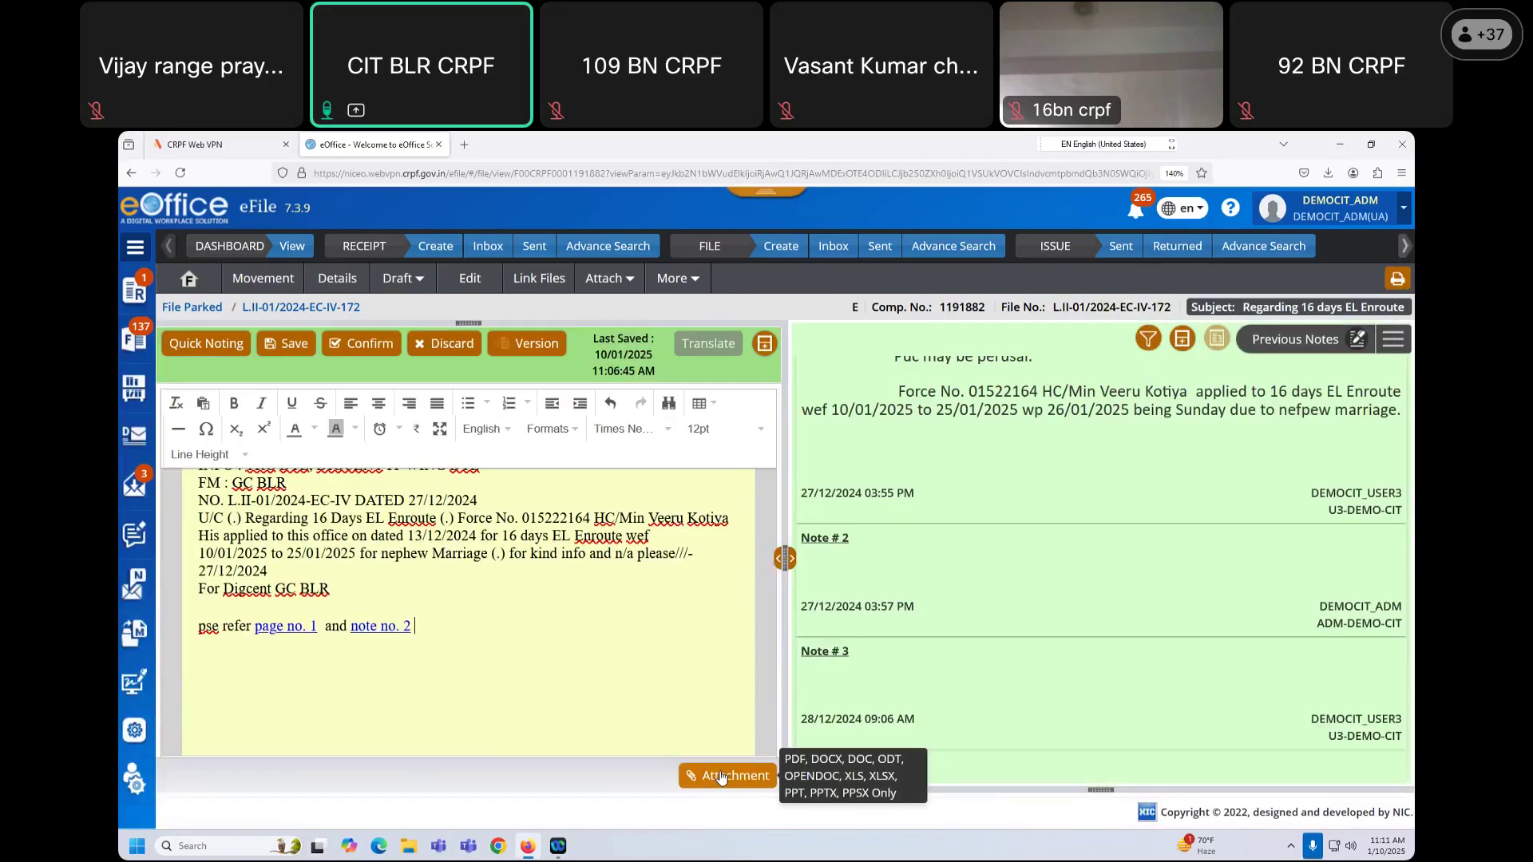
left_click(294, 351)
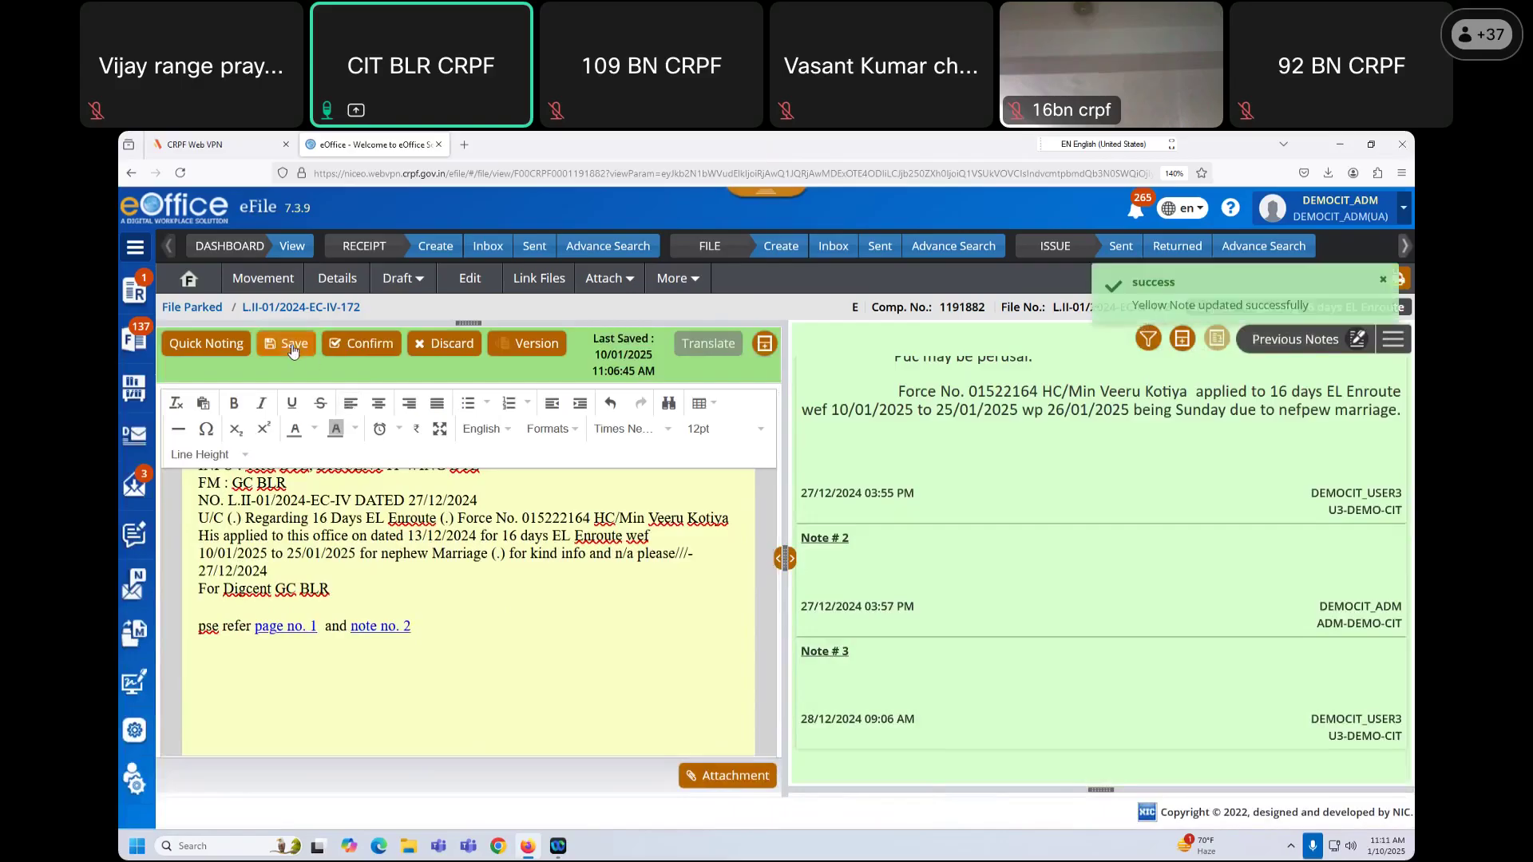
Step: Save the yellow note again, review the file's movement history, and check the attach options
left_click(294, 351)
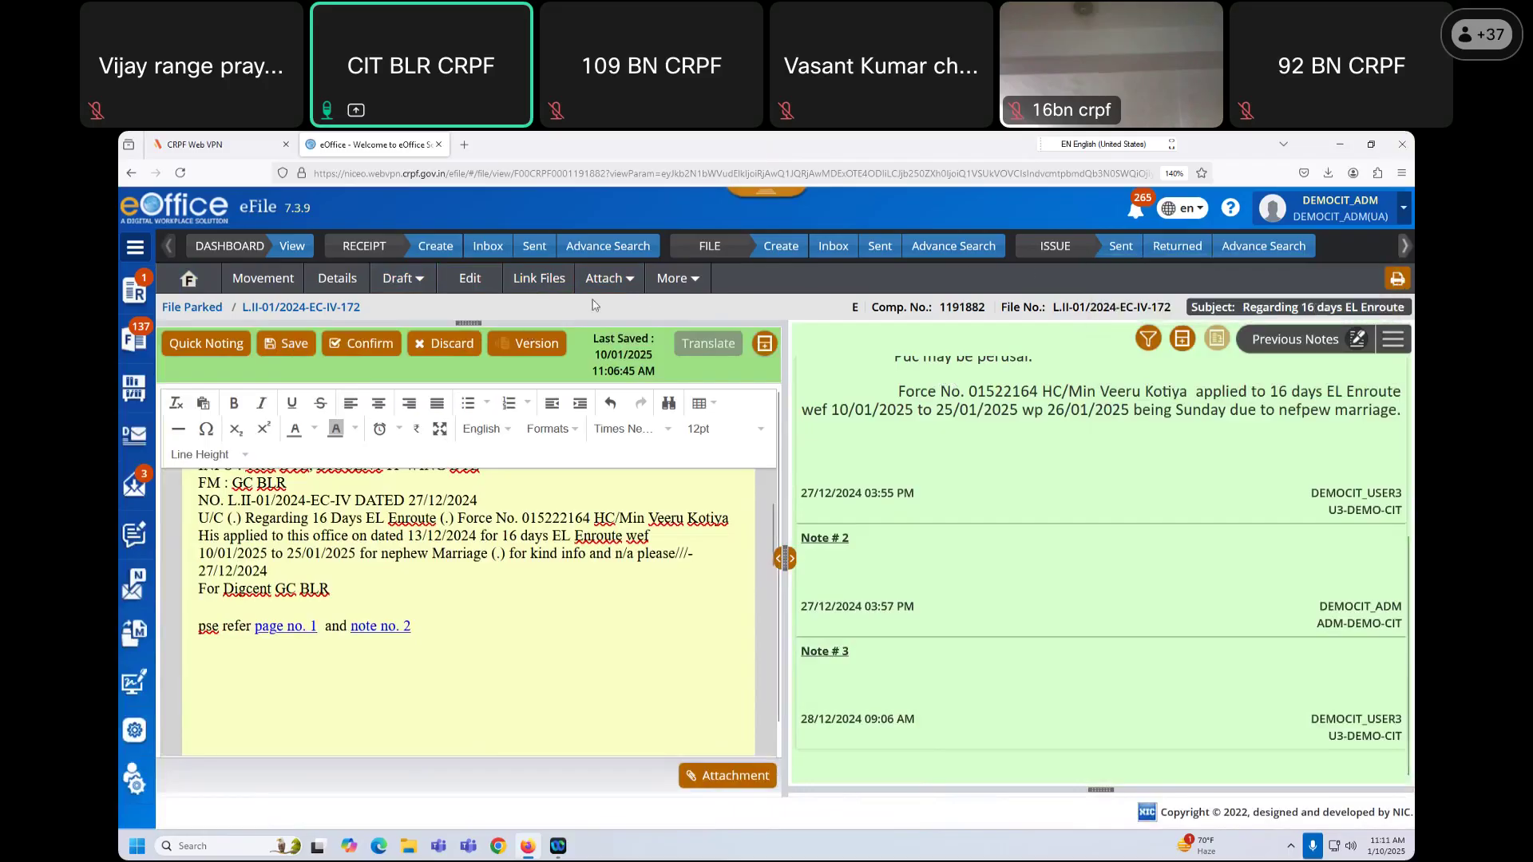
left_click(698, 281)
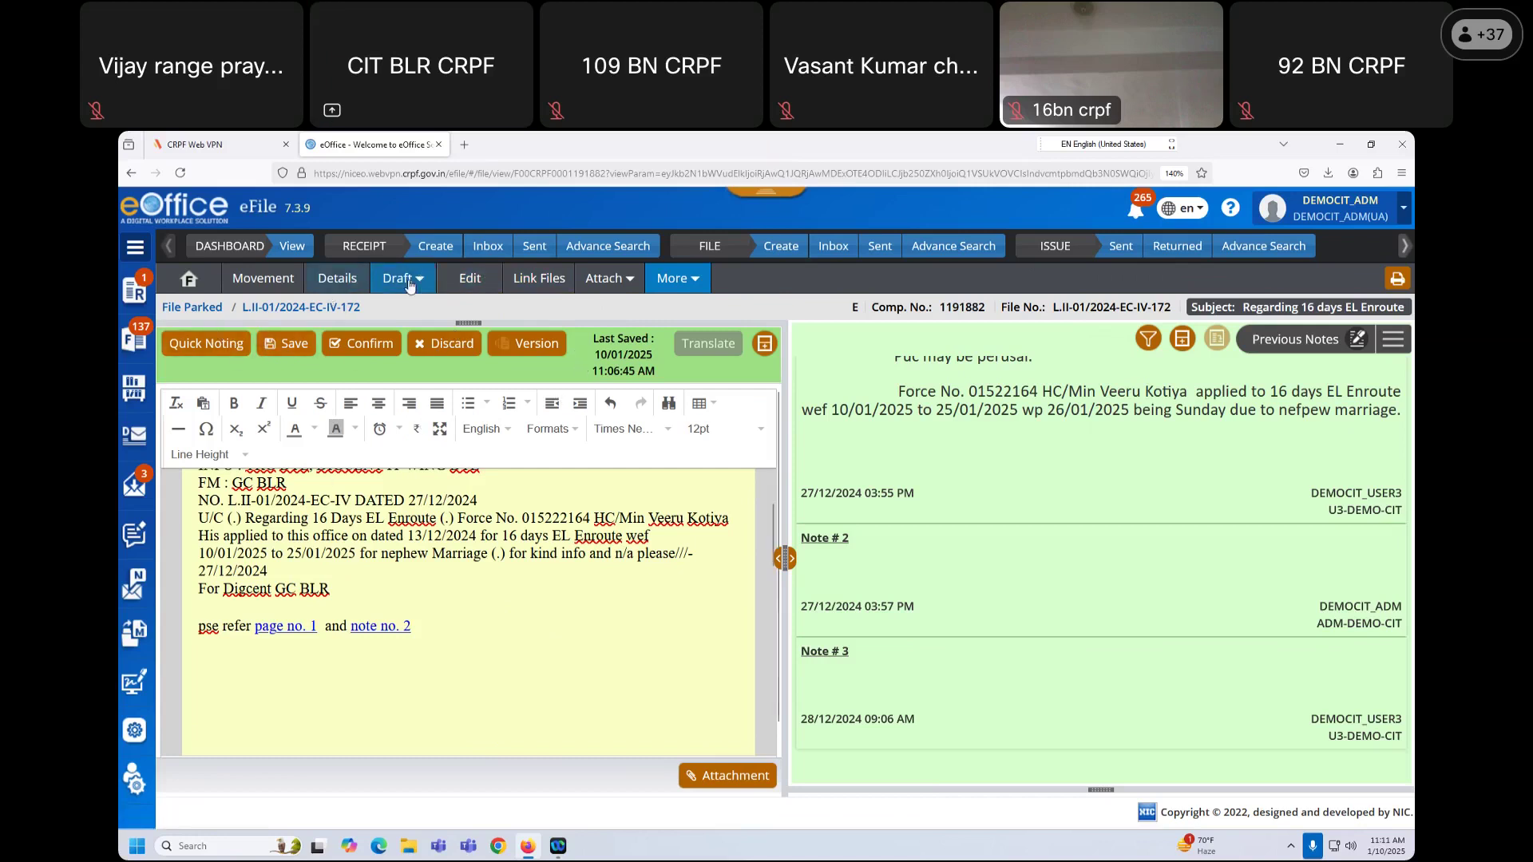
left_click(277, 286)
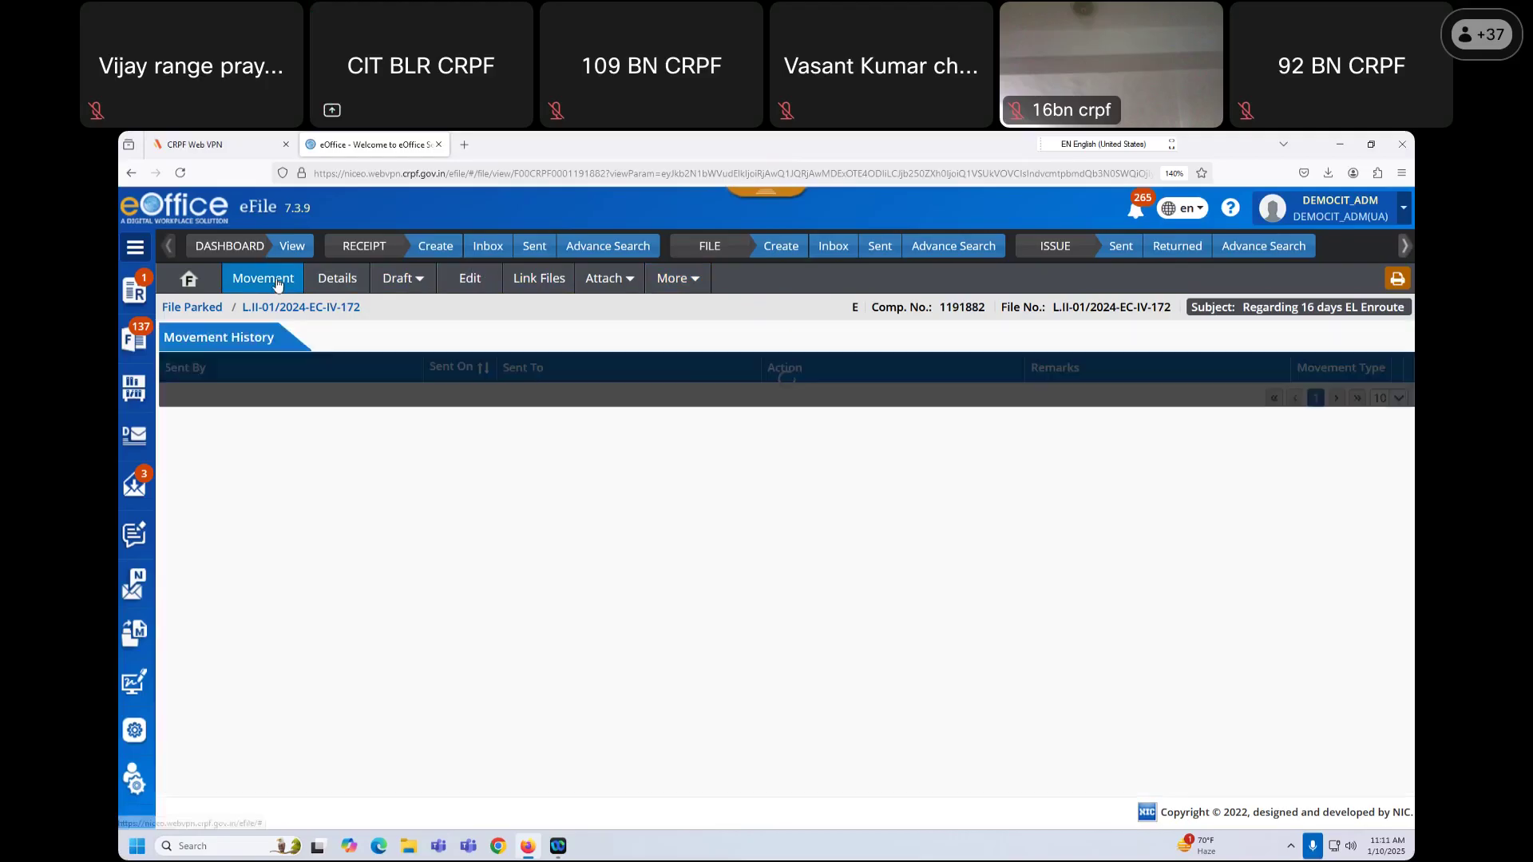
left_click(203, 285)
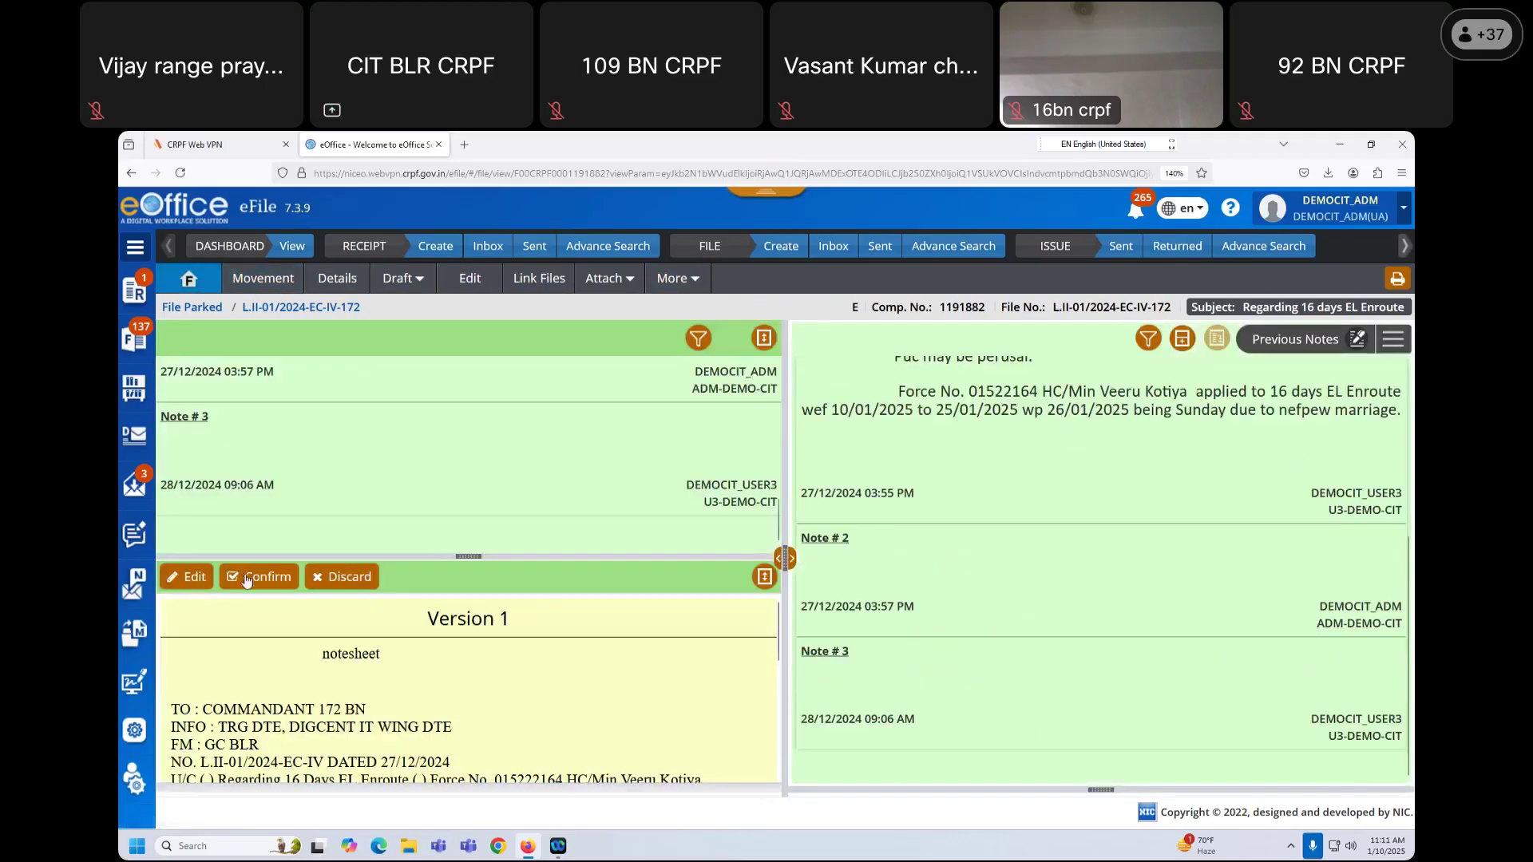
left_click(632, 281)
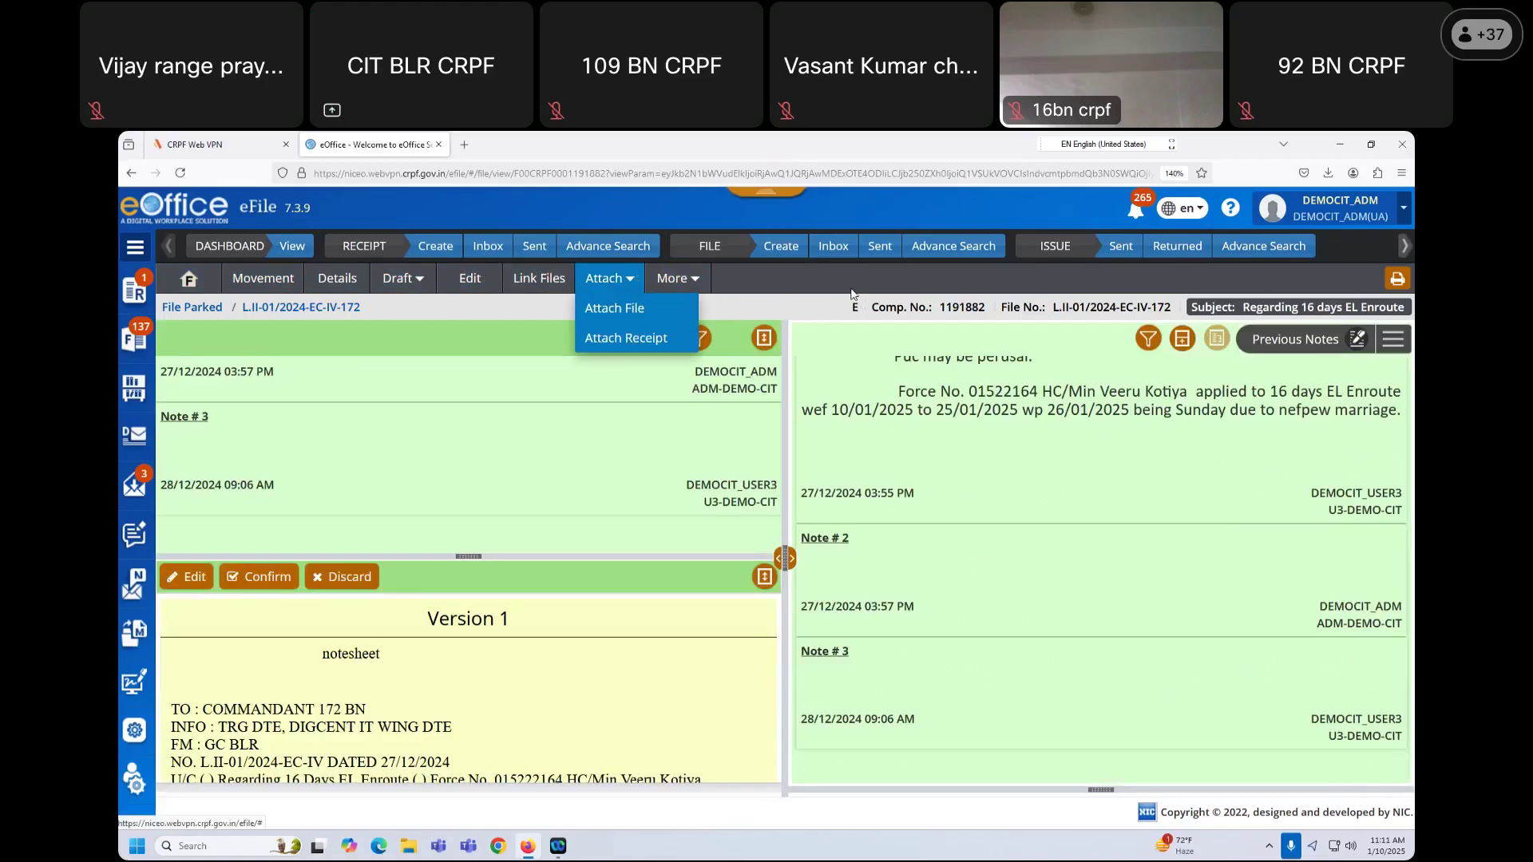
left_click(854, 276)
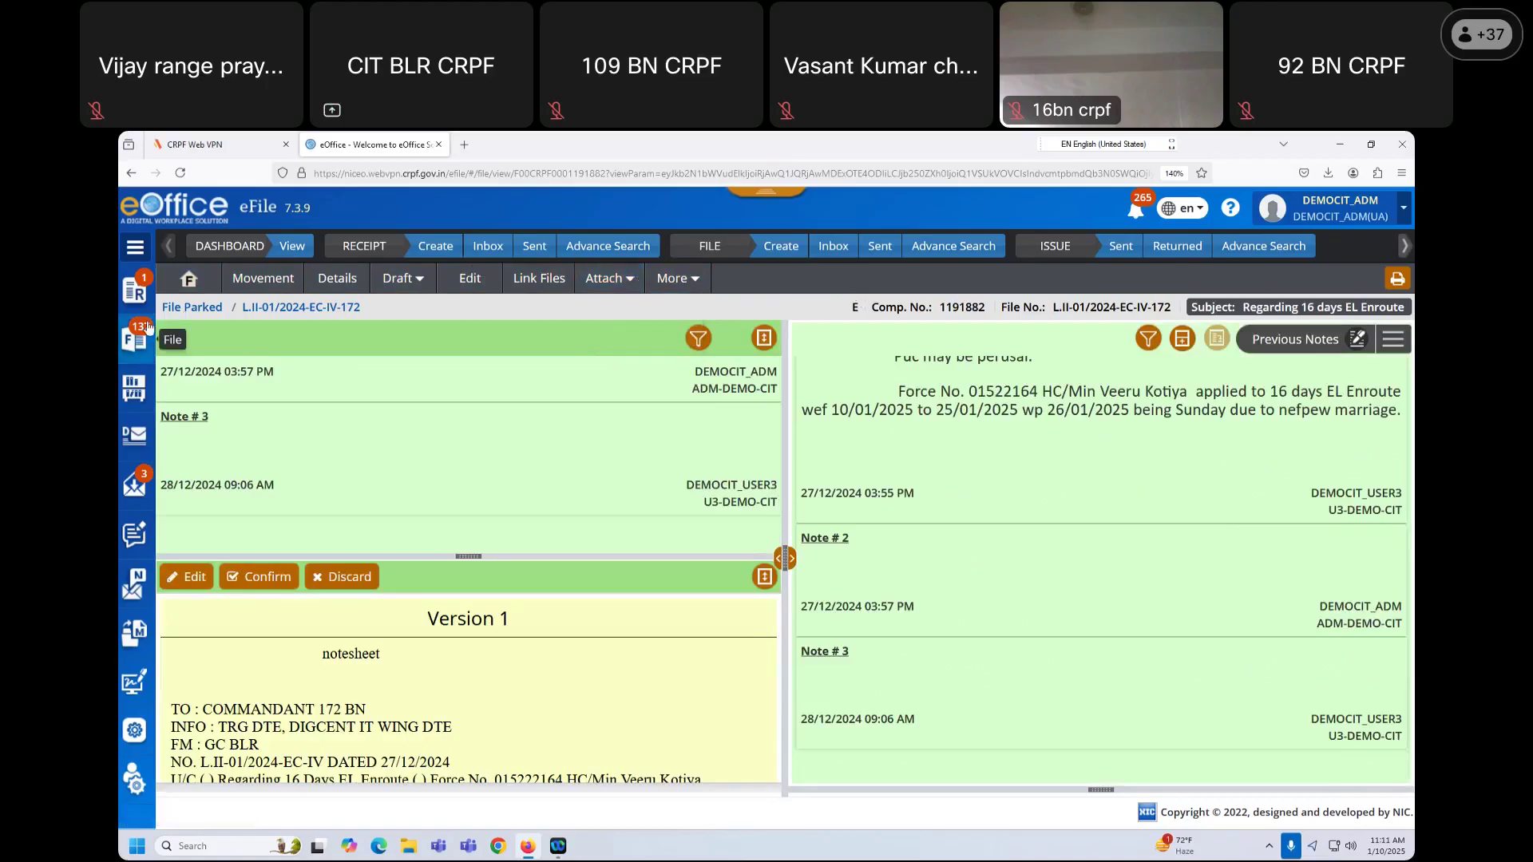
Step: Open the CYBERDIGEST2024 file from the File Inbox
mouse_move(134, 339)
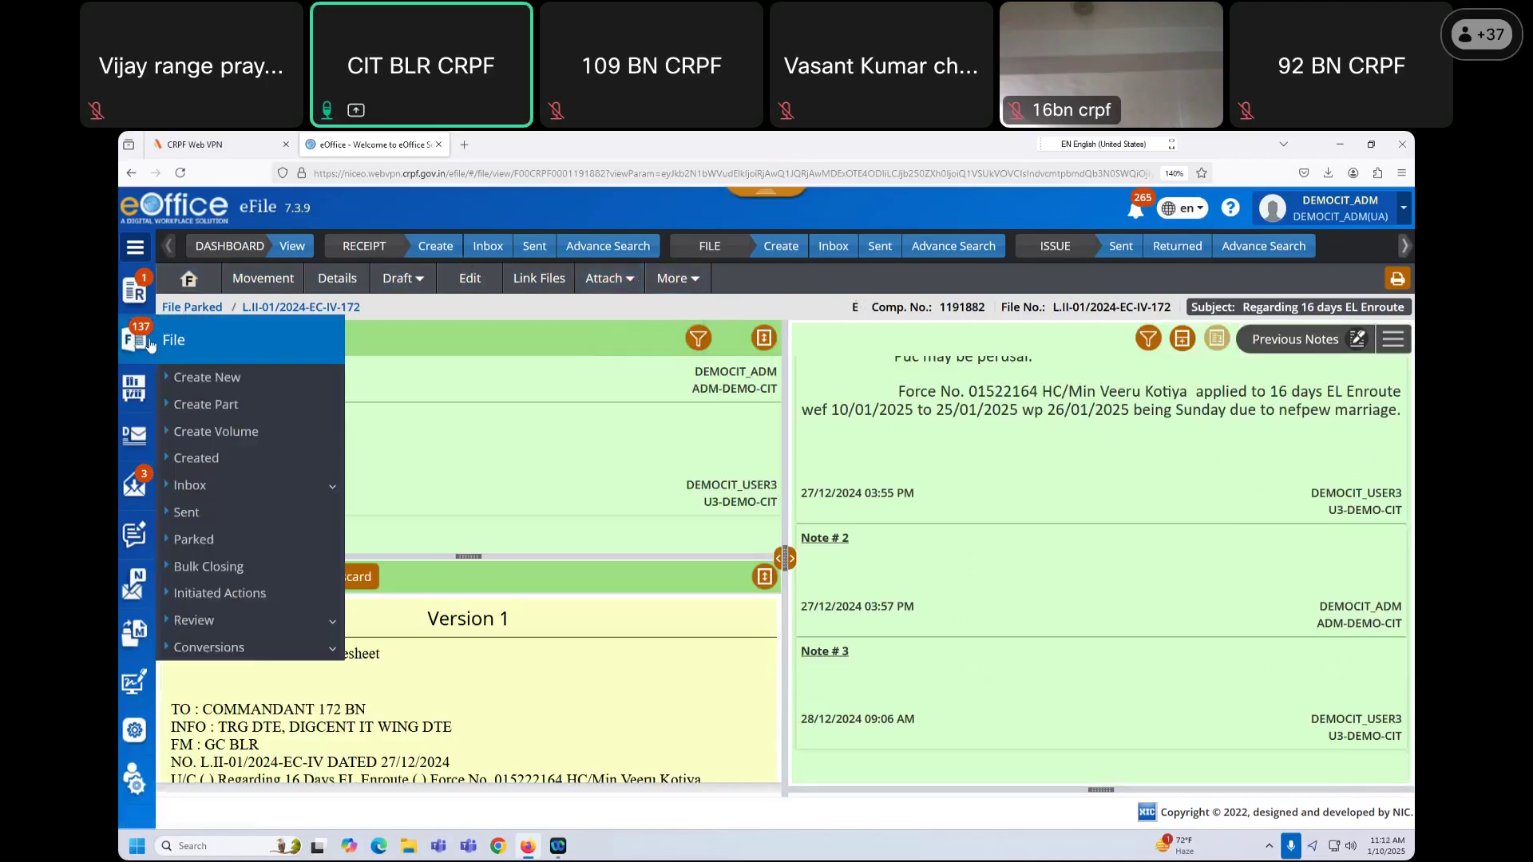
left_click(190, 485)
left_click(278, 511)
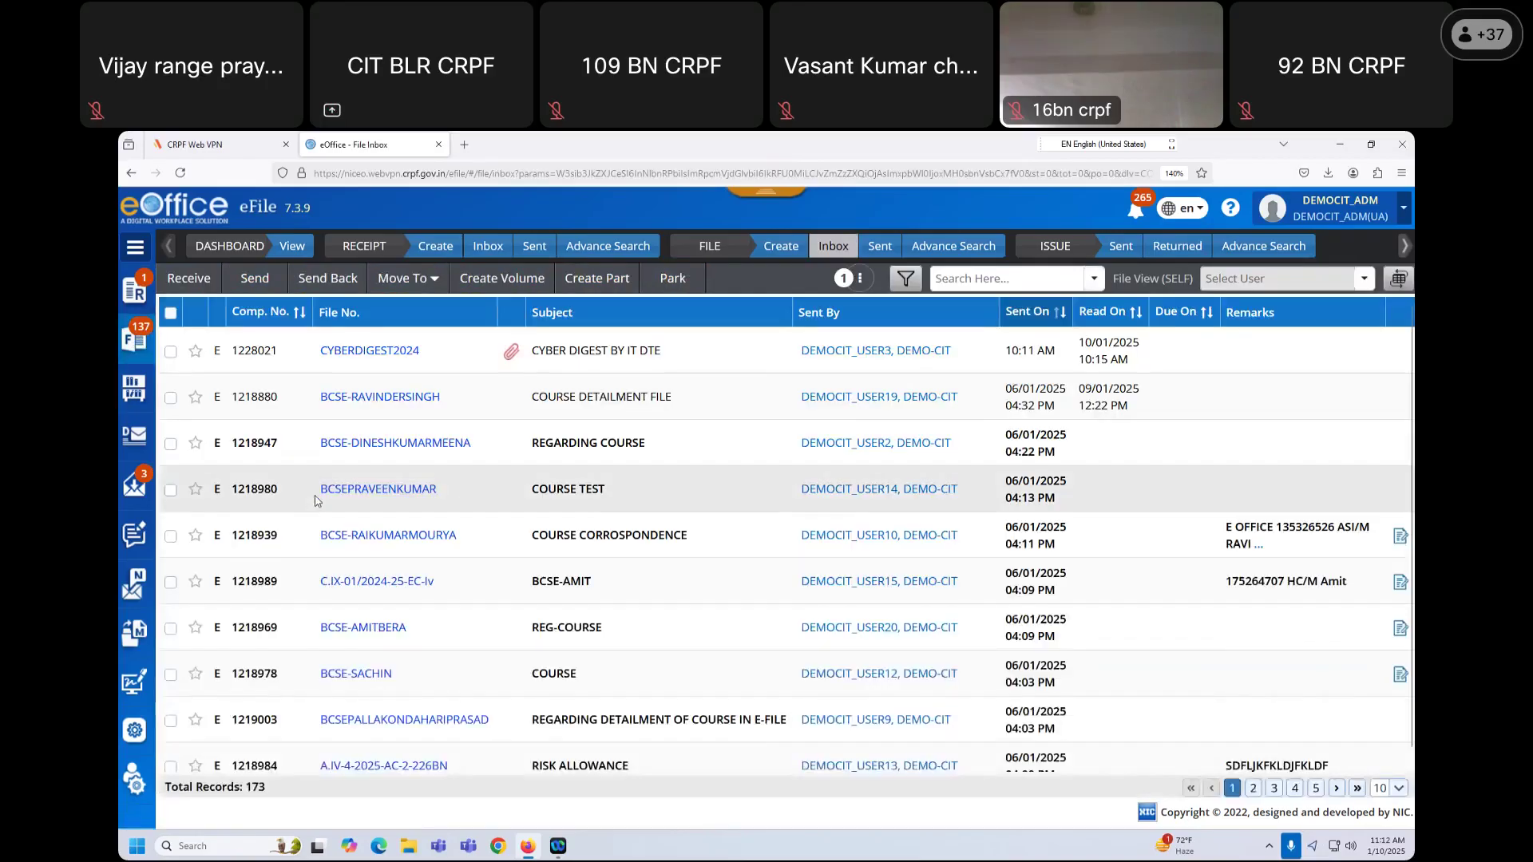
left_click(396, 358)
Step: Add a green note with the pasted draft text followed by 'pse see pageno.'
left_click(240, 337)
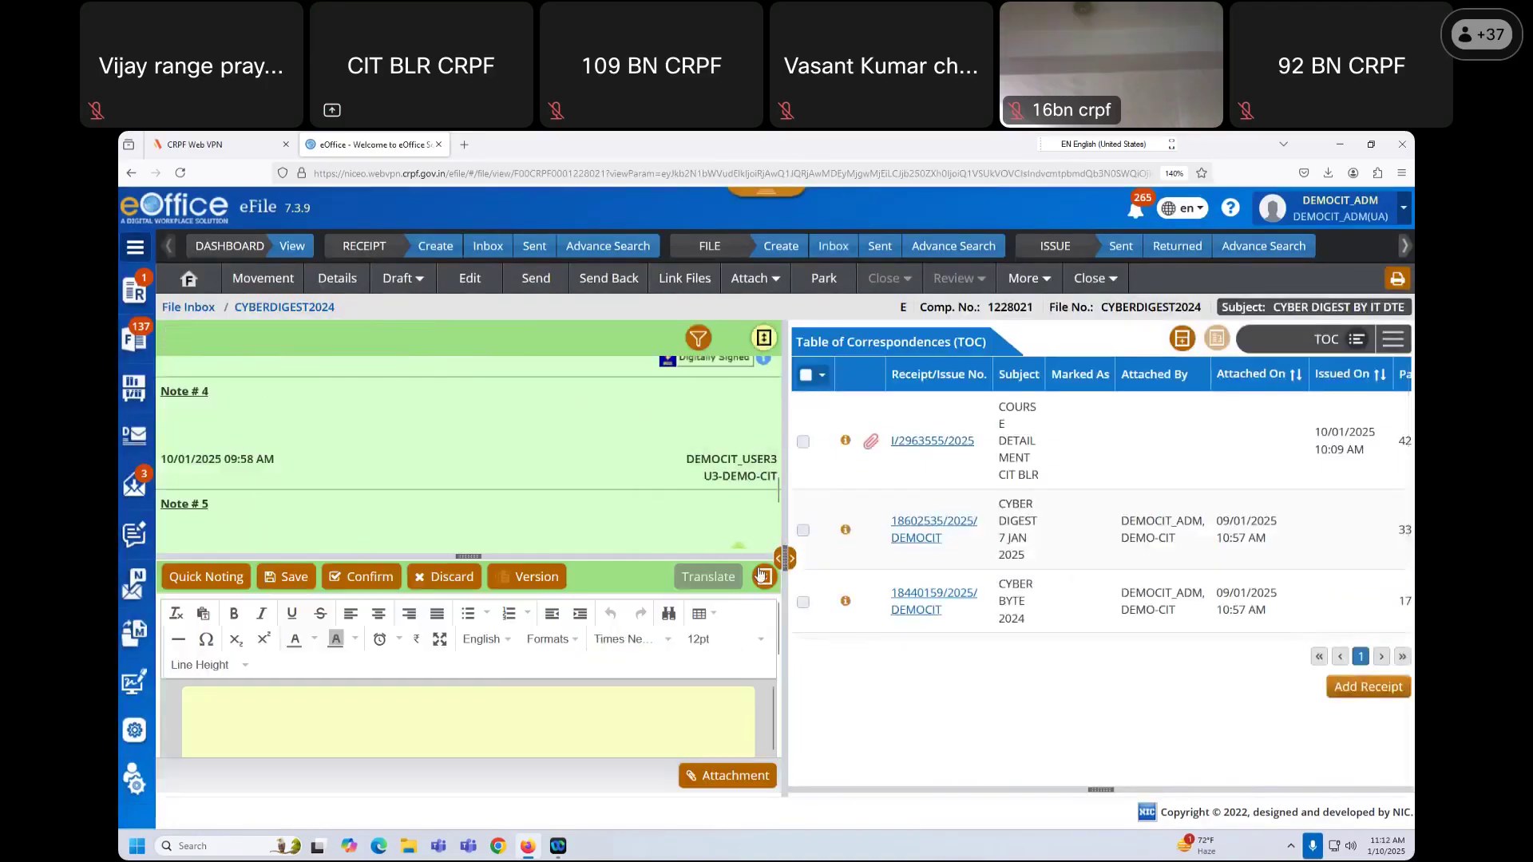
left_click(763, 576)
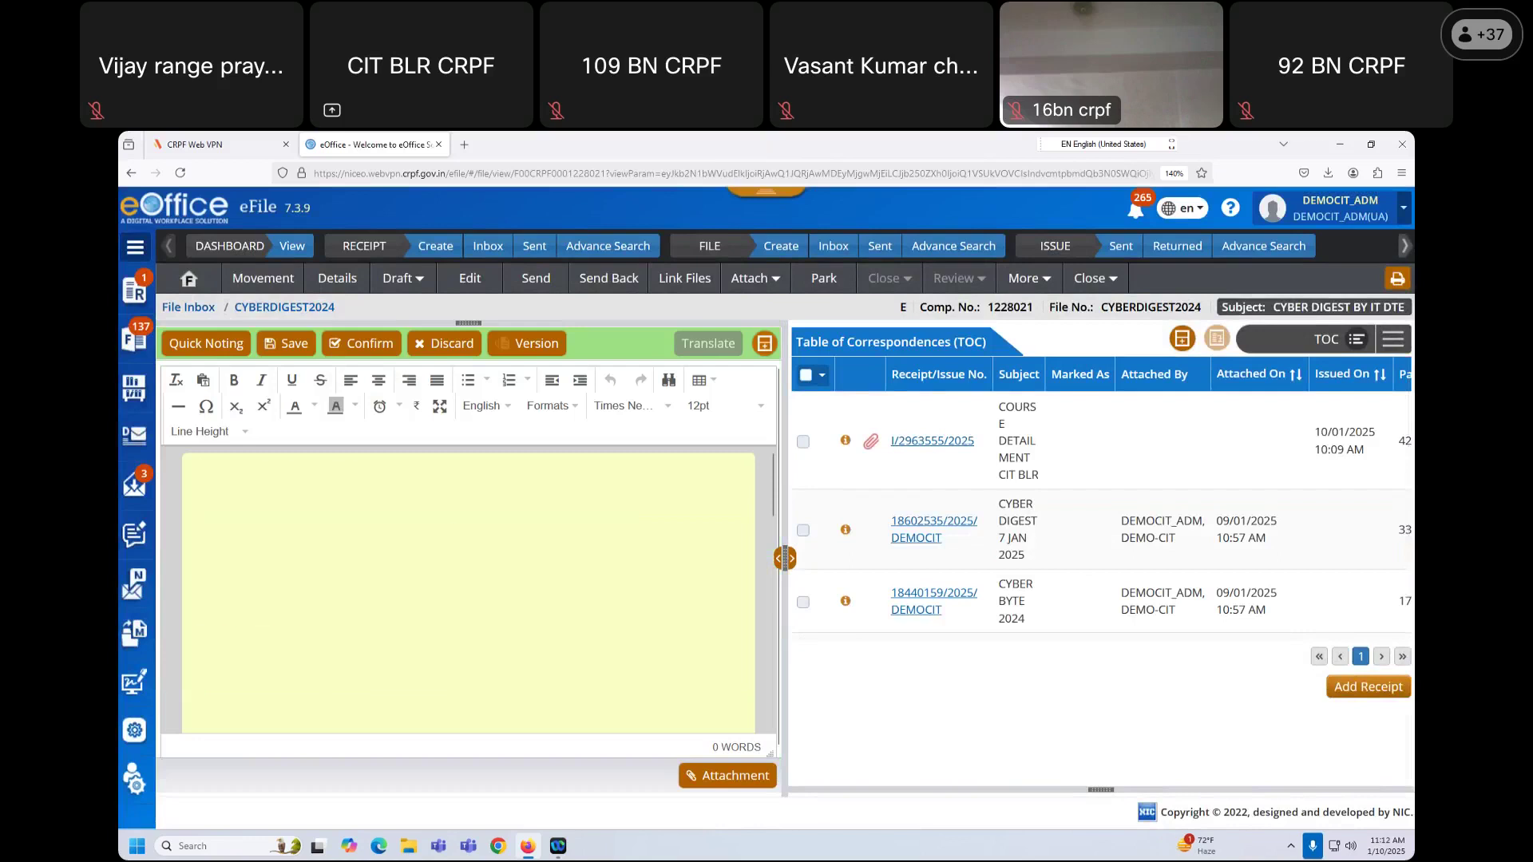
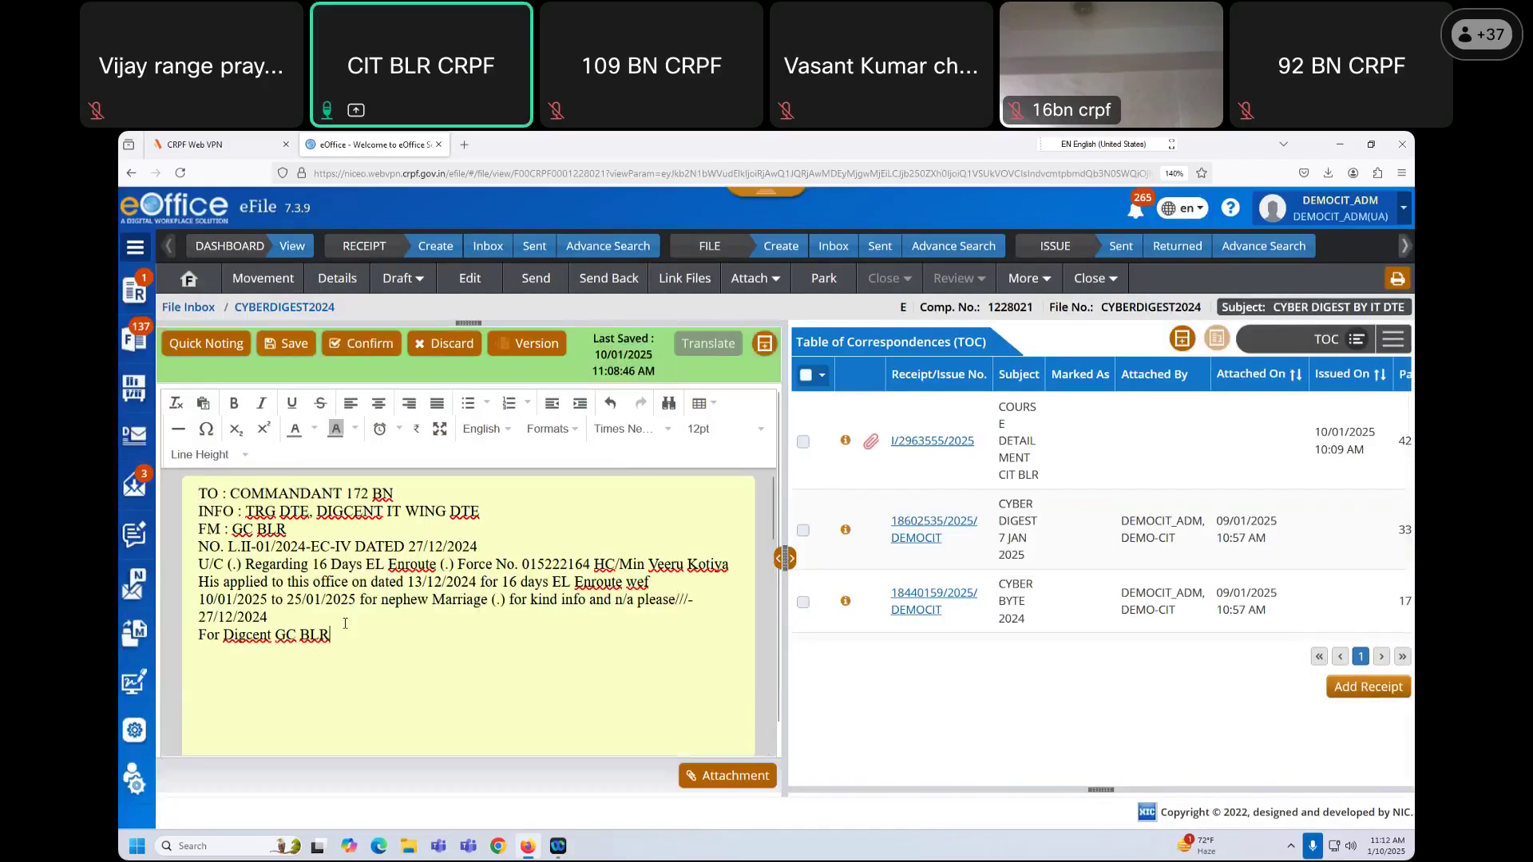
key("Return")
key("Return")
type("pse see pageno.1 and note no.2")
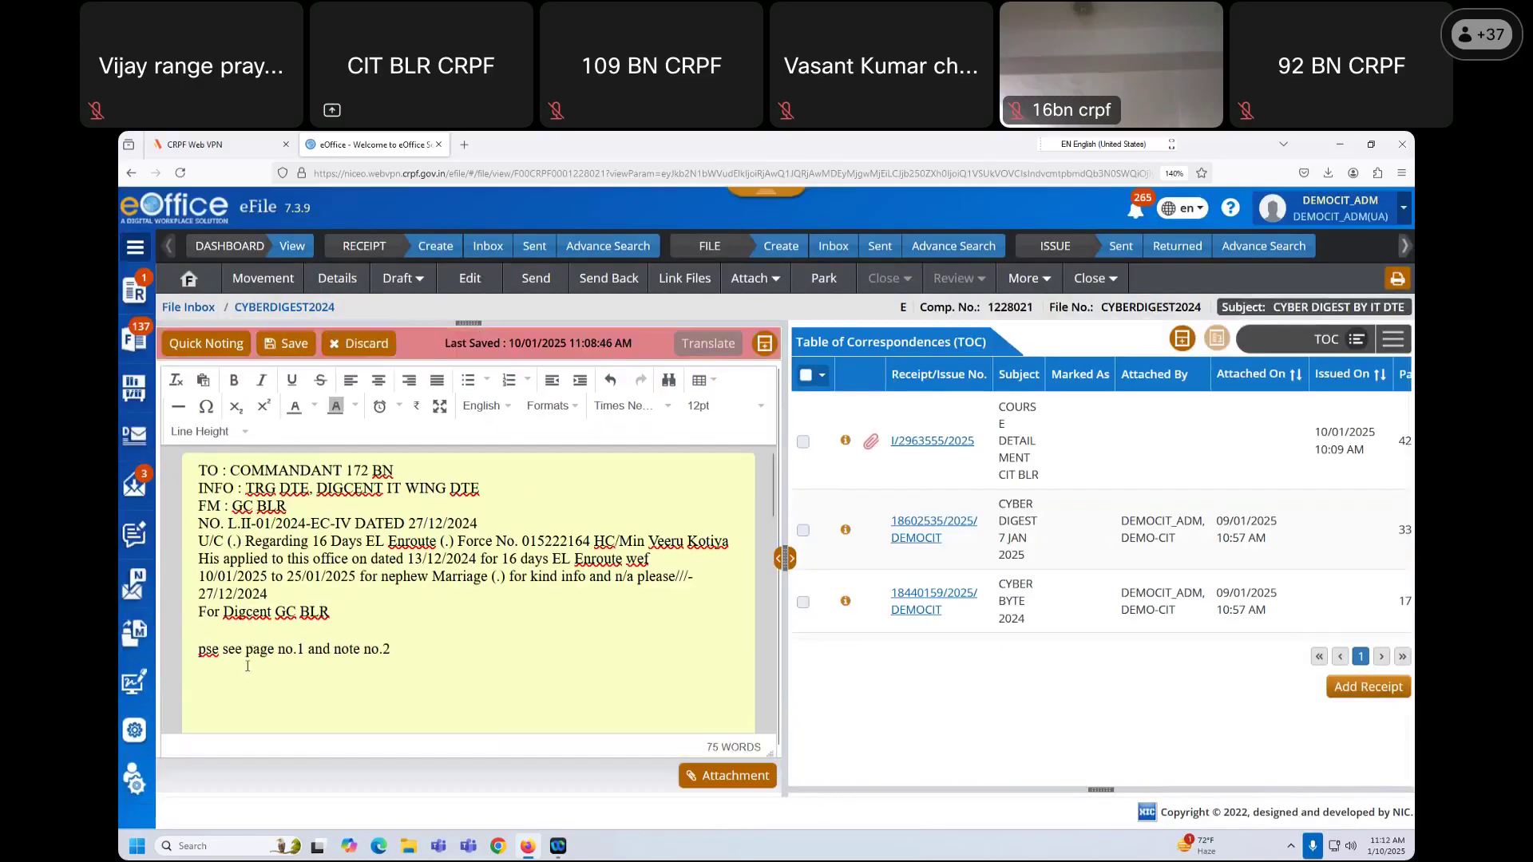
Step: Link 'page no.1' to correspondence Page 2 of the Cyber Digest PDF
left_click_drag(245, 649, 305, 649)
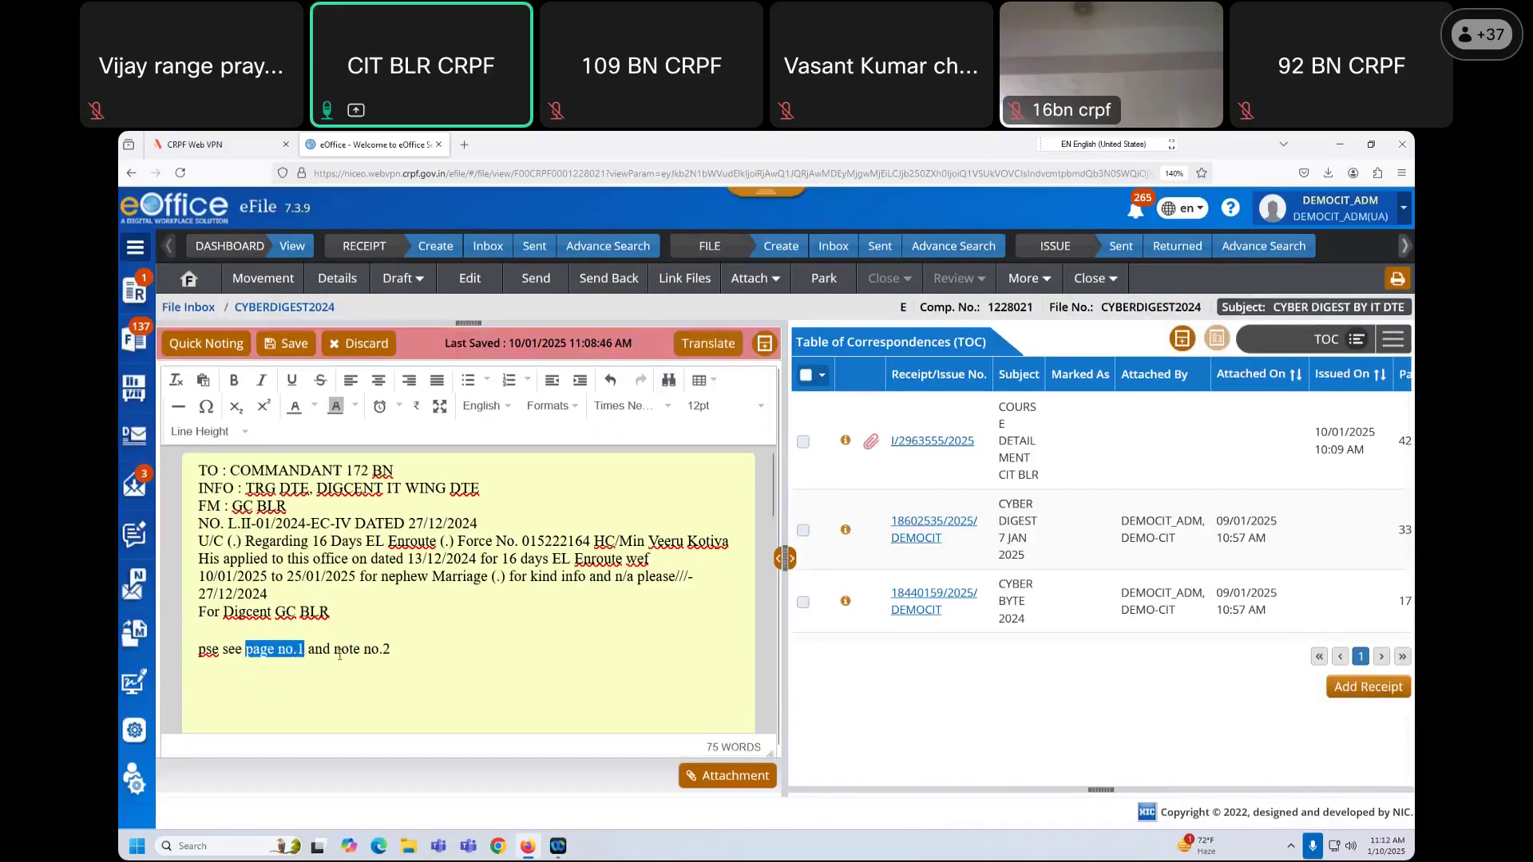
left_click(1397, 341)
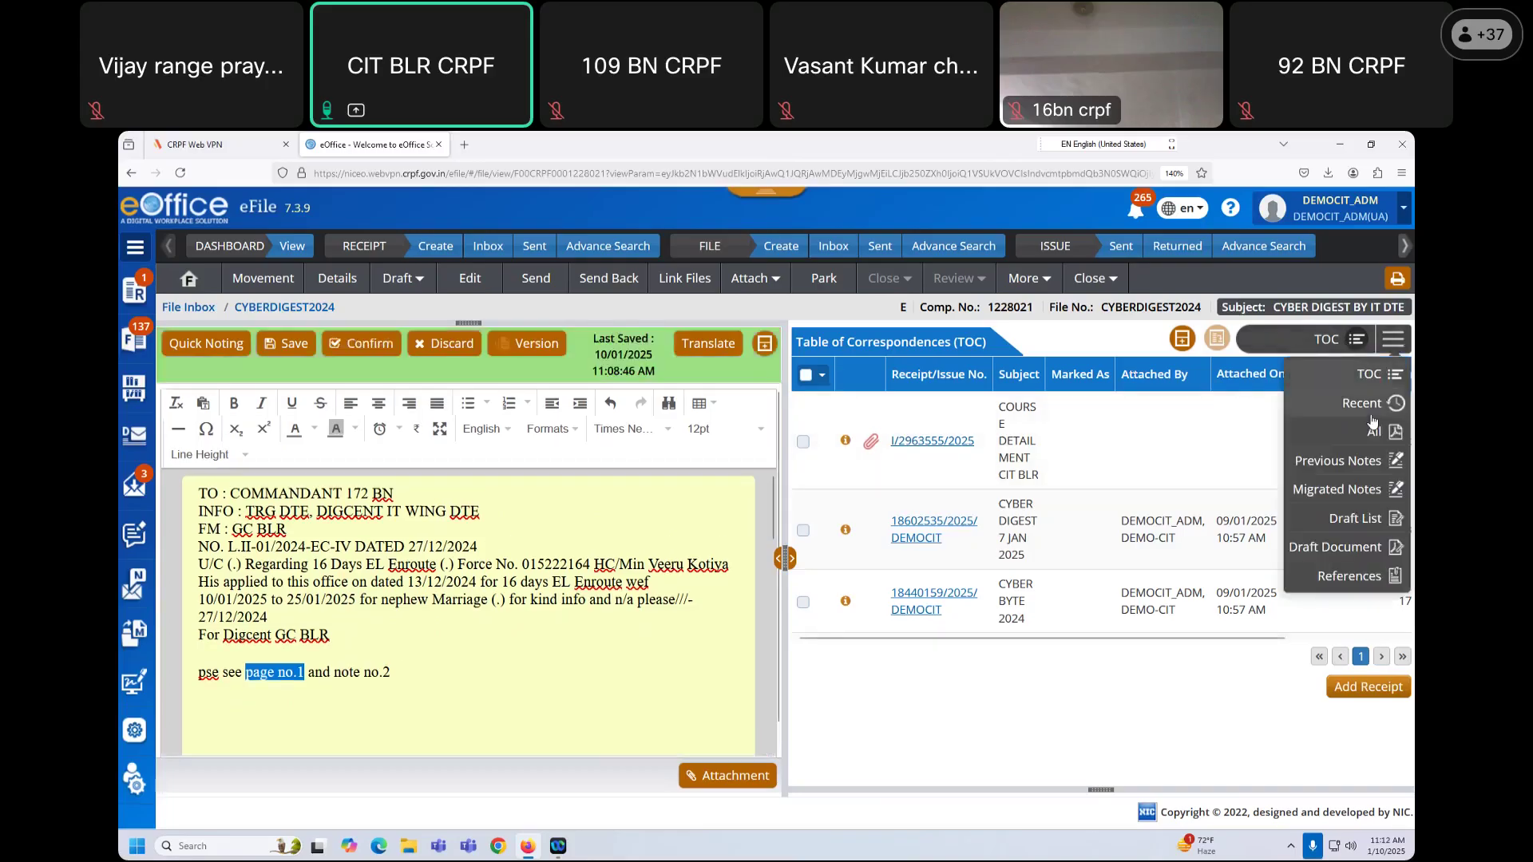
left_click(1374, 431)
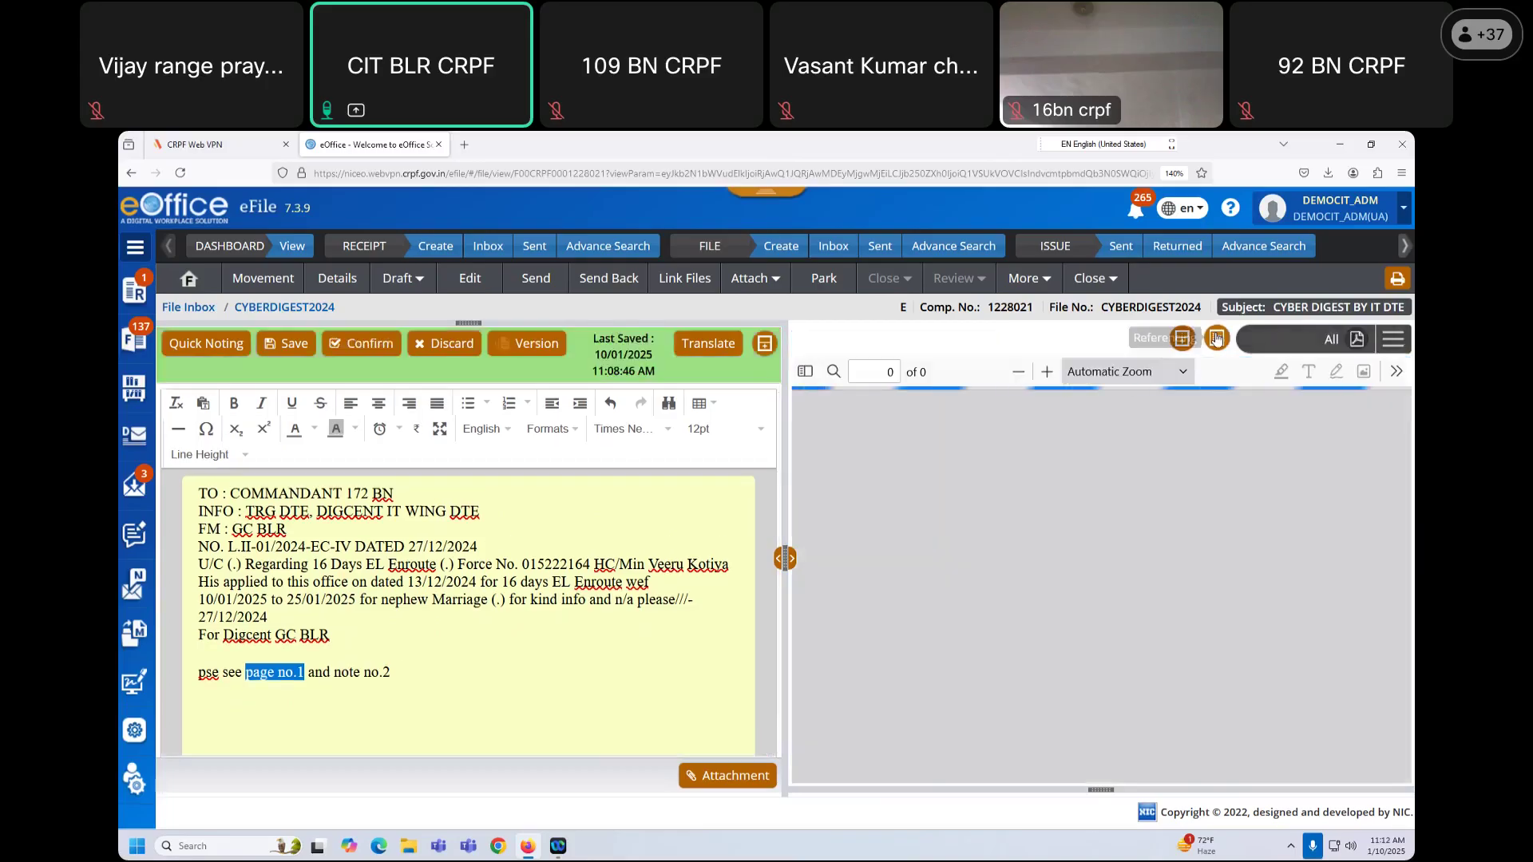
left_click(1182, 338)
left_click(718, 315)
left_click(657, 400)
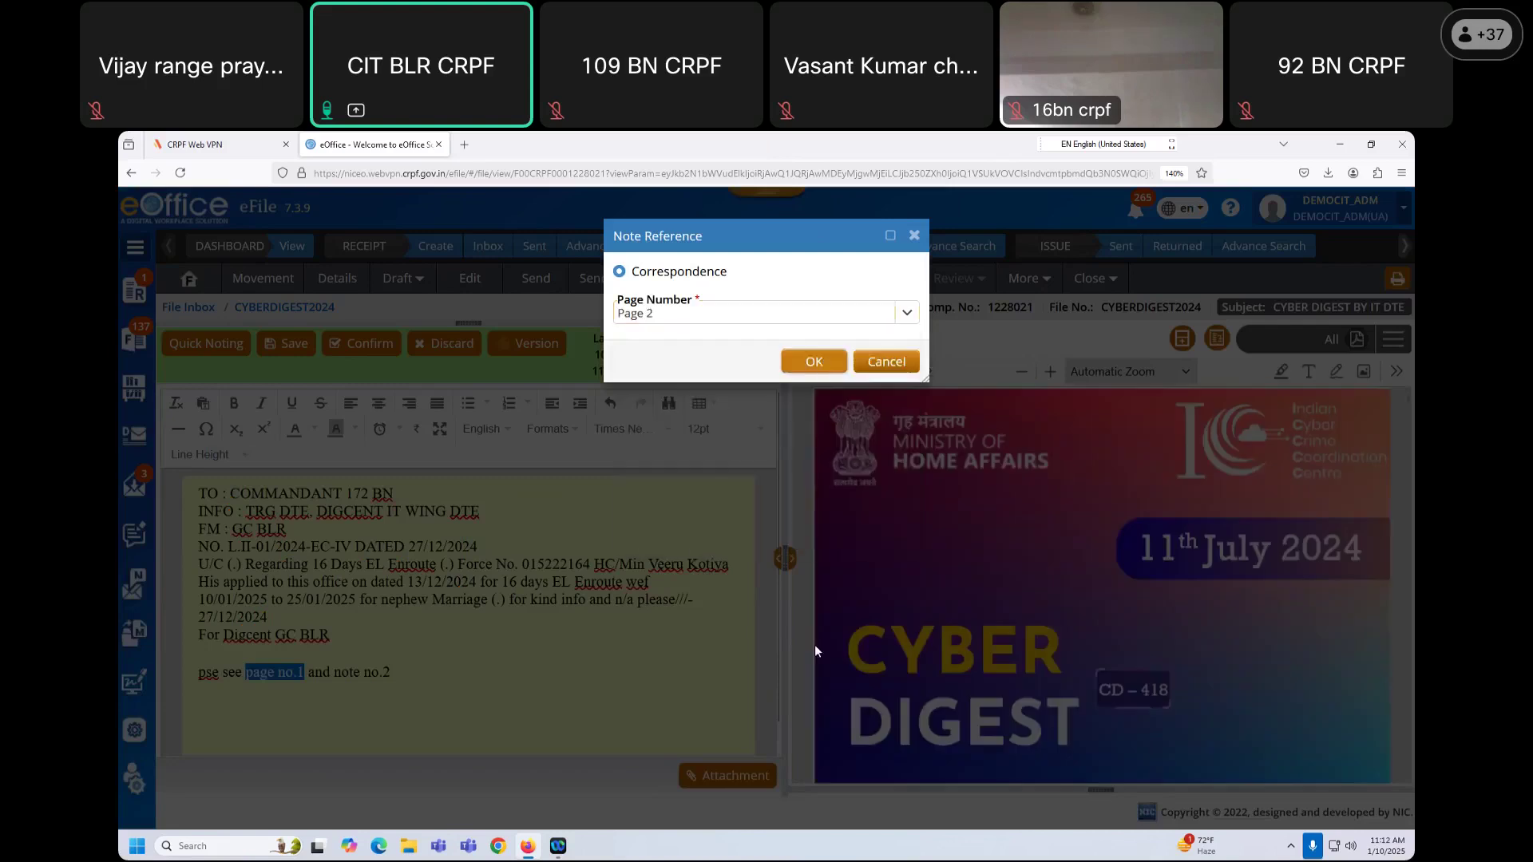
key("Return")
Step: Link 'note no.2' to paragraph 1 of Note # 2 and save the note
left_click_drag(338, 648, 399, 645)
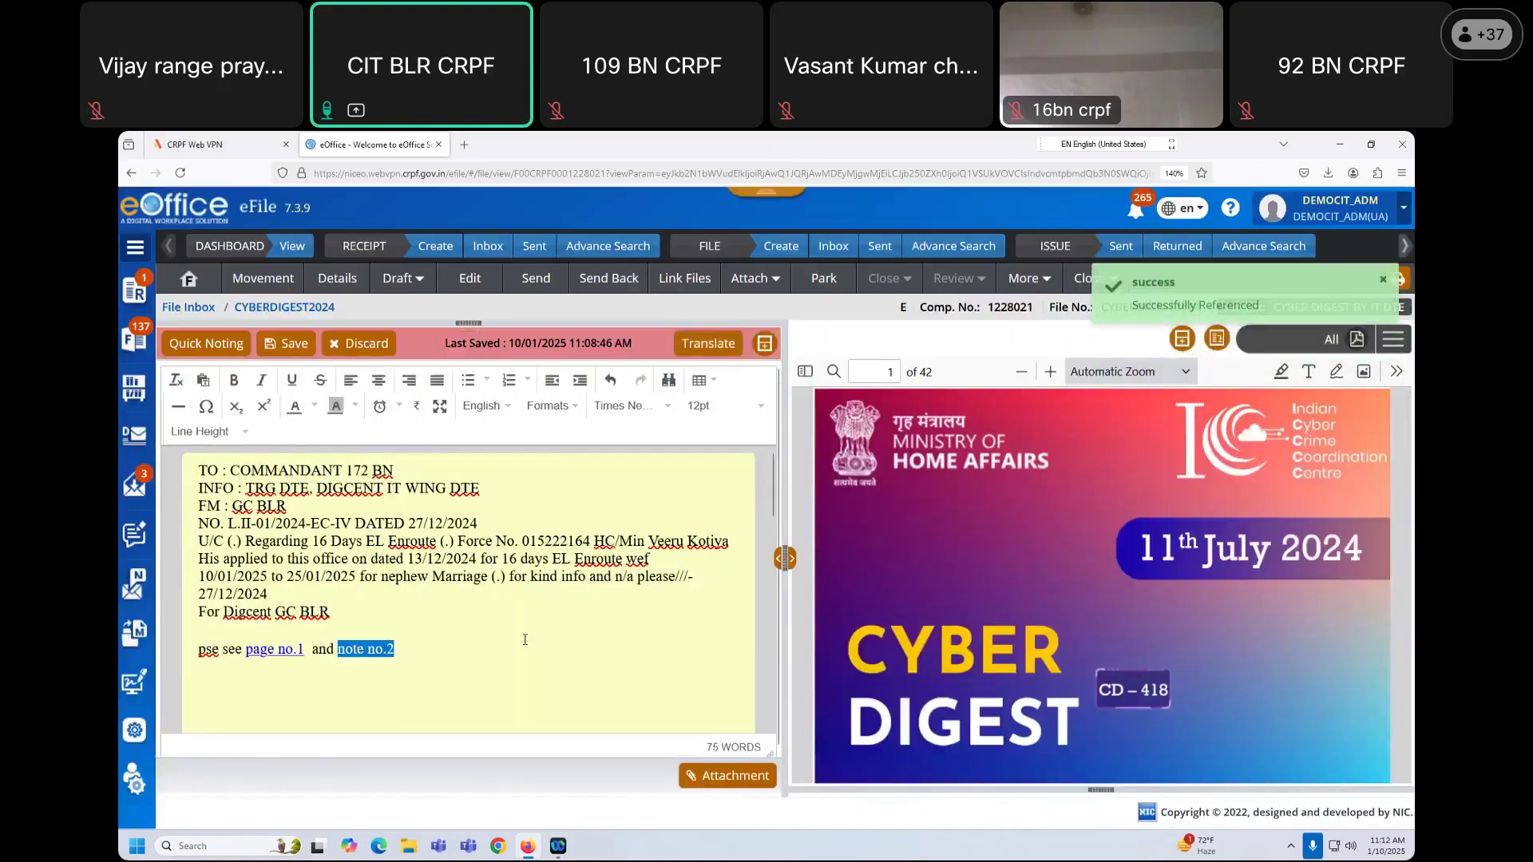
left_click(1393, 340)
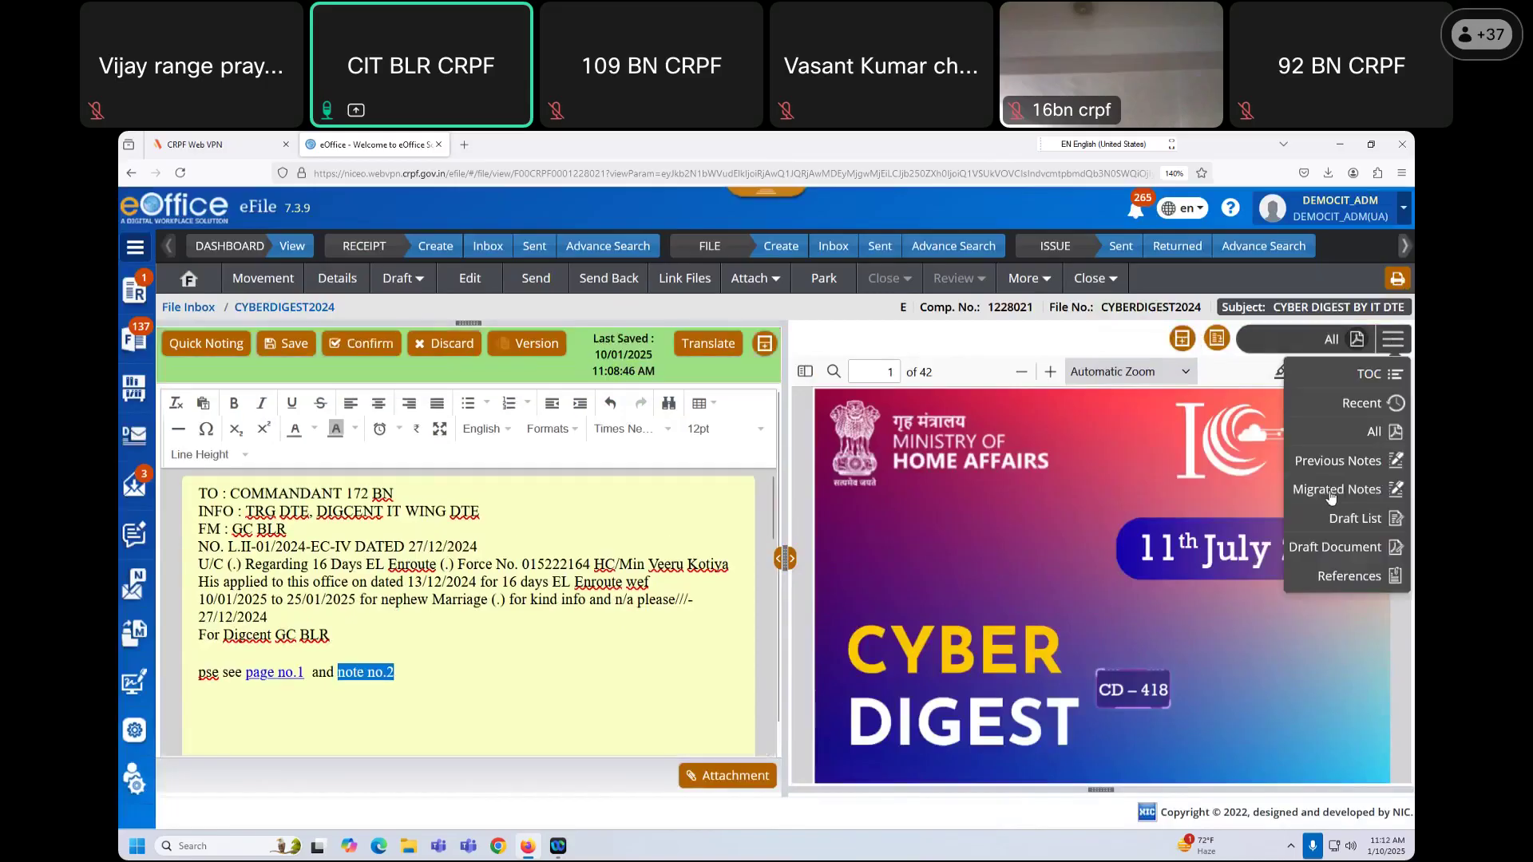
left_click(1340, 458)
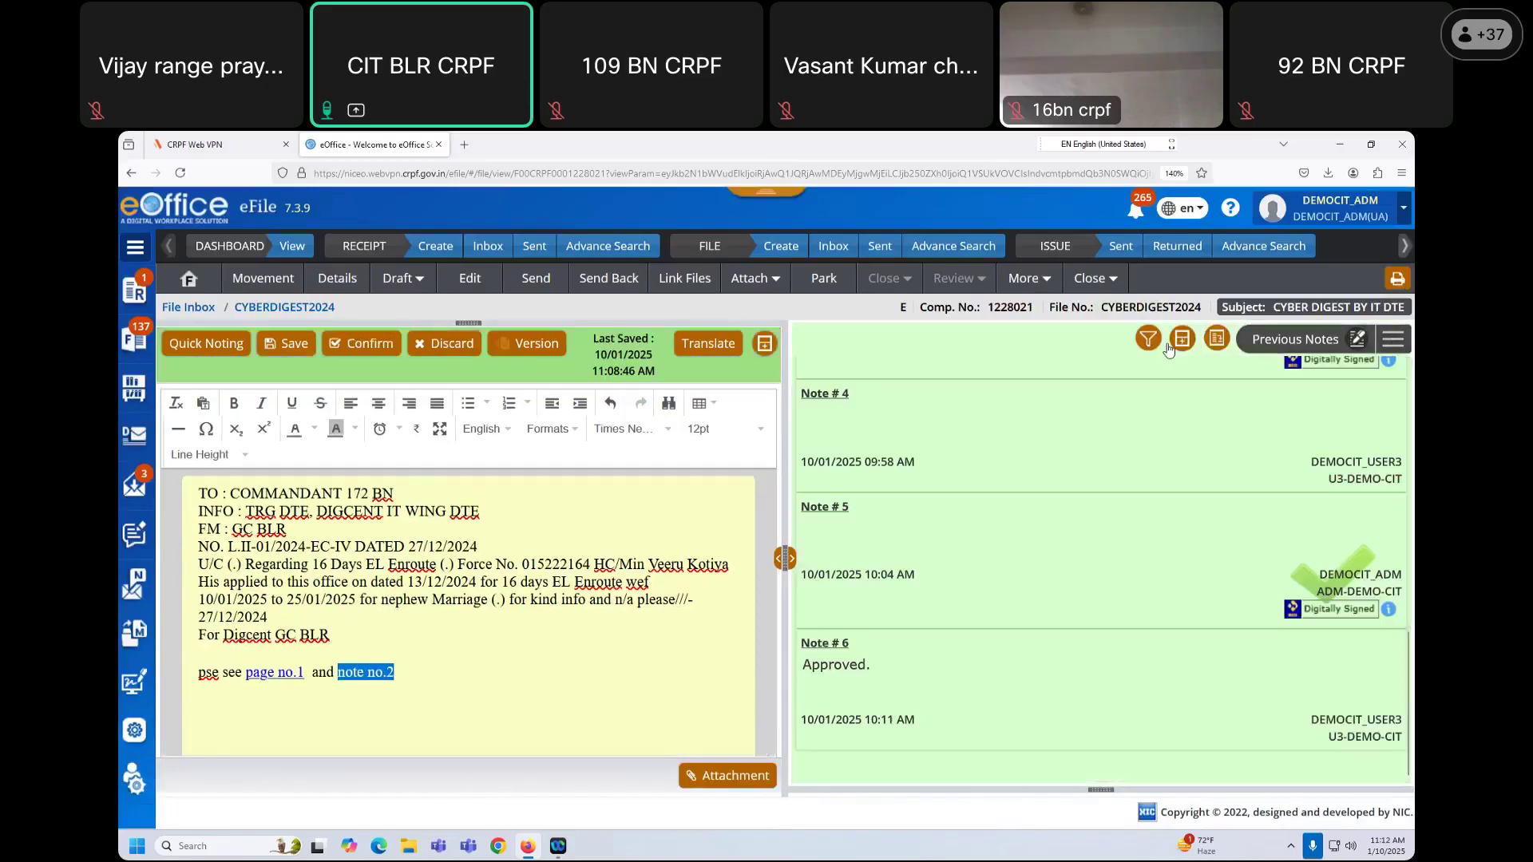
left_click(1182, 338)
left_click(667, 312)
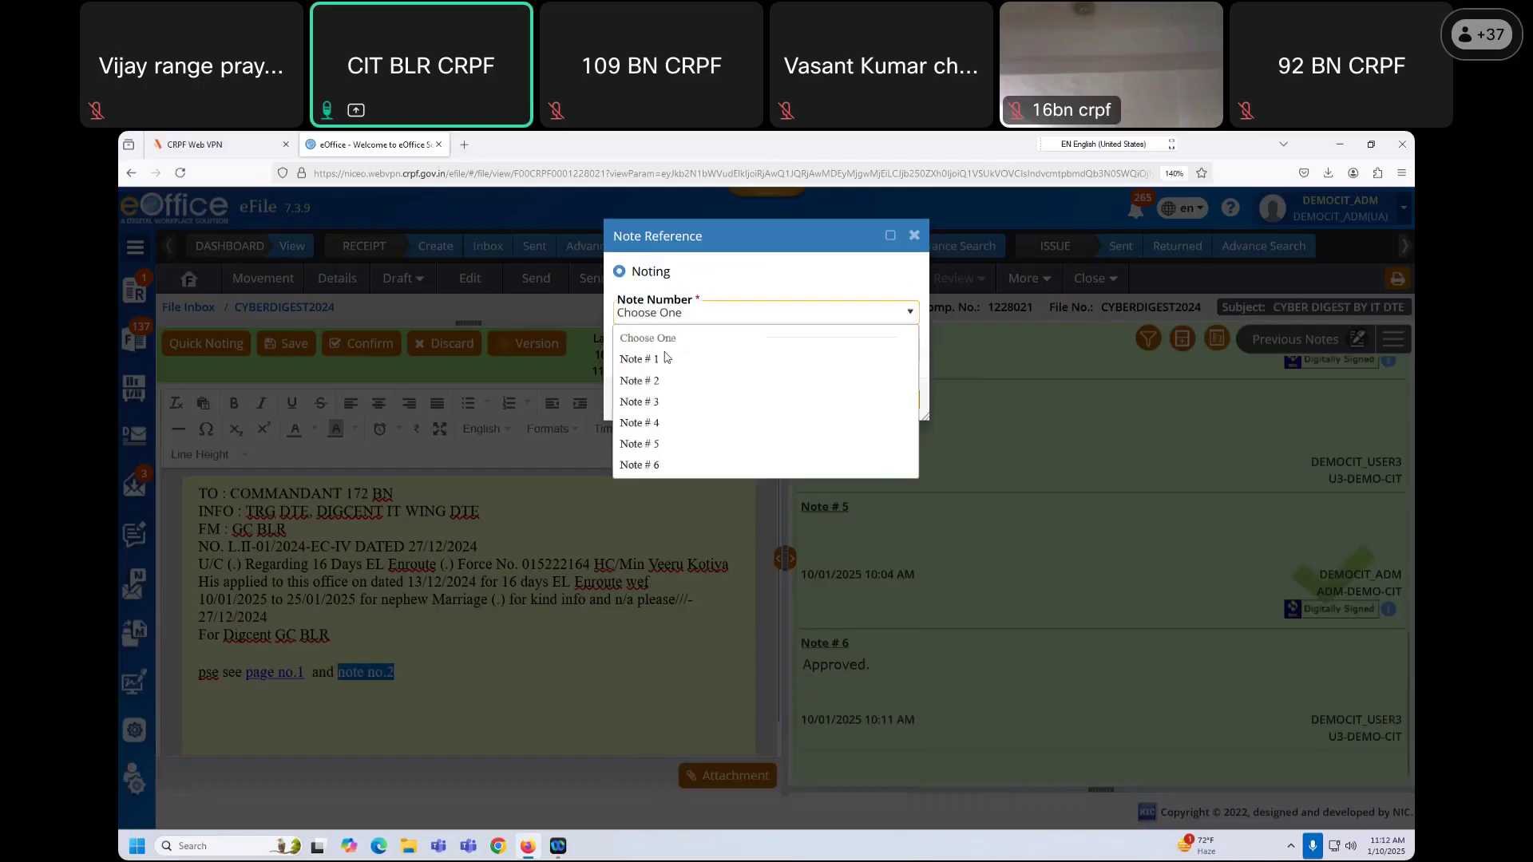
left_click(667, 380)
left_click(693, 351)
left_click(713, 397)
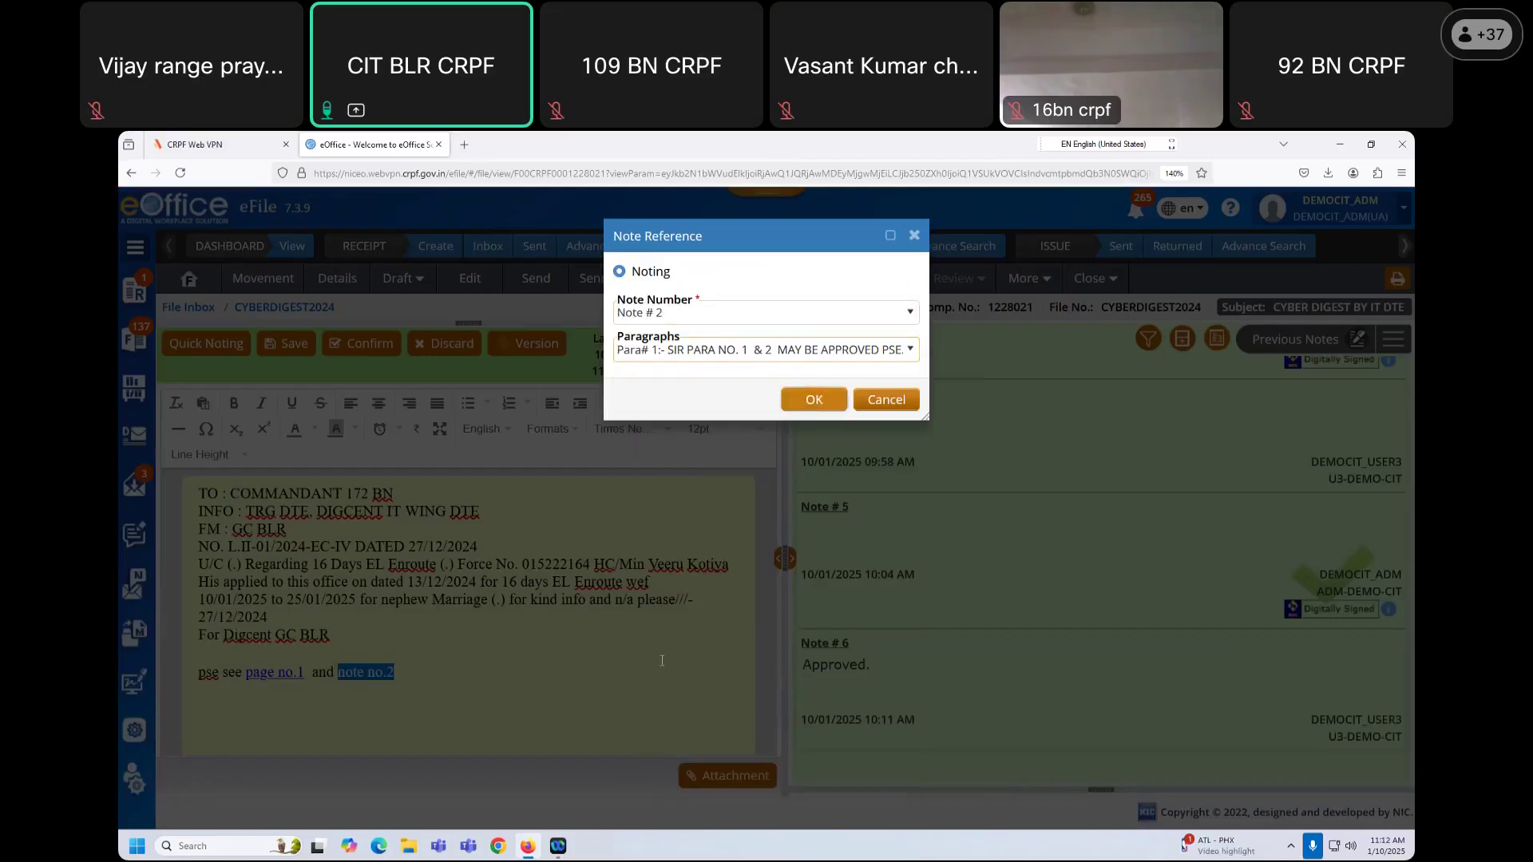
key("Return")
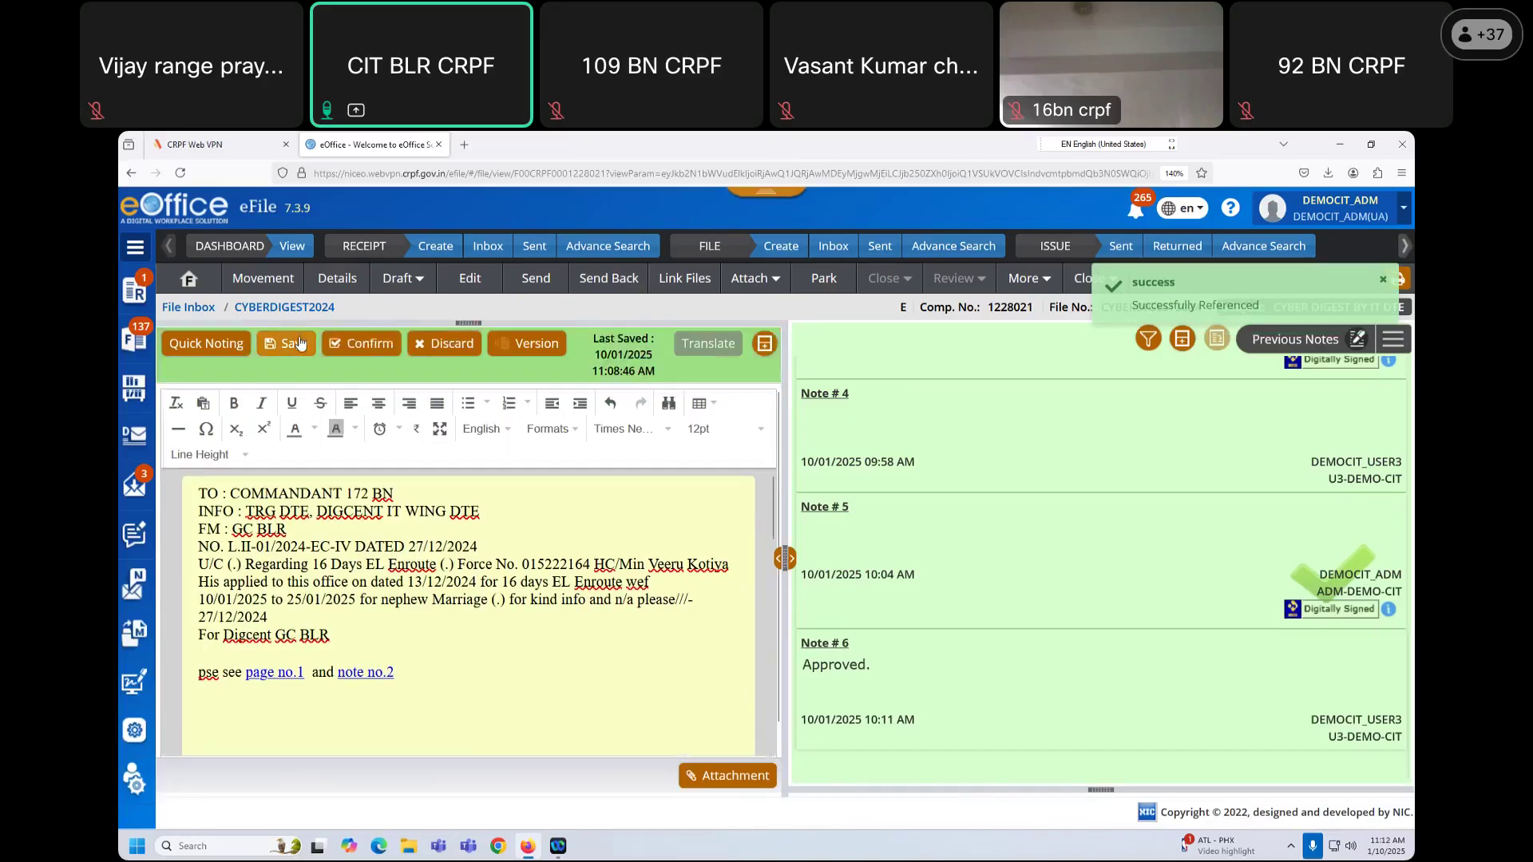
left_click(294, 344)
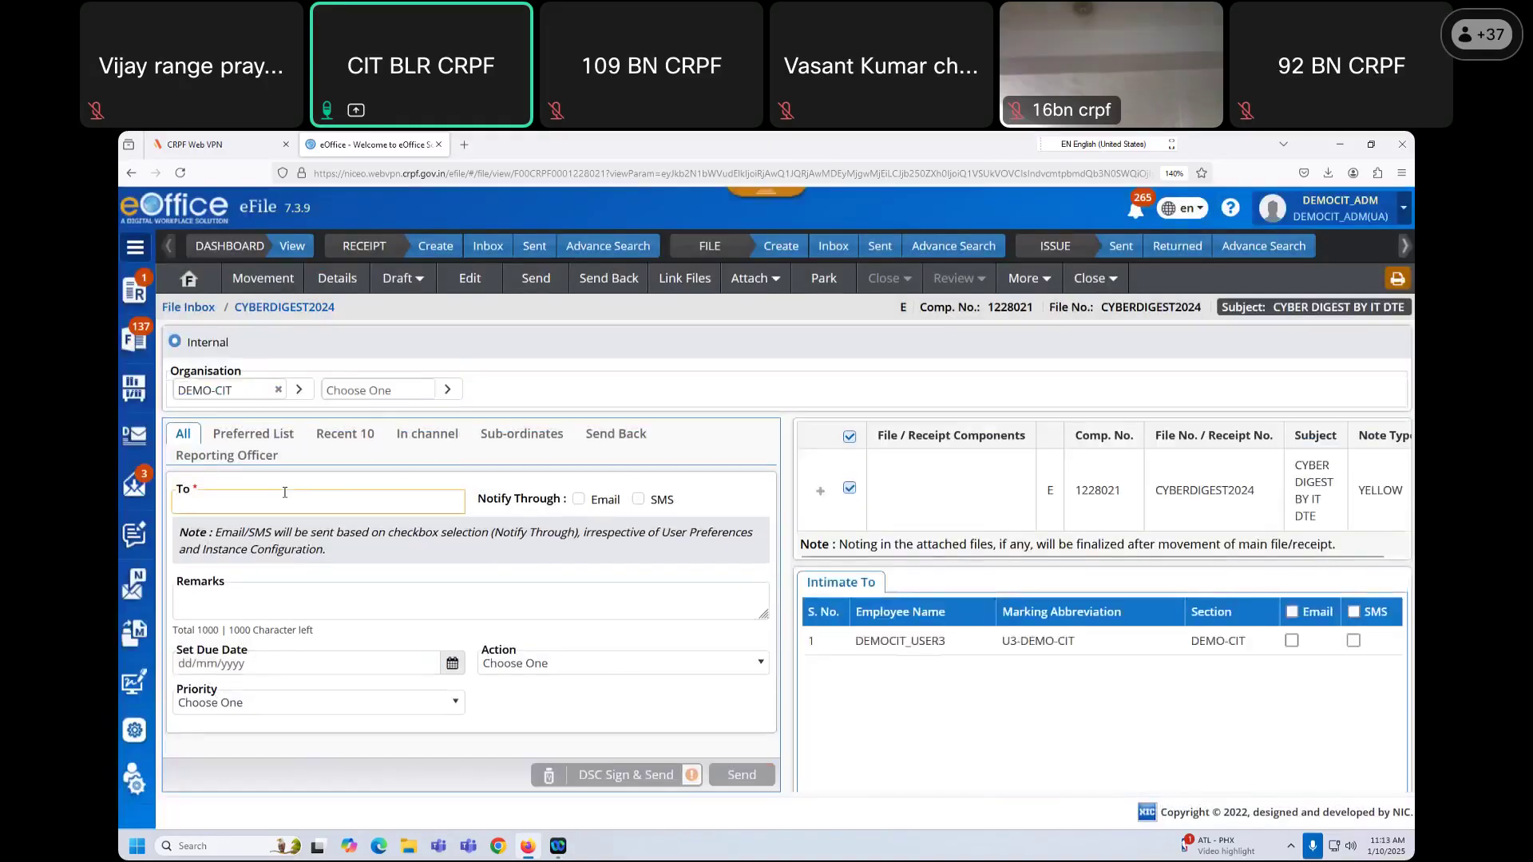
Step: Send CYBERDIGEST2024 to the suggested recipient found by typing 'user'
type("user3")
key("Down")
key("Return")
left_click(741, 768)
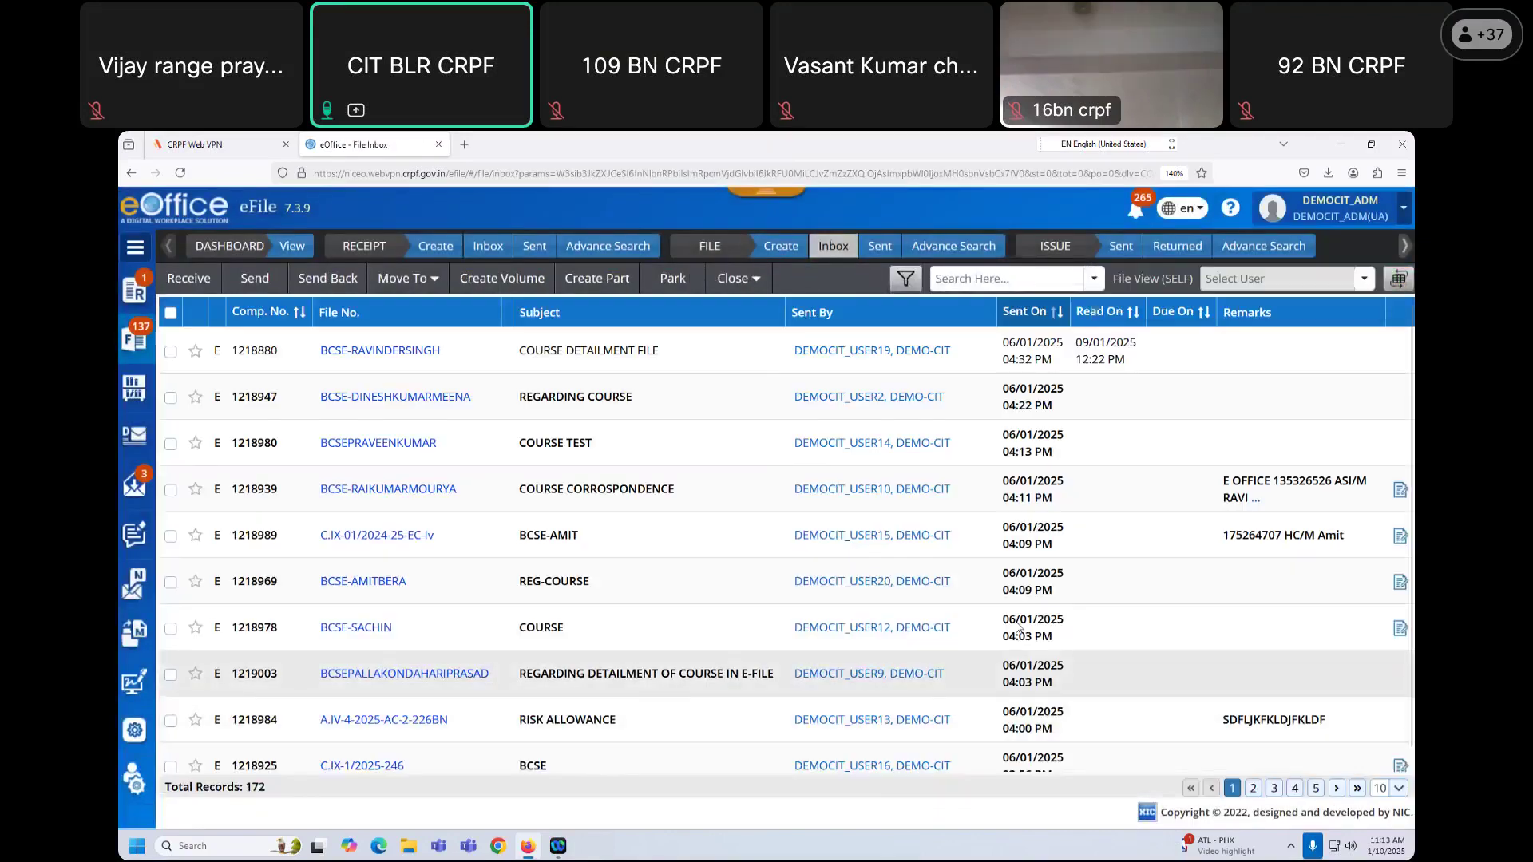
left_click(1393, 213)
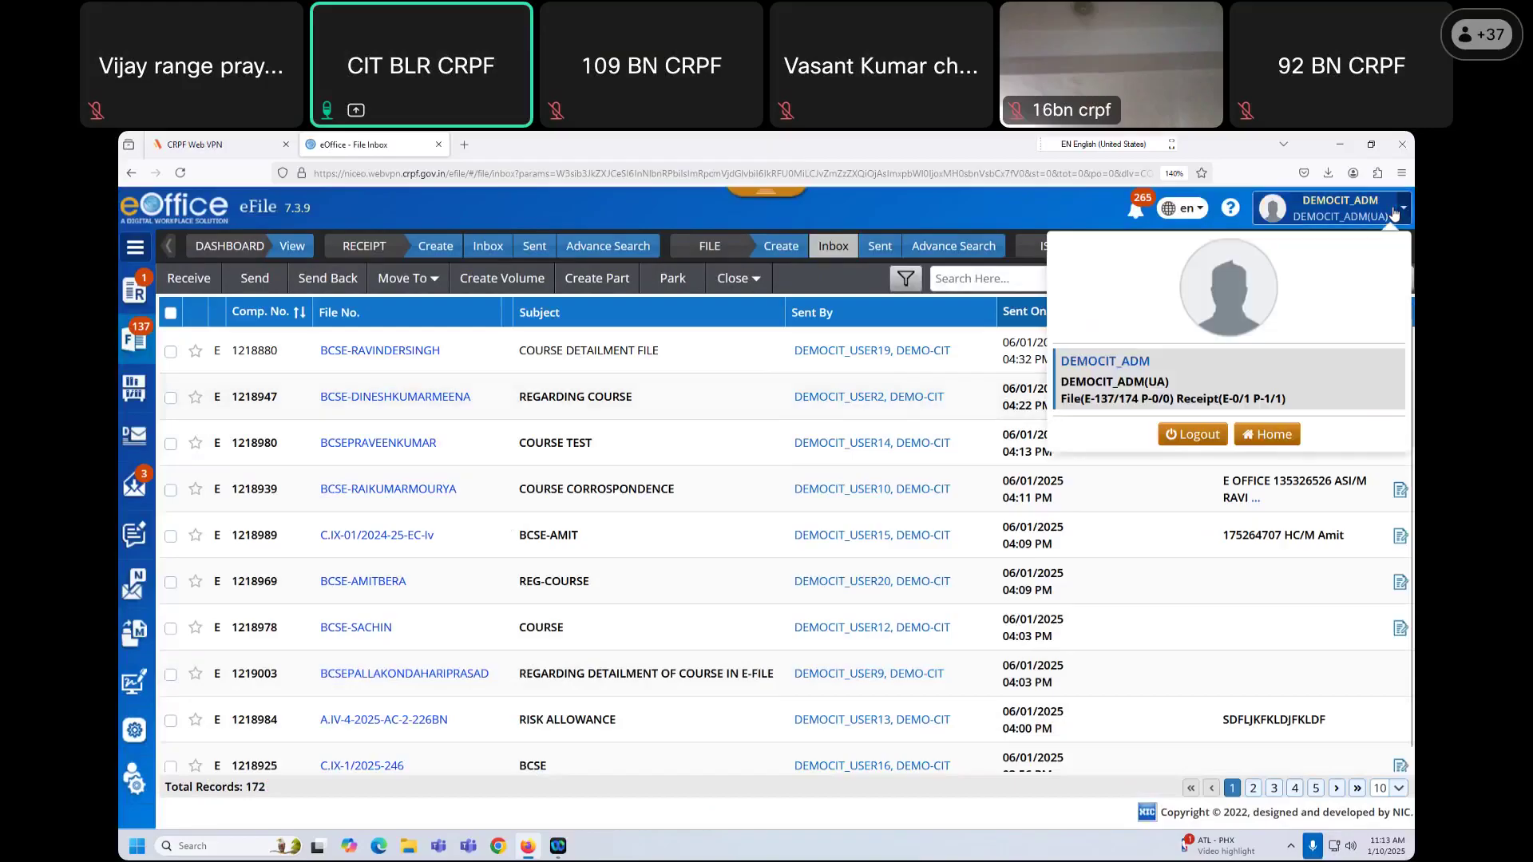
Step: Log out, sign in as the recipient with the saved login and captcha, and open eFile
left_click(1192, 435)
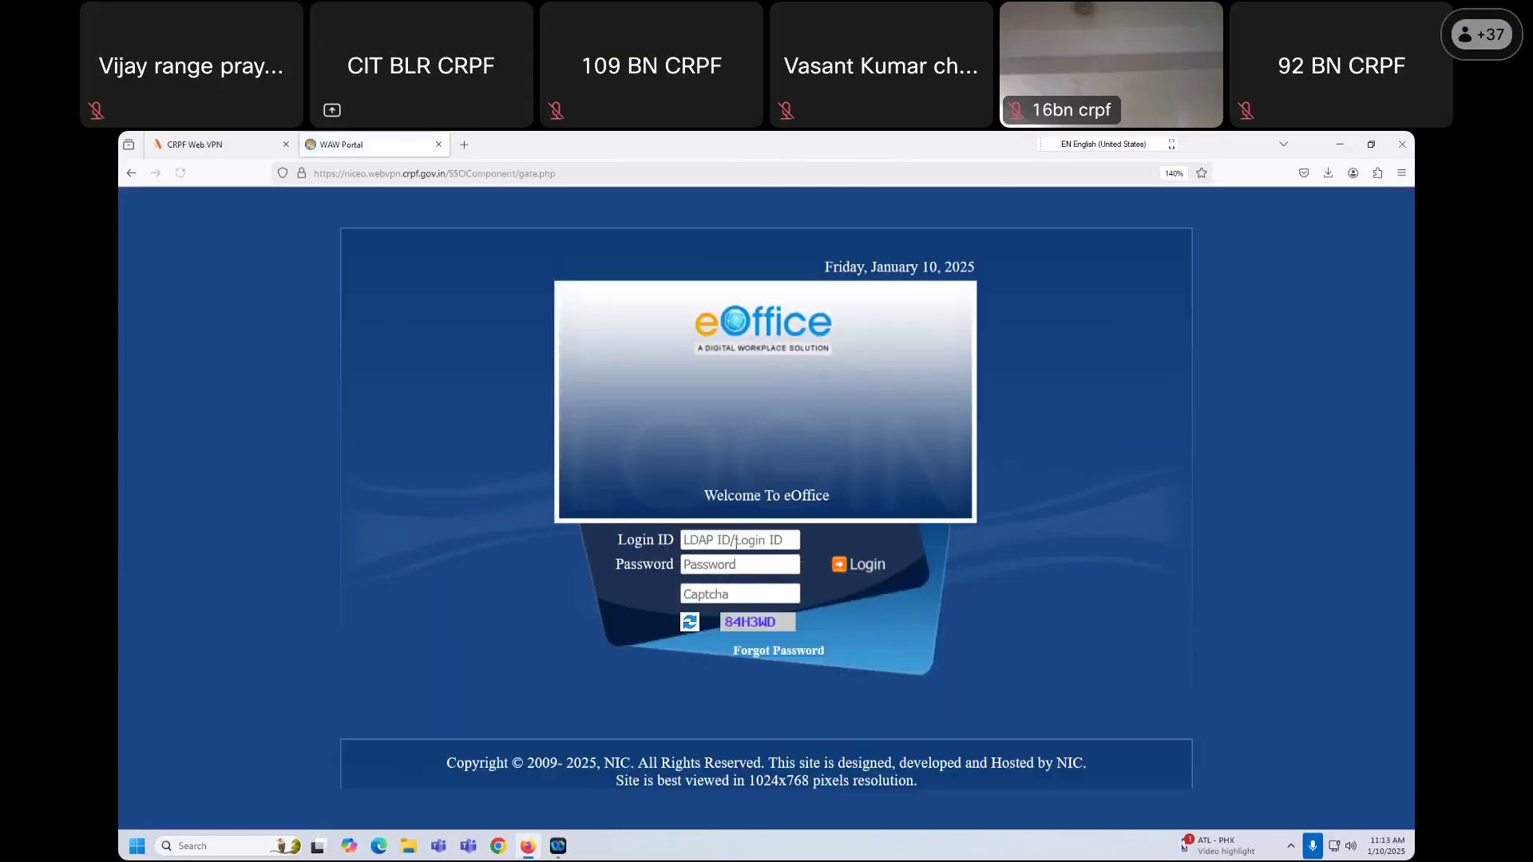
left_click(728, 540)
left_click(729, 589)
left_click(740, 594)
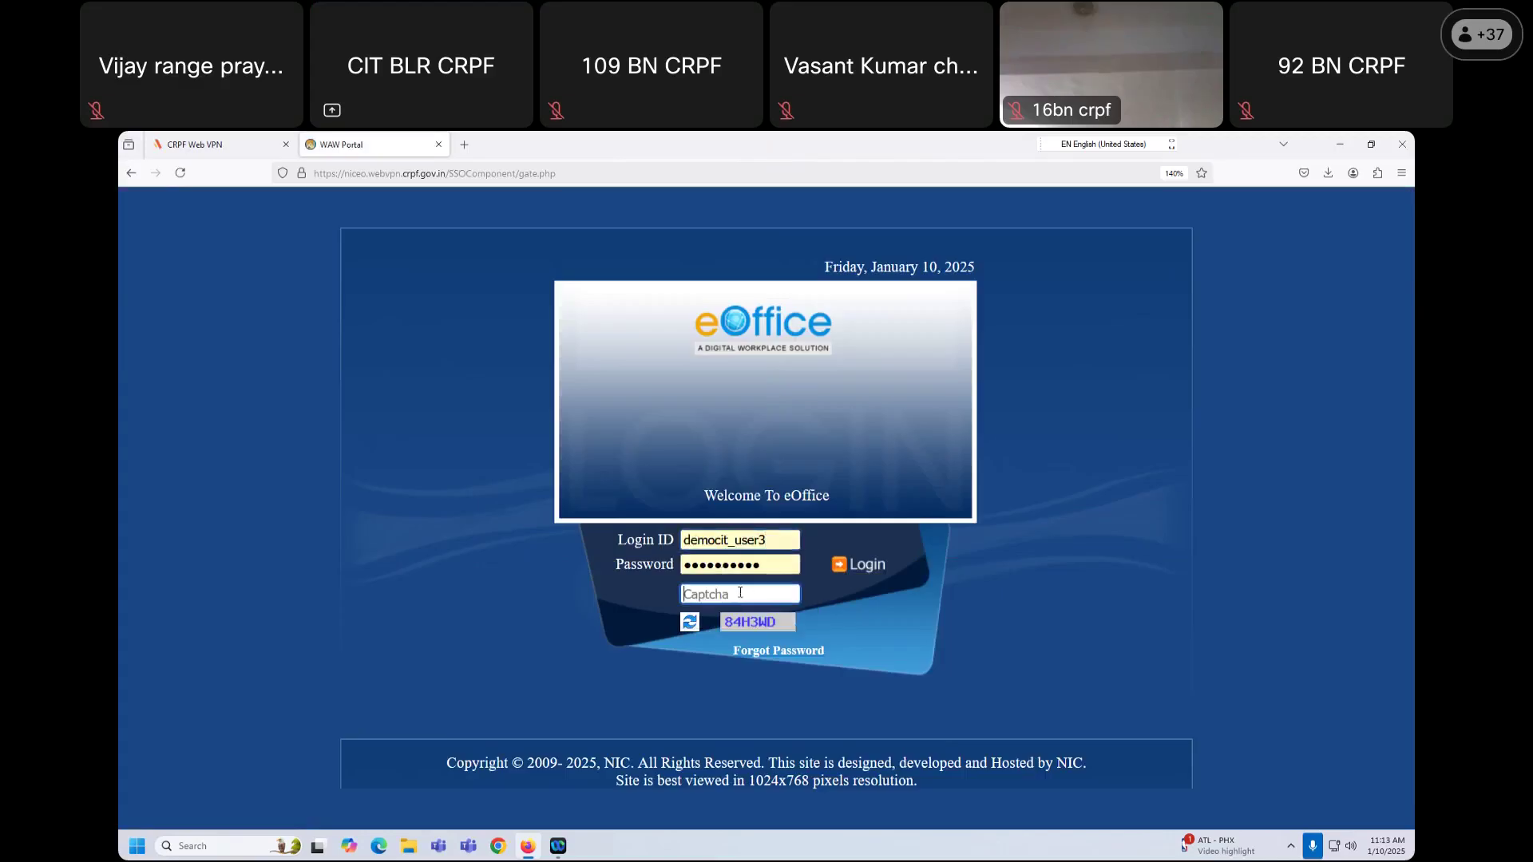
type("84H3WD")
left_click(859, 570)
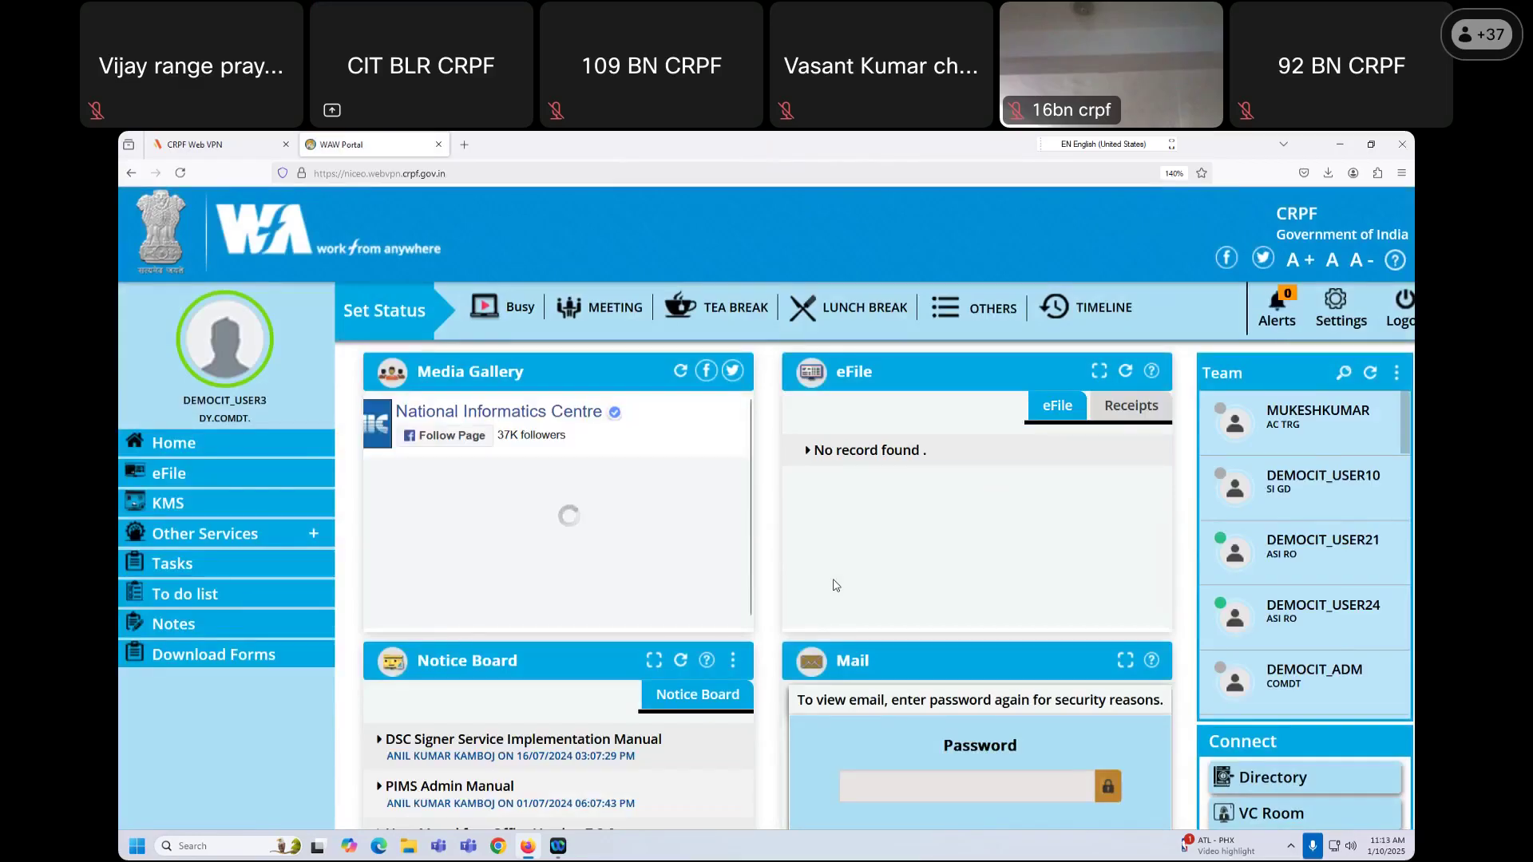
left_click(168, 474)
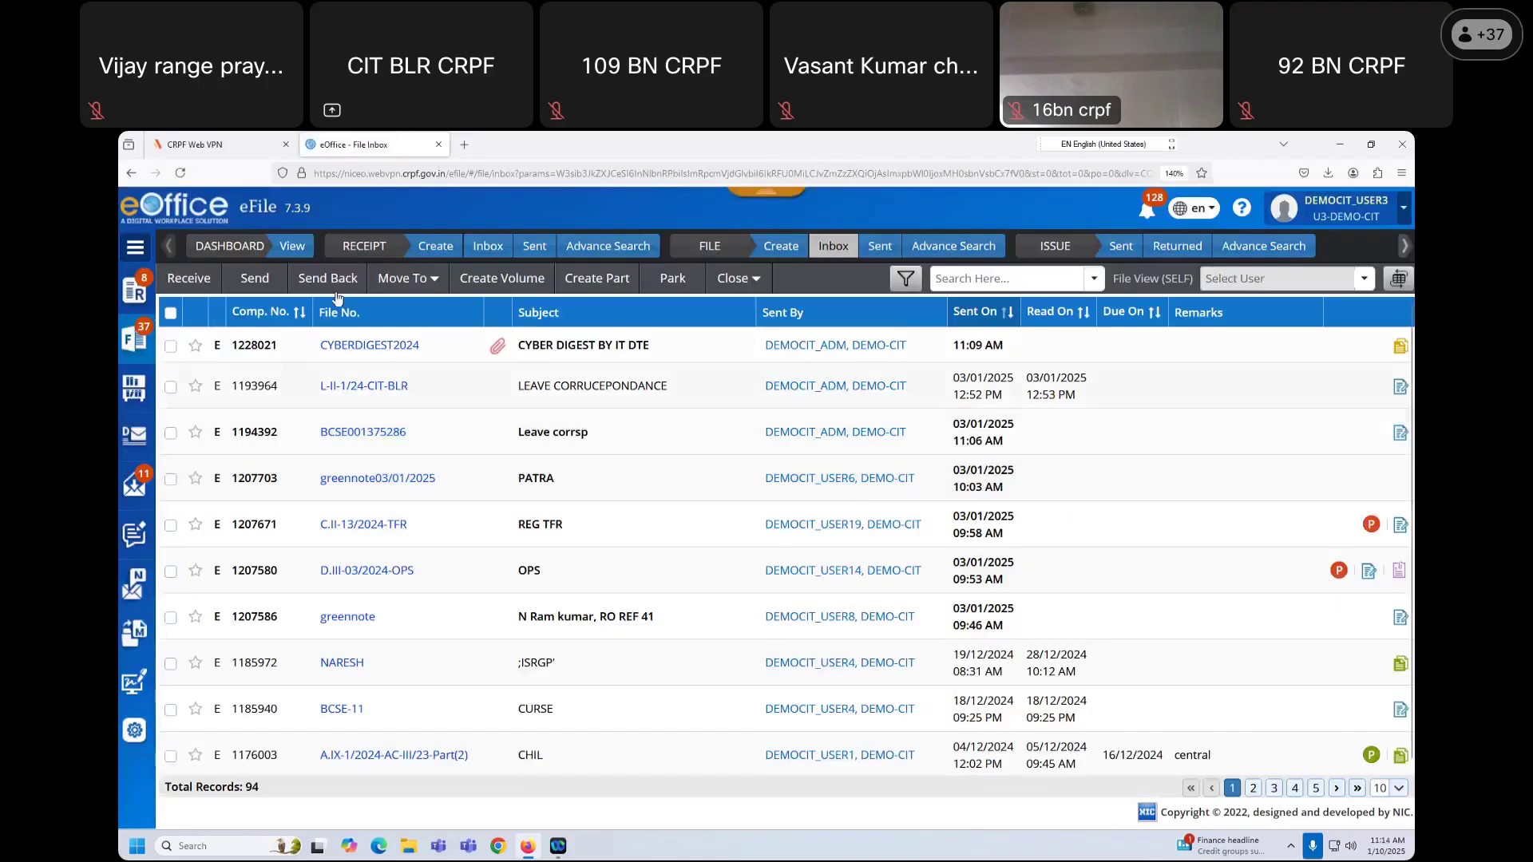
Step: In CYBERDIGEST2024, edit the Version 1 draft from 16 Days to 10 Days and save
left_click(367, 348)
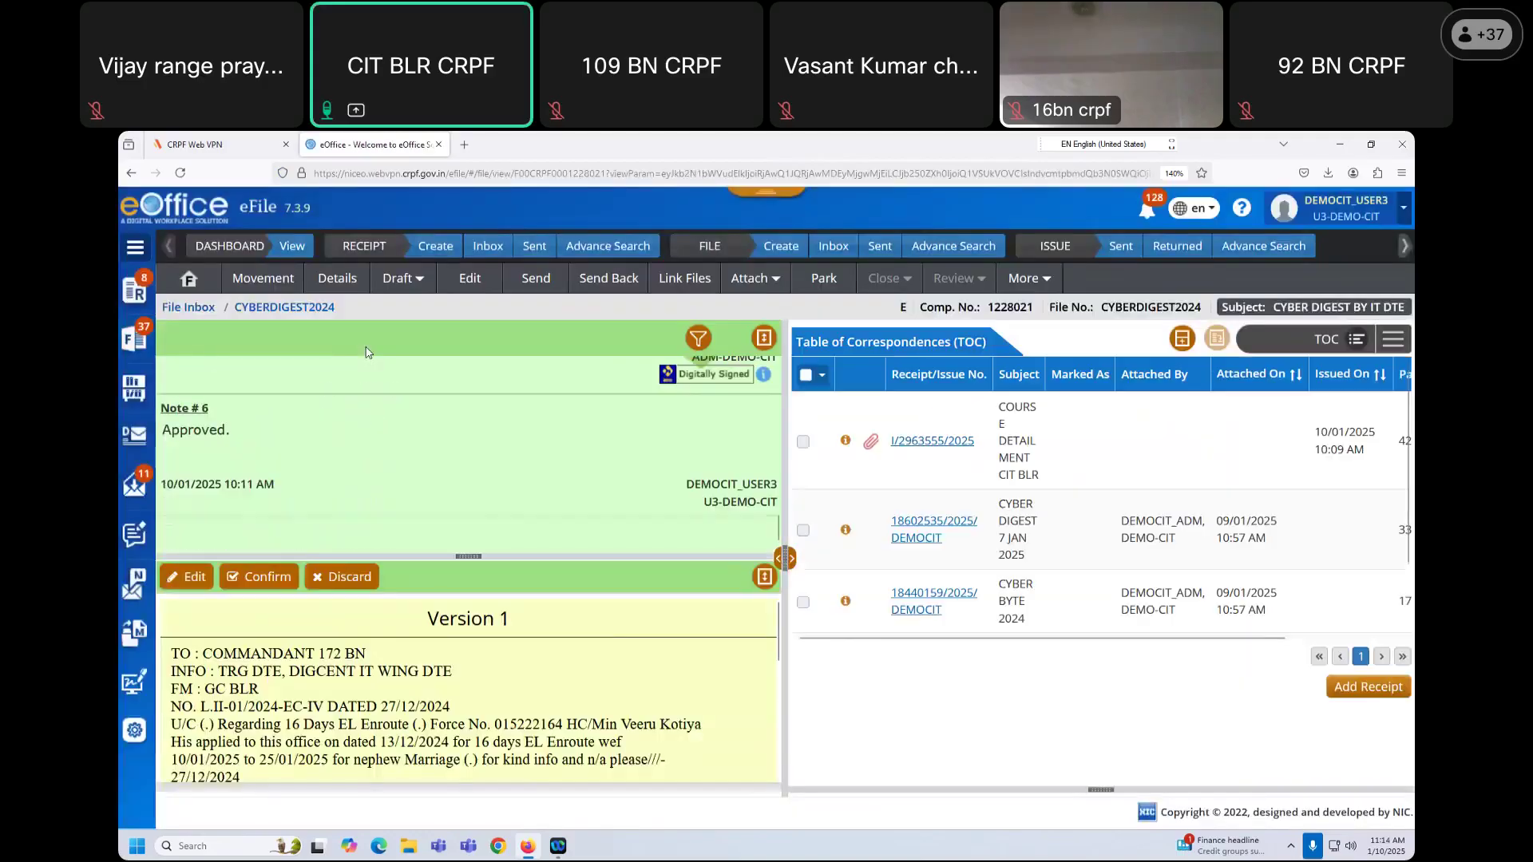
left_click(764, 576)
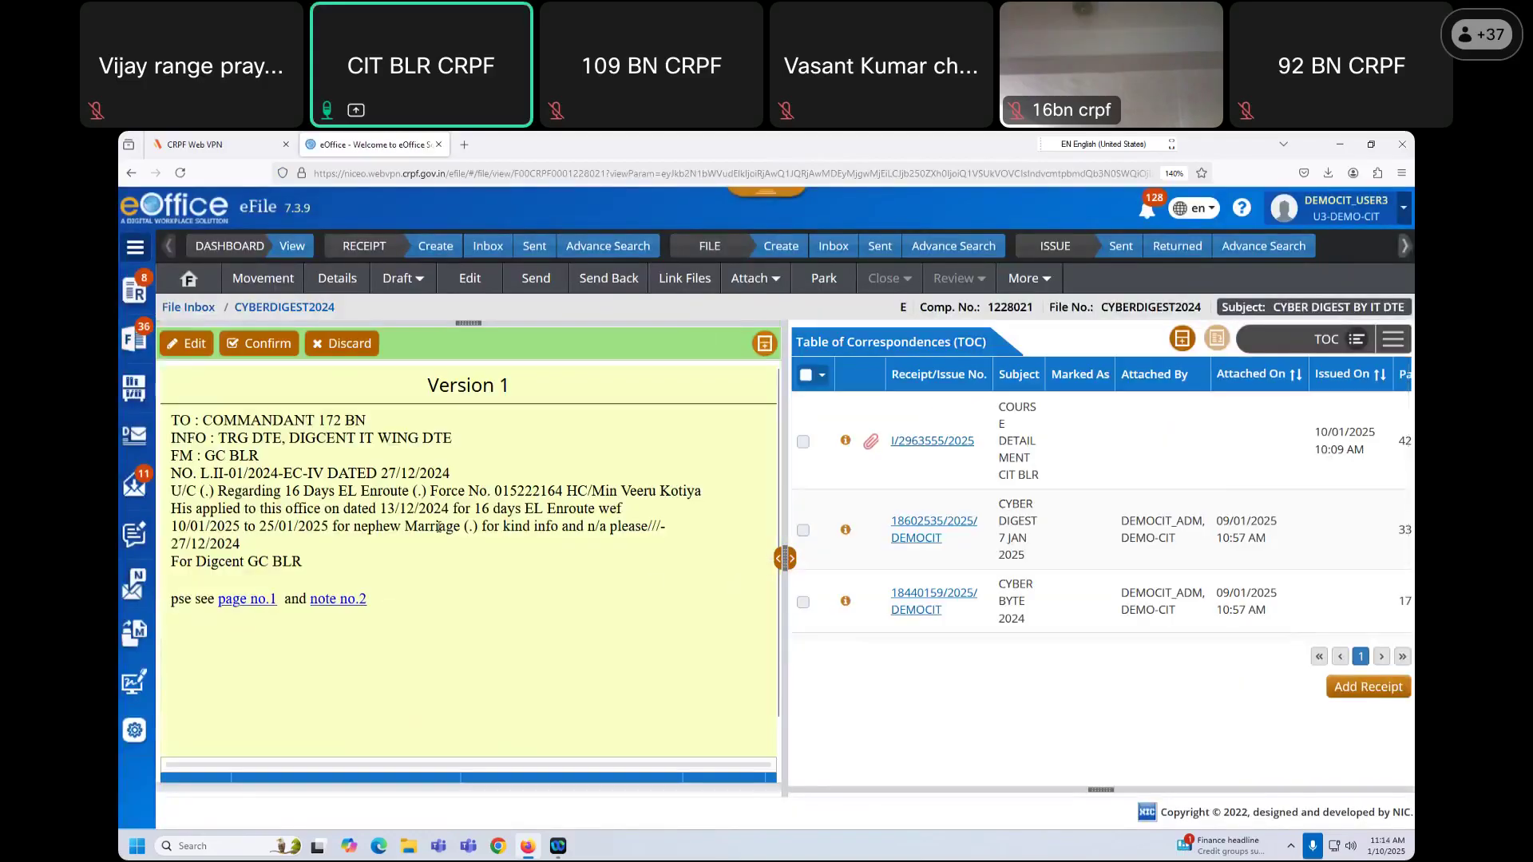
left_click(194, 349)
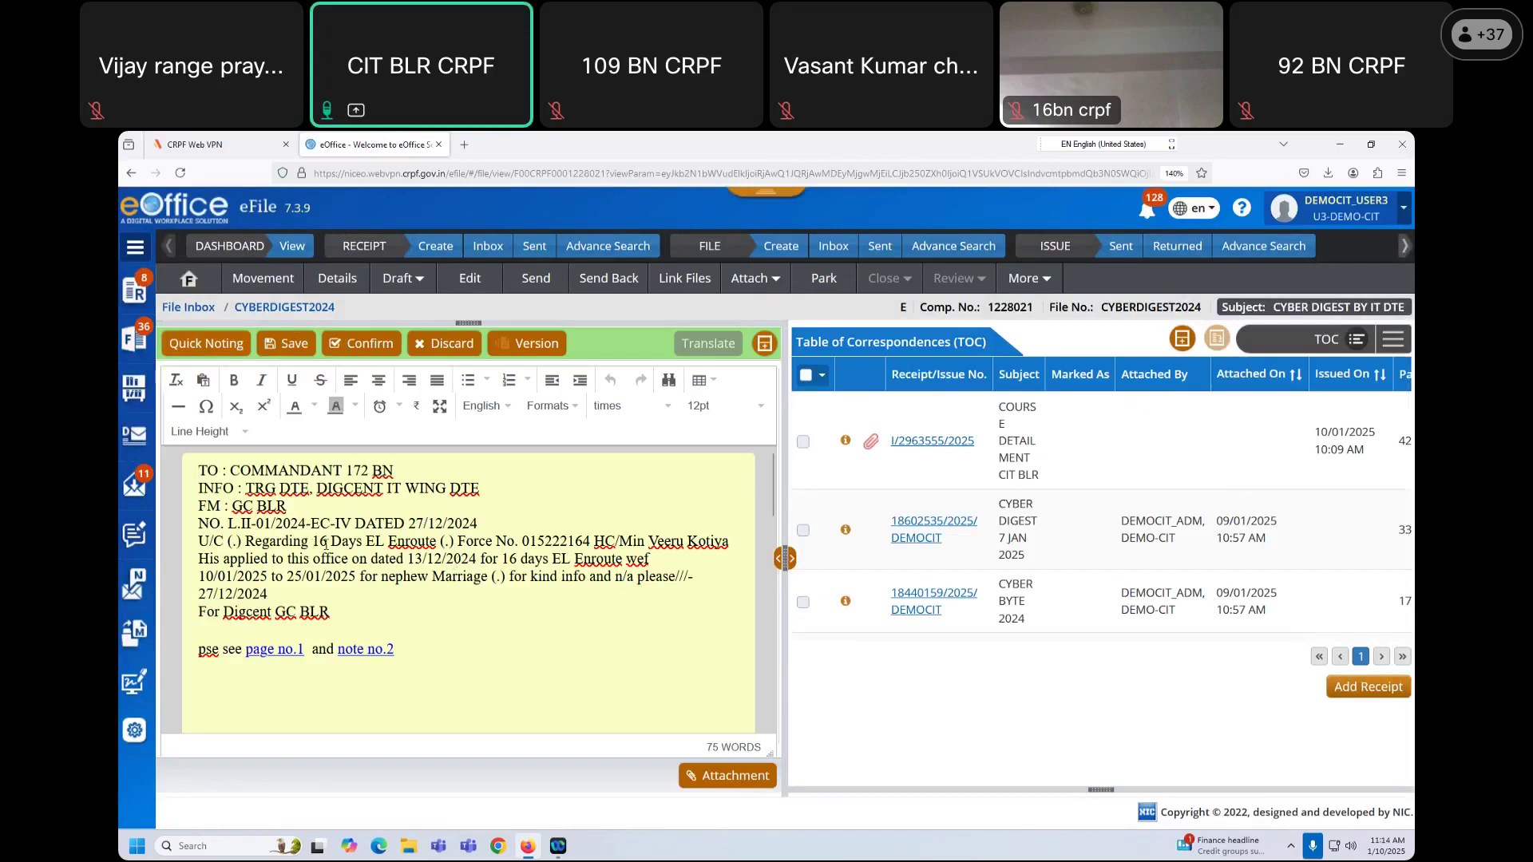
key("BackSpace")
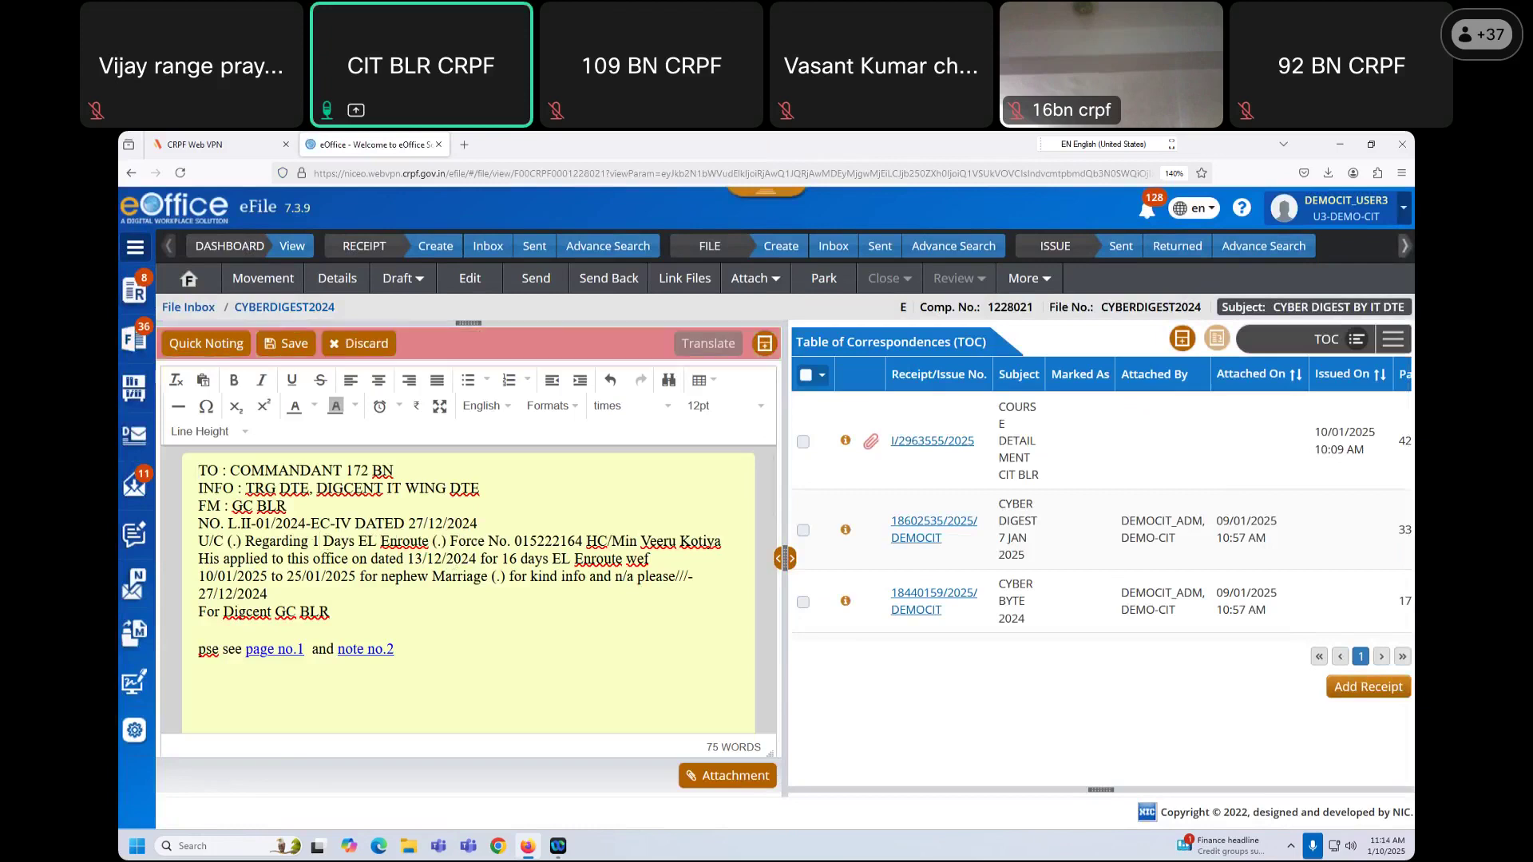
type("0")
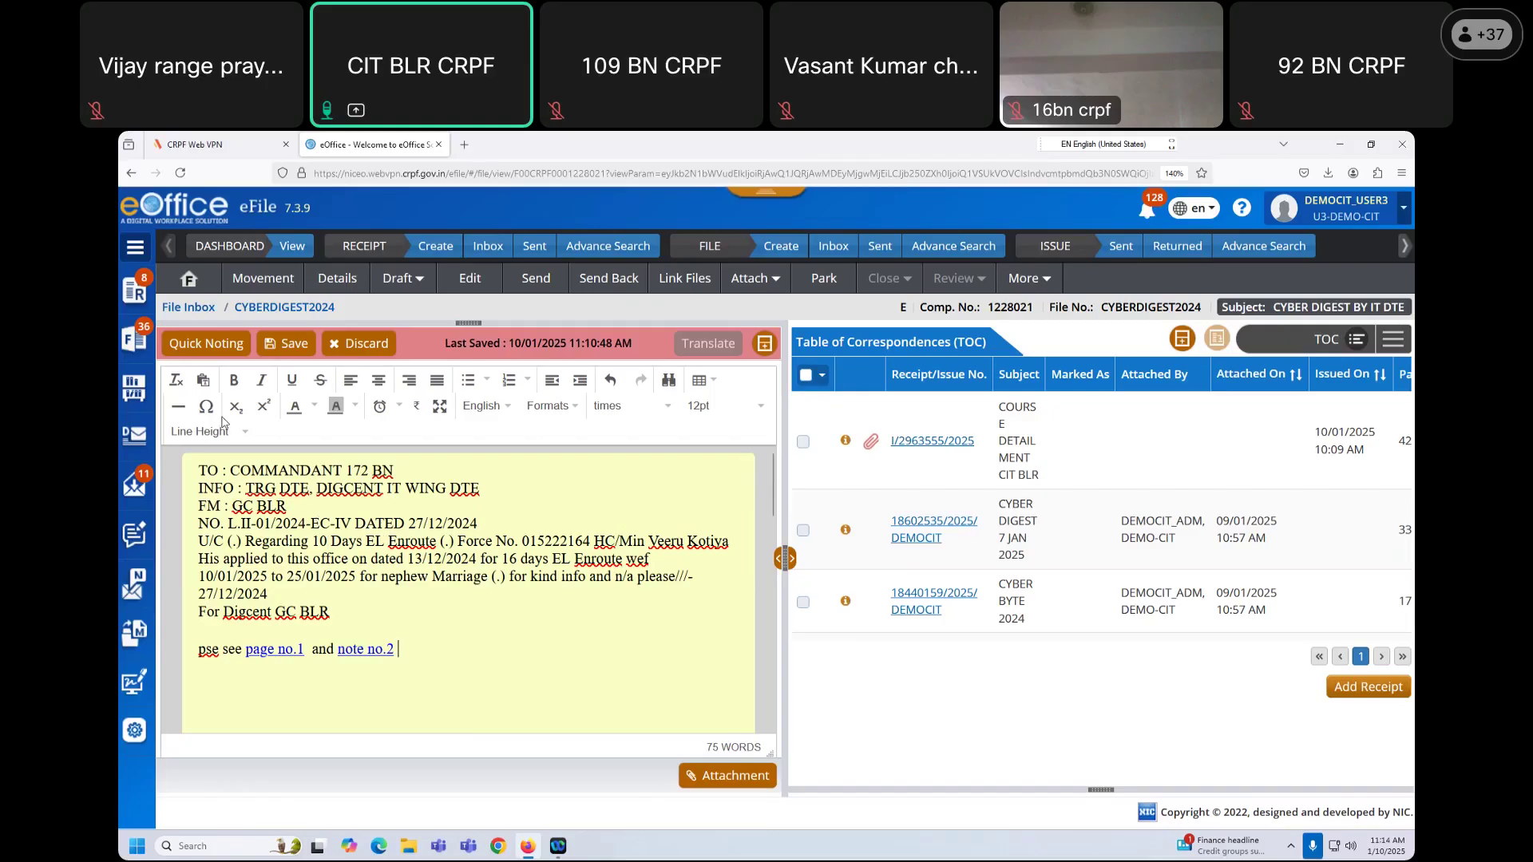
left_click(294, 343)
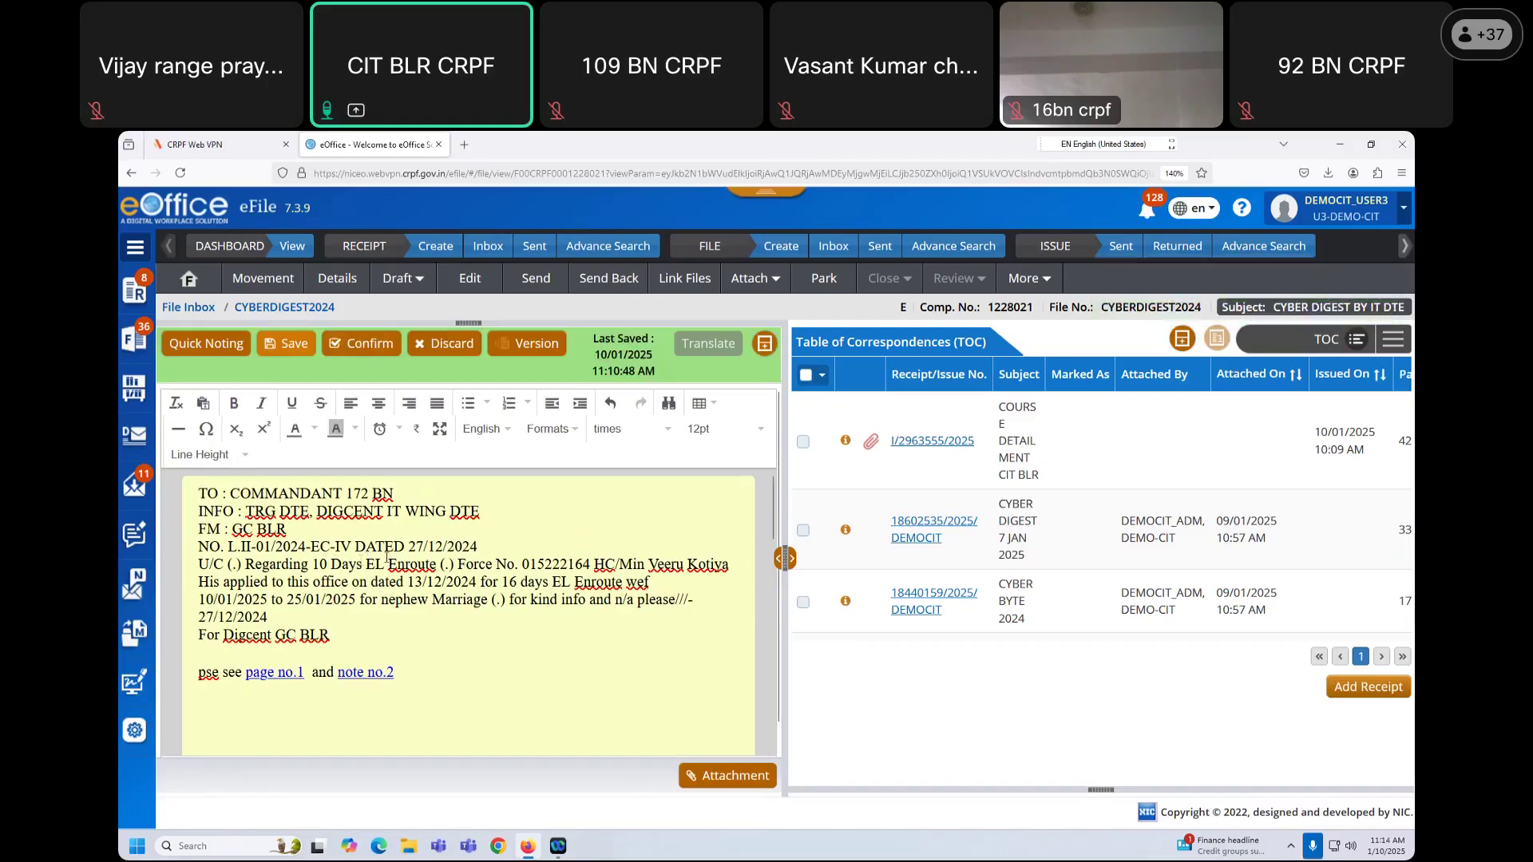
Step: Send the CYBERDIGEST2024 file back to its sender
left_click(597, 289)
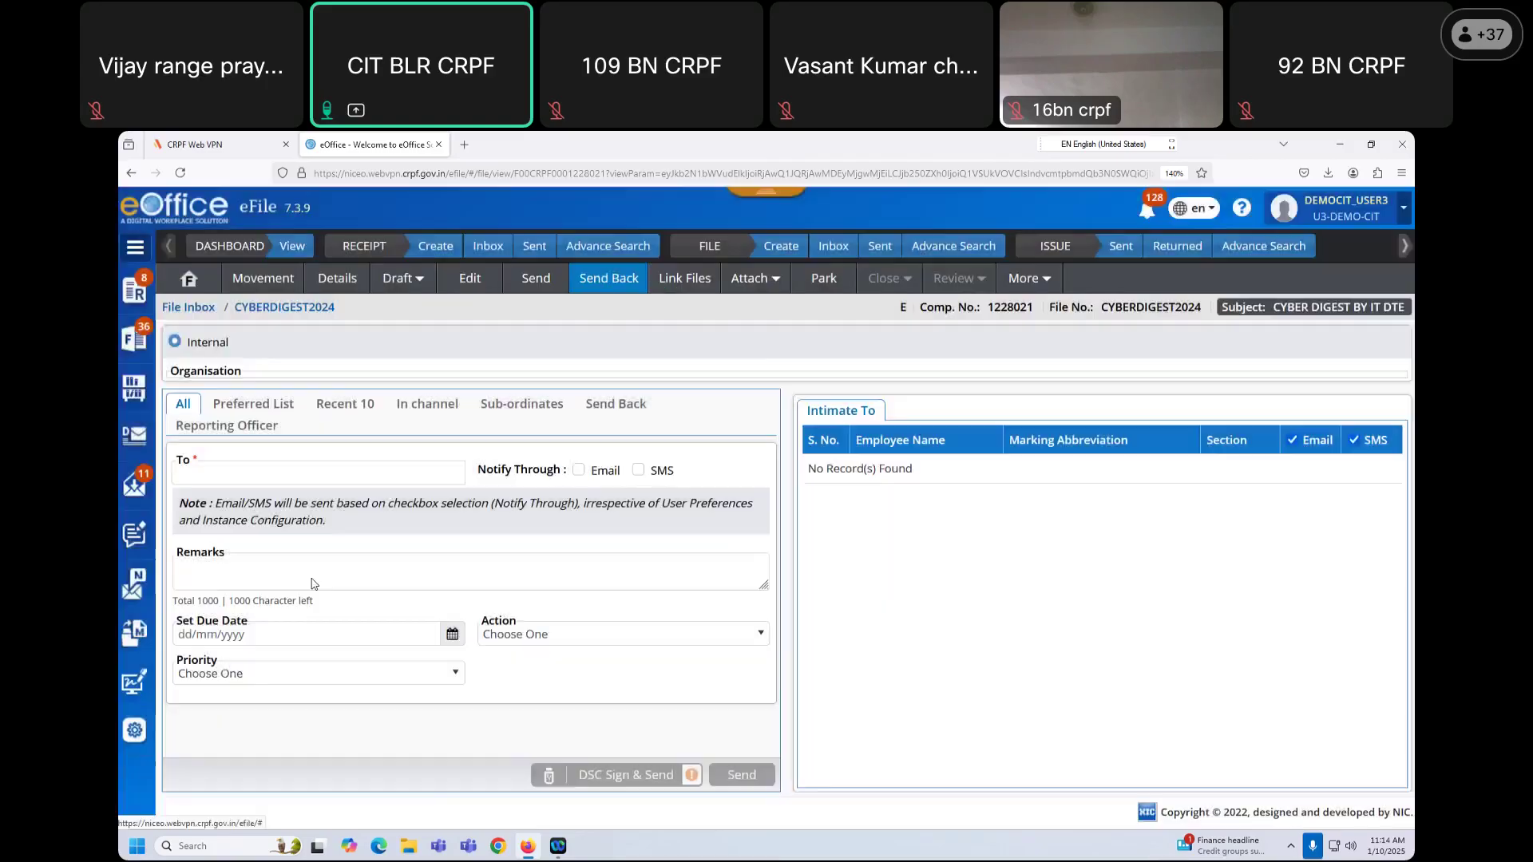
scroll(472, 623, "down", 3)
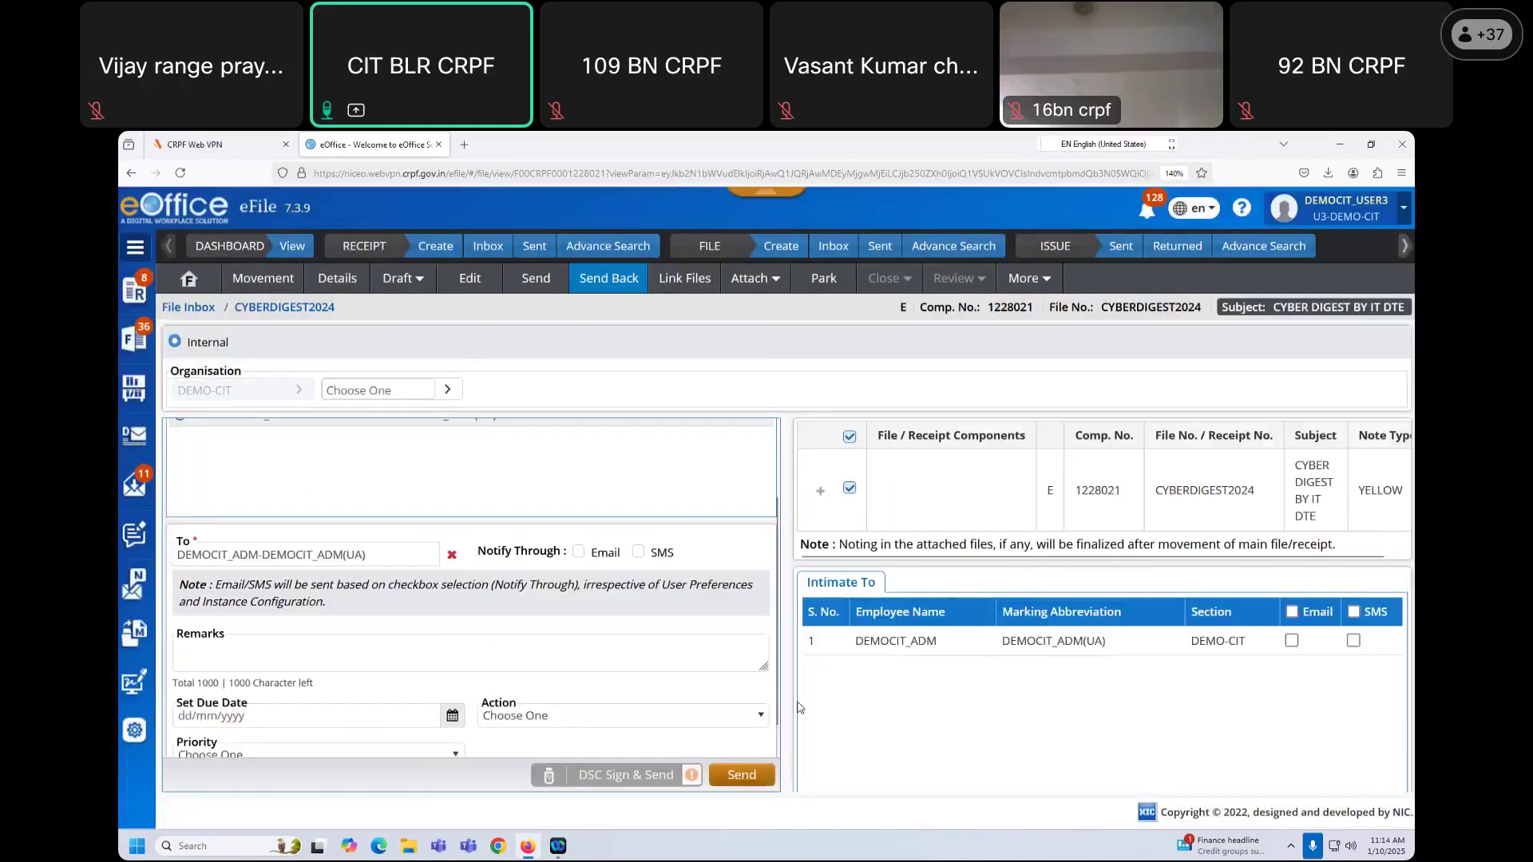
left_click(741, 775)
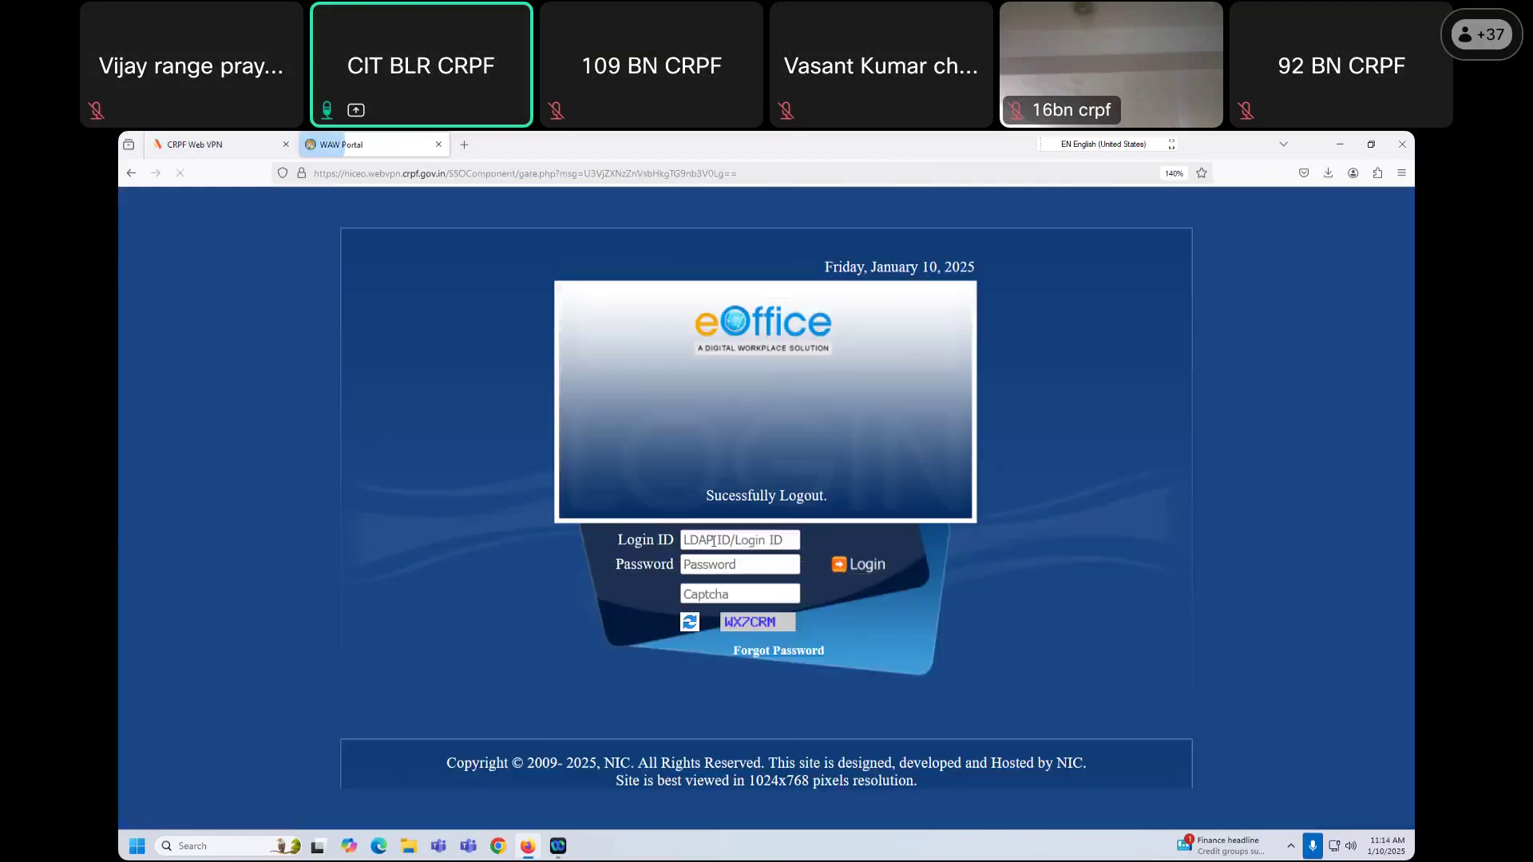
Step: Sign back in as the administrator with the saved login and captcha, and open eFile
left_click(721, 541)
left_click(723, 571)
left_click(717, 591)
type("WX7")
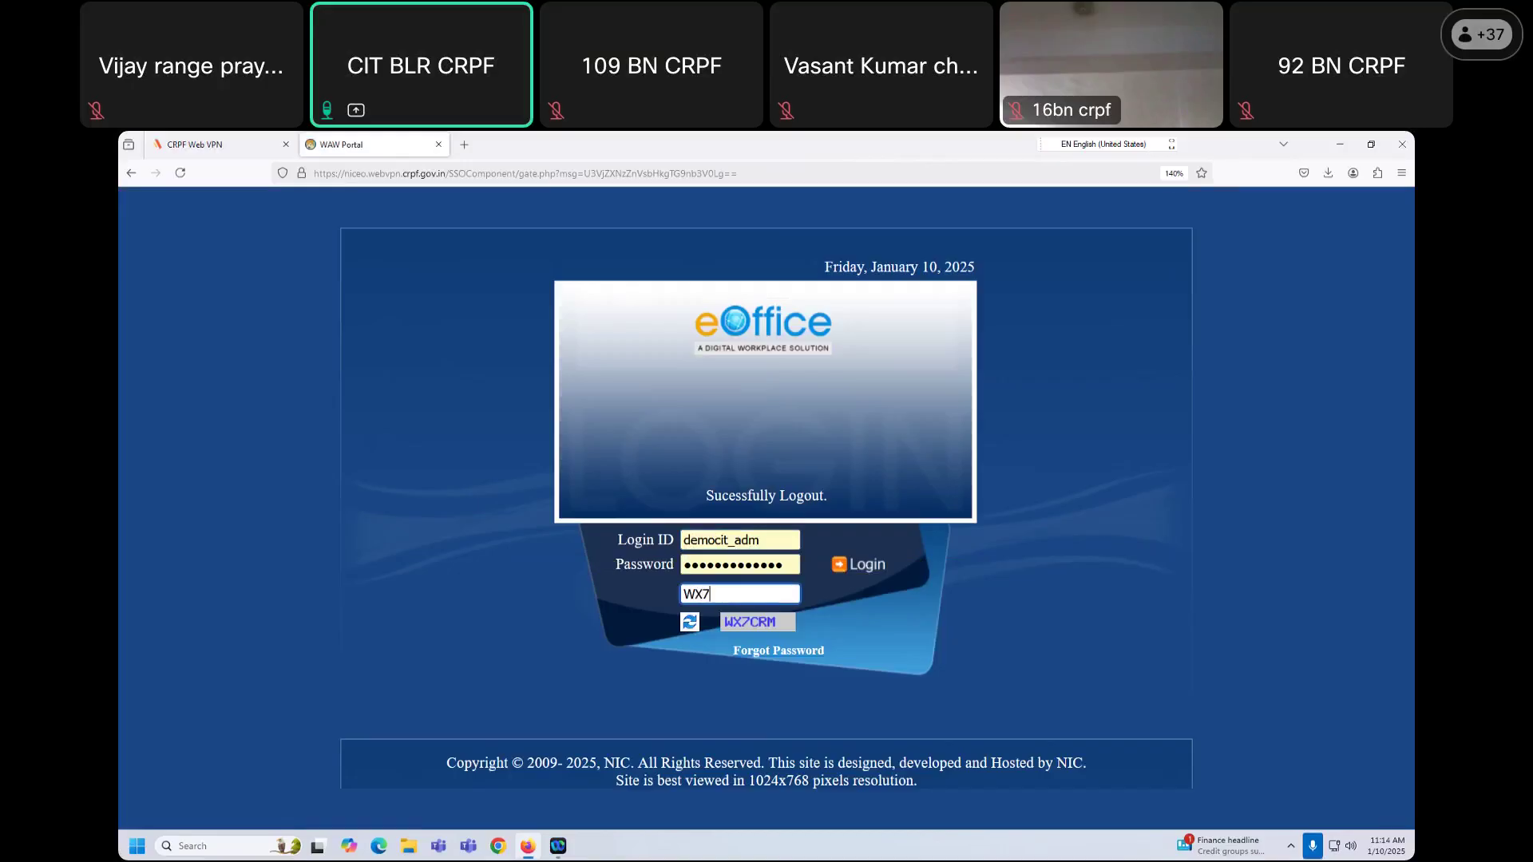
type("CRM")
left_click(864, 564)
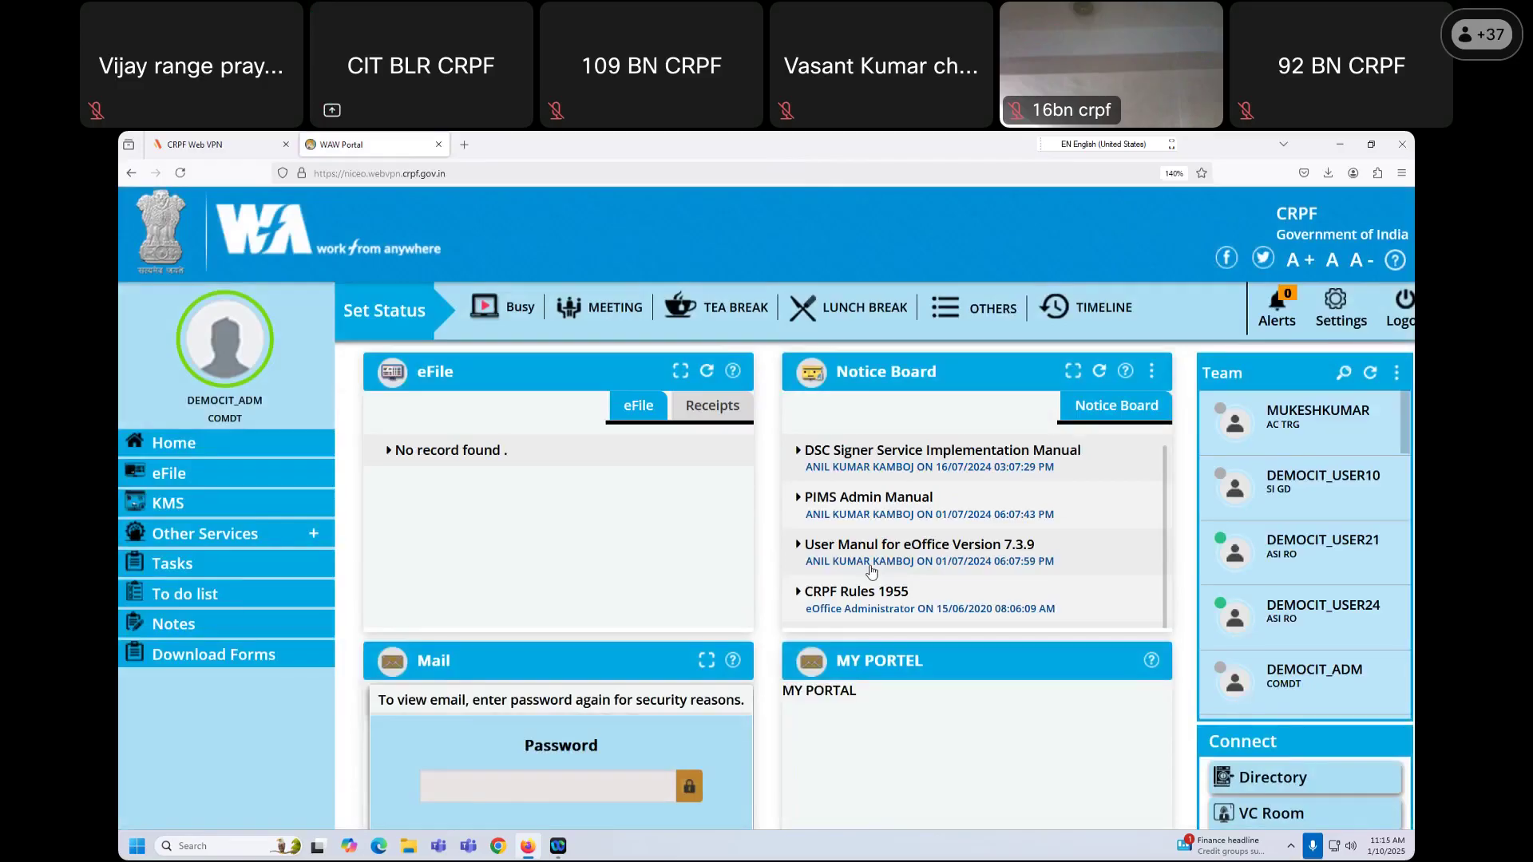
left_click(169, 476)
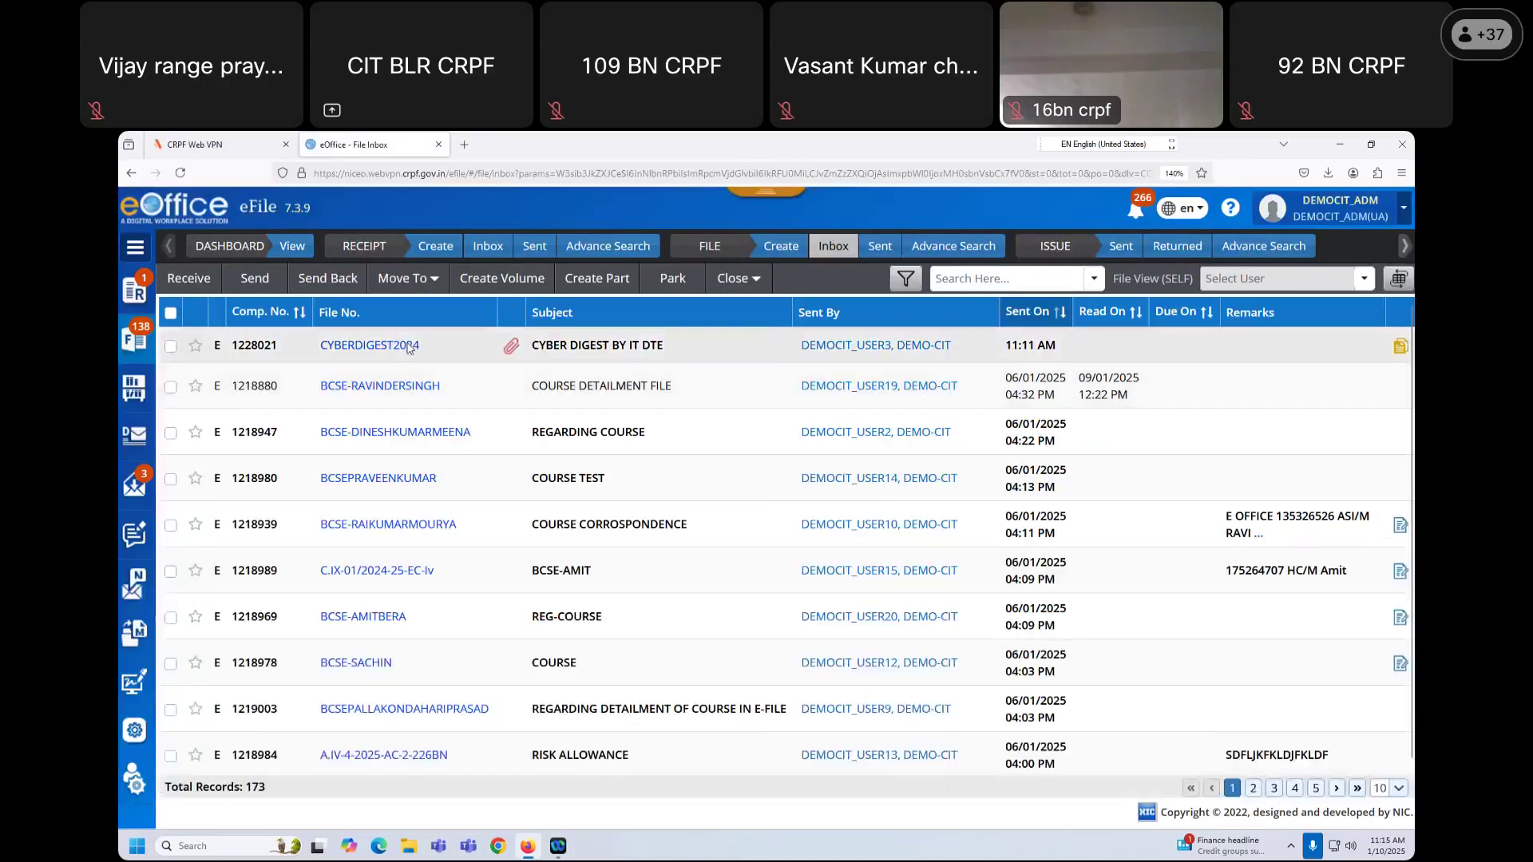
Step: Open CYBERDIGEST2024, confirm its Version 2 yellow note, and review it in the full editor
left_click(408, 346)
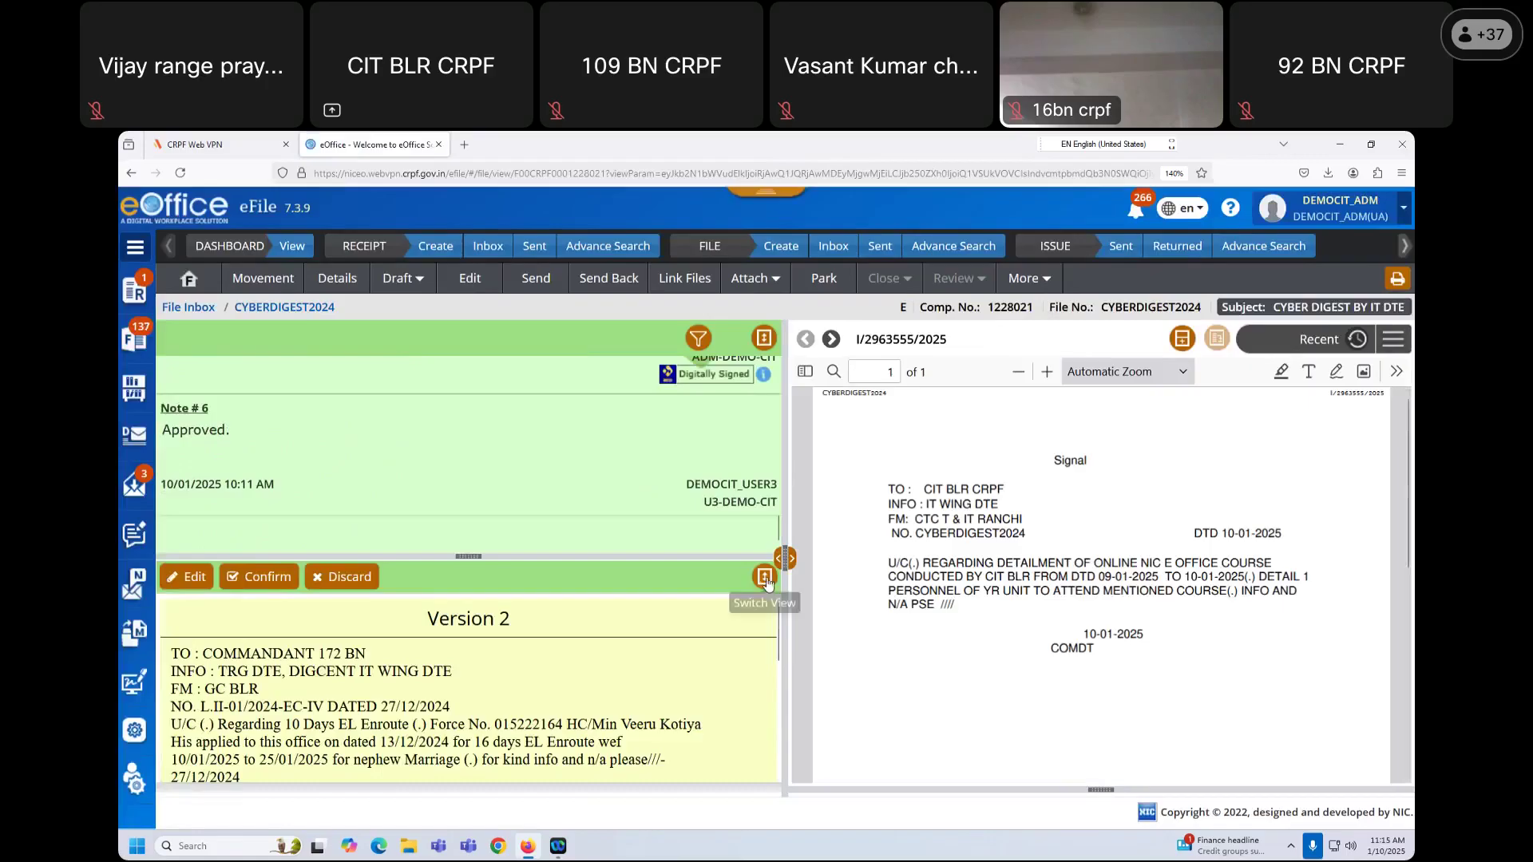
left_click(765, 578)
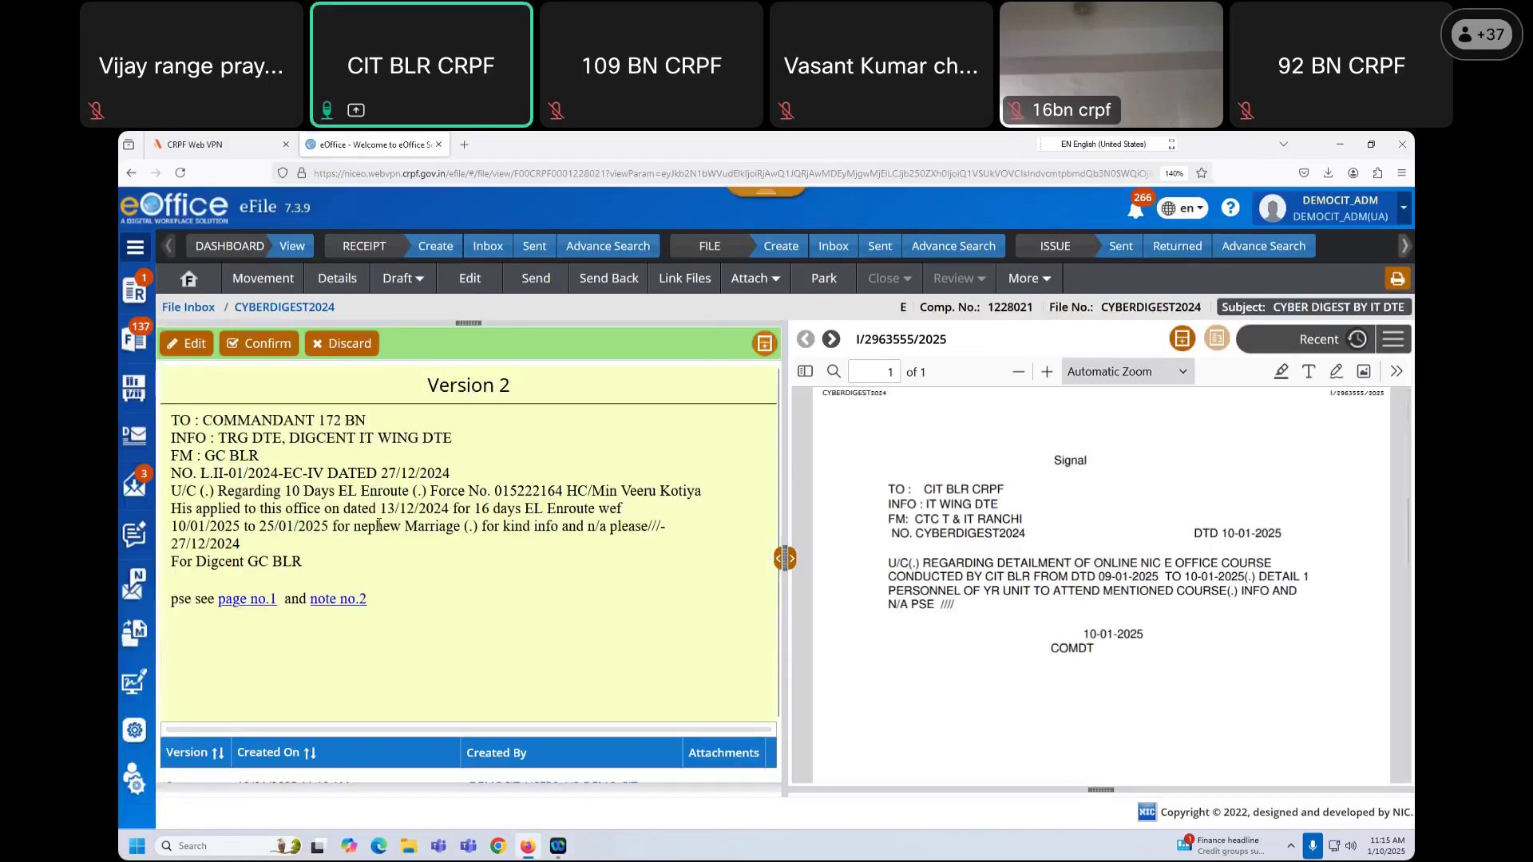
scroll(457, 706, "down", 2)
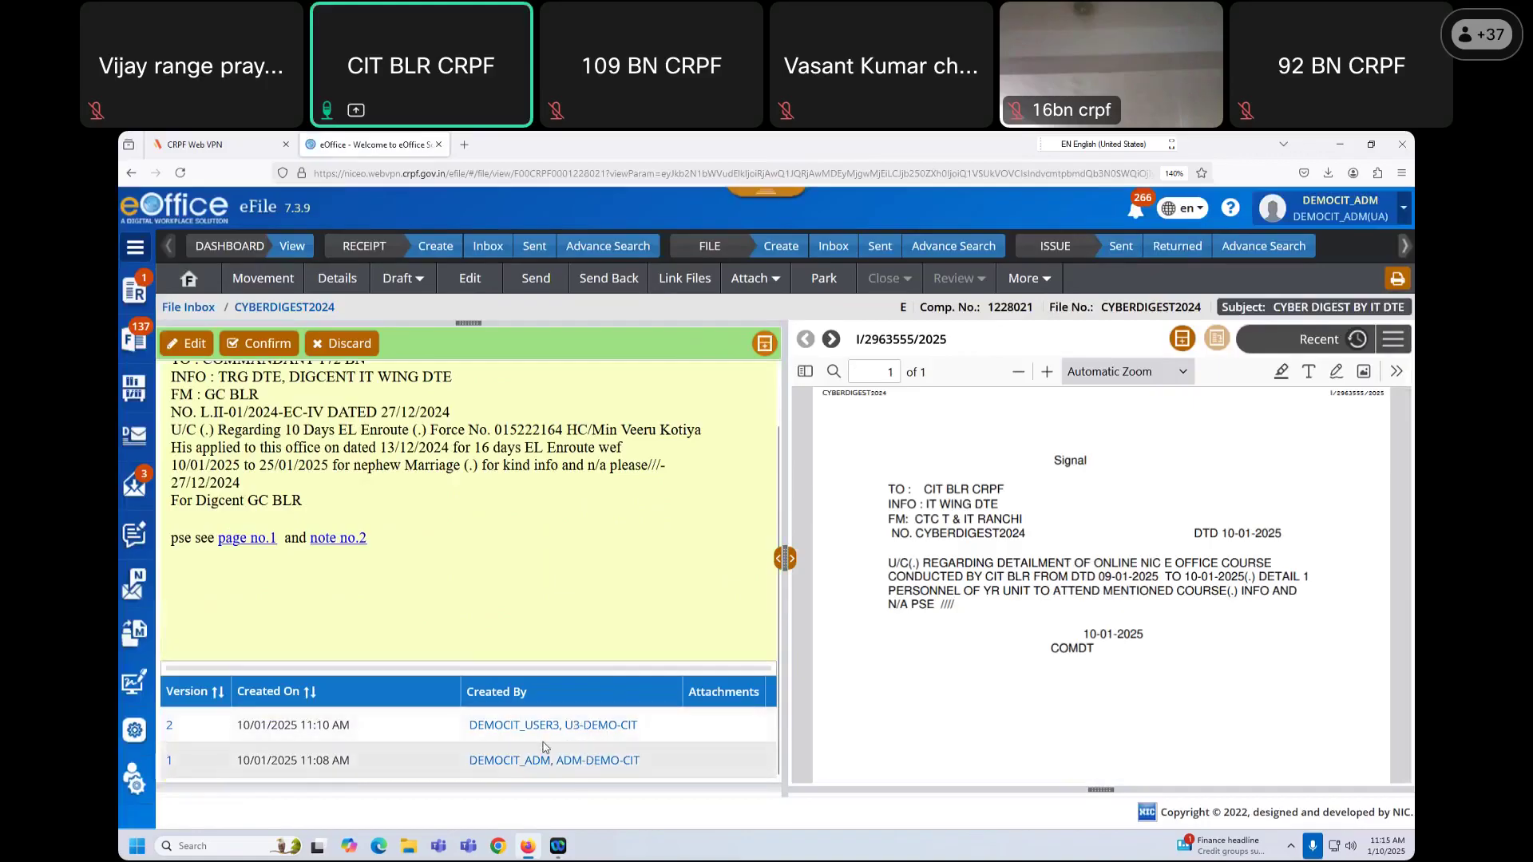
scroll(431, 600, "up", 2)
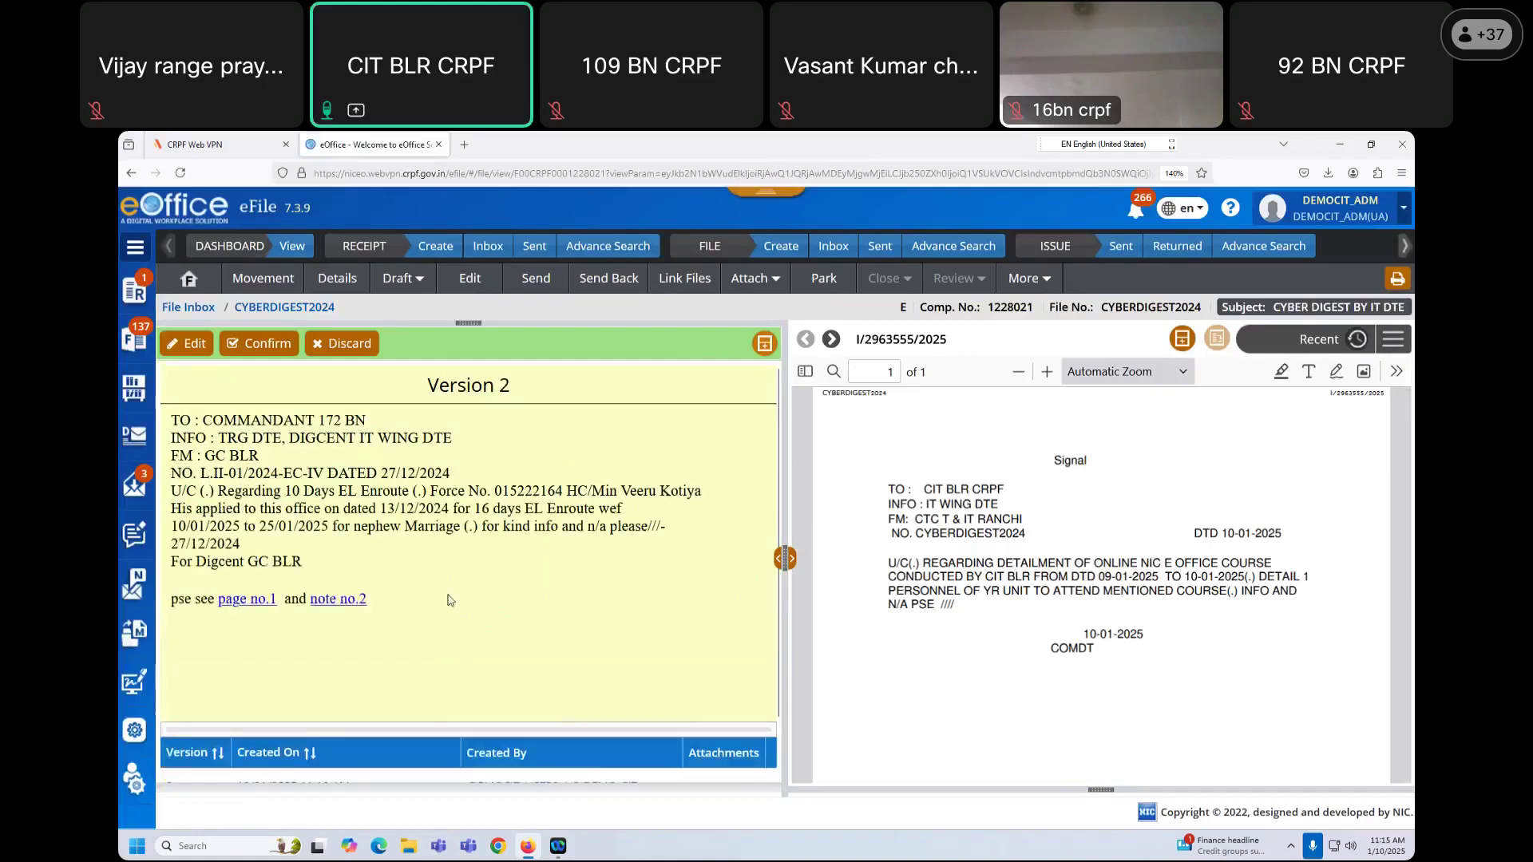
left_click(263, 349)
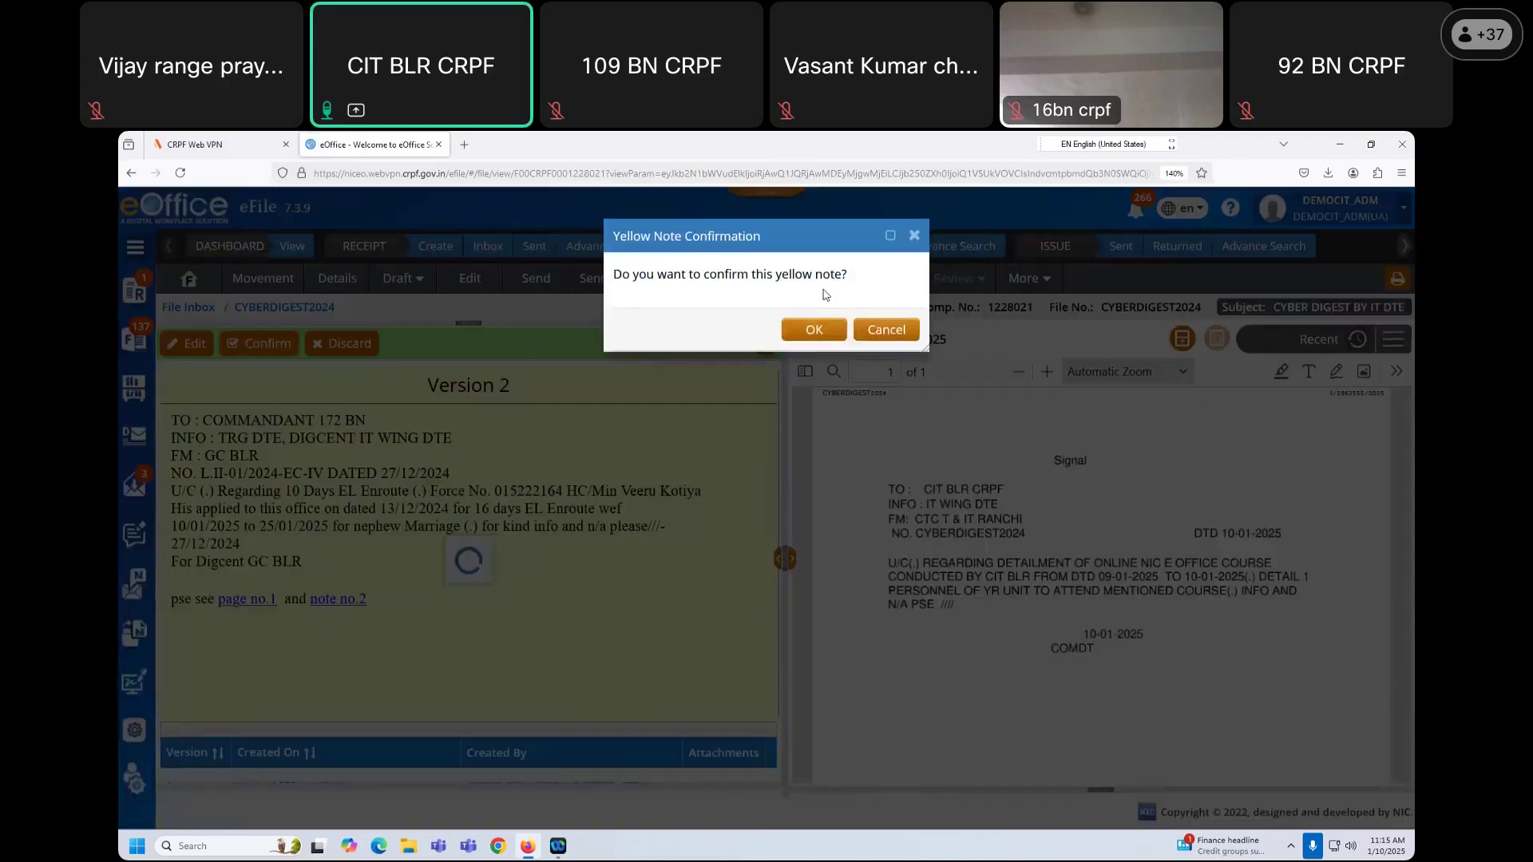
left_click(821, 334)
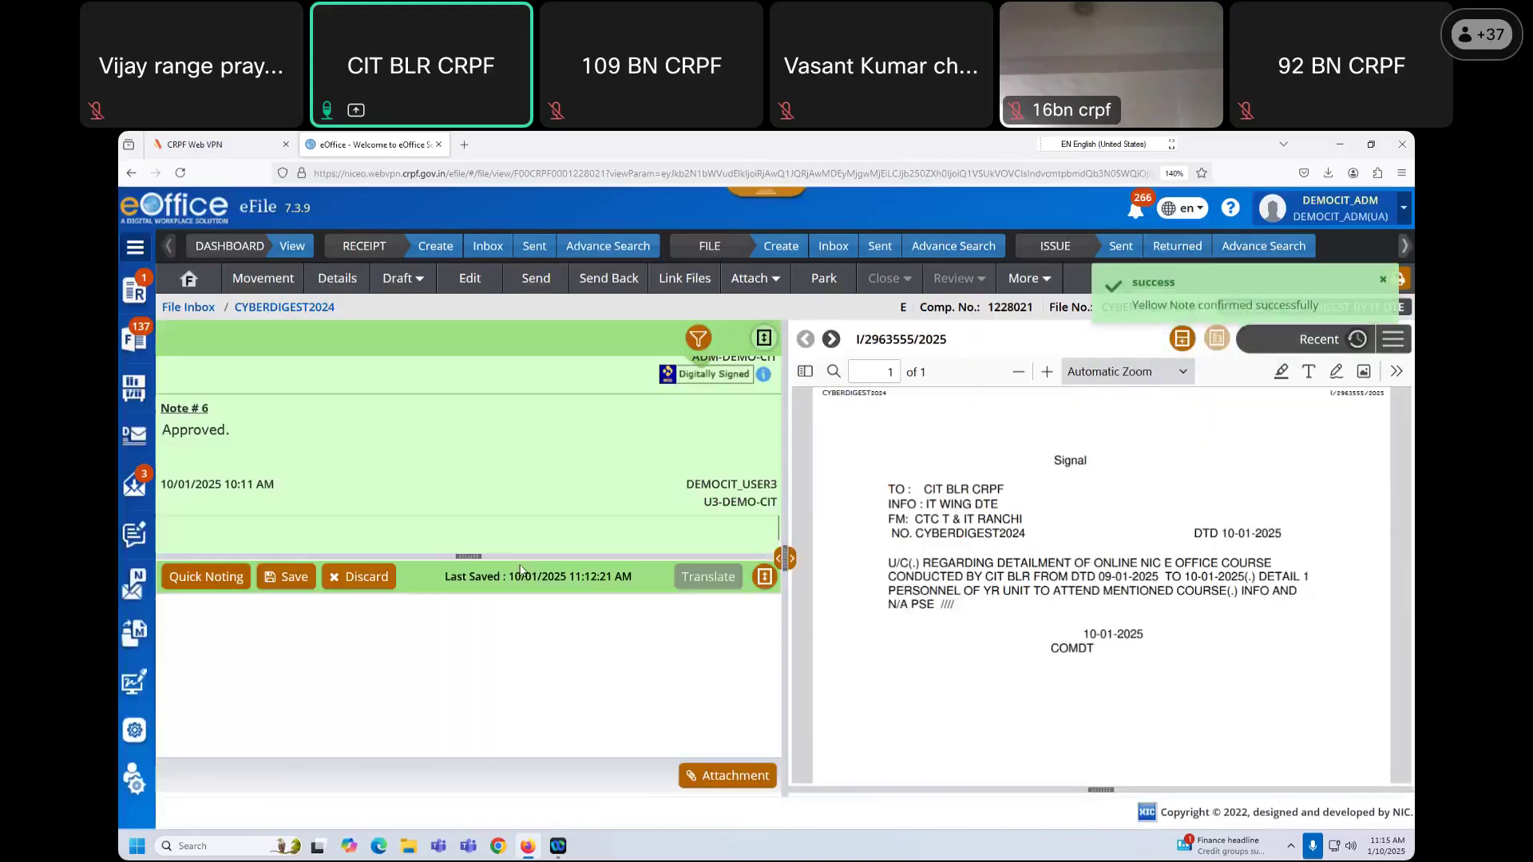
left_click(764, 576)
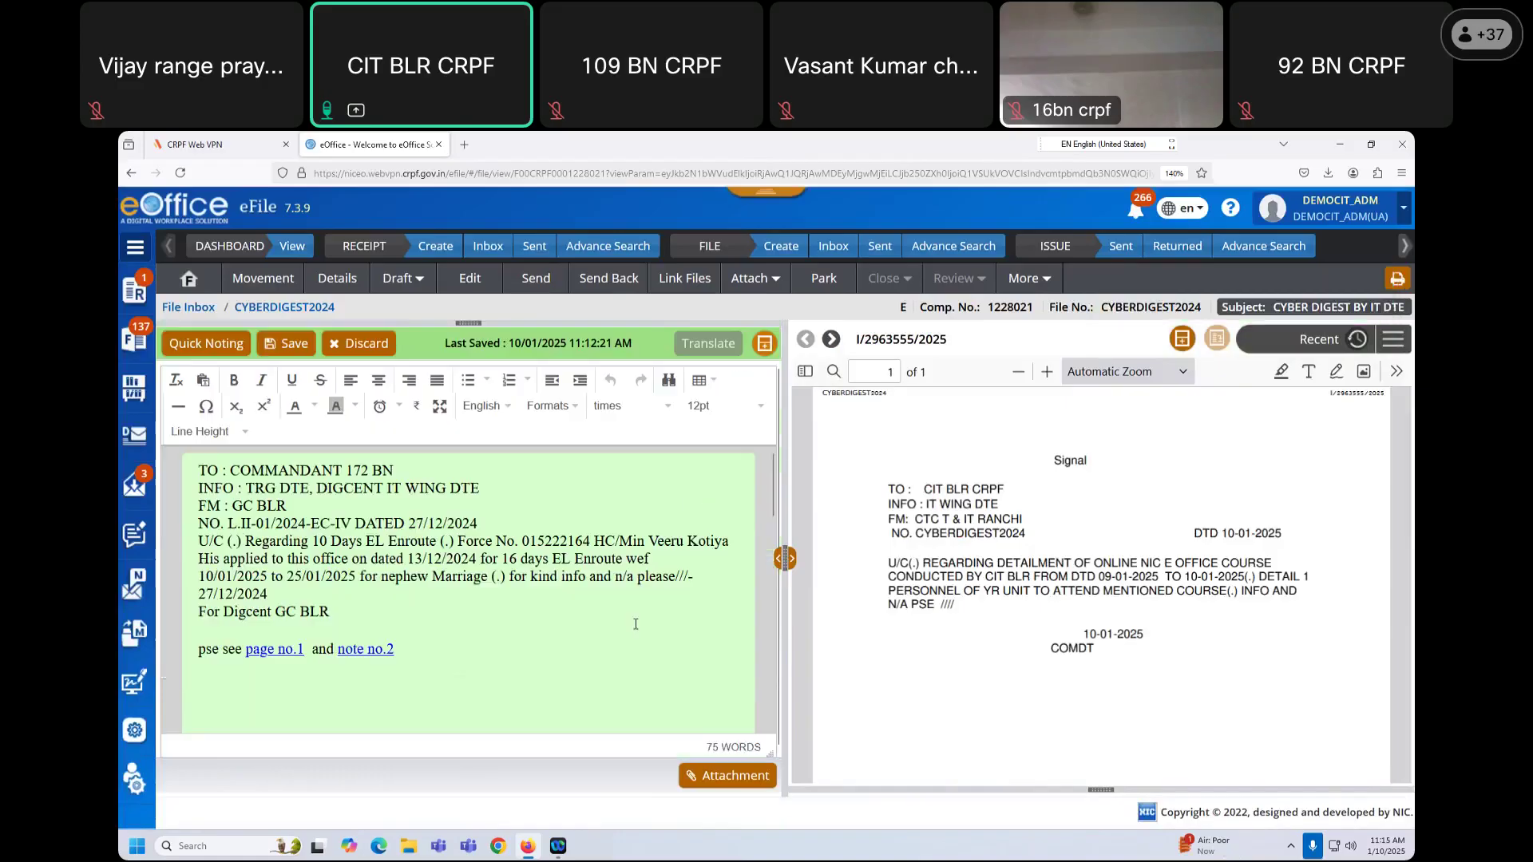
scroll(631, 627, "down", 3)
scroll(631, 628, "down", 5)
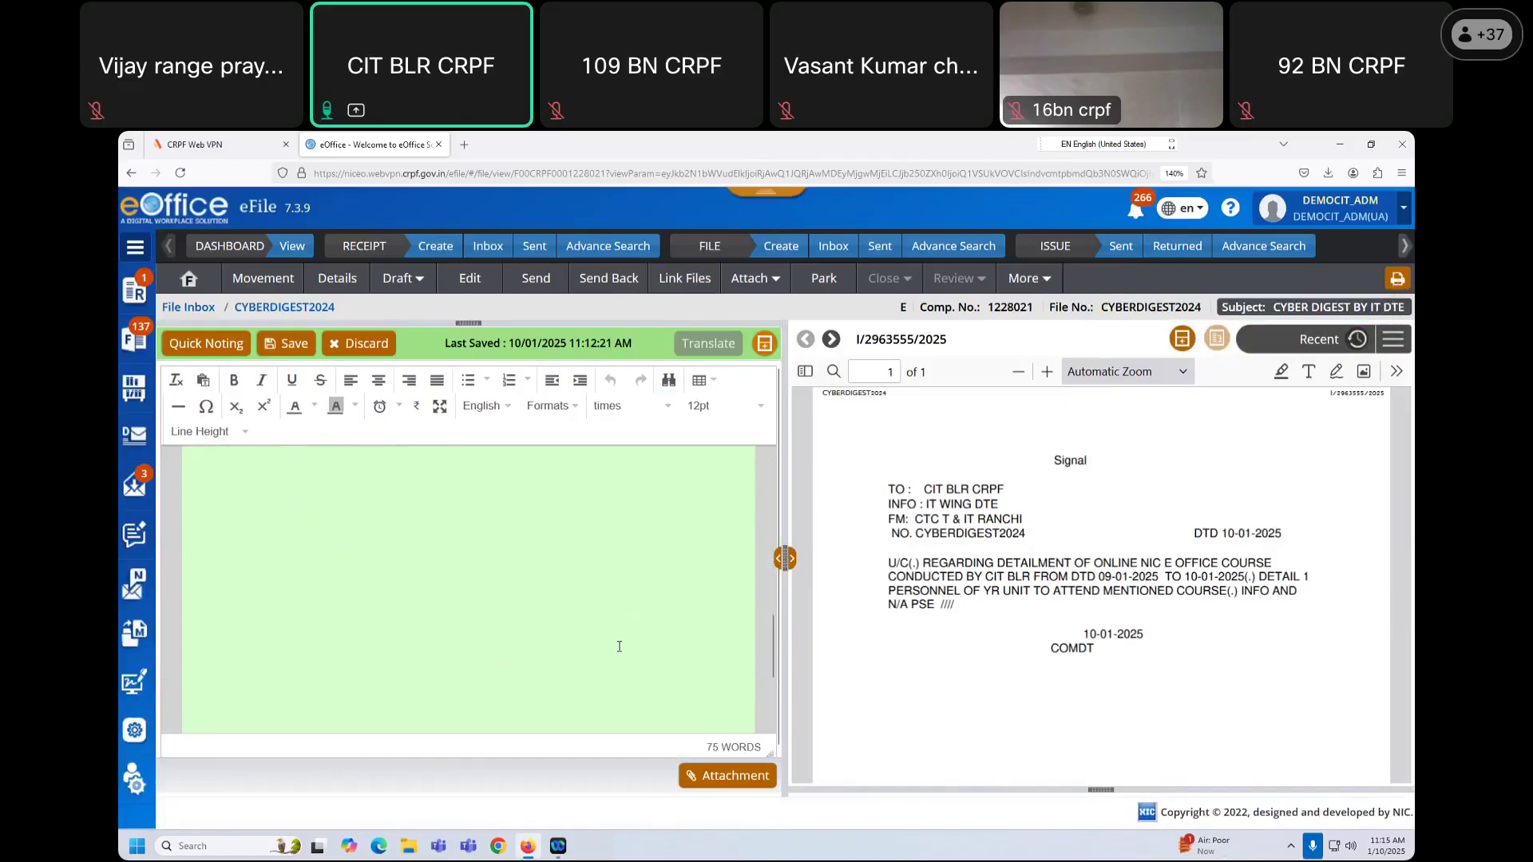
scroll(643, 645, "up", 5)
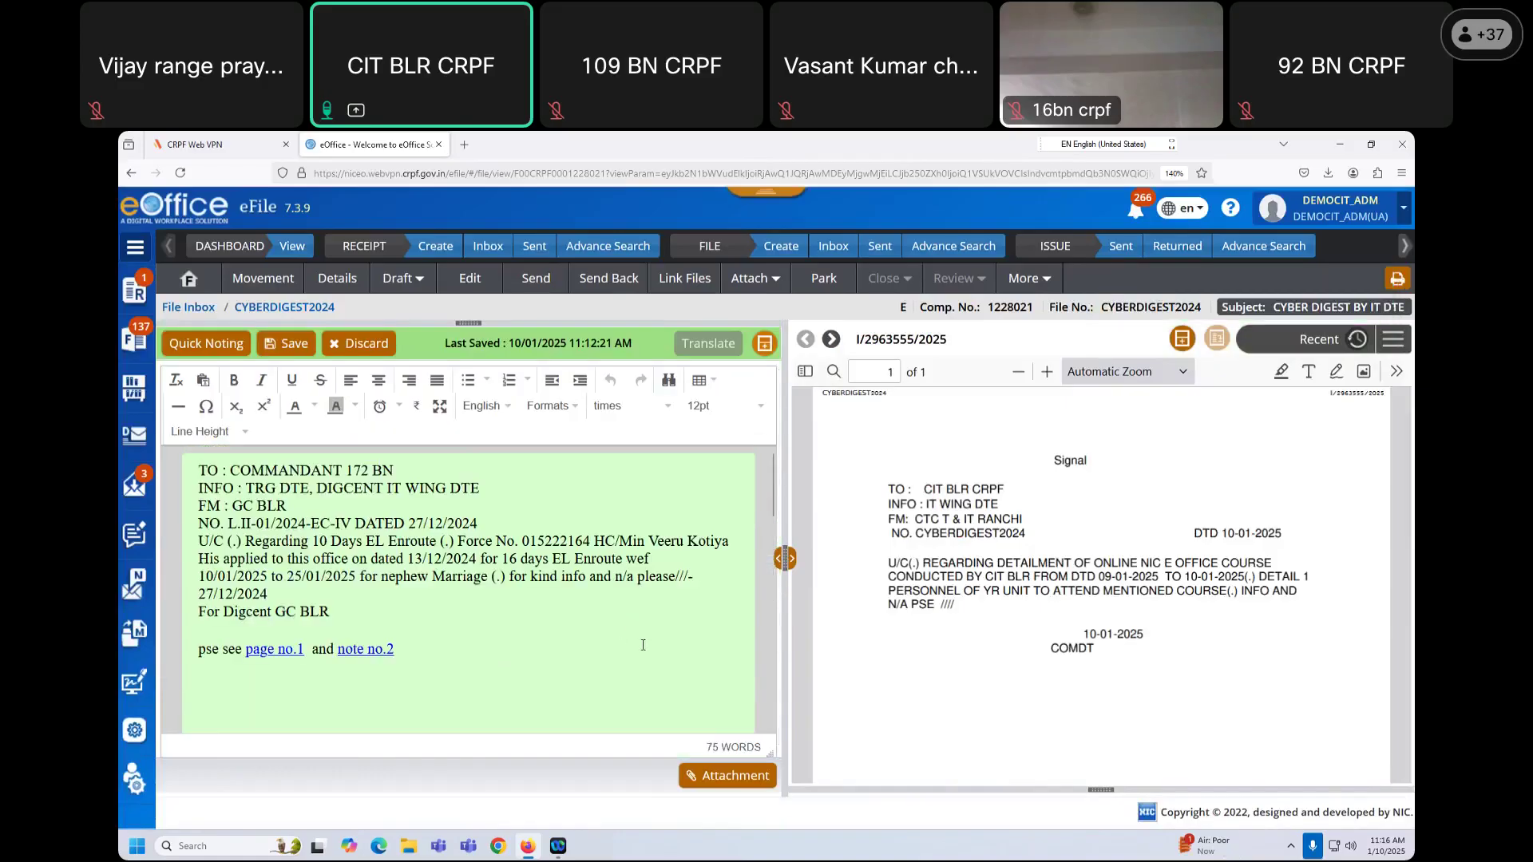
scroll(668, 707, "down", 1)
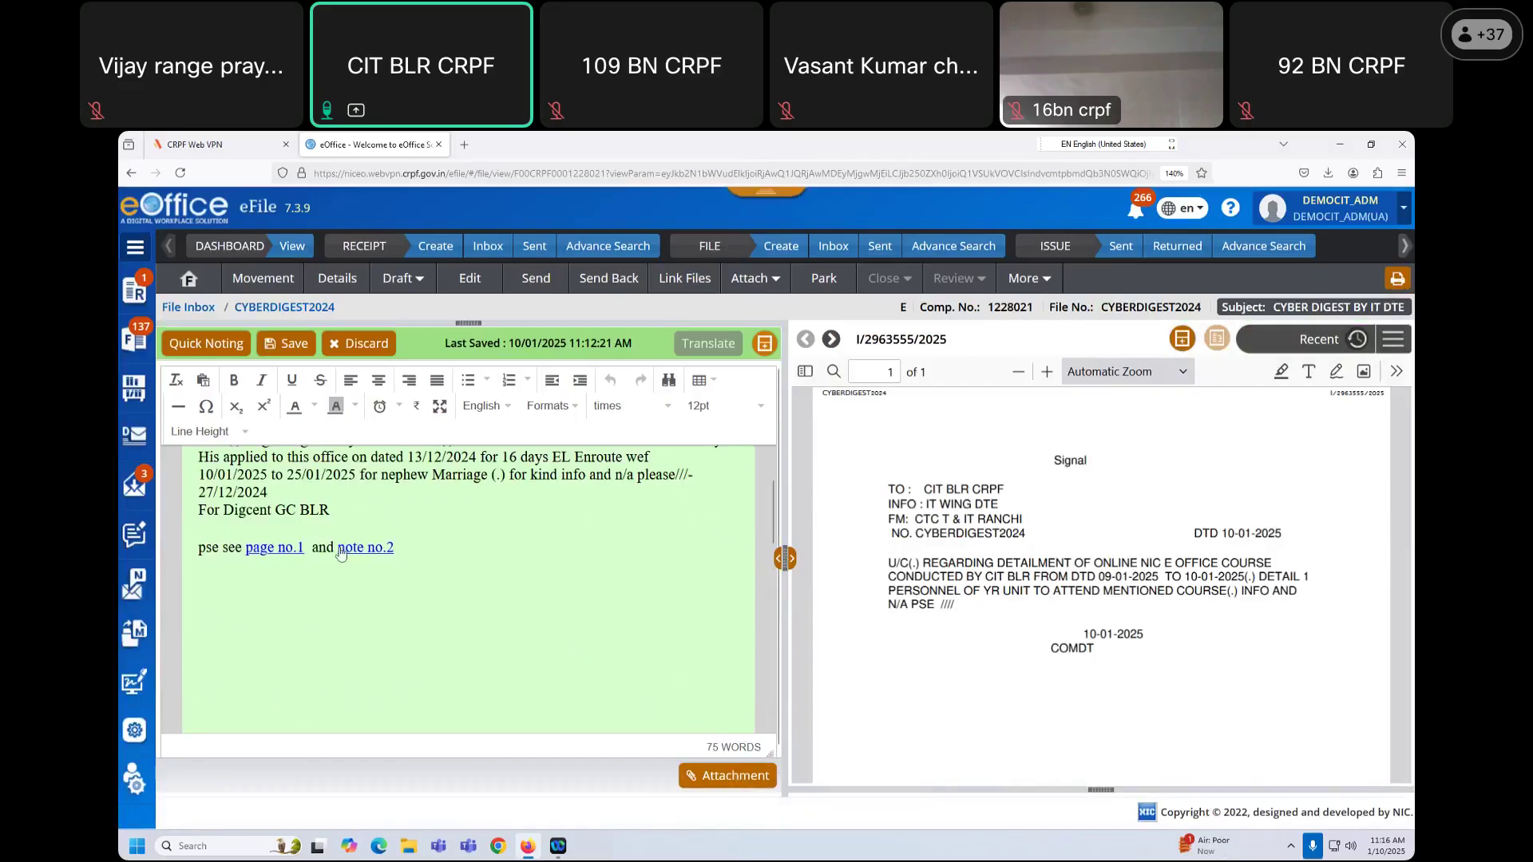
Step: Change the date 13/12/2024 to 14/12/2024 and 16 days to 10 days, then save
scroll(381, 572, "up", 1)
left_click(419, 552)
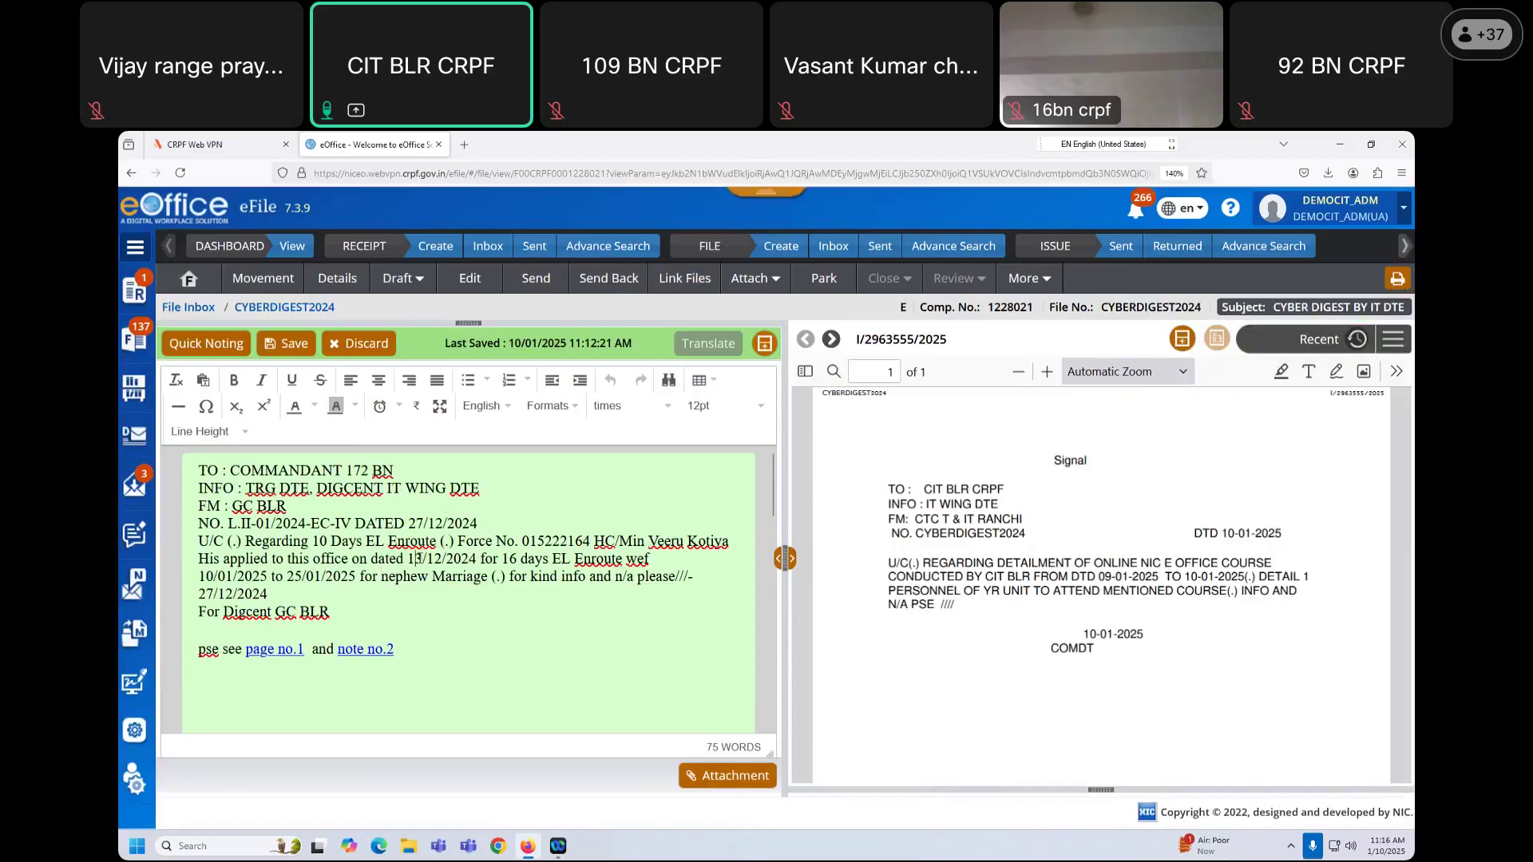
key("BackSpace")
type("4")
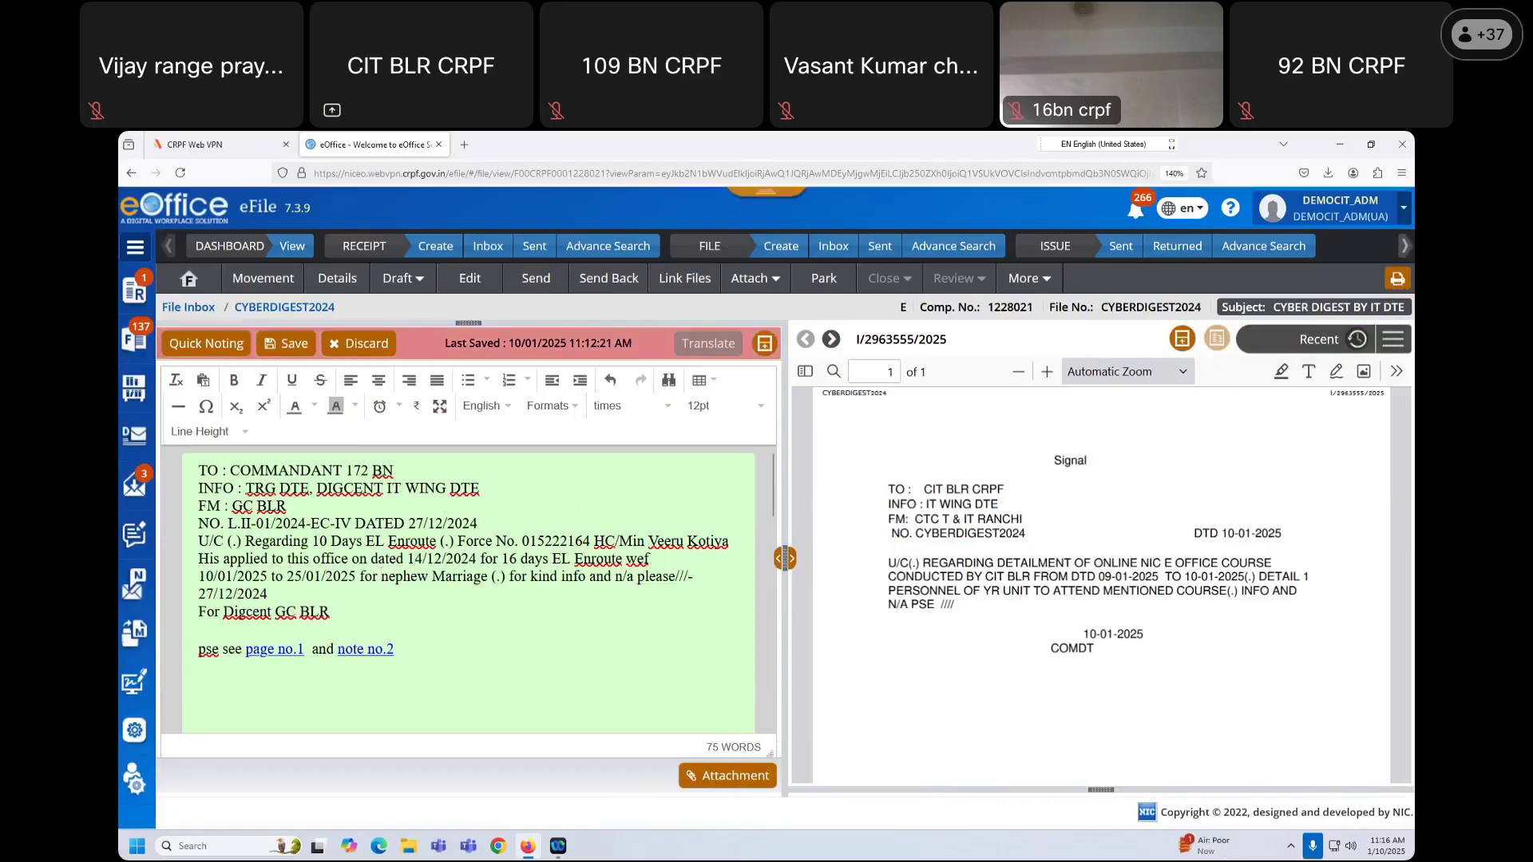
left_click(518, 558)
key("BackSpace")
type("0")
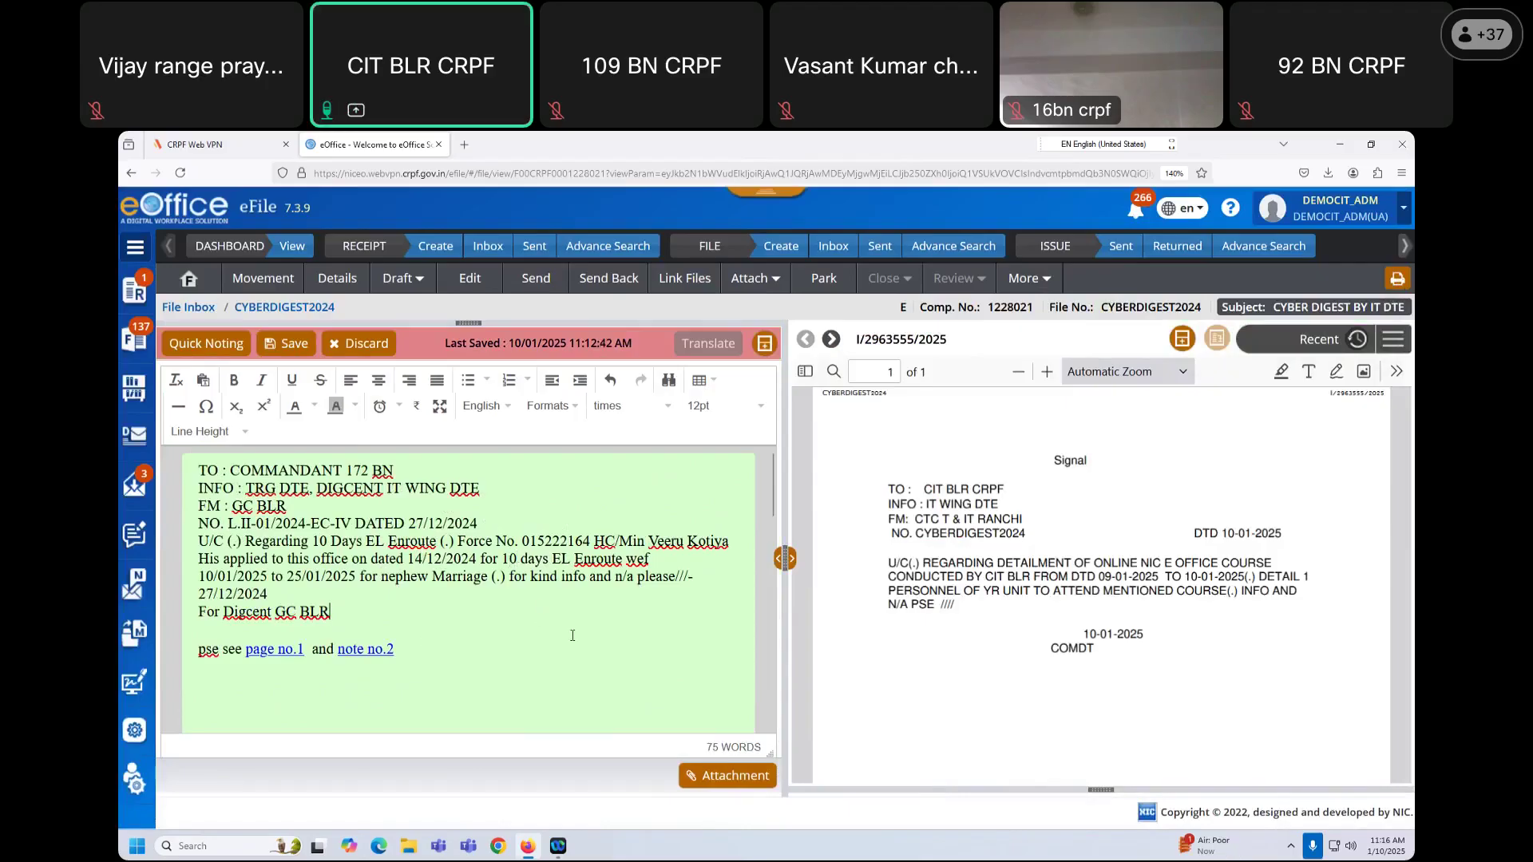
left_click(292, 345)
left_click(292, 345)
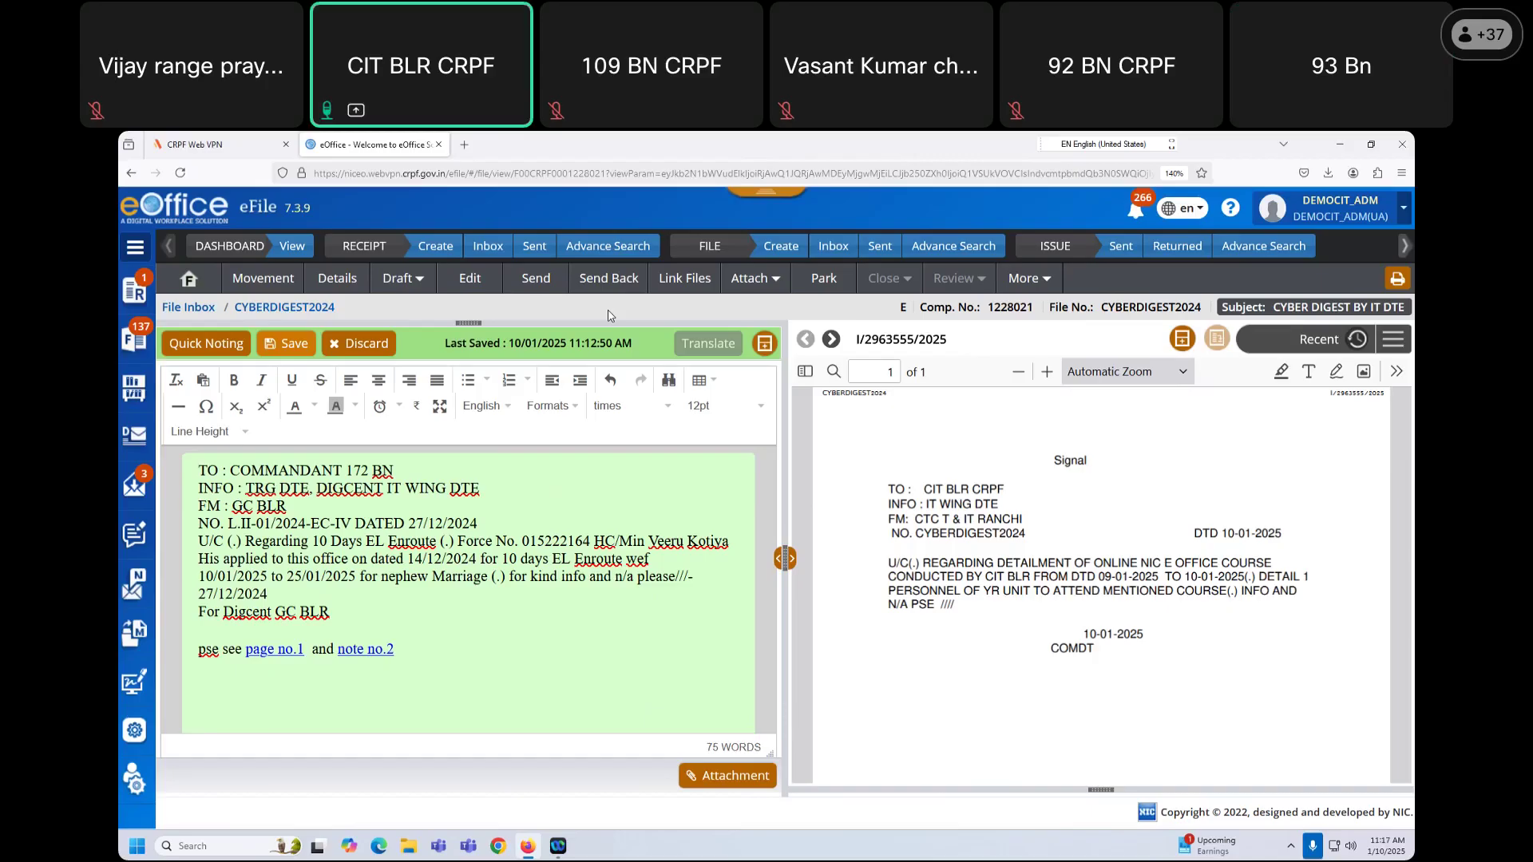
Step: Open CYBERDIGEST2024 from the inbox and view its drafts
left_click(840, 255)
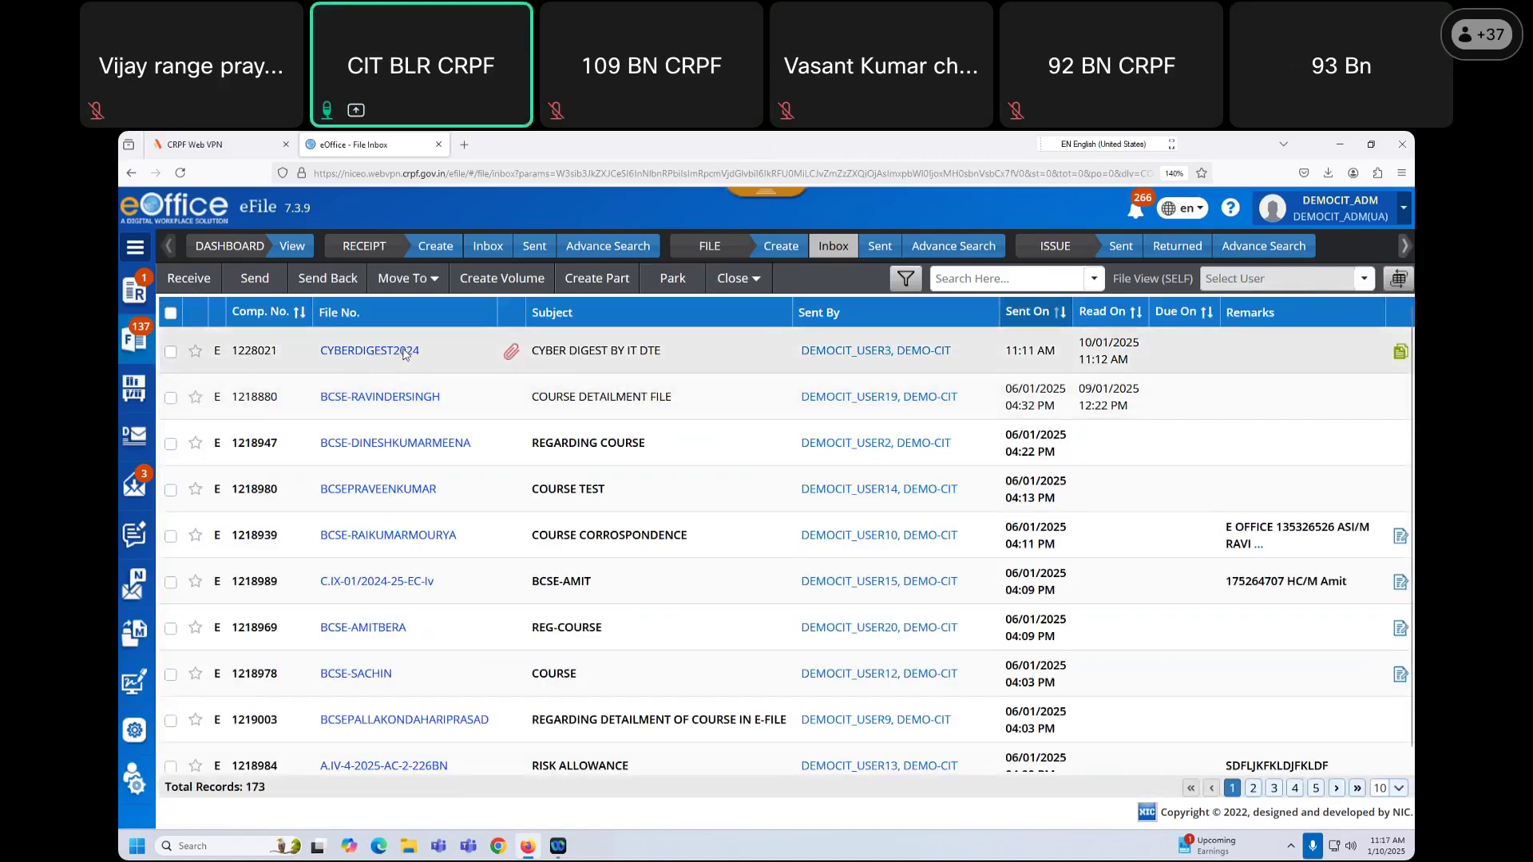
left_click(370, 351)
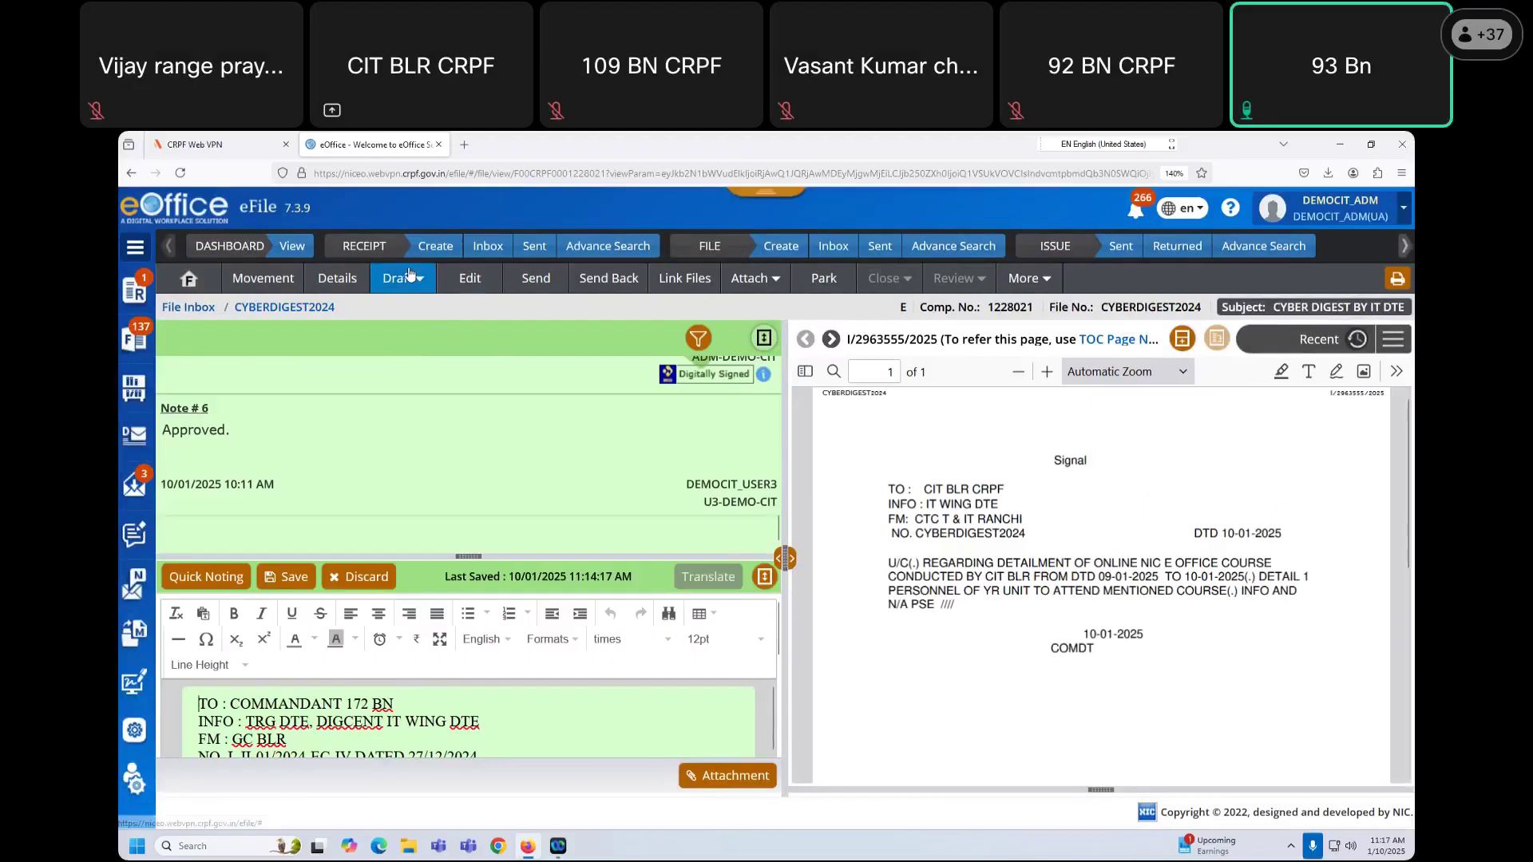
left_click(401, 278)
left_click(429, 339)
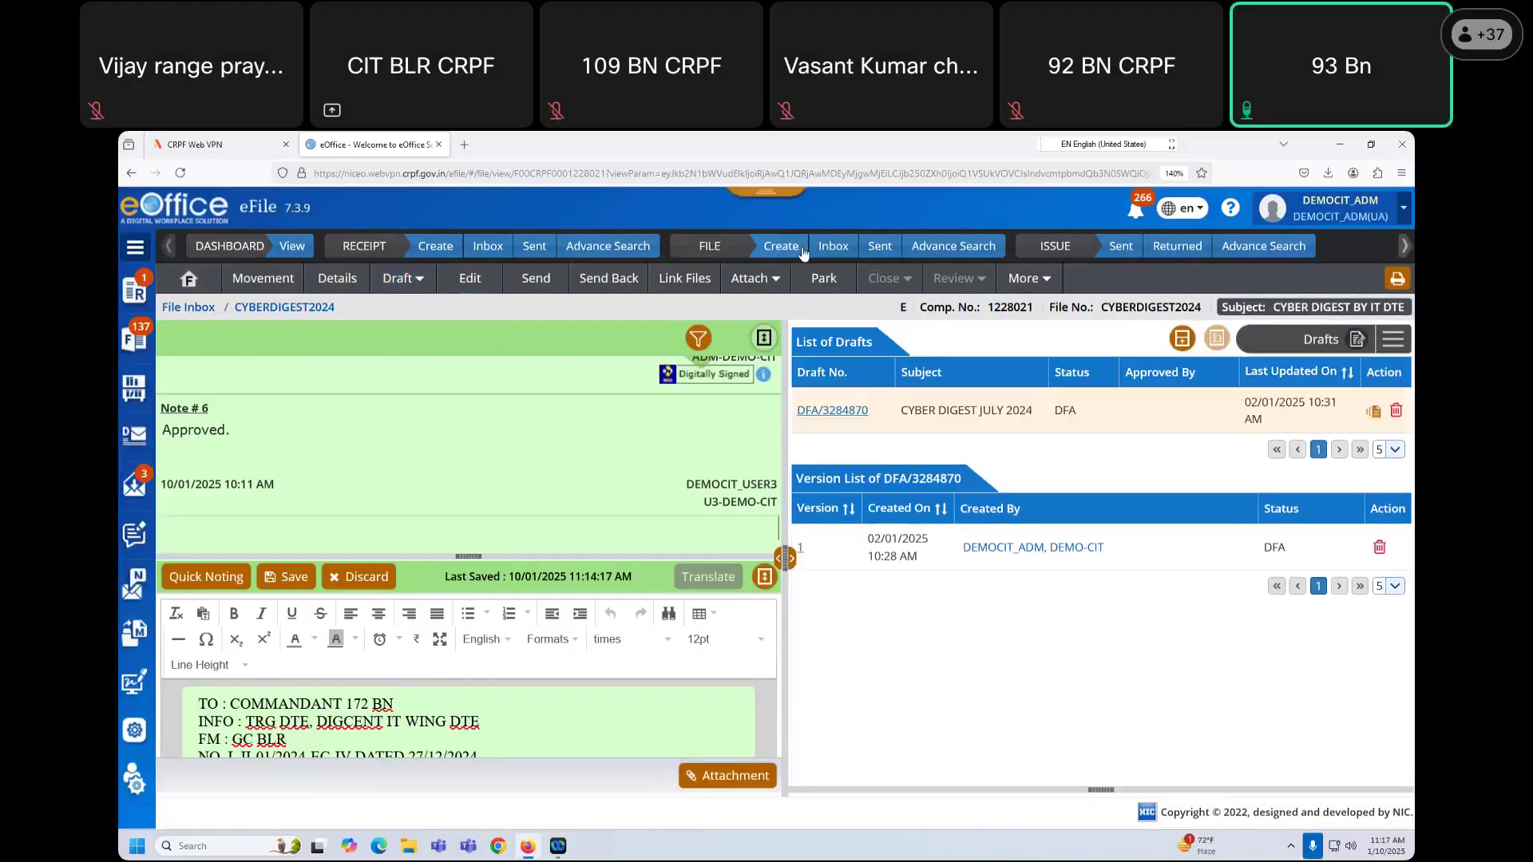
left_click(834, 248)
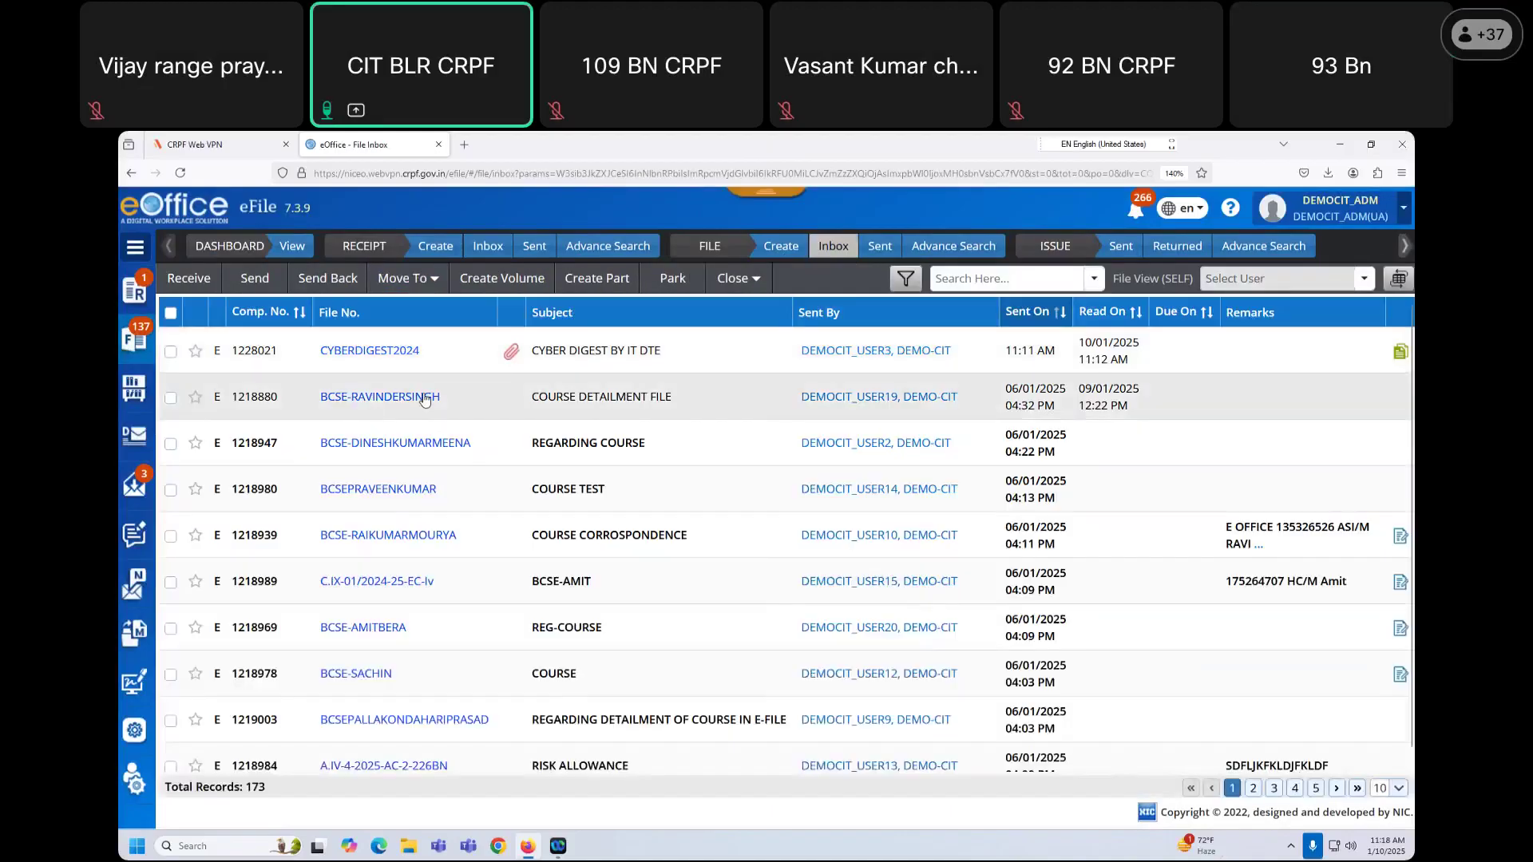
left_click(425, 398)
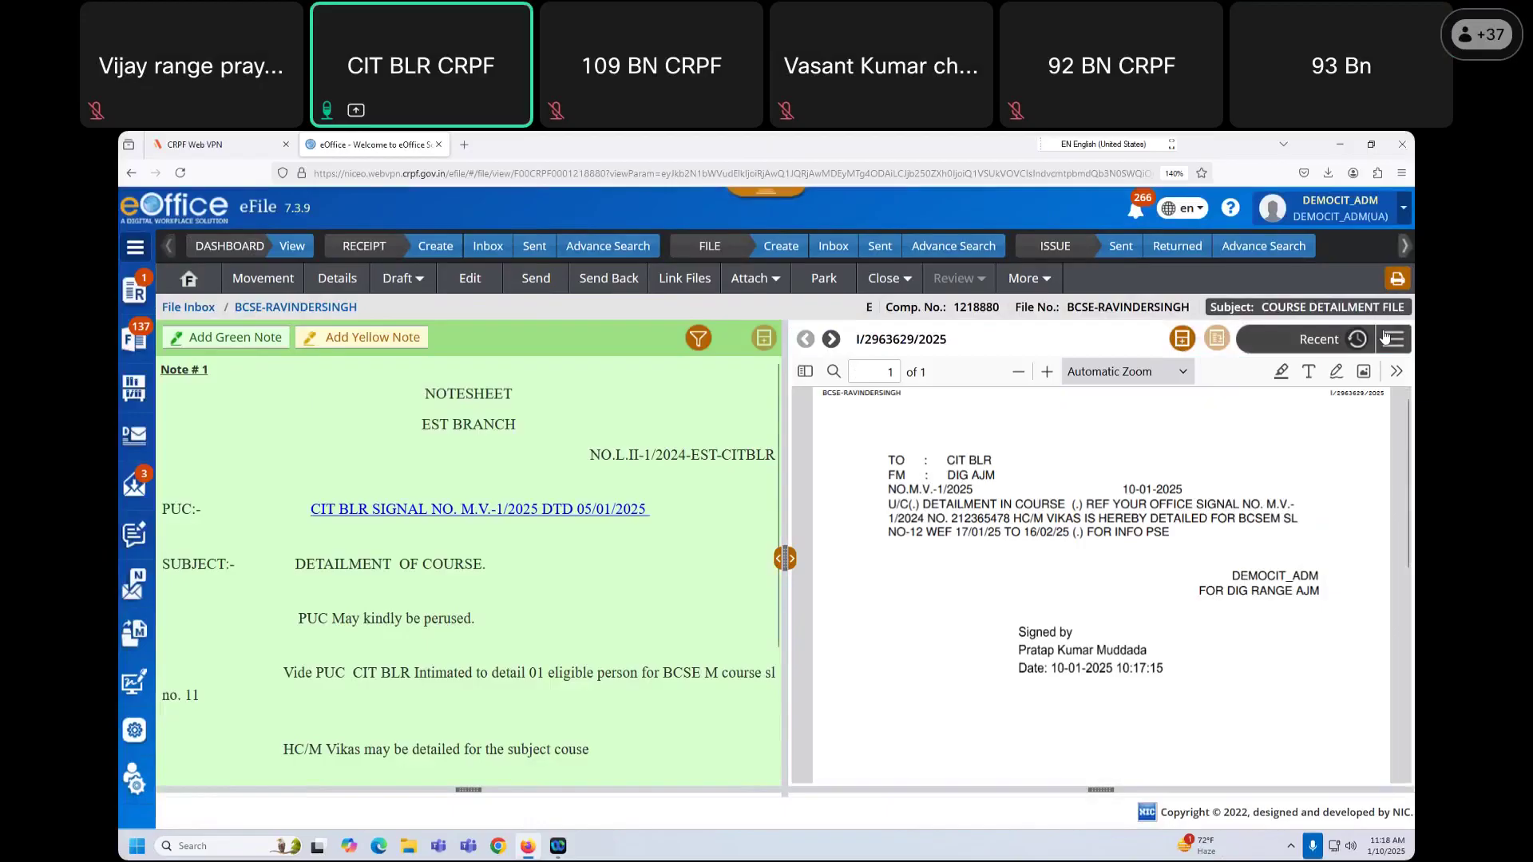
left_click(1385, 337)
left_click(1366, 533)
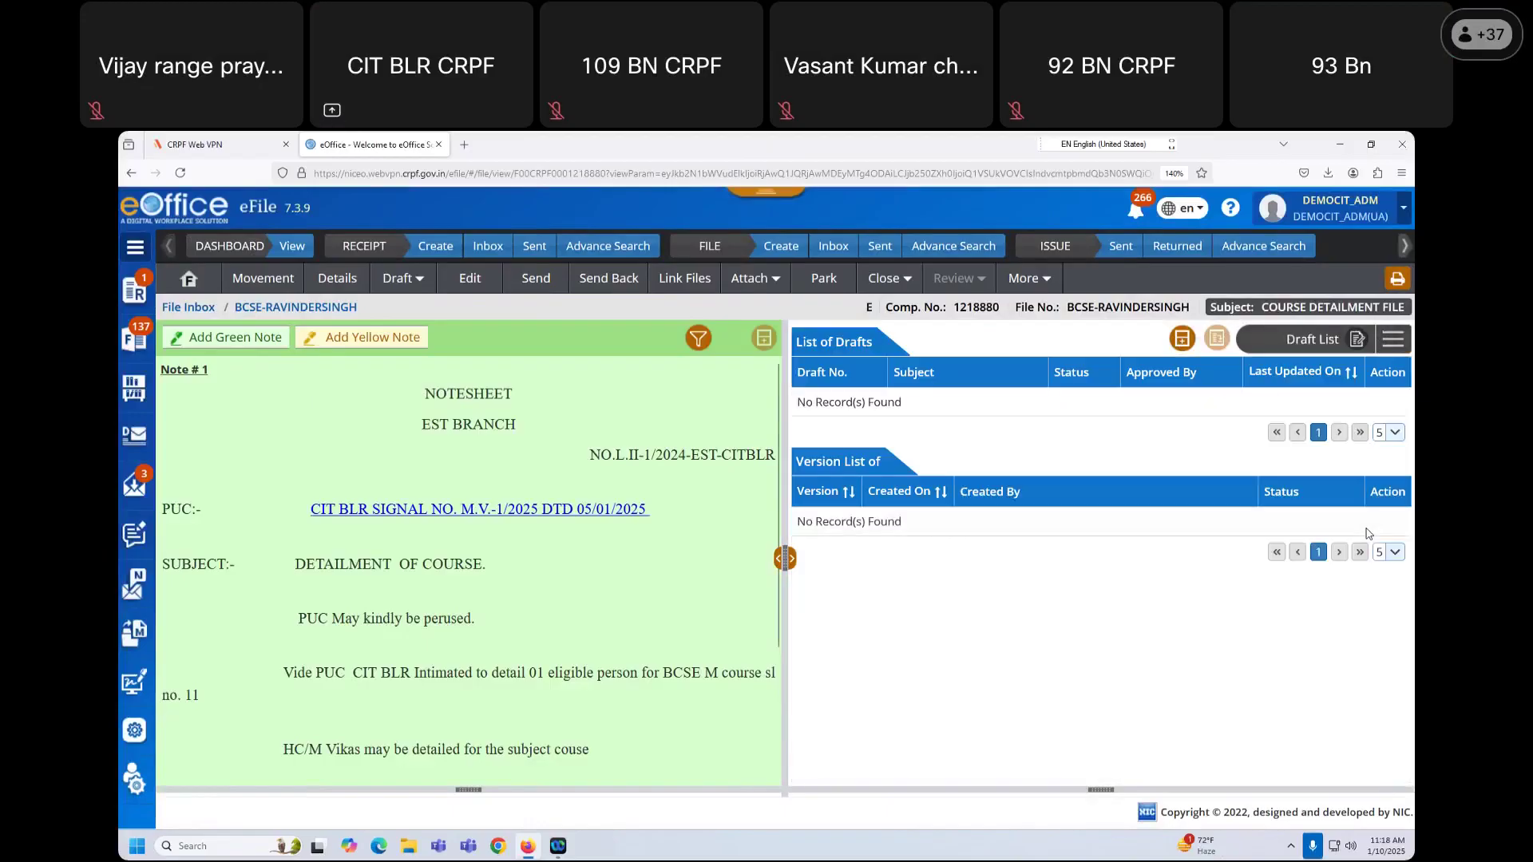
left_click(835, 247)
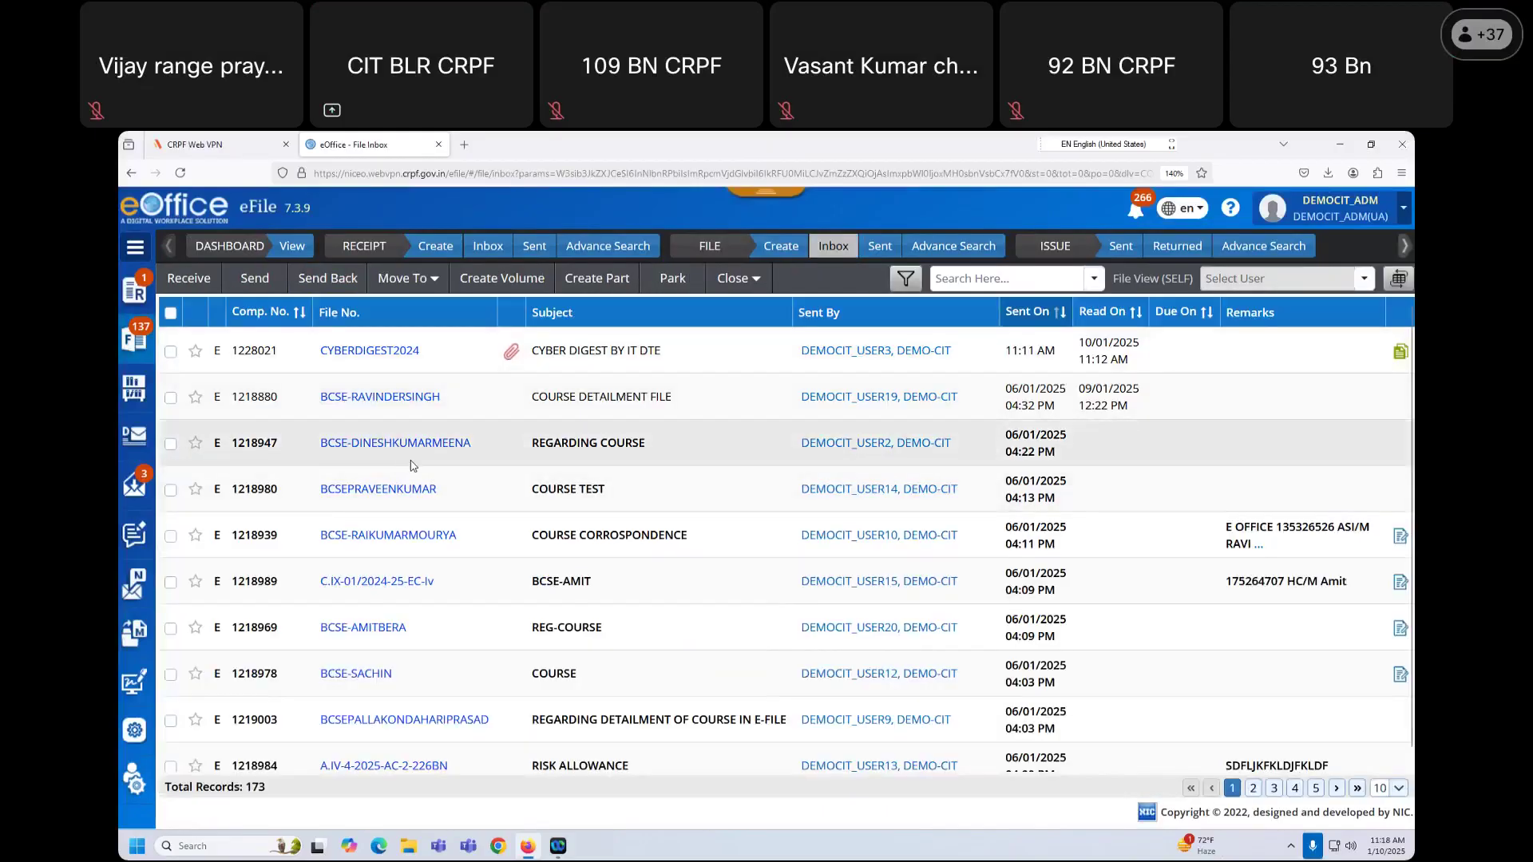
left_click(382, 352)
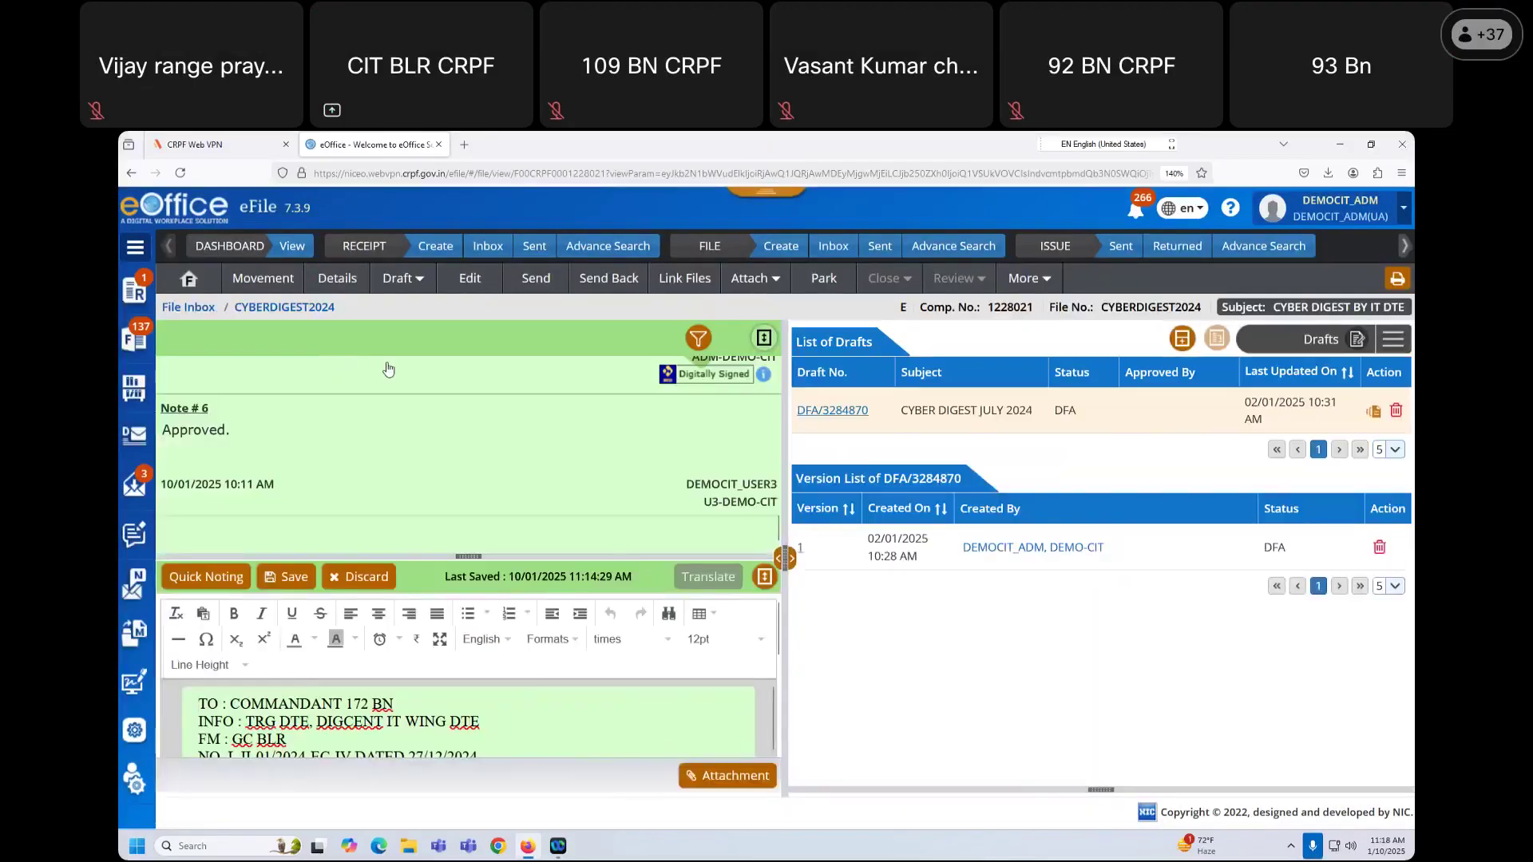
Step: Create new draft DFA/3319804 in CYBERDIGEST2024 with short body text and subject TJTHJTHJTT
left_click(838, 412)
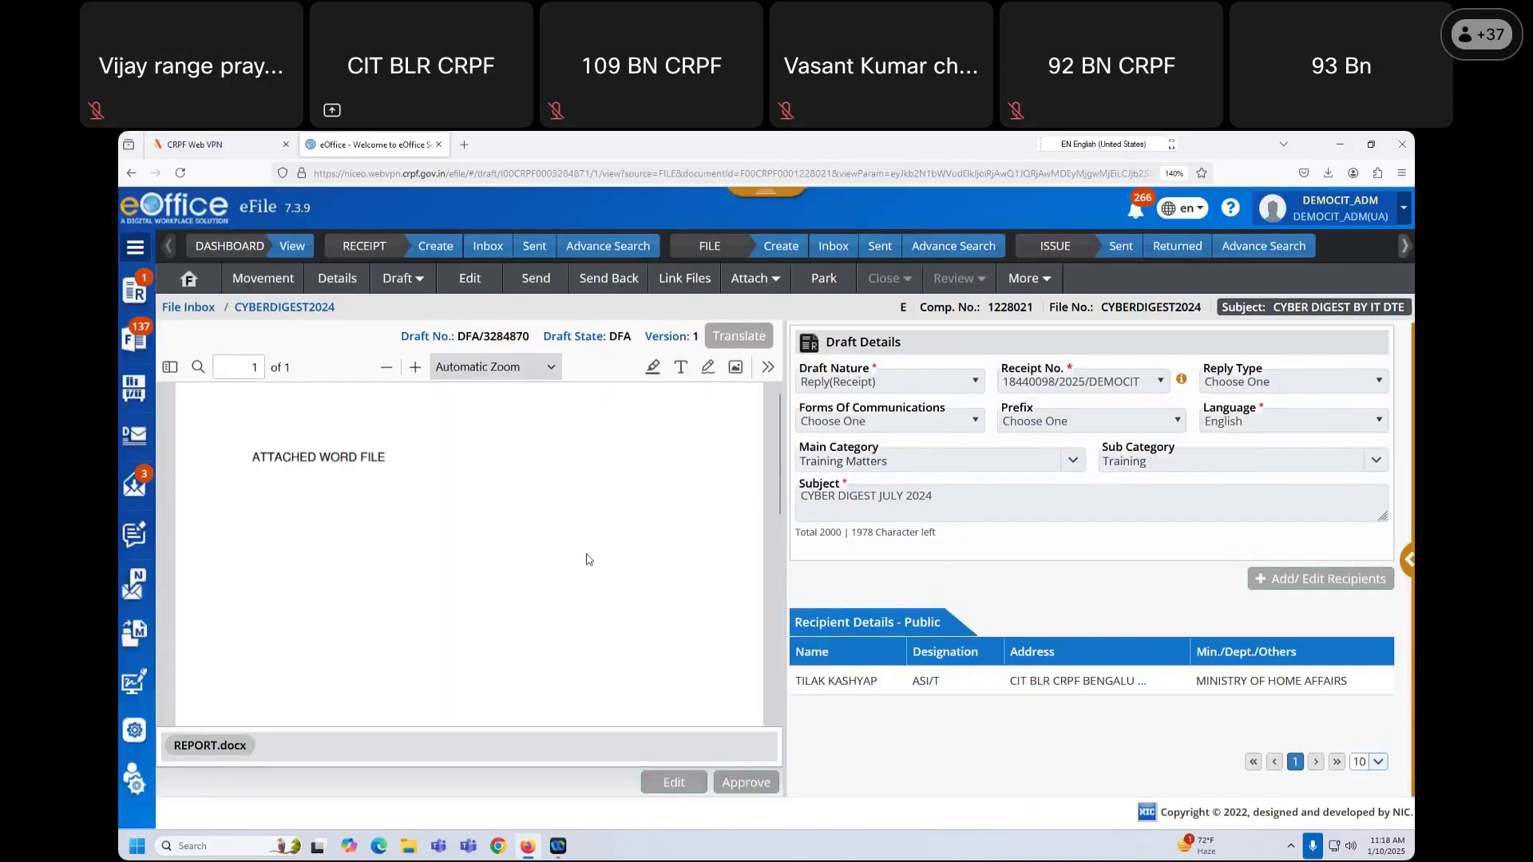
left_click(401, 278)
left_click(404, 448)
type("NFGNGFNGNGV B FB FG NBB GFN GF N GFN")
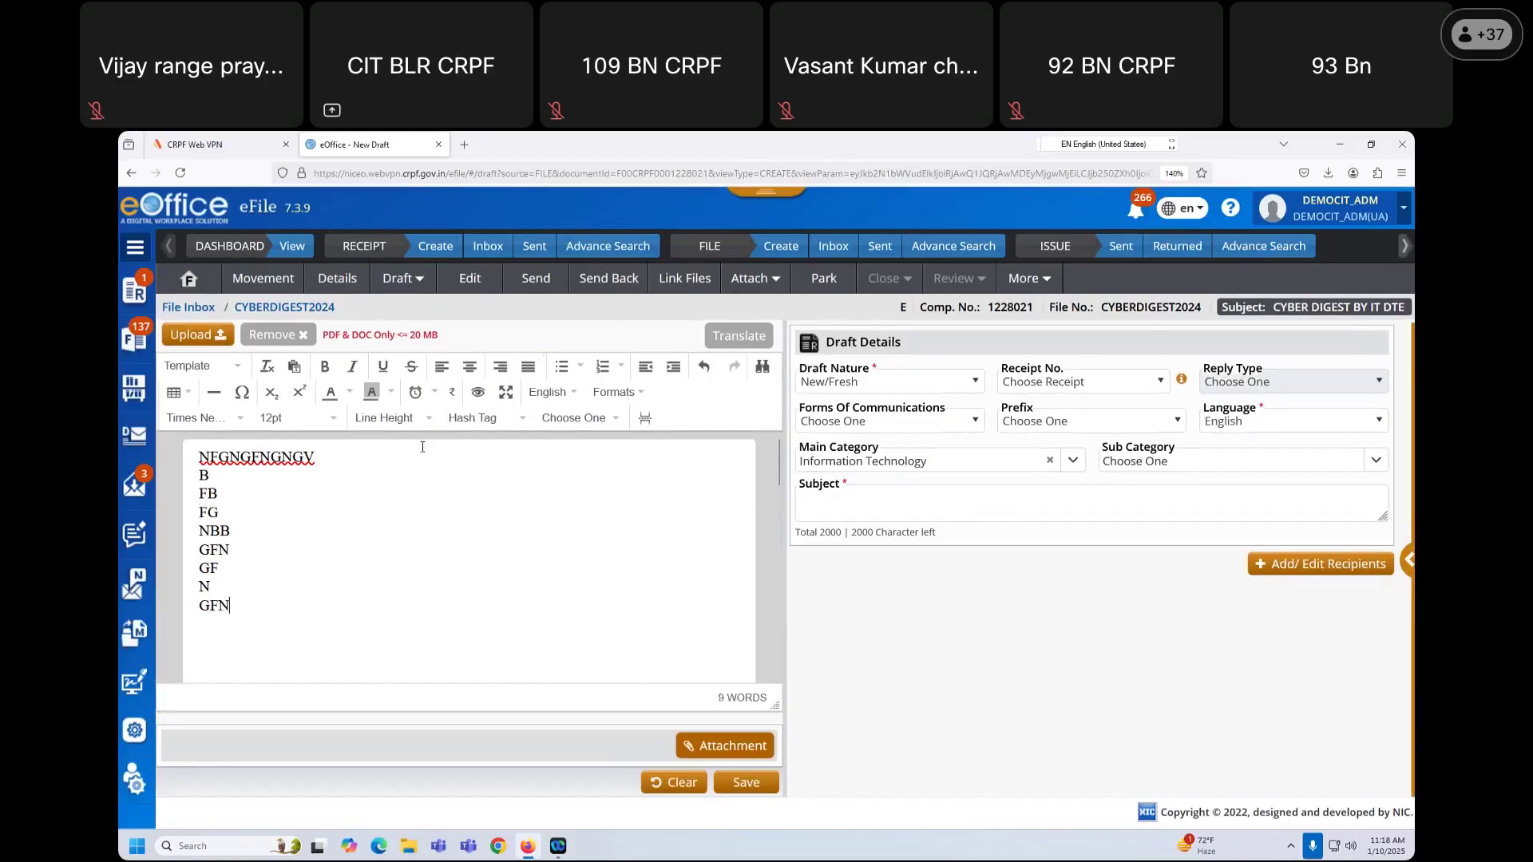
left_click(747, 784)
type("TJTHJTHJT")
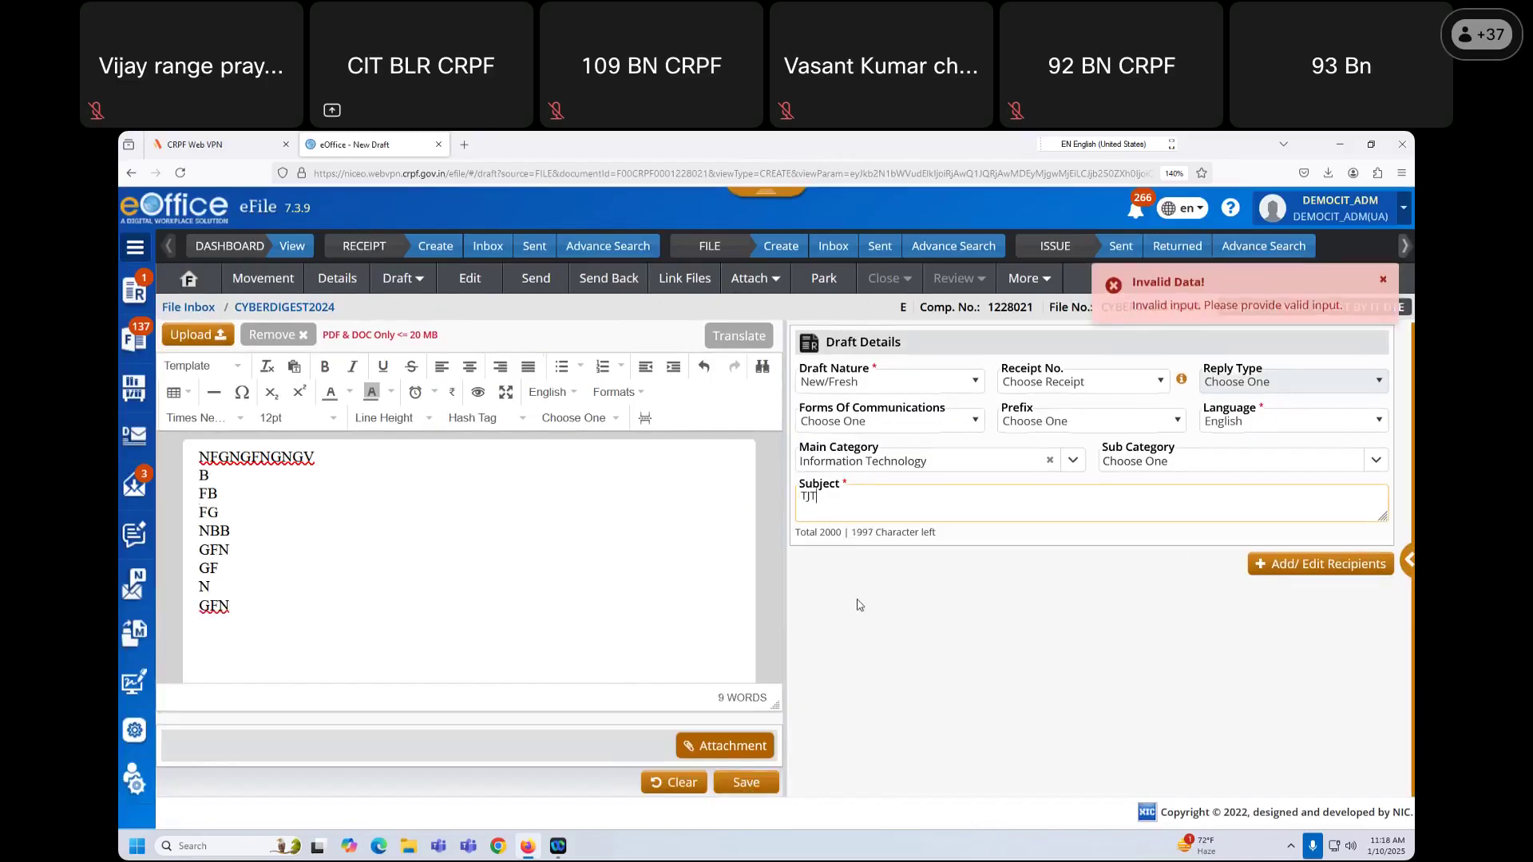
left_click(747, 783)
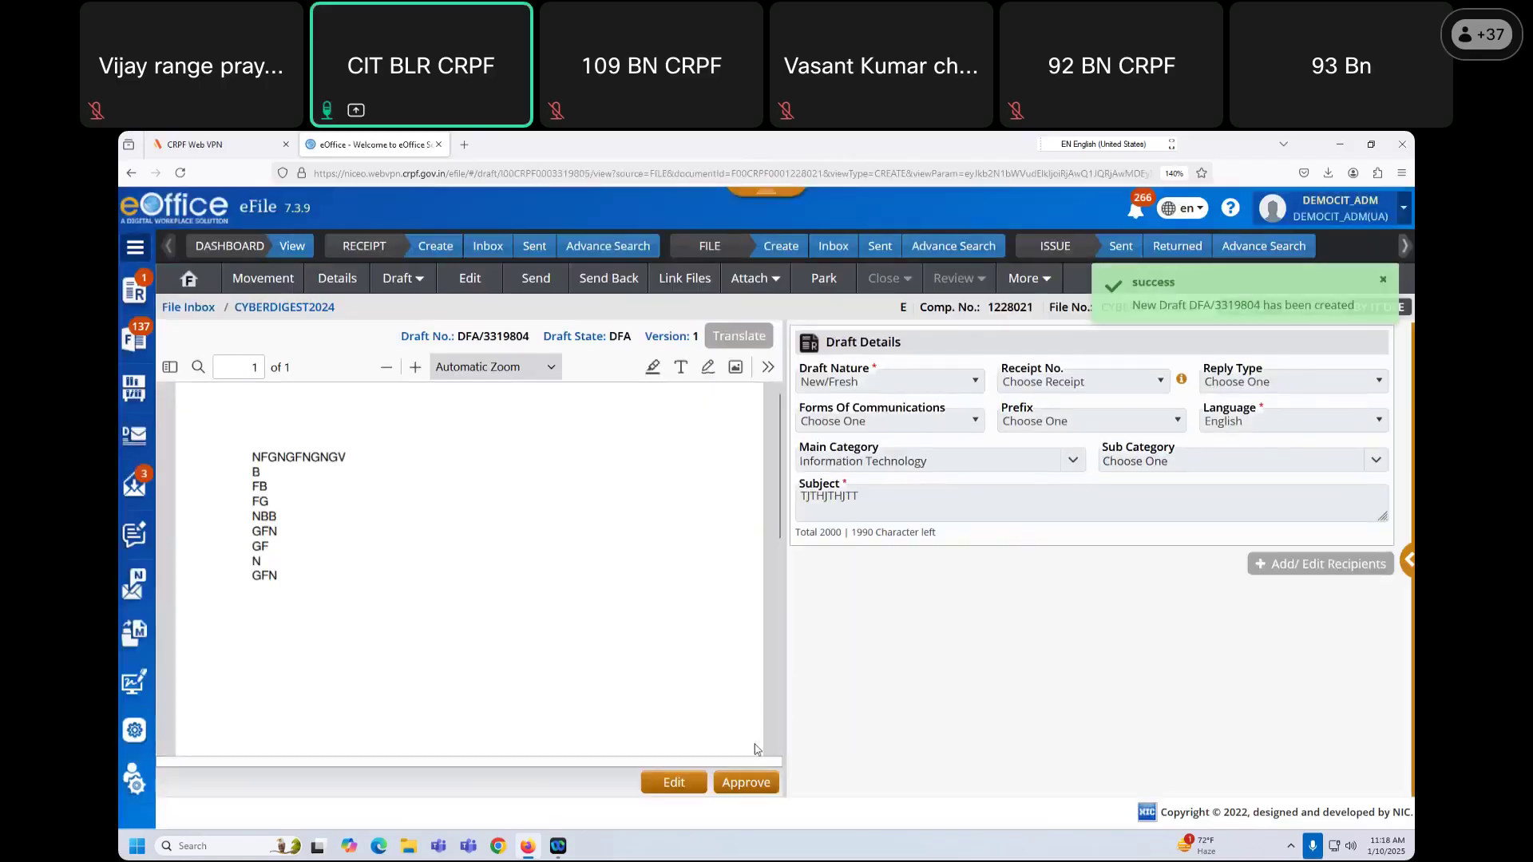
Step: Approve the new draft, then DSC-sign it with a custom signature box and the user PIN
left_click(747, 783)
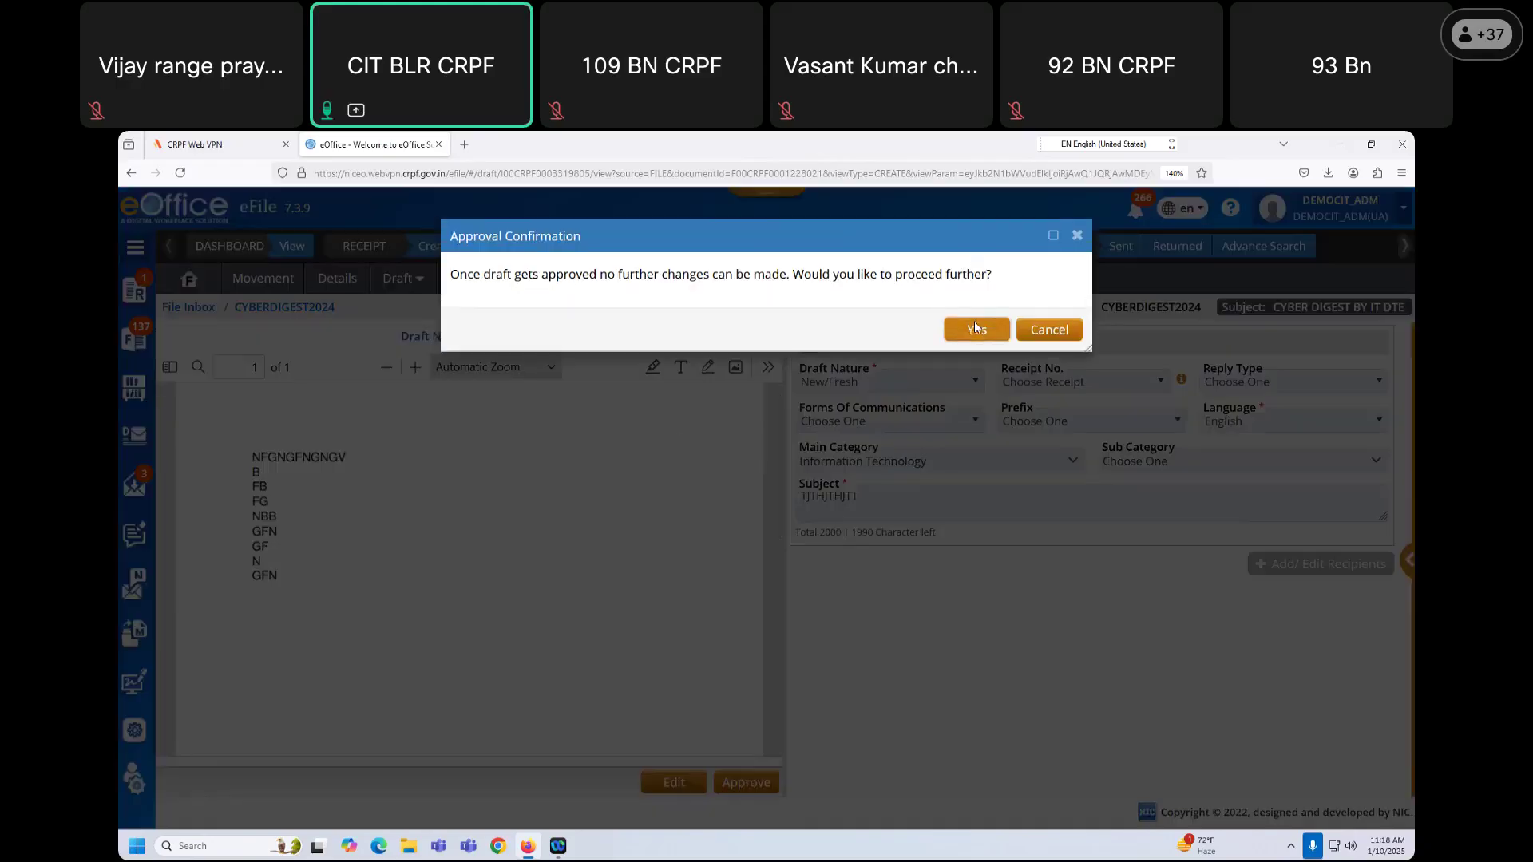
left_click(974, 327)
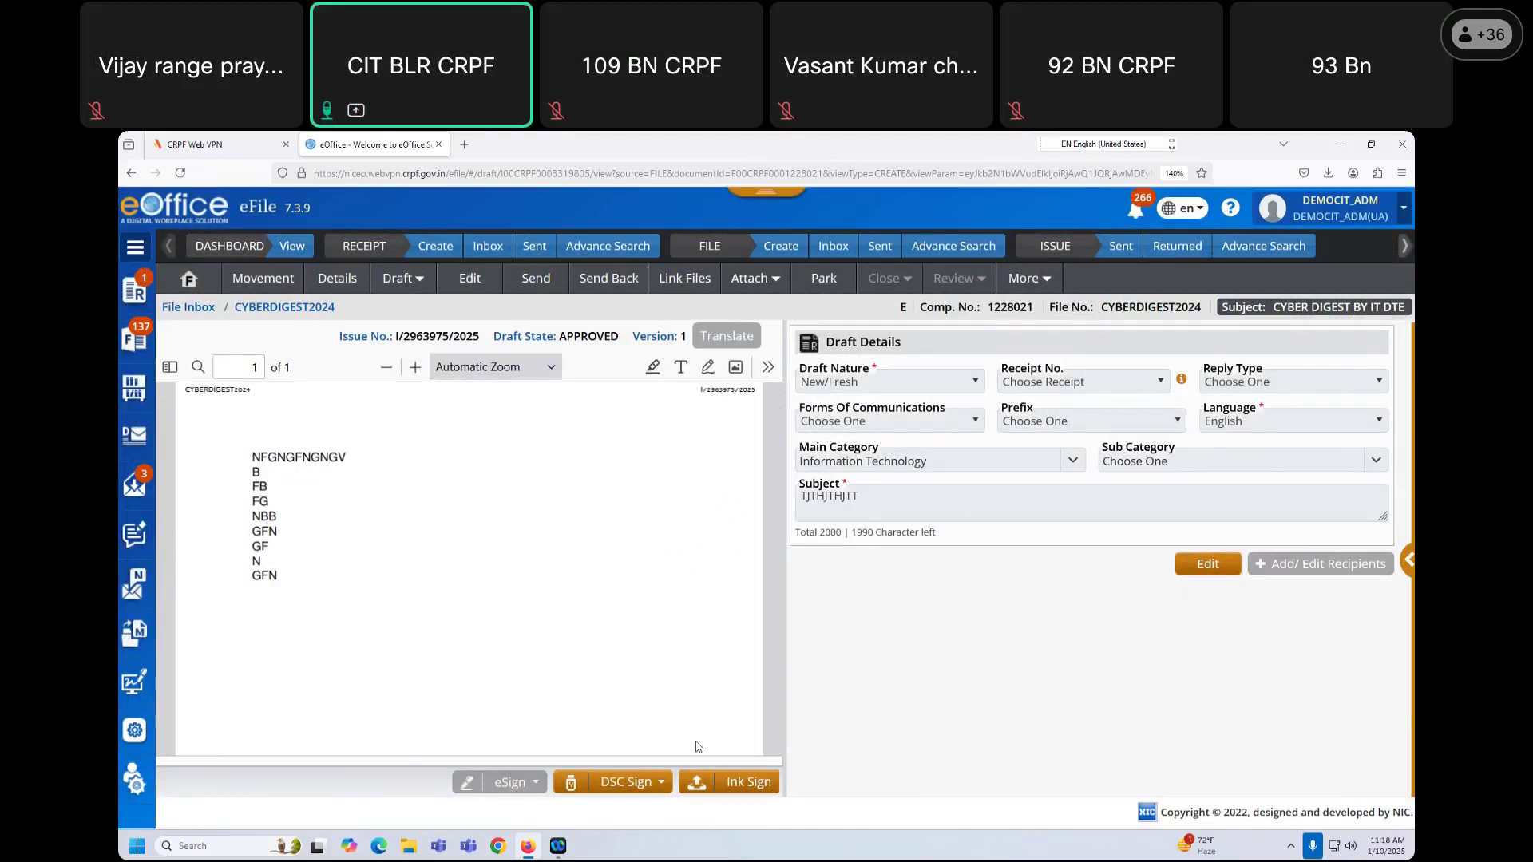
left_click(649, 788)
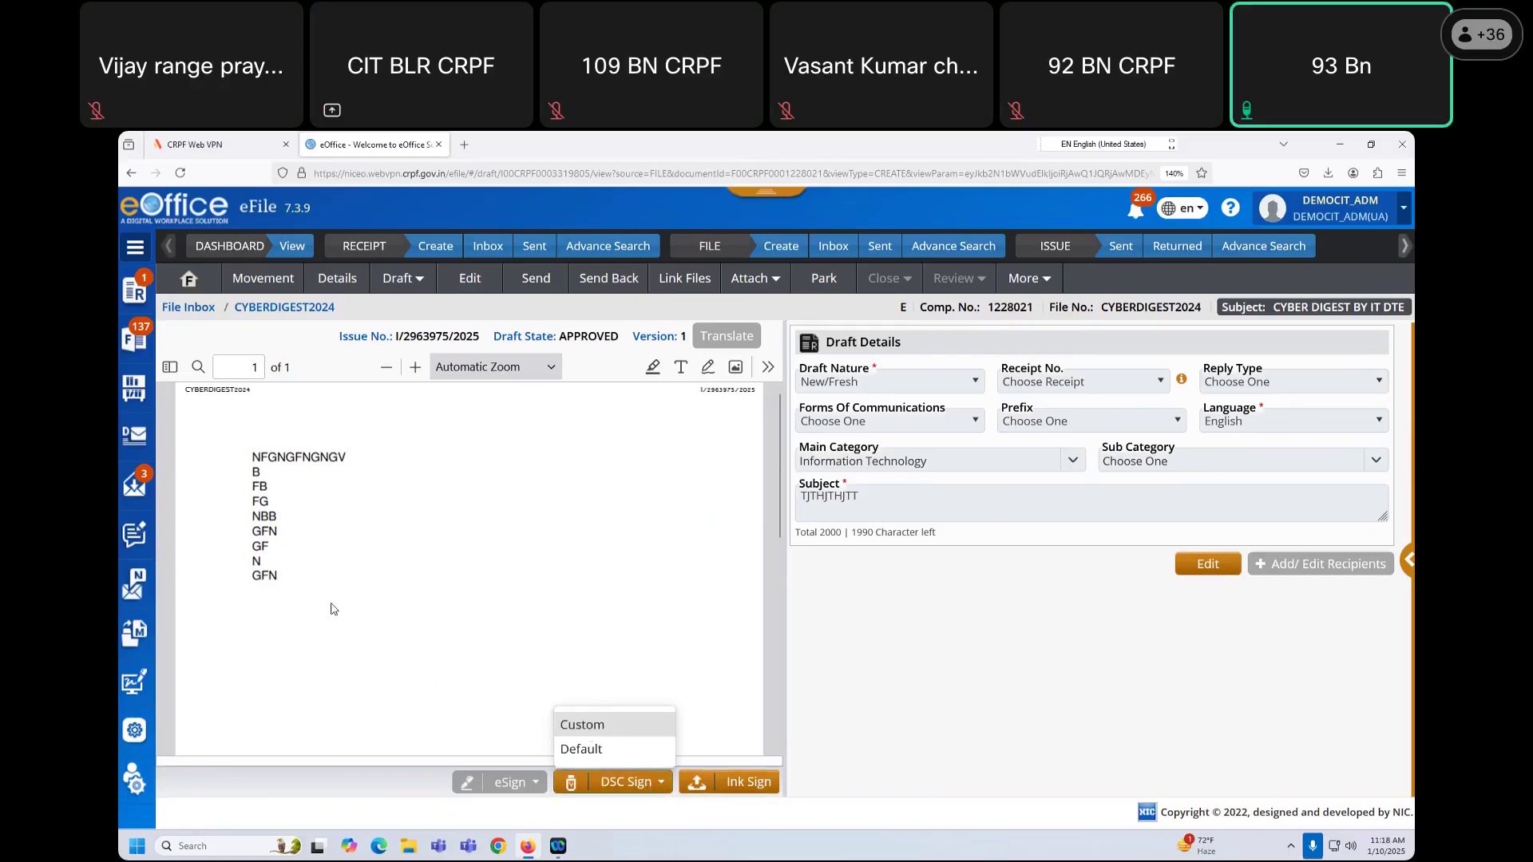
left_click(582, 724)
left_click_drag(620, 543, 740, 619)
left_click(972, 295)
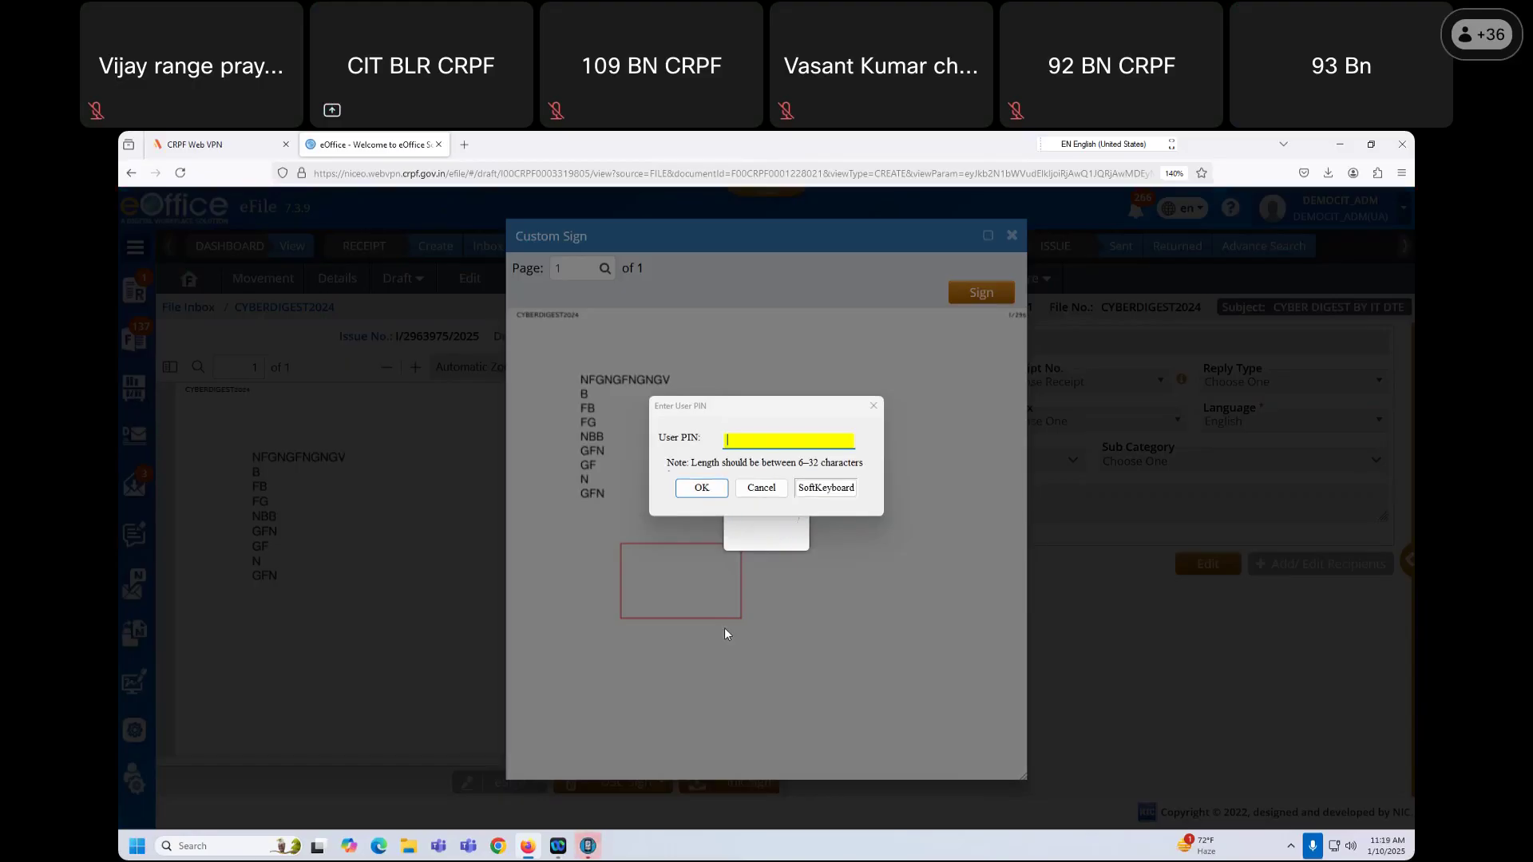
type("••••••••")
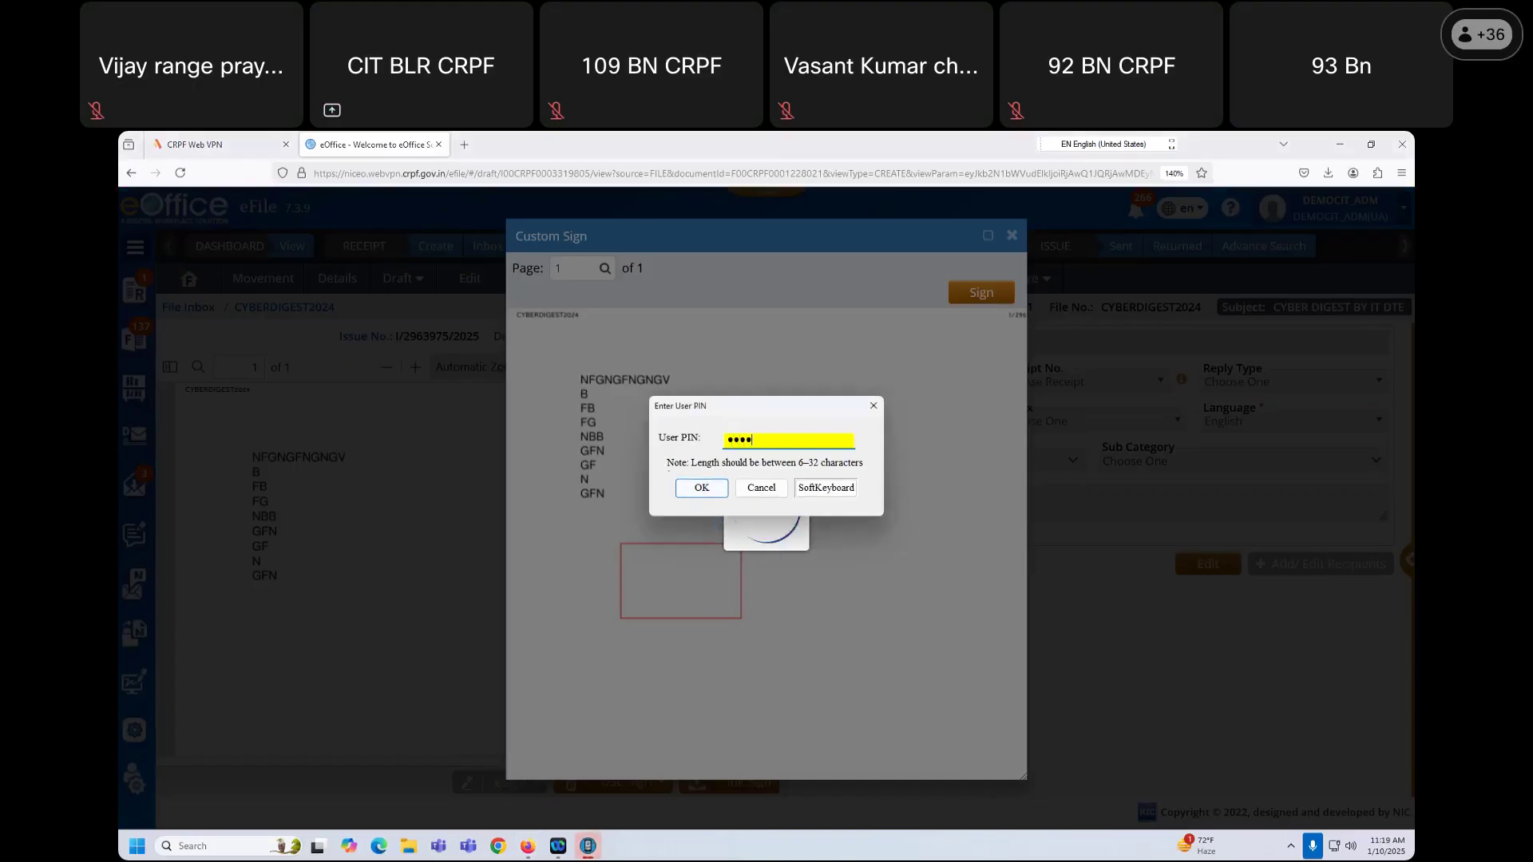
left_click(702, 488)
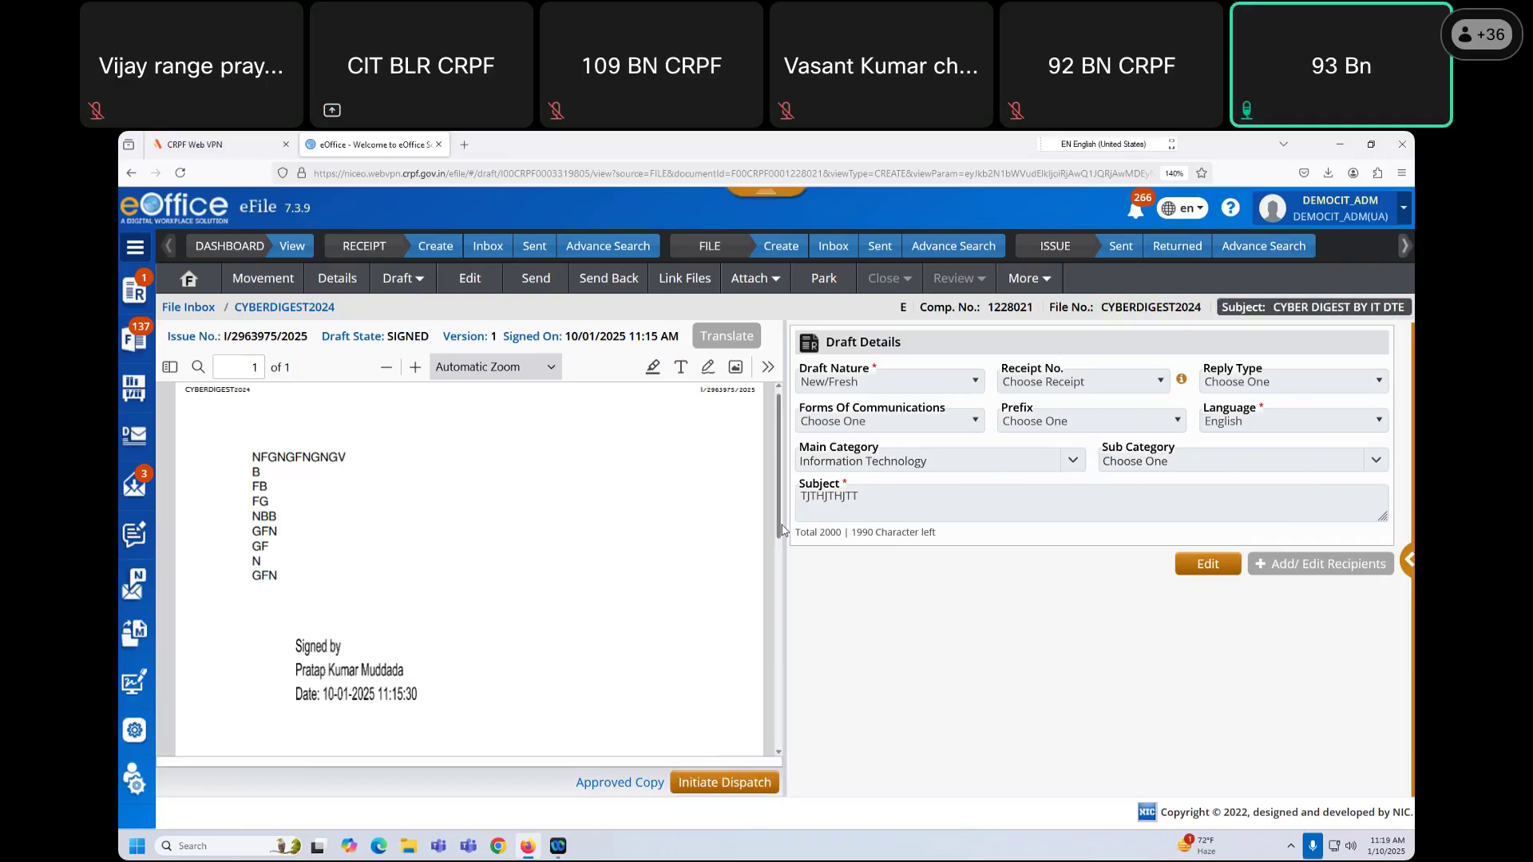
Step: Initiate dispatch and add internal eOffice user 'user3' as the recipient
scroll(766, 559, "down", 3)
scroll(750, 591, "up", 4)
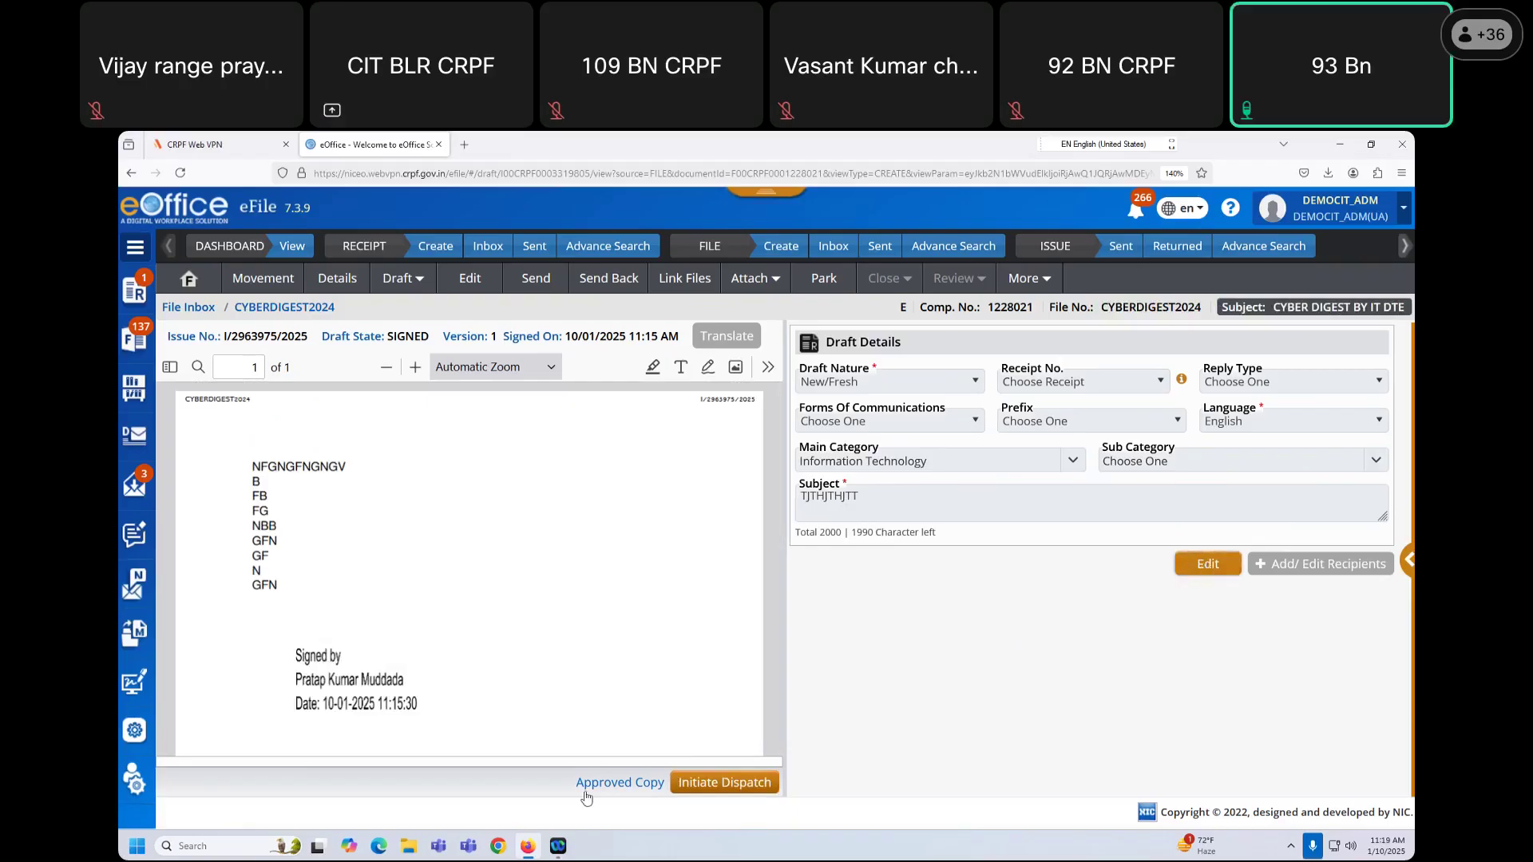
left_click(758, 785)
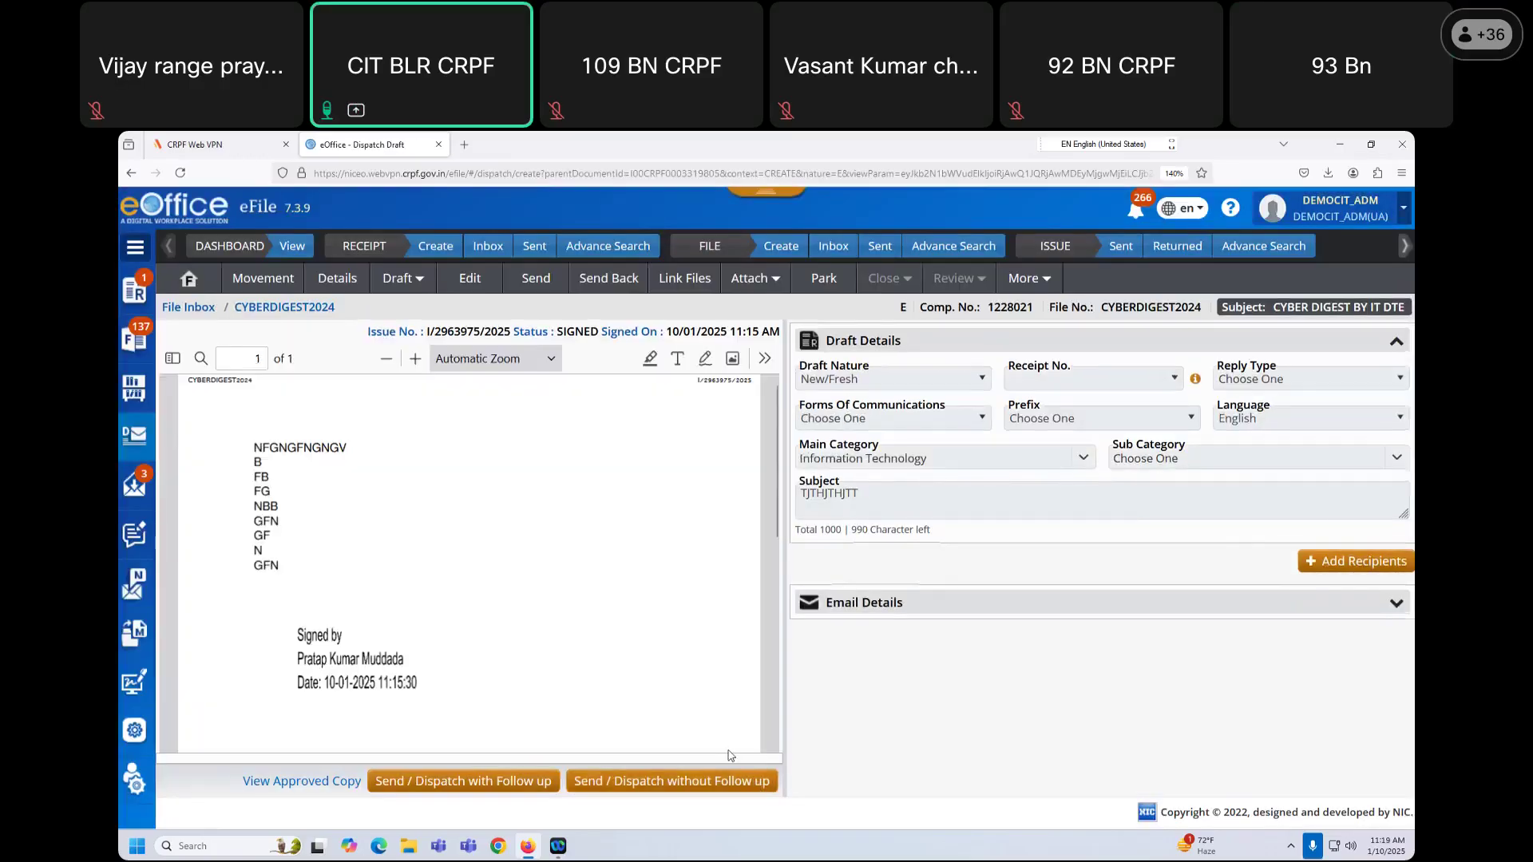
left_click(1318, 562)
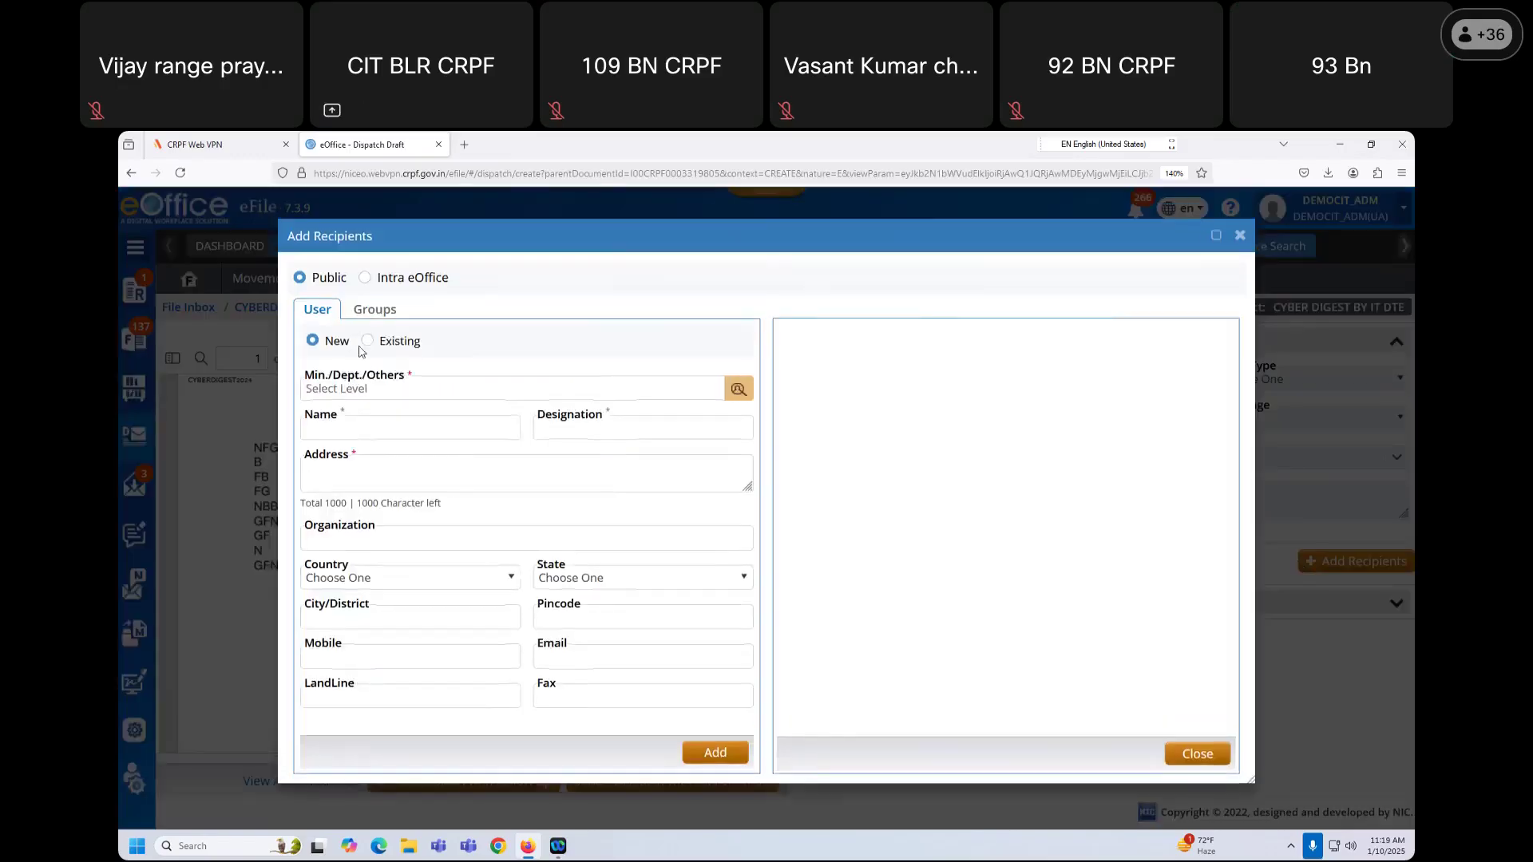
left_click(366, 280)
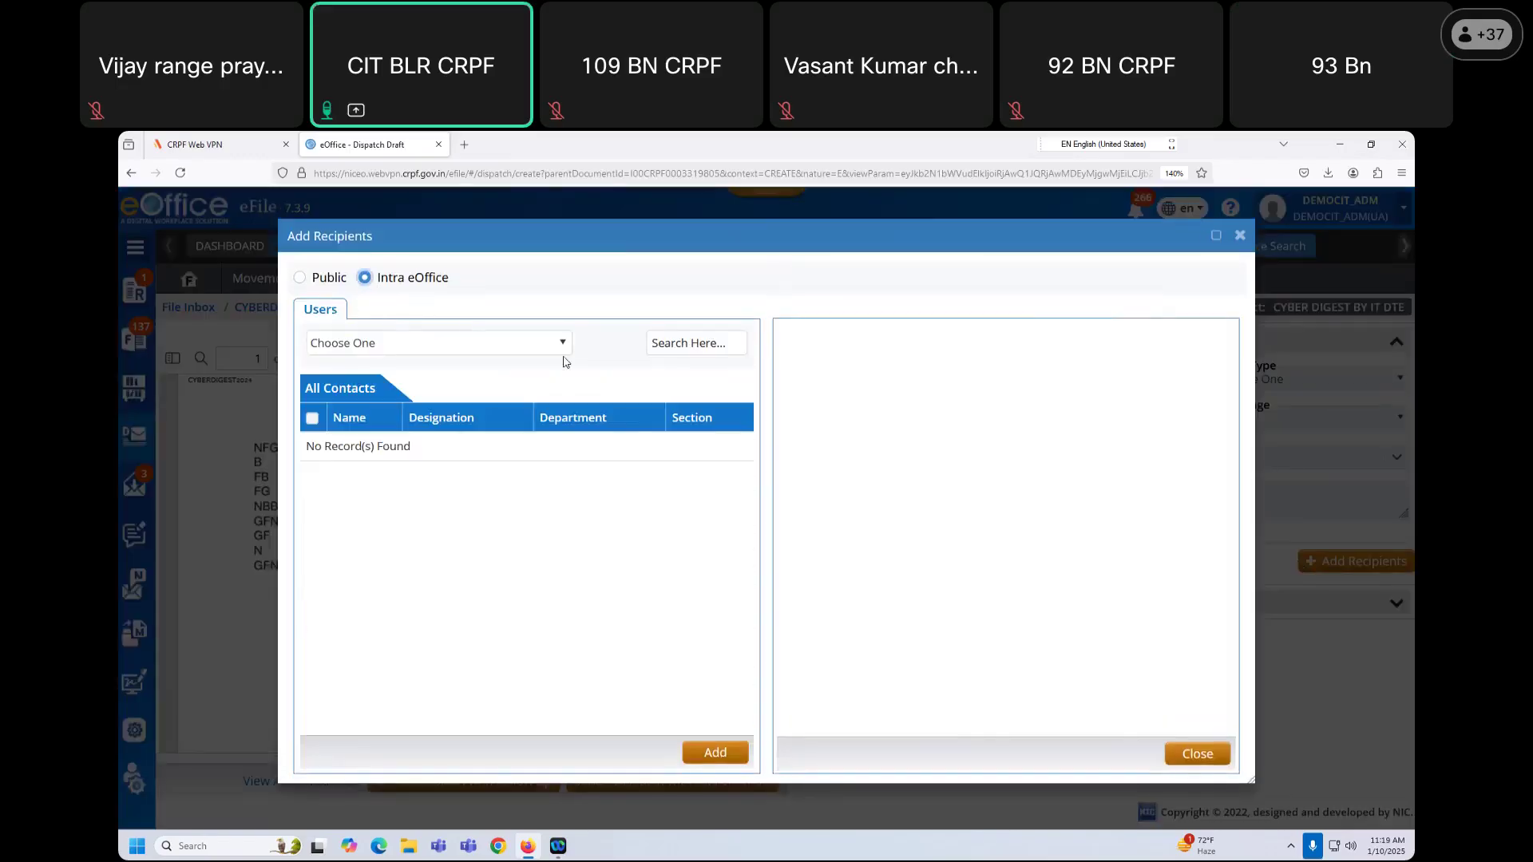
type("user3")
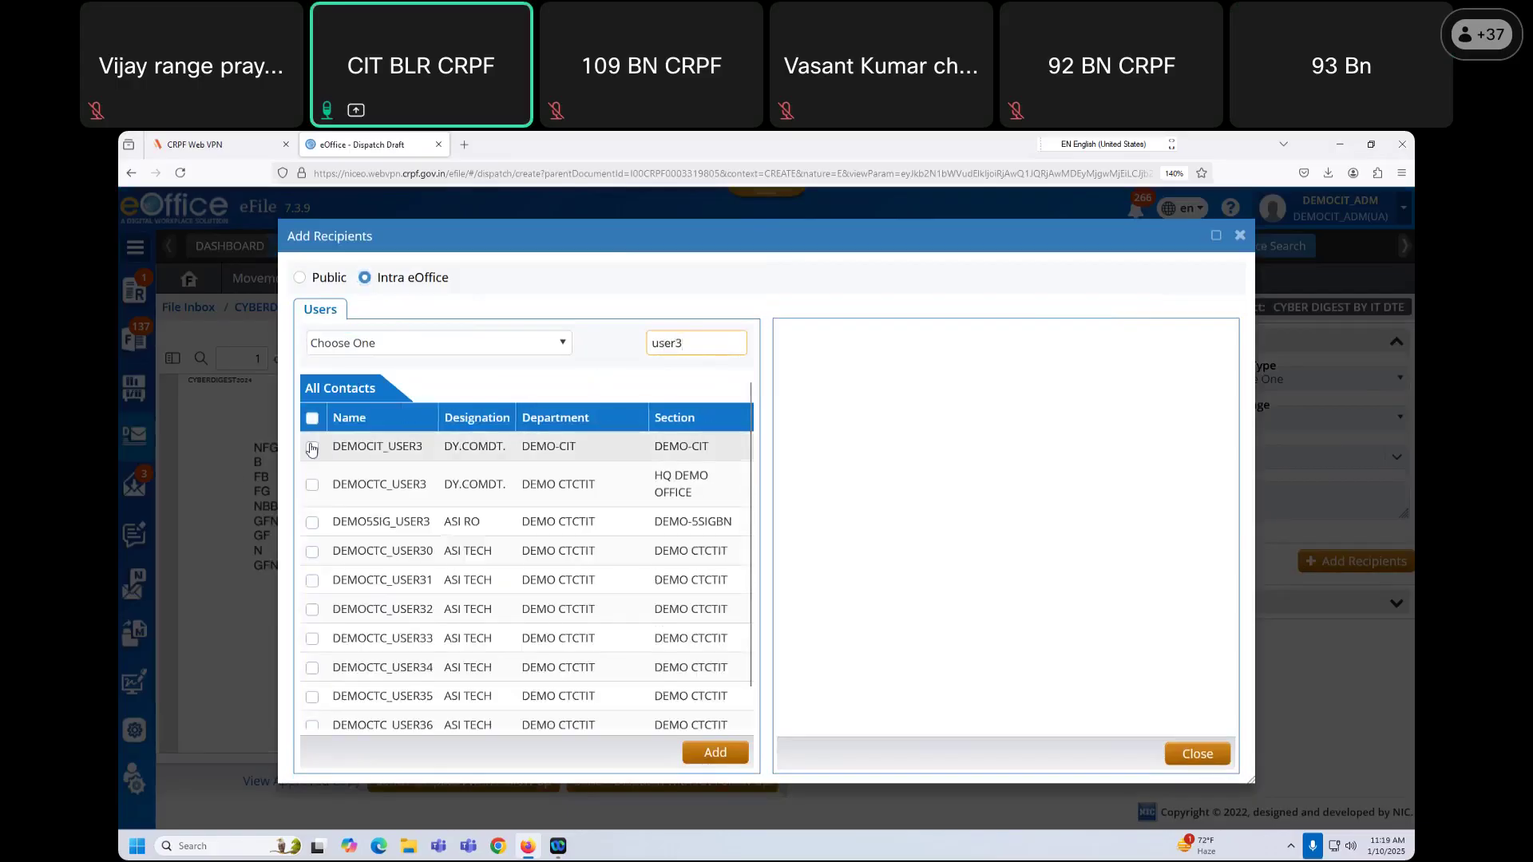
left_click(312, 446)
left_click(723, 751)
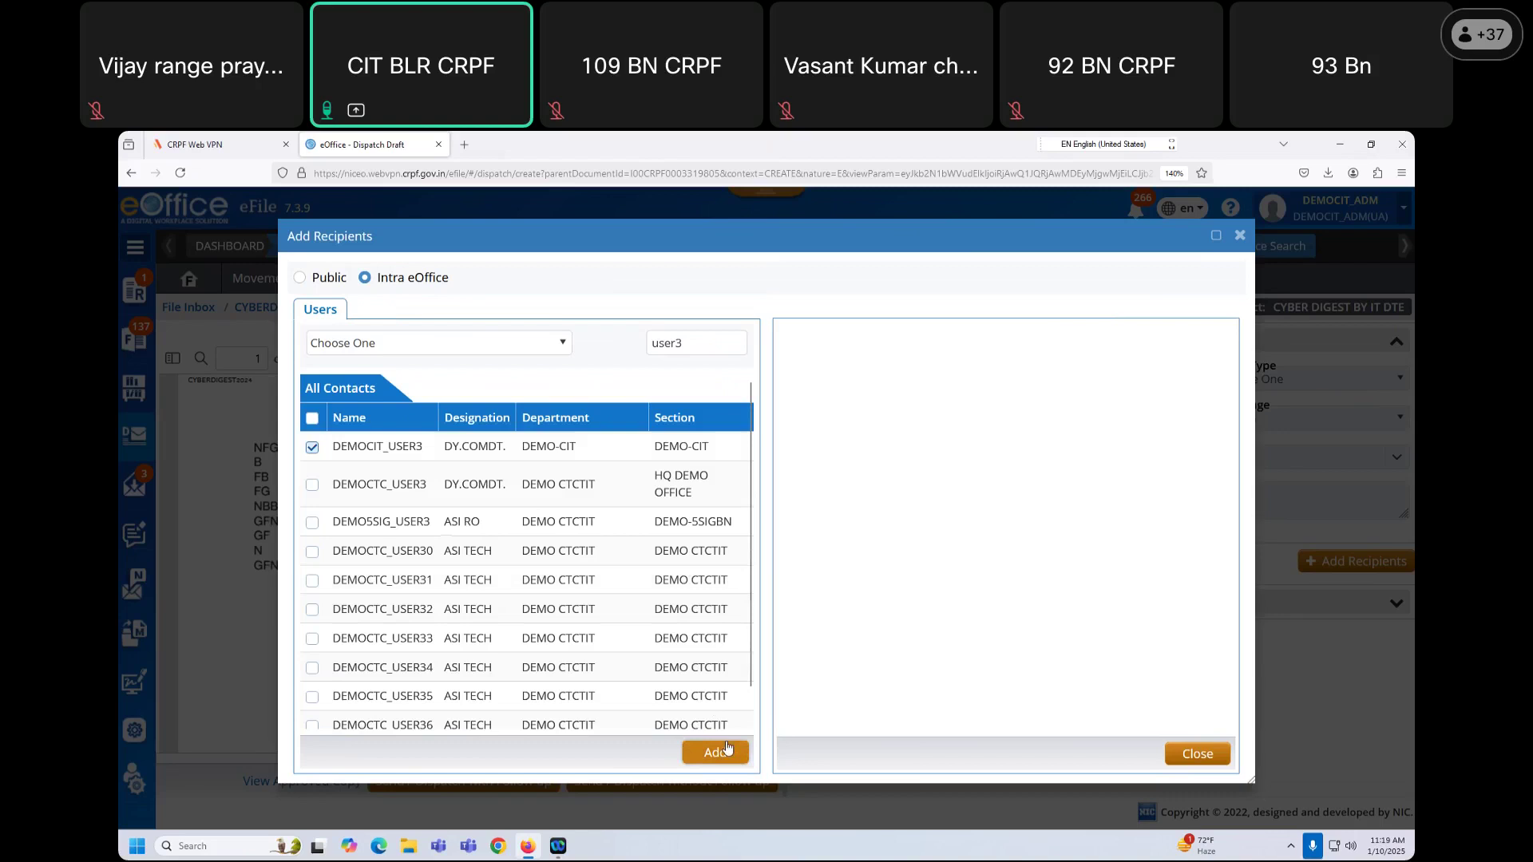
left_click(1193, 756)
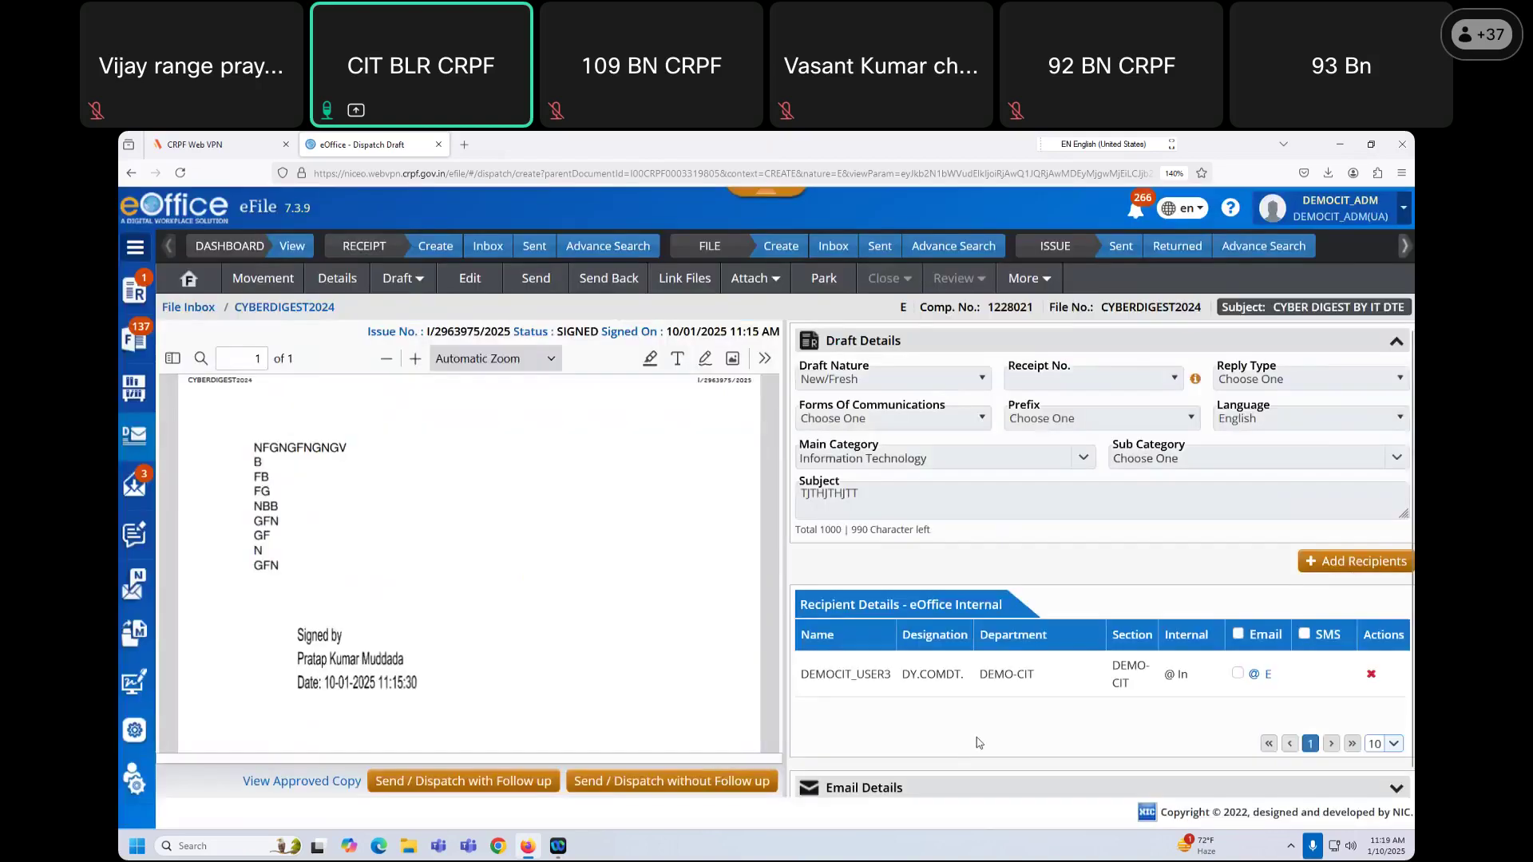
Step: Send the dispatch without follow-up
scroll(979, 742, "down", 1)
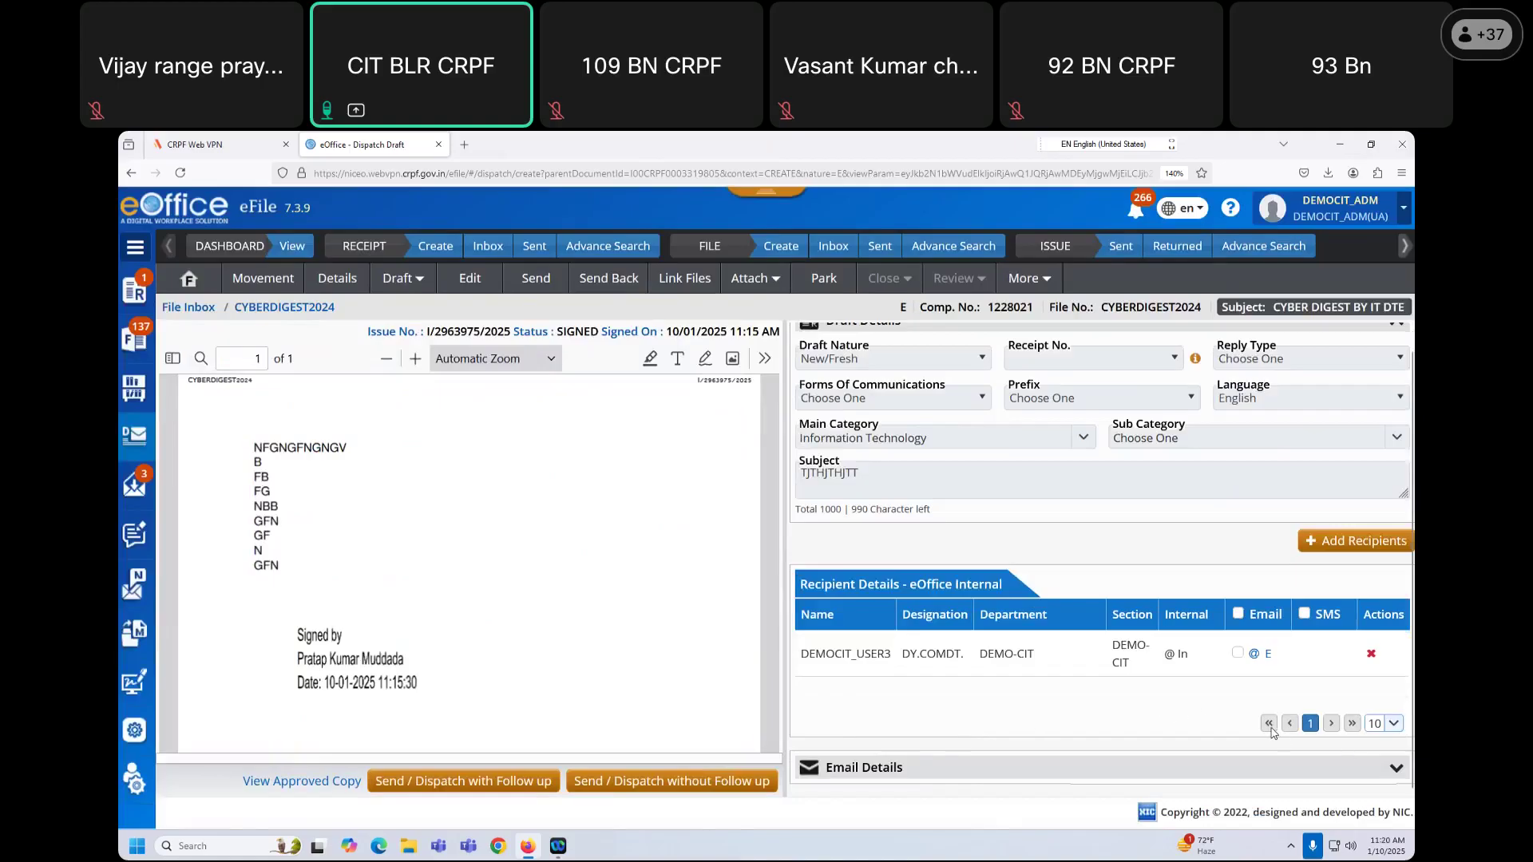
scroll(1030, 648, "up", 1)
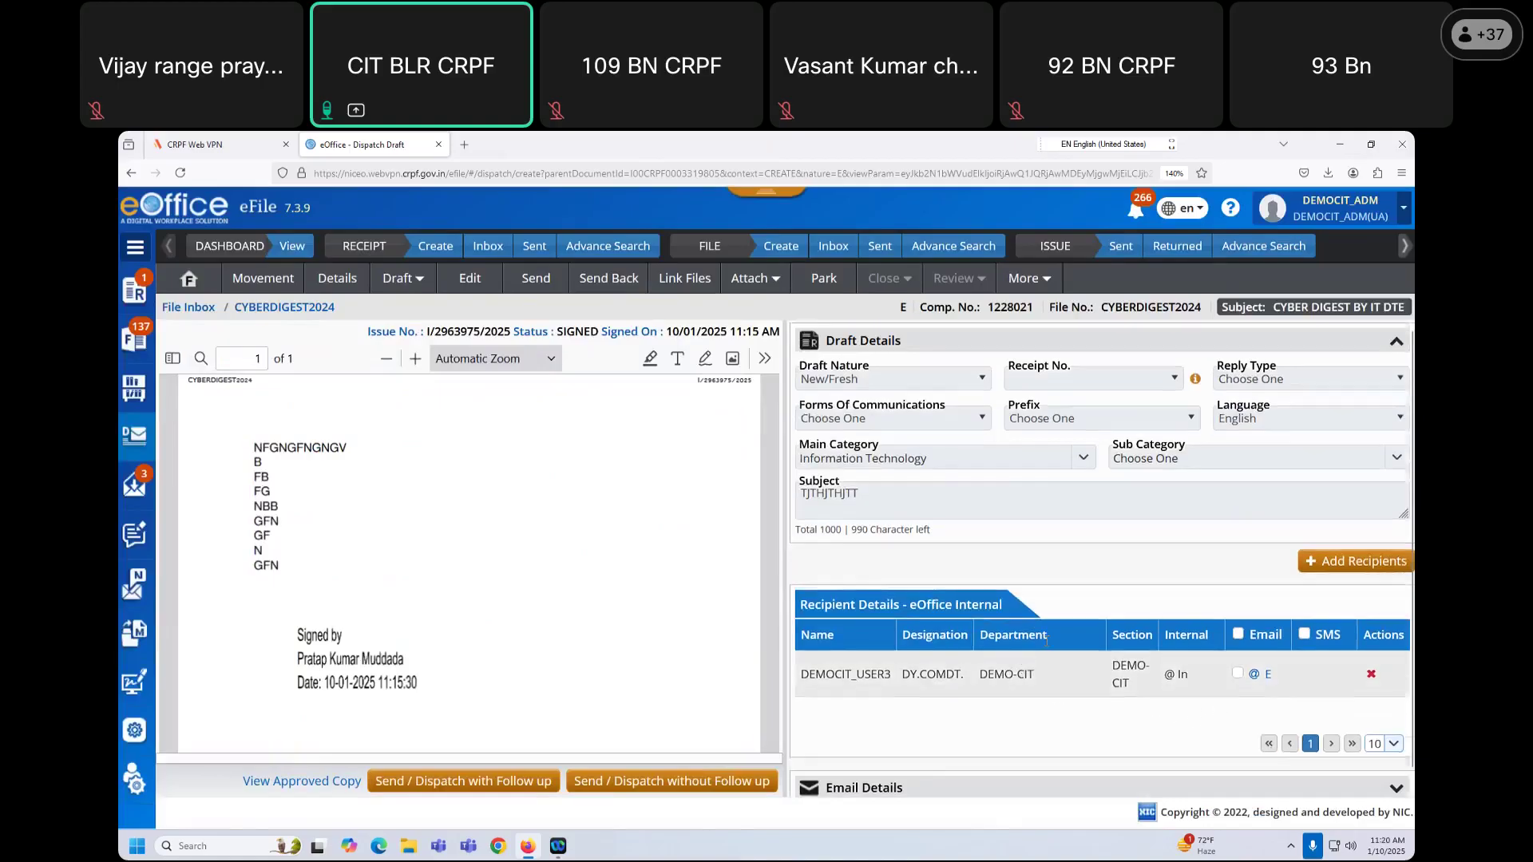
scroll(1041, 641, "down", 1)
left_click(708, 782)
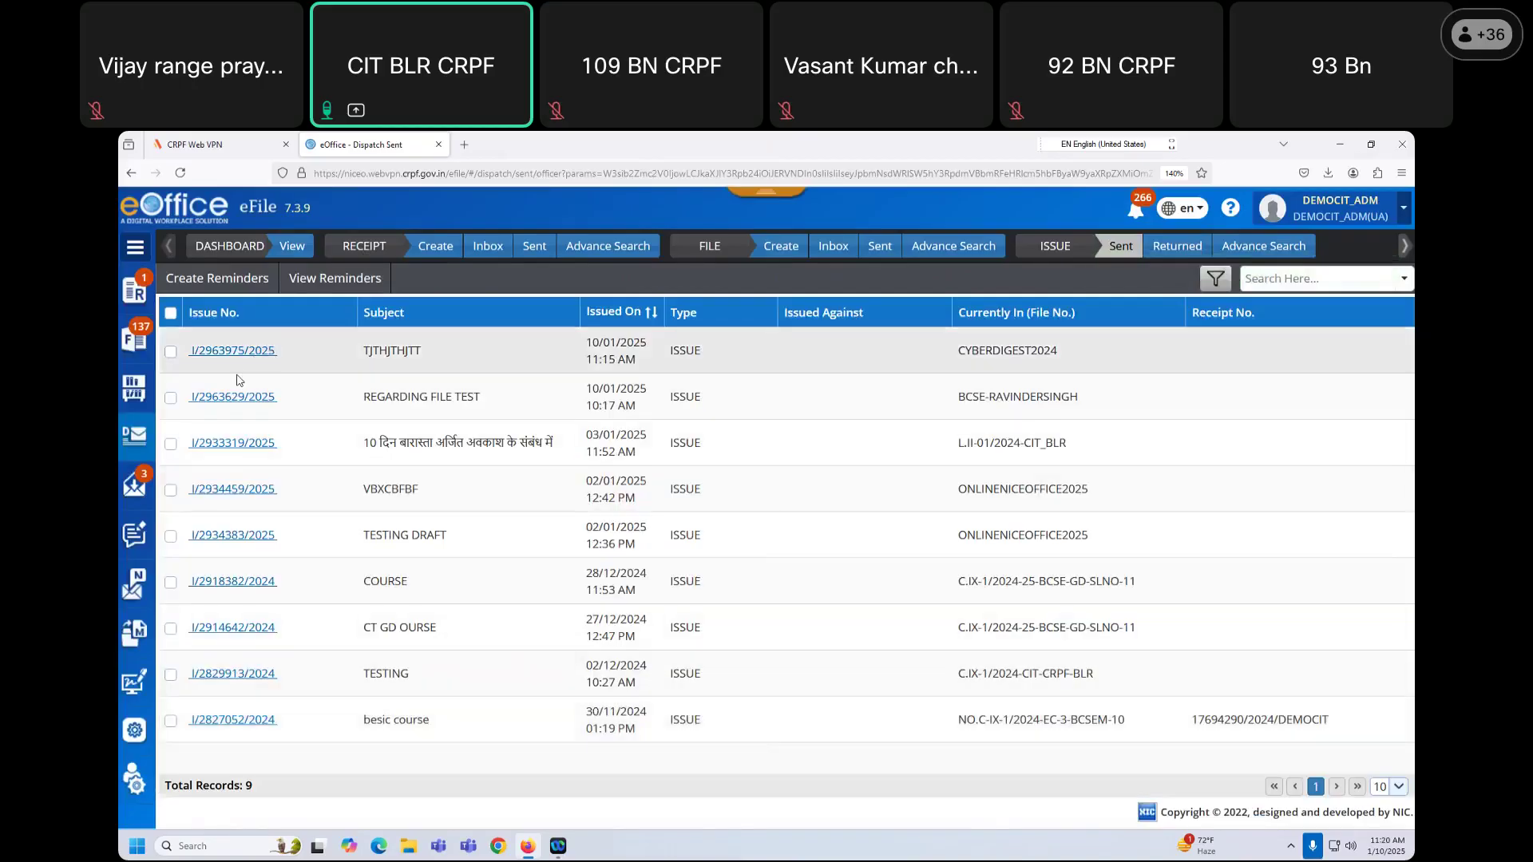
Step: List Intra eOffice received letters and start diarising COURSE DETAILMENT CIT BLR
left_click(134, 483)
left_click(258, 532)
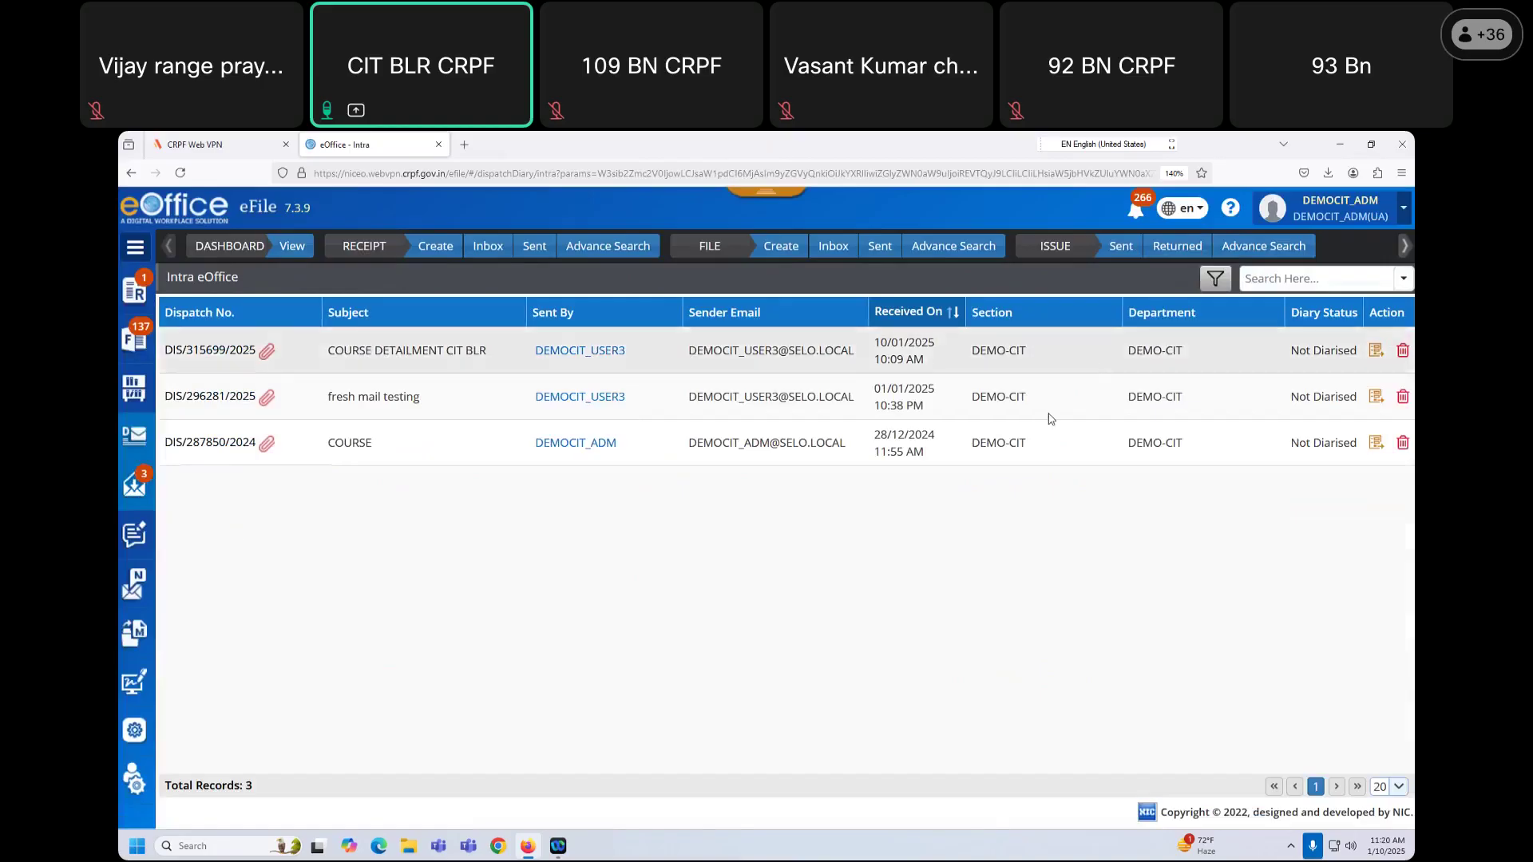
left_click(1374, 351)
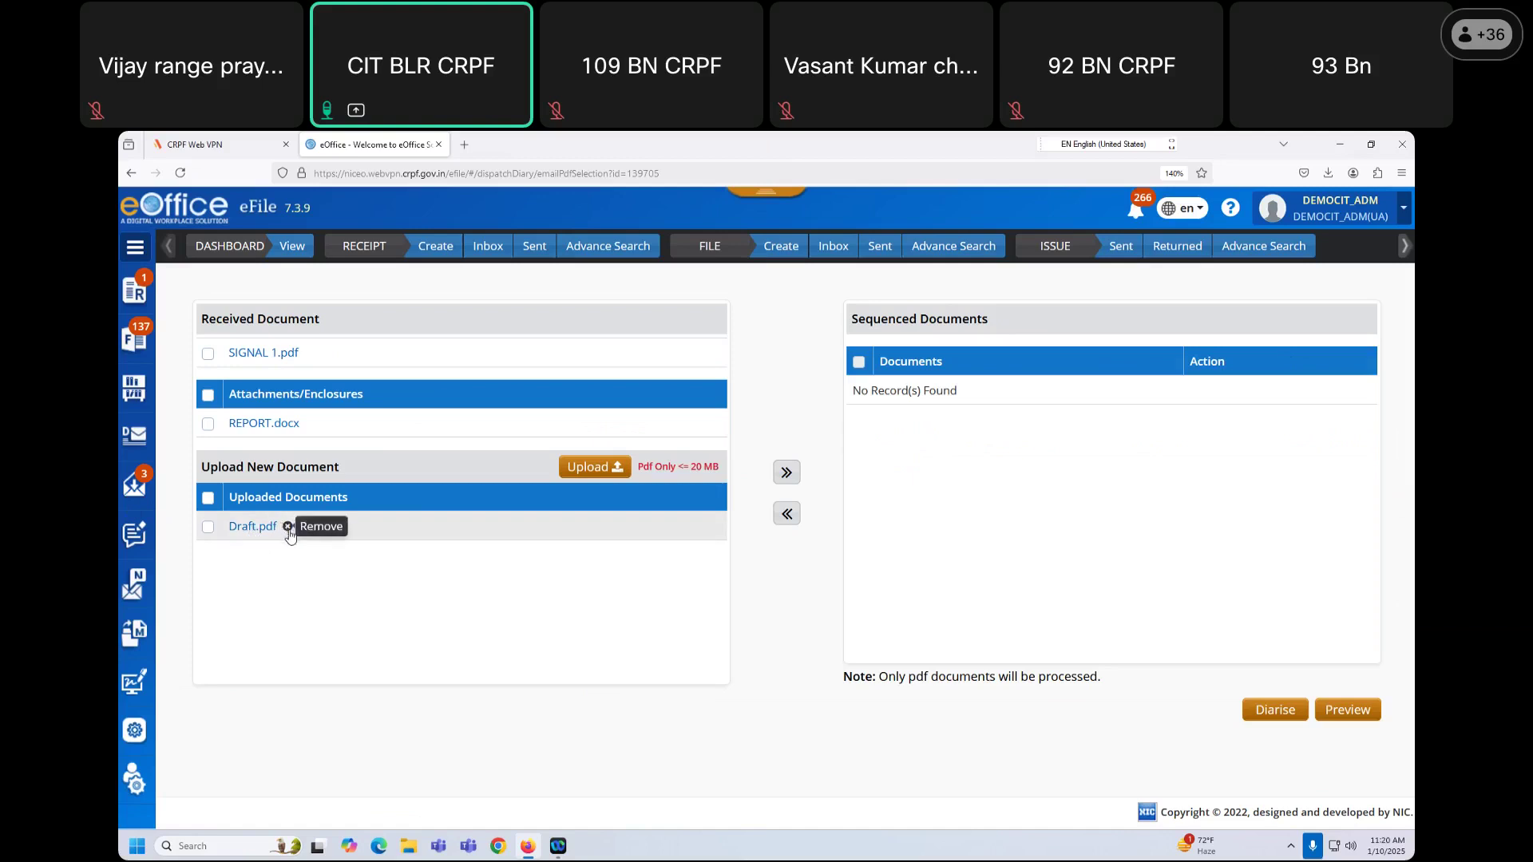
Step: Remove the old Draft.pdf and upload Draft.pdf again from Downloads
left_click(289, 527)
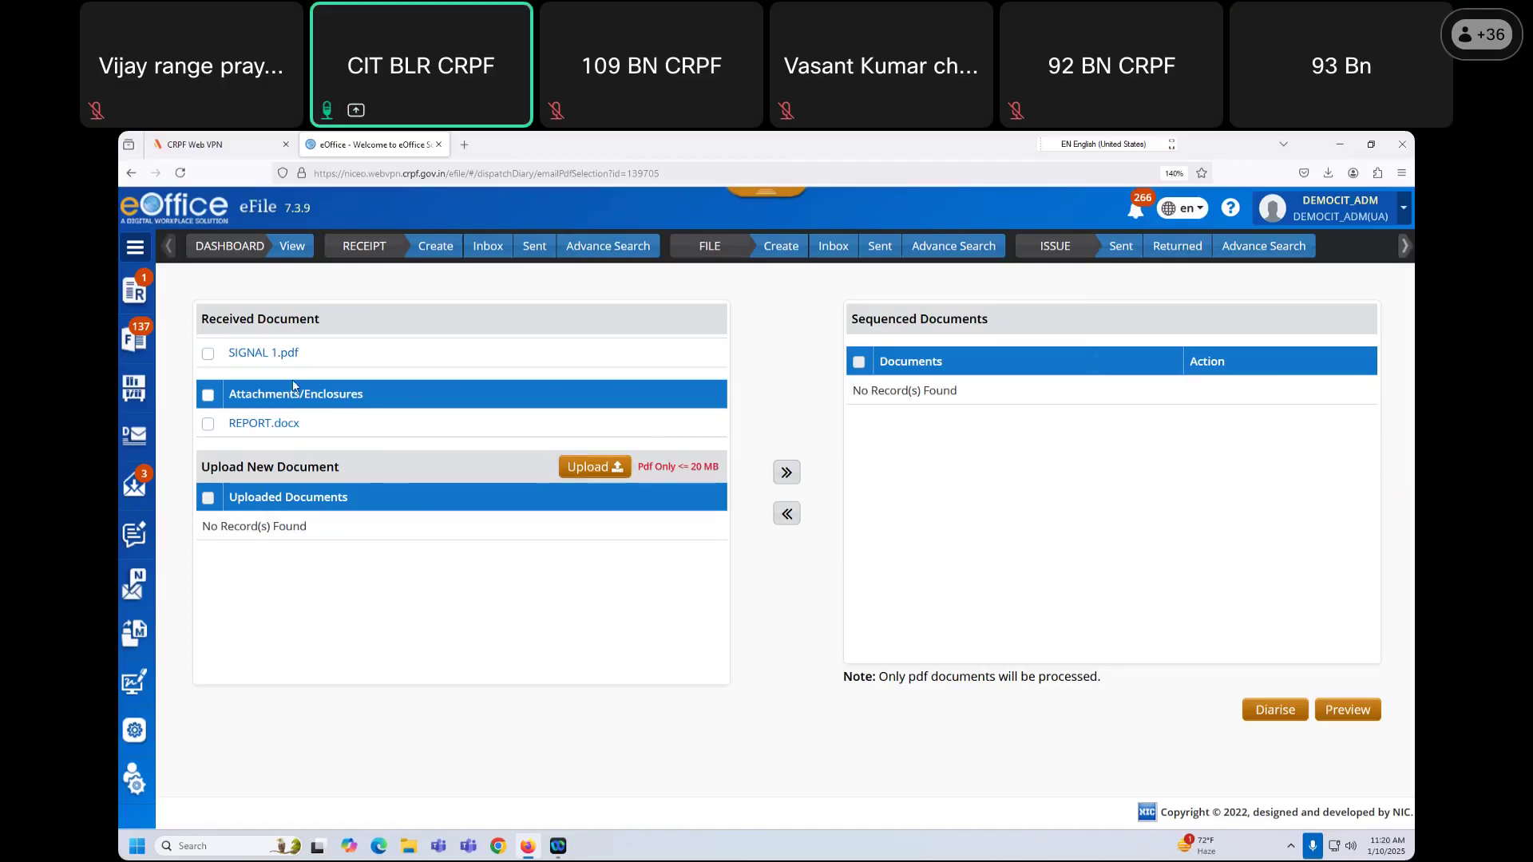
left_click_drag(252, 401, 232, 435)
left_click(343, 454)
left_click(613, 469)
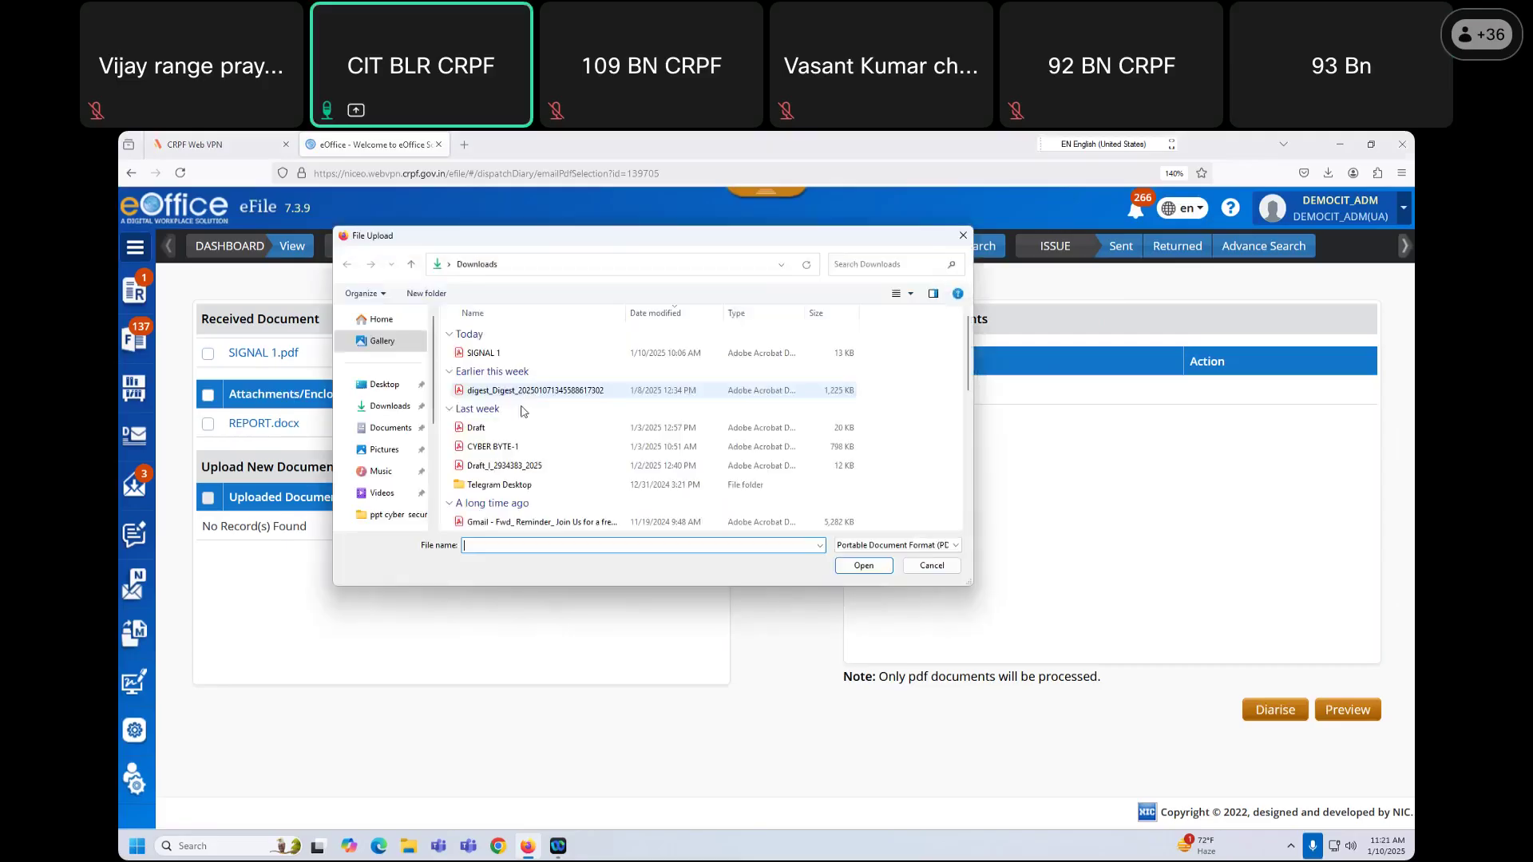
left_click(487, 353)
left_click(863, 565)
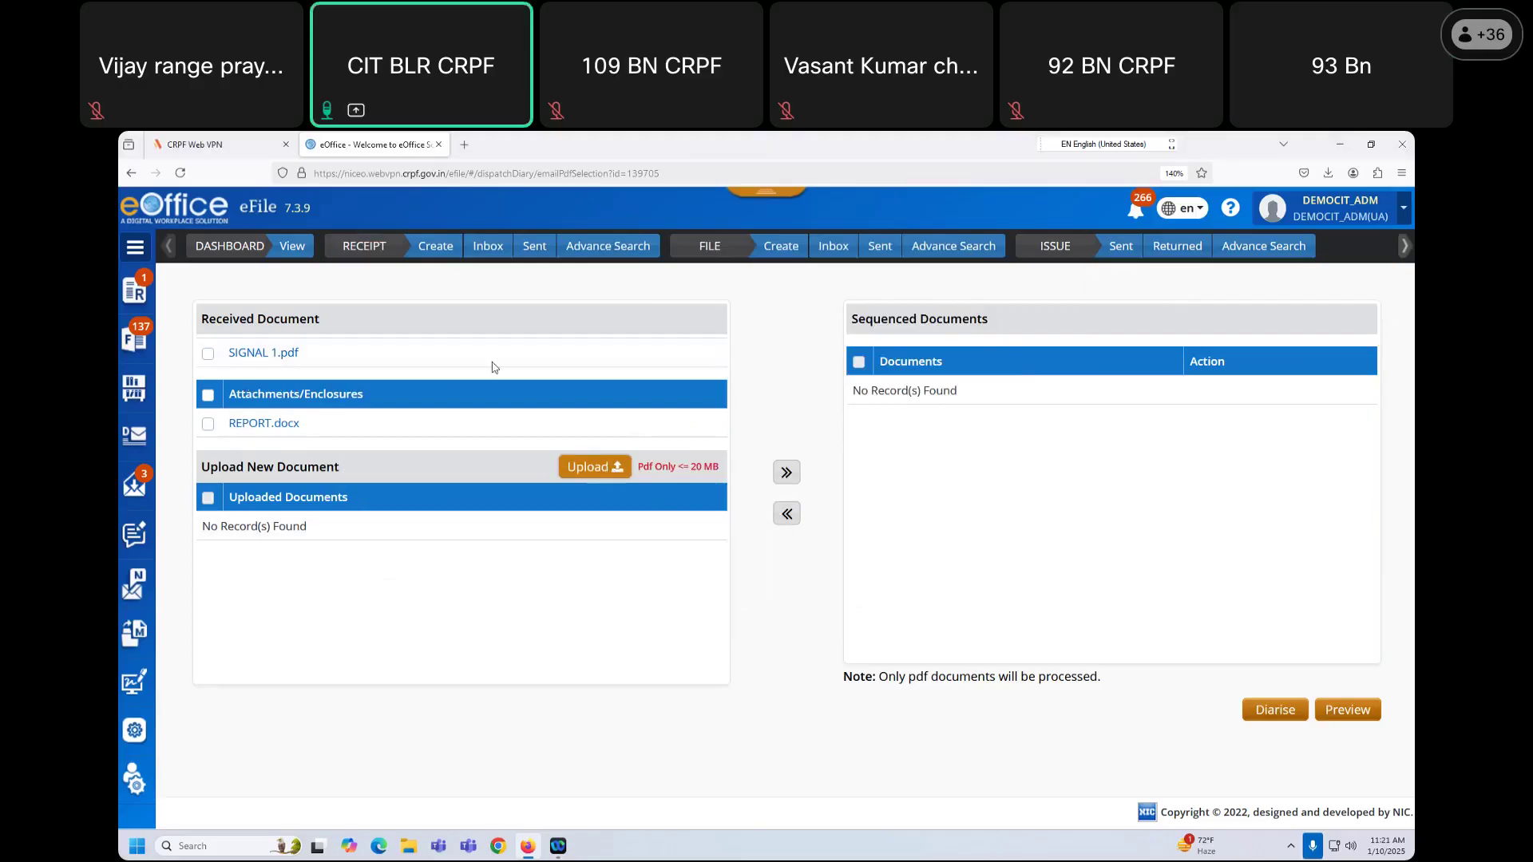
left_click(595, 466)
left_click(493, 428)
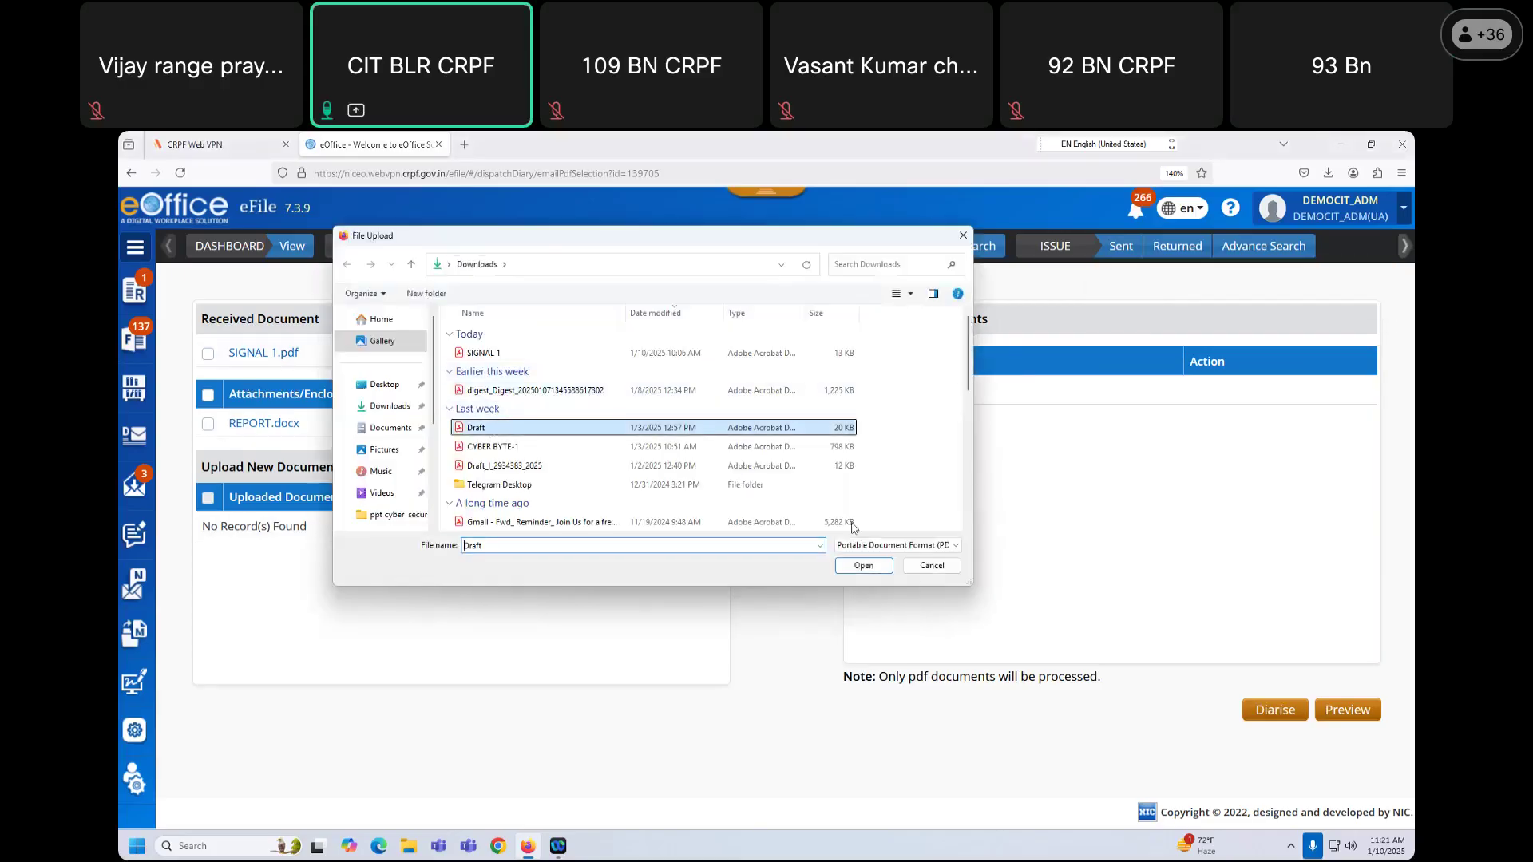
left_click(864, 565)
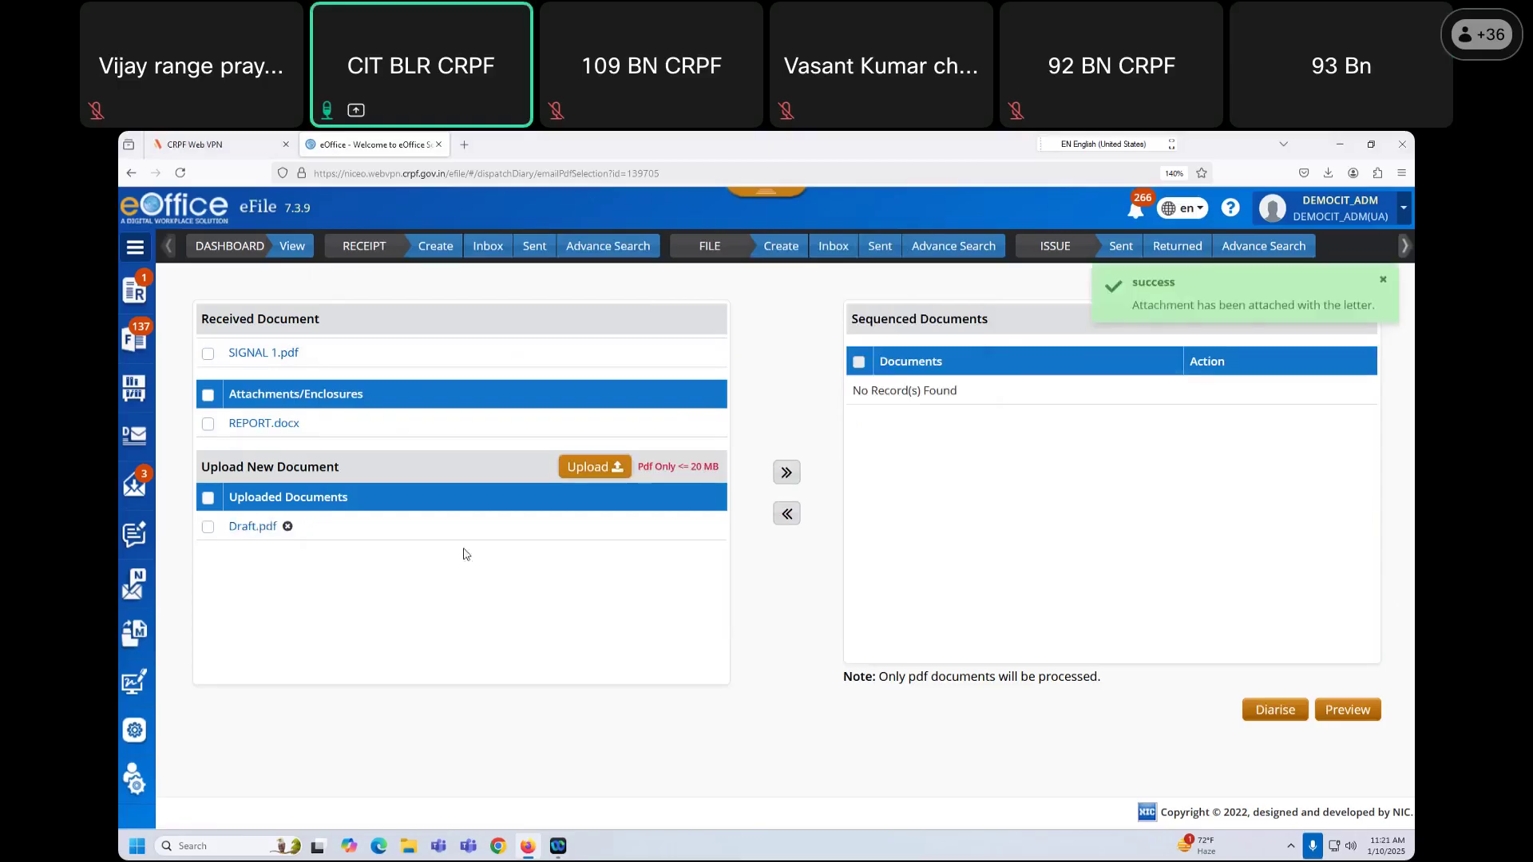
Step: Move SIGNAL 1.pdf and Draft.pdf into the sequence, tick both, and diarise them
left_click(207, 527)
left_click(208, 354)
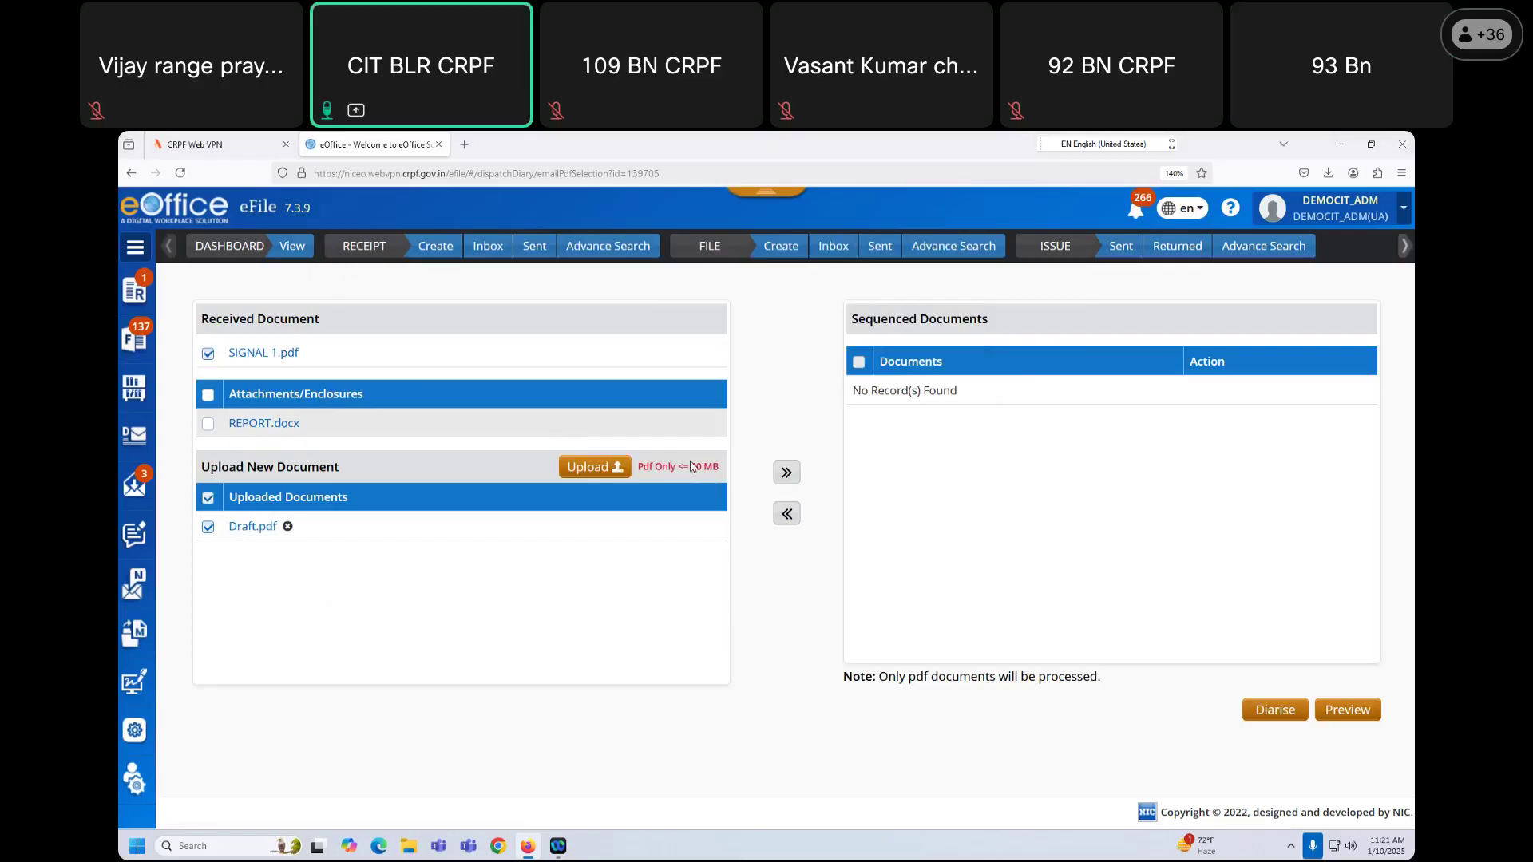
left_click(786, 472)
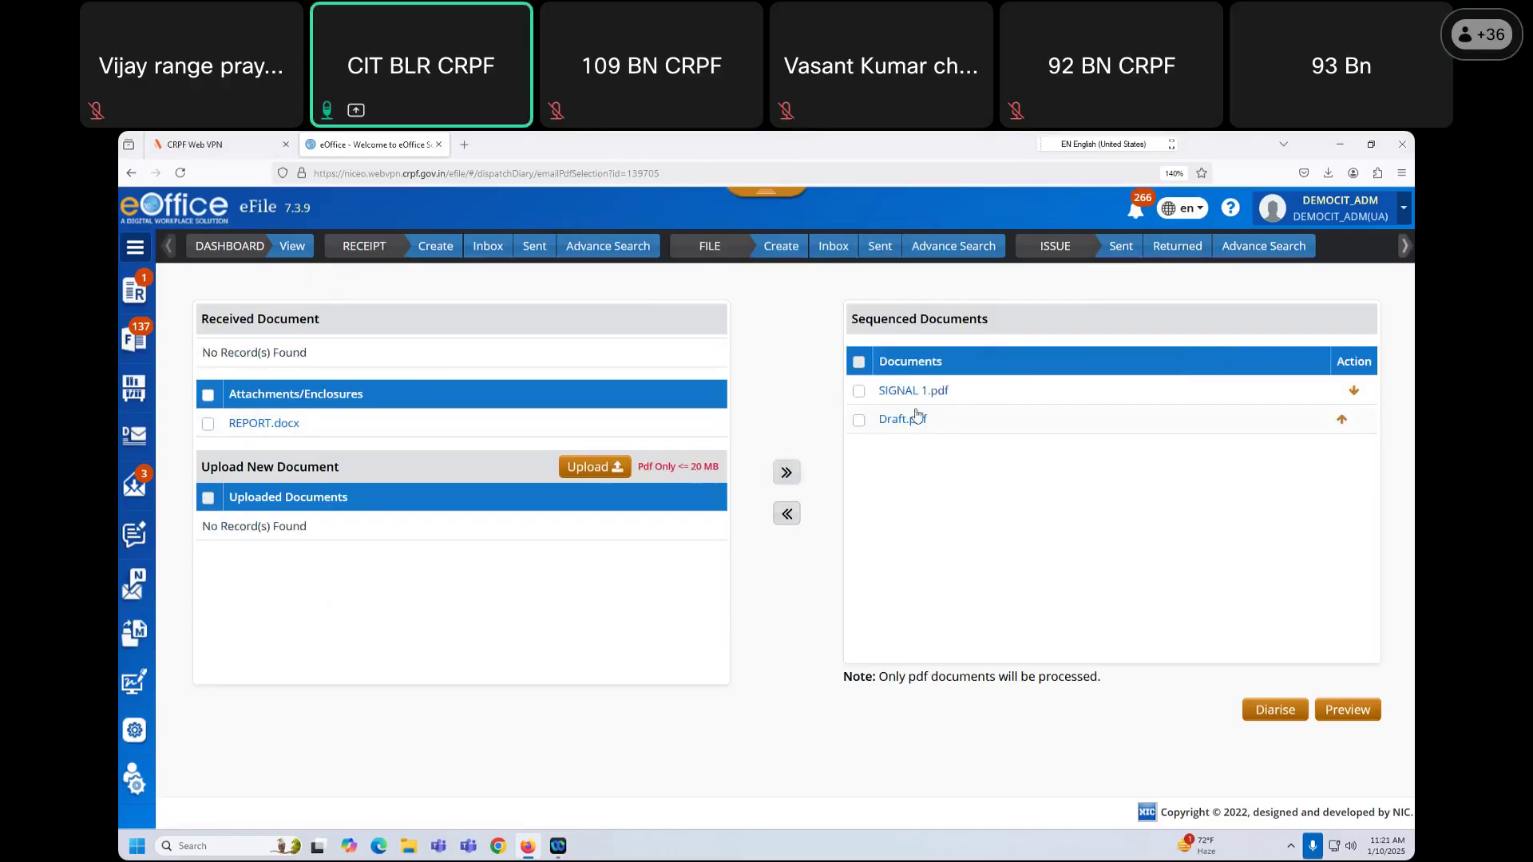
left_click(857, 393)
left_click(858, 420)
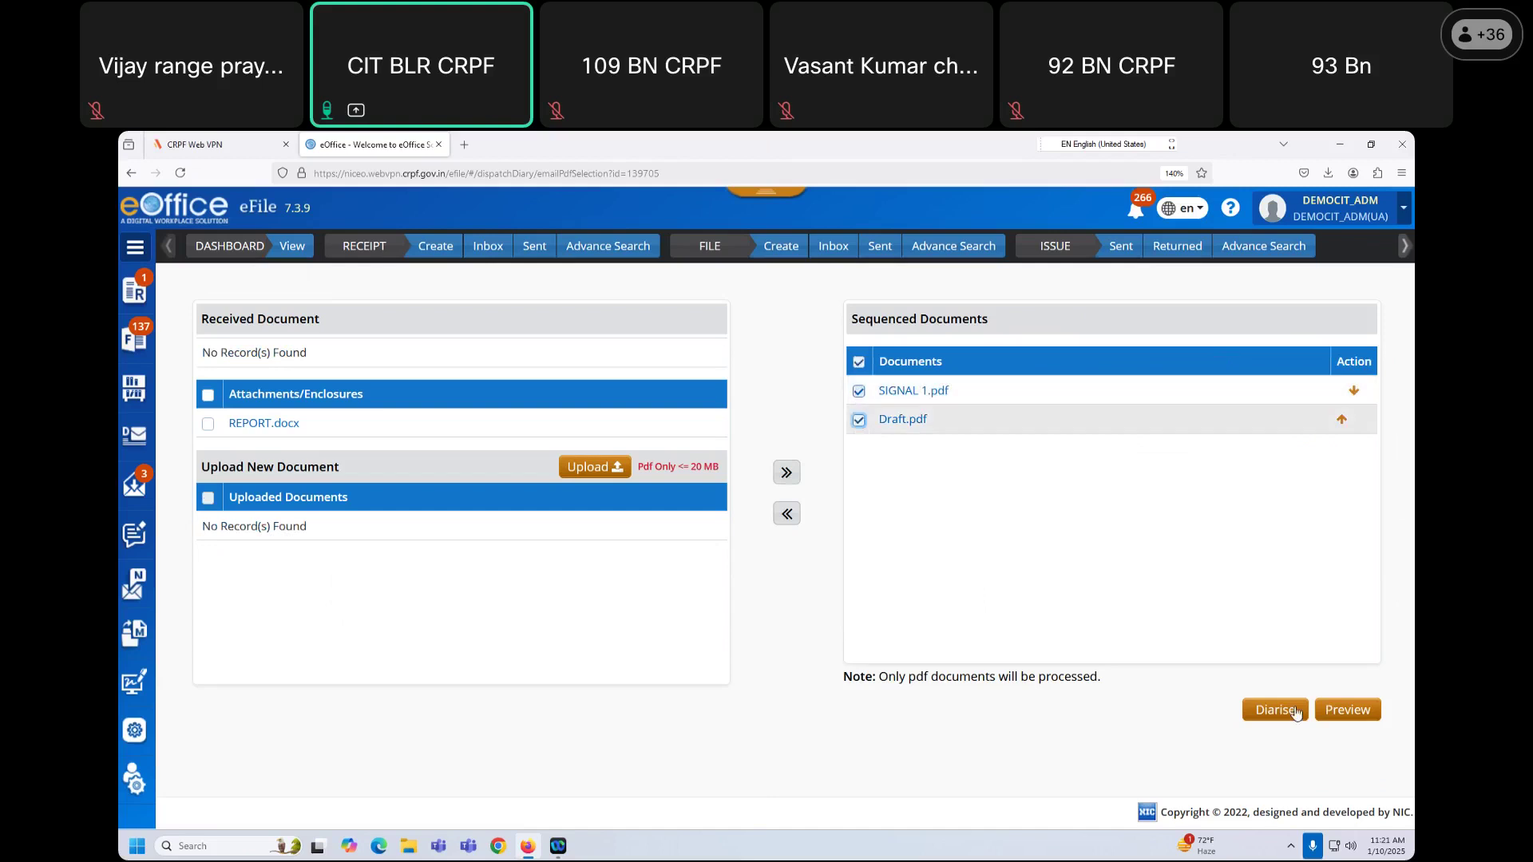
left_click(1247, 708)
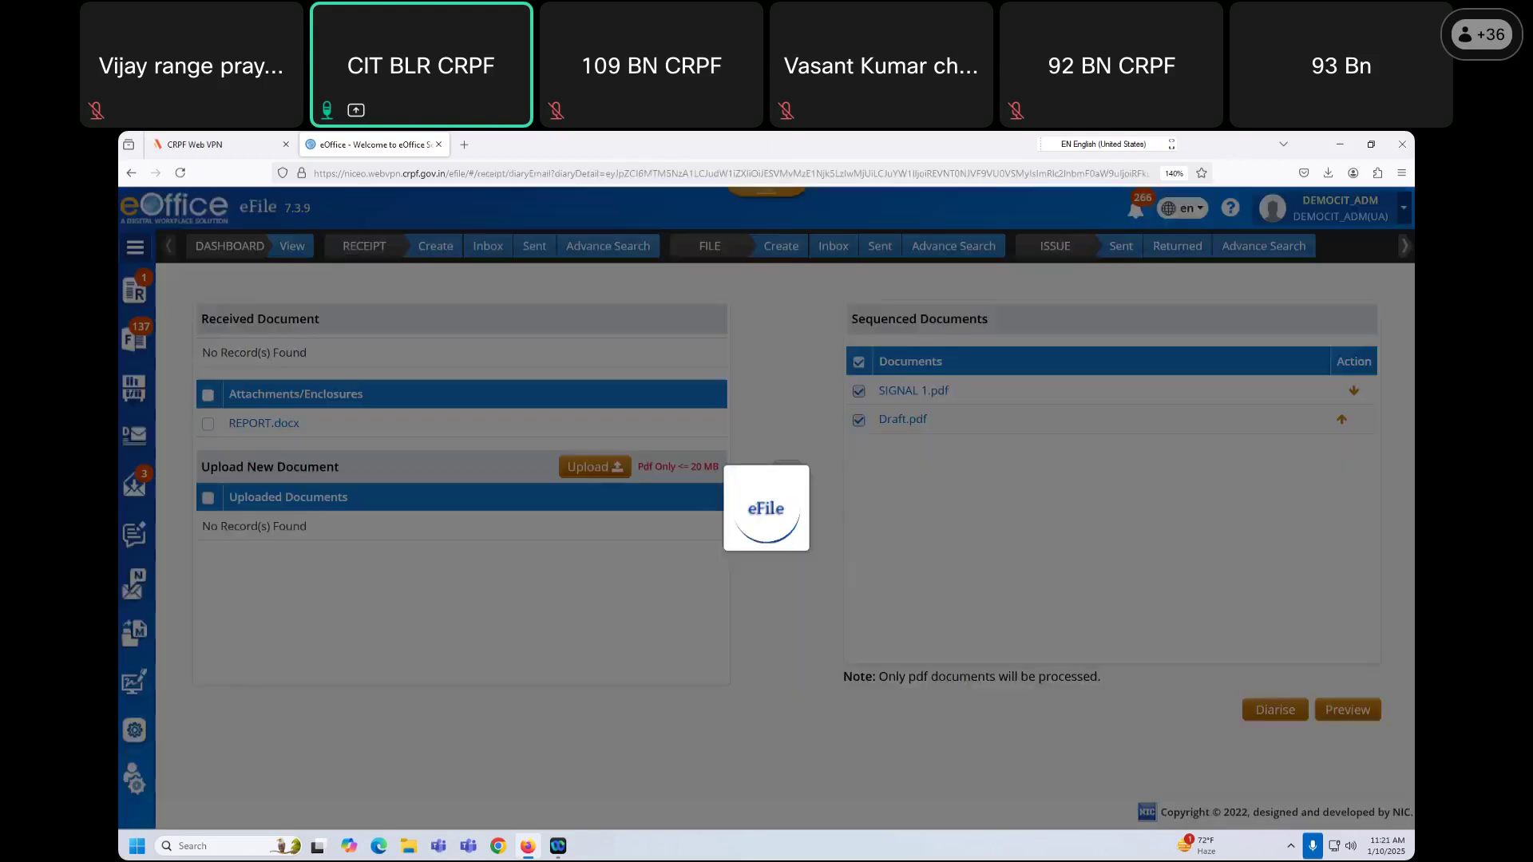
Step: Scroll through the diary entry form beside the 2-page signal preview
scroll(449, 534, "down", 10)
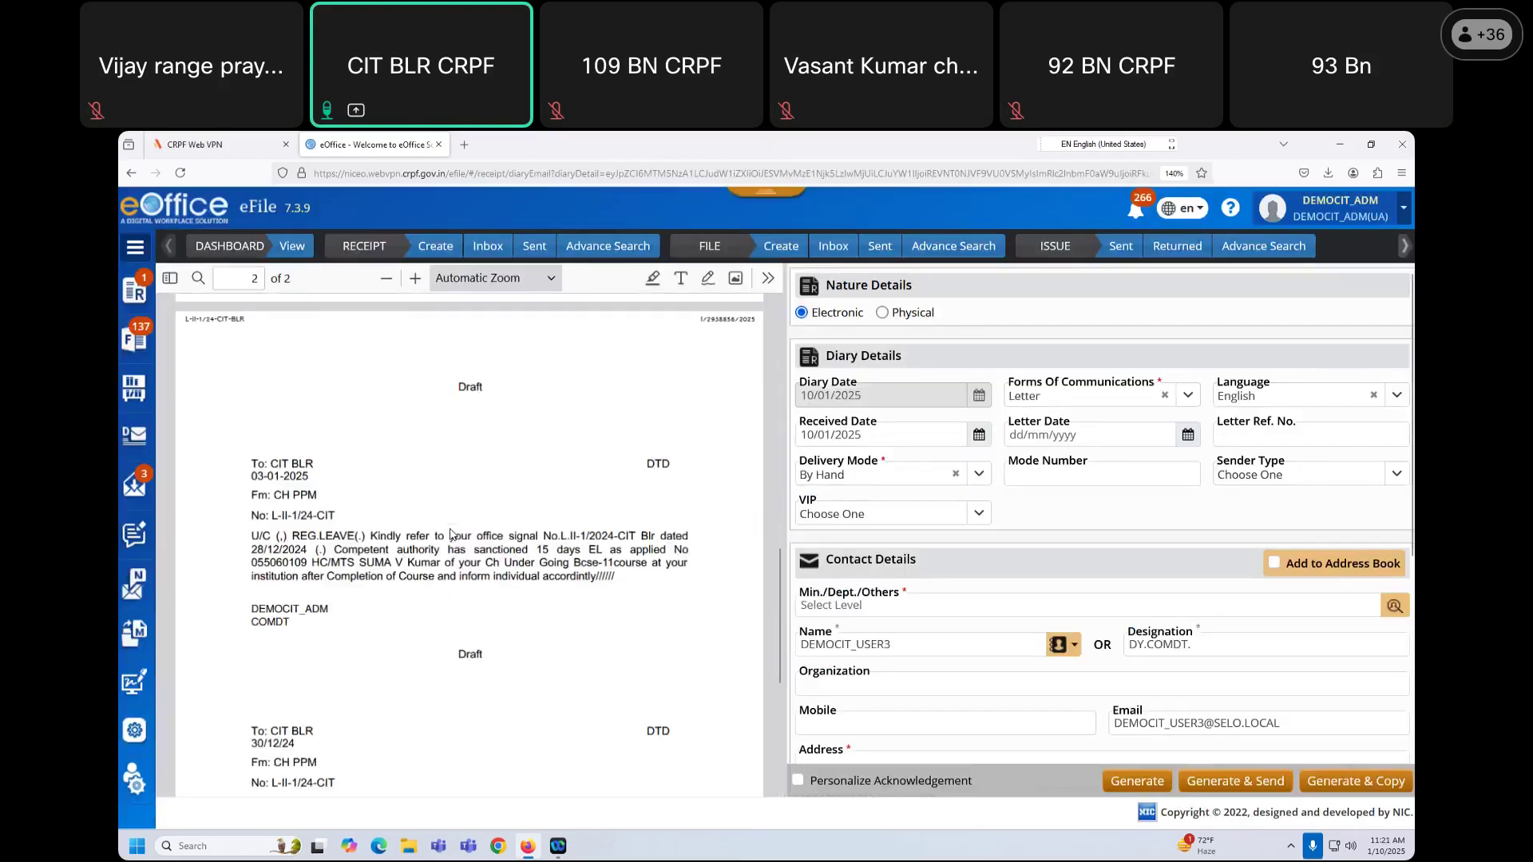
scroll(449, 534, "up", 10)
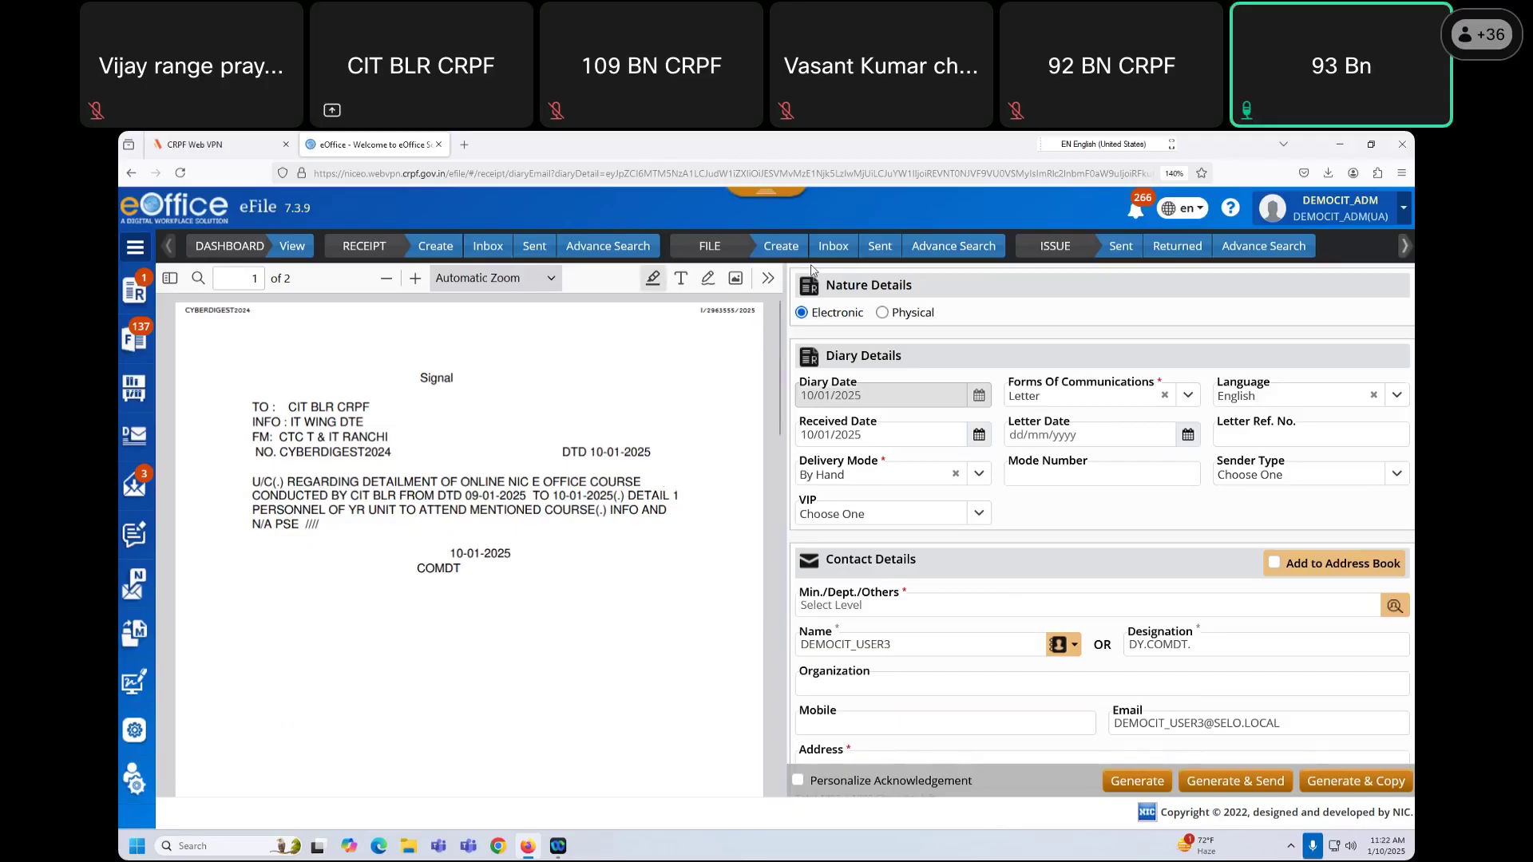
Step: Reopen CYBERDIGEST2024 from the file inbox and dismiss the note-updated message
left_click(834, 254)
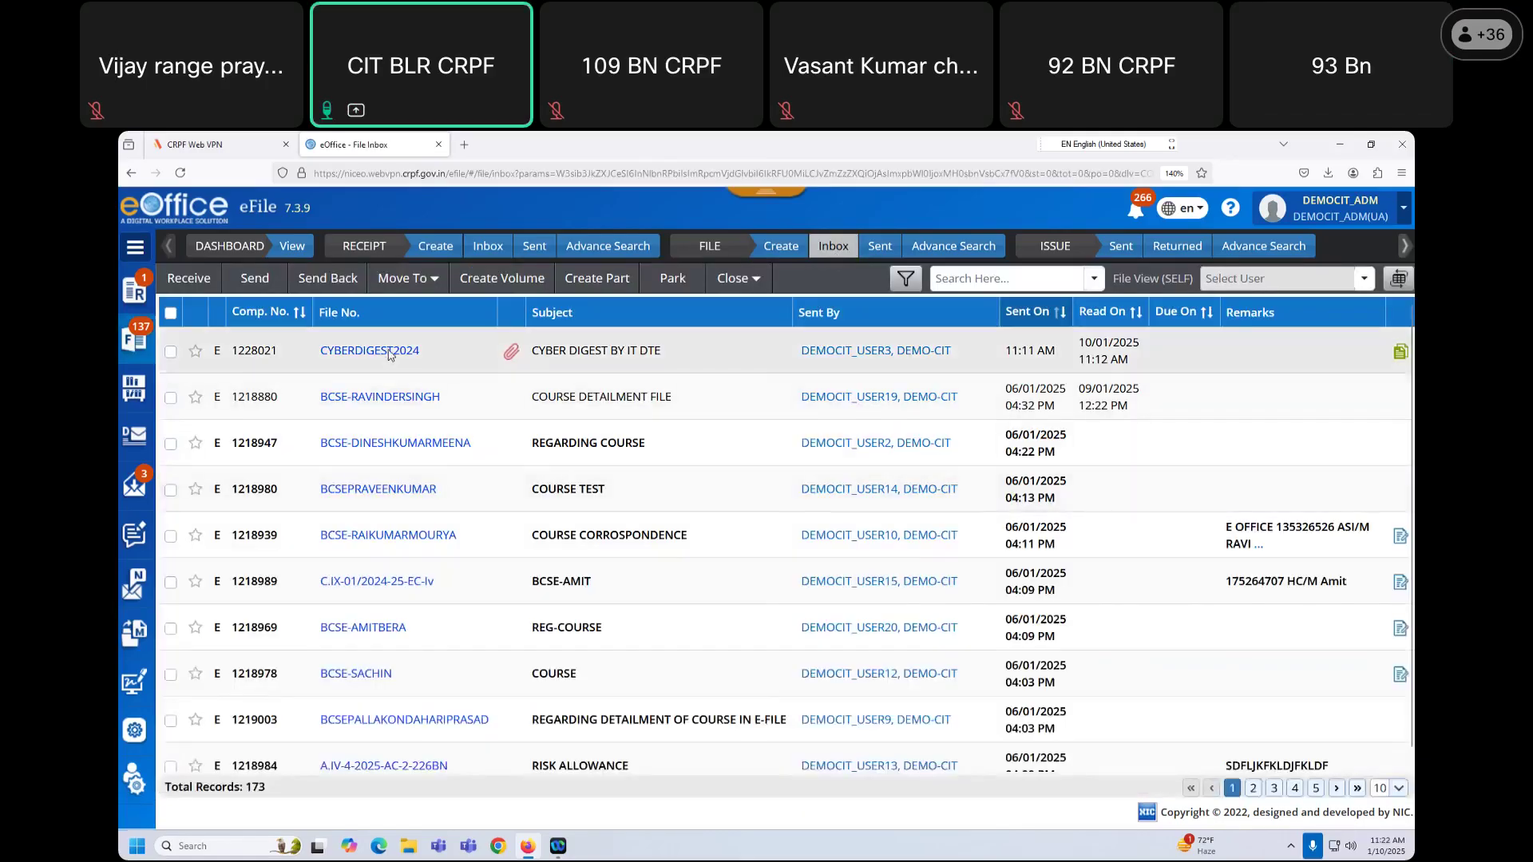
left_click(390, 354)
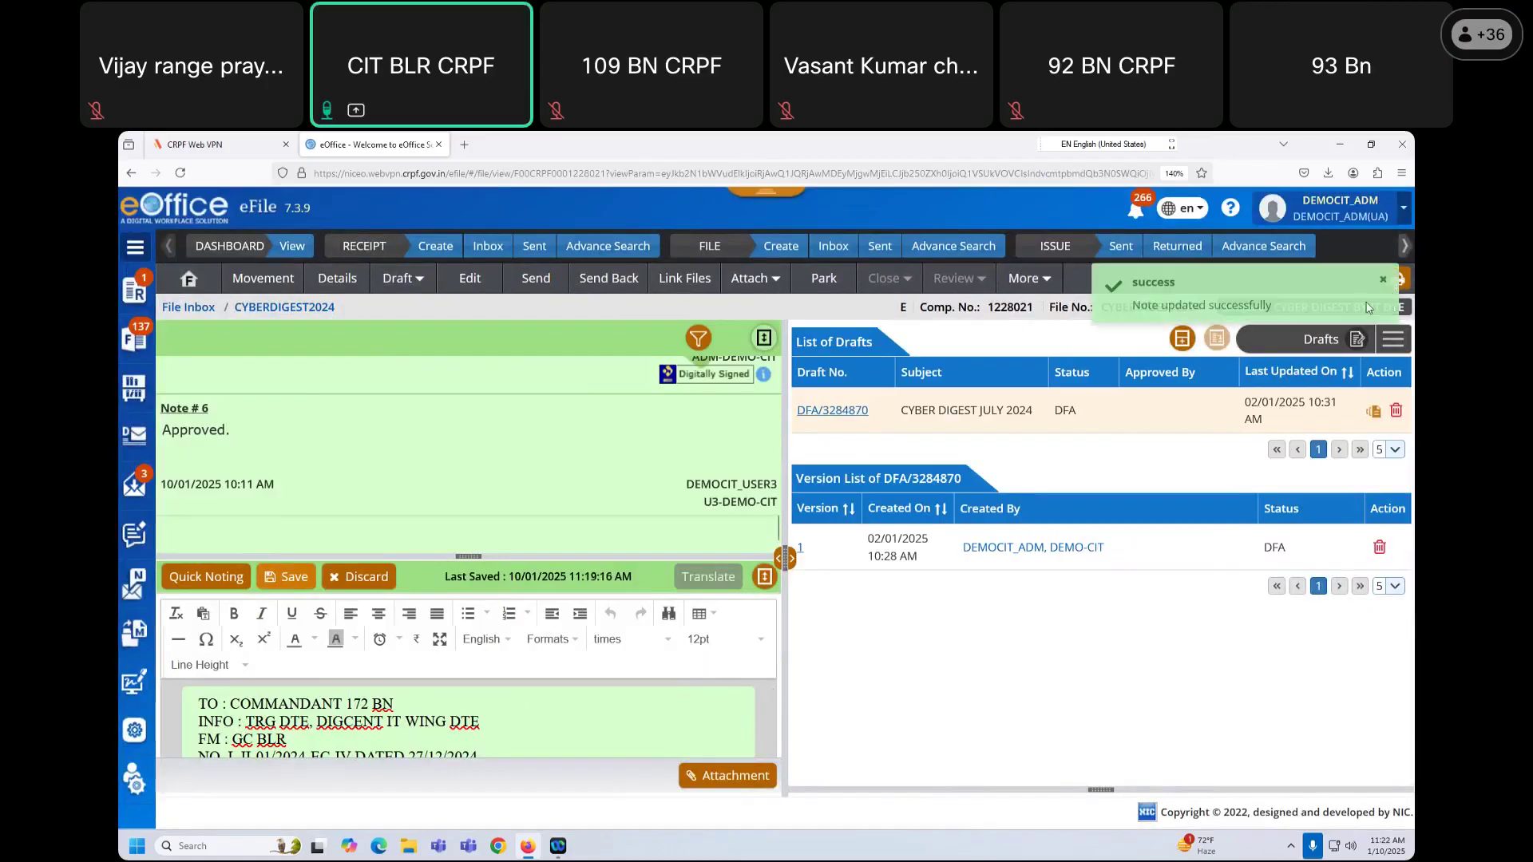
left_click(1384, 279)
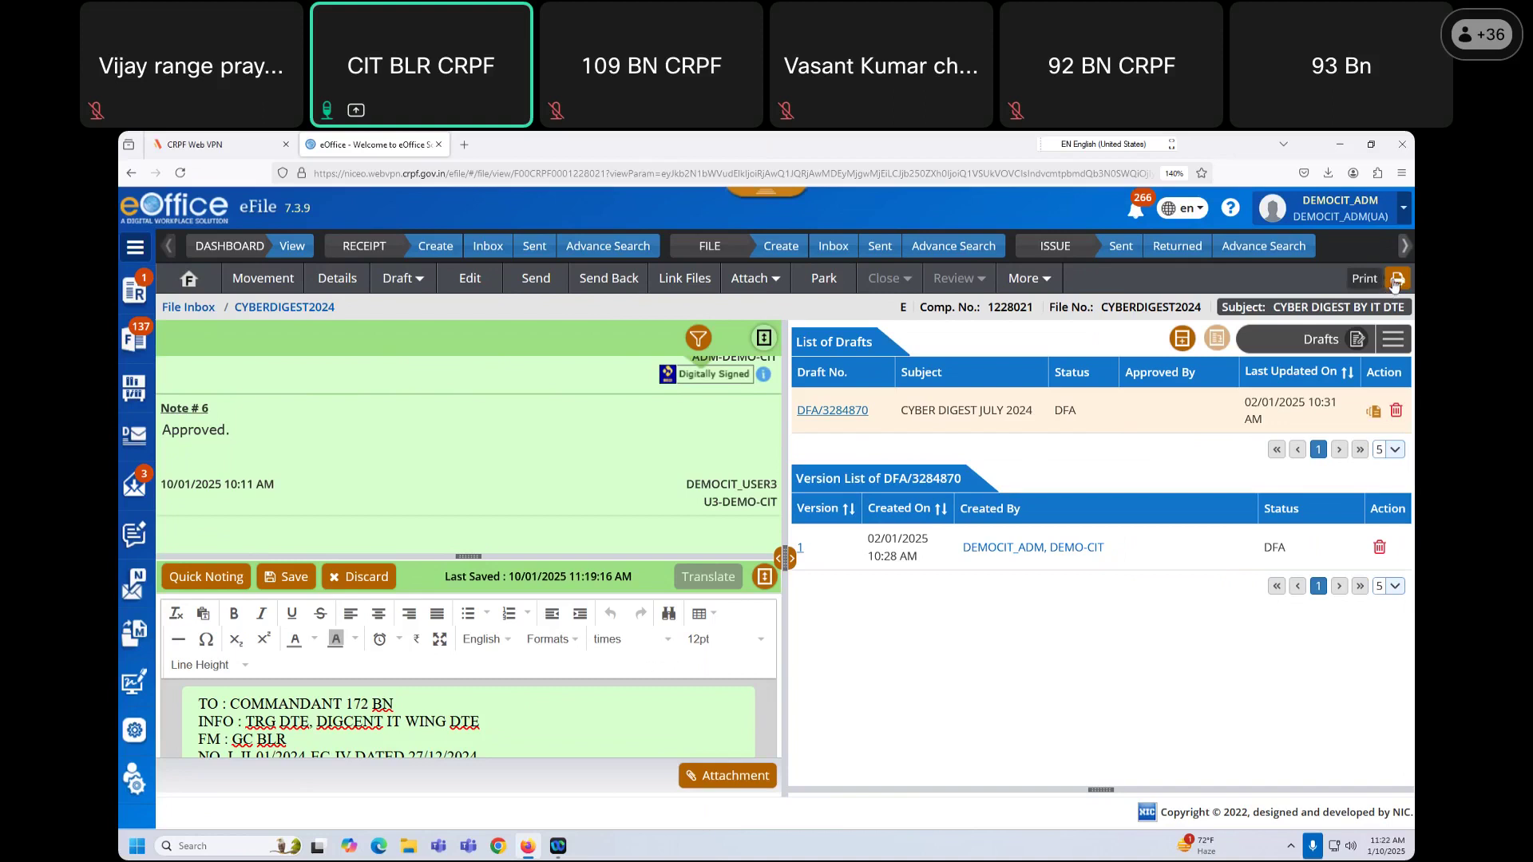
Step: Download Note # 1 of CYBERDIGEST2024 as a PDF with the remark 'required'
left_click(1395, 284)
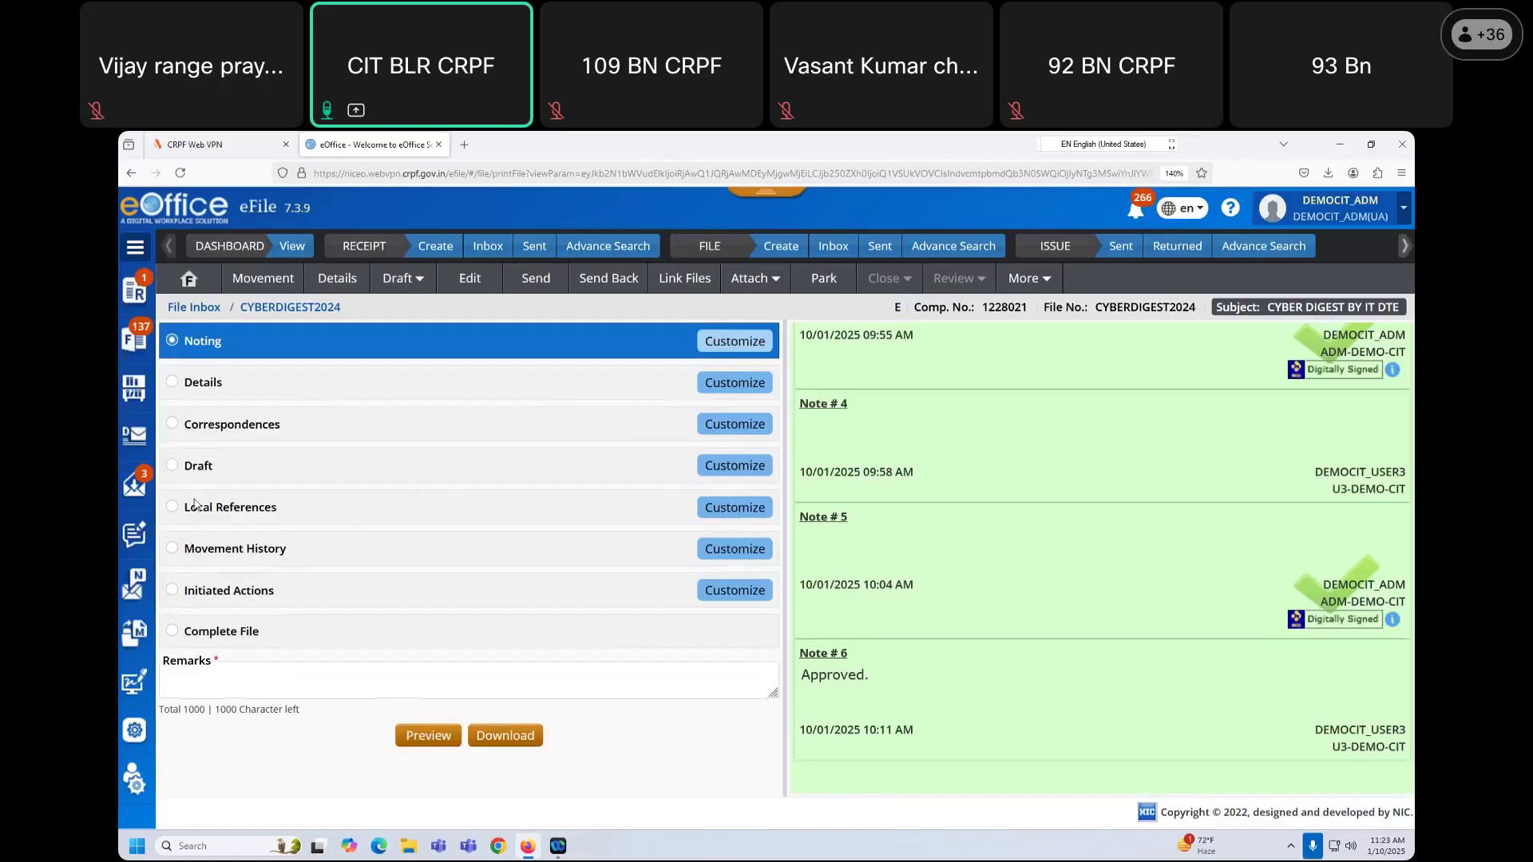
left_click(174, 424)
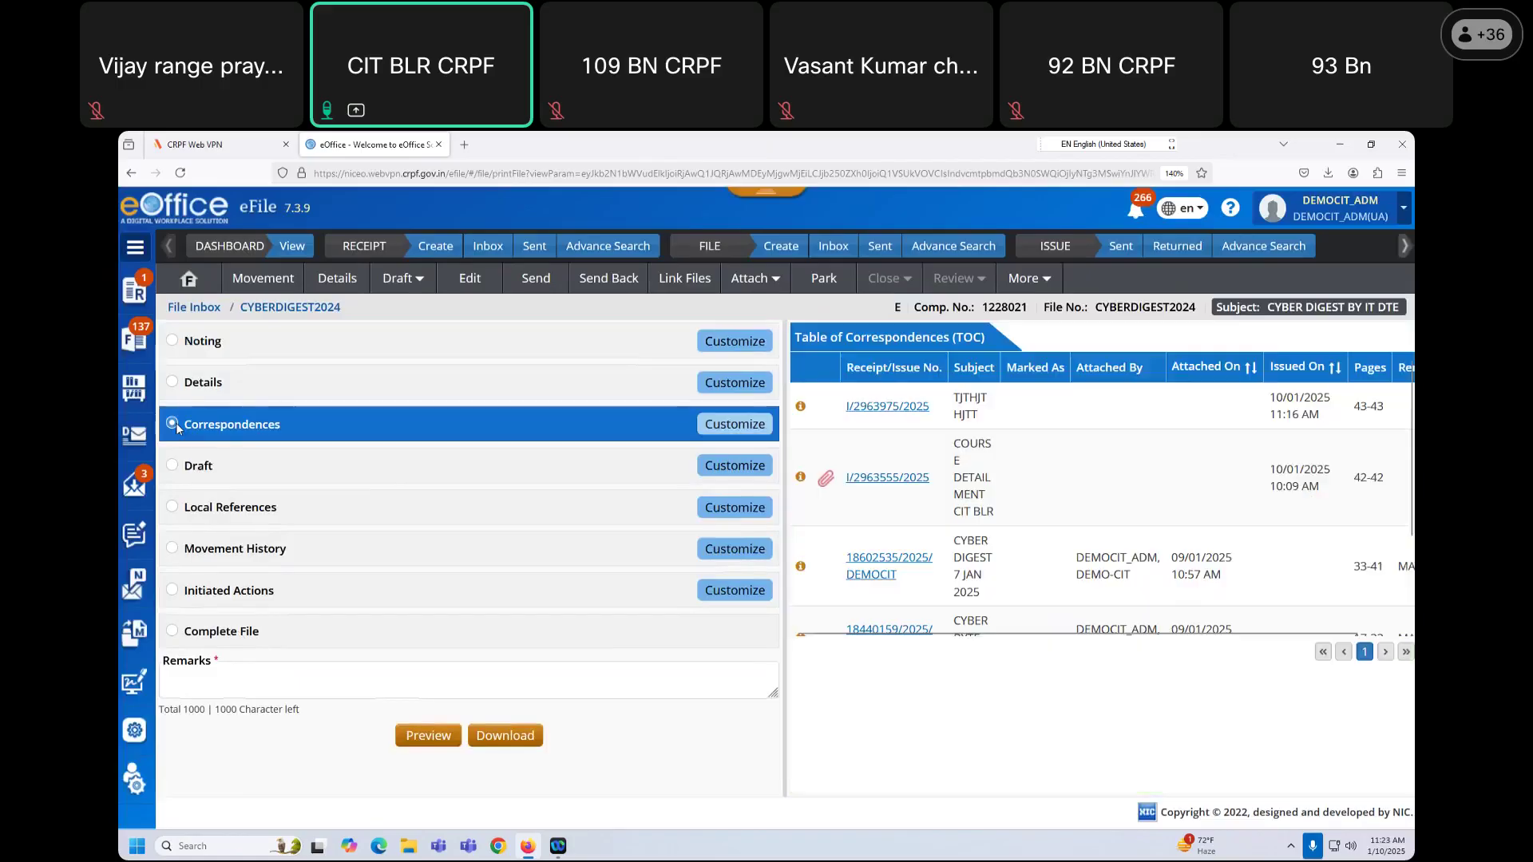
left_click(173, 340)
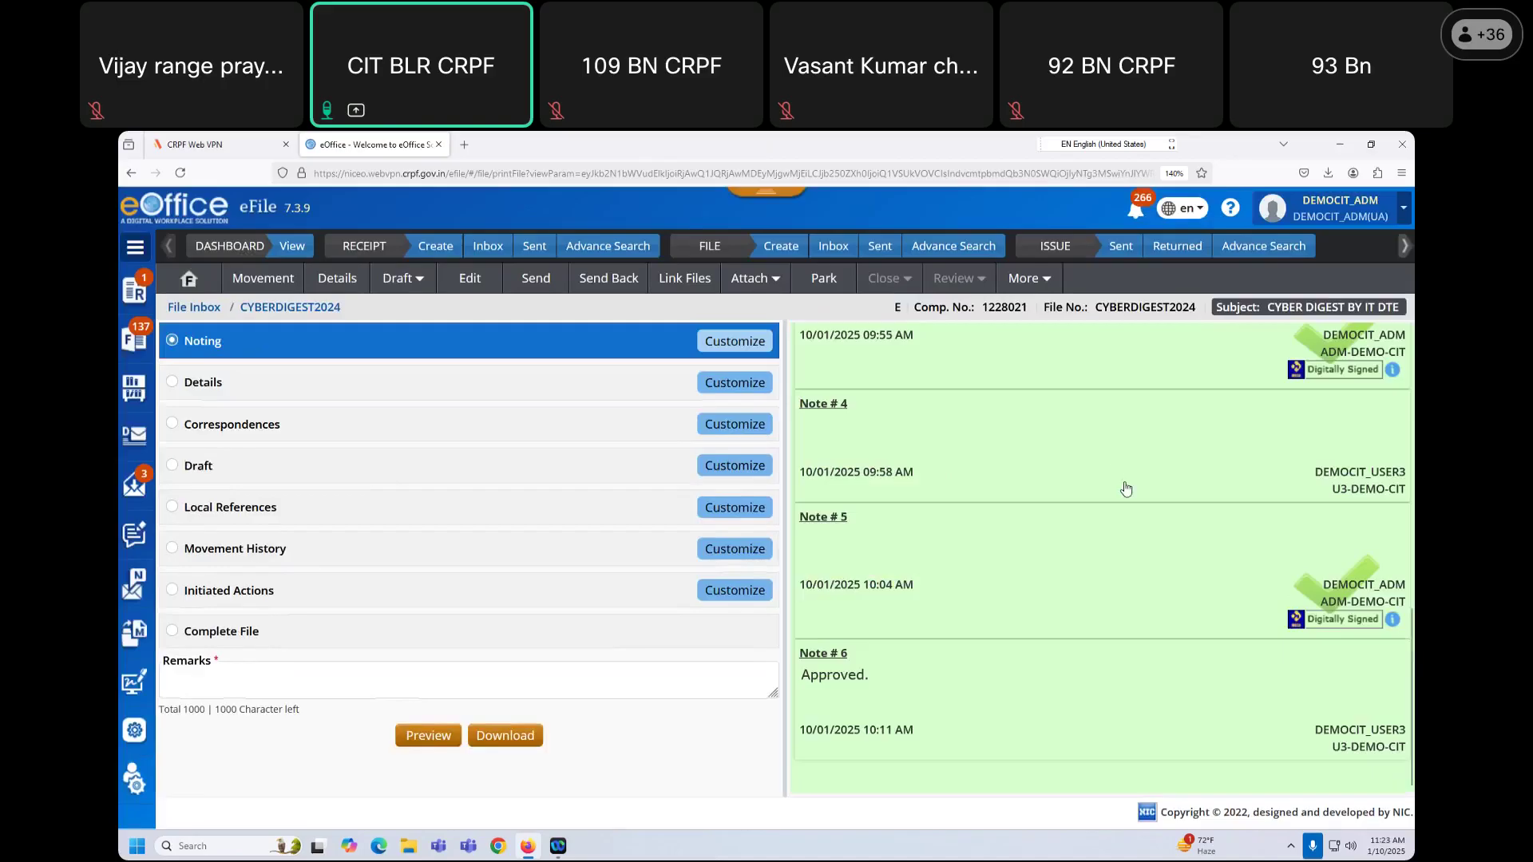
scroll(1126, 489, "up", 5)
scroll(1033, 560, "up", 2)
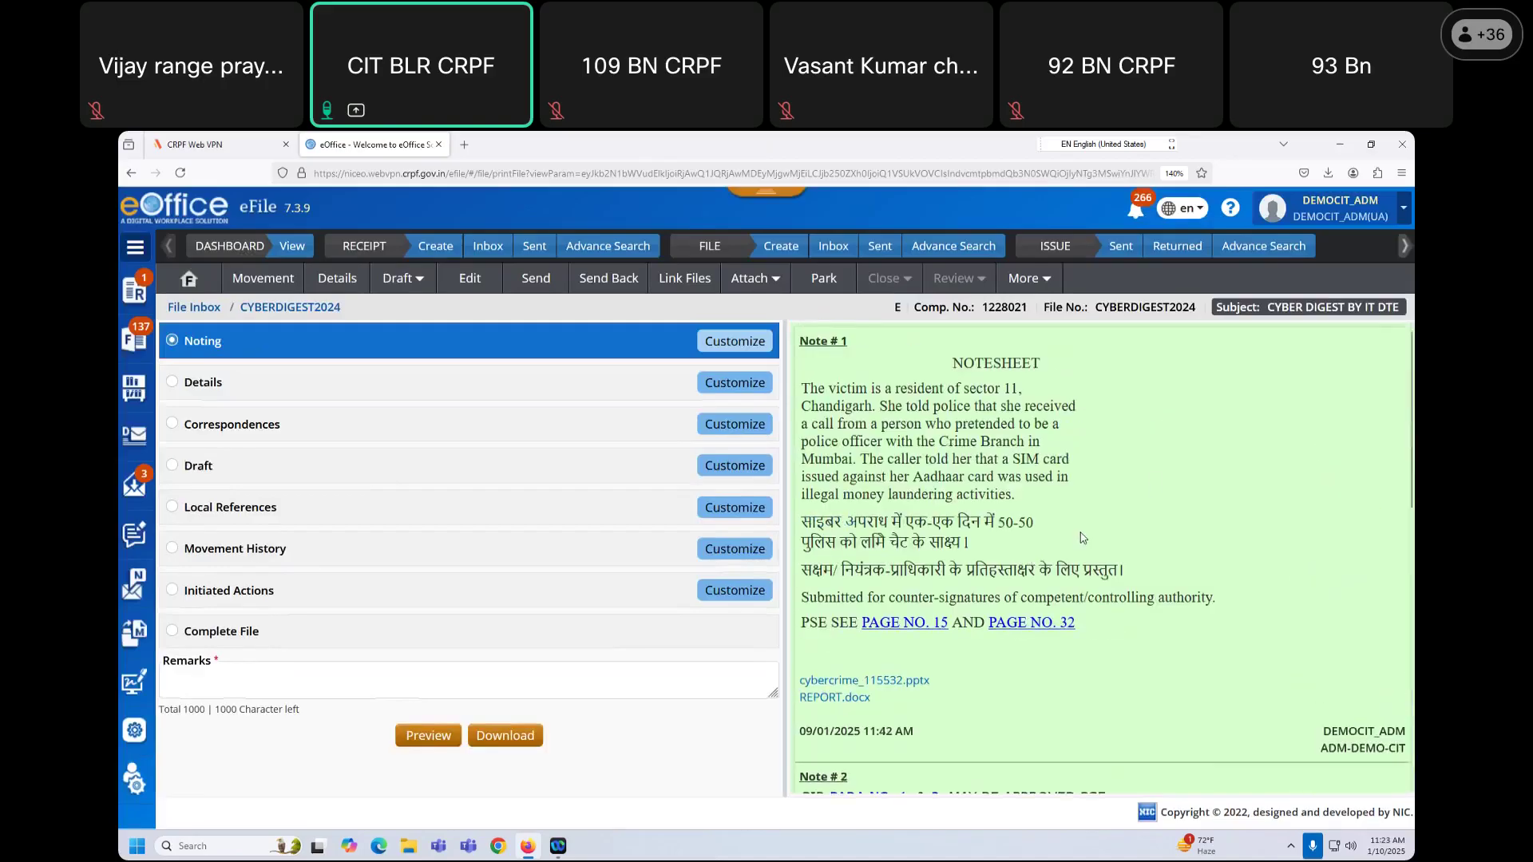
right_click(1120, 530)
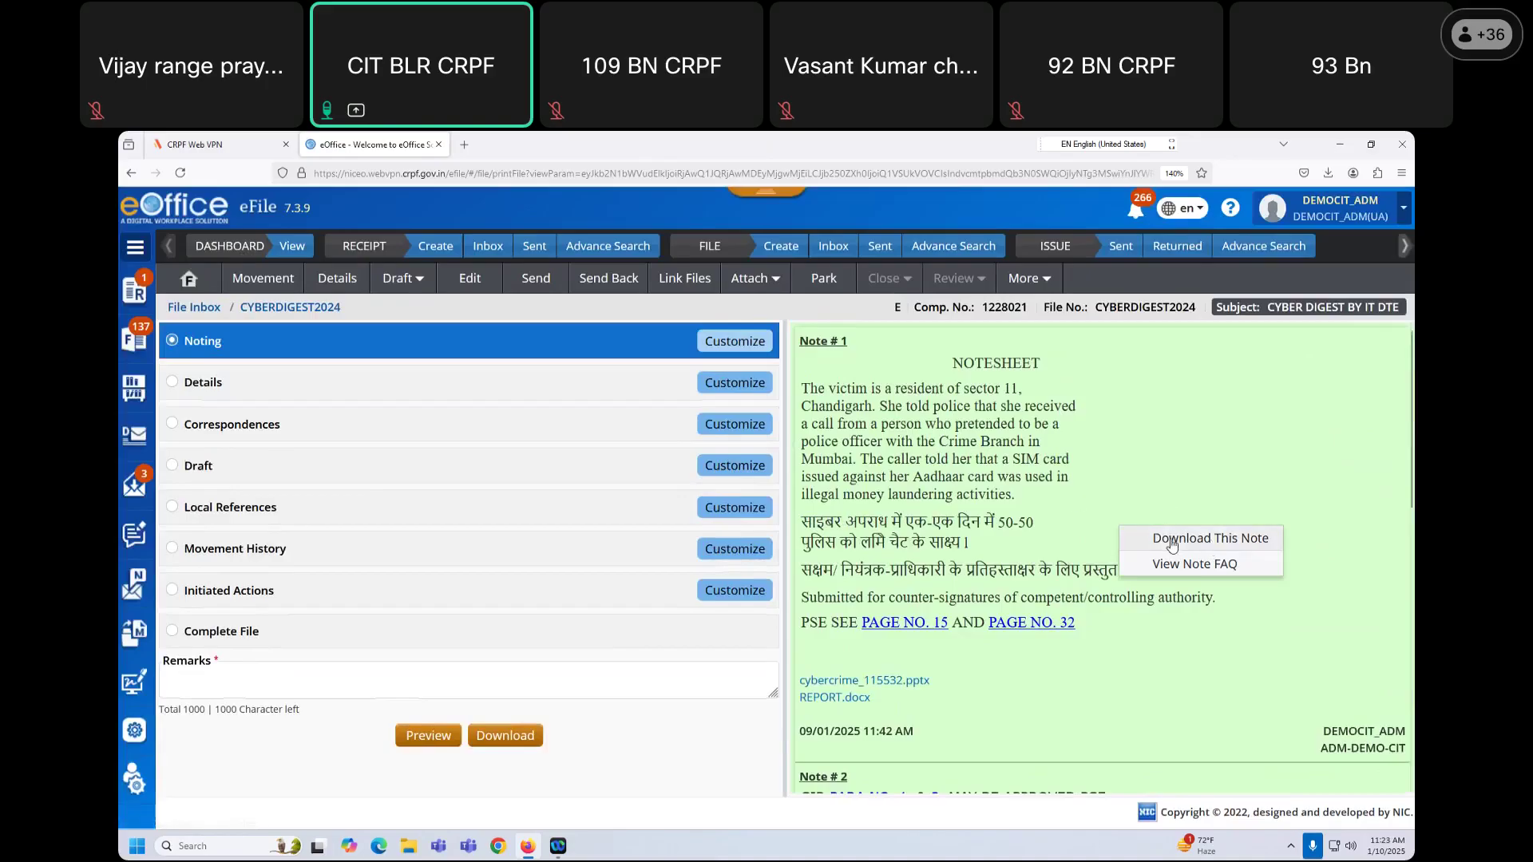
left_click(1171, 540)
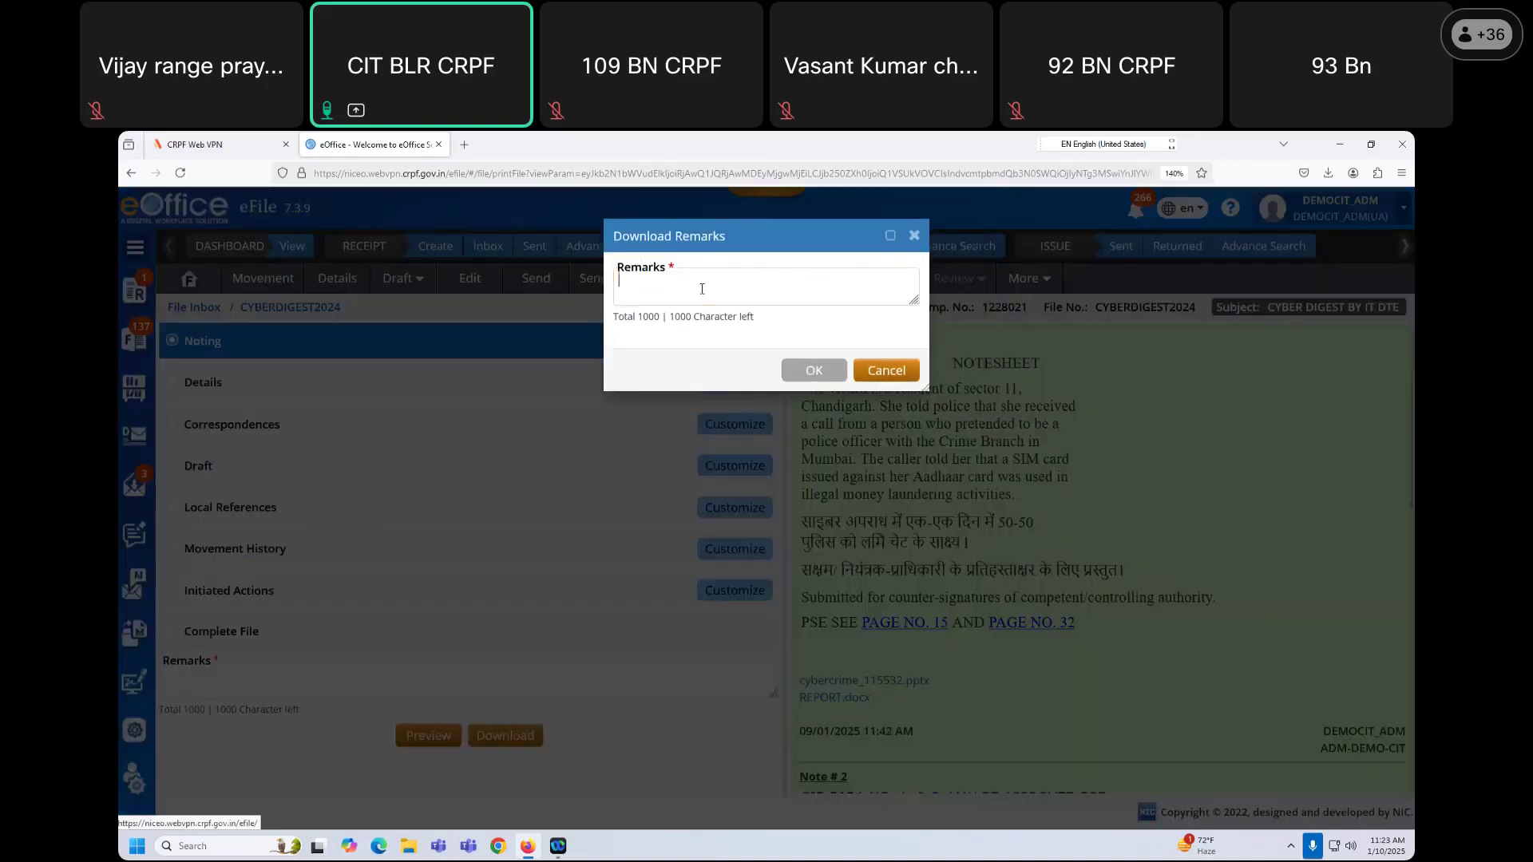
type("requi")
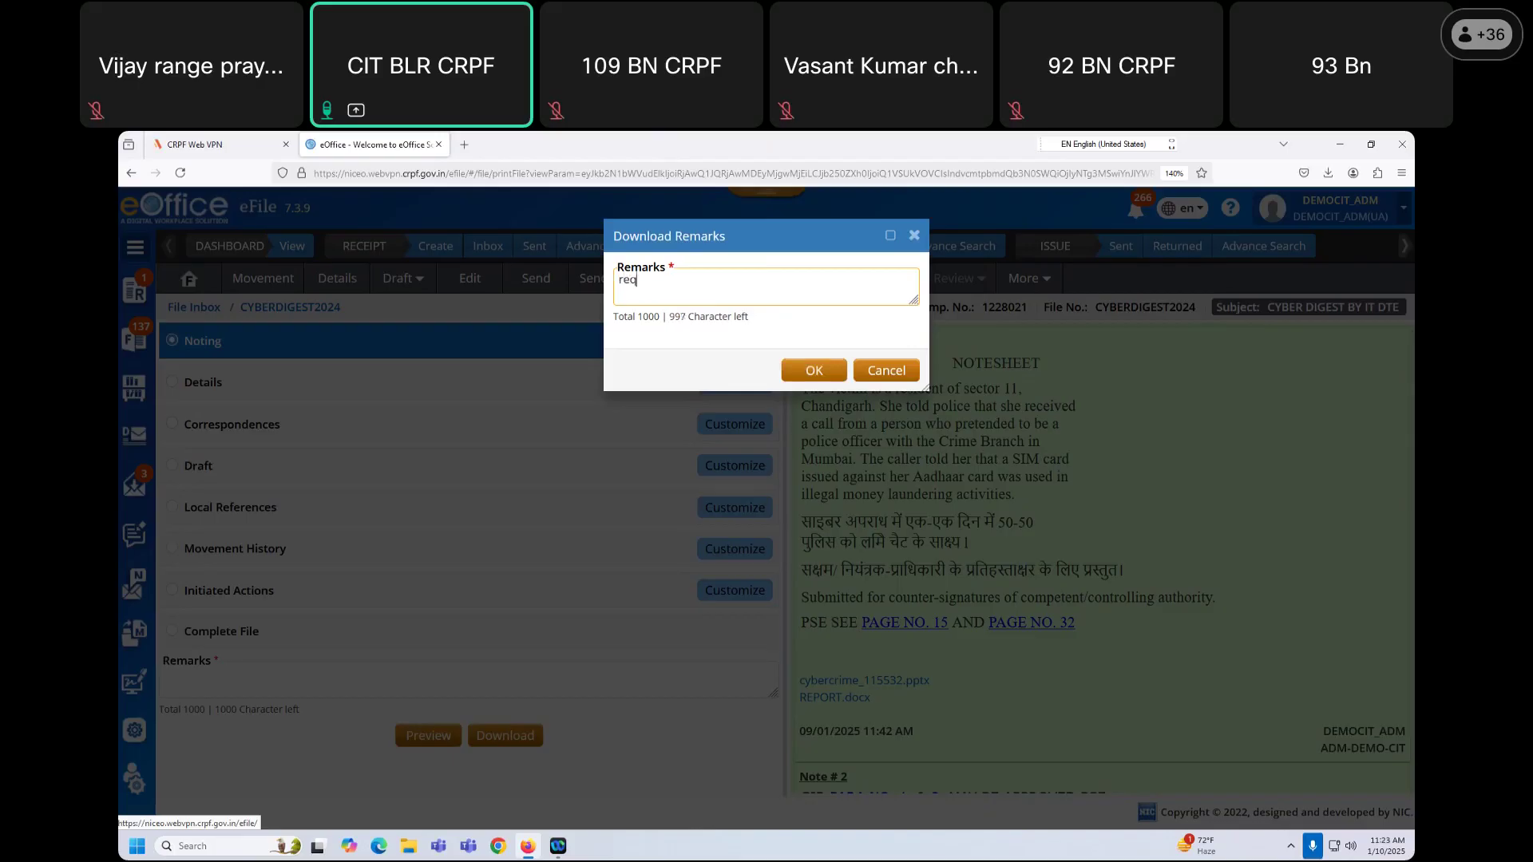
type("red")
left_click(829, 371)
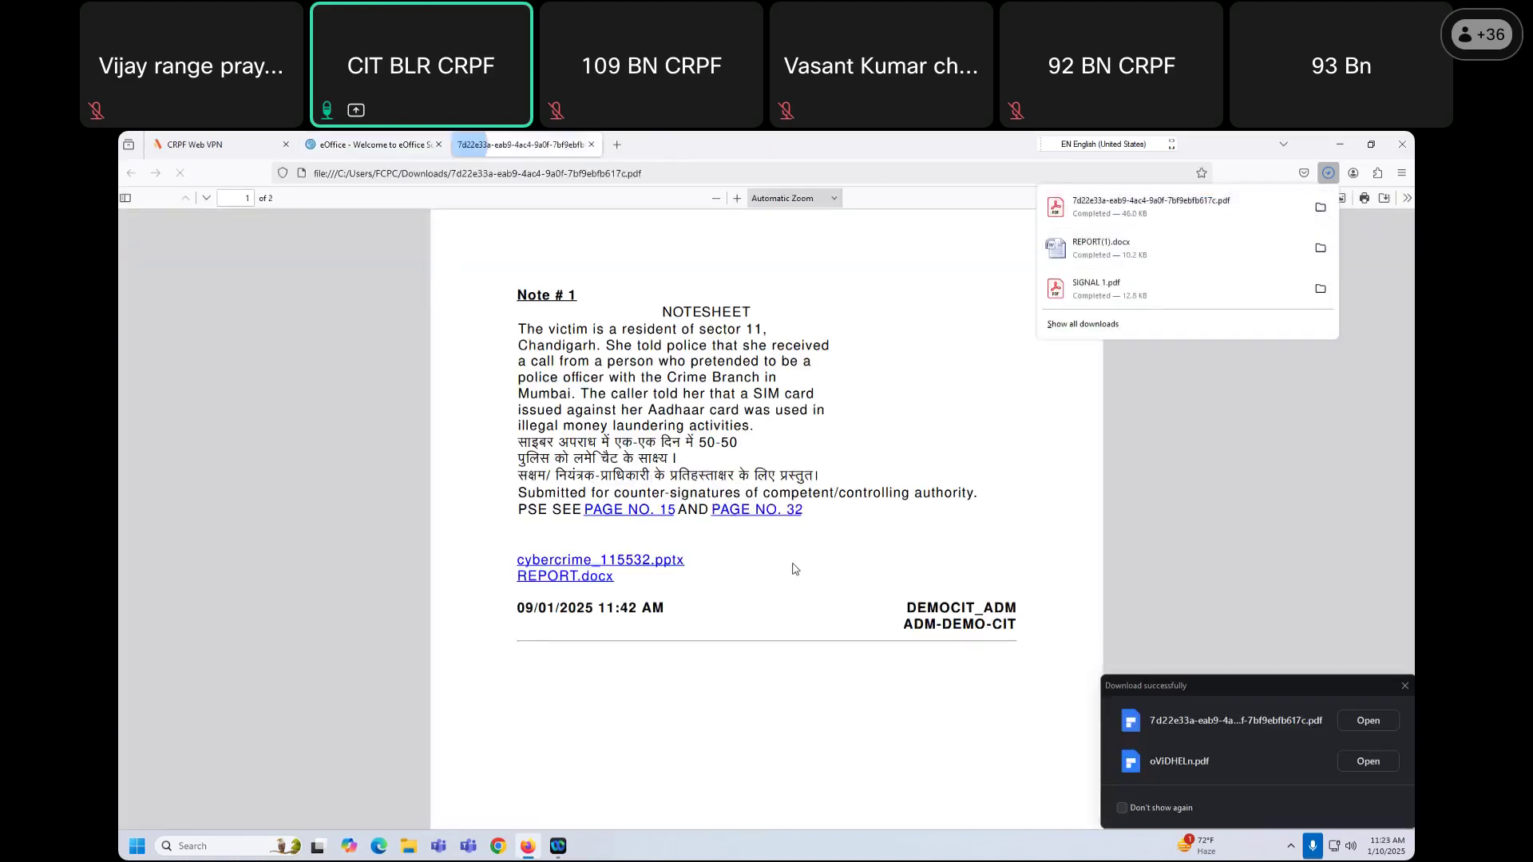
Step: Review the downloaded note PDF, then close it to return to eOffice's print page
scroll(813, 573, "down", 3)
scroll(793, 558, "up", 3)
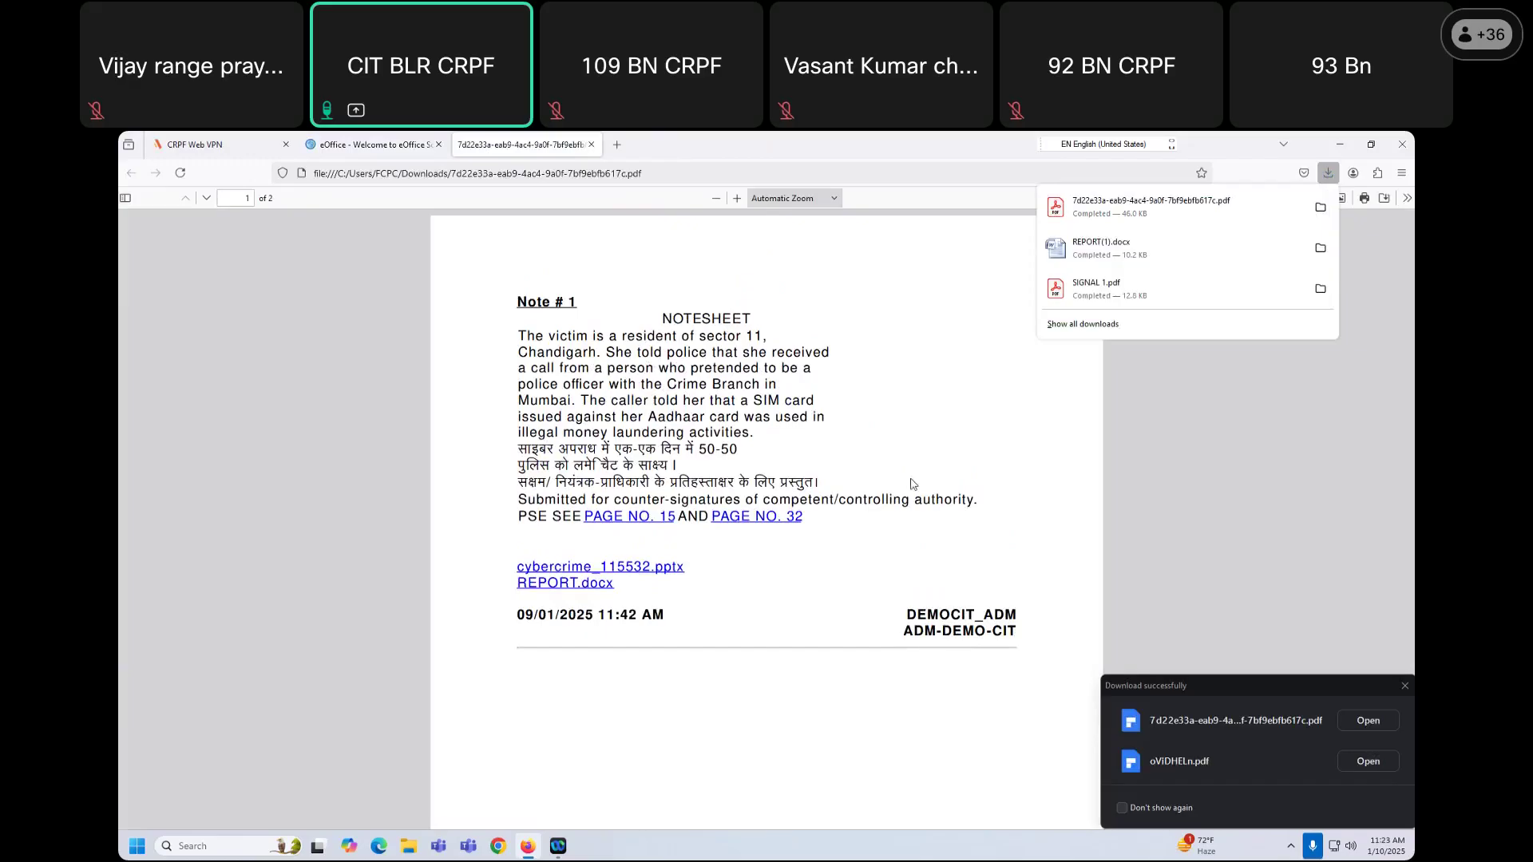
left_click(591, 145)
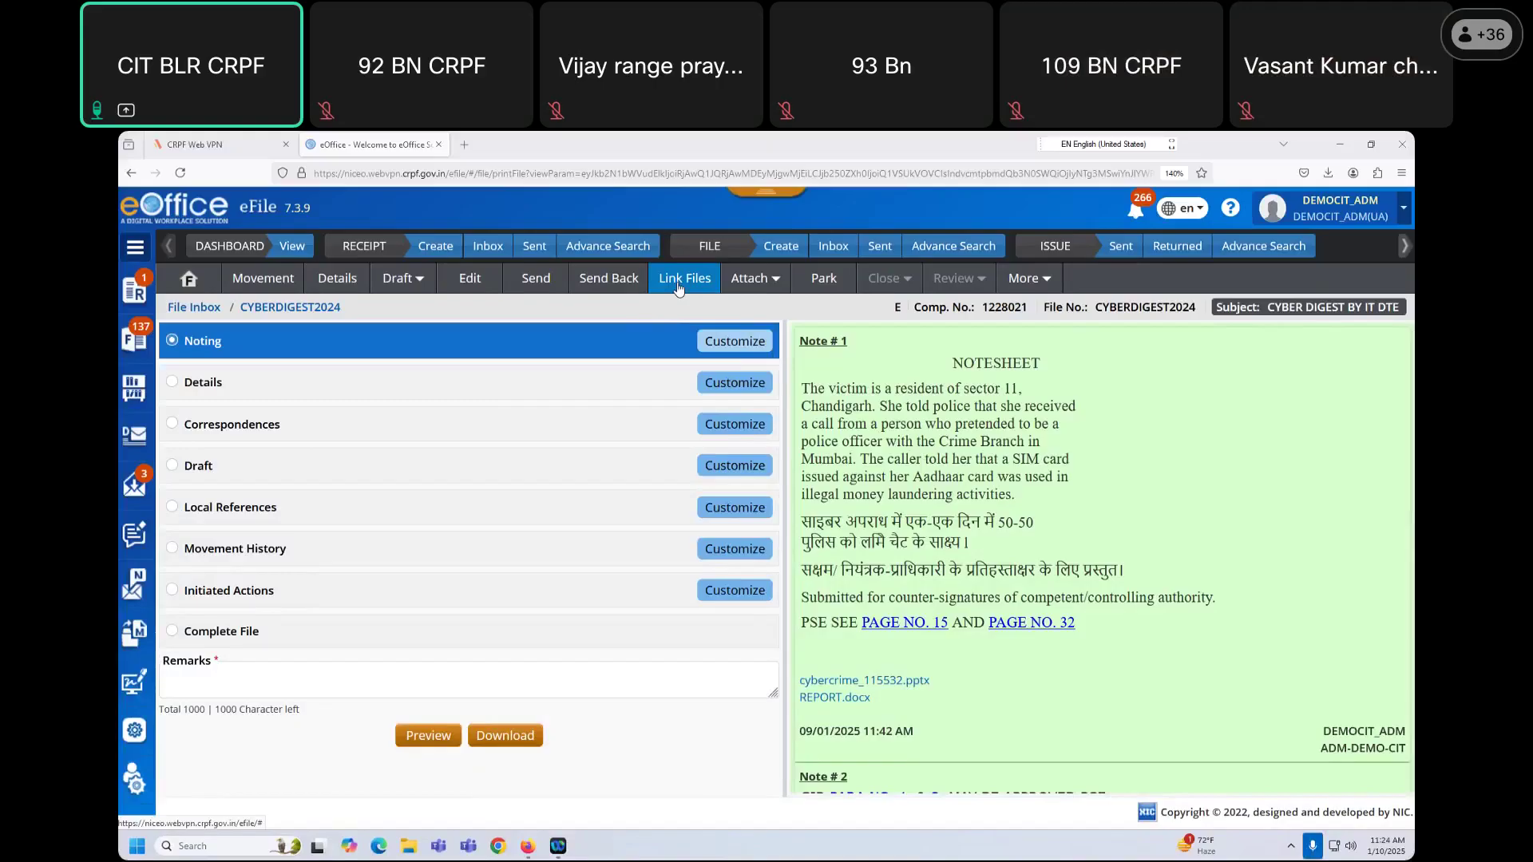
left_click(678, 281)
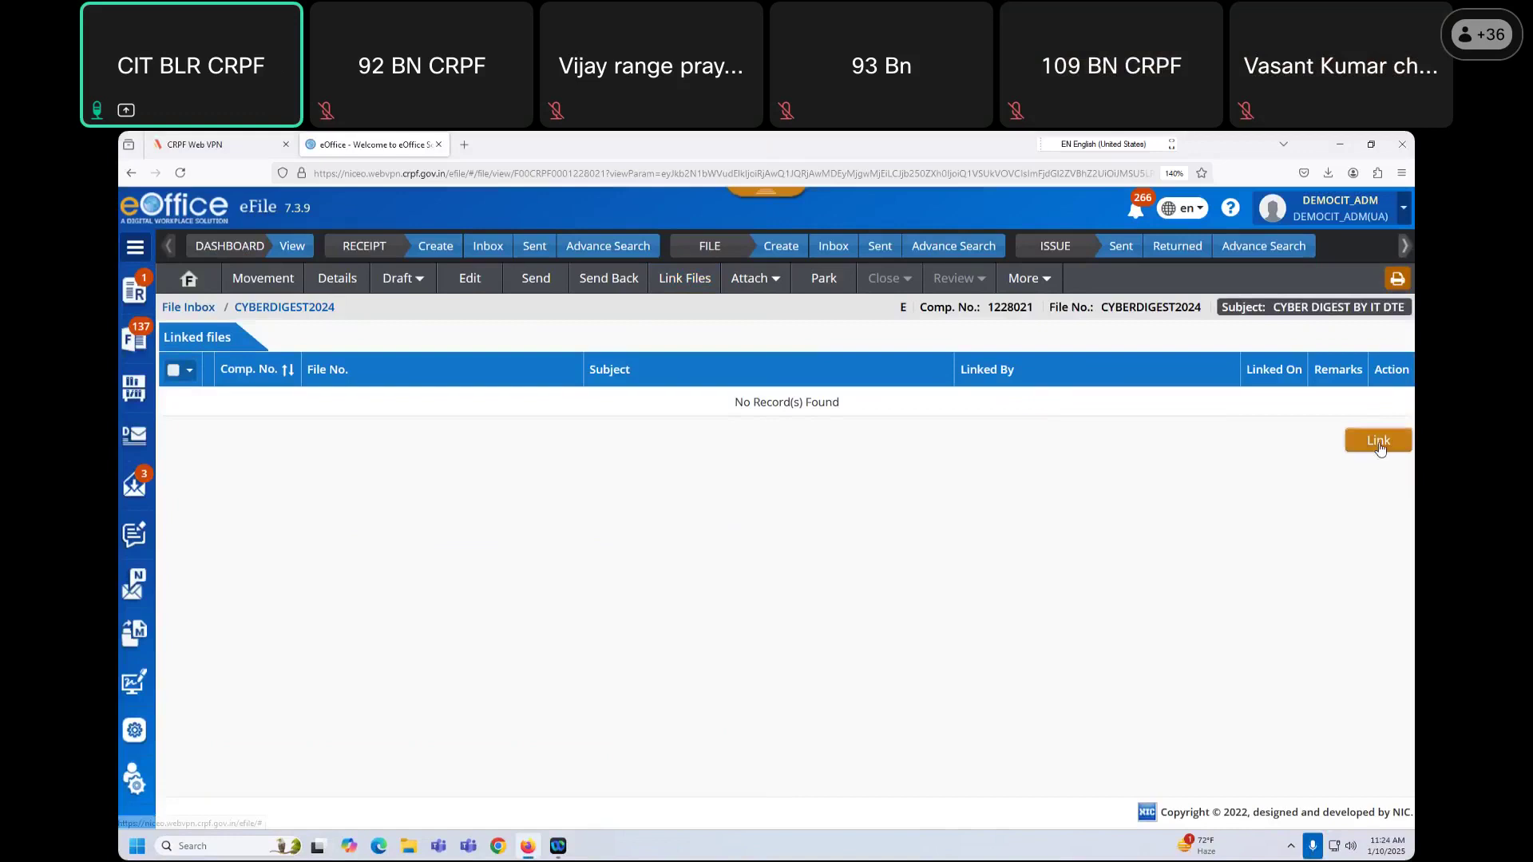
left_click(1379, 442)
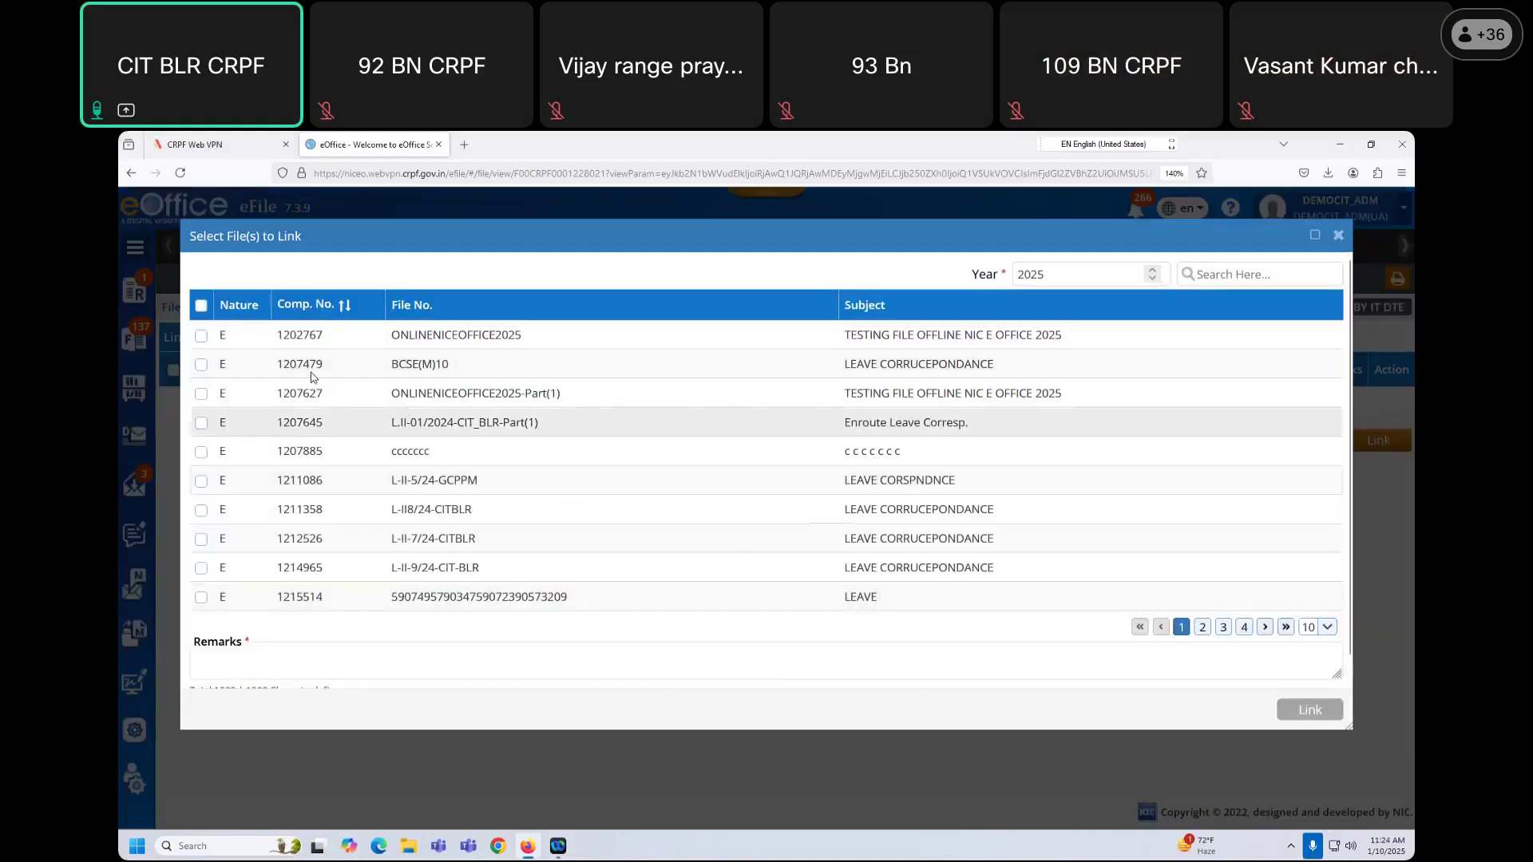
left_click(201, 336)
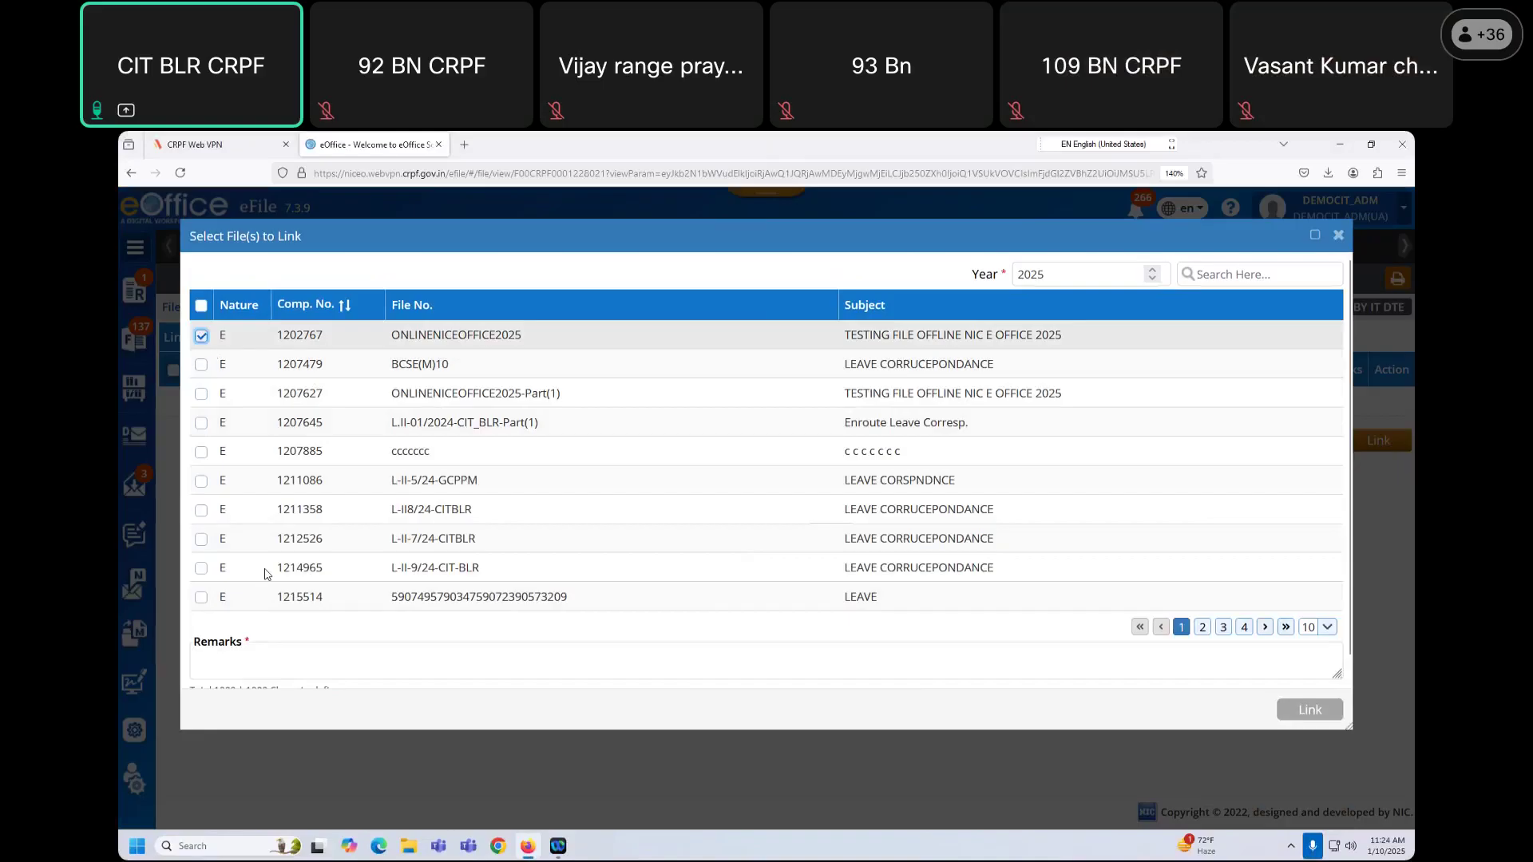
left_click(270, 653)
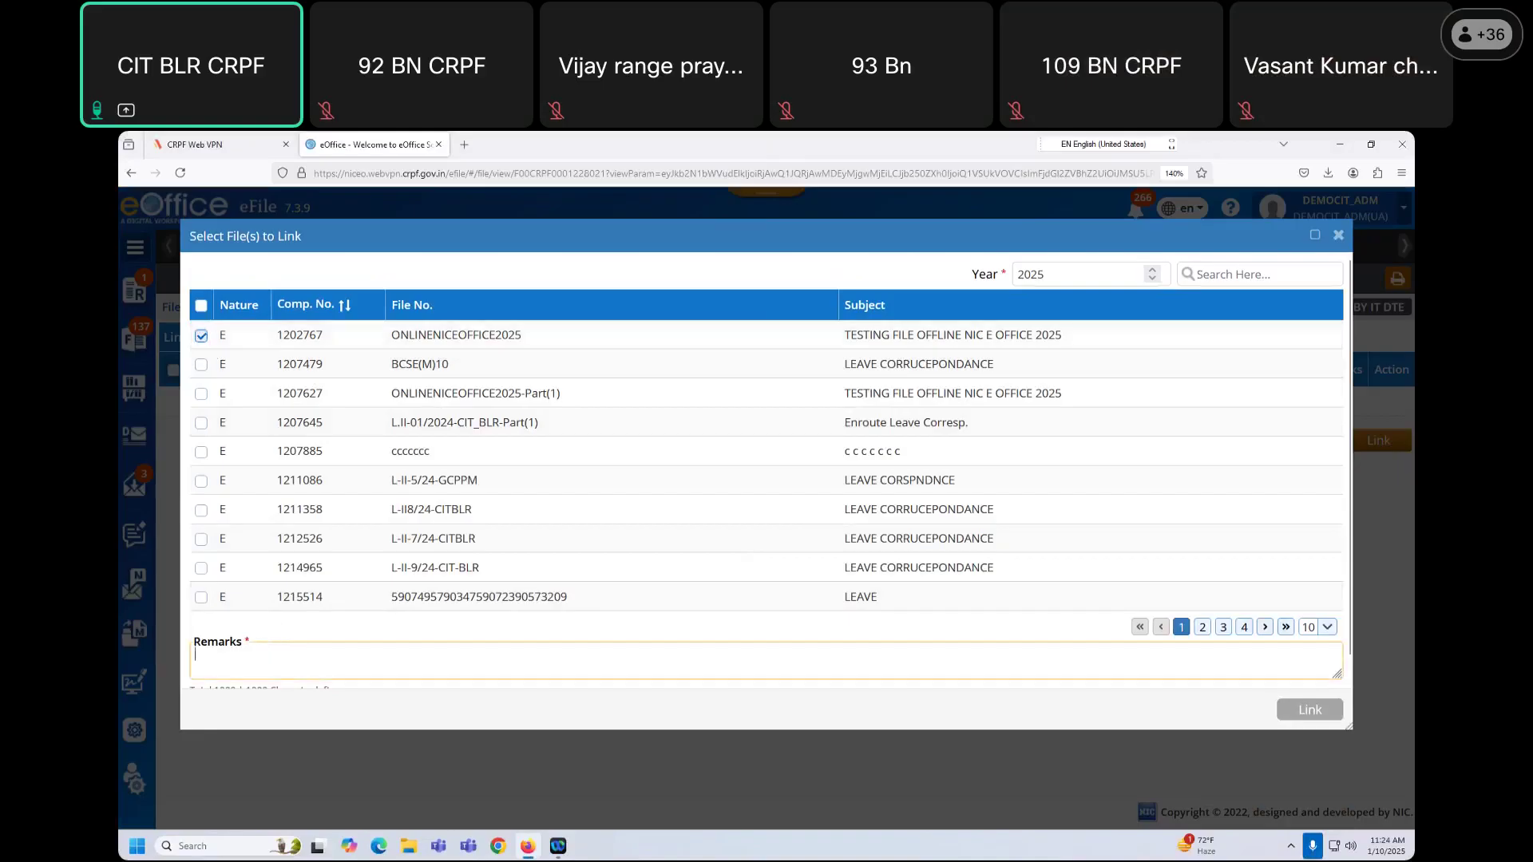
type("link f")
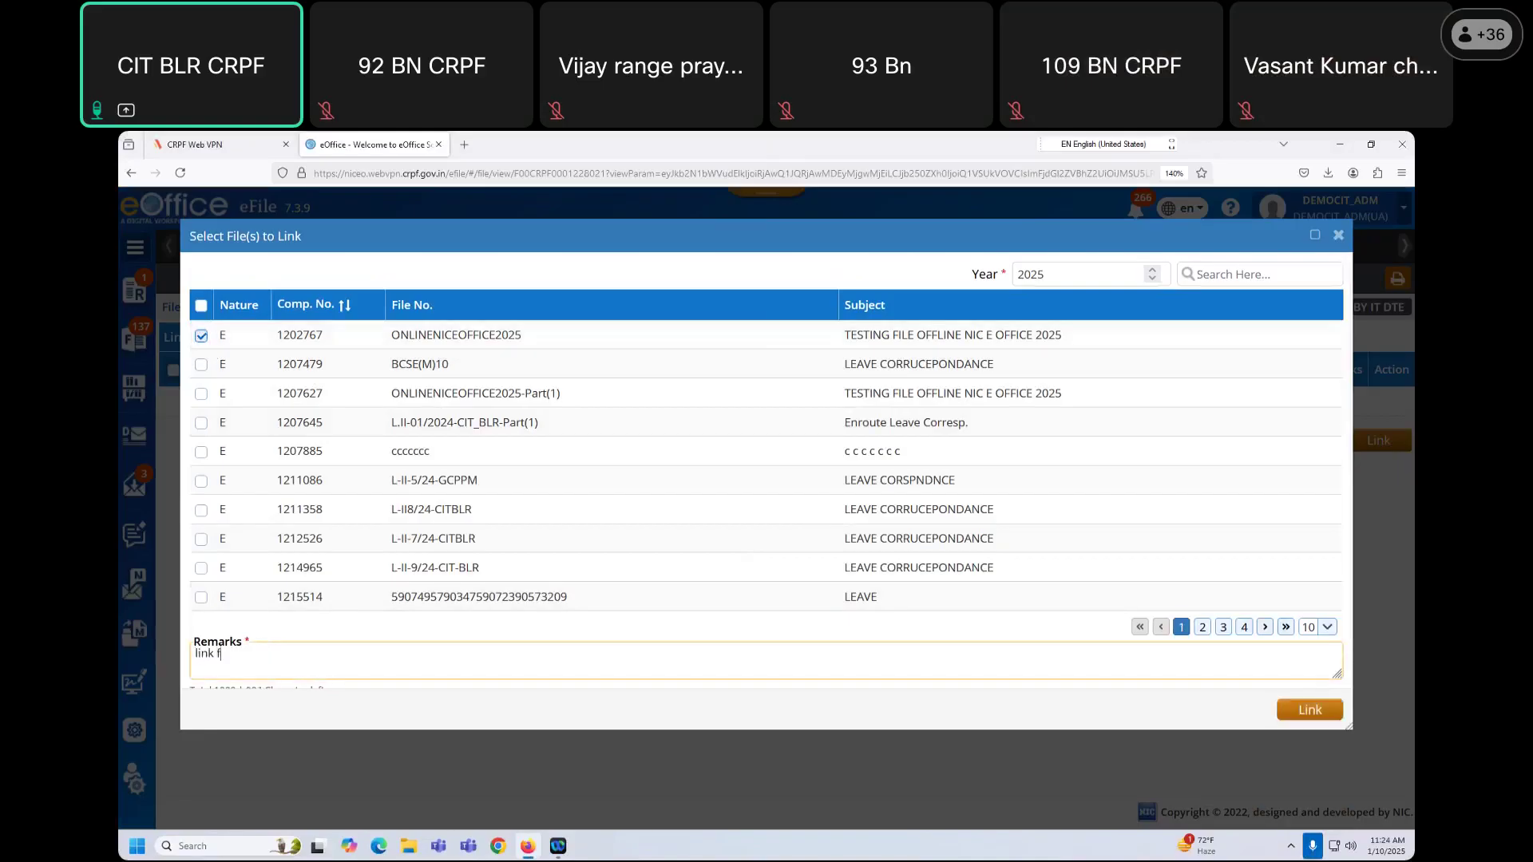
type("ilr")
type("e")
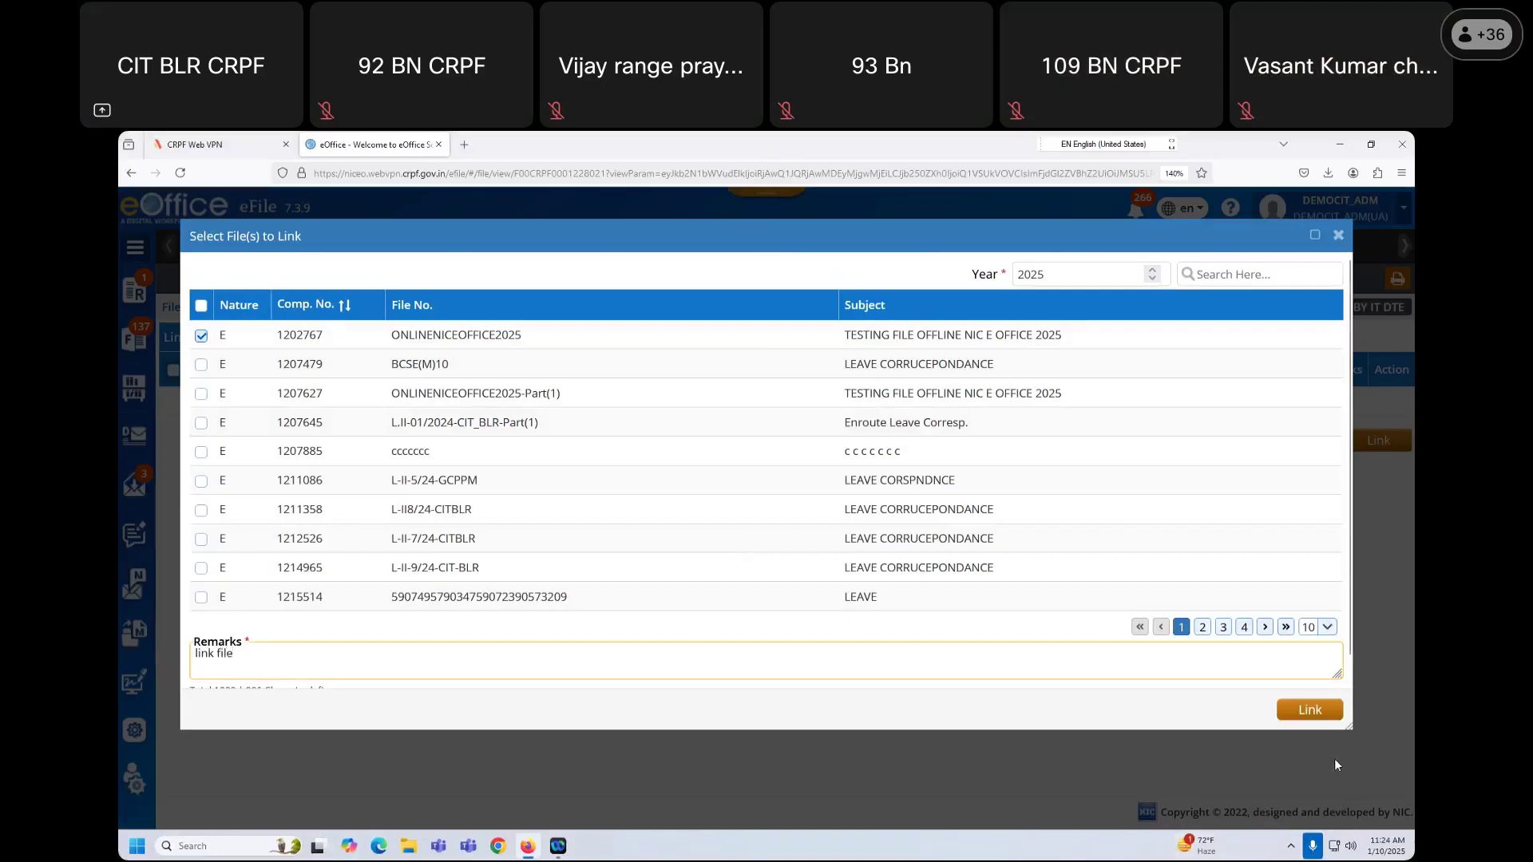
left_click(1309, 711)
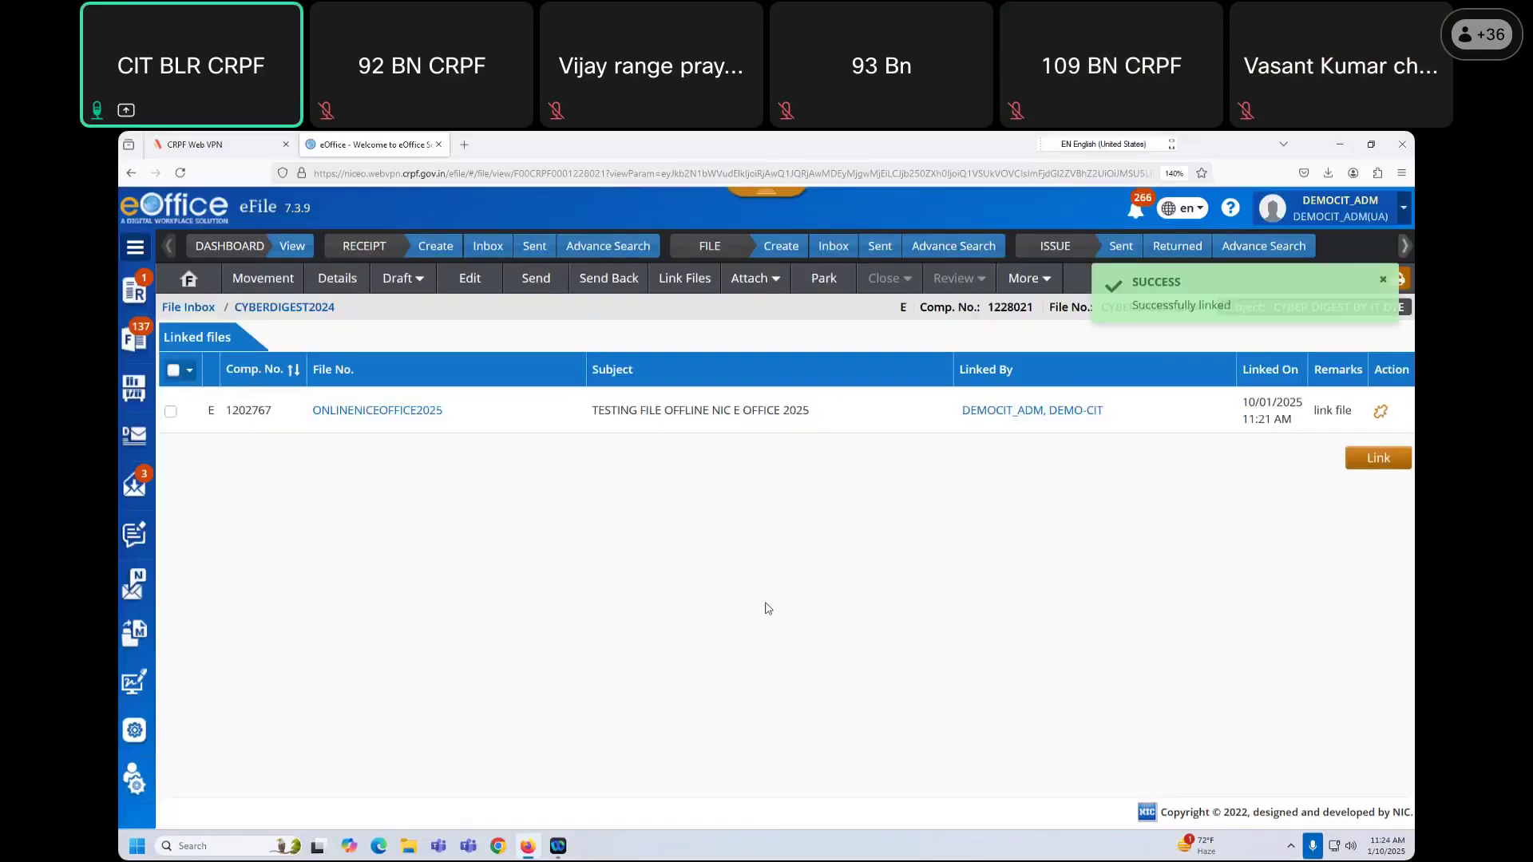
left_click(412, 412)
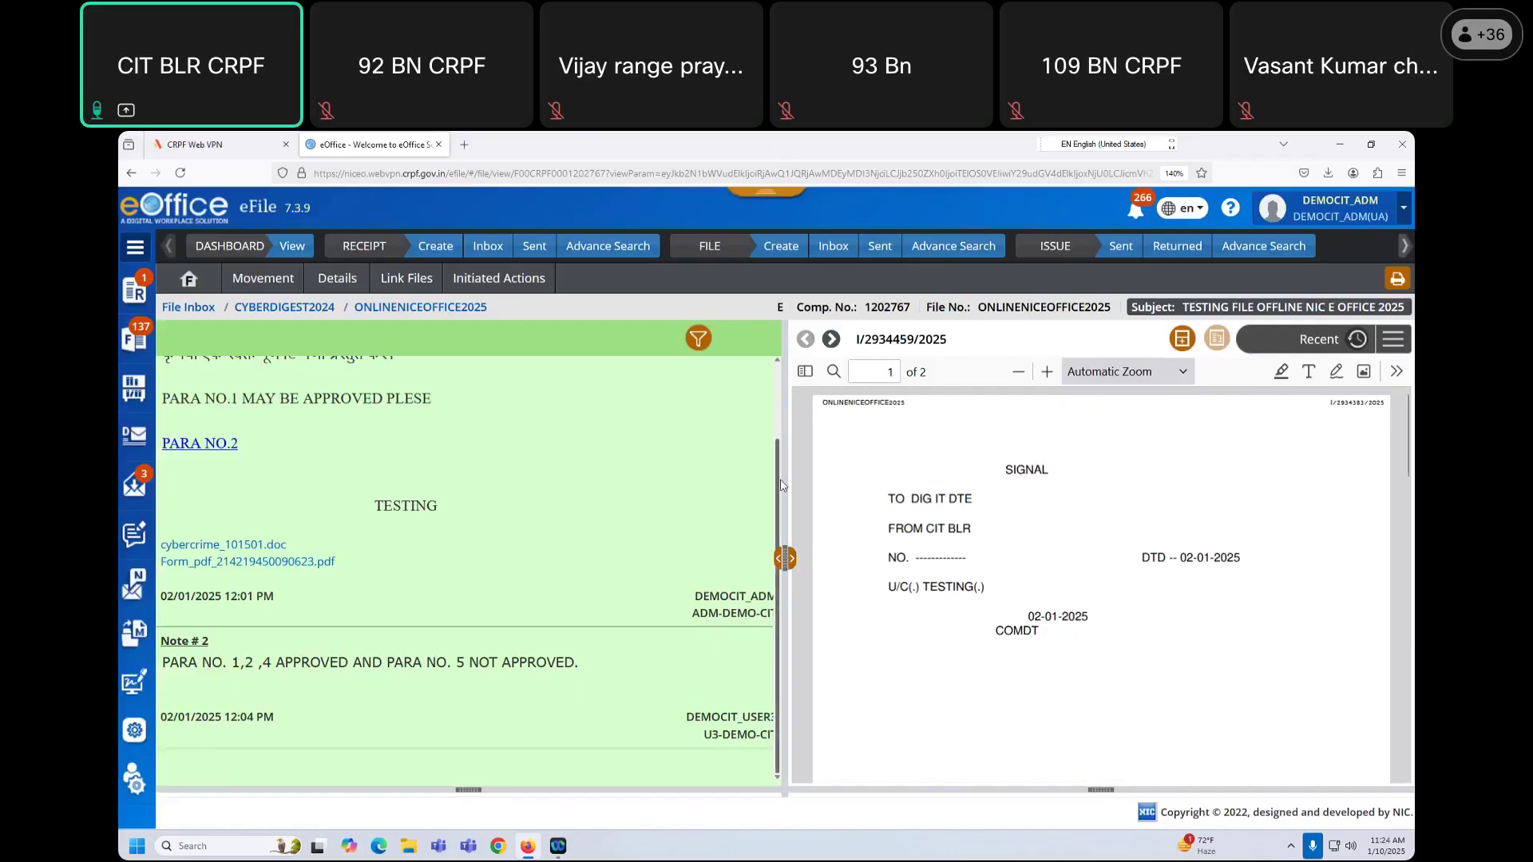
Step: Review the ONLINENICEOFFICE2025 notes and PDF, check its movement history, and go back to File Inbox
scroll(545, 480, "up", 2)
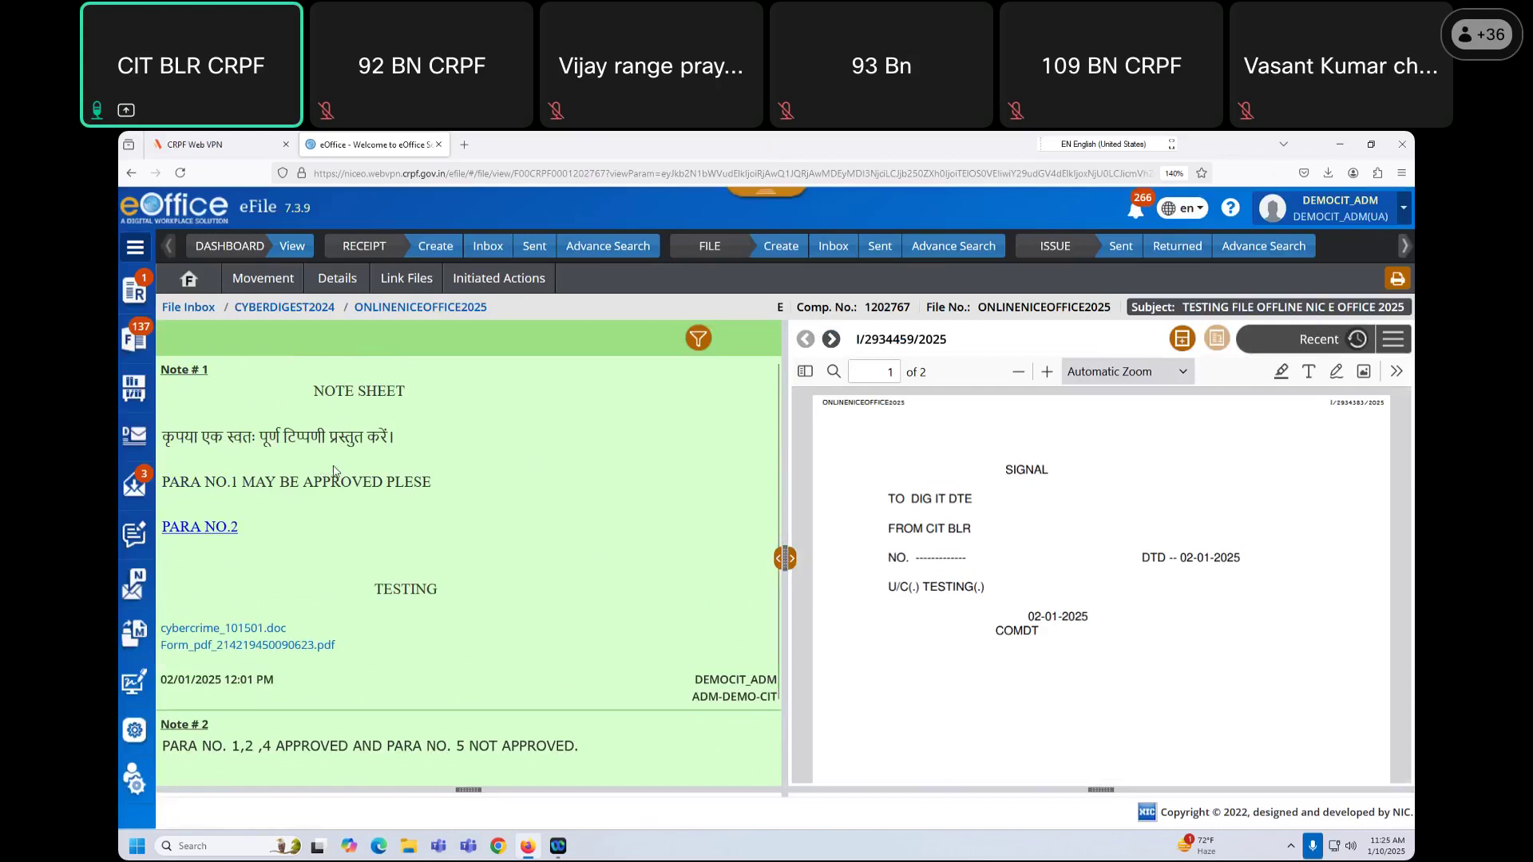
scroll(335, 471, "down", 2)
scroll(1119, 558, "down", 5)
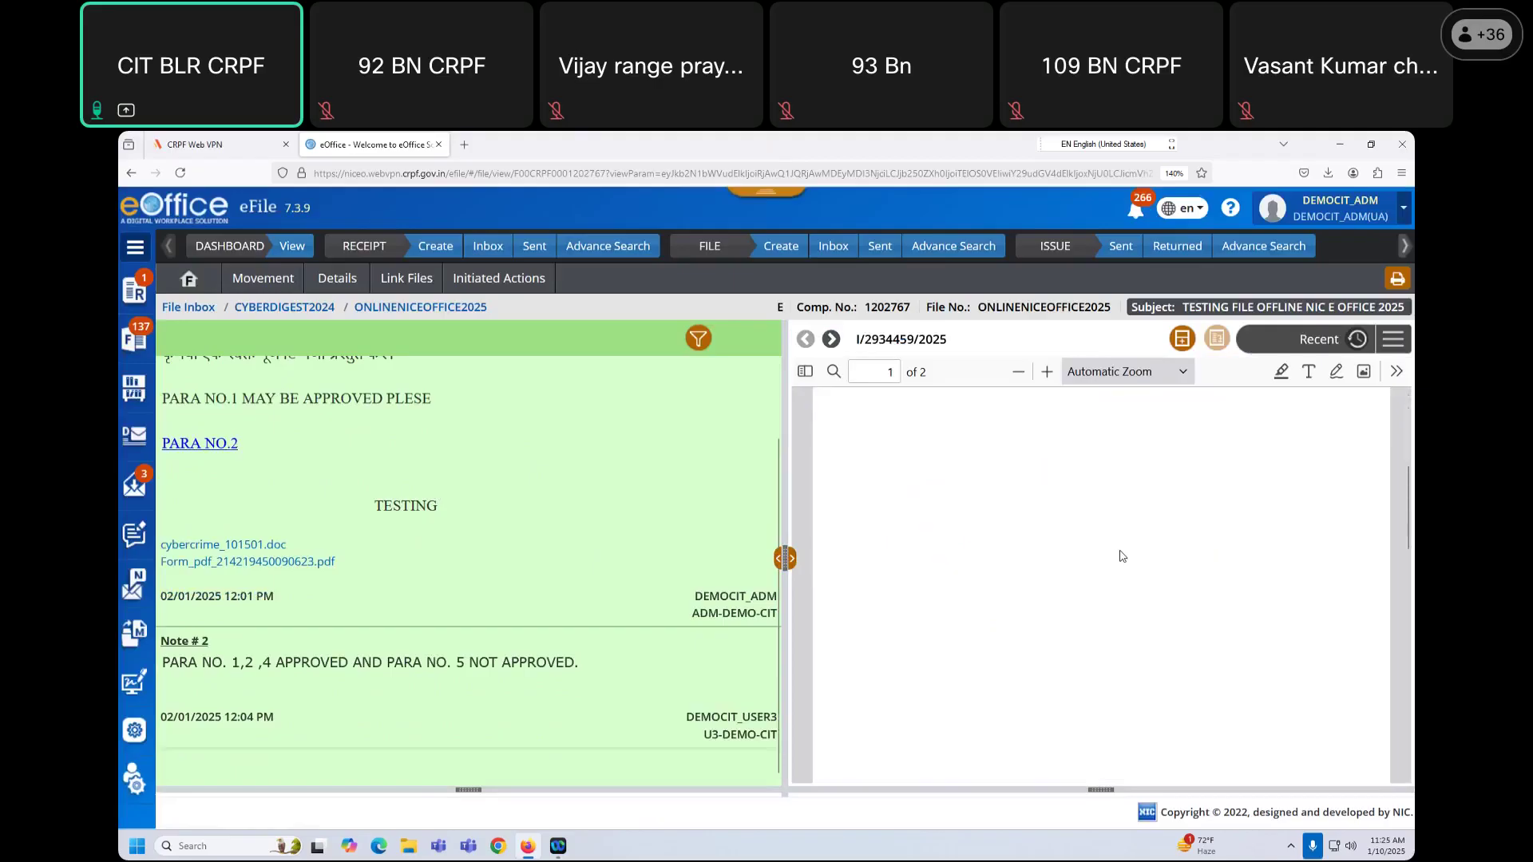
scroll(1122, 565, "up", 5)
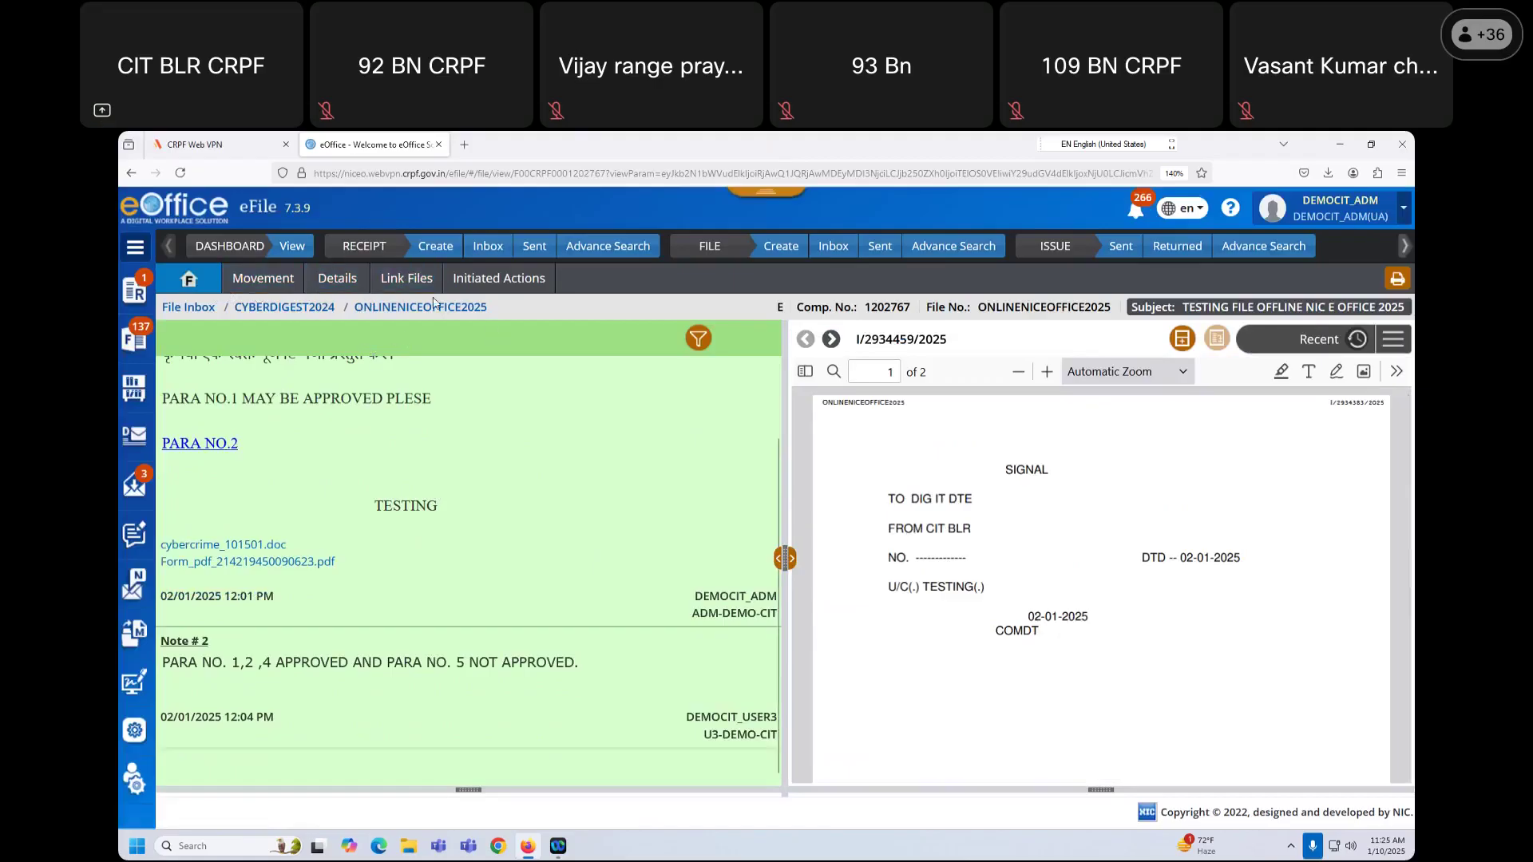
left_click(297, 283)
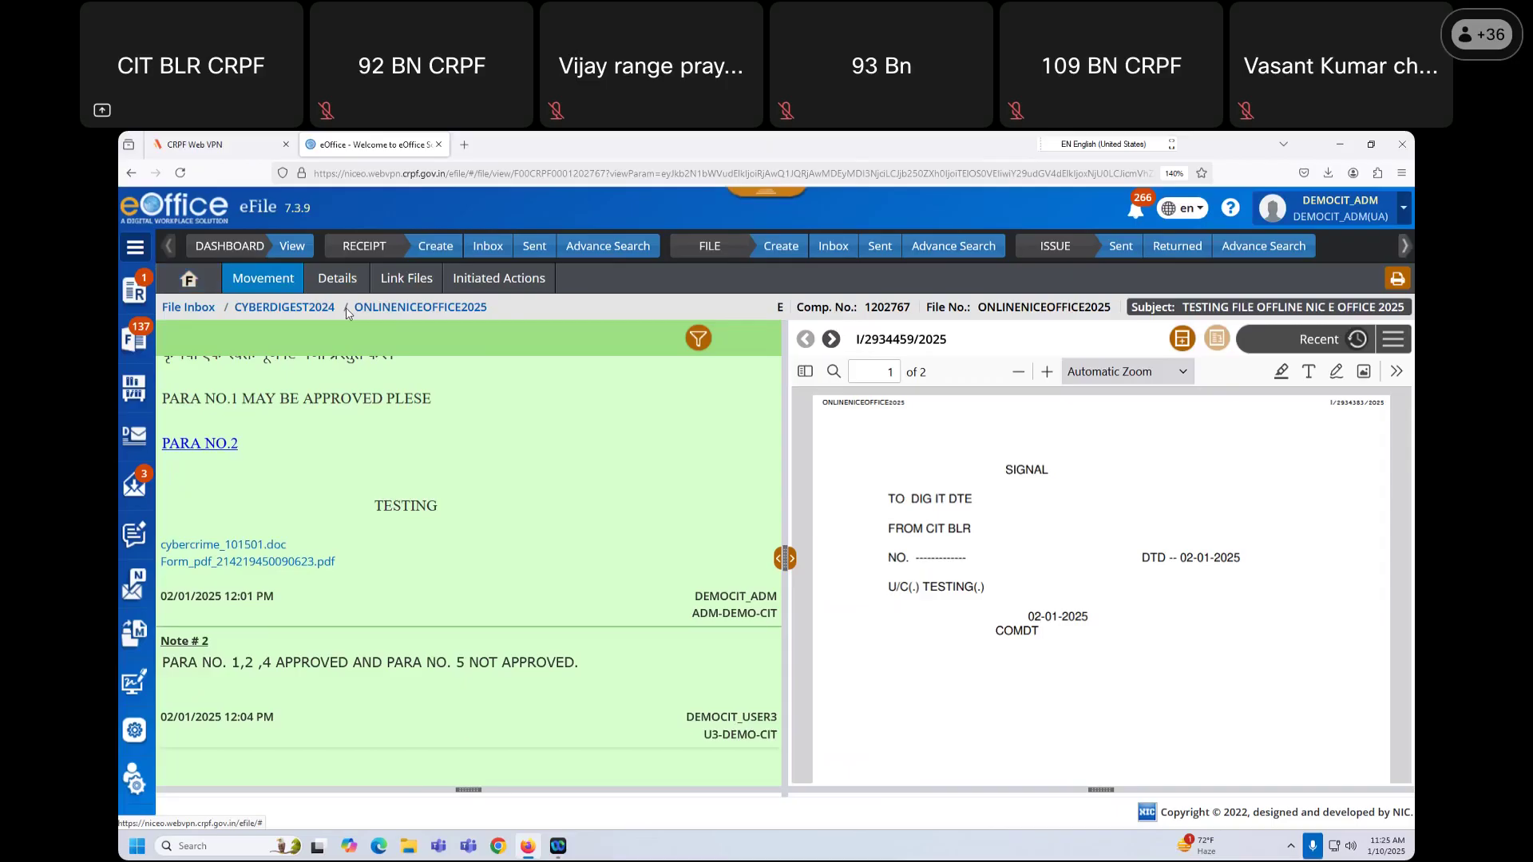
left_click(297, 290)
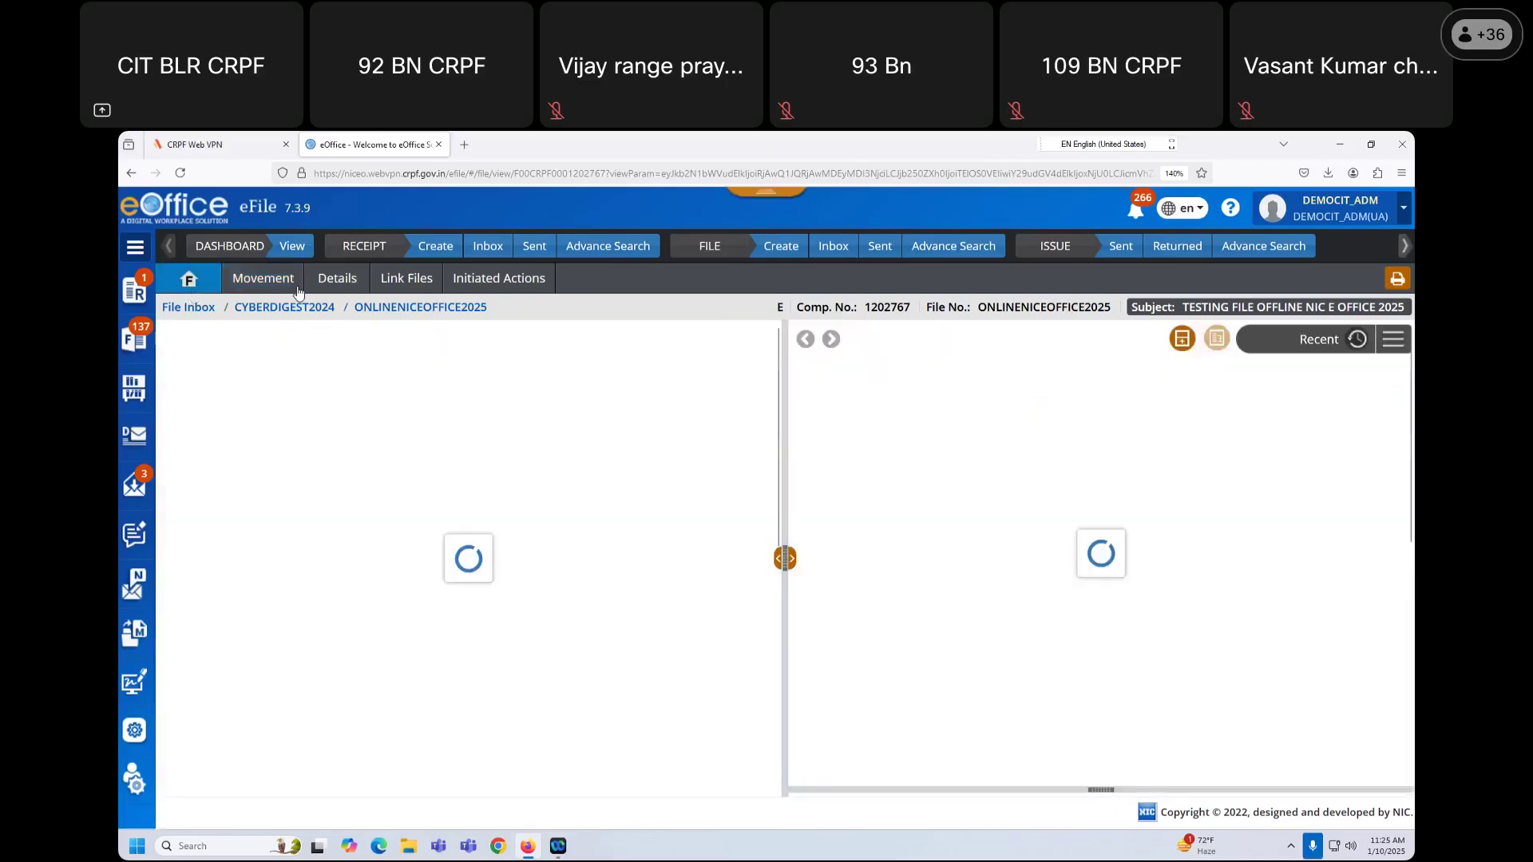